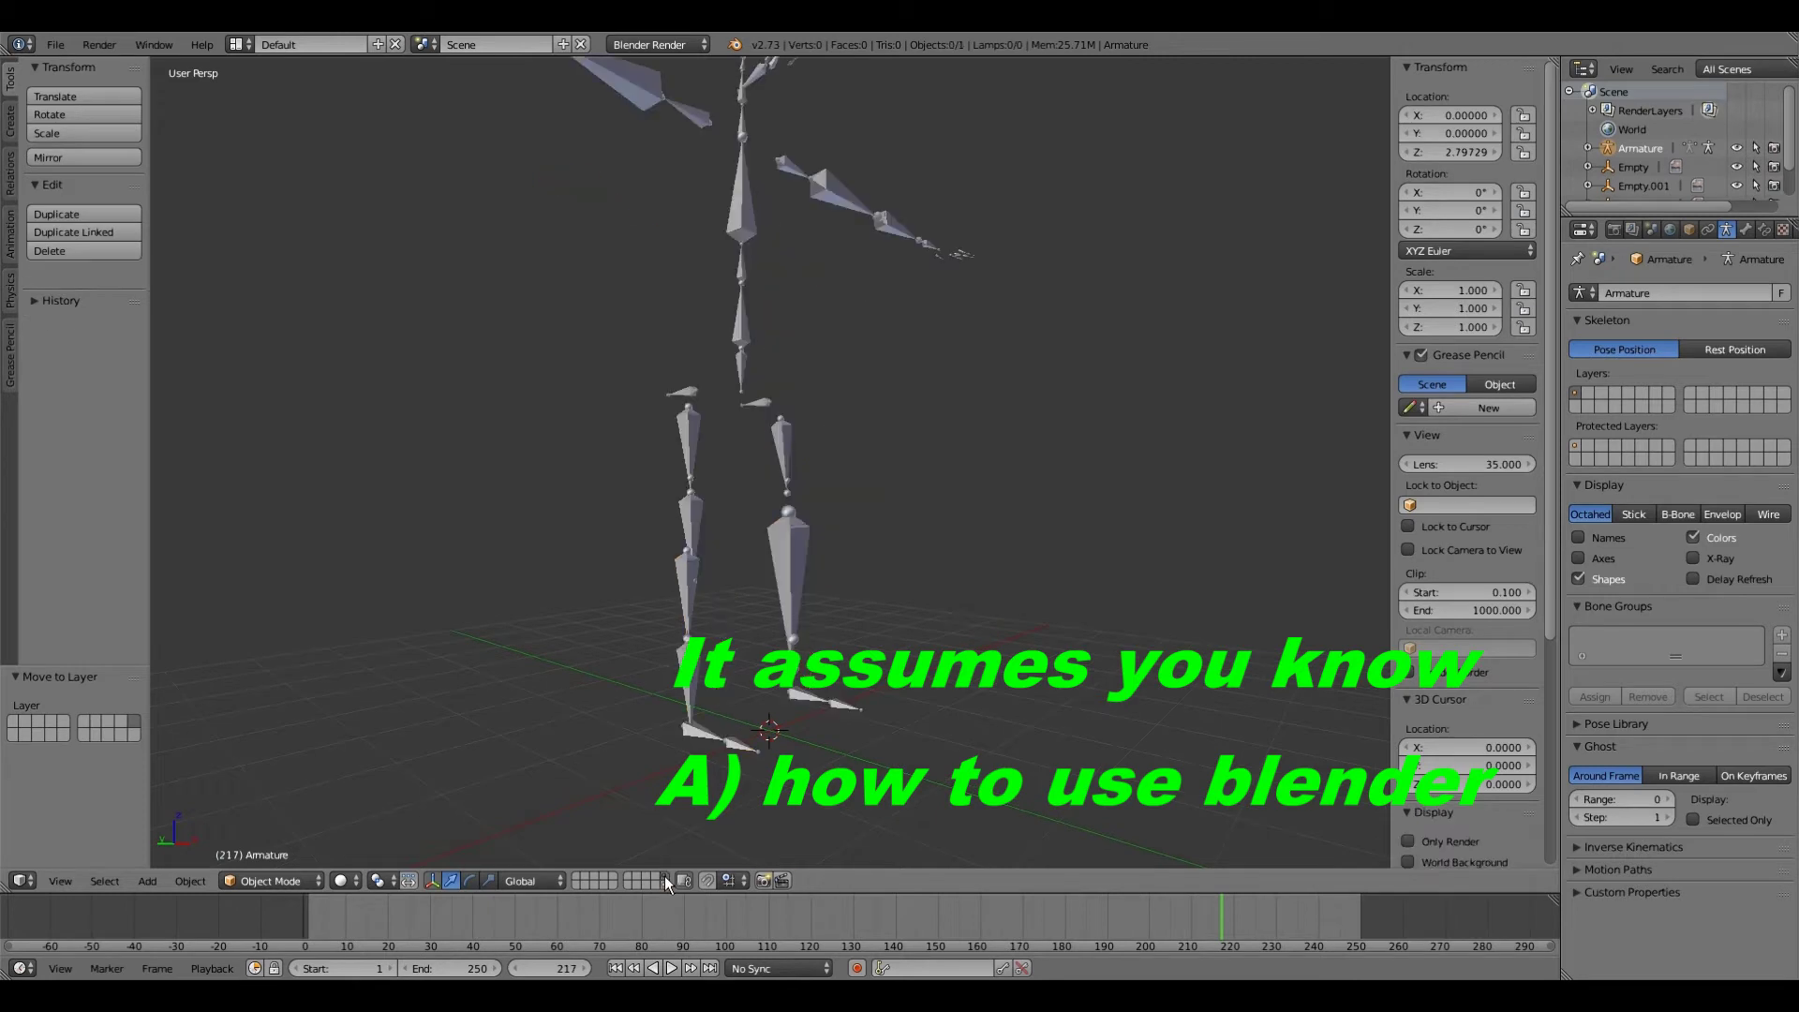
Step: Display only the empty first scene layer in place of the layers holding the armature and reference images
{"action": "middle_click_drag", "start_coordinate": [631, 650], "coordinate": [431, 647]}
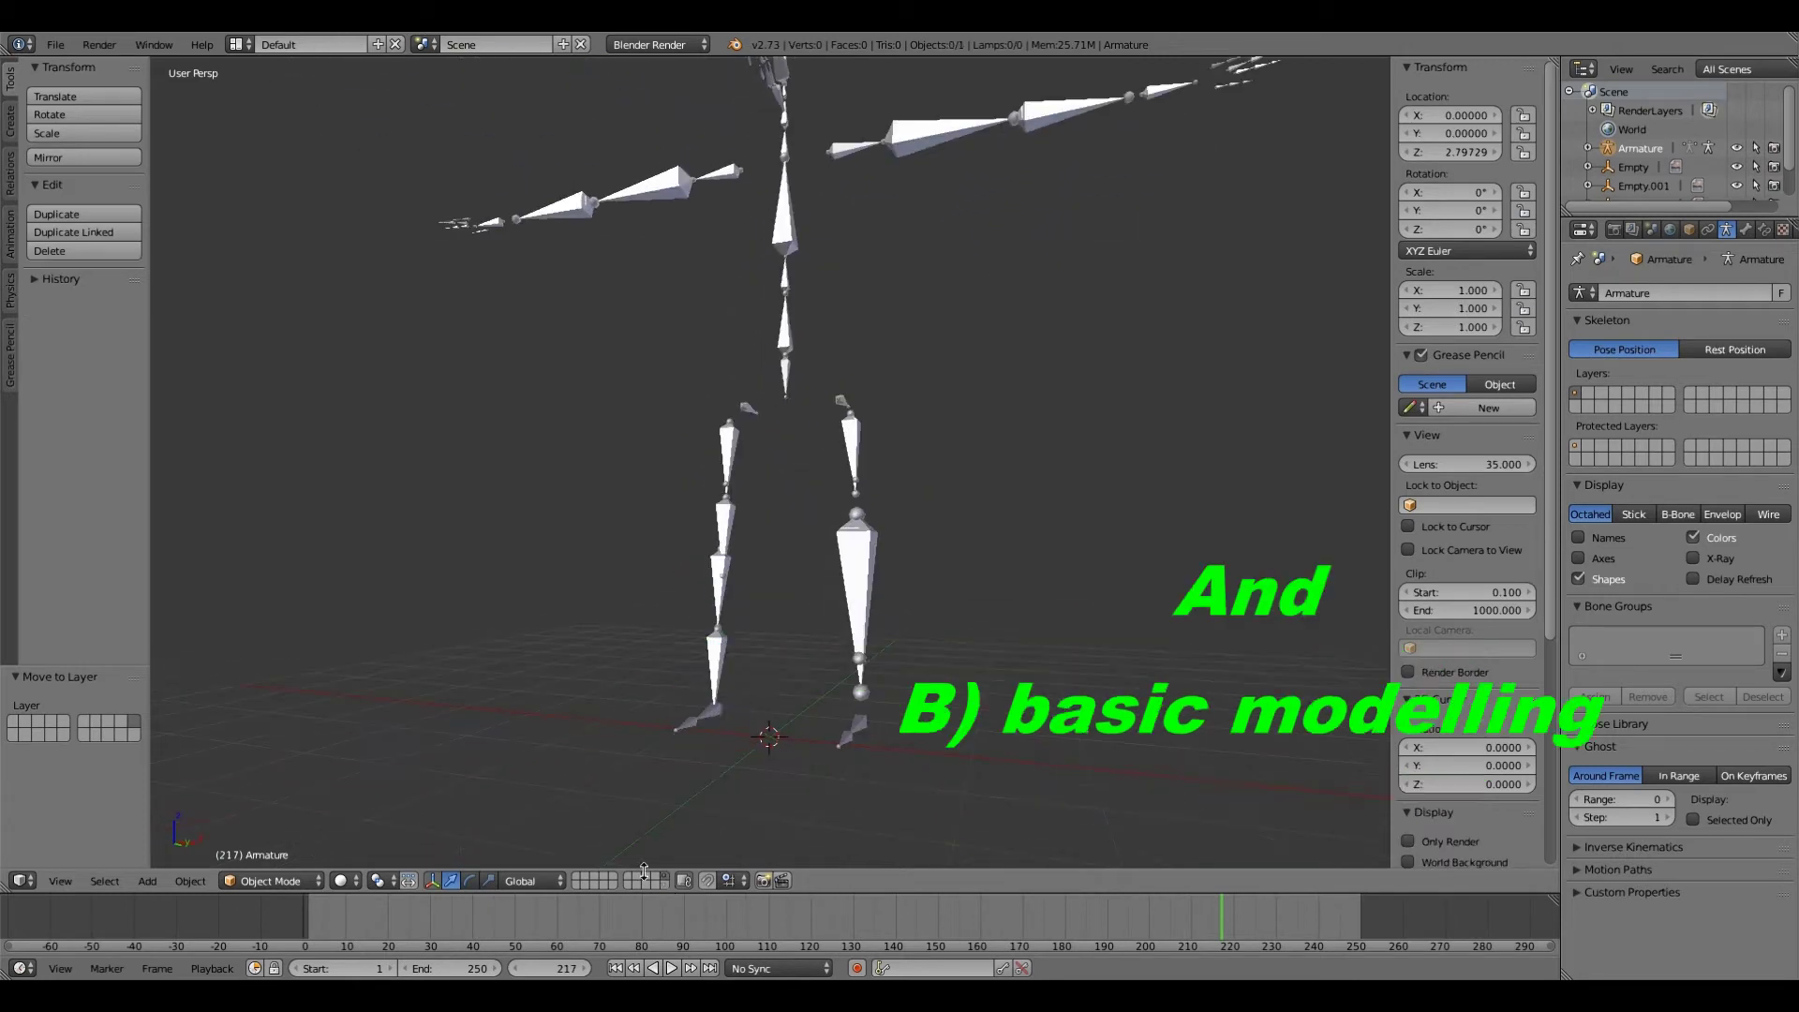
{"action": "left_click", "coordinate": [664, 884]}
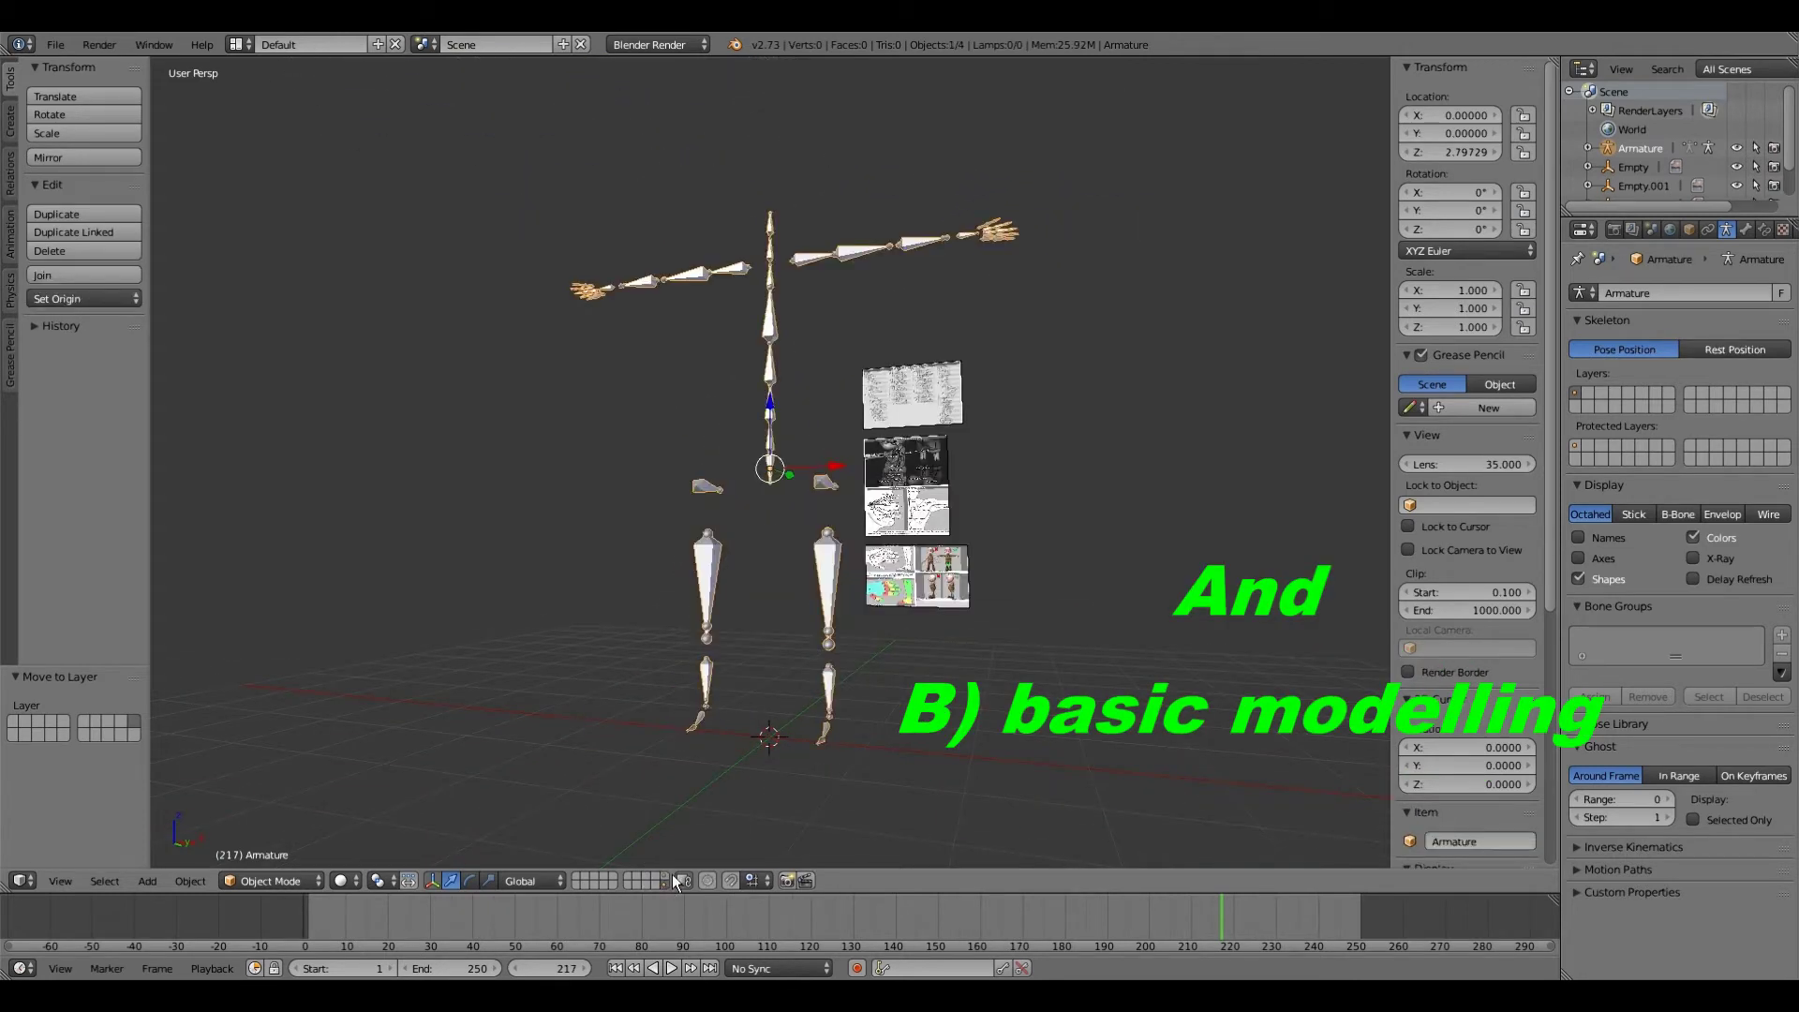
{"action": "left_click", "coordinate": [665, 882]}
{"action": "scroll", "coordinate": [665, 870], "scroll_direction": "up", "scroll_amount": 3}
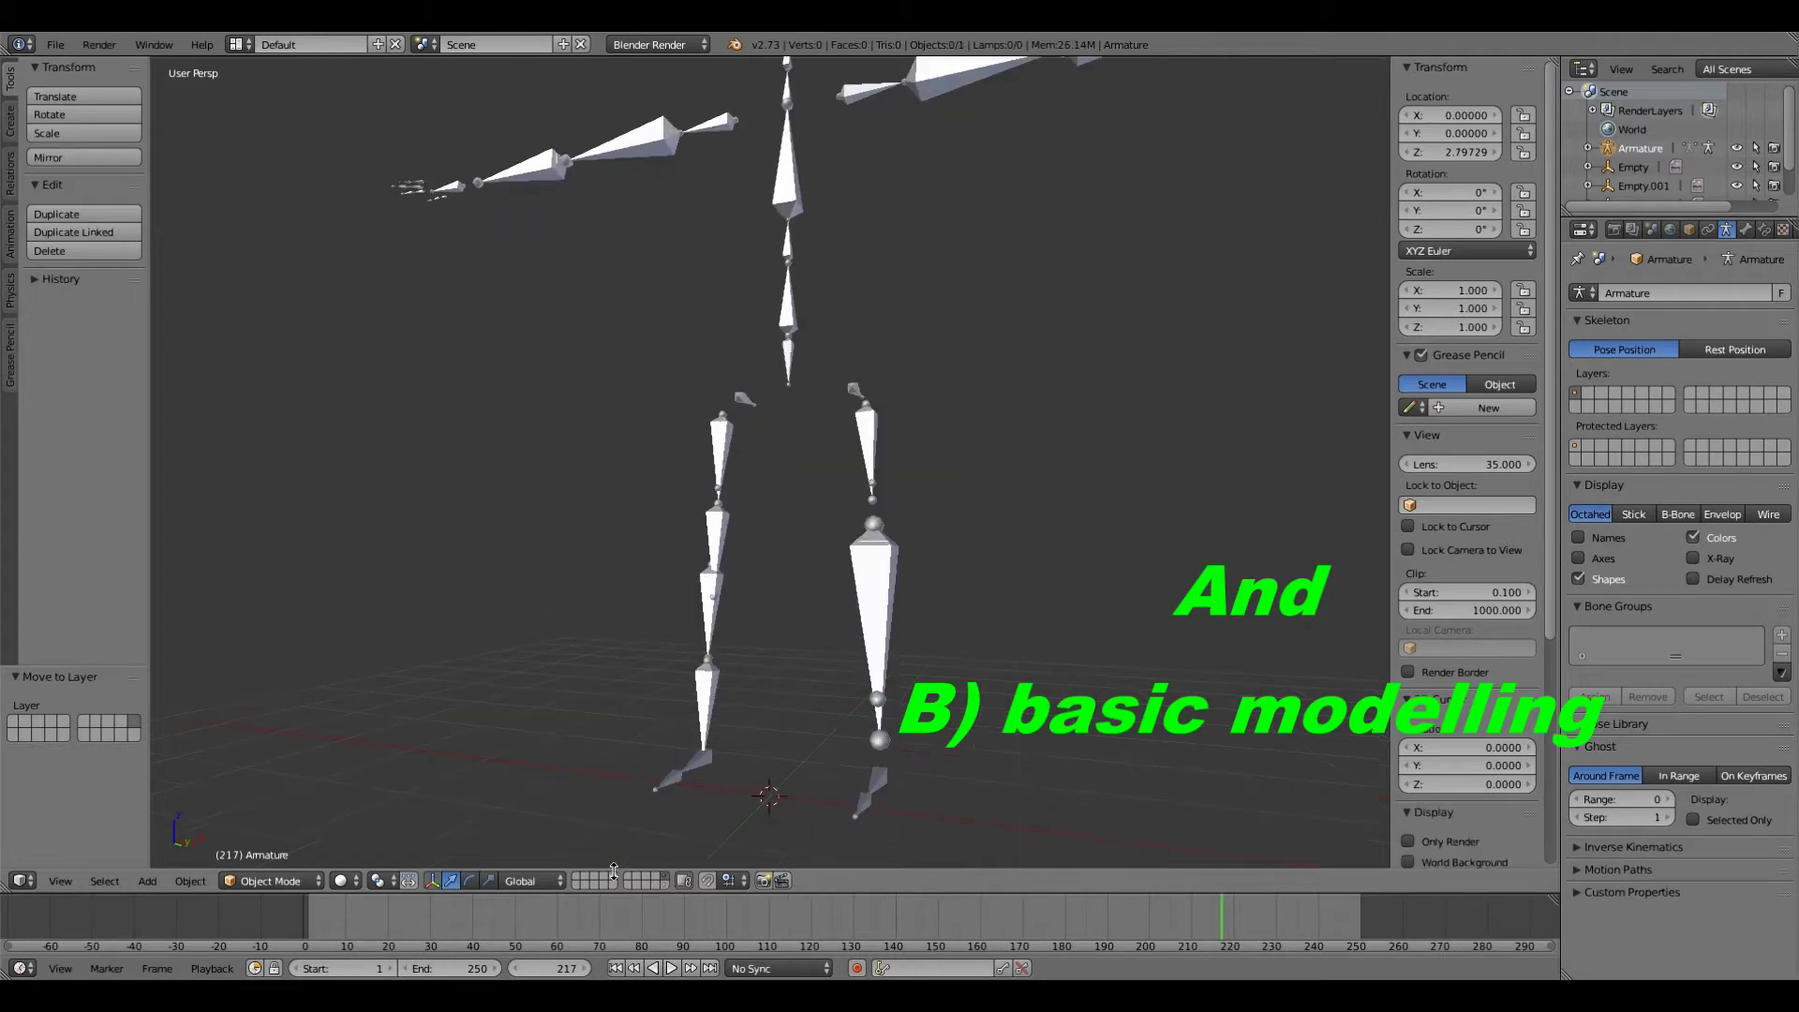
{"action": "left_click", "coordinate": [579, 880]}
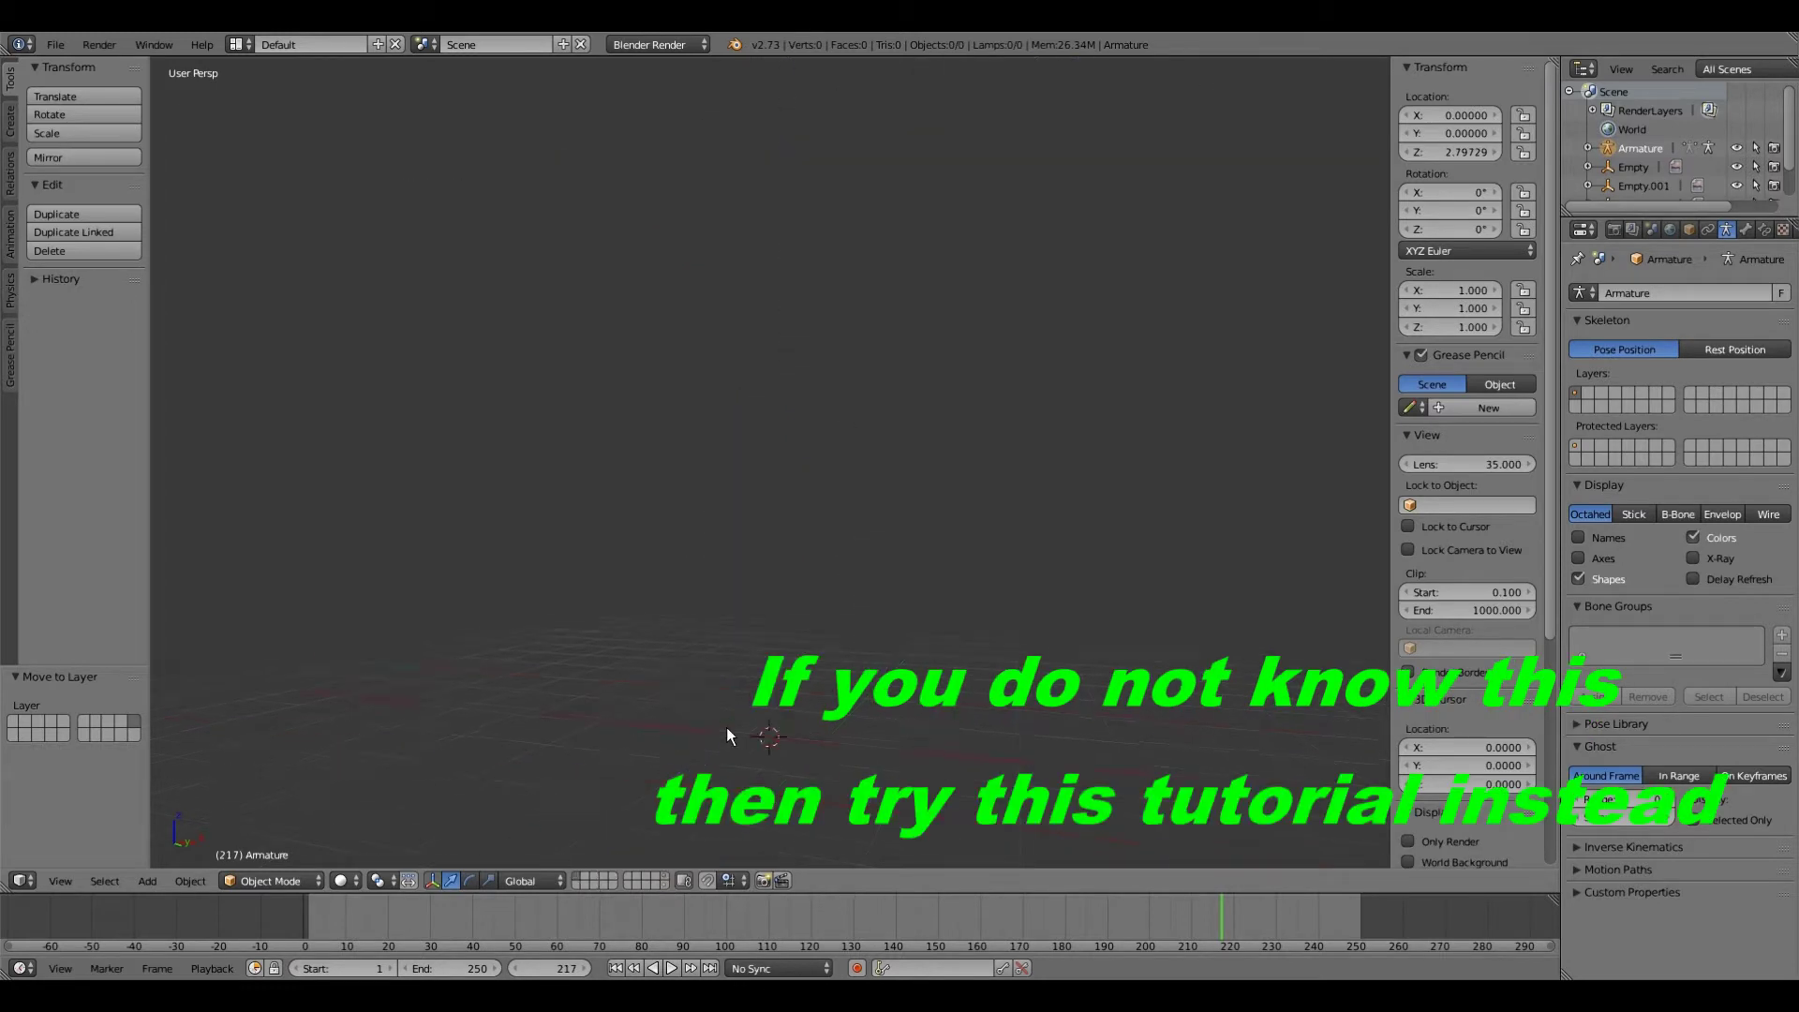
Step: Add a cylinder mesh at the 3D cursor on the scene's empty layer
{"action": "middle_click_drag", "start_coordinate": [726, 729], "coordinate": [586, 522]}
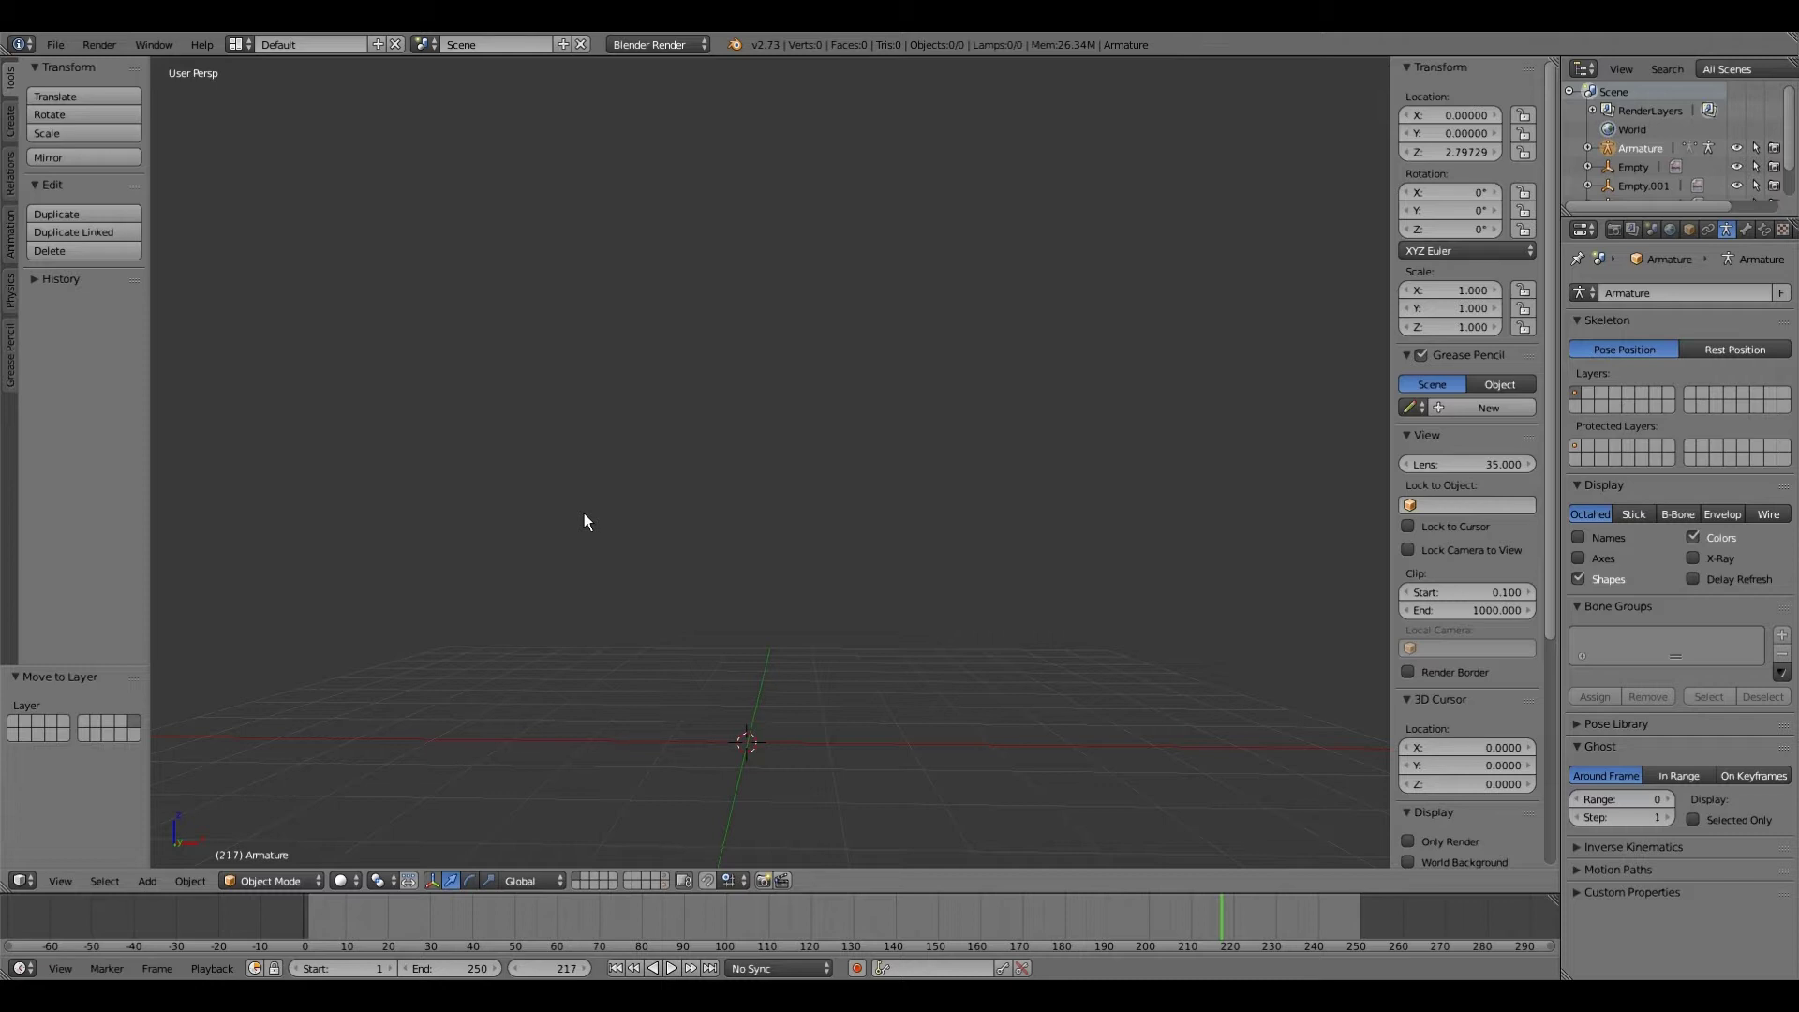
{"action": "middle_click_drag", "start_coordinate": [583, 514], "coordinate": [727, 717]}
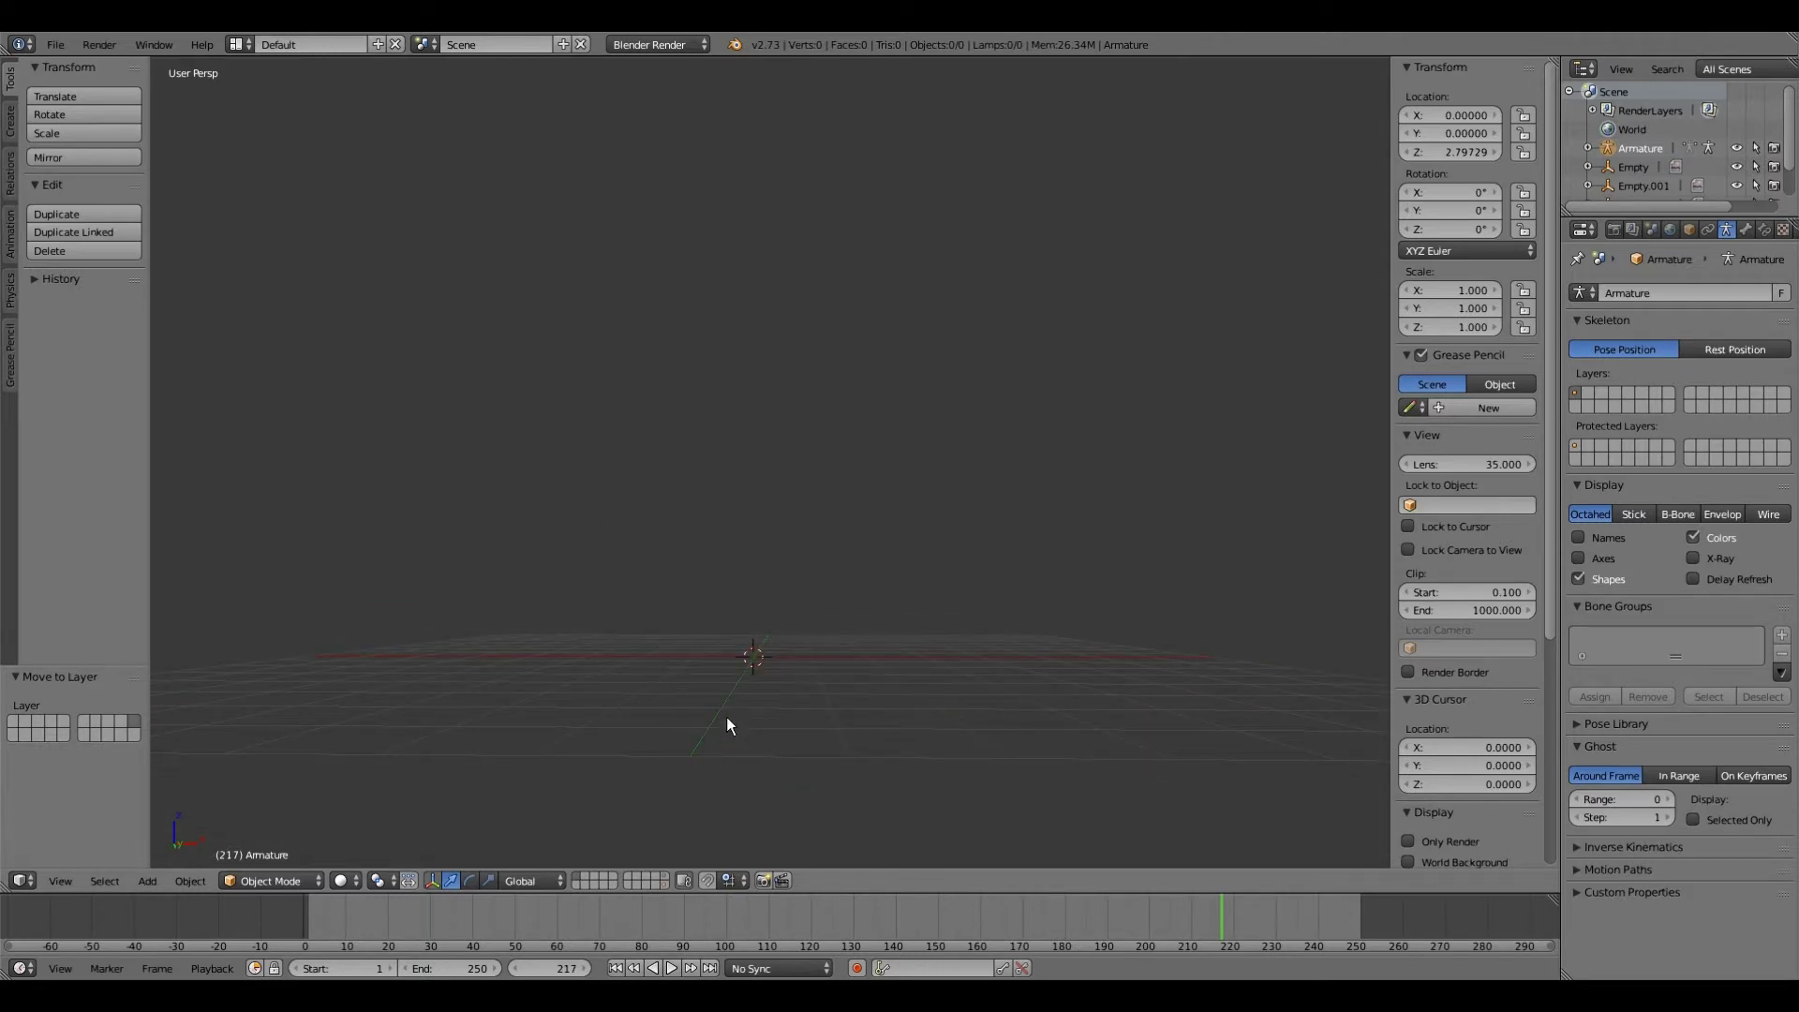
{"action": "middle_click_drag", "start_coordinate": [731, 718], "coordinate": [649, 627]}
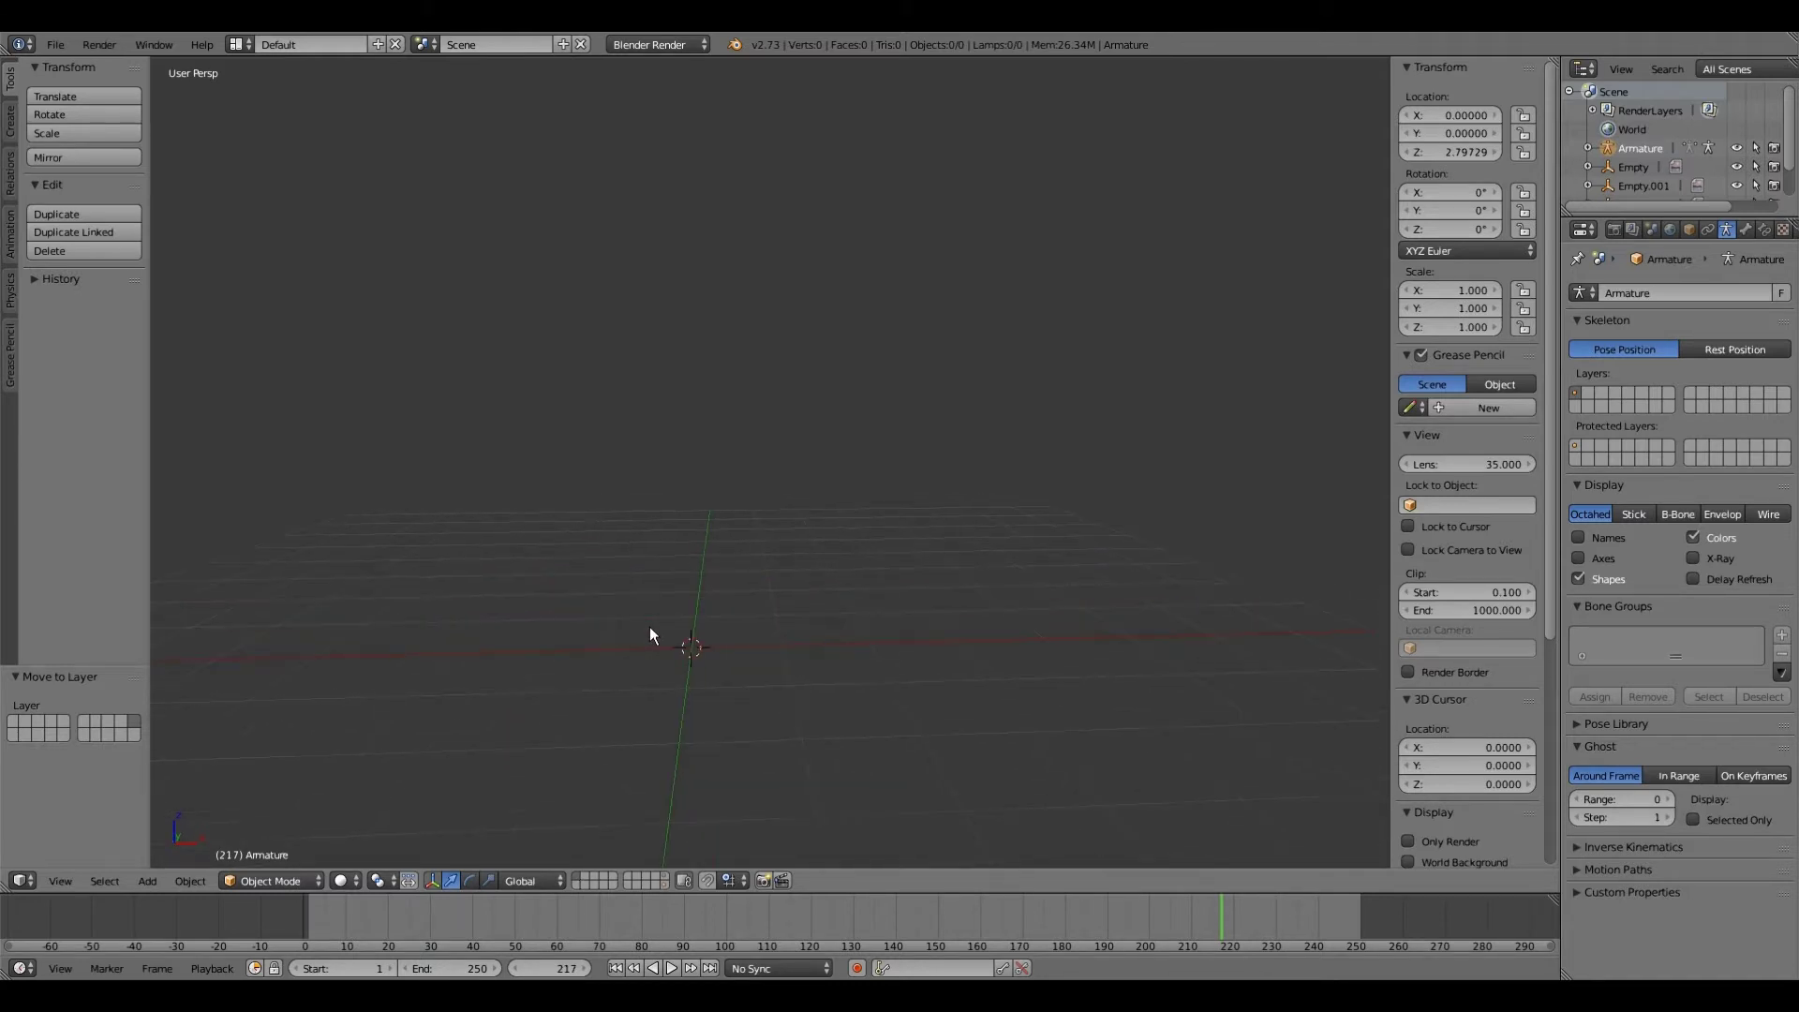
{"action": "key", "text": "shift+a"}
{"action": "mouse_move", "coordinate": [649, 627]}
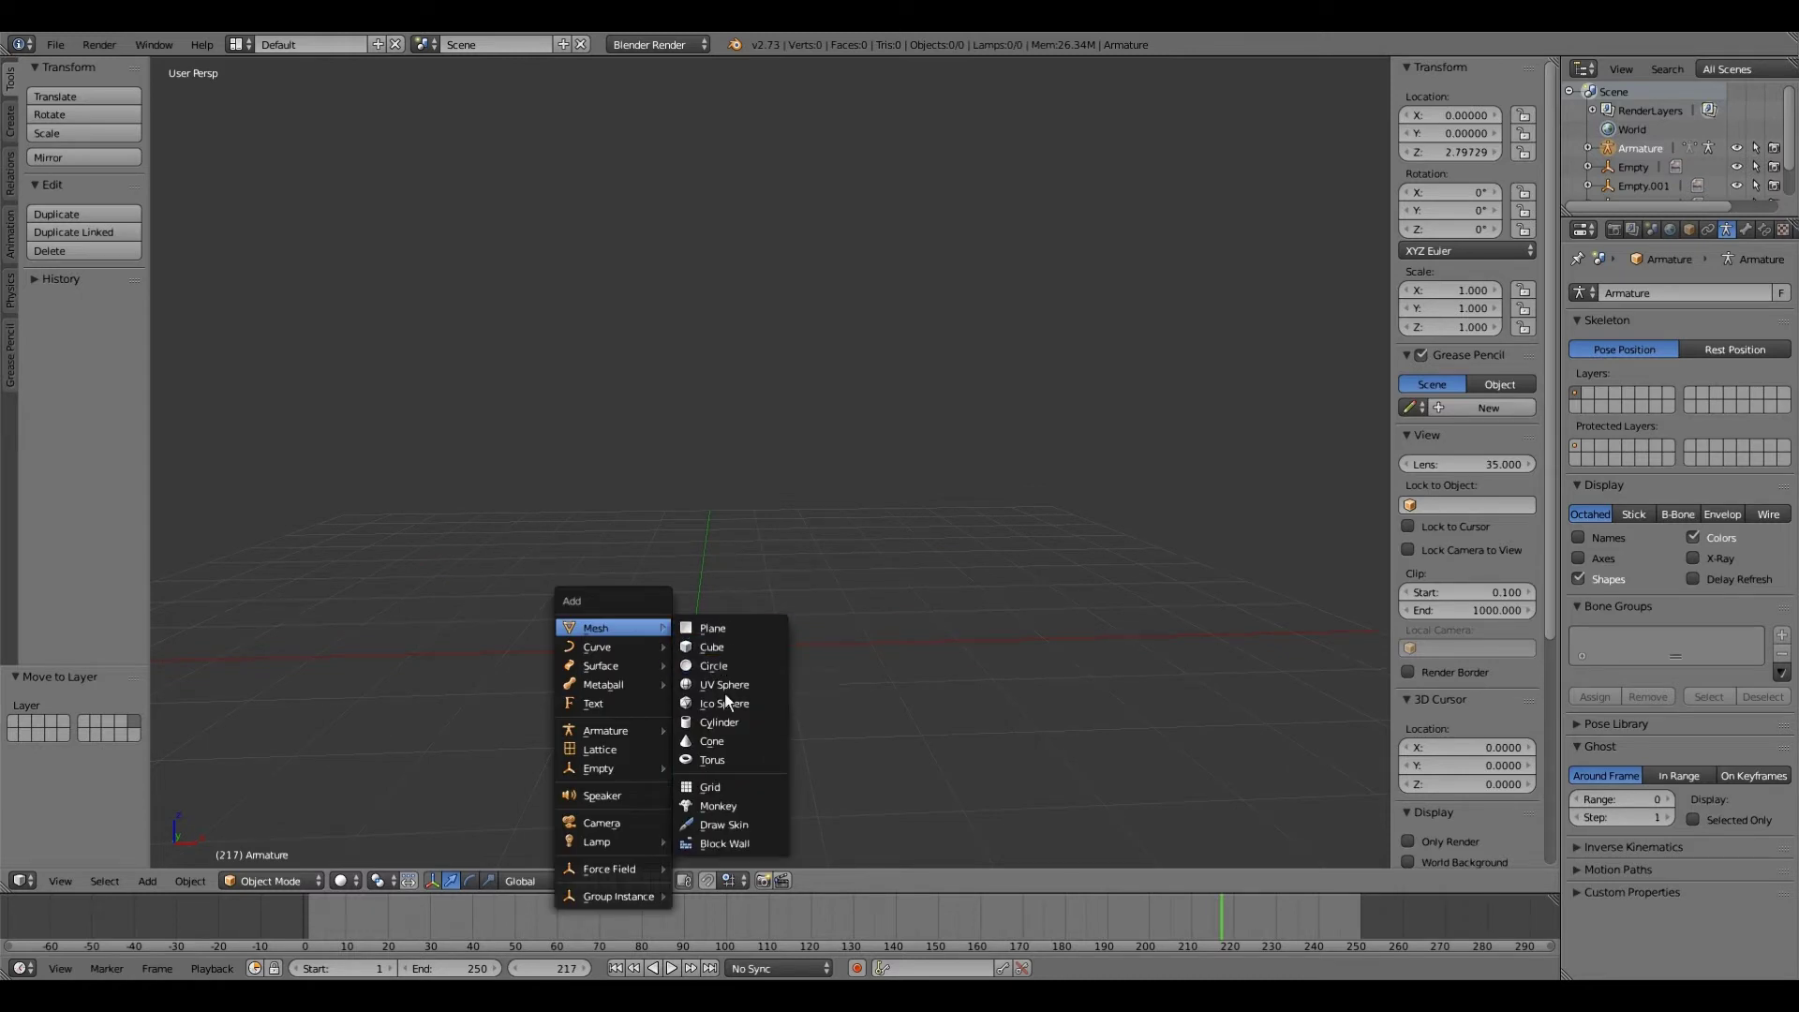
{"action": "left_click", "coordinate": [728, 721]}
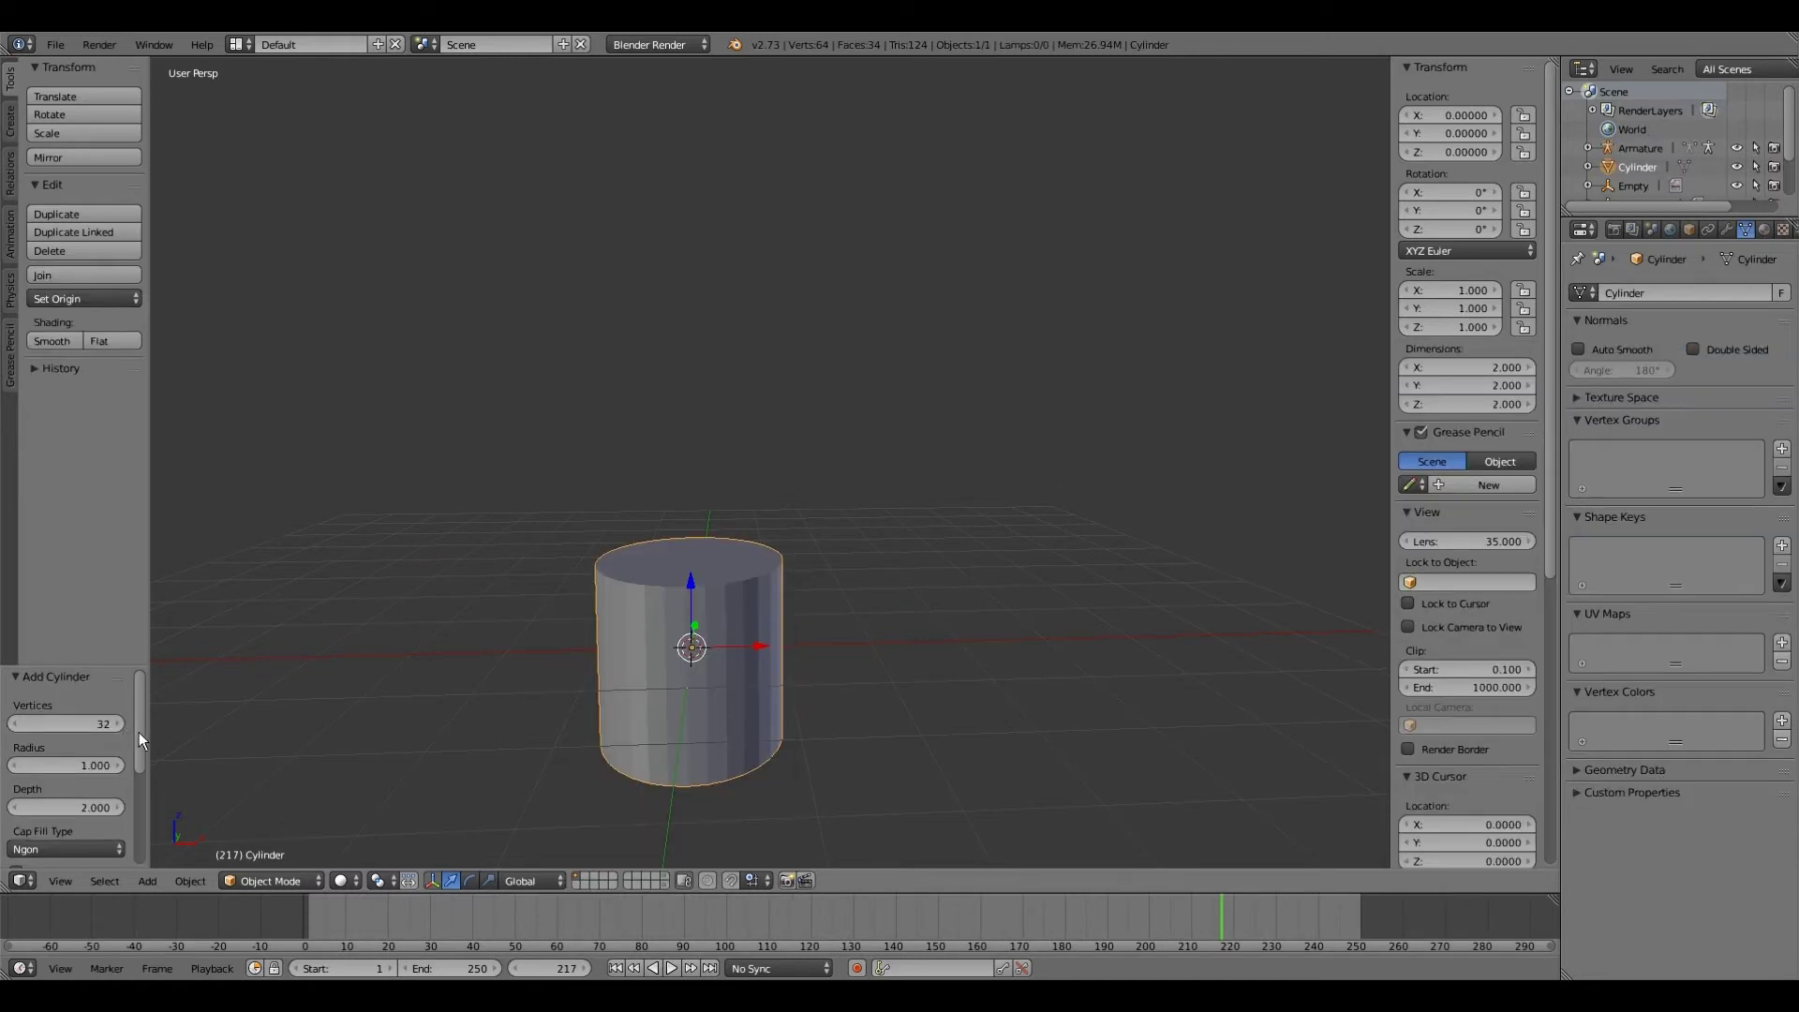
Step: Set the new cylinder's cap fill type to Nothing so both ends are open
{"action": "left_click_drag", "start_coordinate": [139, 733], "coordinate": [135, 793]}
{"action": "left_click", "coordinate": [56, 728]}
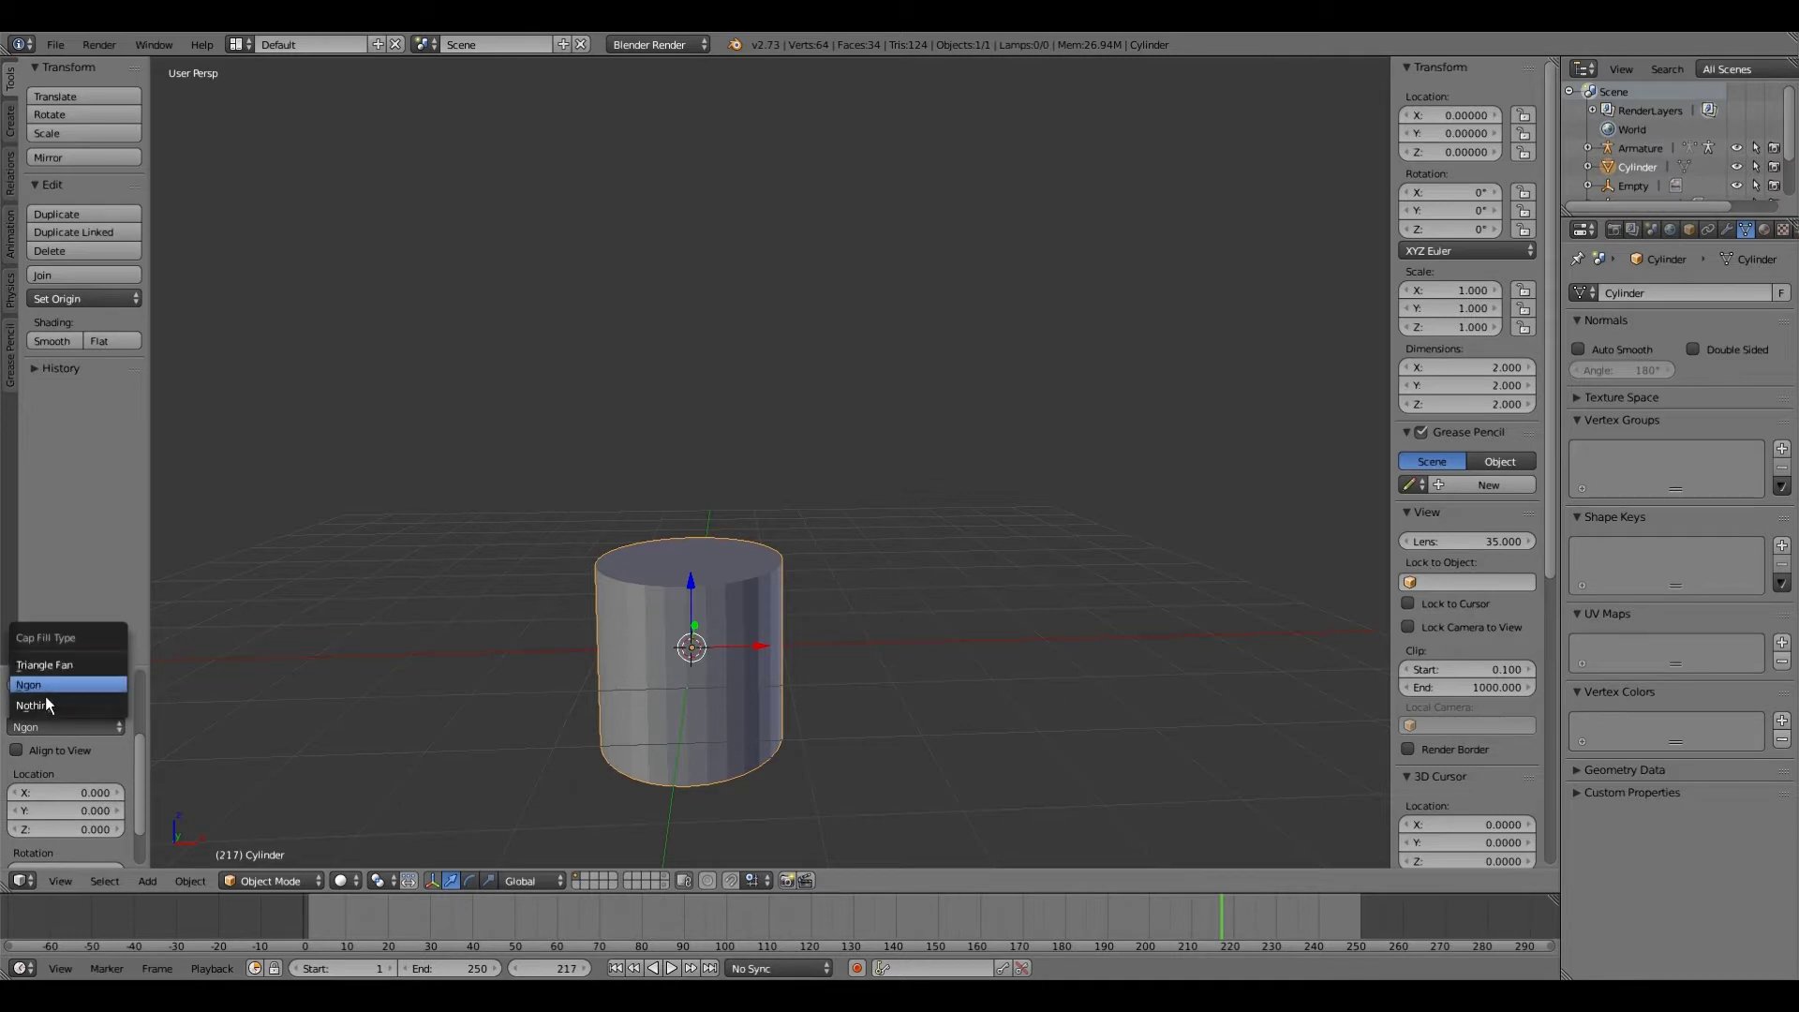
{"action": "left_click", "coordinate": [47, 705]}
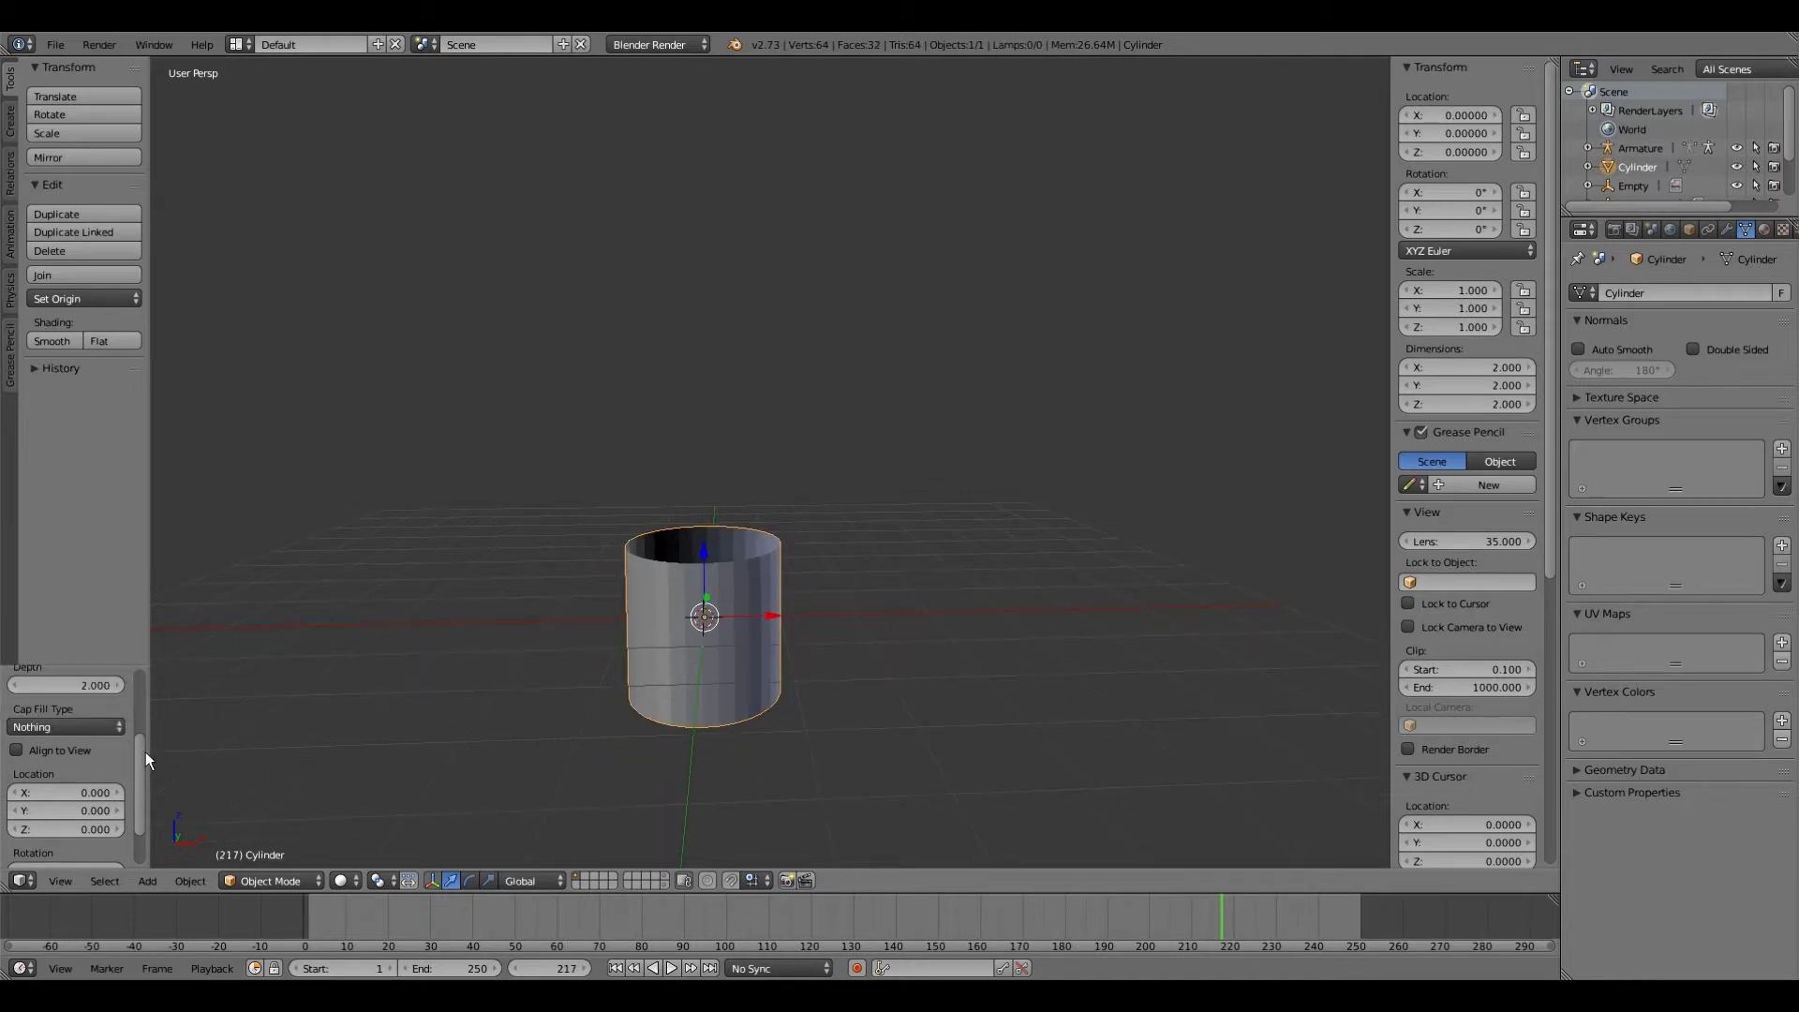
{"action": "left_click_drag", "start_coordinate": [142, 746], "coordinate": [155, 675]}
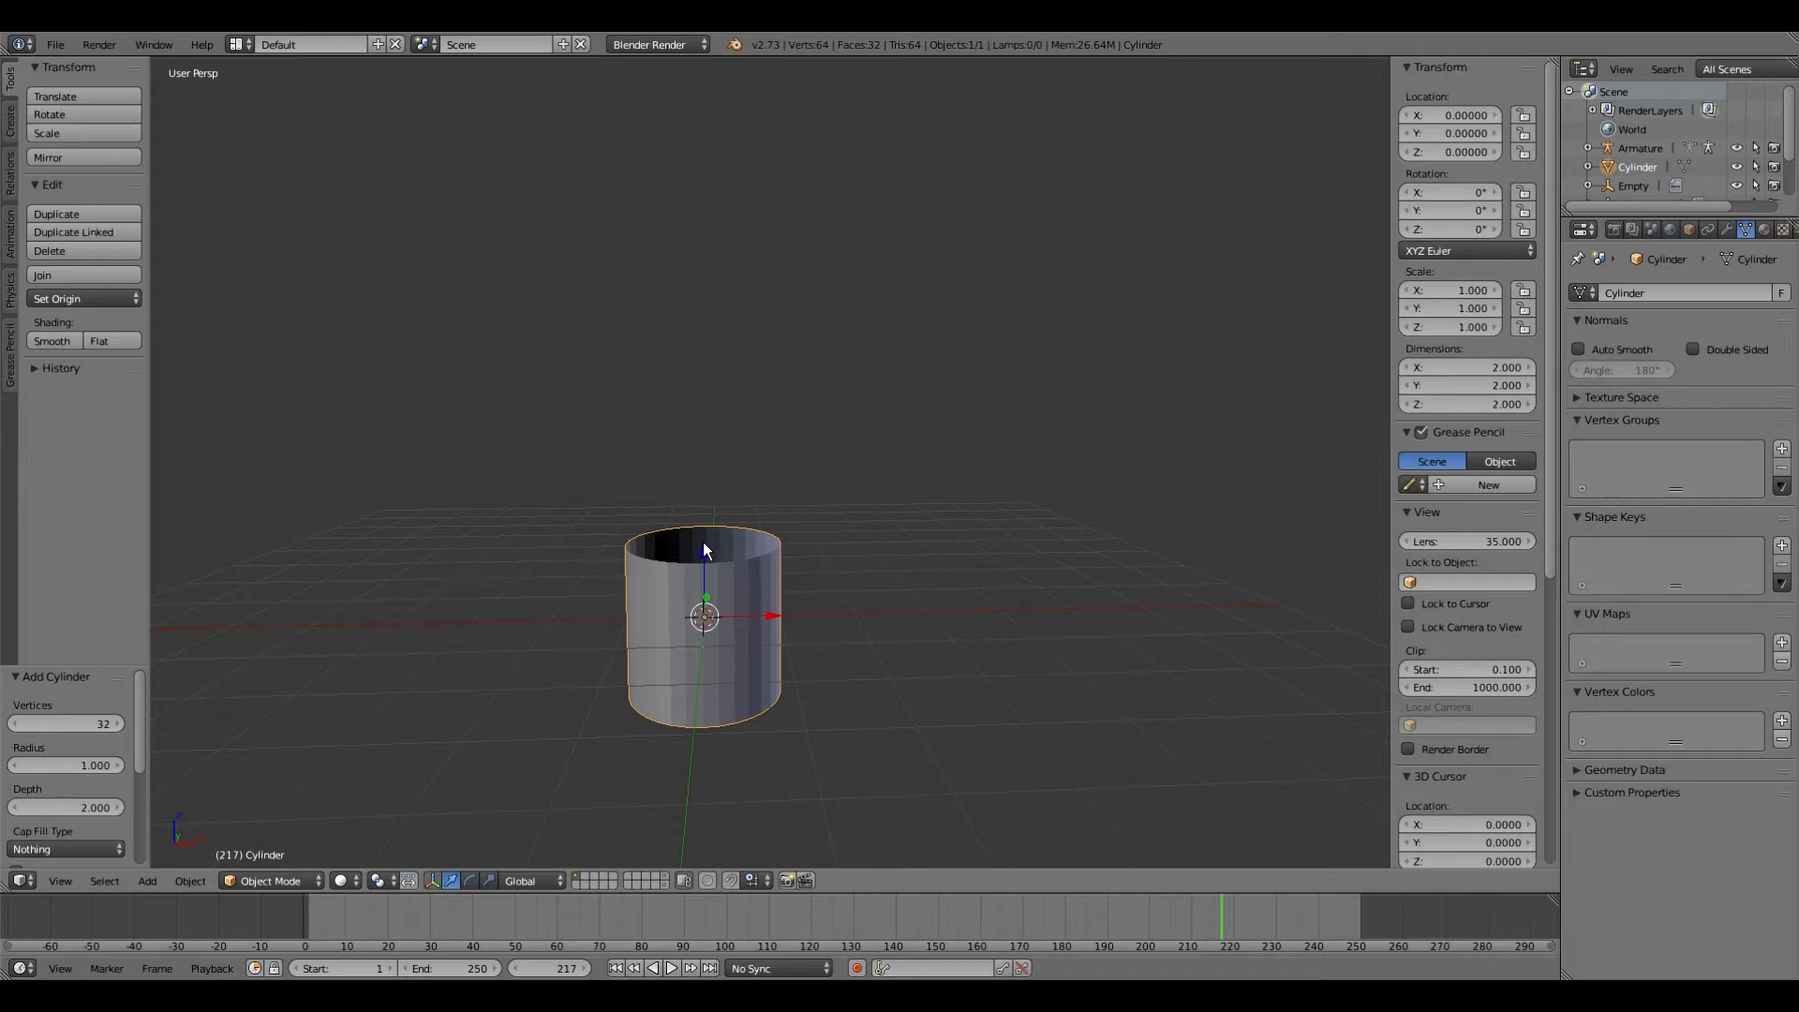
Step: Raise the cylinder about 3.24 units along Z and enter Edit Mode
{"action": "left_click_drag", "start_coordinate": [702, 542], "coordinate": [701, 296]}
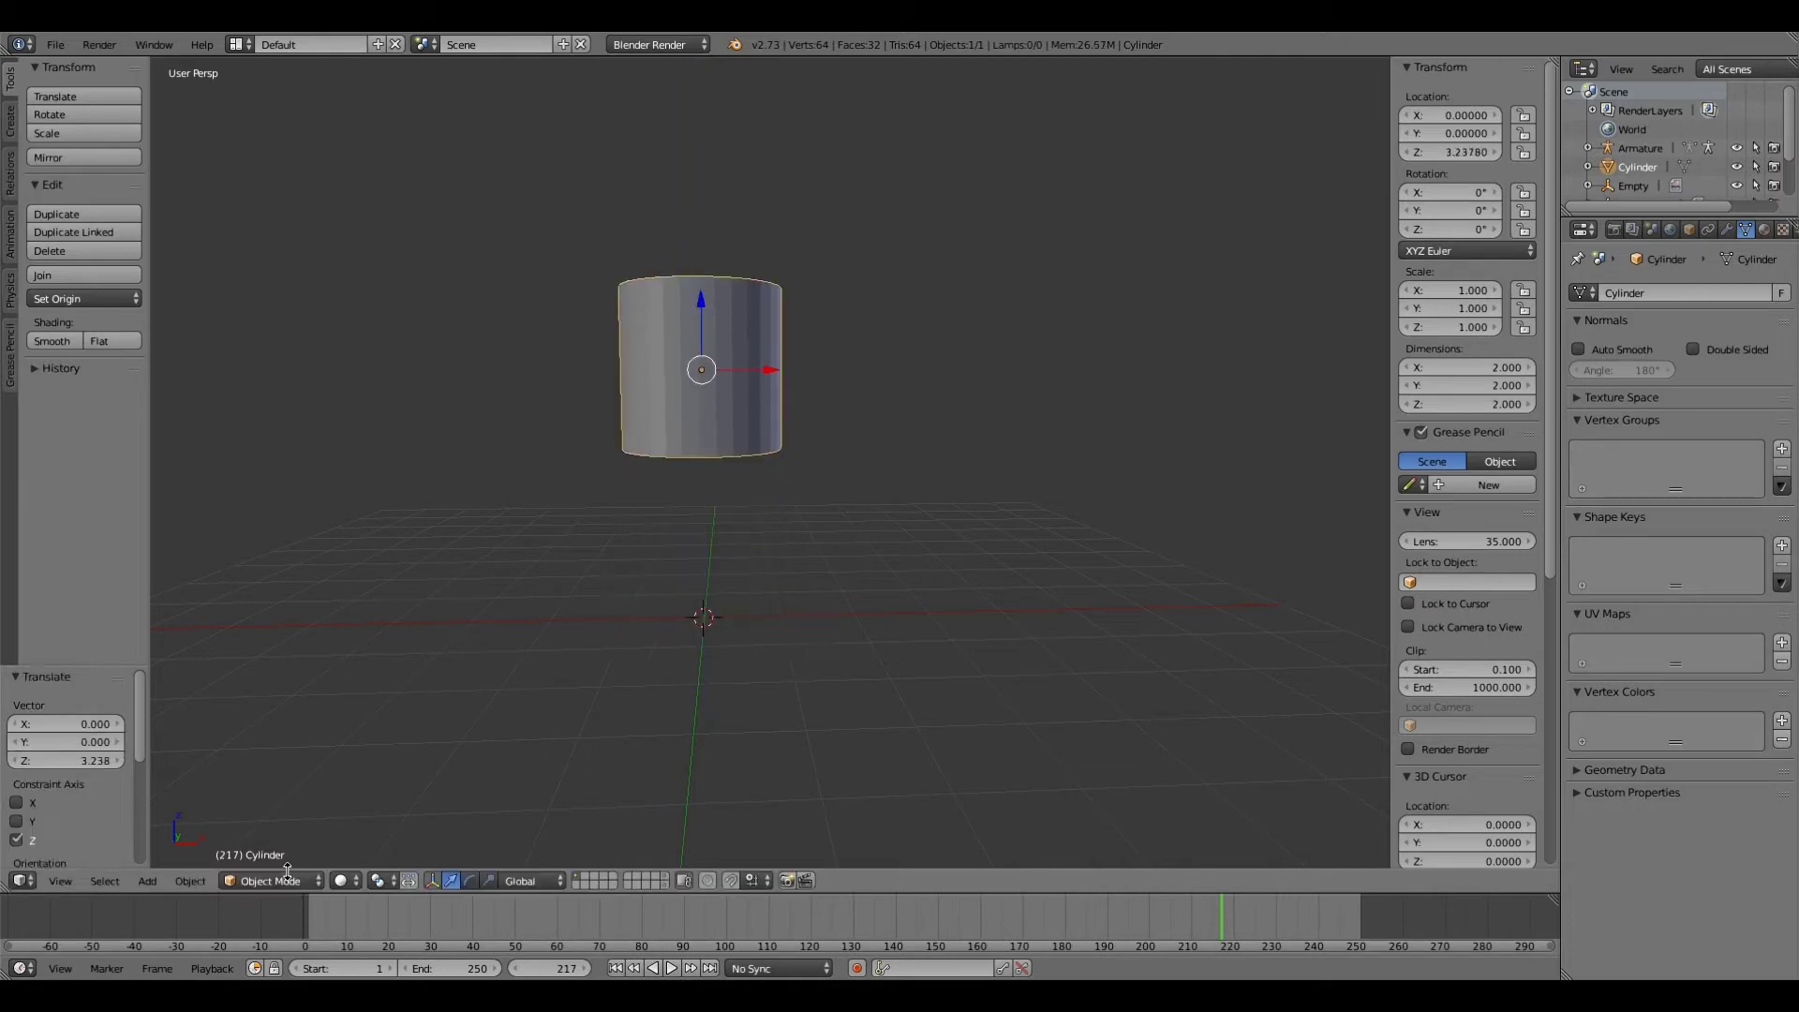
{"action": "left_click", "coordinate": [281, 880]}
{"action": "left_click", "coordinate": [276, 842]}
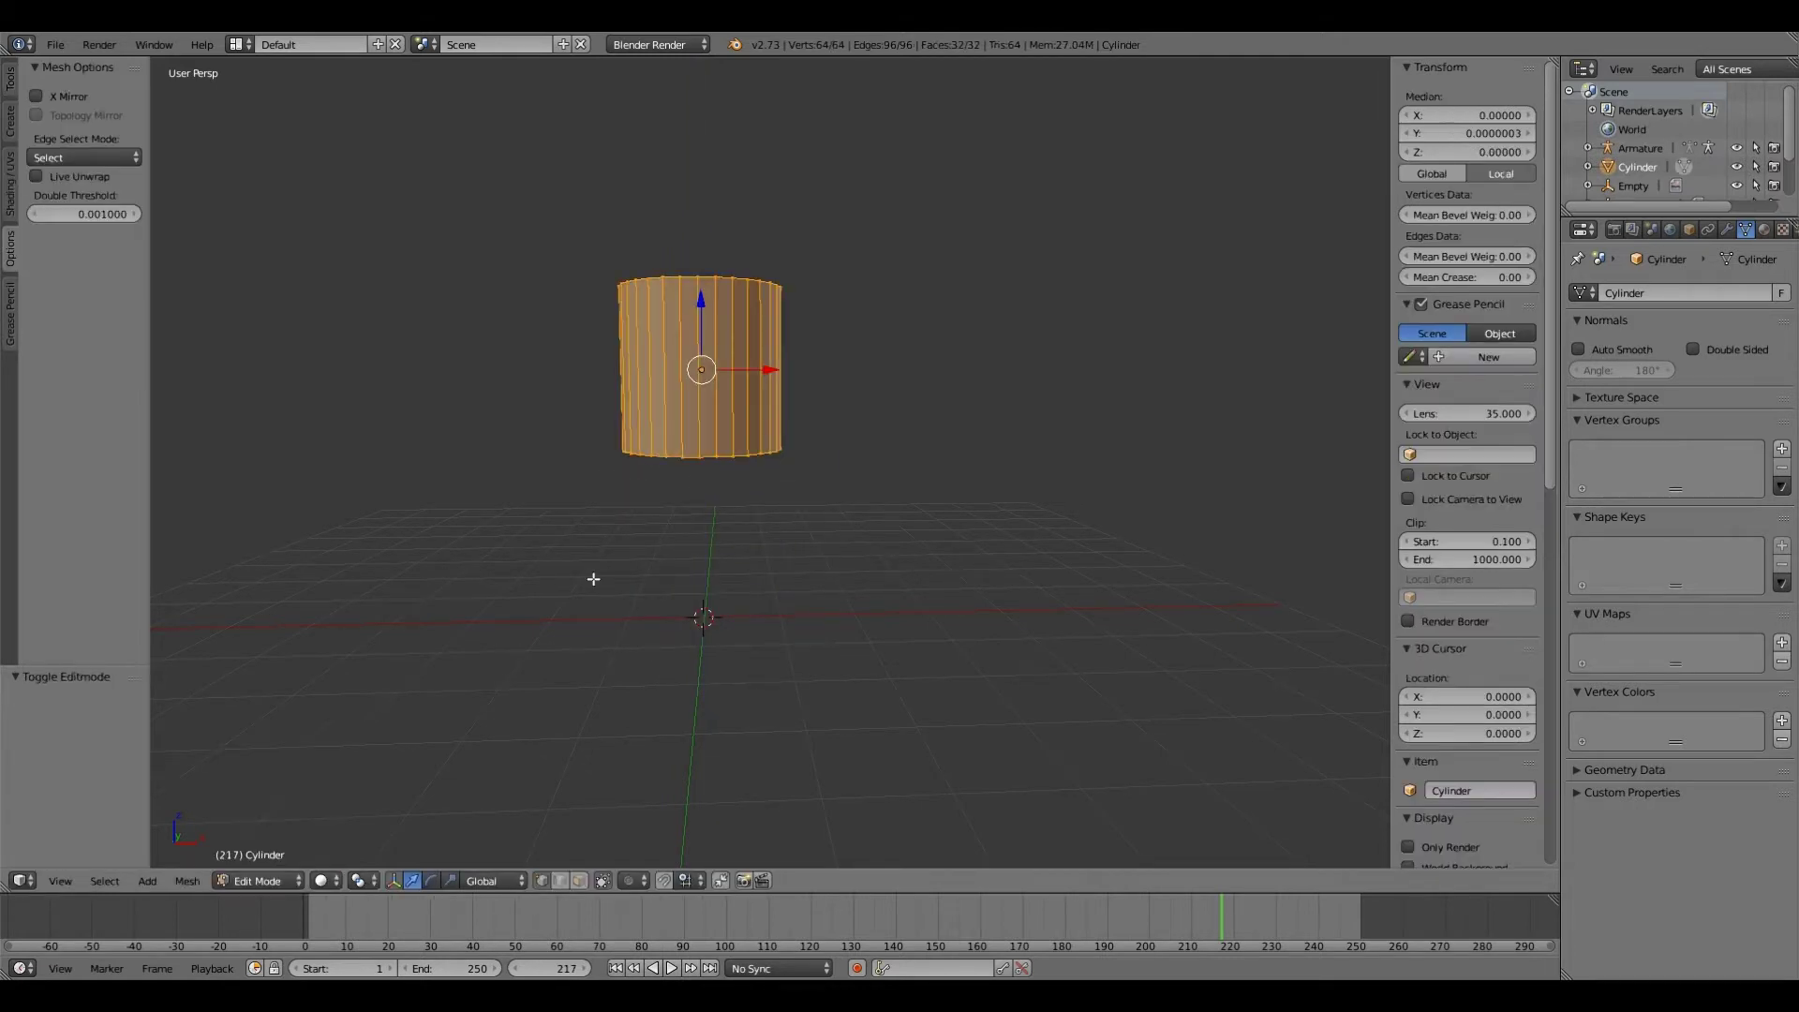
Step: Scale the whole cylinder mesh by 5 along the Z axis
{"action": "key", "text": "s"}
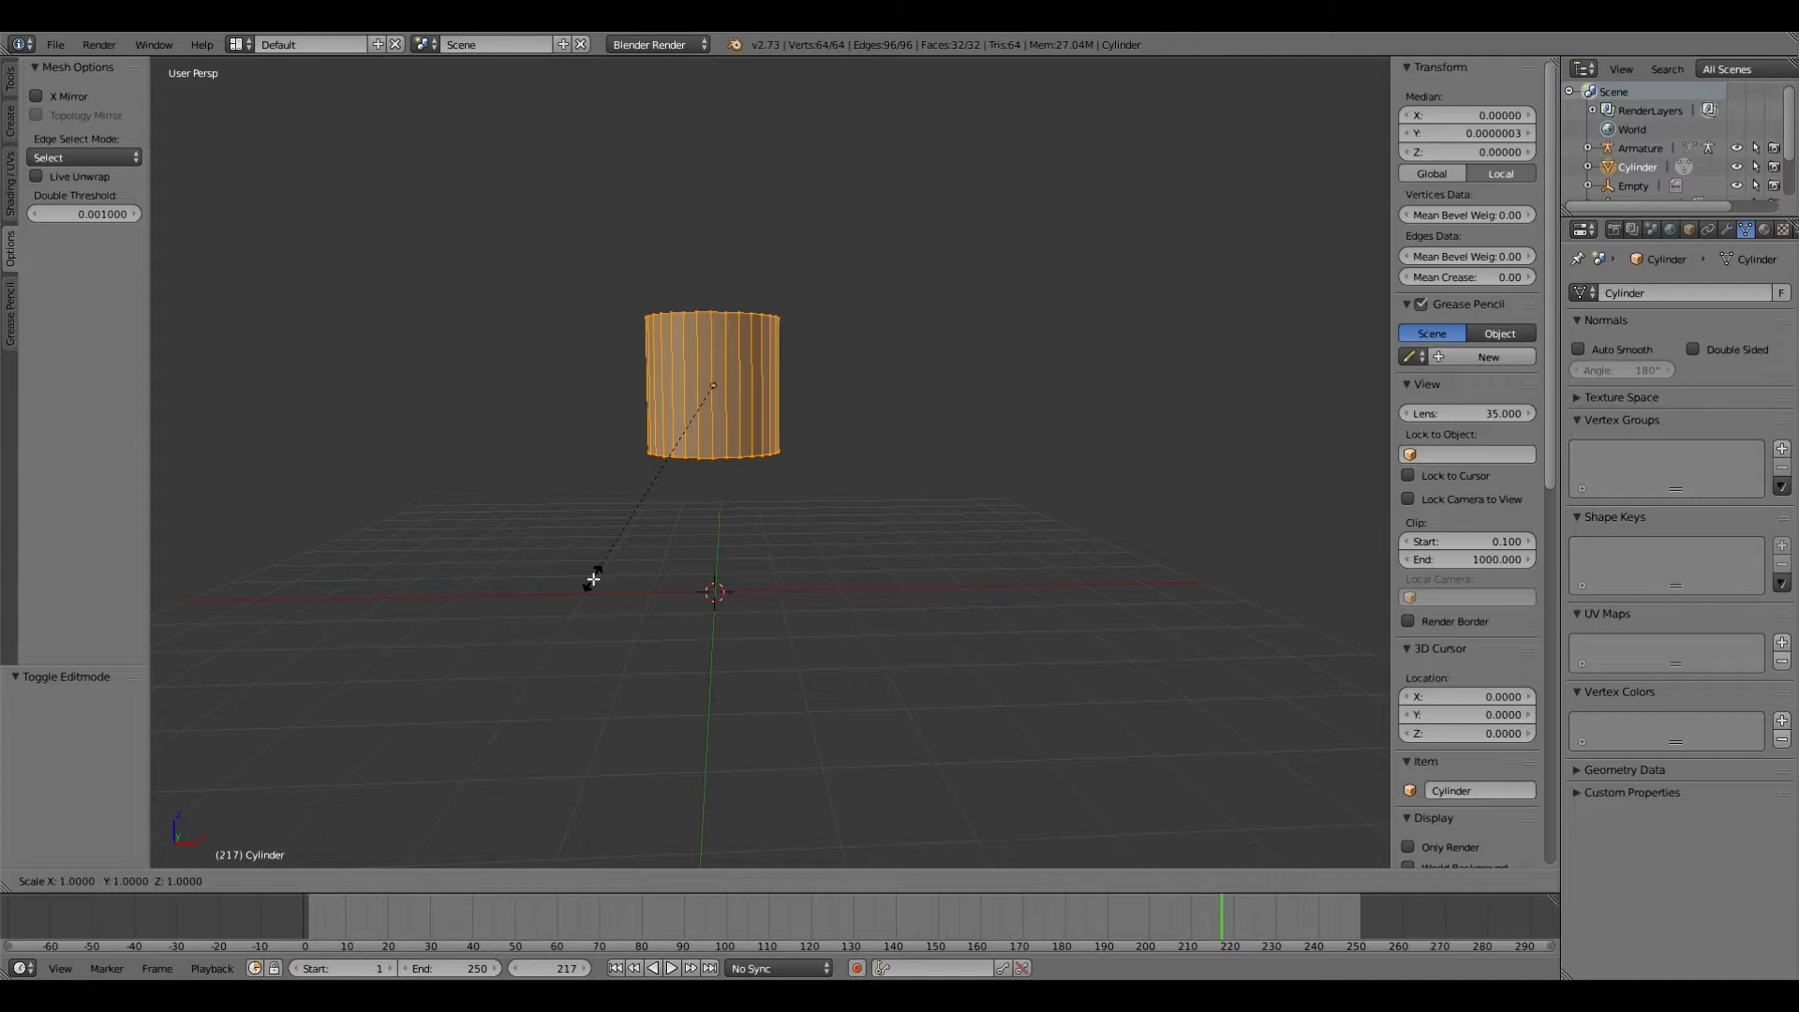
{"action": "left_click", "coordinate": [594, 579]}
{"action": "key", "text": "s"}
{"action": "type", "text": "z"}
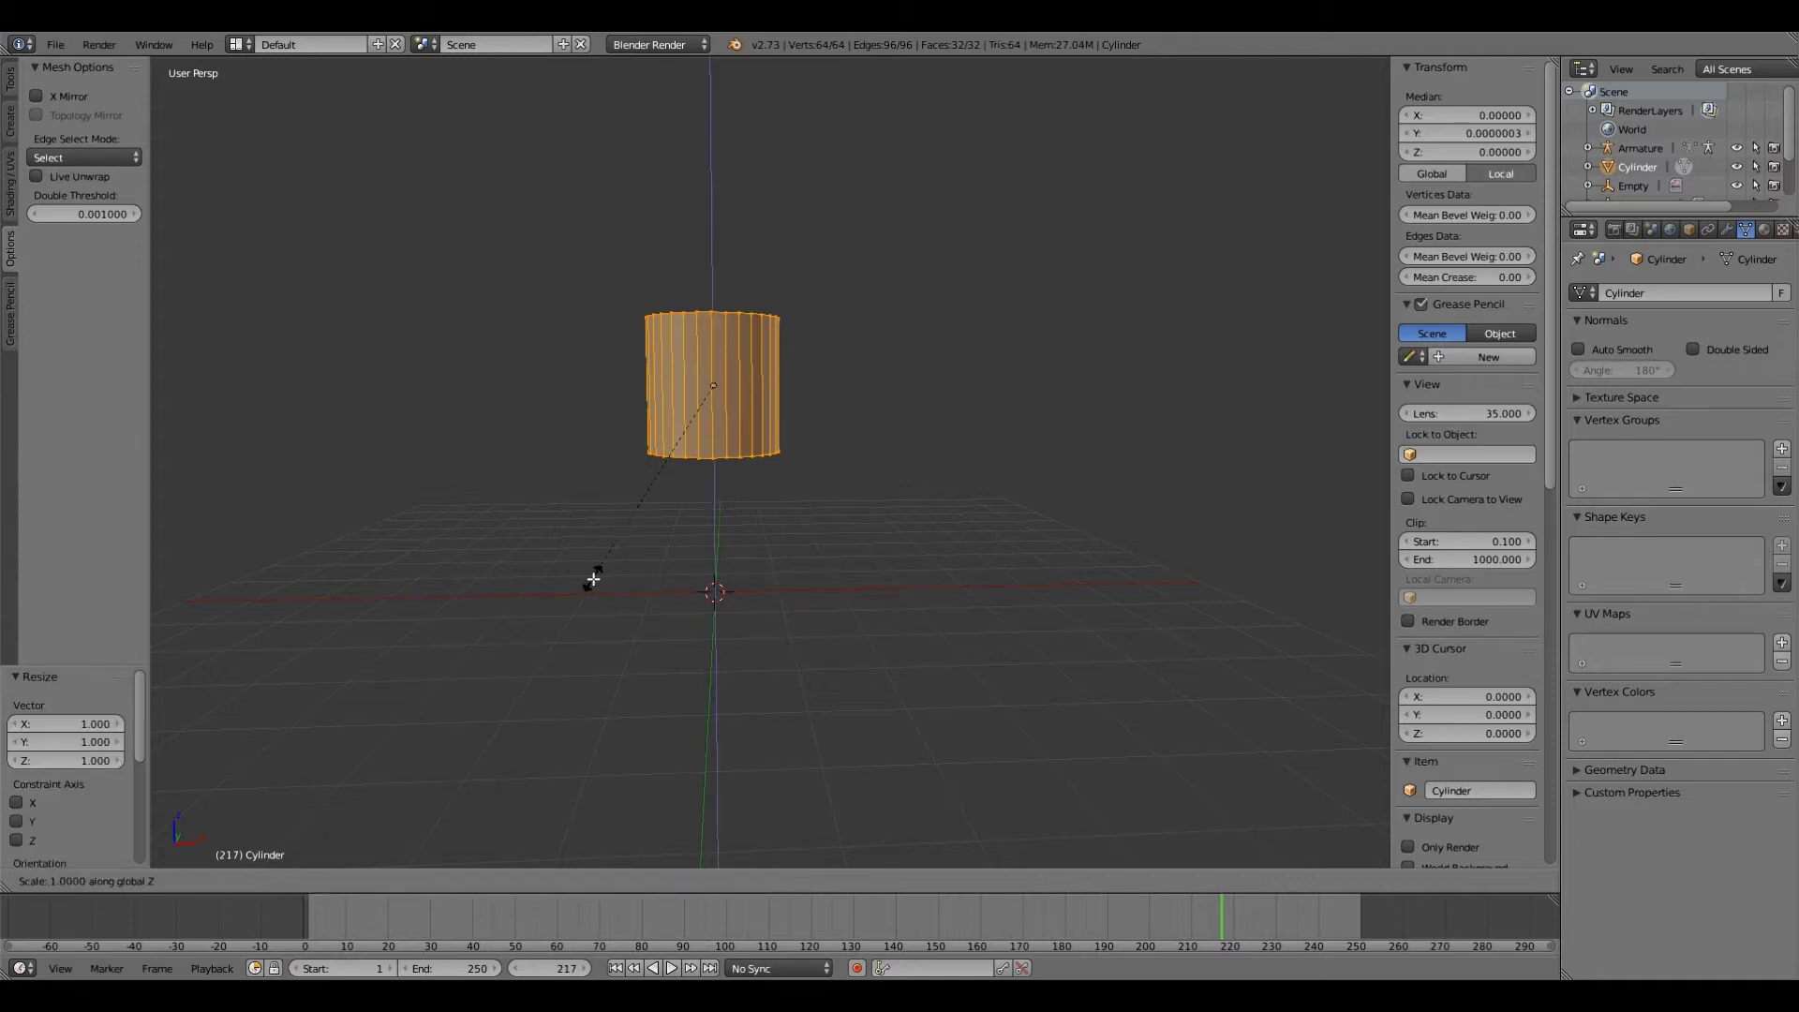
{"action": "type", "text": "5"}
{"action": "key", "text": "Return"}
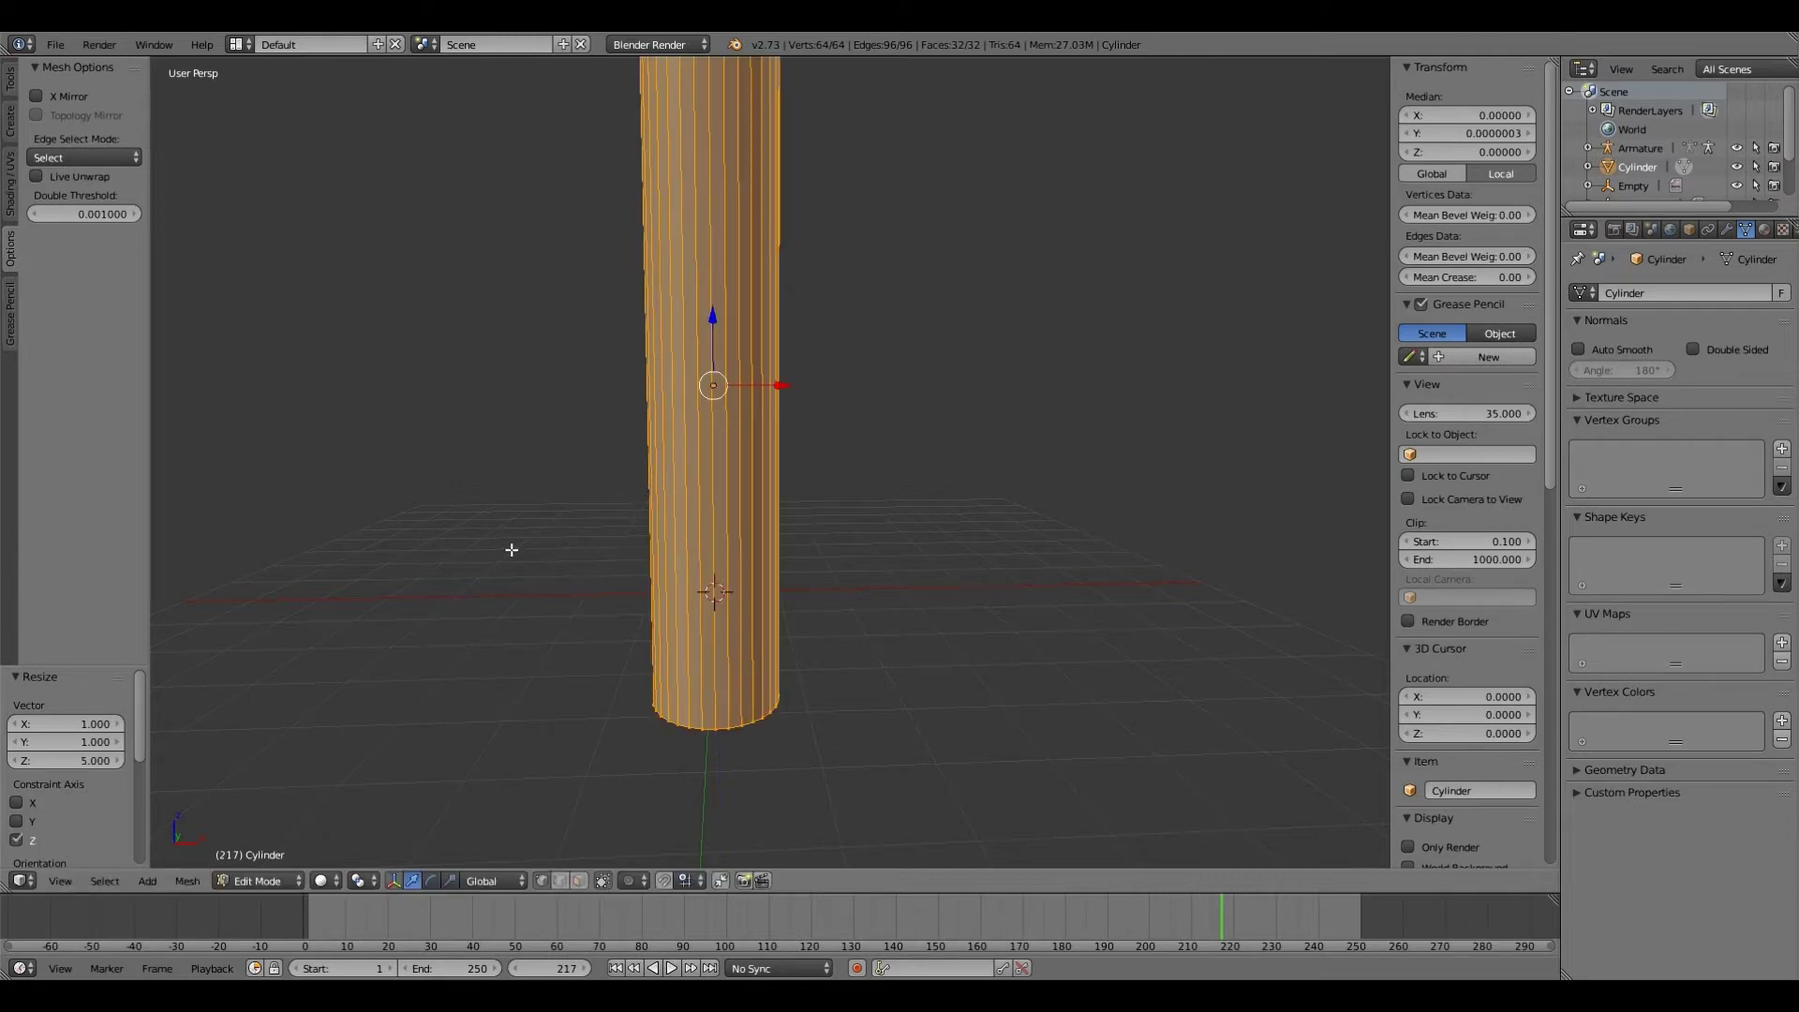
Step: Add six evenly spaced horizontal loop cuts along the cylinder, without sliding them
{"action": "scroll", "coordinate": [546, 571], "scroll_direction": "down", "scroll_amount": 4}
{"action": "key", "text": "KP_3"}
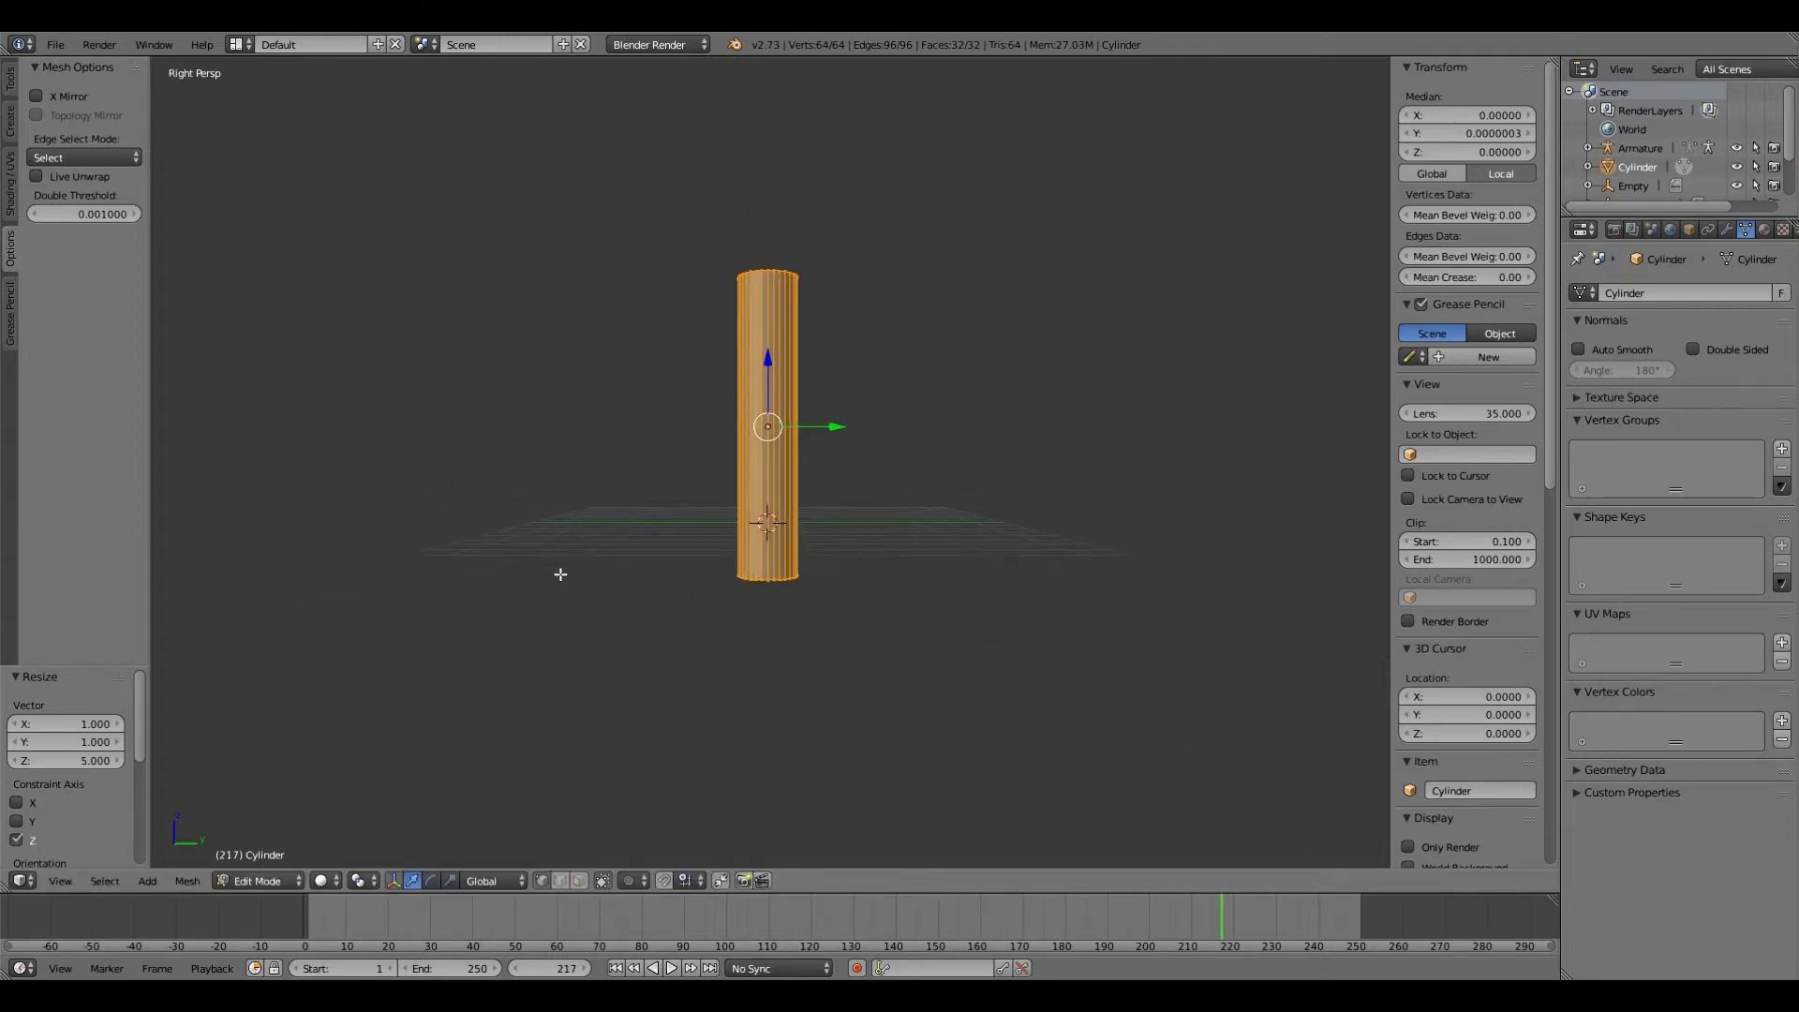
{"action": "scroll", "coordinate": [564, 575], "scroll_direction": "up", "scroll_amount": 2}
{"action": "middle_click_drag", "start_coordinate": [566, 575], "coordinate": [595, 594]}
{"action": "scroll", "coordinate": [594, 594], "scroll_direction": "up", "scroll_amount": 2}
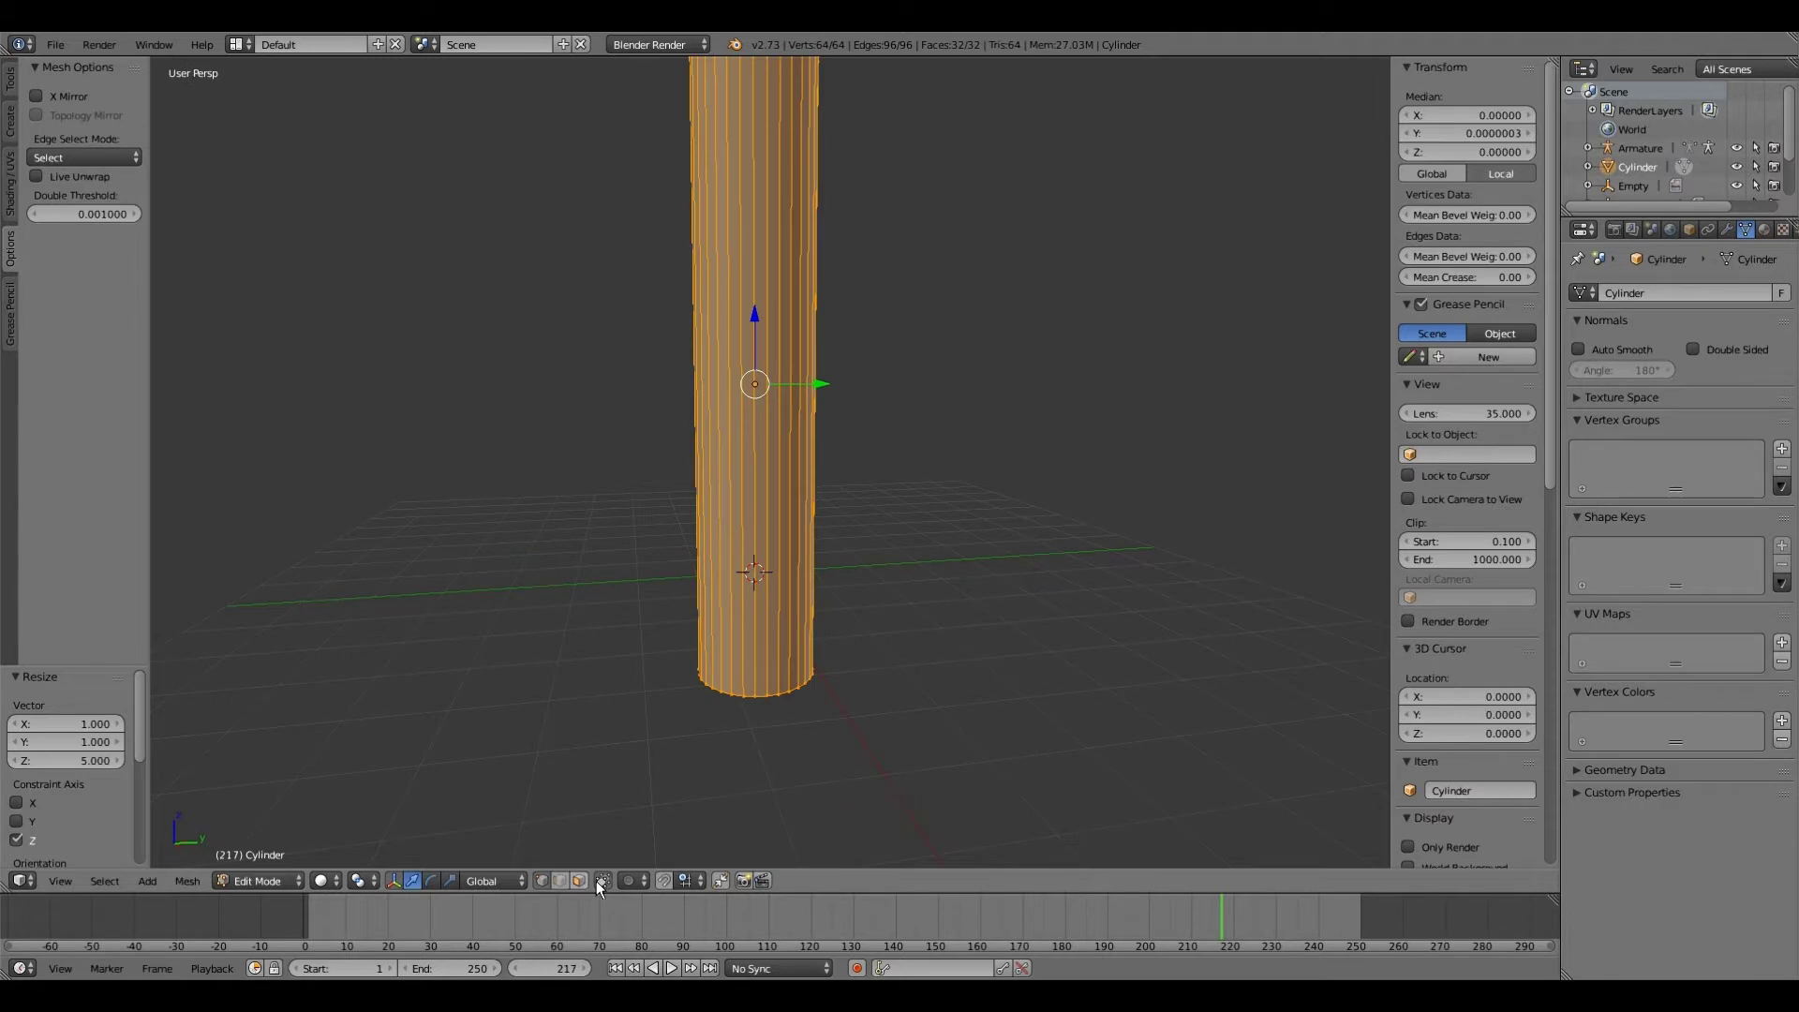
{"action": "scroll", "coordinate": [632, 709], "scroll_direction": "down", "scroll_amount": 1}
{"action": "middle_click_drag", "start_coordinate": [632, 708], "coordinate": [579, 779], "text": "shift"}
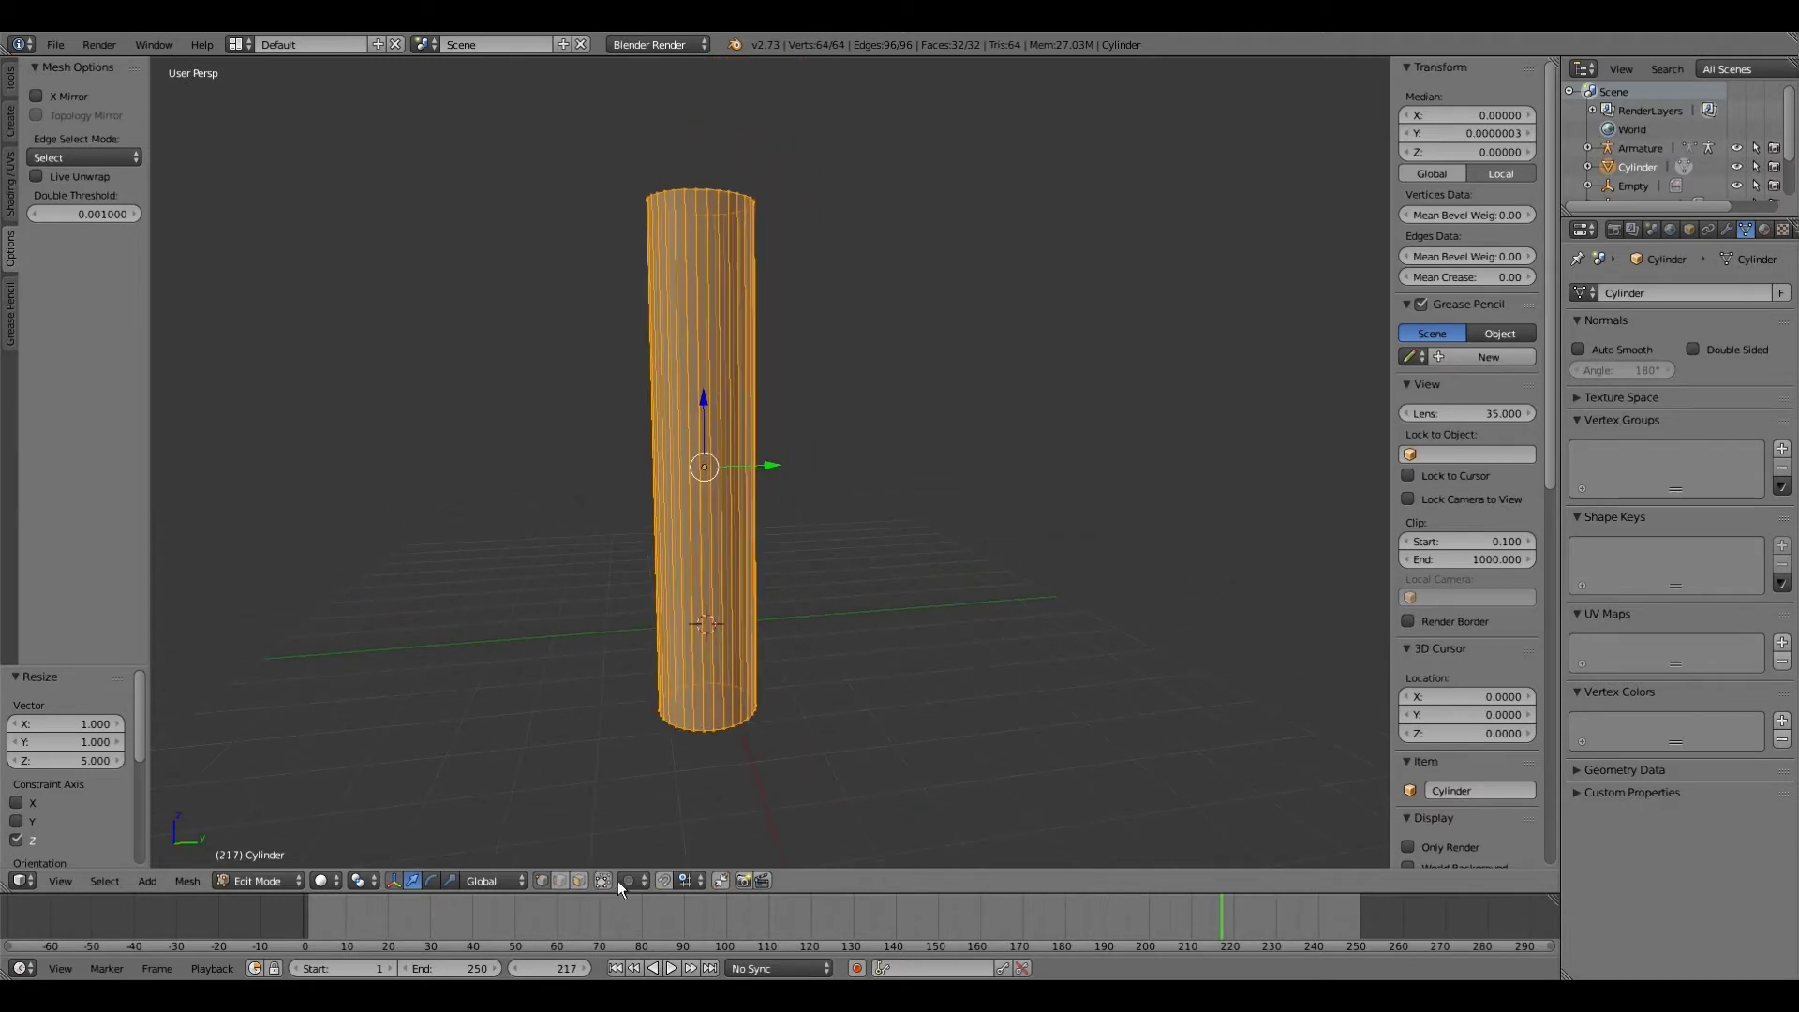
{"action": "left_click", "coordinate": [10, 82]}
{"action": "left_click", "coordinate": [101, 439]}
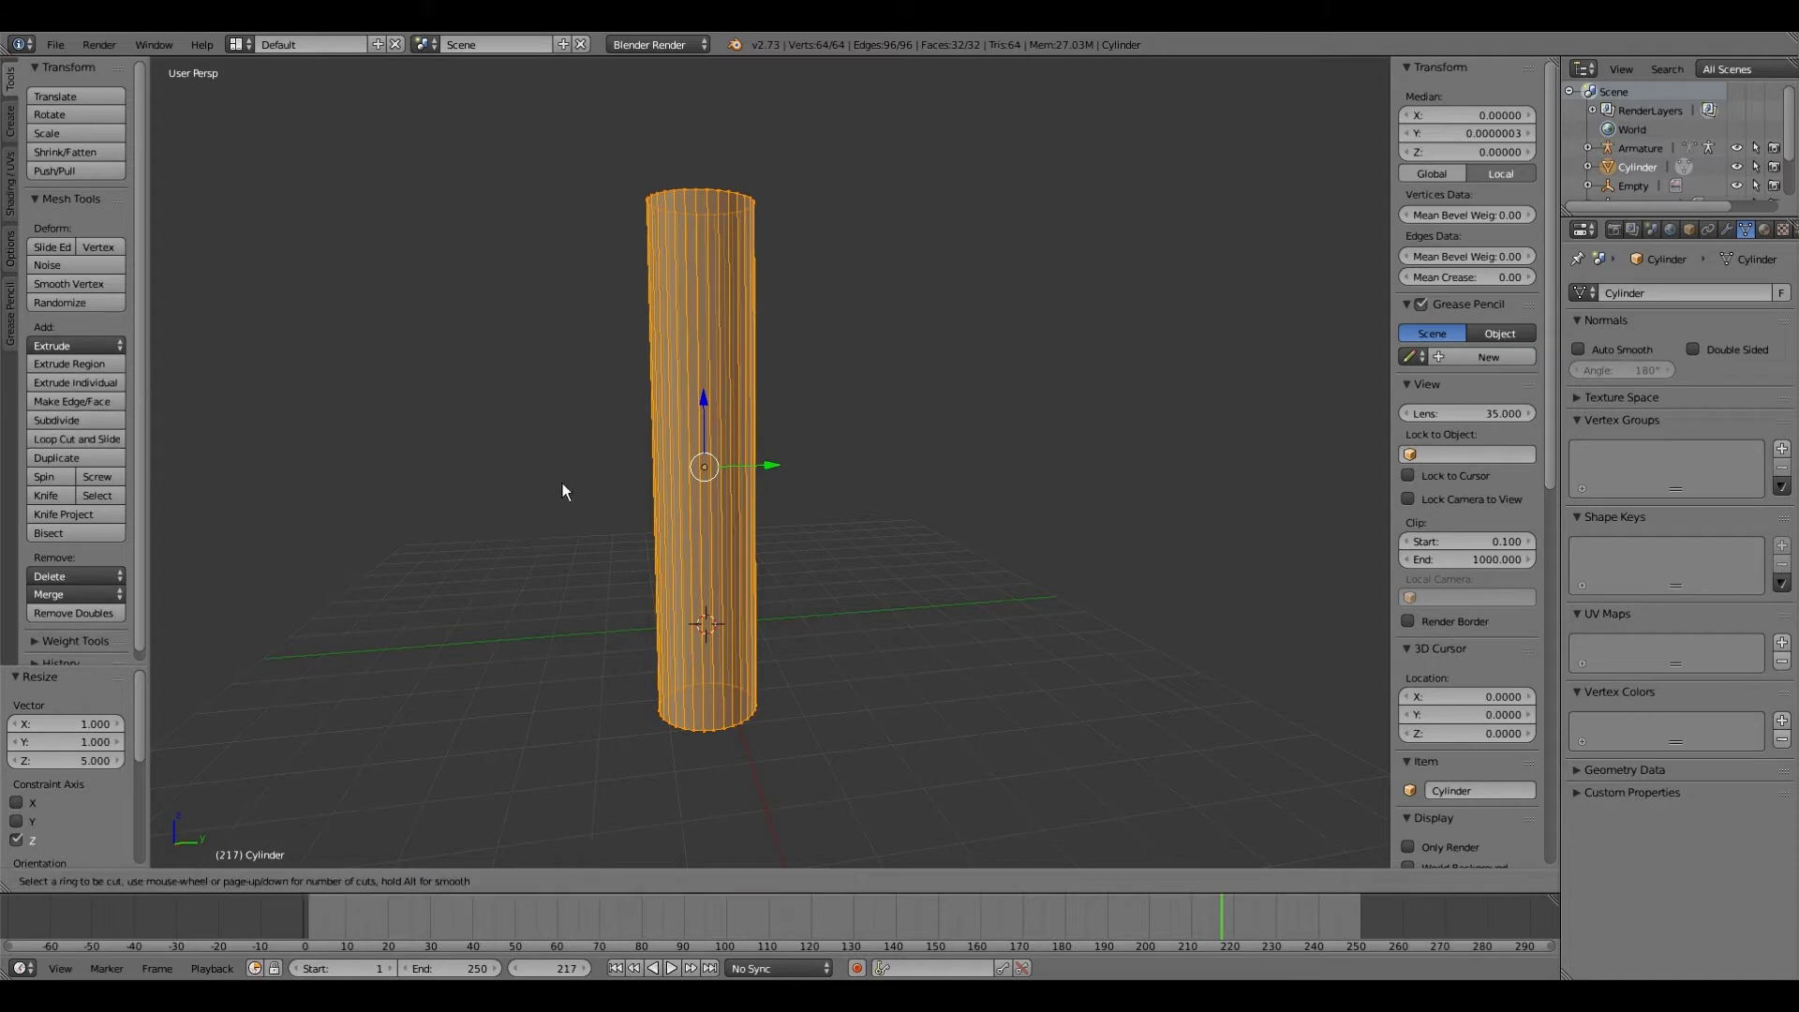
{"action": "scroll", "coordinate": [675, 503], "scroll_direction": "up", "scroll_amount": 5}
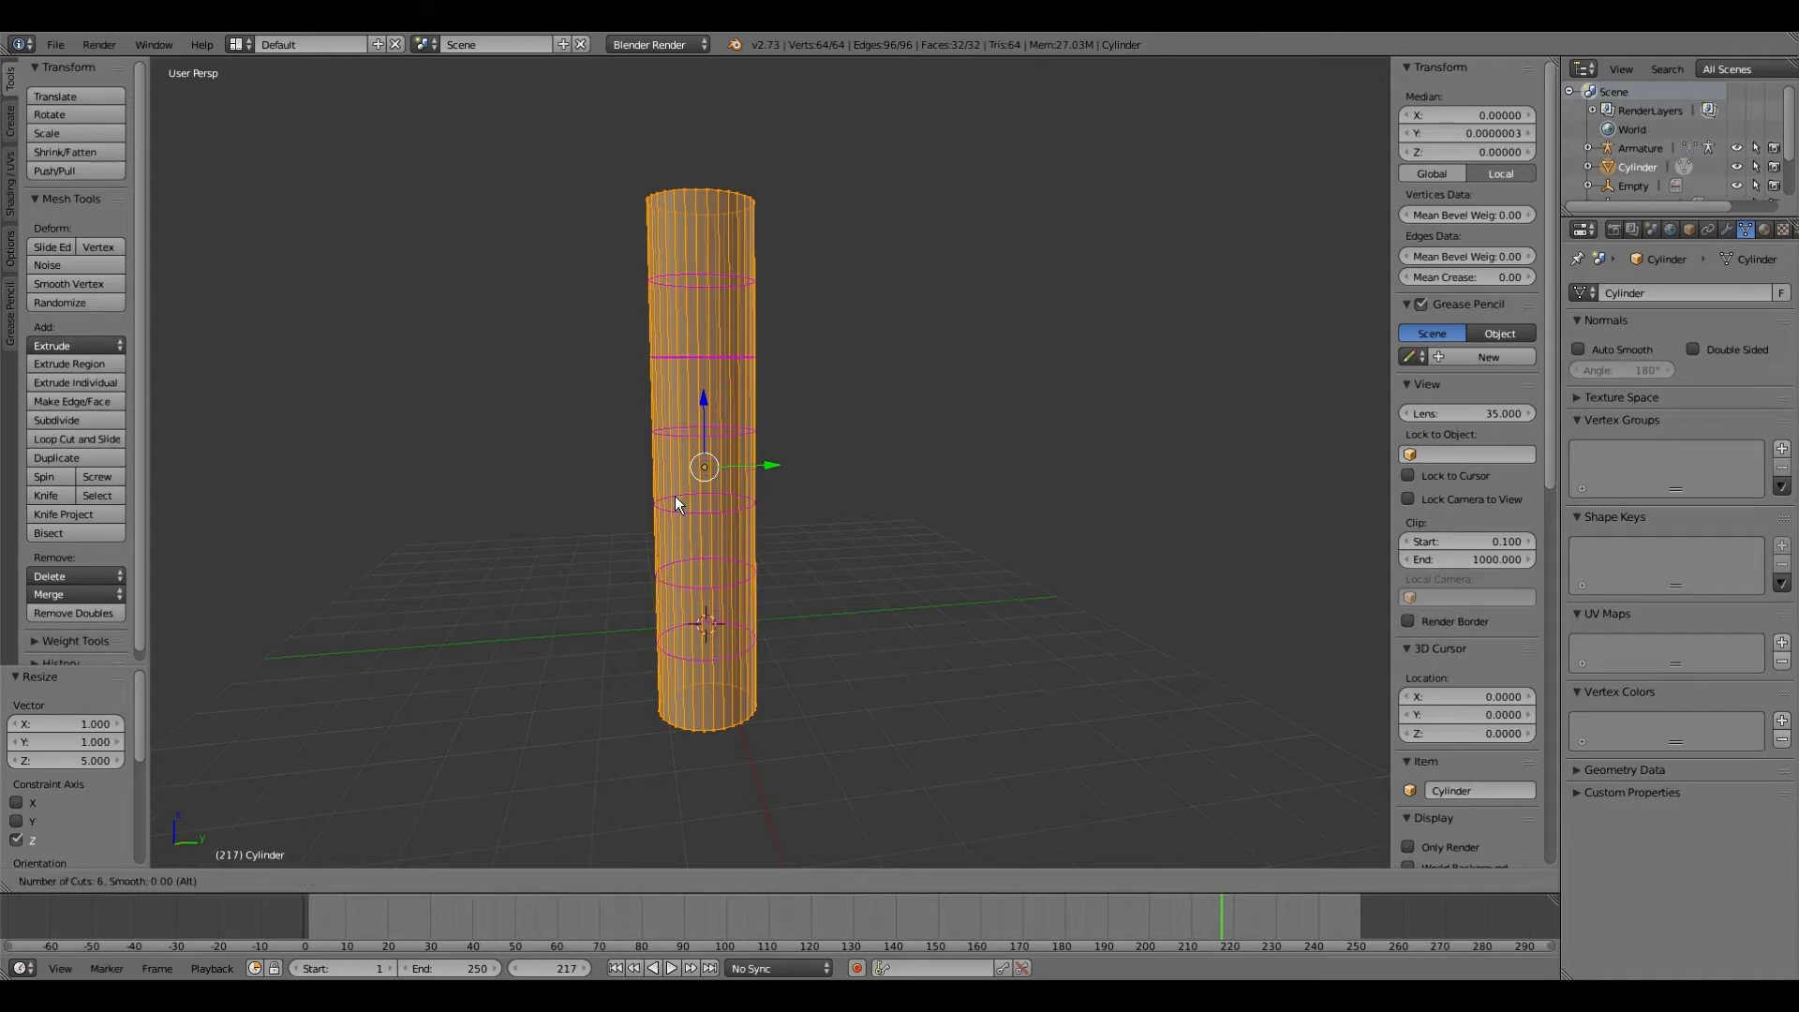
{"action": "left_click", "coordinate": [675, 497]}
{"action": "right_click", "coordinate": [675, 497]}
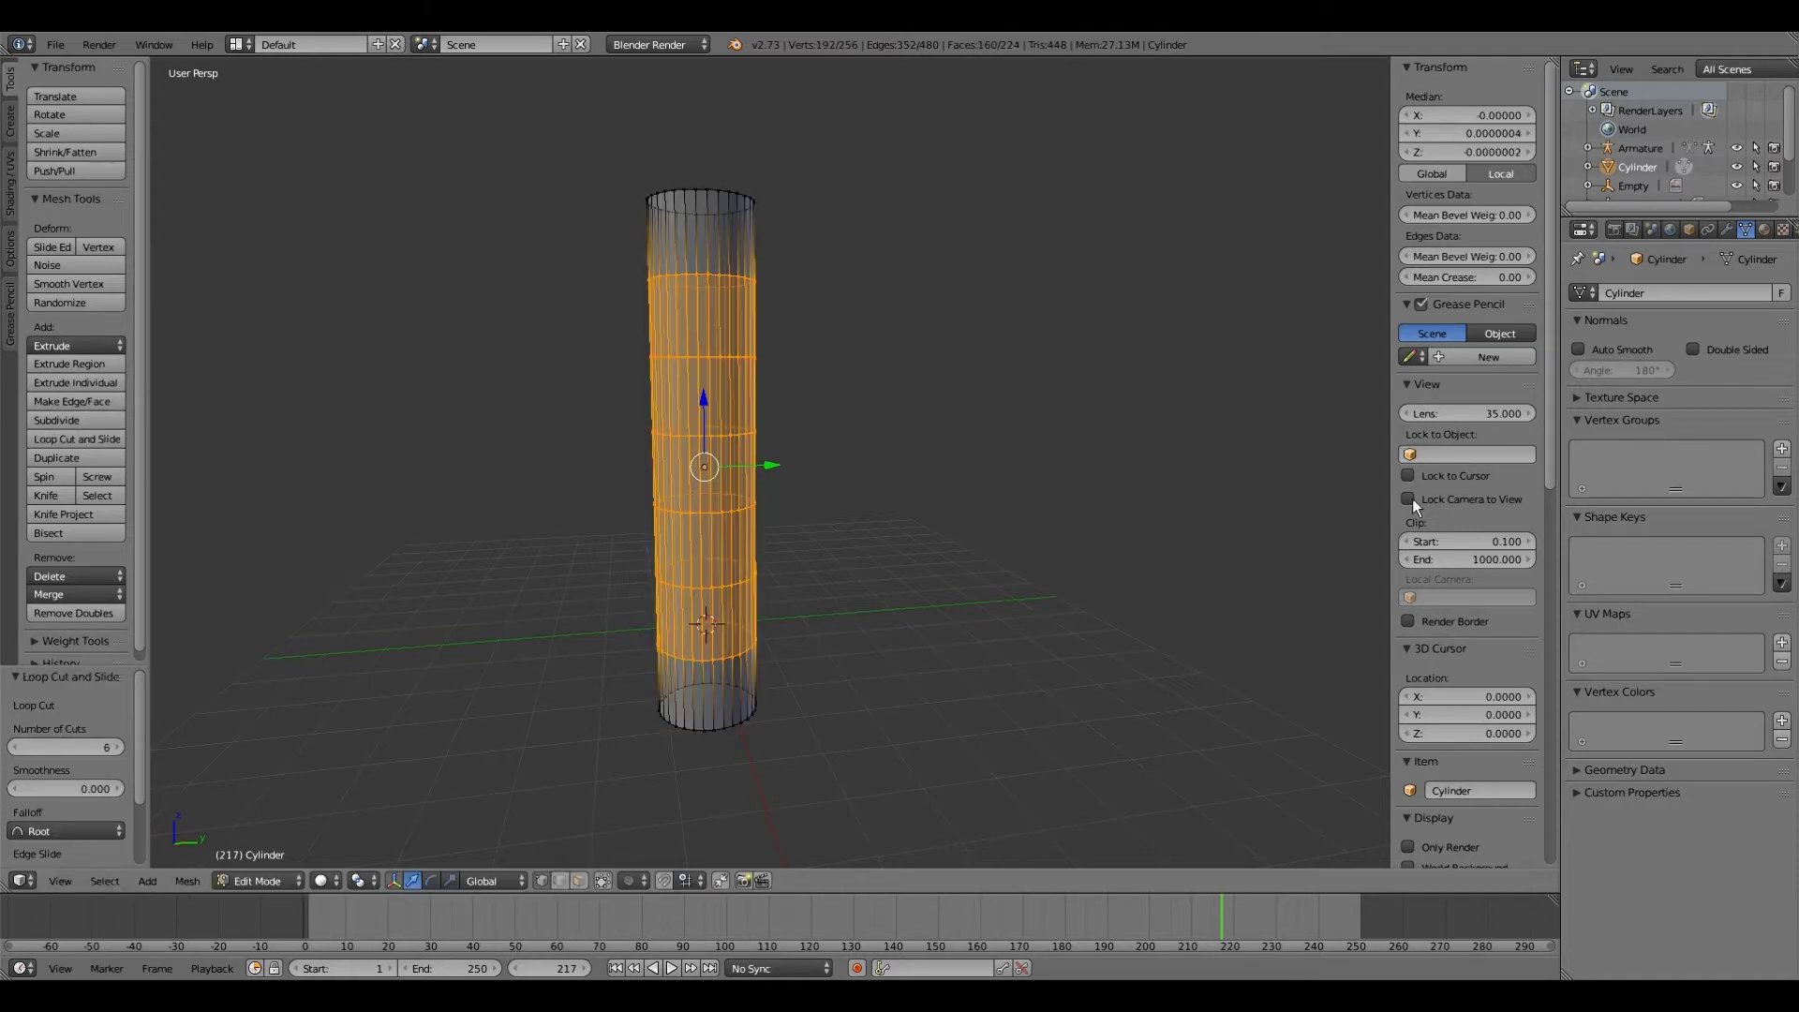
Step: Search the 3D view's display properties and tool shelf for the screencast option, in both Edit Mode and Object Mode
{"action": "left_click_drag", "start_coordinate": [1554, 368], "coordinate": [1558, 626]}
{"action": "scroll", "coordinate": [1428, 630], "scroll_direction": "down", "scroll_amount": 1}
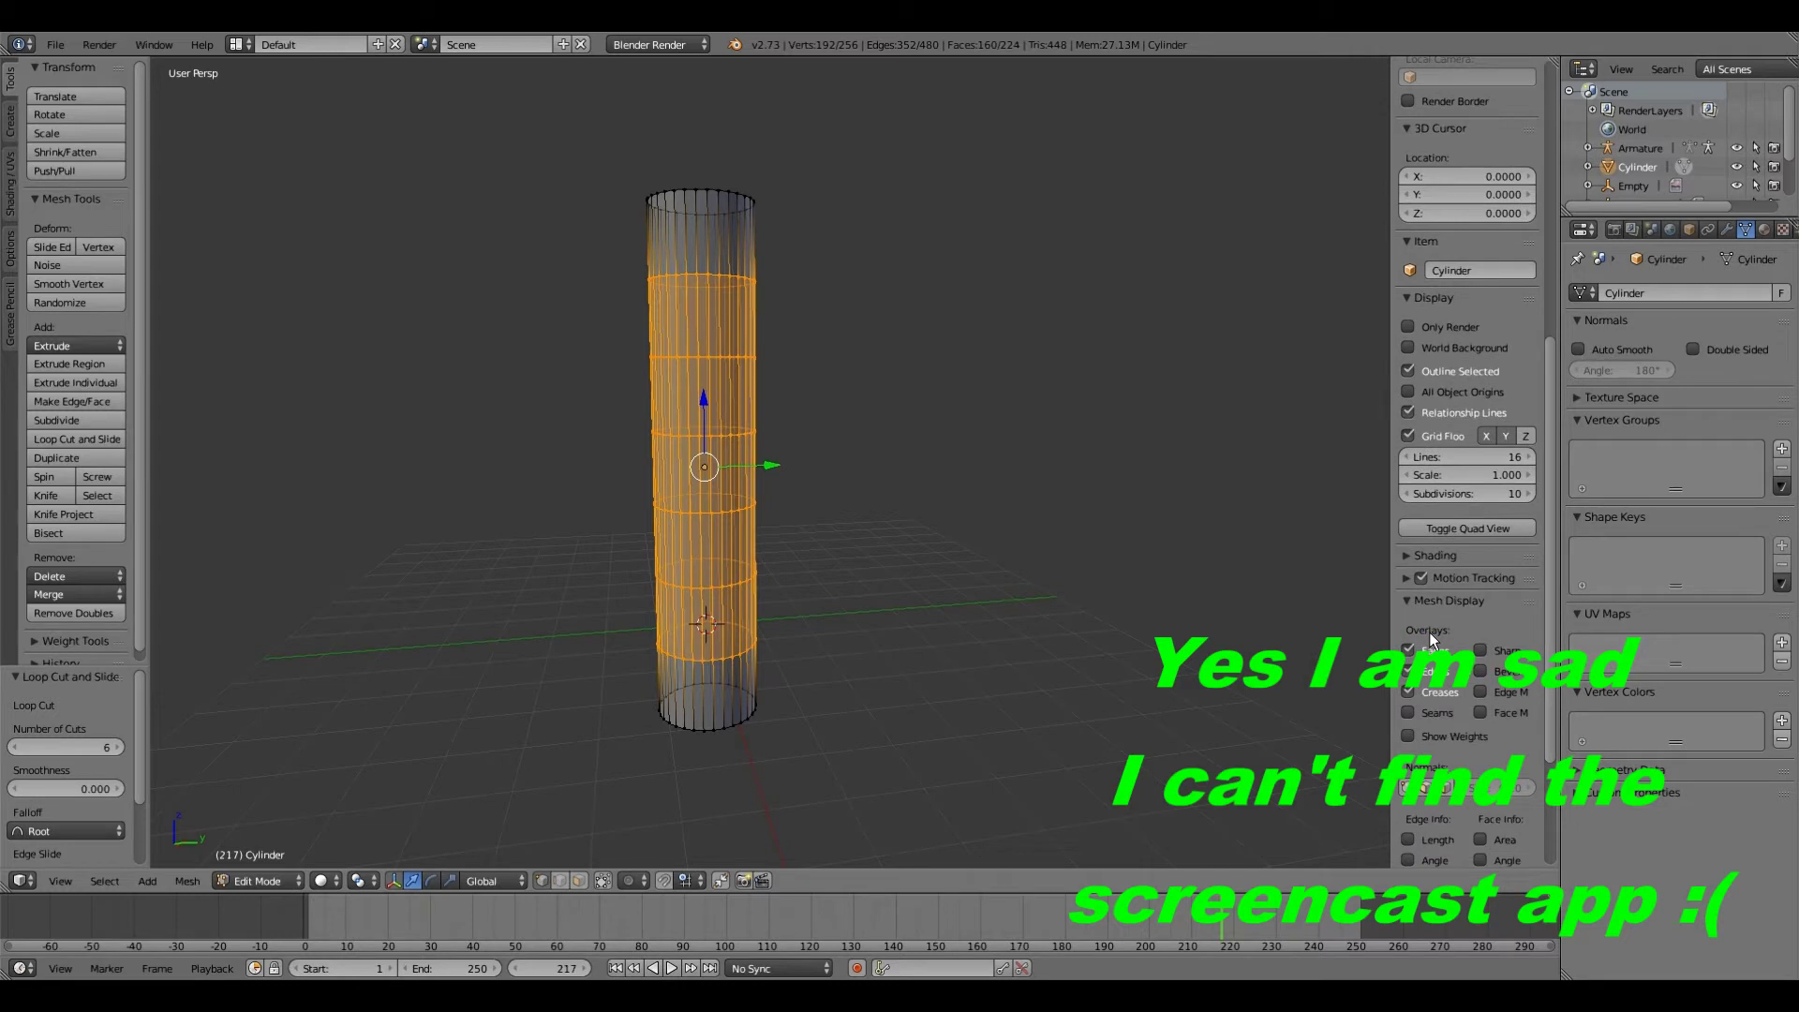
{"action": "scroll", "coordinate": [1430, 632], "scroll_direction": "down", "scroll_amount": 5}
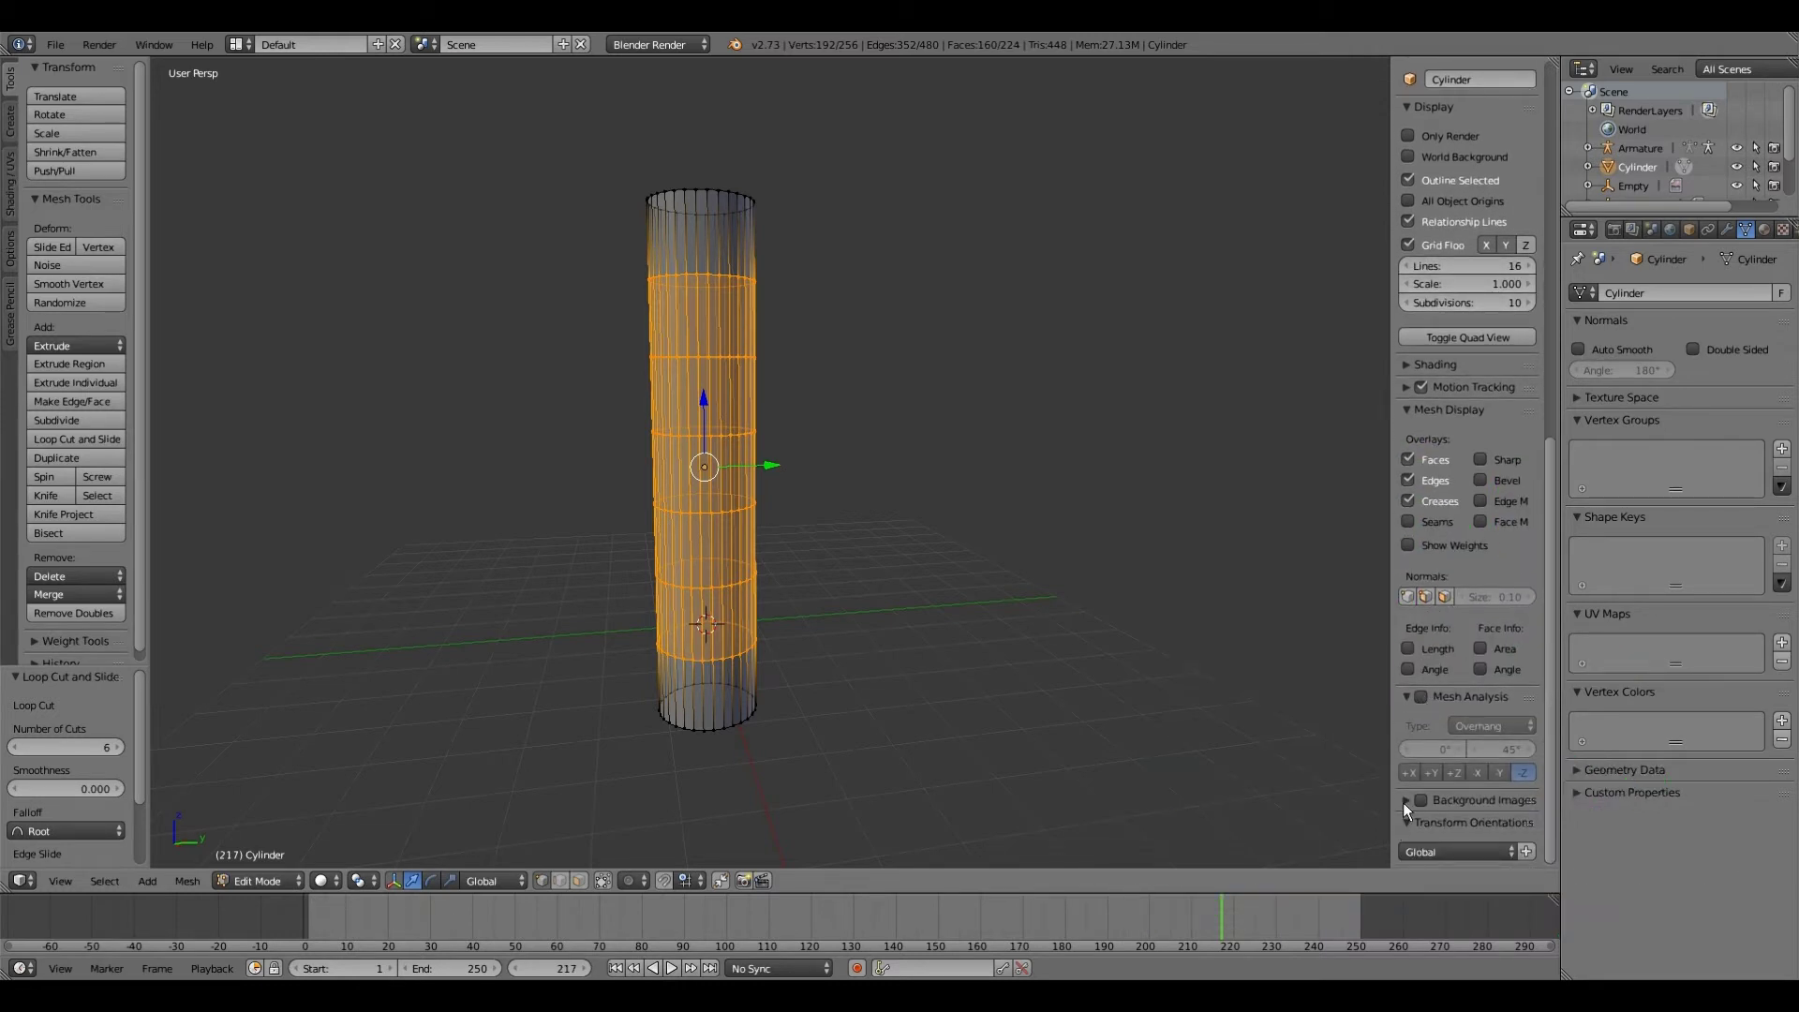
{"action": "left_click", "coordinate": [1407, 366]}
{"action": "left_click", "coordinate": [1401, 368]}
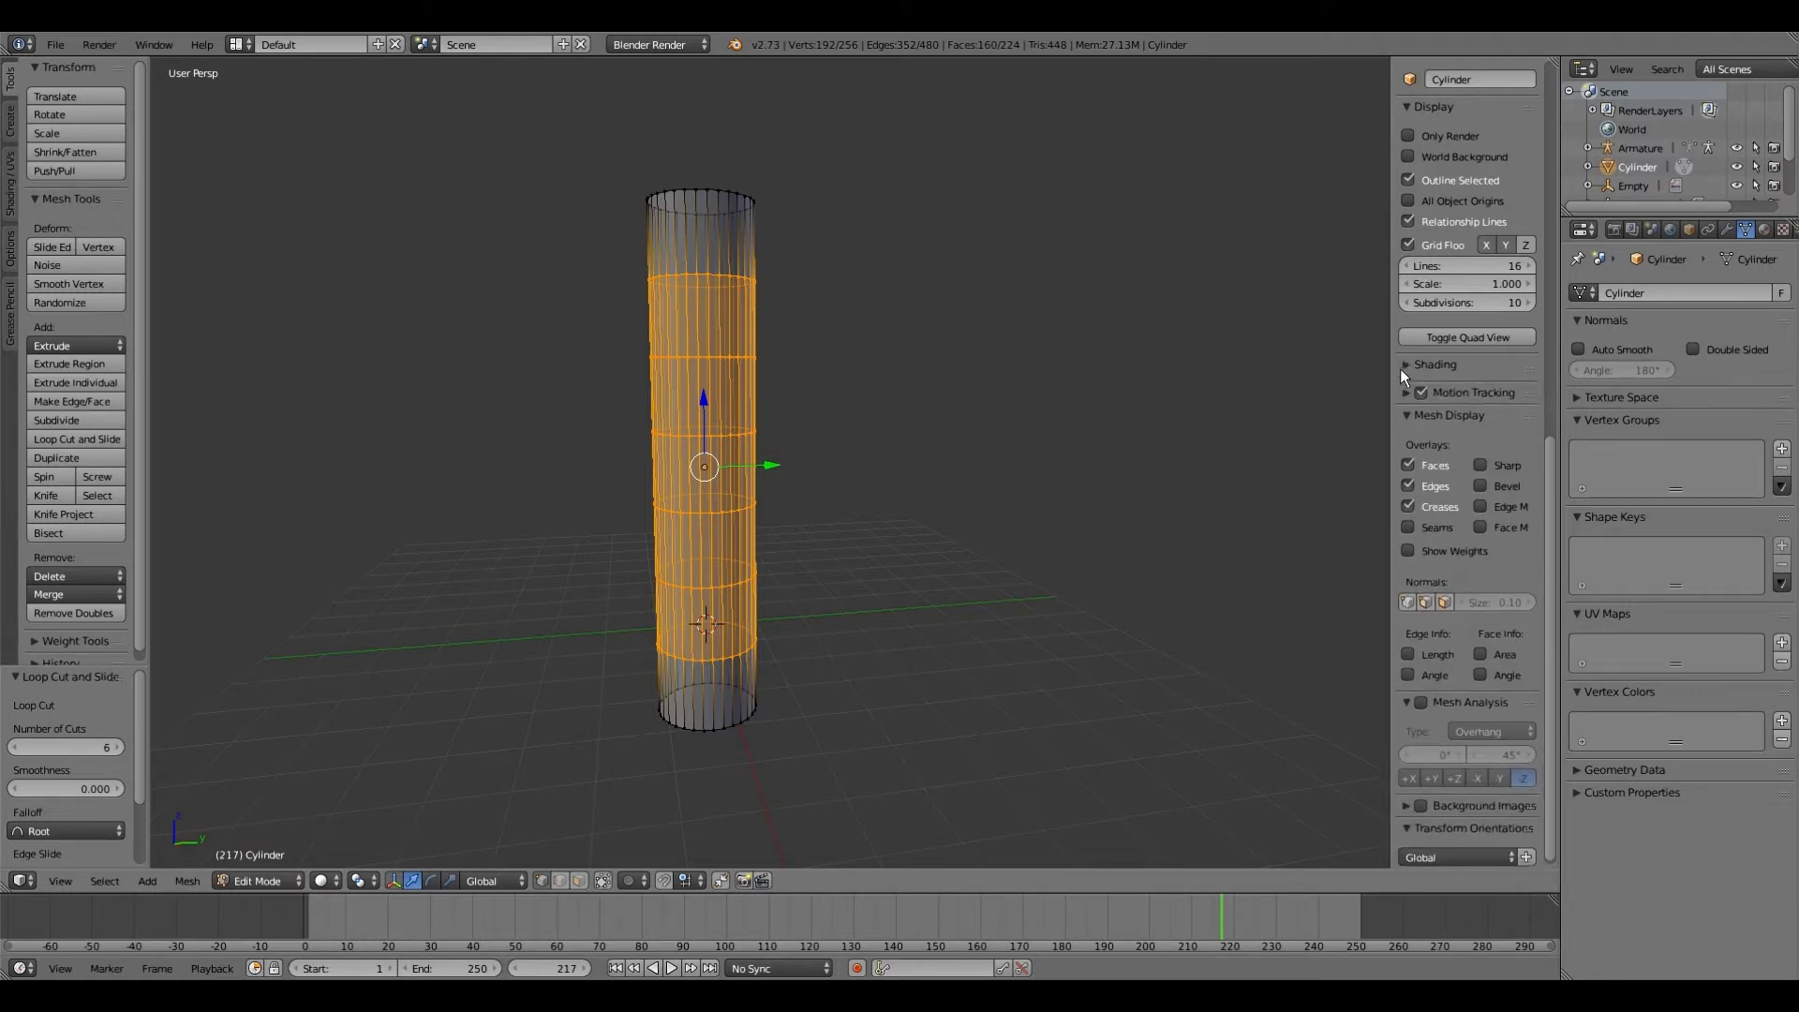
{"action": "scroll", "coordinate": [1443, 383], "scroll_direction": "up", "scroll_amount": 8}
{"action": "scroll", "coordinate": [1448, 380], "scroll_direction": "up", "scroll_amount": 8}
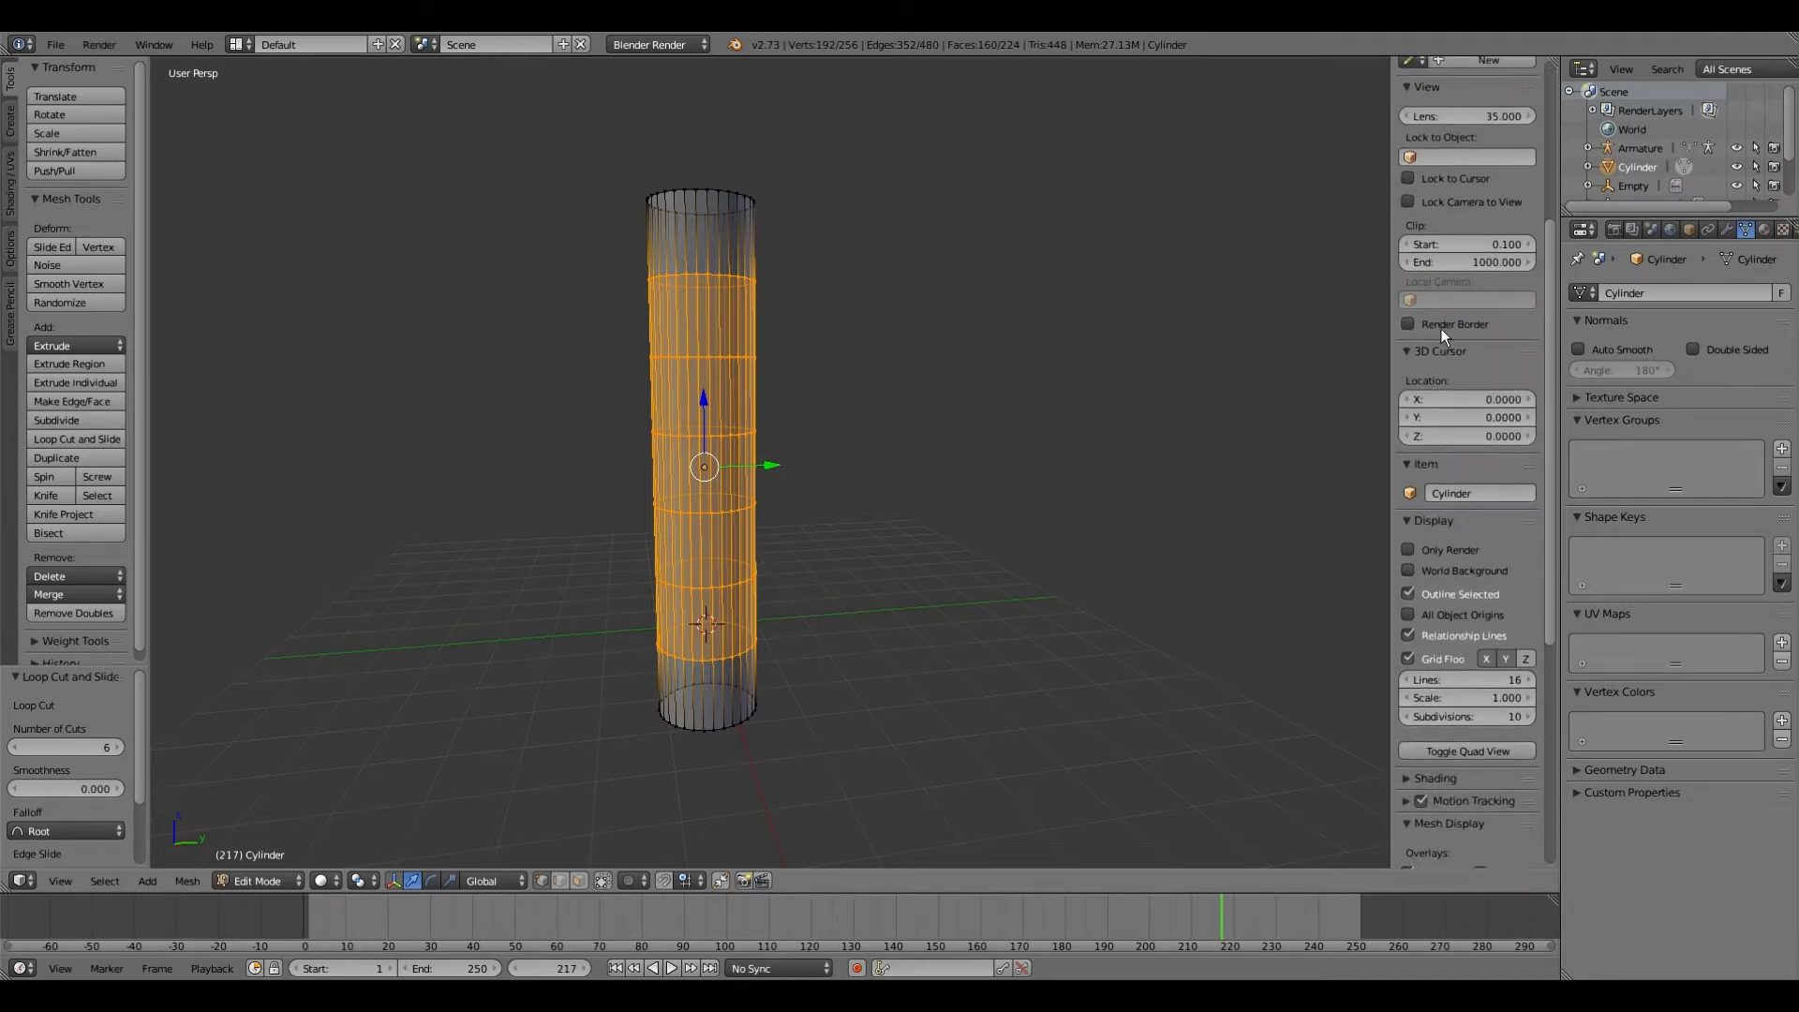
{"action": "scroll", "coordinate": [1506, 250], "scroll_direction": "up", "scroll_amount": 2}
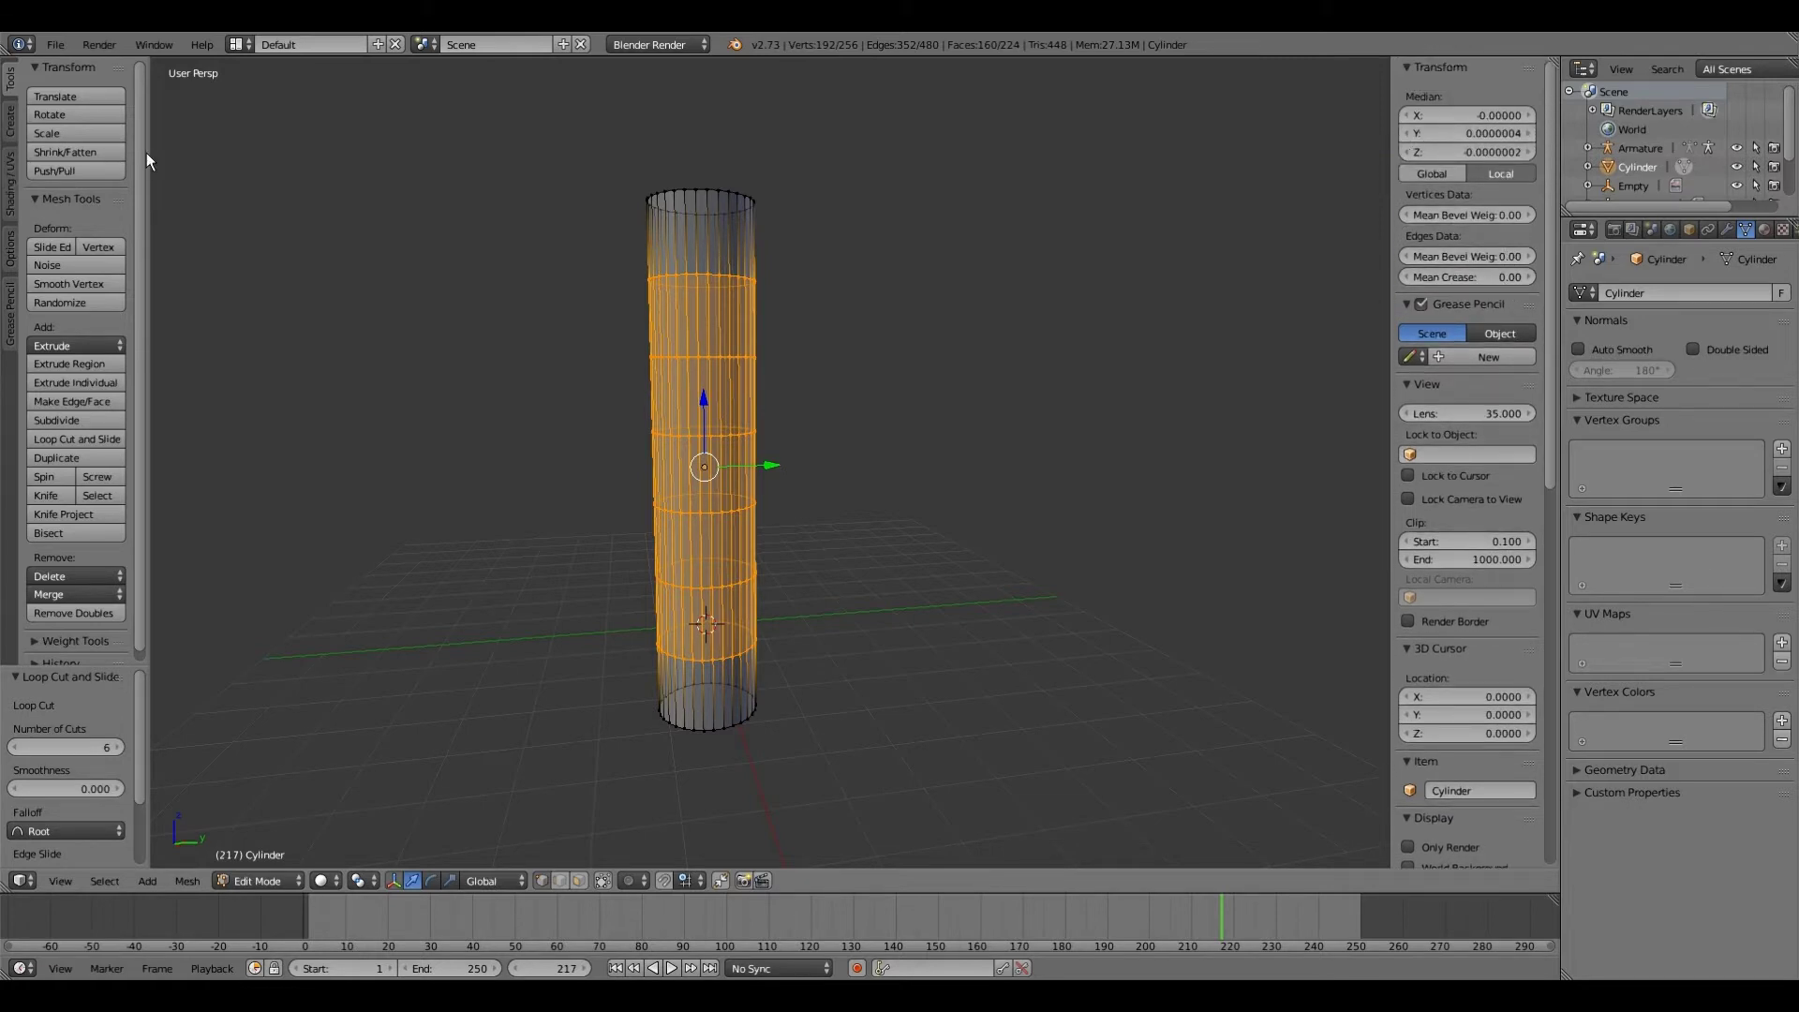
{"action": "left_click", "coordinate": [9, 253]}
{"action": "left_click", "coordinate": [9, 314]}
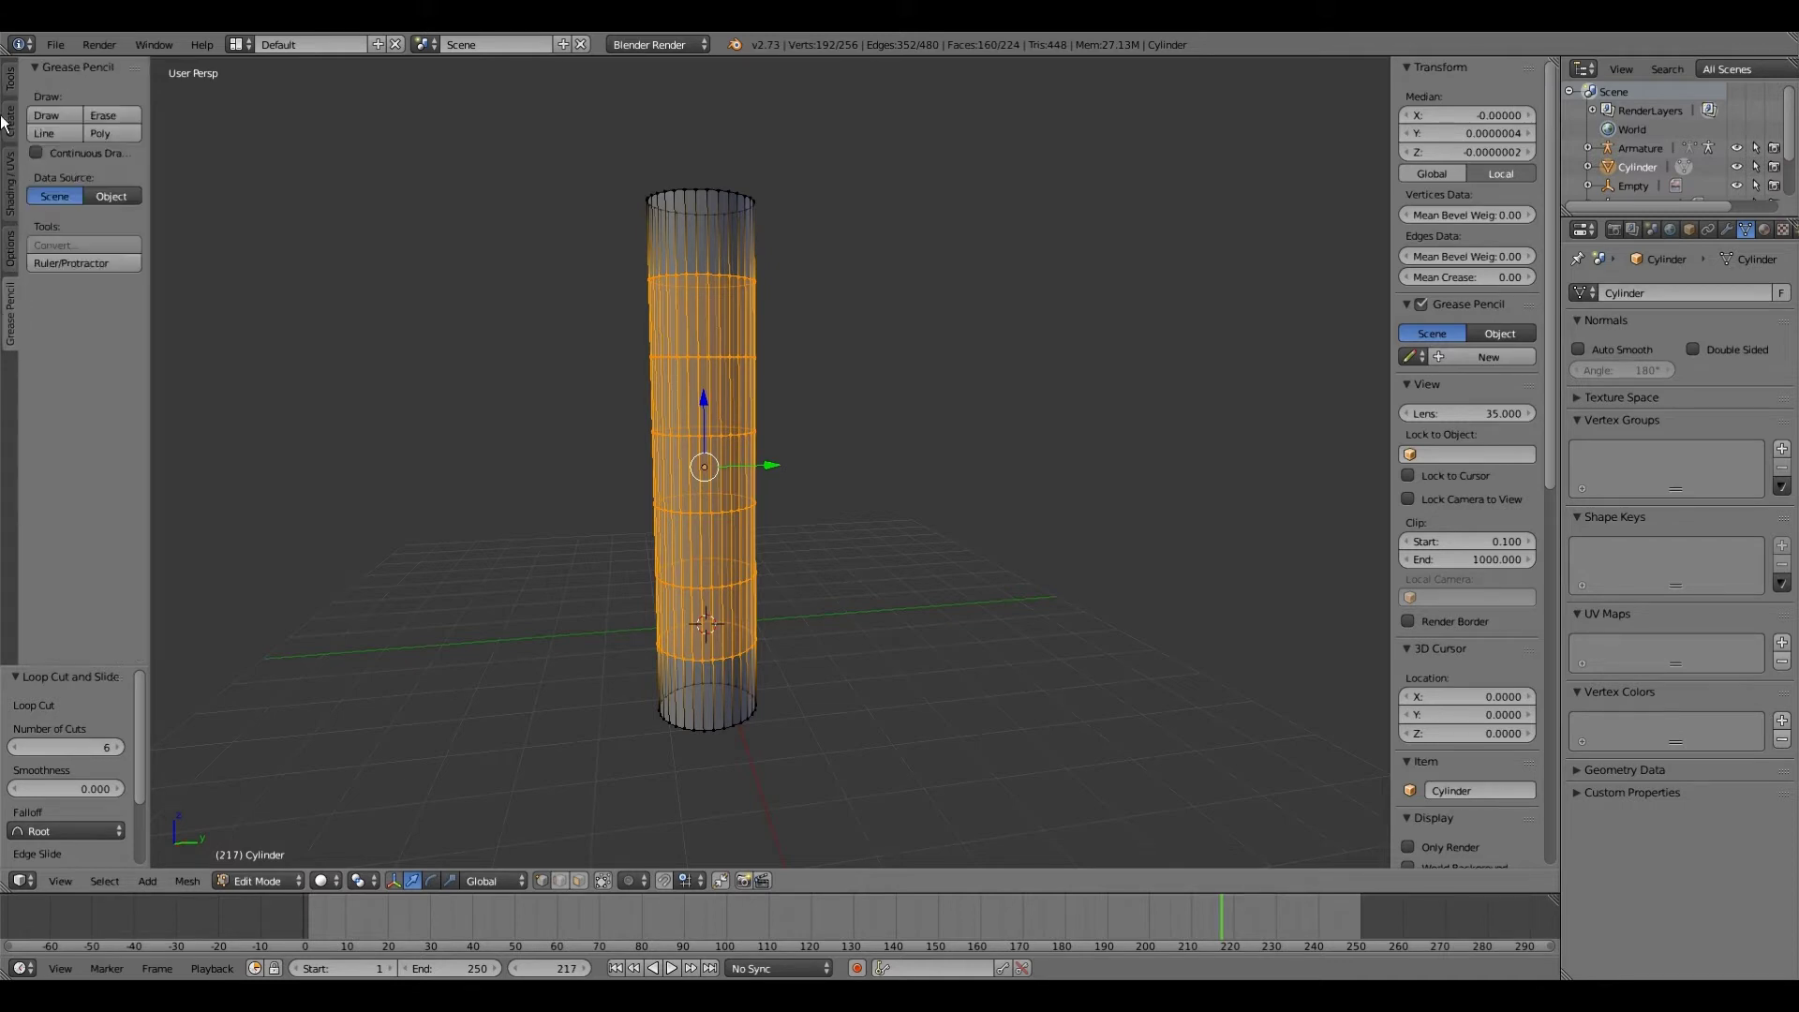
{"action": "left_click", "coordinate": [8, 121]}
{"action": "left_click", "coordinate": [9, 80]}
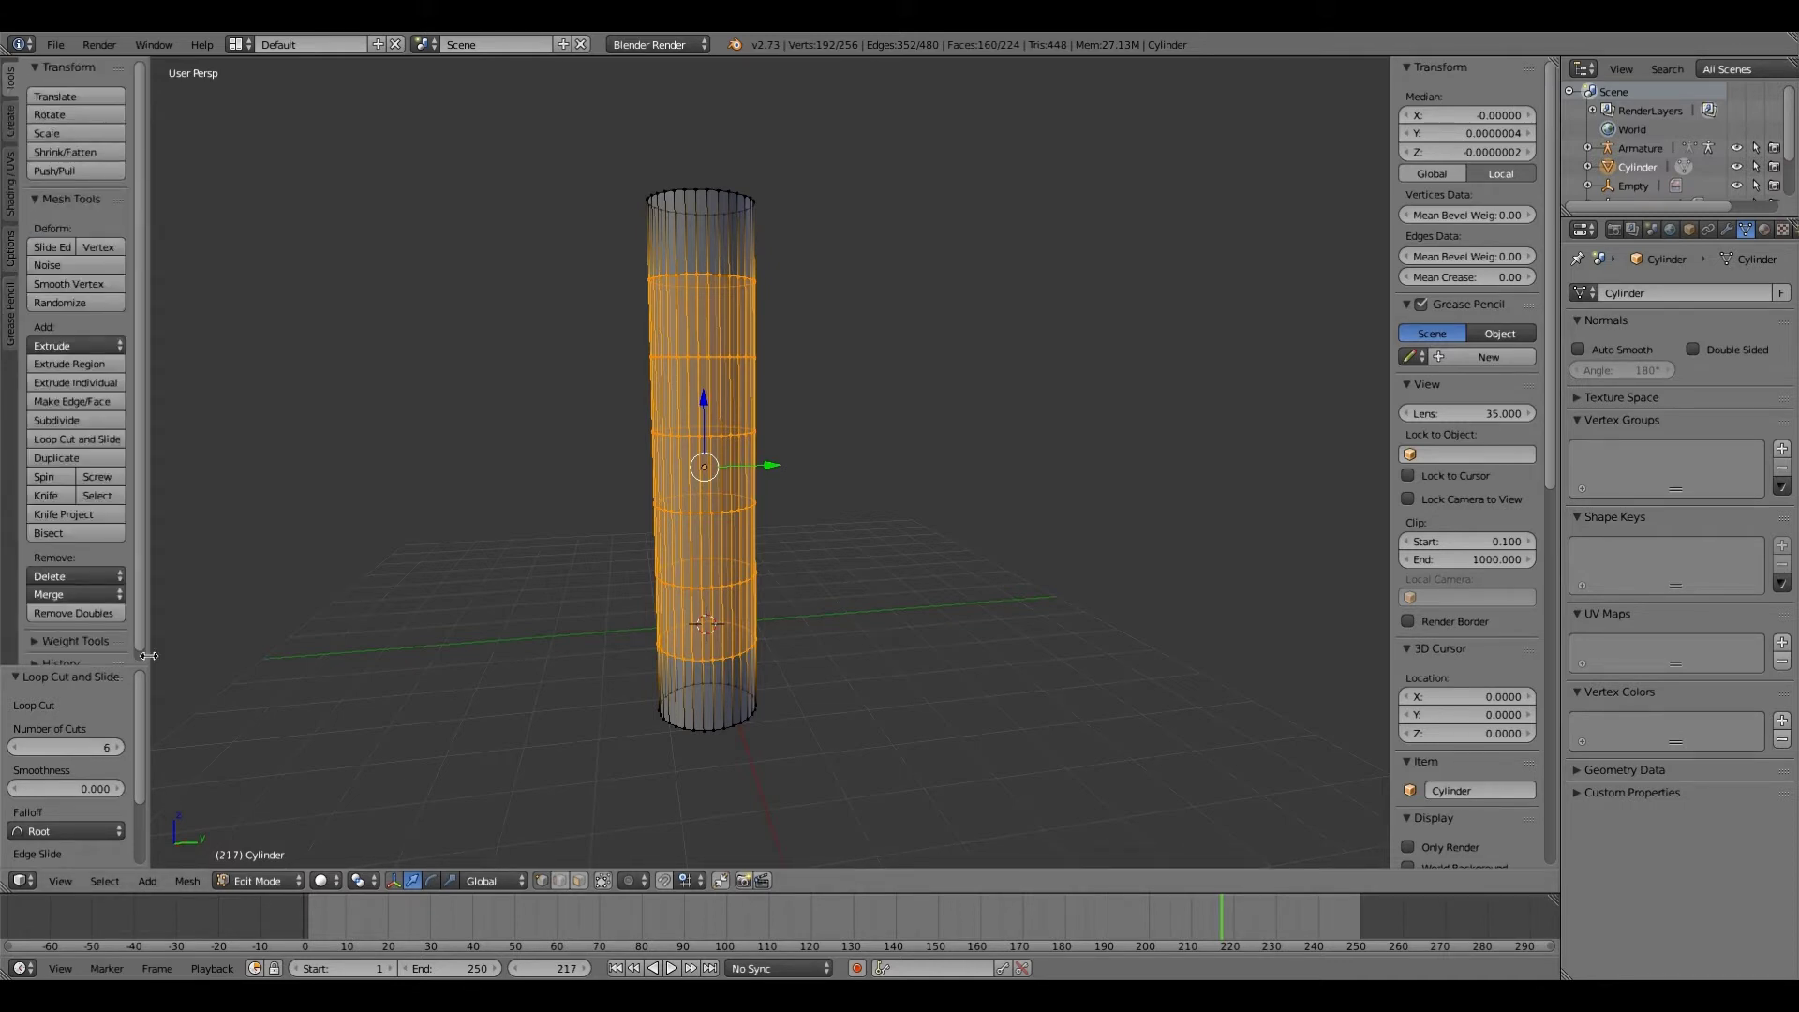
{"action": "left_click", "coordinate": [264, 880]}
{"action": "left_click", "coordinate": [267, 858]}
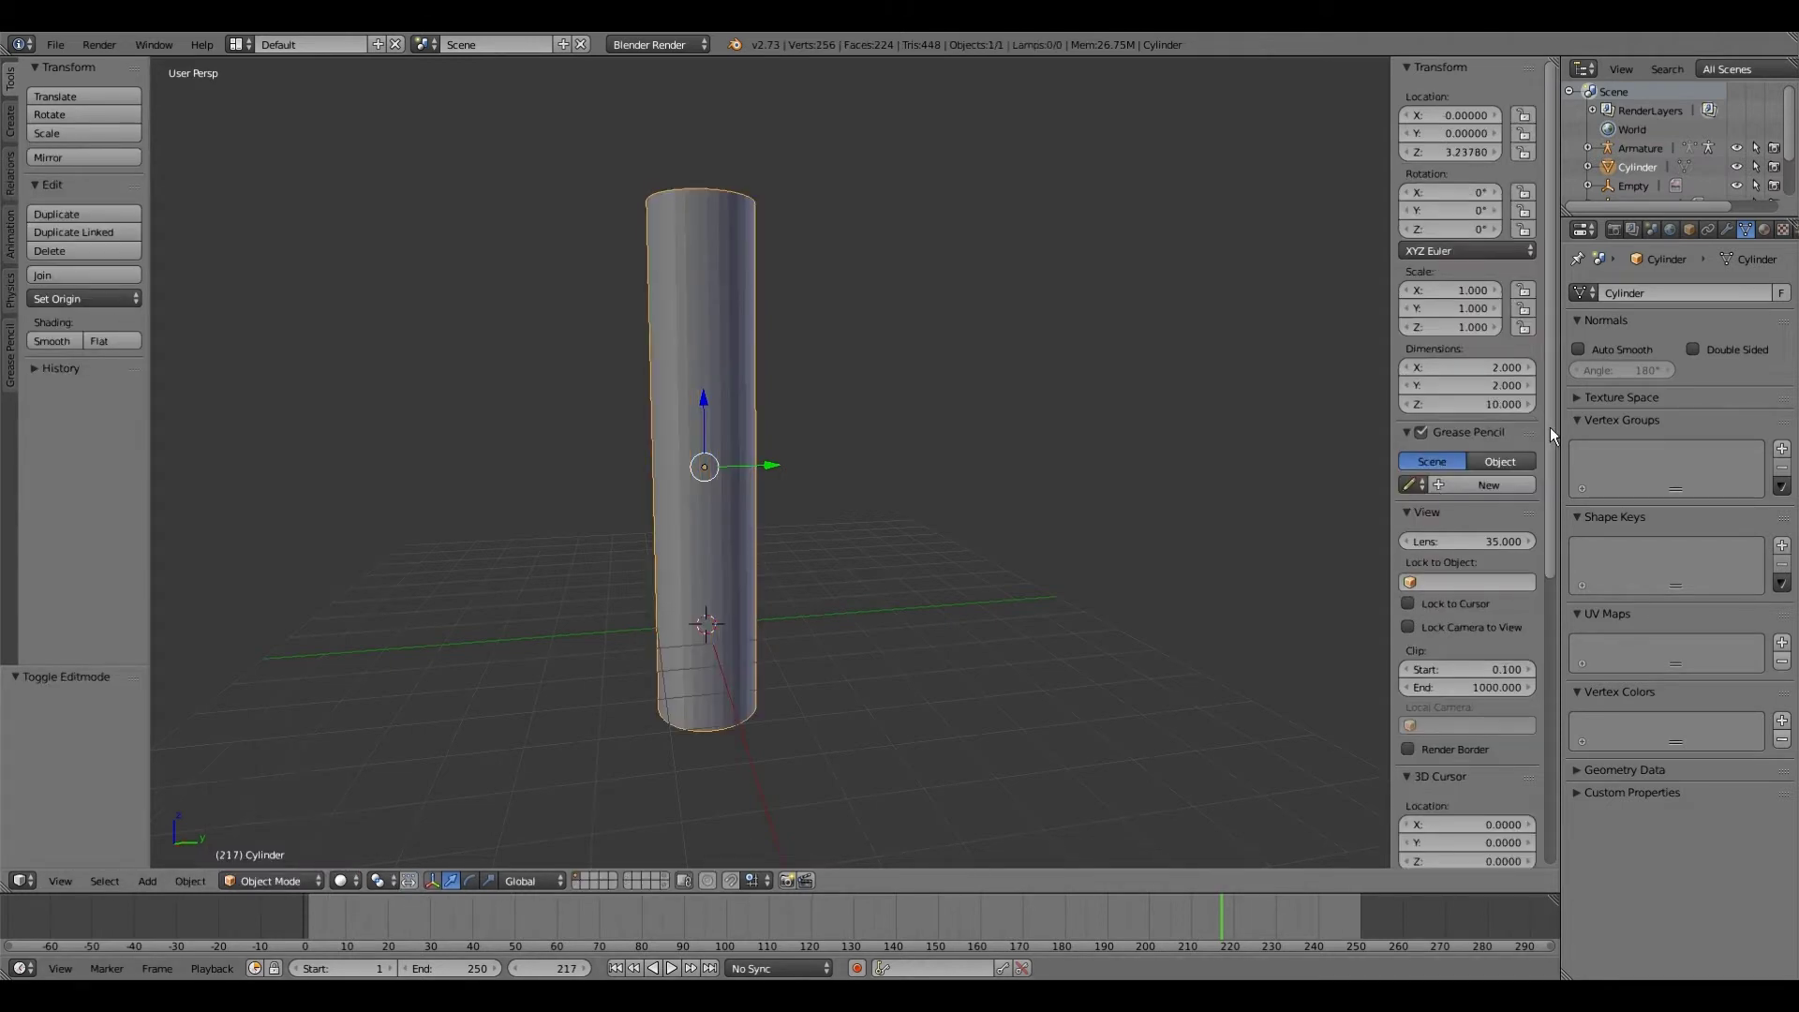
{"action": "left_click_drag", "start_coordinate": [1550, 430], "coordinate": [1550, 726]}
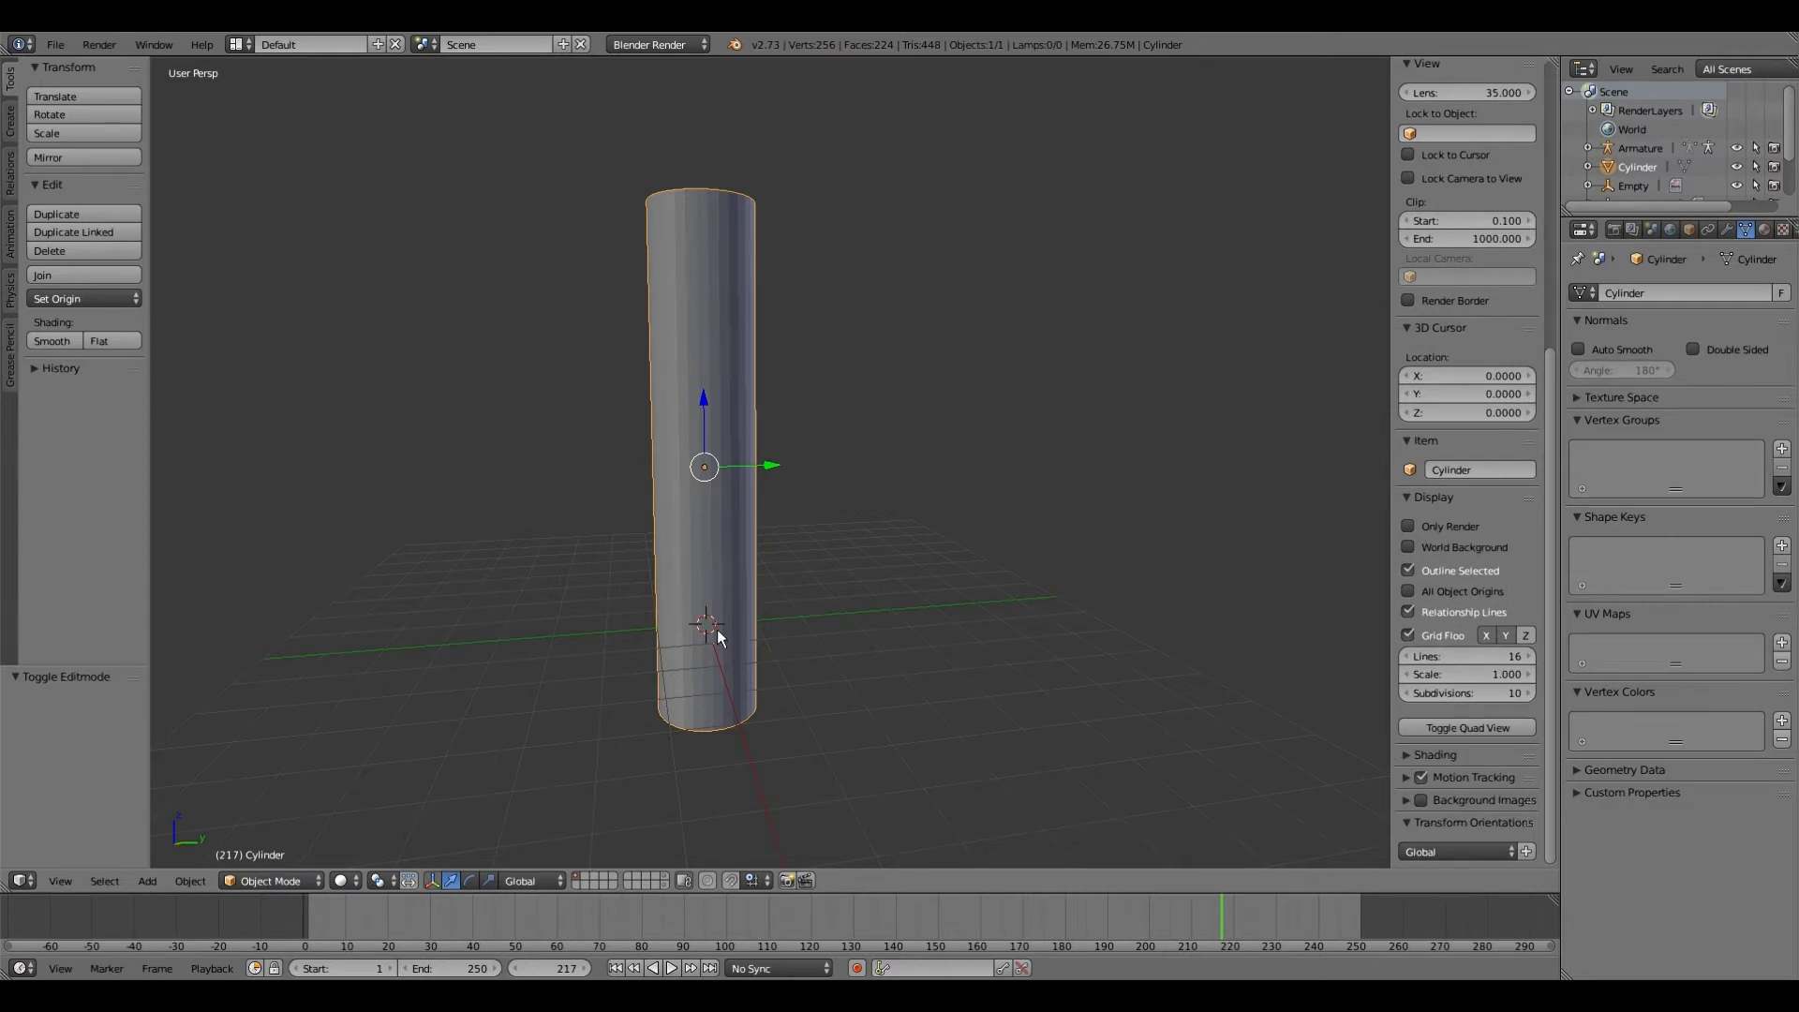
Step: Return to Edit Mode and select the full edge loop around the cylinder's open top rim
{"action": "left_click", "coordinate": [270, 881]}
{"action": "left_click", "coordinate": [281, 844]}
{"action": "scroll", "coordinate": [547, 711], "scroll_direction": "down", "scroll_amount": 5}
{"action": "middle_click_drag", "start_coordinate": [590, 735], "coordinate": [176, 867]}
{"action": "scroll", "coordinate": [721, 464], "scroll_direction": "up", "scroll_amount": 3}
{"action": "key", "text": "ctrl+z"}
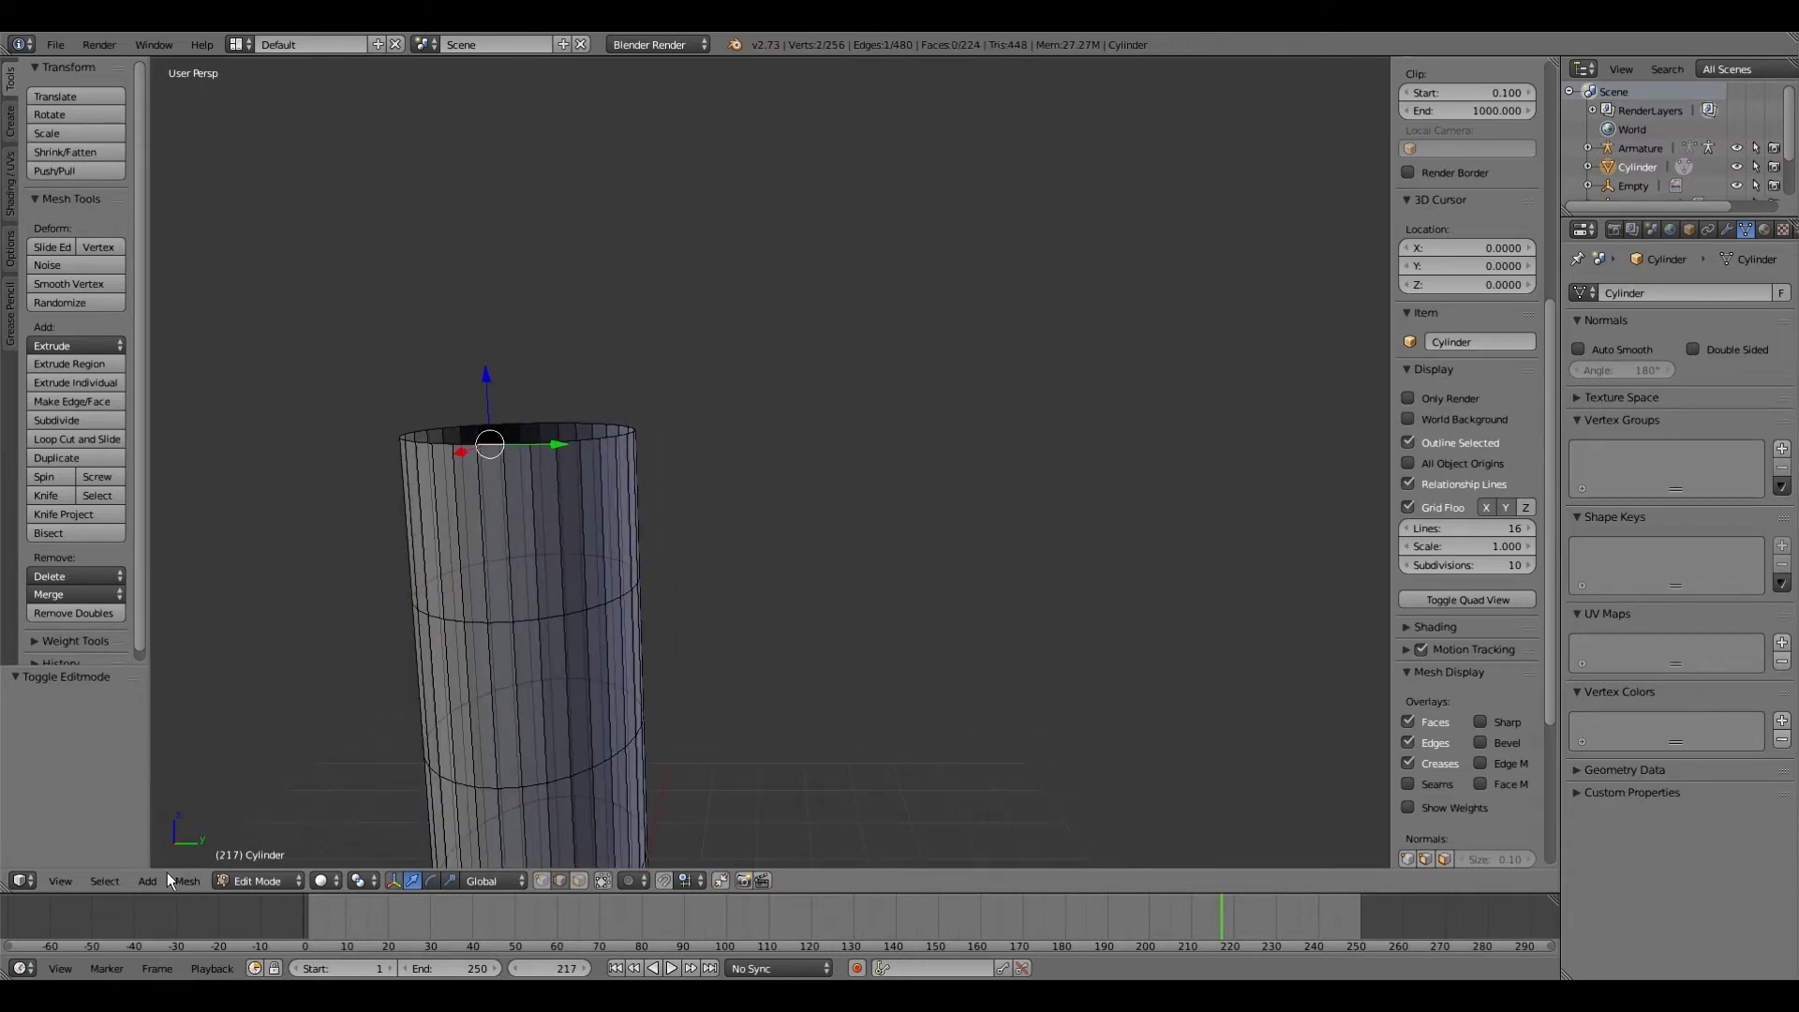
{"action": "left_click", "coordinate": [104, 881]}
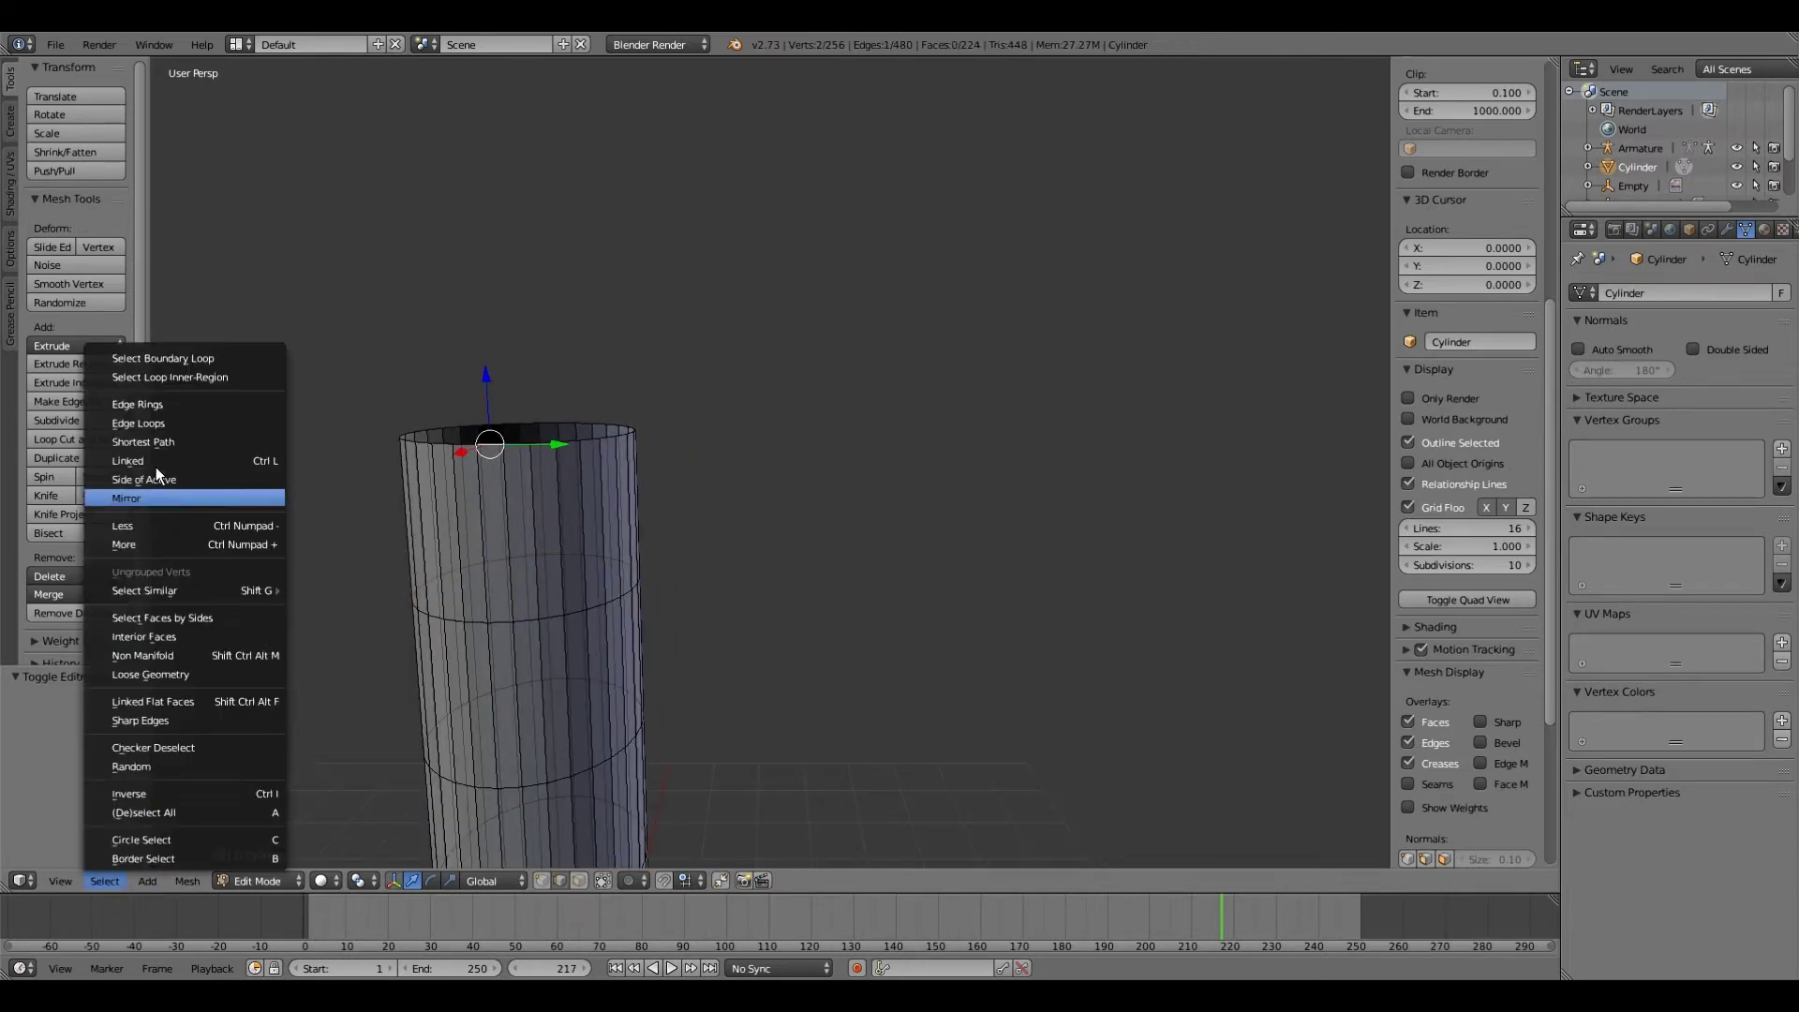
{"action": "left_click", "coordinate": [167, 427]}
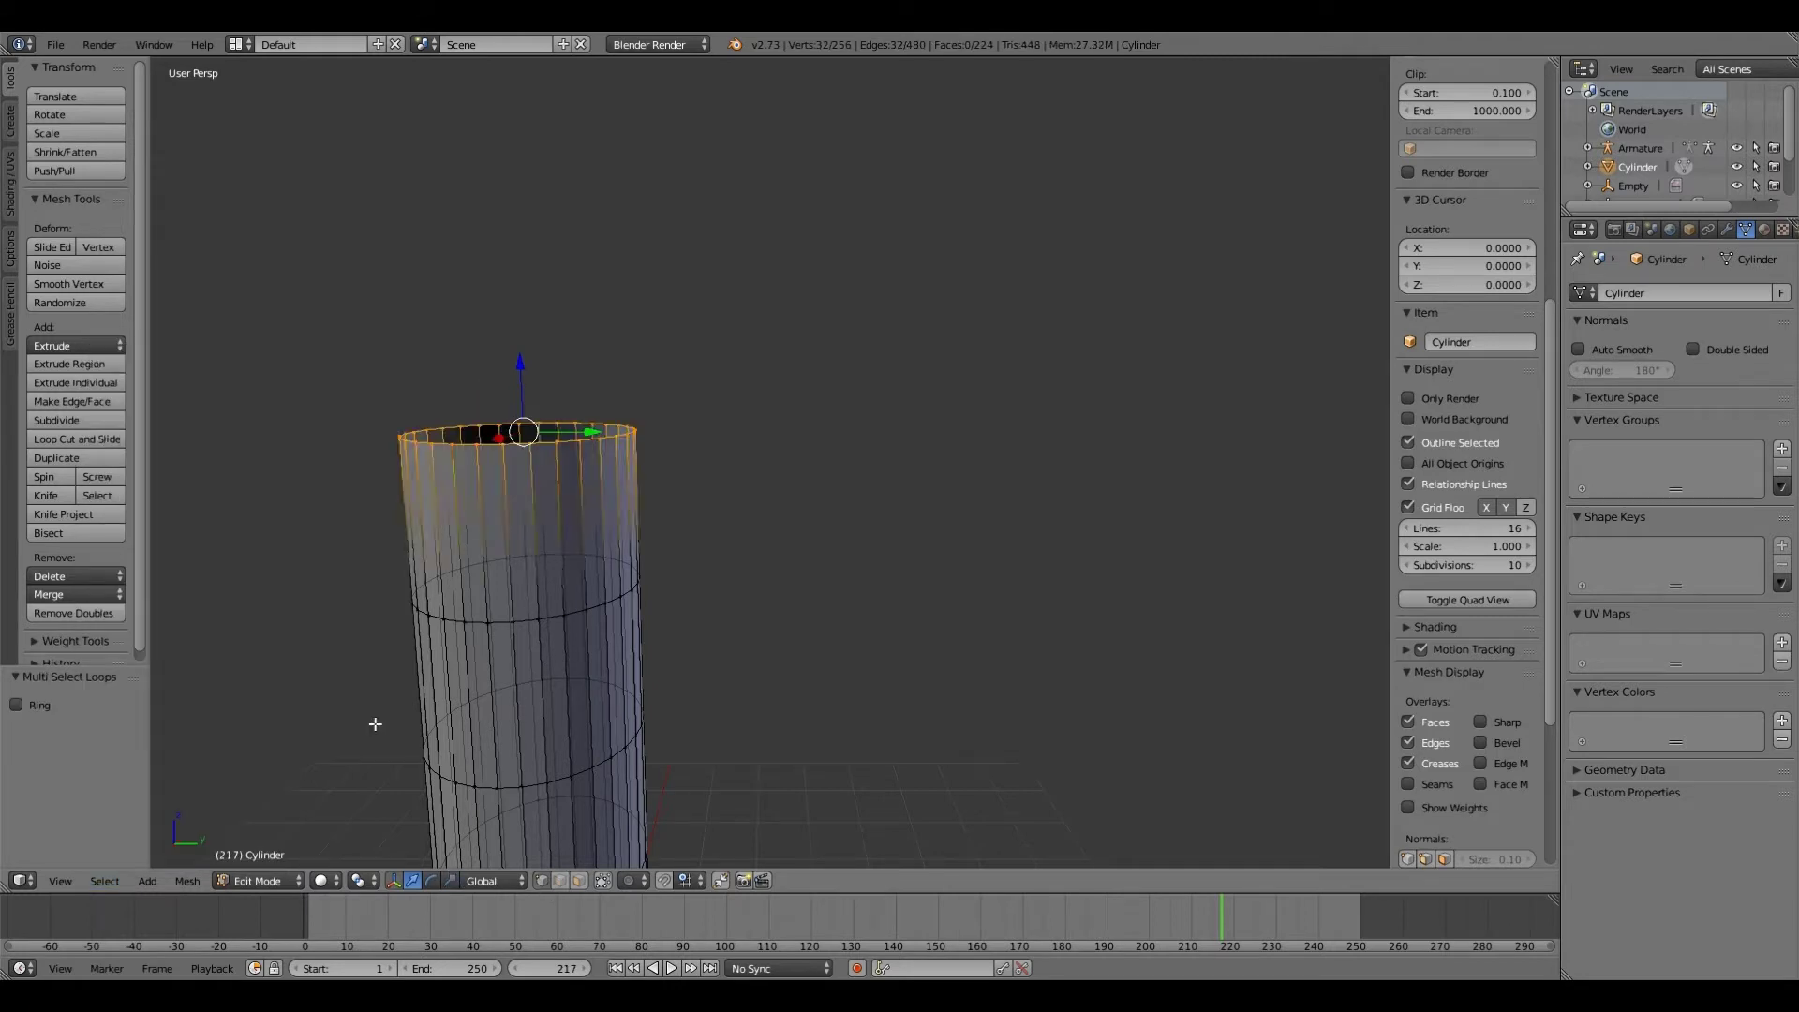
Step: Extrude the top rim inward by scaling it to about 0.8, and raise the new ring slightly along Z
{"action": "key", "text": "e"}
{"action": "key", "text": "s"}
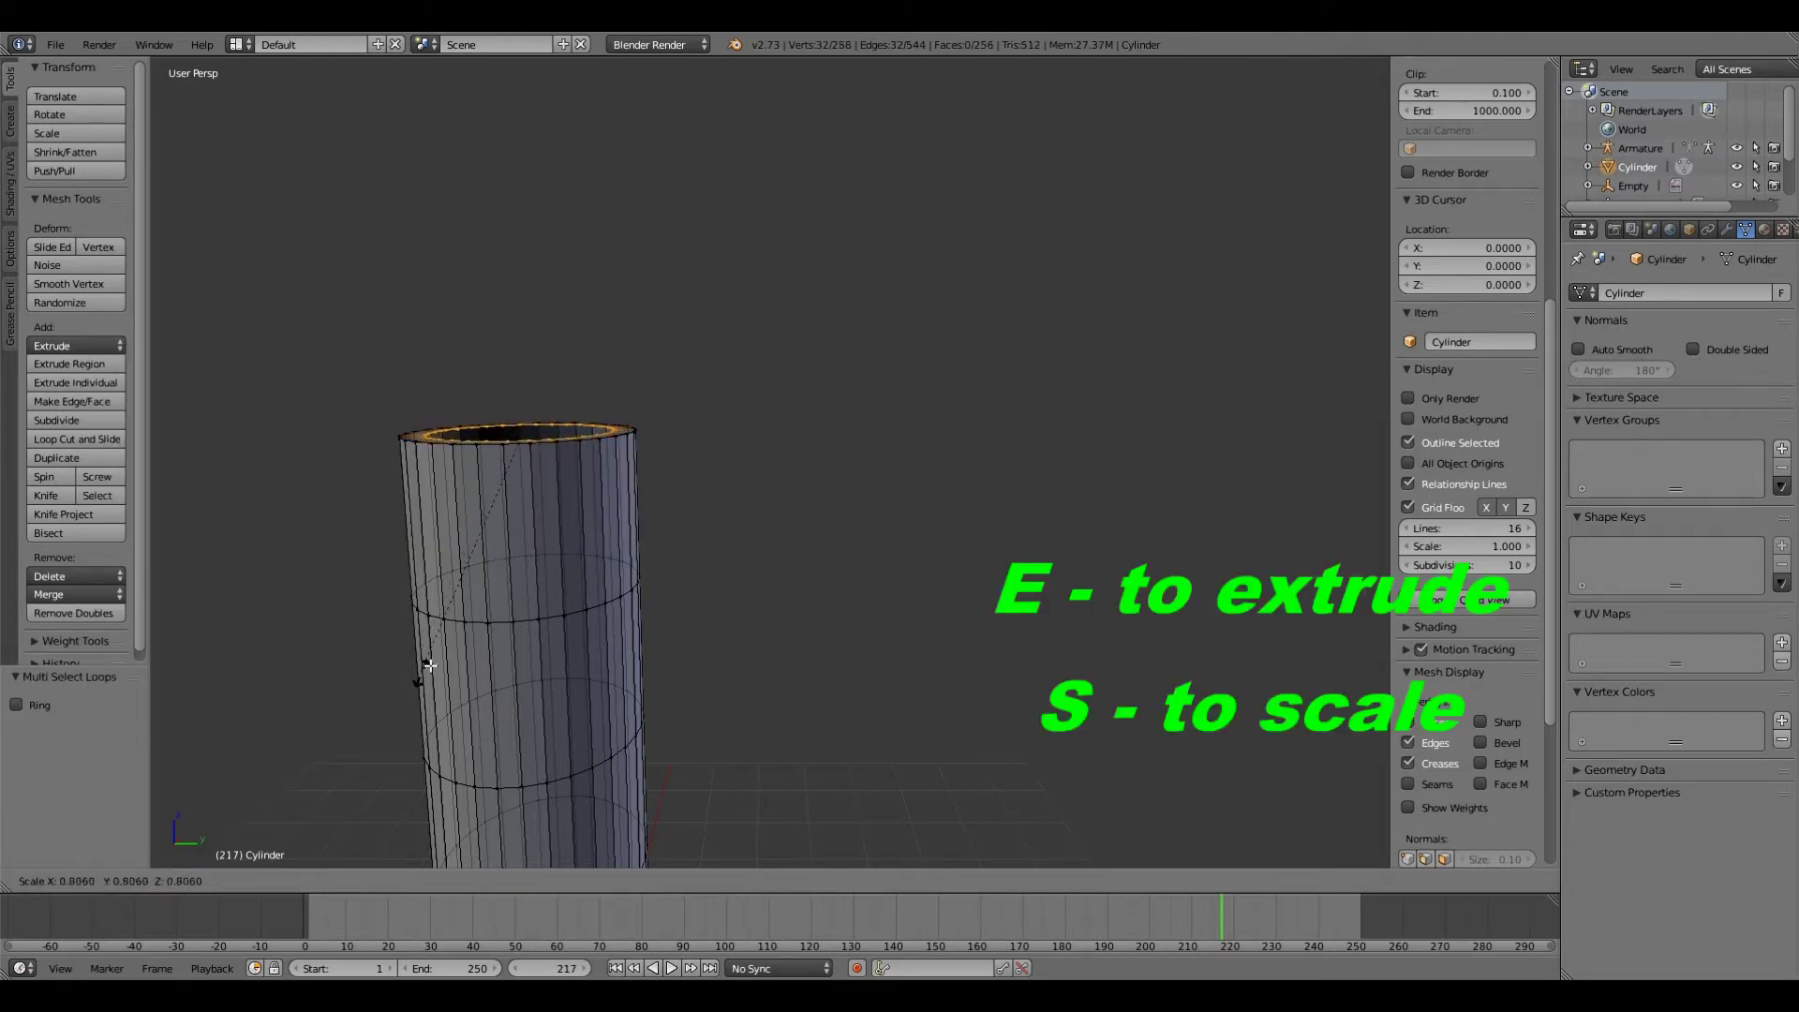
{"action": "left_click", "coordinate": [418, 655]}
{"action": "left_click_drag", "start_coordinate": [519, 361], "coordinate": [517, 352]}
Step: Extrude the ring again, scale it to about 0.419, and raise it about 0.255 along Z
{"action": "key", "text": "e"}
{"action": "key", "text": "s"}
{"action": "left_click", "coordinate": [519, 338]}
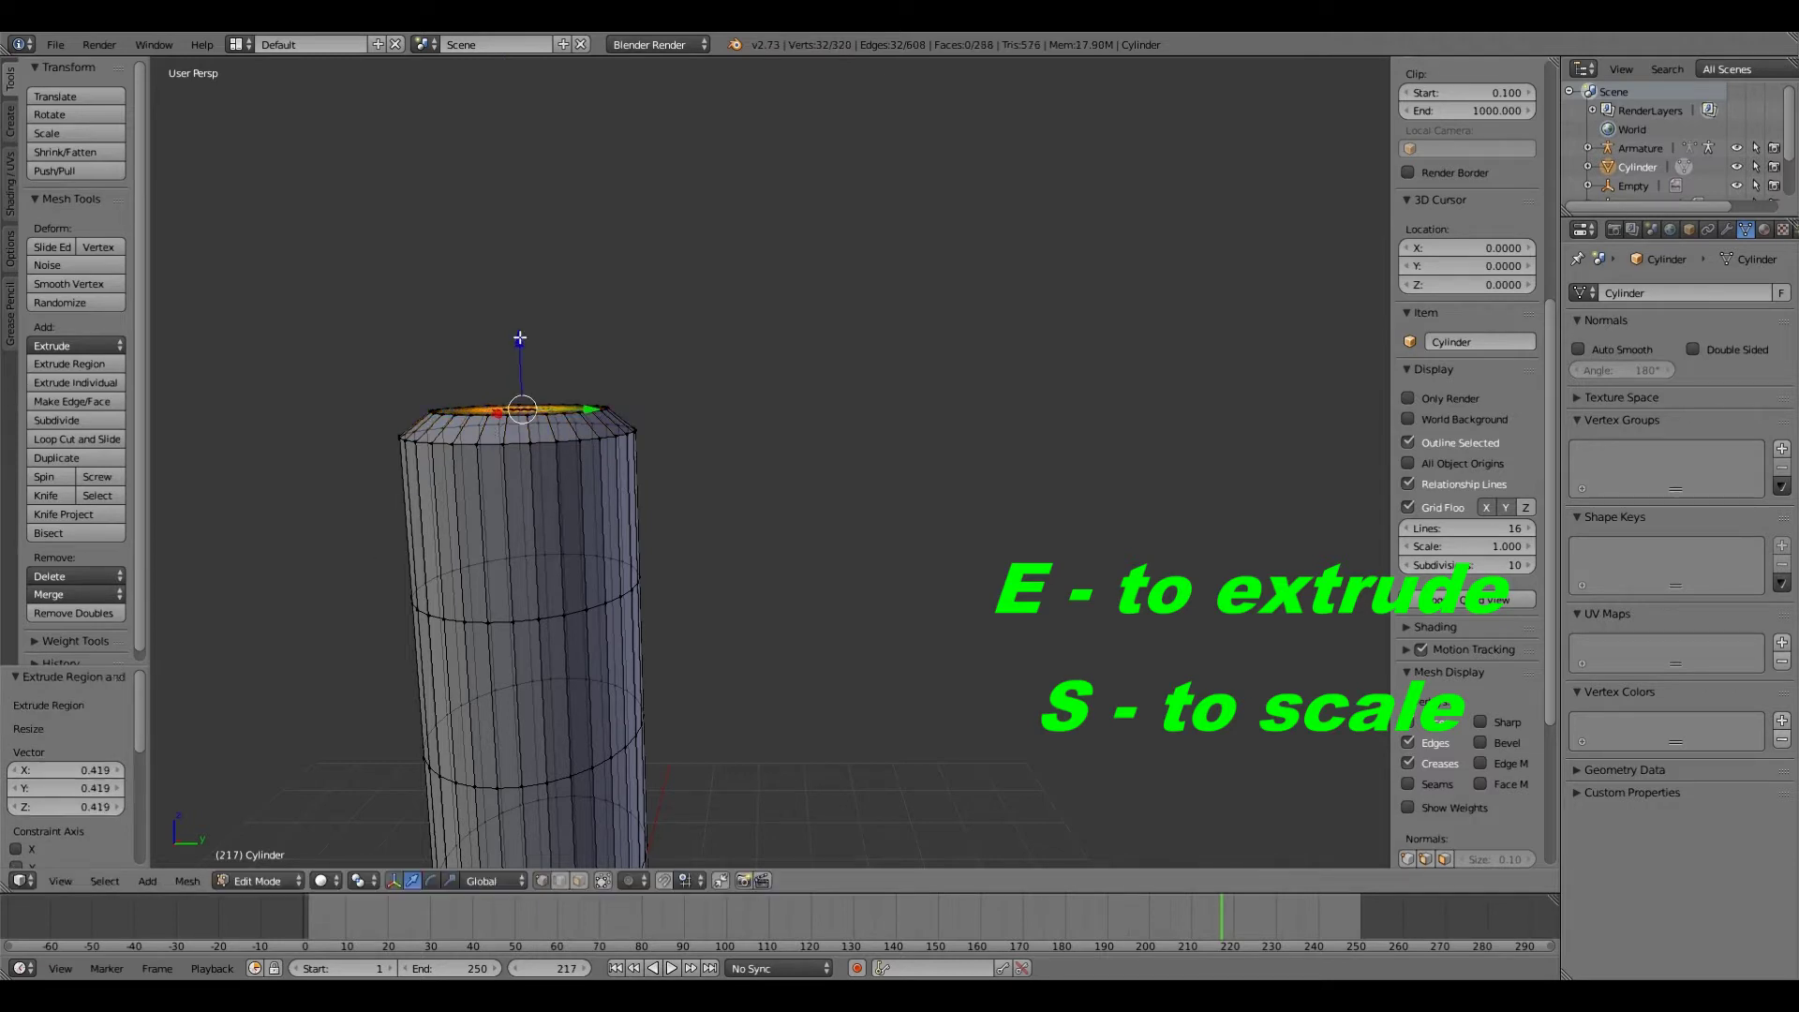
{"action": "key", "text": "e"}
{"action": "left_click_drag", "start_coordinate": [519, 338], "coordinate": [514, 309]}
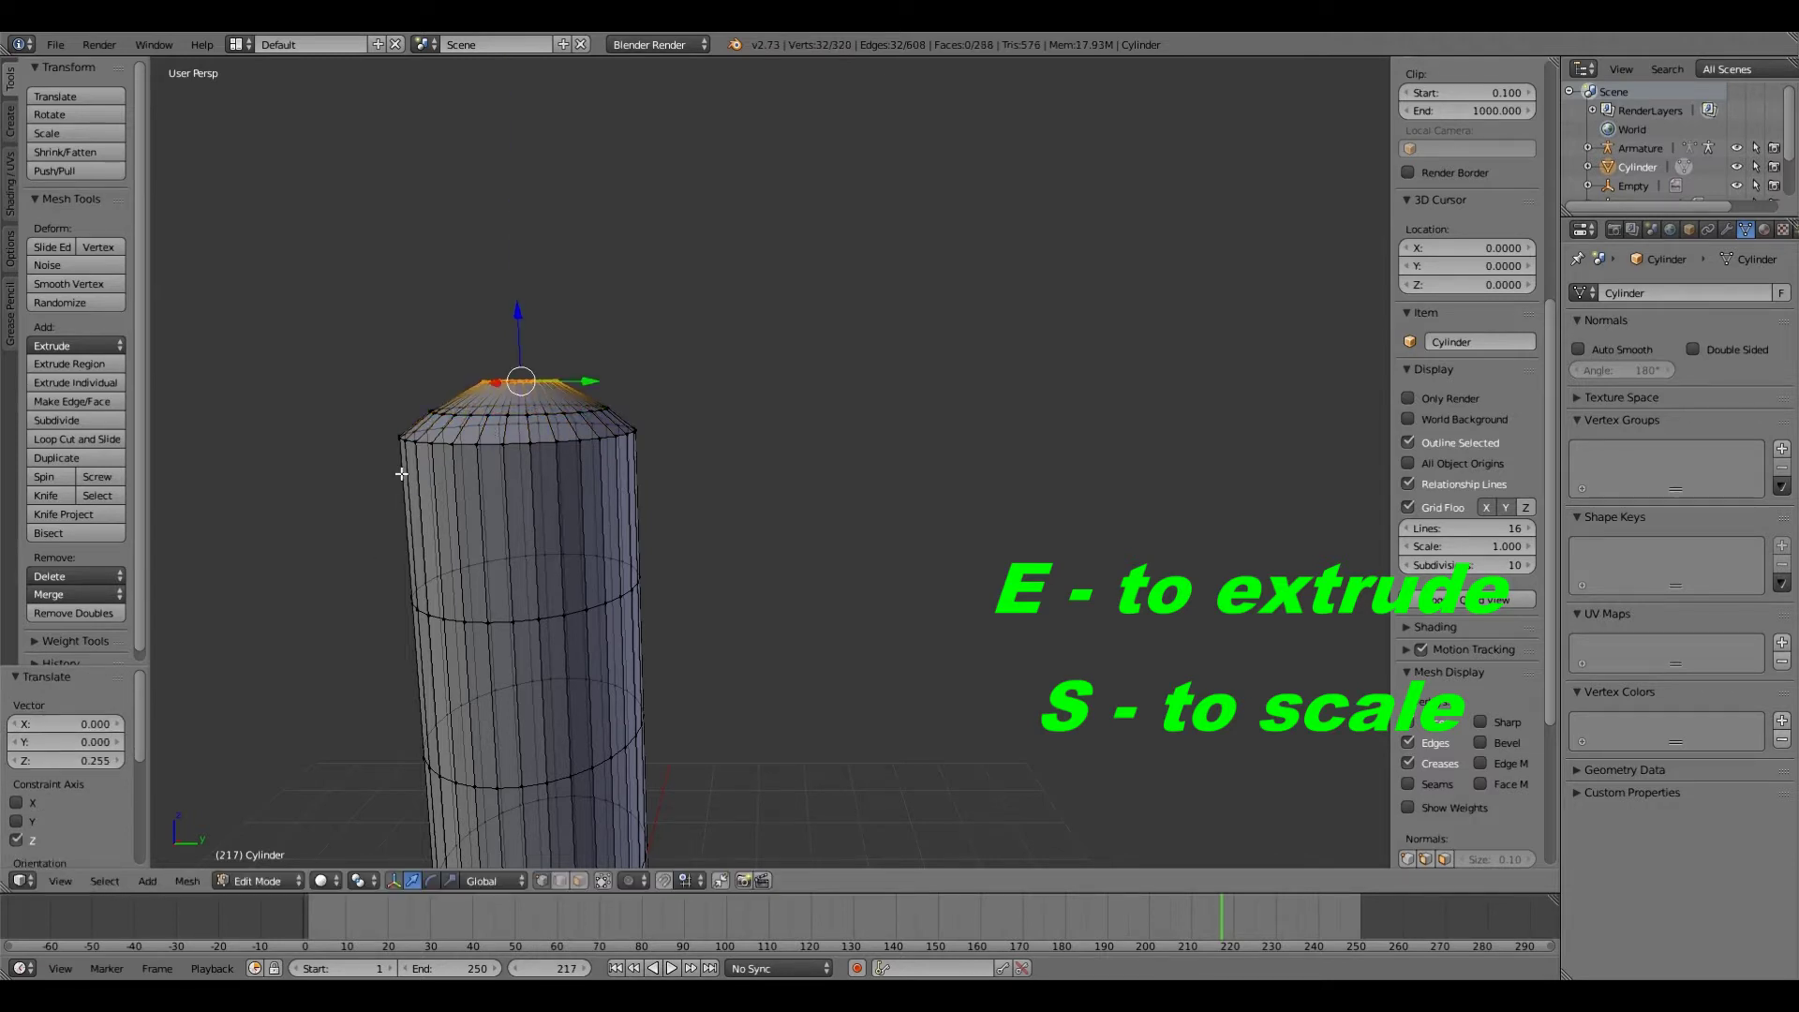
Step: Extrude and scale the ring into a small circle at the centre of the cap, and raise it about 0.118
{"action": "key", "text": "s"}
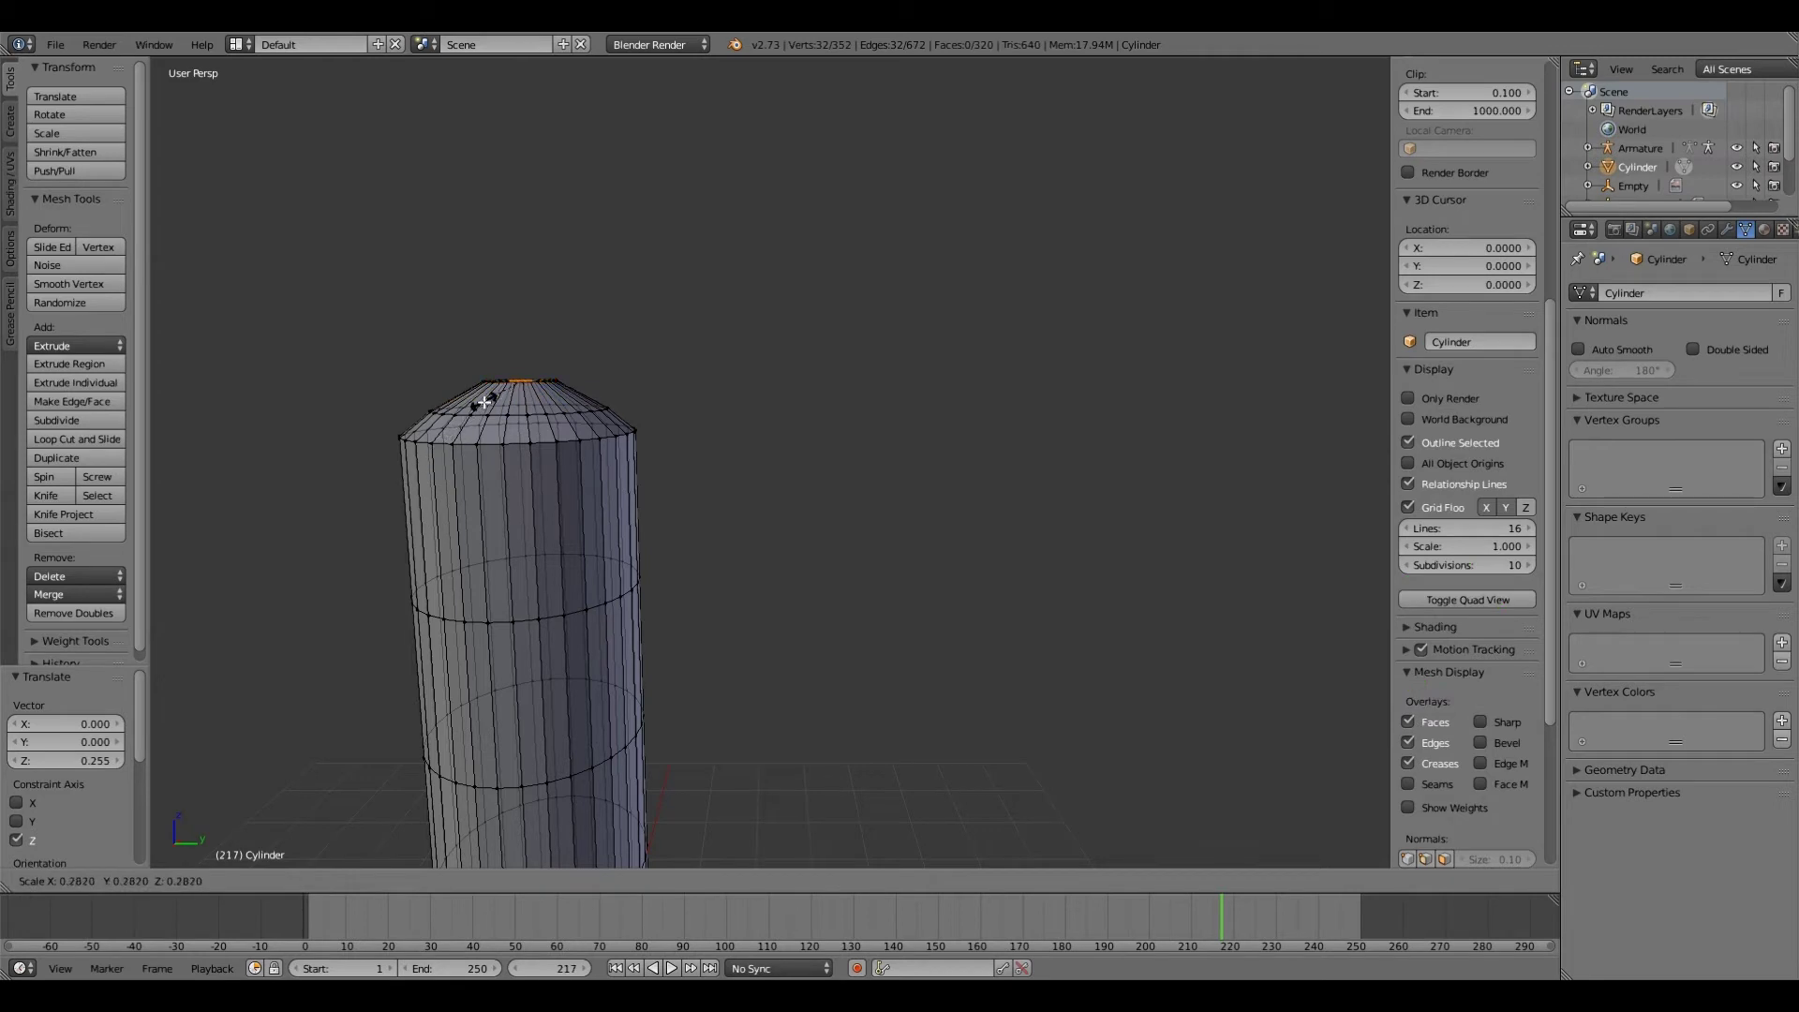
{"action": "left_click", "coordinate": [497, 393]}
{"action": "key", "text": "e"}
{"action": "left_click", "coordinate": [514, 308]}
Step: Close the cap by extruding the last ring and scaling it to 0, and raise the tip about 0.042
{"action": "key", "text": "s"}
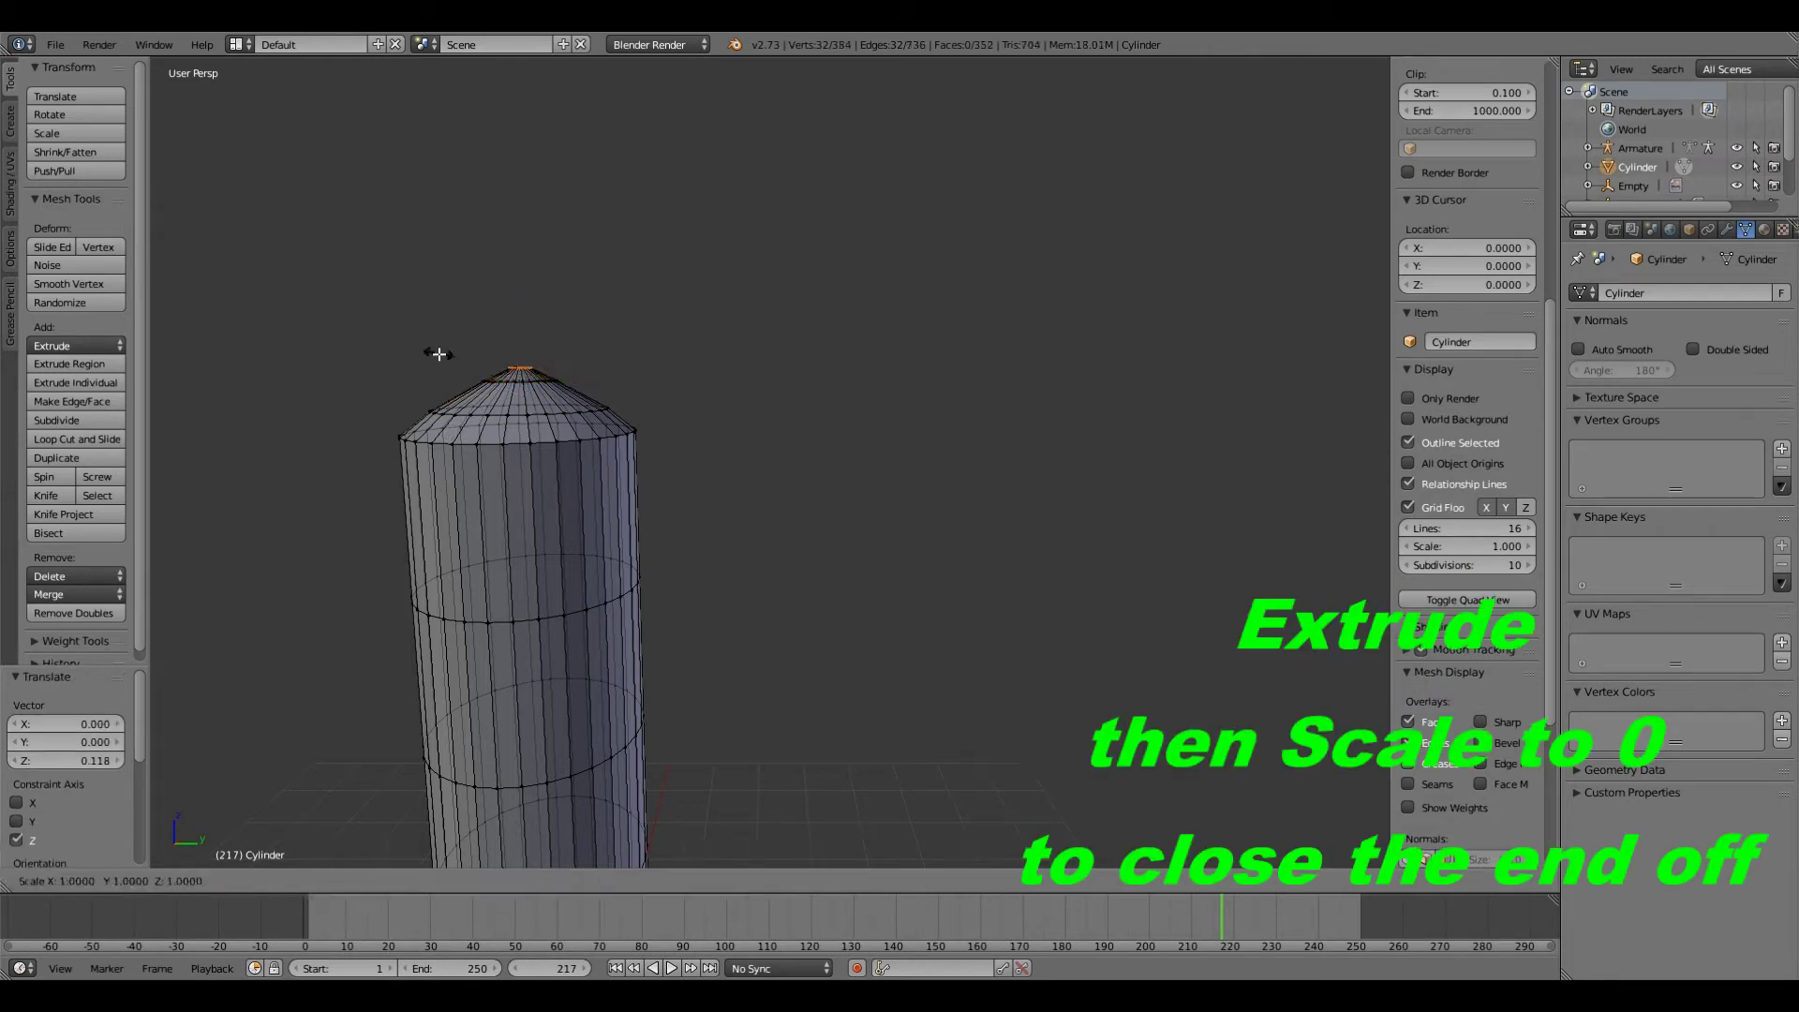
{"action": "key", "text": "0"}
{"action": "key", "text": "Return"}
{"action": "left_click_drag", "start_coordinate": [518, 296], "coordinate": [522, 293]}
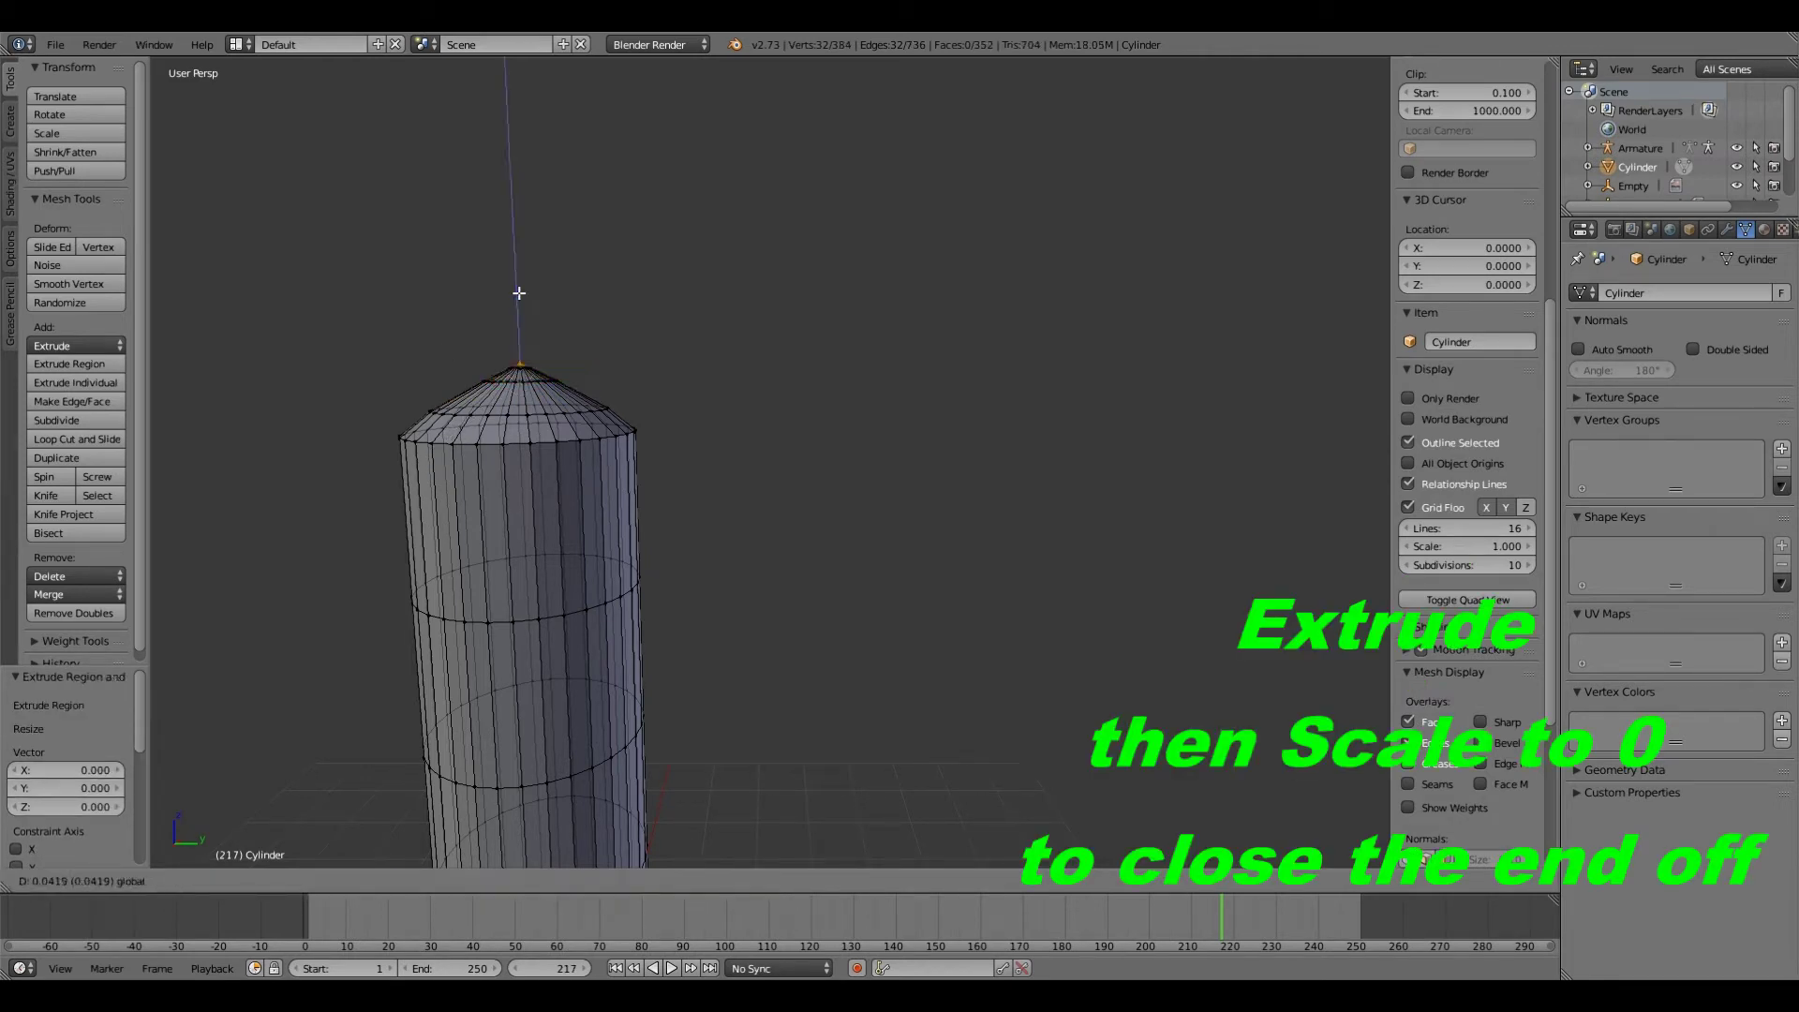
Step: View the whole cylinder from the right side and turn on proportional editing in Connected mode
{"action": "scroll", "coordinate": [592, 542], "scroll_direction": "down", "scroll_amount": 4}
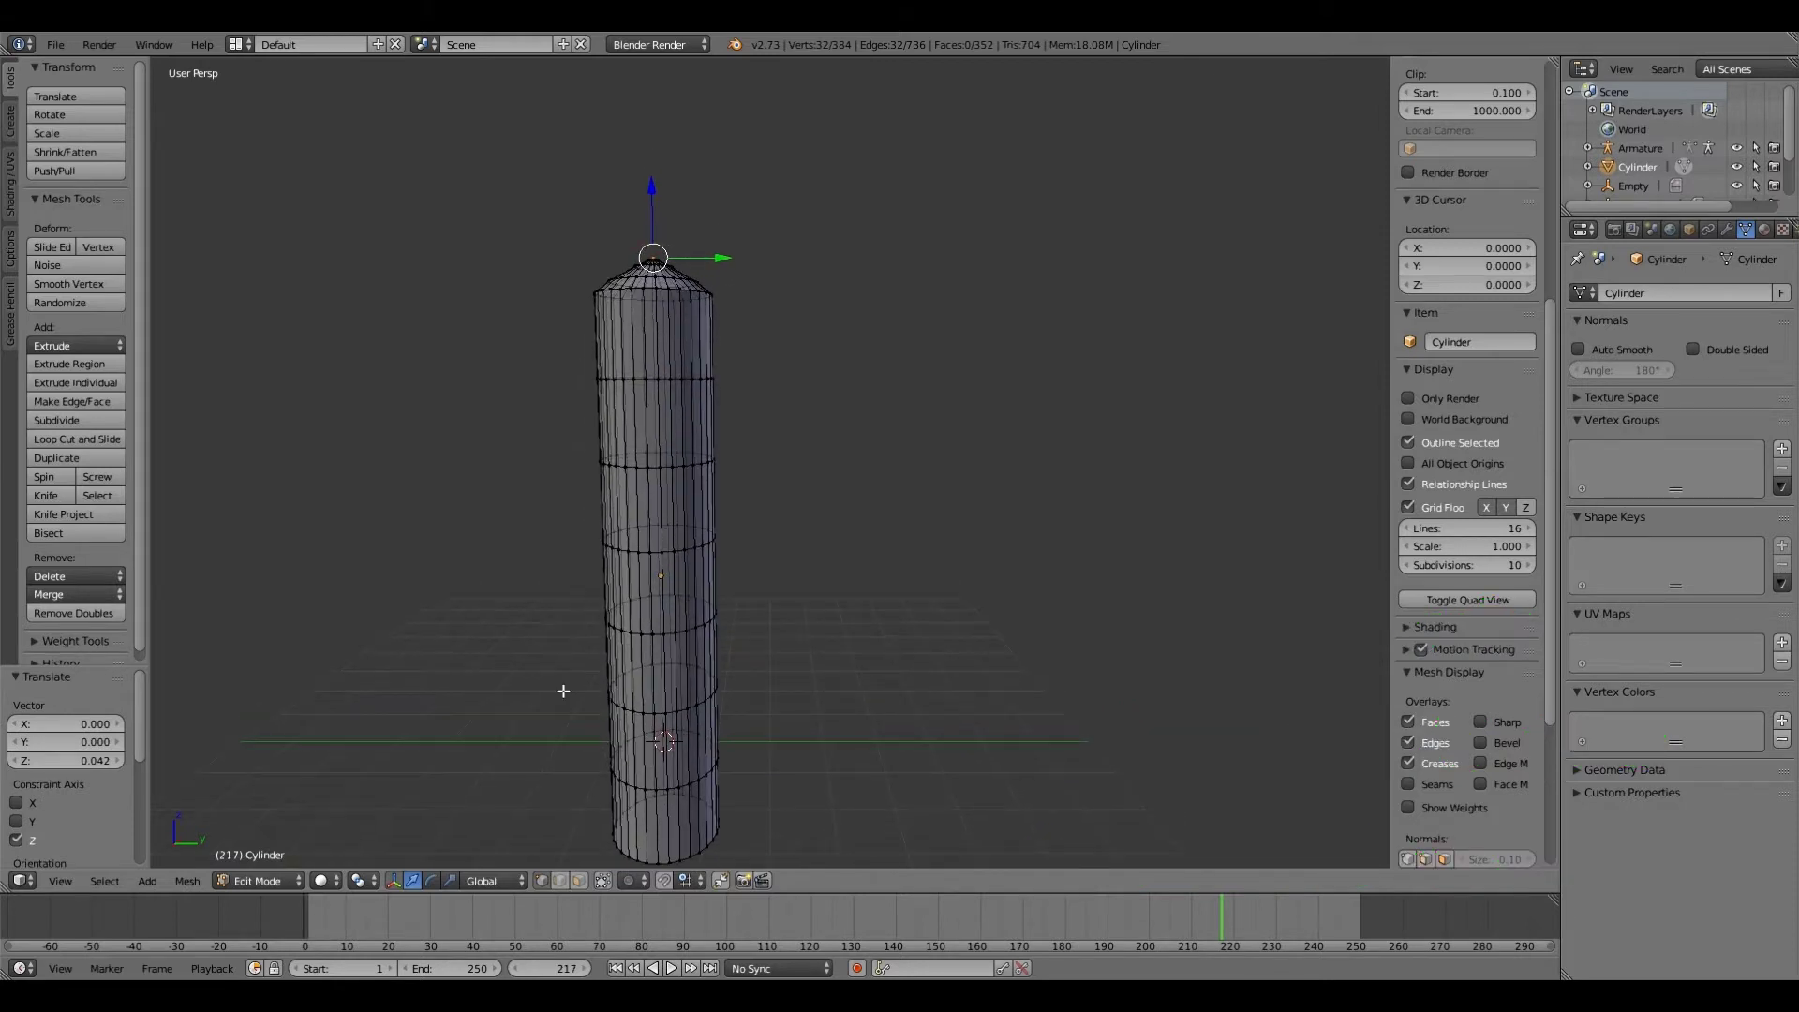
{"action": "middle_click_drag", "start_coordinate": [563, 691], "coordinate": [544, 647], "text": "shift"}
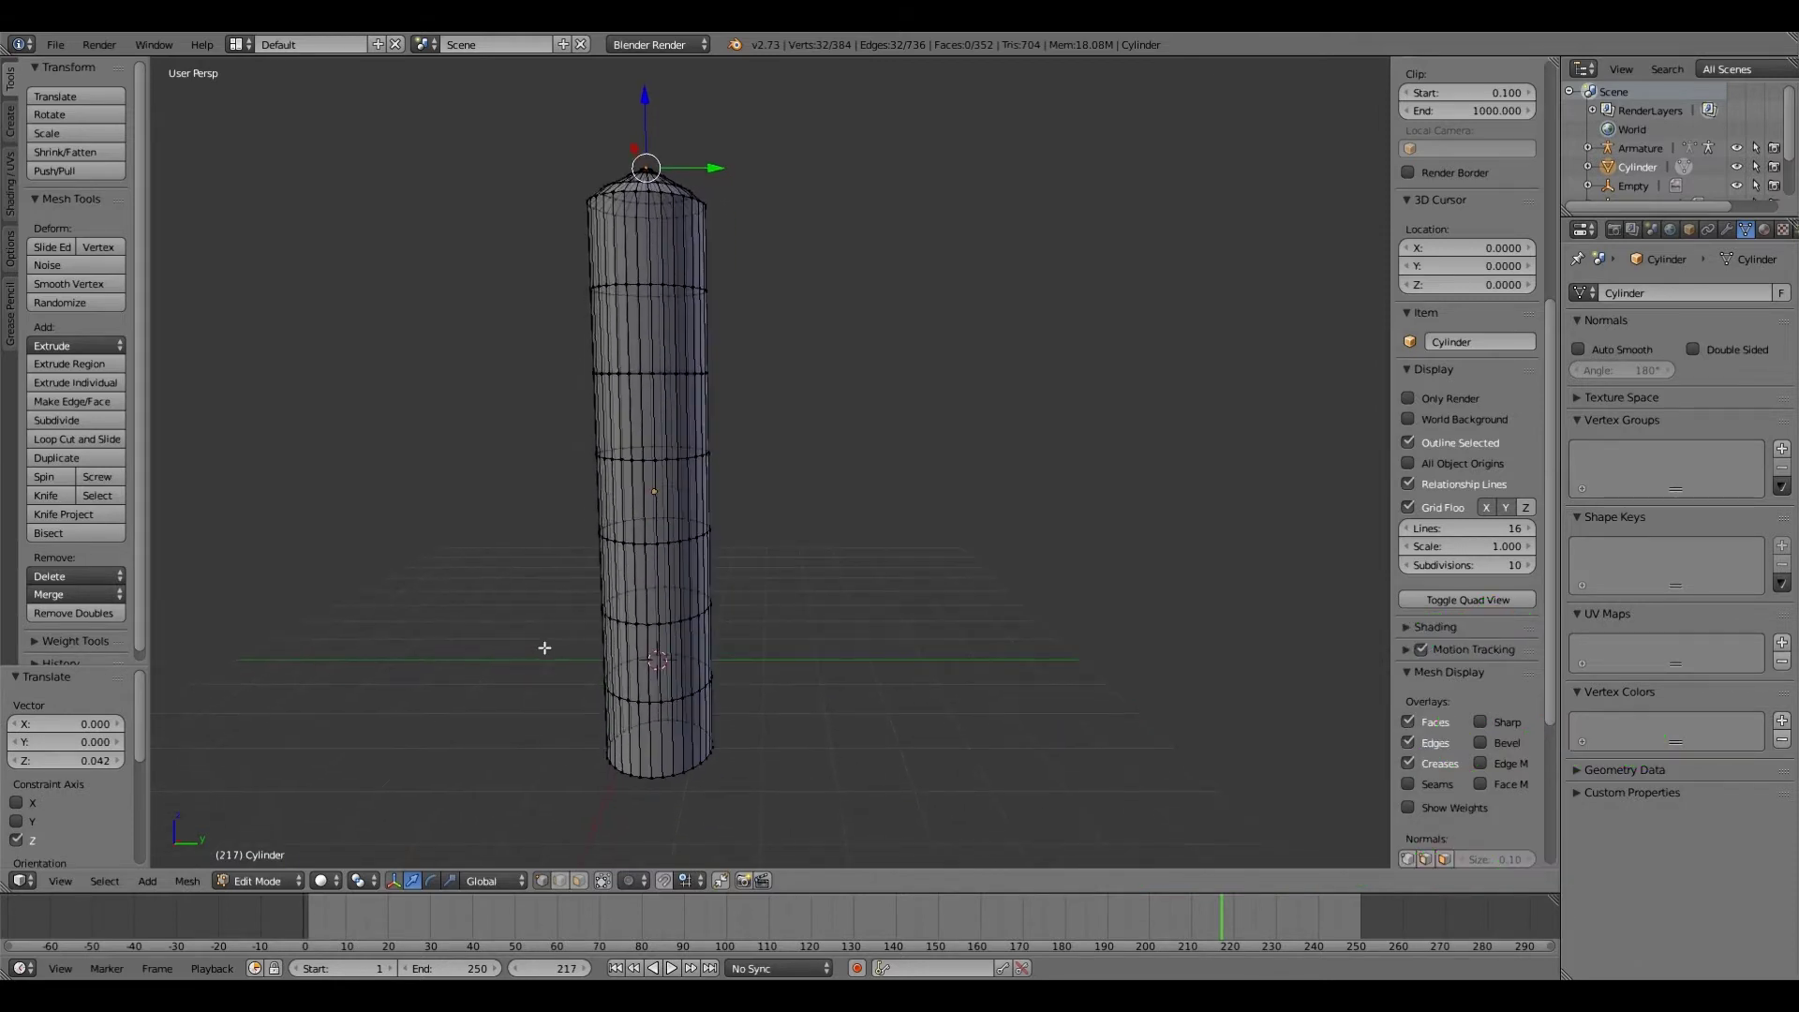
{"action": "key", "text": "KP_1"}
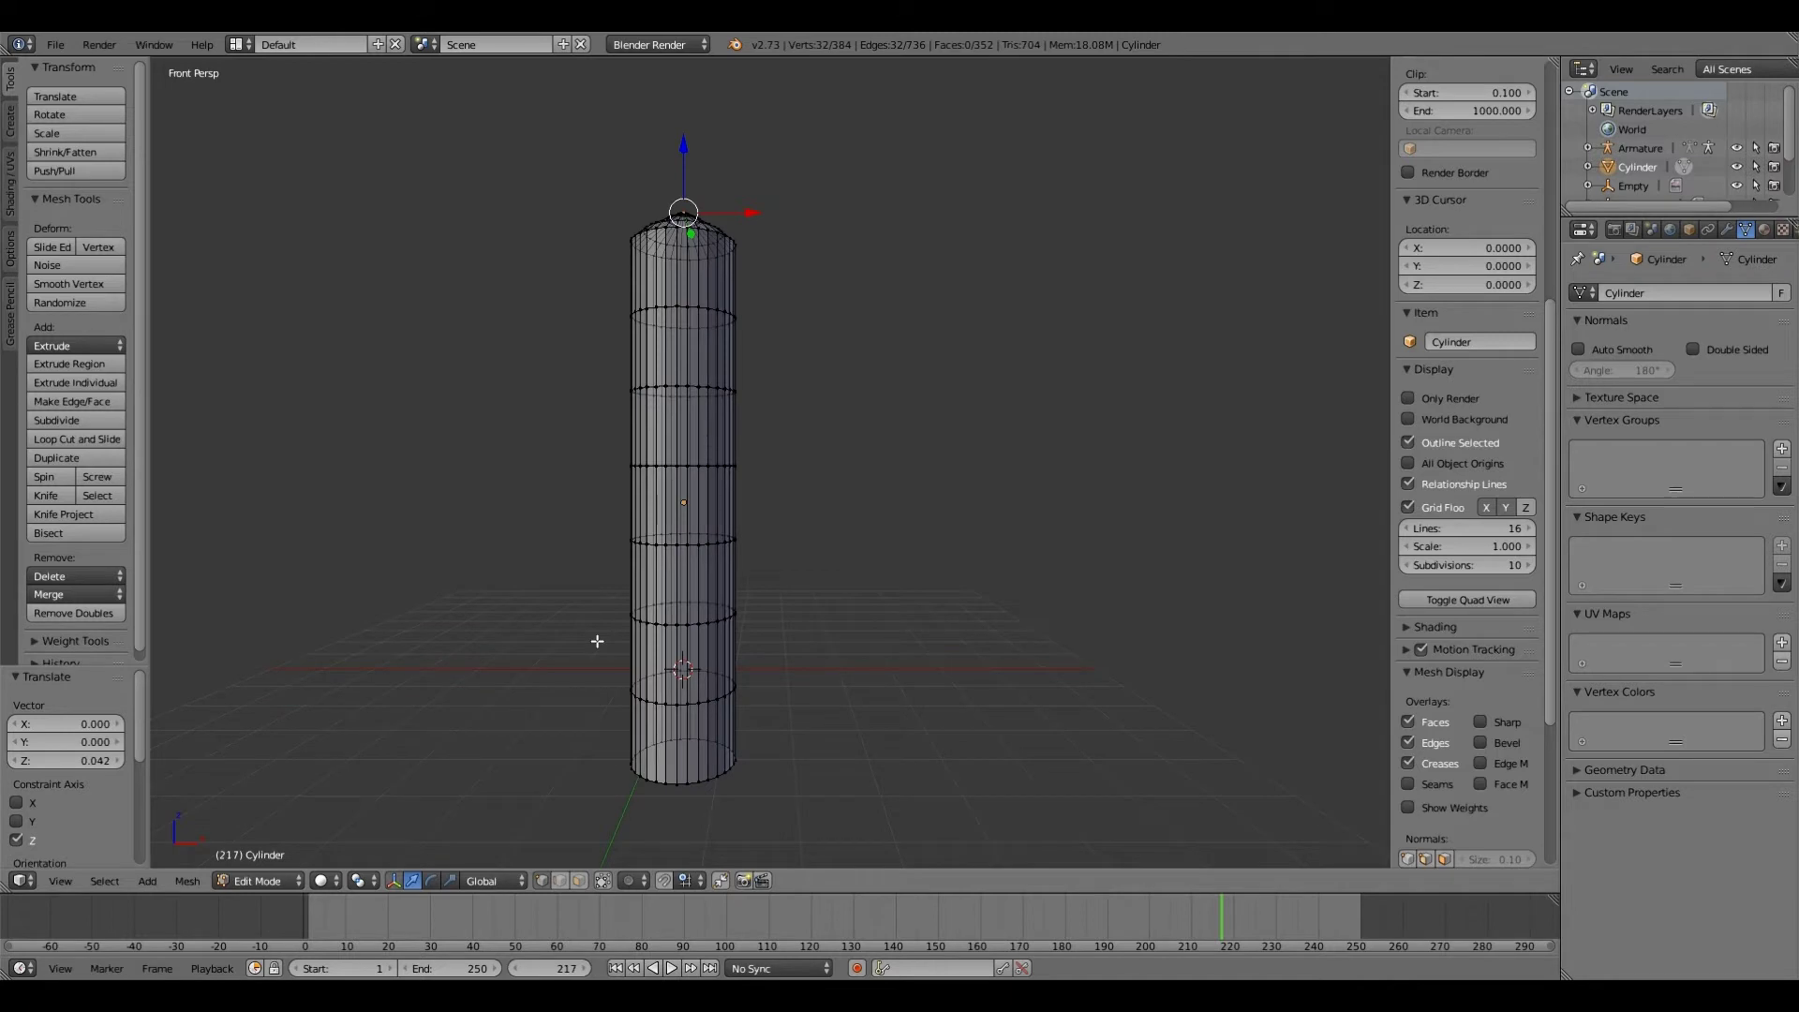
{"action": "key", "text": "KP_3"}
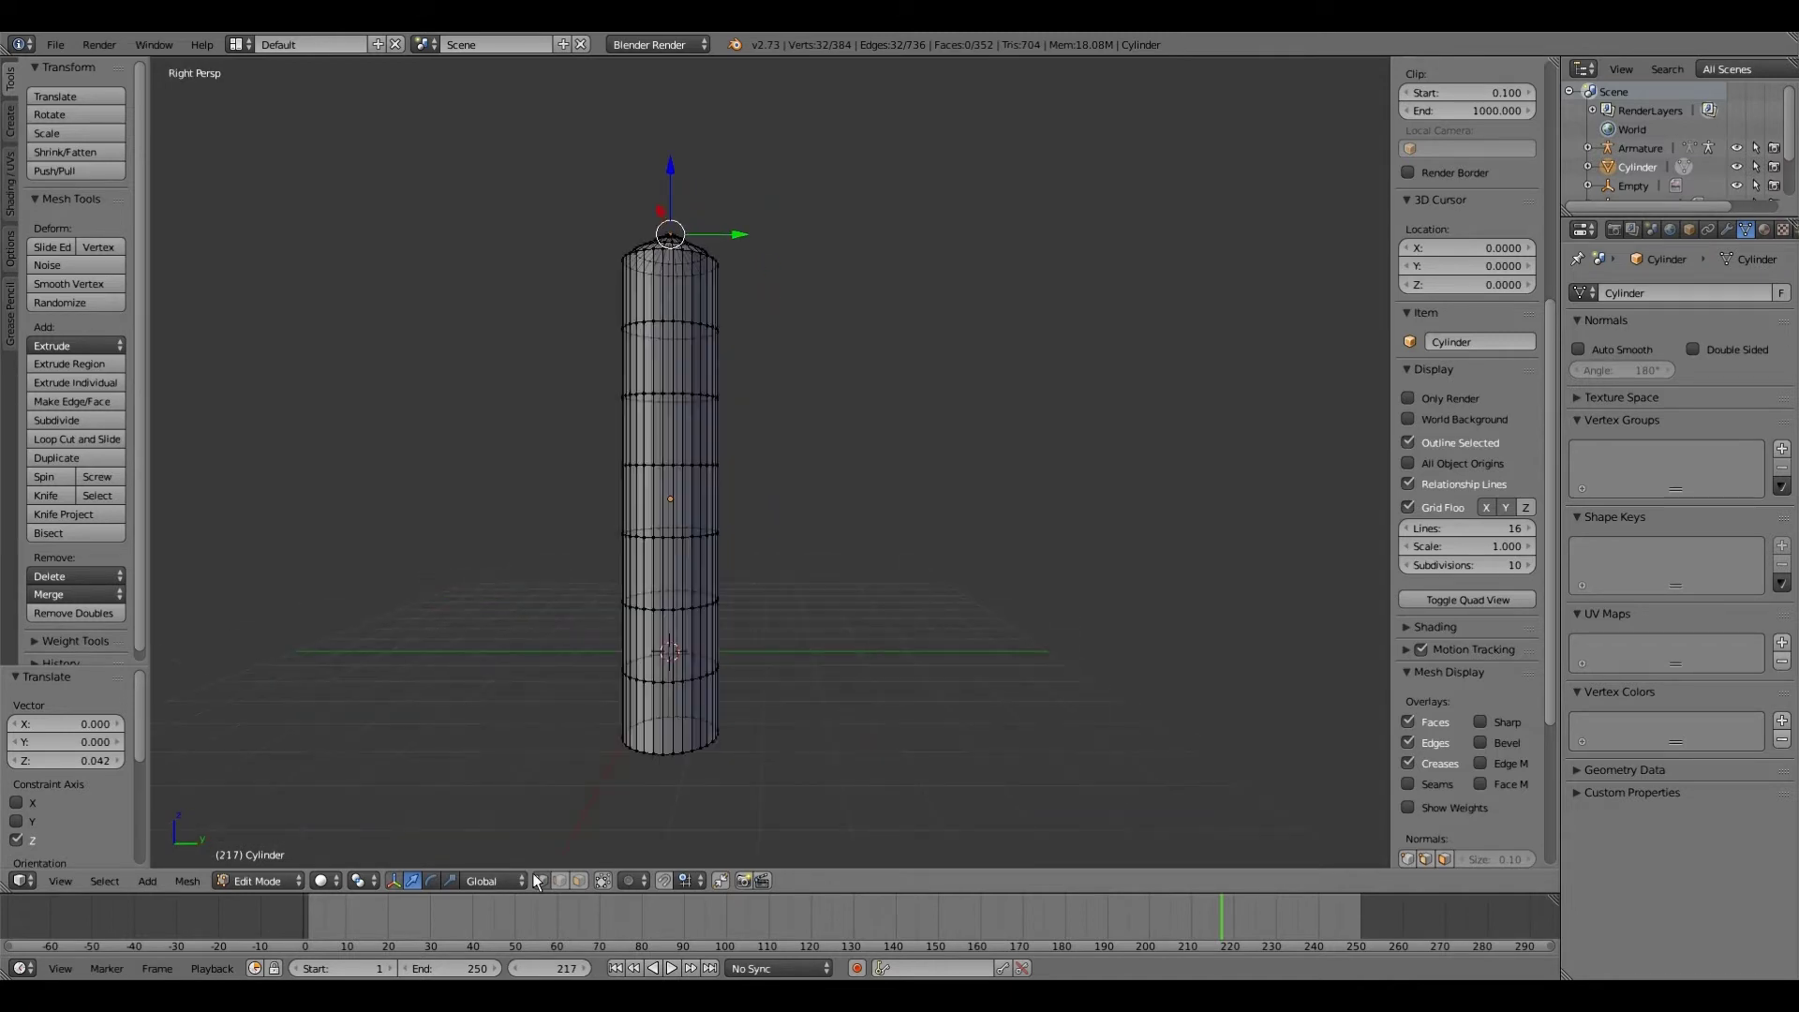
{"action": "left_click", "coordinate": [635, 881]}
{"action": "left_click", "coordinate": [663, 798]}
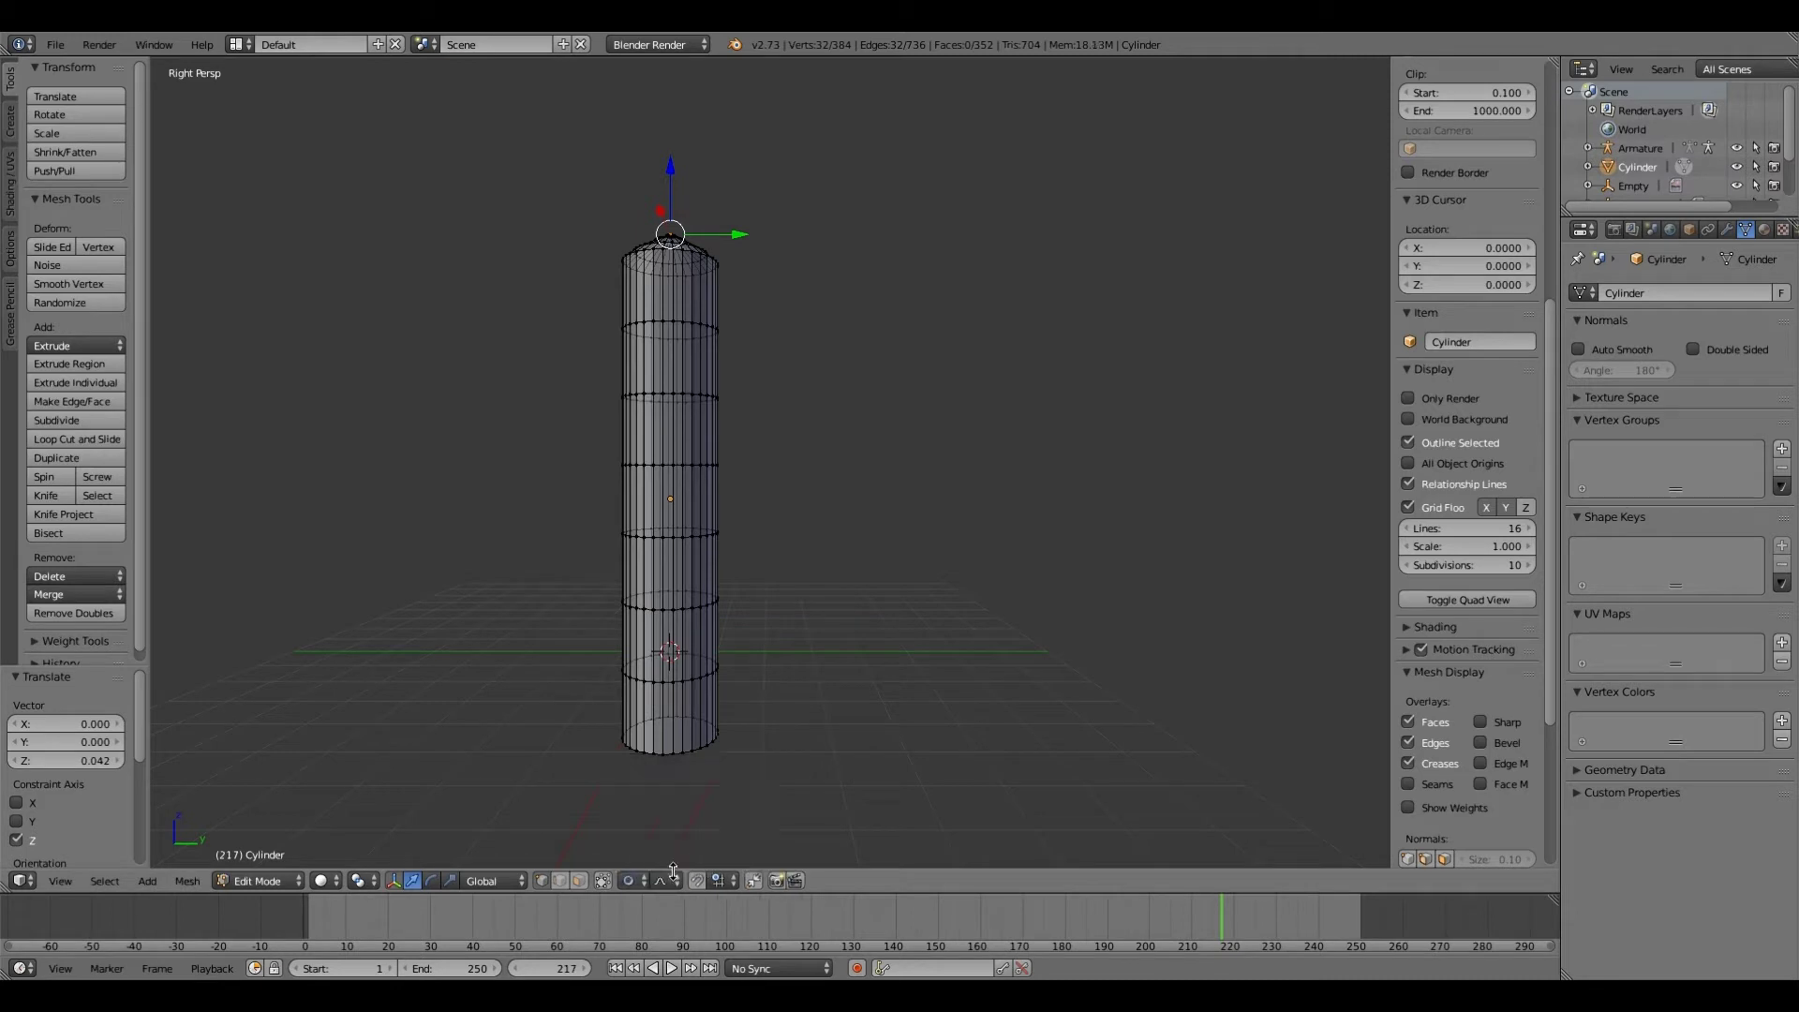
Step: Try to shift the box-selected upper half of the cylinder along the Y axis with proportional editing
{"action": "right_click", "coordinate": [674, 465]}
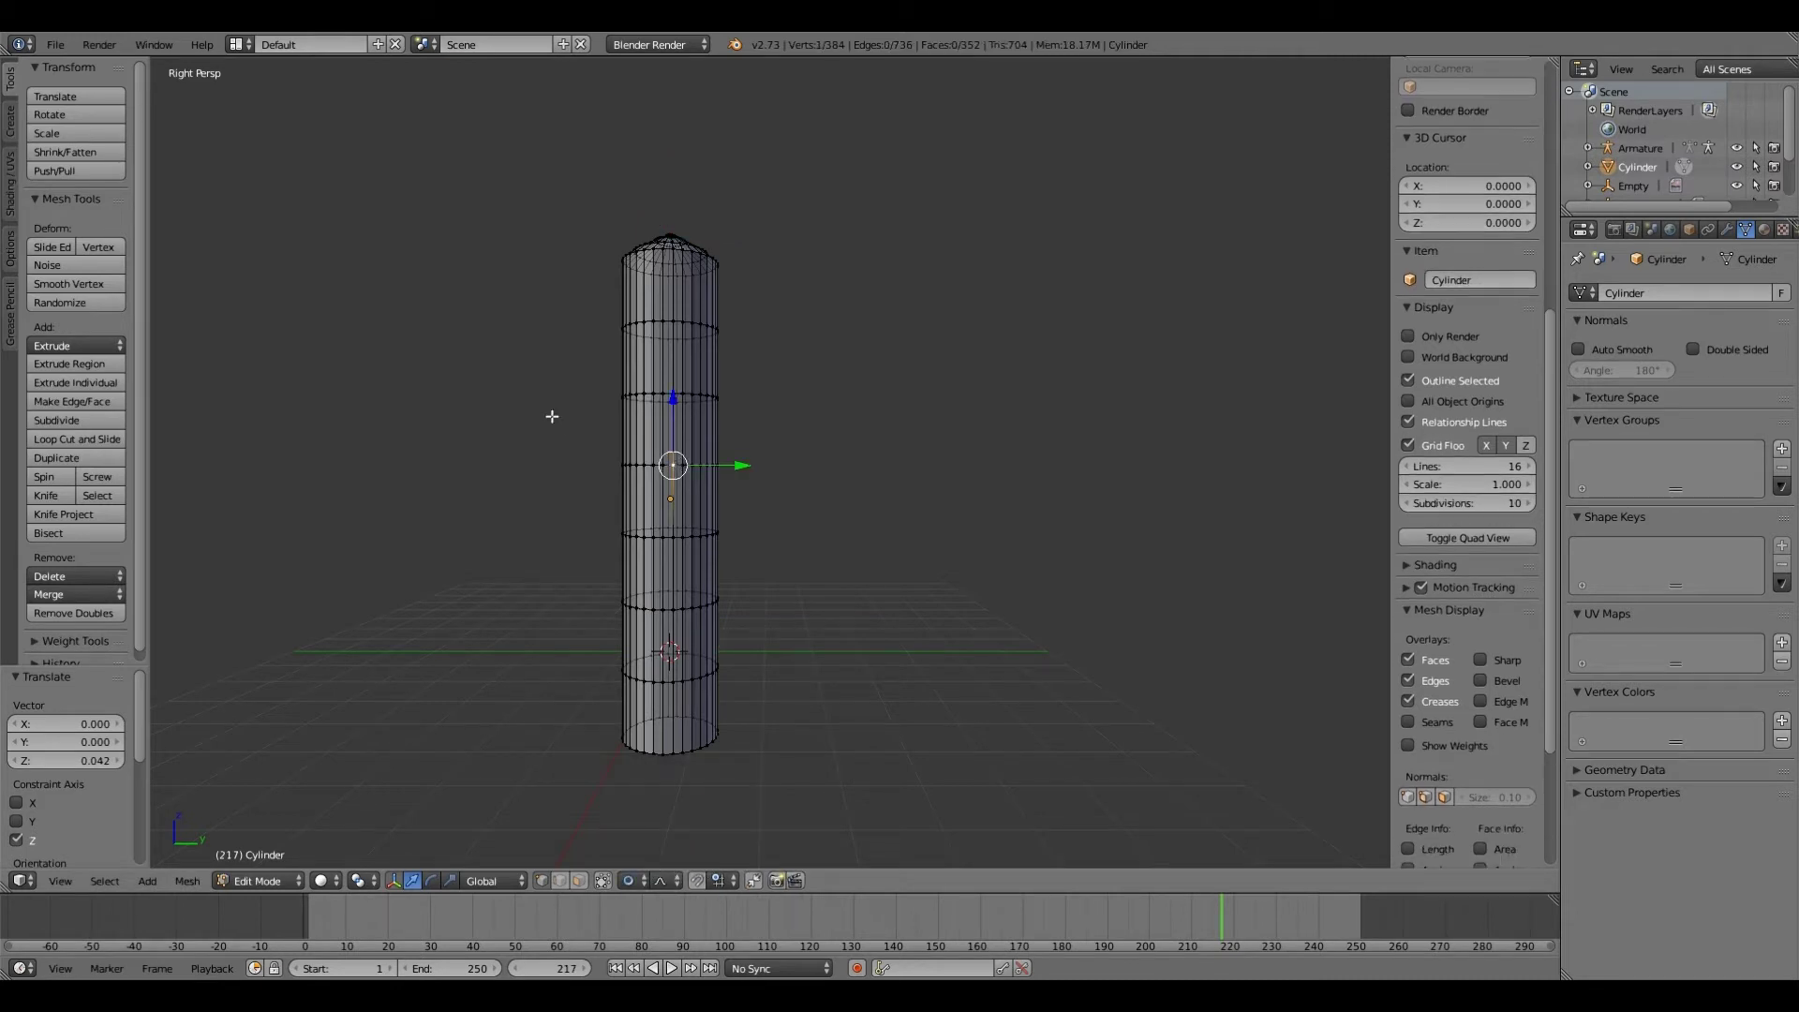
{"action": "key", "text": "b"}
{"action": "left_click_drag", "start_coordinate": [561, 161], "coordinate": [743, 475]}
{"action": "scroll", "coordinate": [593, 489], "scroll_direction": "up", "scroll_amount": 1}
{"action": "scroll", "coordinate": [594, 490], "scroll_direction": "down", "scroll_amount": 2}
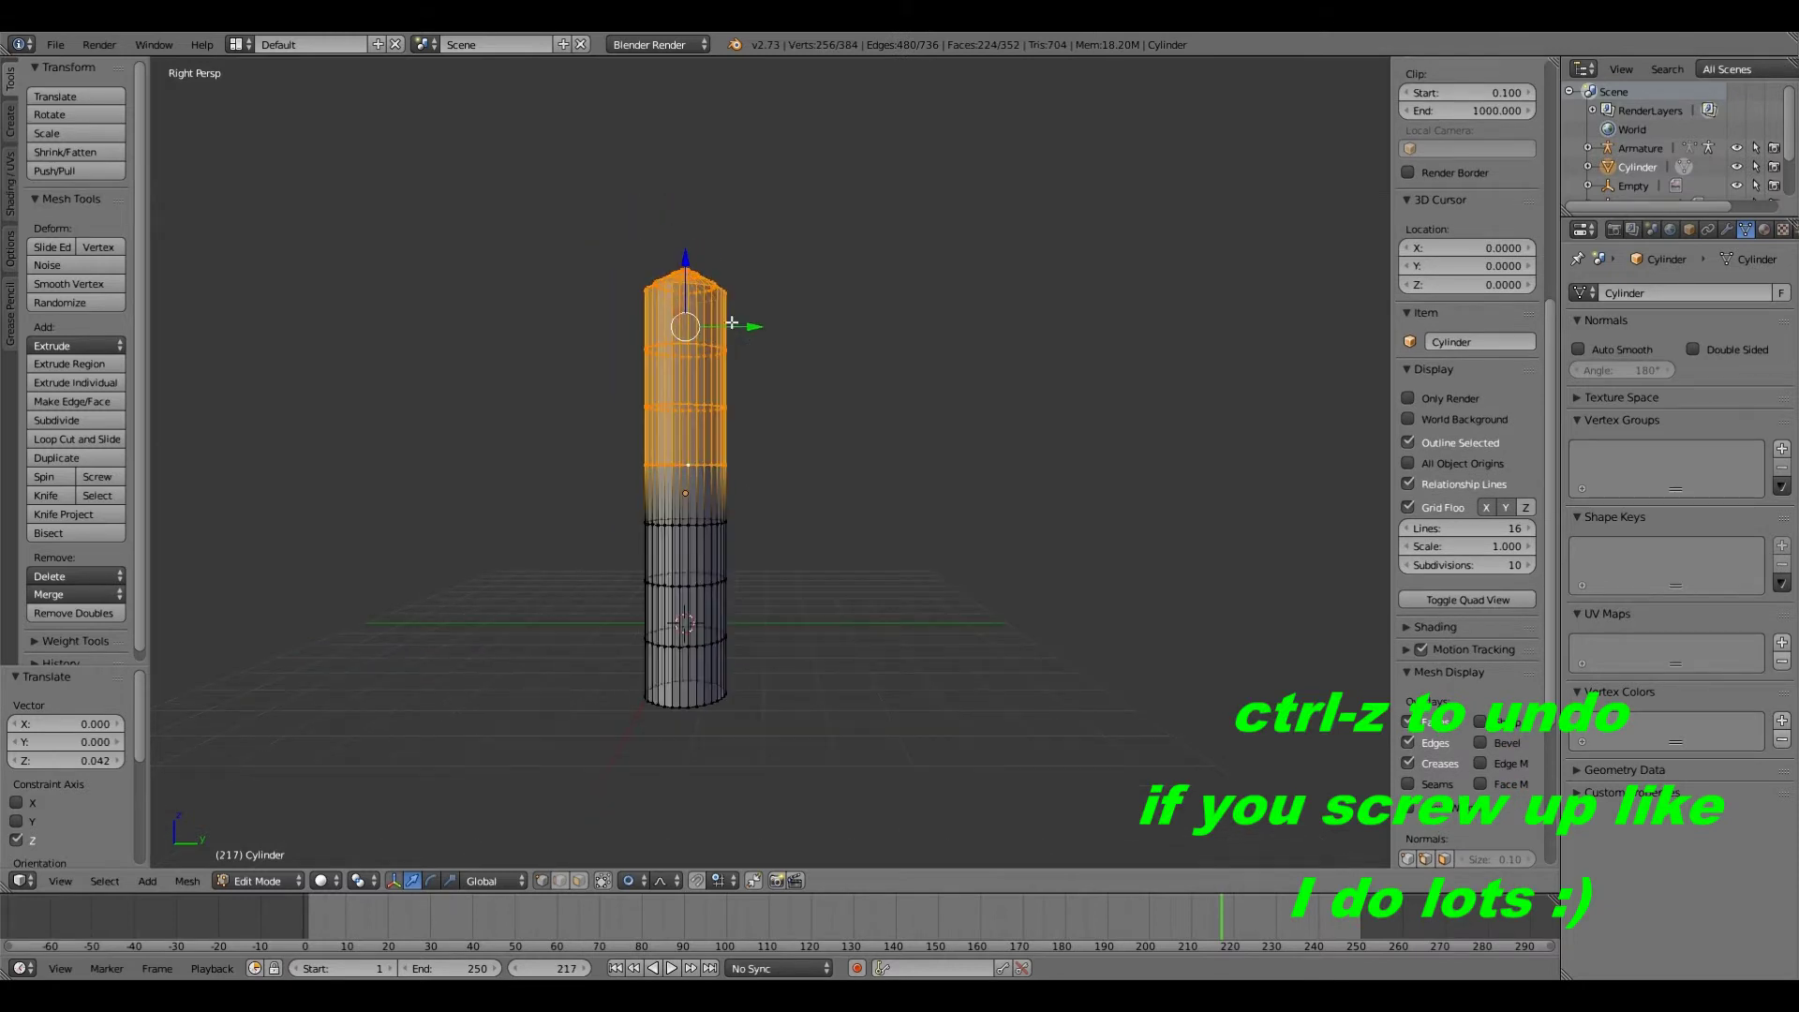
{"action": "mouse_move", "coordinate": [731, 322]}
{"action": "left_mouse_down"}
{"action": "mouse_move", "coordinate": [717, 319]}
{"action": "mouse_move", "coordinate": [739, 325]}
{"action": "left_mouse_up"}
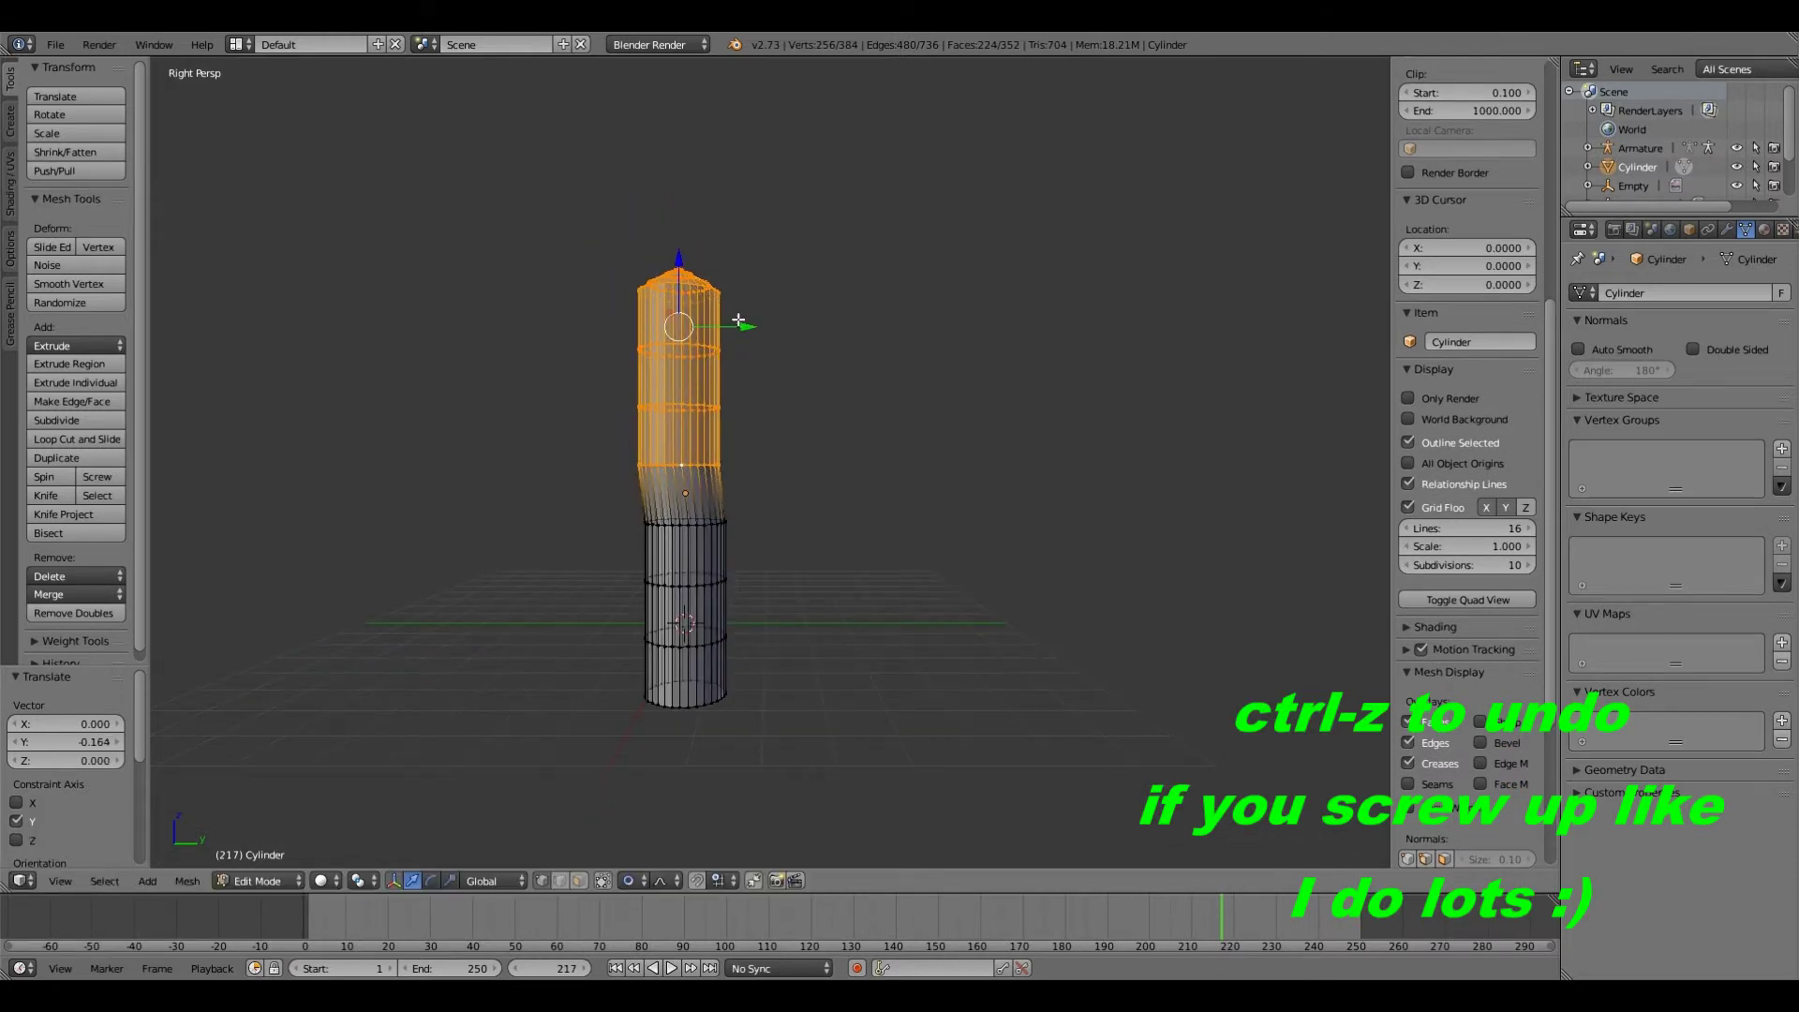
{"action": "key", "text": "ctrl+z"}
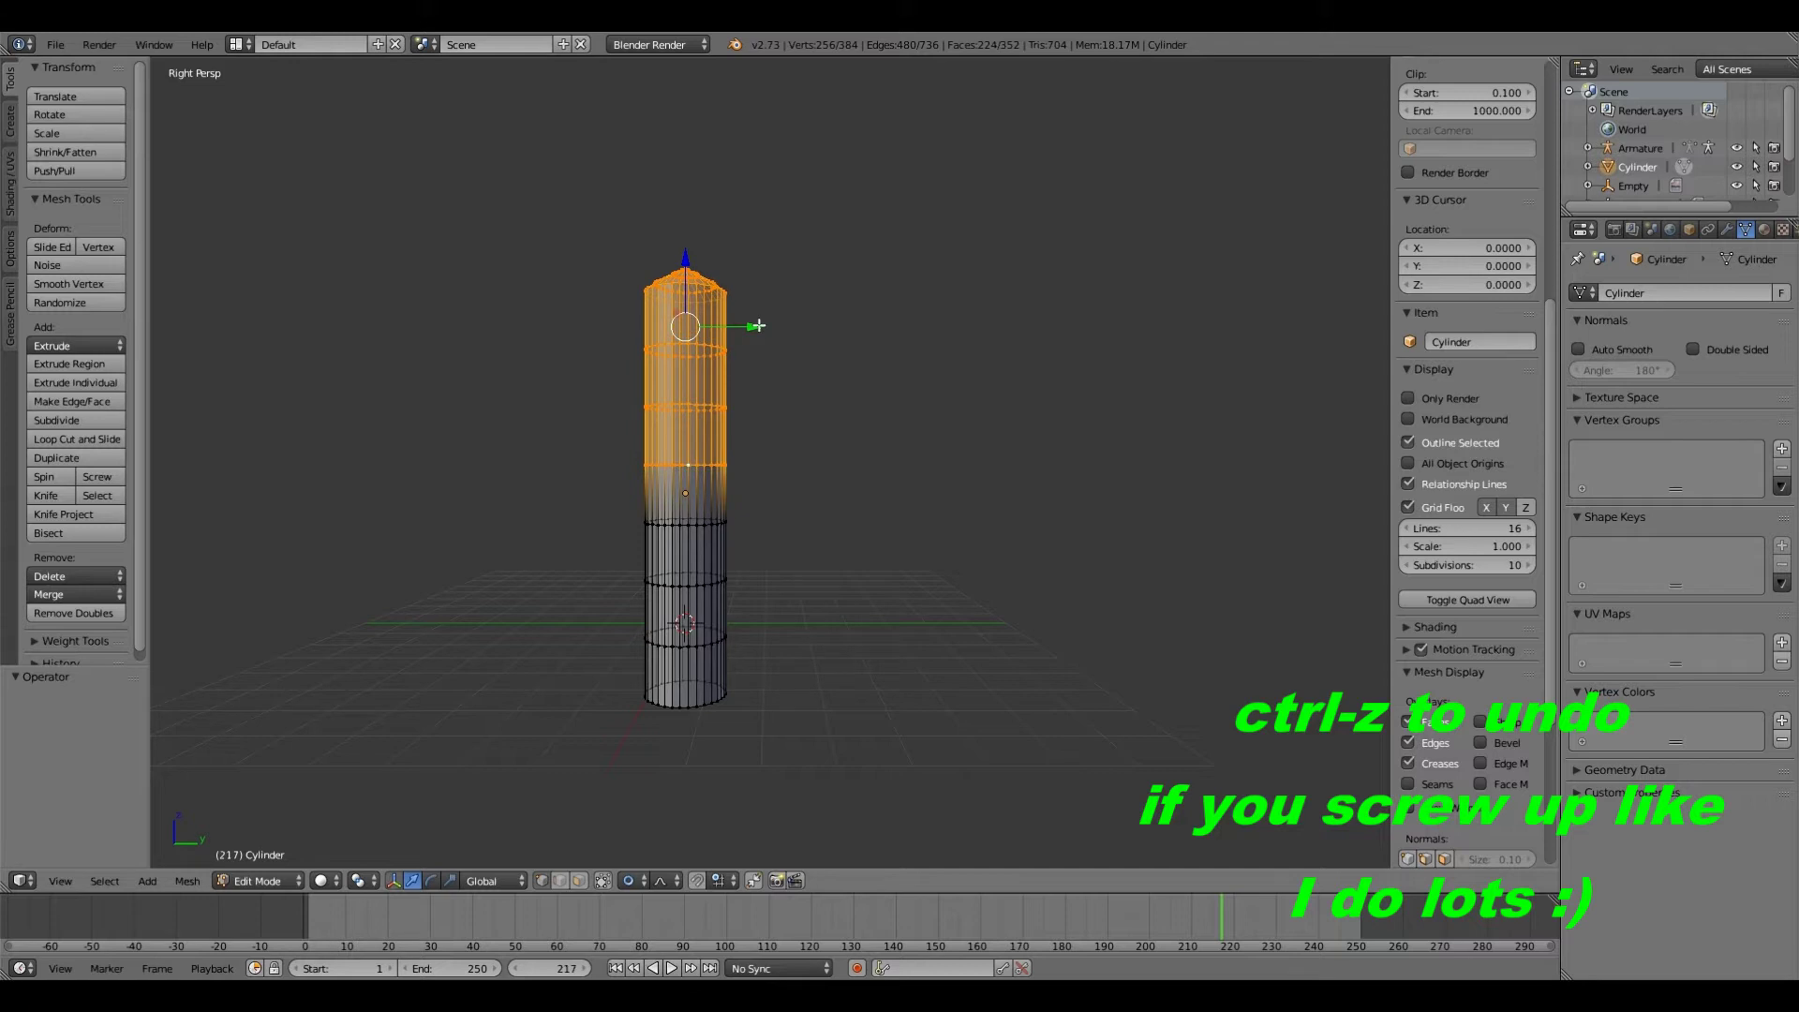
{"action": "left_click_drag", "start_coordinate": [758, 325], "coordinate": [757, 323]}
{"action": "scroll", "coordinate": [756, 322], "scroll_direction": "down", "scroll_amount": 5}
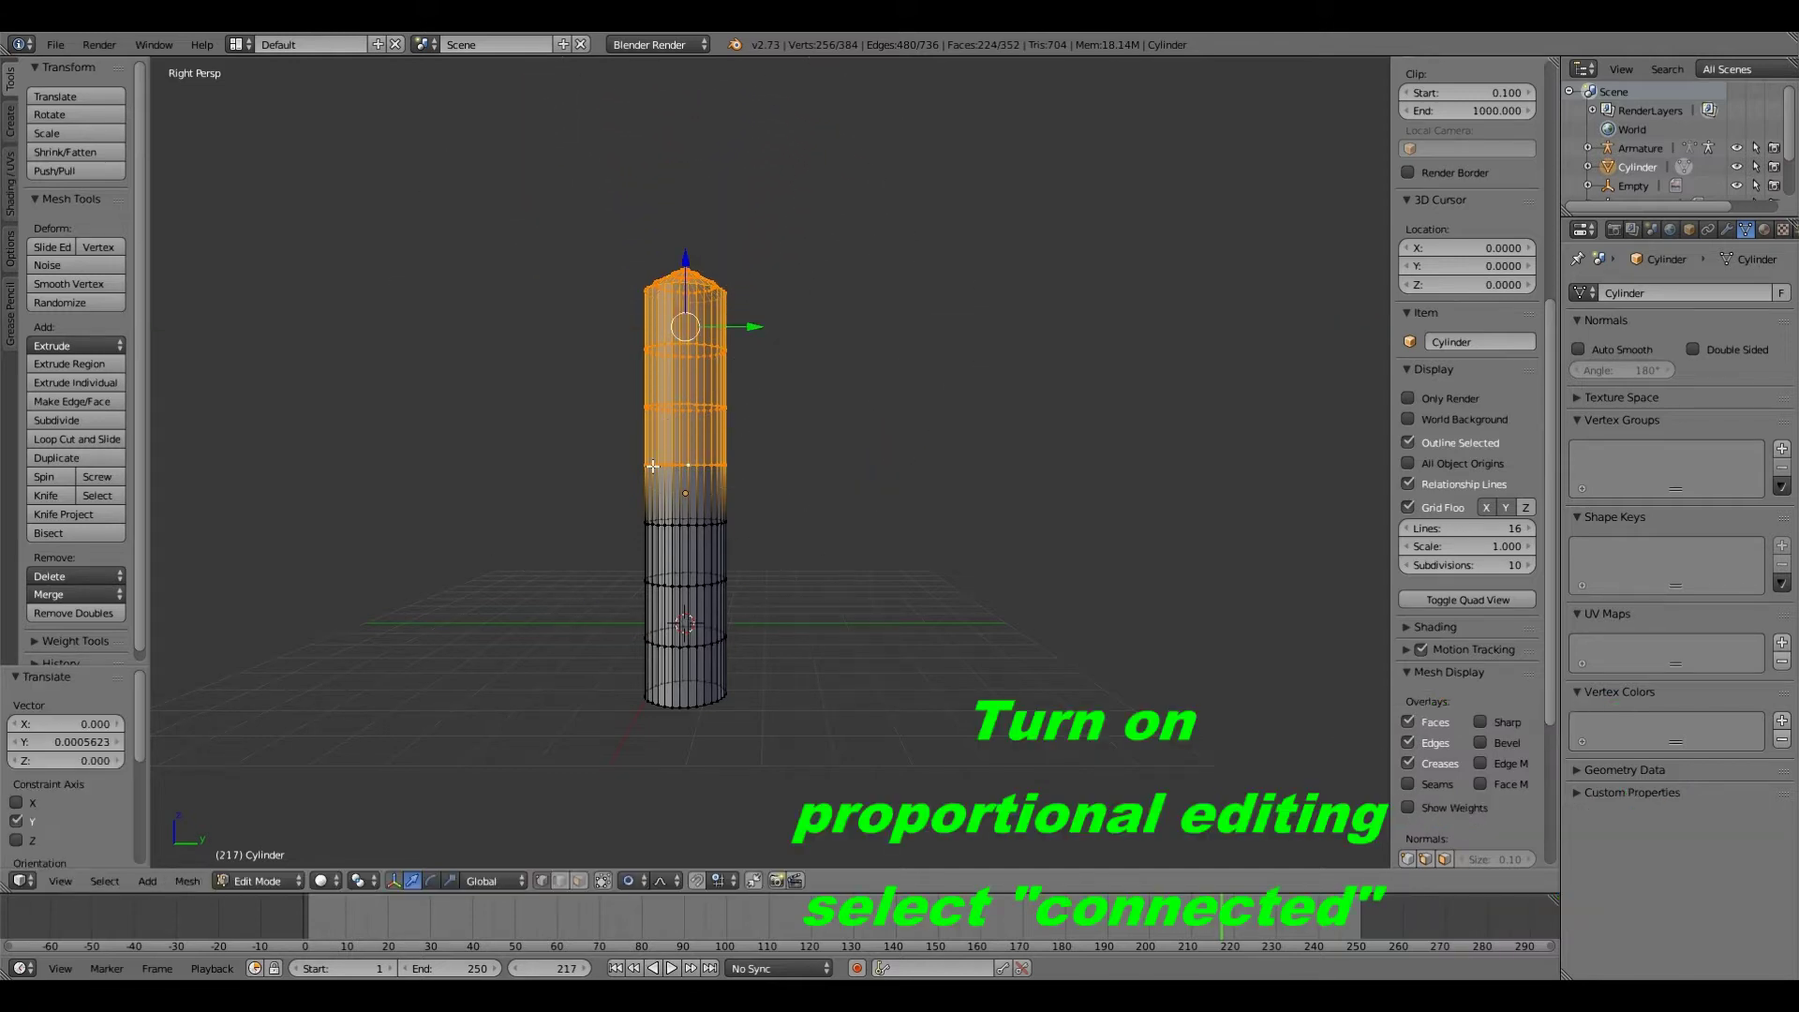
Step: Box-select only the two edge rings around the middle of the cylinder
{"action": "right_click", "coordinate": [653, 466]}
{"action": "key", "text": "b"}
{"action": "left_click_drag", "start_coordinate": [546, 441], "coordinate": [807, 551]}
Step: Try to bend the cylinder by moving the two middle rings about 2.75 along Y, and undo the move
{"action": "left_click_drag", "start_coordinate": [761, 493], "coordinate": [861, 478]}
{"action": "middle_click_drag", "start_coordinate": [861, 478], "coordinate": [676, 371]}
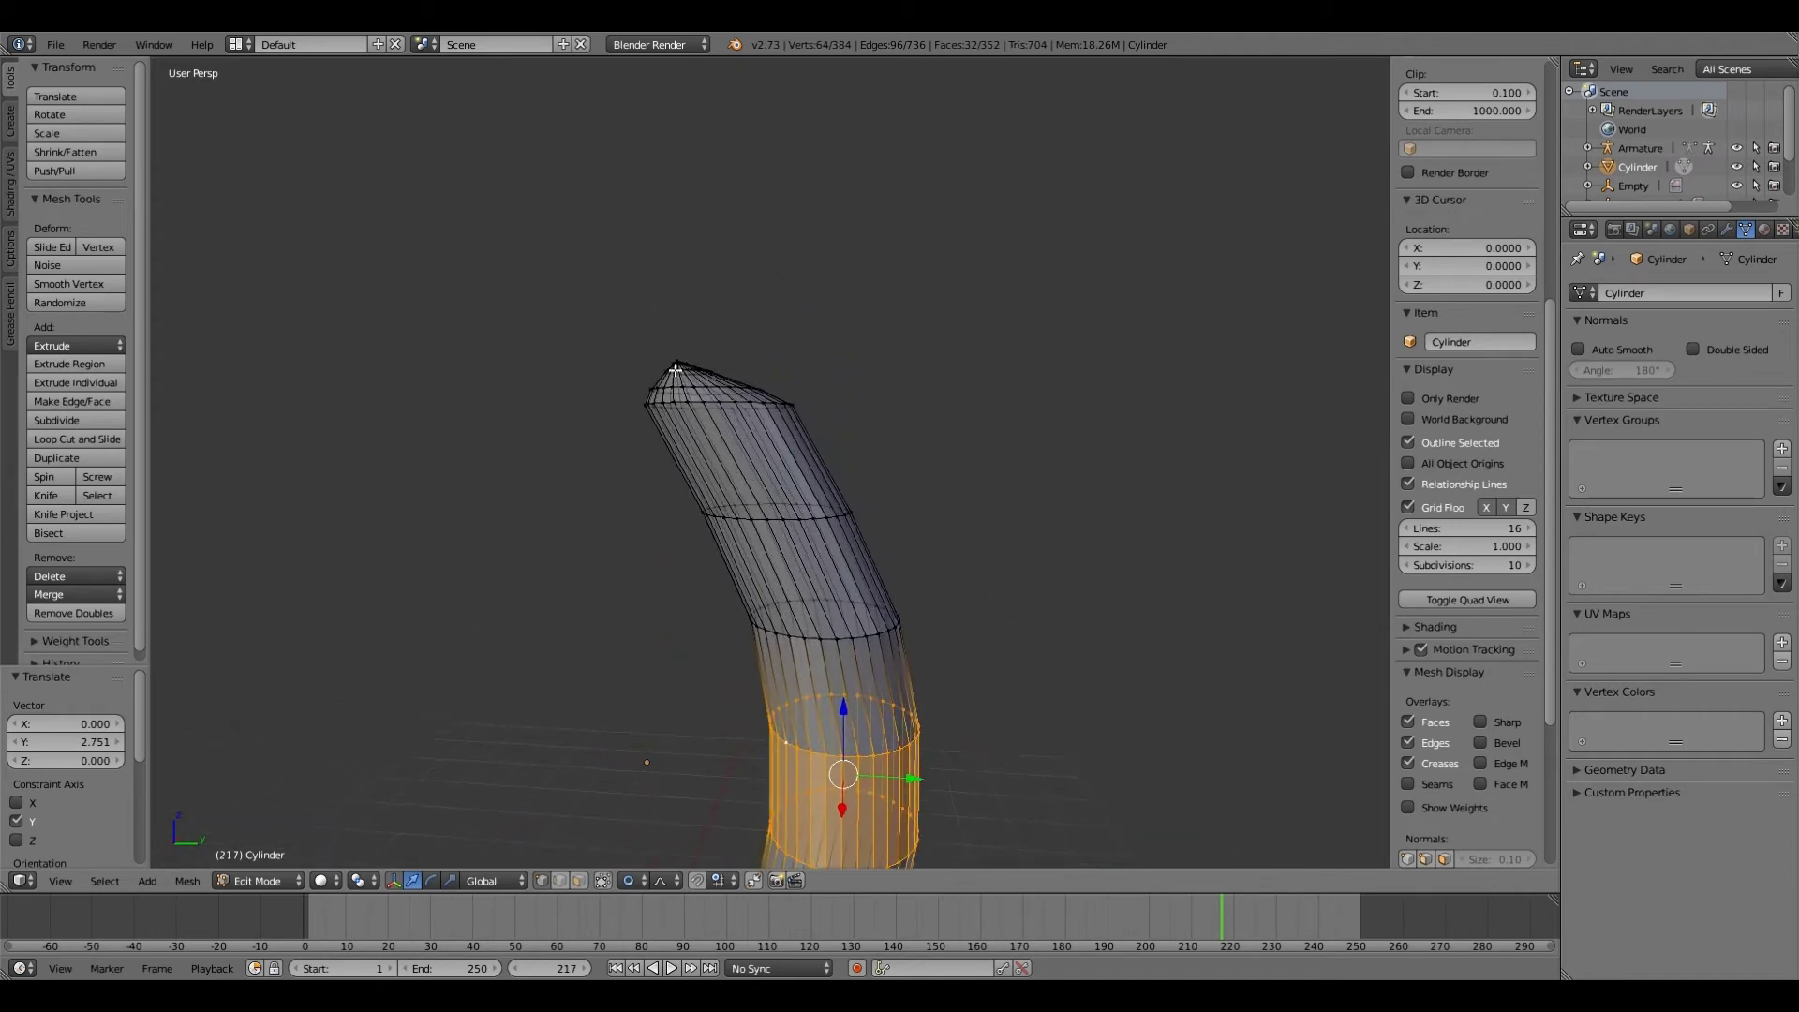
{"action": "right_click", "coordinate": [676, 370]}
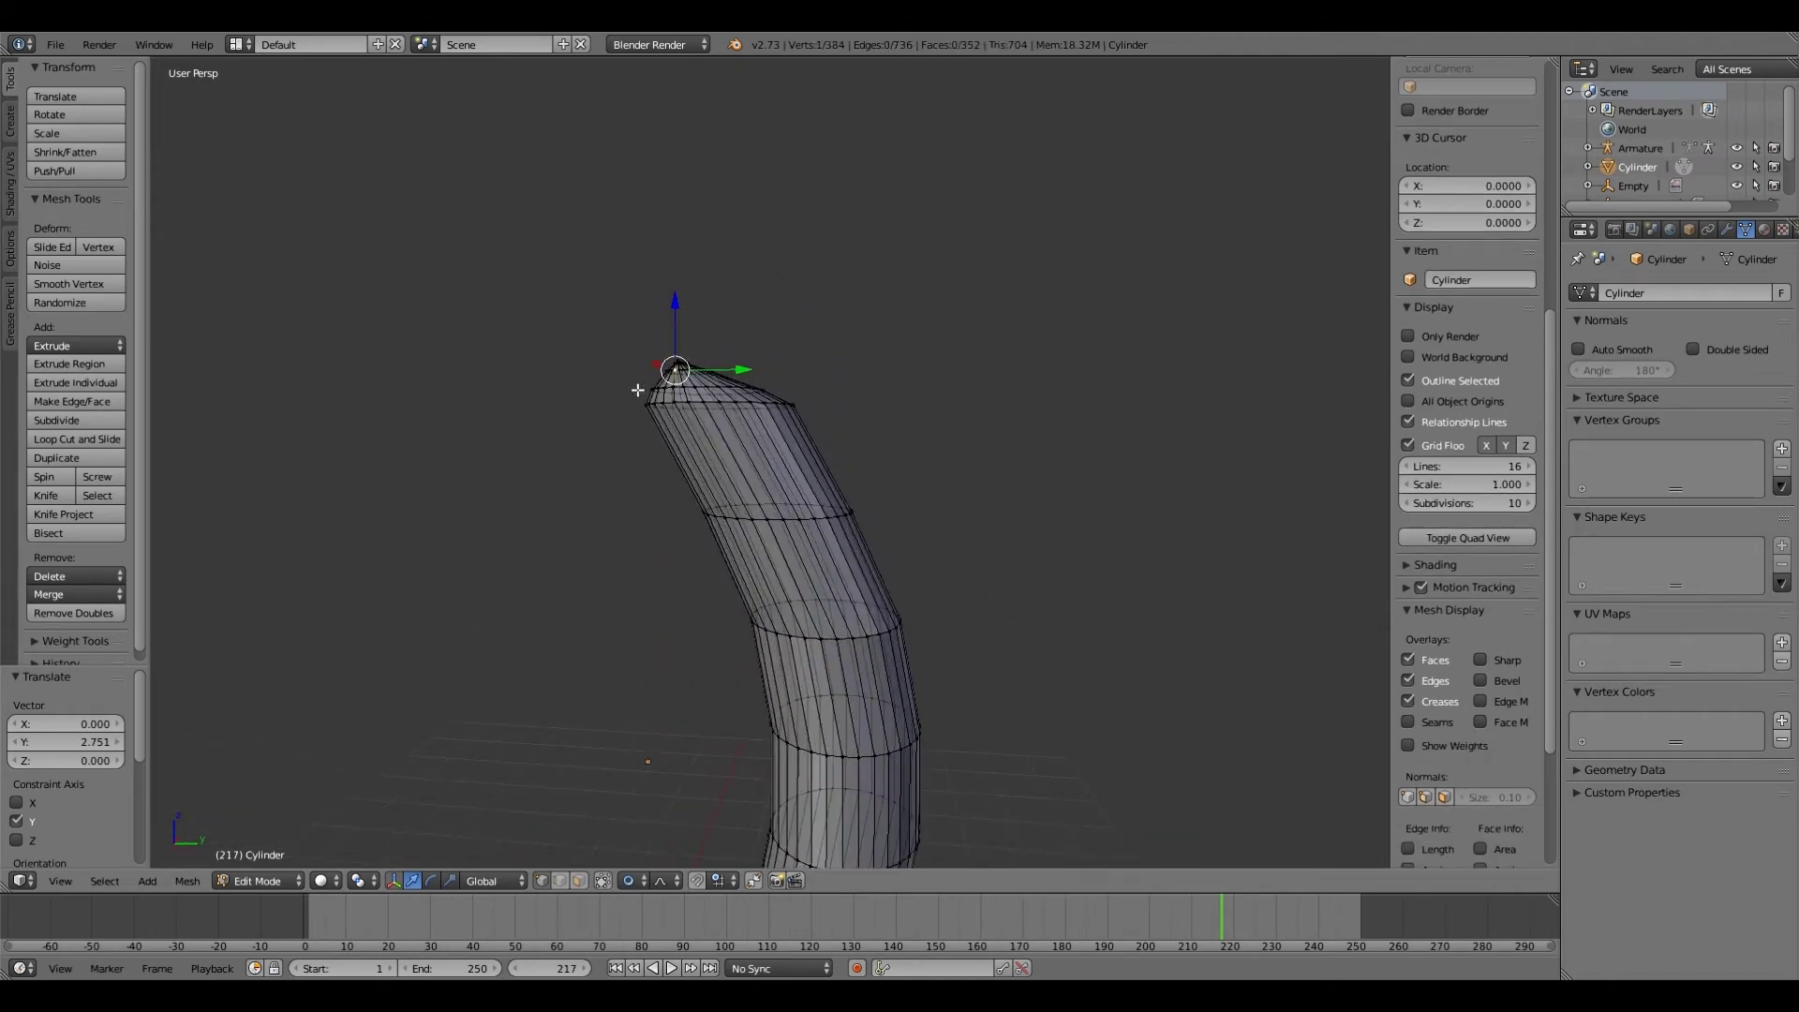
{"action": "key", "text": "ctrl+z"}
{"action": "key", "text": "ctrl+z"}
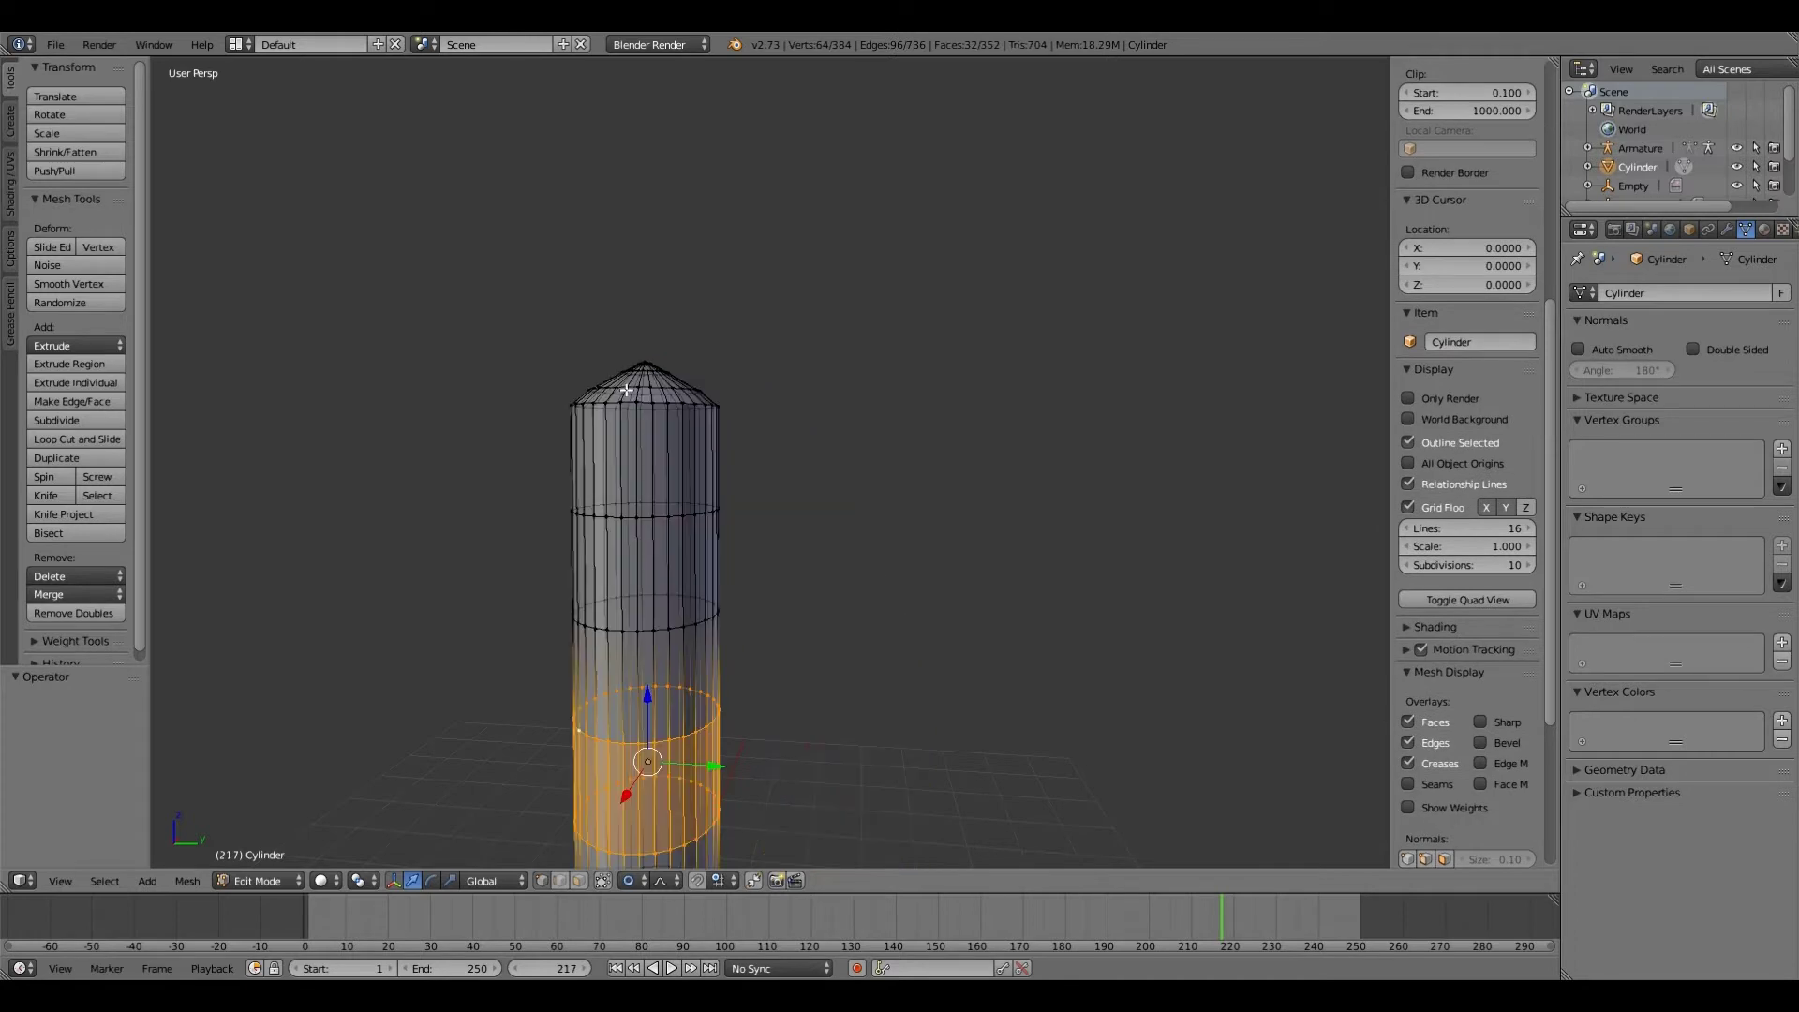
Step: Bend the cylinder by moving the two middle rings about 1.14 along Y with a smaller proportional editing radius
{"action": "scroll", "coordinate": [626, 390], "scroll_direction": "down", "scroll_amount": 3}
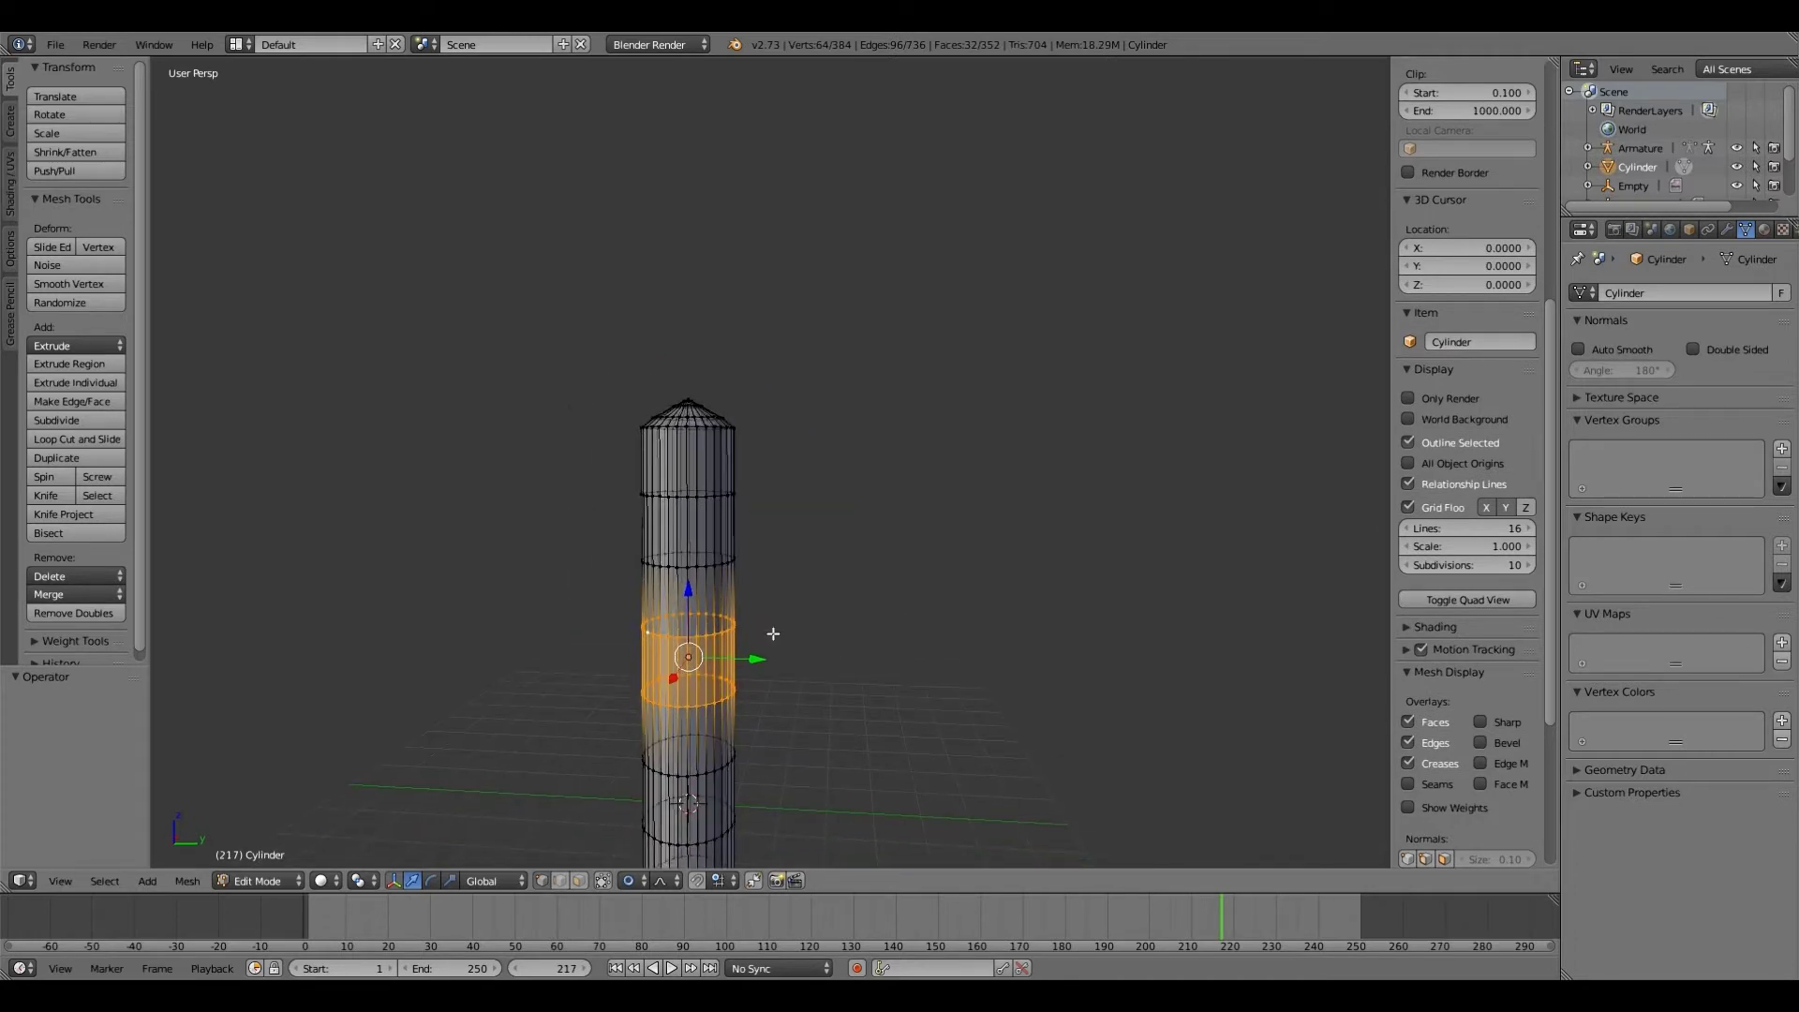
{"action": "scroll", "coordinate": [773, 635], "scroll_direction": "down", "scroll_amount": 1}
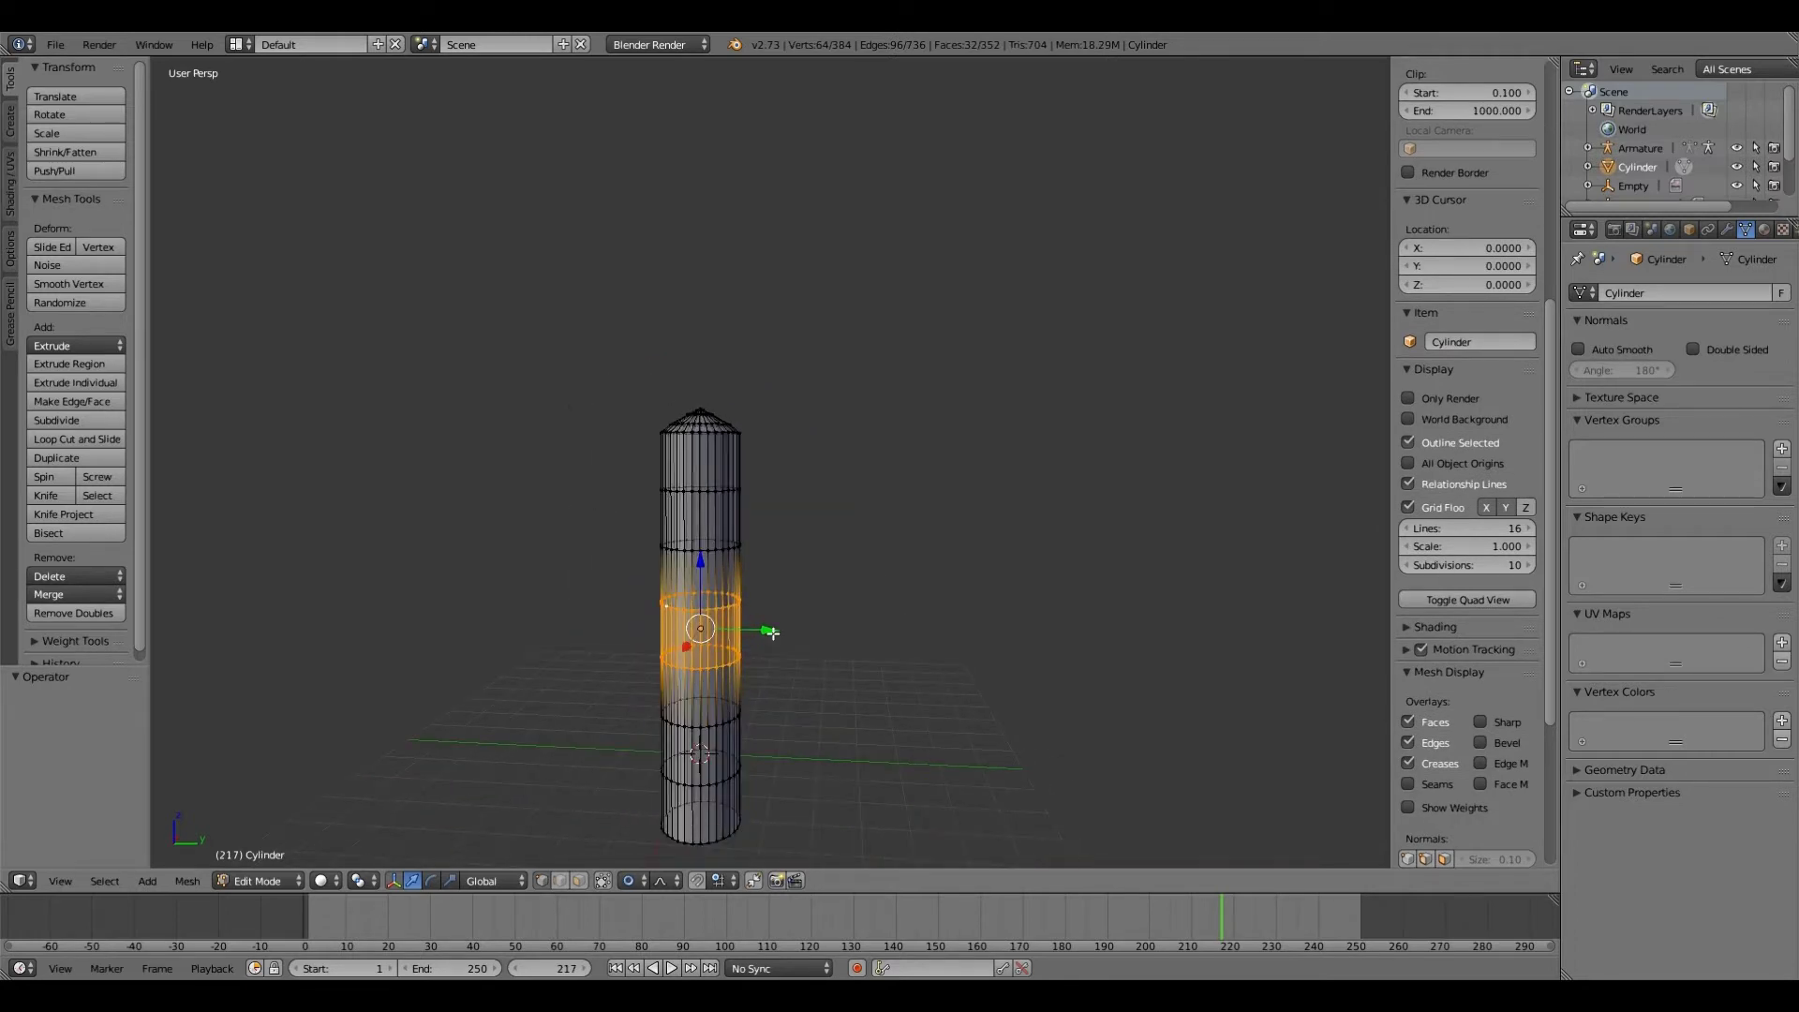
{"action": "left_click_drag", "start_coordinate": [773, 634], "coordinate": [777, 634]}
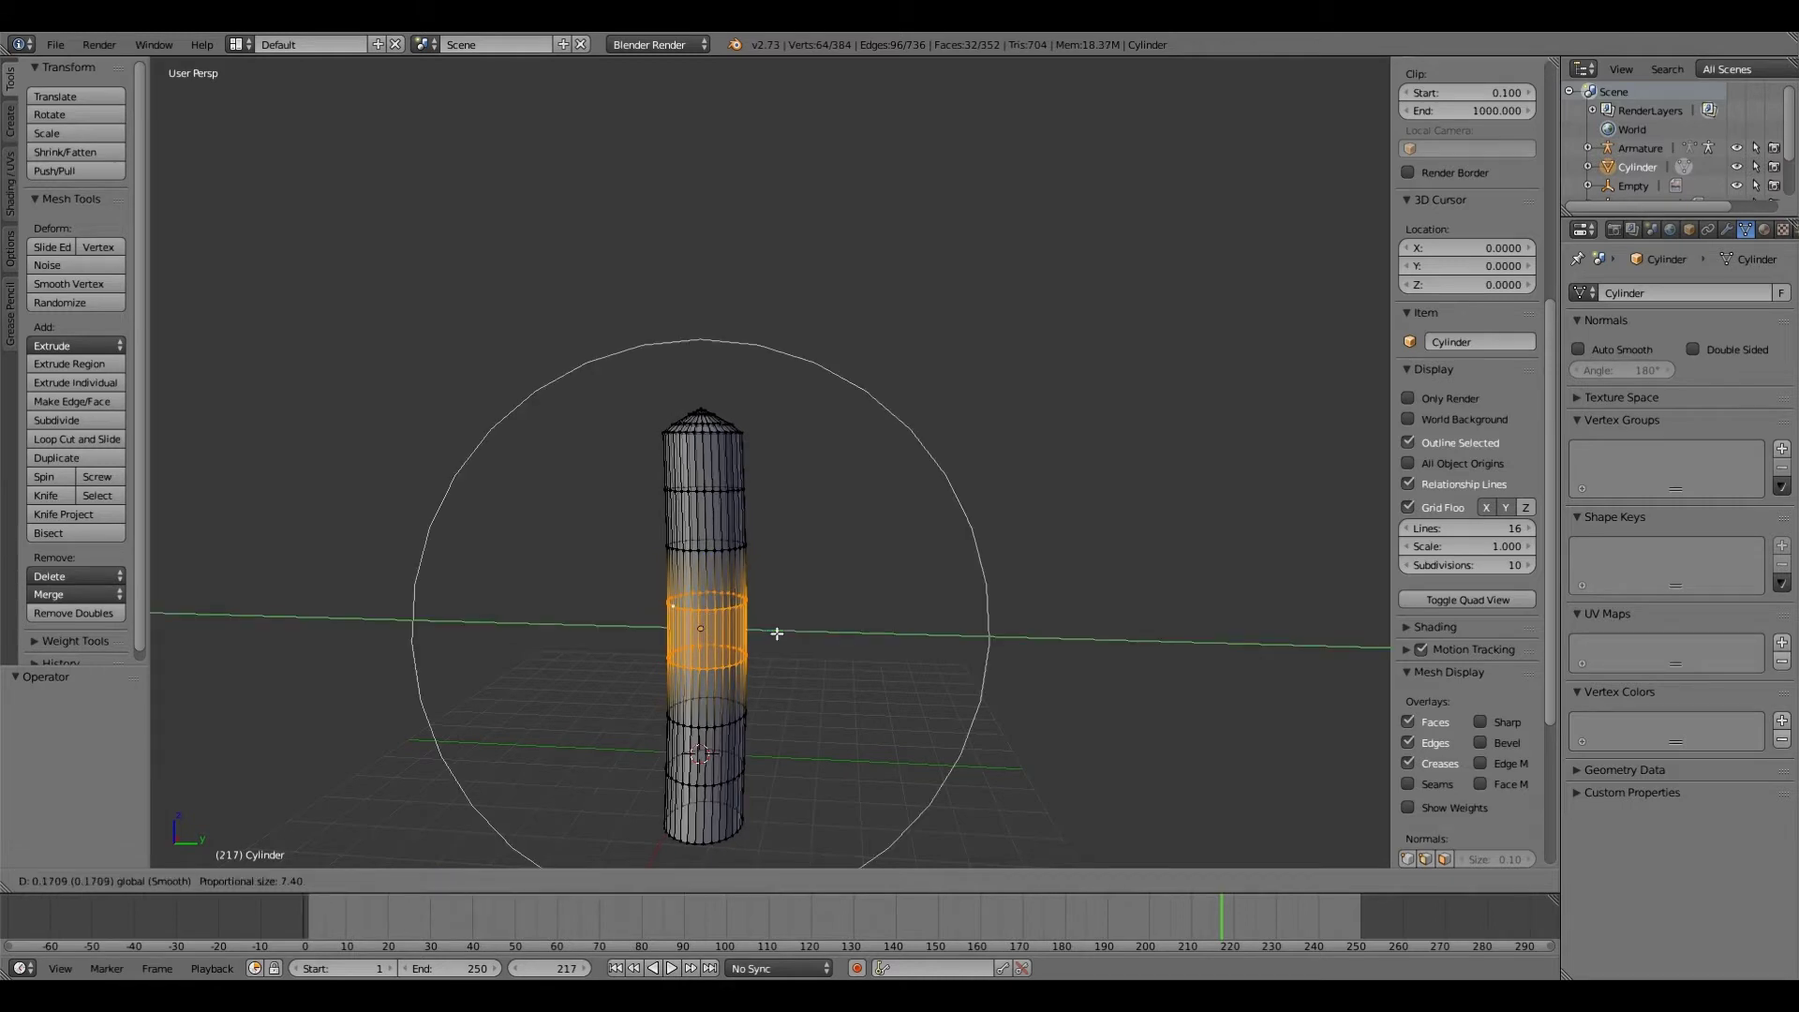
{"action": "scroll", "coordinate": [777, 633], "scroll_direction": "up", "scroll_amount": 6}
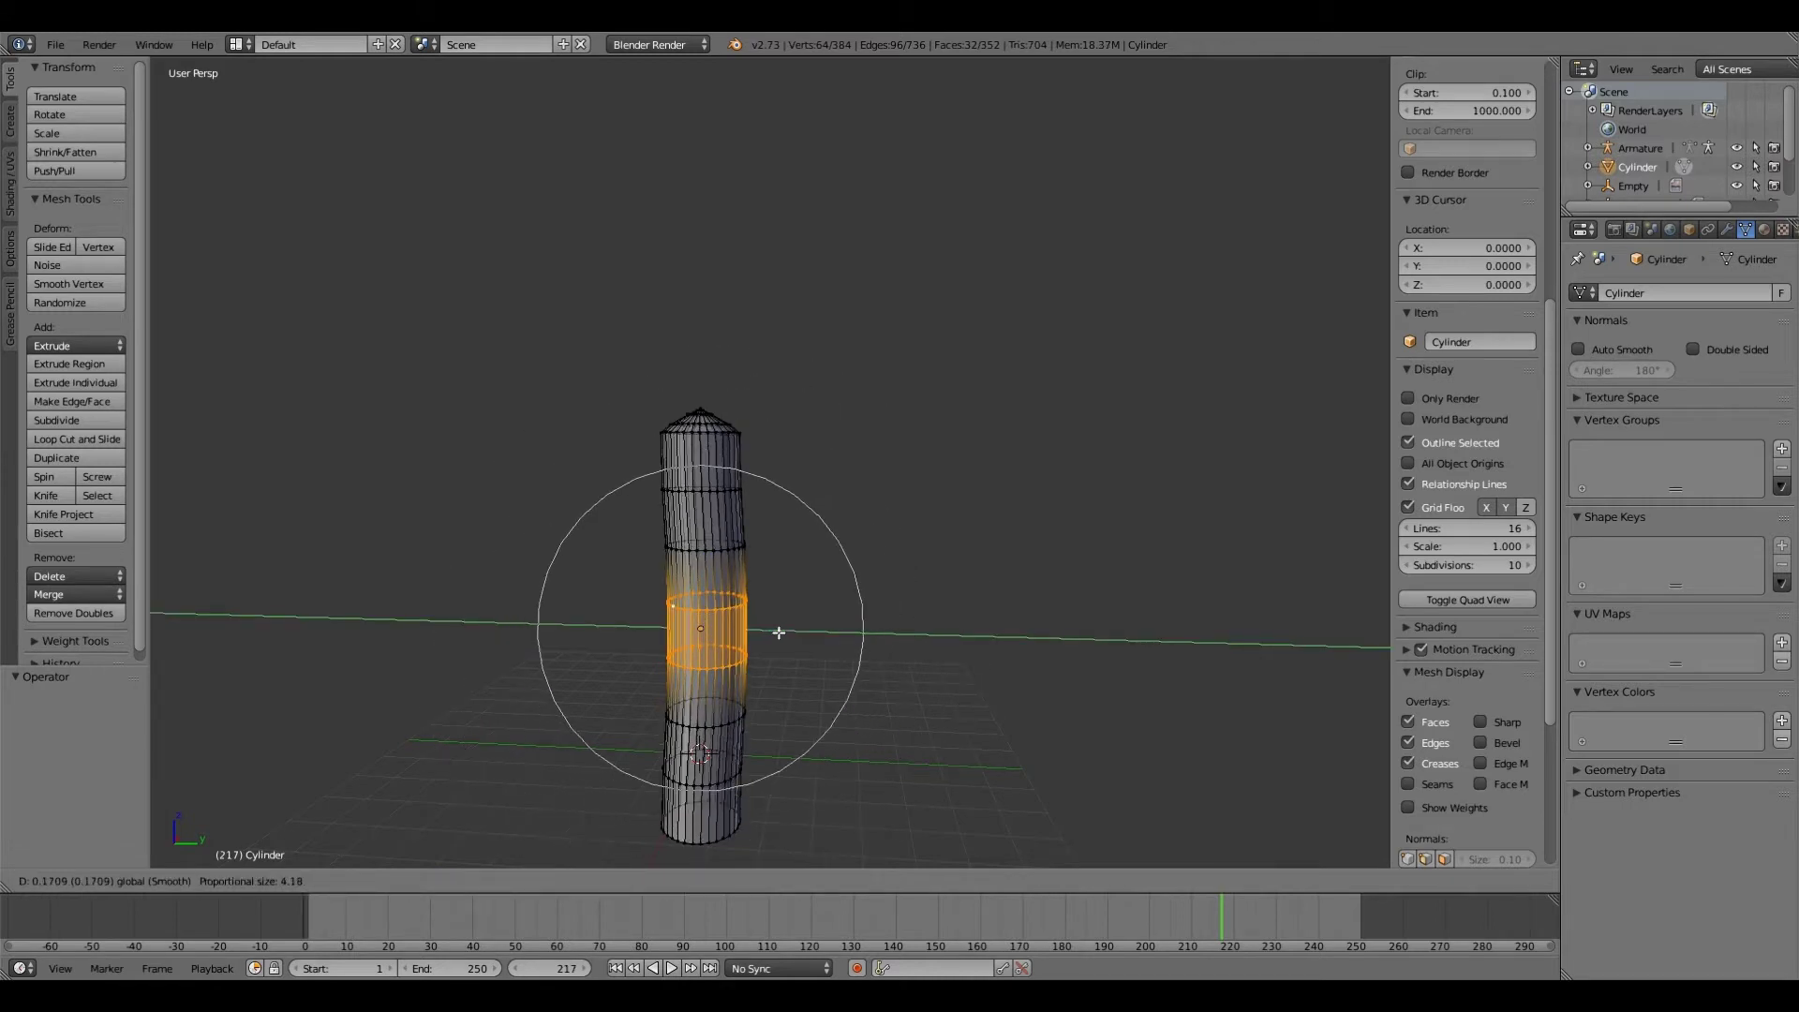
{"action": "left_click_drag", "start_coordinate": [784, 632], "coordinate": [816, 631]}
{"action": "scroll", "coordinate": [791, 631], "scroll_direction": "down", "scroll_amount": 3}
{"action": "scroll", "coordinate": [800, 632], "scroll_direction": "up", "scroll_amount": 4}
{"action": "scroll", "coordinate": [806, 632], "scroll_direction": "down", "scroll_amount": 2}
Step: Box-select the edge ring at the shoulder where the cap meets the cylinder's side
{"action": "key", "text": "KP_3"}
{"action": "middle_click_drag", "start_coordinate": [705, 721], "coordinate": [677, 385], "text": "shift"}
{"action": "scroll", "coordinate": [713, 512], "scroll_direction": "up", "scroll_amount": 1}
{"action": "right_click", "coordinate": [676, 385]}
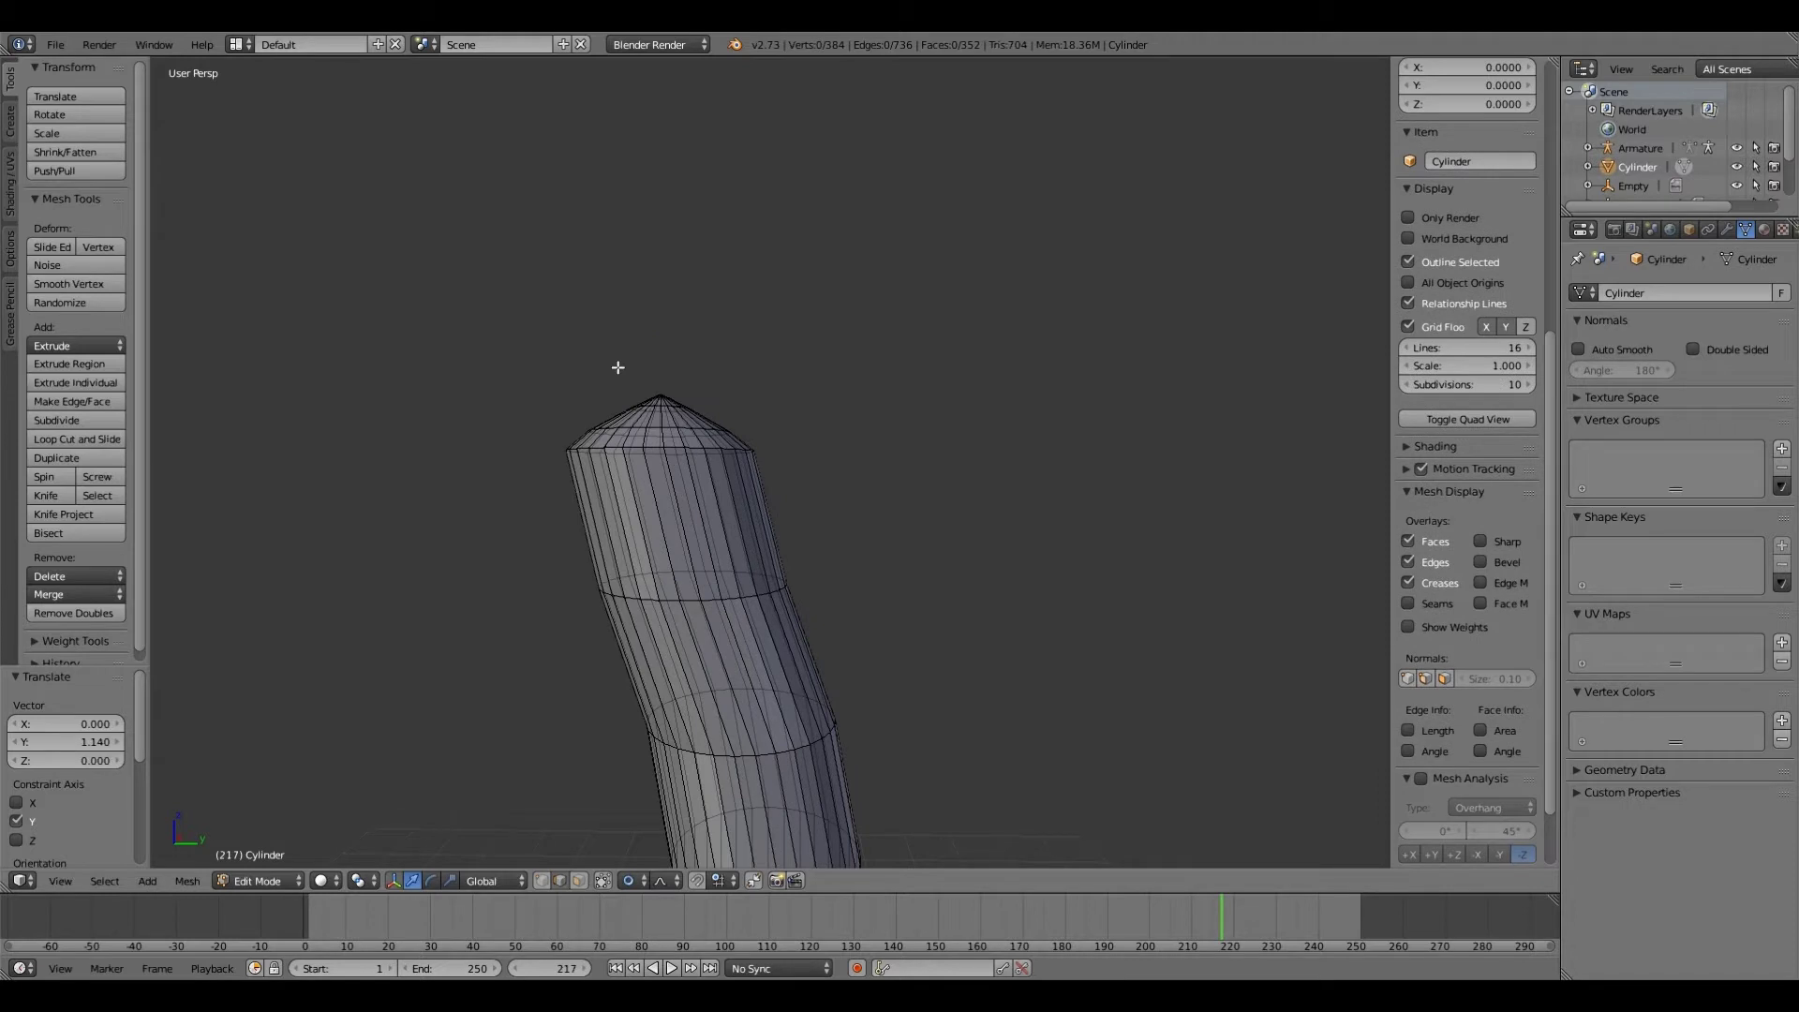
{"action": "middle_click_drag", "start_coordinate": [618, 367], "coordinate": [531, 454]}
{"action": "right_click", "coordinate": [609, 448]}
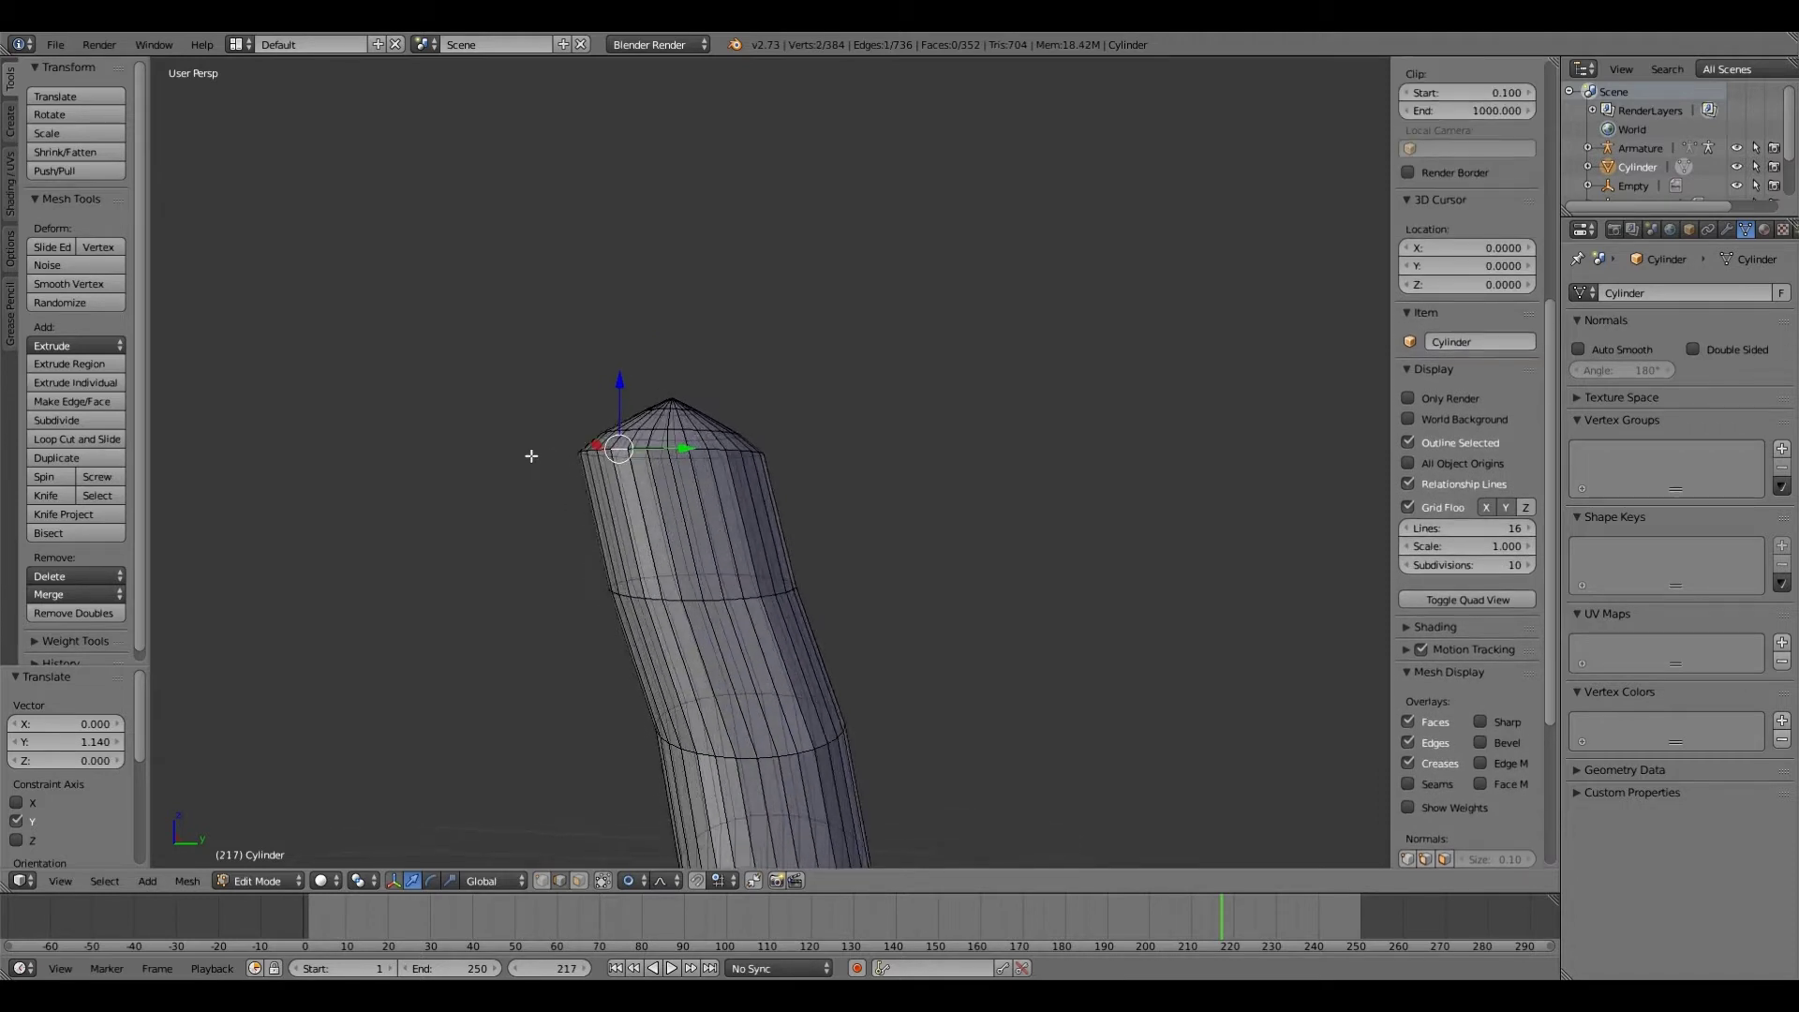
{"action": "key", "text": "b"}
{"action": "left_click_drag", "start_coordinate": [520, 436], "coordinate": [793, 506]}
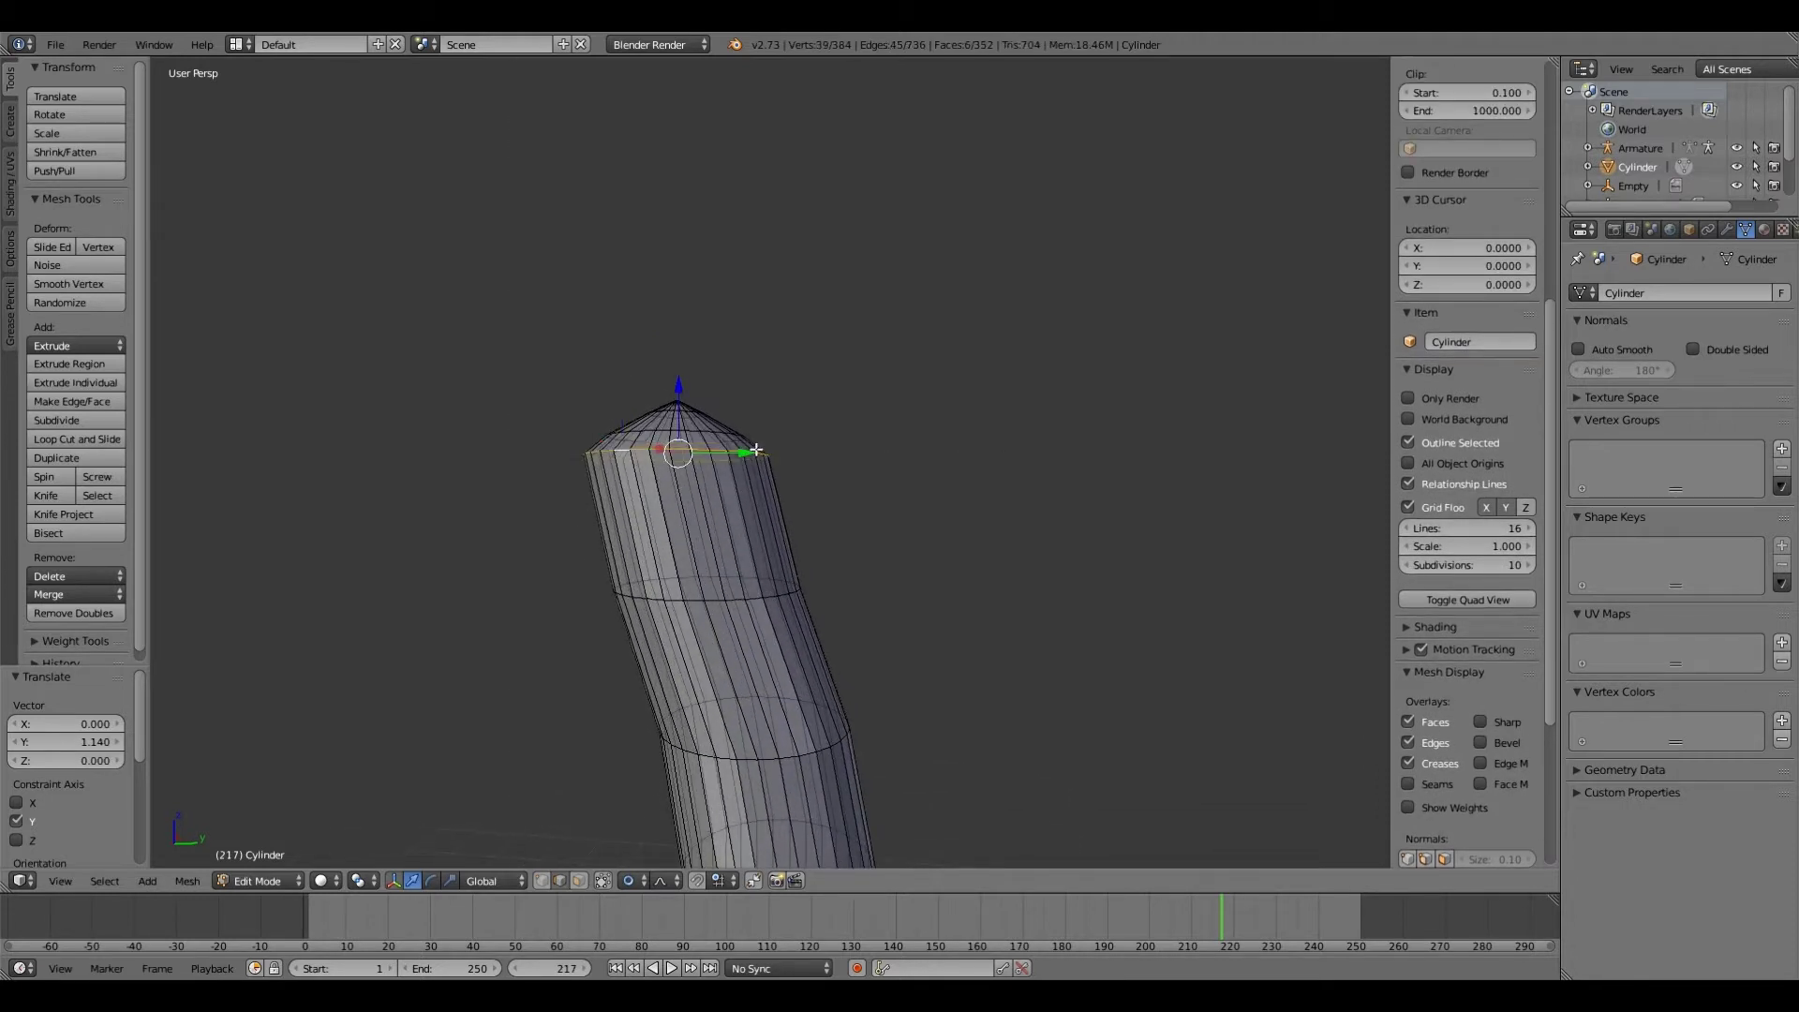
Step: Reduce the proportional size to about 2.36 while adjusting the shoulder ring along the Y axis
{"action": "key", "text": "g"}
{"action": "key", "text": "y"}
{"action": "scroll", "coordinate": [763, 450], "scroll_direction": "up", "scroll_amount": 2}
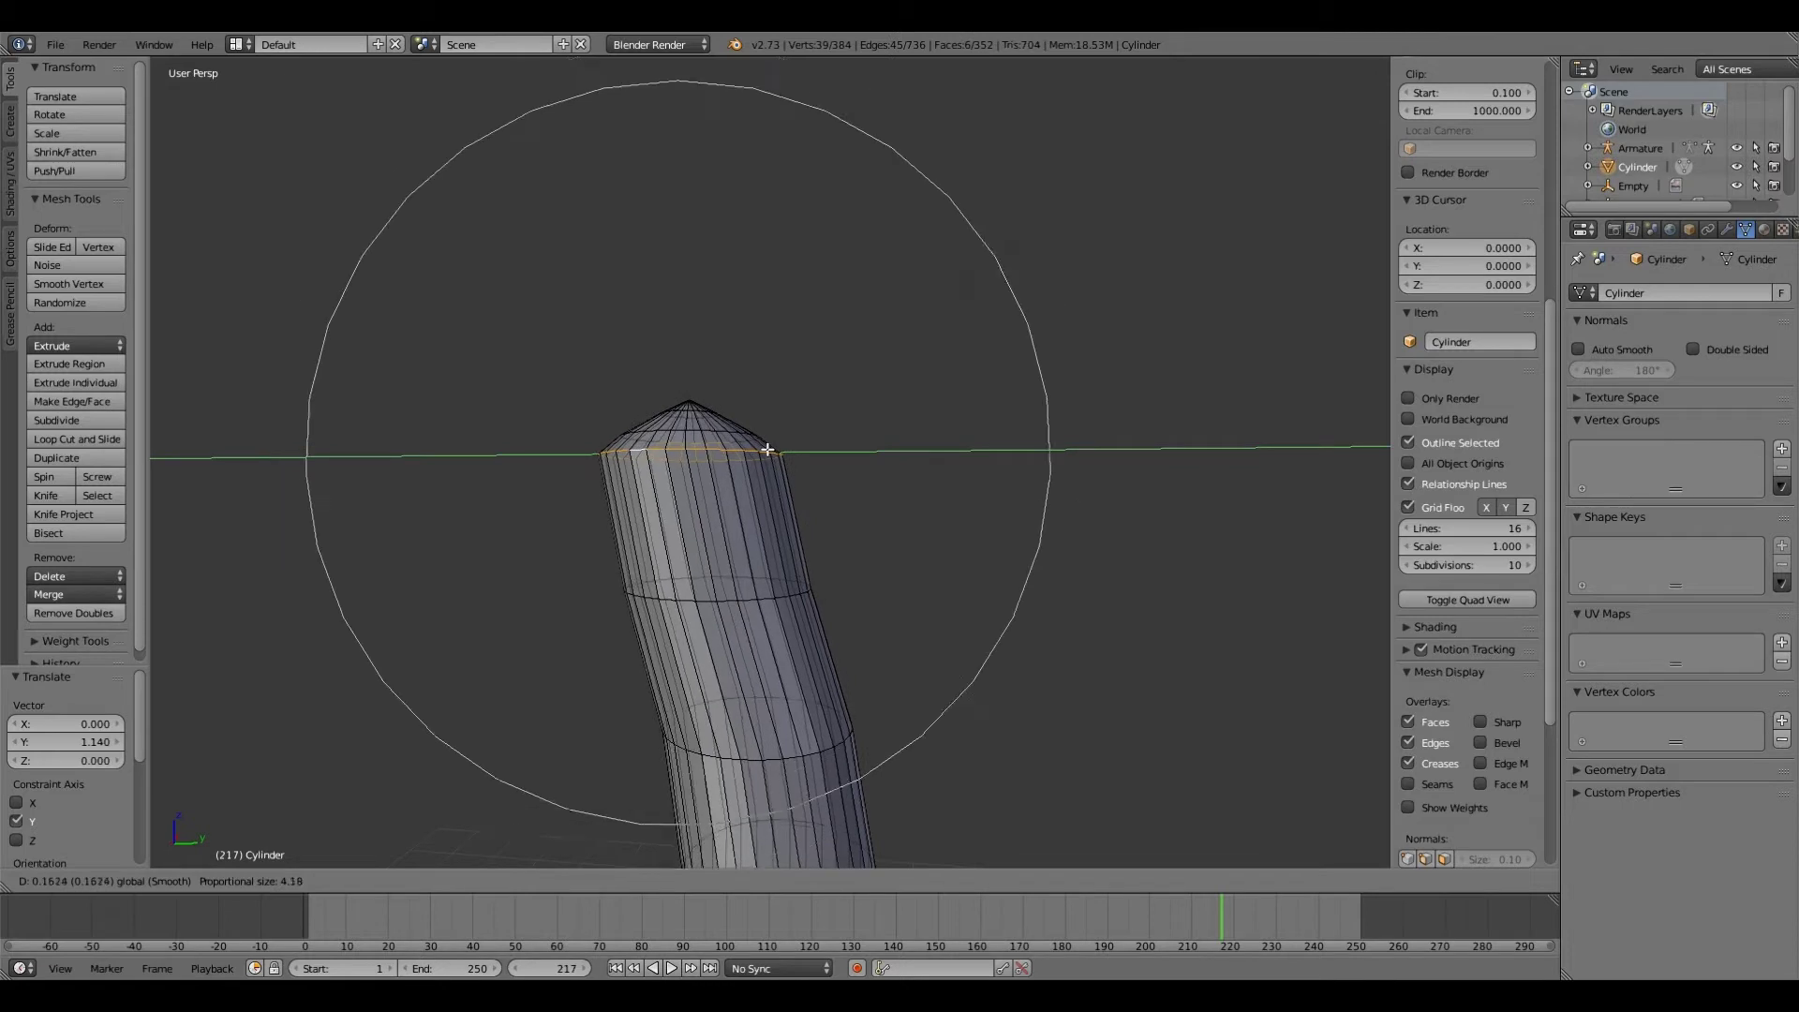
{"action": "scroll", "coordinate": [767, 450], "scroll_direction": "up", "scroll_amount": 4}
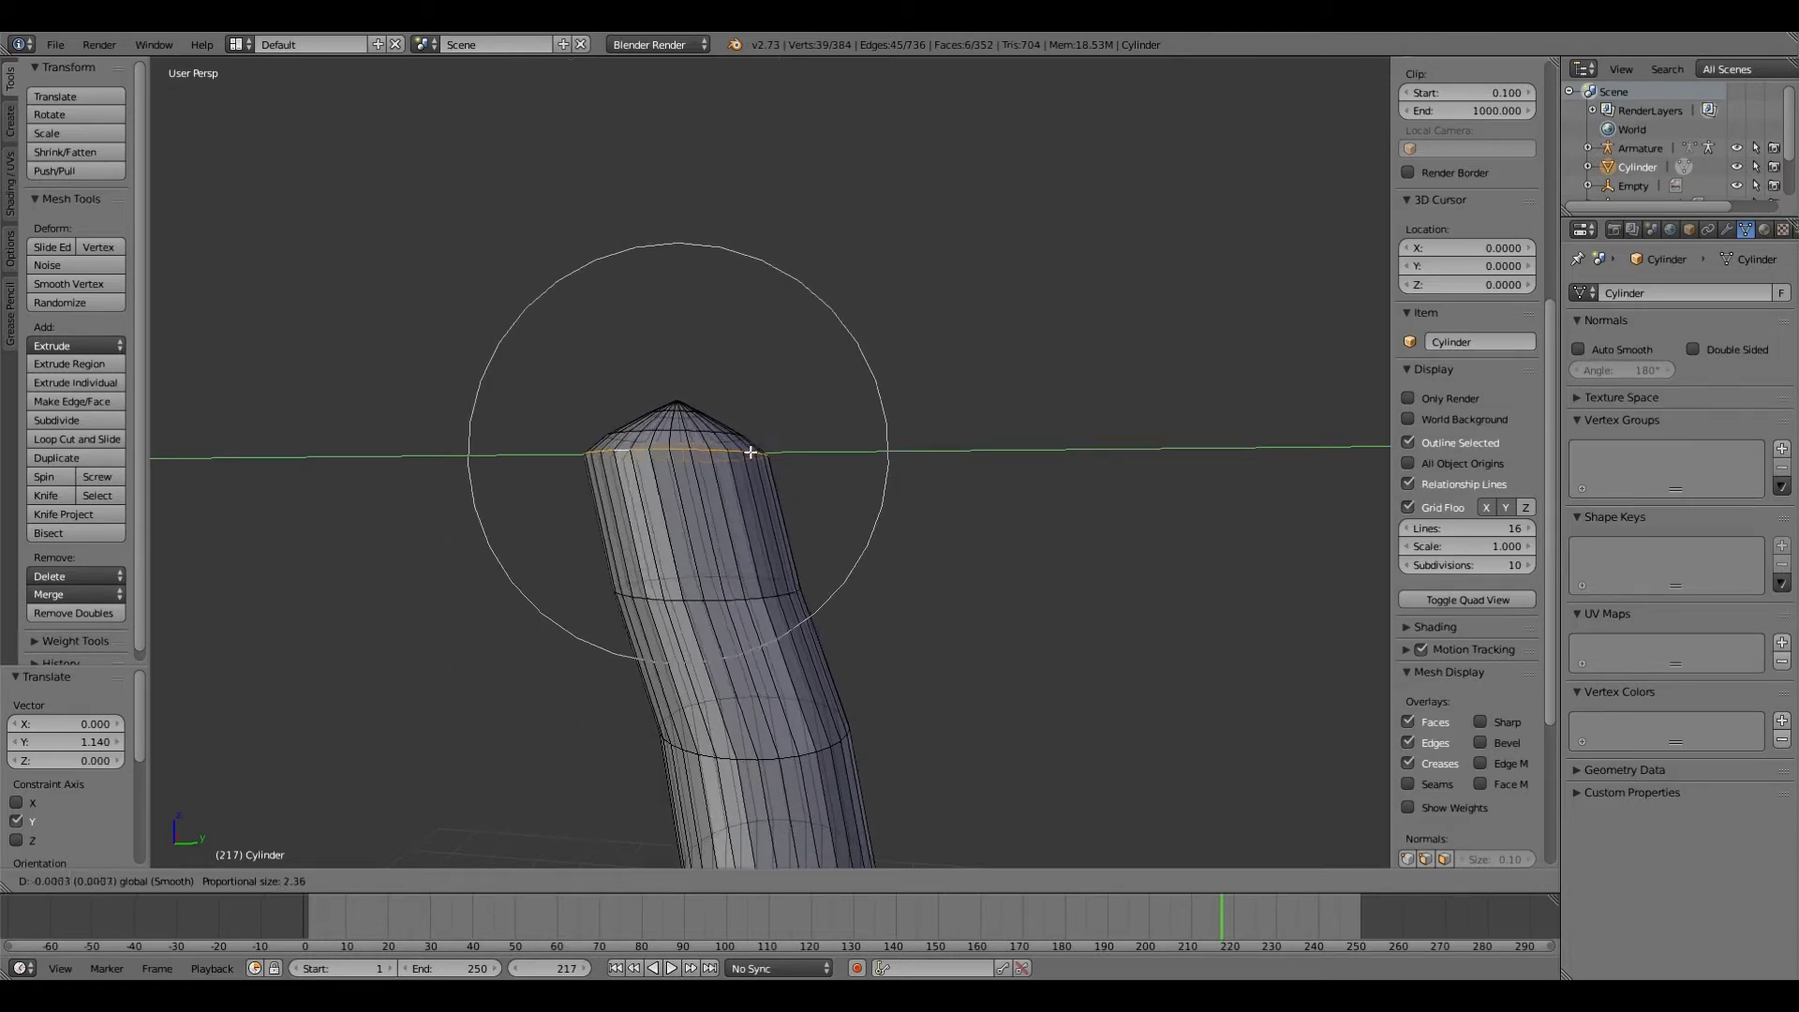
{"action": "left_click", "coordinate": [731, 468]}
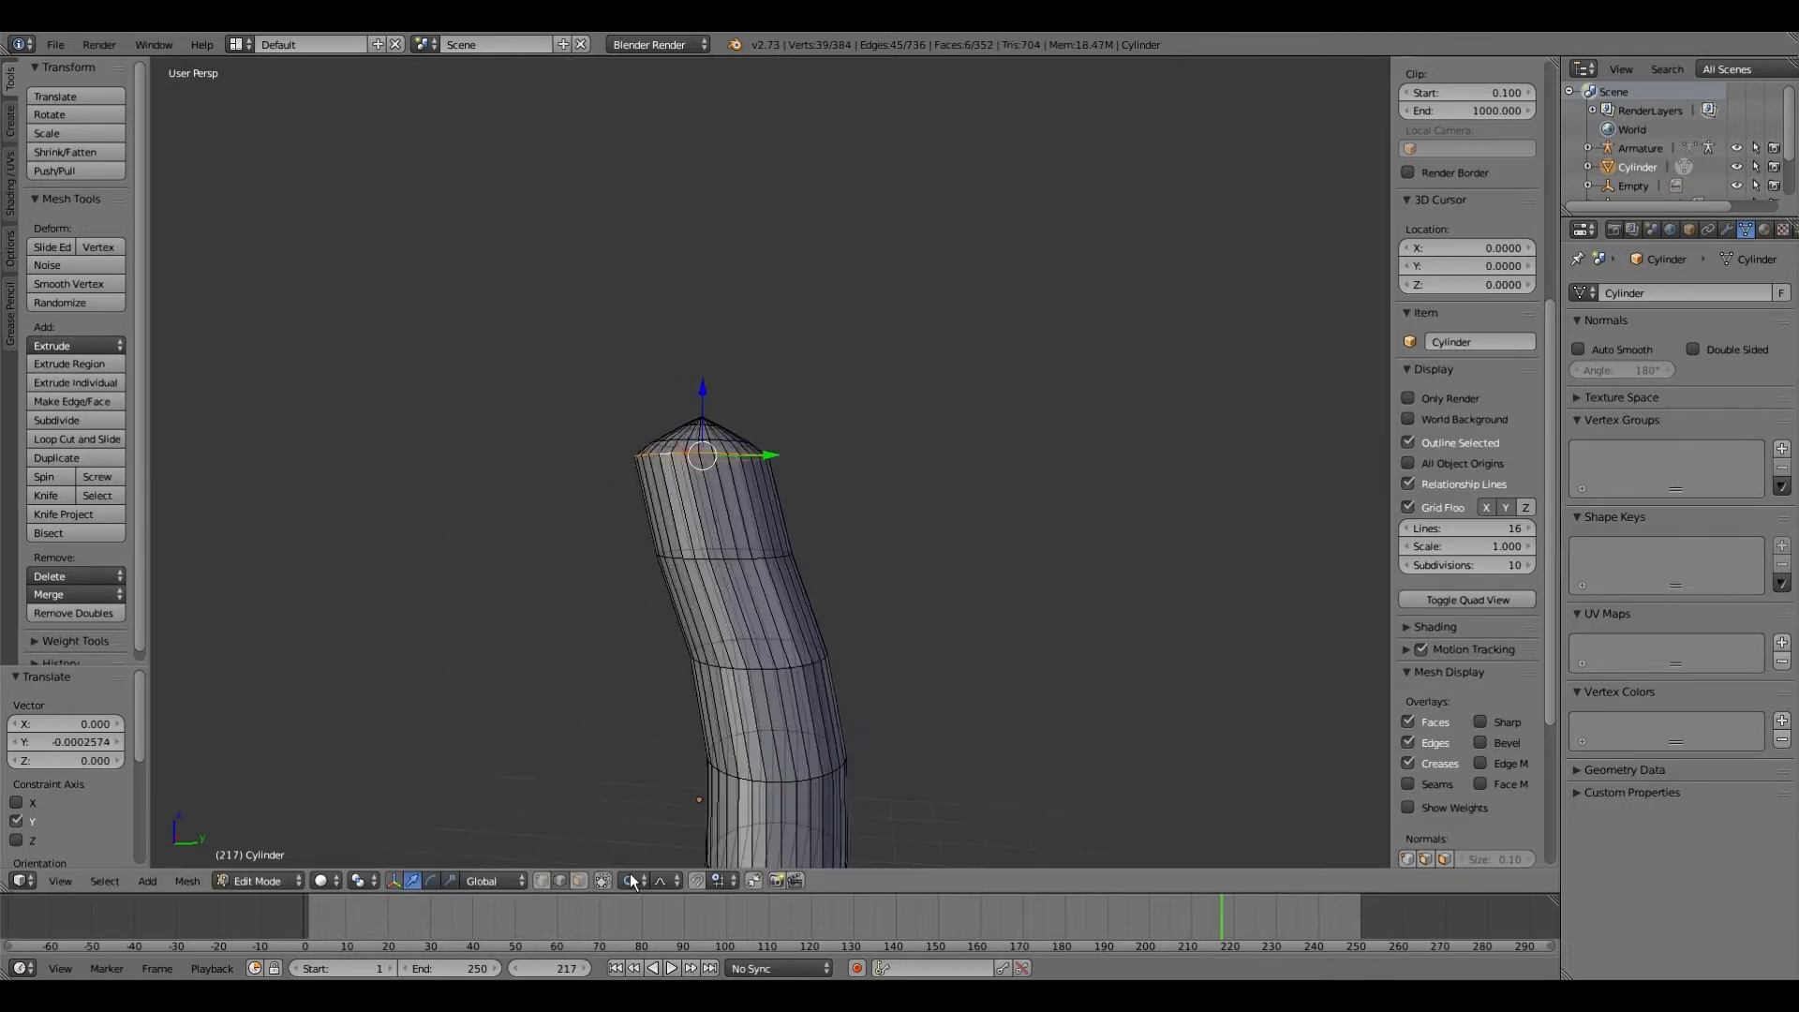
Step: Select the full edge loop just below the shoulder and move it about 0.227 along Y
{"action": "middle_click_drag", "start_coordinate": [618, 656], "coordinate": [702, 483]}
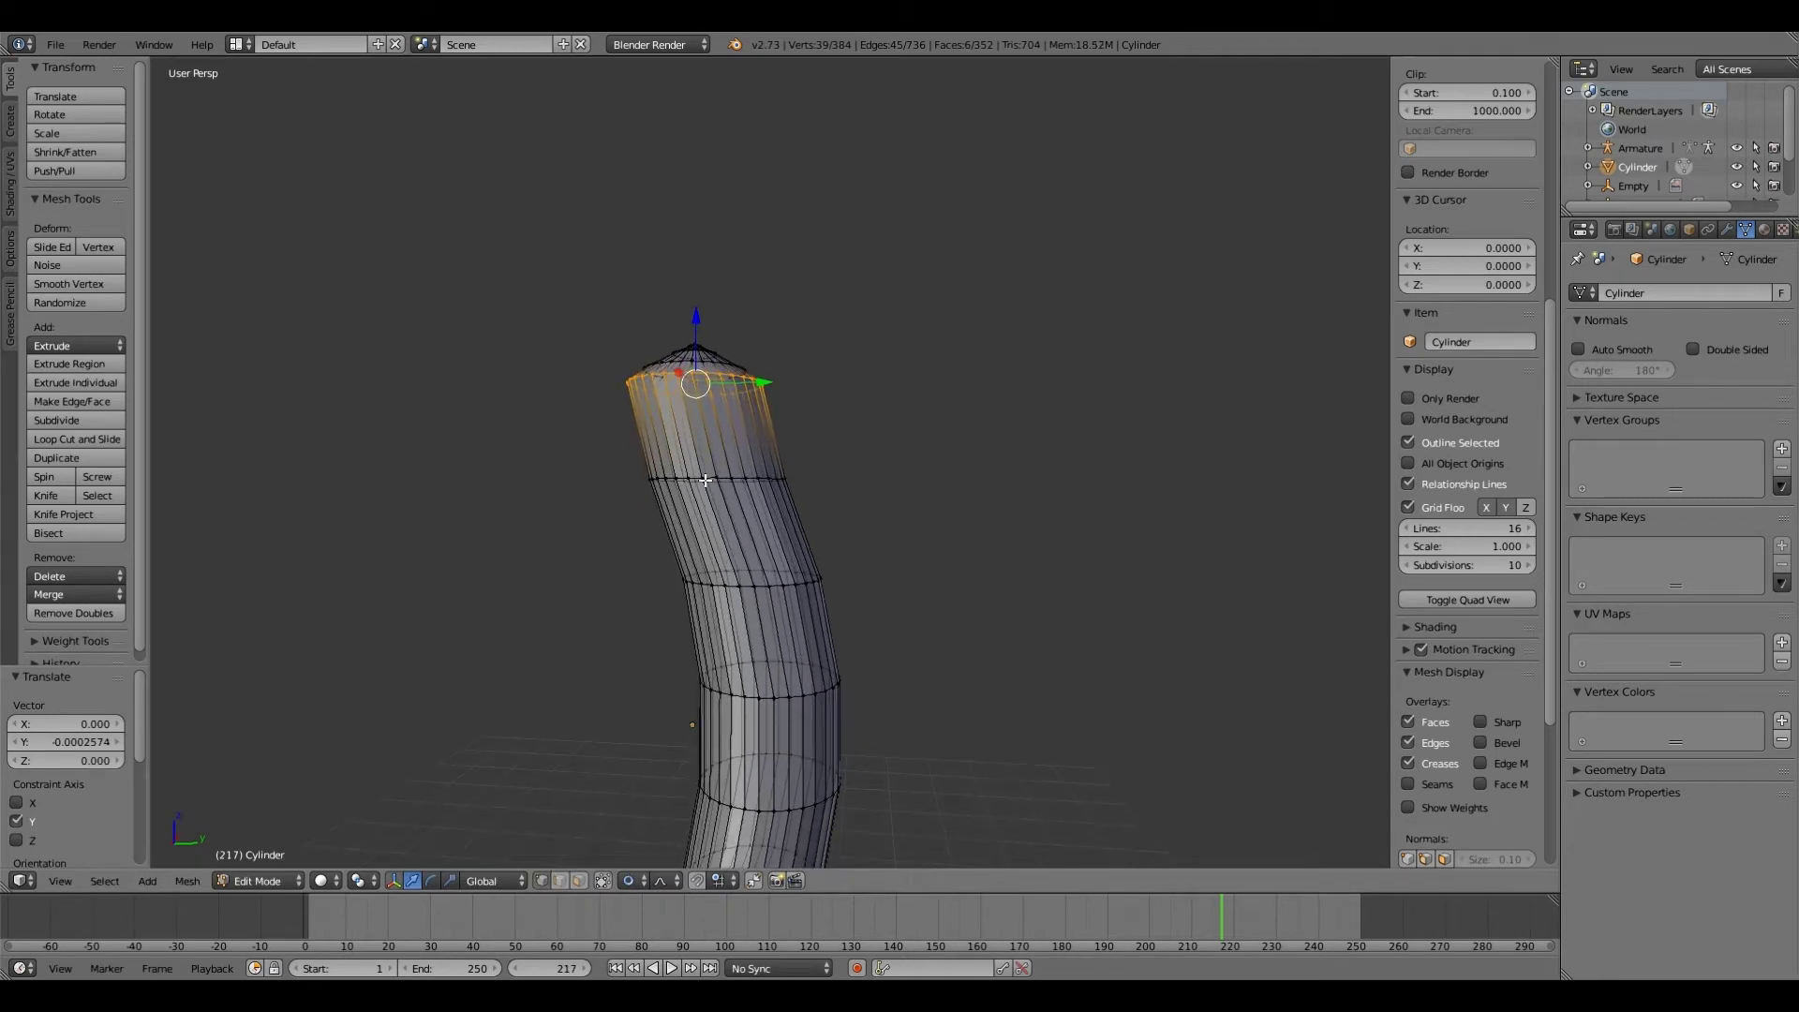
{"action": "right_click", "coordinate": [703, 478]}
{"action": "right_click", "coordinate": [791, 480], "text": "alt"}
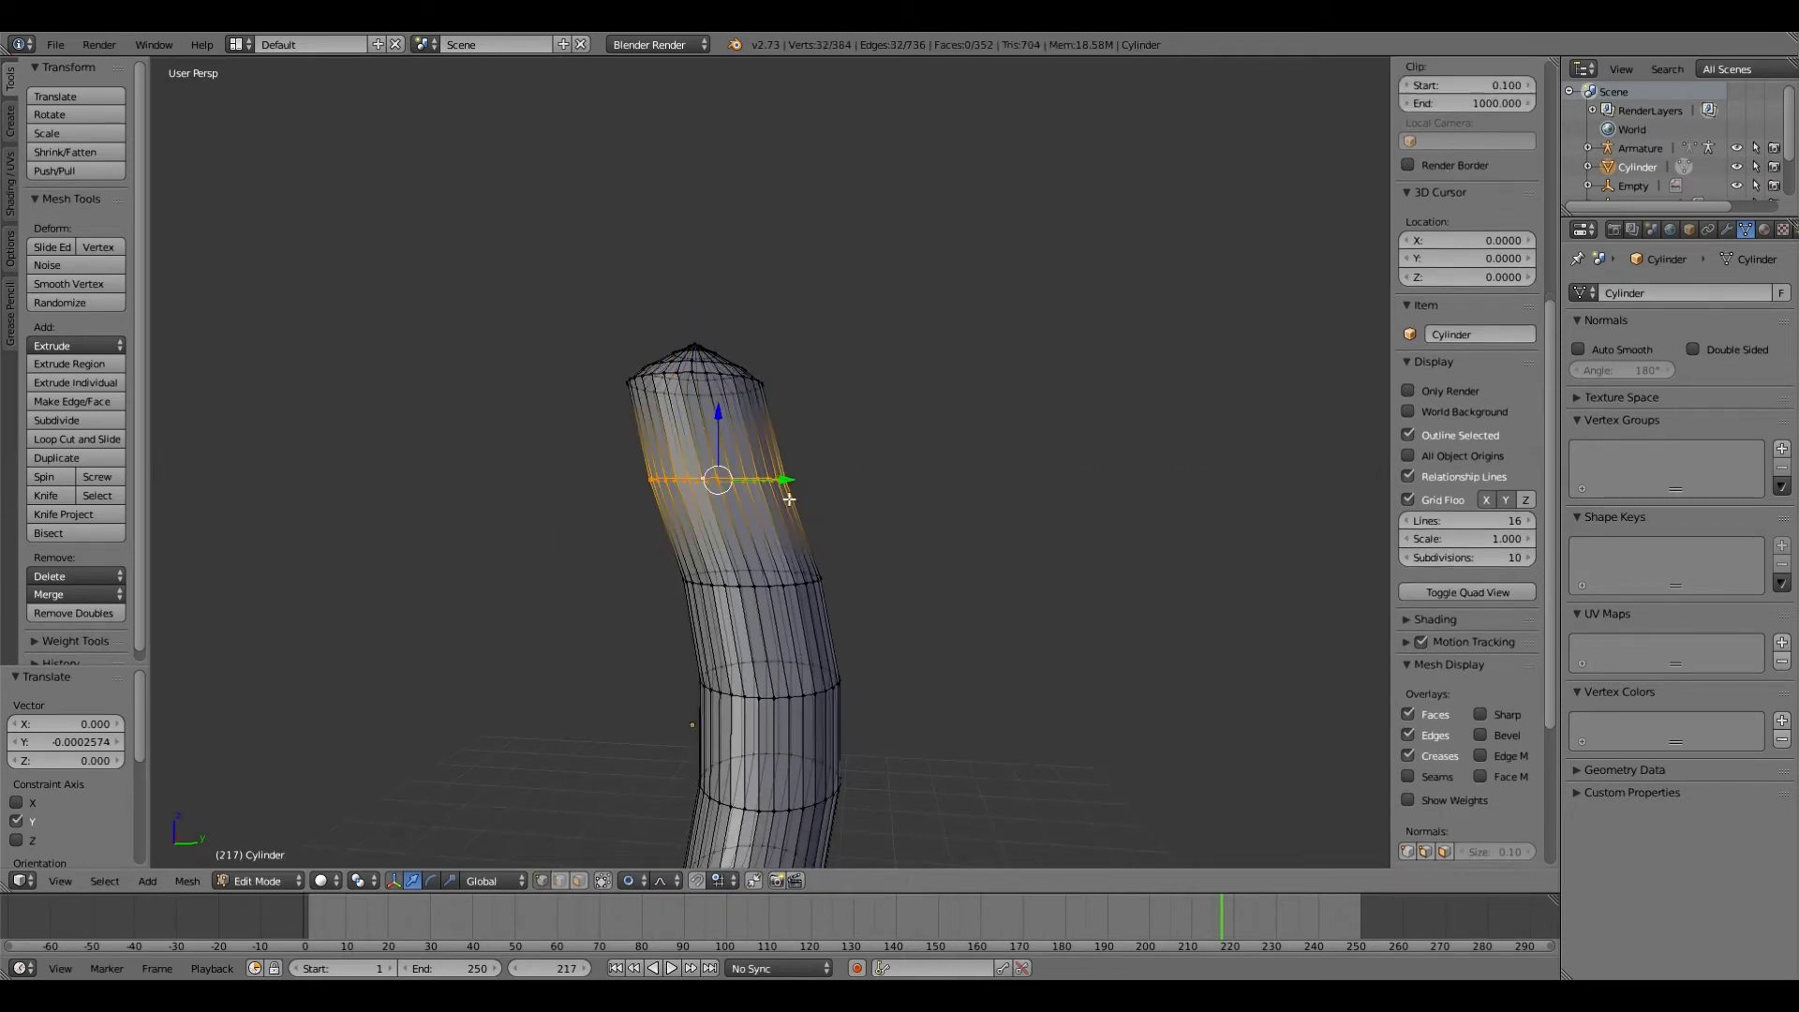
{"action": "key", "text": "g"}
{"action": "key", "text": "y"}
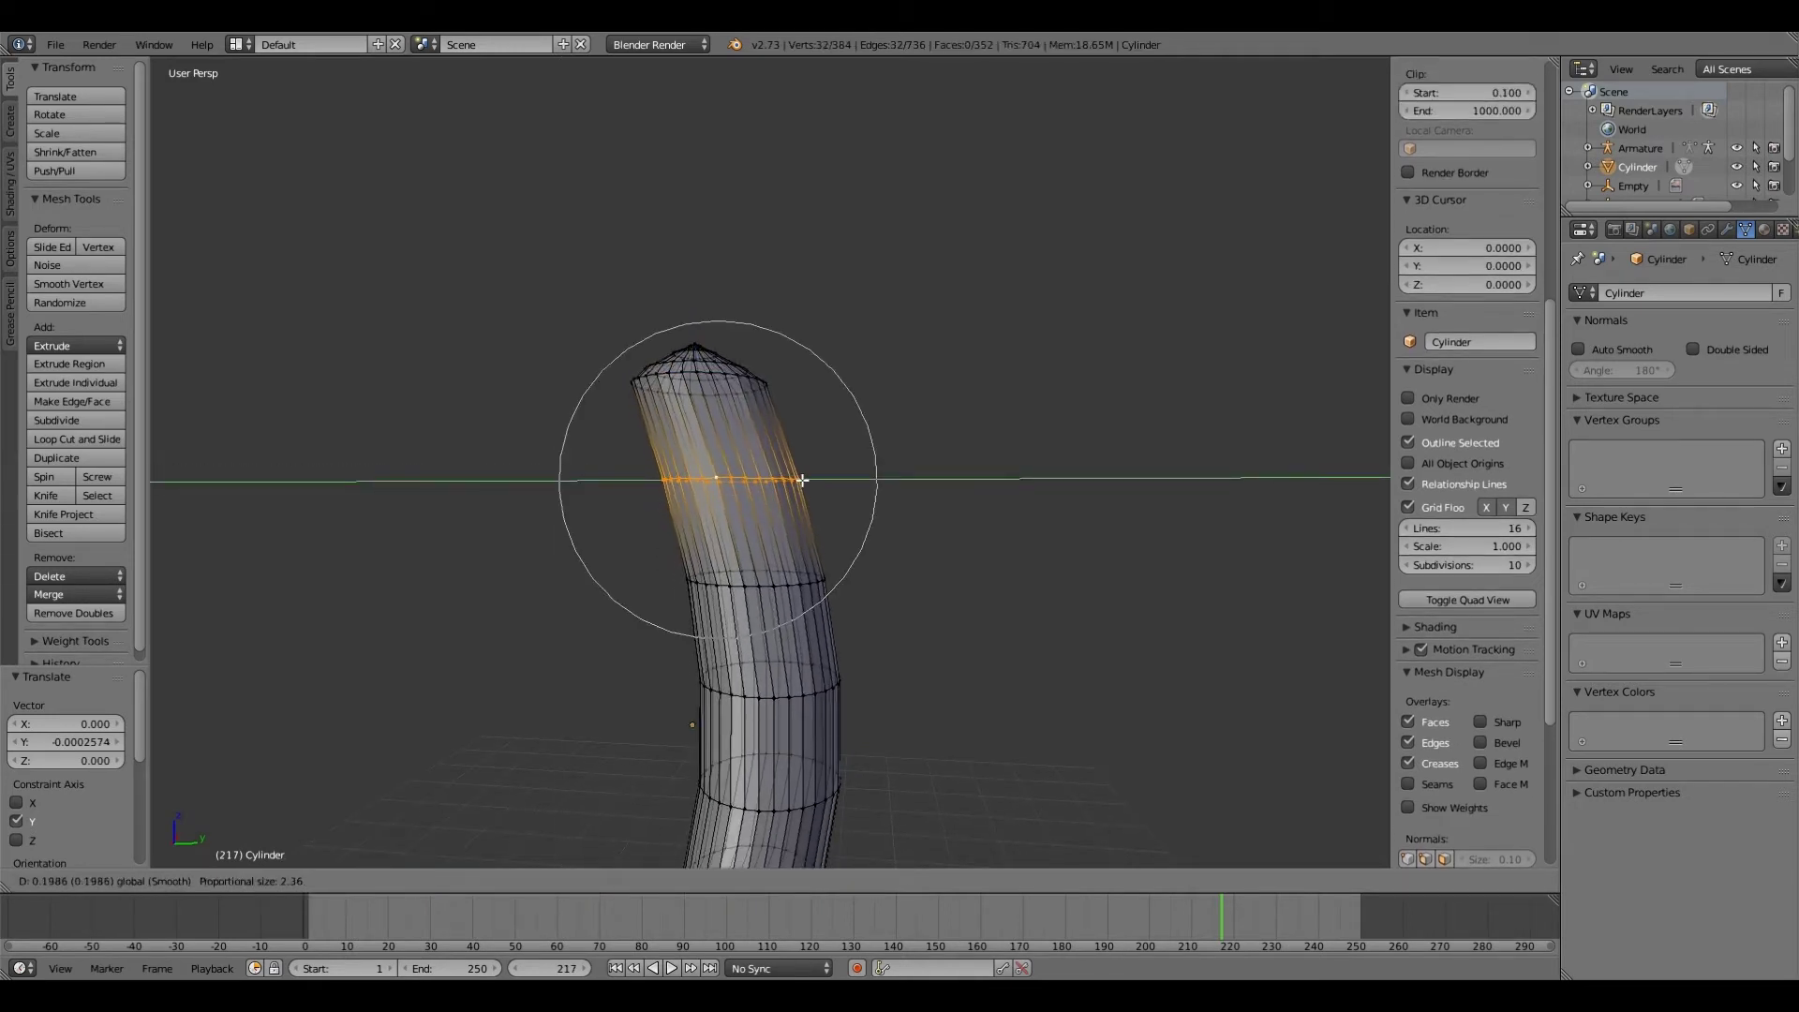
{"action": "left_click", "coordinate": [646, 364]}
Step: Select the whole pointed cap down to the shoulder ring by growing the selection from one of its vertices
{"action": "right_click", "coordinate": [646, 364], "text": "alt"}
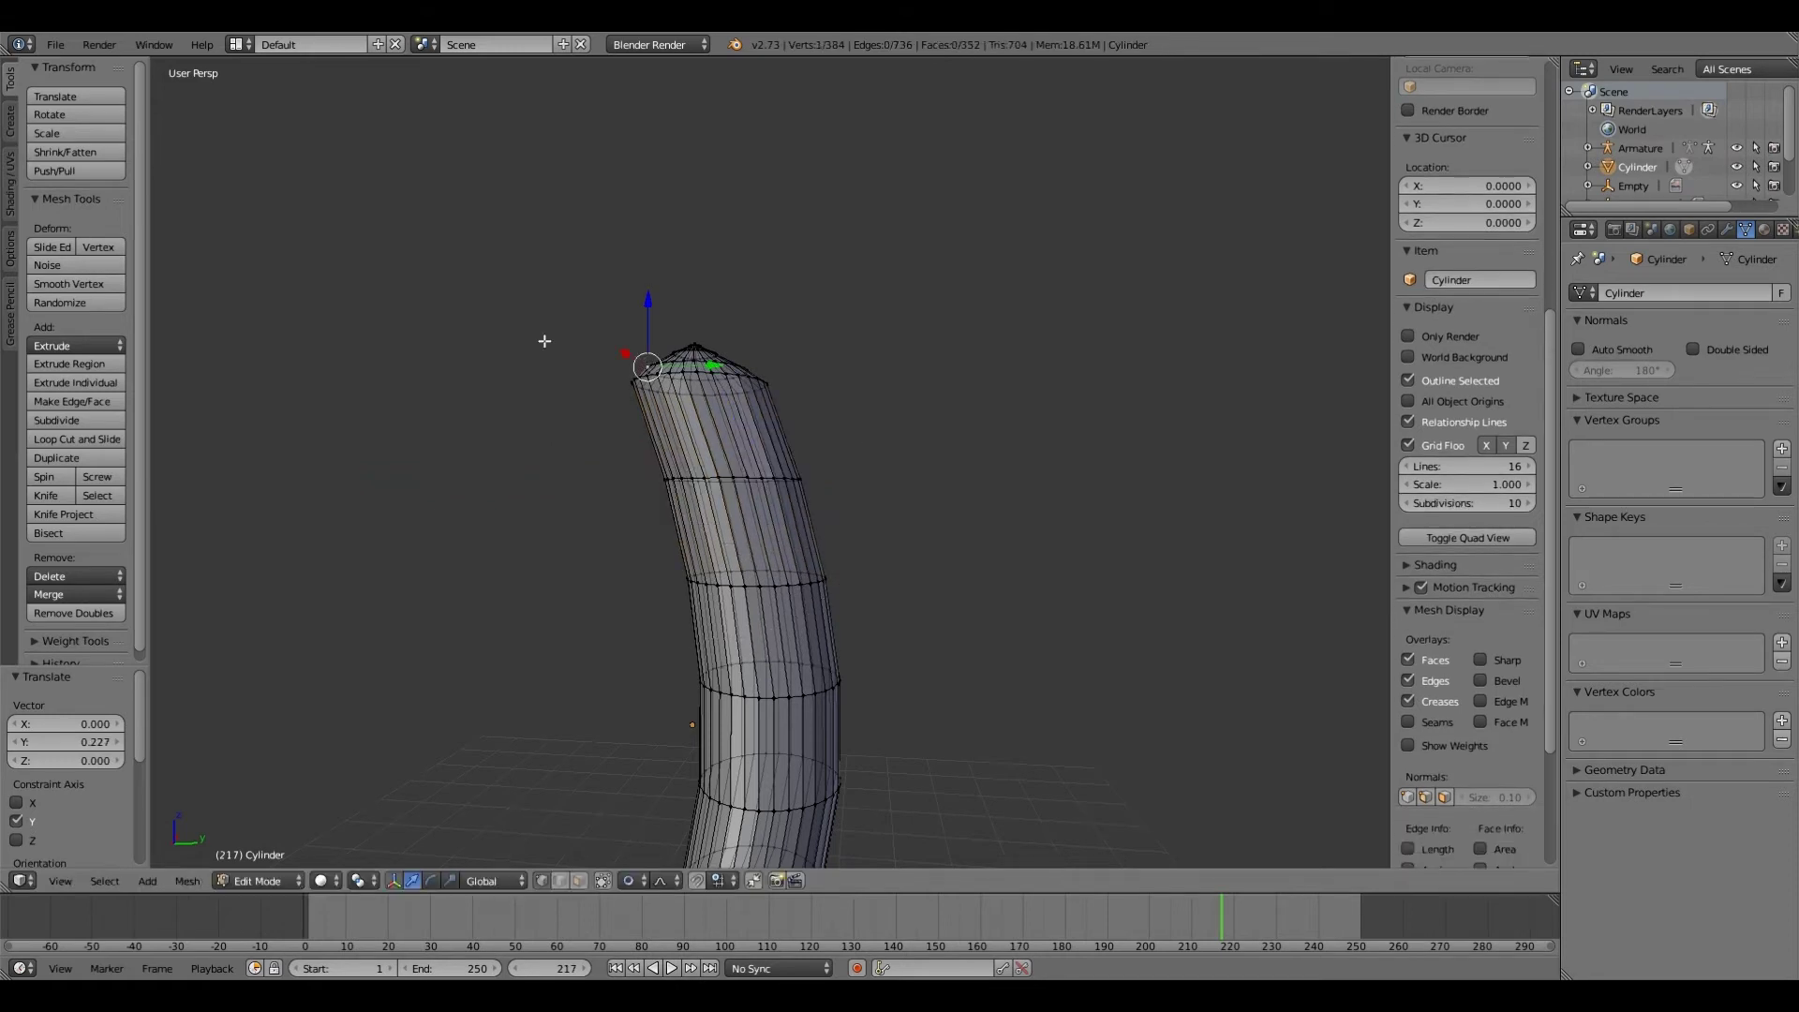
{"action": "key", "text": "ctrl+KP_Add"}
{"action": "key", "text": "ctrl+KP_Add"}
{"action": "key", "text": "ctrl+KP_Add"}
{"action": "key", "text": "ctrl+KP_Add"}
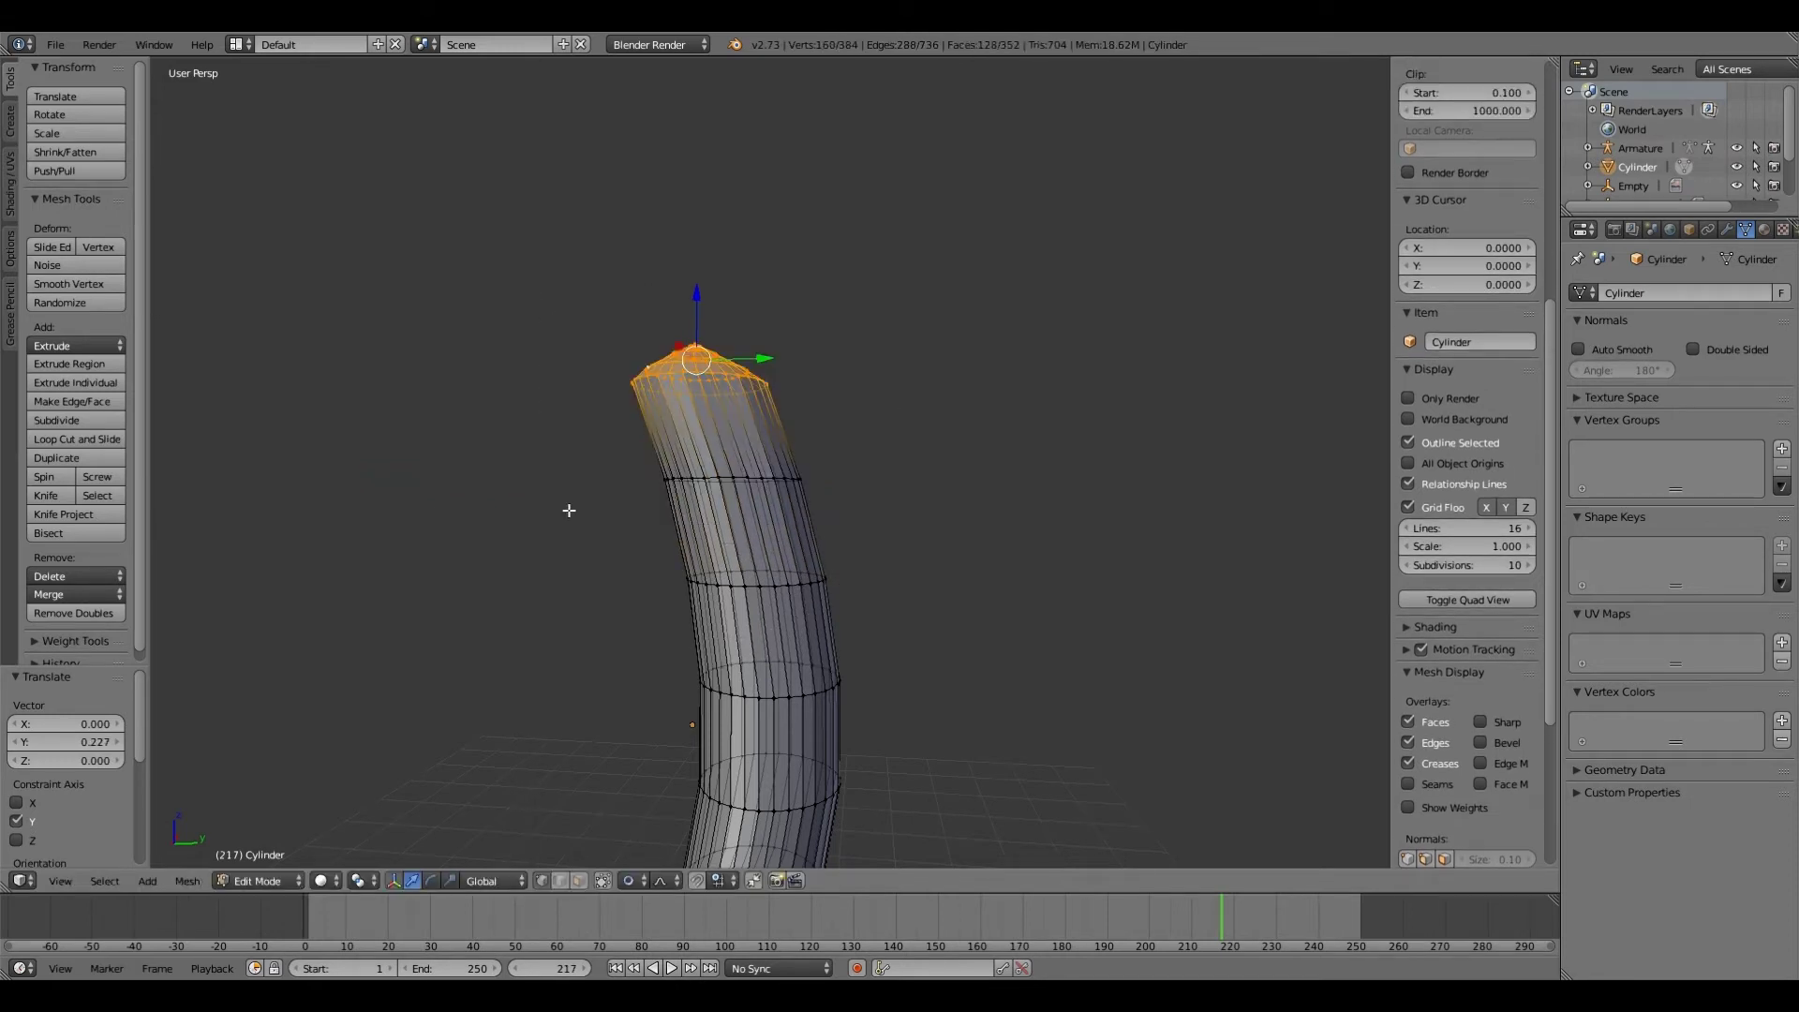
Step: Try to rotate the selected cap about the global Z axis with proportional editing, and undo the rotation
{"action": "key", "text": "r"}
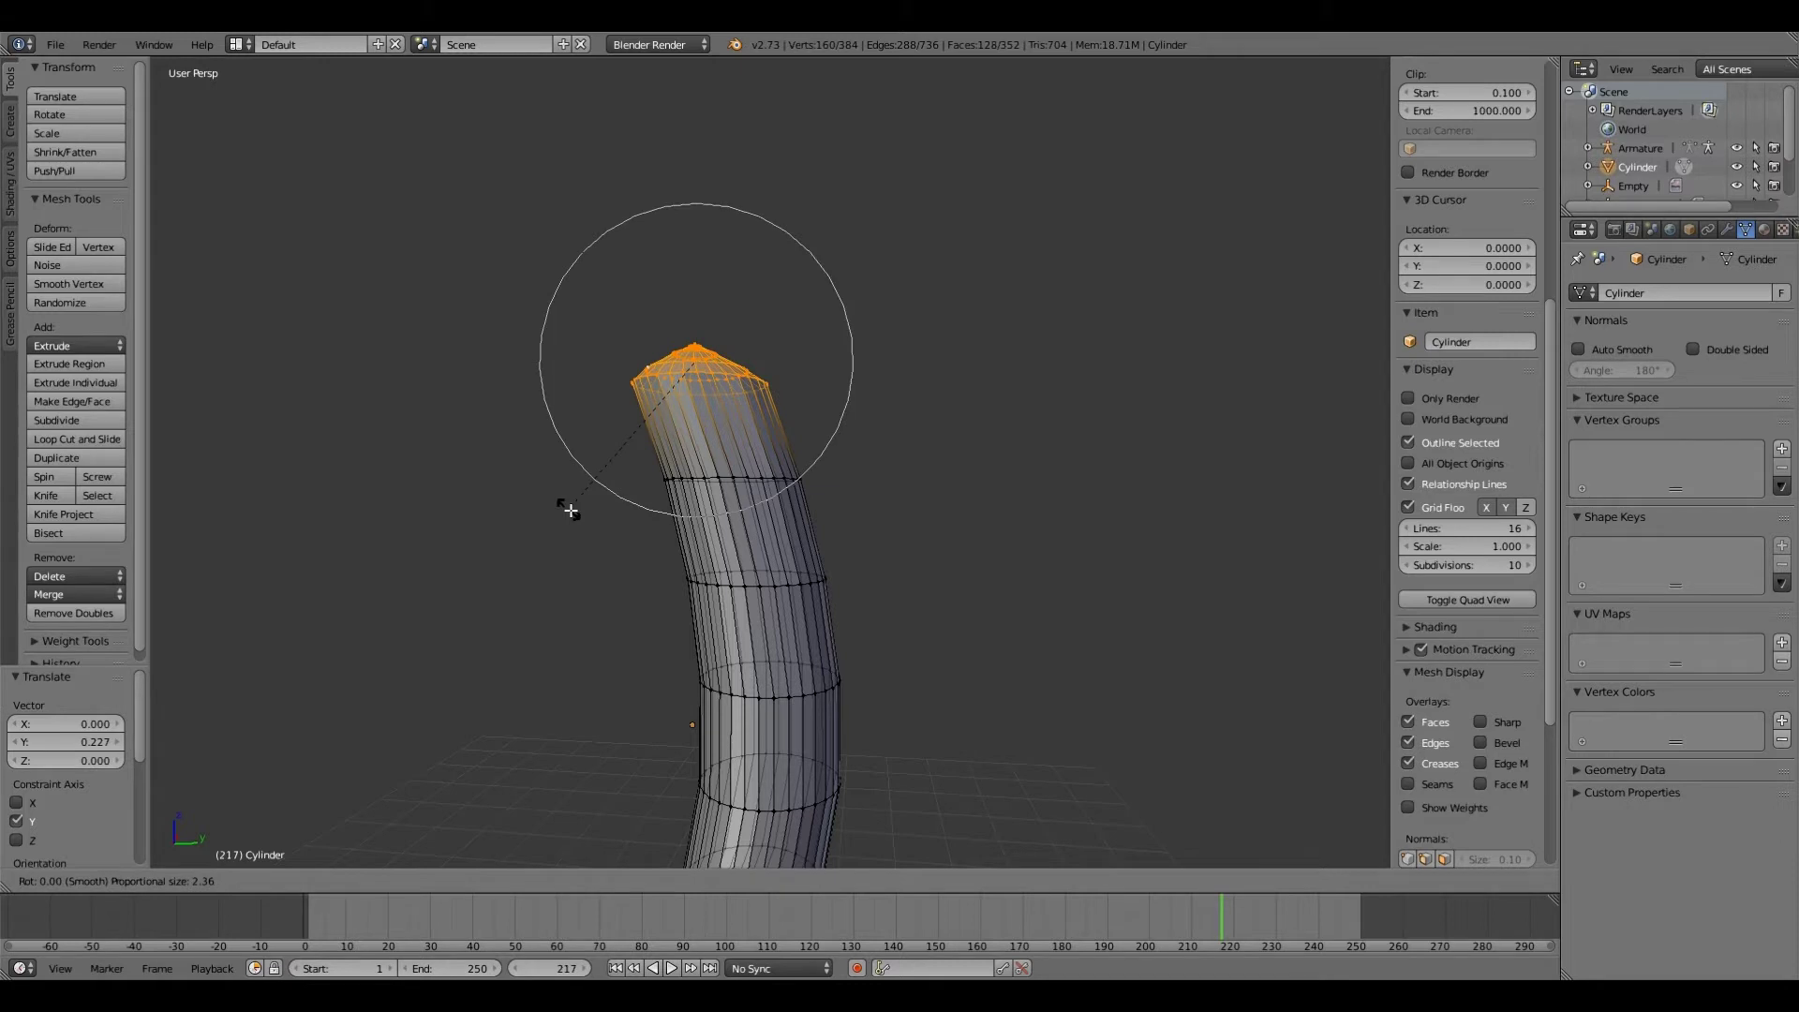
{"action": "key", "text": "z"}
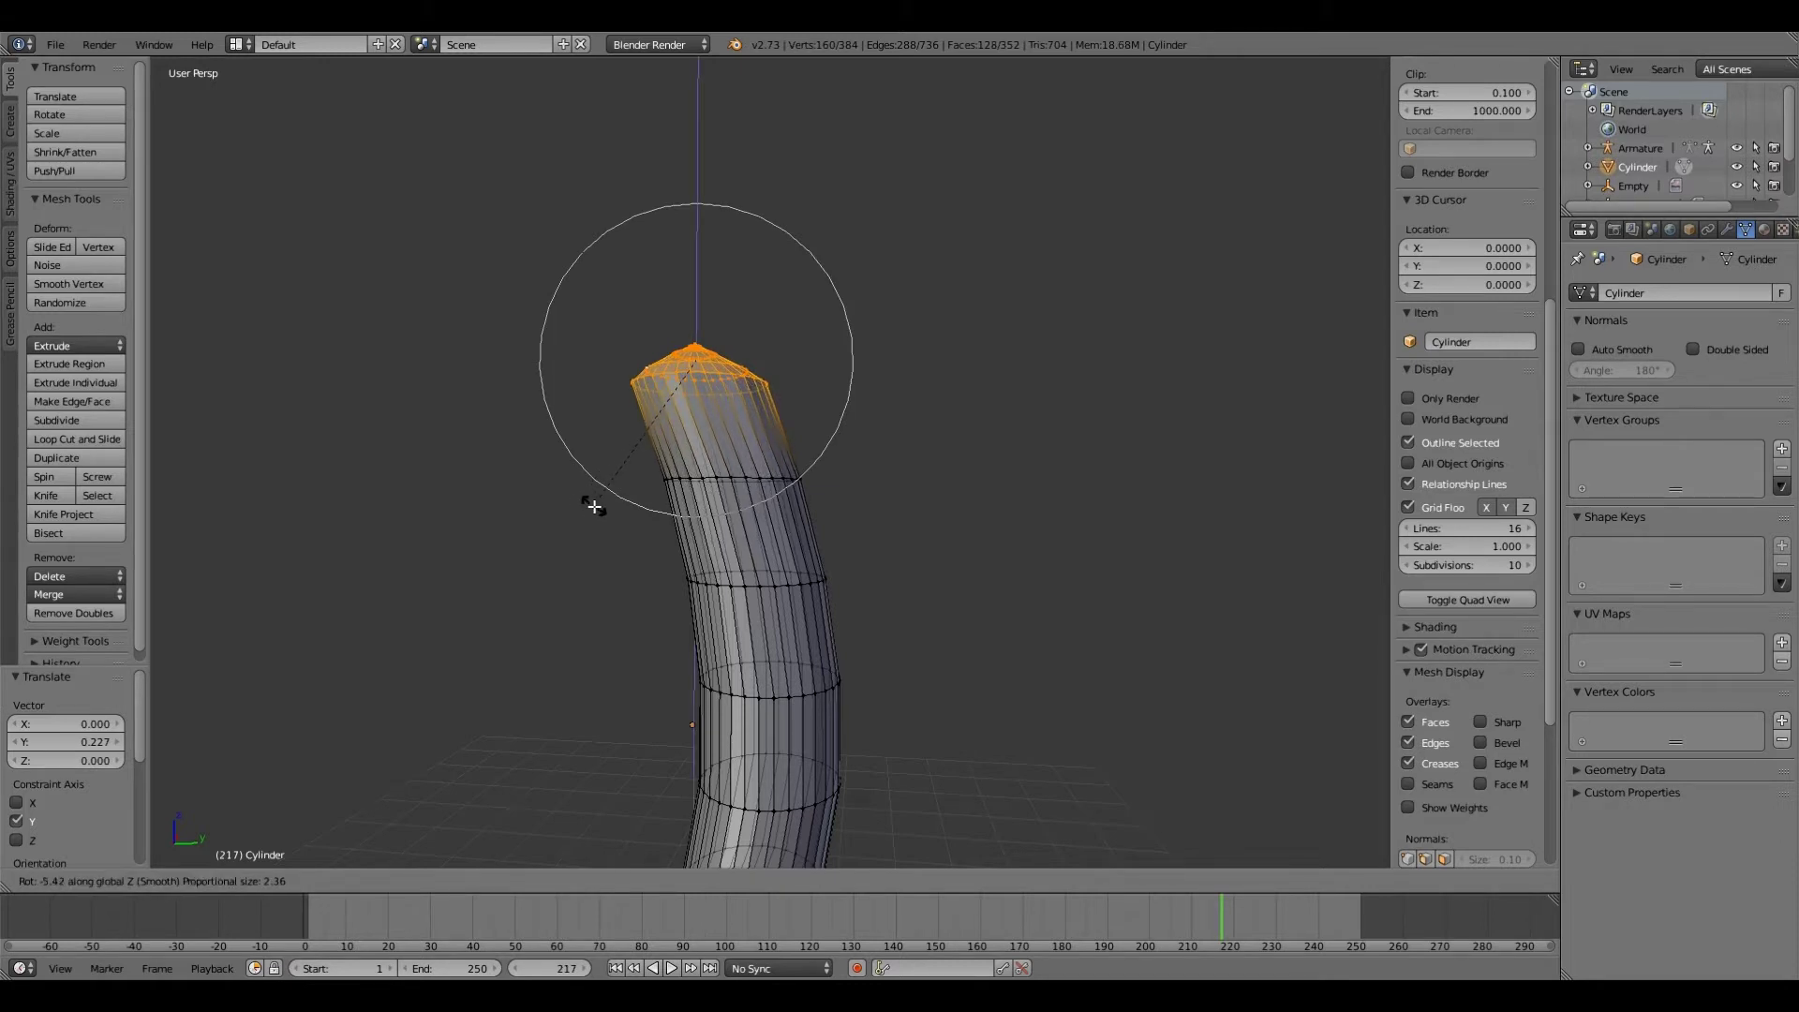
{"action": "left_click", "coordinate": [594, 507]}
{"action": "key", "text": "ctrl+z"}
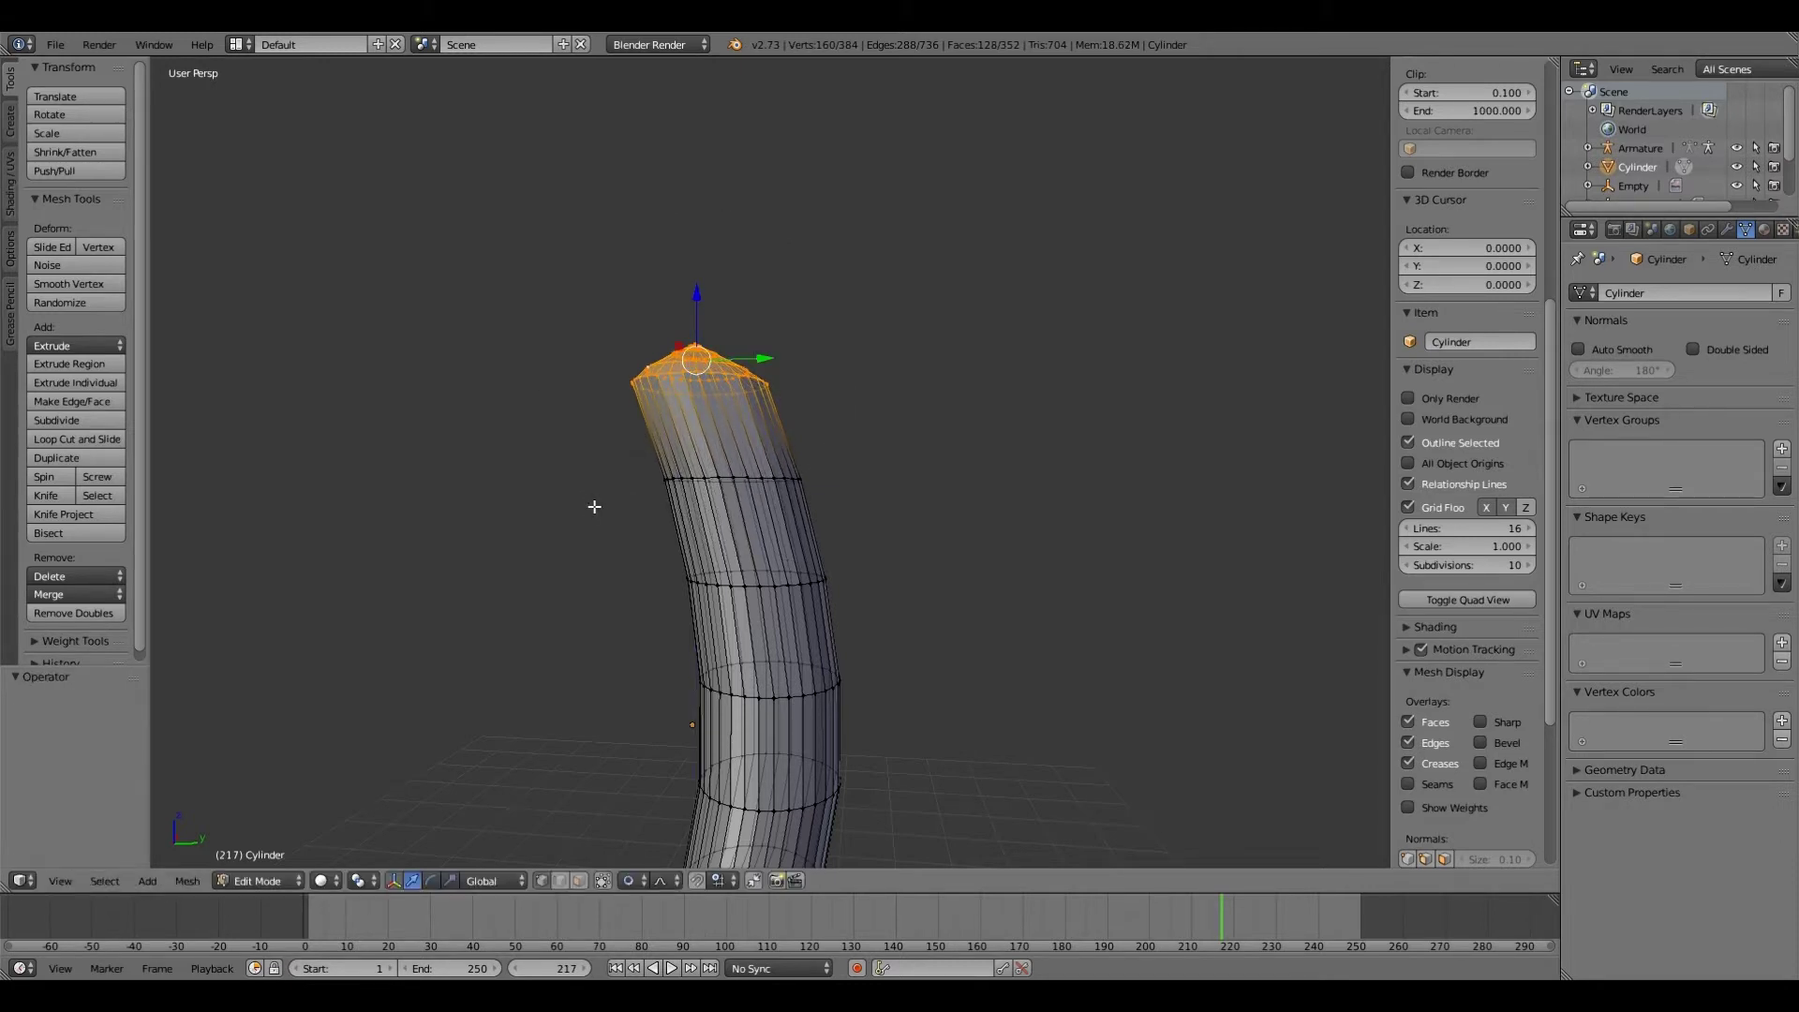
Step: Rotate the selected cap about 10.55° around the X axis with proportional editing
{"action": "key", "text": "r"}
{"action": "key", "text": "x"}
{"action": "left_click", "coordinate": [632, 504]}
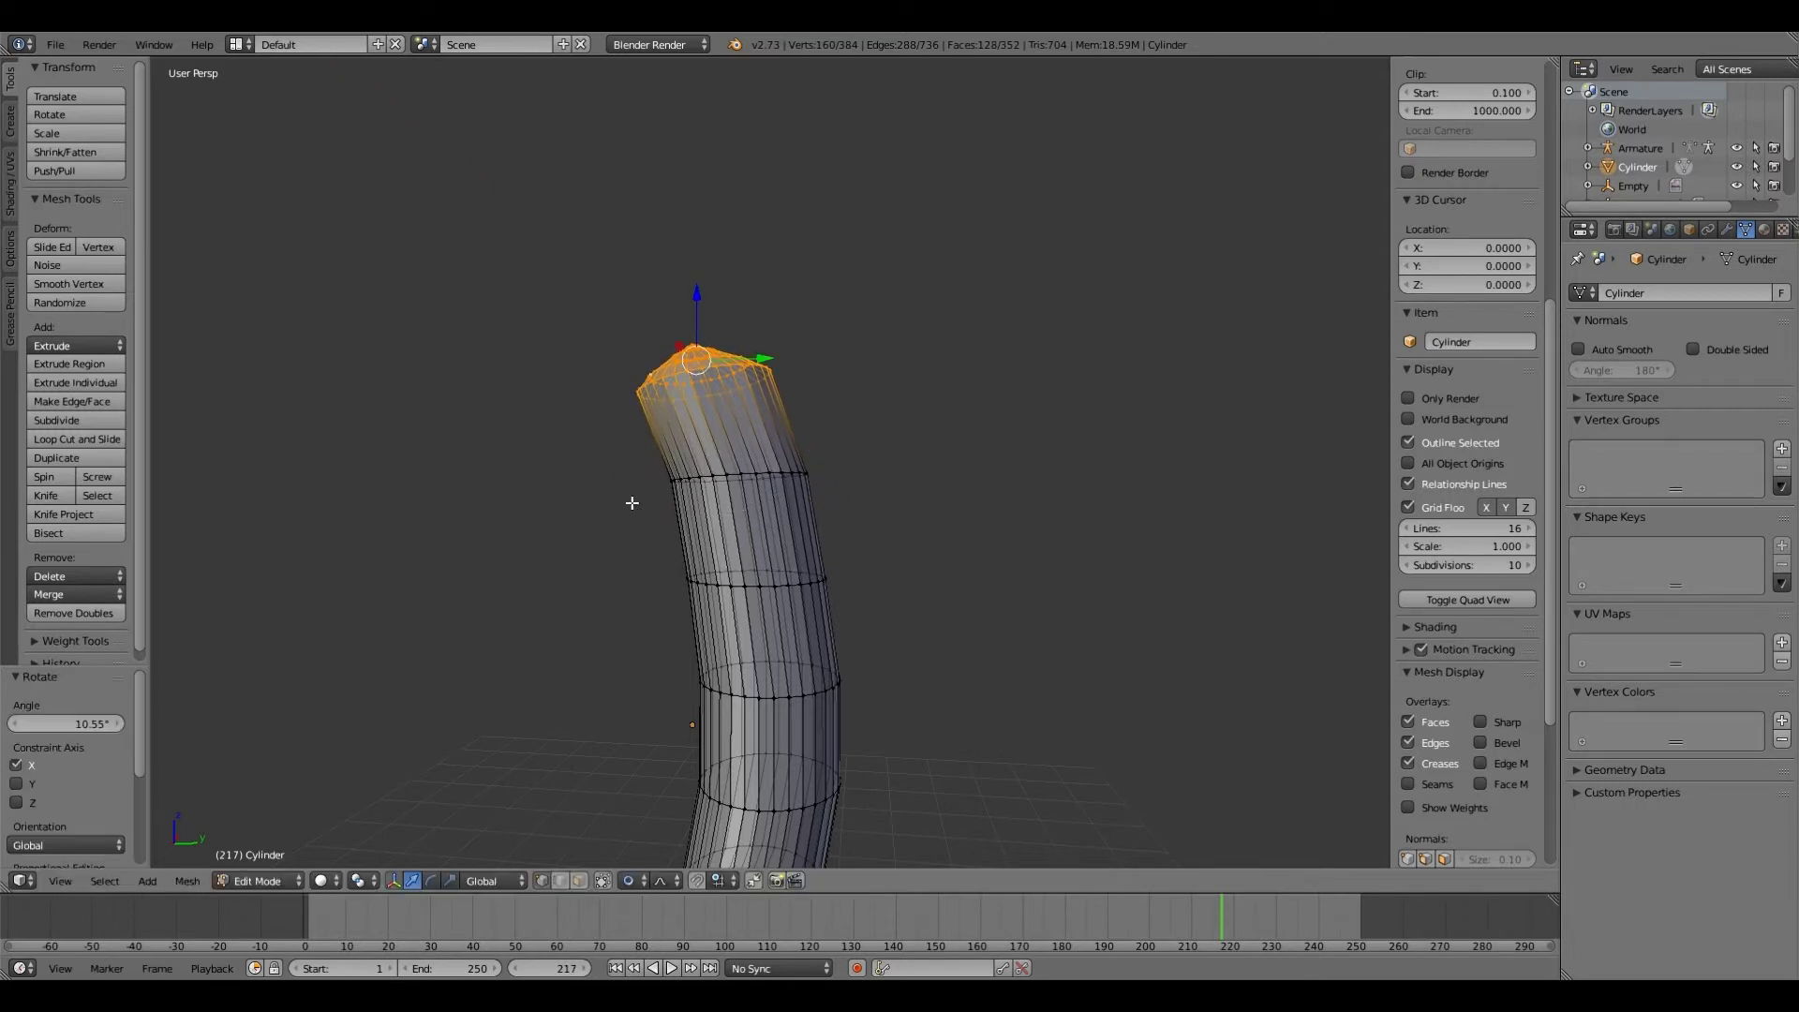
Step: Turn off proportional editing
{"action": "scroll", "coordinate": [632, 503], "scroll_direction": "down", "scroll_amount": 4}
{"action": "mouse_move", "coordinate": [648, 418]}
{"action": "middle_mouse_down", "text": "shift"}
{"action": "mouse_move", "coordinate": [646, 441]}
{"action": "mouse_move", "coordinate": [639, 401]}
{"action": "middle_mouse_up", "text": "shift"}
{"action": "middle_click_drag", "start_coordinate": [694, 650], "coordinate": [694, 601], "text": "shift"}
{"action": "middle_click_drag", "start_coordinate": [661, 872], "coordinate": [656, 881]}
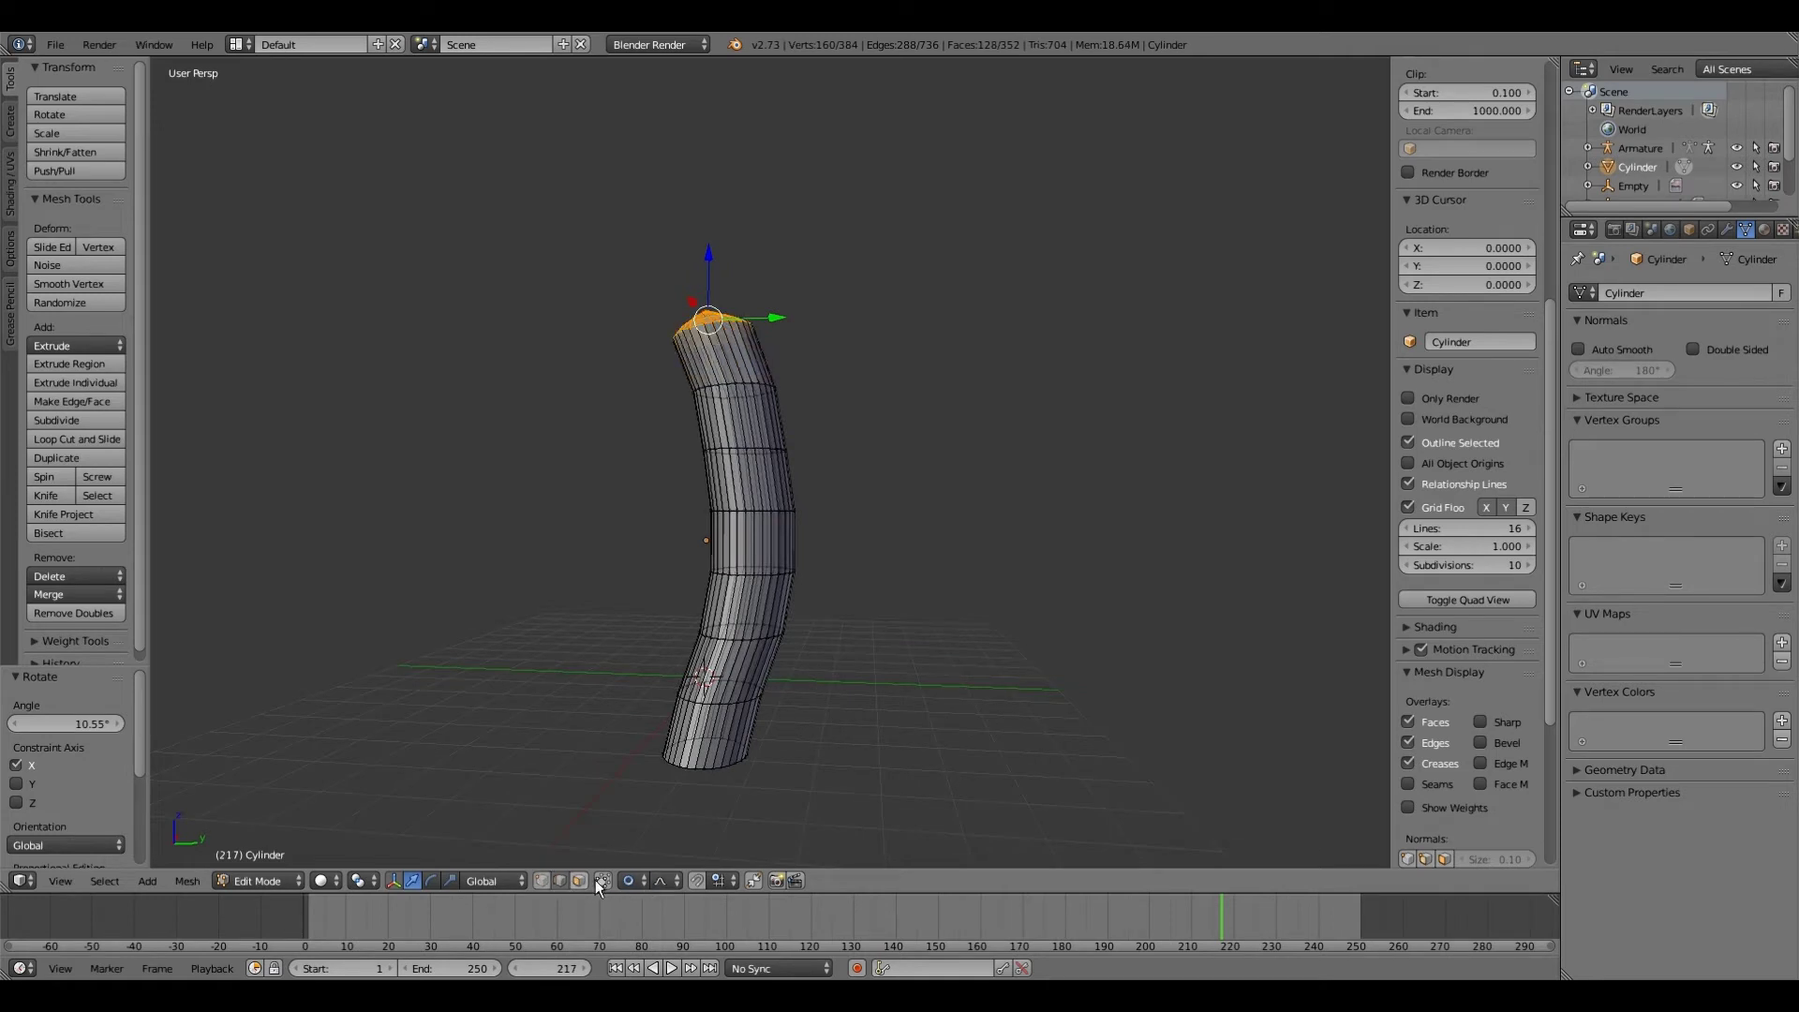
{"action": "left_click", "coordinate": [632, 881]}
{"action": "left_click", "coordinate": [632, 860]}
{"action": "key", "text": "ctrl+z"}
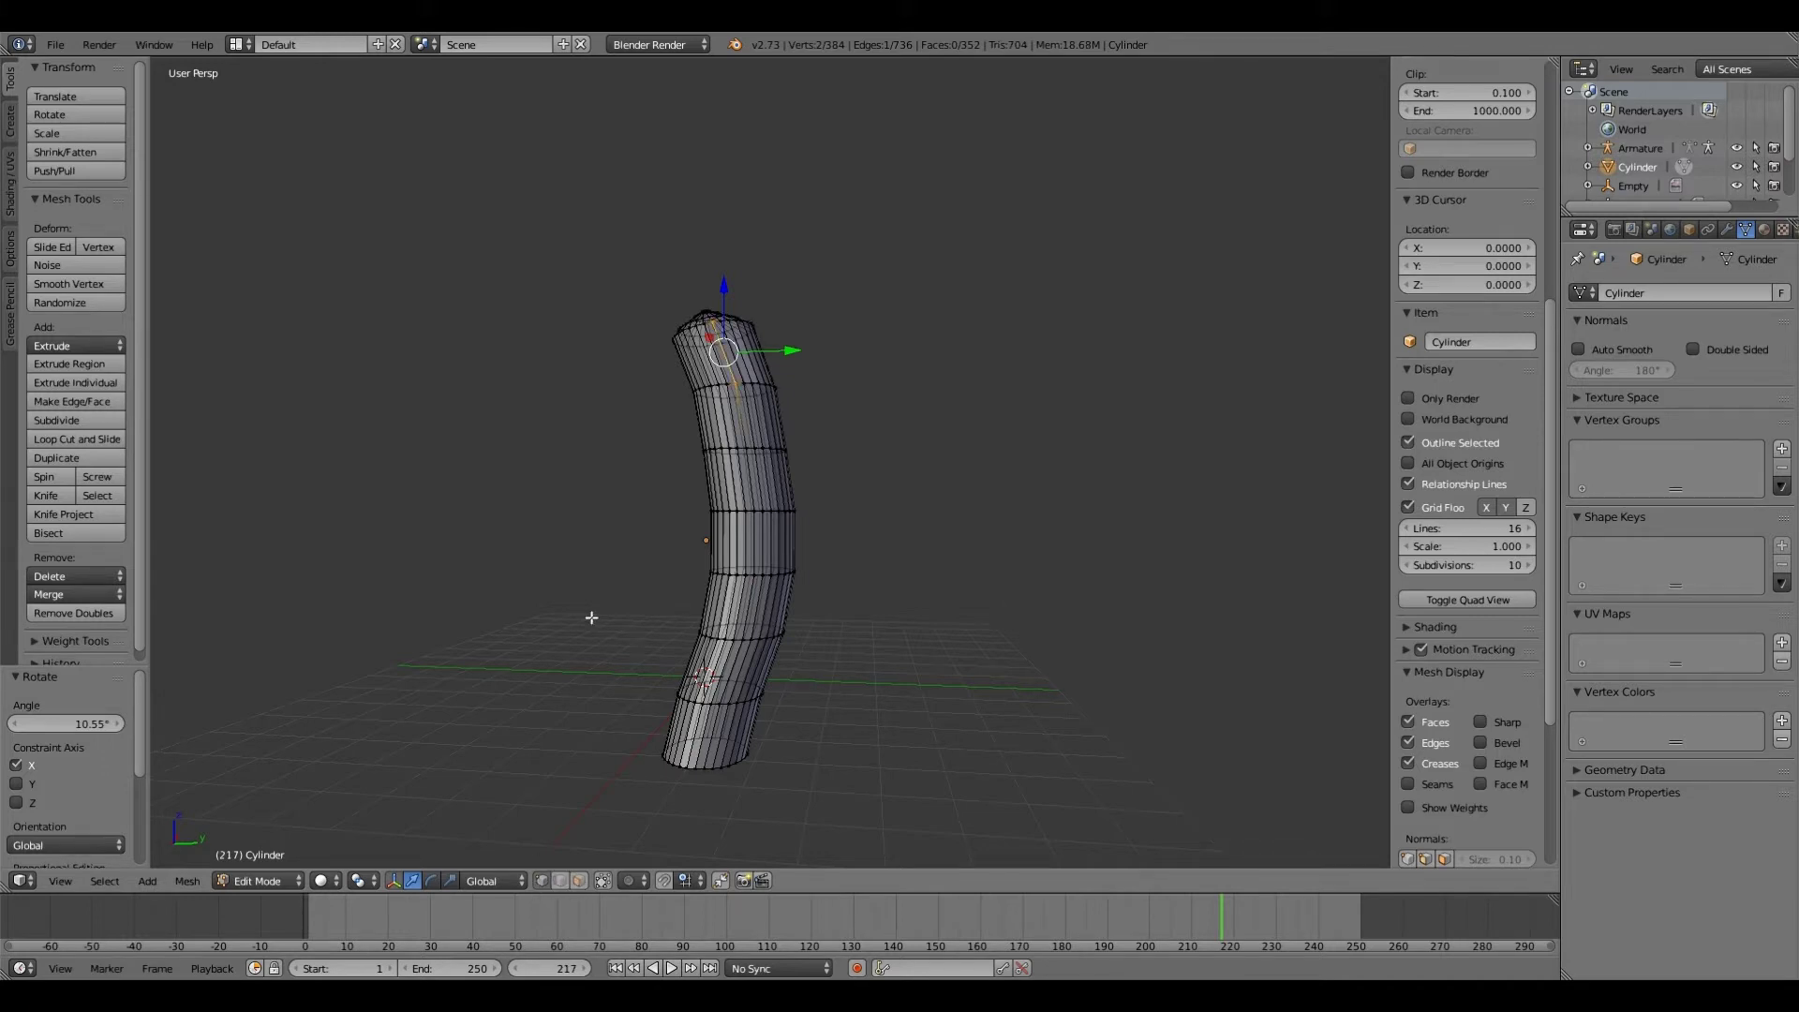
Step: Delete the vertices of the three lowest edge rings of the cylinder
{"action": "key", "text": "b"}
{"action": "left_click_drag", "start_coordinate": [604, 613], "coordinate": [909, 820]}
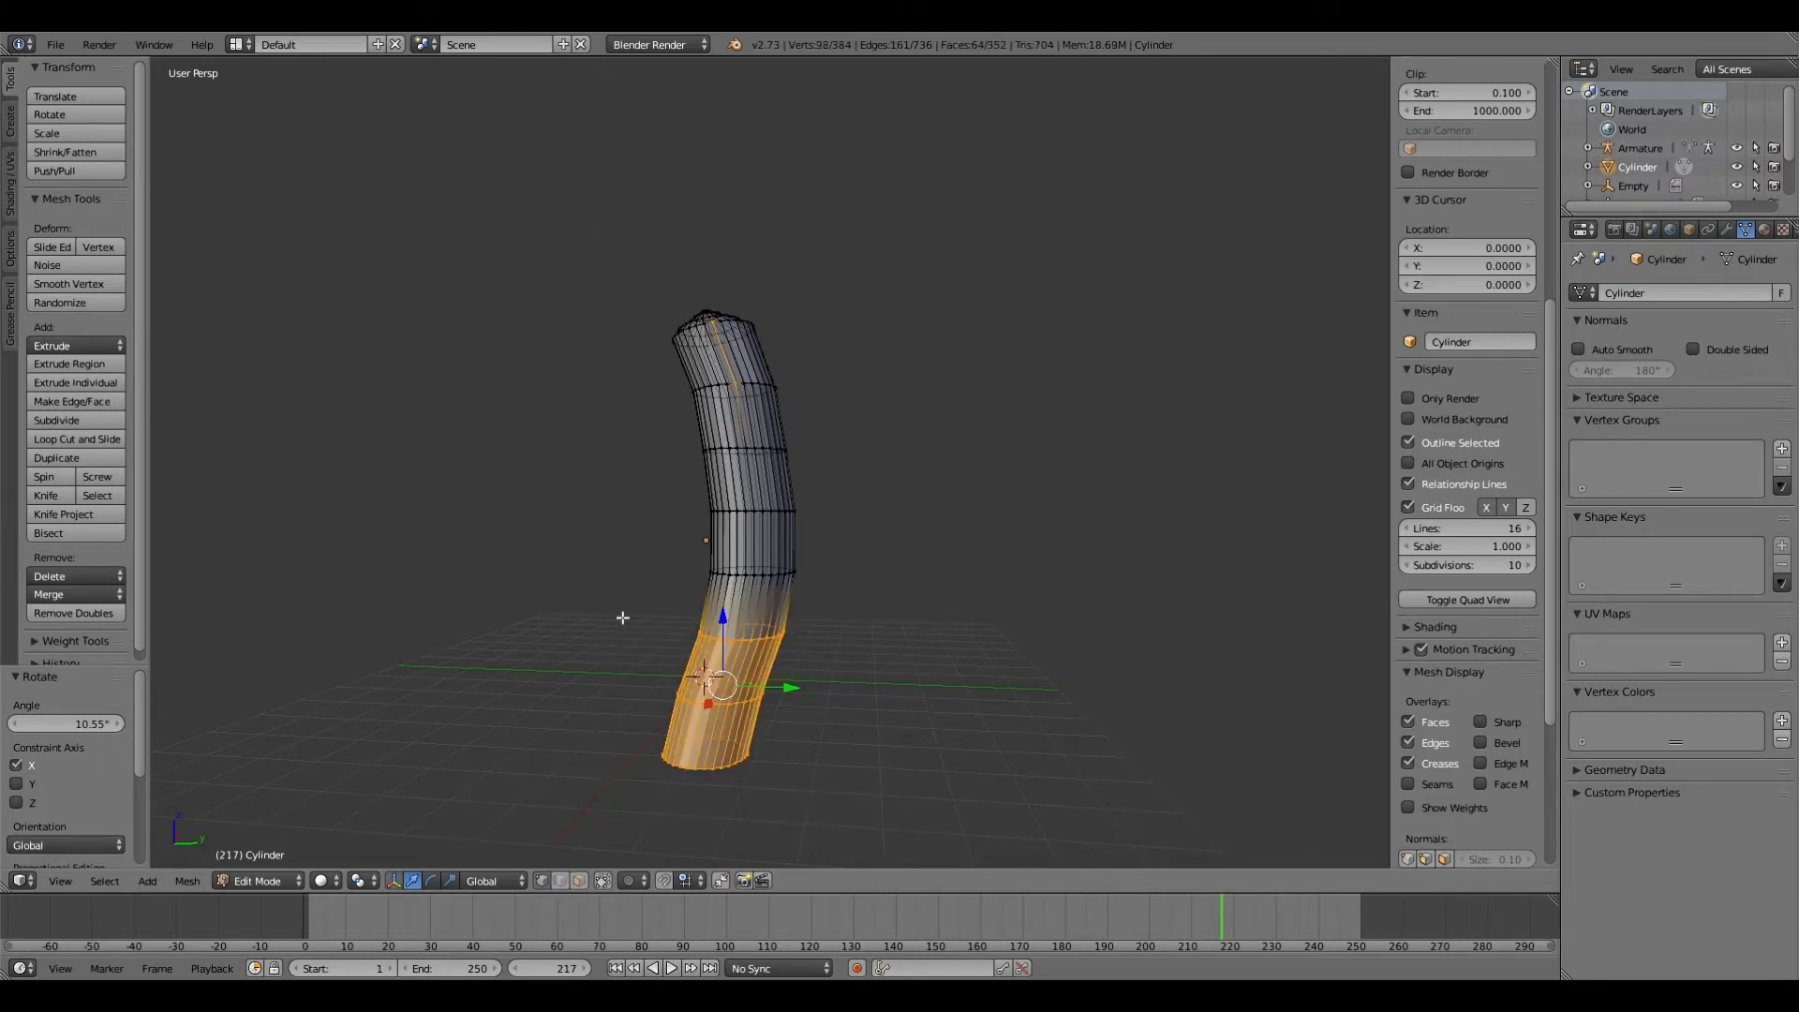
{"action": "key", "text": "a"}
{"action": "key", "text": "b"}
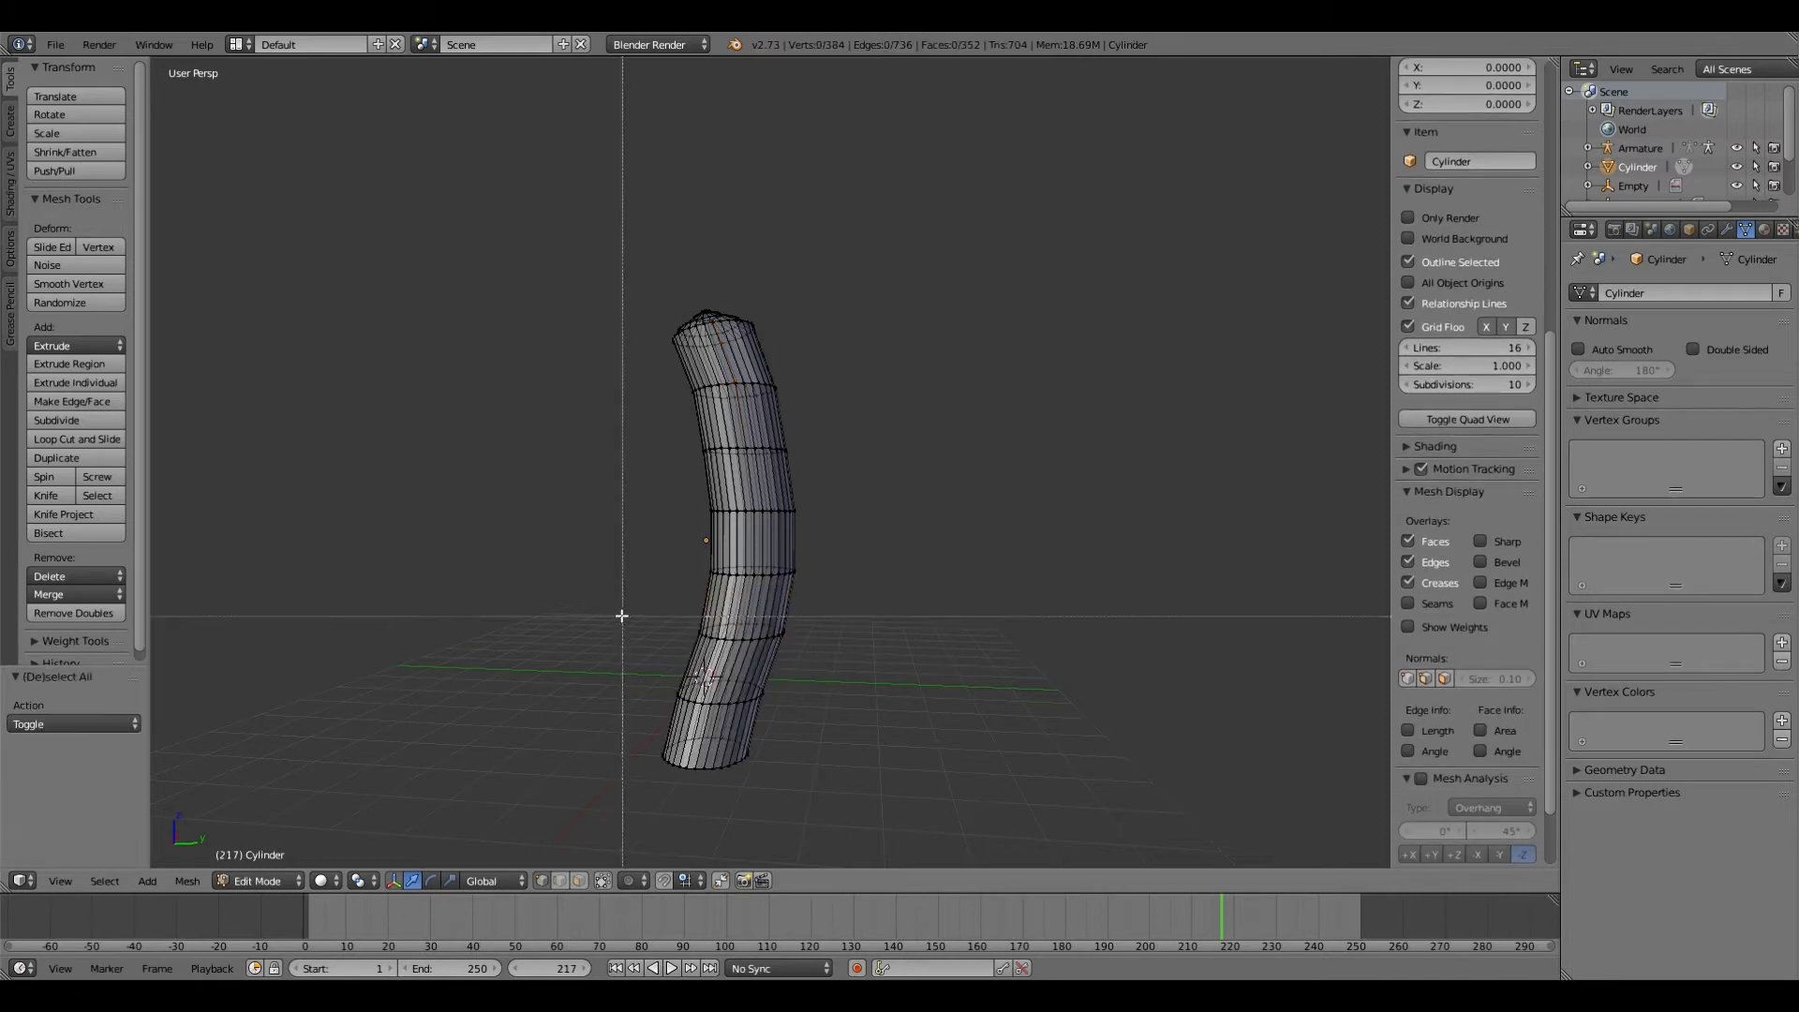
{"action": "left_click_drag", "start_coordinate": [574, 614], "coordinate": [853, 789]}
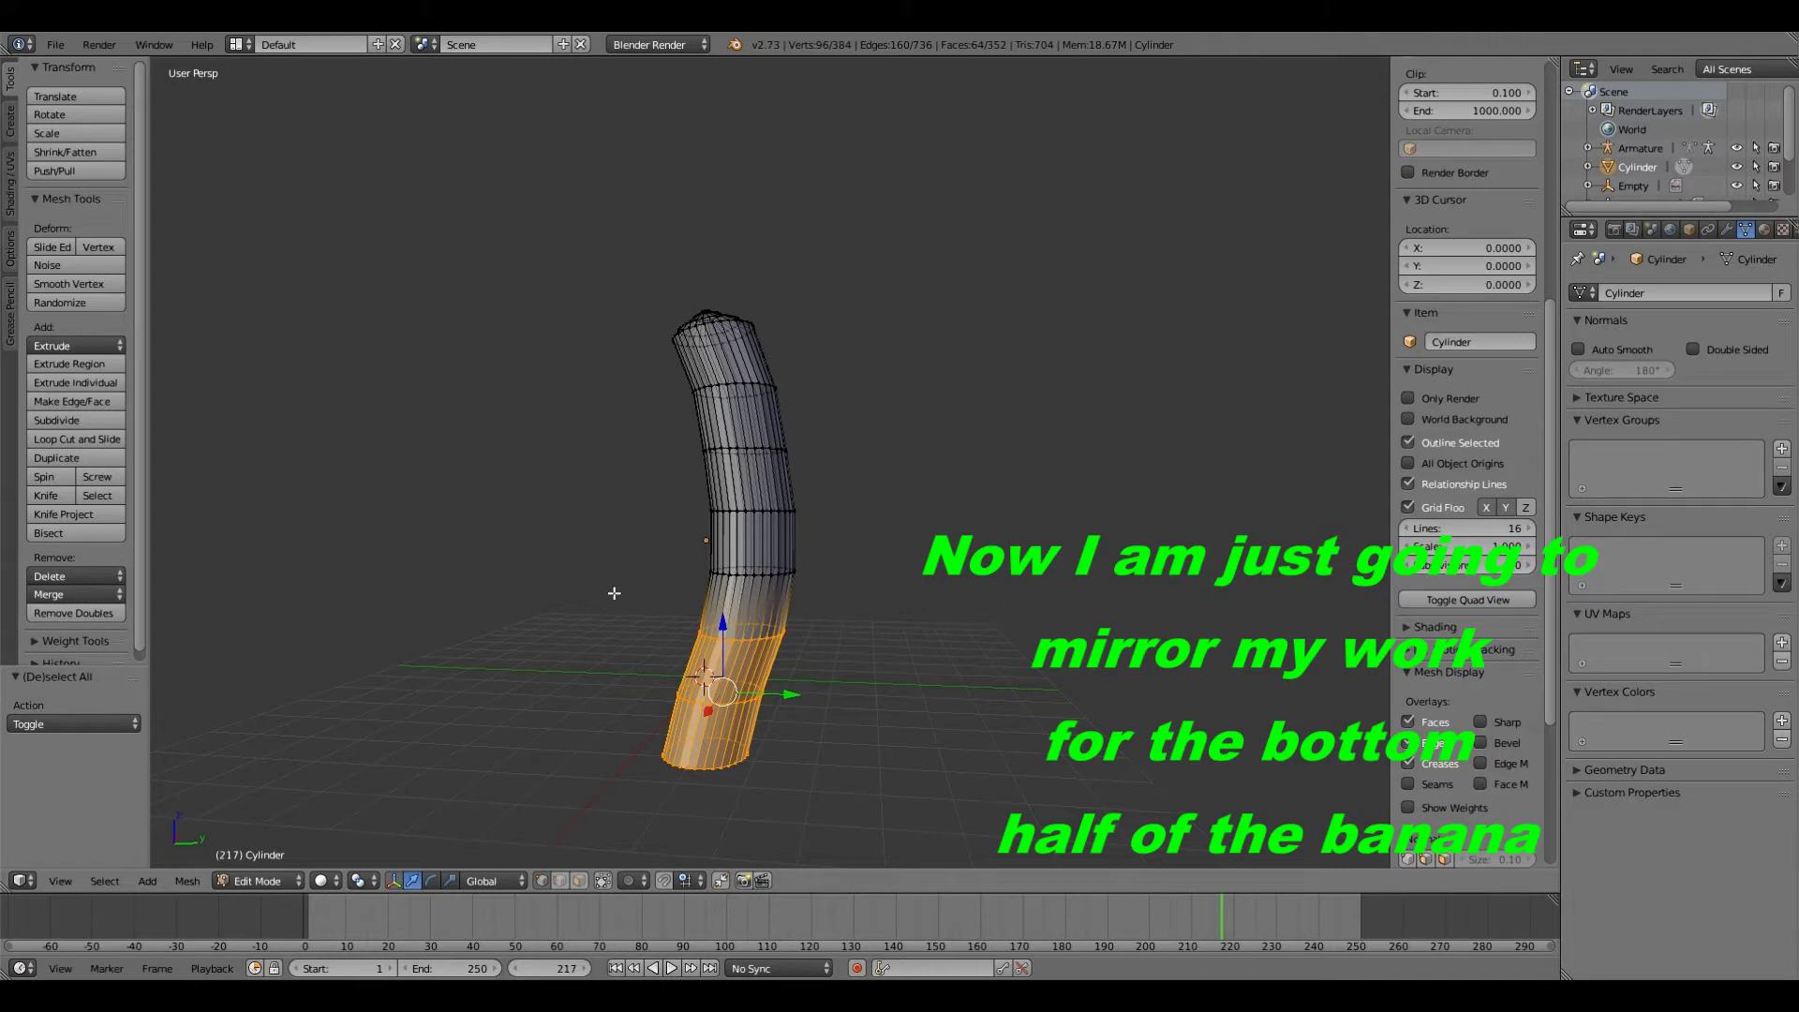
{"action": "key", "text": "x"}
{"action": "left_click", "coordinate": [615, 594]}
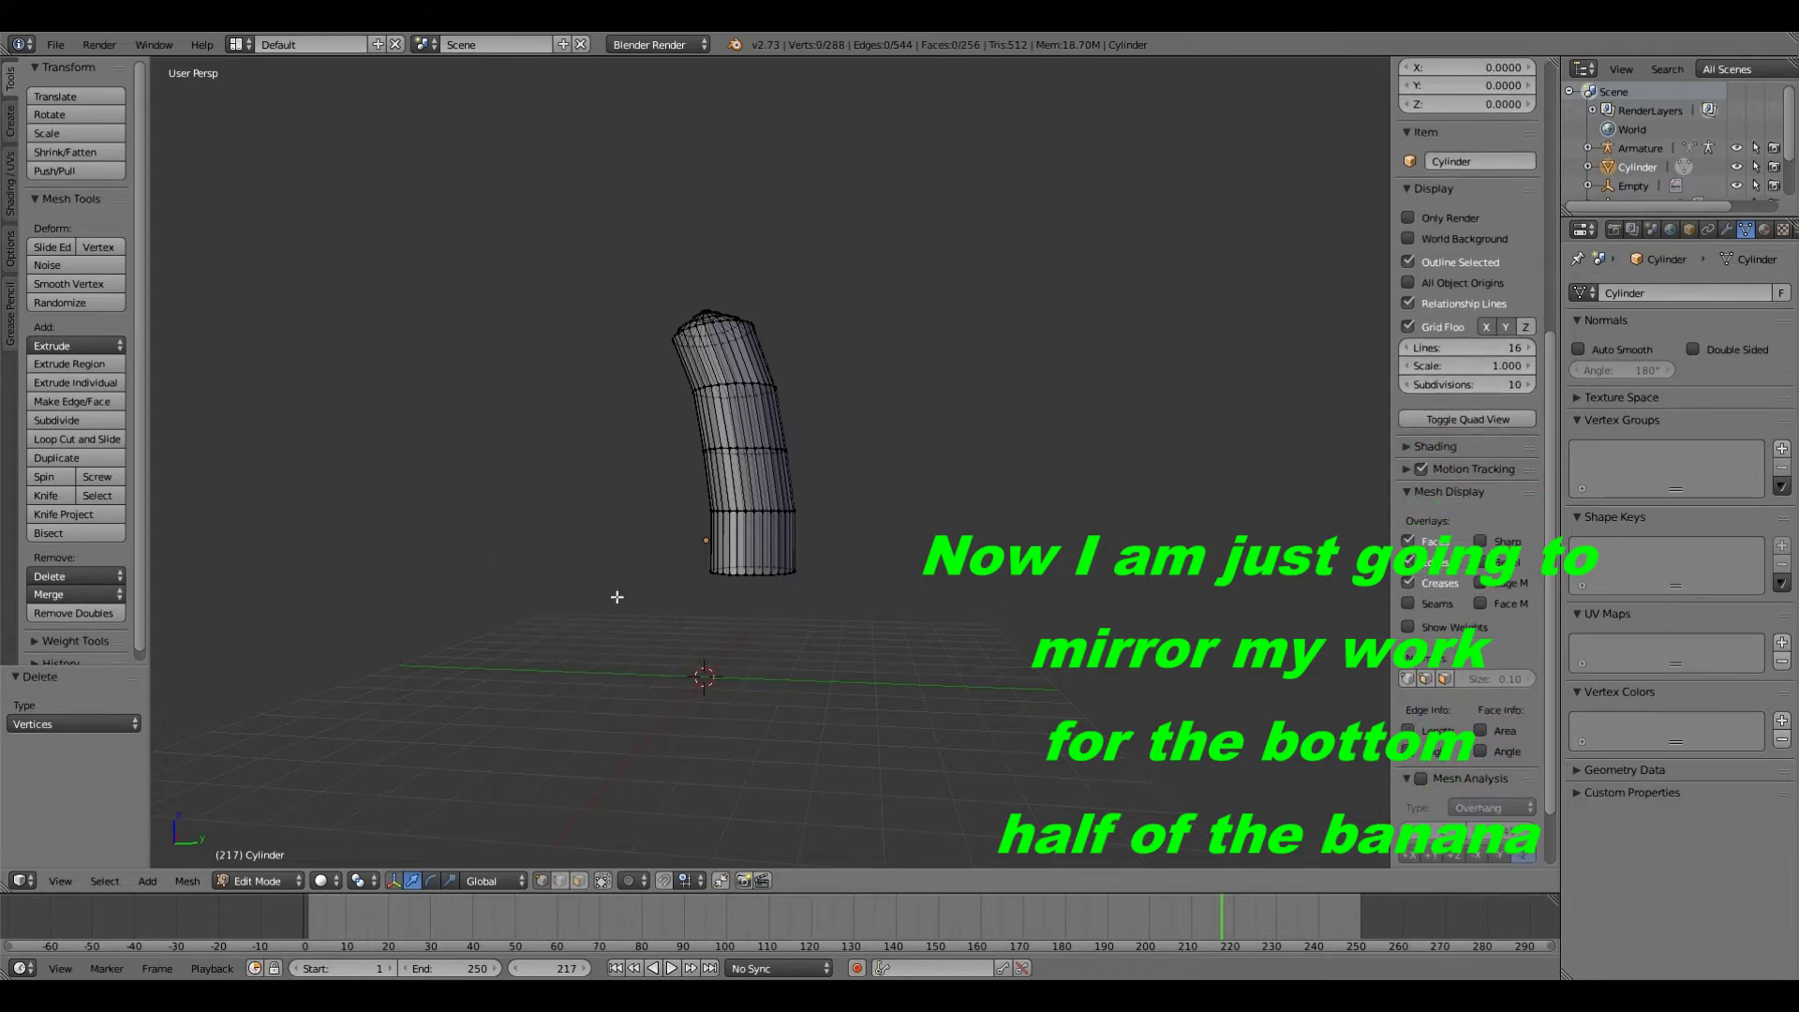
Step: Add a Mirror modifier that mirrors only across Z, enable Clipping on it, and try to apply it
{"action": "key", "text": "a"}
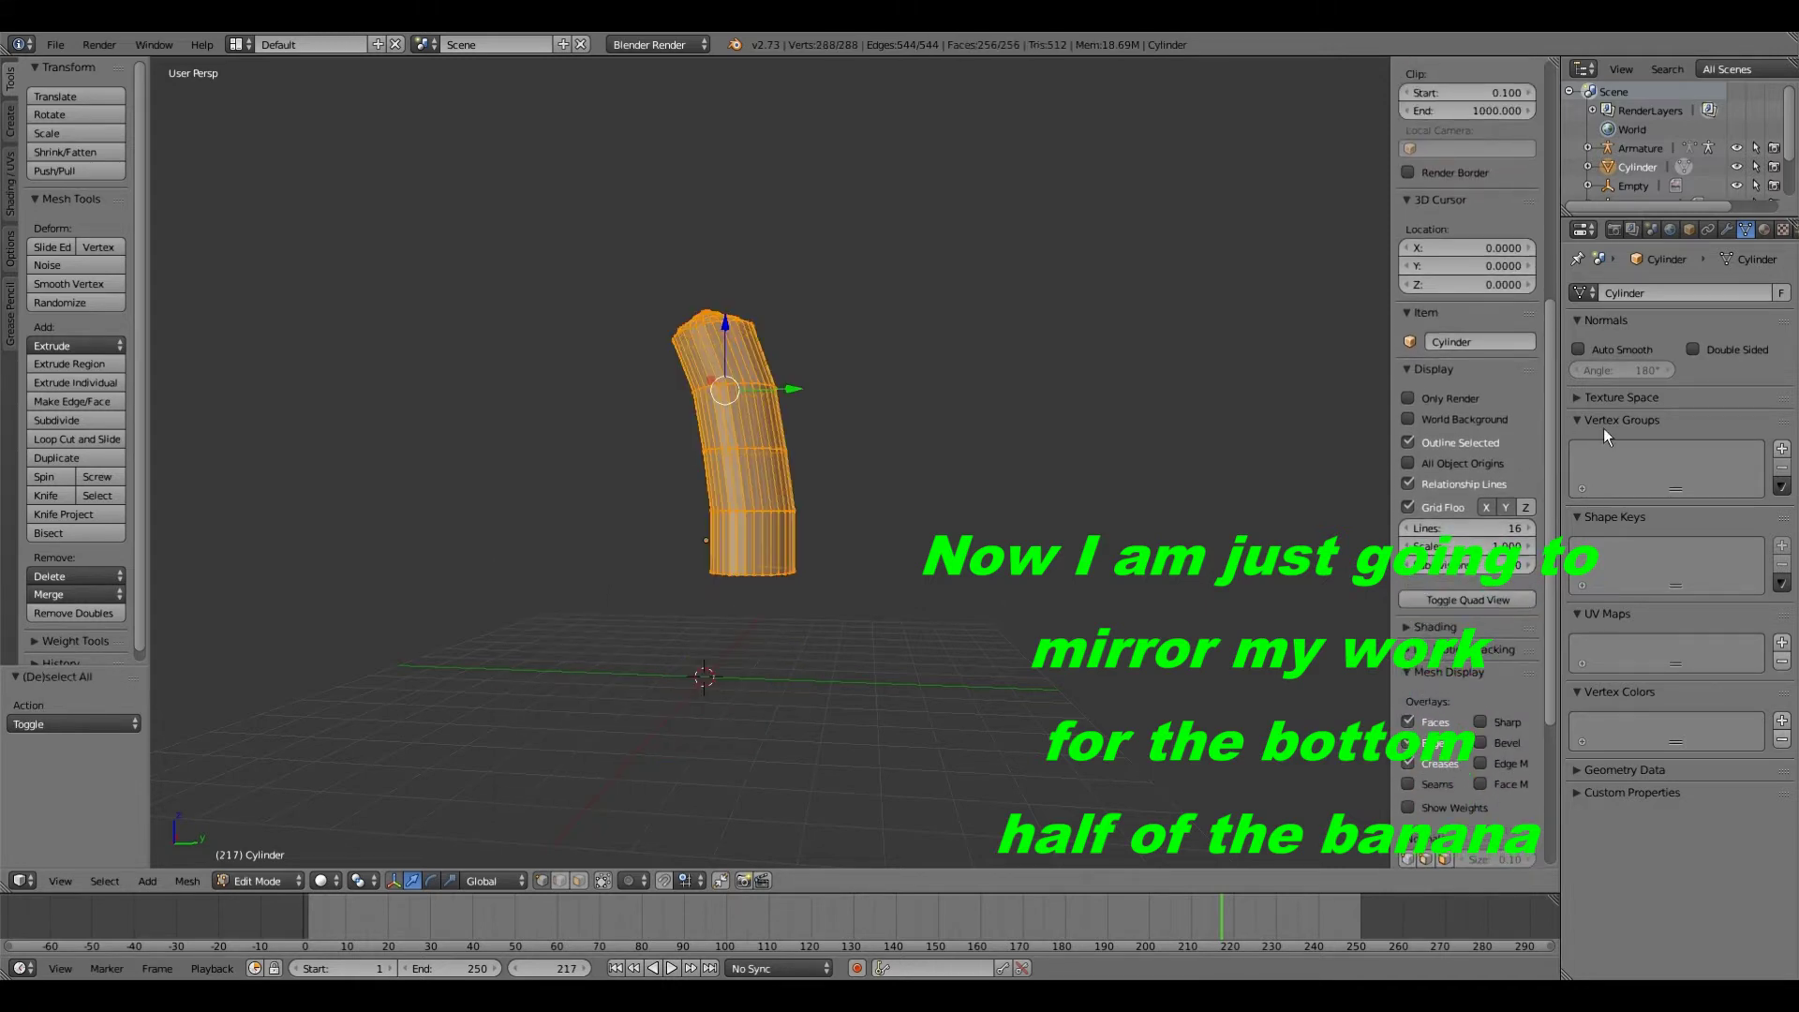
{"action": "left_click", "coordinate": [1728, 229]}
{"action": "left_click", "coordinate": [1629, 295]}
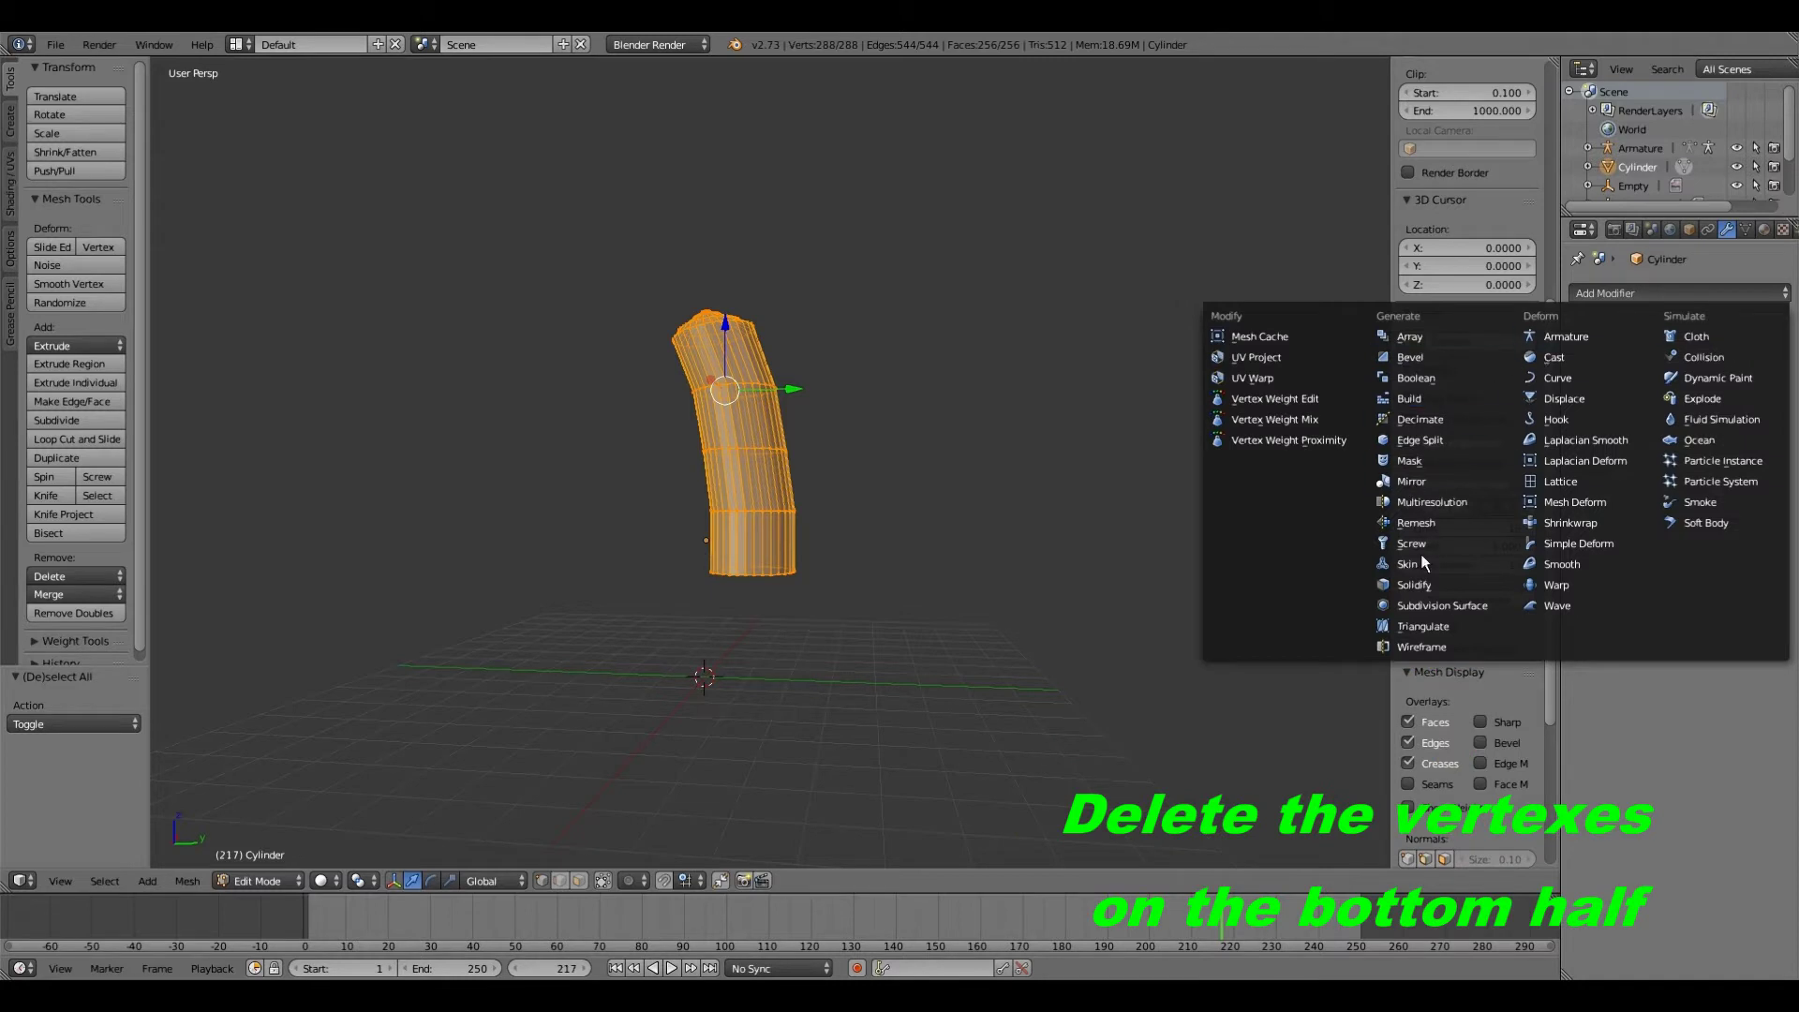
{"action": "left_click", "coordinate": [1417, 480]}
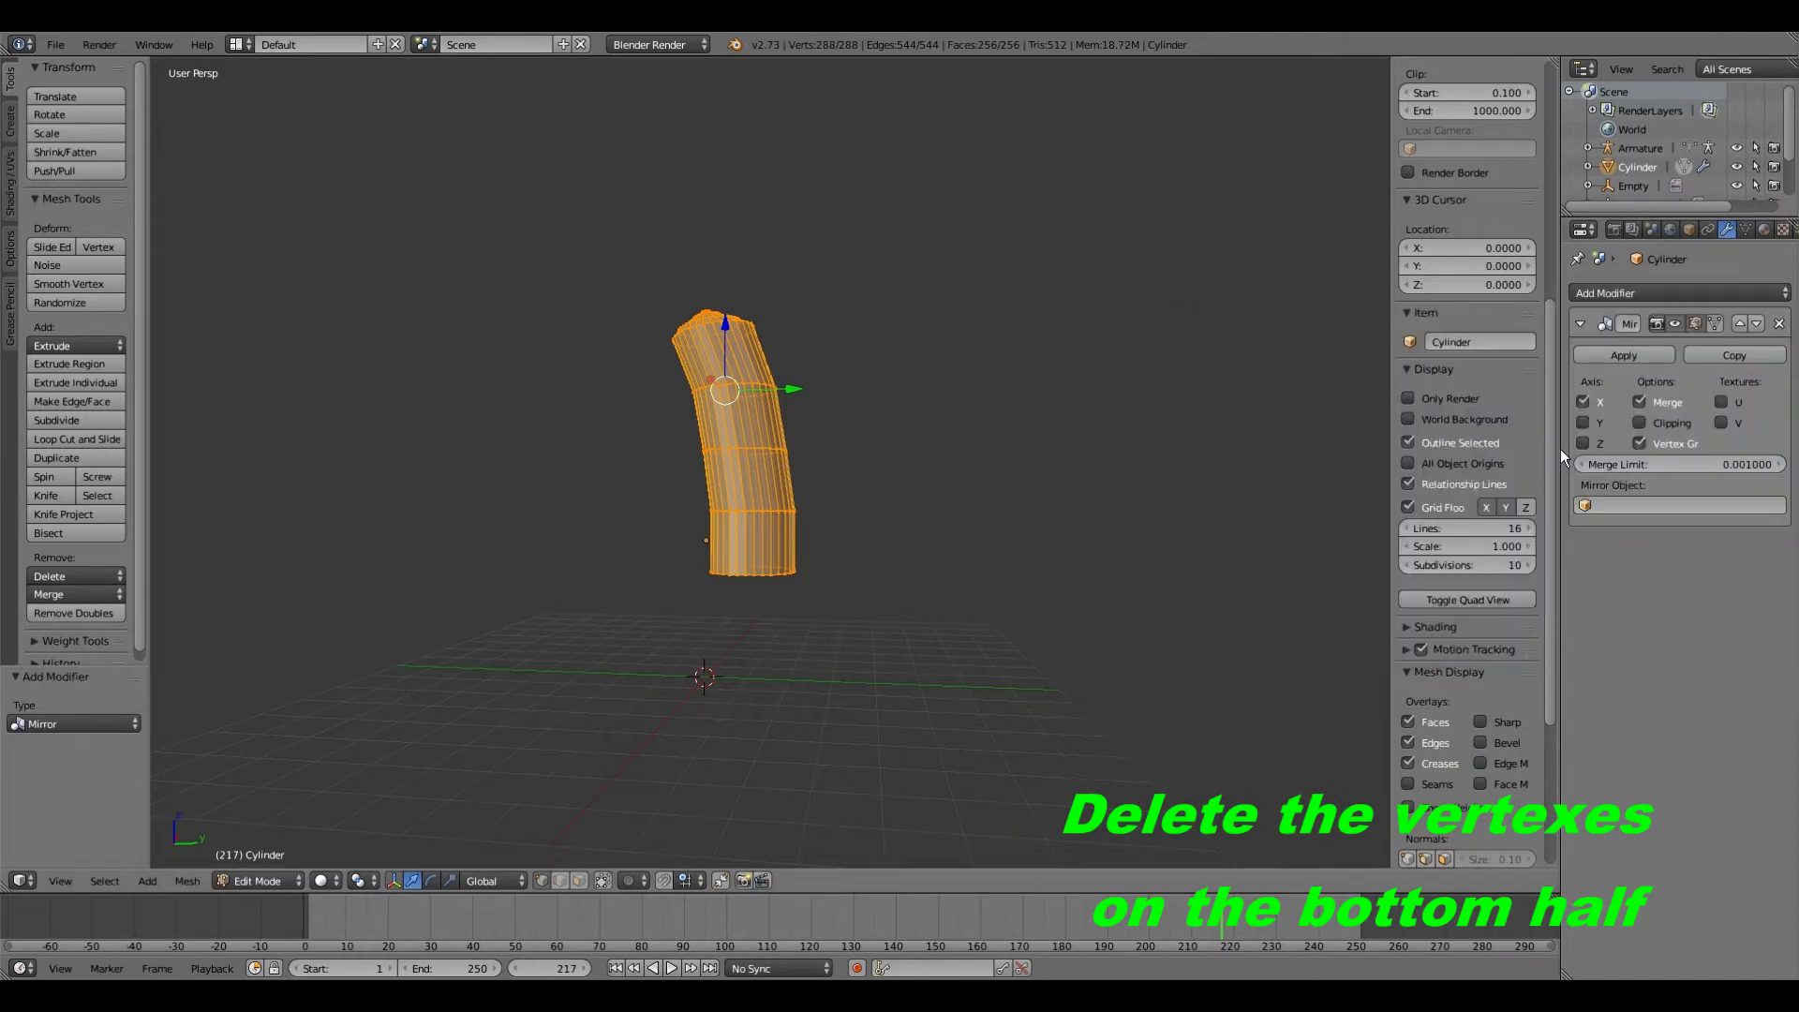
{"action": "left_click", "coordinate": [1583, 443]}
{"action": "left_click", "coordinate": [1582, 403]}
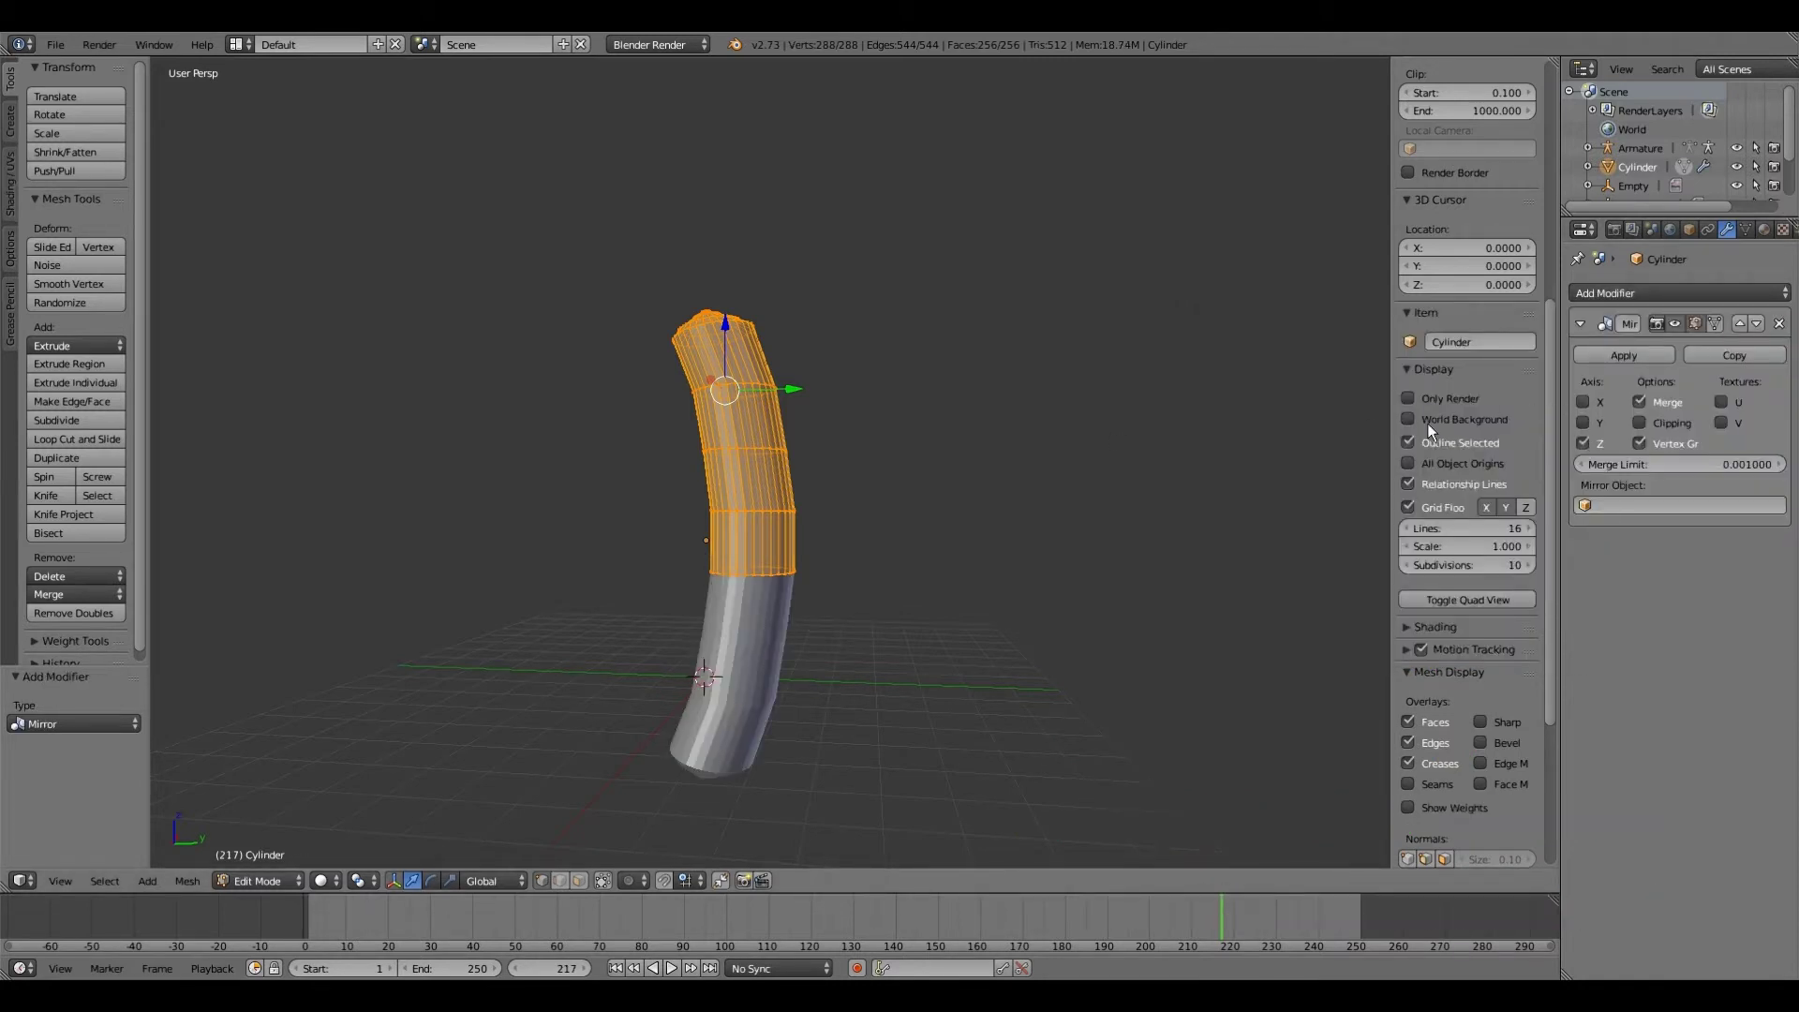
{"action": "middle_click_drag", "start_coordinate": [880, 405], "coordinate": [828, 405]}
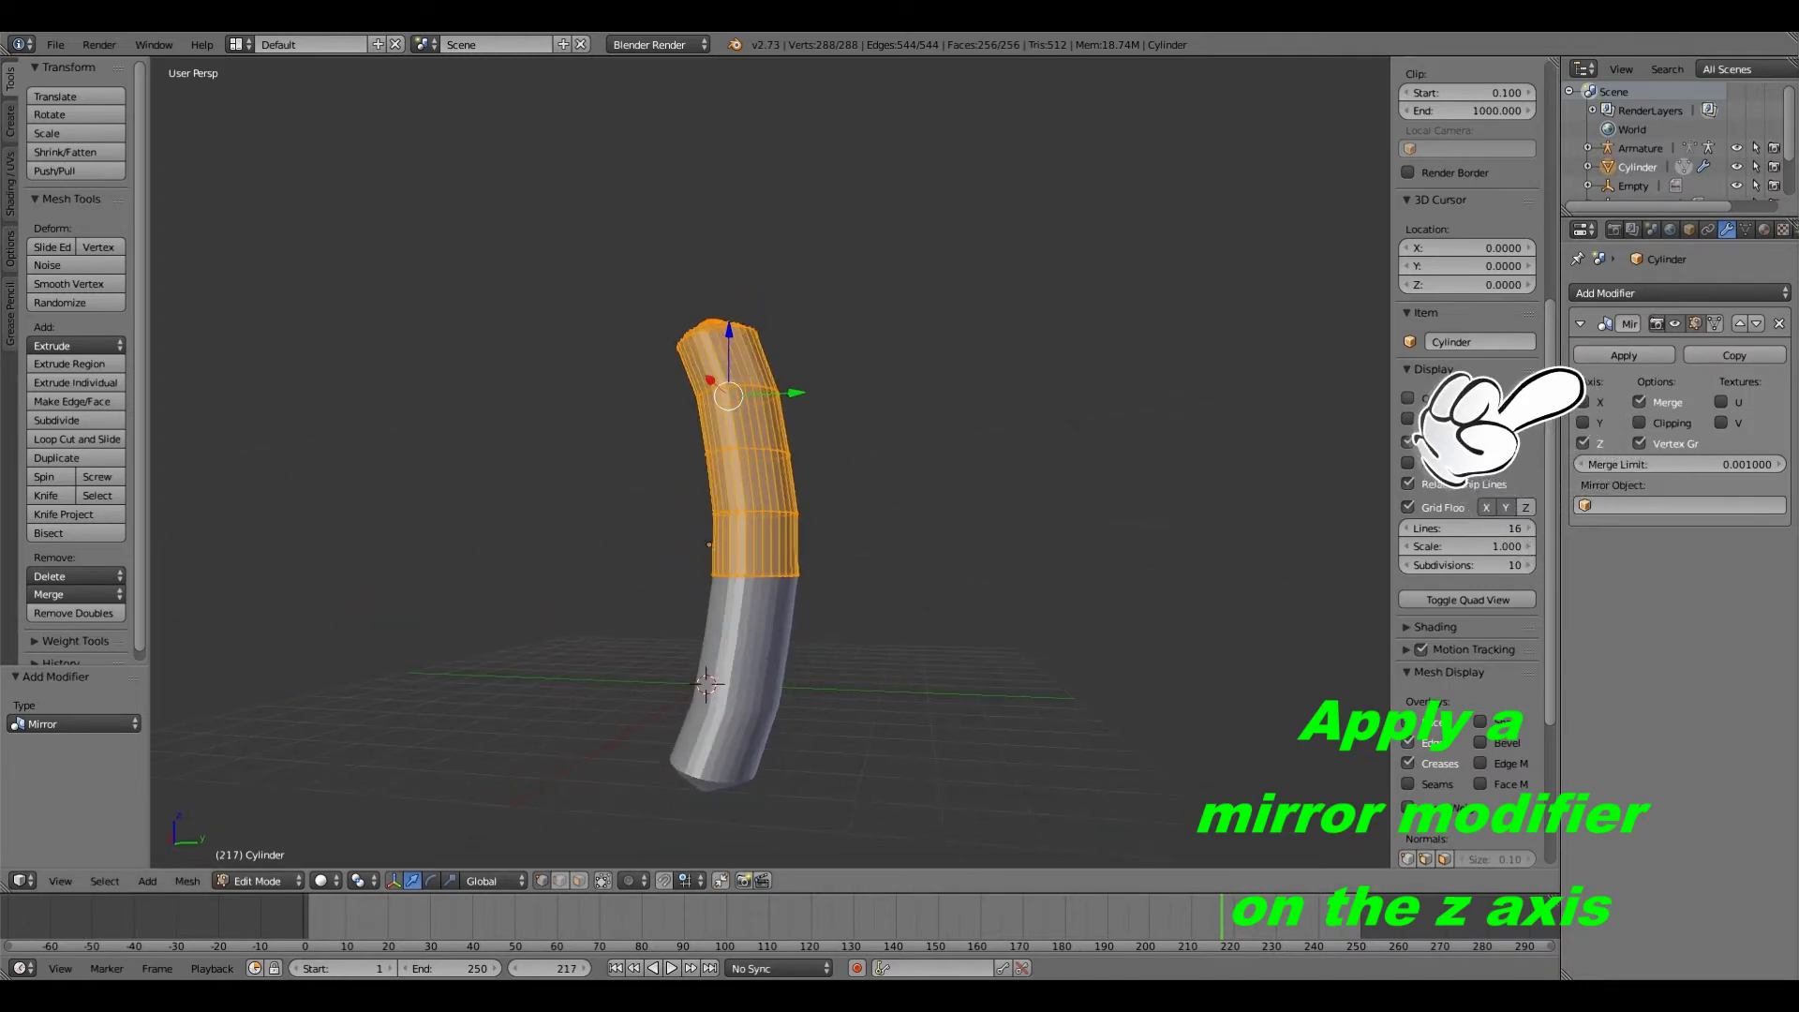
{"action": "left_click", "coordinate": [1617, 355]}
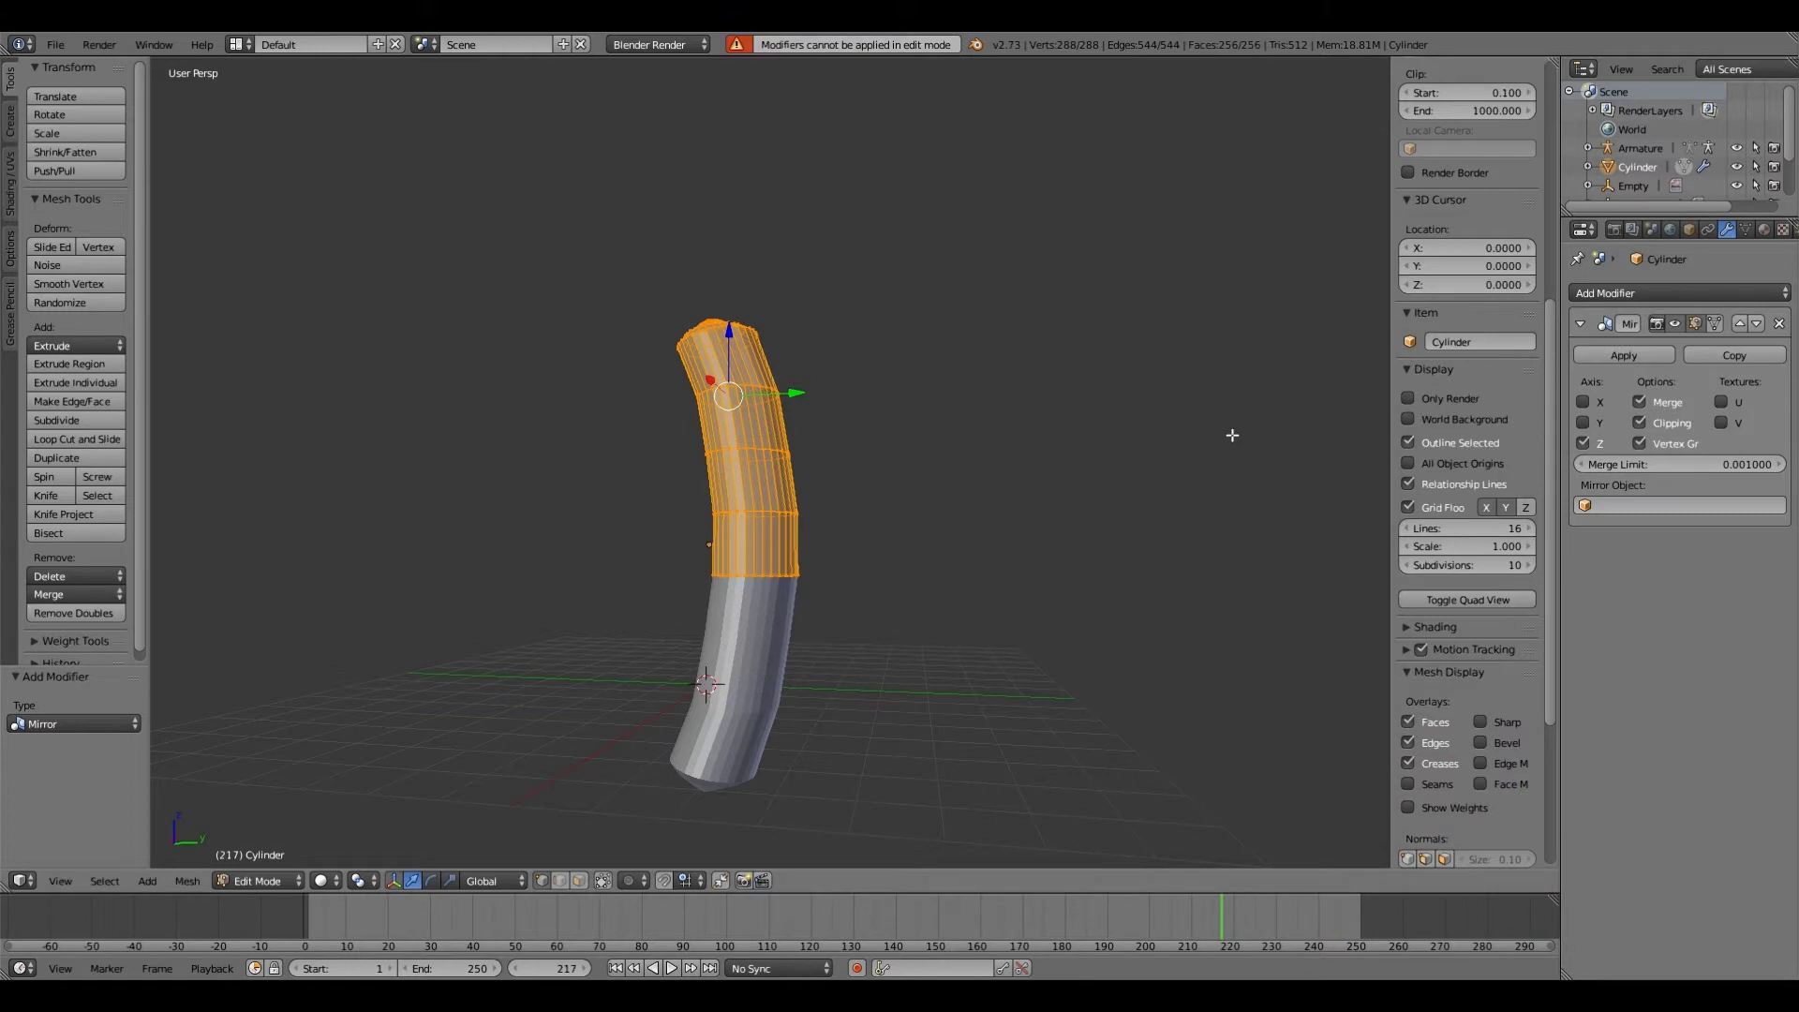
Step: Switch to Object Mode and set the cylinder's shading to smooth
{"action": "left_click", "coordinate": [279, 880]}
{"action": "left_click", "coordinate": [278, 856]}
{"action": "scroll", "coordinate": [587, 645], "scroll_direction": "up", "scroll_amount": 2}
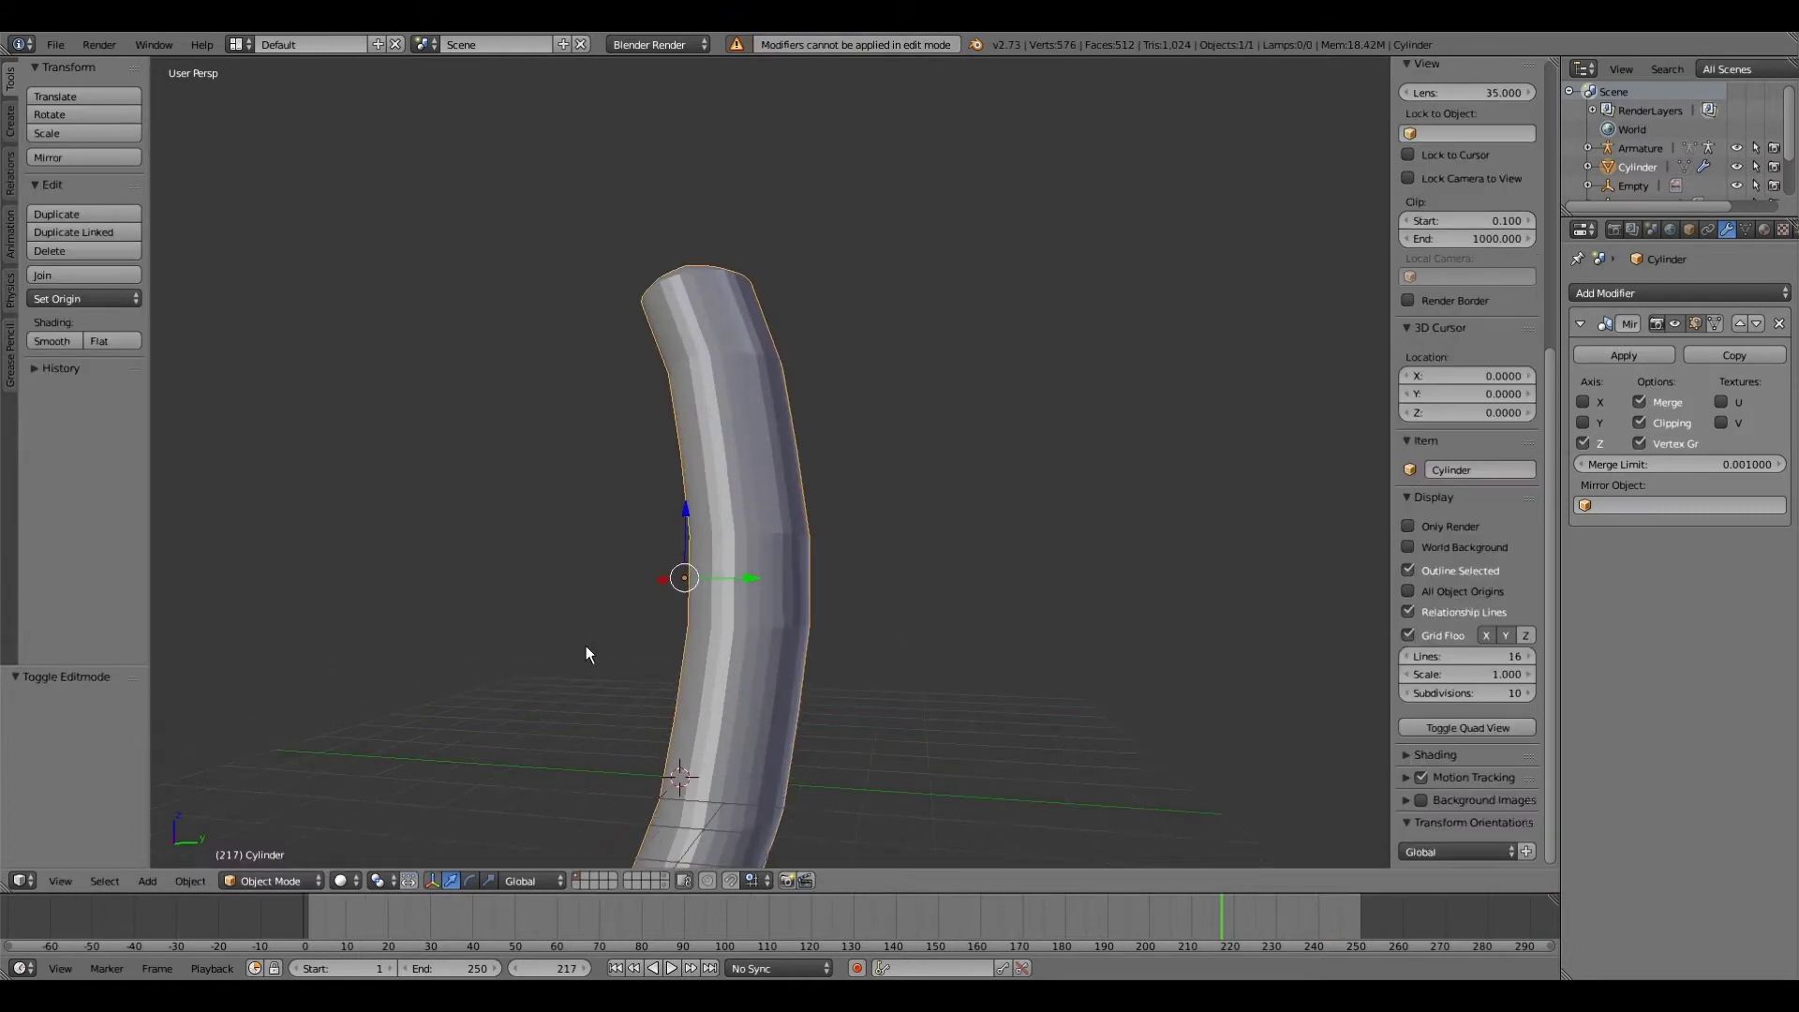
{"action": "scroll", "coordinate": [525, 718], "scroll_direction": "down", "scroll_amount": 2}
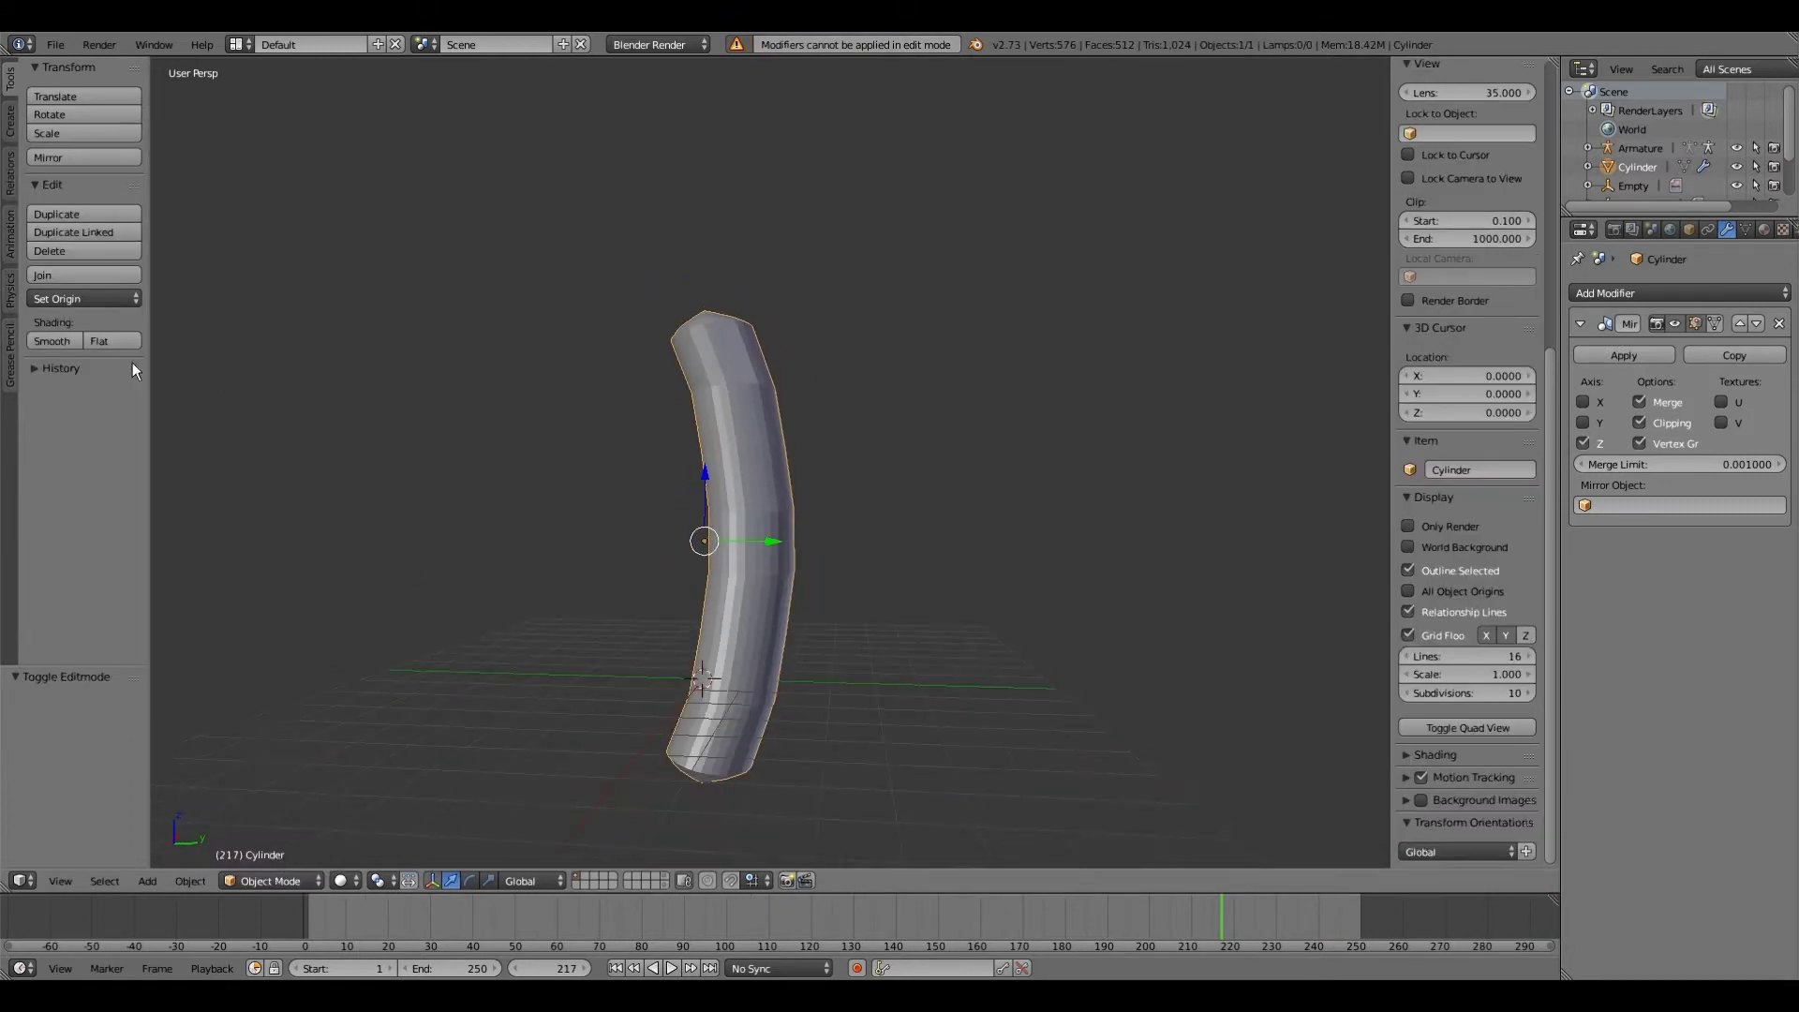
{"action": "left_click", "coordinate": [58, 341]}
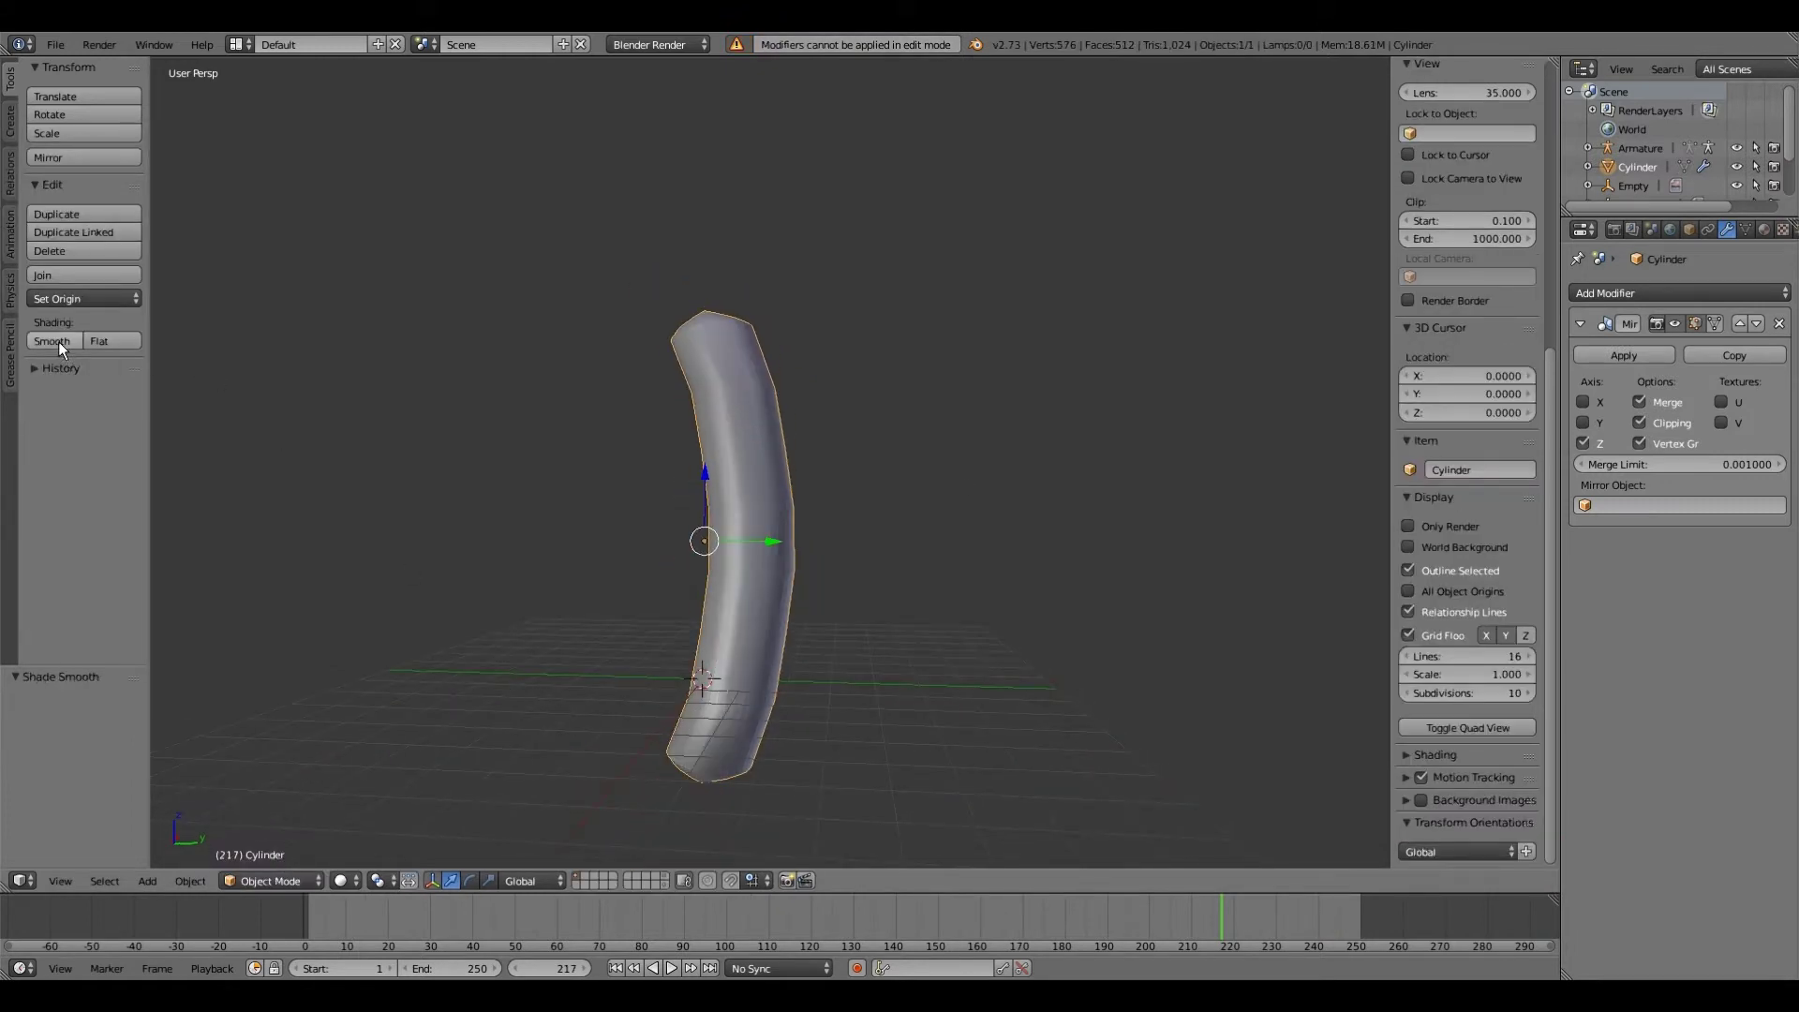
Step: Return to Edit Mode and reduce the selection to a single vertex near the cap's shoulder
{"action": "scroll", "coordinate": [281, 867], "scroll_direction": "up", "scroll_amount": 1}
{"action": "left_click", "coordinate": [282, 881]}
{"action": "left_click", "coordinate": [281, 836]}
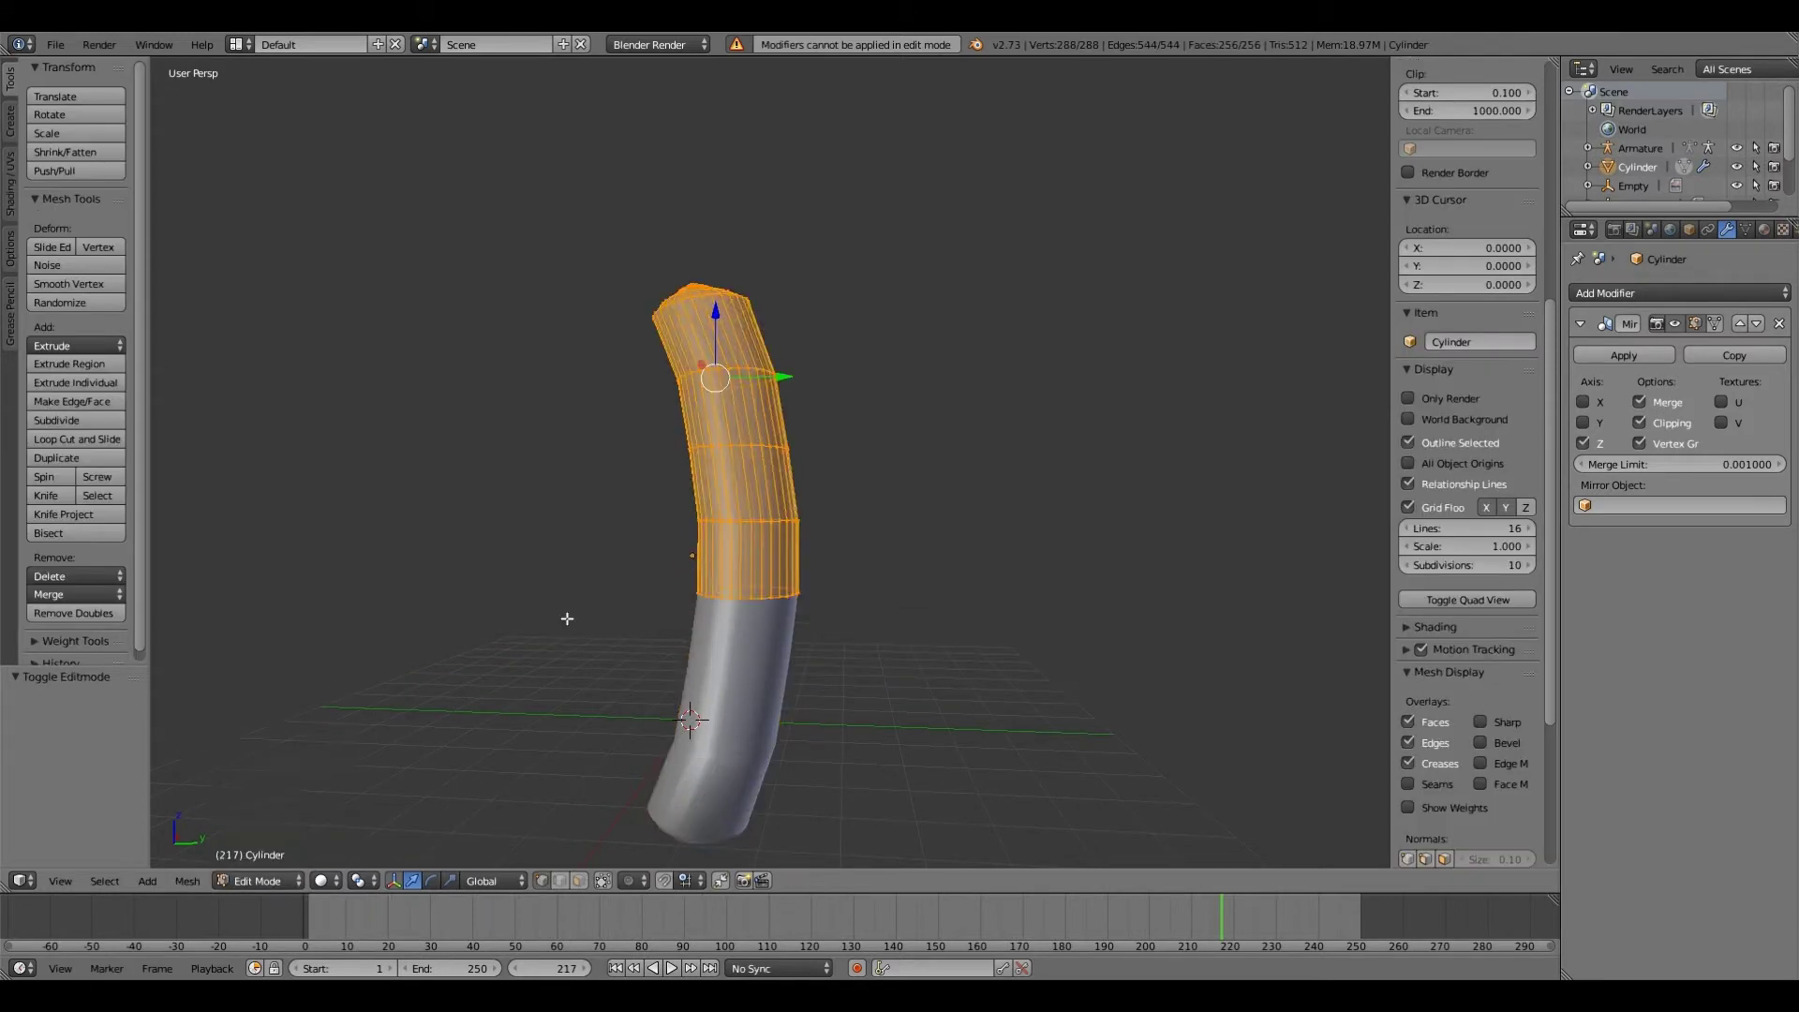
{"action": "scroll", "coordinate": [727, 469], "scroll_direction": "up", "scroll_amount": 3}
{"action": "middle_click_drag", "start_coordinate": [731, 495], "coordinate": [637, 543]}
{"action": "right_click", "coordinate": [662, 440]}
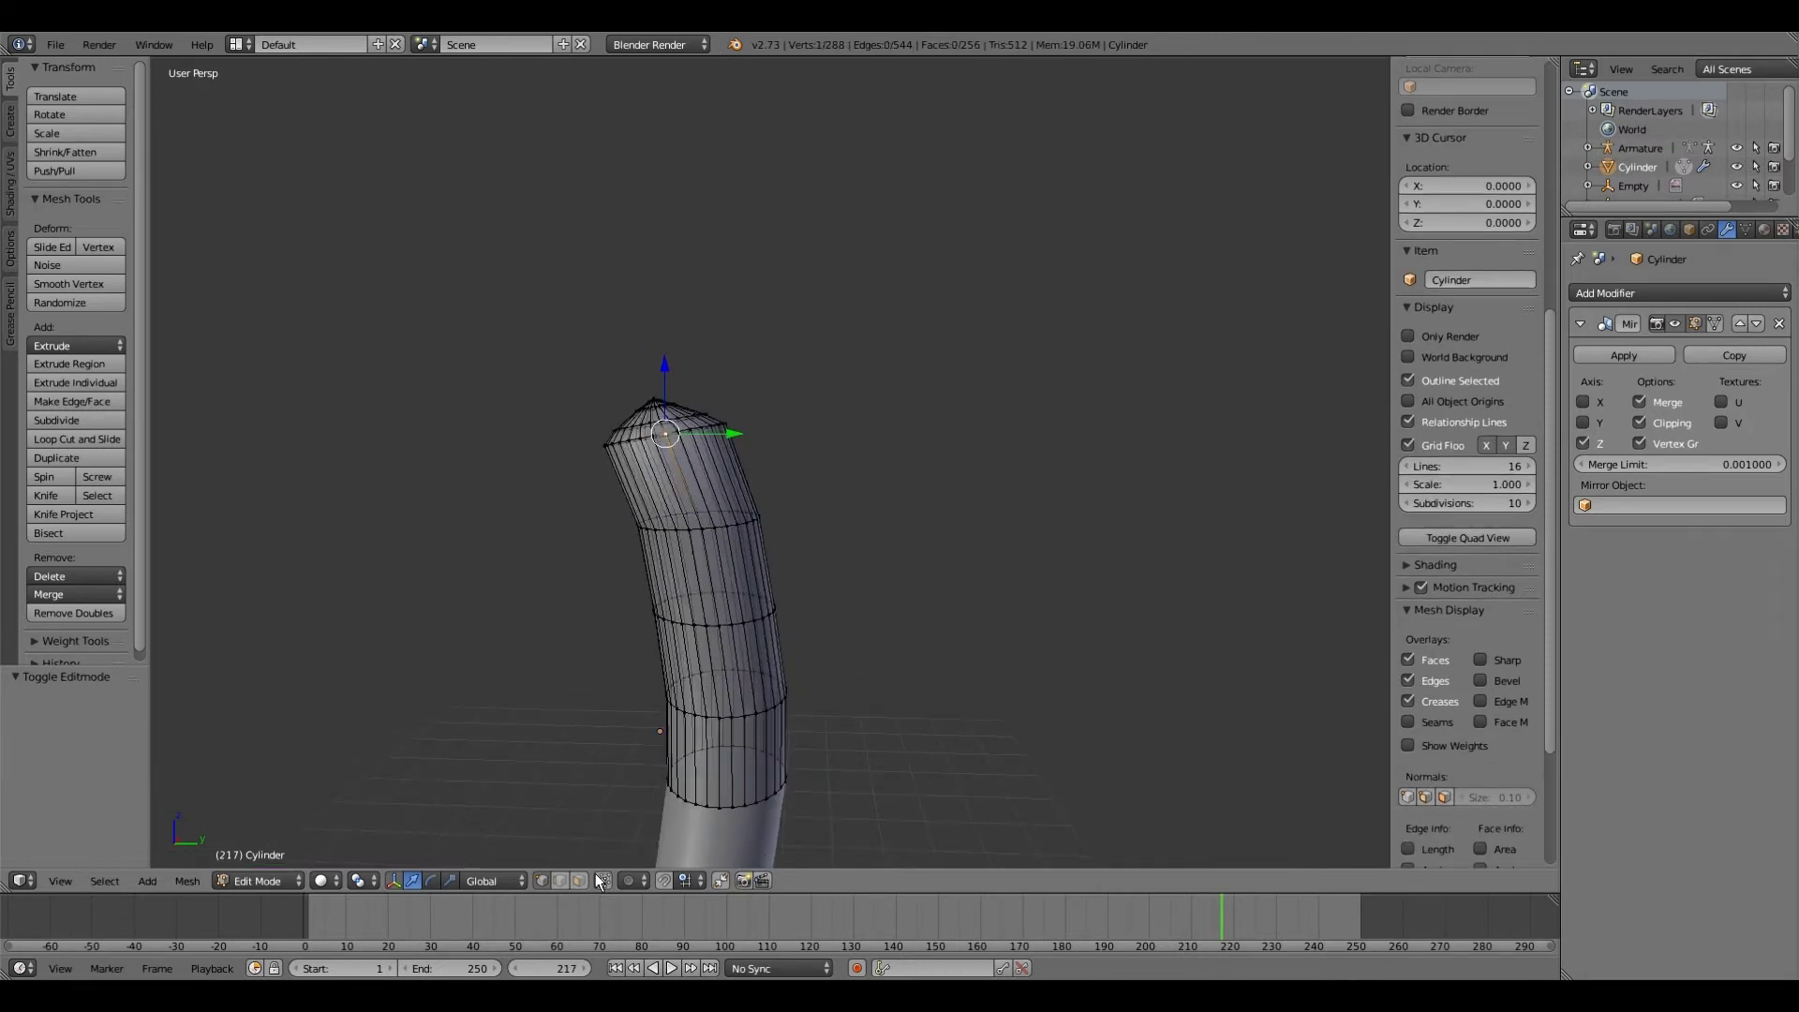
Step: Set the cylinder's shading back to flat in Object Mode and return to Edit Mode
{"action": "left_click", "coordinate": [250, 876]}
{"action": "left_click", "coordinate": [251, 860]}
{"action": "left_click", "coordinate": [118, 339]}
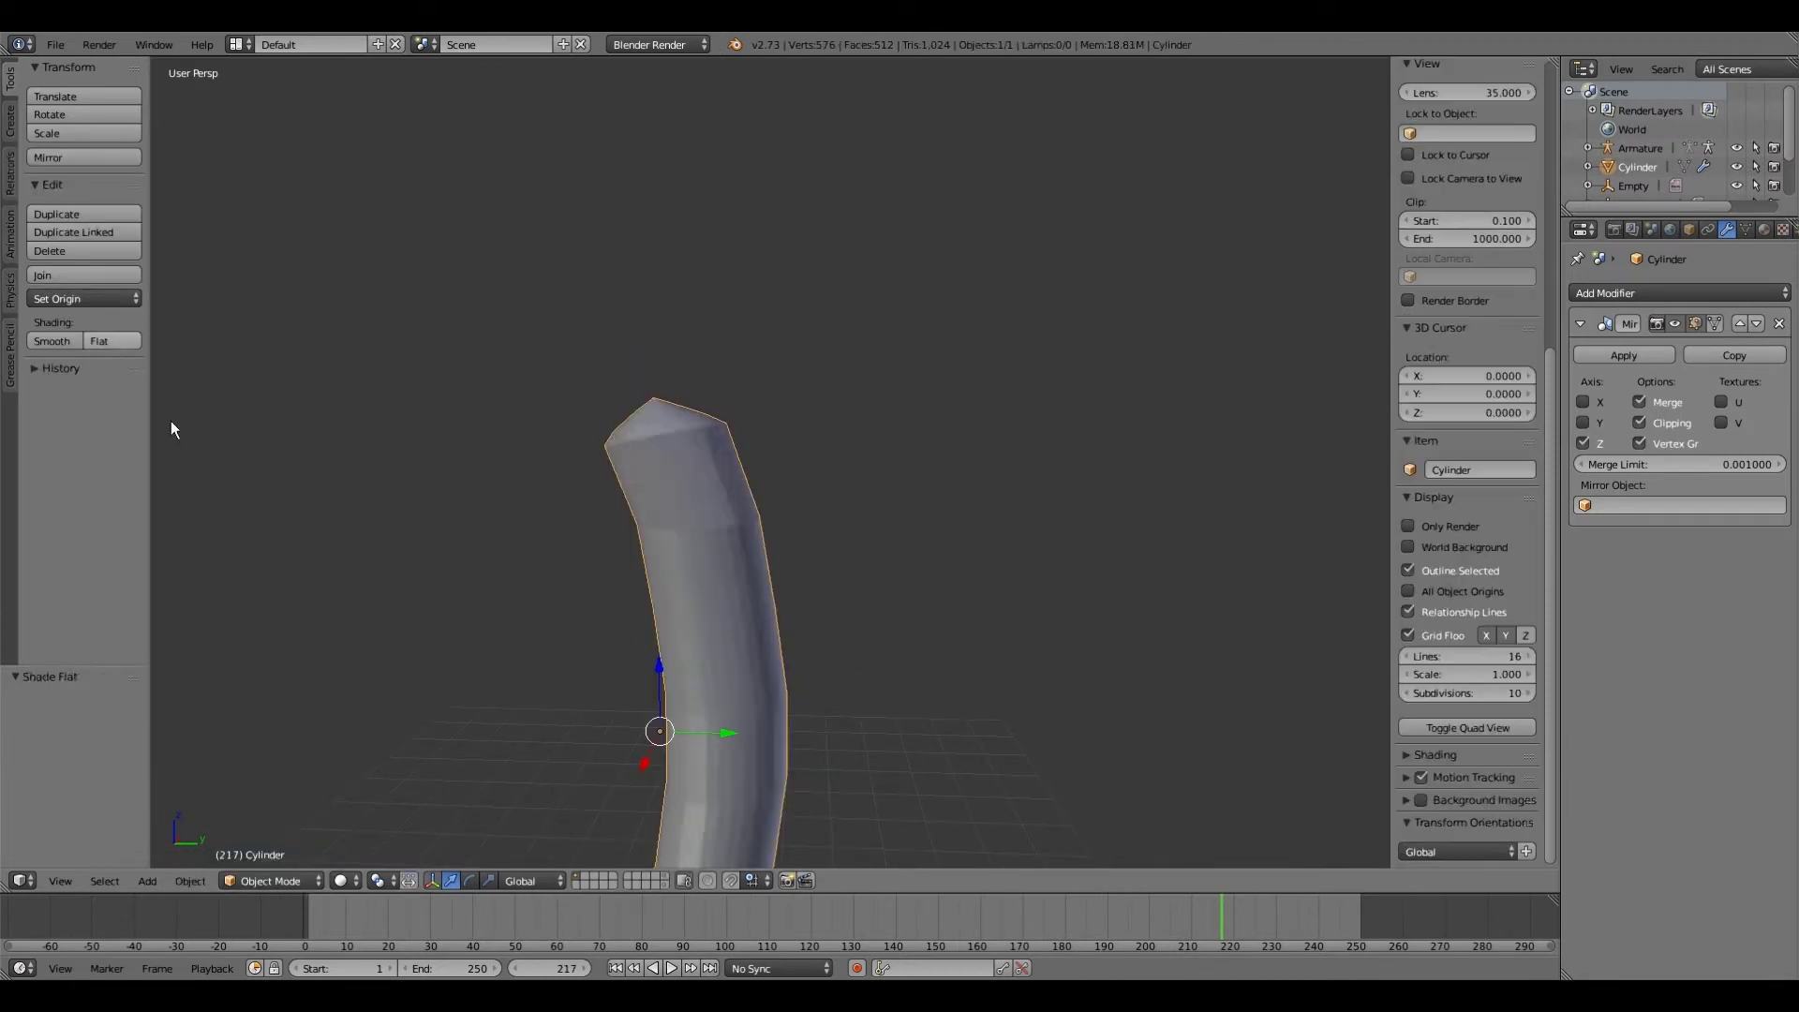
{"action": "left_click", "coordinate": [253, 881]}
{"action": "left_click", "coordinate": [258, 840]}
Step: Box-select the whole cap including the shoulder ring and scale it down to about 0.494
{"action": "middle_click_drag", "start_coordinate": [602, 660], "coordinate": [616, 420]}
{"action": "scroll", "coordinate": [486, 324], "scroll_direction": "down", "scroll_amount": 1}
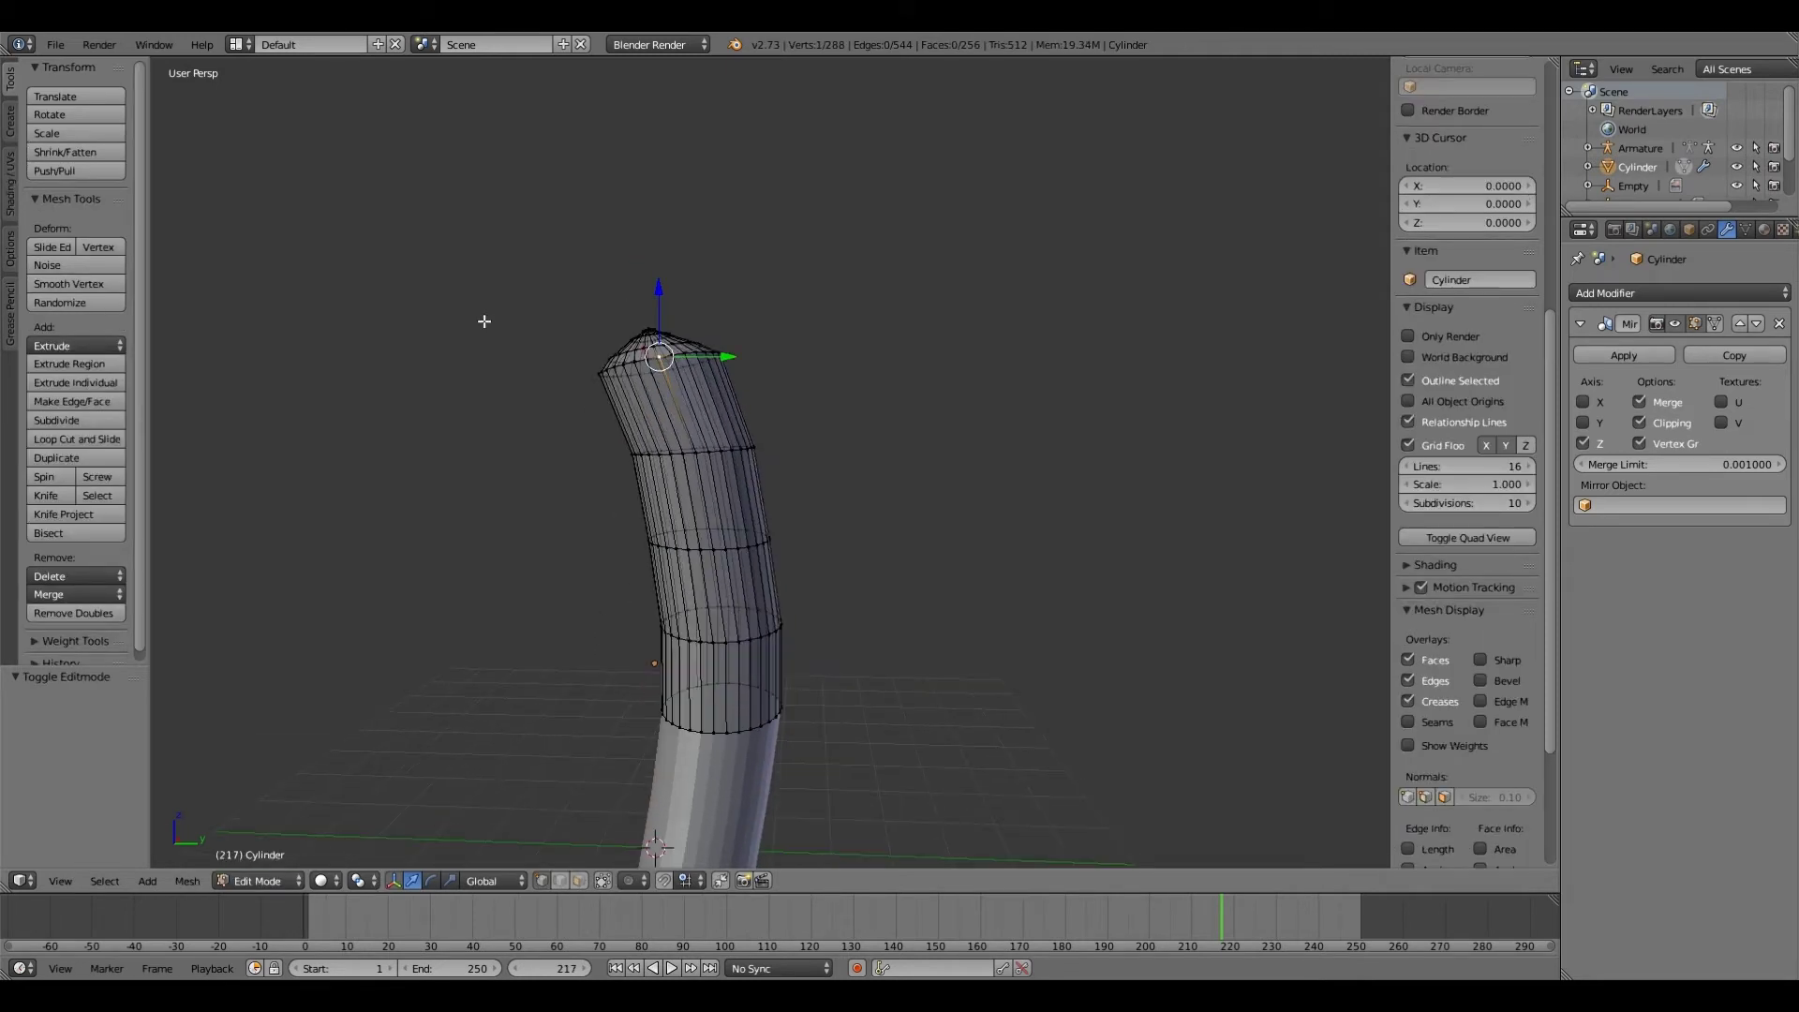
{"action": "key", "text": "b"}
{"action": "left_click_drag", "start_coordinate": [455, 273], "coordinate": [852, 416]}
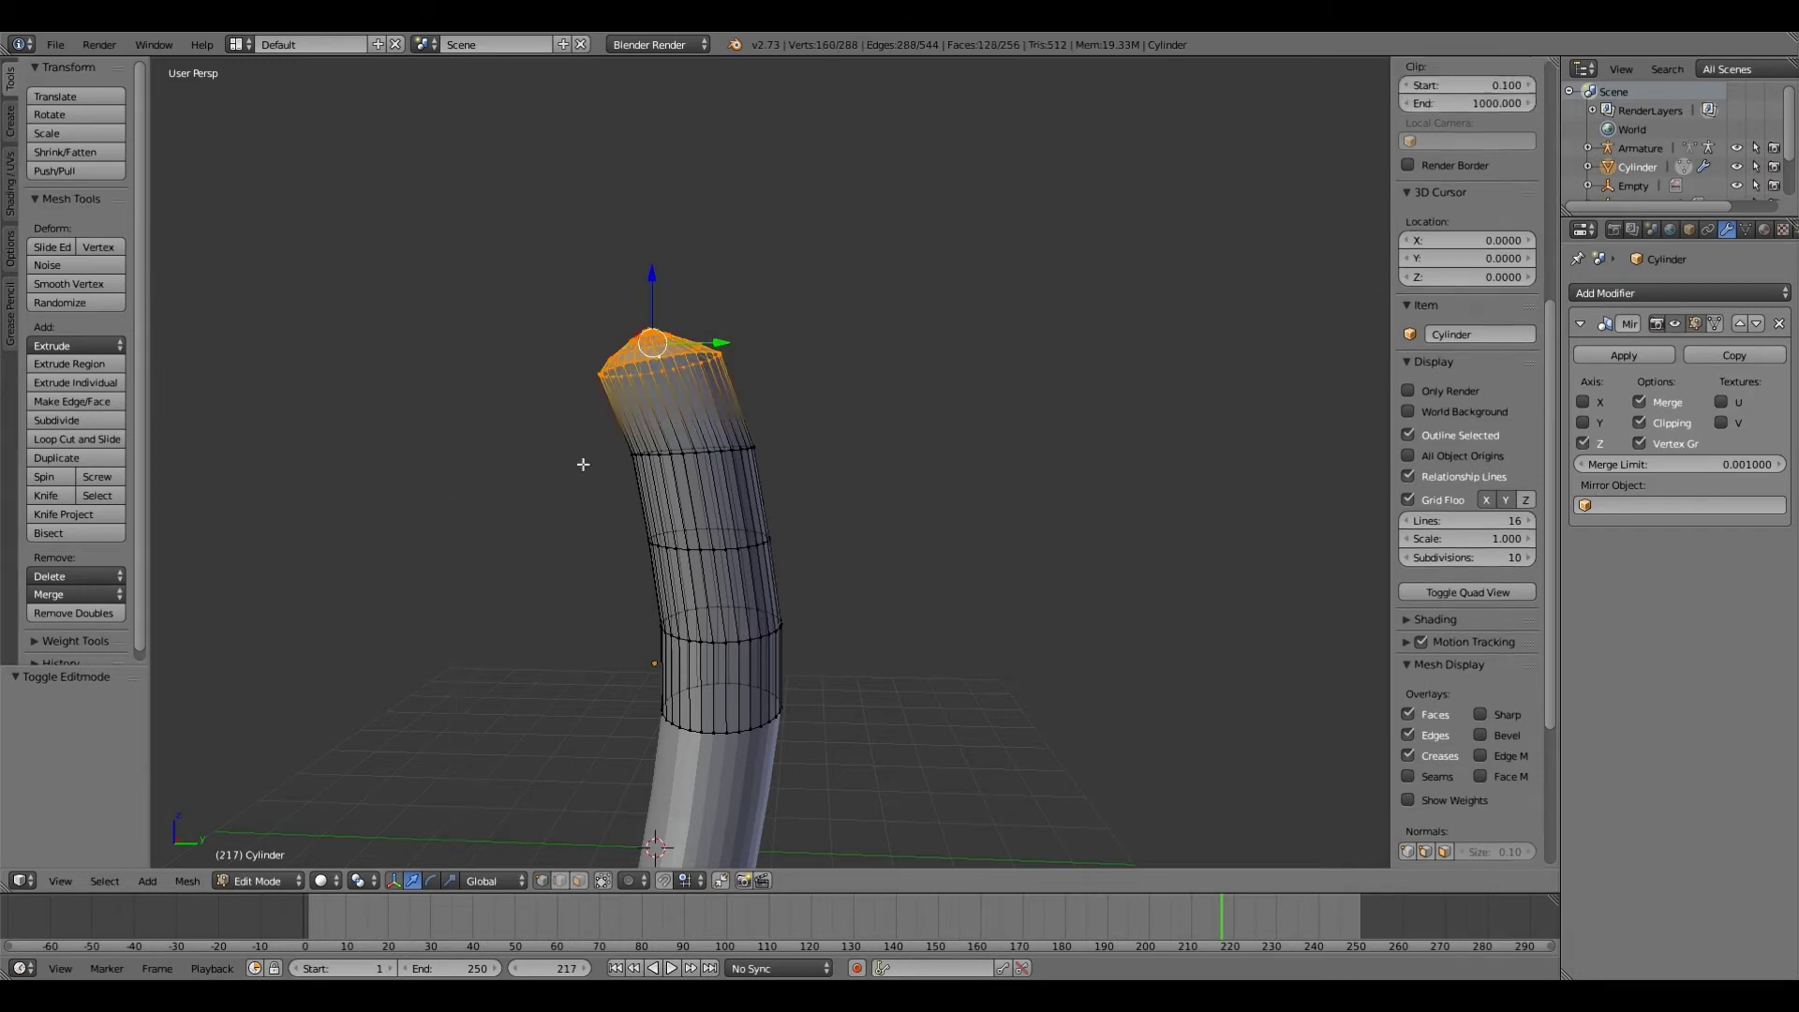
{"action": "key", "text": "s"}
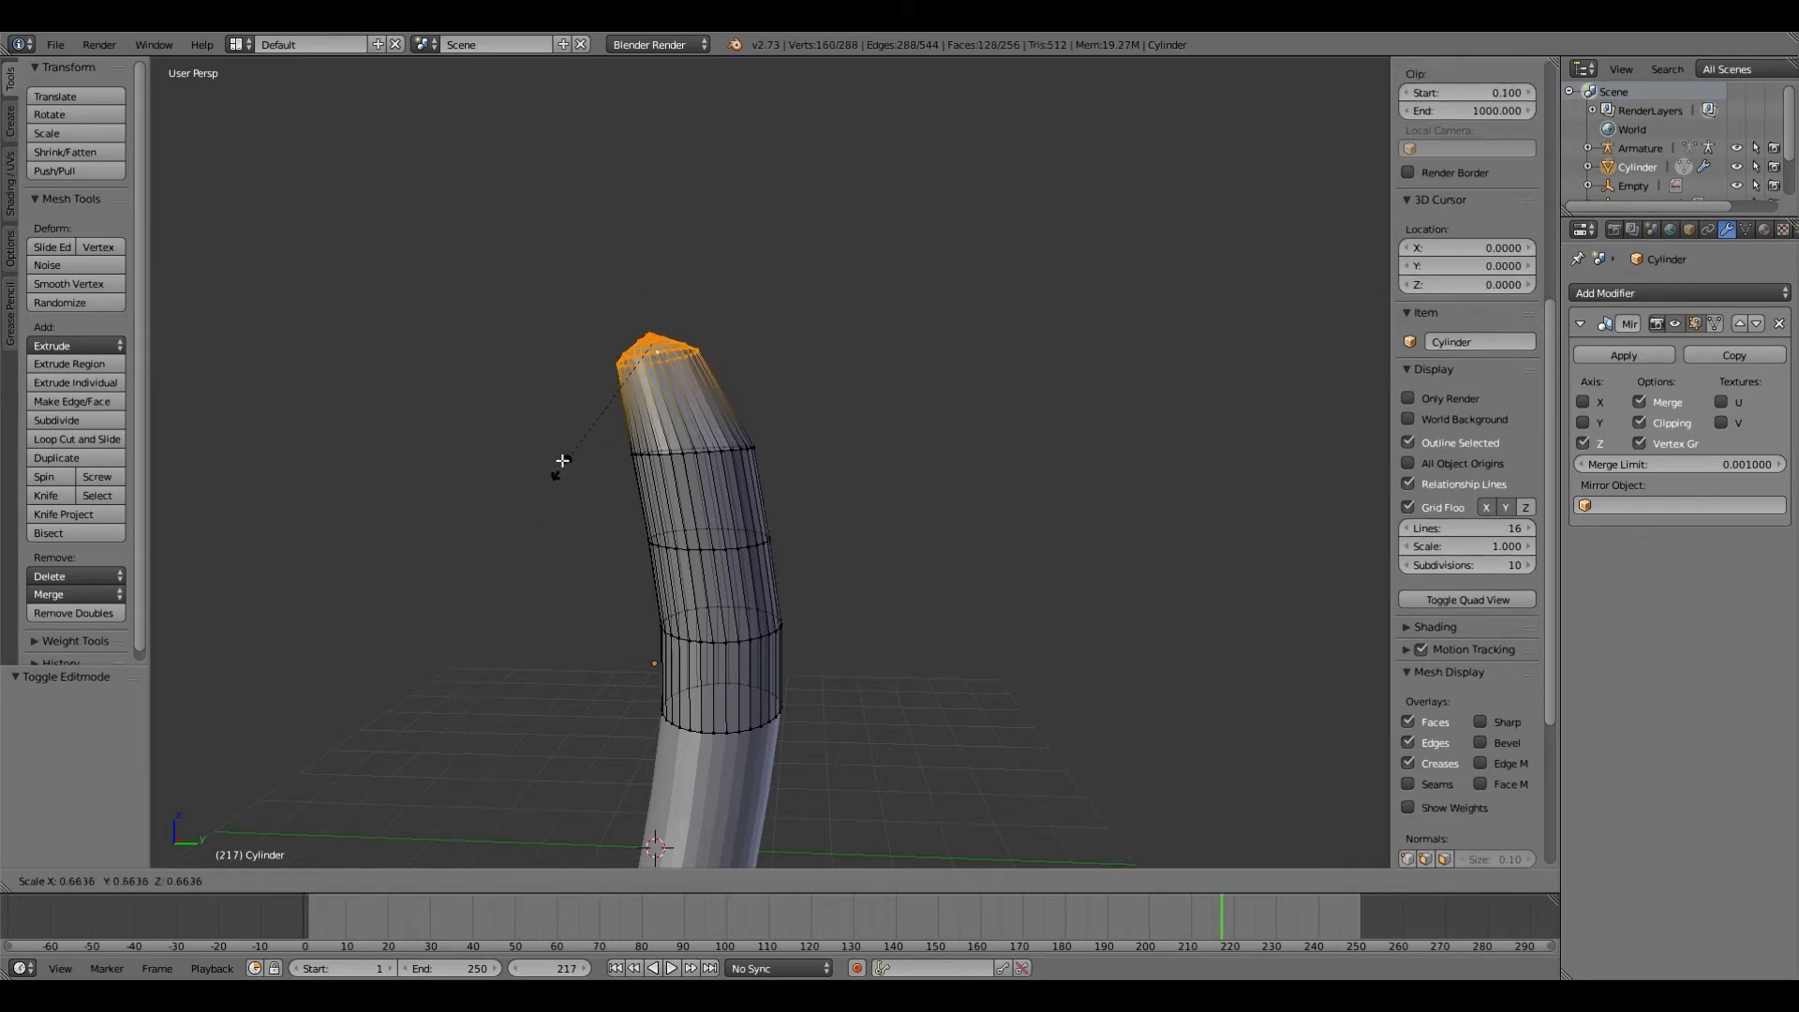
{"action": "left_click", "coordinate": [574, 431]}
Step: Select the edge ring just below the shoulder and scale it down to about 0.837
{"action": "right_click", "coordinate": [696, 453]}
{"action": "key", "text": "b"}
{"action": "left_click_drag", "start_coordinate": [473, 435], "coordinate": [956, 514]}
{"action": "key", "text": "s"}
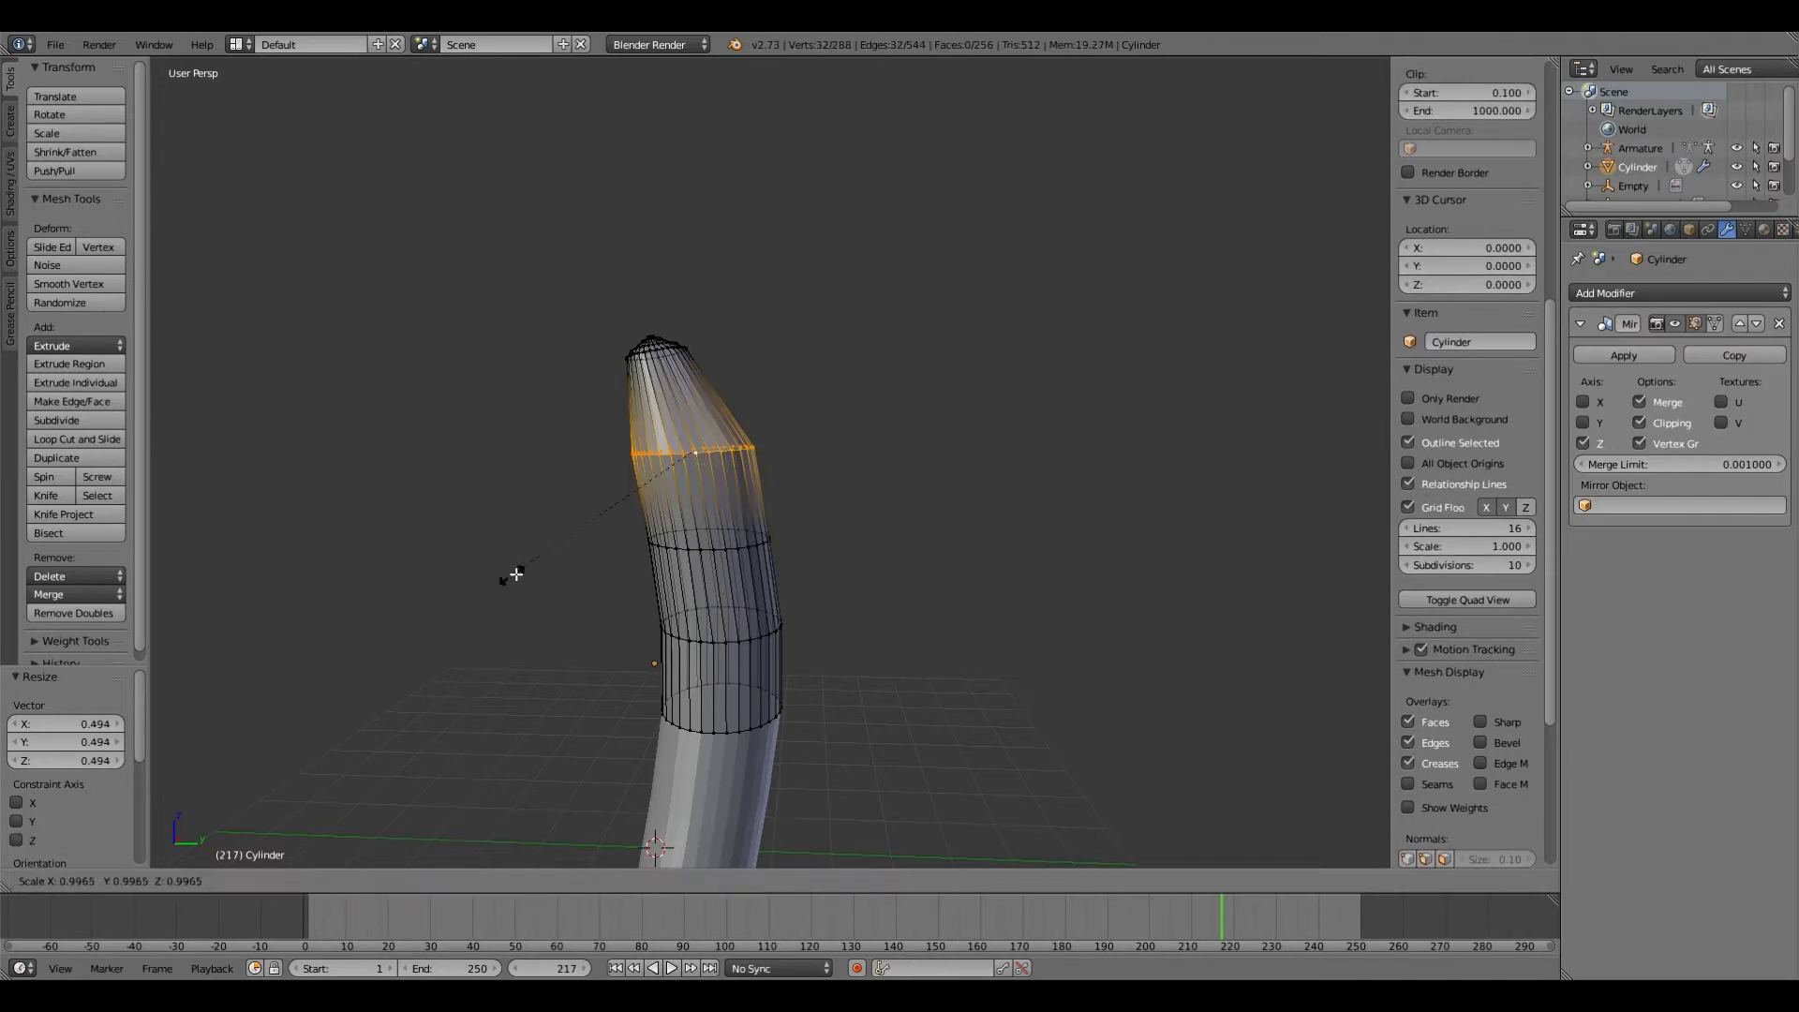
{"action": "left_click", "coordinate": [534, 587]}
Step: Select the second edge ring below the shoulder and scale it down to about 0.880
{"action": "middle_click_drag", "start_coordinate": [534, 587], "coordinate": [712, 544]}
{"action": "right_click", "coordinate": [704, 526]}
{"action": "scroll", "coordinate": [1467, 375], "scroll_direction": "down", "scroll_amount": 2}
{"action": "key", "text": "b"}
{"action": "left_click_drag", "start_coordinate": [610, 507], "coordinate": [841, 555]}
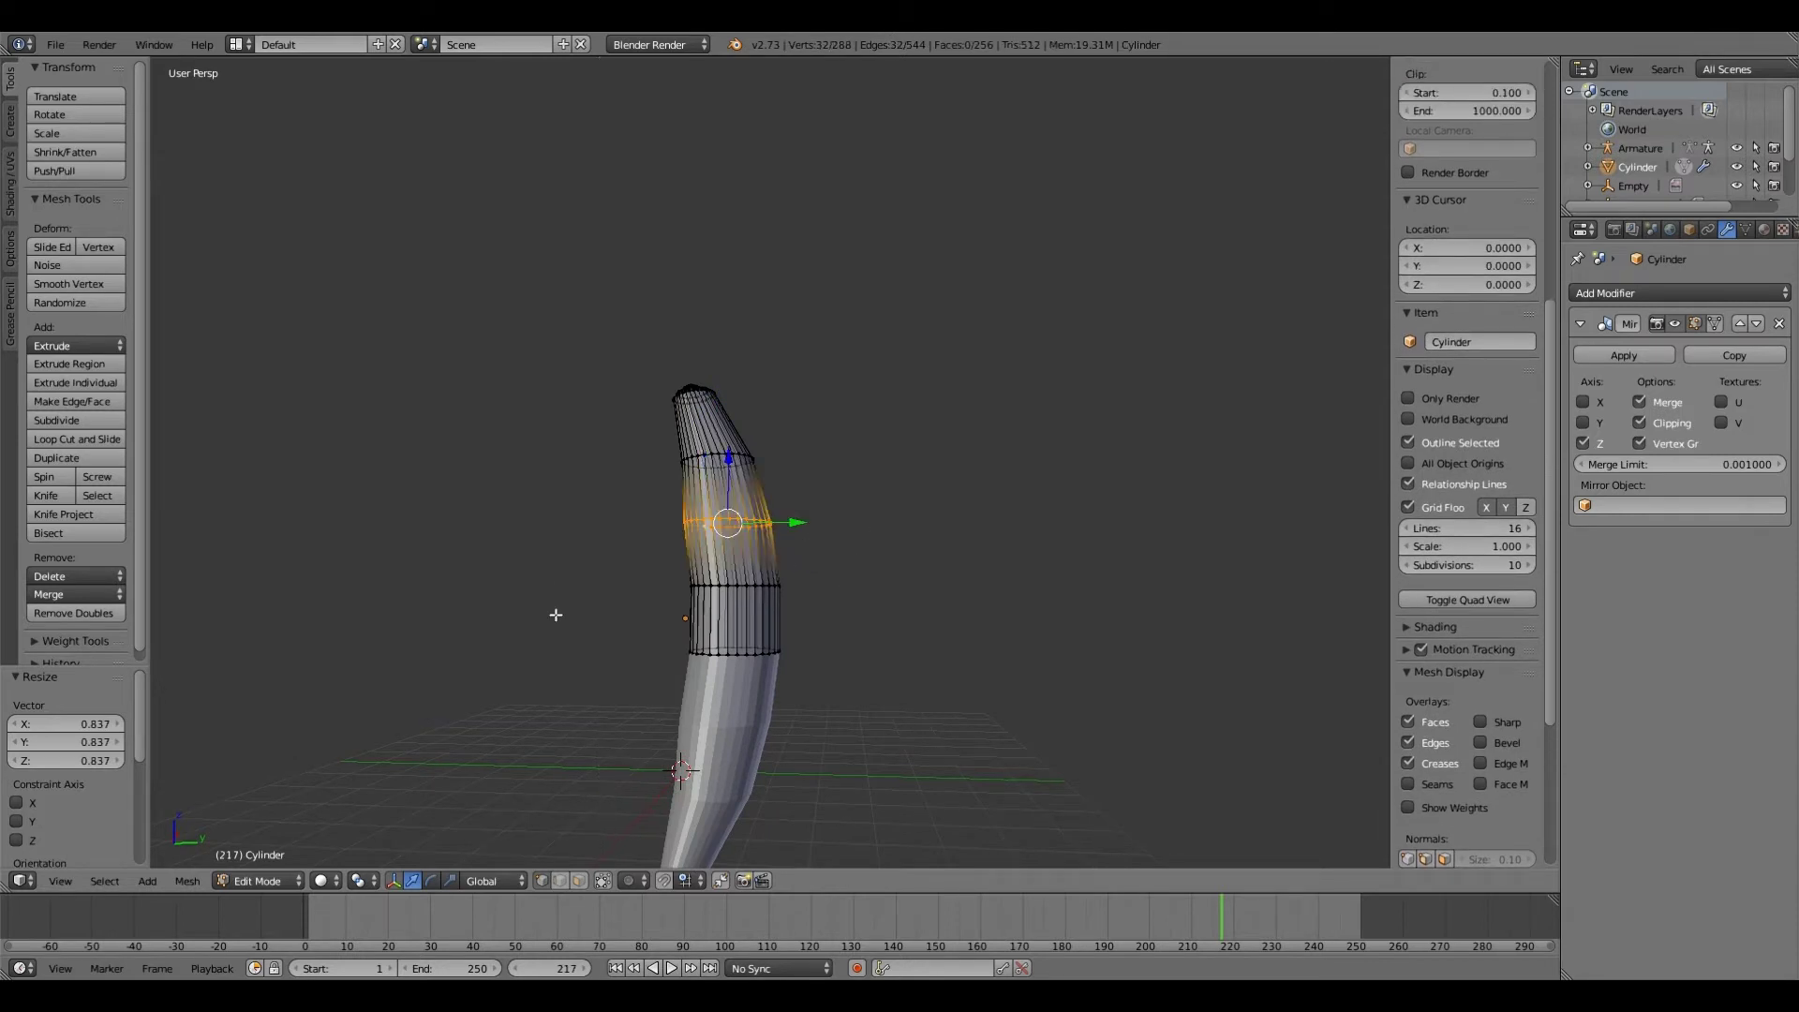
{"action": "key", "text": "s"}
{"action": "left_click", "coordinate": [573, 607]}
Step: Examine the tapered, mirrored shape from the front and back views
{"action": "scroll", "coordinate": [594, 623], "scroll_direction": "down", "scroll_amount": 3}
{"action": "mouse_move", "coordinate": [594, 622]}
{"action": "middle_mouse_down"}
{"action": "mouse_move", "coordinate": [618, 623]}
{"action": "mouse_move", "coordinate": [498, 622]}
{"action": "mouse_move", "coordinate": [576, 626]}
{"action": "middle_mouse_up"}
{"action": "key", "text": "KP_1"}
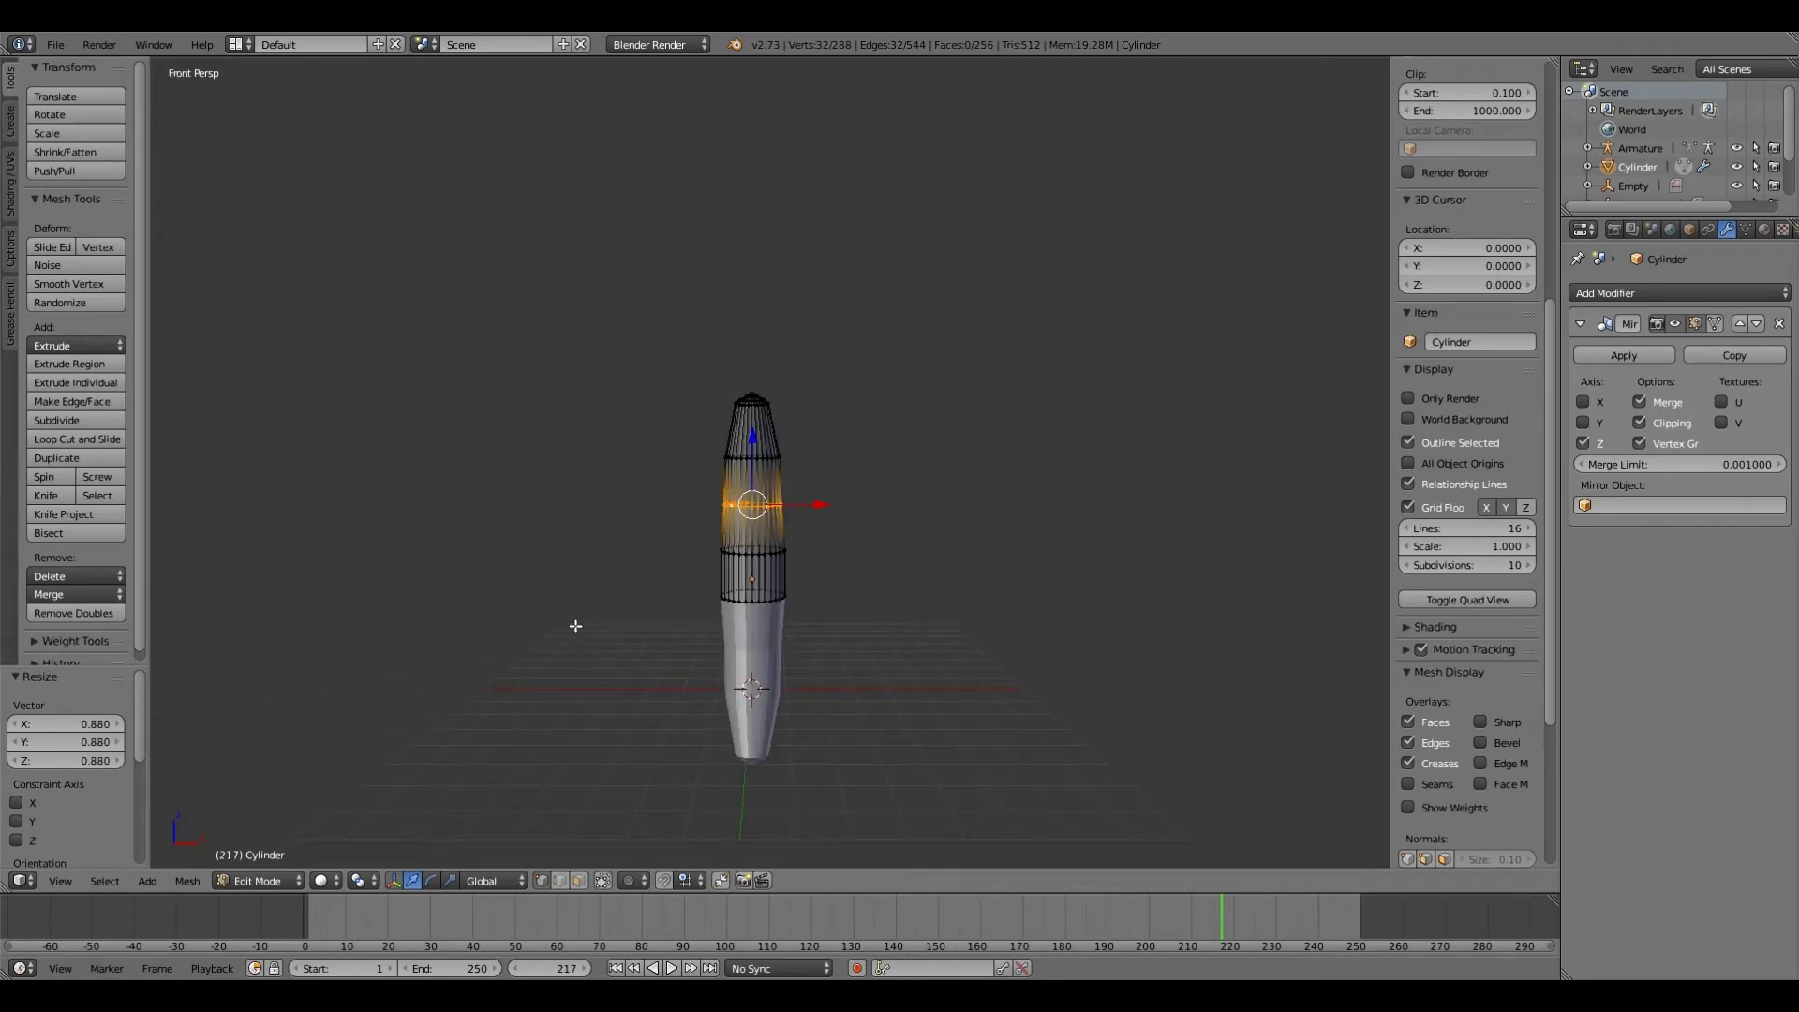
{"action": "key", "text": "ctrl+KP_1"}
{"action": "scroll", "coordinate": [764, 612], "scroll_direction": "up", "scroll_amount": 2}
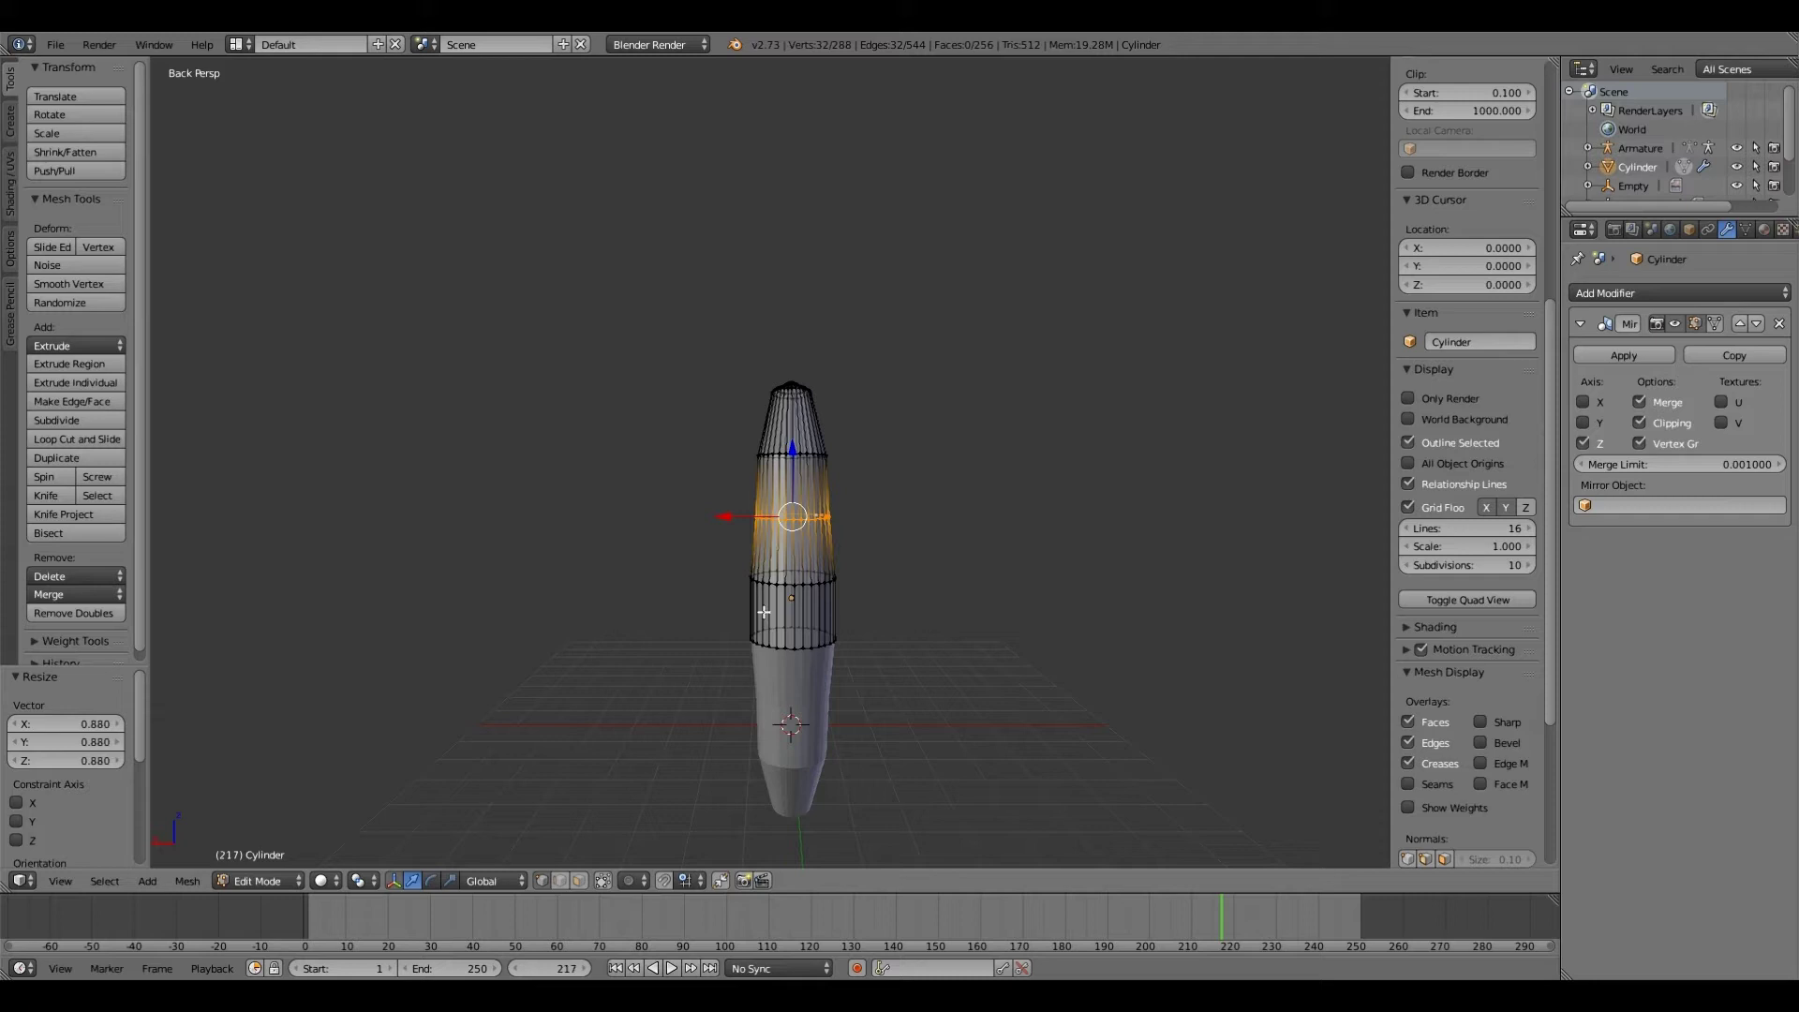
{"action": "key", "text": "KP_1"}
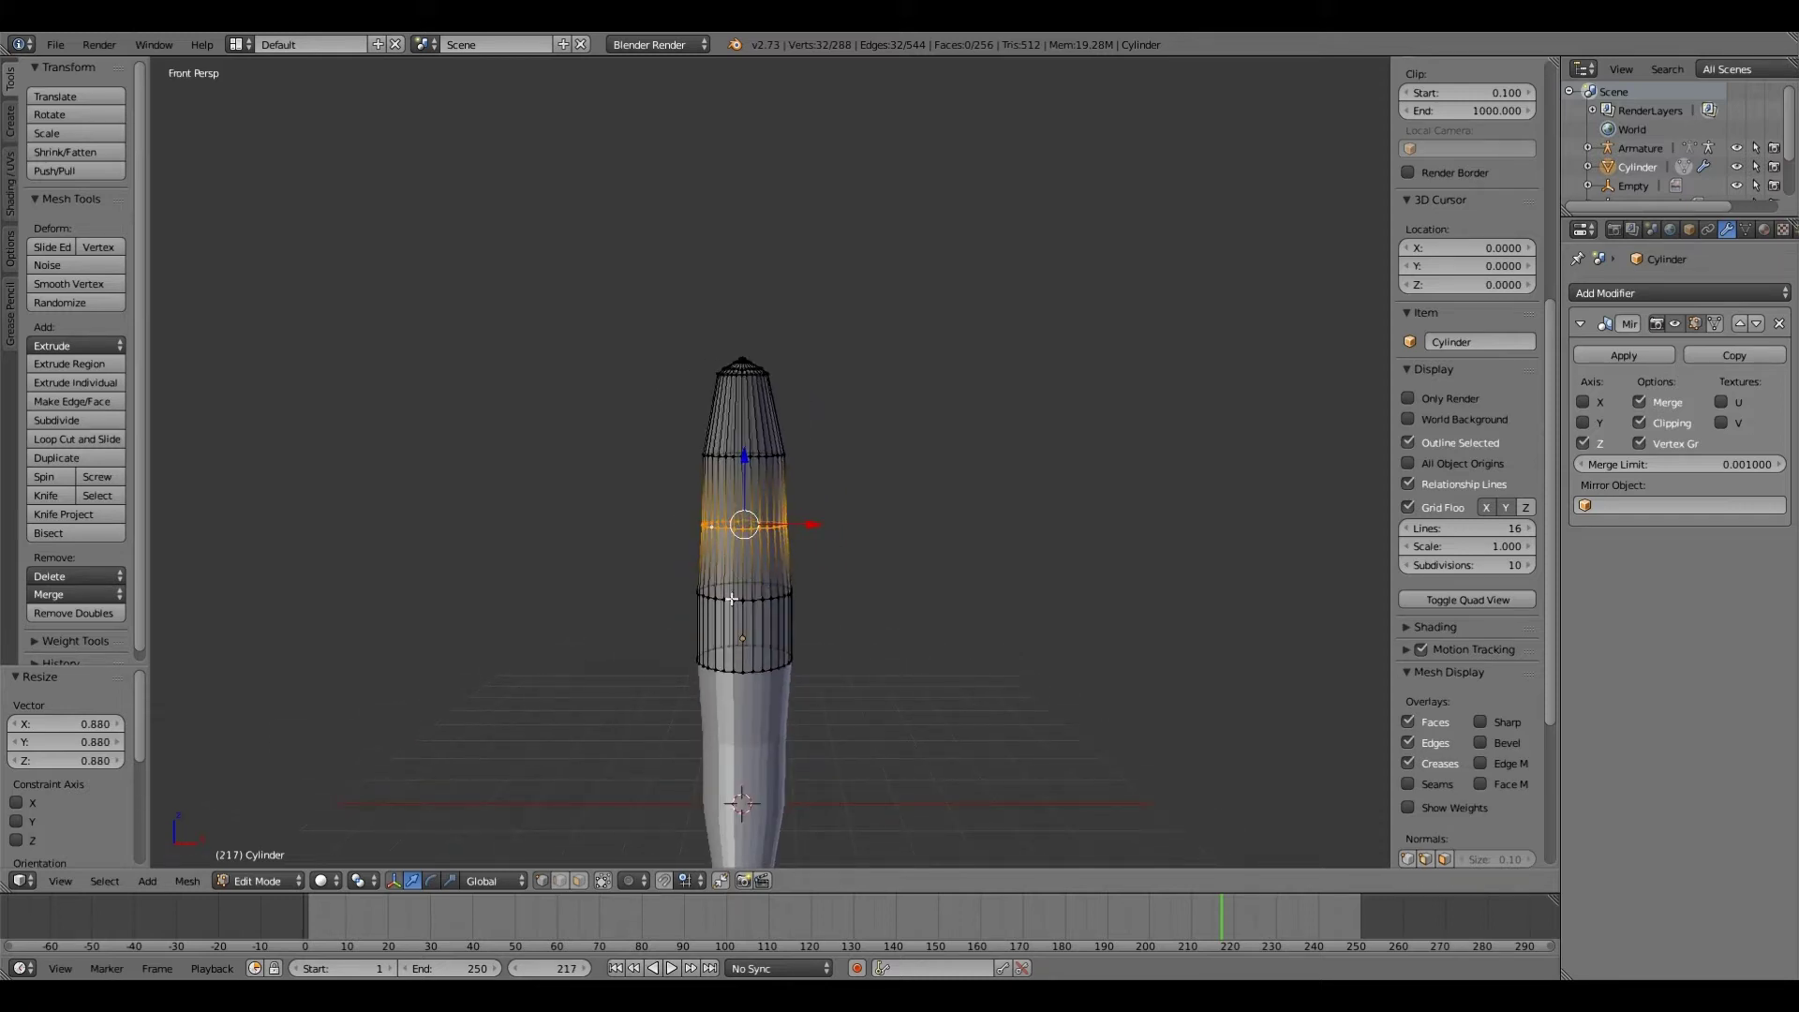
{"action": "key", "text": "ctrl+KP_1"}
{"action": "scroll", "coordinate": [732, 599], "scroll_direction": "up", "scroll_amount": 2}
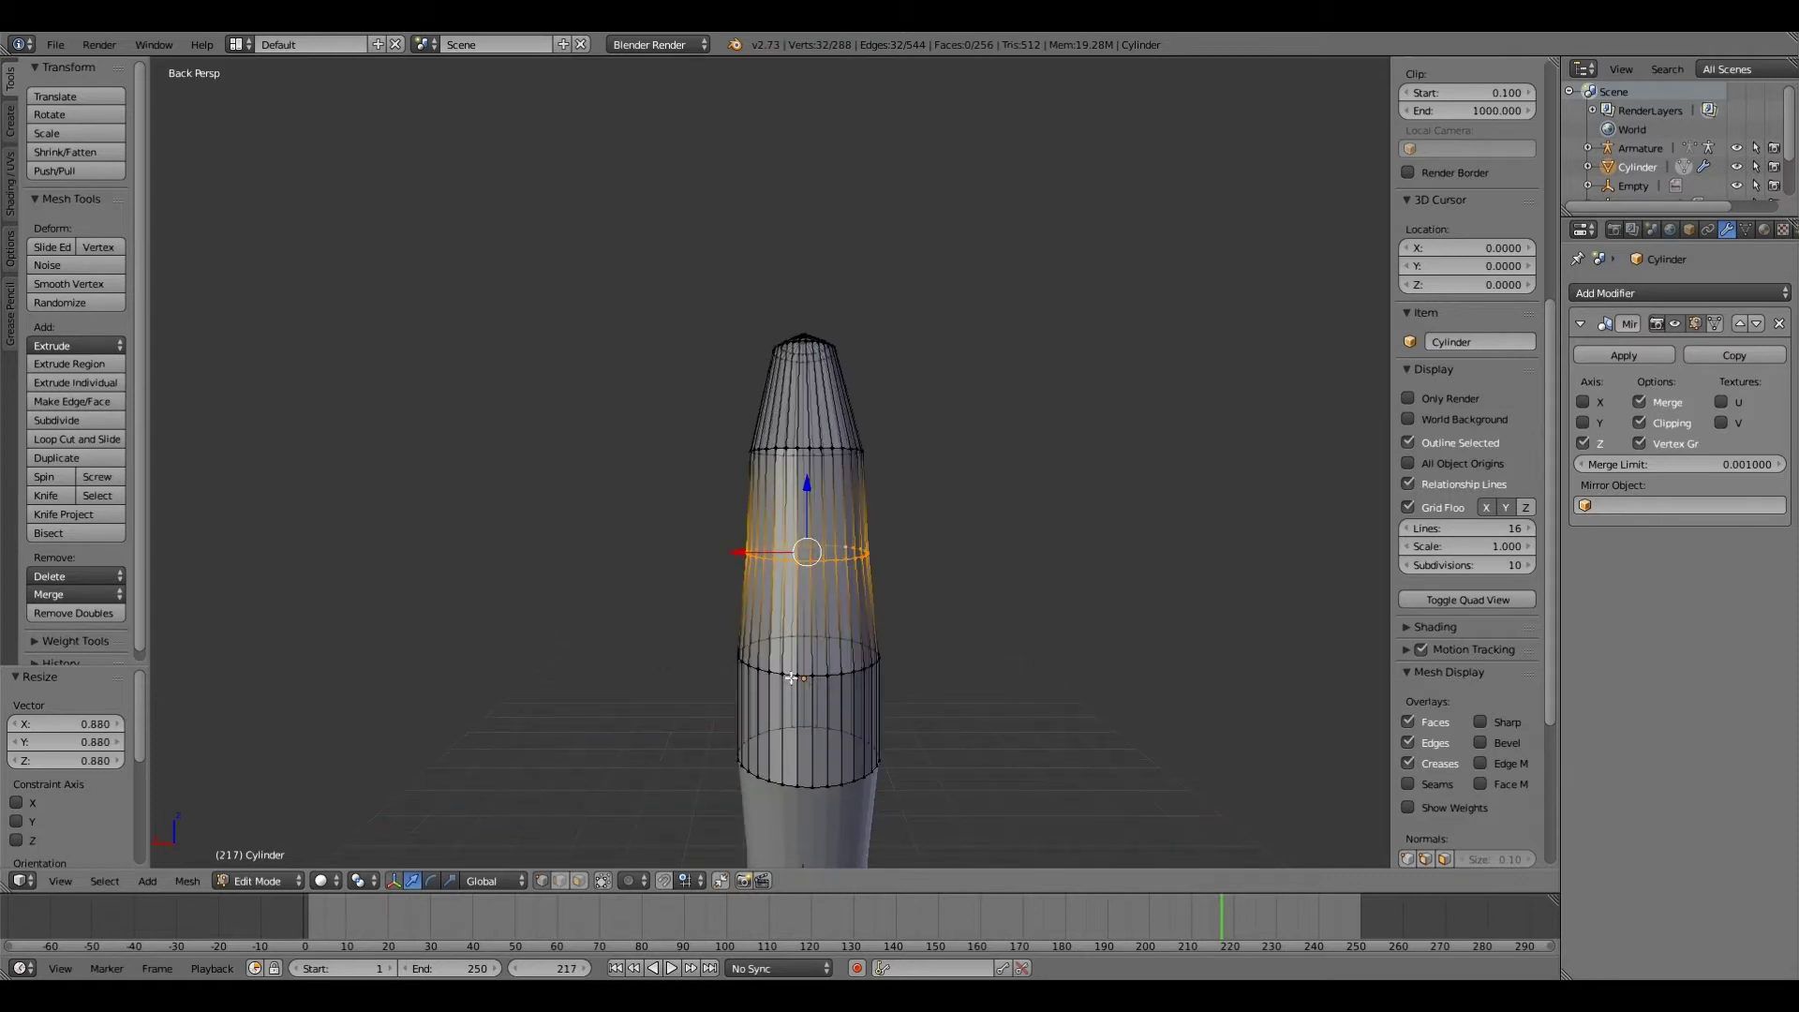
{"action": "middle_click_drag", "start_coordinate": [732, 599], "coordinate": [768, 550], "text": "shift"}
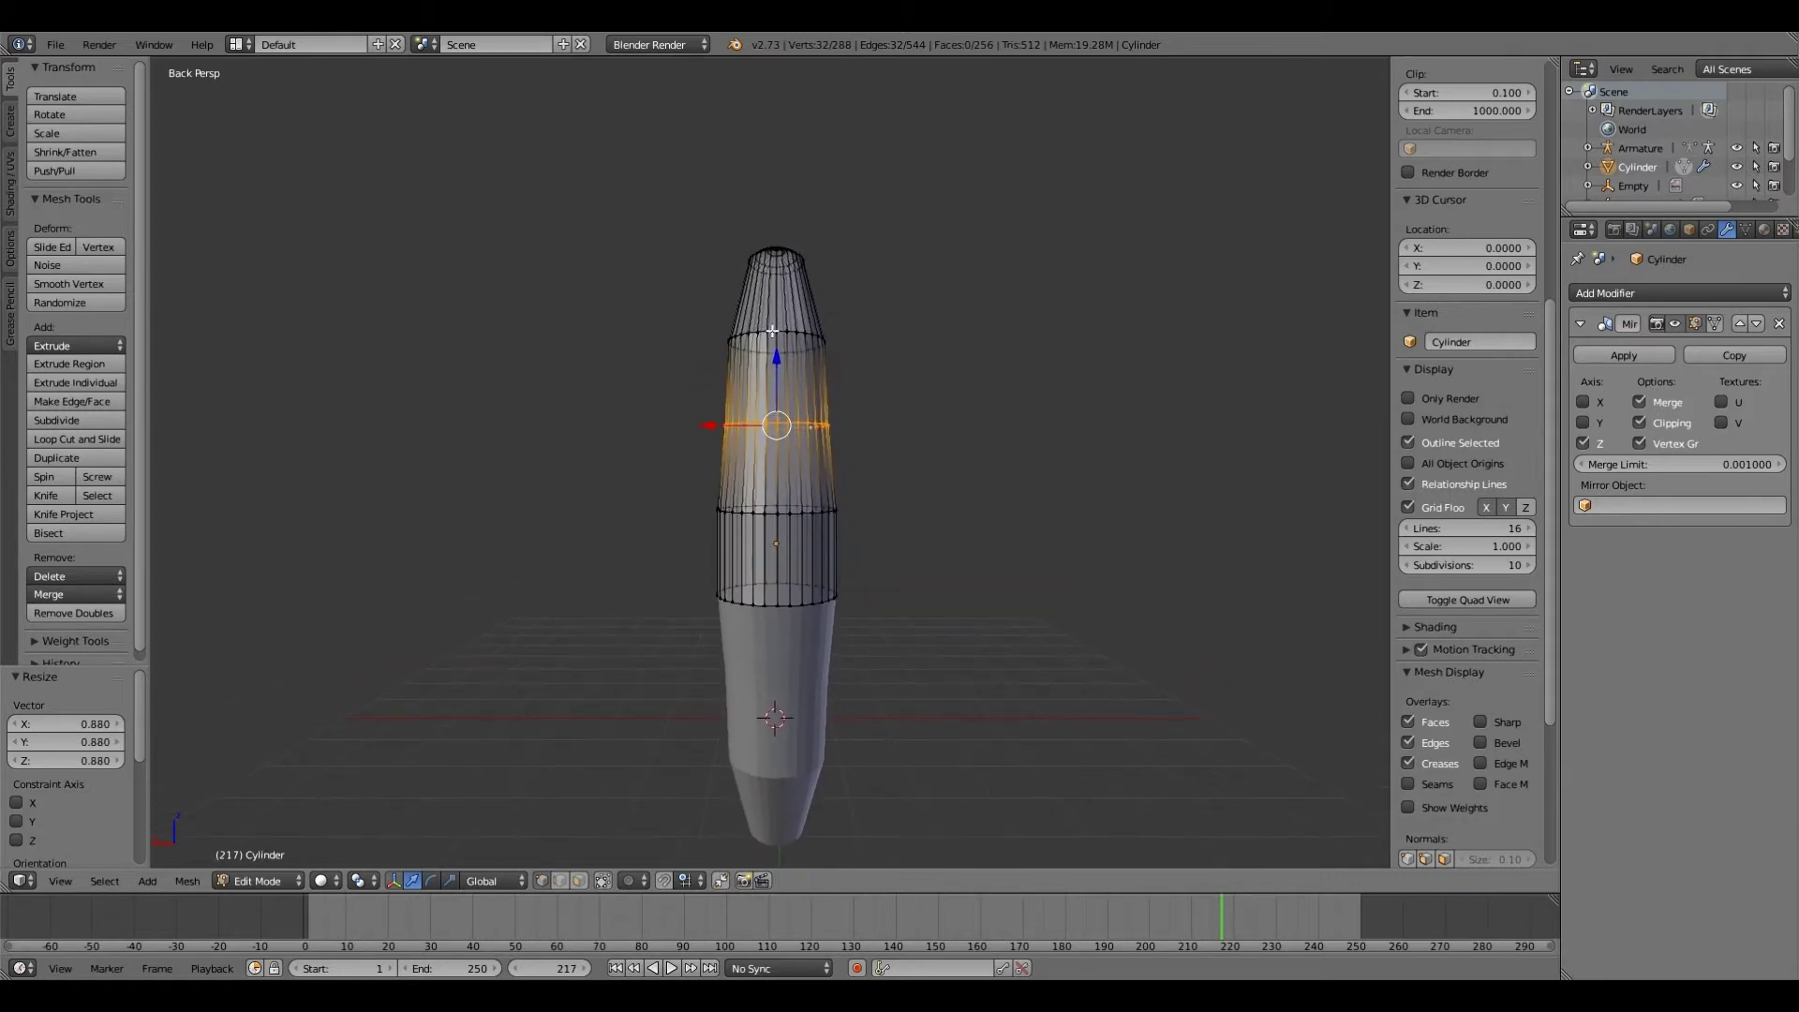
Step: Box-select the edge ring just below the cap and scale it down to about 0.899
{"action": "right_click", "coordinate": [768, 331]}
{"action": "key", "text": "b"}
{"action": "left_click_drag", "start_coordinate": [635, 309], "coordinate": [863, 366]}
{"action": "key", "text": "s"}
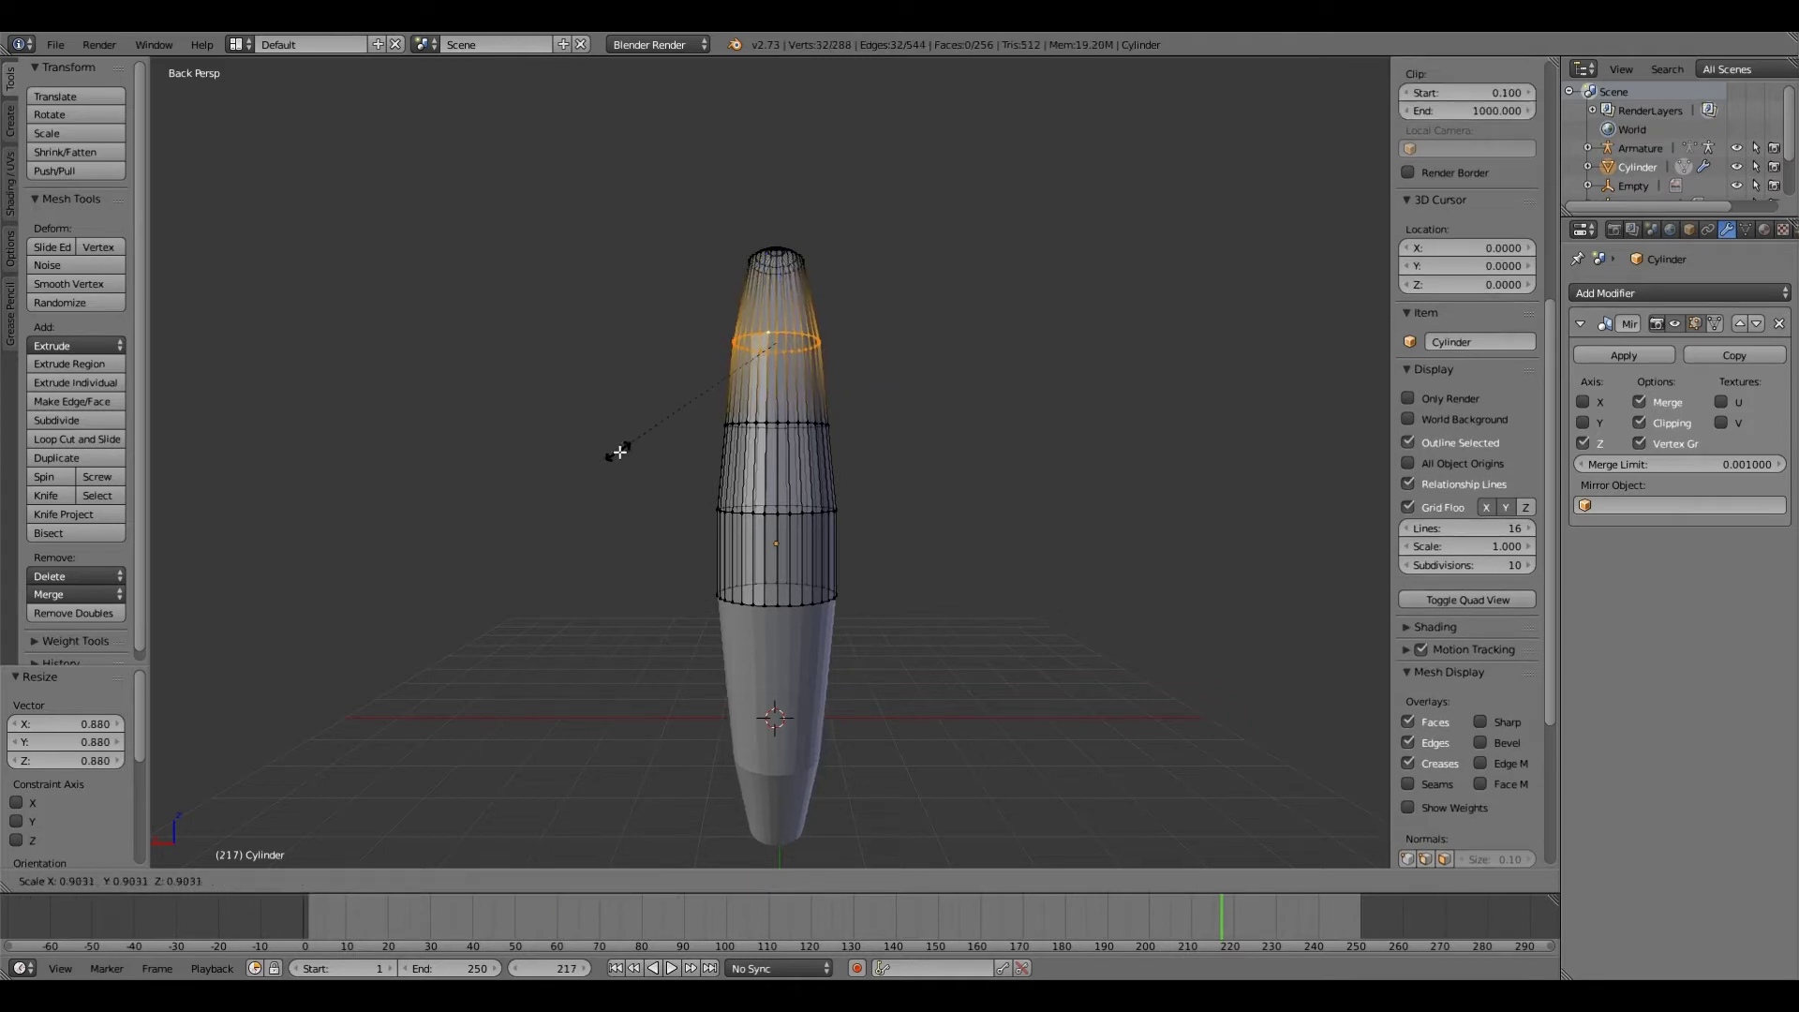
{"action": "left_click", "coordinate": [618, 450]}
{"action": "scroll", "coordinate": [643, 498], "scroll_direction": "down", "scroll_amount": 1}
{"action": "middle_click_drag", "start_coordinate": [646, 495], "coordinate": [642, 498]}
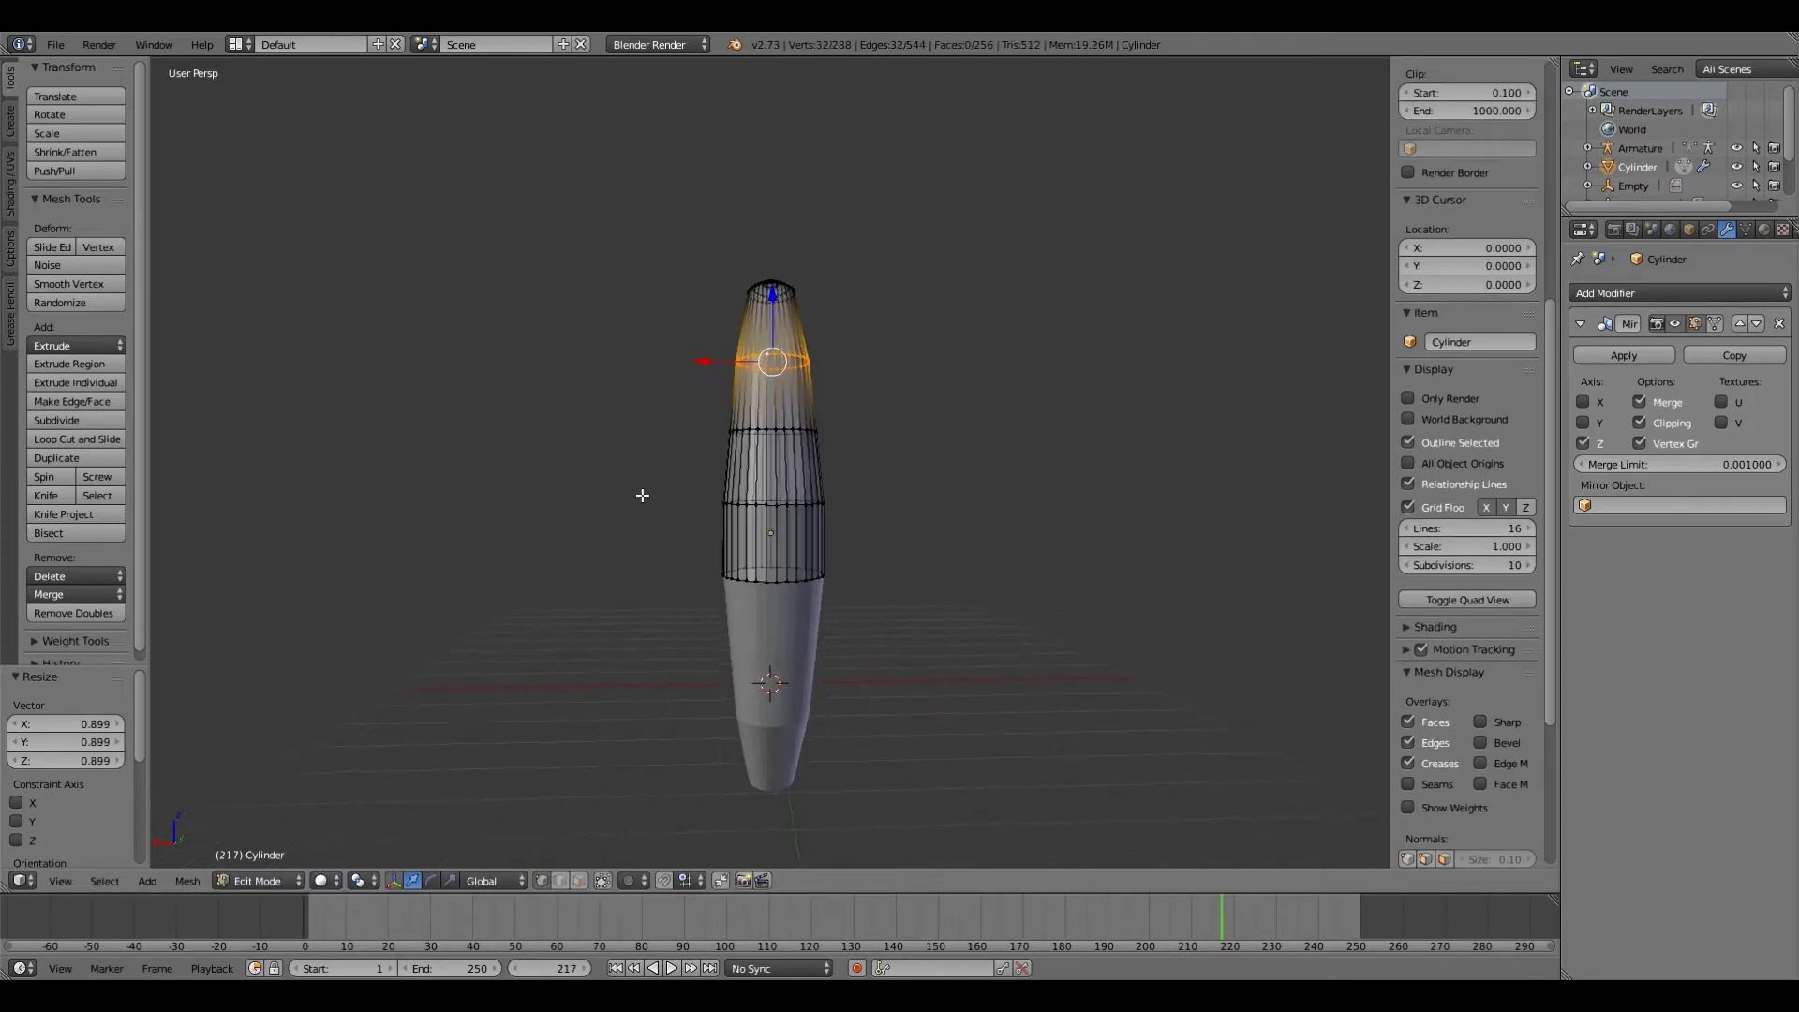
Step: Apply smooth shading to the cylinder in Object Mode and return to Edit Mode
{"action": "left_click", "coordinate": [278, 881]}
{"action": "left_click", "coordinate": [270, 859]}
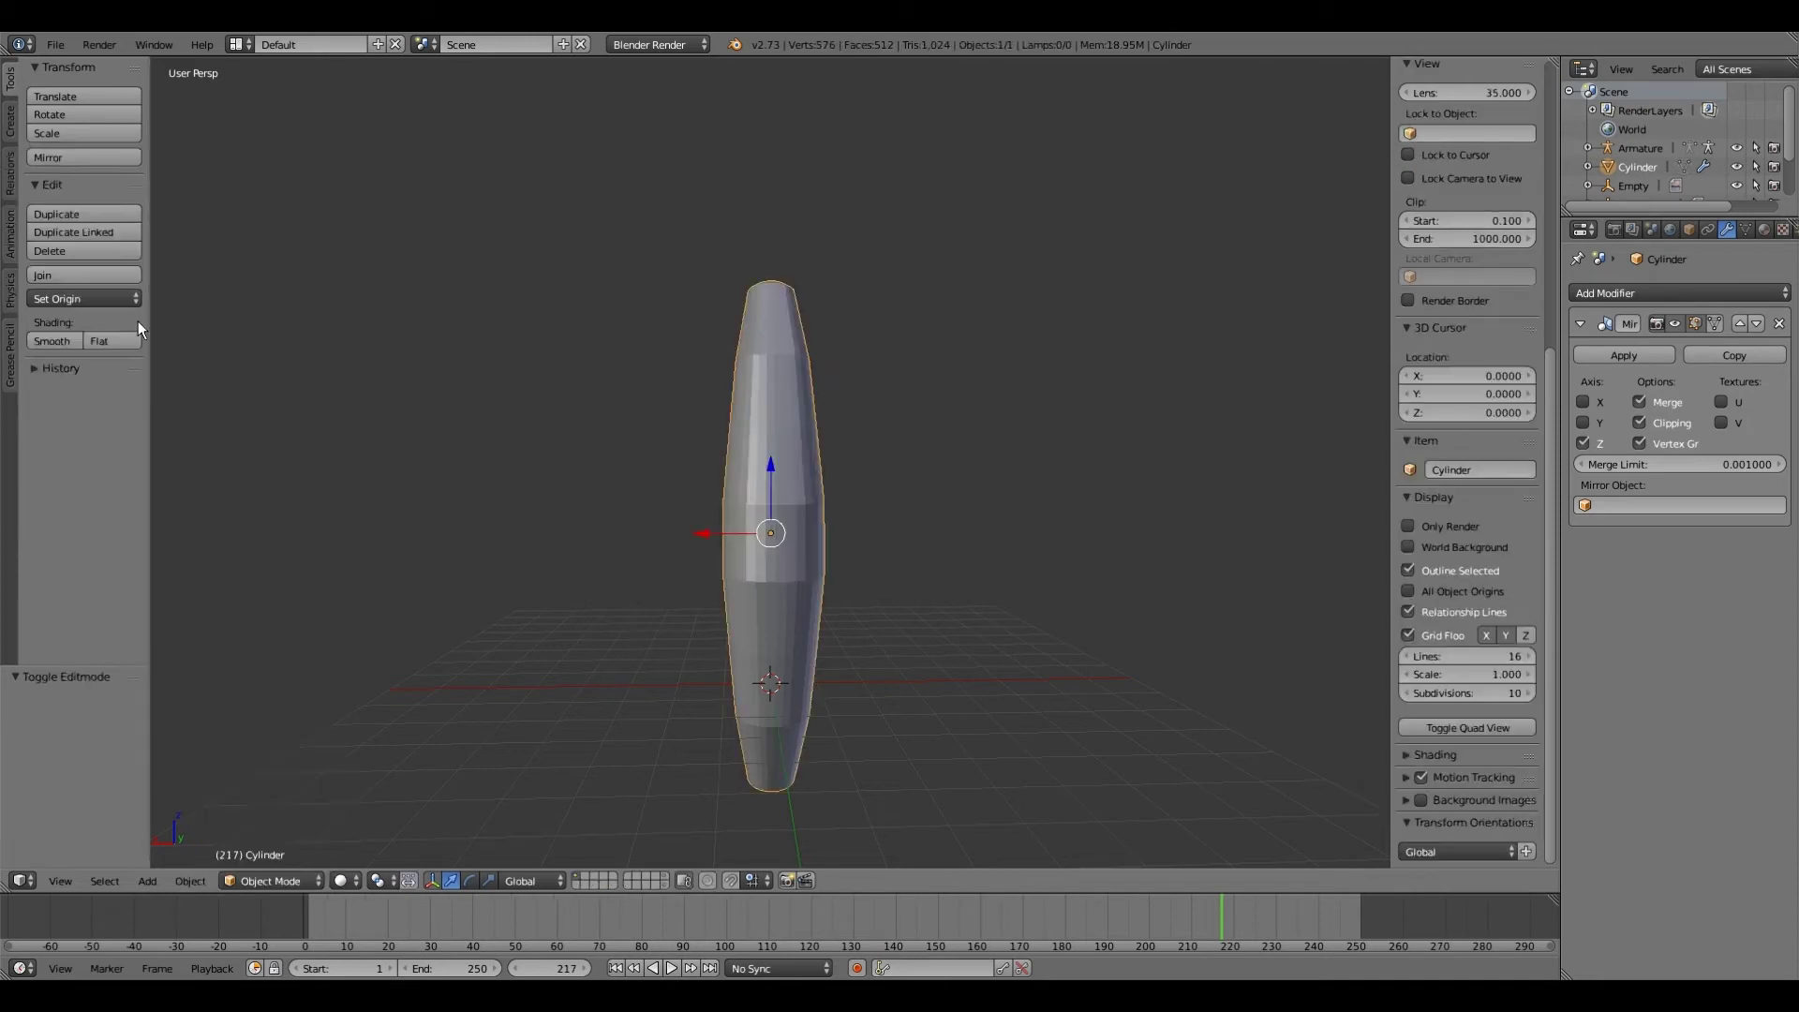
{"action": "left_click", "coordinate": [59, 341]}
{"action": "mouse_move", "coordinate": [659, 410]}
{"action": "middle_mouse_down"}
{"action": "mouse_move", "coordinate": [674, 430]}
{"action": "mouse_move", "coordinate": [647, 424]}
{"action": "middle_mouse_up"}
{"action": "left_click", "coordinate": [269, 881]}
{"action": "left_click", "coordinate": [267, 838]}
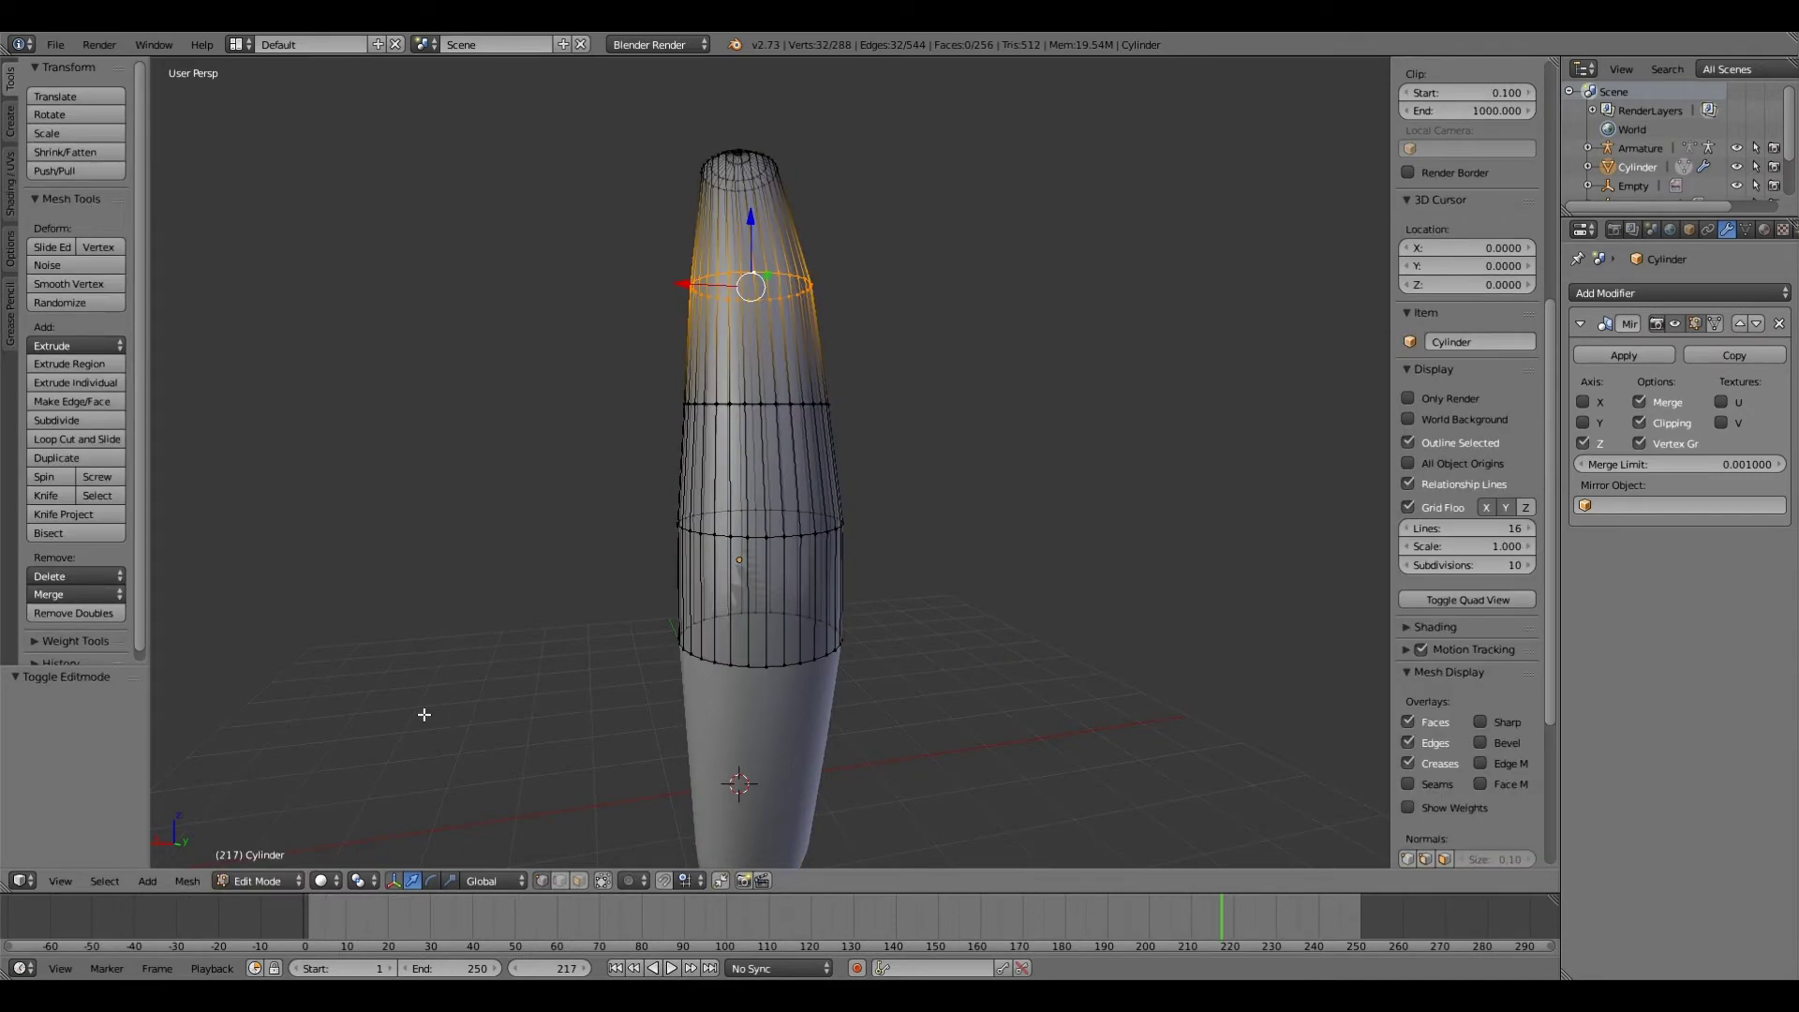
{"action": "middle_click_drag", "start_coordinate": [425, 714], "coordinate": [291, 881]}
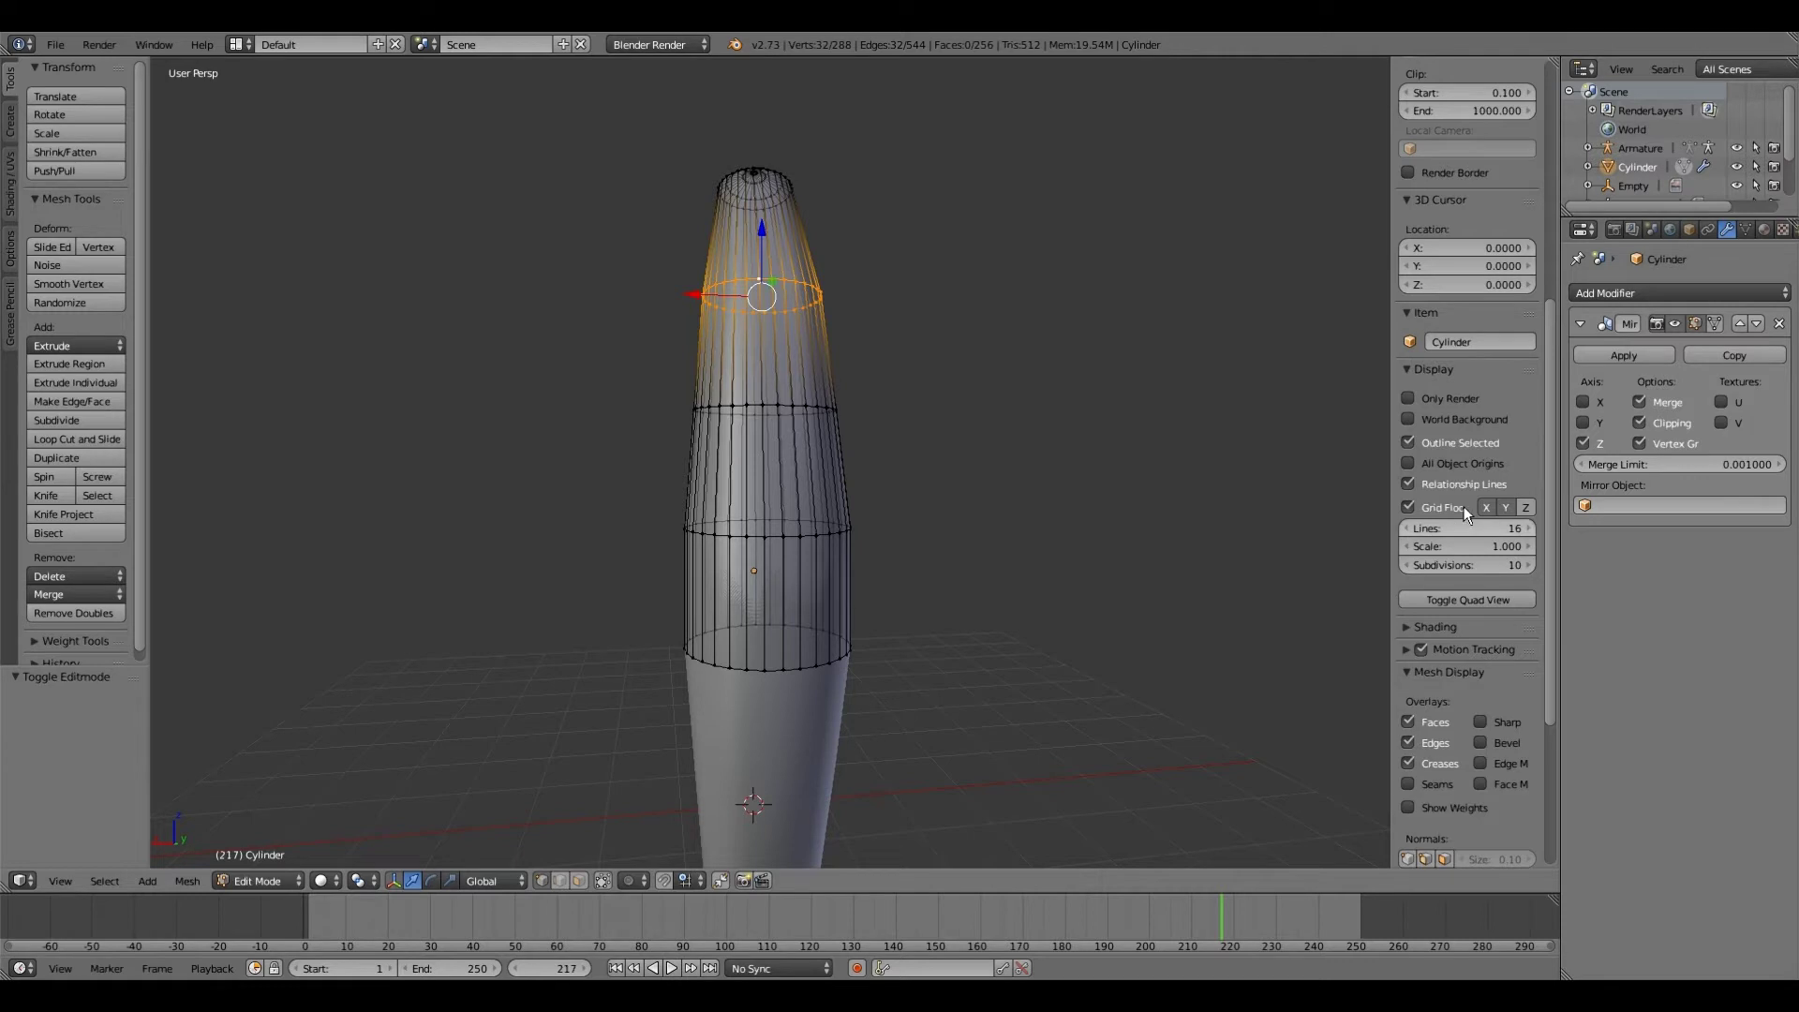
Step: Turn off the Mirror modifier's clipping and raise the ring at the mirror seam 0.688 along Z
{"action": "left_click", "coordinate": [1640, 429]}
{"action": "scroll", "coordinate": [1467, 468], "scroll_direction": "down", "scroll_amount": 2}
{"action": "right_click", "coordinate": [783, 668]}
{"action": "middle_click_drag", "start_coordinate": [750, 647], "coordinate": [574, 635]}
{"action": "left_click_drag", "start_coordinate": [574, 632], "coordinate": [914, 722]}
{"action": "left_click_drag", "start_coordinate": [772, 591], "coordinate": [768, 532]}
{"action": "scroll", "coordinate": [767, 525], "scroll_direction": "down", "scroll_amount": 2}
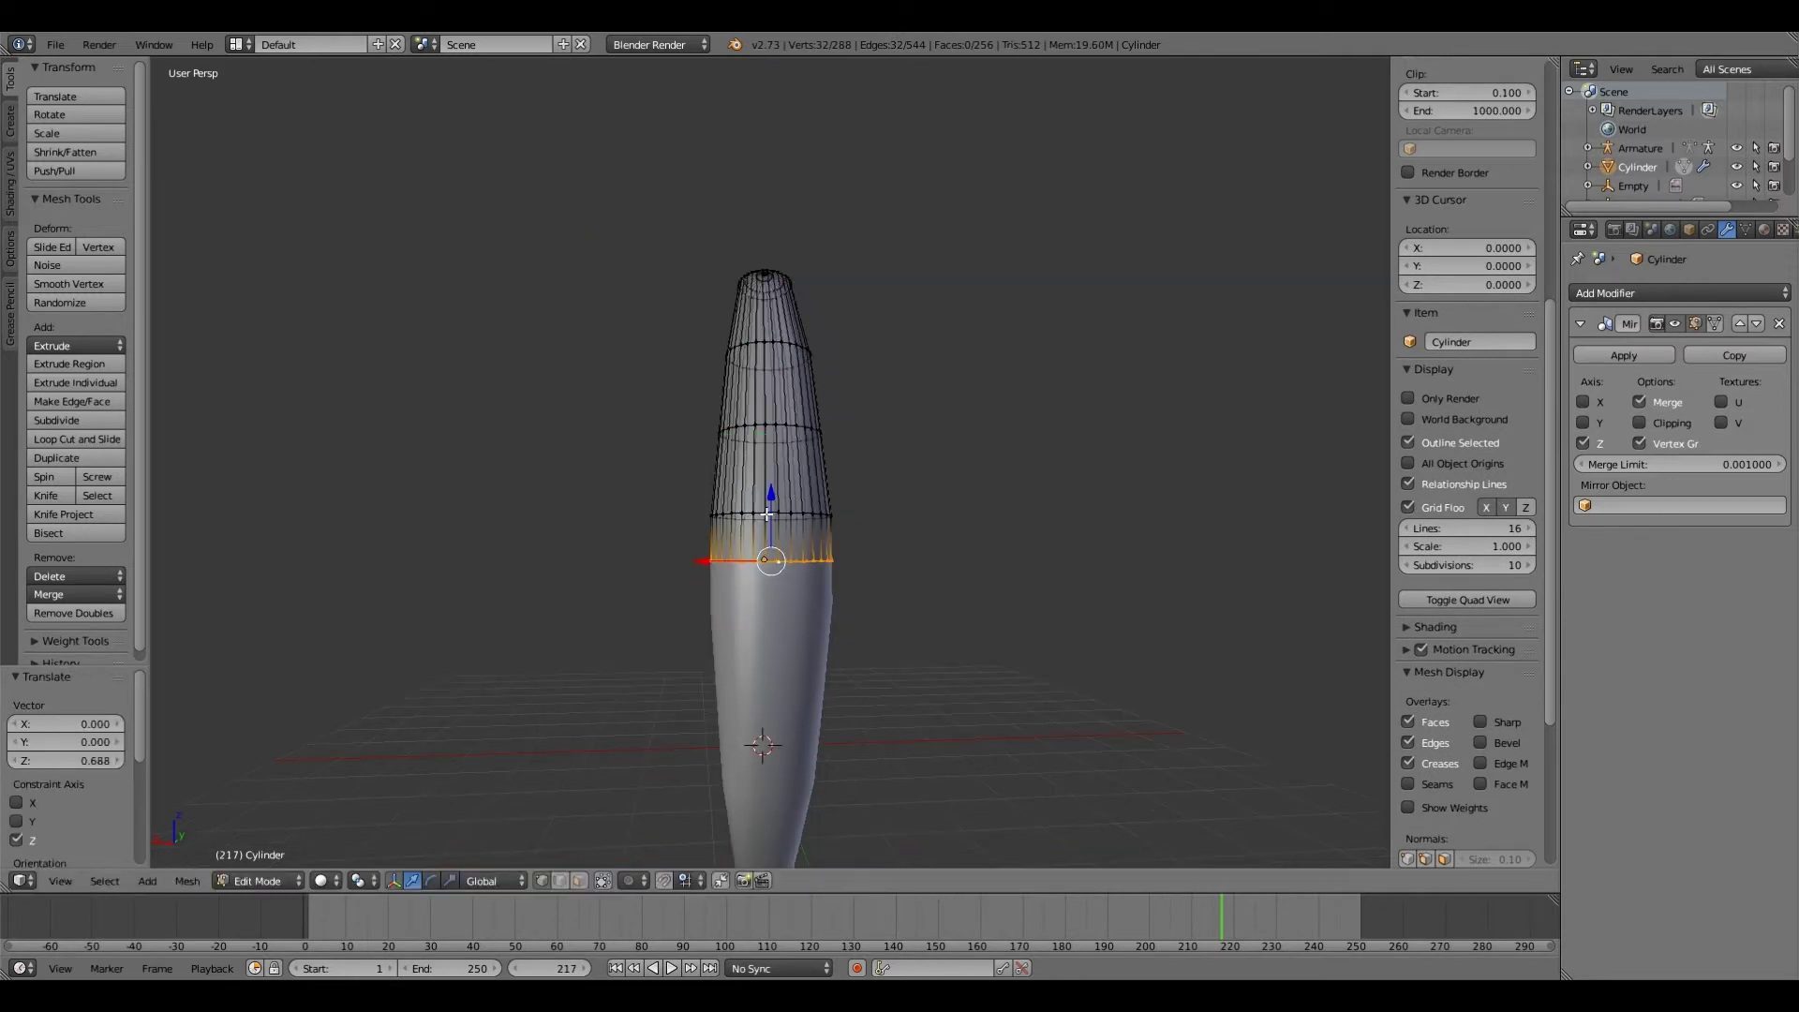
Step: Box-select the first edge ring above the mirror seam and move it up along Z
{"action": "right_click", "coordinate": [768, 514]}
{"action": "key", "text": "b"}
{"action": "left_click_drag", "start_coordinate": [611, 486], "coordinate": [923, 555]}
{"action": "left_click_drag", "start_coordinate": [770, 449], "coordinate": [770, 423]}
Step: Turn the Mirror modifier's clipping back on and move the seam ring up 0.201 along Z
{"action": "left_click", "coordinate": [1640, 423]}
{"action": "key", "text": "a"}
{"action": "key", "text": "b"}
{"action": "left_click_drag", "start_coordinate": [568, 543], "coordinate": [1018, 611]}
{"action": "key", "text": "g"}
{"action": "key", "text": "z"}
{"action": "left_click", "coordinate": [755, 426]}
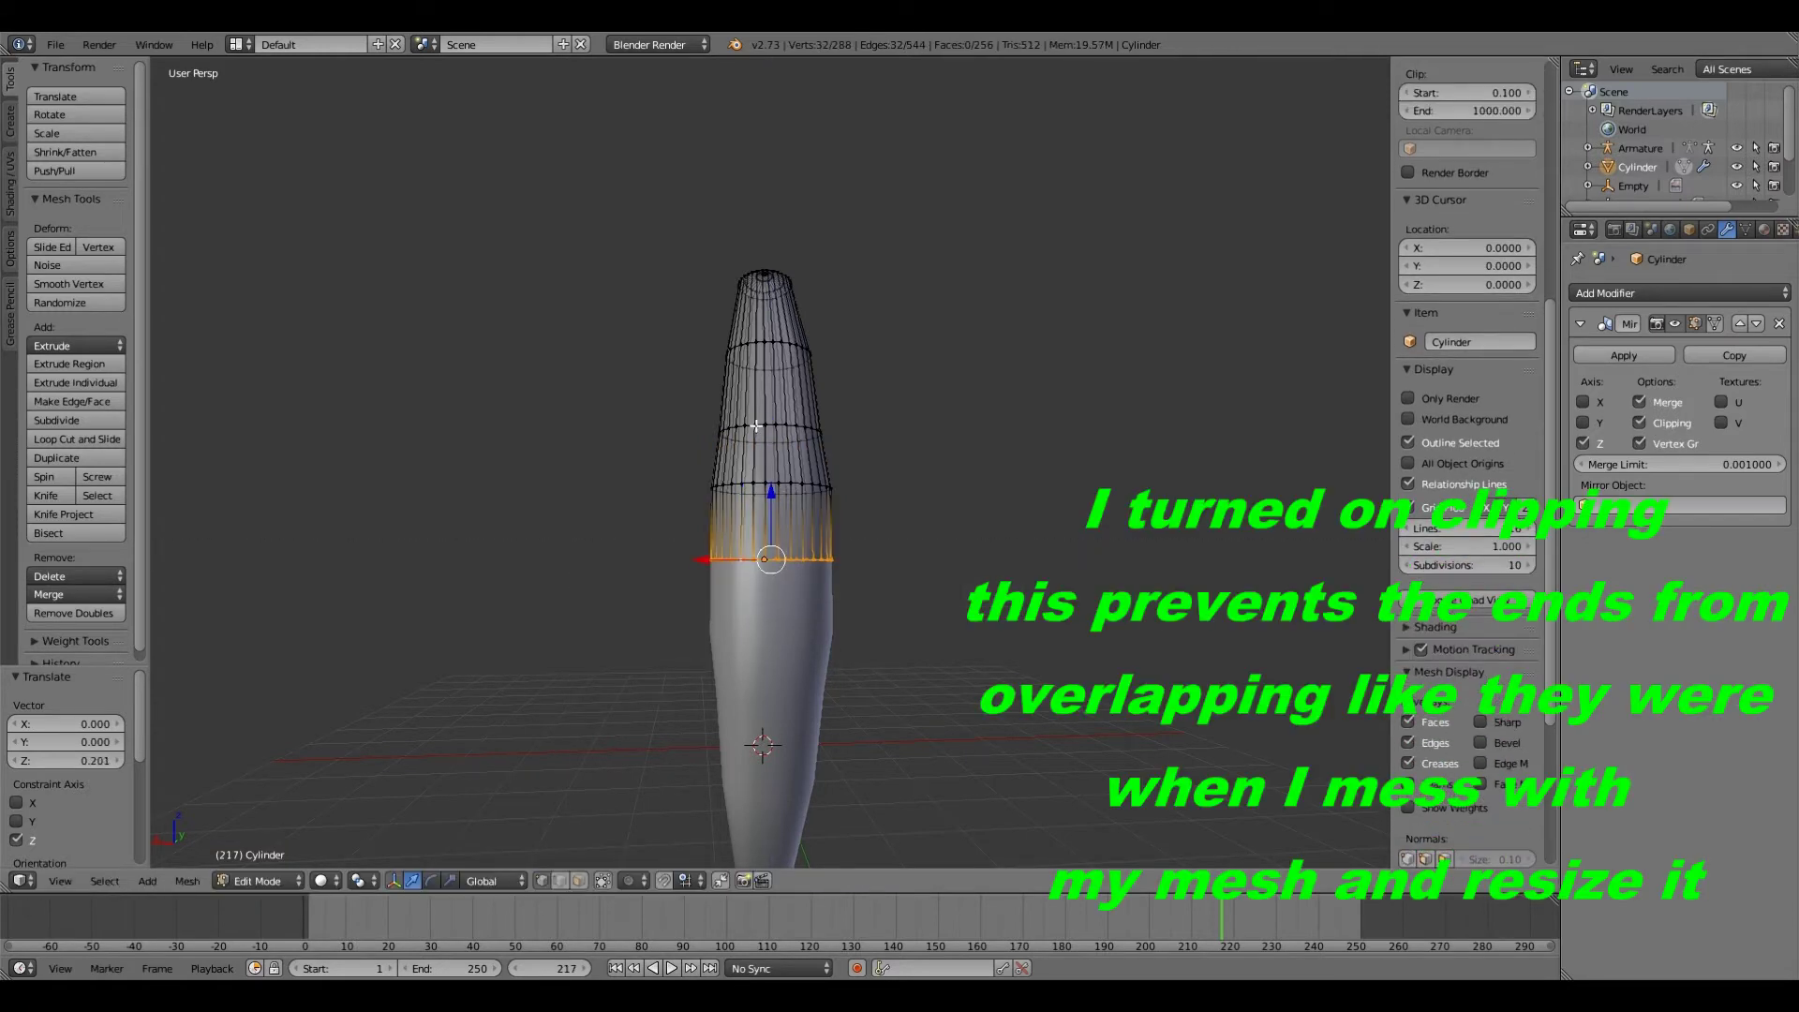
Step: Box-select the middle edge ring of the upper half and raise it 0.232 along Z
{"action": "key", "text": "a"}
{"action": "key", "text": "b"}
{"action": "left_click_drag", "start_coordinate": [603, 406], "coordinate": [964, 457]}
{"action": "key", "text": "g"}
{"action": "key", "text": "z"}
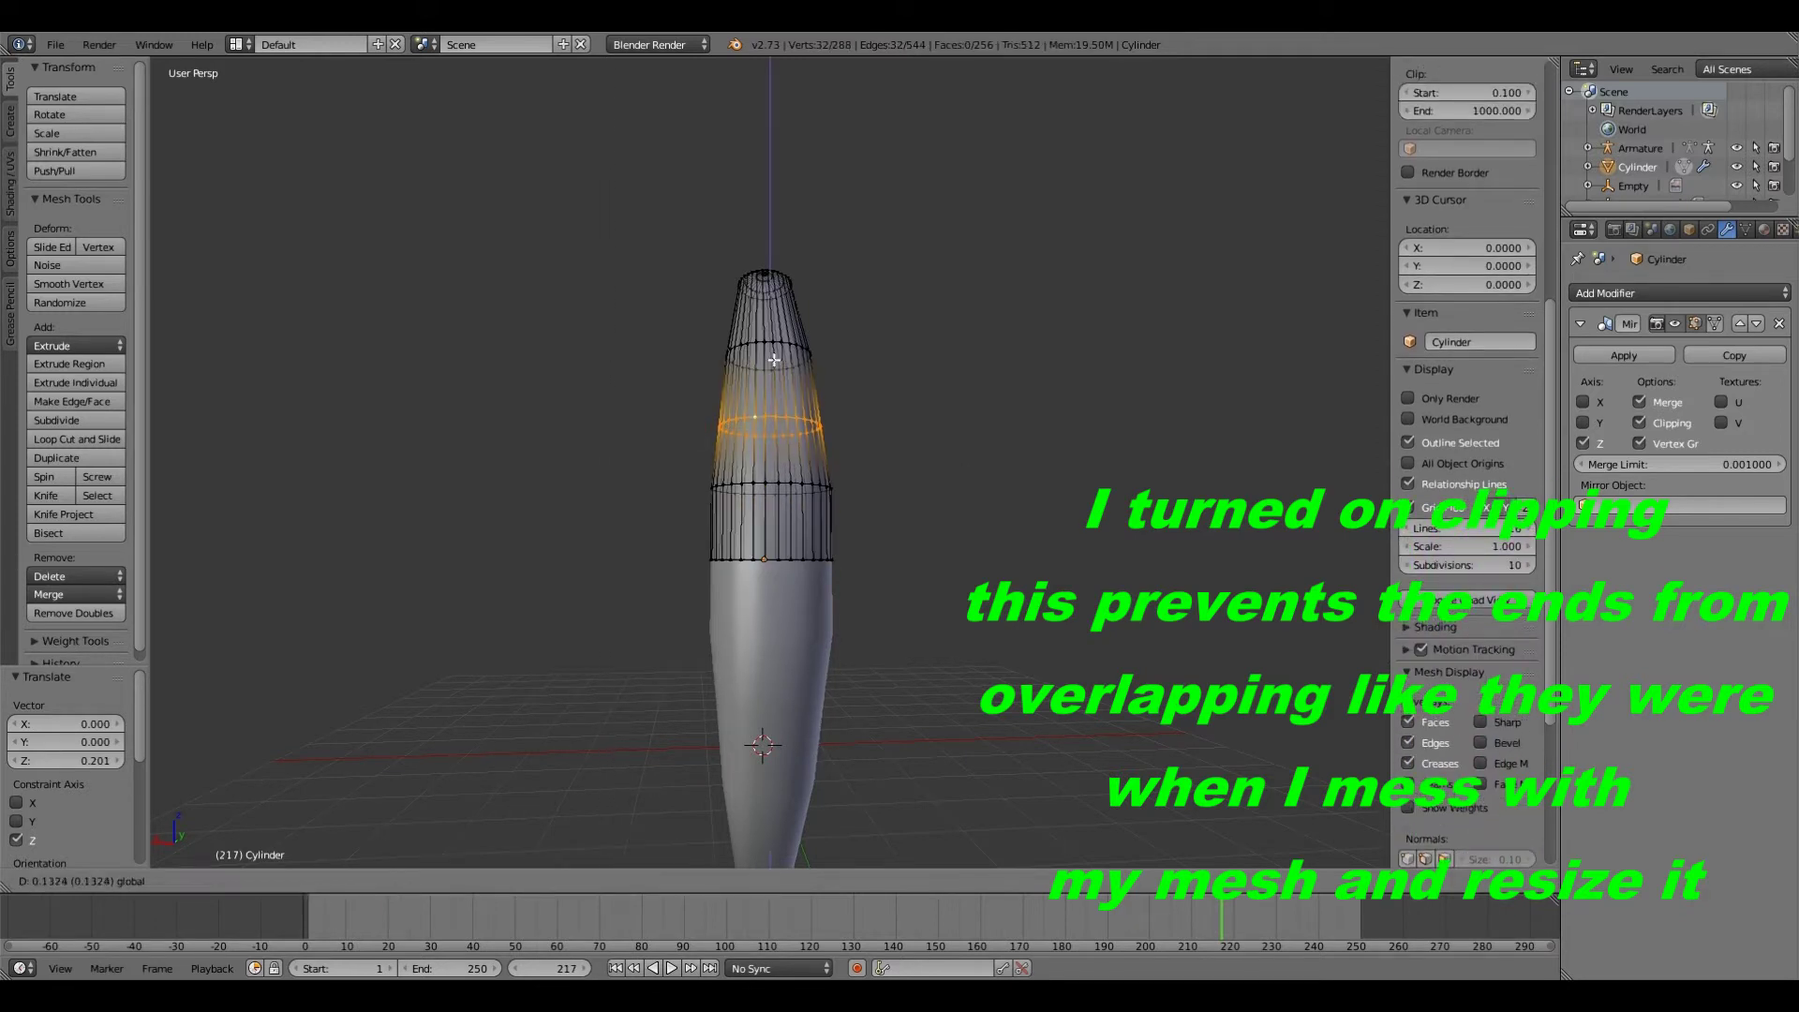
{"action": "left_click", "coordinate": [766, 340]}
Step: Box-select the edge ring just below the cap and raise it 0.051 along Z
{"action": "key", "text": "a"}
{"action": "key", "text": "b"}
{"action": "left_click_drag", "start_coordinate": [605, 331], "coordinate": [864, 366]}
{"action": "key", "text": "g"}
{"action": "key", "text": "z"}
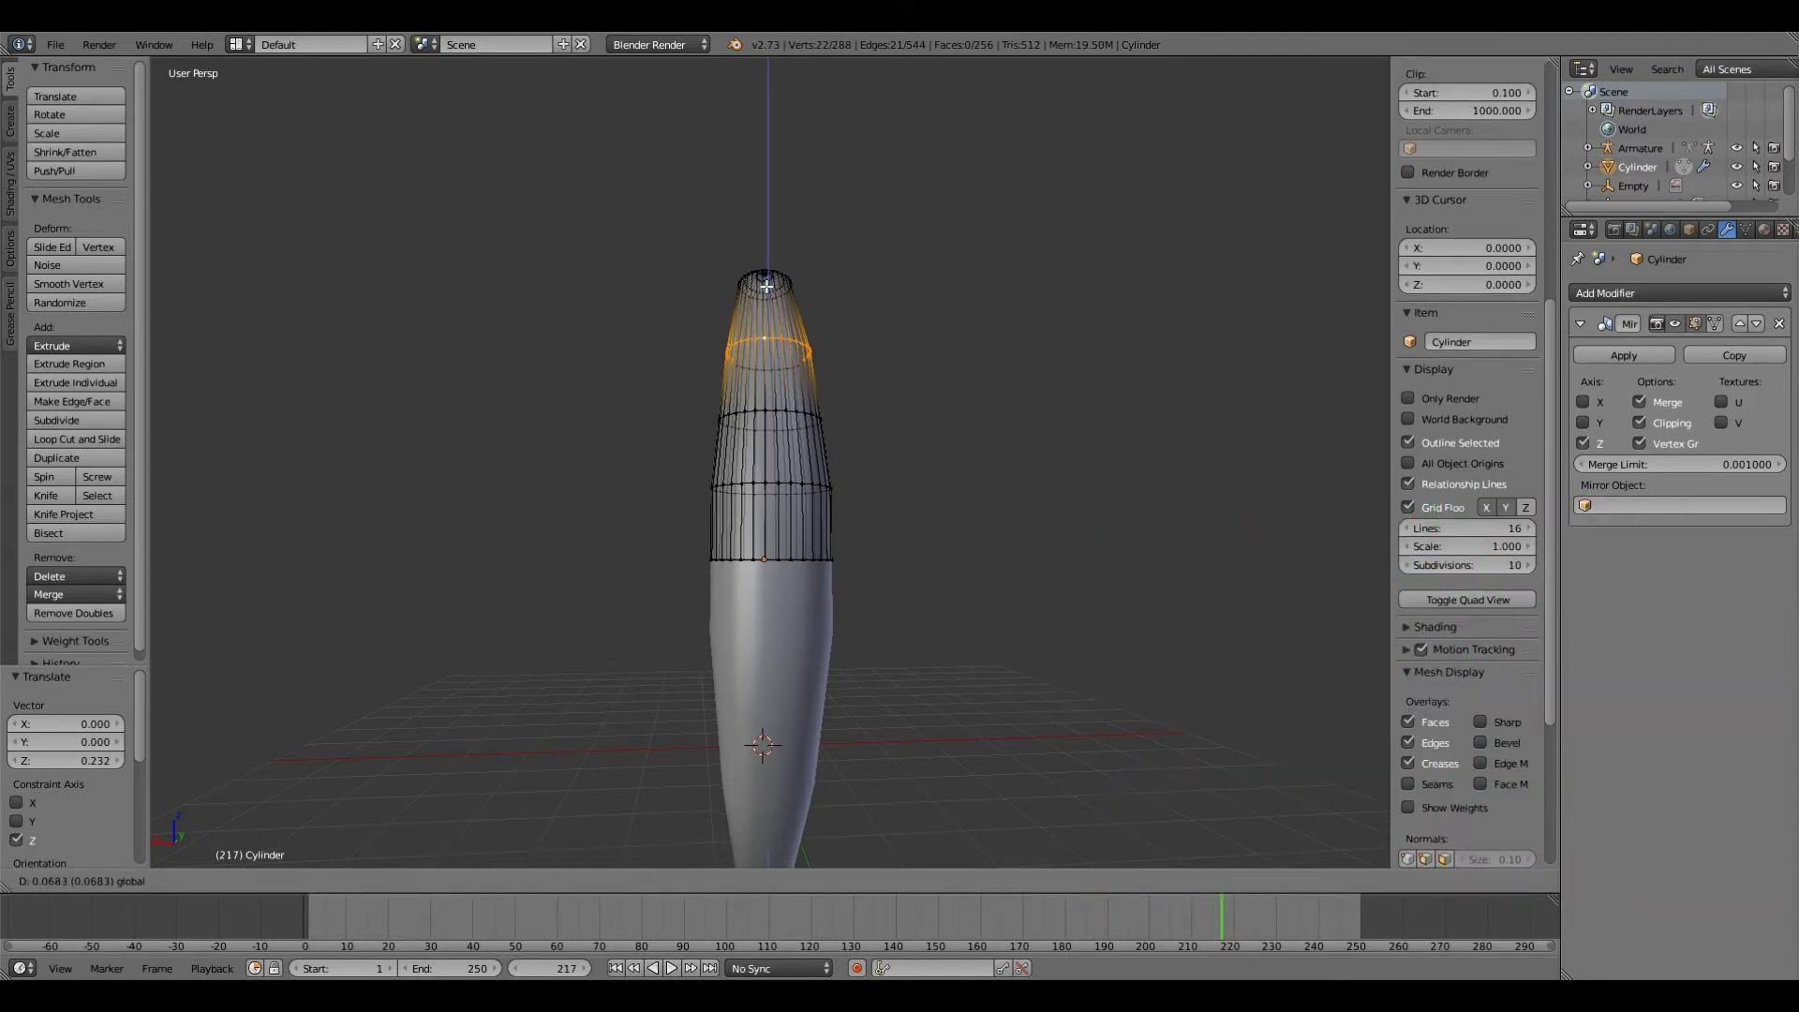
{"action": "left_click", "coordinate": [563, 397]}
{"action": "scroll", "coordinate": [562, 402], "scroll_direction": "down", "scroll_amount": 1}
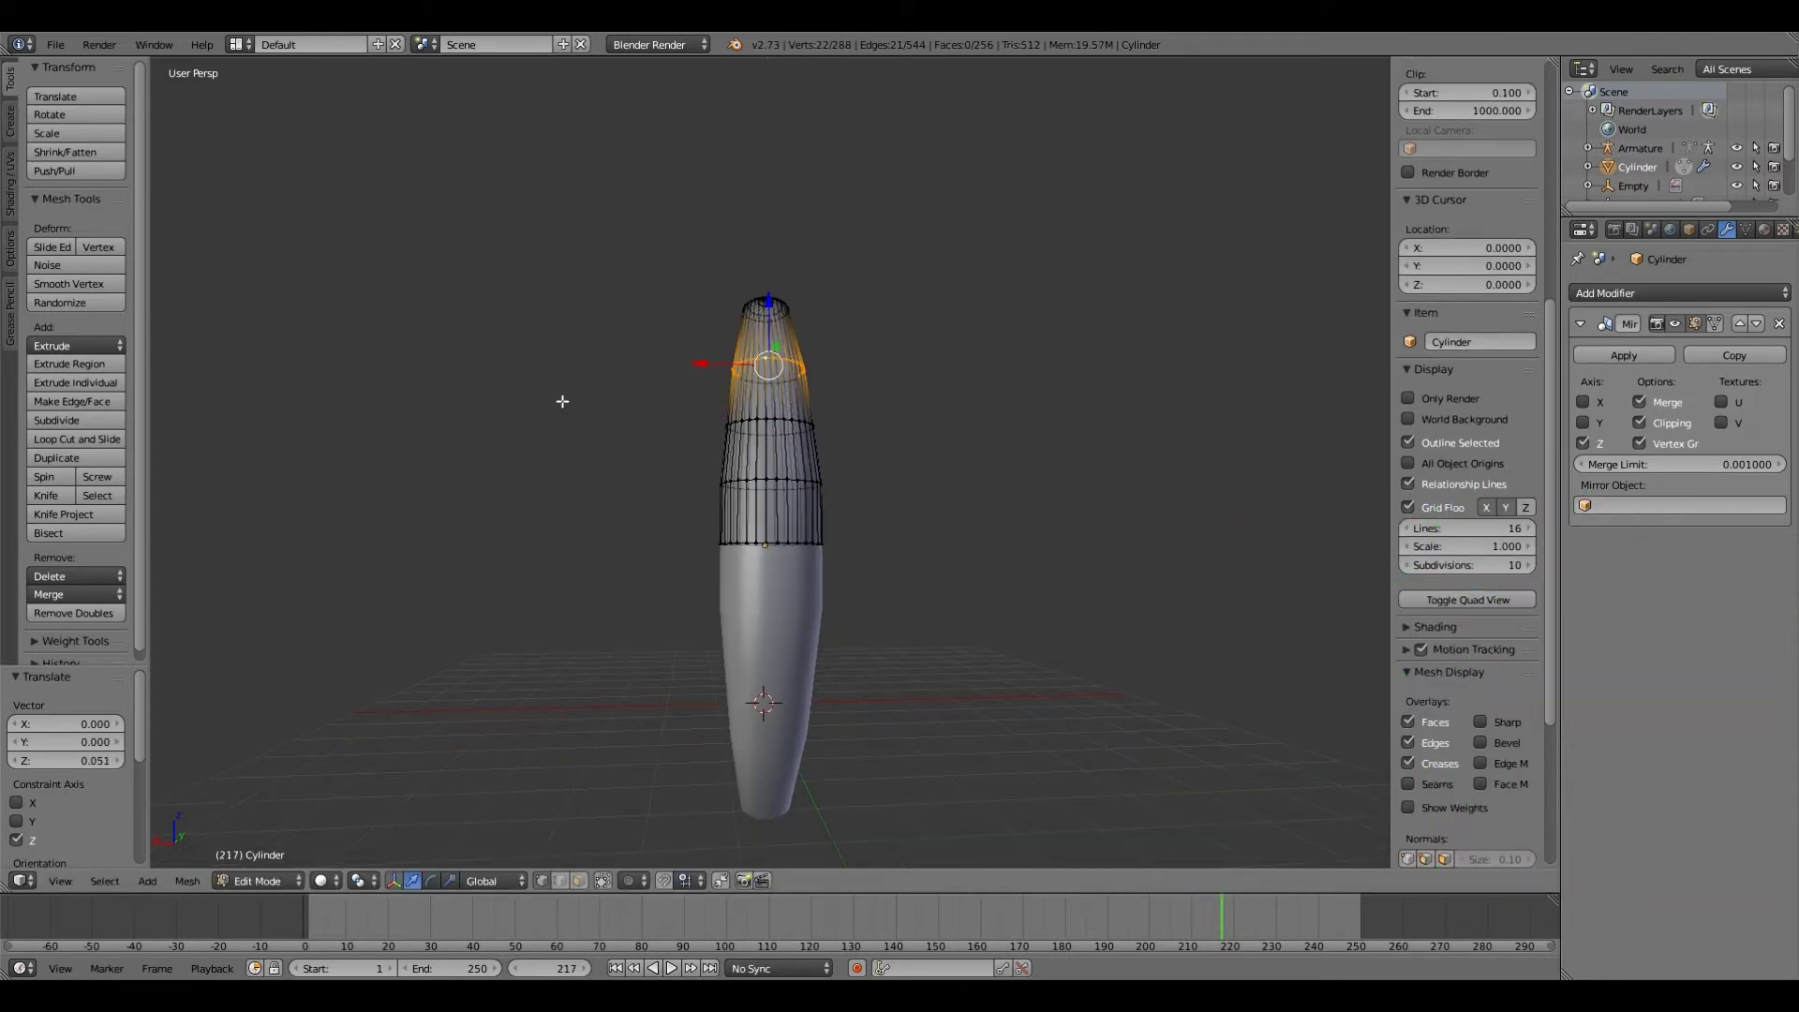
Step: Select the mirror-seam ring together with the first ring above it in the right view
{"action": "key", "text": "KP_1"}
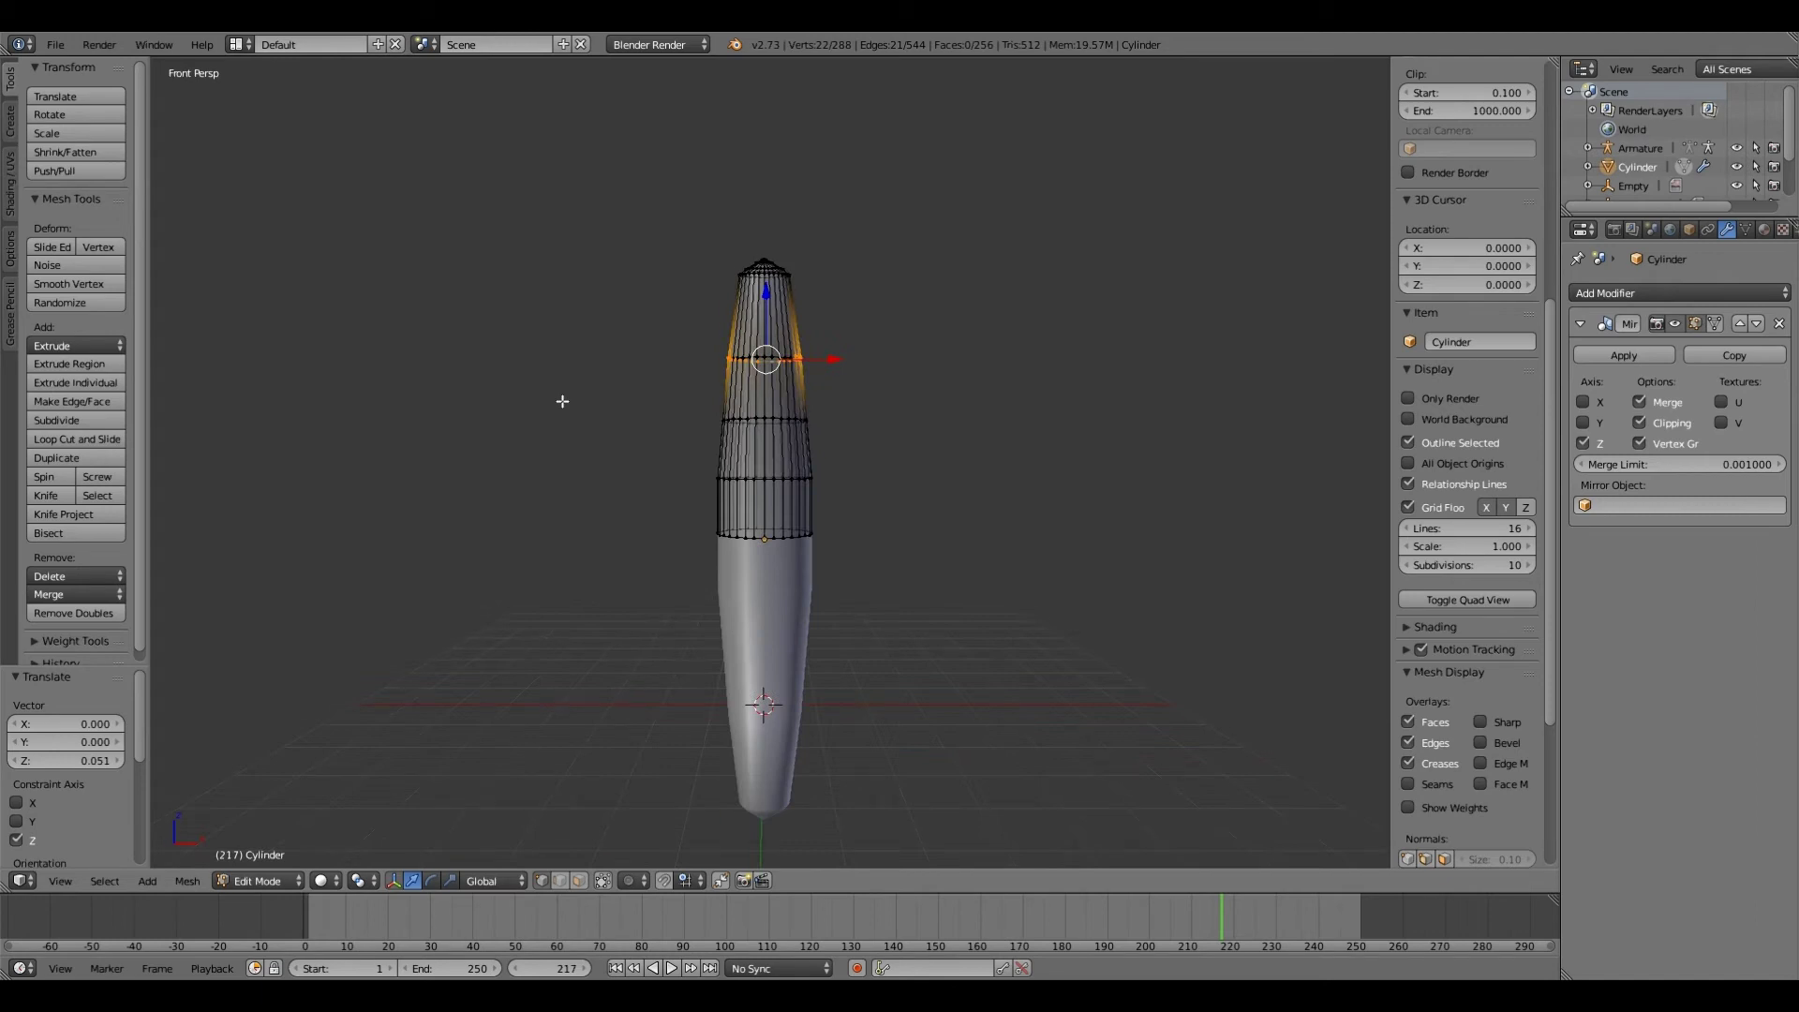
{"action": "key", "text": "KP_3"}
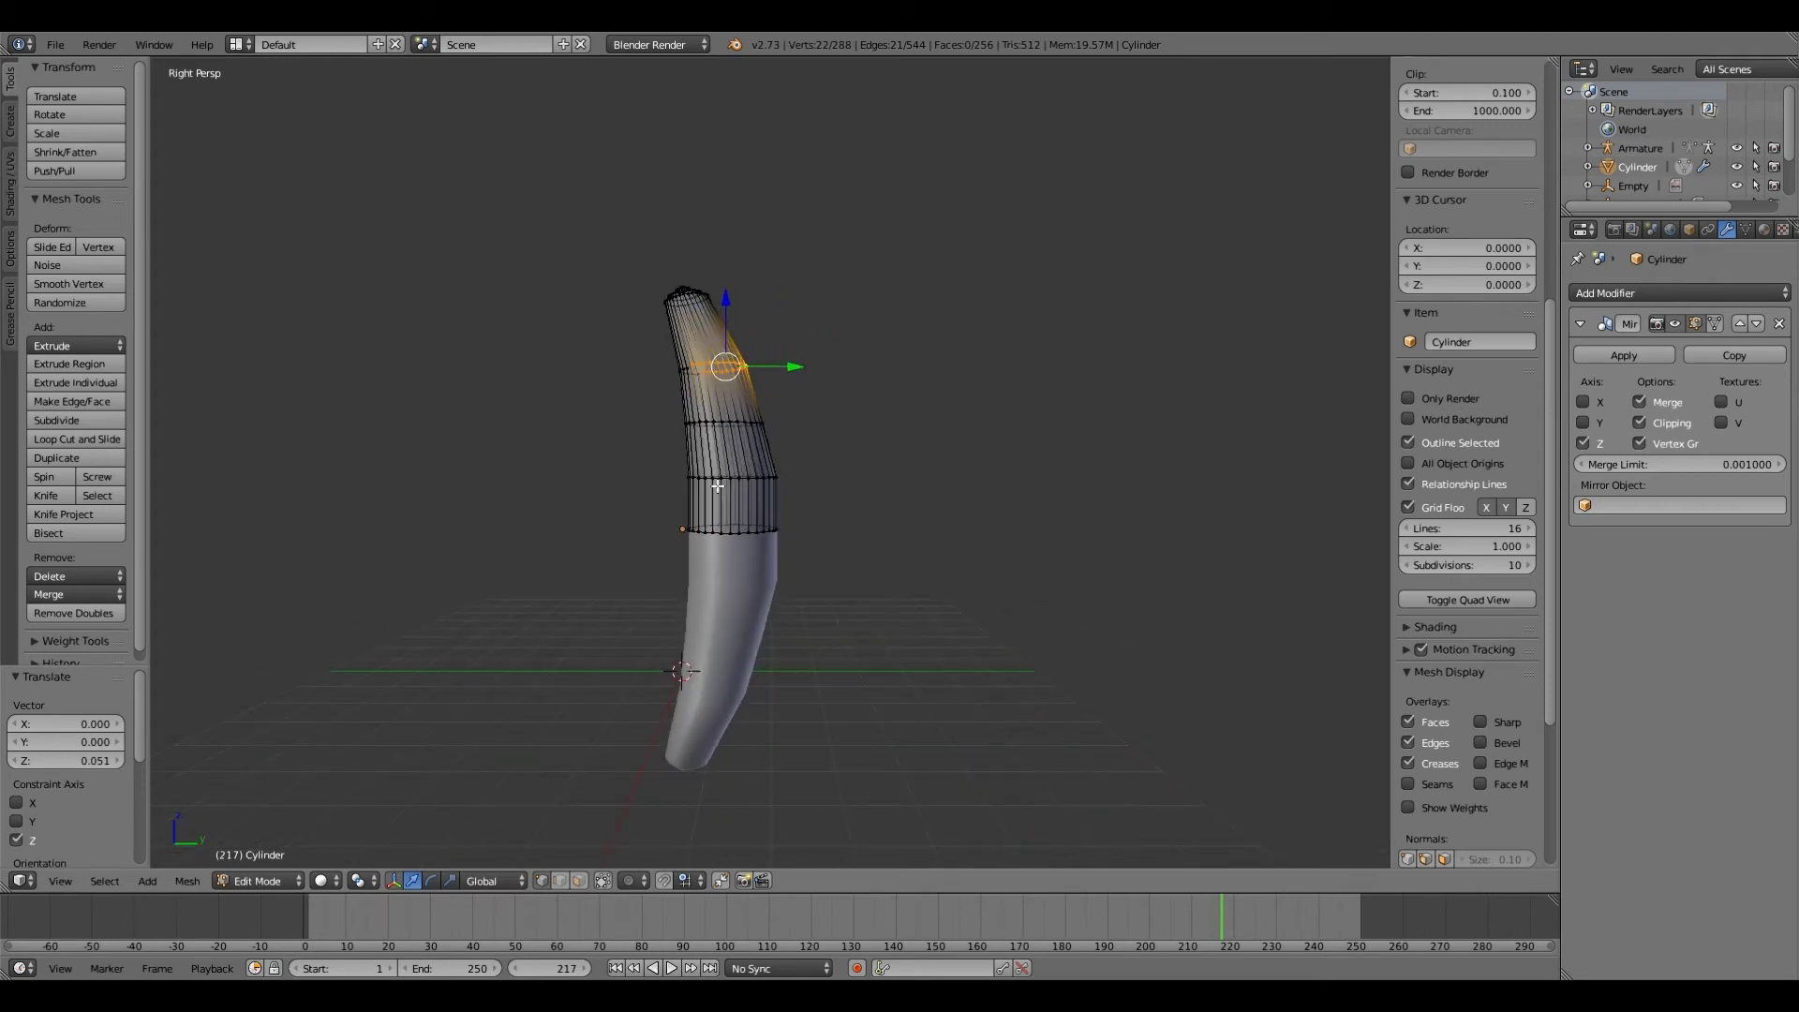
{"action": "scroll", "coordinate": [717, 486], "scroll_direction": "up", "scroll_amount": 1}
{"action": "right_click", "coordinate": [717, 486]}
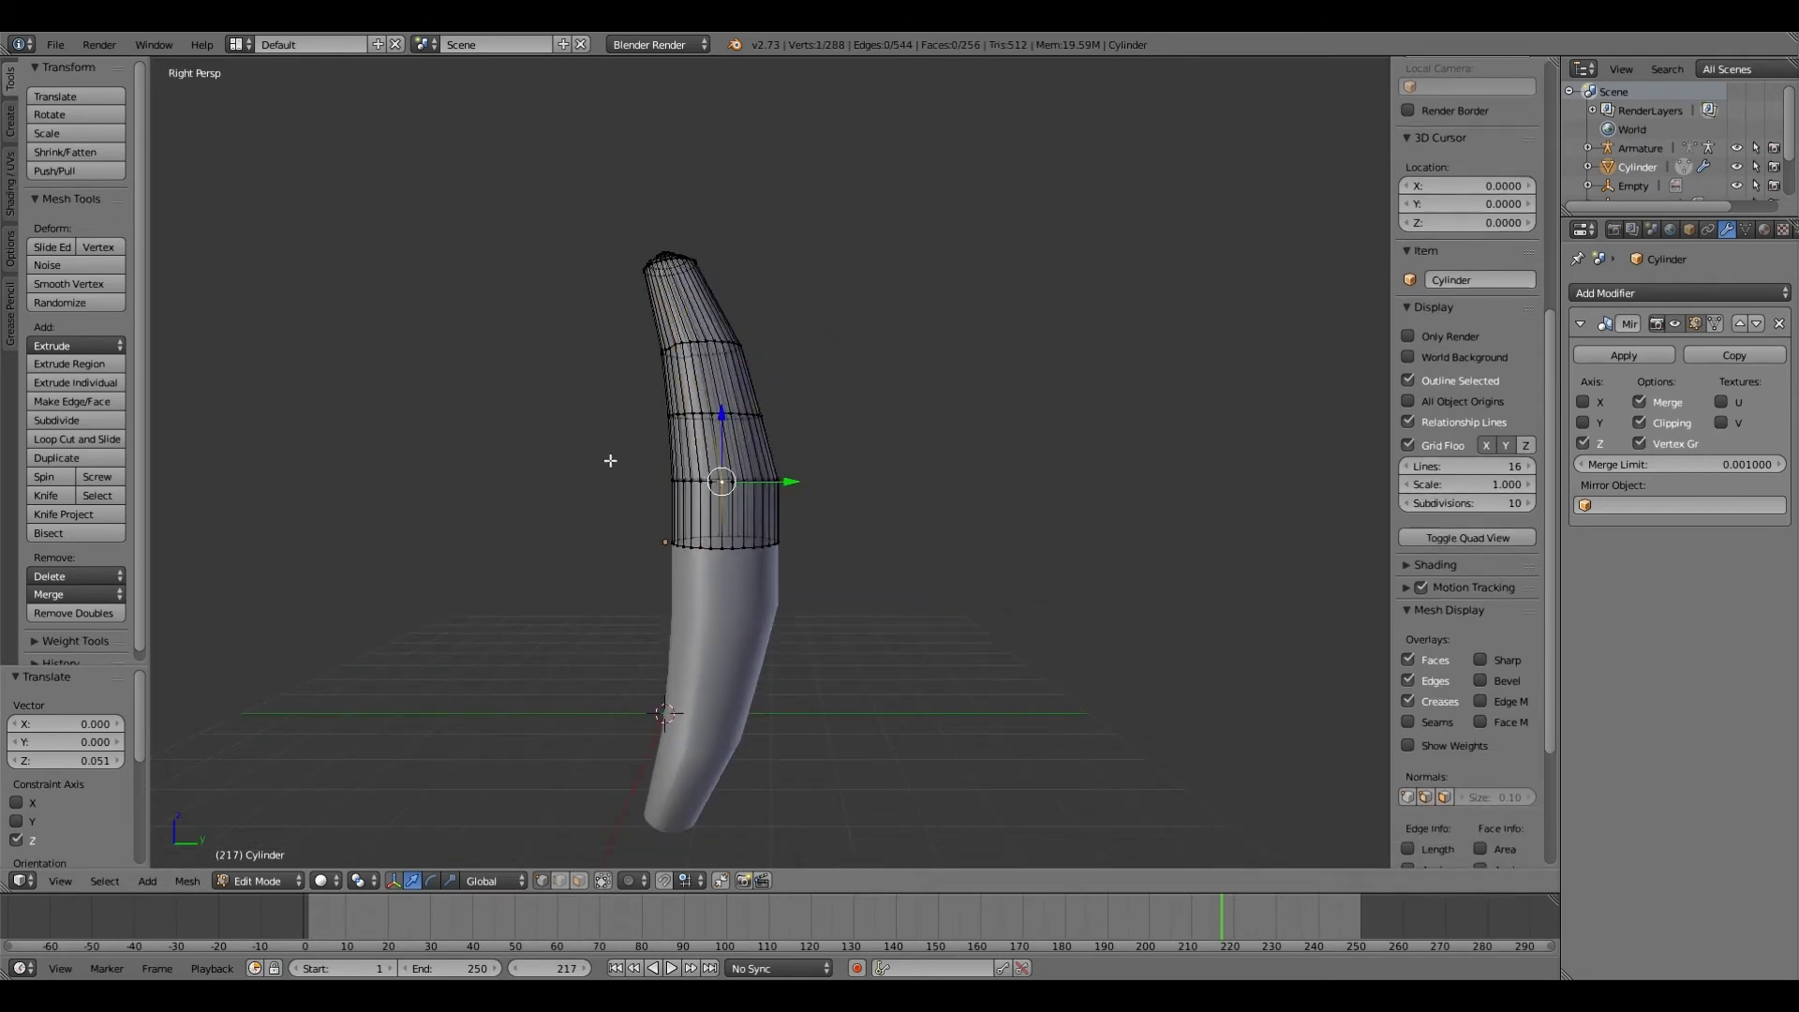
{"action": "right_click", "coordinate": [776, 482], "text": "alt"}
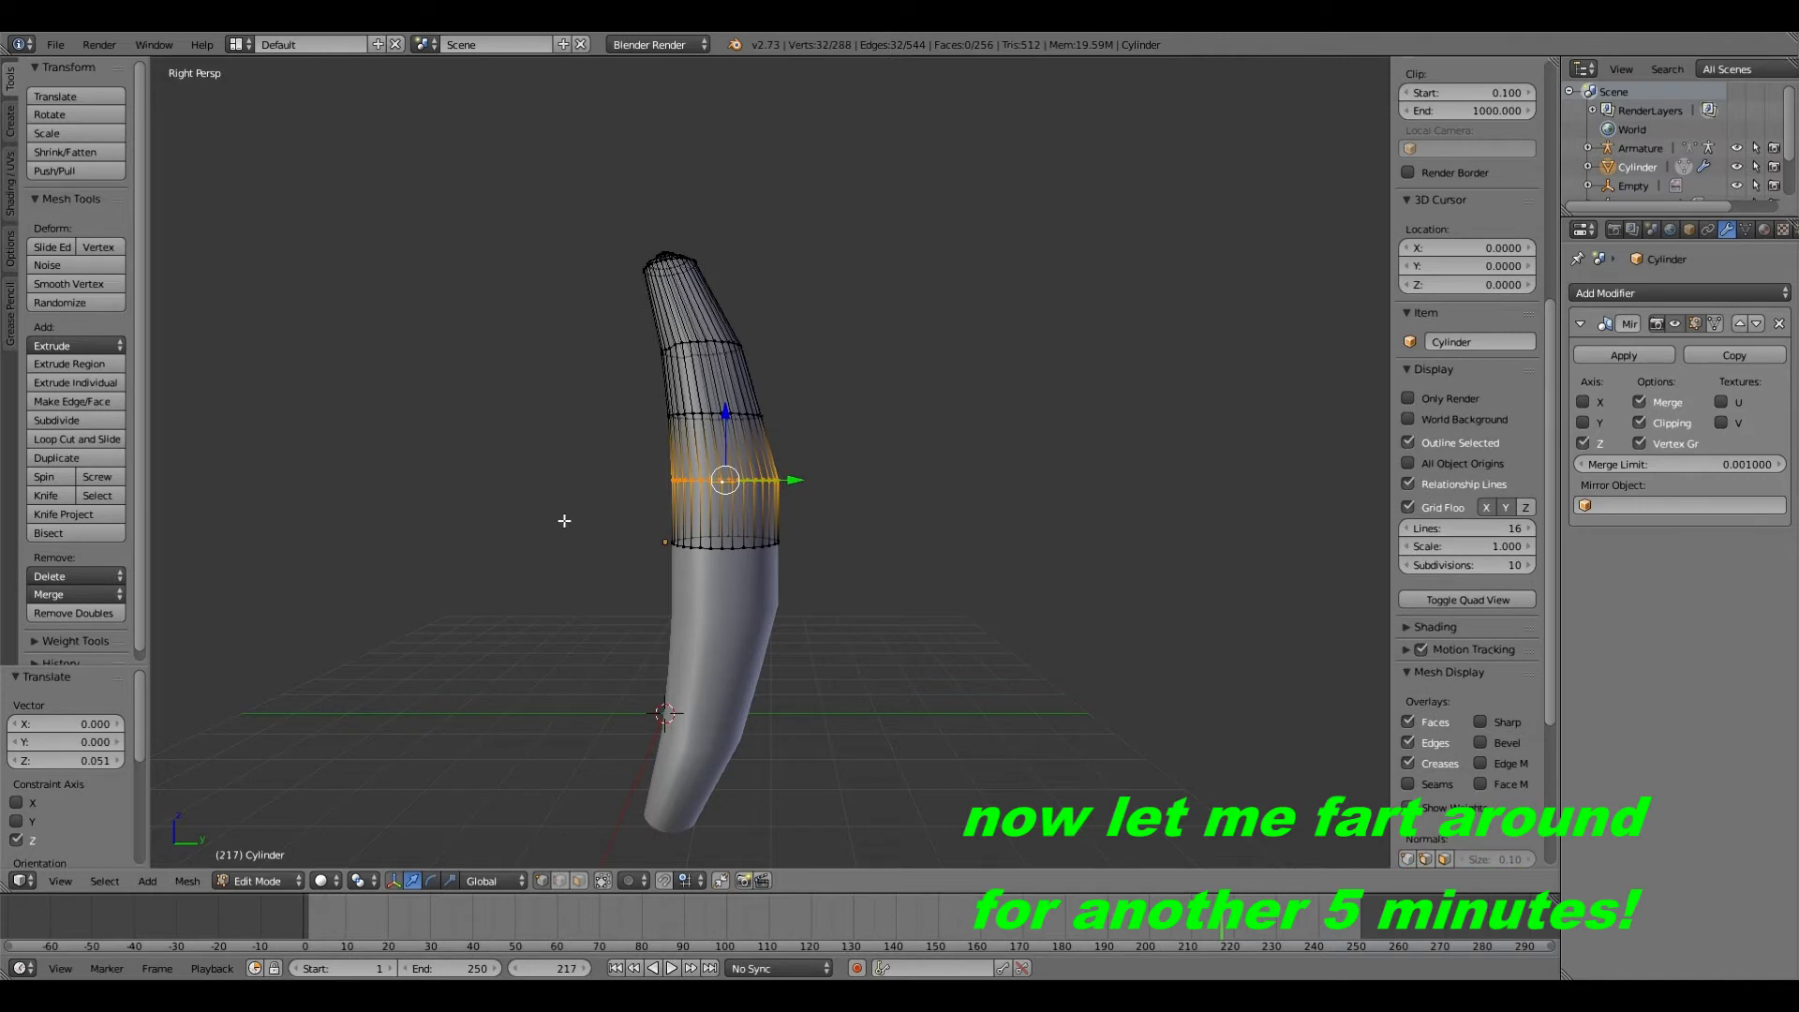
{"action": "right_click", "coordinate": [676, 545], "text": "alt+shift"}
{"action": "key", "text": "s"}
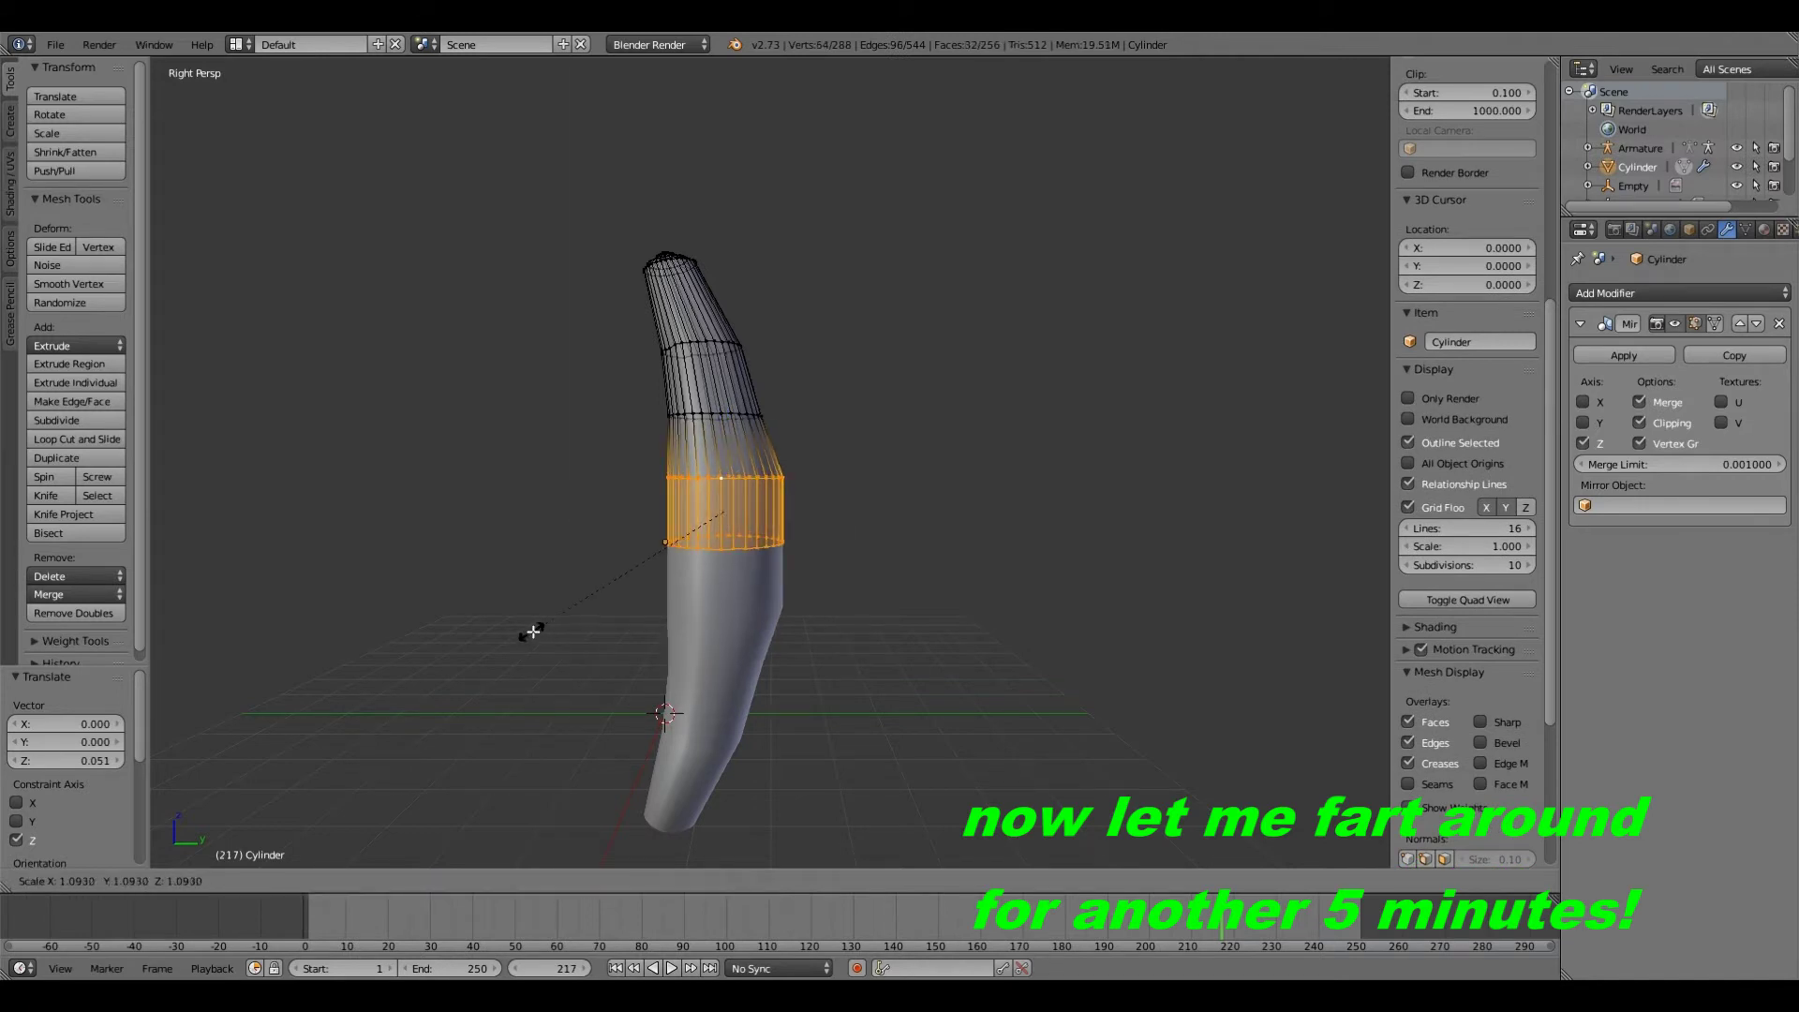
{"action": "left_click", "coordinate": [527, 633]}
{"action": "key", "text": "ctrl+z"}
Step: Enable proportional editing and scale the two selected rings near the mirror seam
{"action": "left_click", "coordinate": [635, 881]}
{"action": "left_click", "coordinate": [656, 810]}
{"action": "key", "text": "s"}
{"action": "left_click", "coordinate": [511, 695]}
Step: Add four loop cuts, one in each band between the mirror seam and the cap
{"action": "left_click", "coordinate": [48, 441]}
{"action": "left_click", "coordinate": [722, 450]}
{"action": "left_click", "coordinate": [49, 442]}
{"action": "left_click", "coordinate": [724, 512]}
{"action": "left_click", "coordinate": [49, 441]}
{"action": "left_click", "coordinate": [711, 381]}
{"action": "left_click", "coordinate": [688, 301]}
Step: Box-select the two rings nearest the mirror seam and scale them up to about 1.064 with smooth proportional falloff
{"action": "right_click", "coordinate": [712, 518]}
{"action": "left_click_drag", "start_coordinate": [713, 546], "coordinate": [826, 572]}
{"action": "key", "text": "s"}
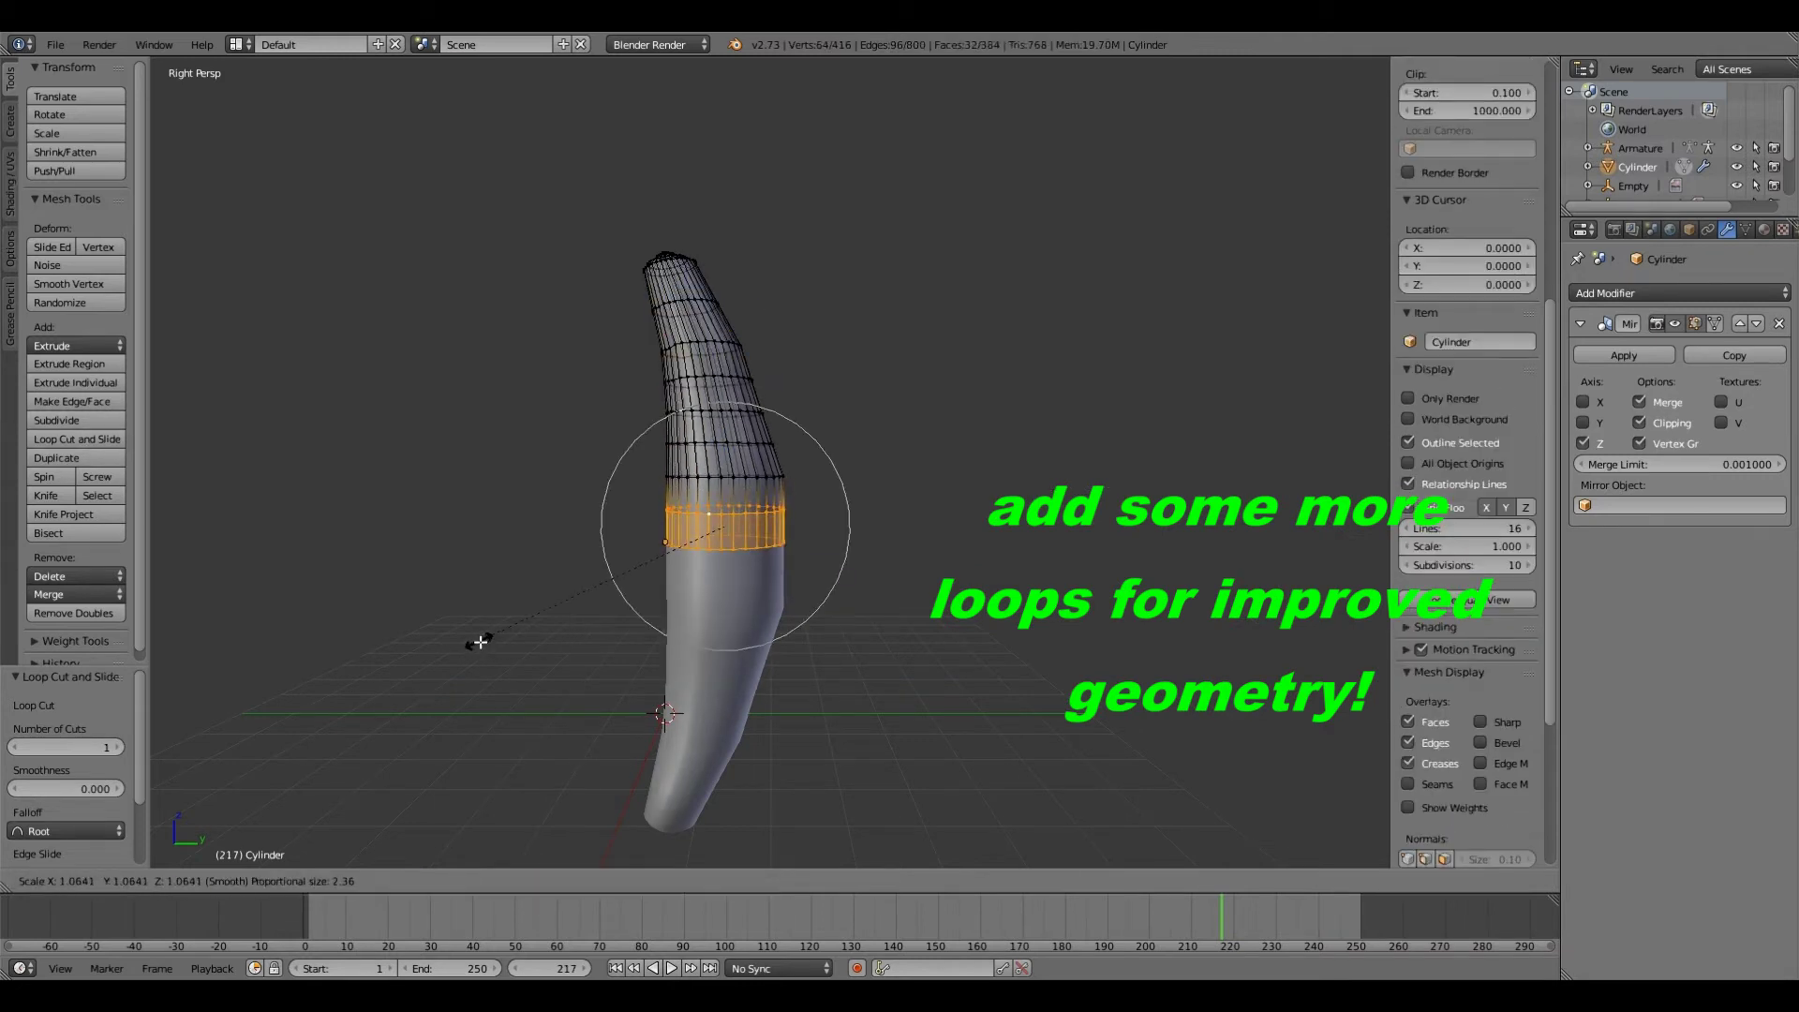
{"action": "left_click", "coordinate": [478, 643]}
Step: Box-select the edge ring in the upper part of the banana and resize it with proportional editing
{"action": "right_click", "coordinate": [673, 349]}
{"action": "key", "text": "b"}
{"action": "left_click_drag", "start_coordinate": [586, 314], "coordinate": [795, 364]}
{"action": "key", "text": "s"}
{"action": "left_click", "coordinate": [558, 425]}
Step: Box-select the banana's tip cap and resize it with proportional editing
{"action": "right_click", "coordinate": [668, 265]}
{"action": "key", "text": "b"}
{"action": "left_click_drag", "start_coordinate": [600, 217], "coordinate": [723, 287]}
{"action": "key", "text": "s"}
{"action": "left_click", "coordinate": [704, 316]}
Step: Select the edge ring in the upper part again and apply Smooth Vertex to it
{"action": "right_click", "coordinate": [672, 350], "text": "alt"}
{"action": "scroll", "coordinate": [656, 352], "scroll_direction": "up", "scroll_amount": 1}
{"action": "left_click", "coordinate": [105, 285]}
Step: Box-select the rings nearest the mirror seam and move them toward the outer curve along Y
{"action": "right_click", "coordinate": [667, 521]}
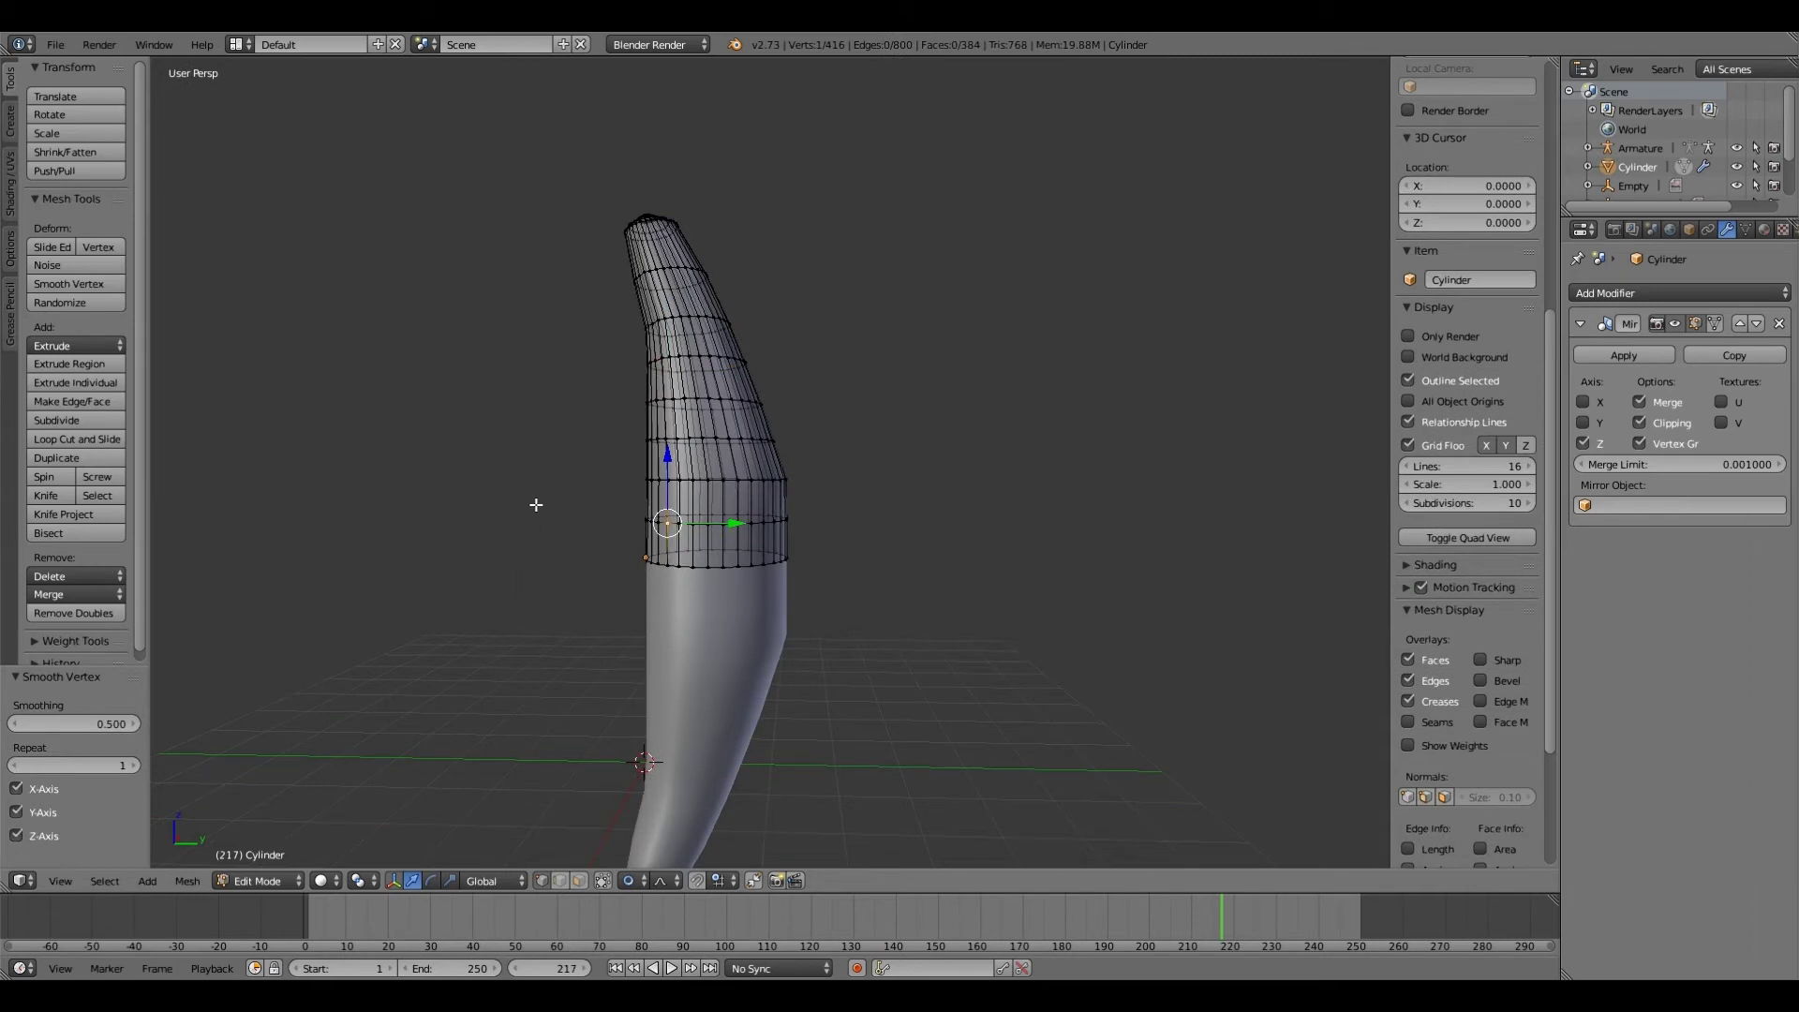
{"action": "key", "text": "b"}
{"action": "left_click_drag", "start_coordinate": [551, 503], "coordinate": [841, 593]}
{"action": "left_click_drag", "start_coordinate": [786, 541], "coordinate": [808, 540]}
{"action": "right_click", "coordinate": [766, 480]}
{"action": "key", "text": "b"}
{"action": "left_click_drag", "start_coordinate": [622, 463], "coordinate": [796, 474]}
{"action": "scroll", "coordinate": [745, 480], "scroll_direction": "down", "scroll_amount": 1}
{"action": "mouse_move", "coordinate": [736, 482]}
{"action": "middle_mouse_down"}
{"action": "mouse_move", "coordinate": [662, 486]}
{"action": "mouse_move", "coordinate": [741, 483]}
{"action": "middle_mouse_up"}
Step: Box-select two neighbouring rings in the upper part and move them 0.124 along Y
{"action": "right_click", "coordinate": [684, 342]}
{"action": "key", "text": "b"}
{"action": "left_click_drag", "start_coordinate": [614, 329], "coordinate": [780, 389]}
{"action": "left_click_drag", "start_coordinate": [771, 362], "coordinate": [778, 363]}
Step: Examine the banana's outline from the front, both in Object Mode and Edit Mode
{"action": "scroll", "coordinate": [777, 364], "scroll_direction": "down", "scroll_amount": 4}
{"action": "scroll", "coordinate": [776, 417], "scroll_direction": "down", "scroll_amount": 1}
{"action": "scroll", "coordinate": [722, 445], "scroll_direction": "up", "scroll_amount": 1}
{"action": "middle_click_drag", "start_coordinate": [700, 450], "coordinate": [692, 467]}
{"action": "key", "text": "ctrl+KP_1"}
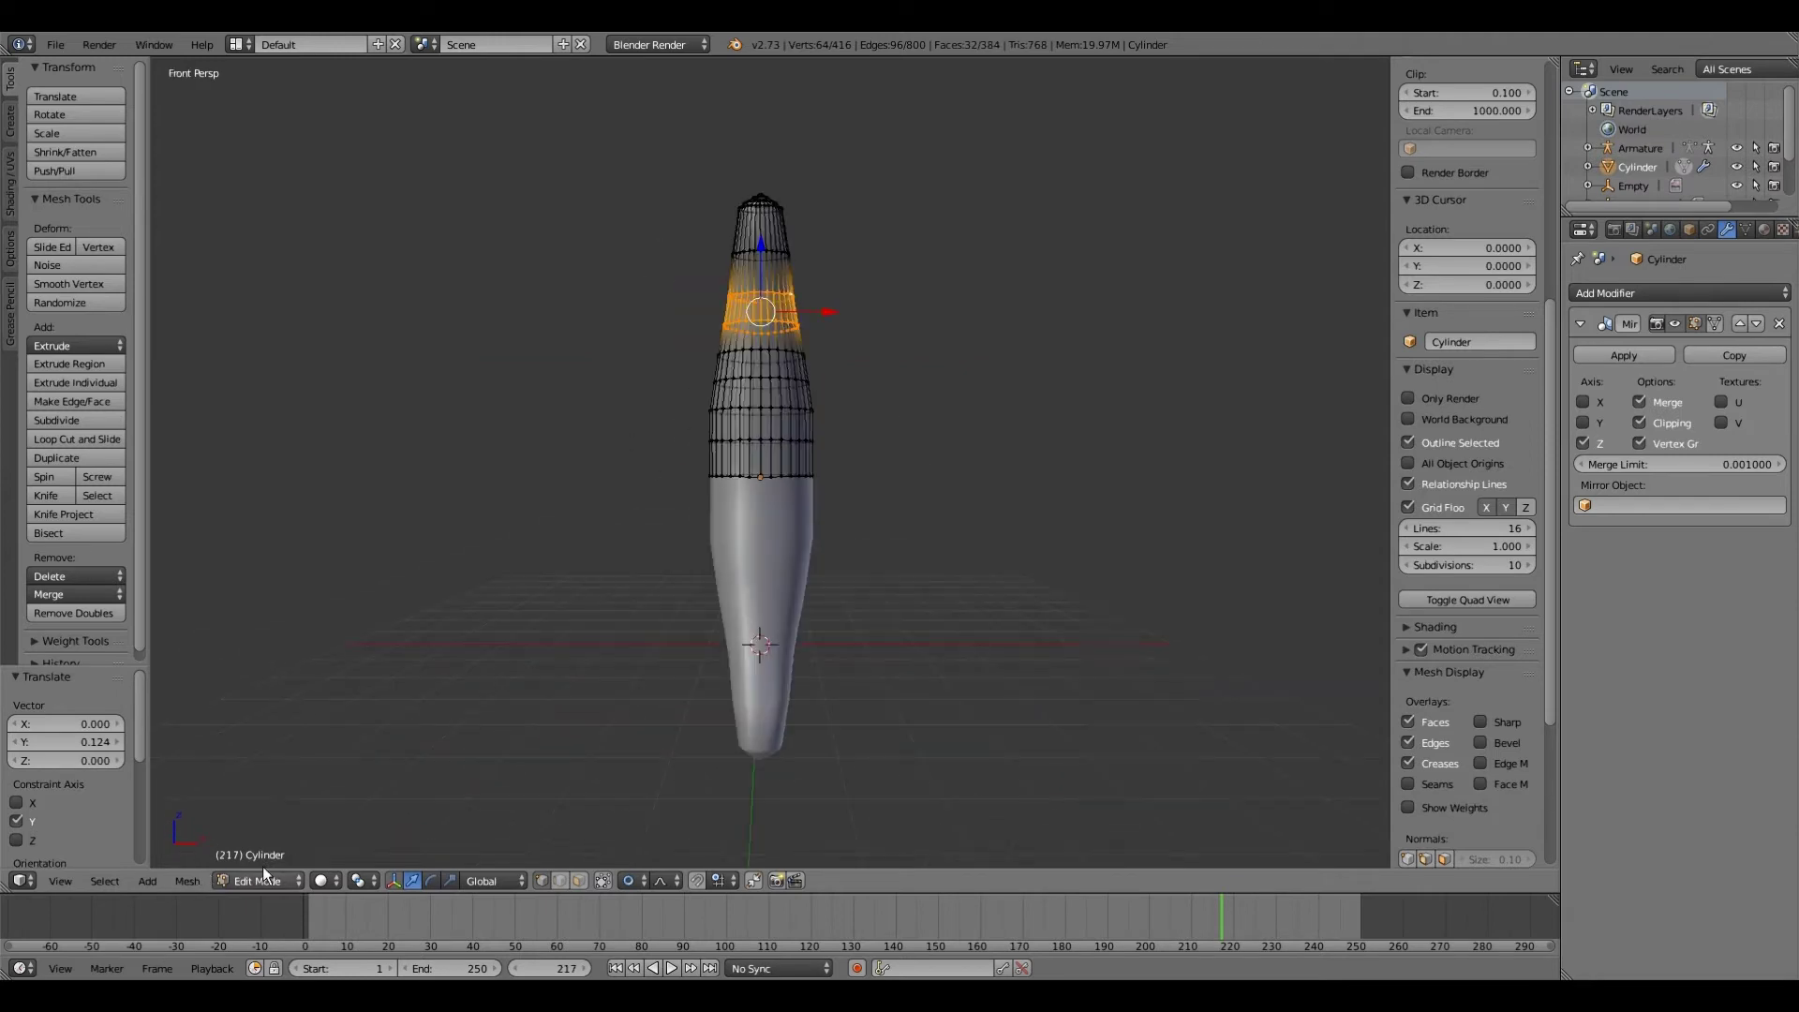
{"action": "key", "text": "Tab"}
{"action": "key", "text": "Tab"}
Step: Select the mirror-seam ring and the ring above it and scale them wider along X
{"action": "right_click", "coordinate": [763, 437], "text": "alt"}
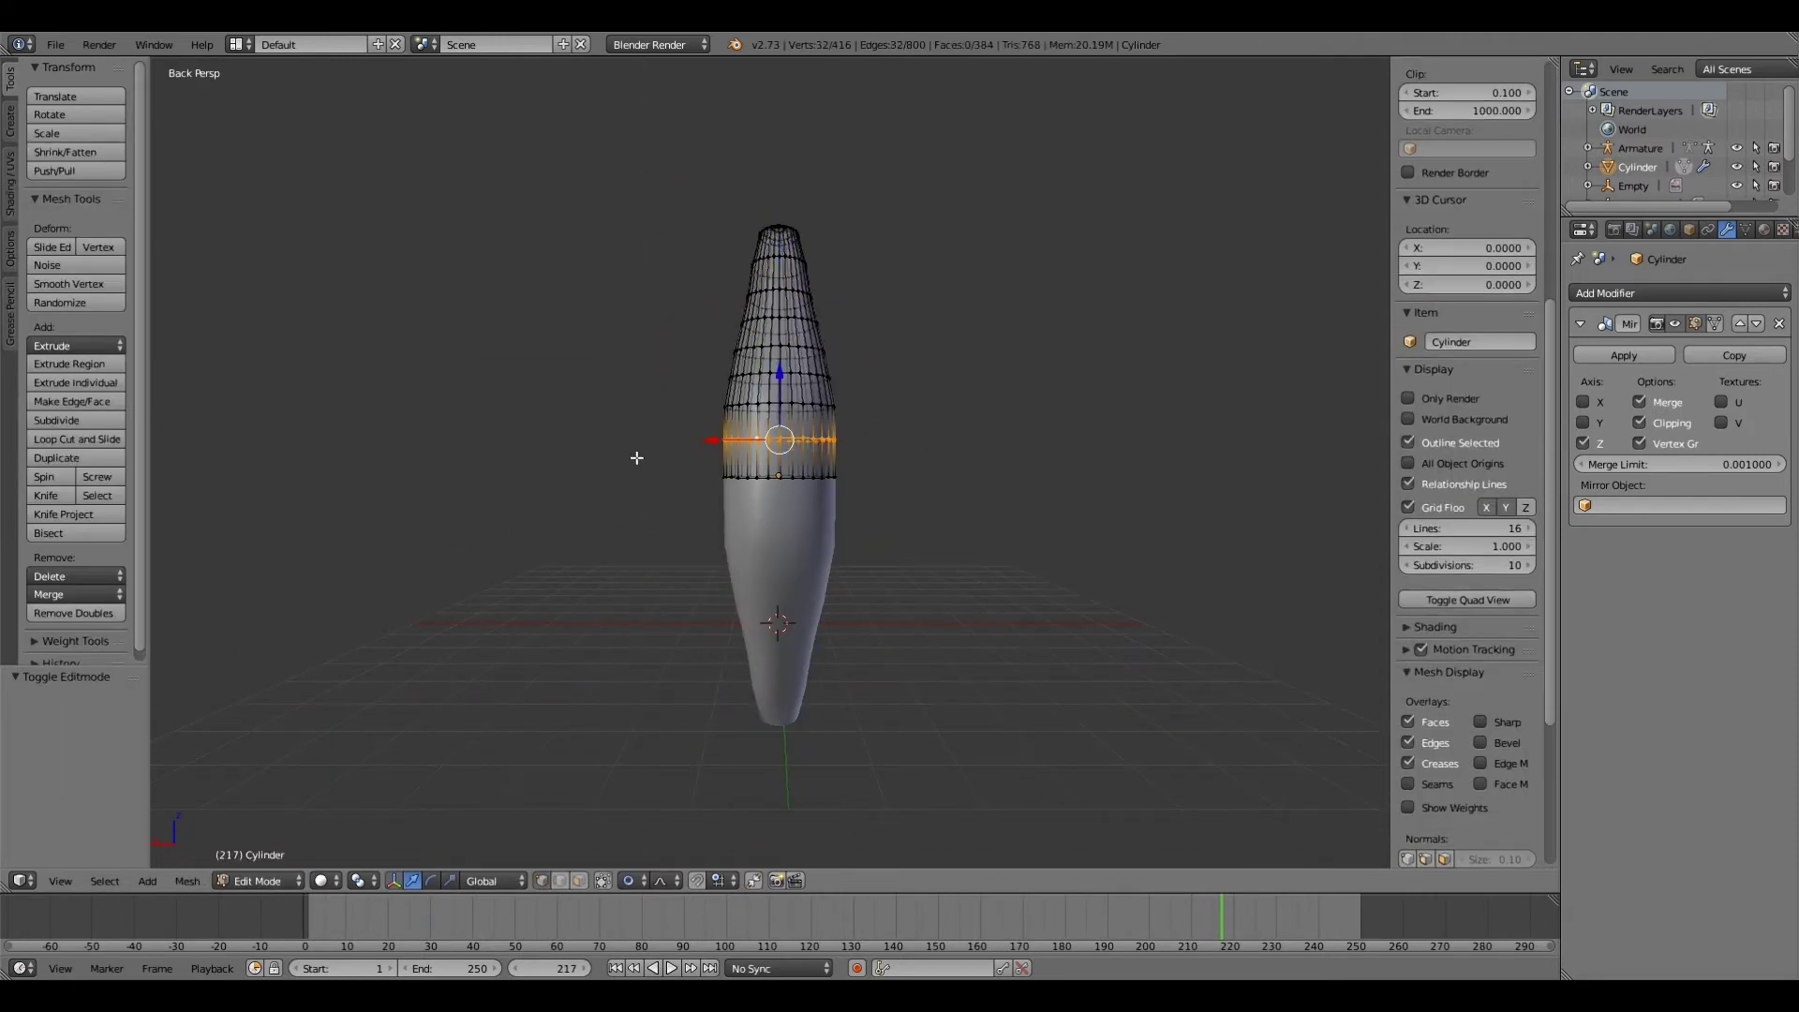
{"action": "left_click_drag", "start_coordinate": [638, 458], "coordinate": [862, 506]}
{"action": "key", "text": "s"}
{"action": "key", "text": "x"}
{"action": "left_click", "coordinate": [506, 525]}
Step: Inspect the widened body from the right, front and back views in Object Mode, ending in Edit Mode
{"action": "key", "text": "KP_3"}
{"action": "key", "text": "KP_1"}
{"action": "key", "text": "ctrl+KP_1"}
{"action": "left_click", "coordinate": [258, 881]}
{"action": "left_click", "coordinate": [258, 841]}
{"action": "left_click", "coordinate": [258, 881]}
{"action": "left_click", "coordinate": [258, 823]}
Step: Select the third edge ring above the mirror seam and scale it up to about 1.133
{"action": "right_click", "coordinate": [764, 312]}
{"action": "scroll", "coordinate": [884, 265], "scroll_direction": "up", "scroll_amount": 1}
{"action": "right_click", "coordinate": [825, 267], "text": "alt"}
{"action": "key", "text": "s"}
{"action": "left_click", "coordinate": [563, 332]}
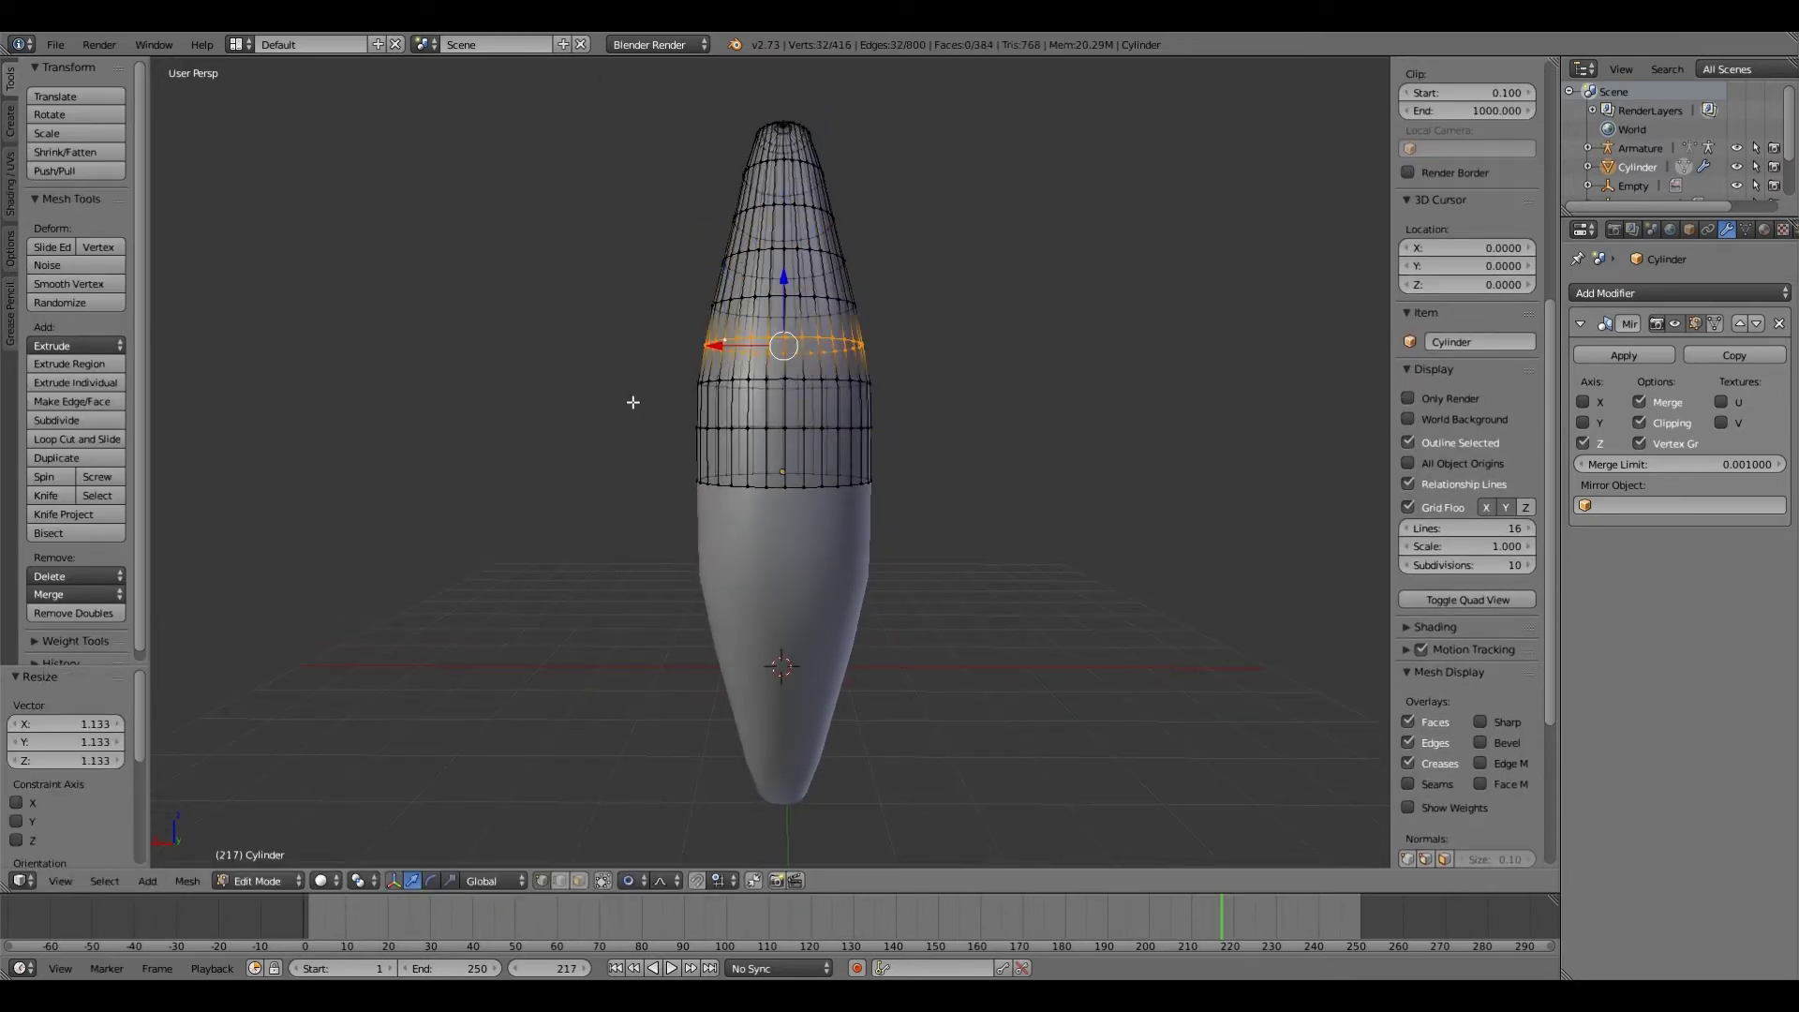
Step: Scale the same ring down to about 0.961 and switch to Object Mode
{"action": "key", "text": "s"}
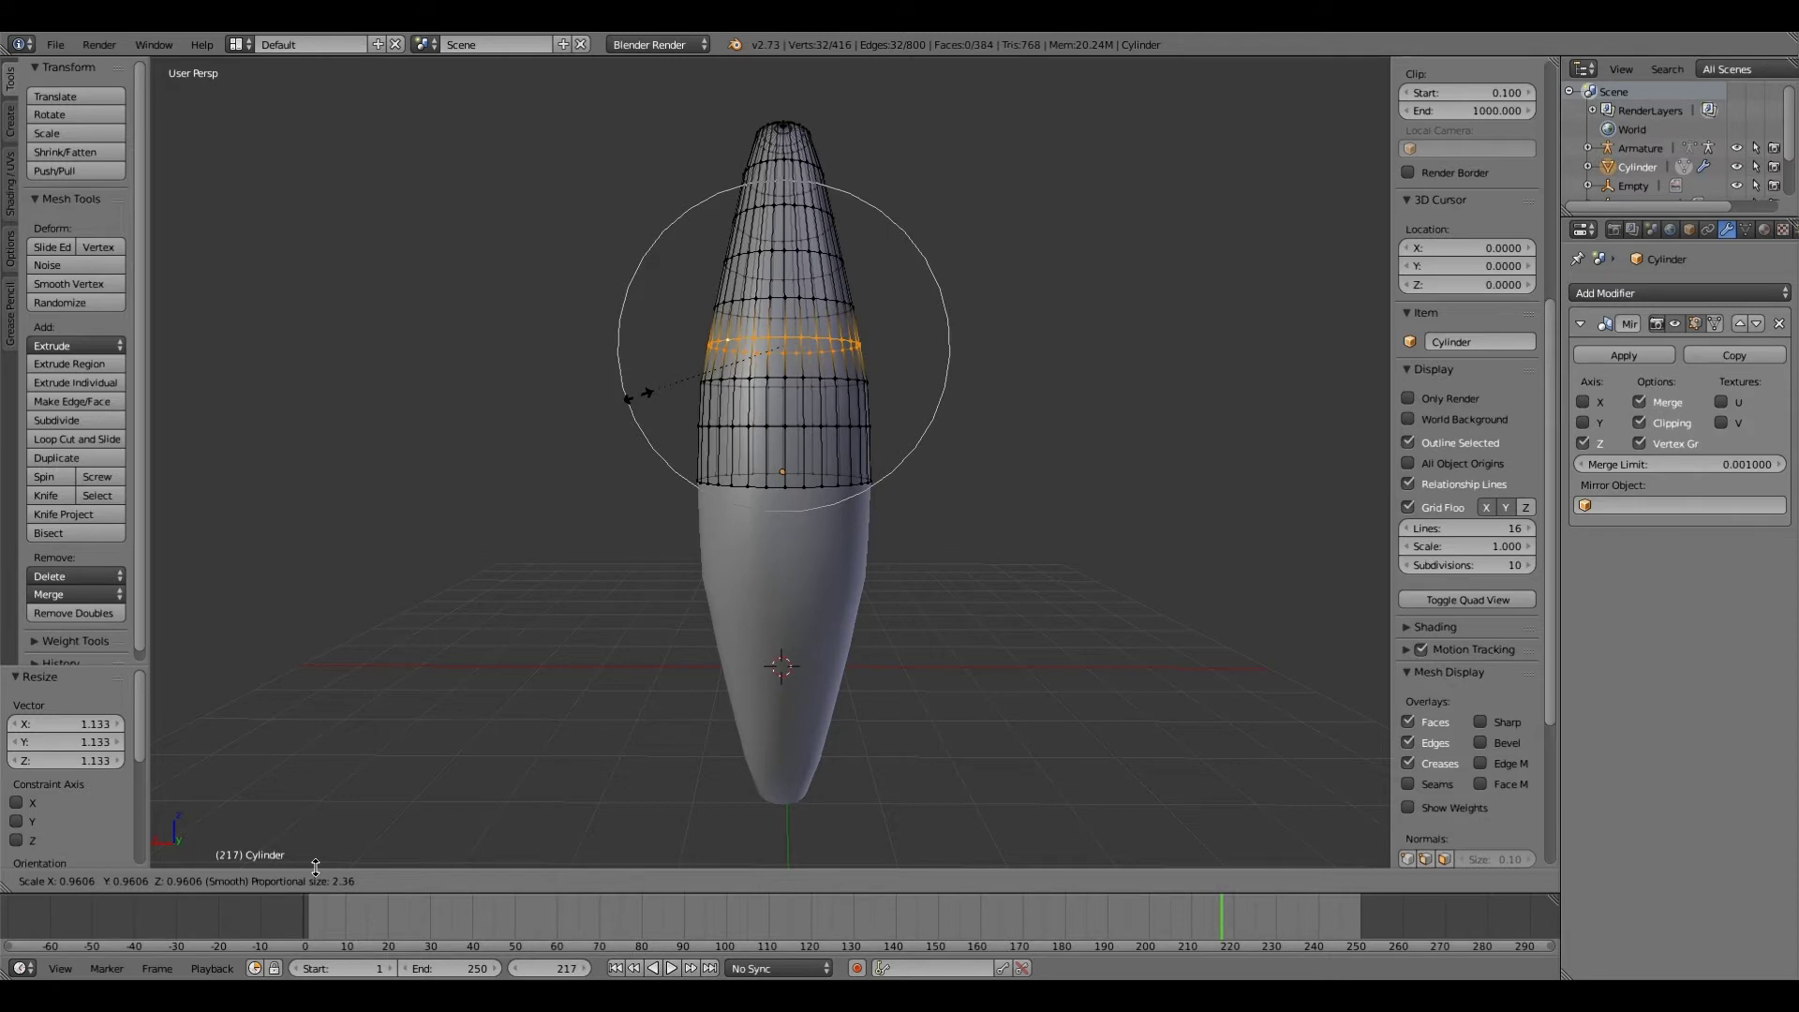
{"action": "left_click", "coordinate": [315, 866]}
{"action": "left_click", "coordinate": [289, 868]}
{"action": "left_click", "coordinate": [281, 855]}
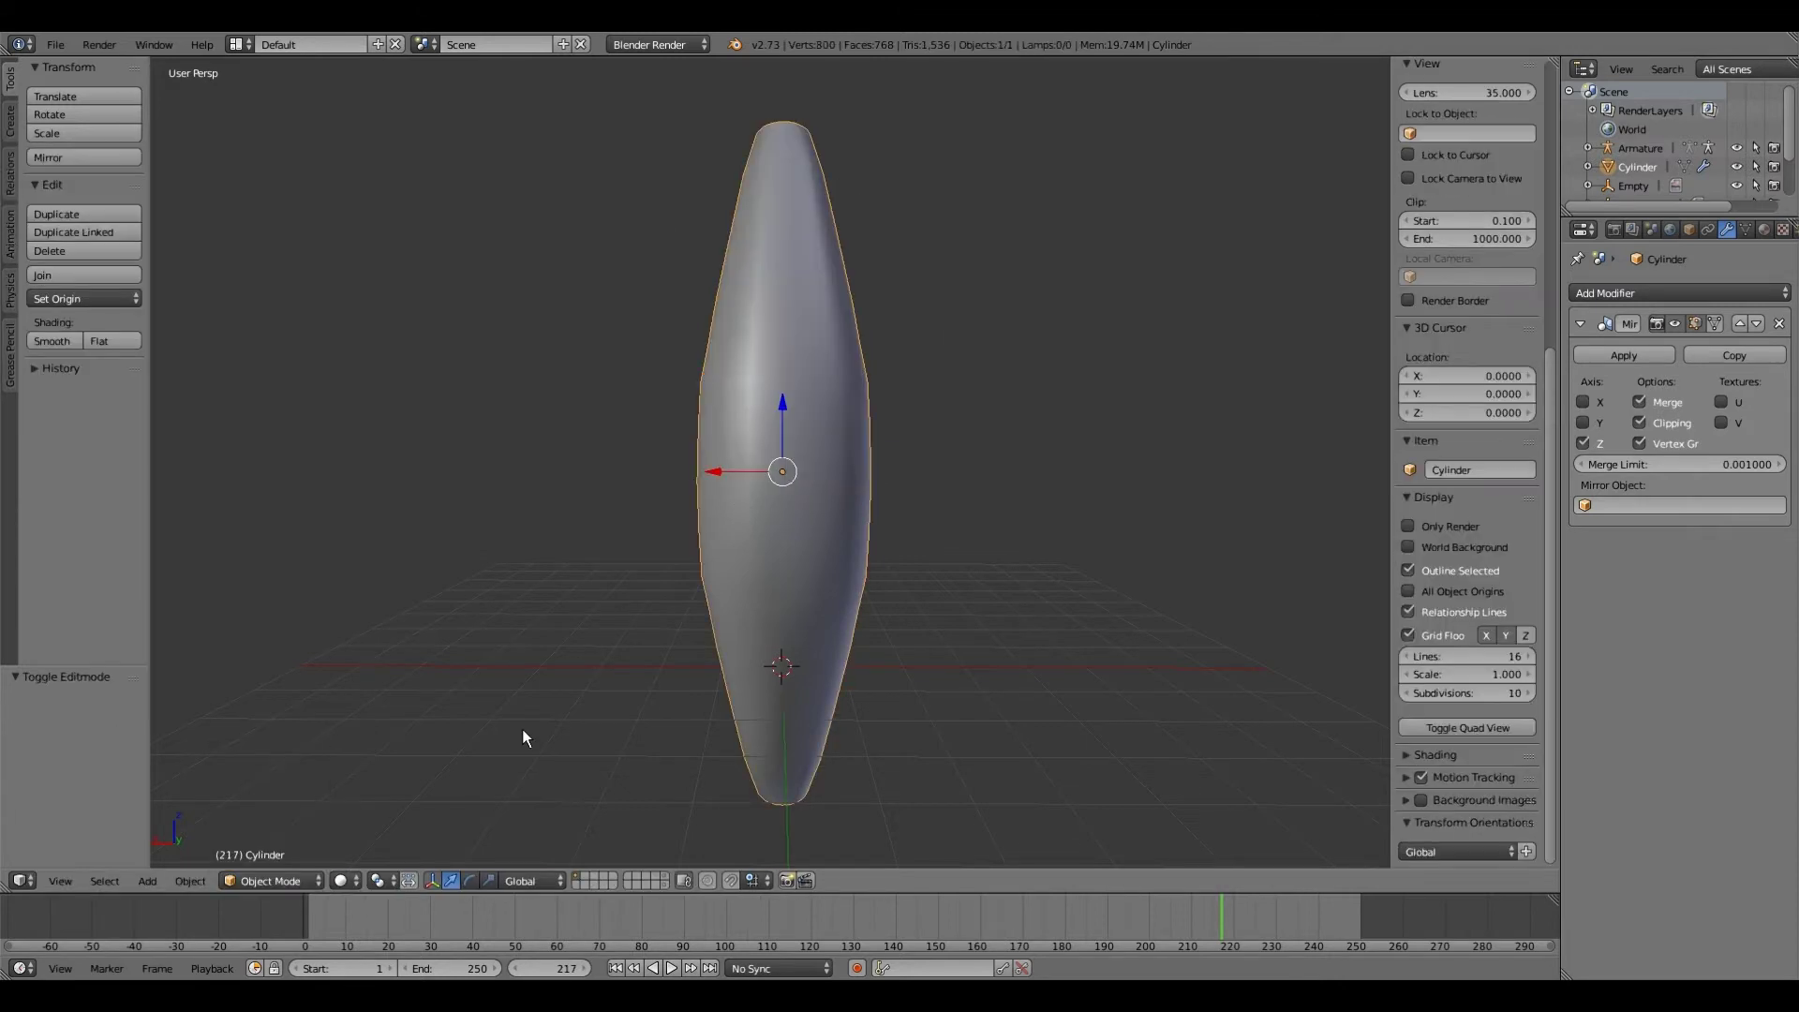
Step: Review the finished banana form from the front, back and right views
{"action": "key", "text": "KP_1"}
{"action": "scroll", "coordinate": [521, 728], "scroll_direction": "down", "scroll_amount": 4}
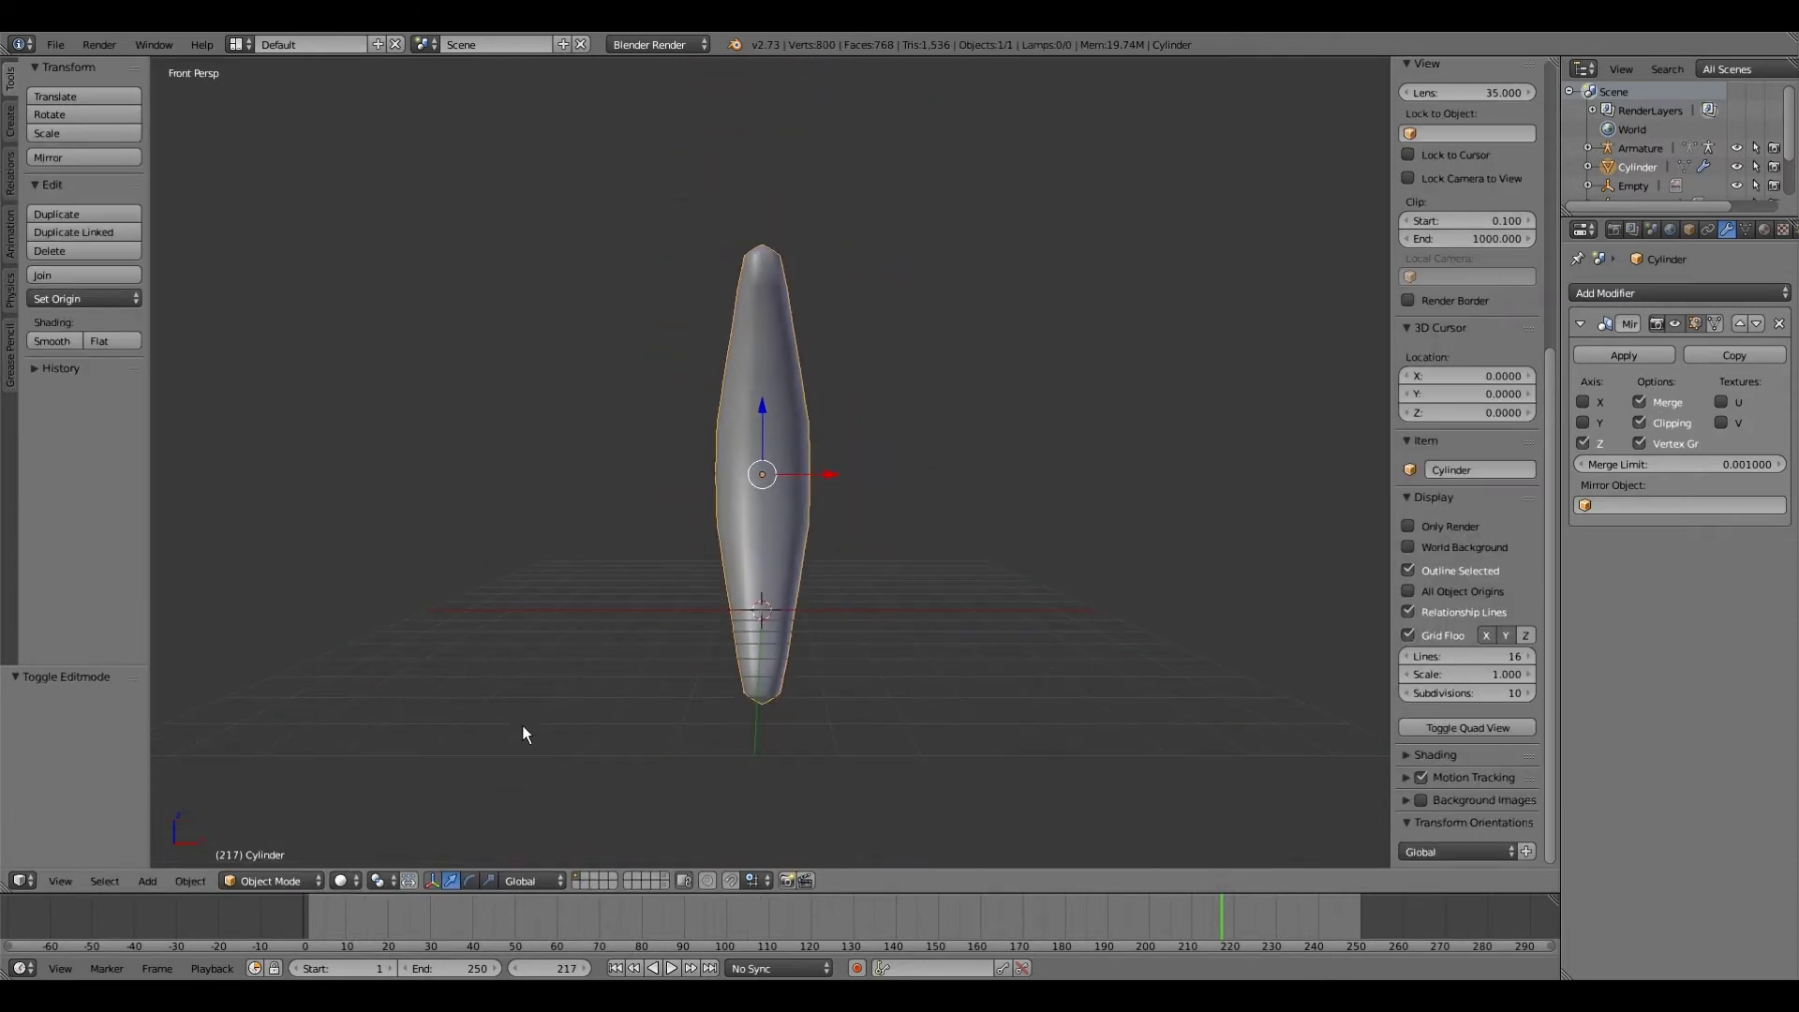
{"action": "scroll", "coordinate": [521, 726], "scroll_direction": "up", "scroll_amount": 2}
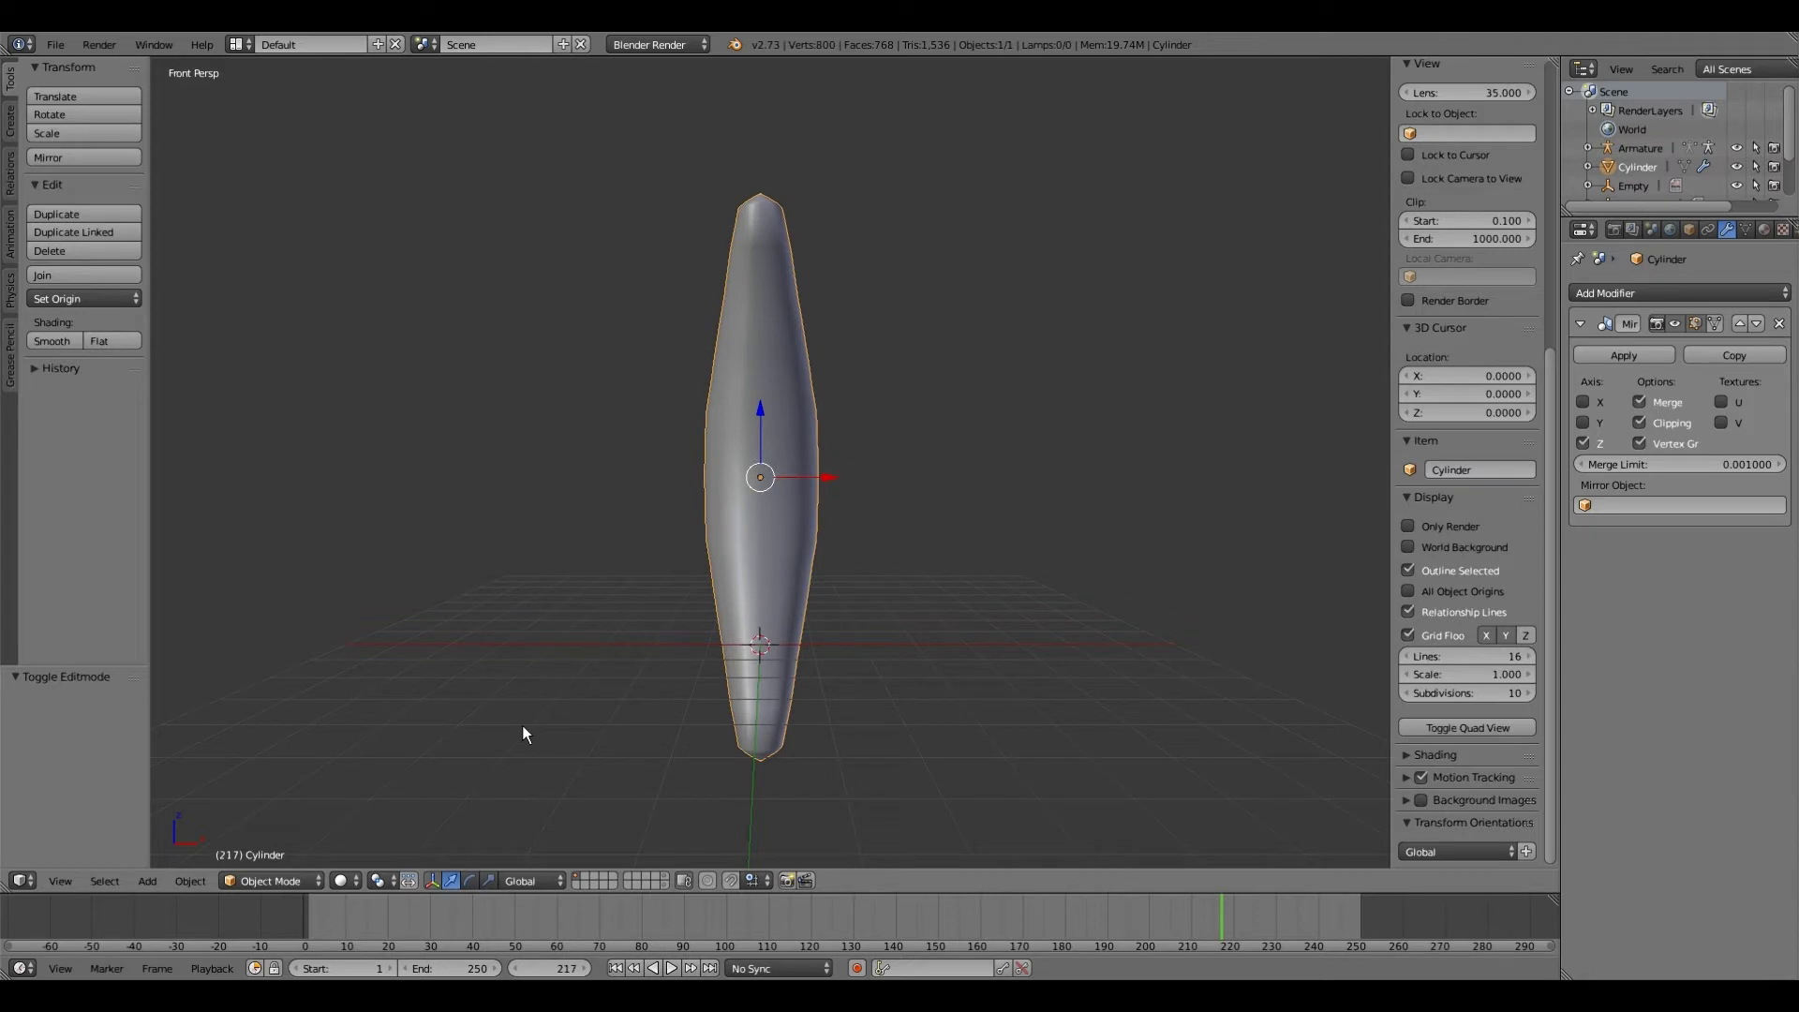
{"action": "key", "text": "ctrl+KP_1"}
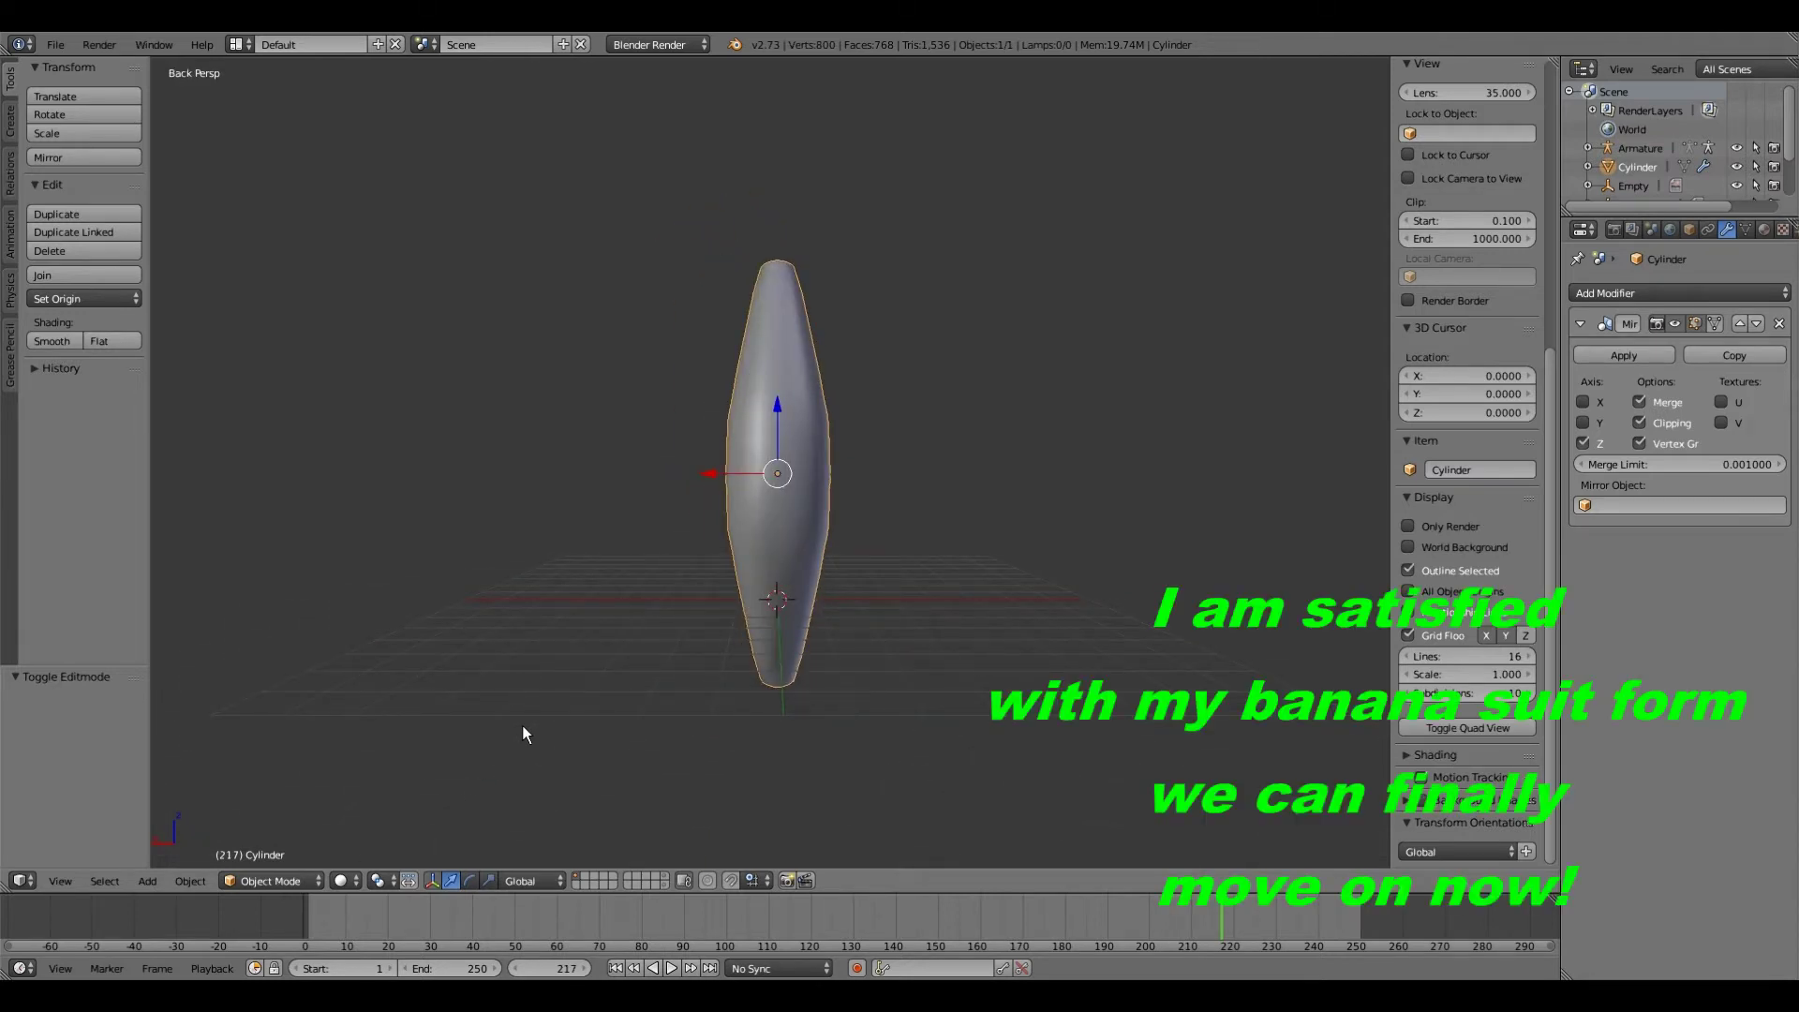
{"action": "key", "text": "KP_1"}
{"action": "key", "text": "ctrl+KP_1"}
{"action": "key", "text": "KP_3"}
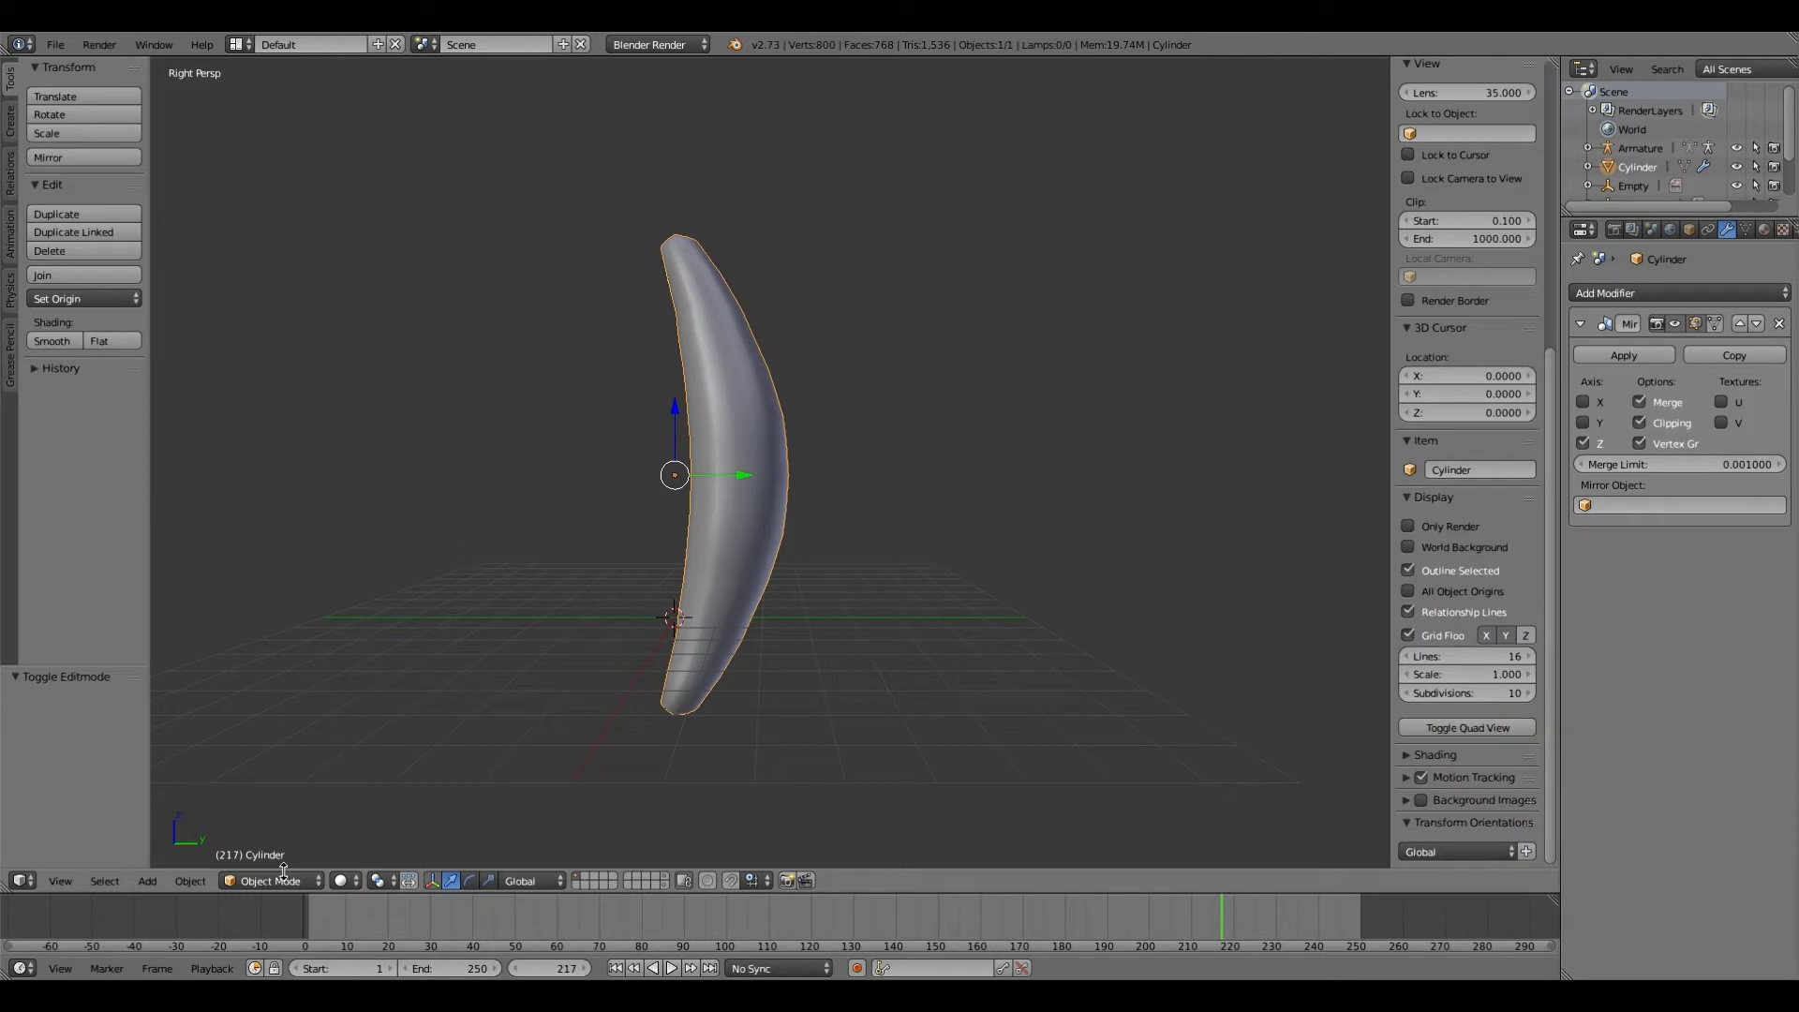
{"action": "left_click", "coordinate": [294, 873]}
{"action": "scroll", "coordinate": [527, 727], "scroll_direction": "up", "scroll_amount": 3}
{"action": "key", "text": "KP_1"}
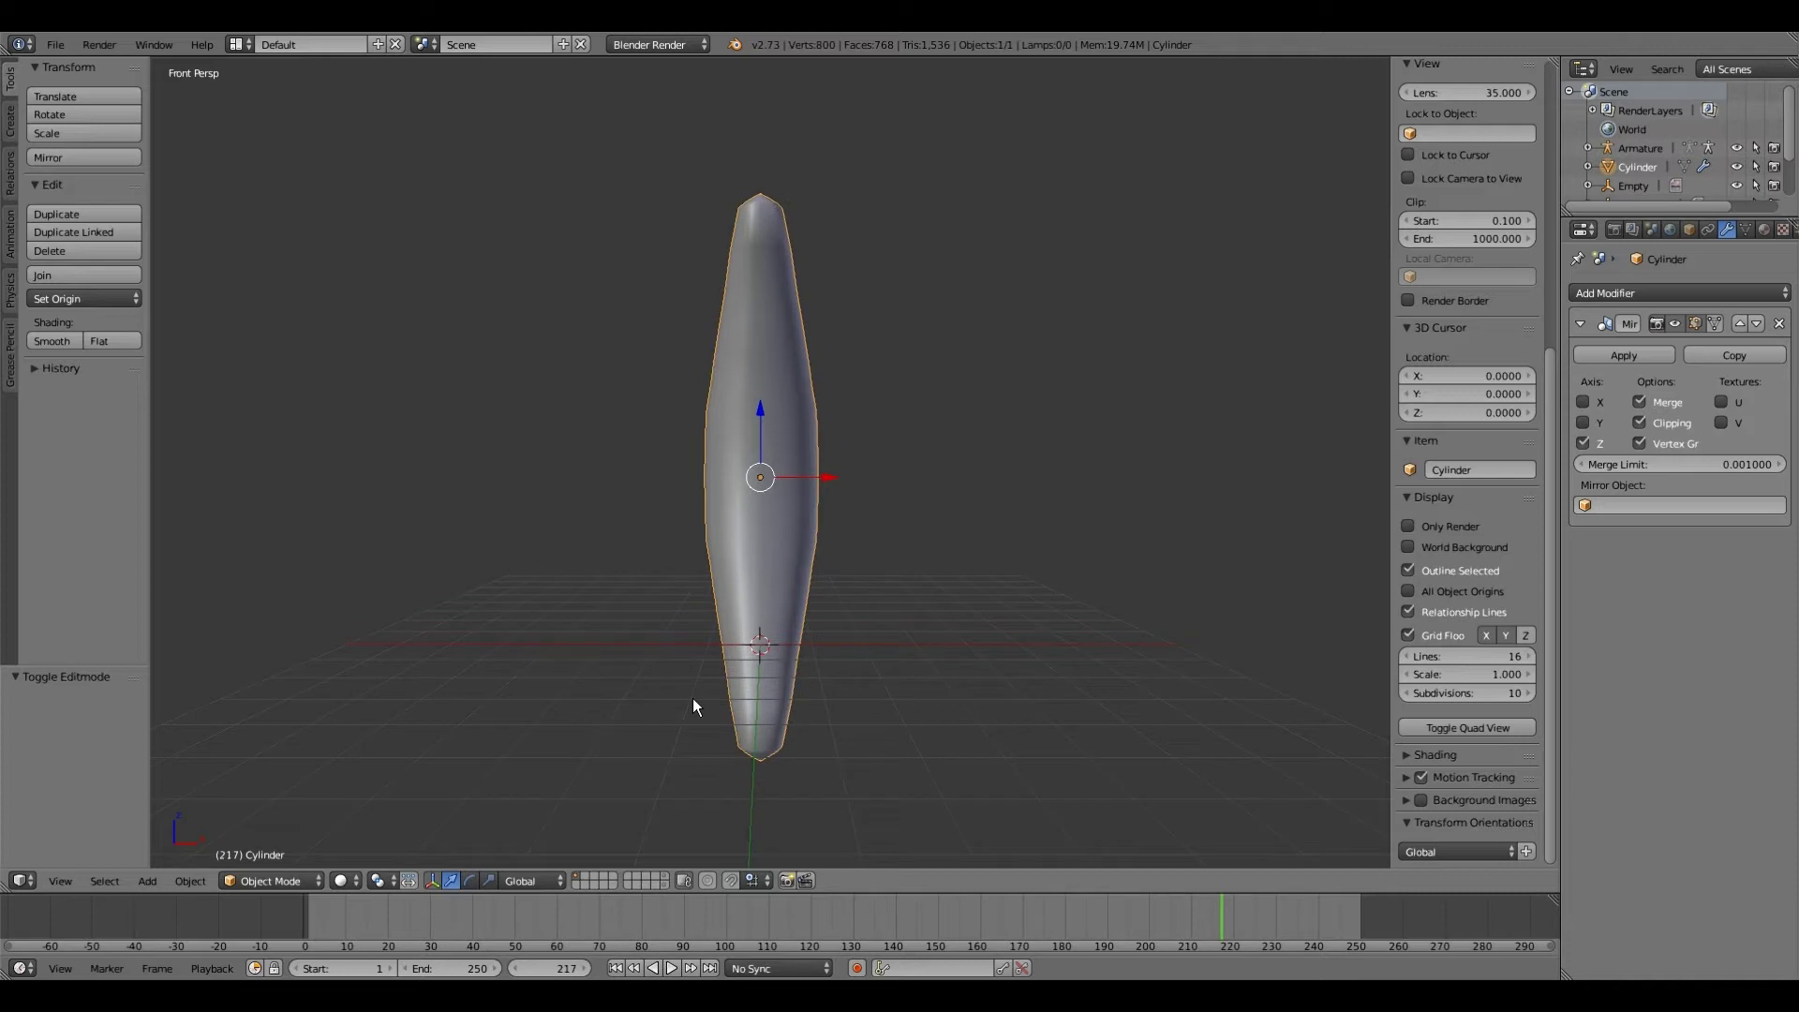
{"action": "key", "text": "ctrl+KP_1"}
{"action": "middle_click_drag", "start_coordinate": [783, 648], "coordinate": [769, 600], "text": "shift"}
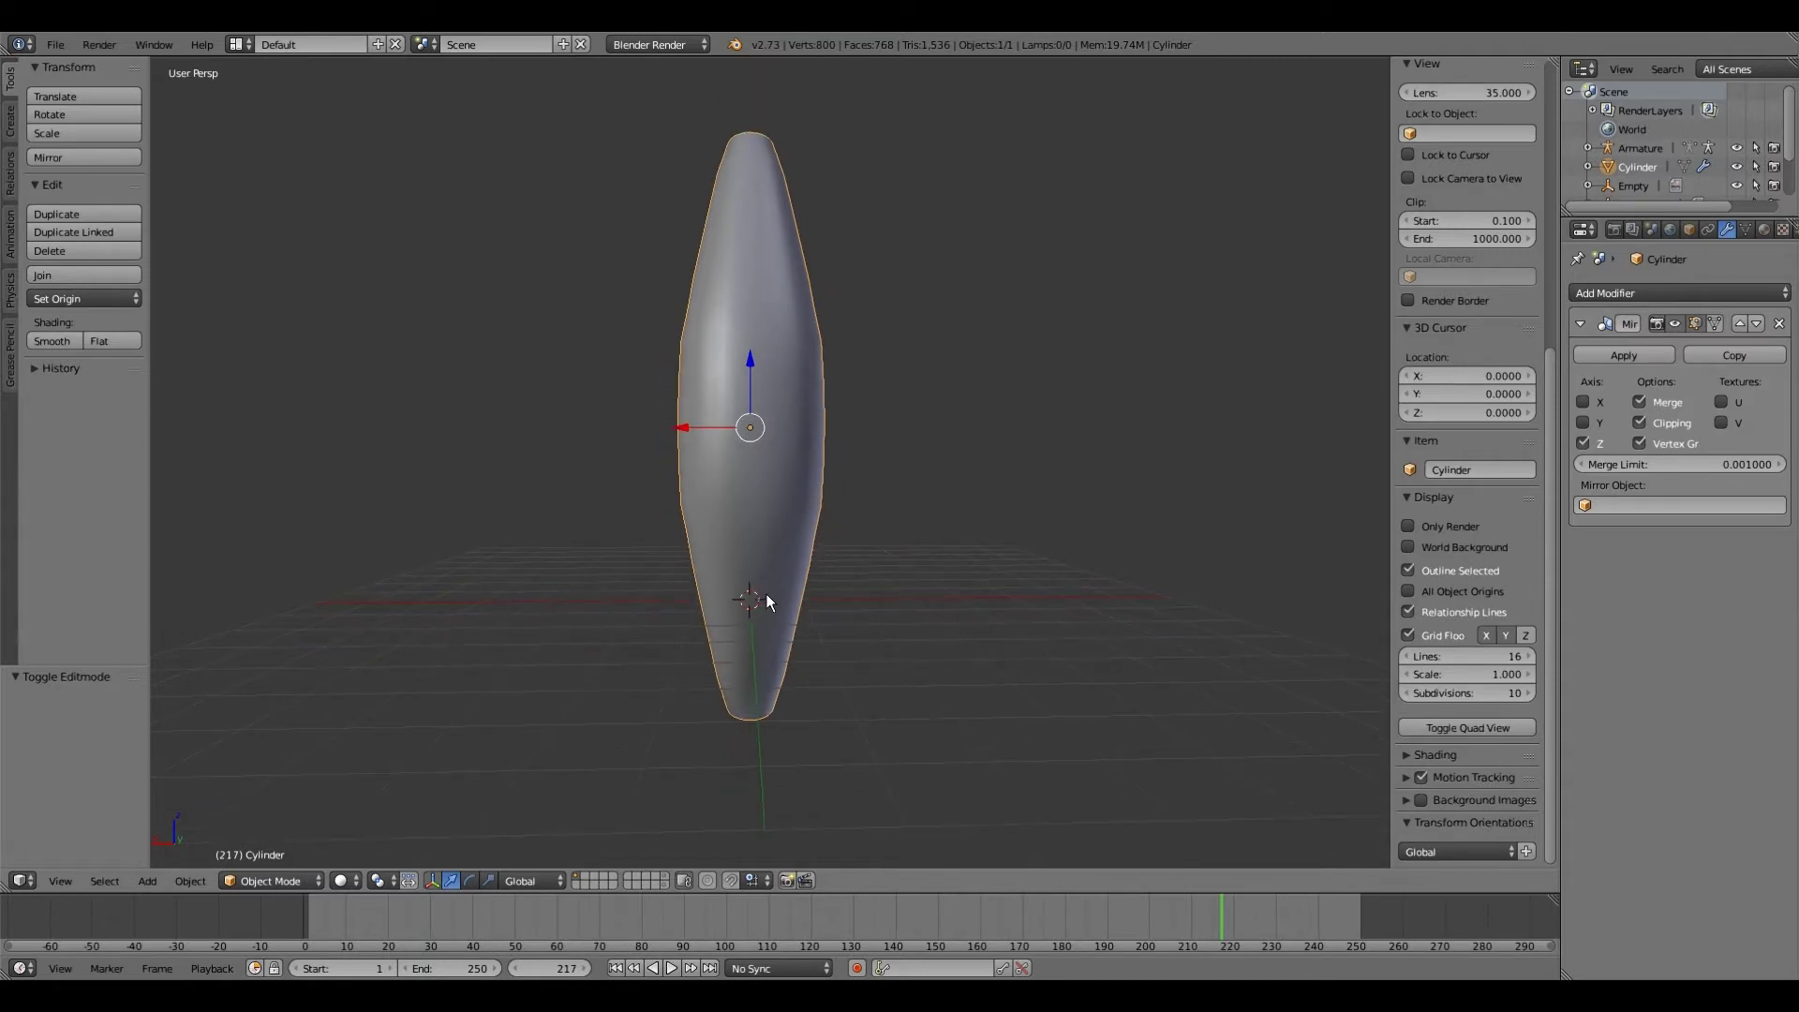
{"action": "scroll", "coordinate": [683, 598], "scroll_direction": "up", "scroll_amount": 1}
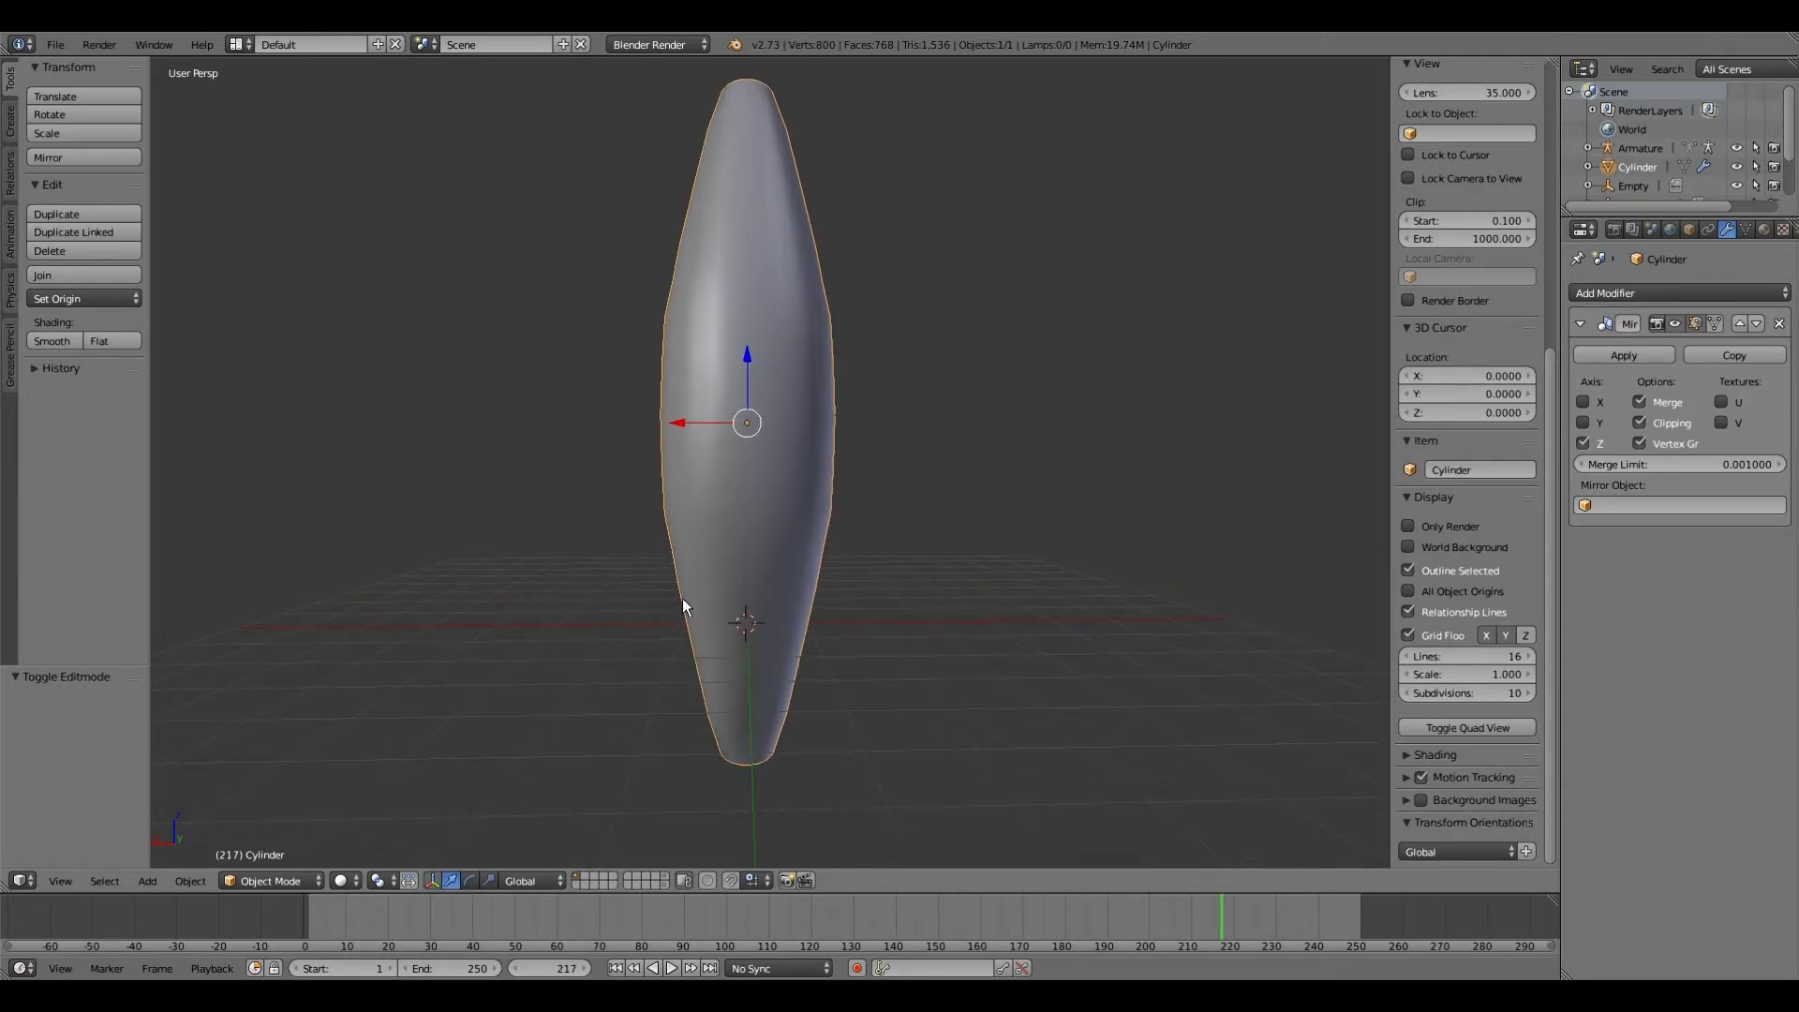
Step: Add a new mesh cylinder at the 3D cursor
{"action": "key", "text": "ctrl+a"}
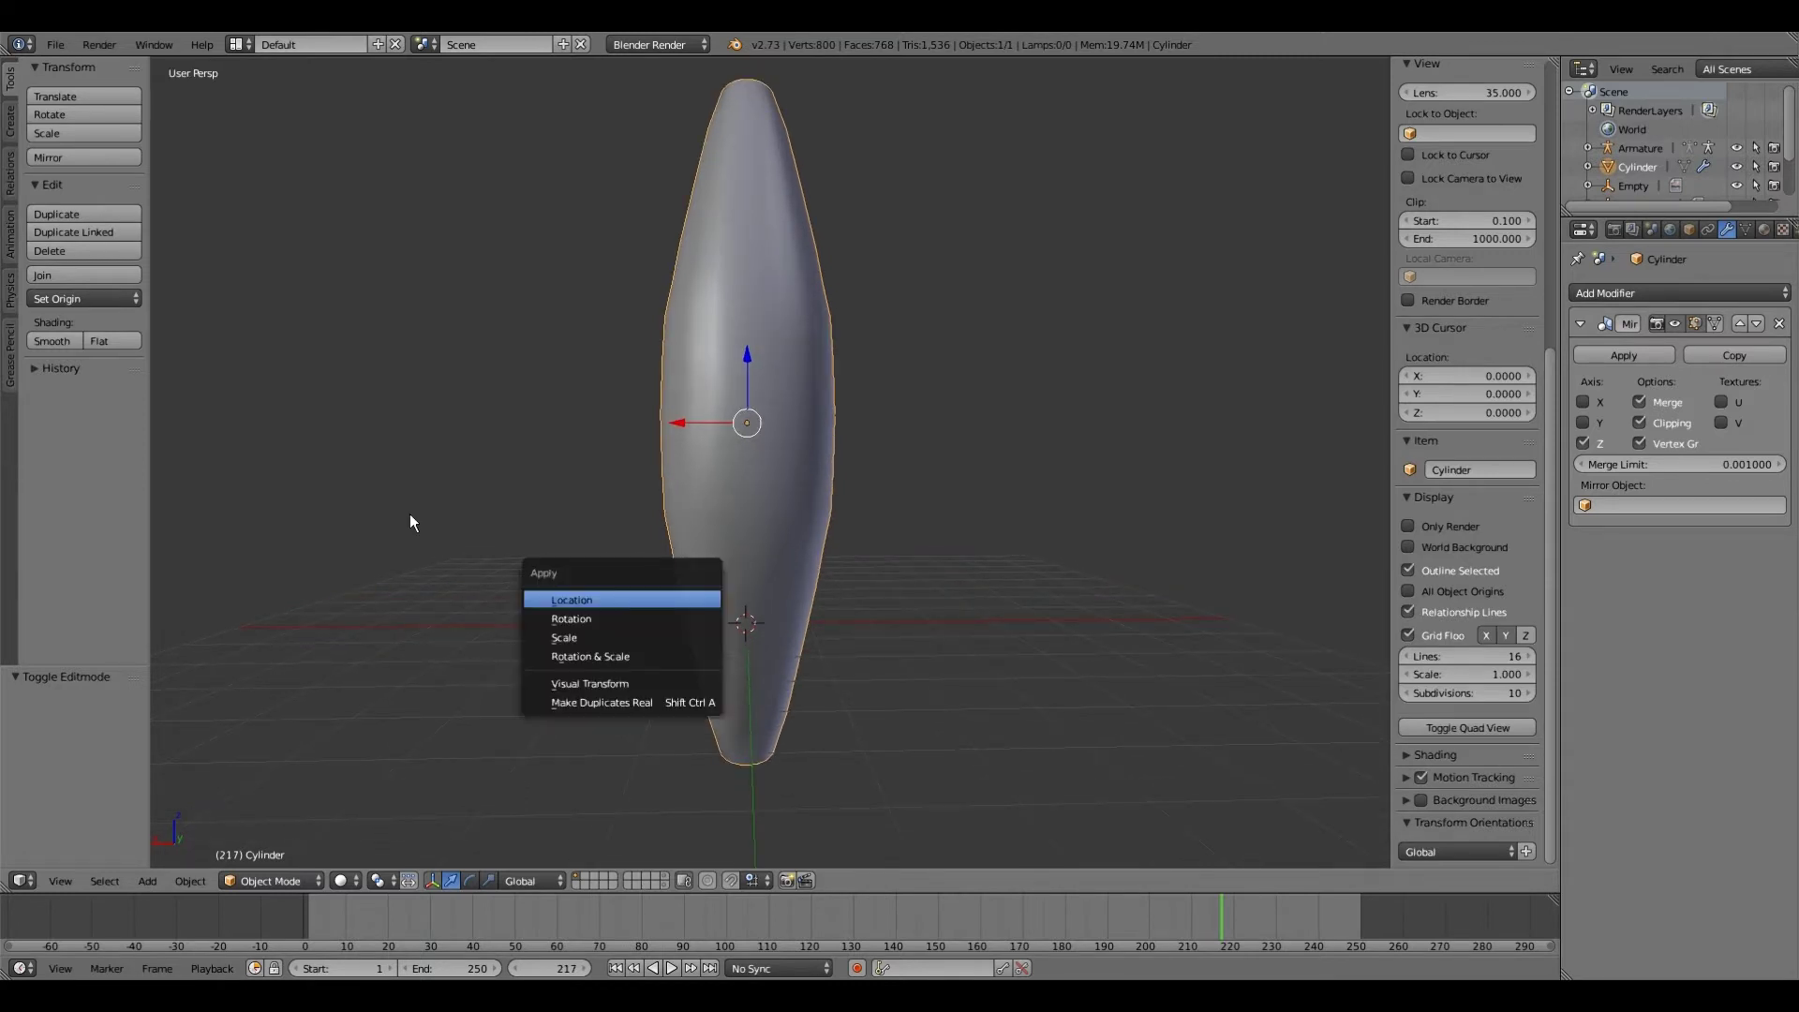
{"action": "left_click", "coordinate": [514, 661]}
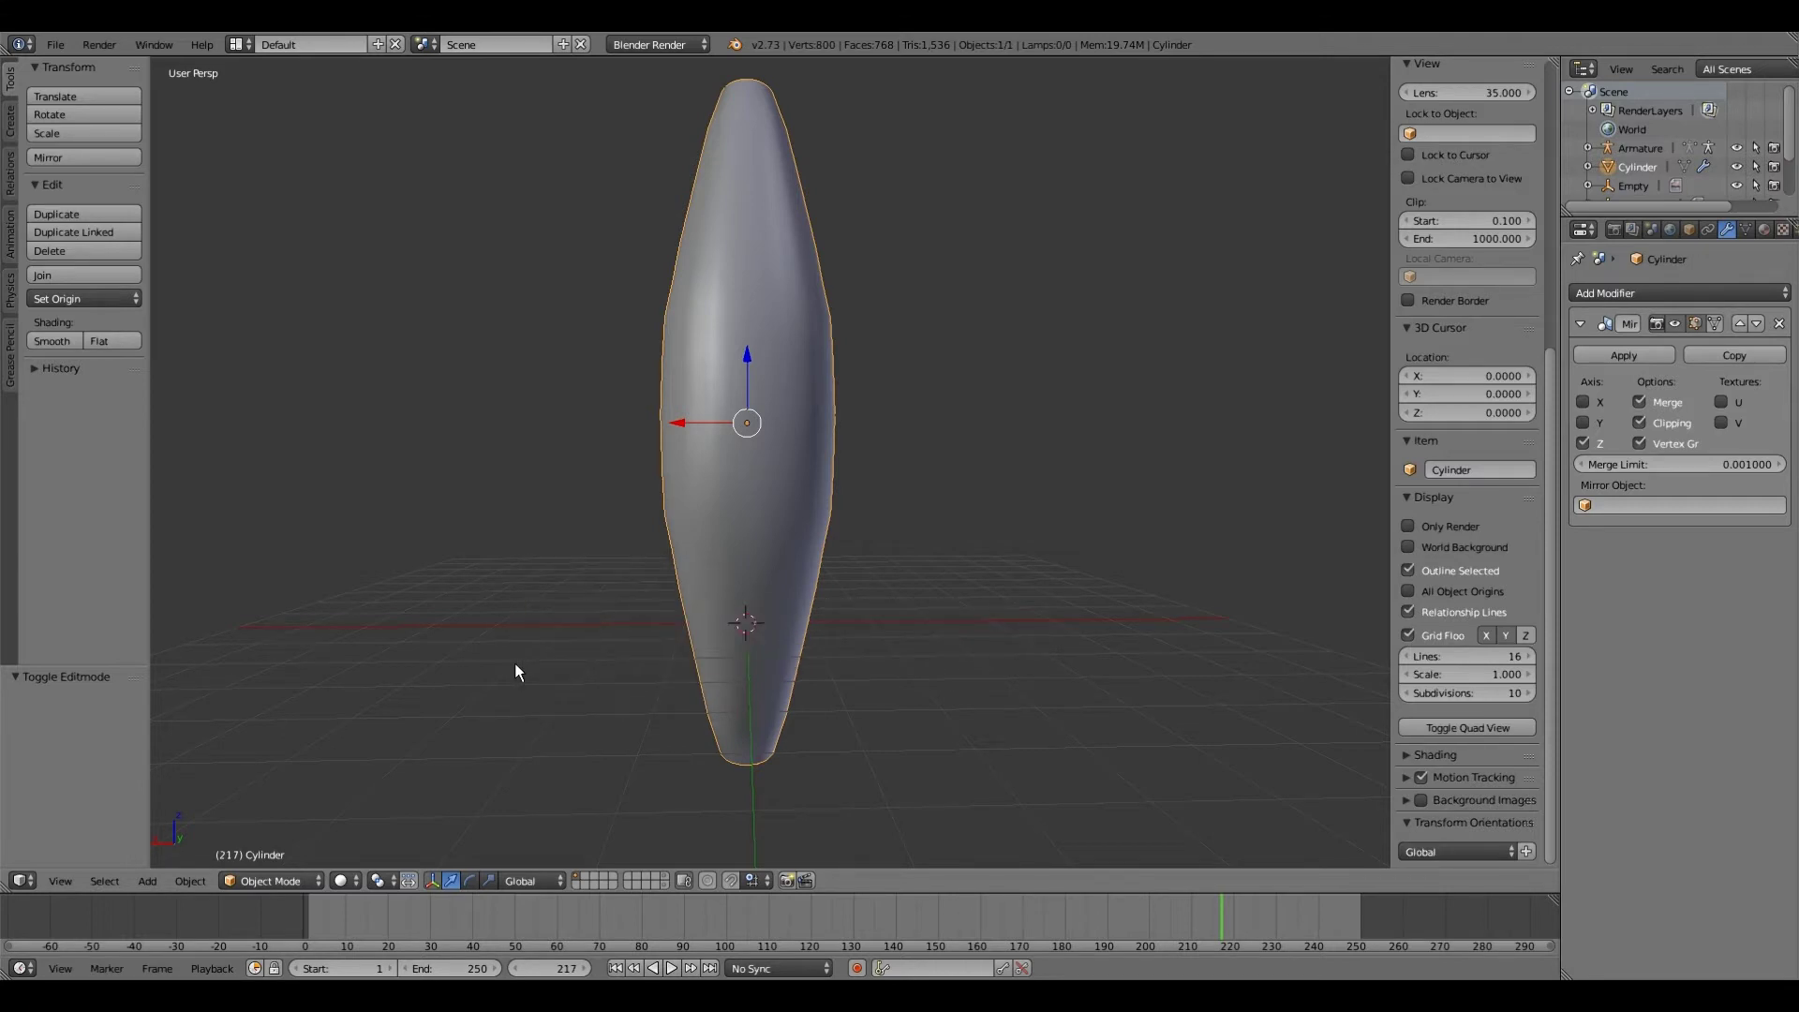
{"action": "key", "text": "shift+a"}
{"action": "mouse_move", "coordinate": [515, 662]}
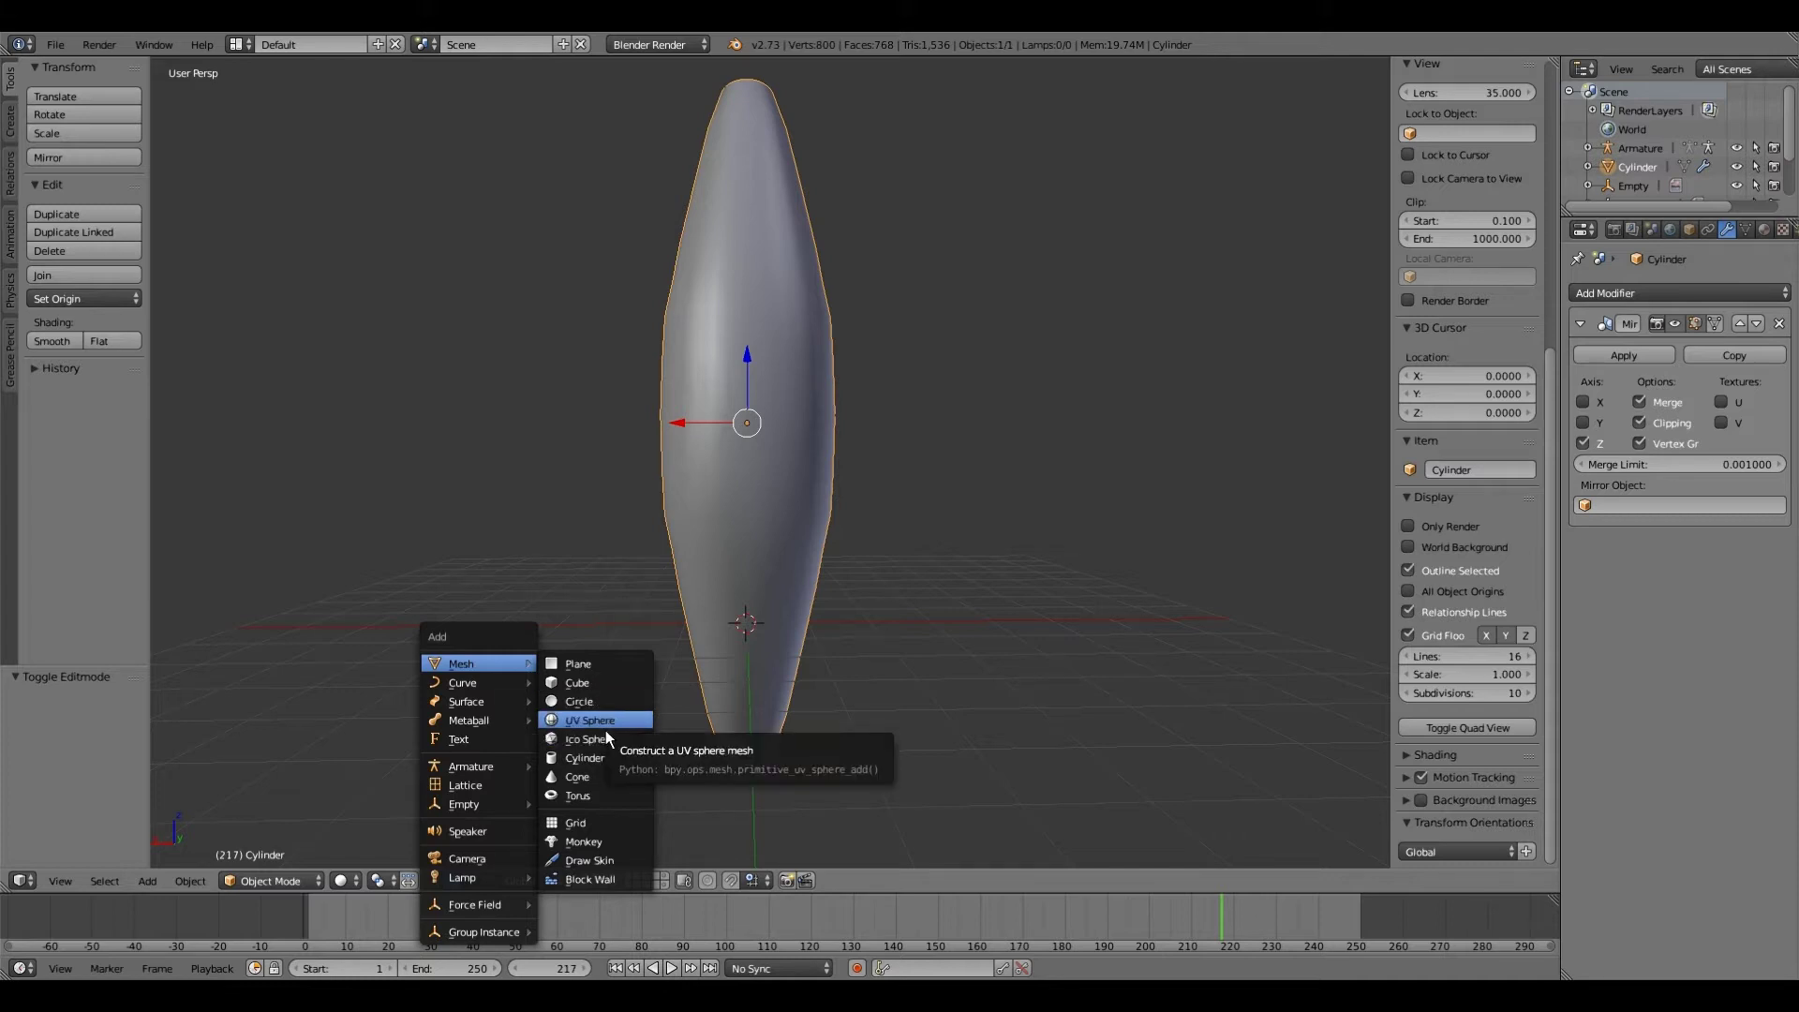
{"action": "left_click", "coordinate": [609, 756]}
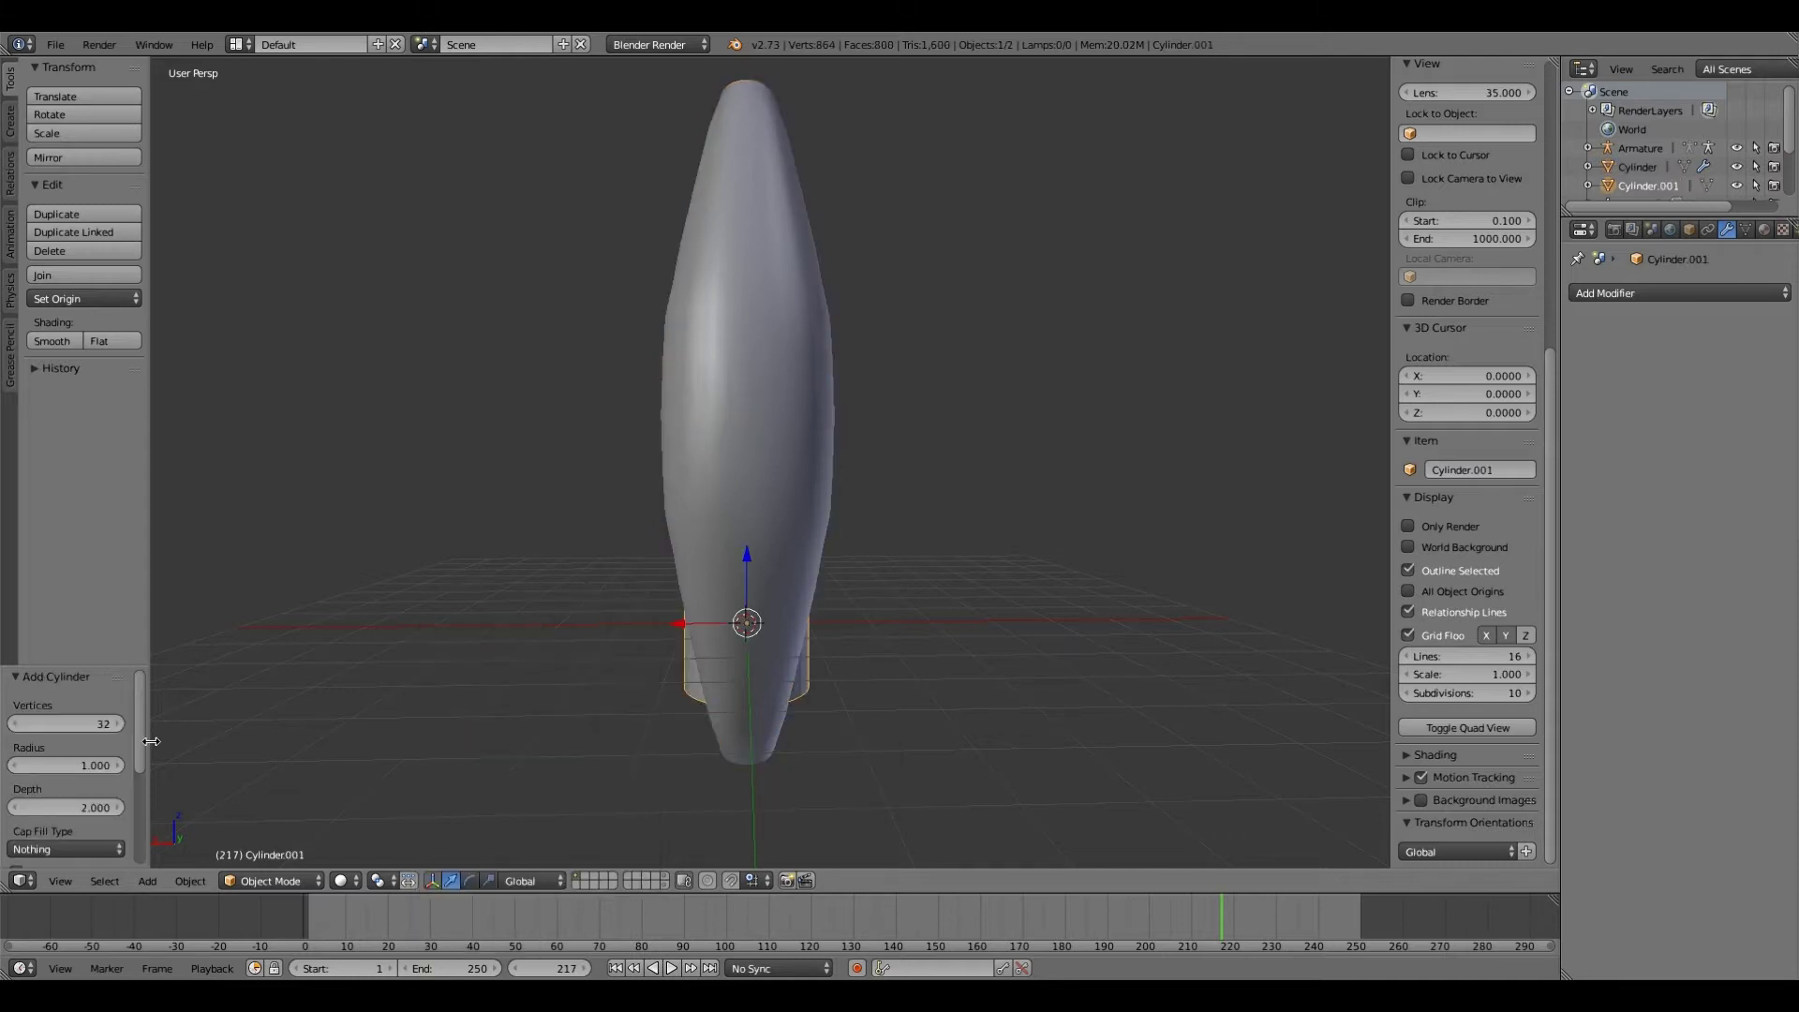
Step: Move the new cylinder about 2.066 along Y and -1.859 along X so it stands beside the banana body
{"action": "scroll", "coordinate": [150, 741], "scroll_direction": "up", "scroll_amount": 1}
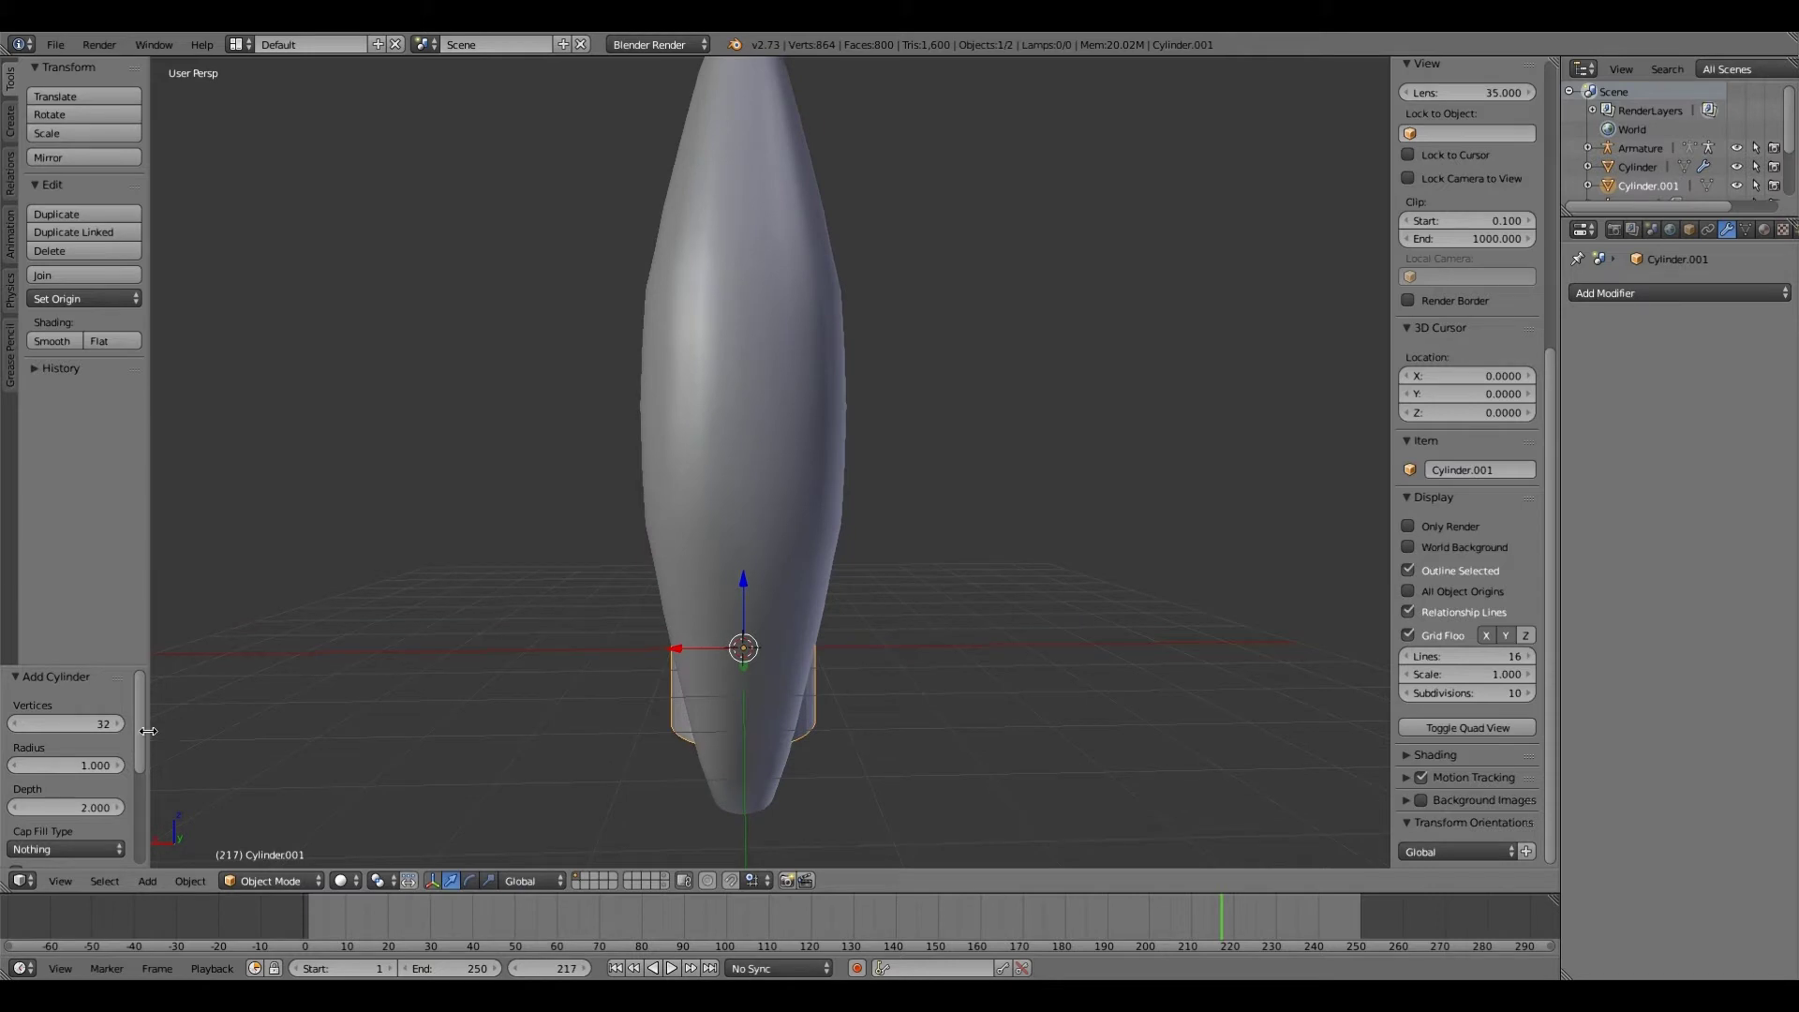
{"action": "middle_click_drag", "start_coordinate": [551, 673], "coordinate": [611, 680]}
{"action": "key", "text": "g"}
{"action": "key", "text": "y"}
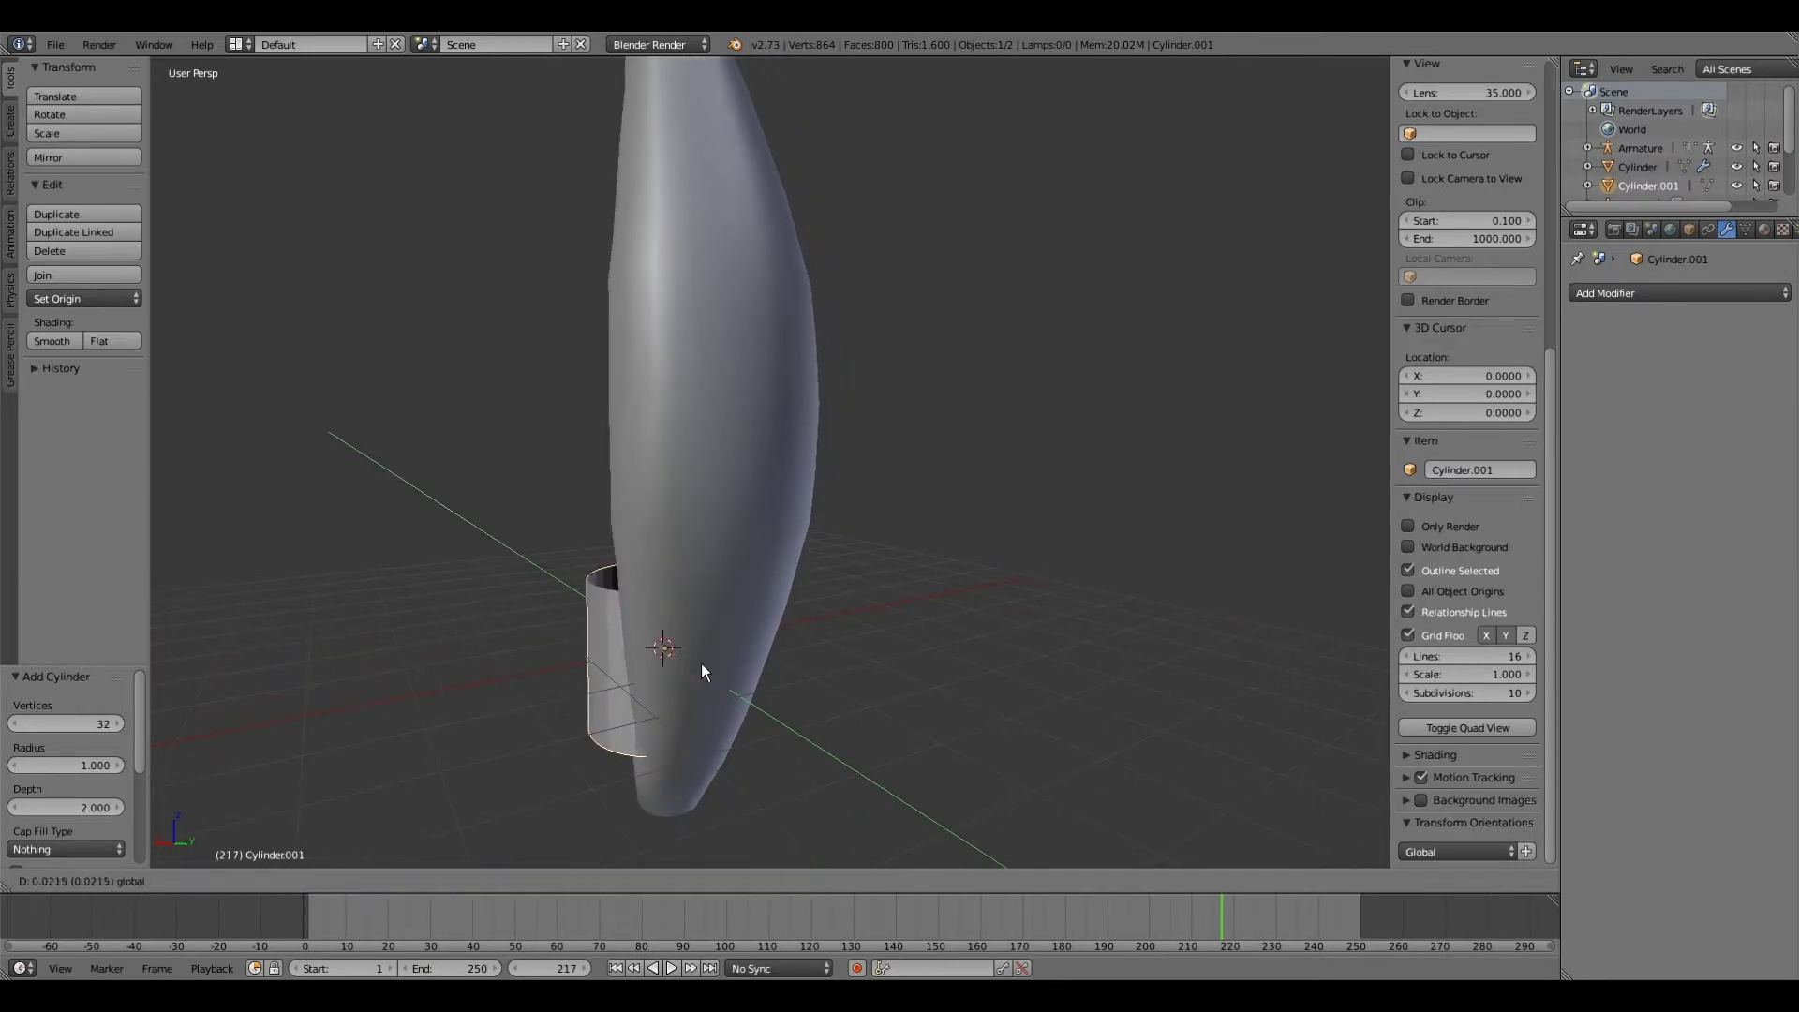
{"action": "left_click", "coordinate": [794, 673]}
{"action": "middle_click_drag", "start_coordinate": [763, 671], "coordinate": [674, 701]}
{"action": "left_click_drag", "start_coordinate": [673, 700], "coordinate": [836, 686]}
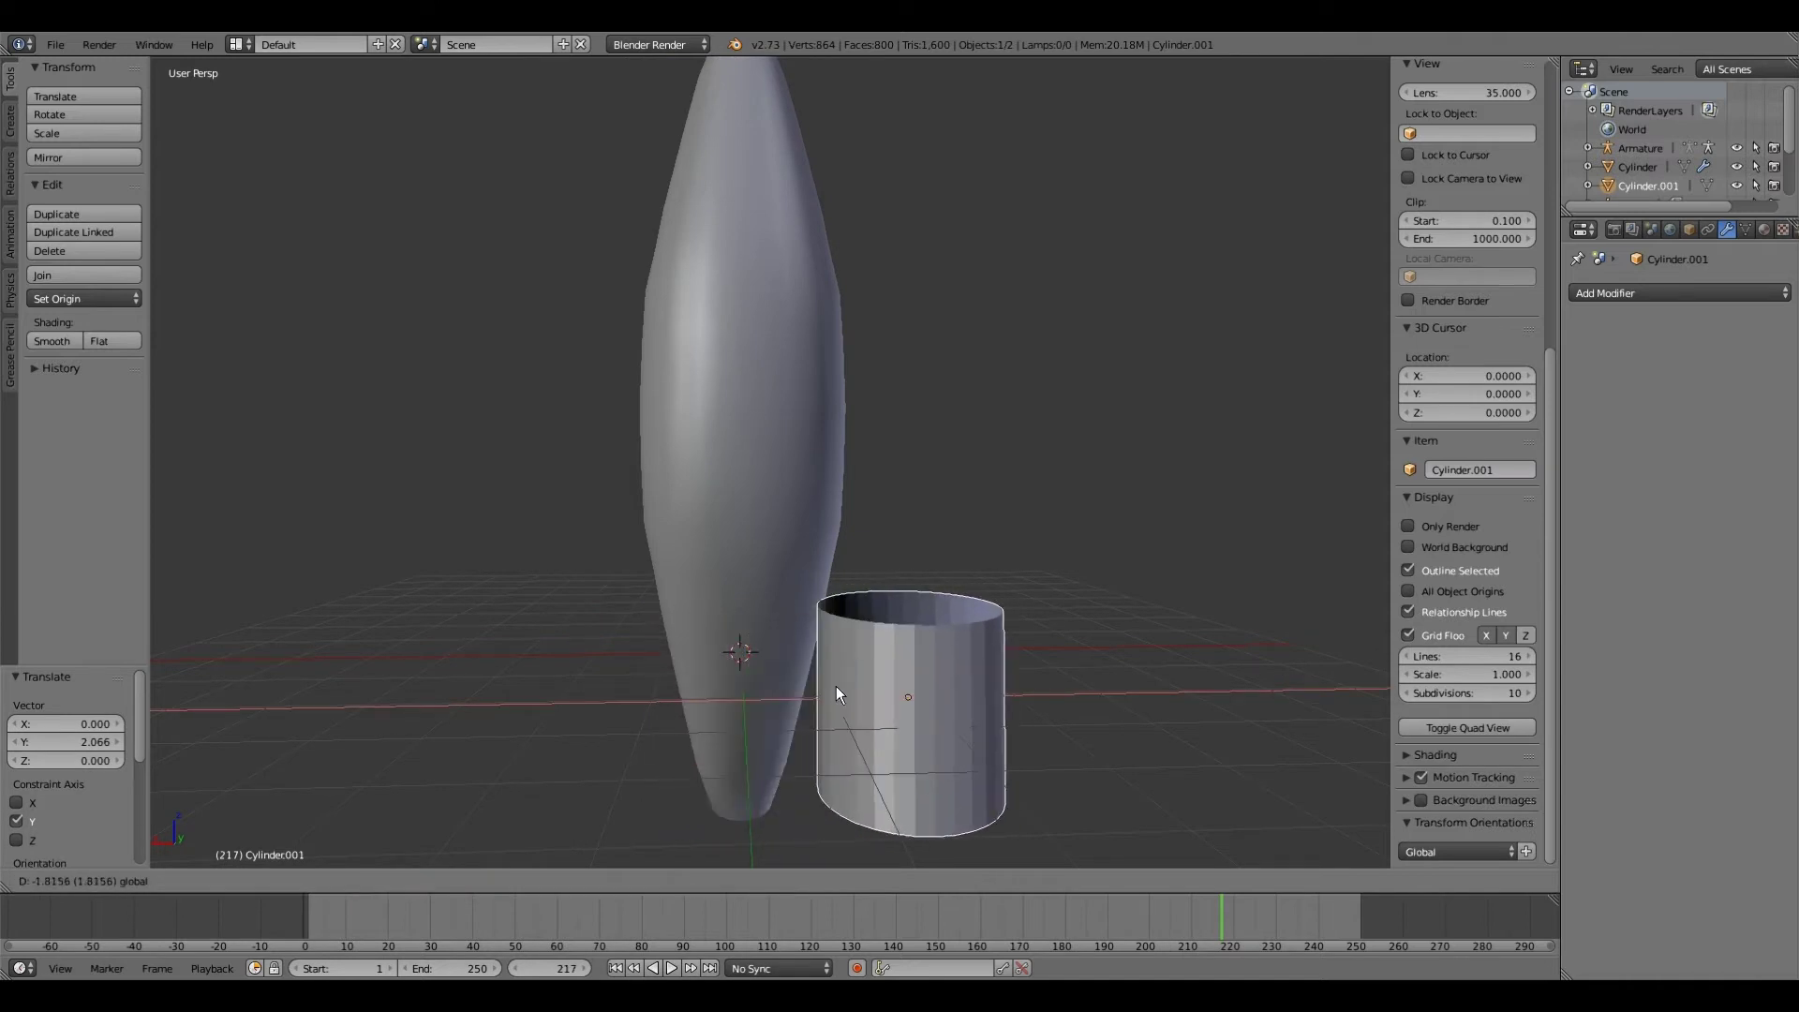
{"action": "left_click", "coordinate": [836, 686]}
{"action": "scroll", "coordinate": [836, 686], "scroll_direction": "down", "scroll_amount": 3}
Step: Enter Edit Mode on the new cylinder, select its whole mesh and scale it to about 0.47
{"action": "left_click", "coordinate": [272, 881]}
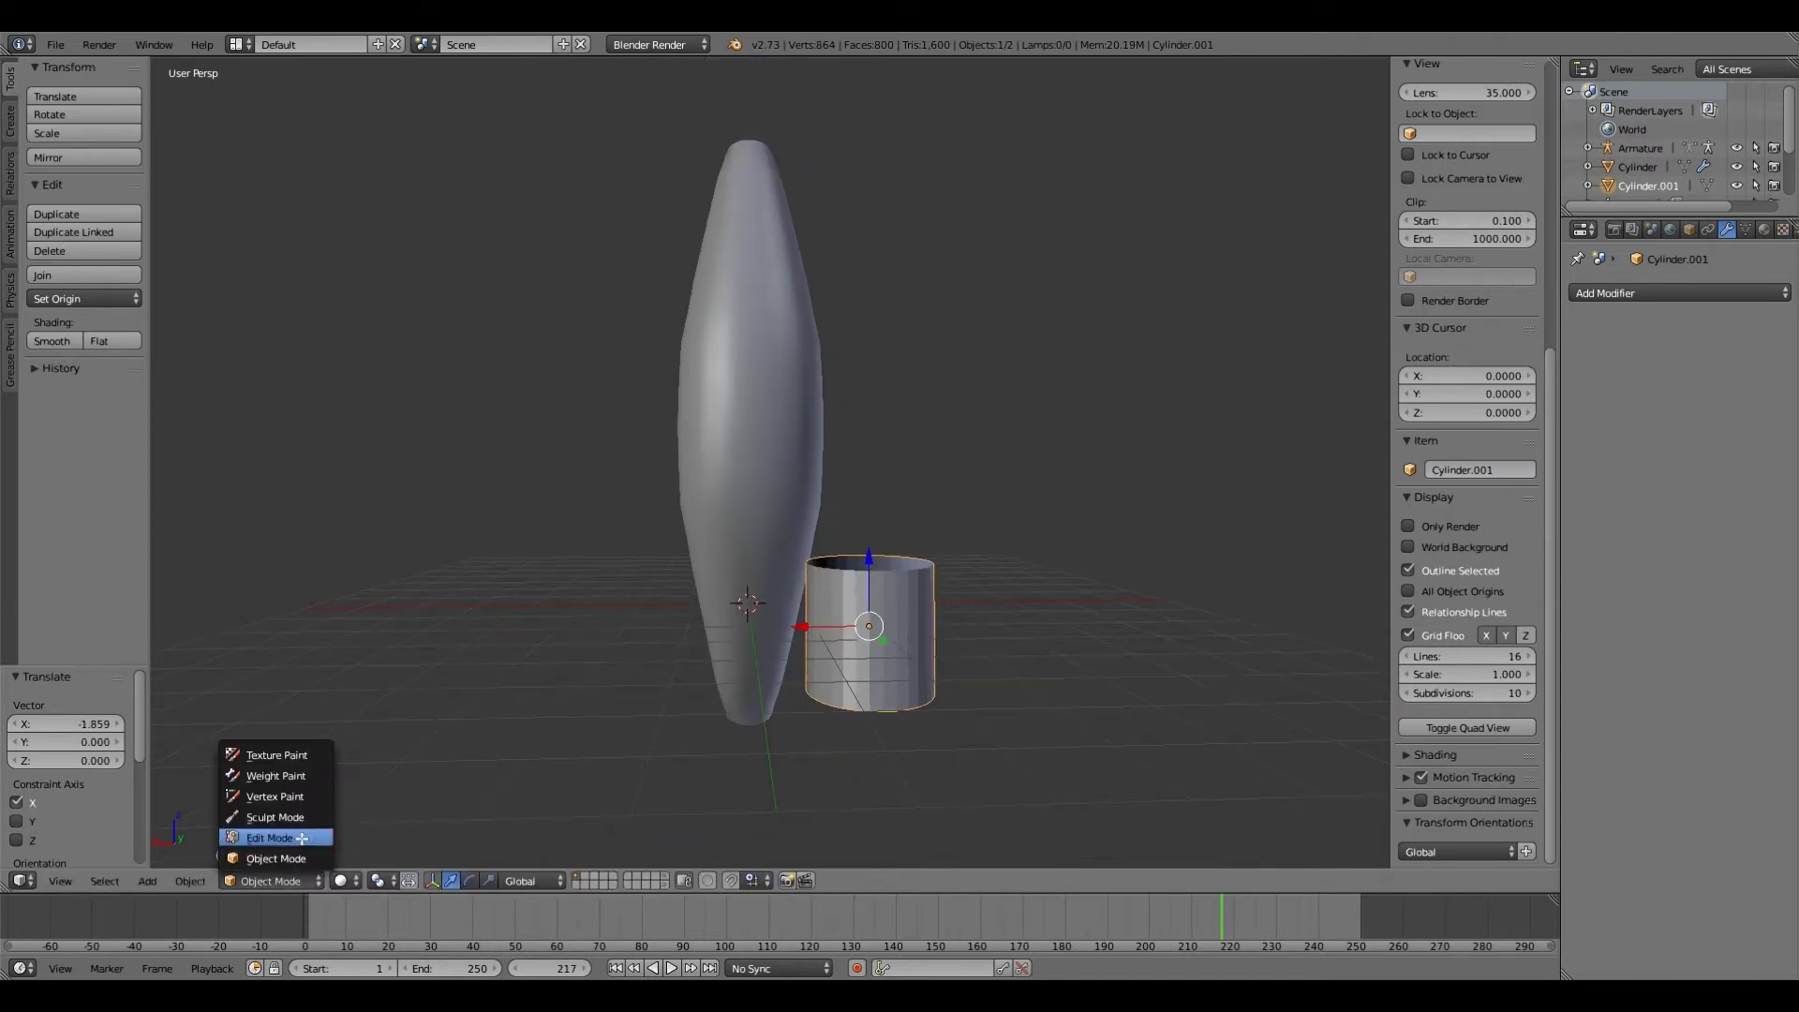
{"action": "left_click", "coordinate": [302, 838]}
{"action": "scroll", "coordinate": [712, 600], "scroll_direction": "up", "scroll_amount": 3}
{"action": "right_click", "coordinate": [877, 618]}
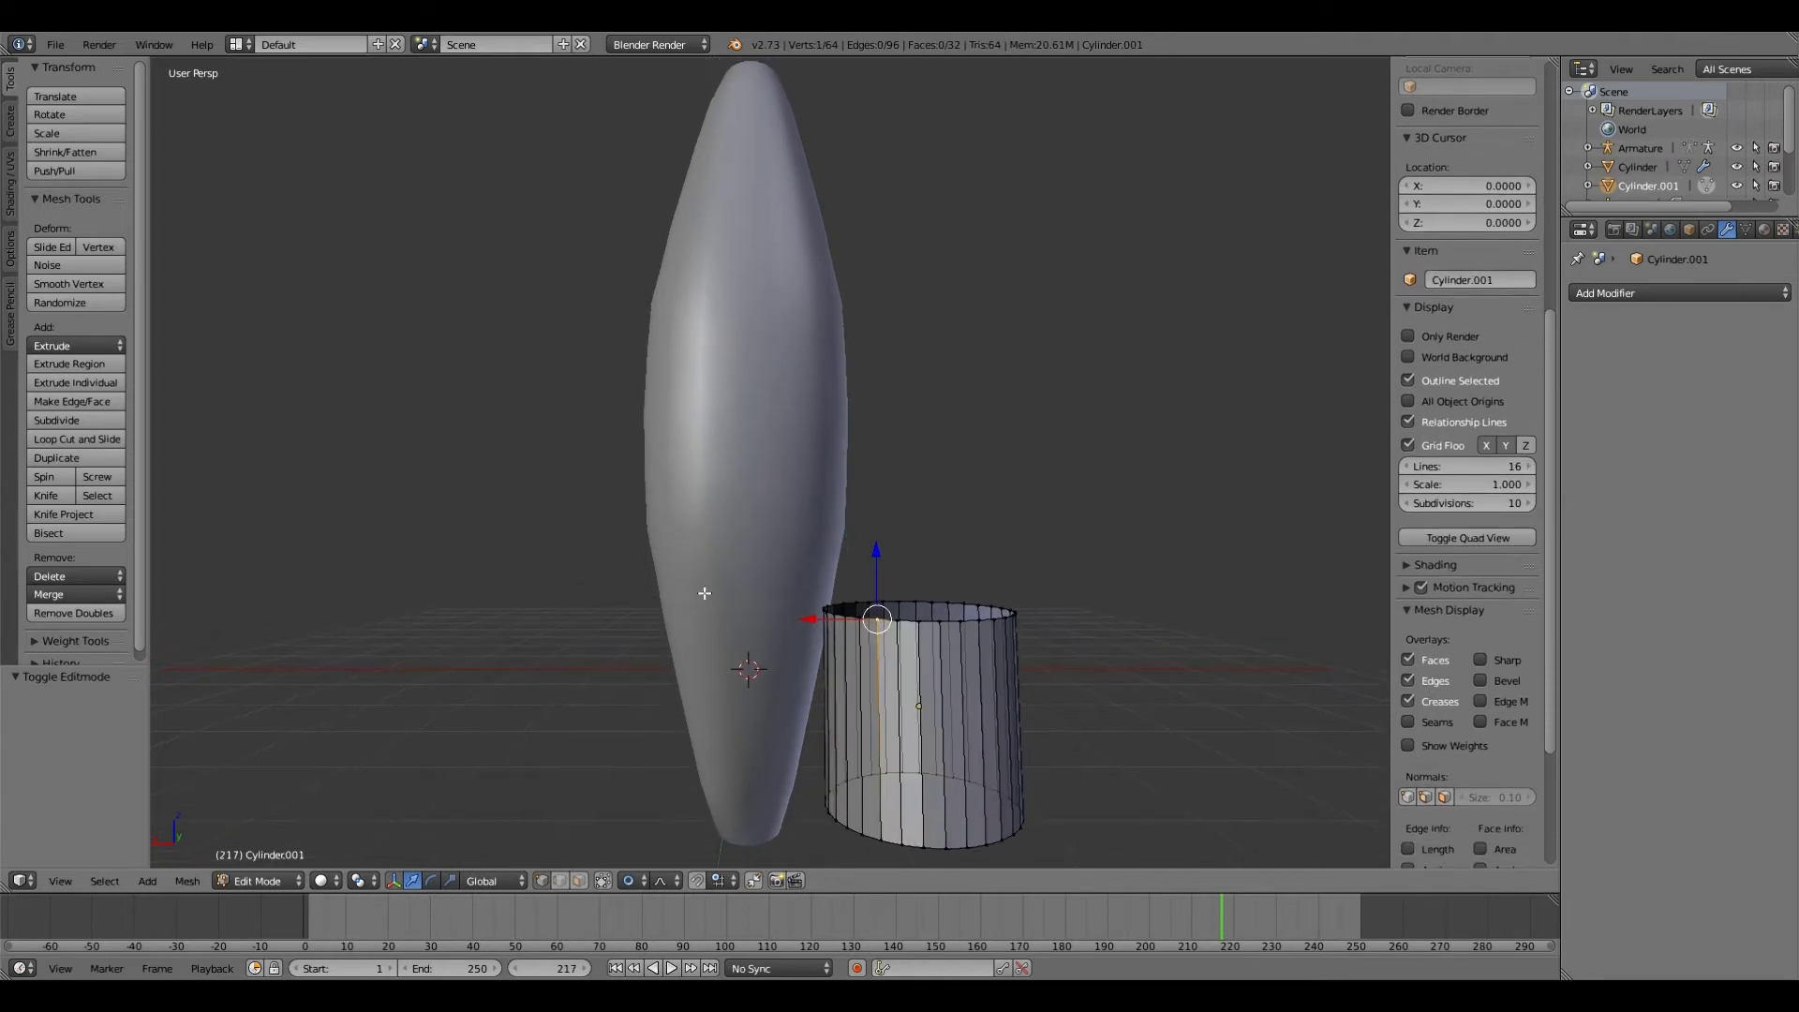
{"action": "right_click", "coordinate": [863, 610], "text": "alt"}
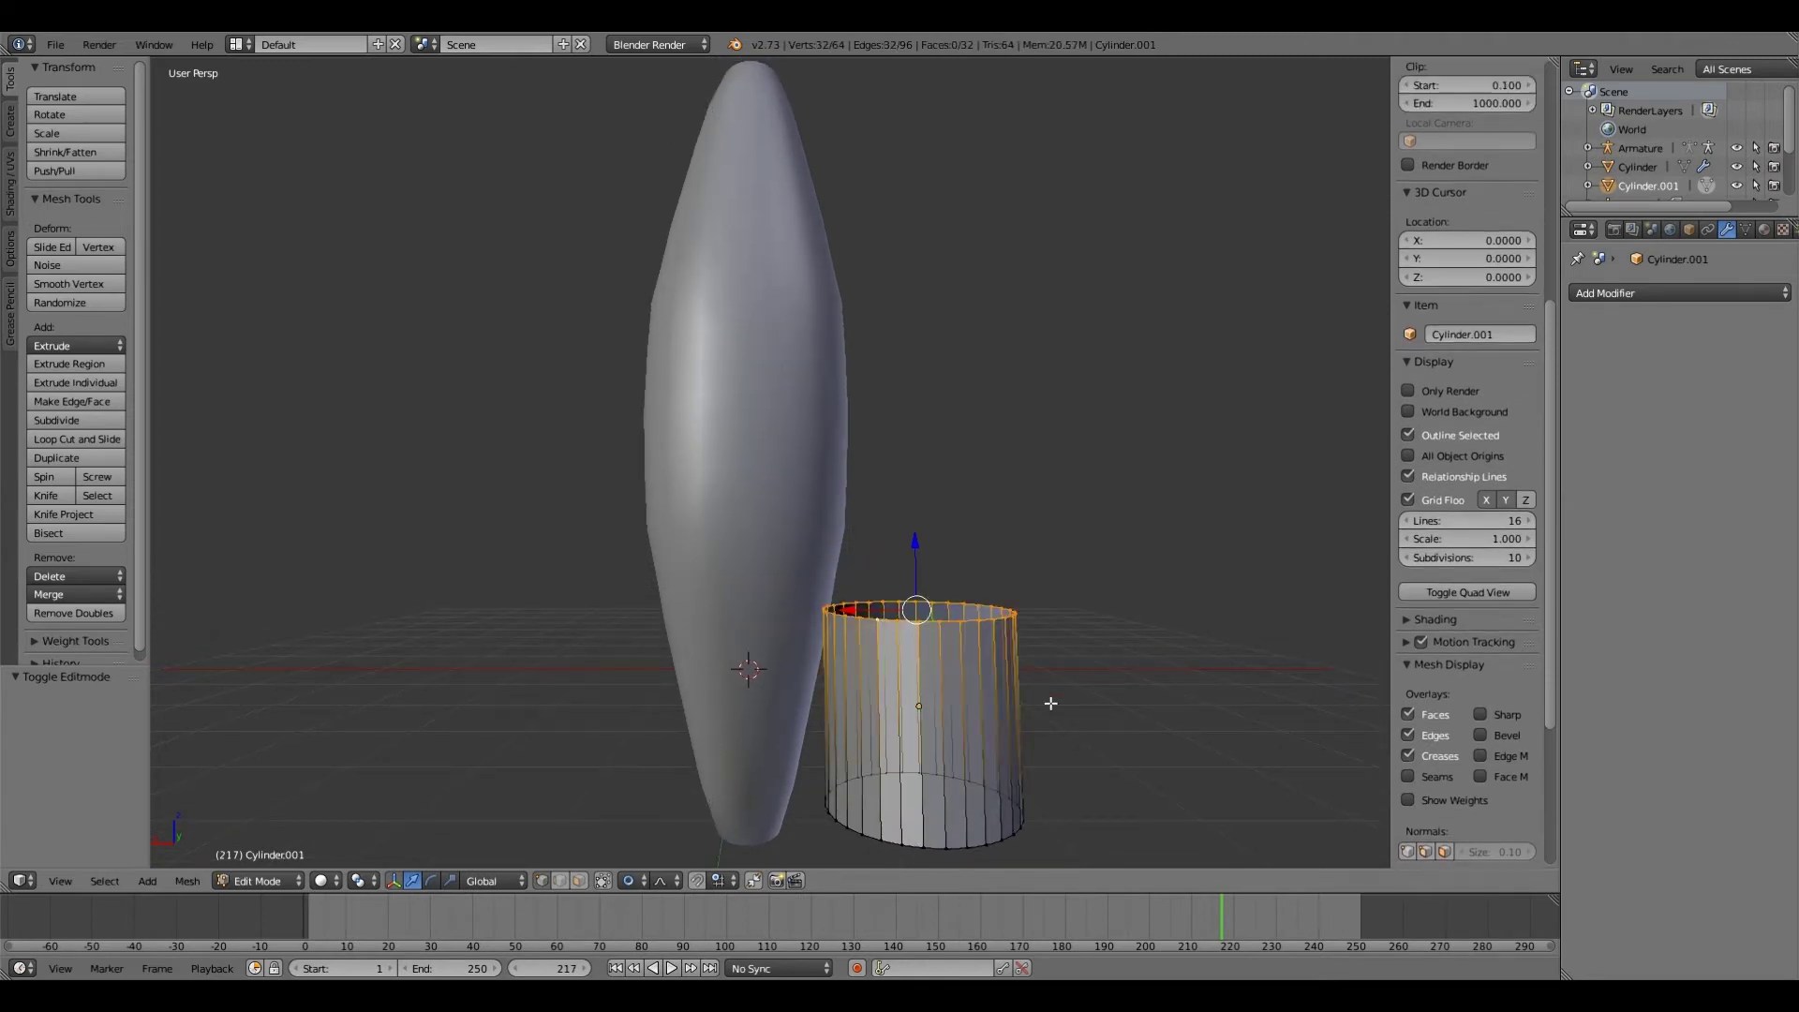
{"action": "scroll", "coordinate": [844, 745], "scroll_direction": "down", "scroll_amount": 2}
{"action": "key", "text": "a"}
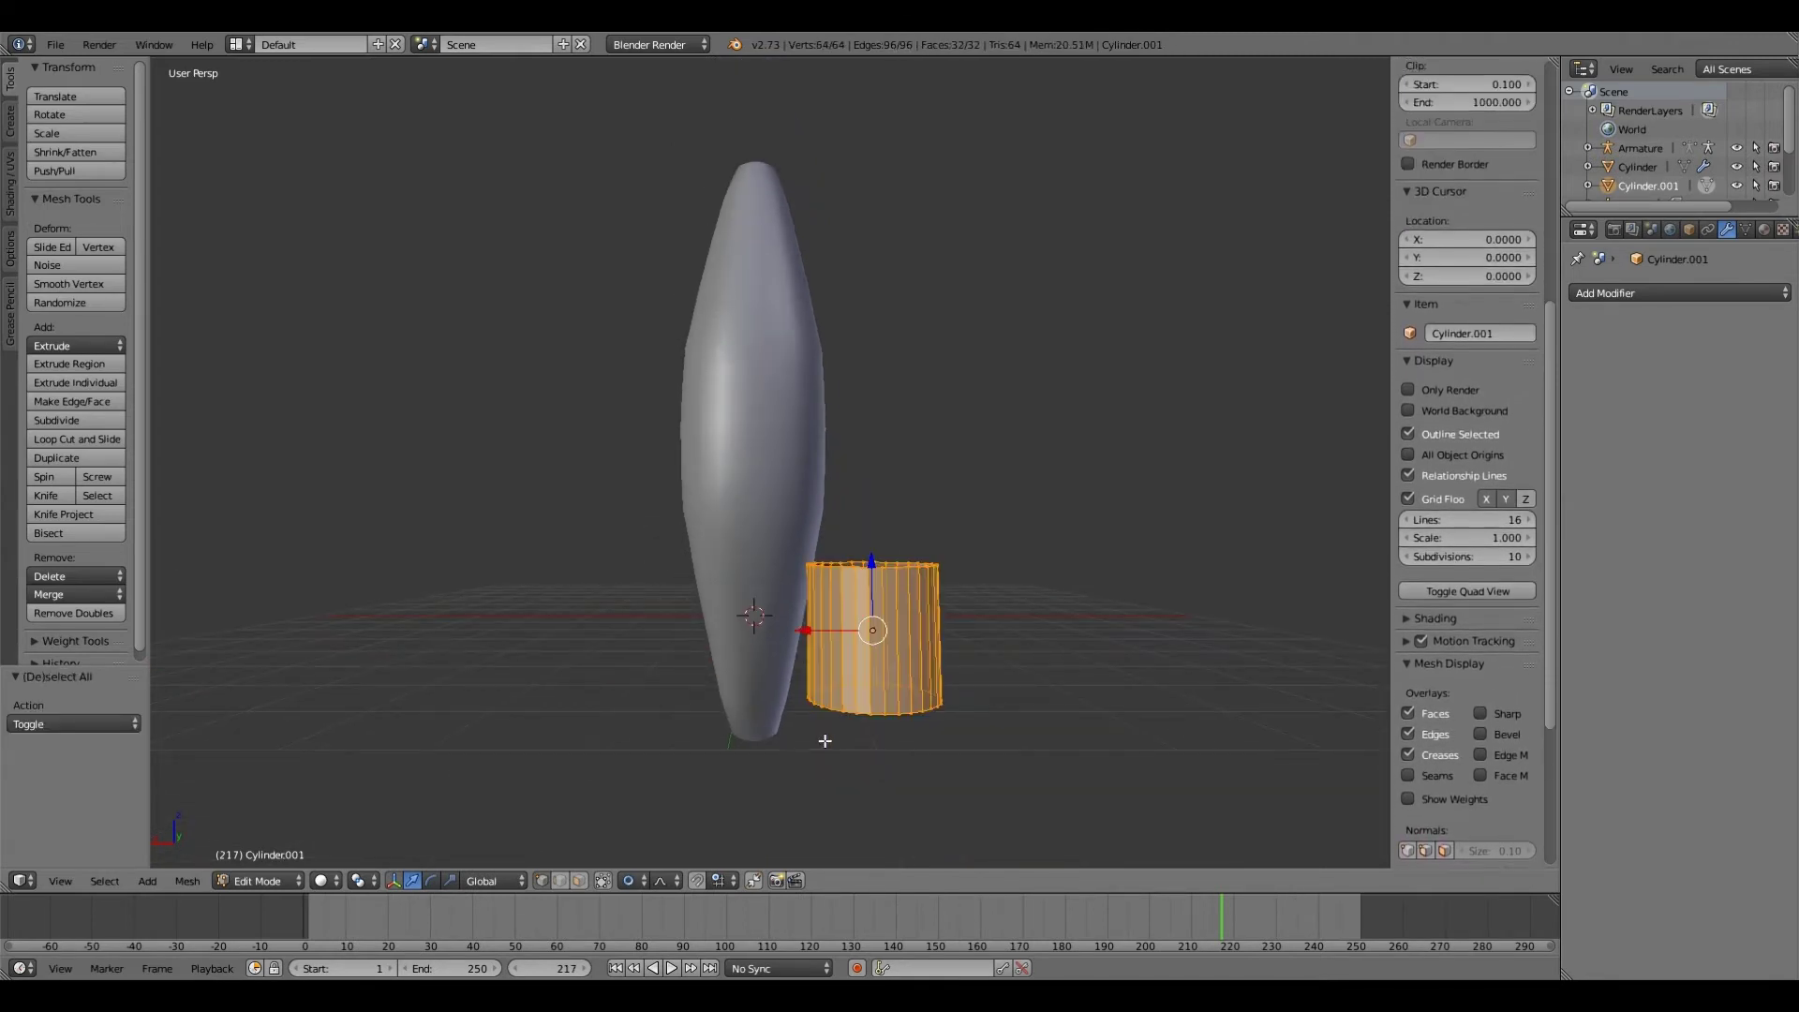
{"action": "key", "text": "s"}
{"action": "left_click", "coordinate": [850, 682]}
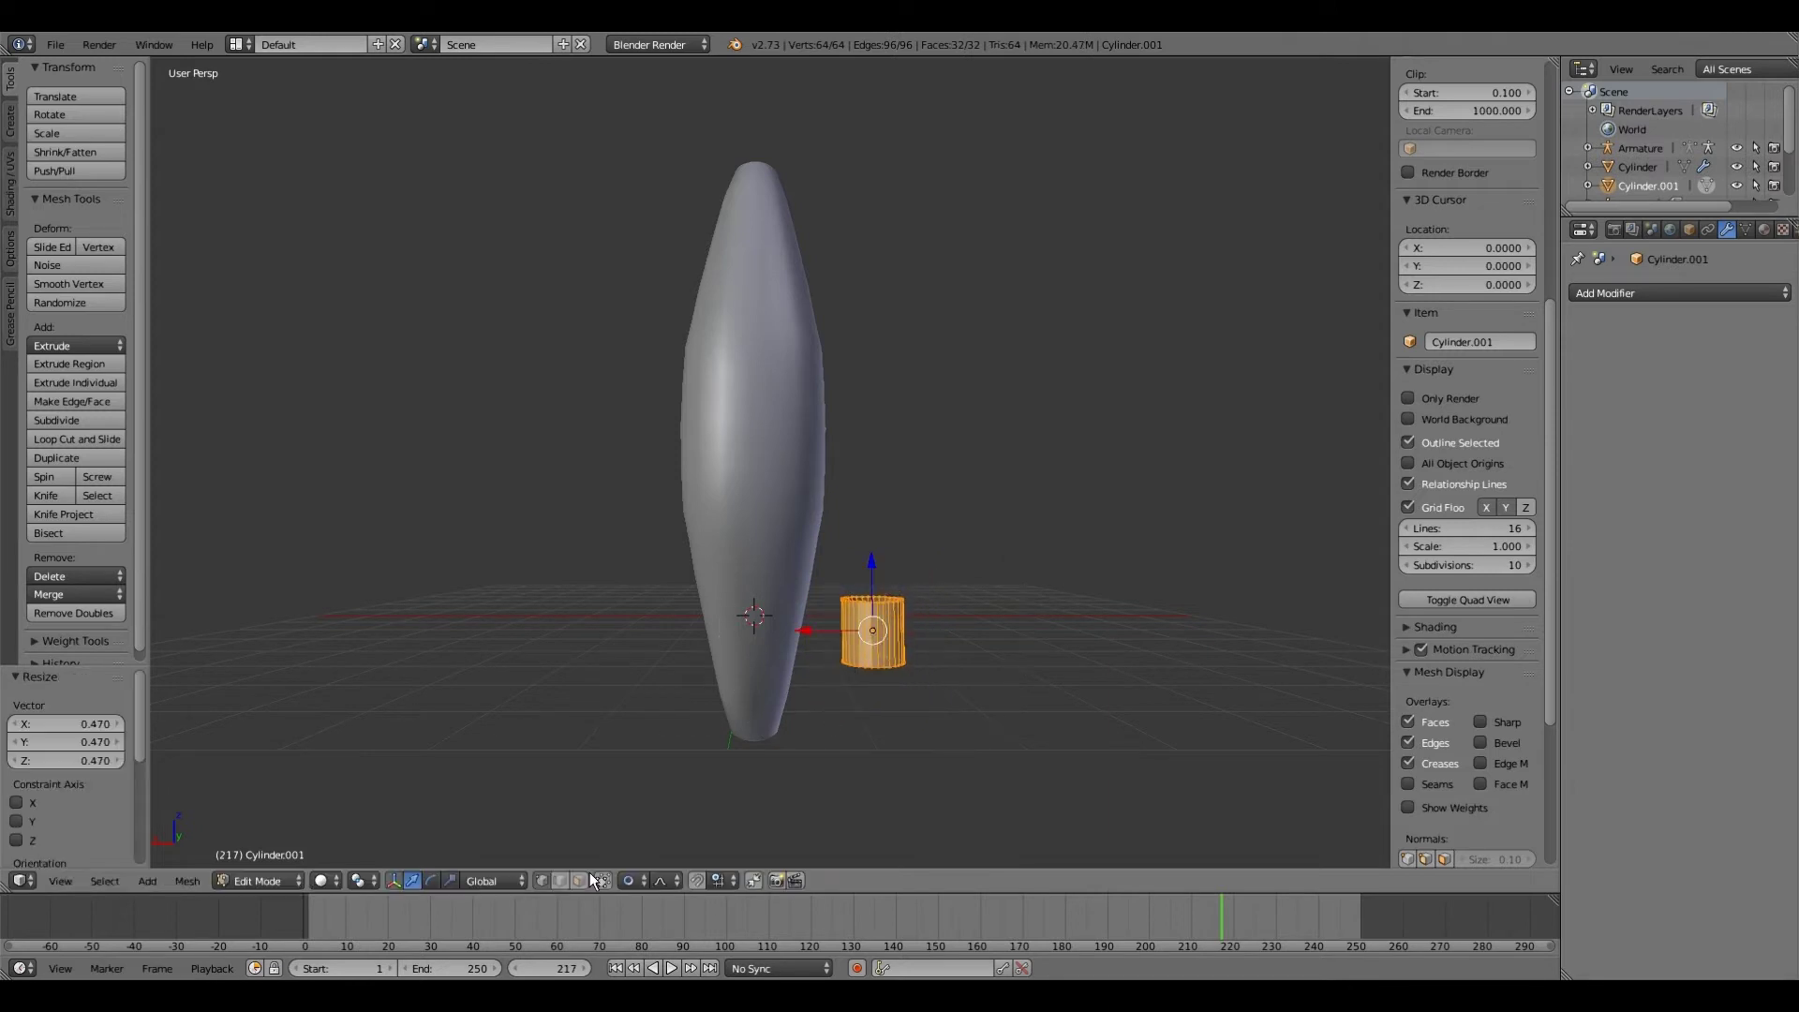
Step: Disable proportional editing and scale the whole cylinder mesh down again to about 0.652
{"action": "left_click", "coordinate": [631, 875]}
{"action": "left_click", "coordinate": [702, 773]}
{"action": "key", "text": "s"}
{"action": "left_click", "coordinate": [767, 733]}
{"action": "scroll", "coordinate": [766, 733], "scroll_direction": "up", "scroll_amount": 2}
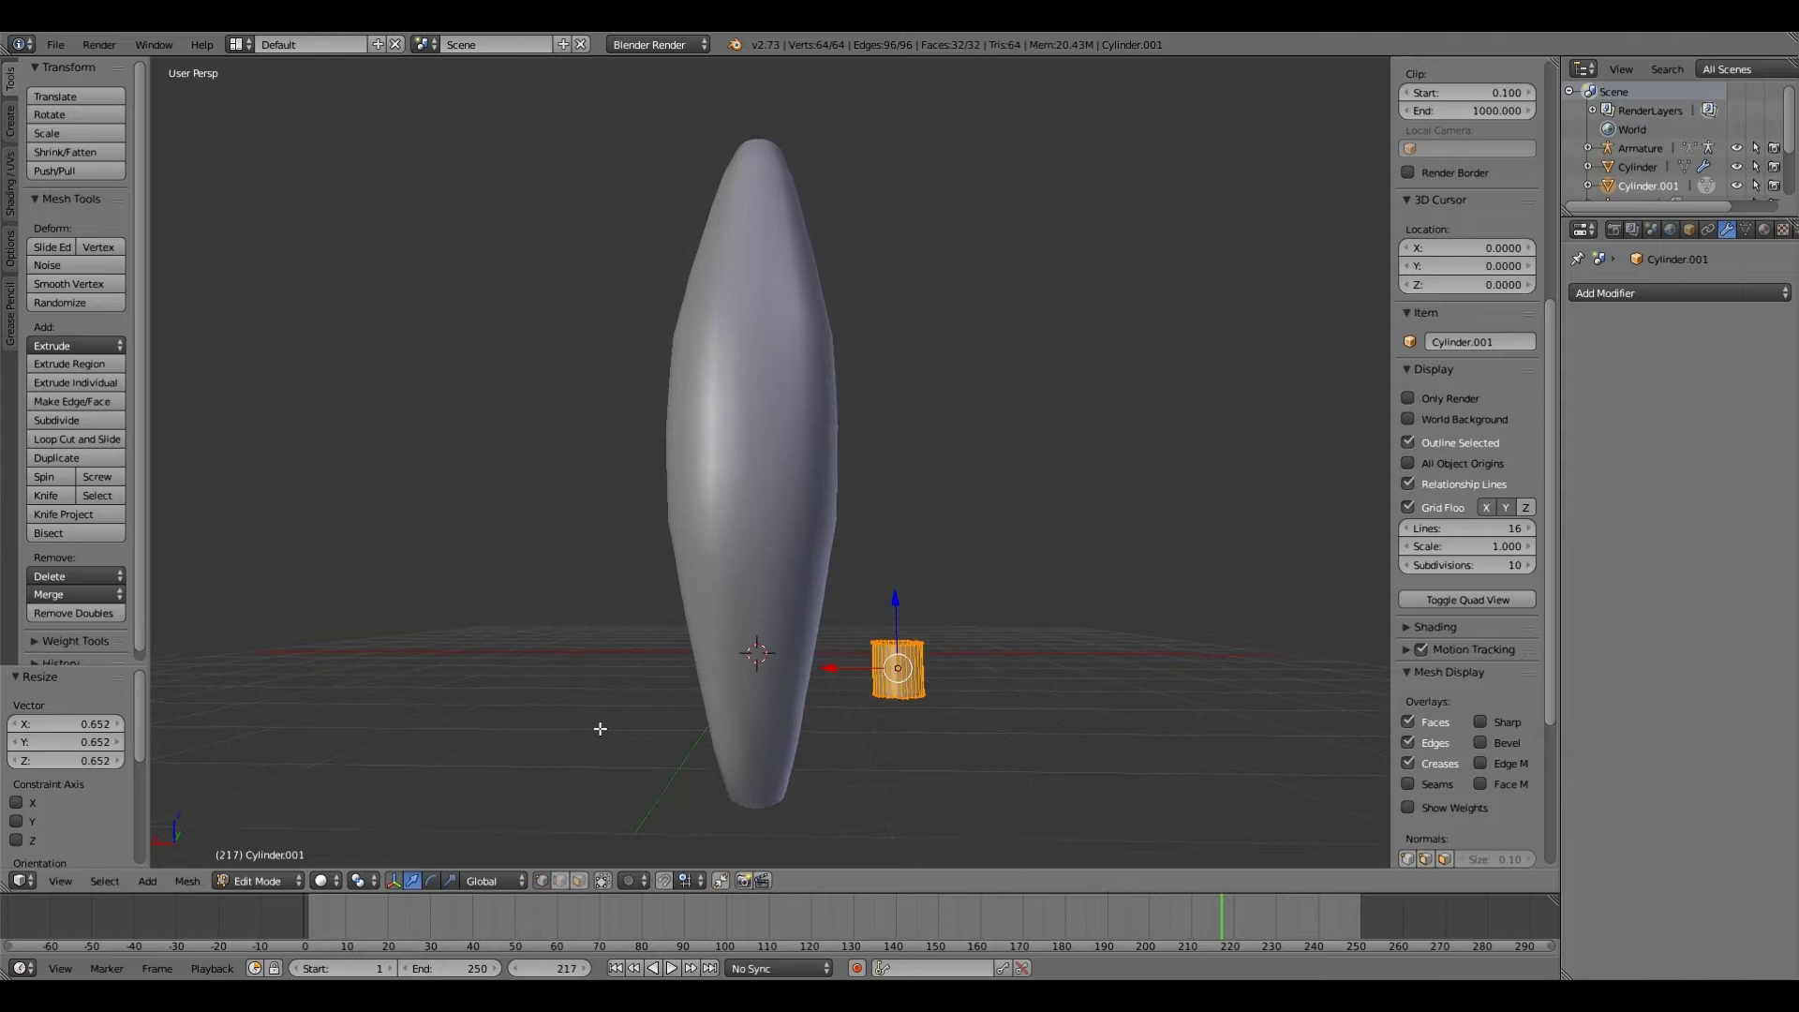
Step: Stretch the cylinder mesh along Z by a factor of 3 and again by 2 to form a thin leg
{"action": "type", "text": "s3"}
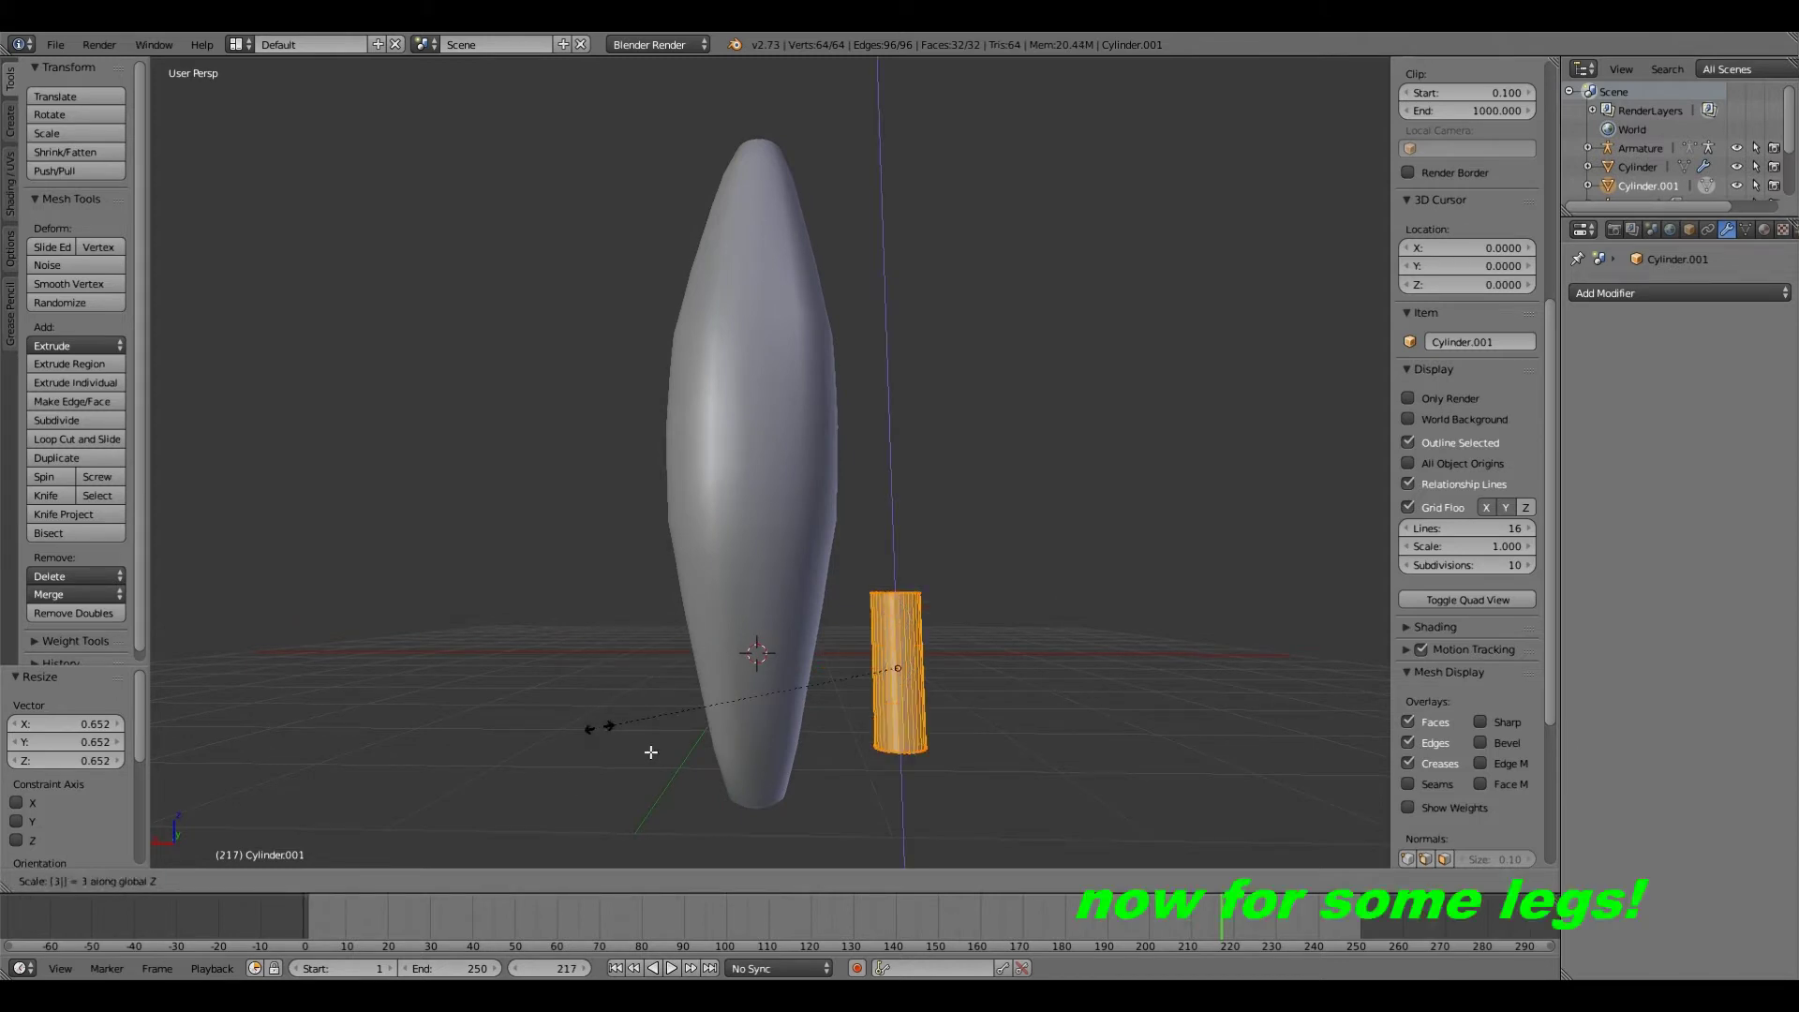
{"action": "key", "text": "Return"}
{"action": "key", "text": "s"}
{"action": "key", "text": "Escape"}
{"action": "type", "text": "sz2"}
{"action": "key", "text": "Return"}
{"action": "middle_click_drag", "start_coordinate": [534, 731], "coordinate": [569, 750]}
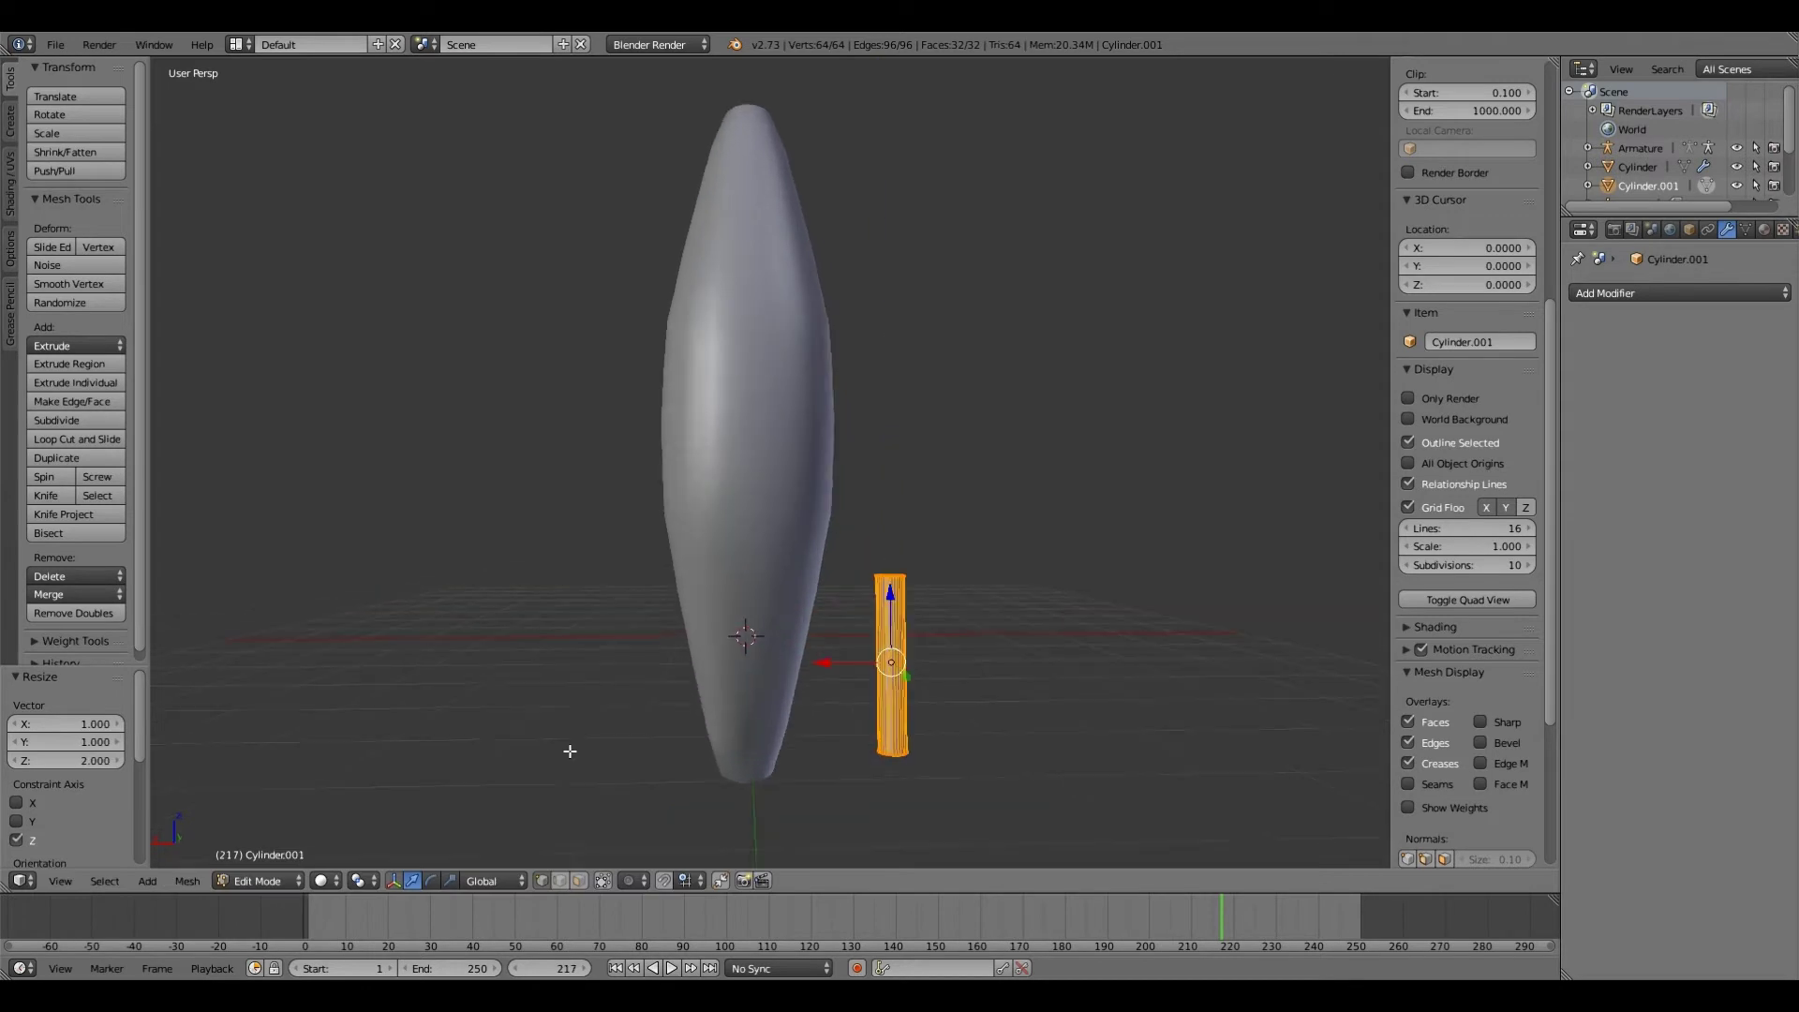
Step: Add a Mirror modifier to the leg cylinder and keep its mesh in Edit Mode
{"action": "left_click", "coordinate": [281, 881]}
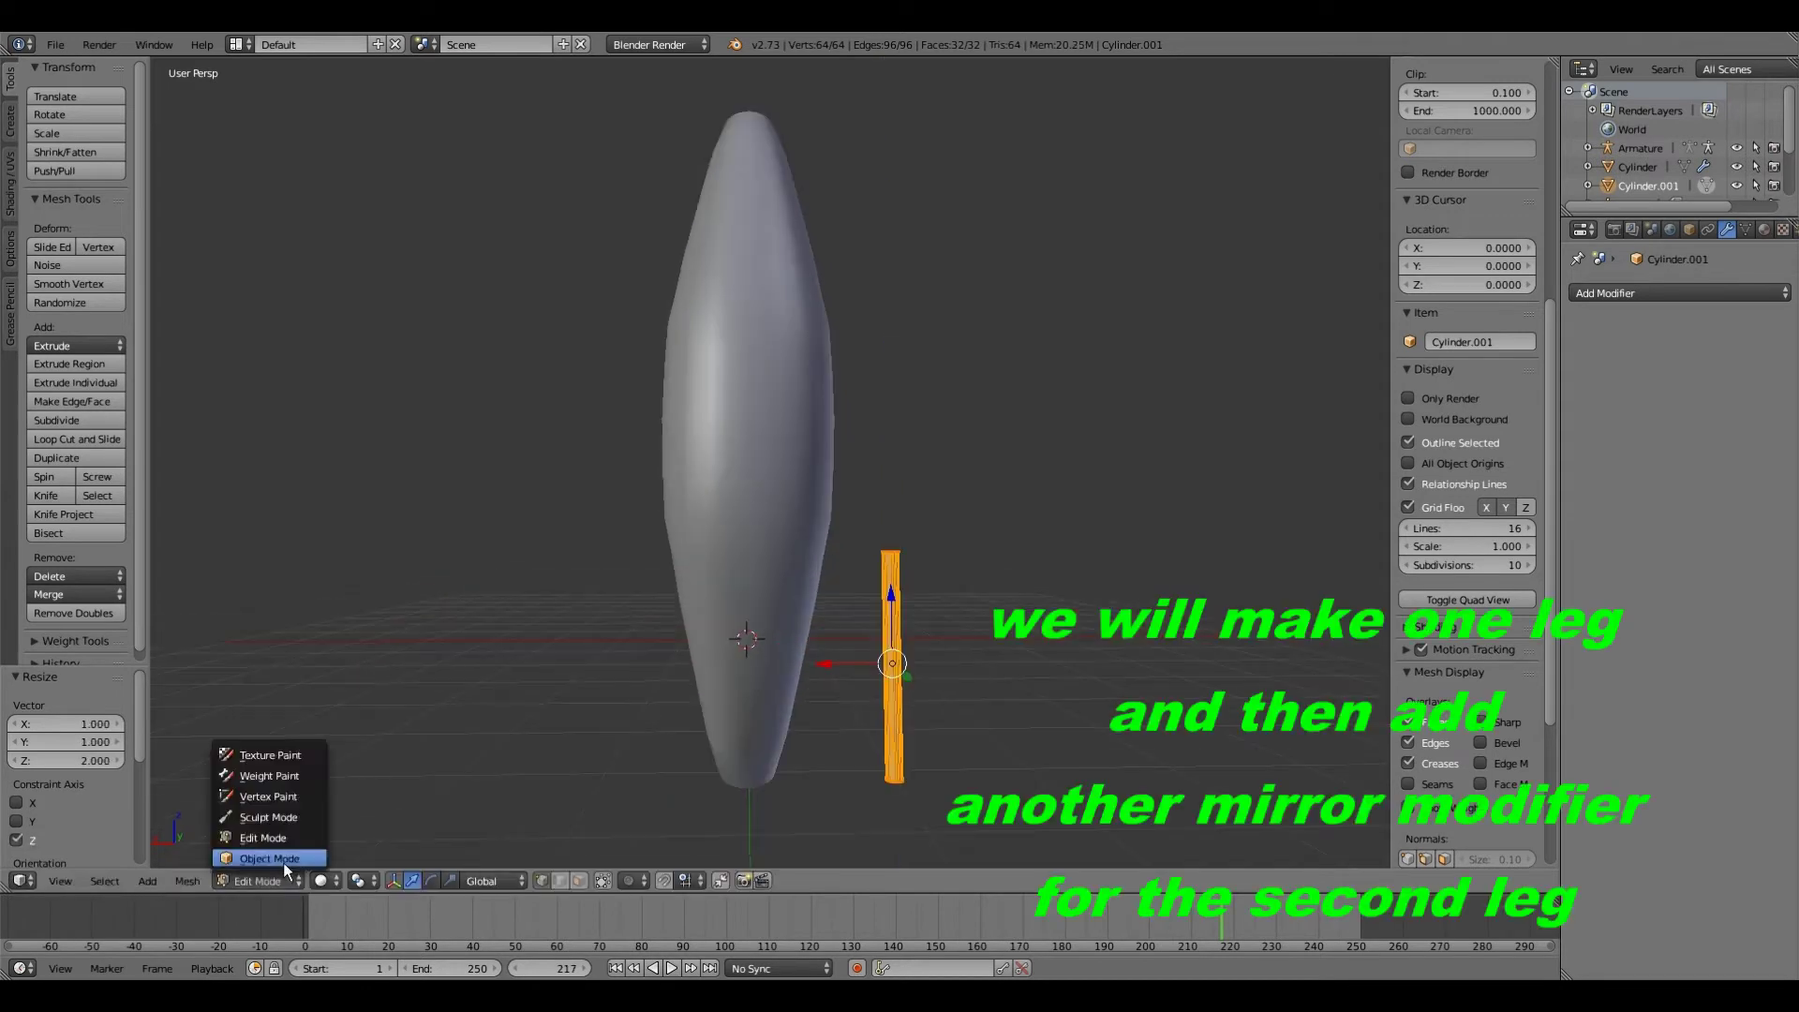
{"action": "left_click", "coordinate": [281, 858]}
{"action": "scroll", "coordinate": [882, 635], "scroll_direction": "up", "scroll_amount": 2}
{"action": "key", "text": "Tab"}
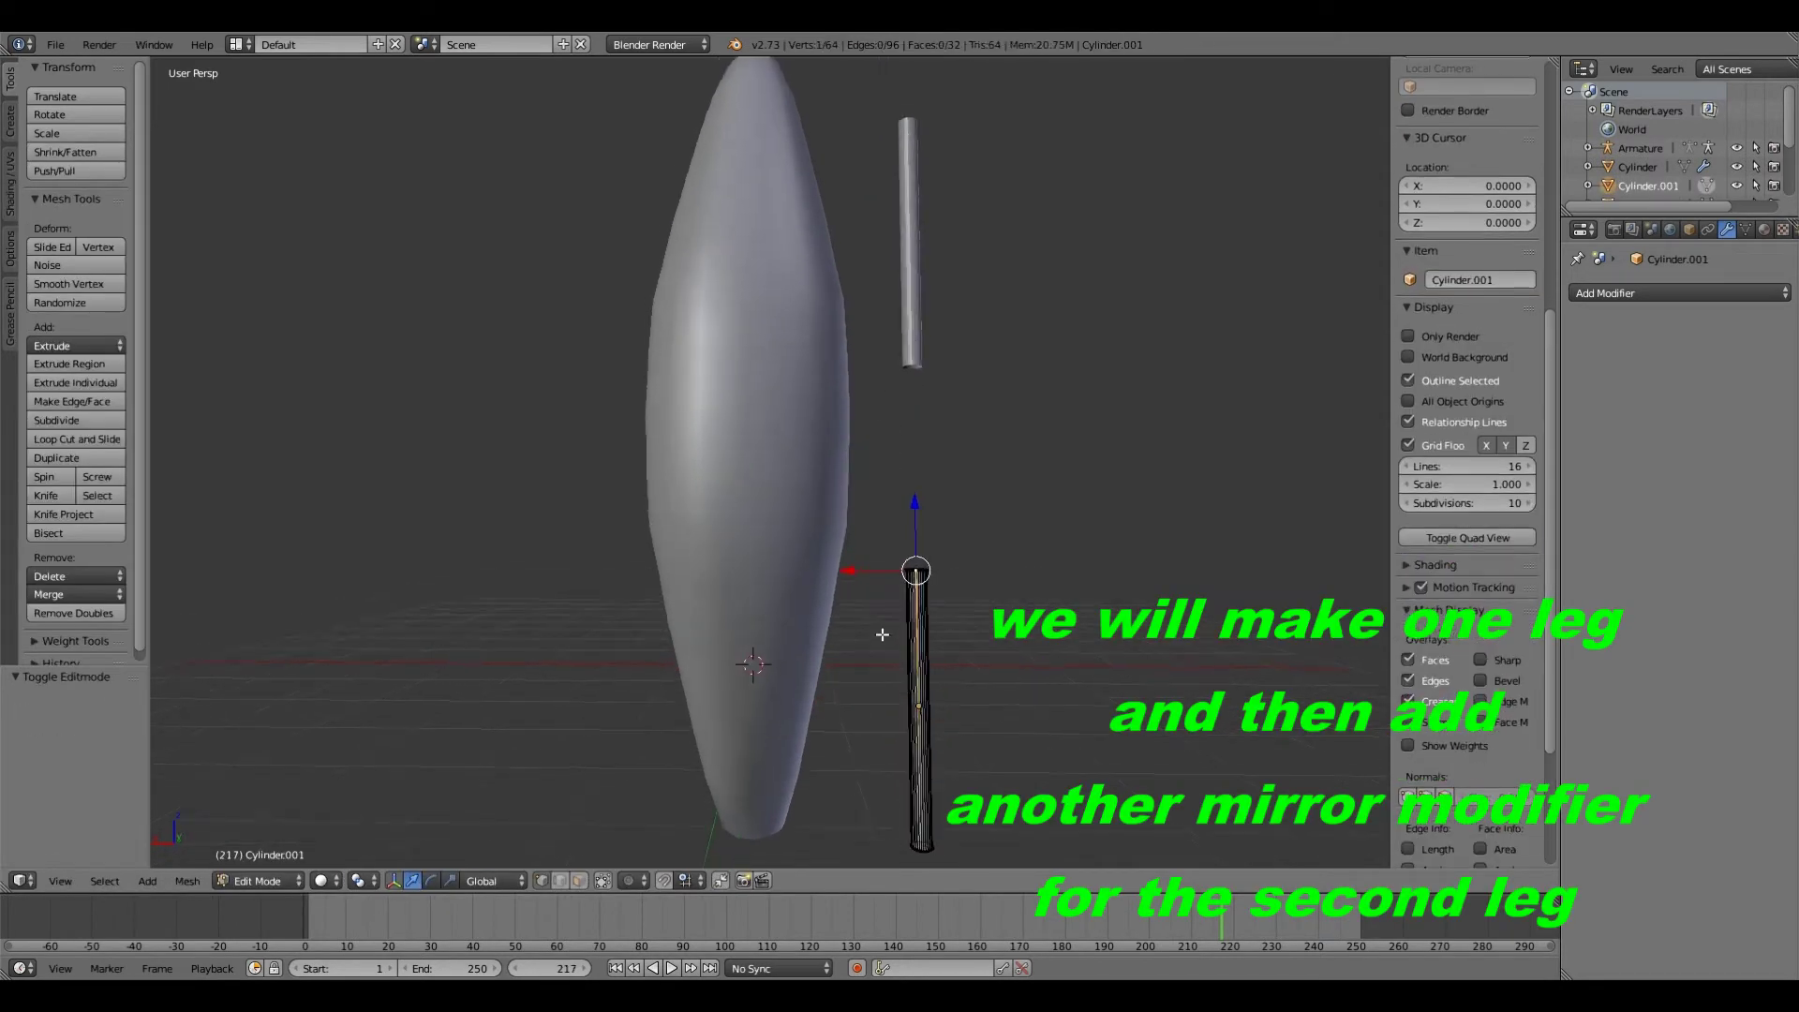
{"action": "left_click", "coordinate": [1677, 293]}
{"action": "left_click", "coordinate": [1424, 469]}
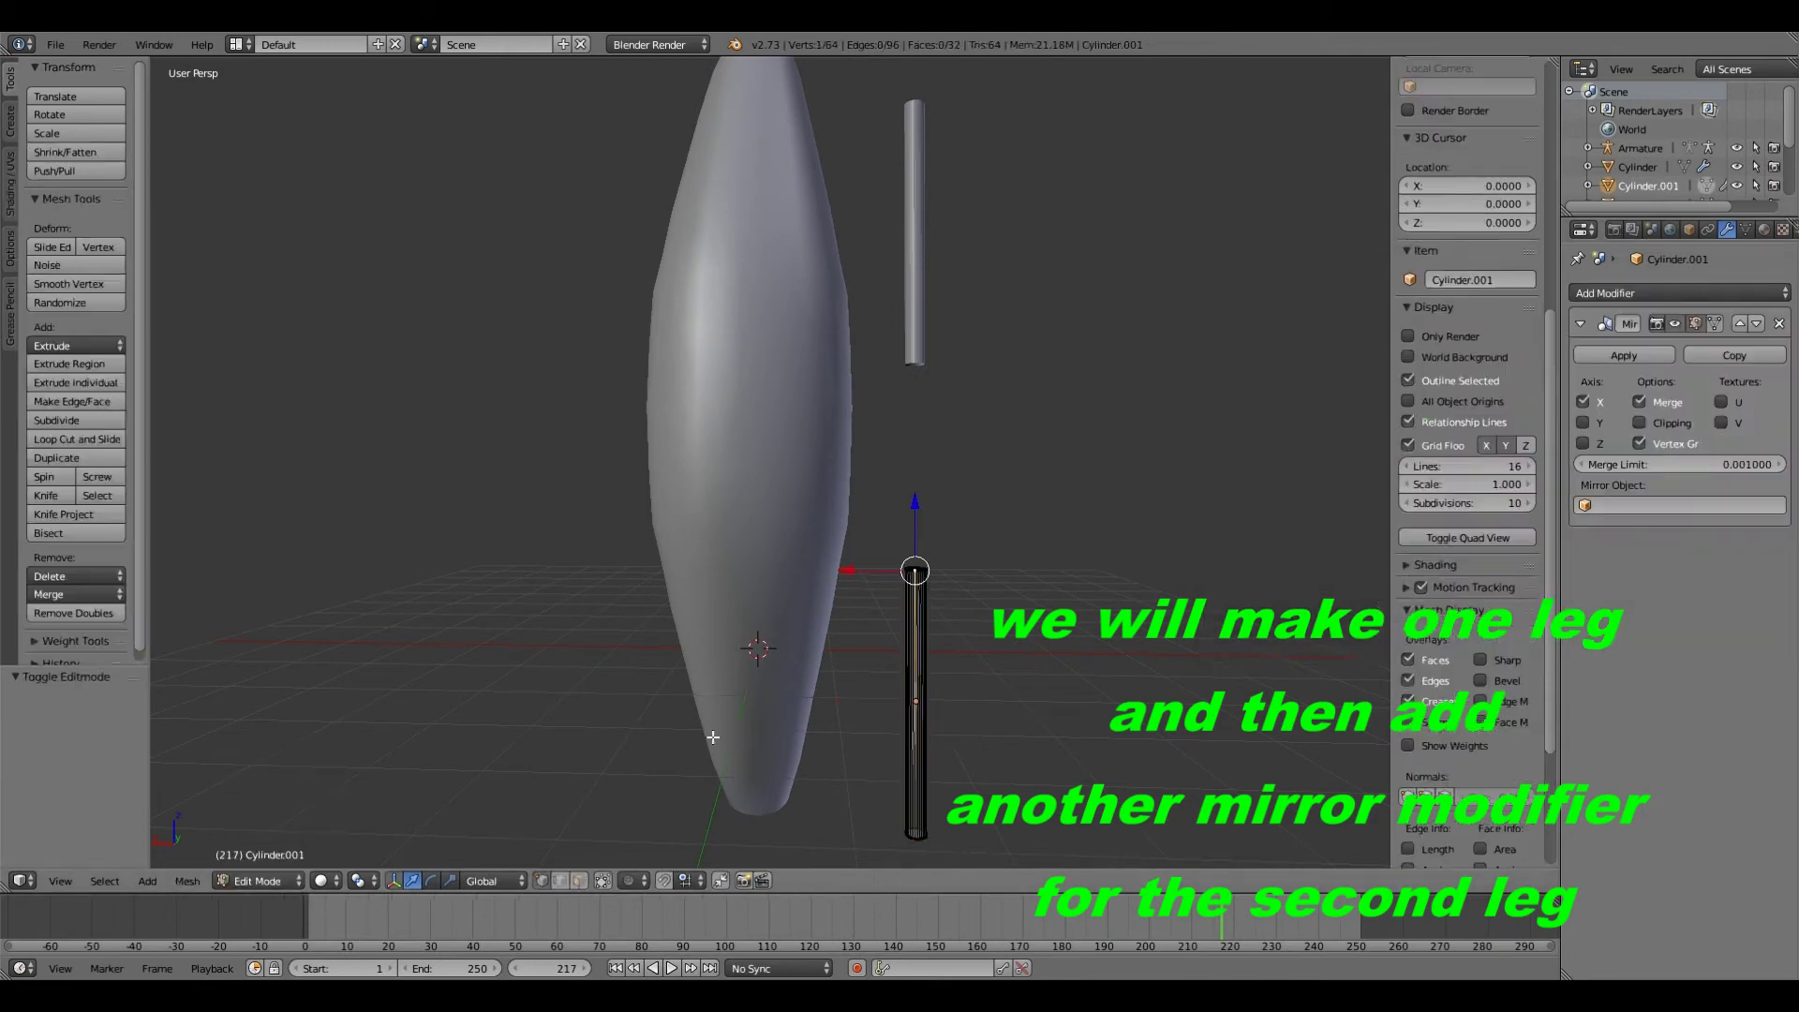
Step: Offset the whole leg mesh along X, then move the object 1.748 along X in Object Mode so the mirrored legs flank the body
{"action": "key", "text": "a"}
{"action": "key", "text": "a"}
{"action": "key", "text": "g"}
{"action": "key", "text": "x"}
{"action": "key", "text": "Return"}
{"action": "left_click", "coordinate": [281, 881]}
{"action": "left_click", "coordinate": [278, 858]}
{"action": "key", "text": "g"}
{"action": "key", "text": "x"}
{"action": "left_click", "coordinate": [692, 695]}
{"action": "scroll", "coordinate": [881, 362], "scroll_direction": "down", "scroll_amount": 2}
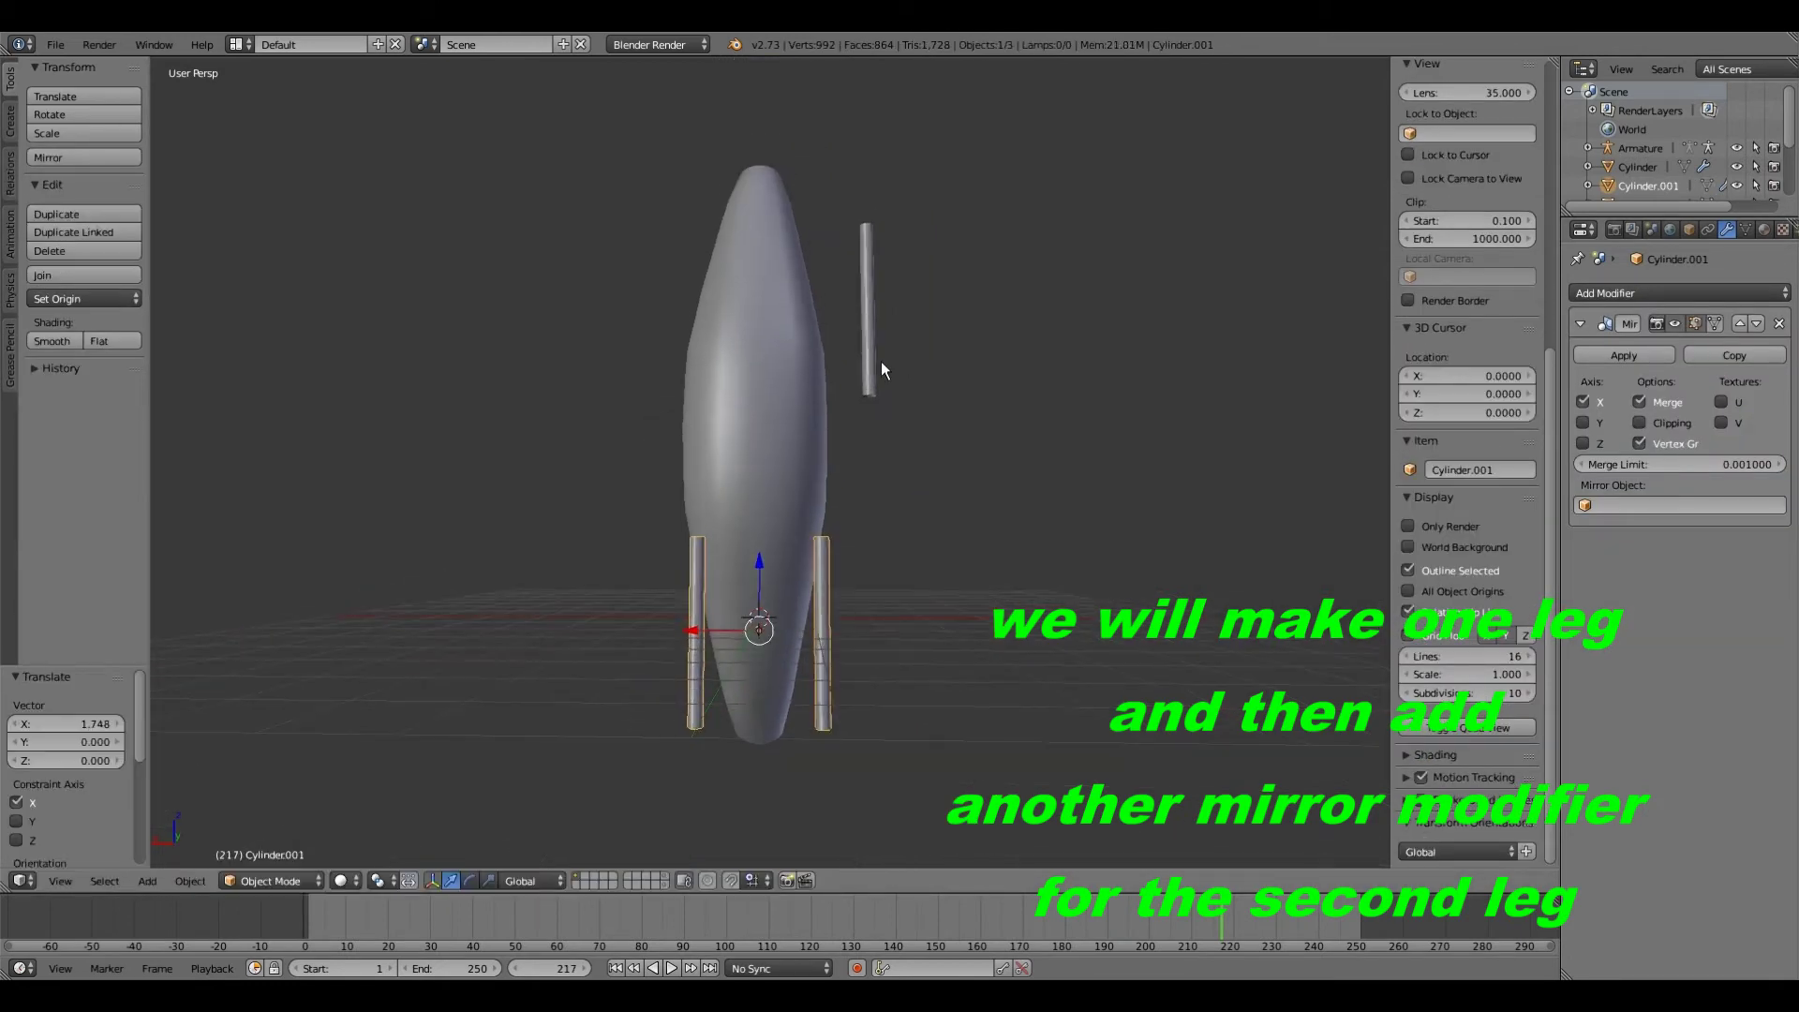
Step: Delete the stray thin cylinder floating beside the upper body and select the mirrored legs
{"action": "scroll", "coordinate": [881, 361], "scroll_direction": "up", "scroll_amount": 2}
{"action": "right_click", "coordinate": [881, 362]}
{"action": "key", "text": "x"}
{"action": "left_click", "coordinate": [553, 479]}
{"action": "right_click", "coordinate": [836, 609]}
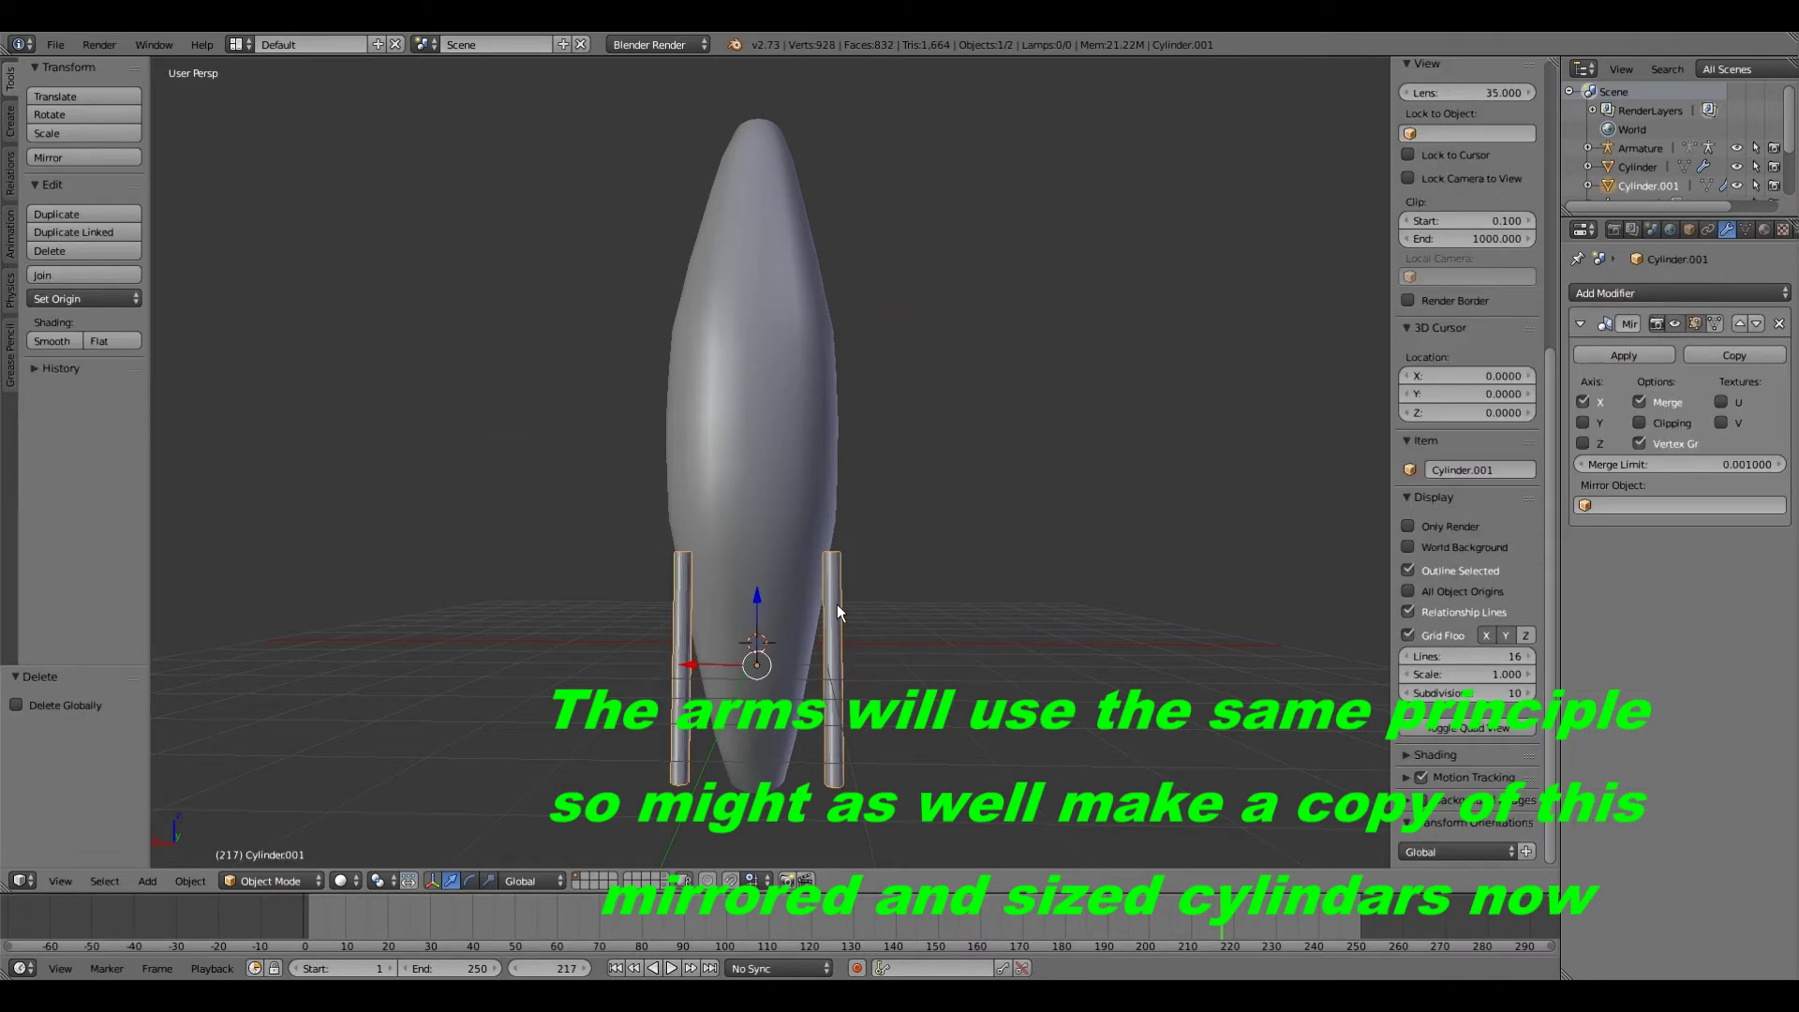
Step: Duplicate the mirrored leg pair and raise the copy about 6.204 along Z to serve as arms
{"action": "key", "text": "shift+d"}
{"action": "right_click", "coordinate": [836, 605]}
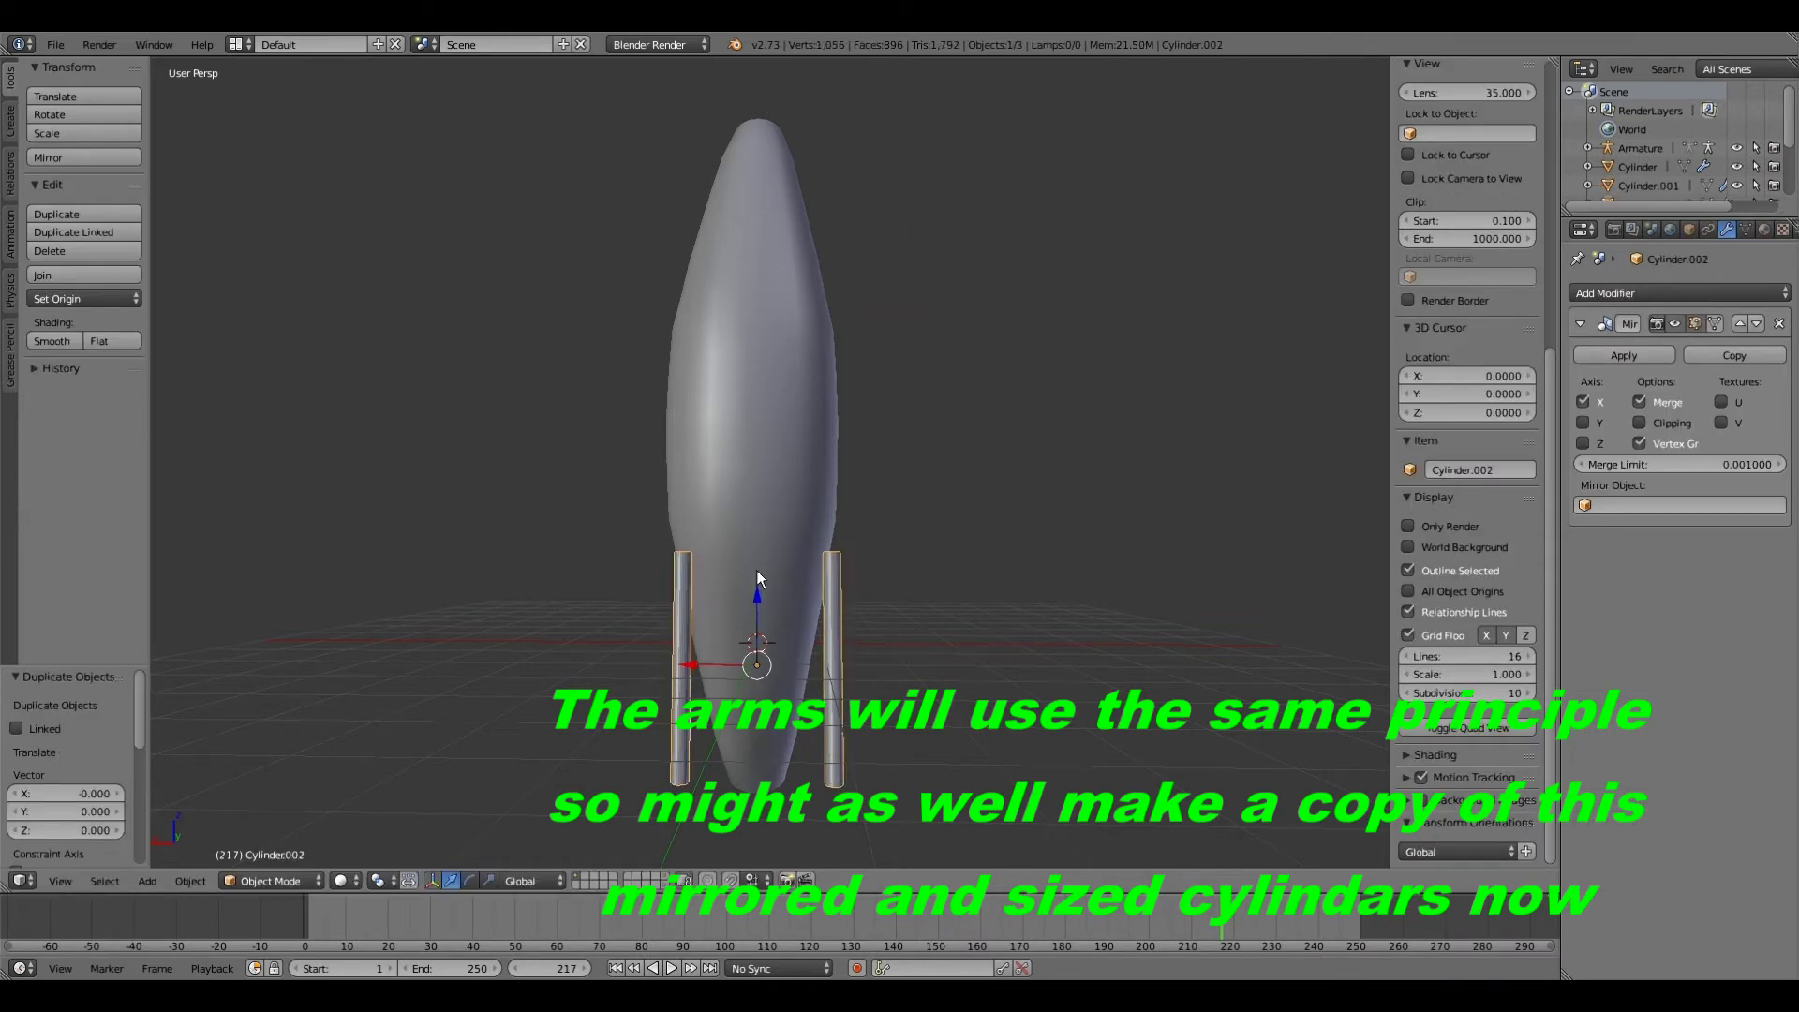
{"action": "key", "text": "g"}
{"action": "key", "text": "z"}
{"action": "left_click", "coordinate": [731, 141]}
Step: Open the lower leg pair in Edit Mode and box-select the ring at the leg's upper end
{"action": "right_click", "coordinate": [695, 639]}
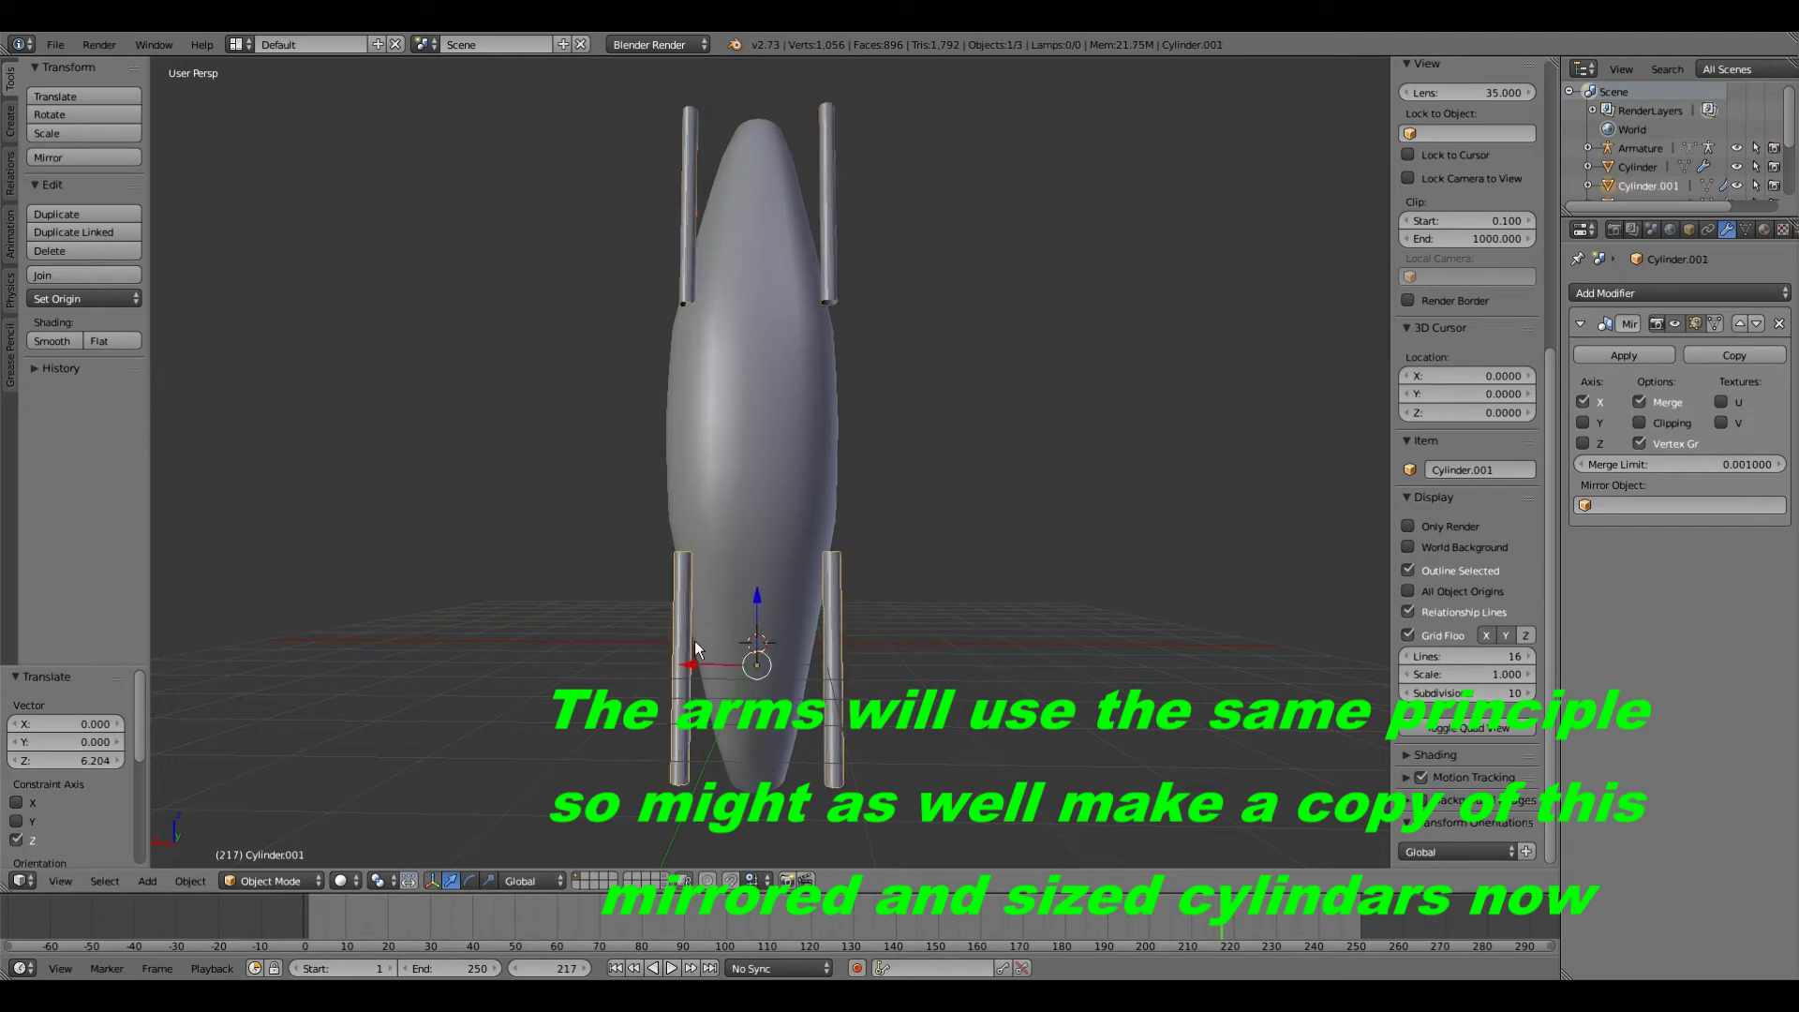
{"action": "middle_click_drag", "start_coordinate": [695, 639], "coordinate": [694, 653]}
{"action": "left_click", "coordinate": [314, 881]}
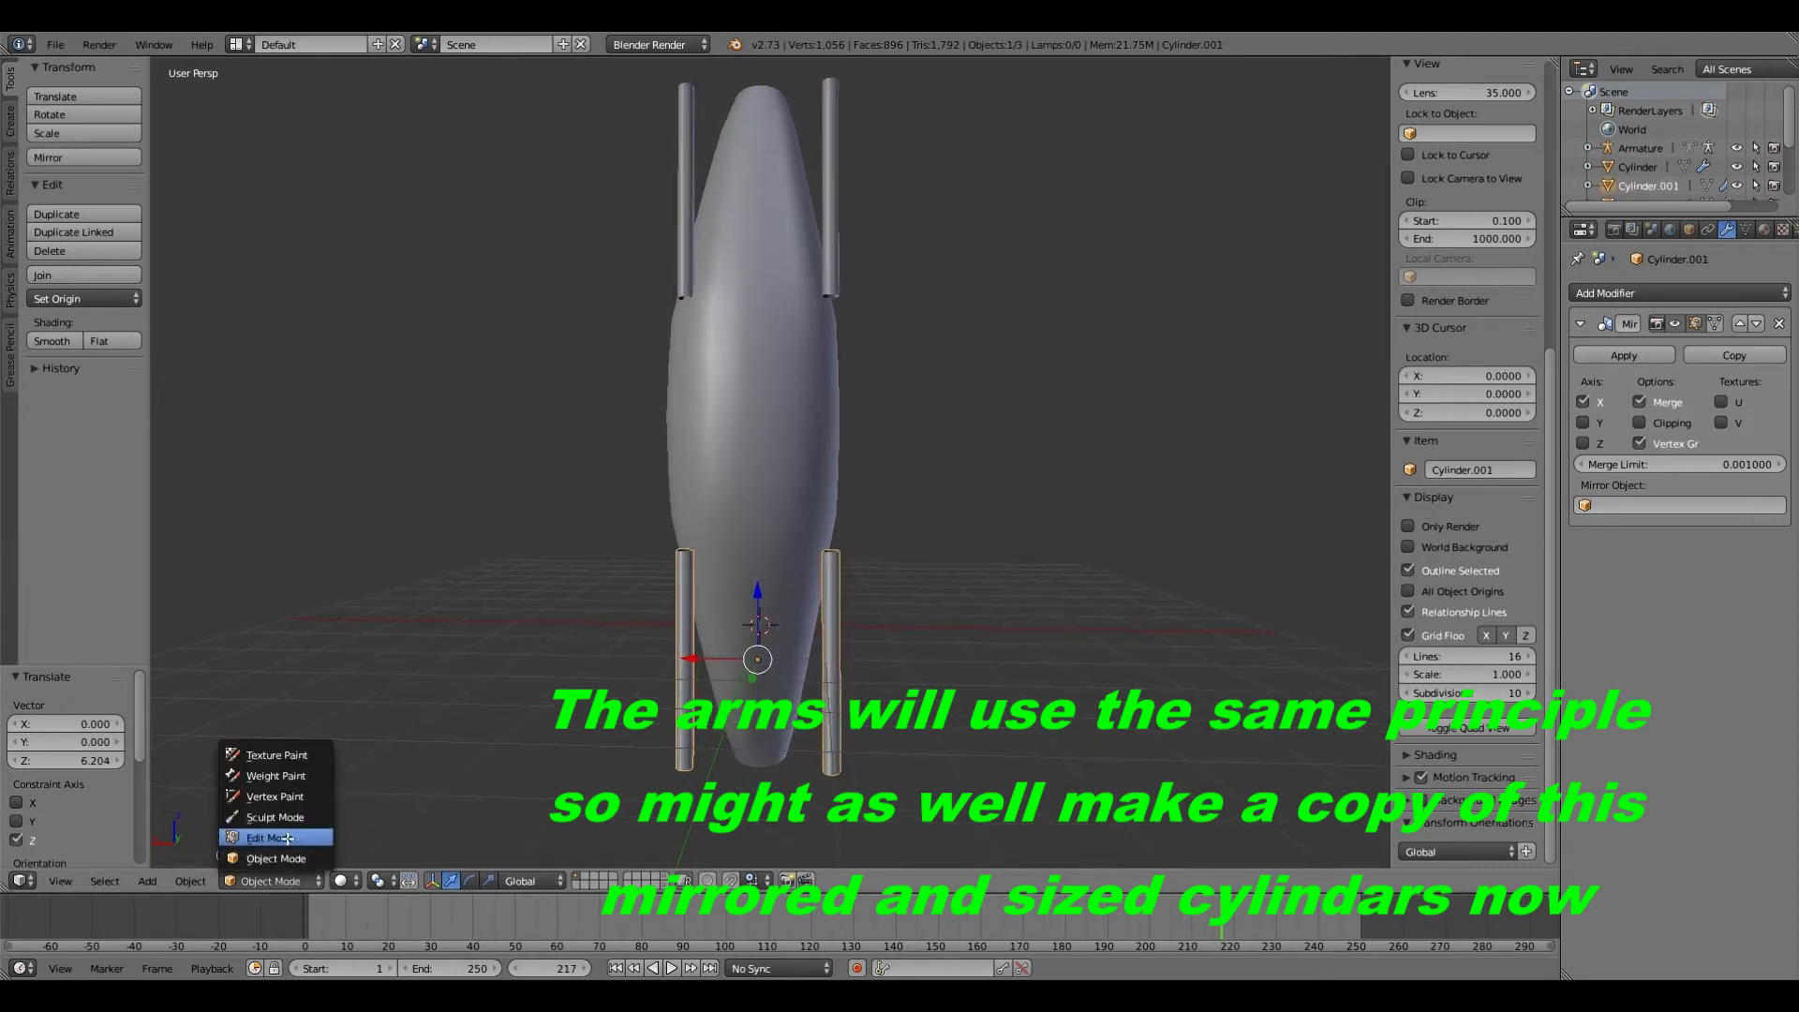
{"action": "left_click", "coordinate": [287, 839]}
{"action": "scroll", "coordinate": [830, 570], "scroll_direction": "up", "scroll_amount": 1}
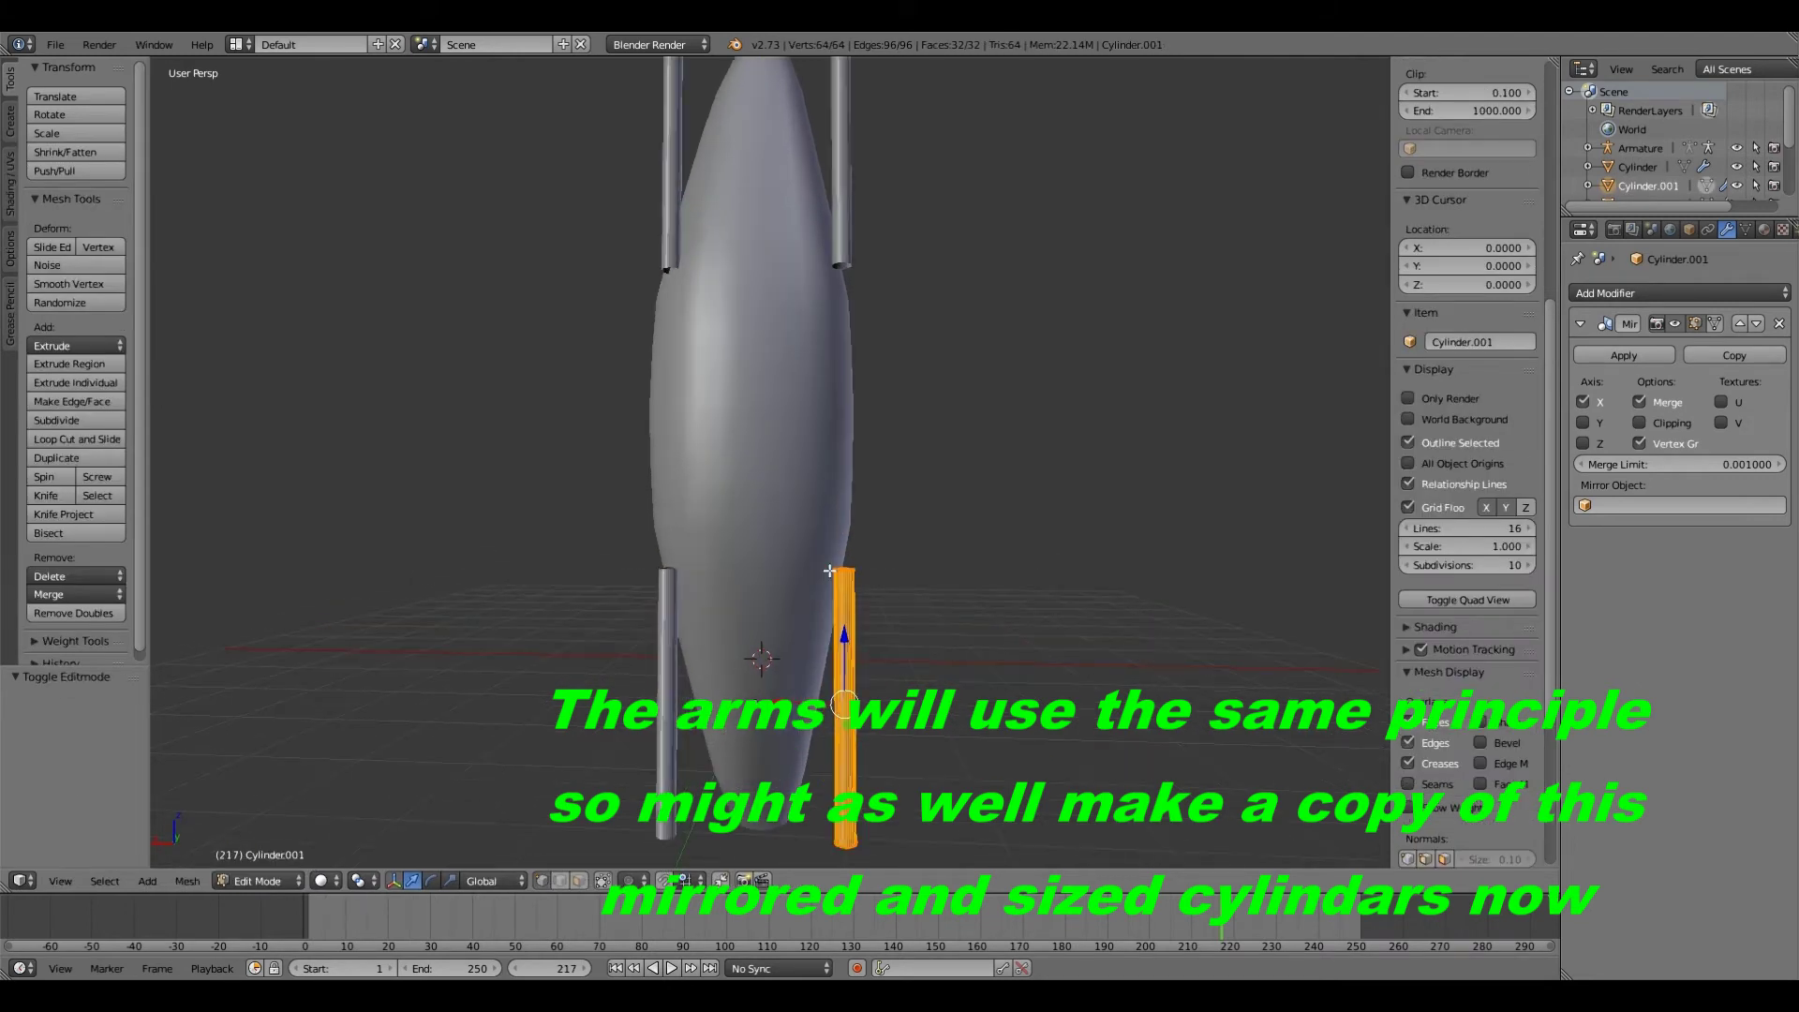
{"action": "right_click", "coordinate": [831, 571]}
{"action": "middle_click_drag", "start_coordinate": [825, 567], "coordinate": [794, 552]}
{"action": "key", "text": "b"}
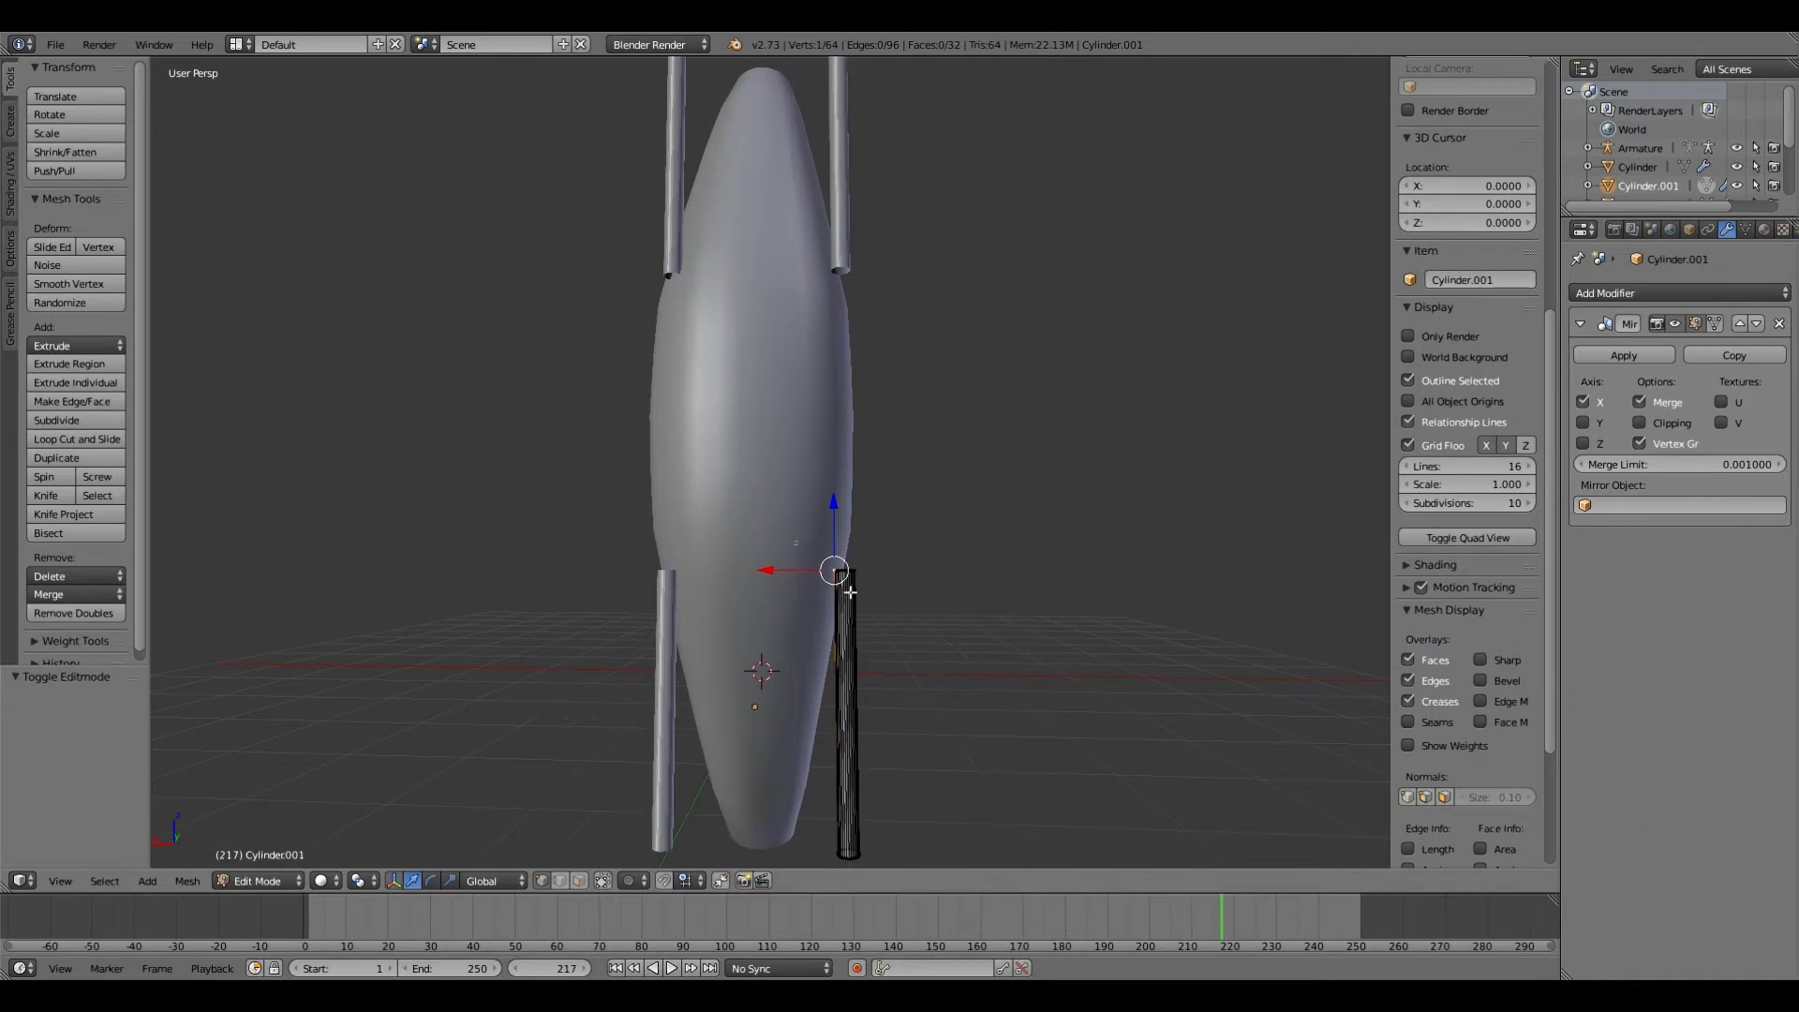
{"action": "left_click_drag", "start_coordinate": [878, 625], "coordinate": [877, 625]}
Step: Add six evenly spaced loop cuts along the length of the leg
{"action": "left_click", "coordinate": [58, 440]}
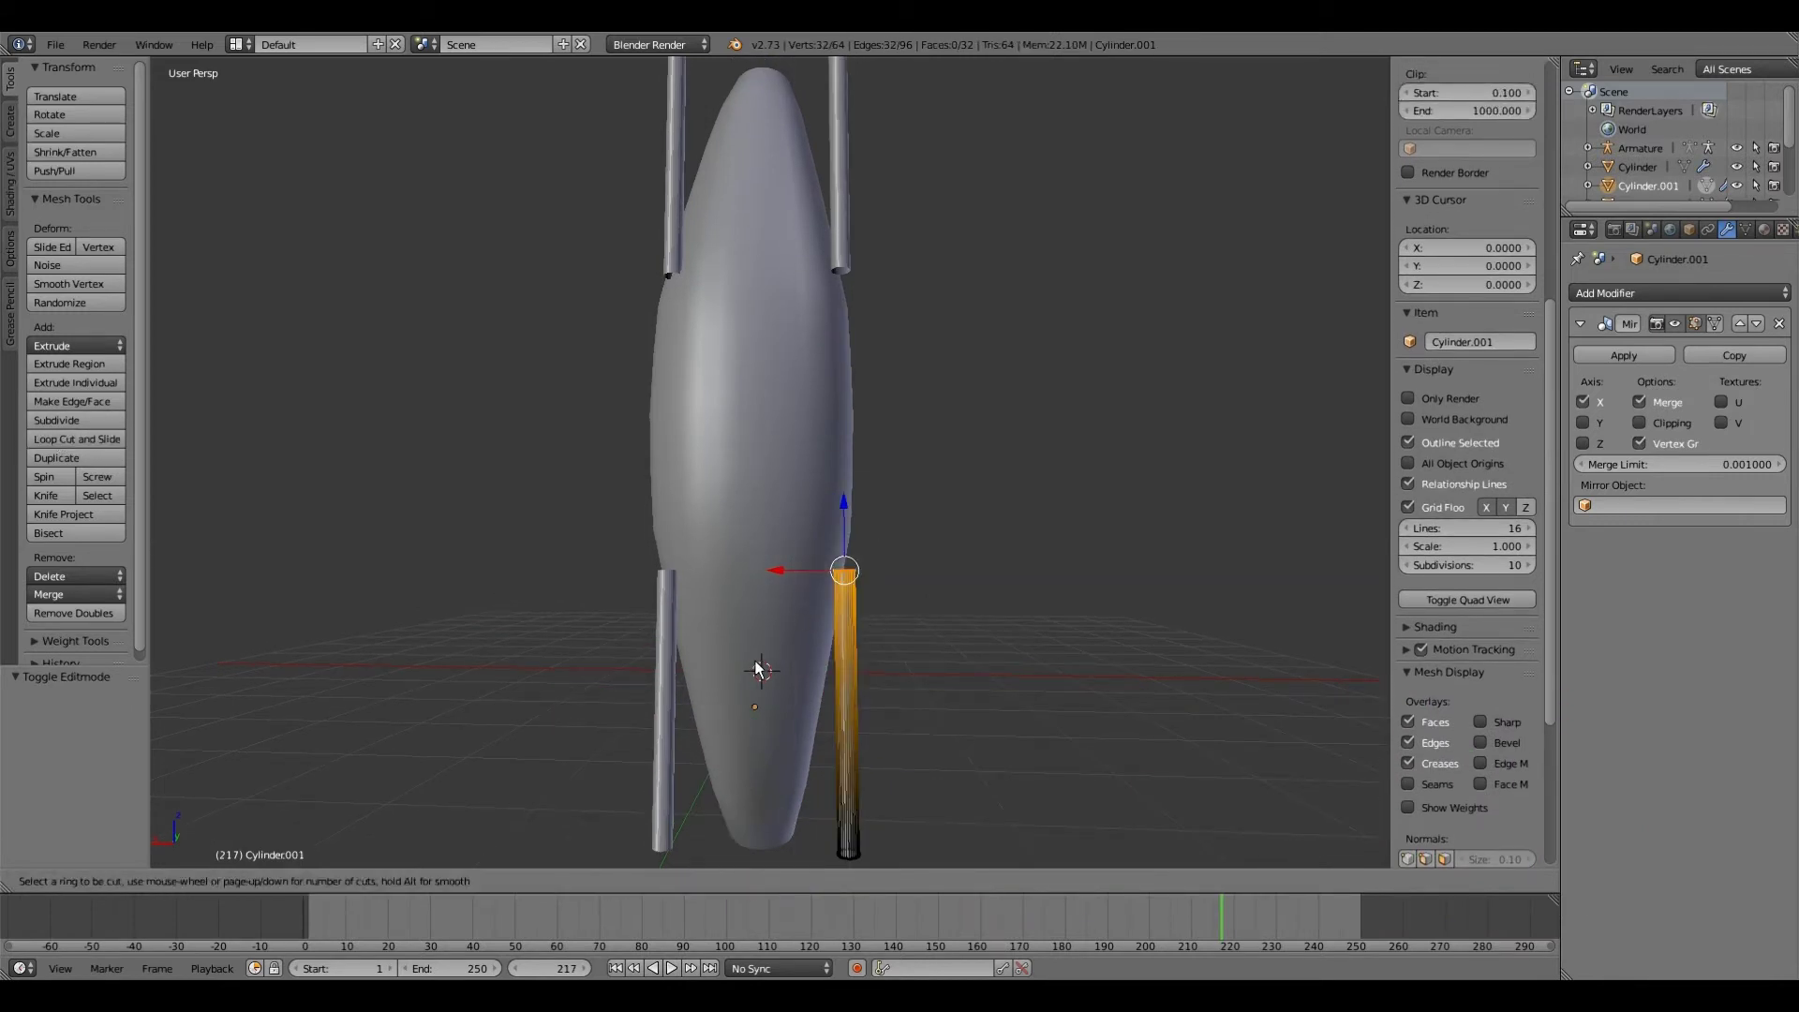
{"action": "left_click", "coordinate": [823, 686]}
{"action": "right_click", "coordinate": [823, 686]}
{"action": "scroll", "coordinate": [797, 682], "scroll_direction": "down", "scroll_amount": 1}
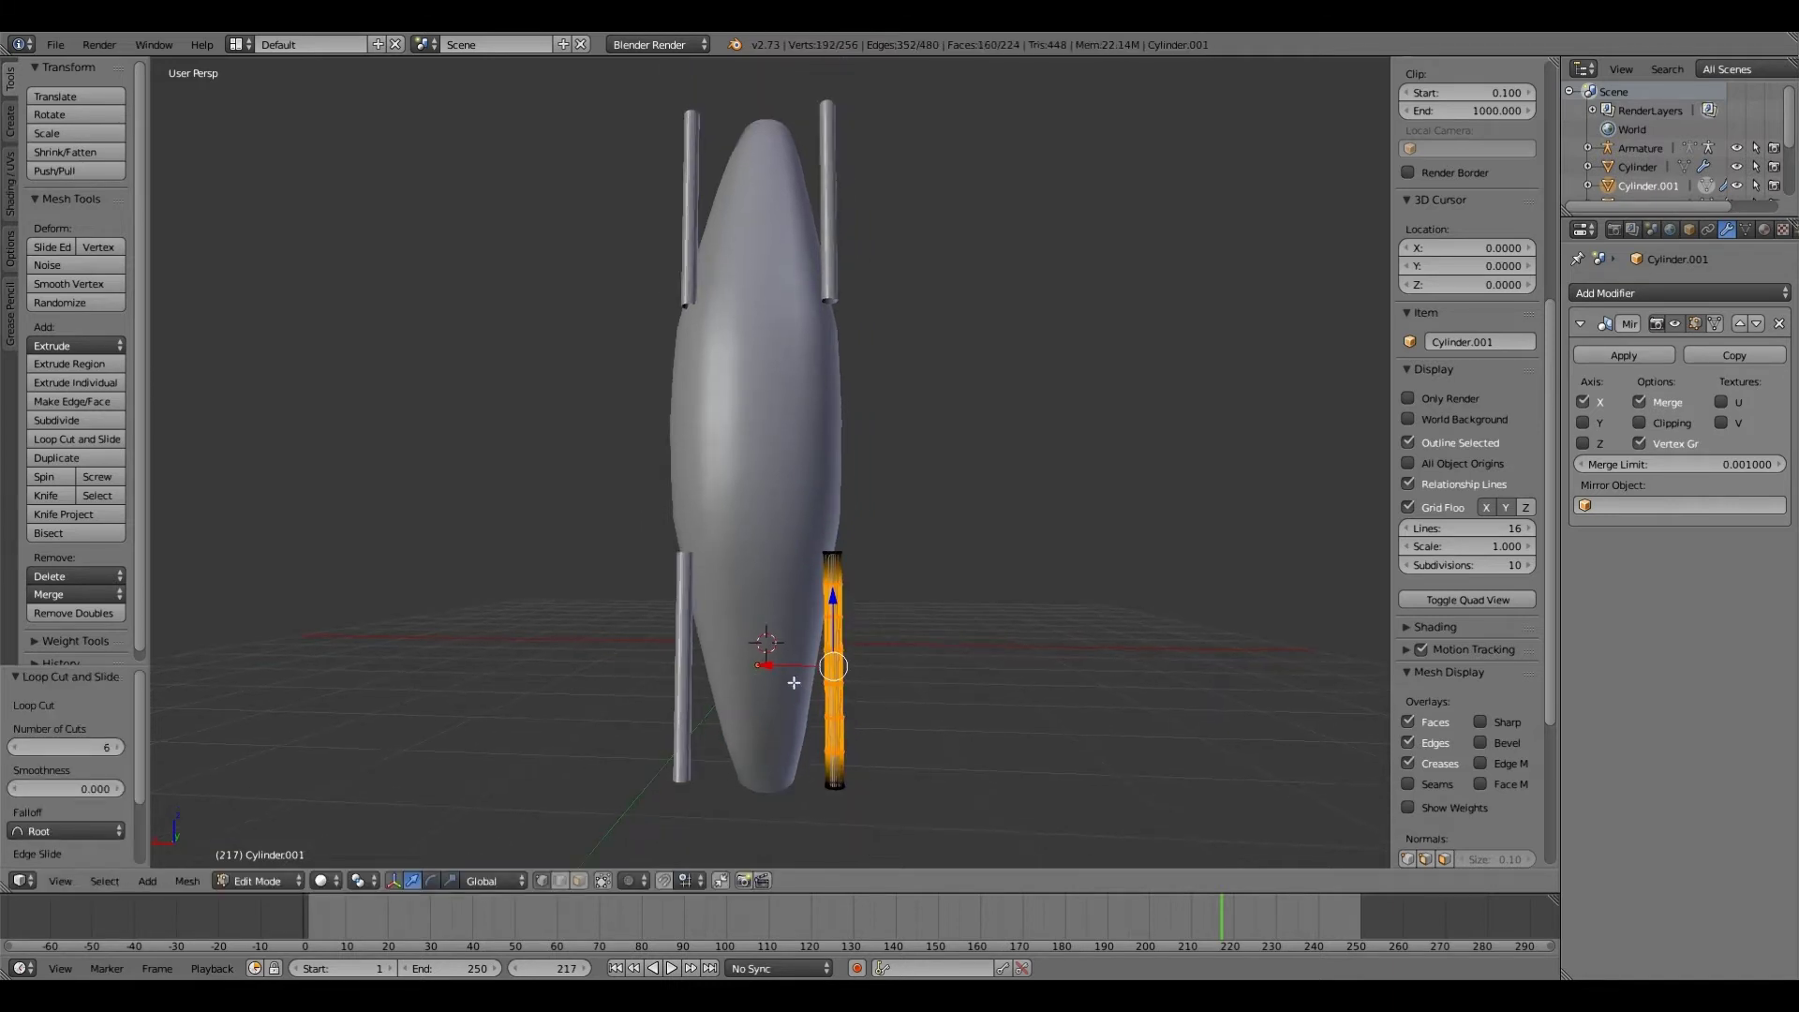
{"action": "scroll", "coordinate": [794, 682], "scroll_direction": "up", "scroll_amount": 3}
{"action": "scroll", "coordinate": [776, 659], "scroll_direction": "down", "scroll_amount": 1}
{"action": "scroll", "coordinate": [773, 657], "scroll_direction": "up", "scroll_amount": 3}
{"action": "scroll", "coordinate": [768, 655], "scroll_direction": "down", "scroll_amount": 2}
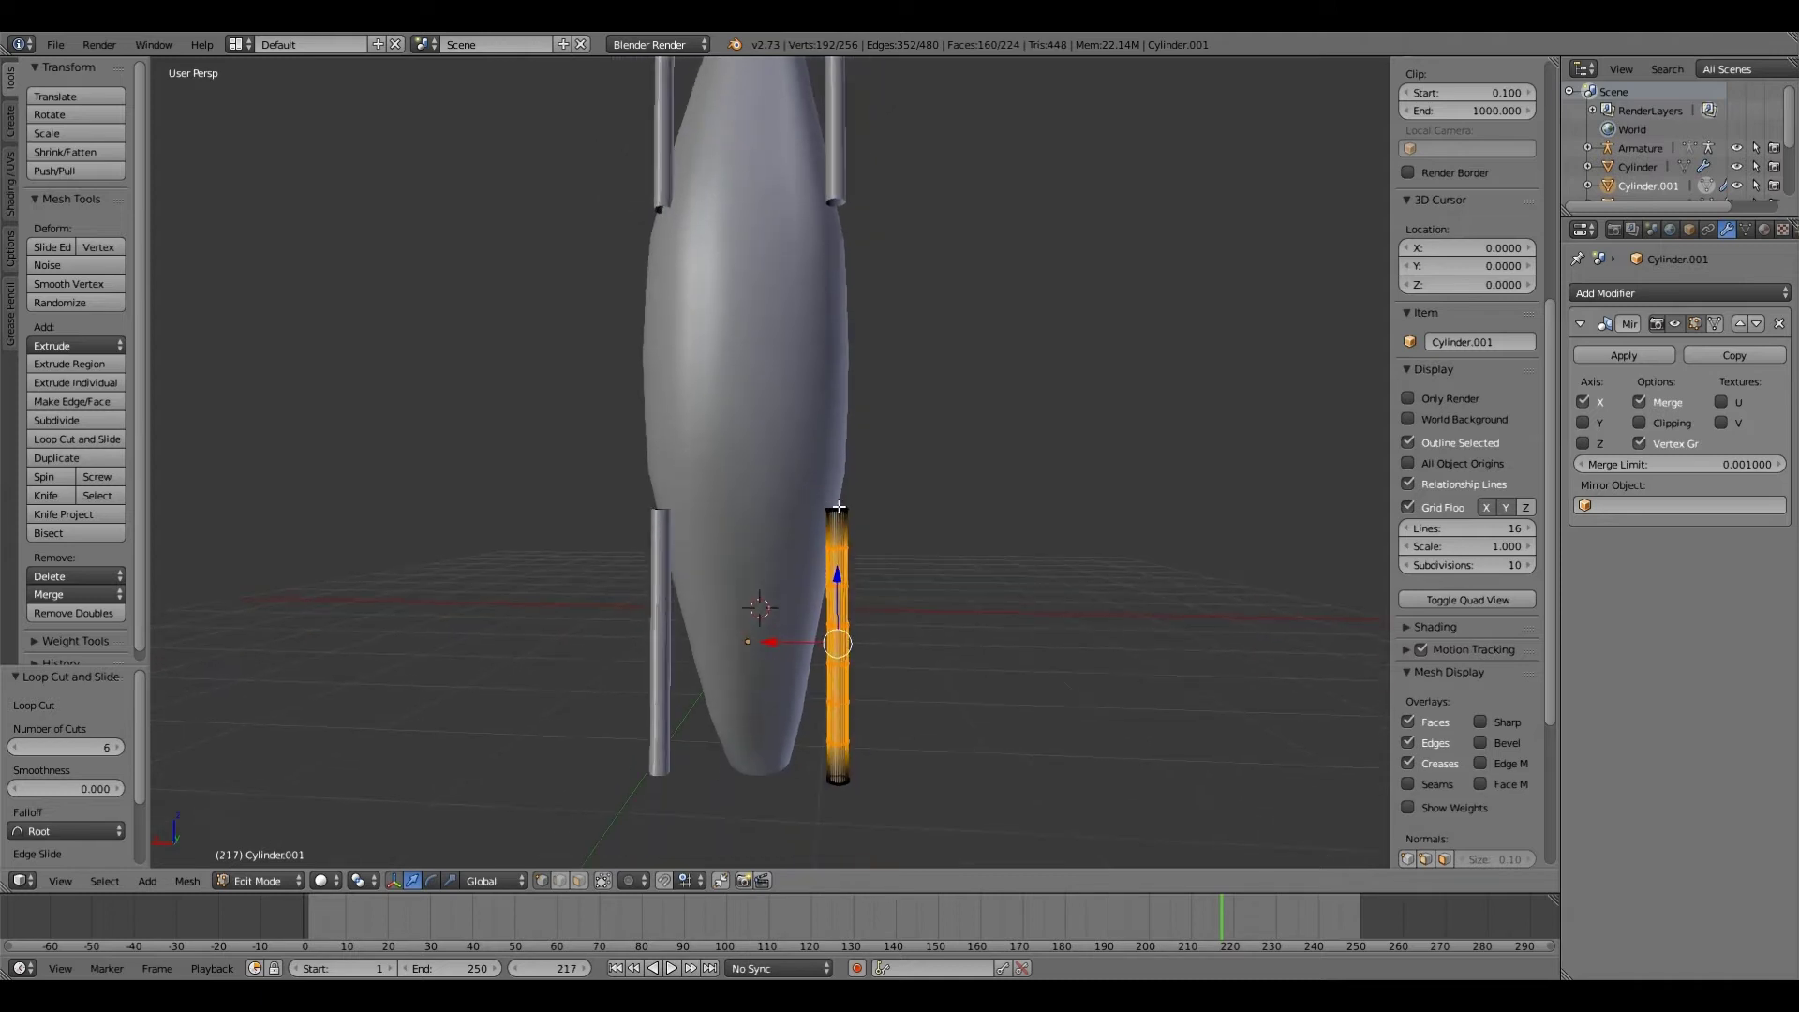
Step: Box-select the leg's middle rings and, with proportional editing enabled, move them about -0.499 along X to bow the leg outward
{"action": "right_click", "coordinate": [839, 507]}
{"action": "scroll", "coordinate": [834, 563], "scroll_direction": "up", "scroll_amount": 2}
{"action": "scroll", "coordinate": [844, 600], "scroll_direction": "down", "scroll_amount": 2}
{"action": "left_click", "coordinate": [816, 781]}
{"action": "right_click", "coordinate": [826, 625]}
{"action": "key", "text": "b"}
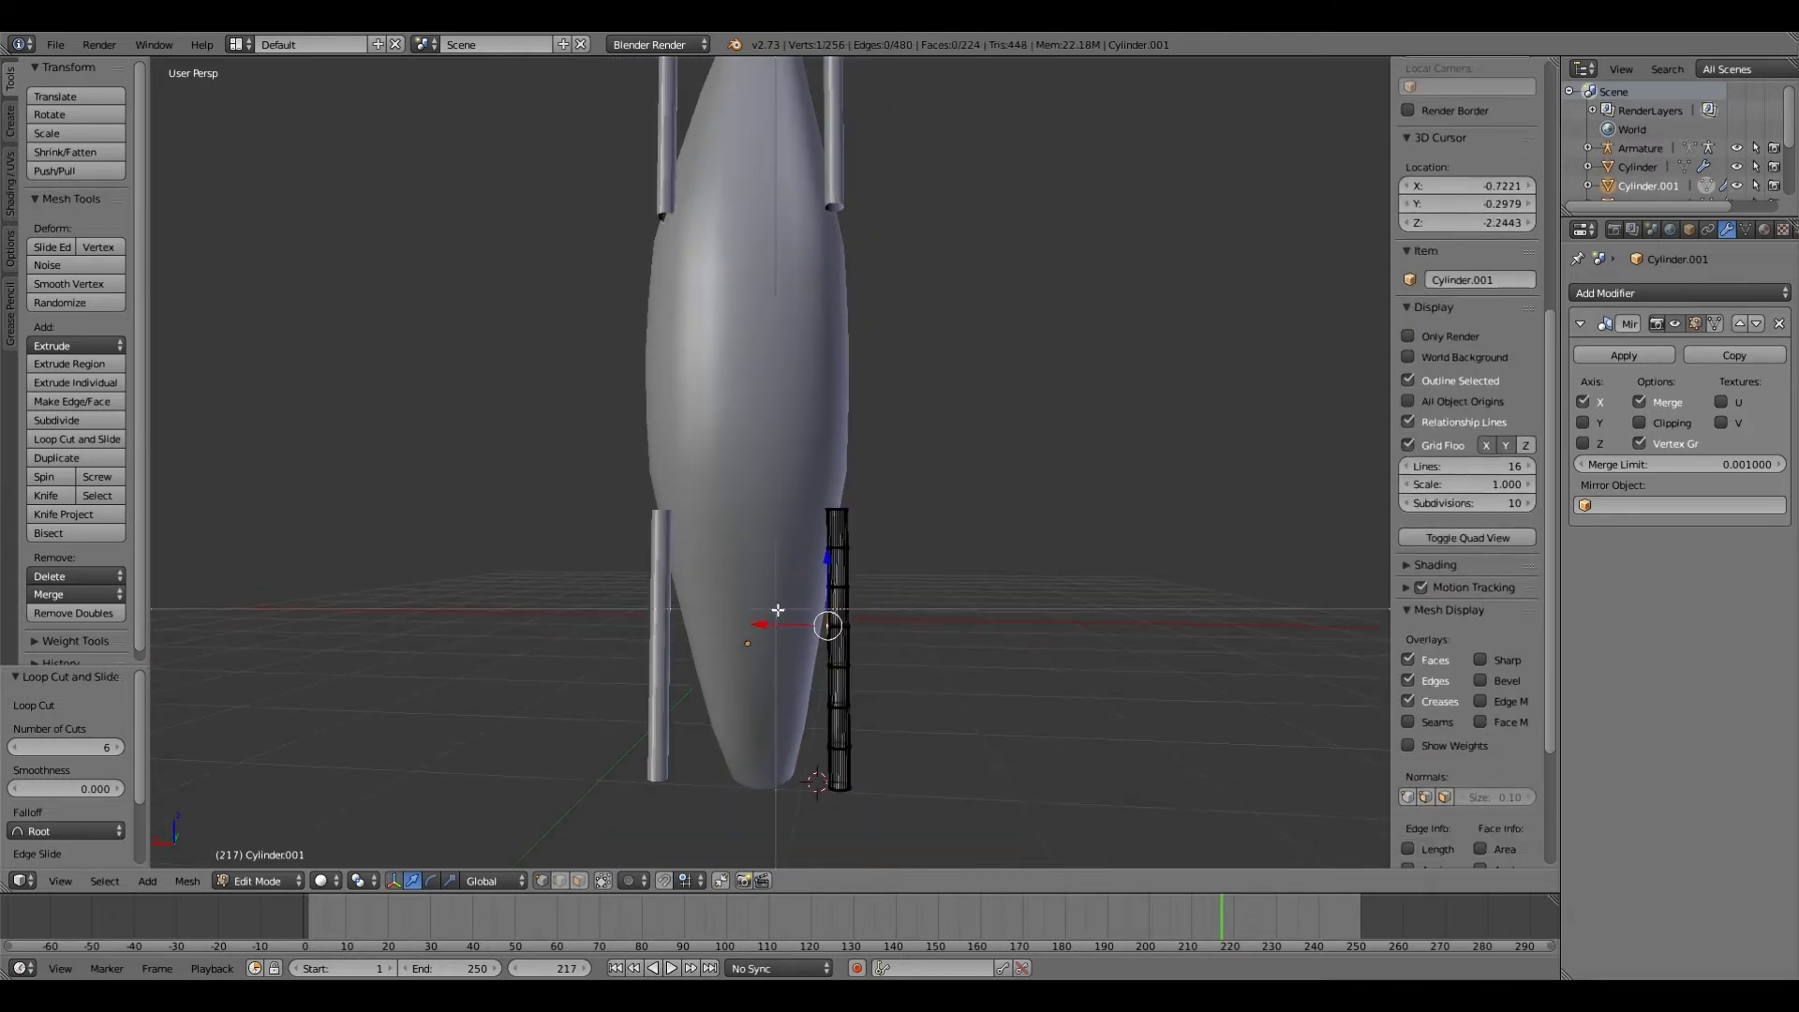
{"action": "left_click_drag", "start_coordinate": [778, 610], "coordinate": [876, 652]}
{"action": "key", "text": "o"}
{"action": "key", "text": "g"}
{"action": "key", "text": "x"}
{"action": "left_click", "coordinate": [797, 581]}
Step: Box-select the leg's upper rings and move them proportionally about 0.18 along X toward the body
{"action": "key", "text": "b"}
{"action": "left_click_drag", "start_coordinate": [776, 466], "coordinate": [914, 568]}
{"action": "key", "text": "g"}
{"action": "key", "text": "x"}
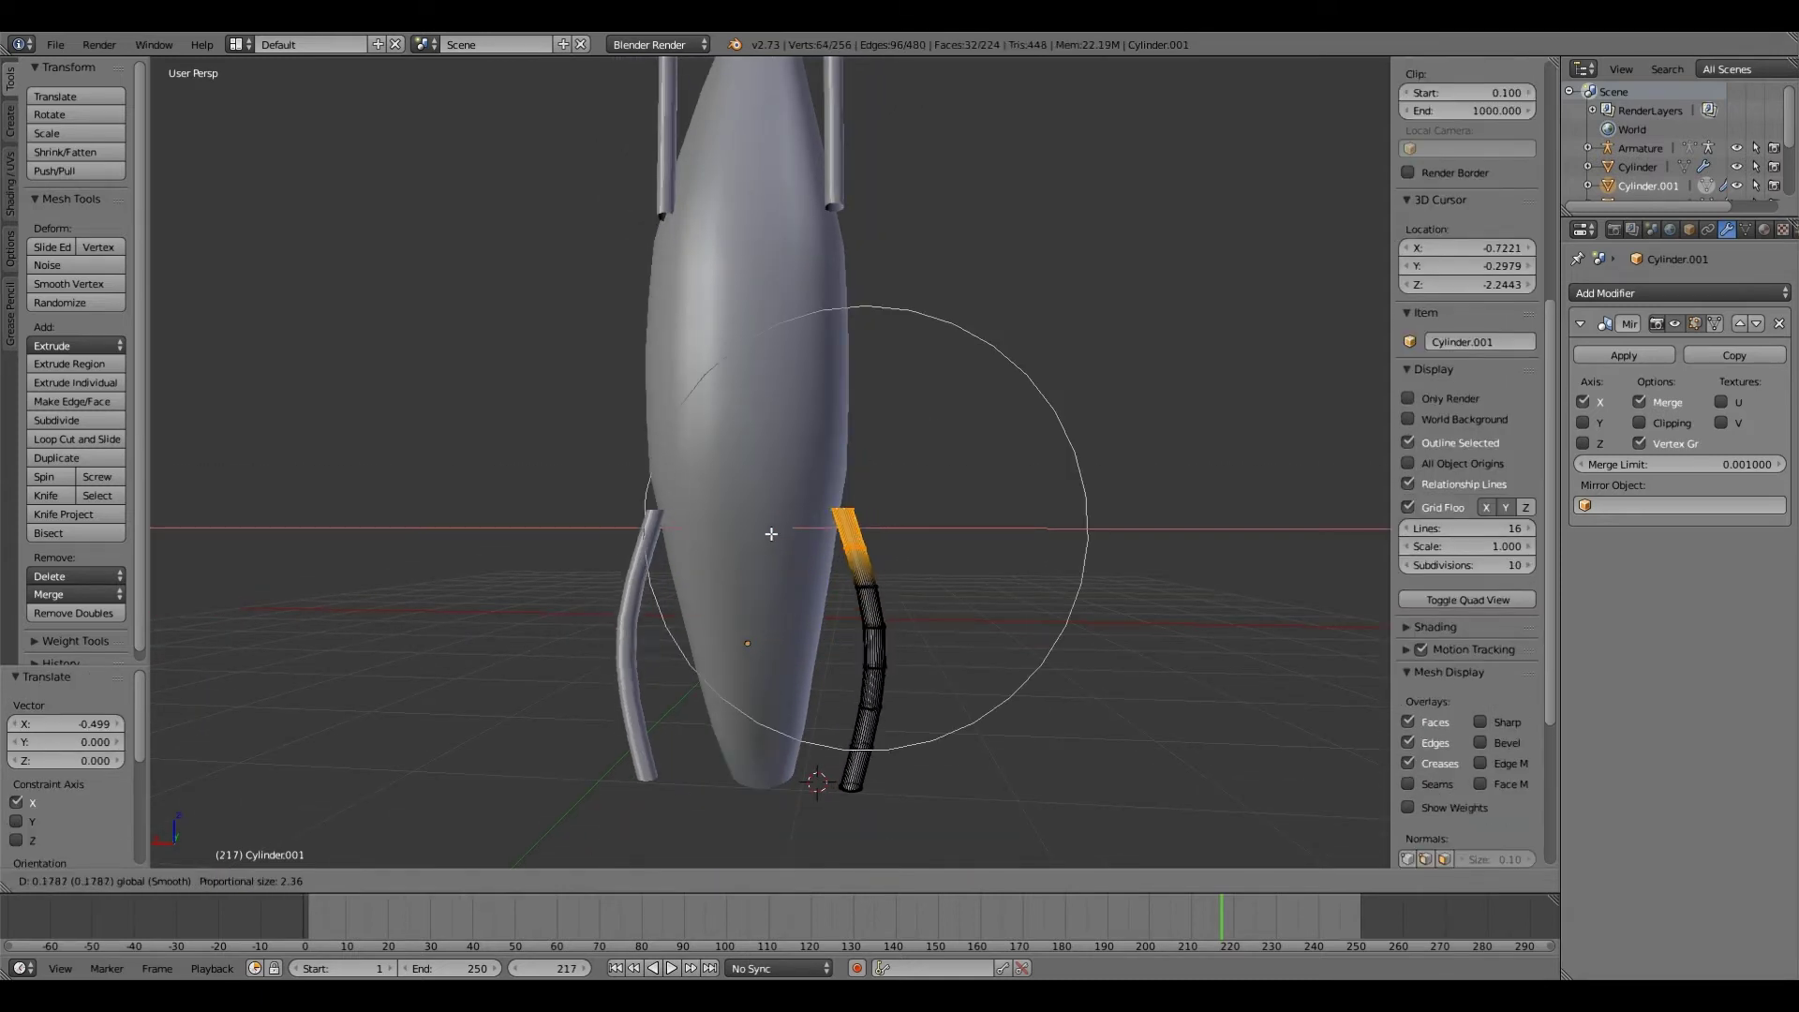
{"action": "left_click", "coordinate": [772, 533]}
Step: Select the entire leg mesh and move it about -0.921 along Y
{"action": "middle_click_drag", "start_coordinate": [772, 533], "coordinate": [582, 543]}
{"action": "key", "text": "a"}
{"action": "key", "text": "a"}
{"action": "key", "text": "g"}
{"action": "key", "text": "y"}
{"action": "left_click", "coordinate": [762, 655]}
{"action": "middle_click_drag", "start_coordinate": [763, 655], "coordinate": [747, 590]}
{"action": "scroll", "coordinate": [714, 614], "scroll_direction": "down", "scroll_amount": 3}
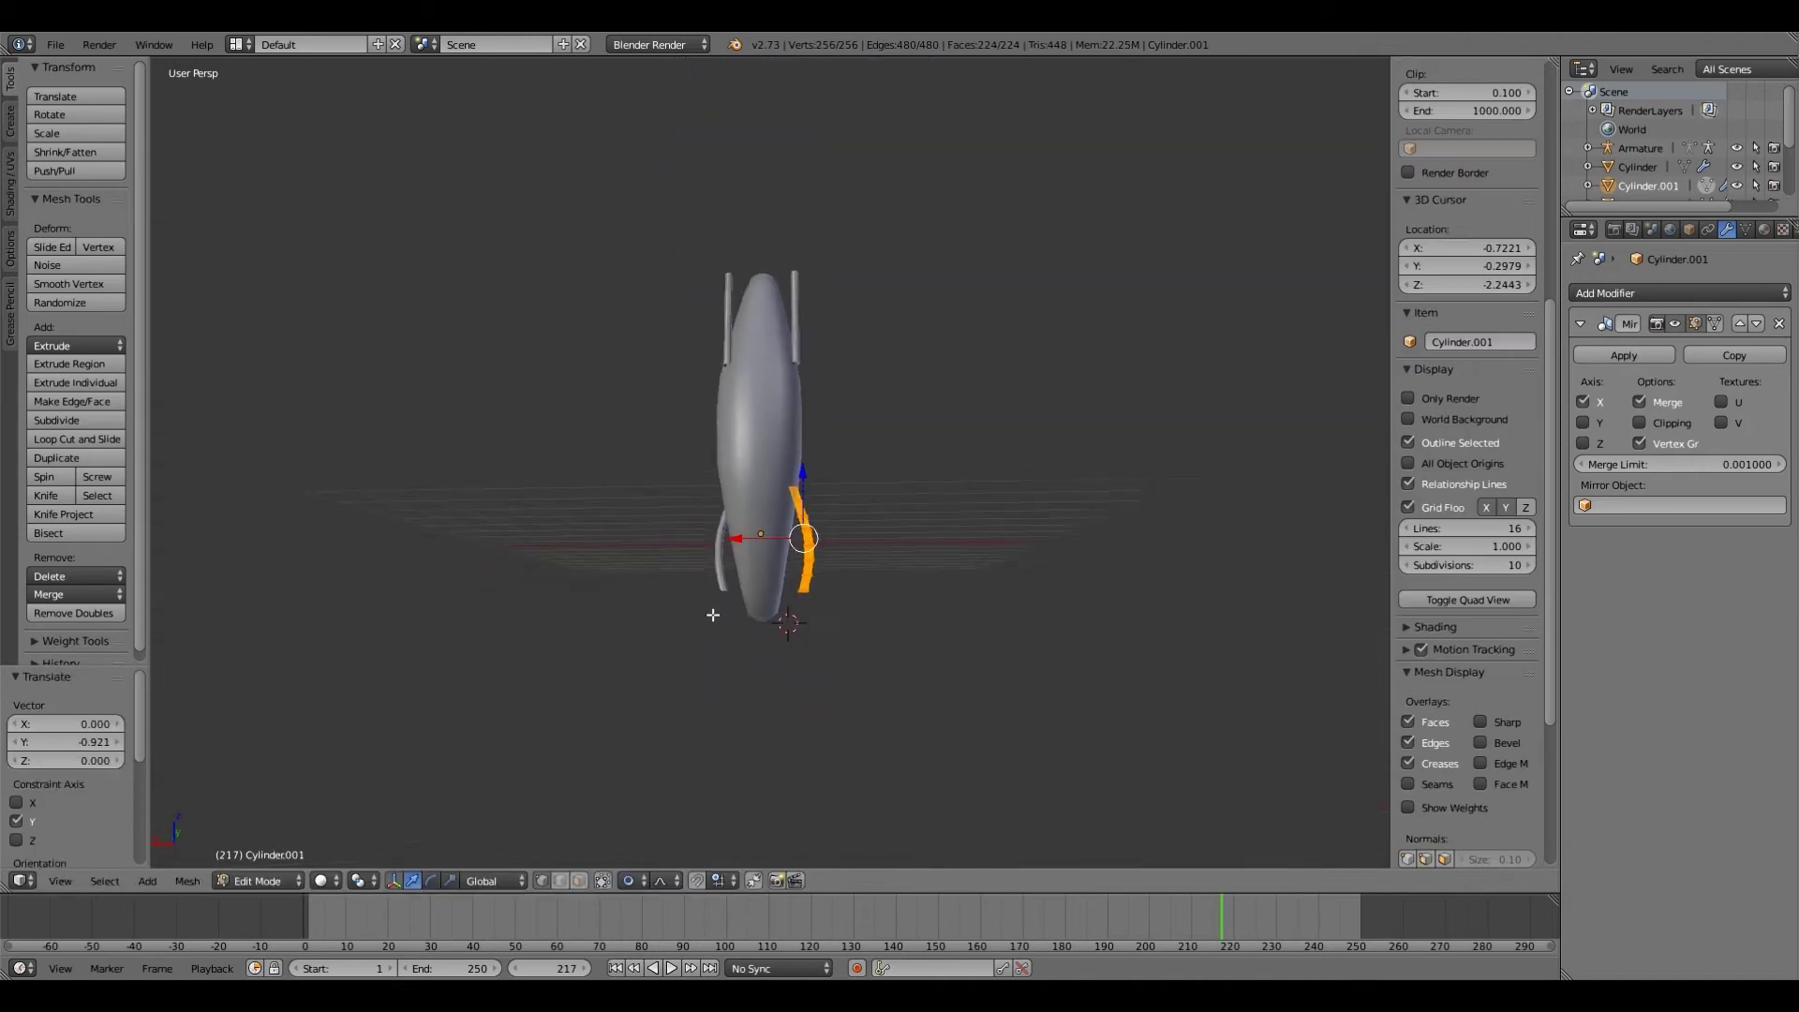
Step: Lower the entire leg mesh about -0.427 along Z
{"action": "scroll", "coordinate": [713, 615], "scroll_direction": "up", "scroll_amount": 4}
{"action": "key", "text": "g"}
{"action": "key", "text": "z"}
{"action": "left_click", "coordinate": [837, 721]}
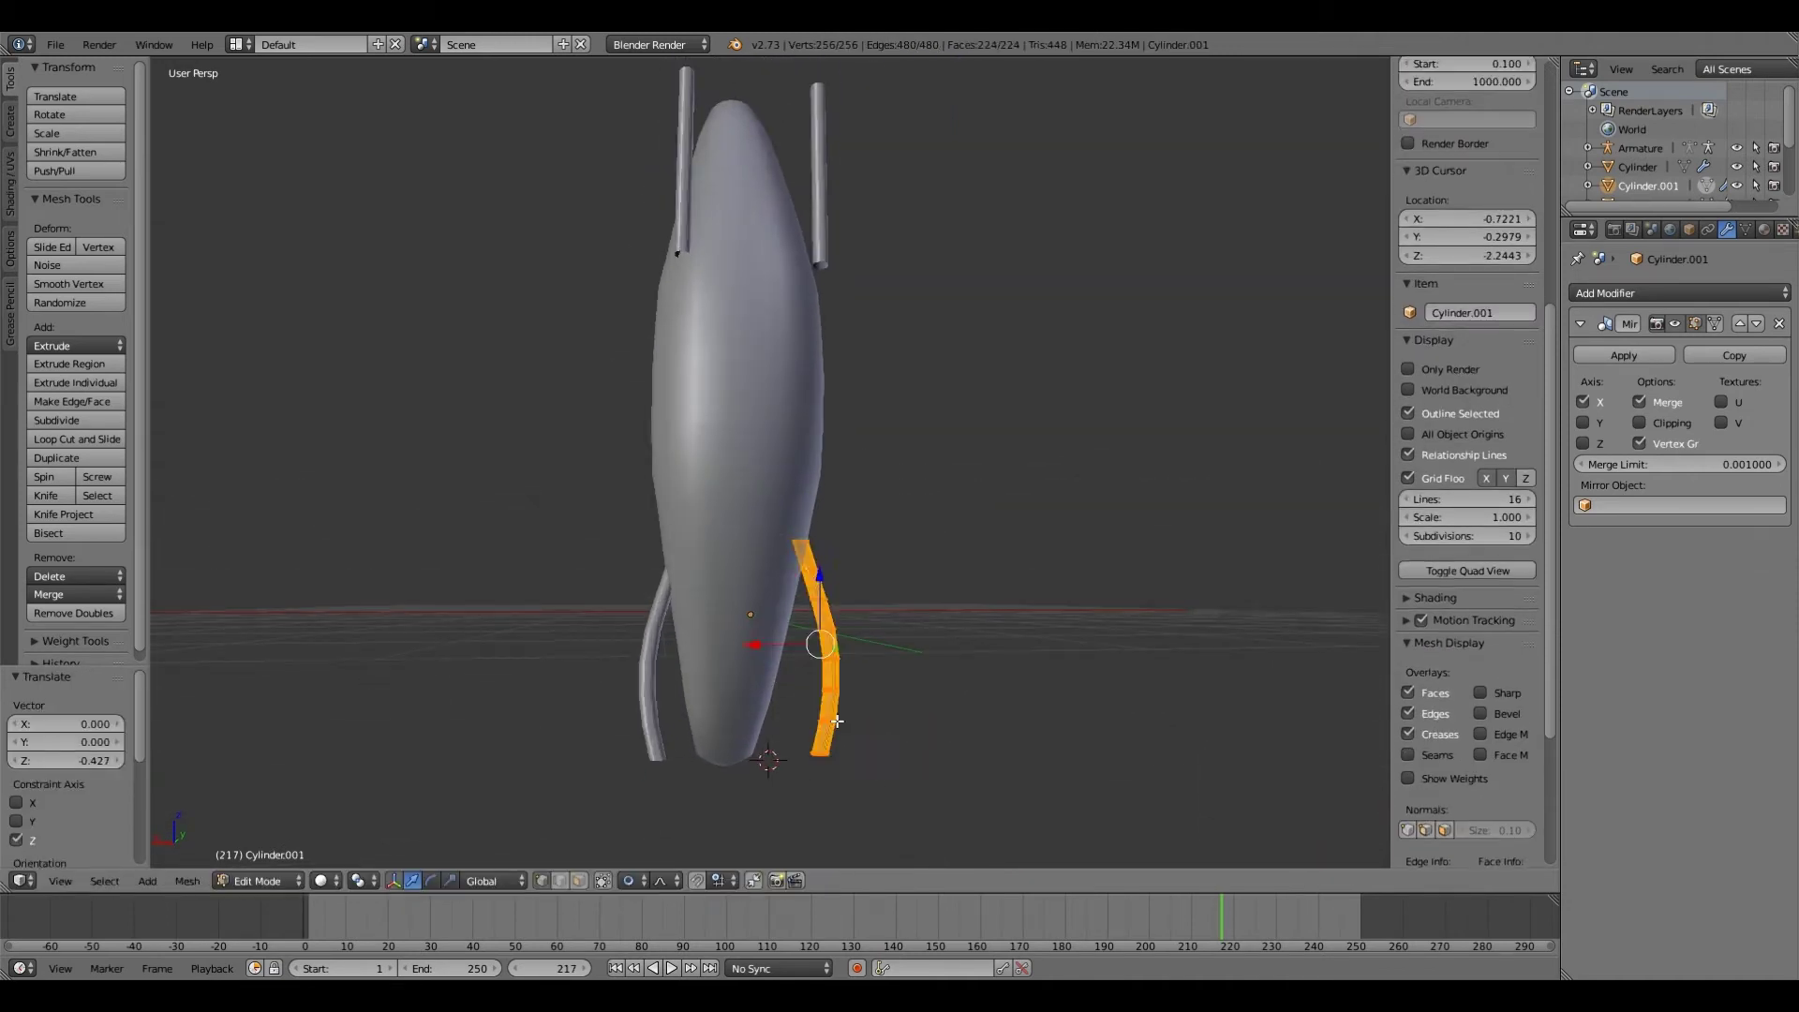
{"action": "middle_click_drag", "start_coordinate": [836, 721], "coordinate": [474, 671]}
Step: Return to Object Mode and move the leg pair about 0.107 along X to center it on the body
{"action": "left_click", "coordinate": [257, 881]}
{"action": "left_click", "coordinate": [246, 856]}
{"action": "key", "text": "Tab"}
{"action": "key", "text": "Tab"}
{"action": "key", "text": "g"}
{"action": "key", "text": "x"}
{"action": "left_click", "coordinate": [671, 644]}
{"action": "scroll", "coordinate": [665, 663], "scroll_direction": "down", "scroll_amount": 1}
{"action": "mouse_move", "coordinate": [665, 664]}
{"action": "middle_mouse_down"}
{"action": "mouse_move", "coordinate": [707, 672]}
{"action": "mouse_move", "coordinate": [679, 672]}
{"action": "middle_mouse_up"}
{"action": "scroll", "coordinate": [679, 672], "scroll_direction": "up", "scroll_amount": 1}
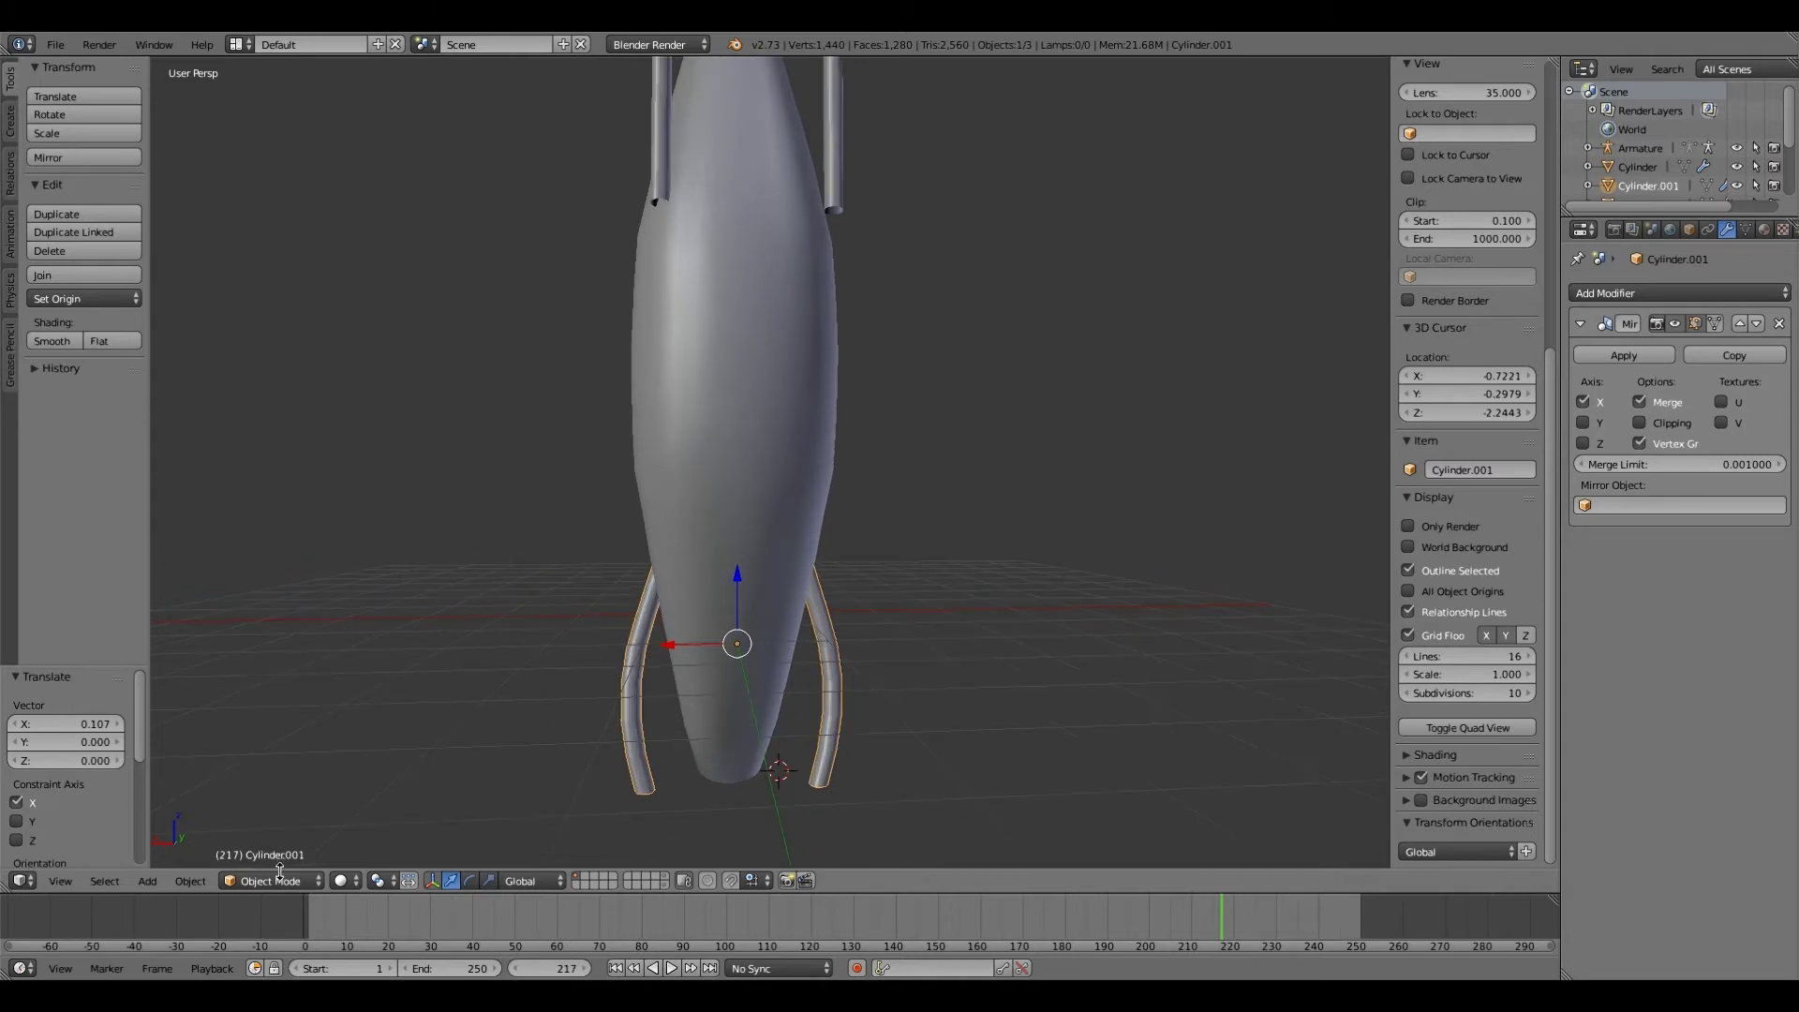
{"action": "left_click", "coordinate": [281, 866]}
{"action": "left_click", "coordinate": [281, 837]}
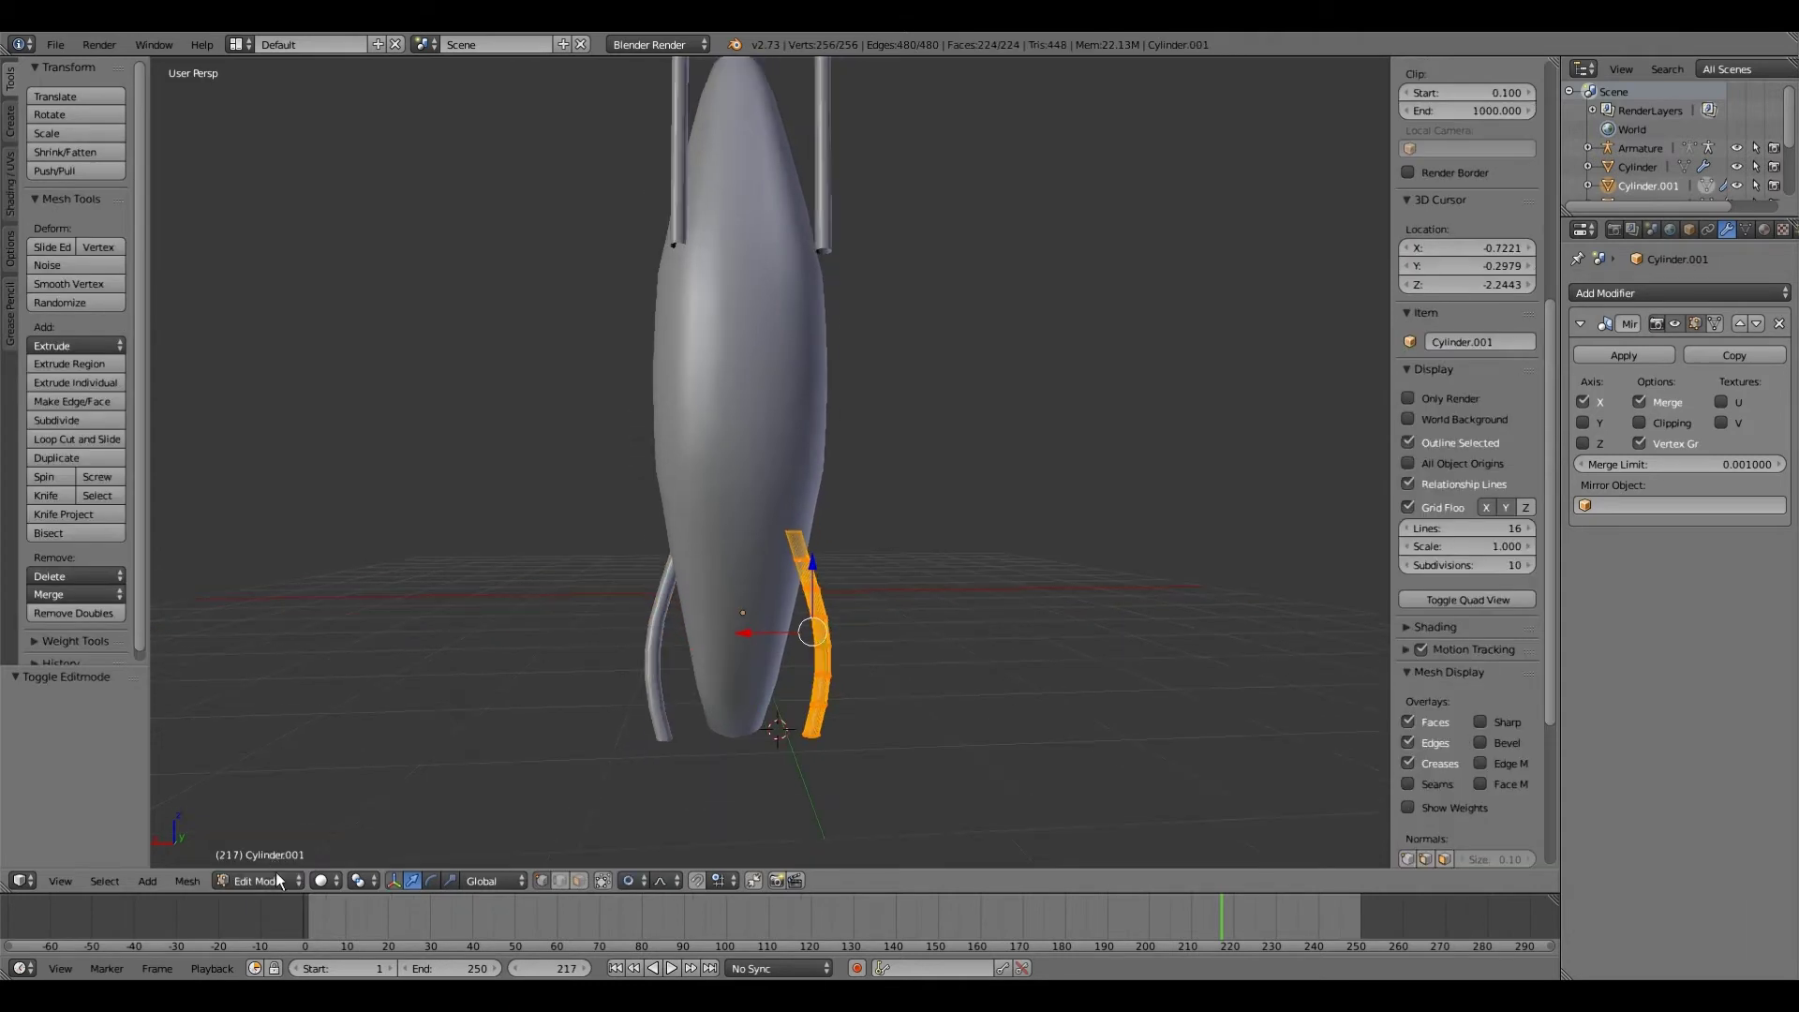
{"action": "left_click", "coordinate": [284, 864]}
{"action": "left_click", "coordinate": [288, 853]}
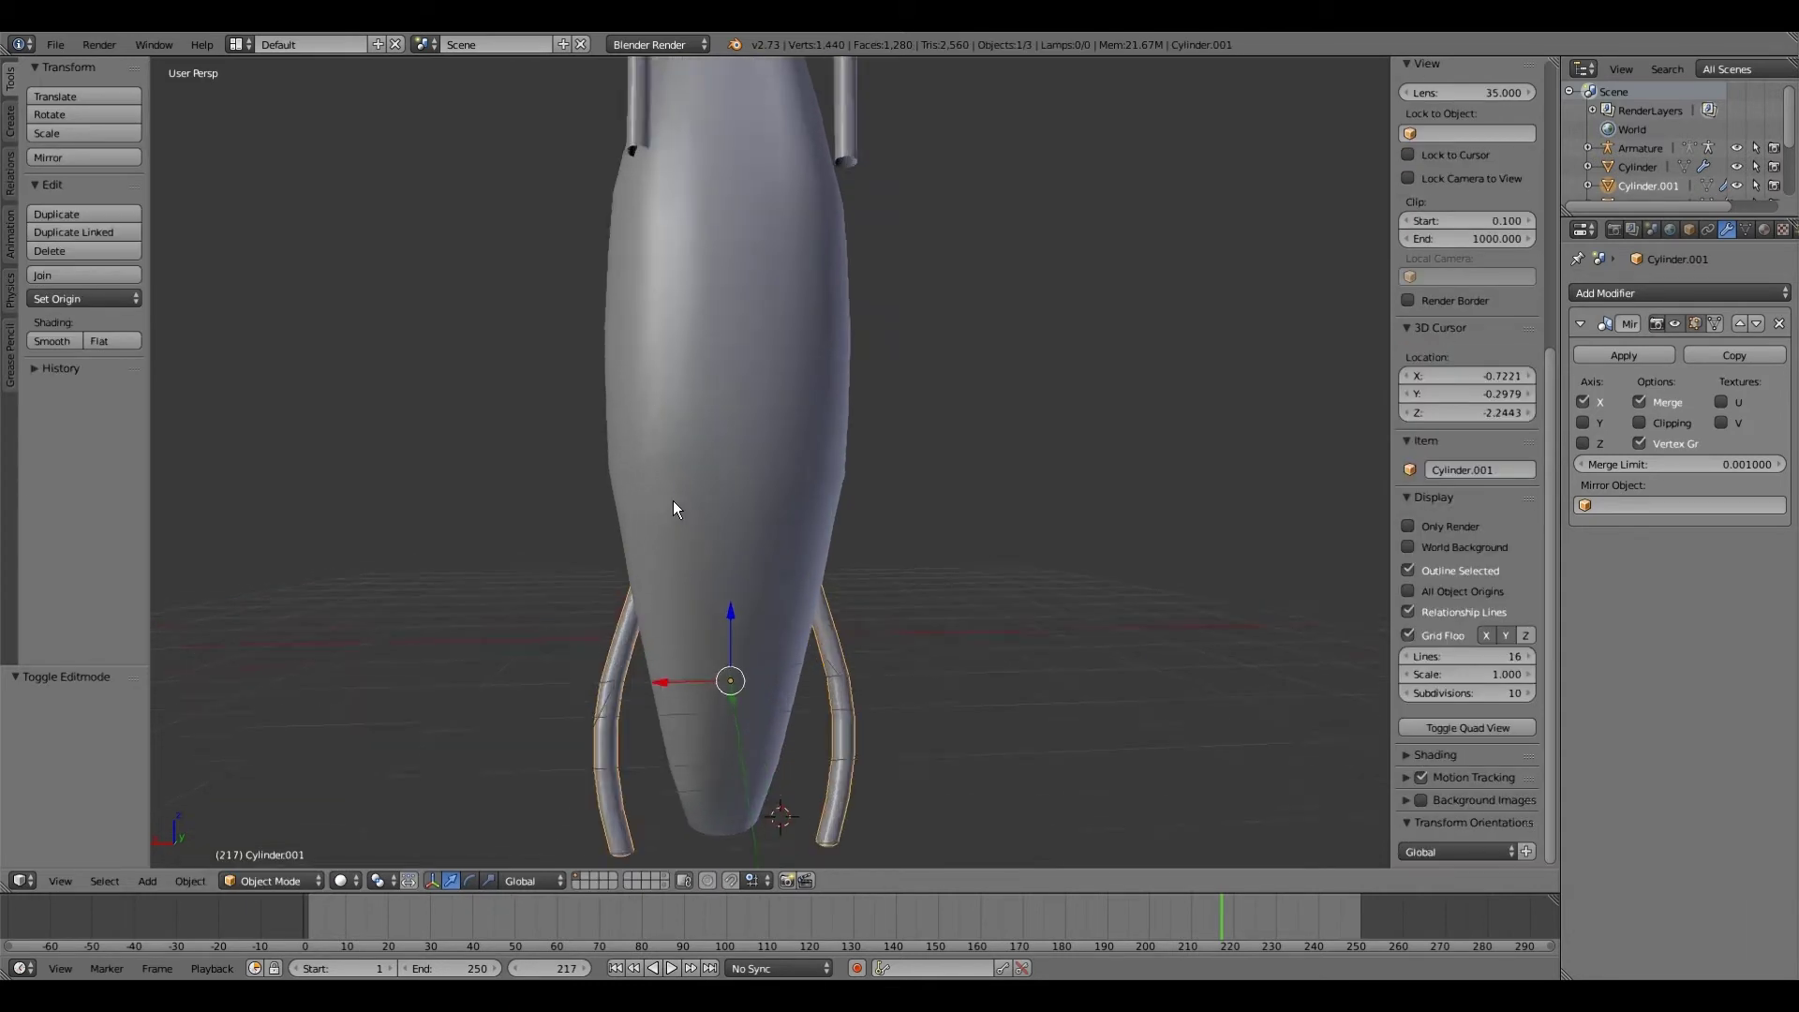
Step: Raise the leg pair about 0.595 along Z against the banana body
{"action": "middle_click_drag", "start_coordinate": [695, 515], "coordinate": [713, 633]}
{"action": "scroll", "coordinate": [675, 581], "scroll_direction": "down", "scroll_amount": 2}
{"action": "scroll", "coordinate": [684, 690], "scroll_direction": "up", "scroll_amount": 1}
{"action": "key", "text": "g"}
{"action": "key", "text": "z"}
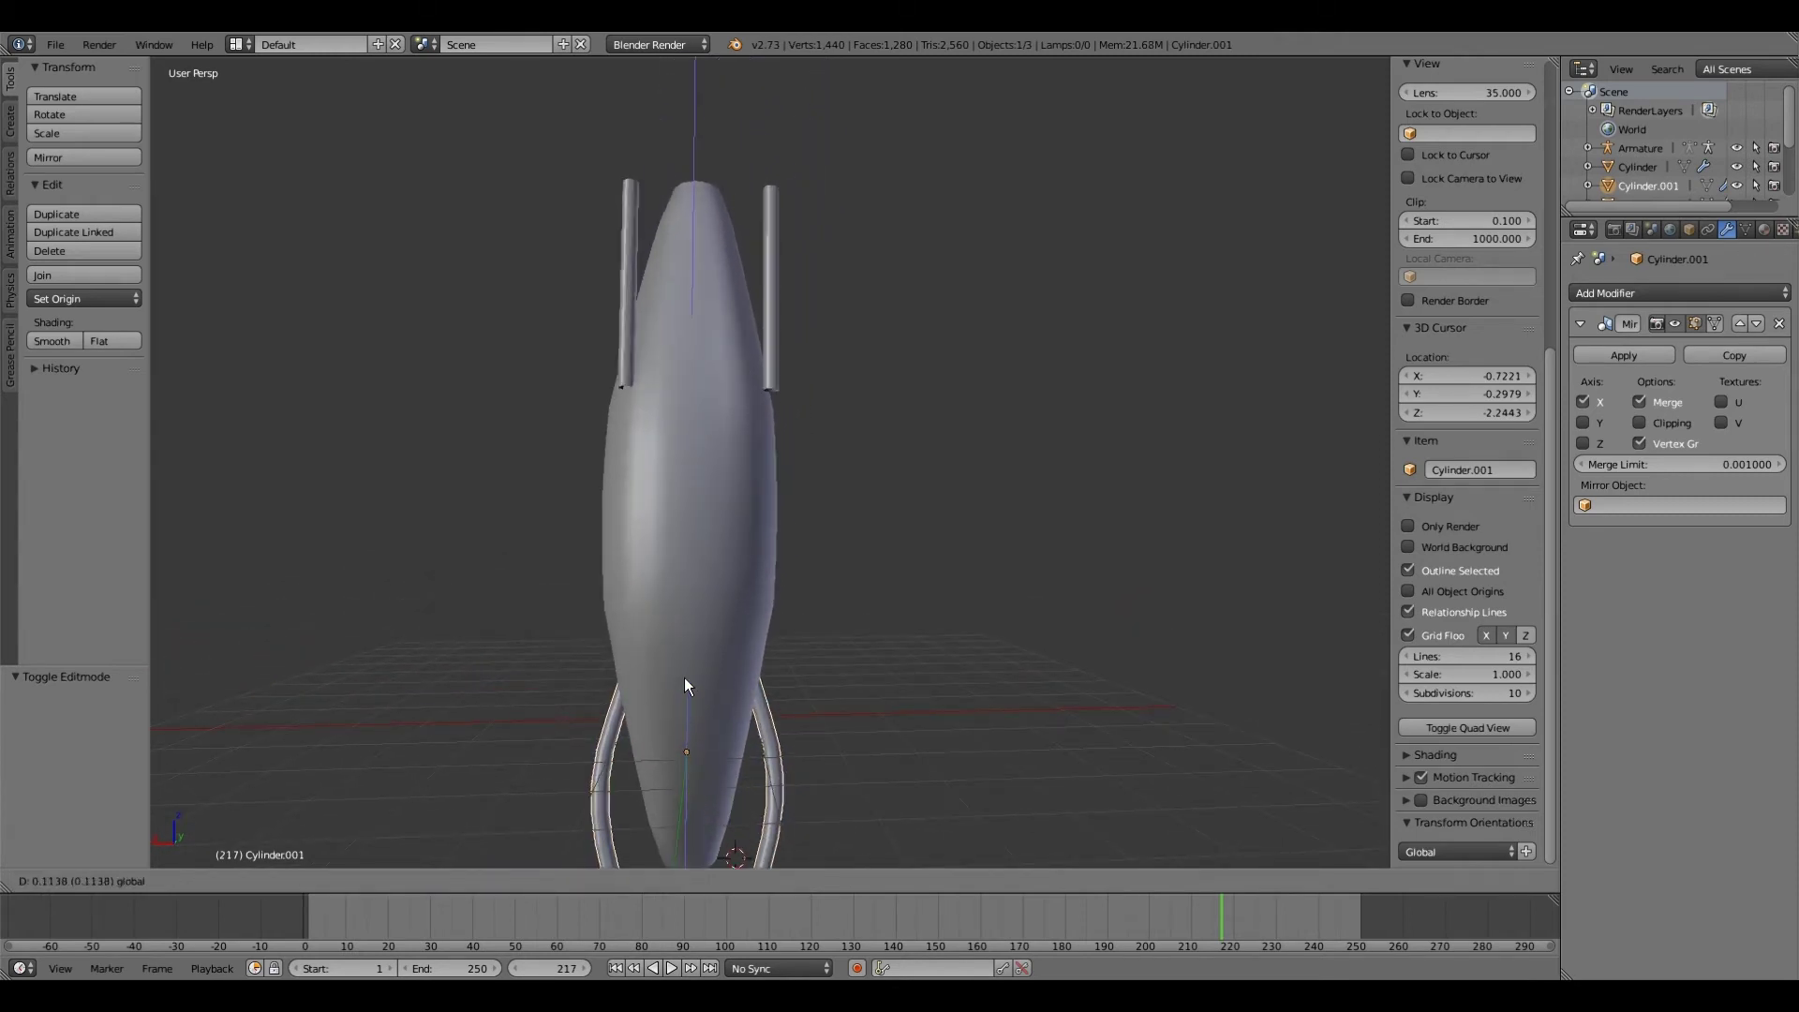
{"action": "left_click", "coordinate": [684, 656]}
{"action": "scroll", "coordinate": [677, 670], "scroll_direction": "down", "scroll_amount": 3}
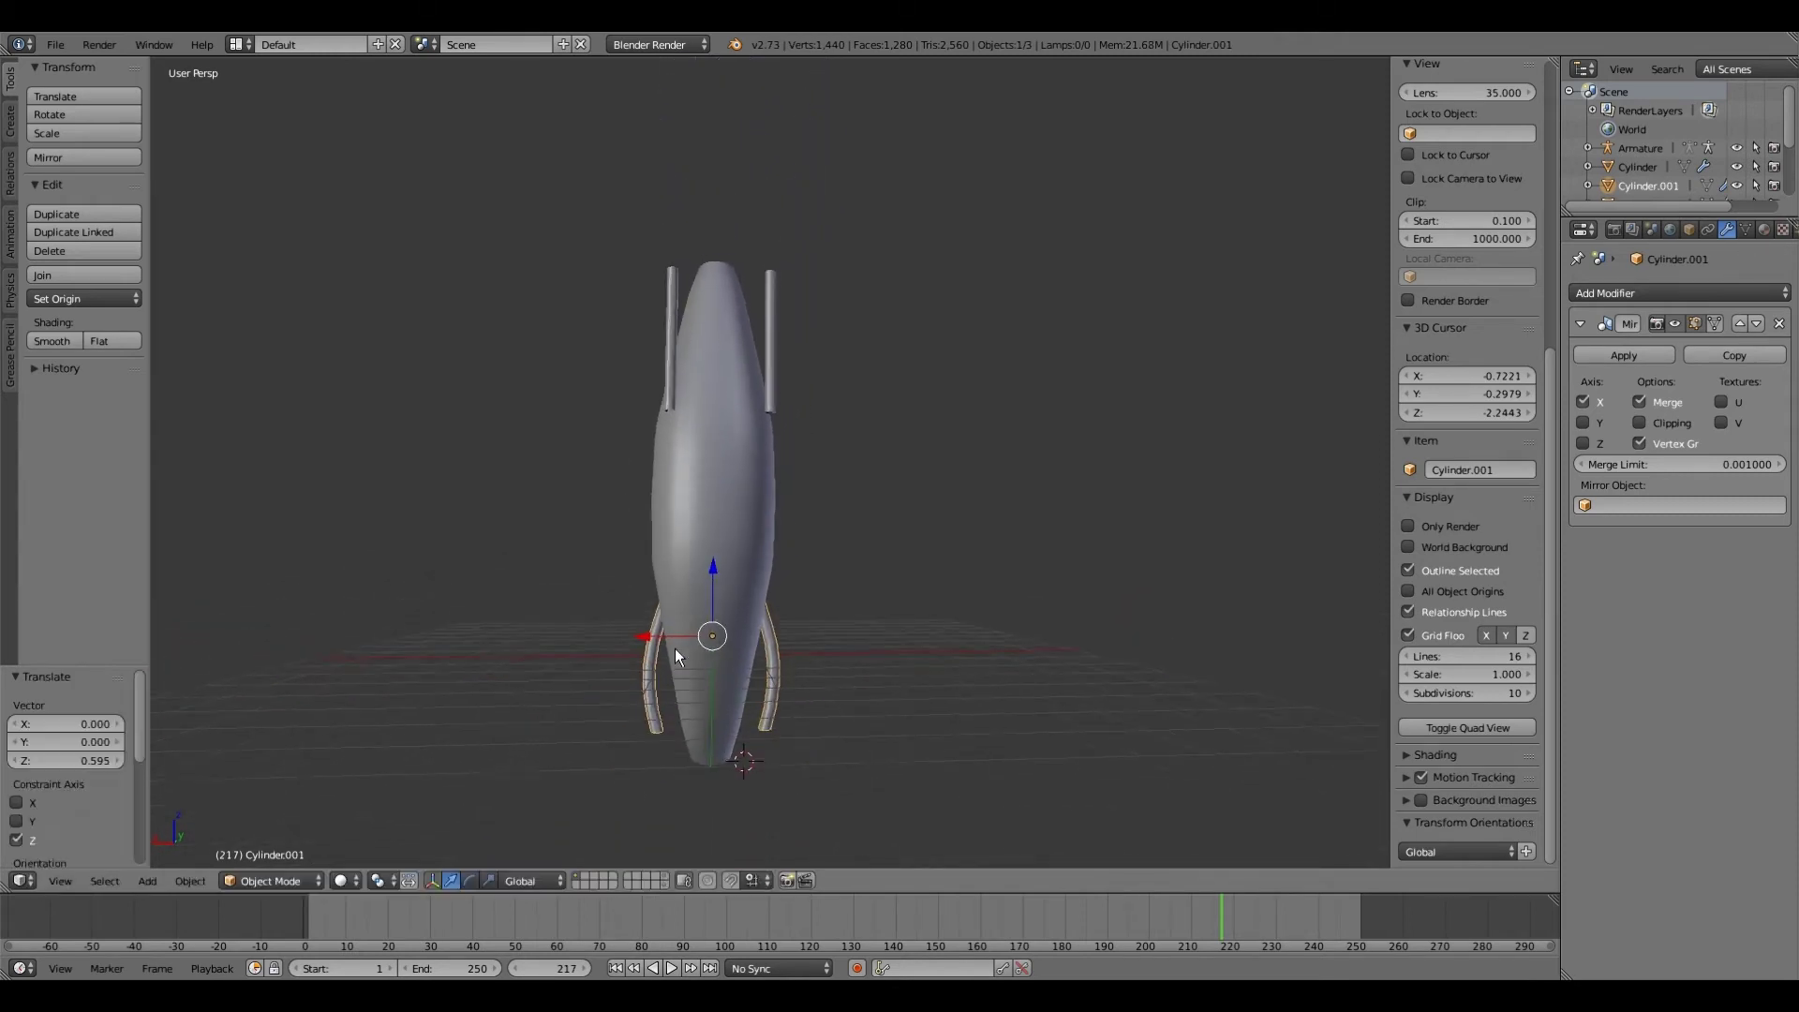
{"action": "scroll", "coordinate": [675, 648], "scroll_direction": "up", "scroll_amount": 2}
Step: Select the upper arm pair and lower it about -1.132 along Z beside the upper body
{"action": "right_click", "coordinate": [699, 217]}
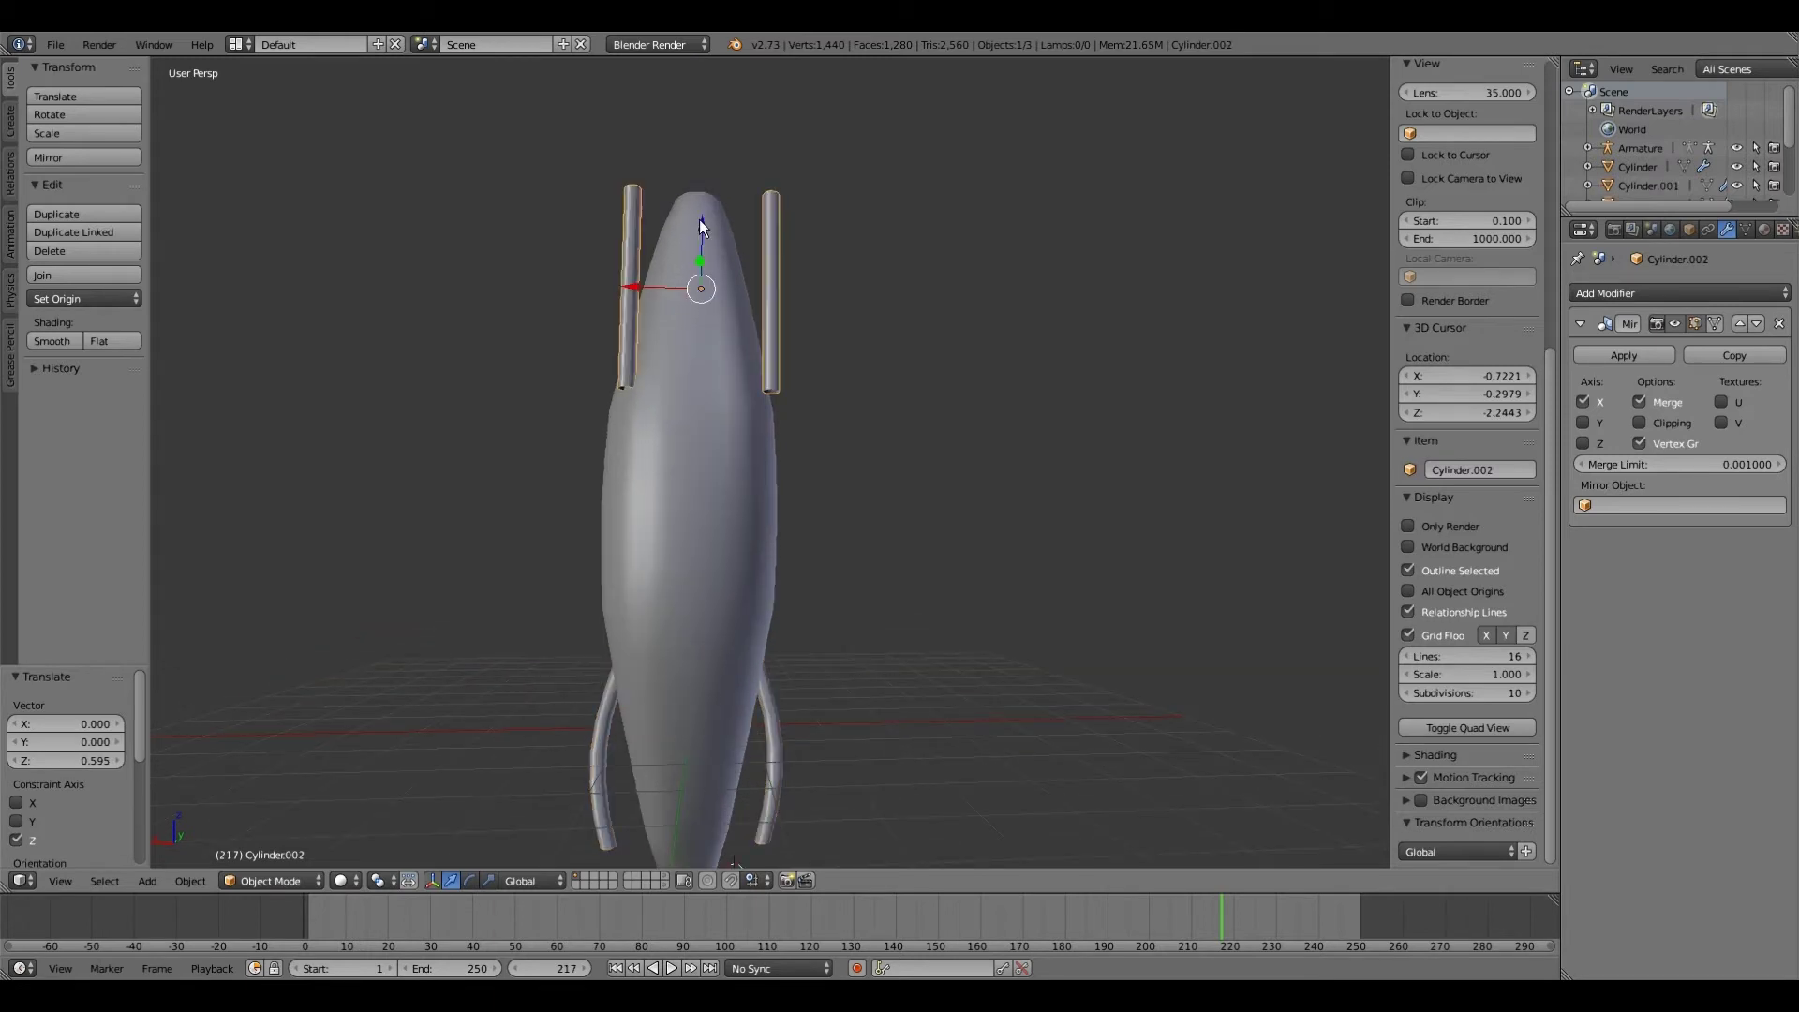
{"action": "key", "text": "g"}
{"action": "key", "text": "z"}
{"action": "left_click", "coordinate": [673, 368]}
{"action": "scroll", "coordinate": [671, 386], "scroll_direction": "down", "scroll_amount": 3}
{"action": "scroll", "coordinate": [672, 403], "scroll_direction": "up", "scroll_amount": 3}
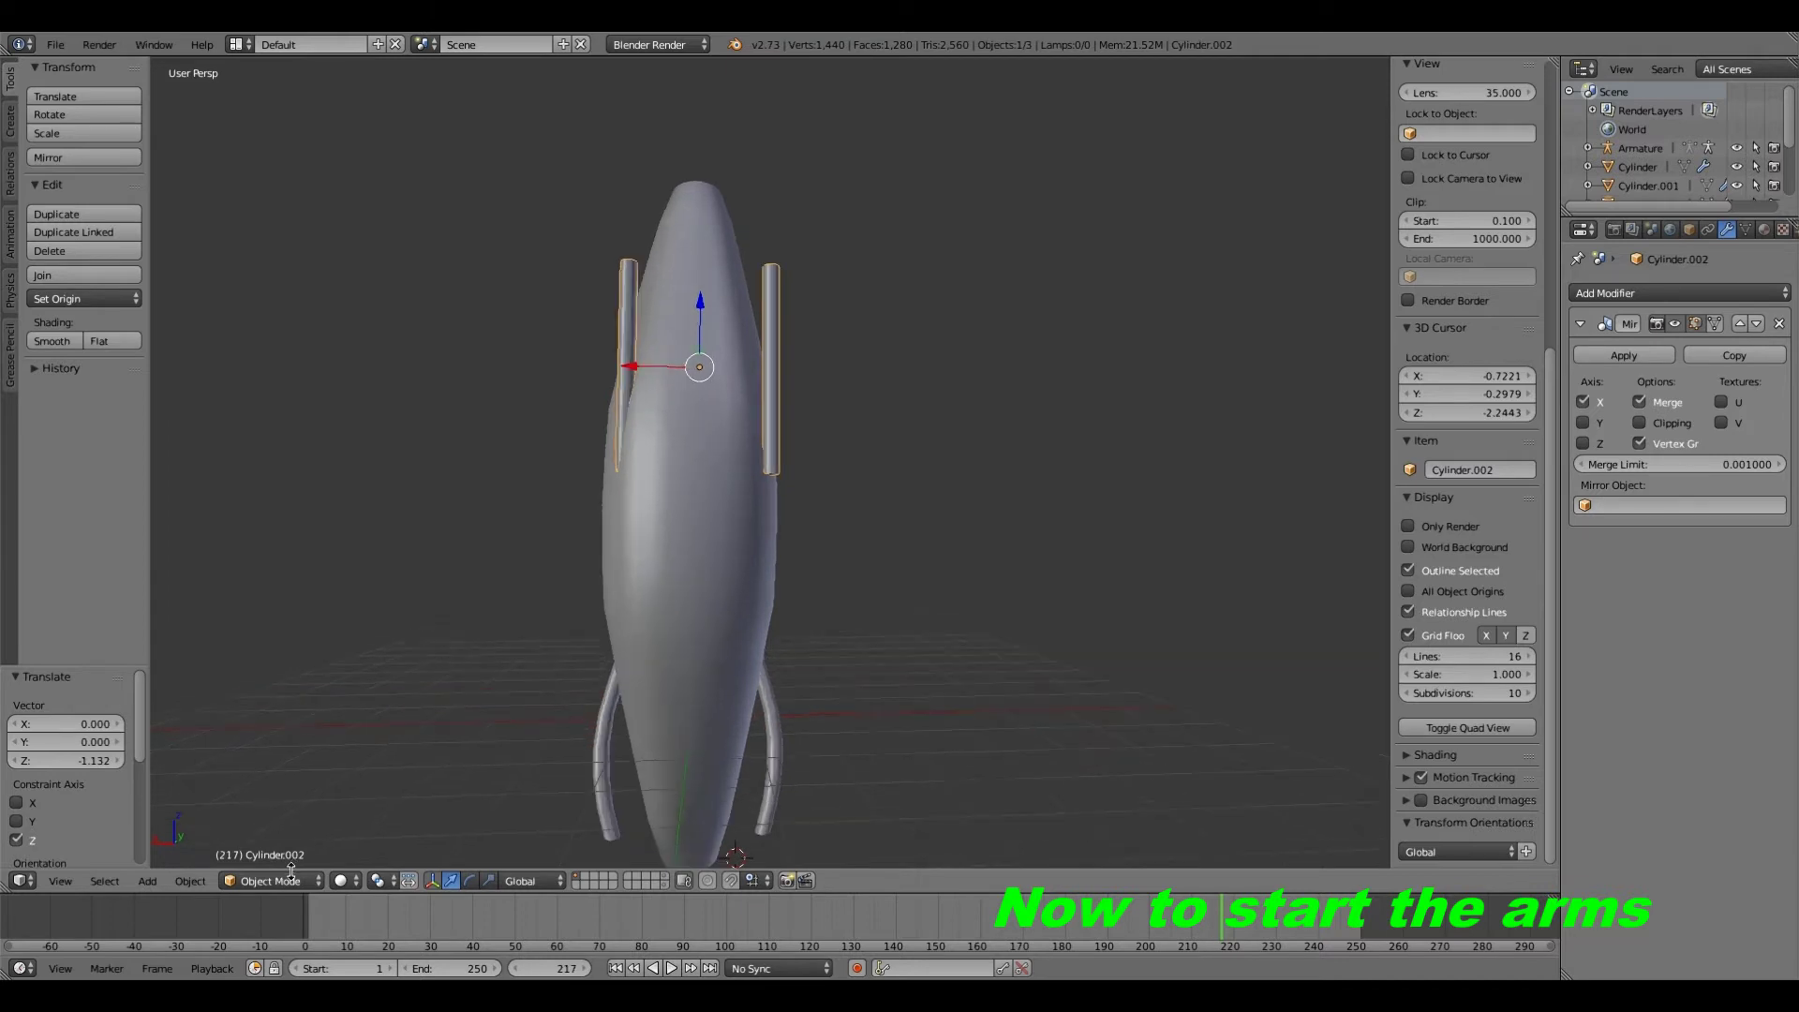
Step: Rotate the arm mesh to horizontal in Edit Mode without proportional editing and move it about -1.632 along X beside the body
{"action": "left_click", "coordinate": [283, 865]}
{"action": "left_click", "coordinate": [281, 839]}
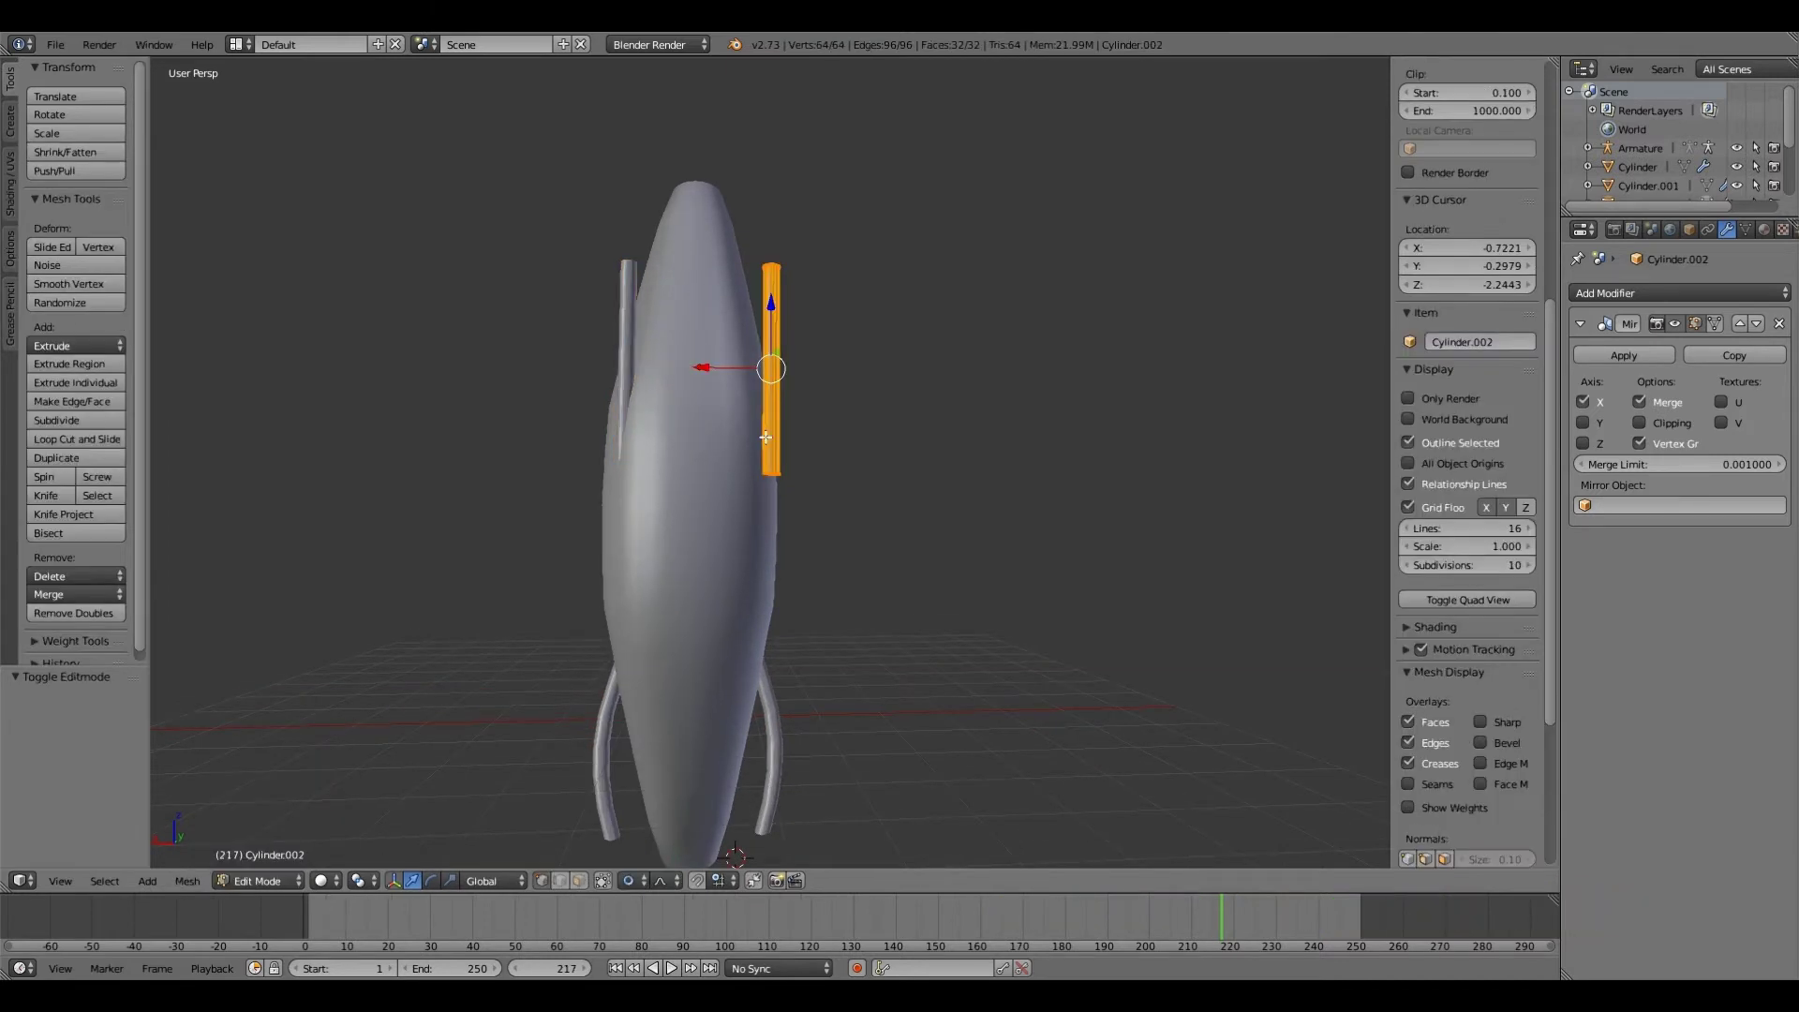
{"action": "key", "text": "r"}
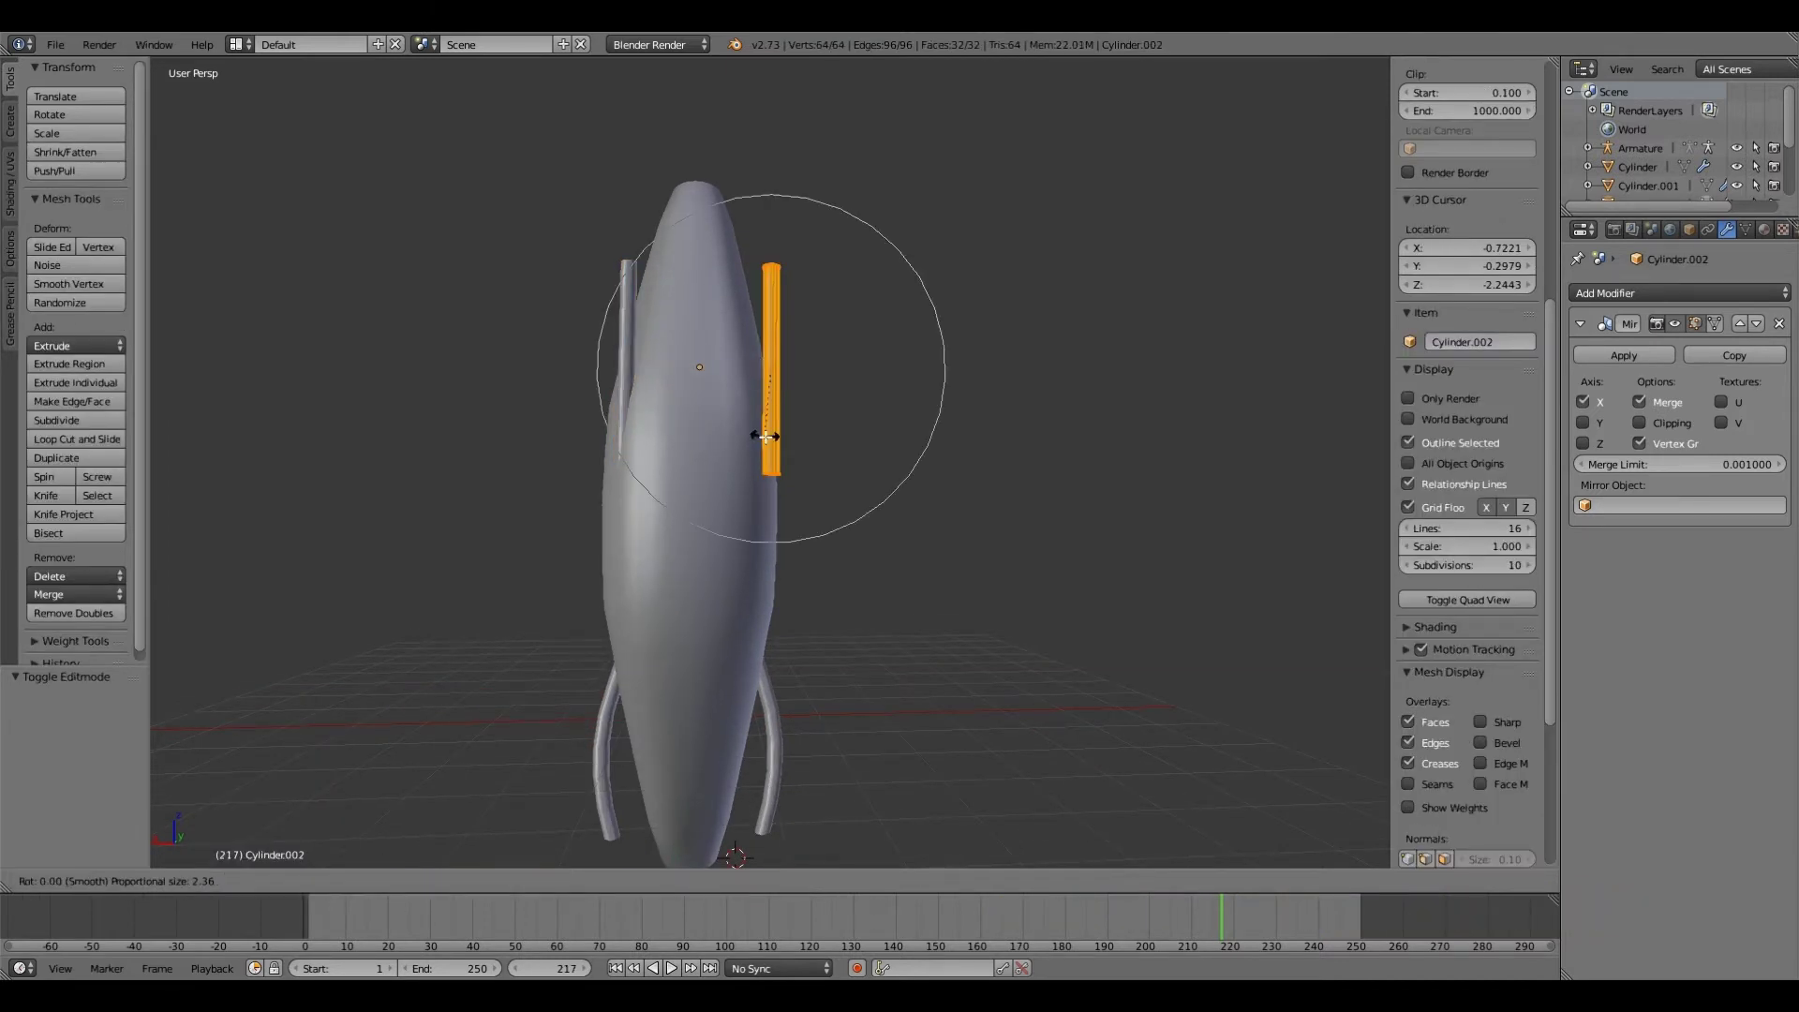
{"action": "key", "text": "Escape"}
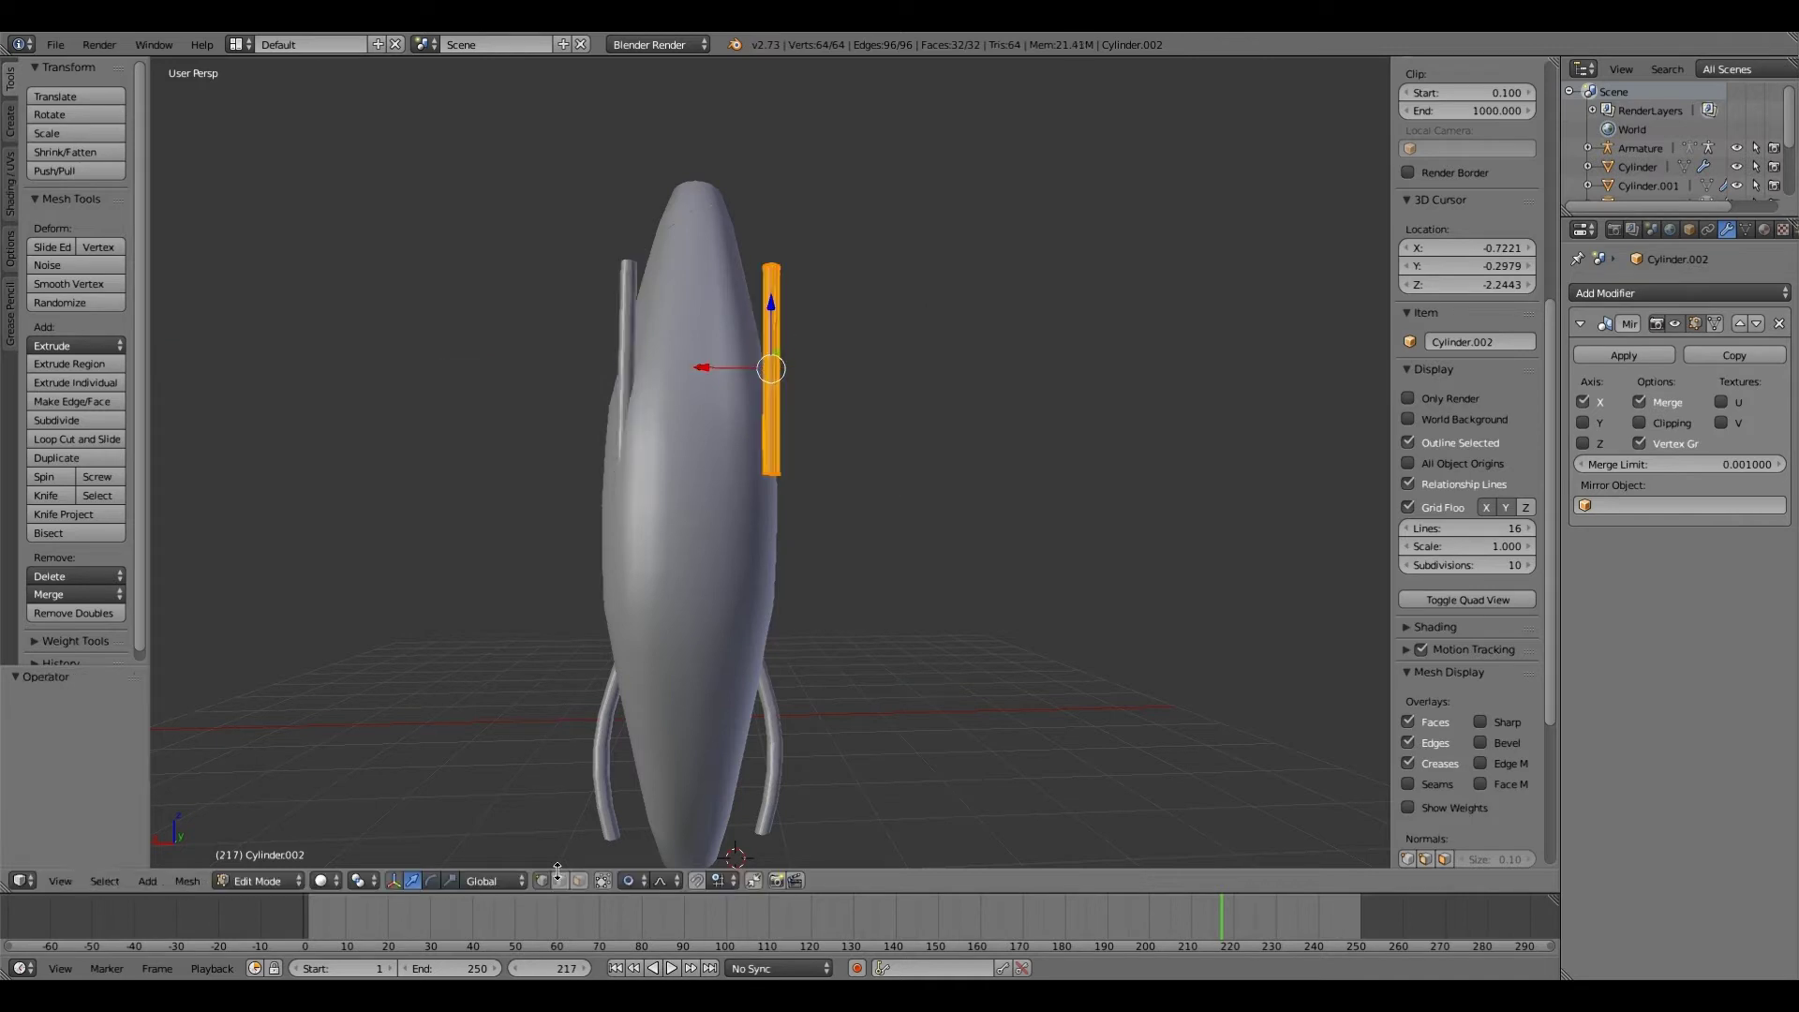
{"action": "key", "text": "r"}
{"action": "key", "text": "Return"}
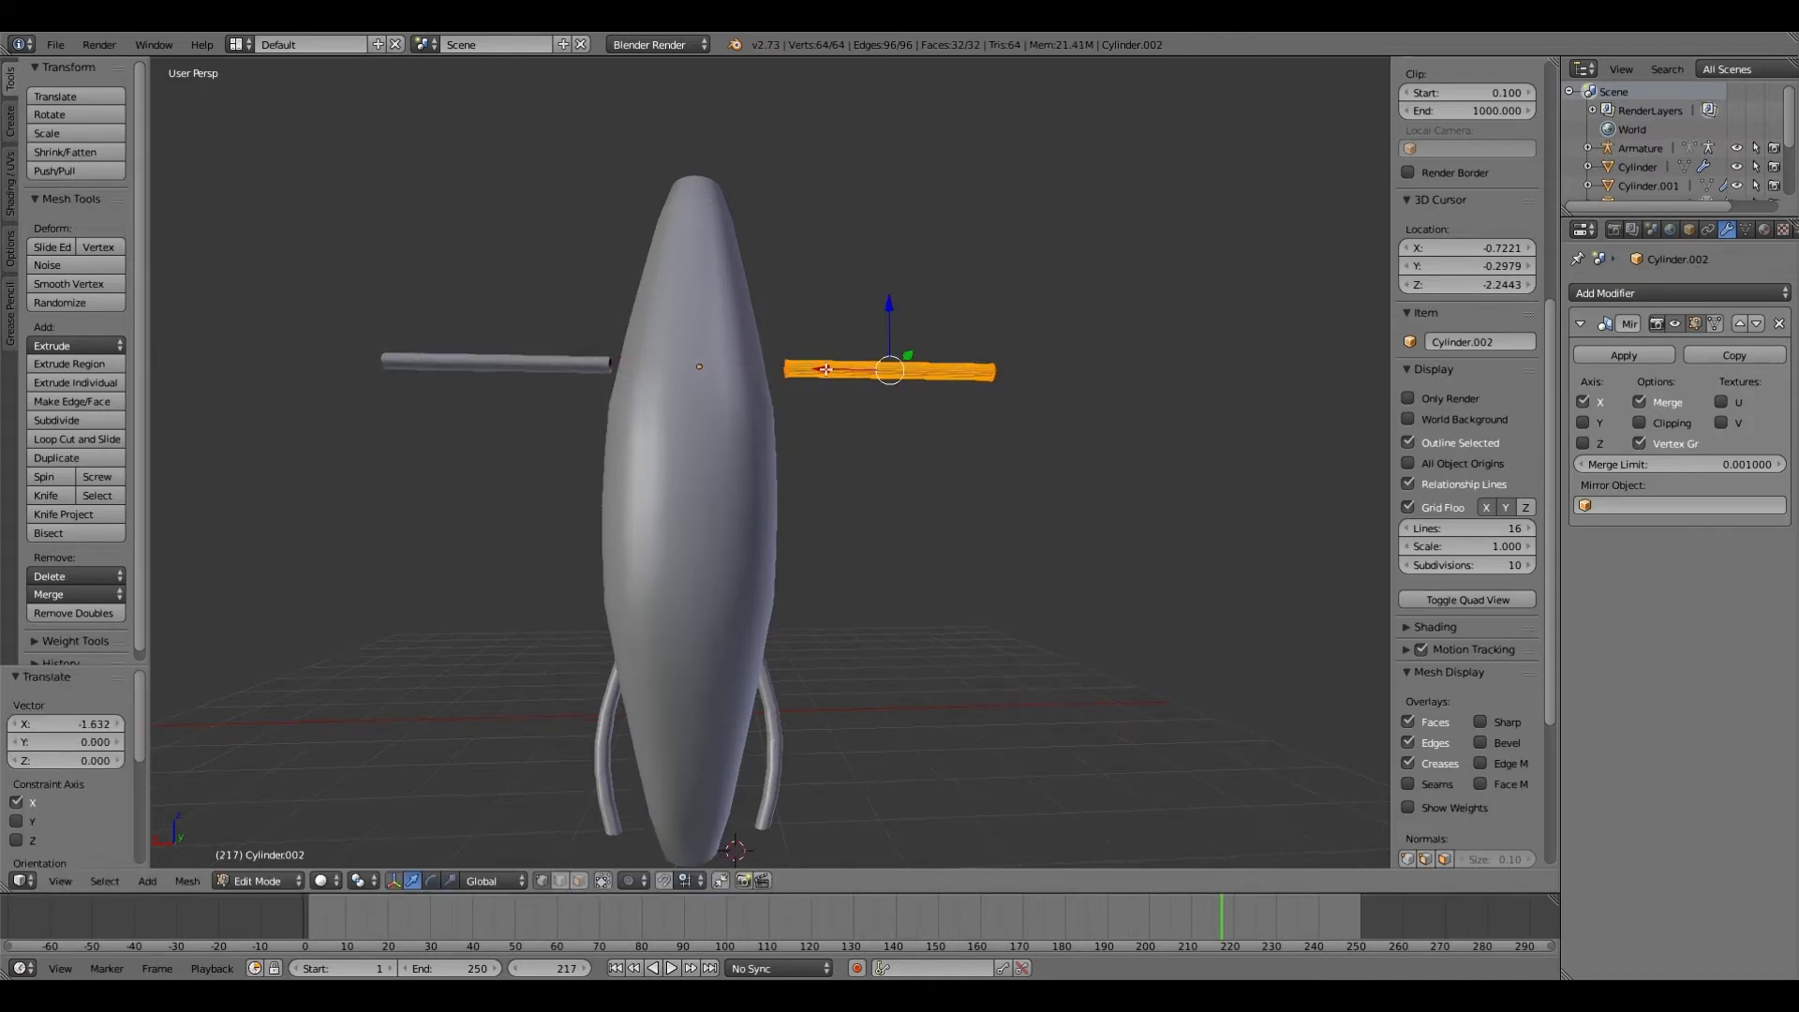
{"action": "key", "text": "g"}
{"action": "key", "text": "x"}
{"action": "left_click", "coordinate": [869, 327]}
Step: Lower the arm about -1.462 along Z and shift it along Y to line it up with the body's side profile
{"action": "key", "text": "ctrl+KP_3"}
{"action": "key", "text": "g"}
{"action": "key", "text": "y"}
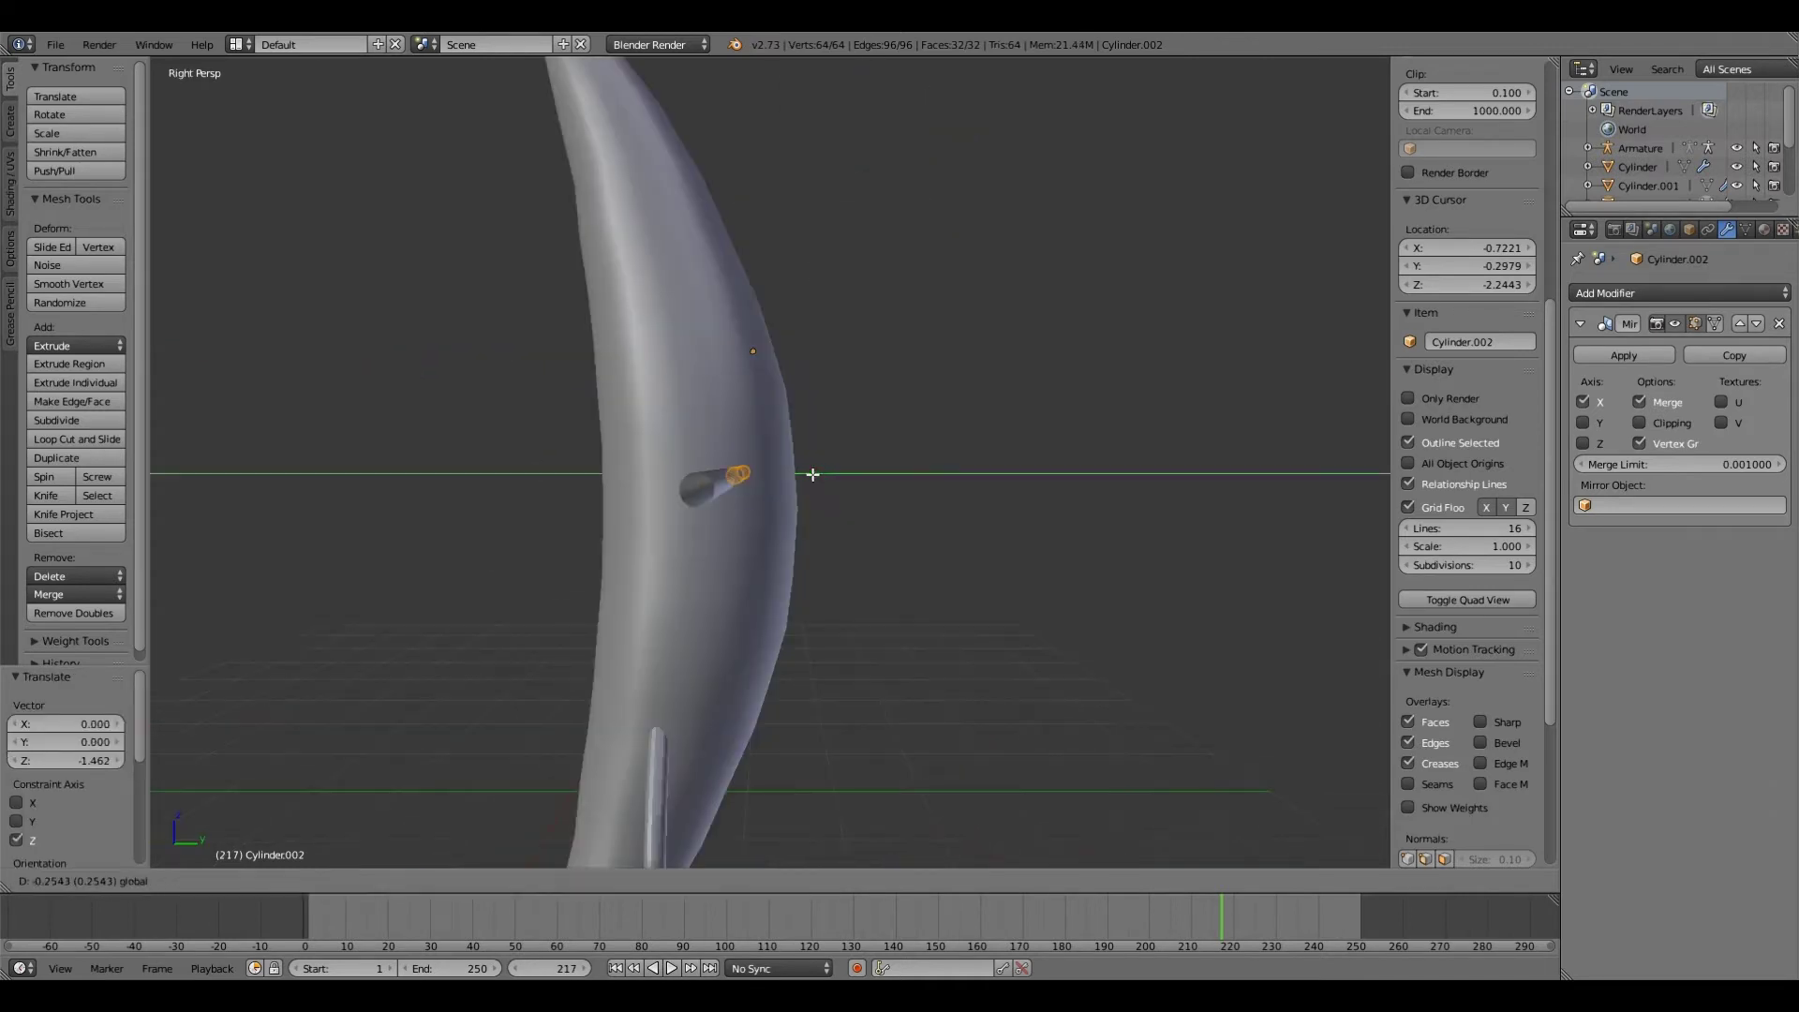
{"action": "left_click", "coordinate": [742, 477]}
{"action": "key", "text": "g"}
{"action": "key", "text": "y"}
{"action": "left_click", "coordinate": [778, 478]}
{"action": "left_click", "coordinate": [262, 881]}
{"action": "left_click", "coordinate": [275, 858]}
{"action": "left_click", "coordinate": [270, 881]}
{"action": "left_click", "coordinate": [270, 838]}
Step: Try to enlarge the arm's inner end ring by a factor of about 1.047
{"action": "key", "text": "KP_1"}
{"action": "scroll", "coordinate": [547, 751], "scroll_direction": "down", "scroll_amount": 3}
{"action": "scroll", "coordinate": [692, 559], "scroll_direction": "up", "scroll_amount": 3}
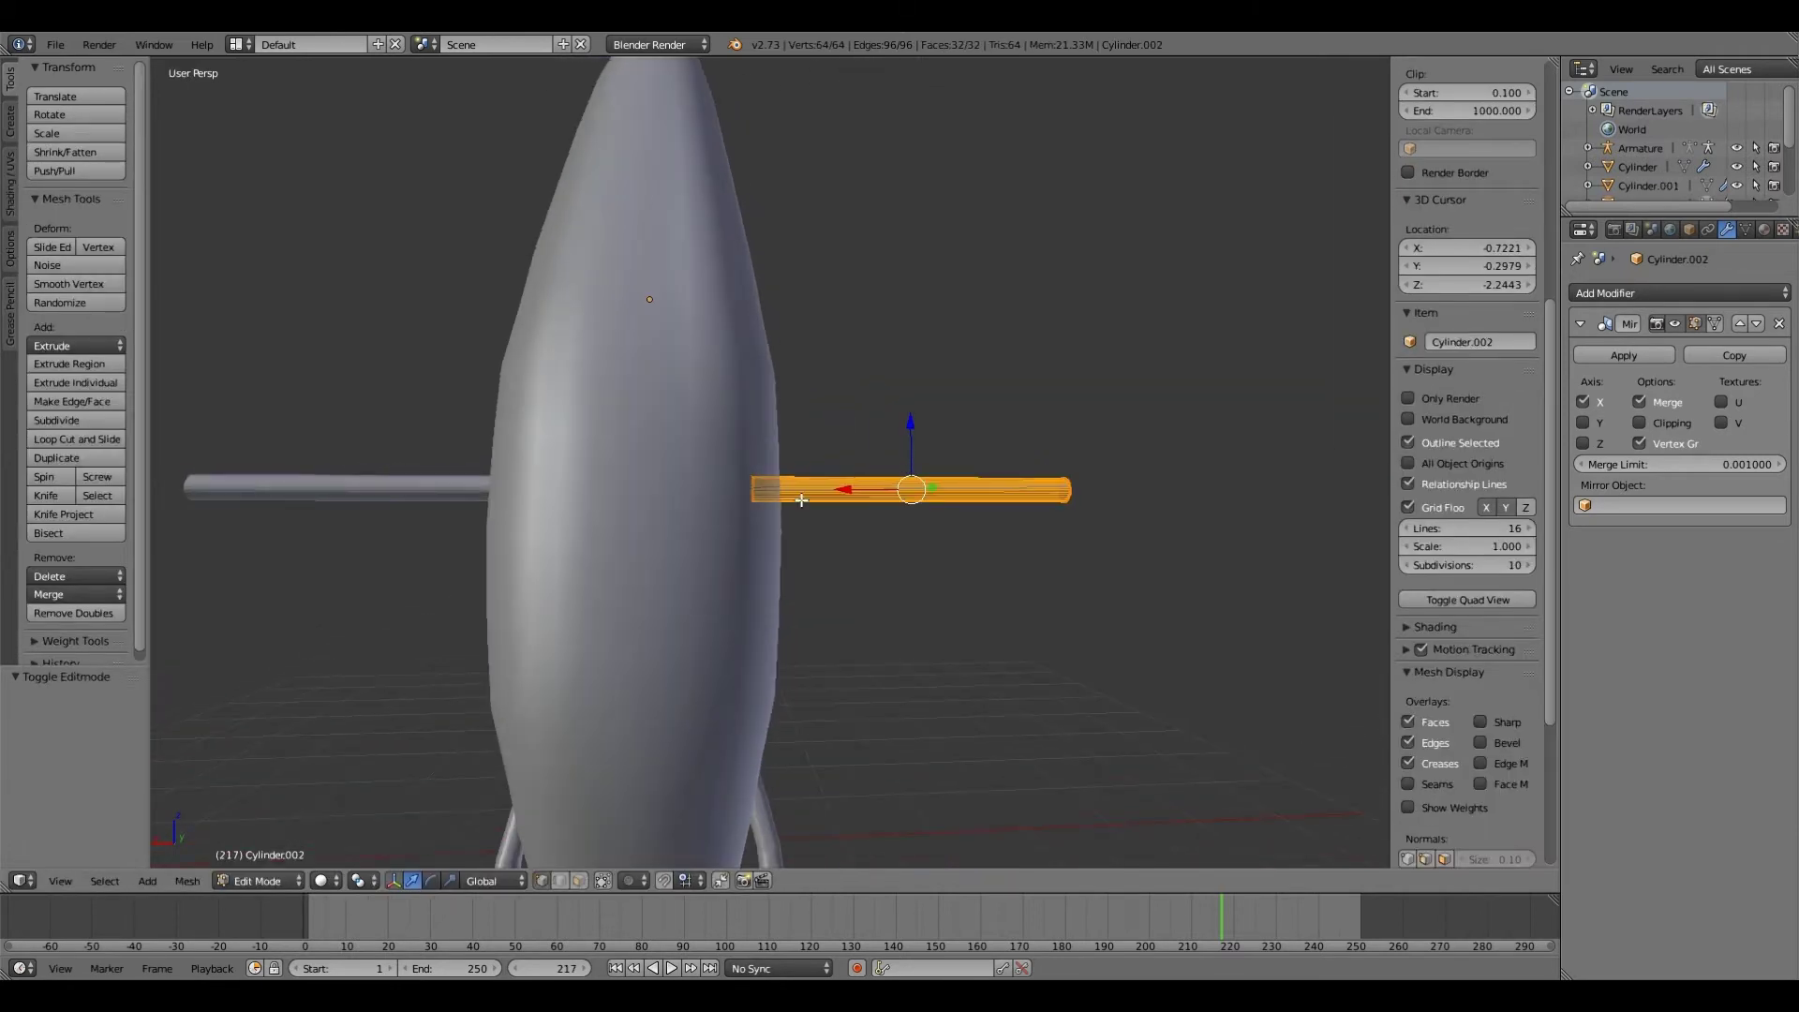
{"action": "scroll", "coordinate": [692, 559], "scroll_direction": "up", "scroll_amount": 1}
{"action": "right_click", "coordinate": [757, 476]}
{"action": "key", "text": "b"}
{"action": "left_click_drag", "start_coordinate": [731, 450], "coordinate": [797, 510]}
{"action": "middle_click_drag", "start_coordinate": [721, 567], "coordinate": [666, 590]}
{"action": "key", "text": "s"}
{"action": "left_click", "coordinate": [663, 588]}
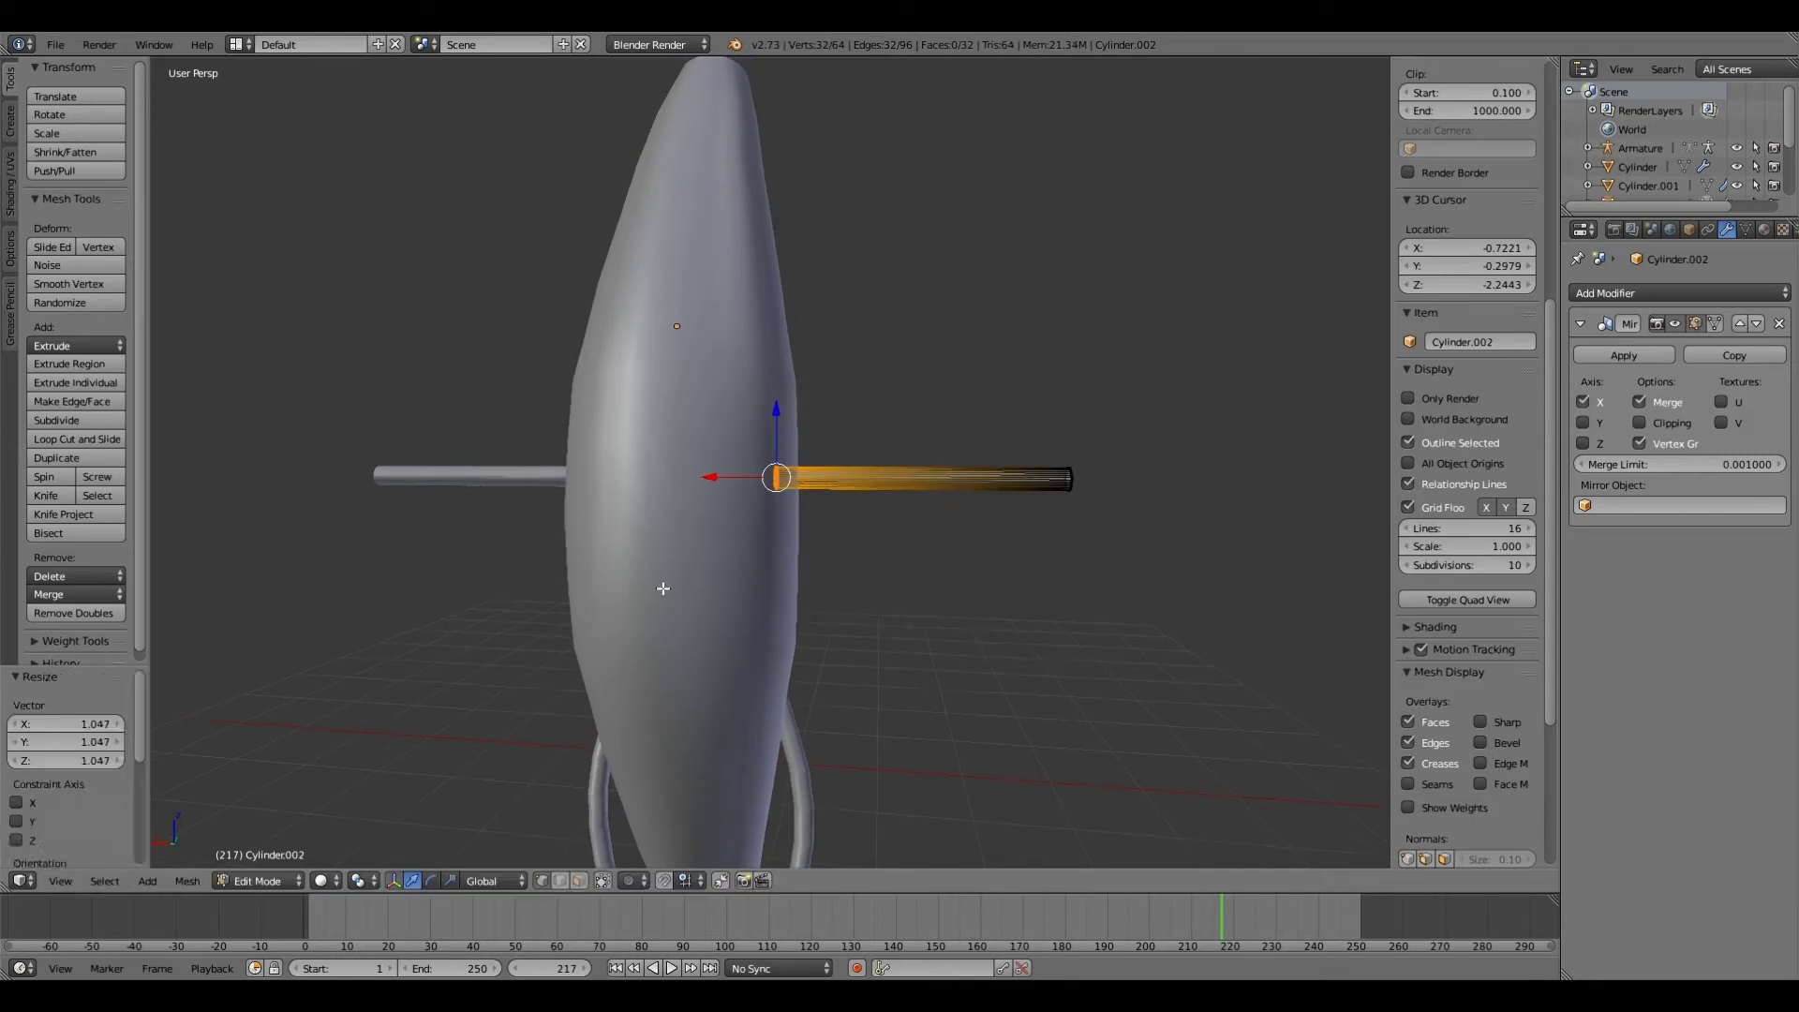
{"action": "key", "text": "ctrl+z"}
Step: Add six evenly spaced loop cuts along the arm, shift the loop nearest the body along X, and return to Object Mode
{"action": "key", "text": "ctrl+r"}
{"action": "scroll", "coordinate": [932, 492], "scroll_direction": "up", "scroll_amount": 5}
{"action": "left_click", "coordinate": [931, 492]}
{"action": "right_click", "coordinate": [932, 492]}
{"action": "right_click", "coordinate": [767, 482], "text": "alt"}
{"action": "left_click_drag", "start_coordinate": [702, 482], "coordinate": [687, 482]}
{"action": "left_click", "coordinate": [258, 881]}
{"action": "middle_click_drag", "start_coordinate": [687, 482], "coordinate": [787, 471]}
{"action": "left_click", "coordinate": [273, 858]}
{"action": "scroll", "coordinate": [787, 470], "scroll_direction": "up", "scroll_amount": 1}
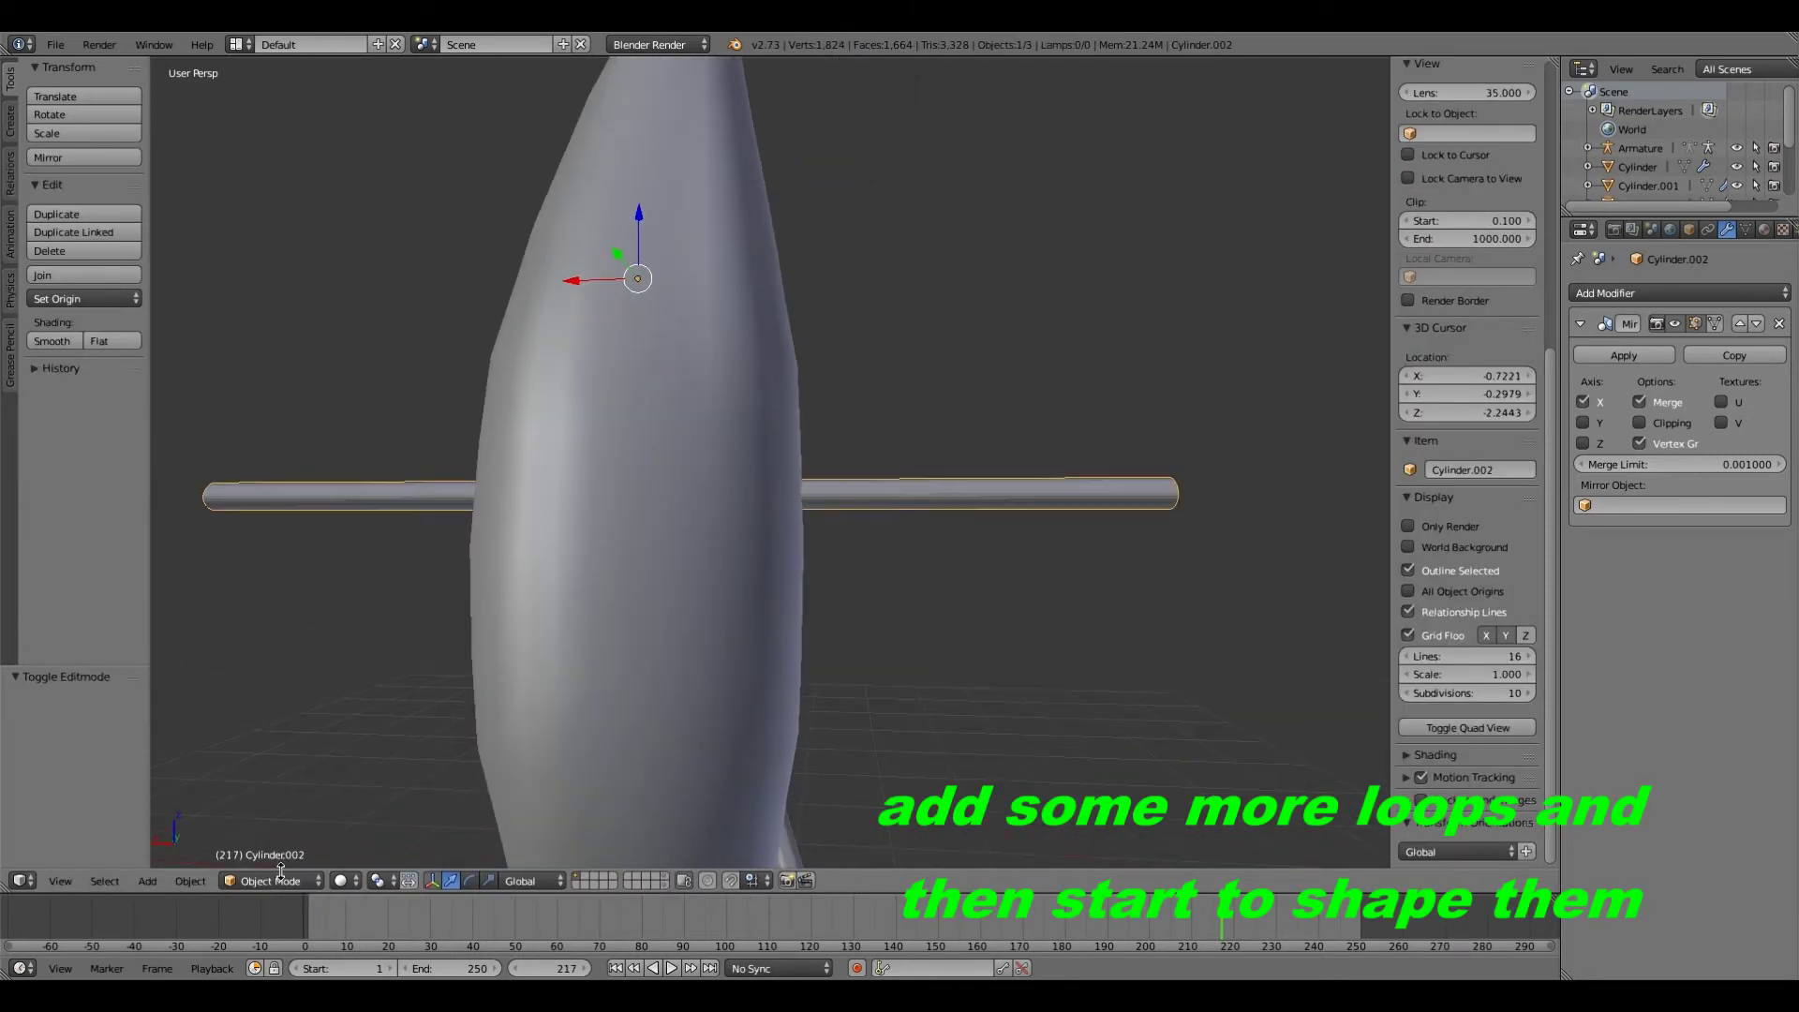
Step: Add a loop cut at the arm's elbow in Edit Mode and scale it and its neighbouring loops into a bulge
{"action": "left_click", "coordinate": [281, 880]}
{"action": "left_click", "coordinate": [279, 840]}
{"action": "right_click", "coordinate": [941, 492]}
{"action": "key", "text": "ctrl+r"}
{"action": "double_click", "coordinate": [964, 489]}
{"action": "left_click_drag", "start_coordinate": [898, 497], "coordinate": [899, 497]}
{"action": "key", "text": "s"}
{"action": "left_click", "coordinate": [755, 671]}
{"action": "key", "text": "ctrl+KP_Add"}
{"action": "key", "text": "s"}
{"action": "left_click", "coordinate": [738, 682]}
Step: Add a loop cut near the shoulder, scale it for thickness, and adjust its position along X
{"action": "key", "text": "ctrl+r"}
{"action": "double_click", "coordinate": [760, 467]}
{"action": "key", "text": "s"}
{"action": "left_click", "coordinate": [715, 490]}
{"action": "left_click_drag", "start_coordinate": [712, 494], "coordinate": [724, 495]}
{"action": "middle_click_drag", "start_coordinate": [671, 534], "coordinate": [705, 526]}
{"action": "left_click_drag", "start_coordinate": [711, 493], "coordinate": [720, 493]}
Step: Select a vertex on the upper arm, grow the selection twice, and move it about -0.183 along X
{"action": "right_click", "coordinate": [724, 485]}
{"action": "key", "text": "ctrl+KP_Add"}
{"action": "key", "text": "ctrl+KP_Add"}
{"action": "key", "text": "g"}
{"action": "key", "text": "x"}
{"action": "left_click", "coordinate": [797, 487]}
{"action": "middle_click_drag", "start_coordinate": [703, 505], "coordinate": [785, 501]}
Step: Scale two upper-arm loops between the shoulder and the elbow to adjust their thickness
{"action": "right_click", "coordinate": [832, 491]}
{"action": "key", "text": "KP_1"}
{"action": "key", "text": "ctrl+KP_1"}
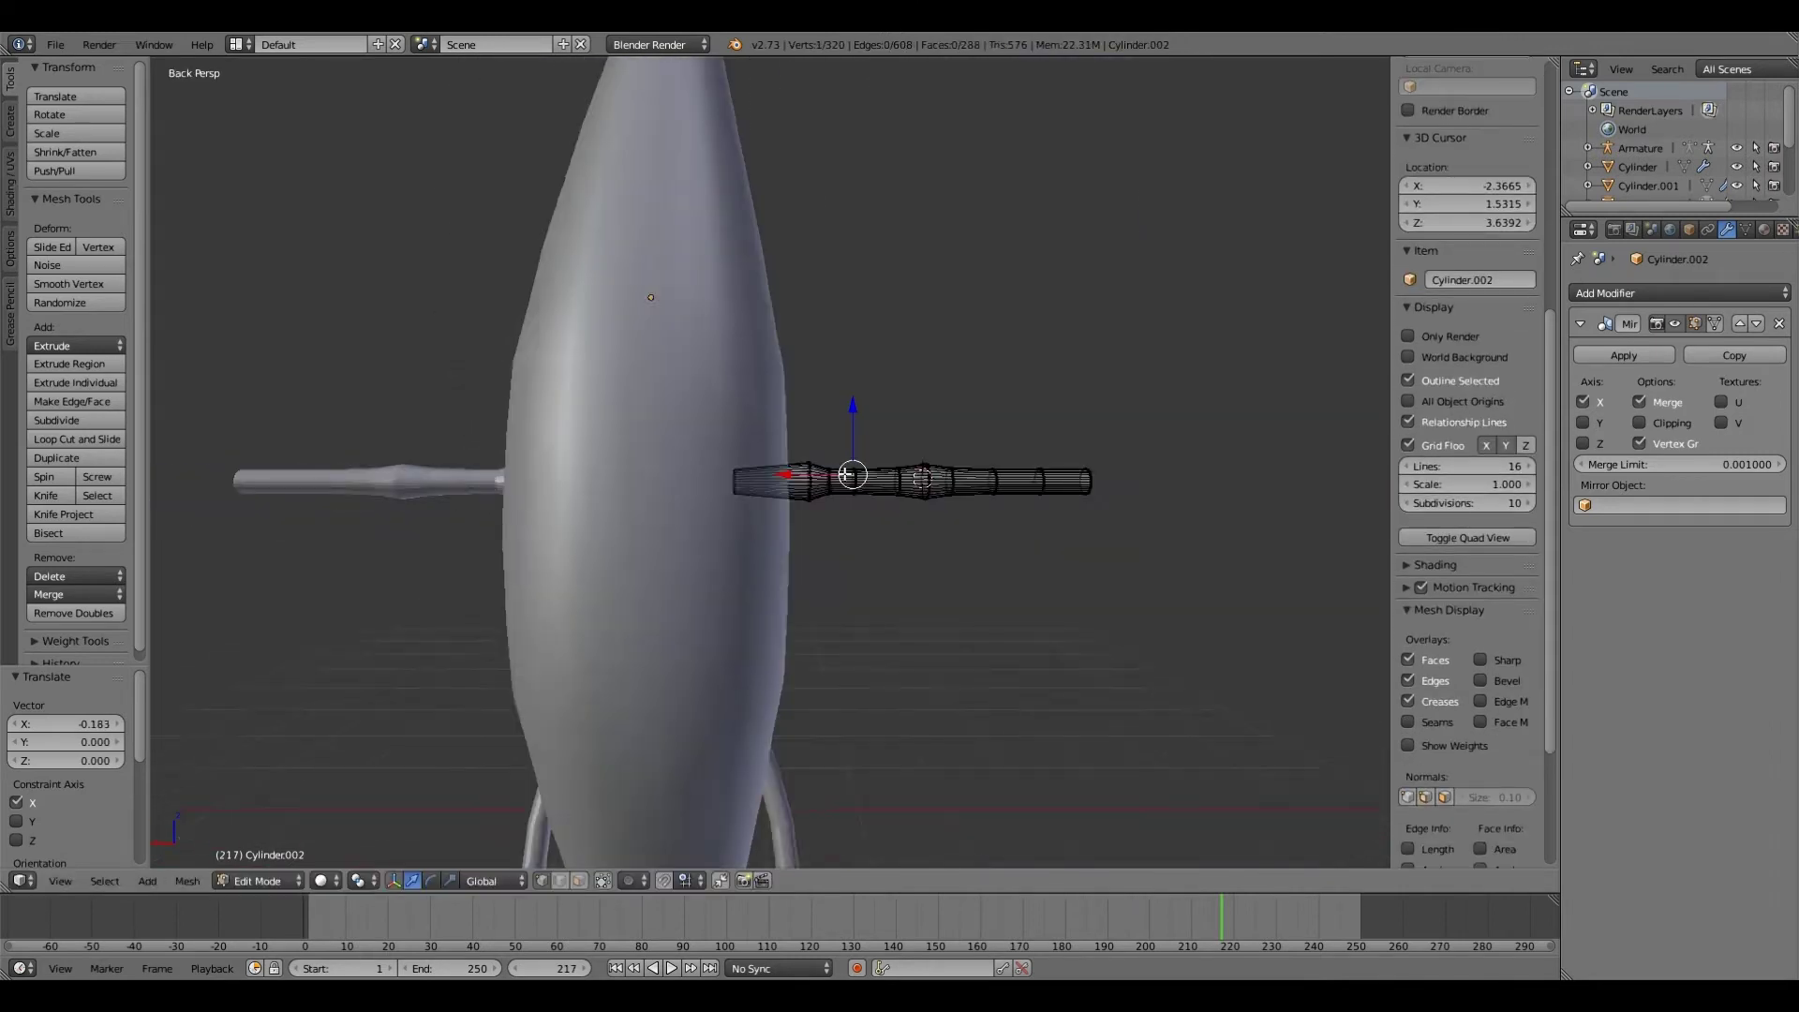
{"action": "key", "text": "b"}
{"action": "left_click_drag", "start_coordinate": [857, 453], "coordinate": [887, 514]}
{"action": "key", "text": "s"}
{"action": "left_click", "coordinate": [647, 612]}
{"action": "right_click", "coordinate": [840, 482]}
{"action": "key", "text": "b"}
{"action": "left_click_drag", "start_coordinate": [823, 453], "coordinate": [855, 515]}
{"action": "key", "text": "s"}
{"action": "left_click", "coordinate": [590, 625]}
Step: Add another loop cut near the shoulder and shift the elbow loops slightly along X
{"action": "left_click", "coordinate": [62, 439]}
{"action": "left_click", "coordinate": [770, 481]}
{"action": "left_click", "coordinate": [792, 473]}
{"action": "right_click", "coordinate": [1076, 478]}
{"action": "right_click", "coordinate": [914, 473]}
{"action": "key", "text": "b"}
{"action": "left_click_drag", "start_coordinate": [889, 459], "coordinate": [935, 515]}
{"action": "left_click_drag", "start_coordinate": [859, 484], "coordinate": [850, 486]}
{"action": "right_click", "coordinate": [985, 478]}
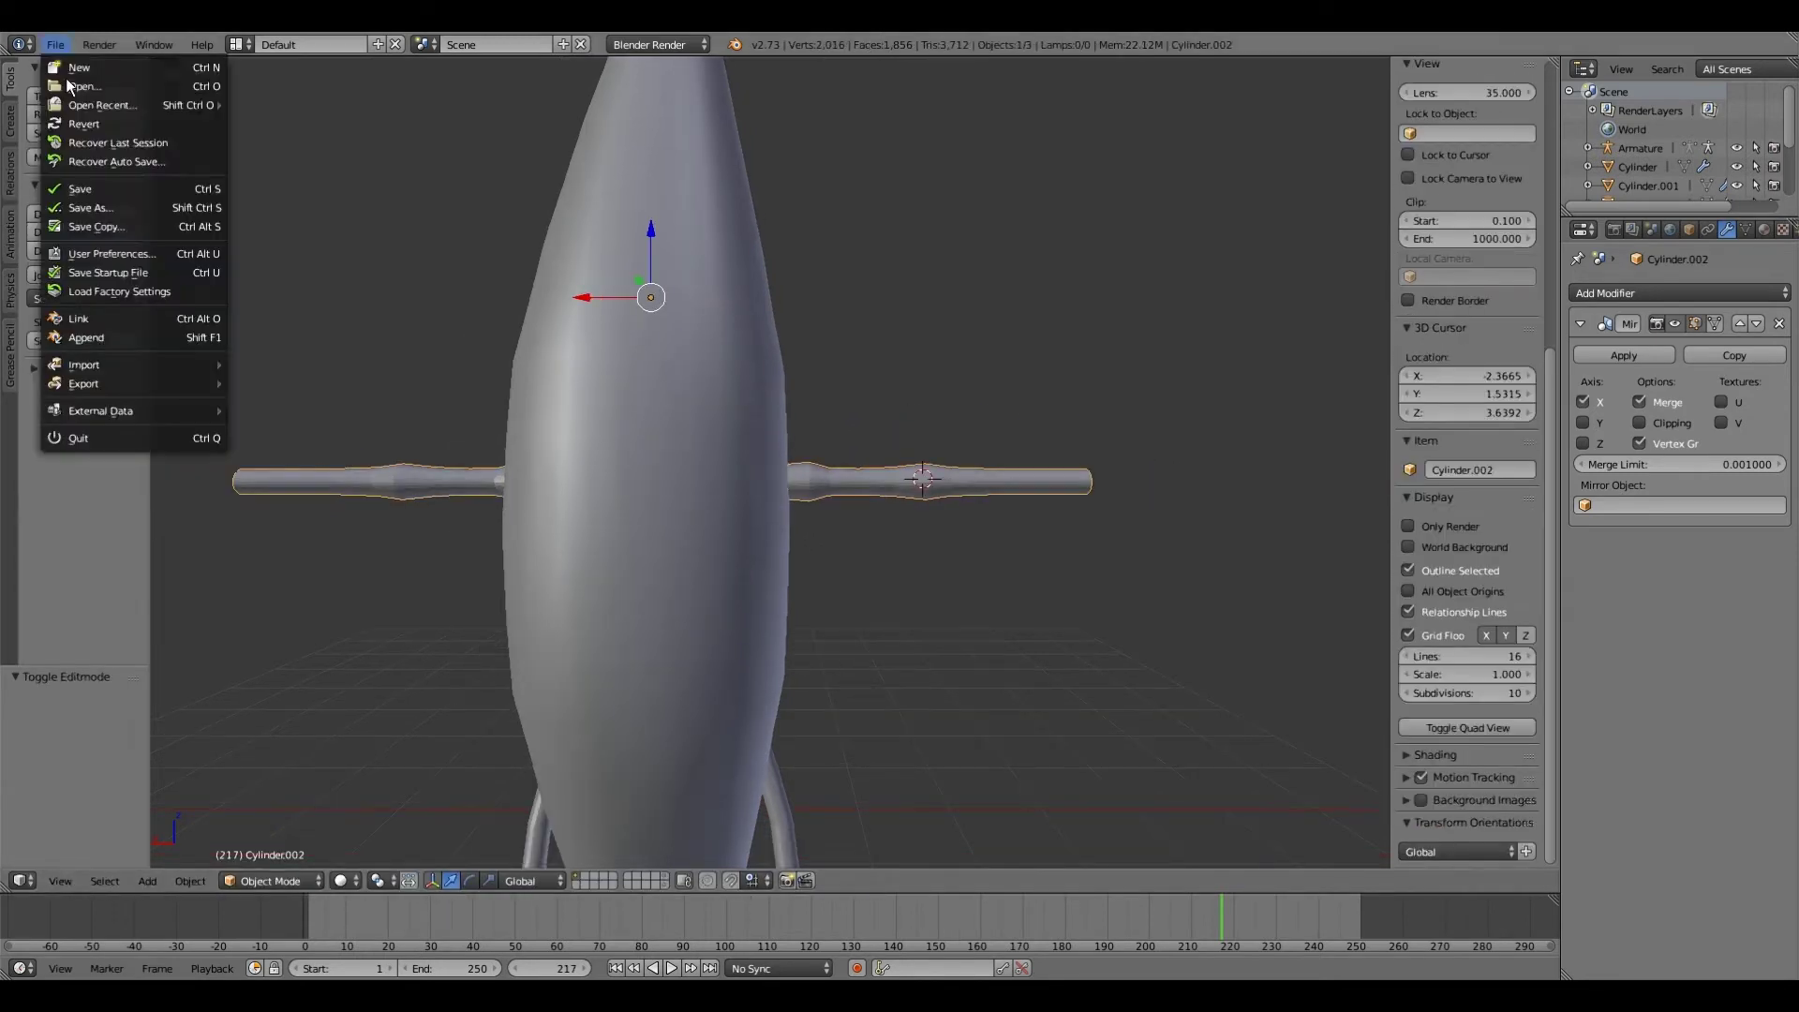
Step: Enter Edit Mode on the leg mesh and shift the lower leg loops about 0.031 along X
{"action": "scroll", "coordinate": [463, 526], "scroll_direction": "down", "scroll_amount": 3}
{"action": "middle_click_drag", "start_coordinate": [488, 548], "coordinate": [479, 183], "text": "shift"}
{"action": "scroll", "coordinate": [473, 216], "scroll_direction": "up", "scroll_amount": 1}
{"action": "key", "text": "ctrl+z"}
{"action": "left_click", "coordinate": [298, 879]}
{"action": "left_click", "coordinate": [281, 845]}
{"action": "scroll", "coordinate": [754, 491], "scroll_direction": "up", "scroll_amount": 1}
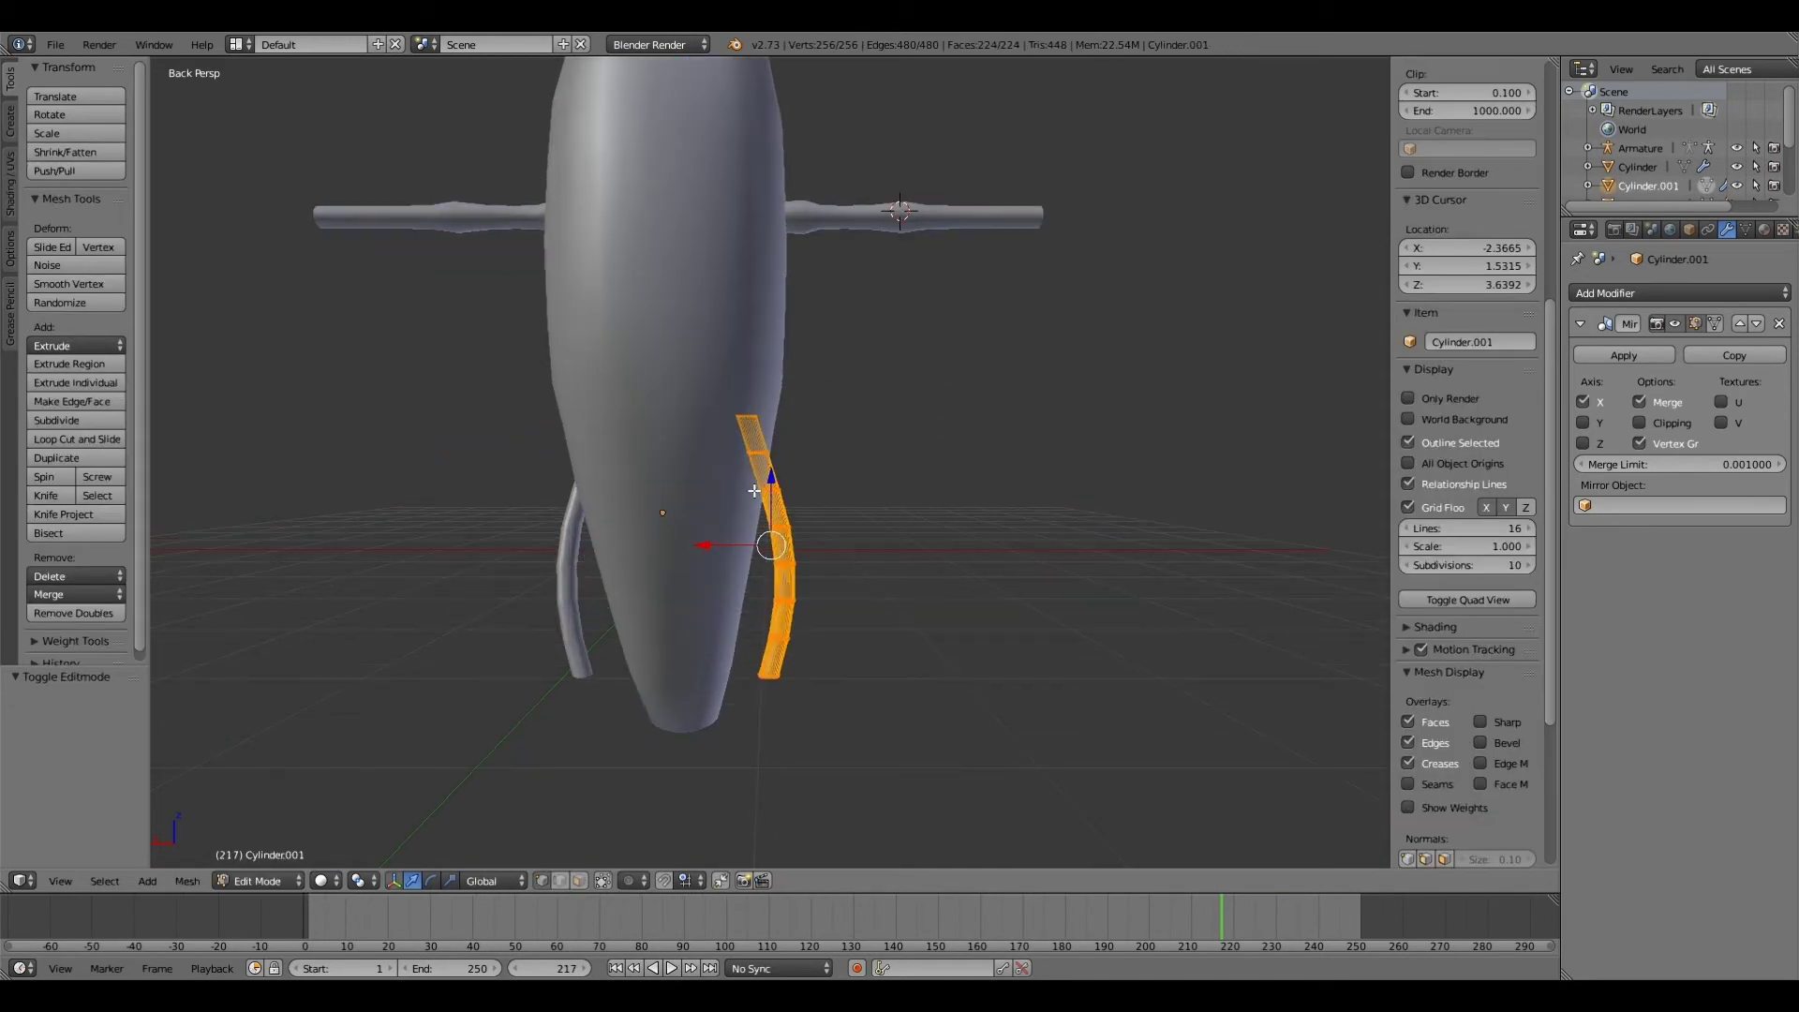
{"action": "right_click", "coordinate": [755, 491]}
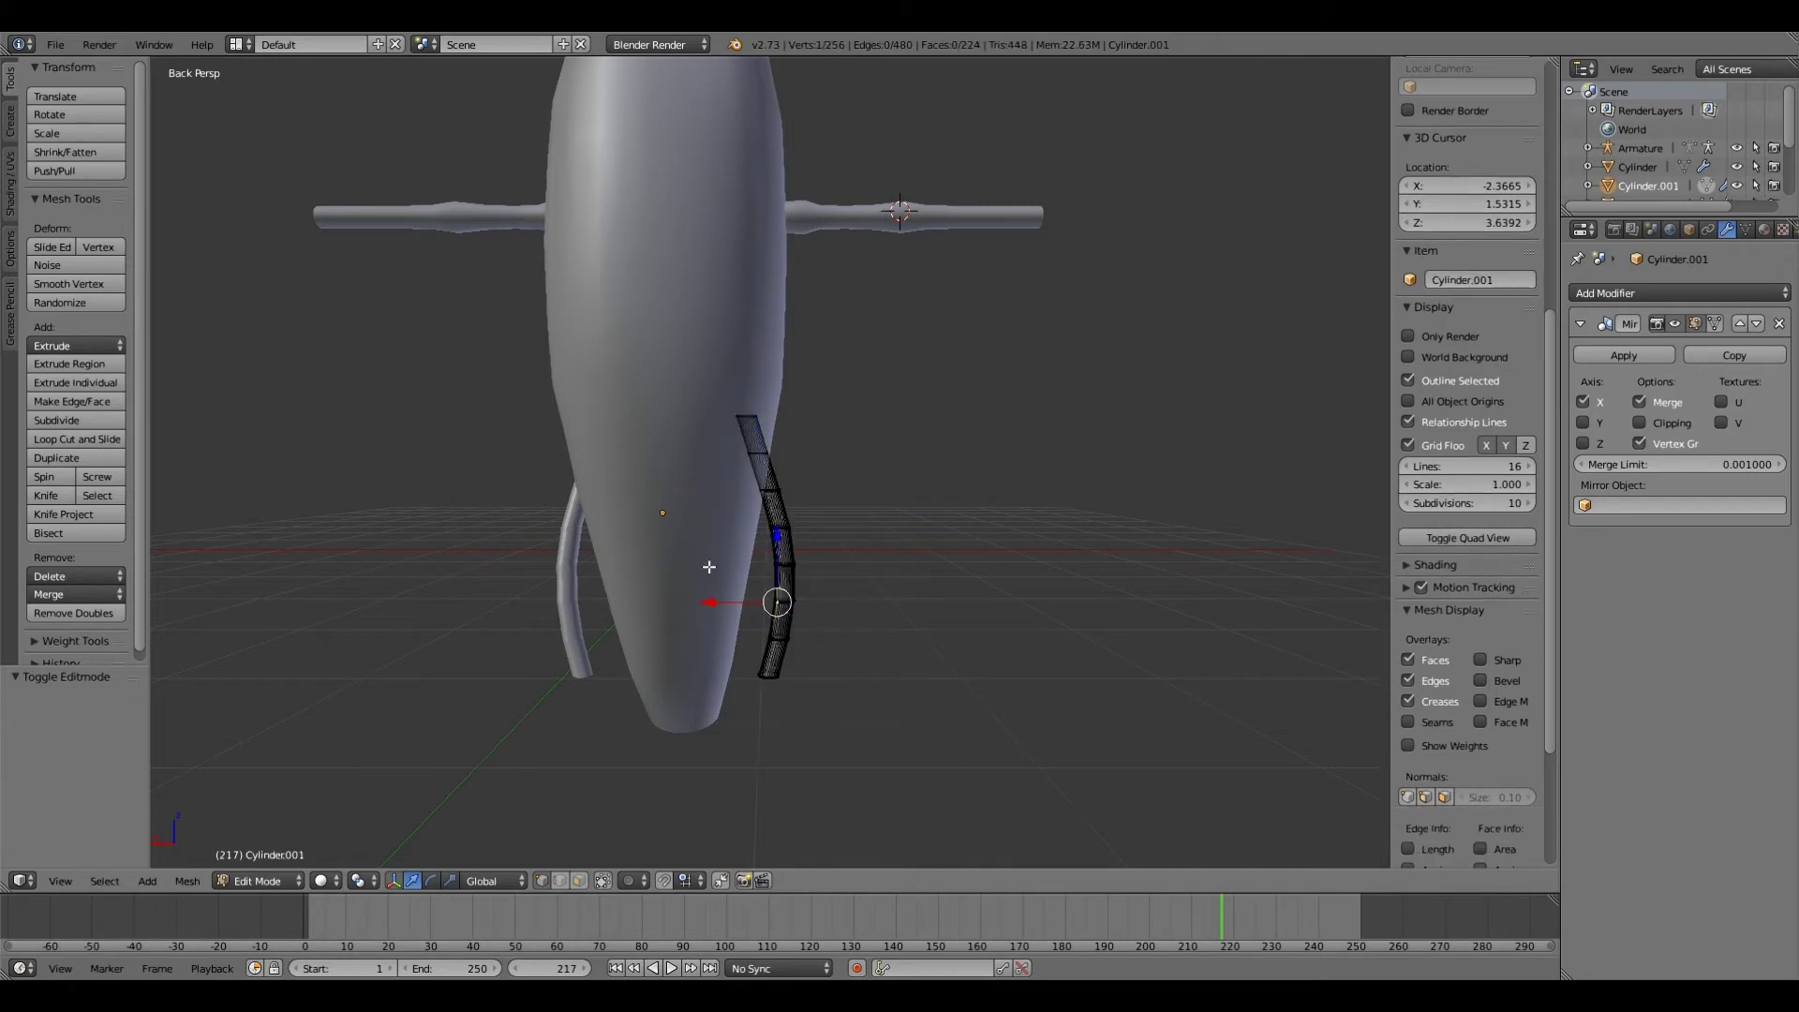
{"action": "middle_click_drag", "start_coordinate": [710, 567], "coordinate": [736, 518]}
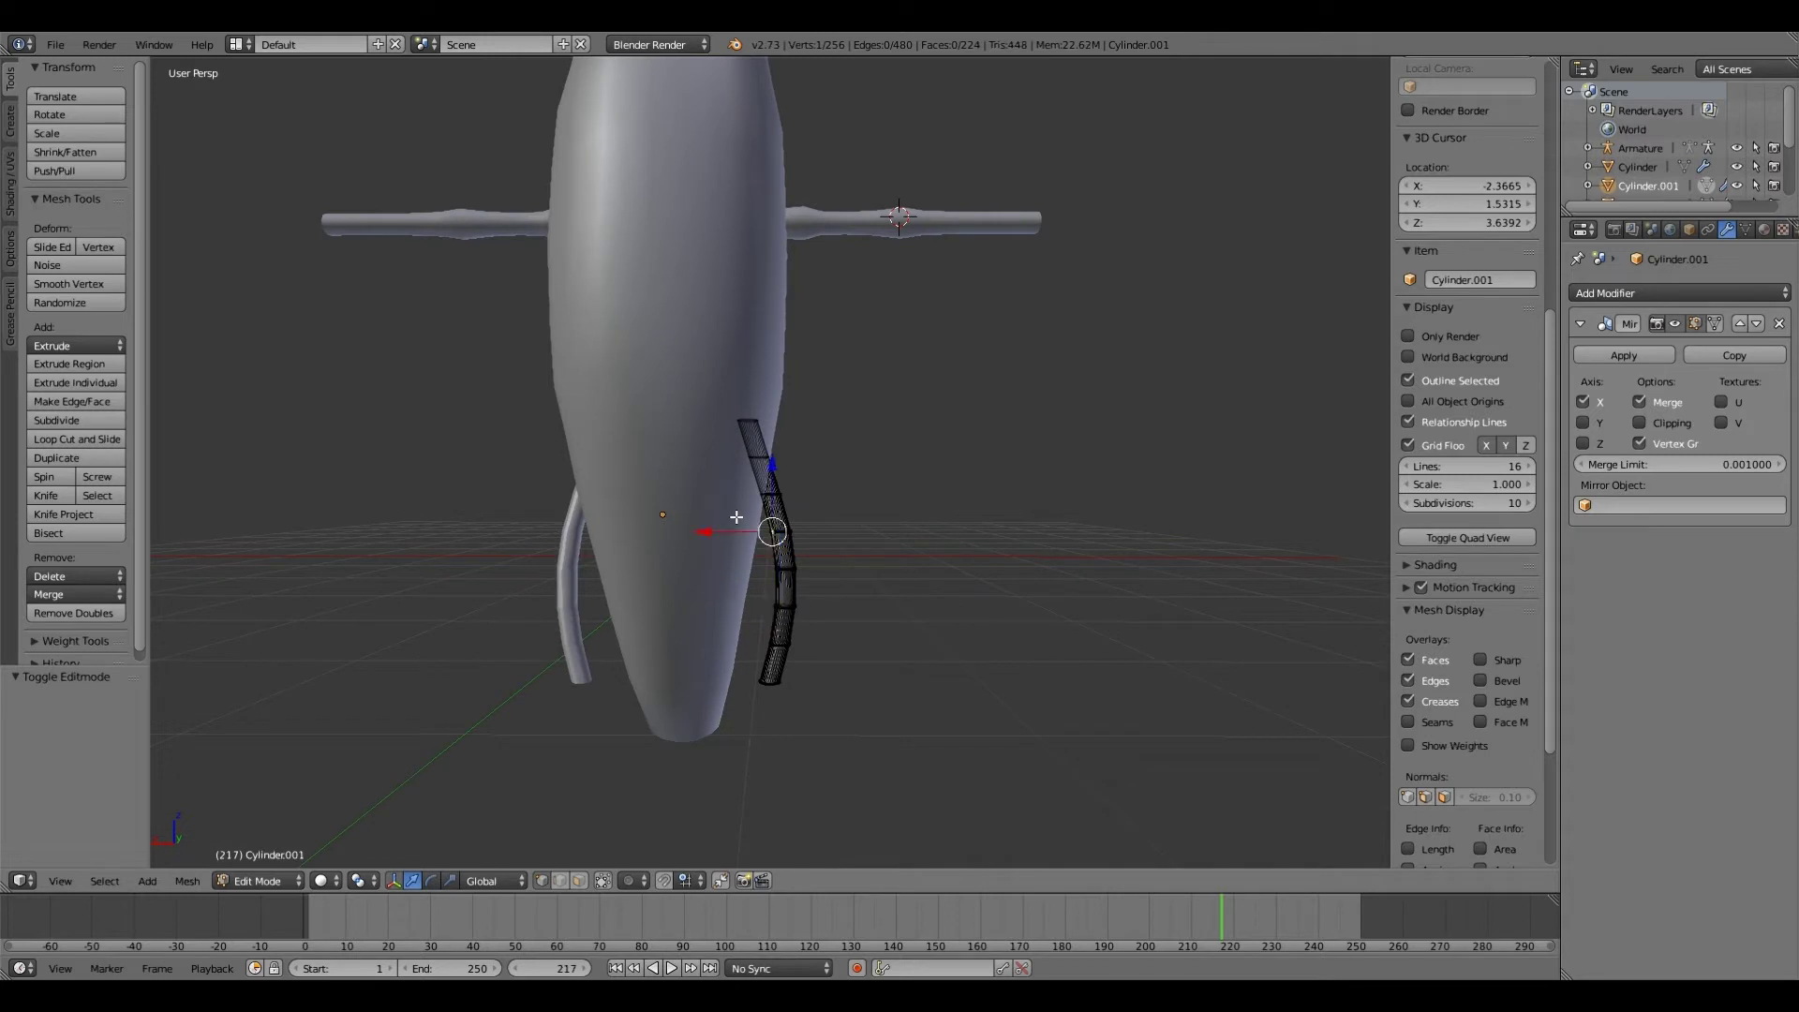
{"action": "key", "text": "b"}
{"action": "left_click_drag", "start_coordinate": [737, 517], "coordinate": [801, 704]}
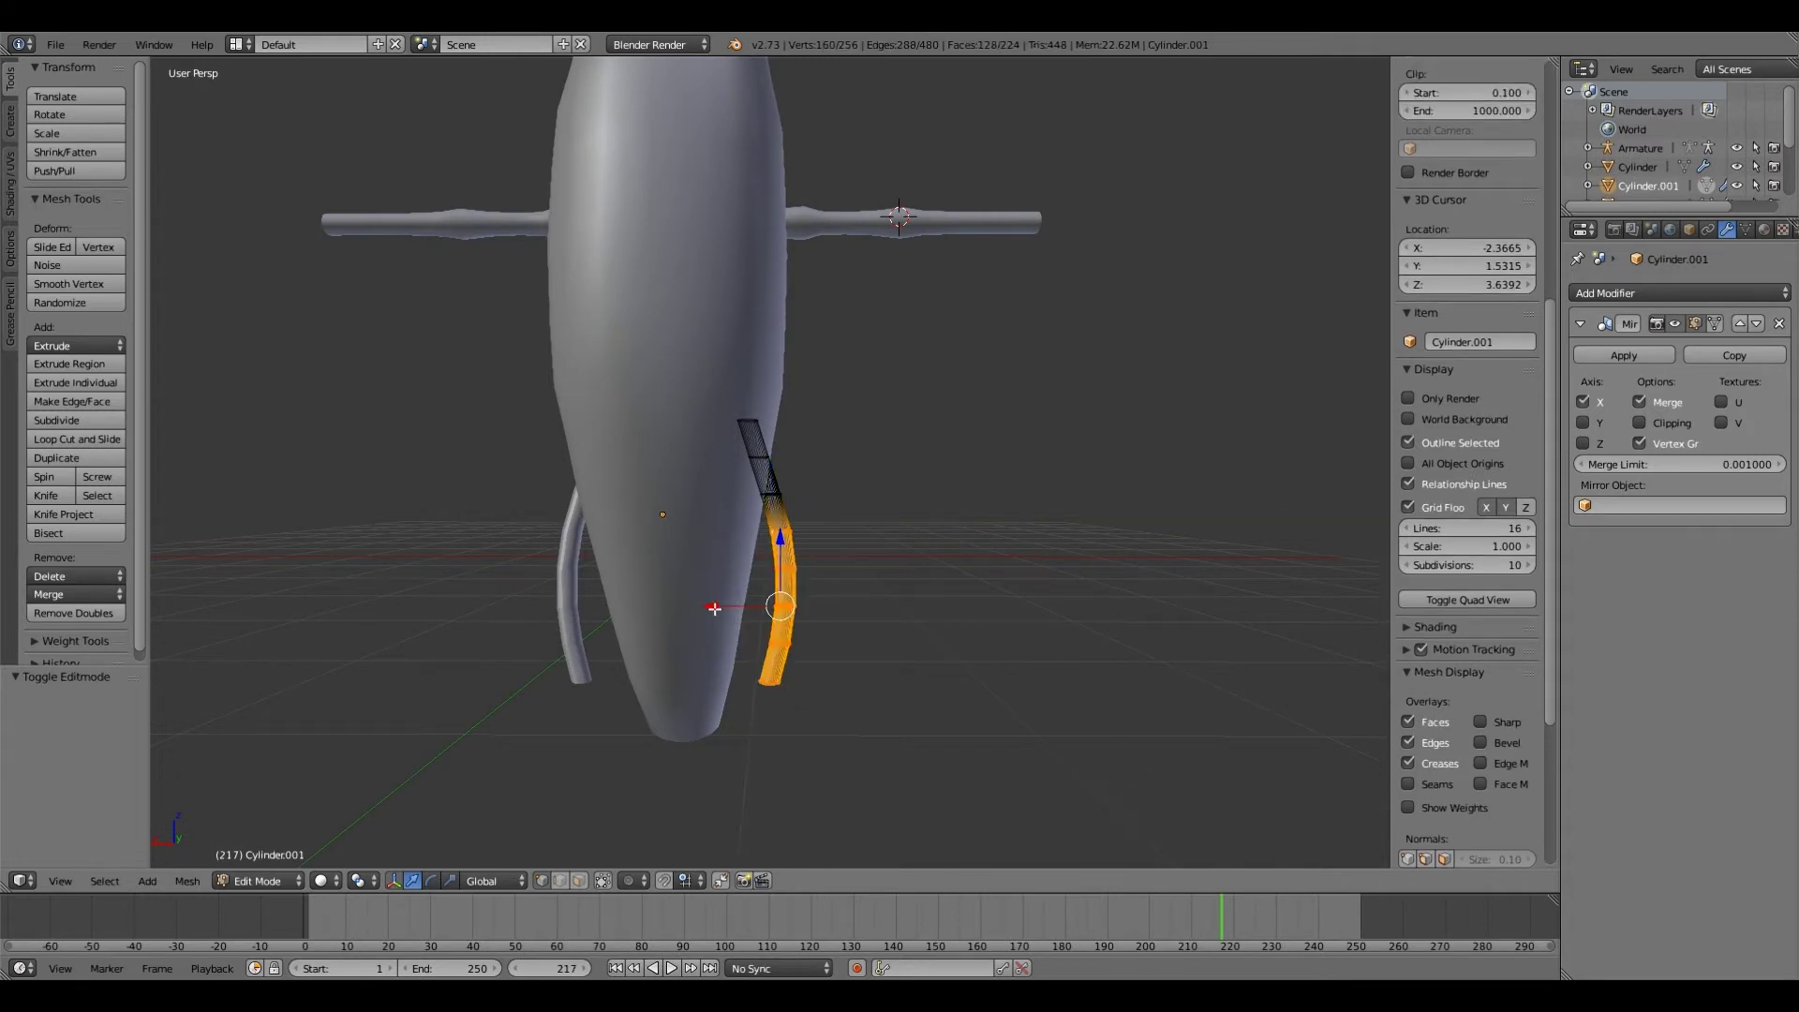
{"action": "left_click_drag", "start_coordinate": [715, 610], "coordinate": [763, 677]}
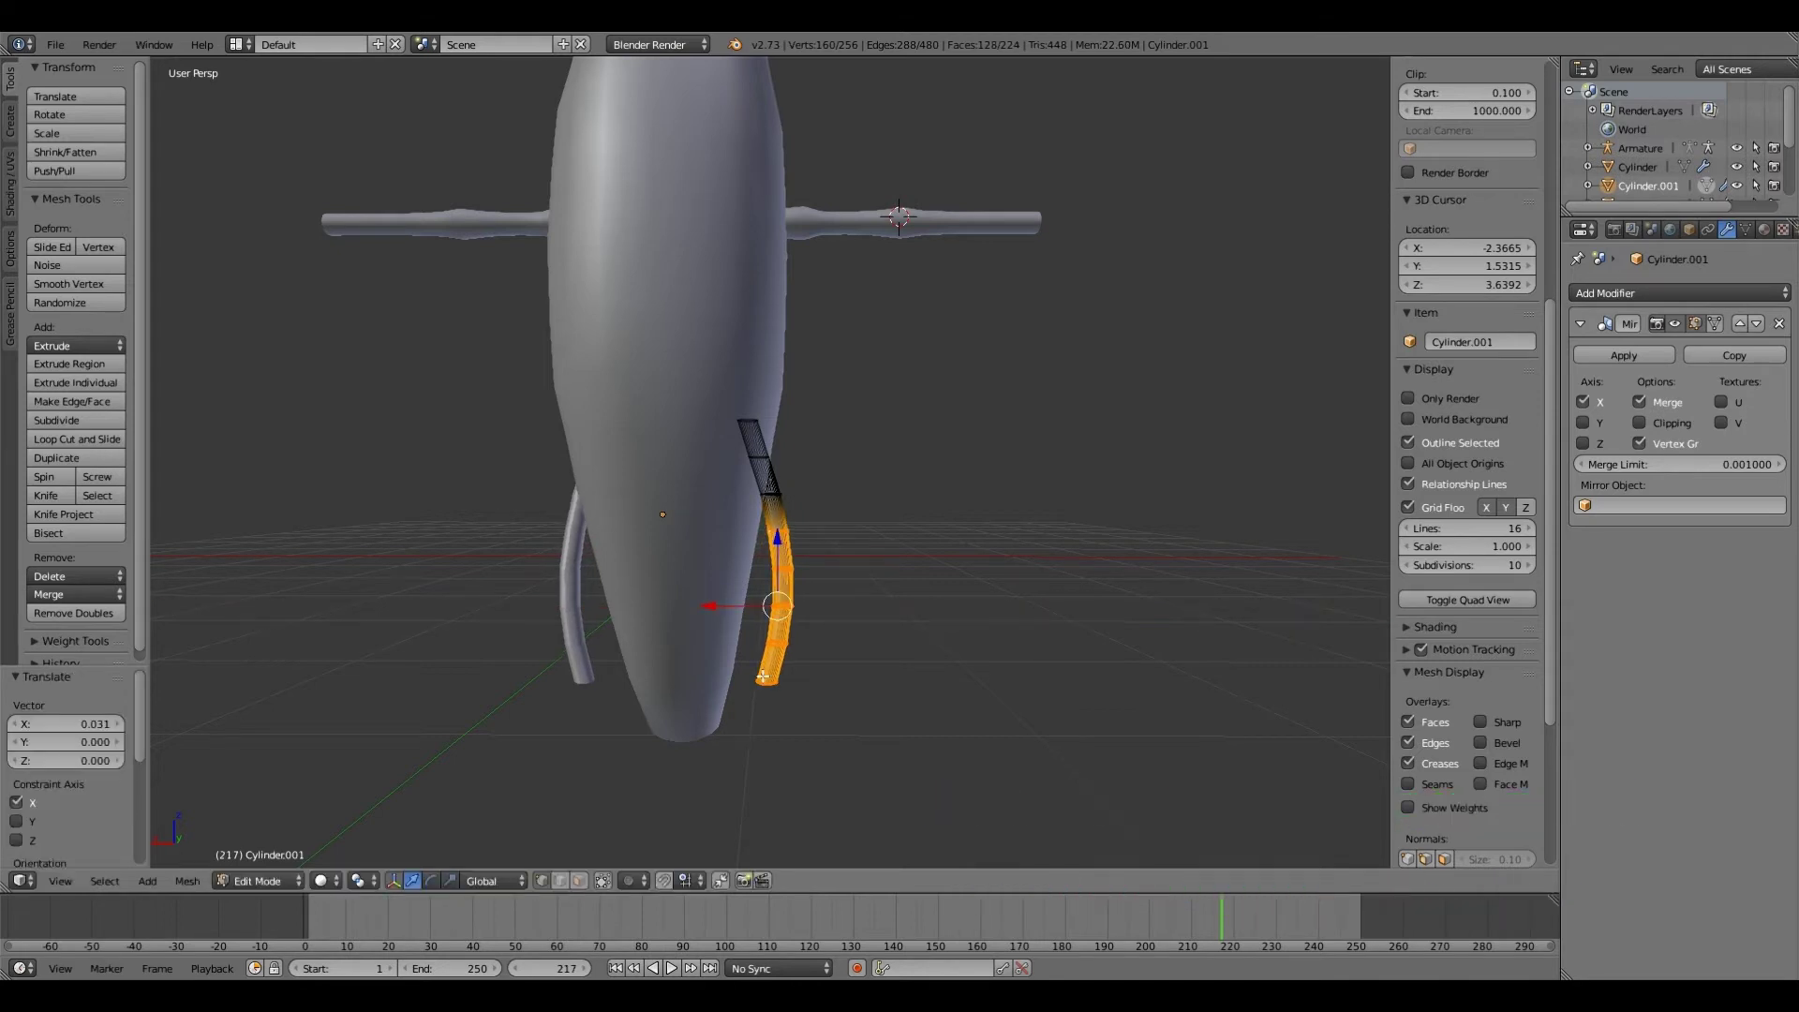
Step: Shift a single lower-leg loop about -0.036 along X to straighten the leg
{"action": "right_click", "coordinate": [763, 677]}
{"action": "scroll", "coordinate": [742, 668], "scroll_direction": "down", "scroll_amount": 1}
{"action": "right_click", "coordinate": [772, 657], "text": "alt"}
{"action": "left_click_drag", "start_coordinate": [691, 650], "coordinate": [706, 622]}
{"action": "right_click", "coordinate": [776, 620], "text": "alt"}
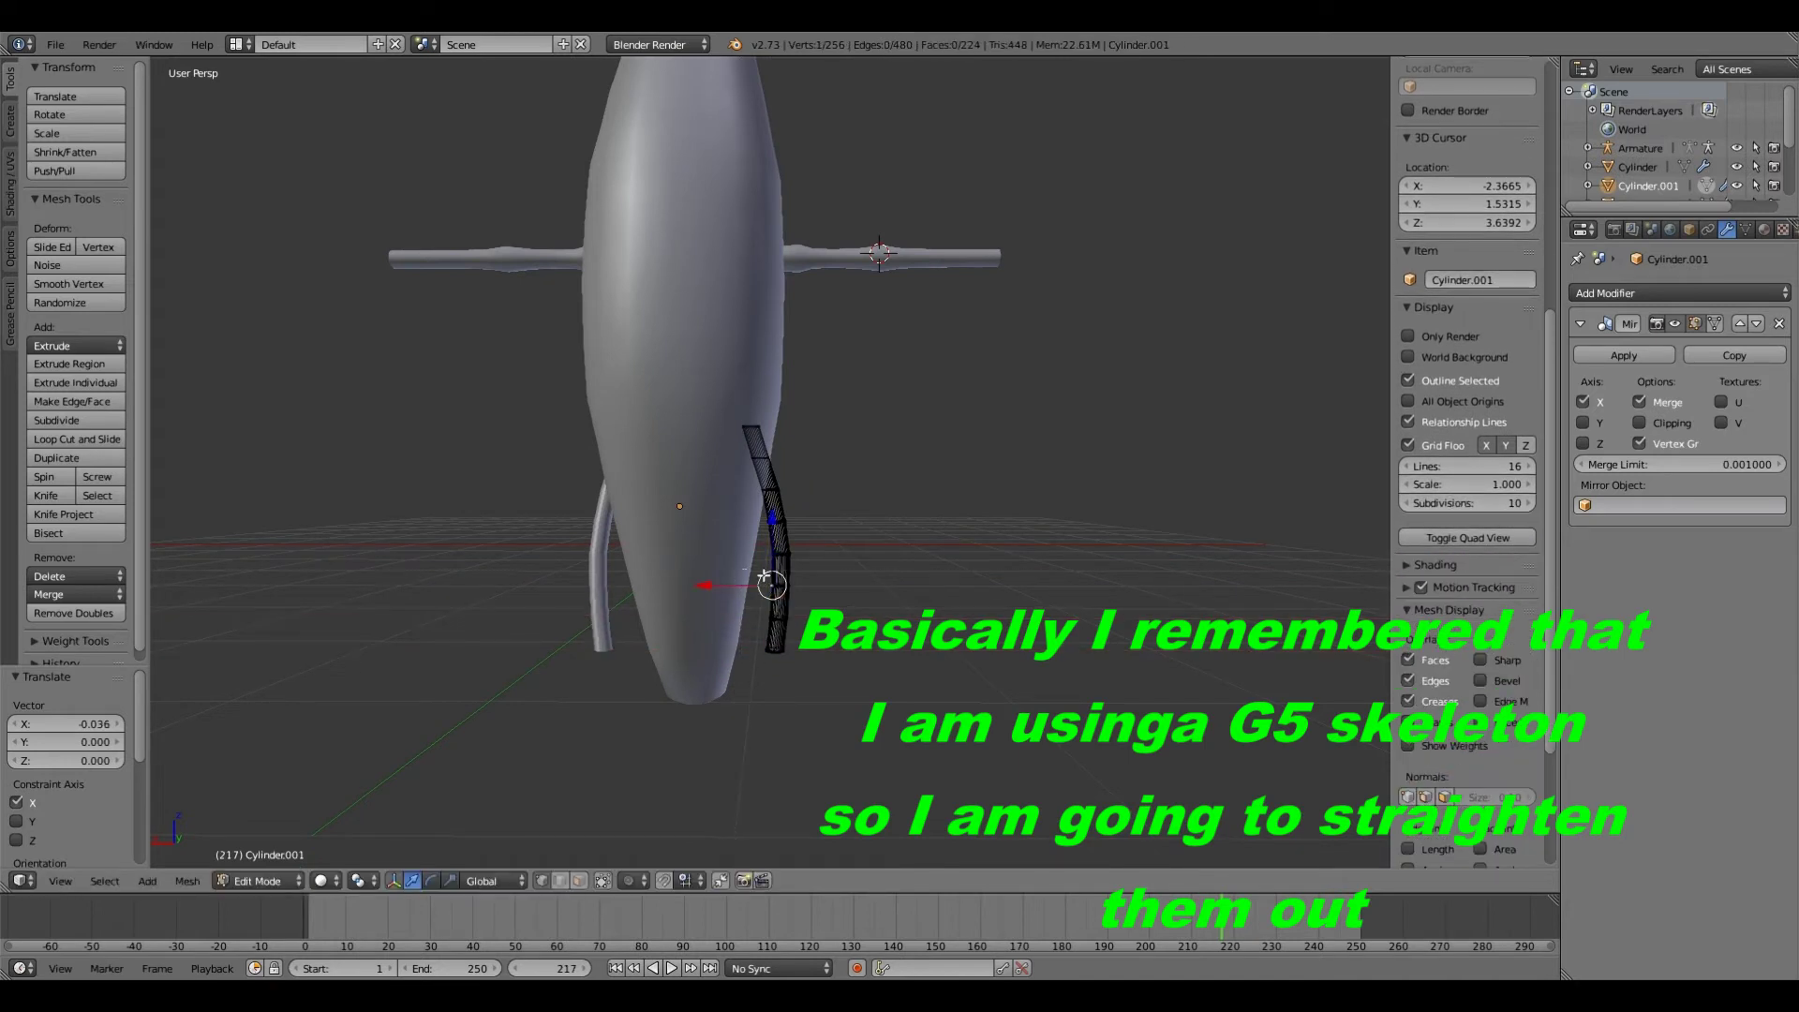
Step: Try to shift the leg's top two loops along X
{"action": "right_click", "coordinate": [702, 492], "text": "alt"}
{"action": "right_click", "coordinate": [688, 445], "text": "alt+shift"}
{"action": "left_click_drag", "start_coordinate": [688, 444], "coordinate": [687, 440]}
{"action": "key", "text": "ctrl+z"}
Step: Enable proportional editing, rotate the leg's top two loops, and shift them along X toward the body
{"action": "left_click", "coordinate": [632, 881]}
{"action": "left_click", "coordinate": [655, 808]}
{"action": "scroll", "coordinate": [687, 440], "scroll_direction": "up", "scroll_amount": 4}
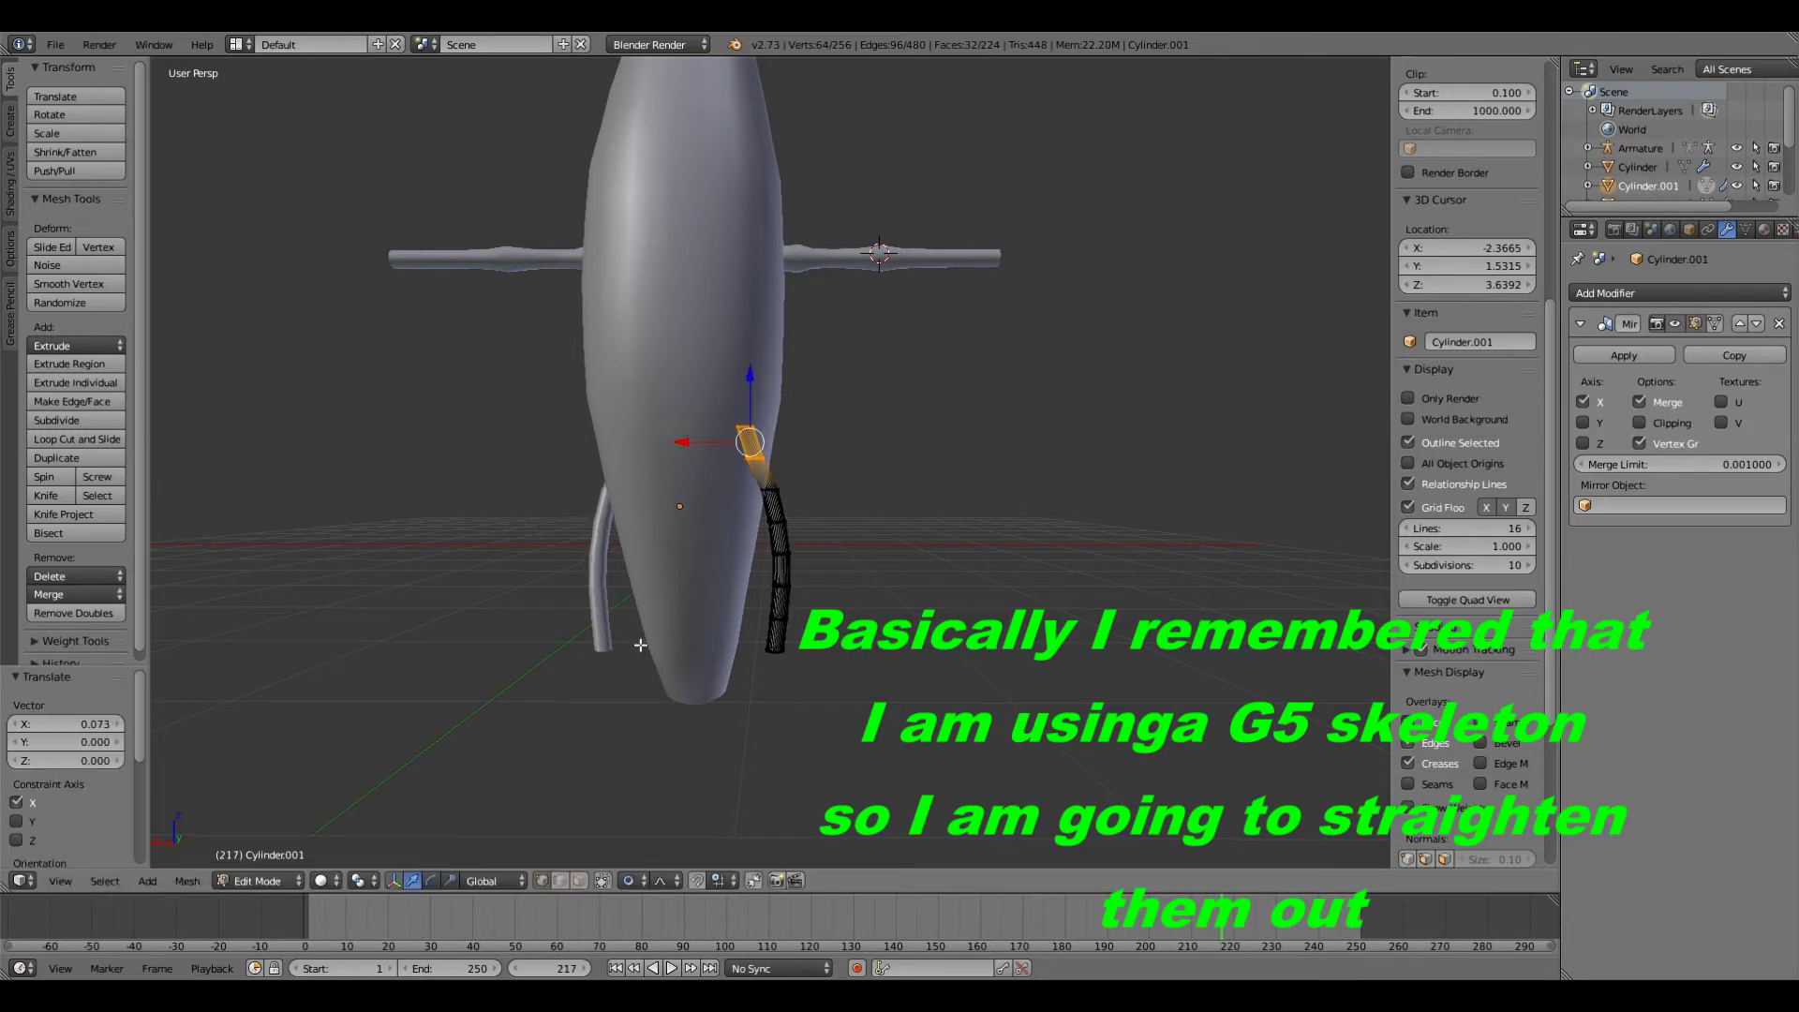
{"action": "key", "text": "r"}
{"action": "left_click", "coordinate": [721, 652]}
{"action": "left_click_drag", "start_coordinate": [689, 445], "coordinate": [678, 446]}
Step: Select the entire leg mesh and lower it about -0.345 along Z
{"action": "mouse_move", "coordinate": [707, 525]}
{"action": "middle_mouse_down"}
{"action": "mouse_move", "coordinate": [740, 562]}
{"action": "mouse_move", "coordinate": [714, 540]}
{"action": "middle_mouse_up"}
{"action": "key", "text": "a"}
{"action": "key", "text": "a"}
{"action": "left_click_drag", "start_coordinate": [766, 472], "coordinate": [771, 605]}
Step: Select the leg's five lower loops and lower them along Z to extend the leg below the banana's bottom tip
{"action": "right_click", "coordinate": [764, 647], "text": "alt"}
{"action": "right_click", "coordinate": [770, 681], "text": "alt+shift"}
{"action": "right_click", "coordinate": [773, 616], "text": "alt+shift"}
{"action": "right_click", "coordinate": [774, 583], "text": "alt+shift"}
{"action": "right_click", "coordinate": [771, 550], "text": "alt+shift"}
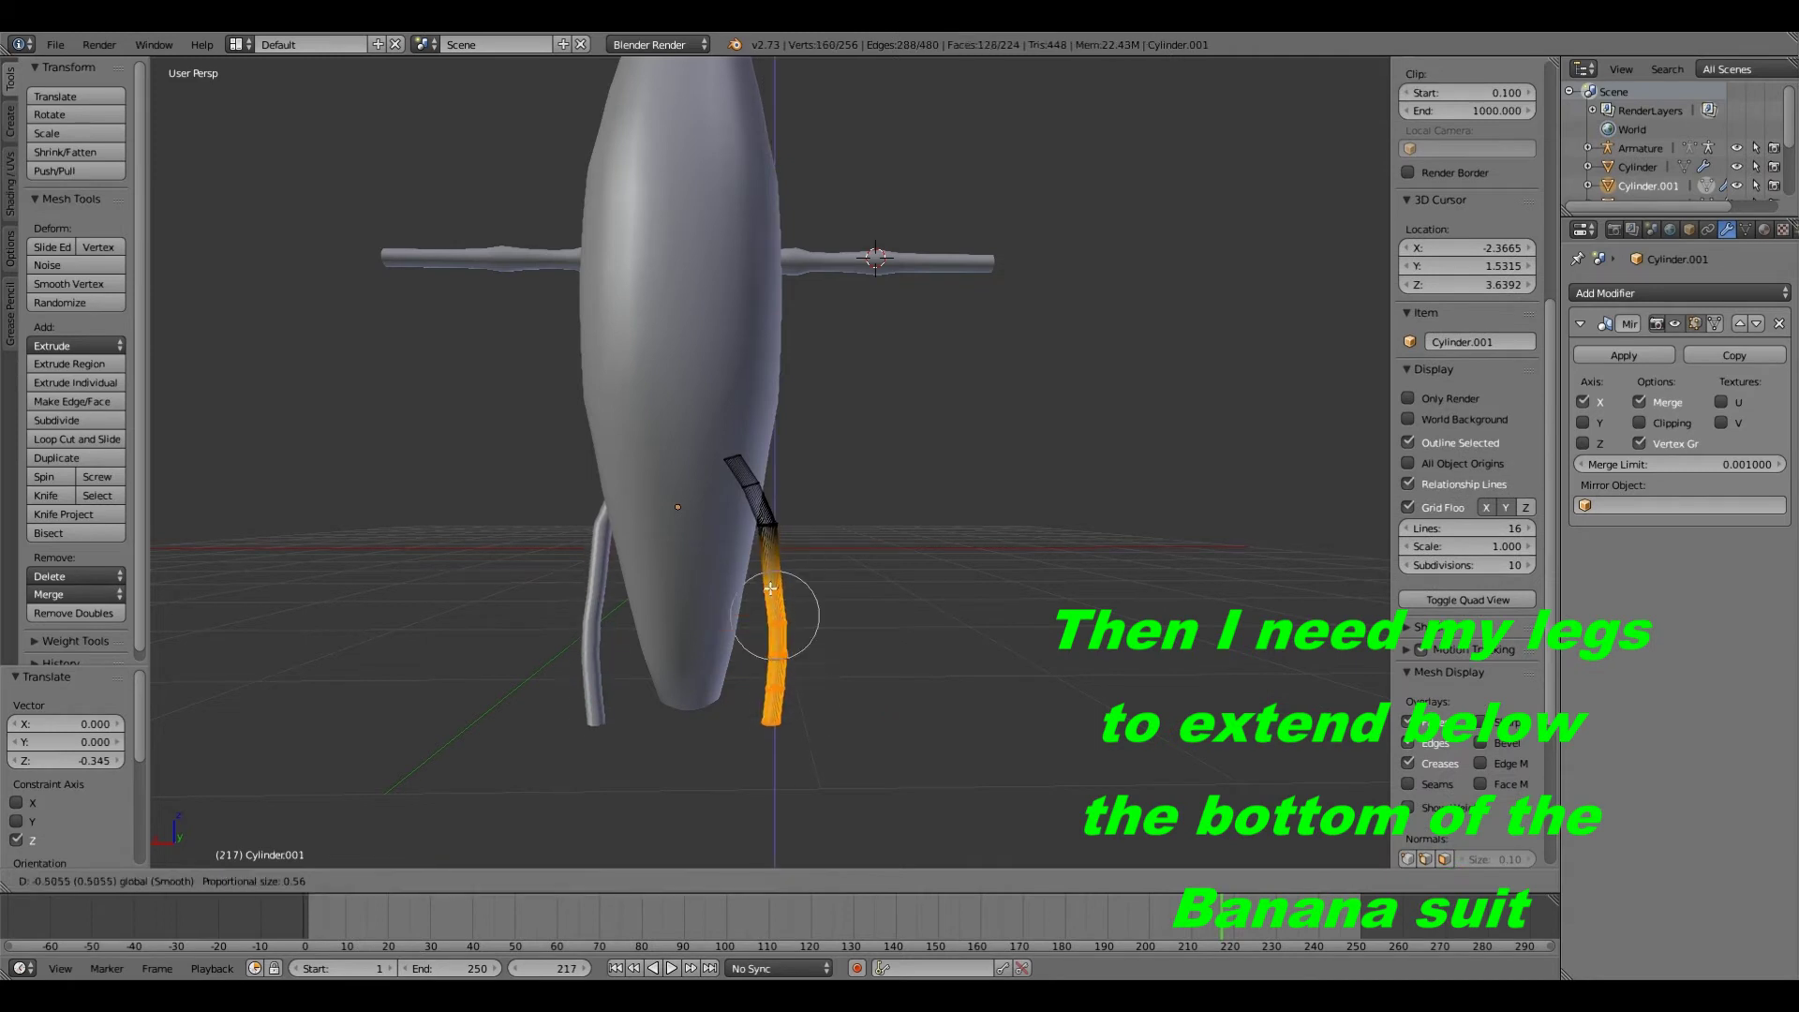
Step: Adjust the upper leg loop's position and add a loop cut in the stretched section below it
{"action": "right_click", "coordinate": [761, 525], "text": "alt"}
{"action": "key", "text": "g"}
{"action": "left_click_drag", "start_coordinate": [749, 487], "coordinate": [748, 485]}
{"action": "left_click", "coordinate": [77, 438]}
{"action": "left_click", "coordinate": [768, 567]}
{"action": "left_click", "coordinate": [768, 567]}
{"action": "left_click_drag", "start_coordinate": [755, 570], "coordinate": [755, 574]}
Step: Reposition the middle and lower leg loops along X to straighten the leg
{"action": "right_click", "coordinate": [775, 643], "text": "alt"}
{"action": "left_click_drag", "start_coordinate": [763, 642], "coordinate": [717, 708]}
{"action": "right_click", "coordinate": [762, 739], "text": "alt"}
{"action": "right_click", "coordinate": [755, 703], "text": "alt"}
{"action": "right_click", "coordinate": [761, 609], "text": "alt"}
{"action": "left_click", "coordinate": [707, 610]}
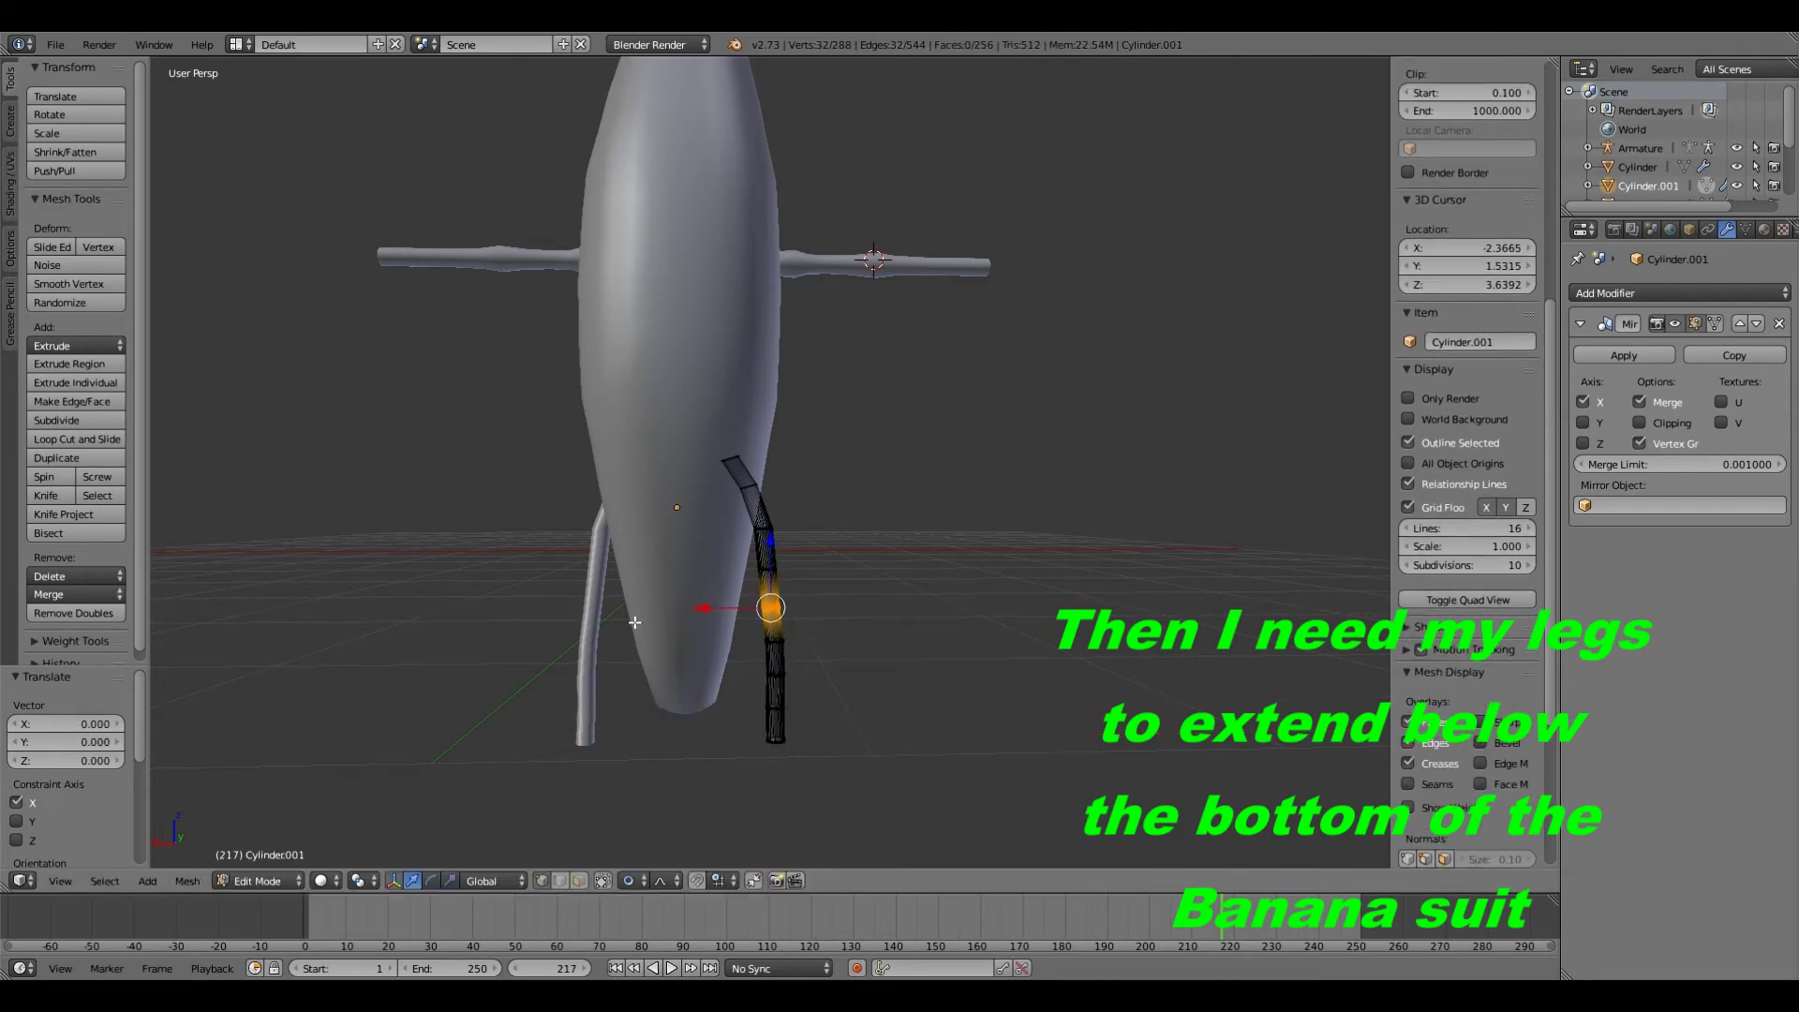
Step: Return to Object Mode and apply smooth shading to the legs
{"action": "left_click", "coordinate": [269, 877]}
{"action": "left_click", "coordinate": [269, 859]}
{"action": "left_click", "coordinate": [52, 341]}
{"action": "scroll", "coordinate": [464, 564], "scroll_direction": "down", "scroll_amount": 1}
{"action": "middle_click_drag", "start_coordinate": [630, 491], "coordinate": [623, 549], "text": "shift"}
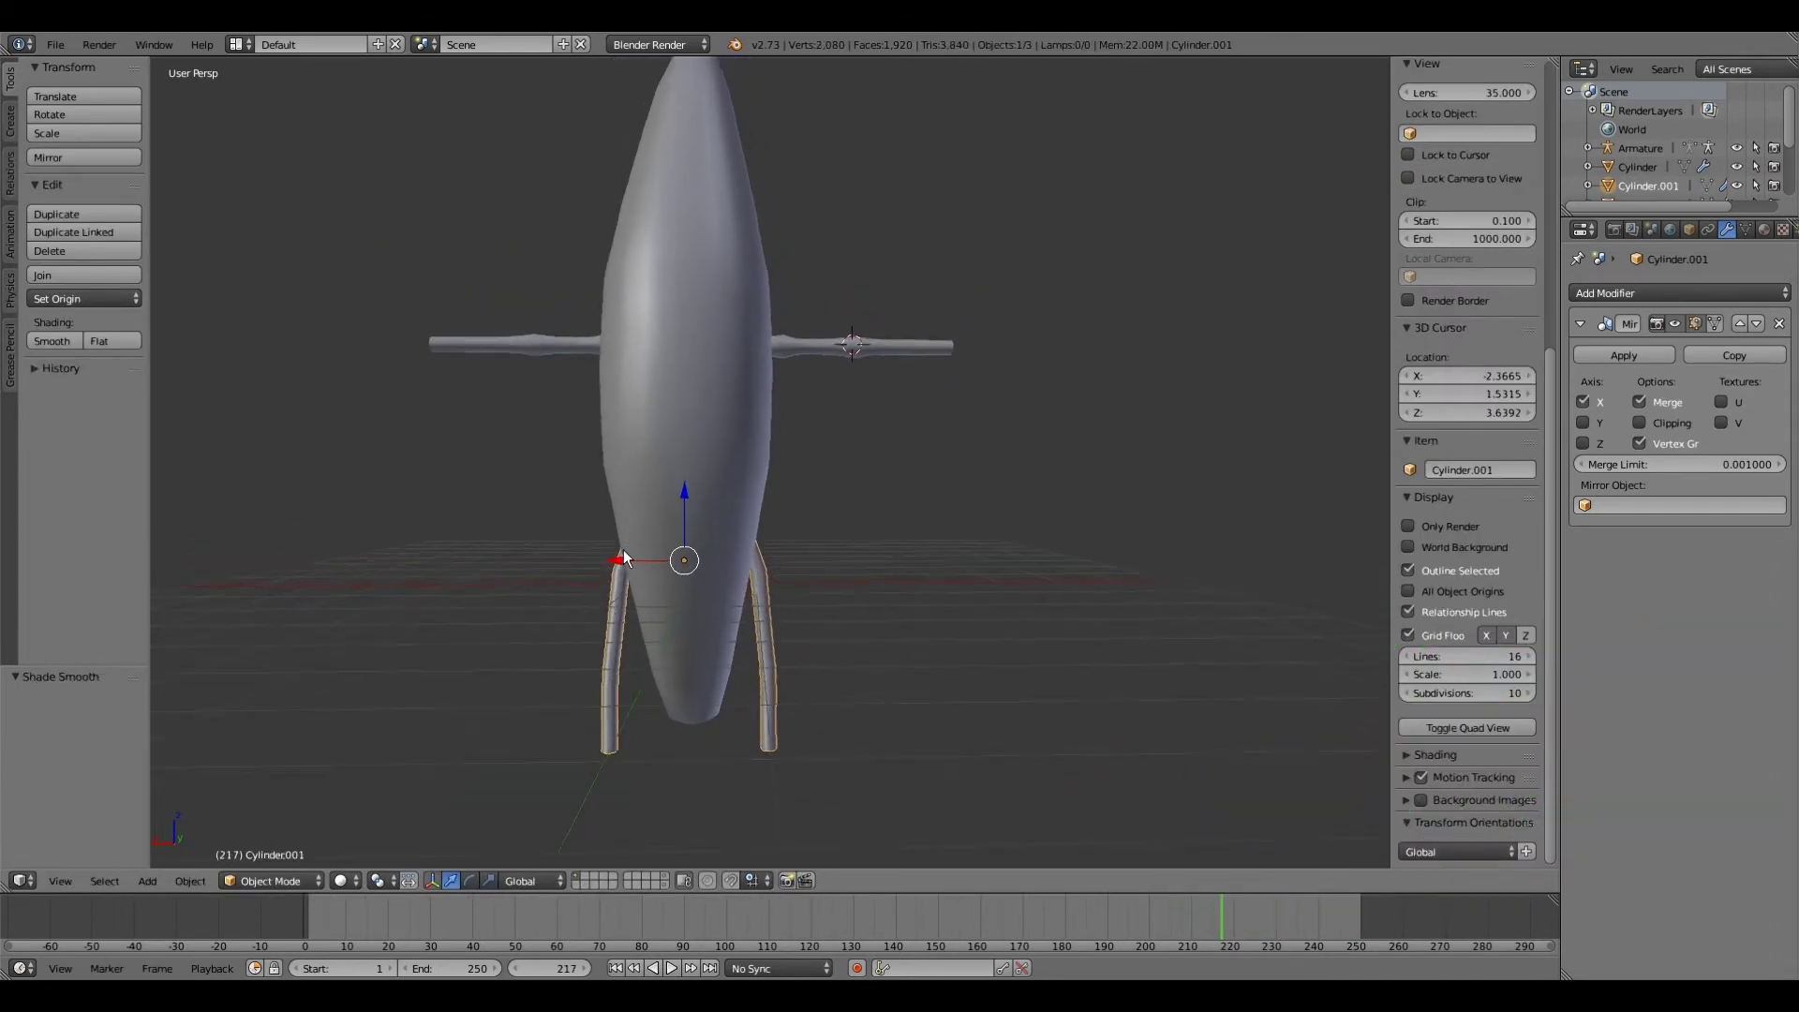
{"action": "middle_click_drag", "start_coordinate": [626, 421], "coordinate": [615, 527], "text": "shift"}
{"action": "scroll", "coordinate": [614, 527], "scroll_direction": "up", "scroll_amount": 2}
{"action": "right_click", "coordinate": [581, 581]}
{"action": "scroll", "coordinate": [581, 583], "scroll_direction": "down", "scroll_amount": 1}
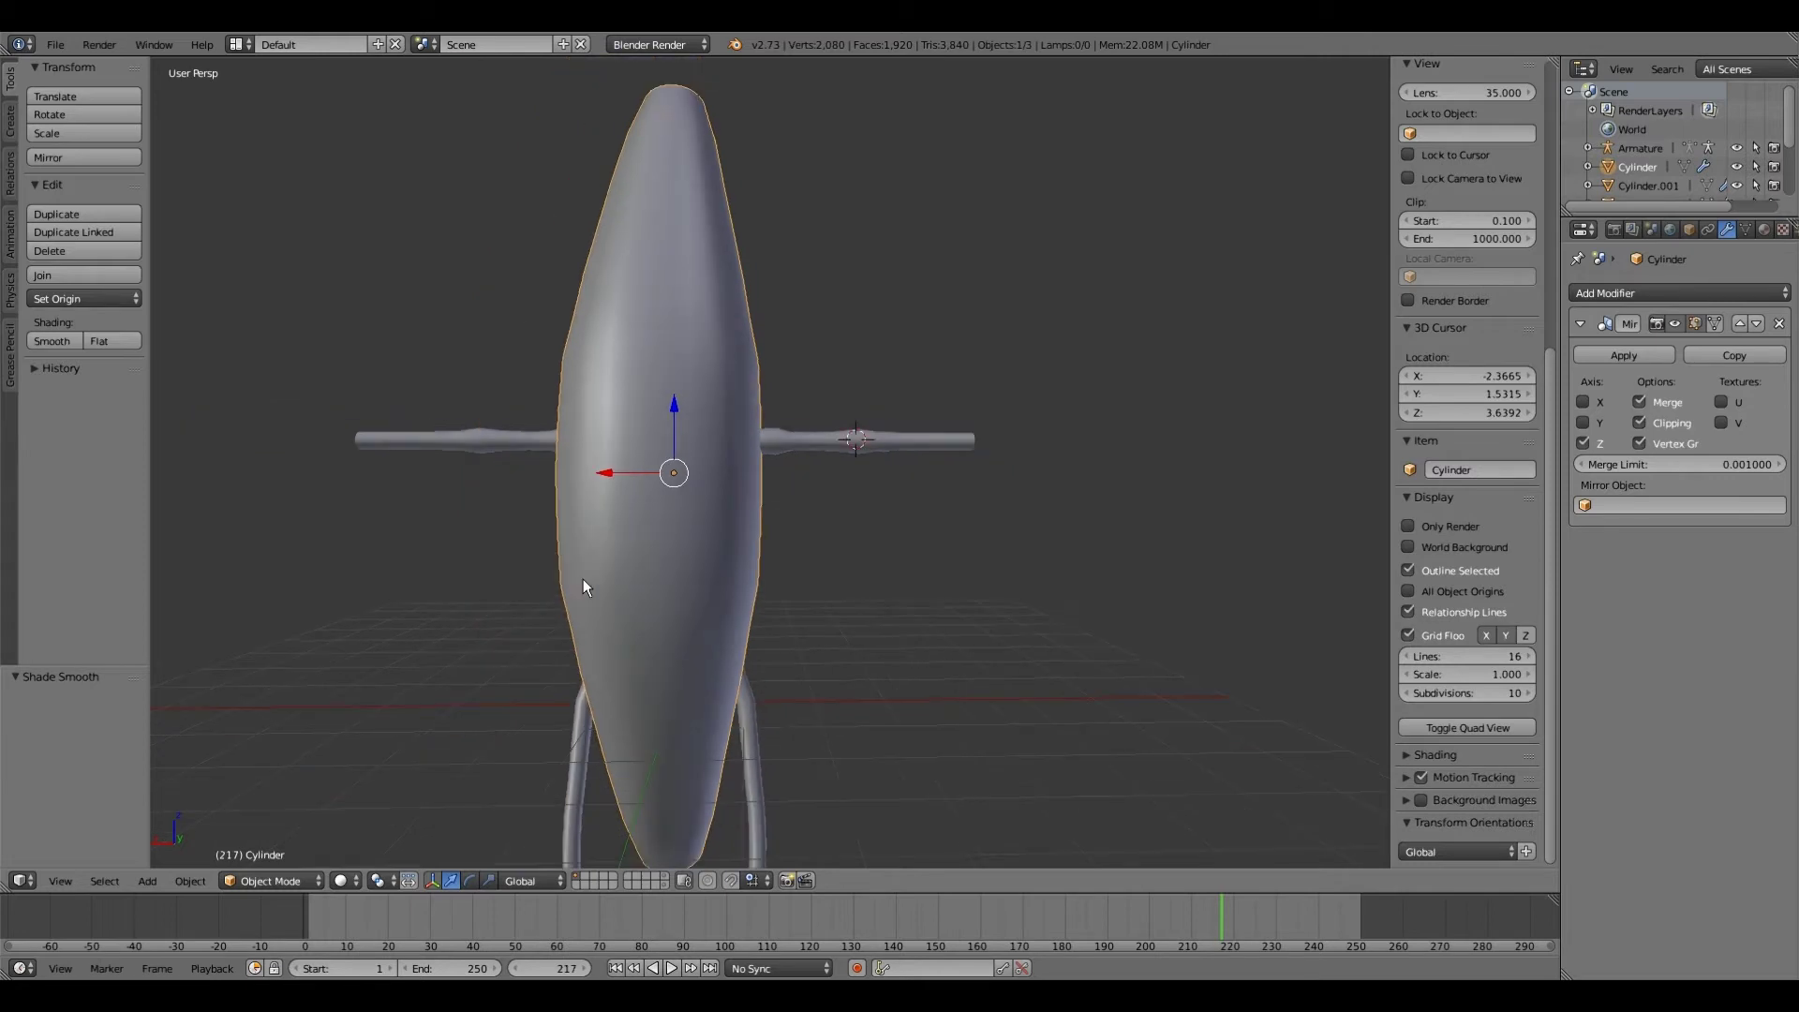
{"action": "scroll", "coordinate": [583, 579], "scroll_direction": "up", "scroll_amount": 1}
{"action": "scroll", "coordinate": [582, 581], "scroll_direction": "down", "scroll_amount": 2}
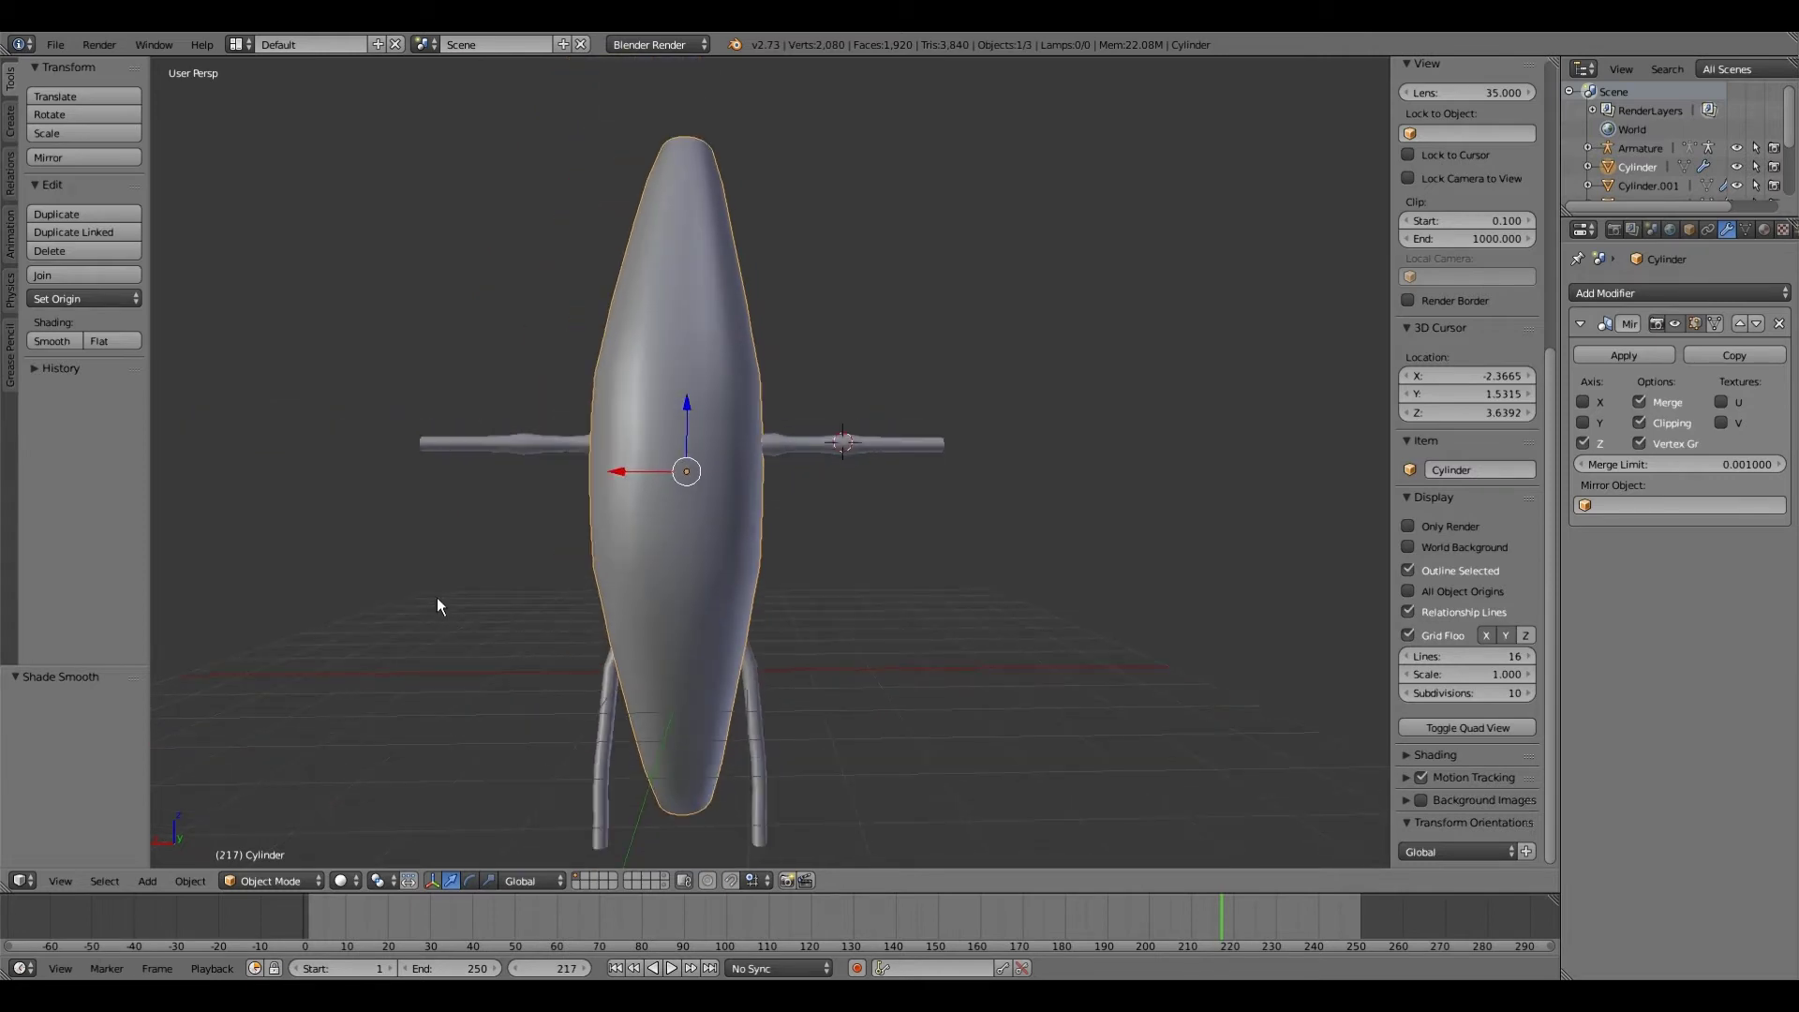
{"action": "scroll", "coordinate": [437, 598], "scroll_direction": "up", "scroll_amount": 1}
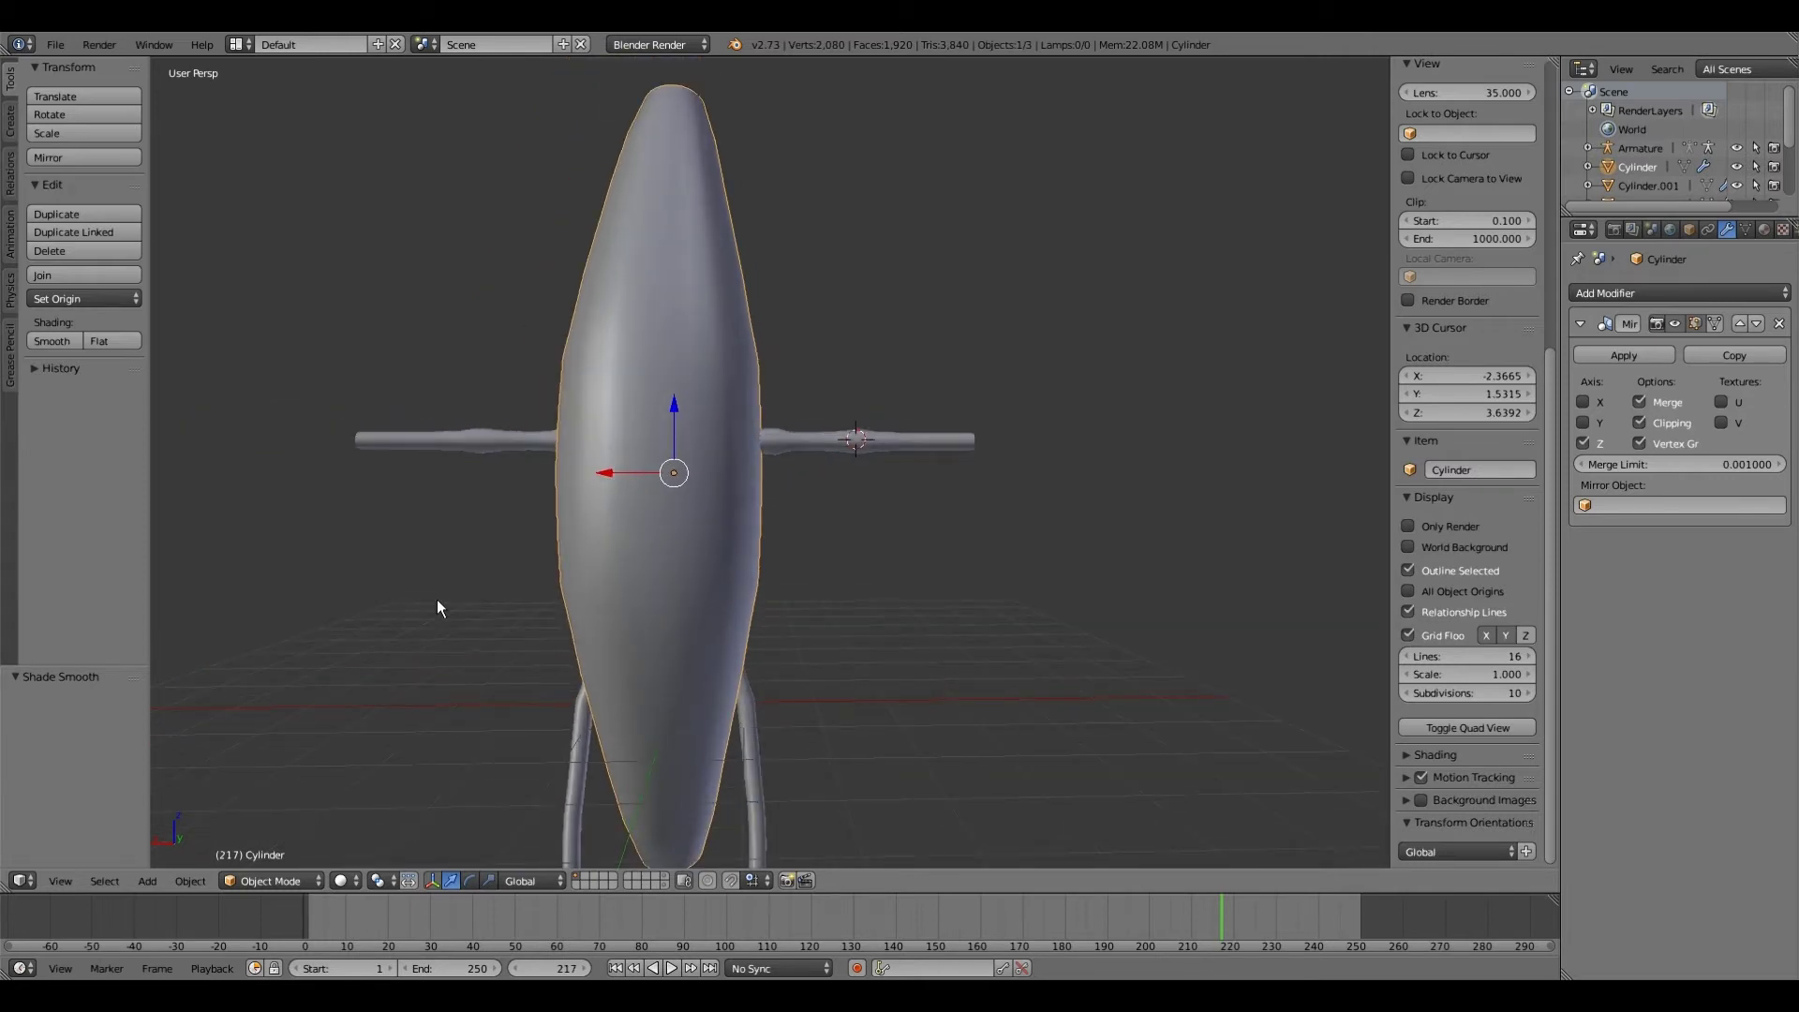
{"action": "scroll", "coordinate": [437, 599], "scroll_direction": "down", "scroll_amount": 1}
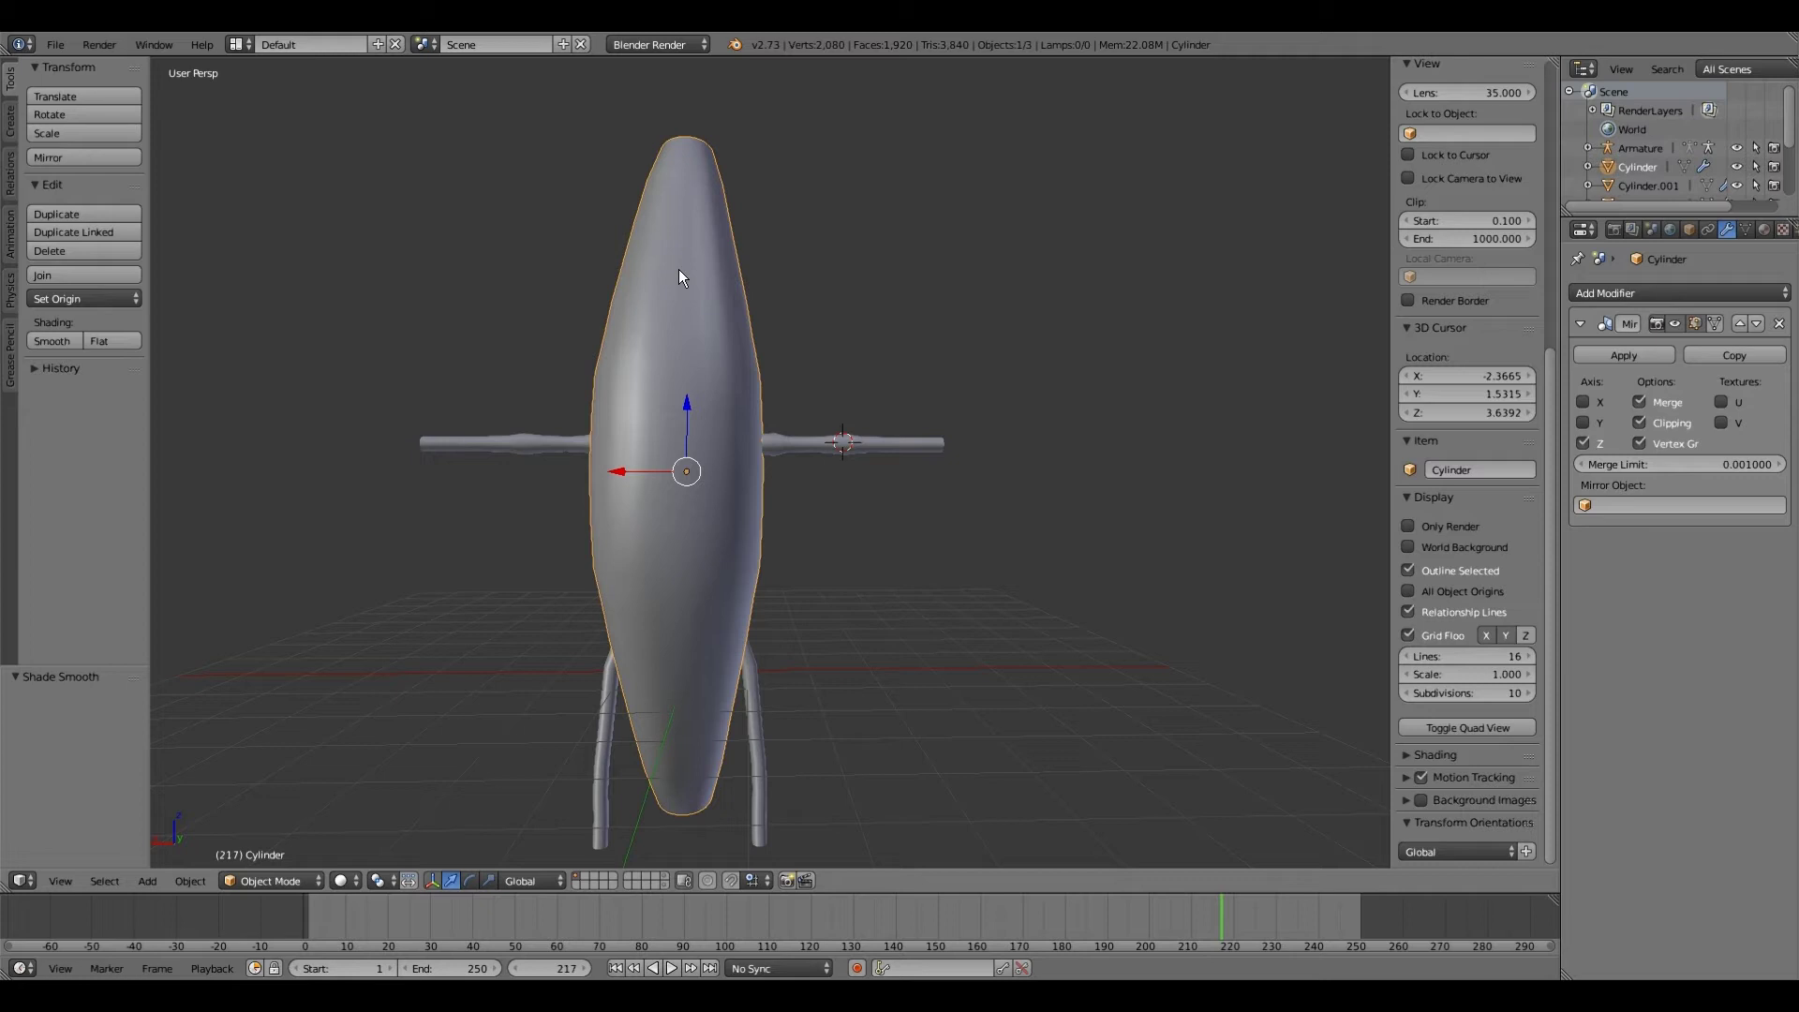
Step: Select the arm pair and lower it about -0.356 and a further -0.106 along Z beside the body
{"action": "right_click", "coordinate": [679, 269]}
{"action": "left_click_drag", "start_coordinate": [679, 277], "coordinate": [681, 296]}
{"action": "scroll", "coordinate": [680, 403], "scroll_direction": "up", "scroll_amount": 1}
{"action": "scroll", "coordinate": [679, 395], "scroll_direction": "down", "scroll_amount": 2}
{"action": "scroll", "coordinate": [678, 395], "scroll_direction": "up", "scroll_amount": 2}
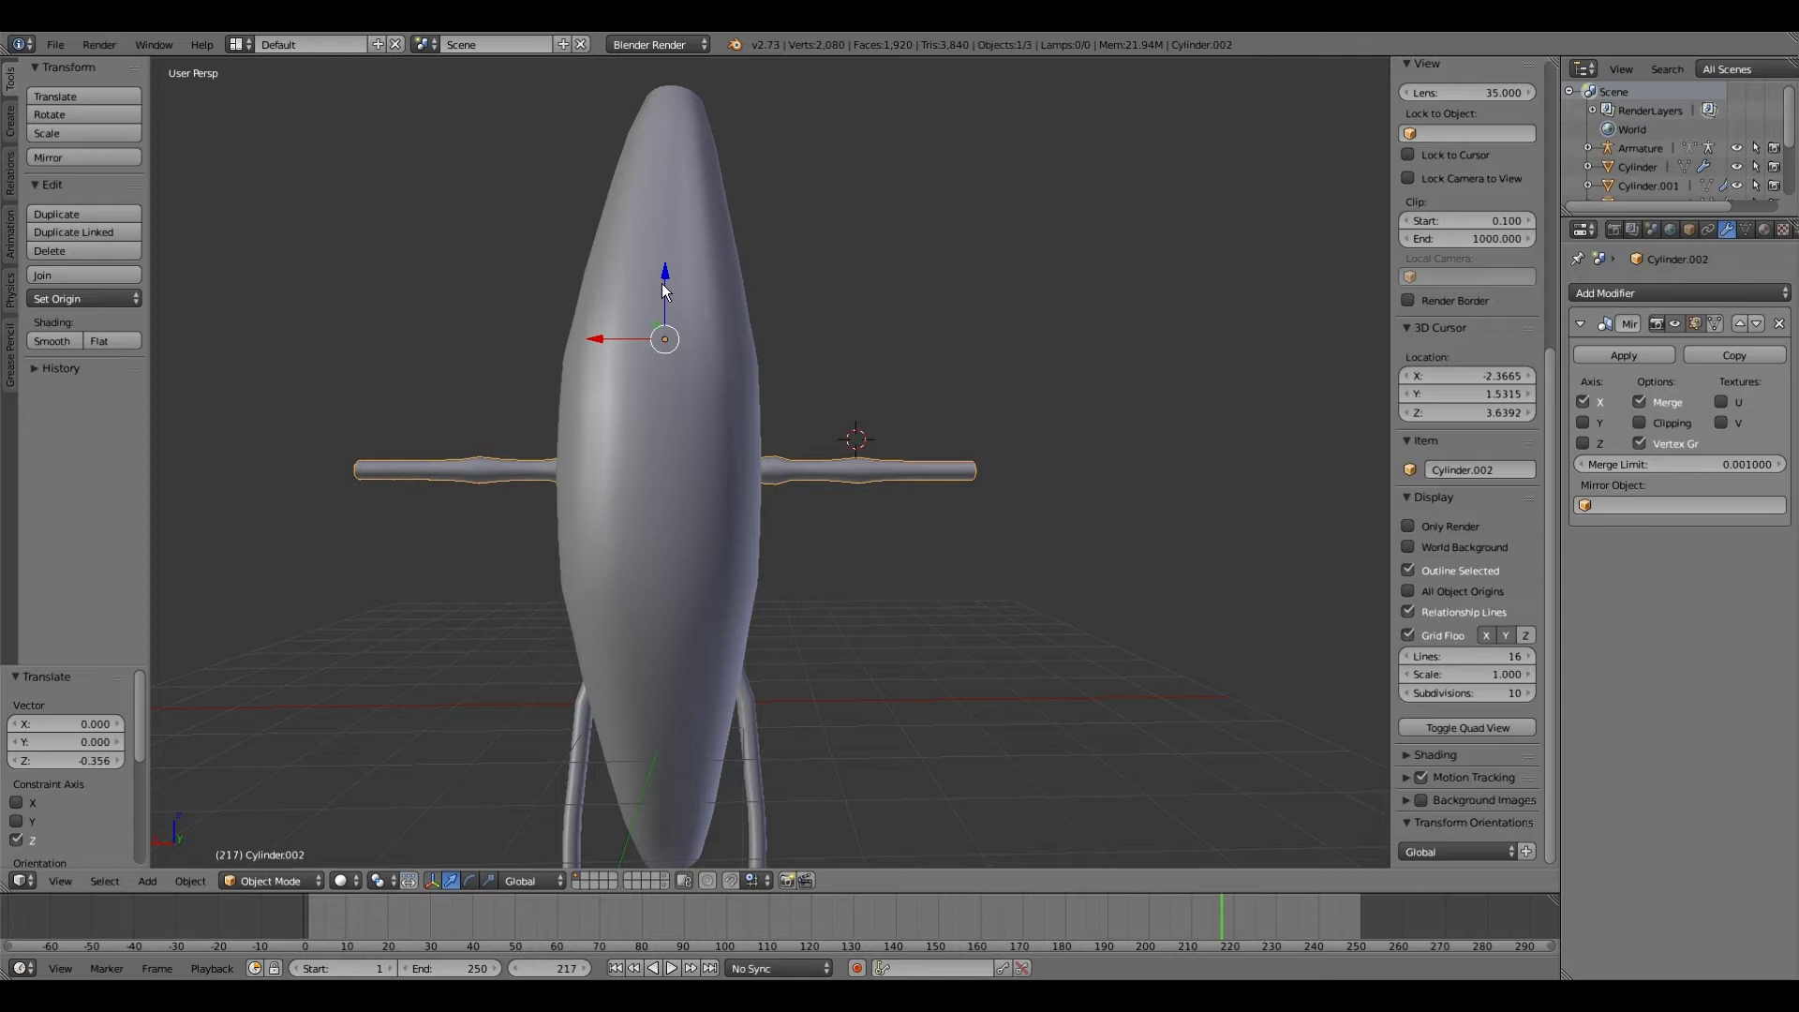
{"action": "left_click_drag", "start_coordinate": [662, 283], "coordinate": [662, 293]}
Step: Select the banana body
{"action": "right_click", "coordinate": [563, 377]}
{"action": "scroll", "coordinate": [562, 376], "scroll_direction": "up", "scroll_amount": 1}
{"action": "scroll", "coordinate": [562, 377], "scroll_direction": "down", "scroll_amount": 2}
{"action": "scroll", "coordinate": [574, 388], "scroll_direction": "up", "scroll_amount": 1}
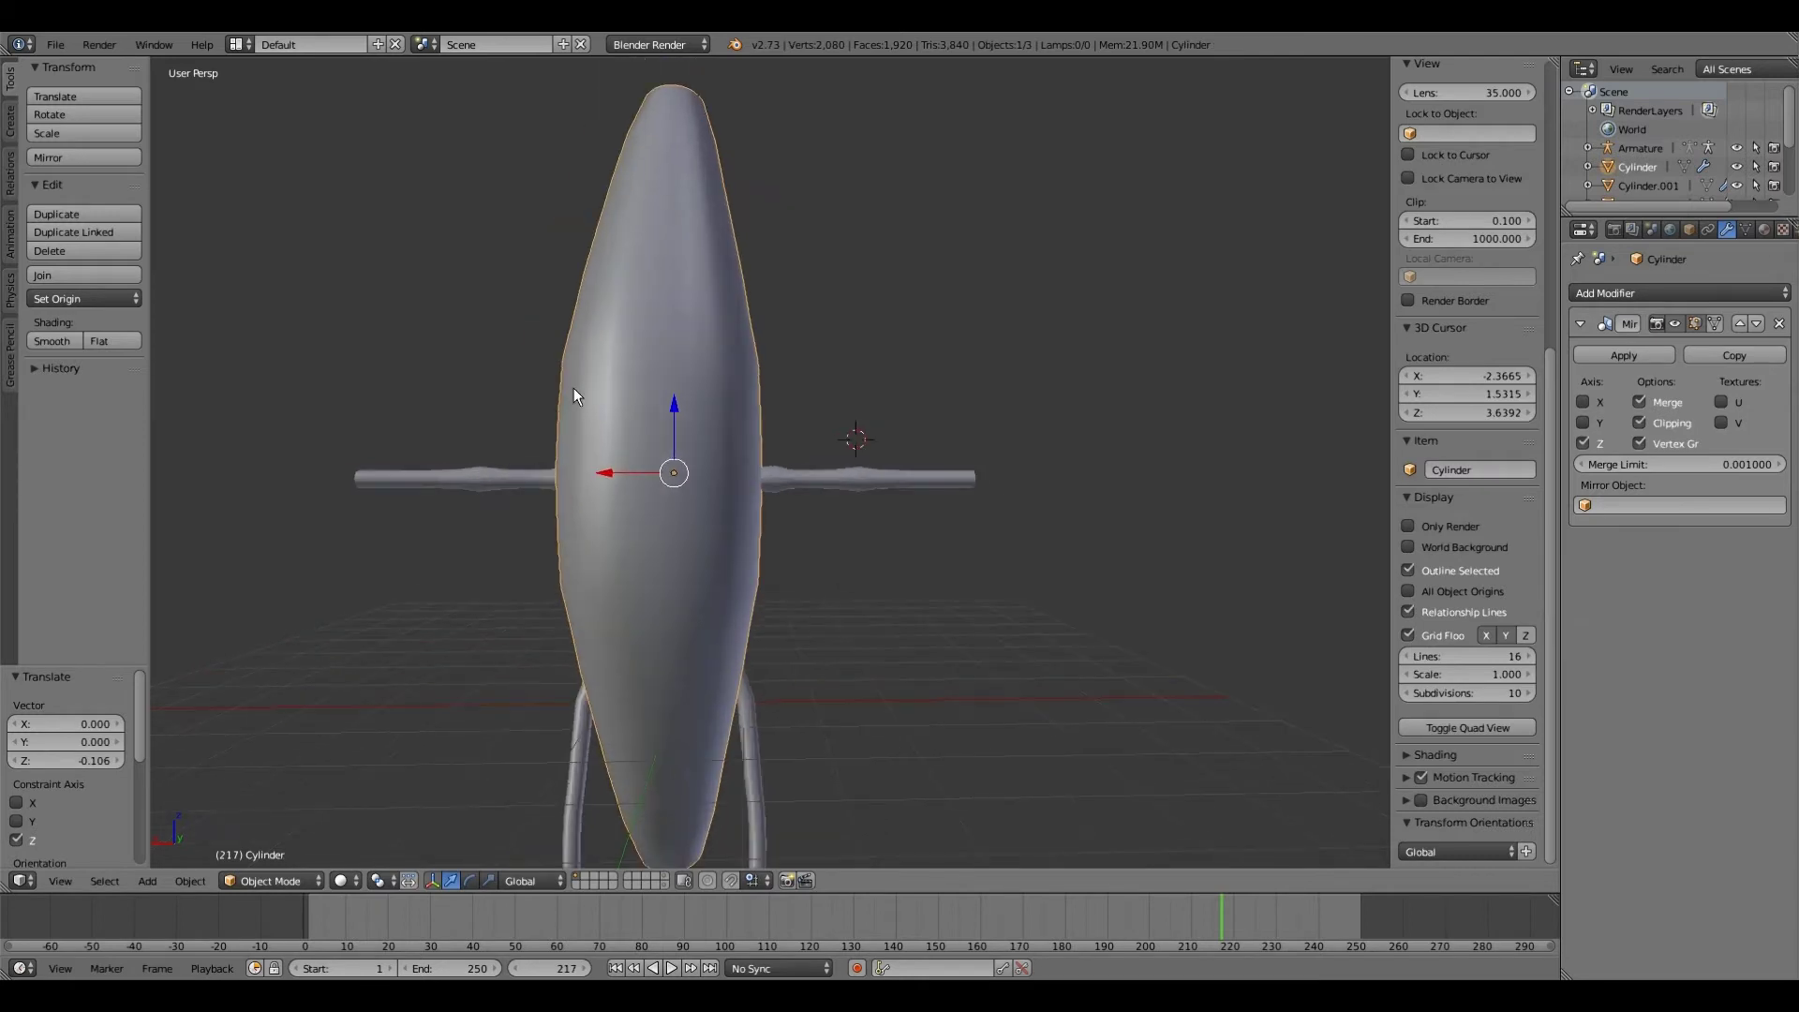
Step: Add a cylinder mesh with no cap fill, a depth of 0.25 and a radius of 0.2
{"action": "key", "text": "shift+a"}
{"action": "mouse_move", "coordinate": [574, 388]}
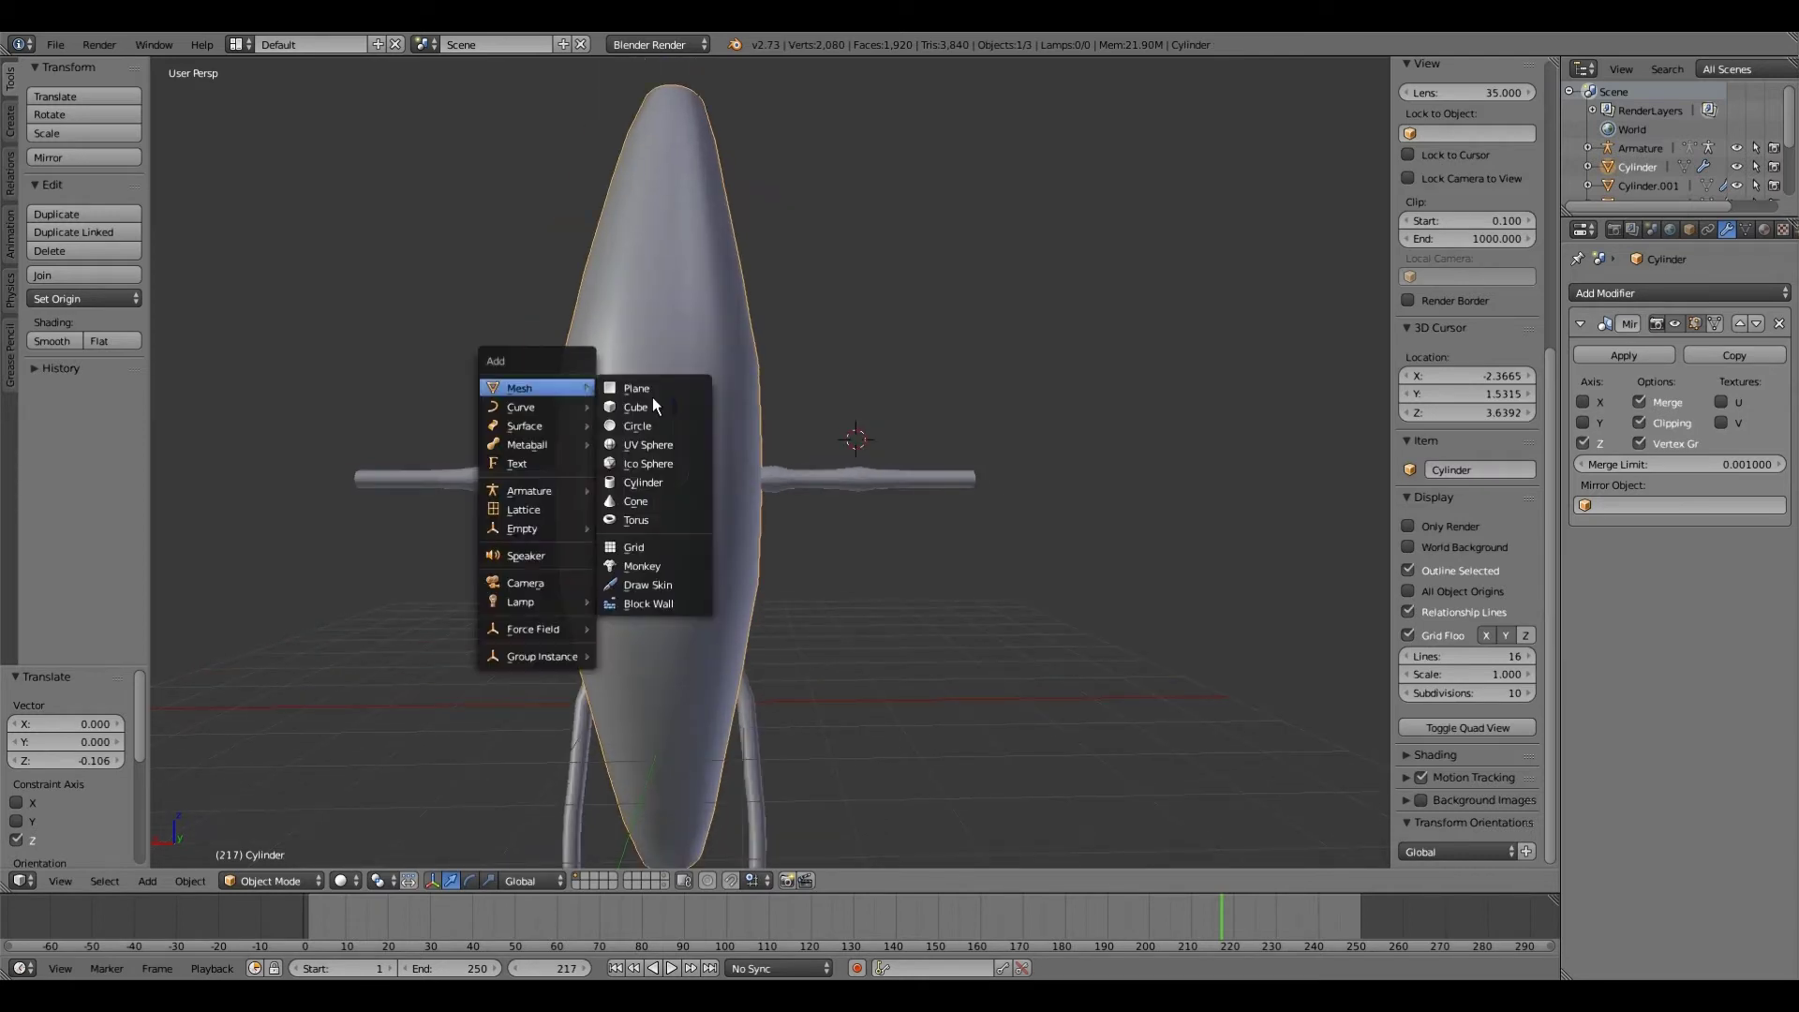
{"action": "left_click", "coordinate": [666, 483]}
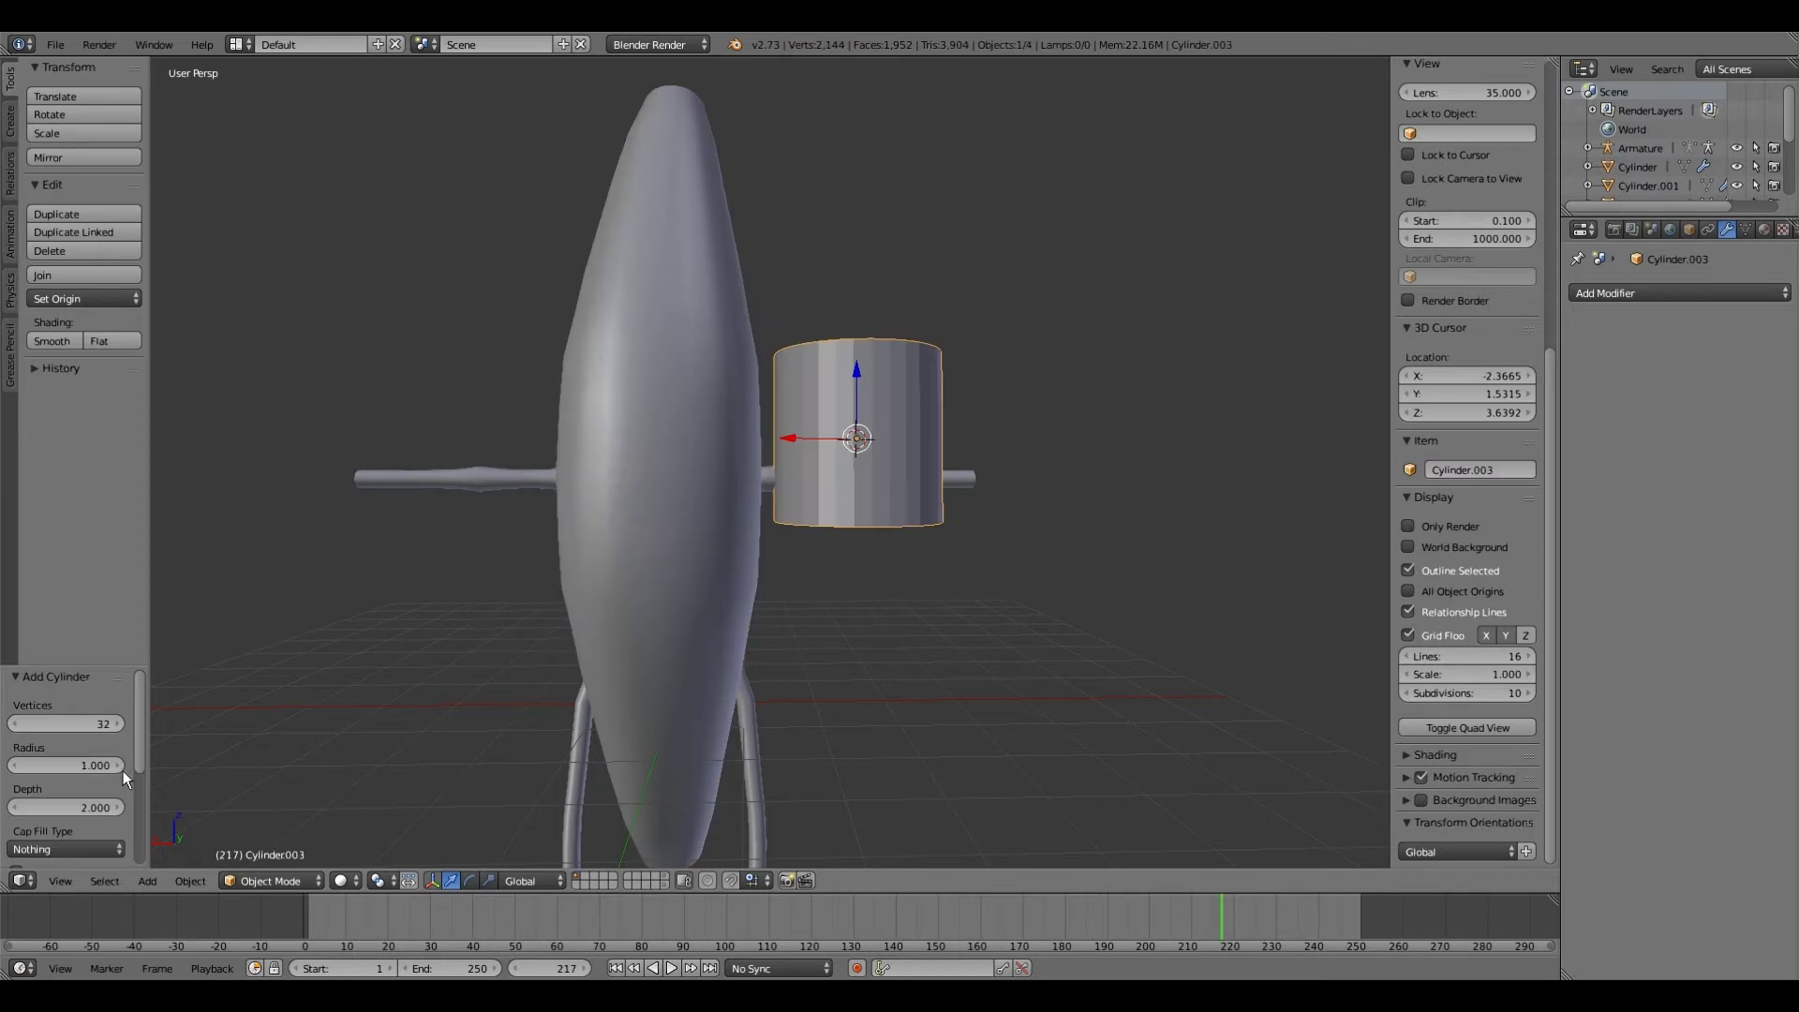
{"action": "left_click", "coordinate": [48, 843]}
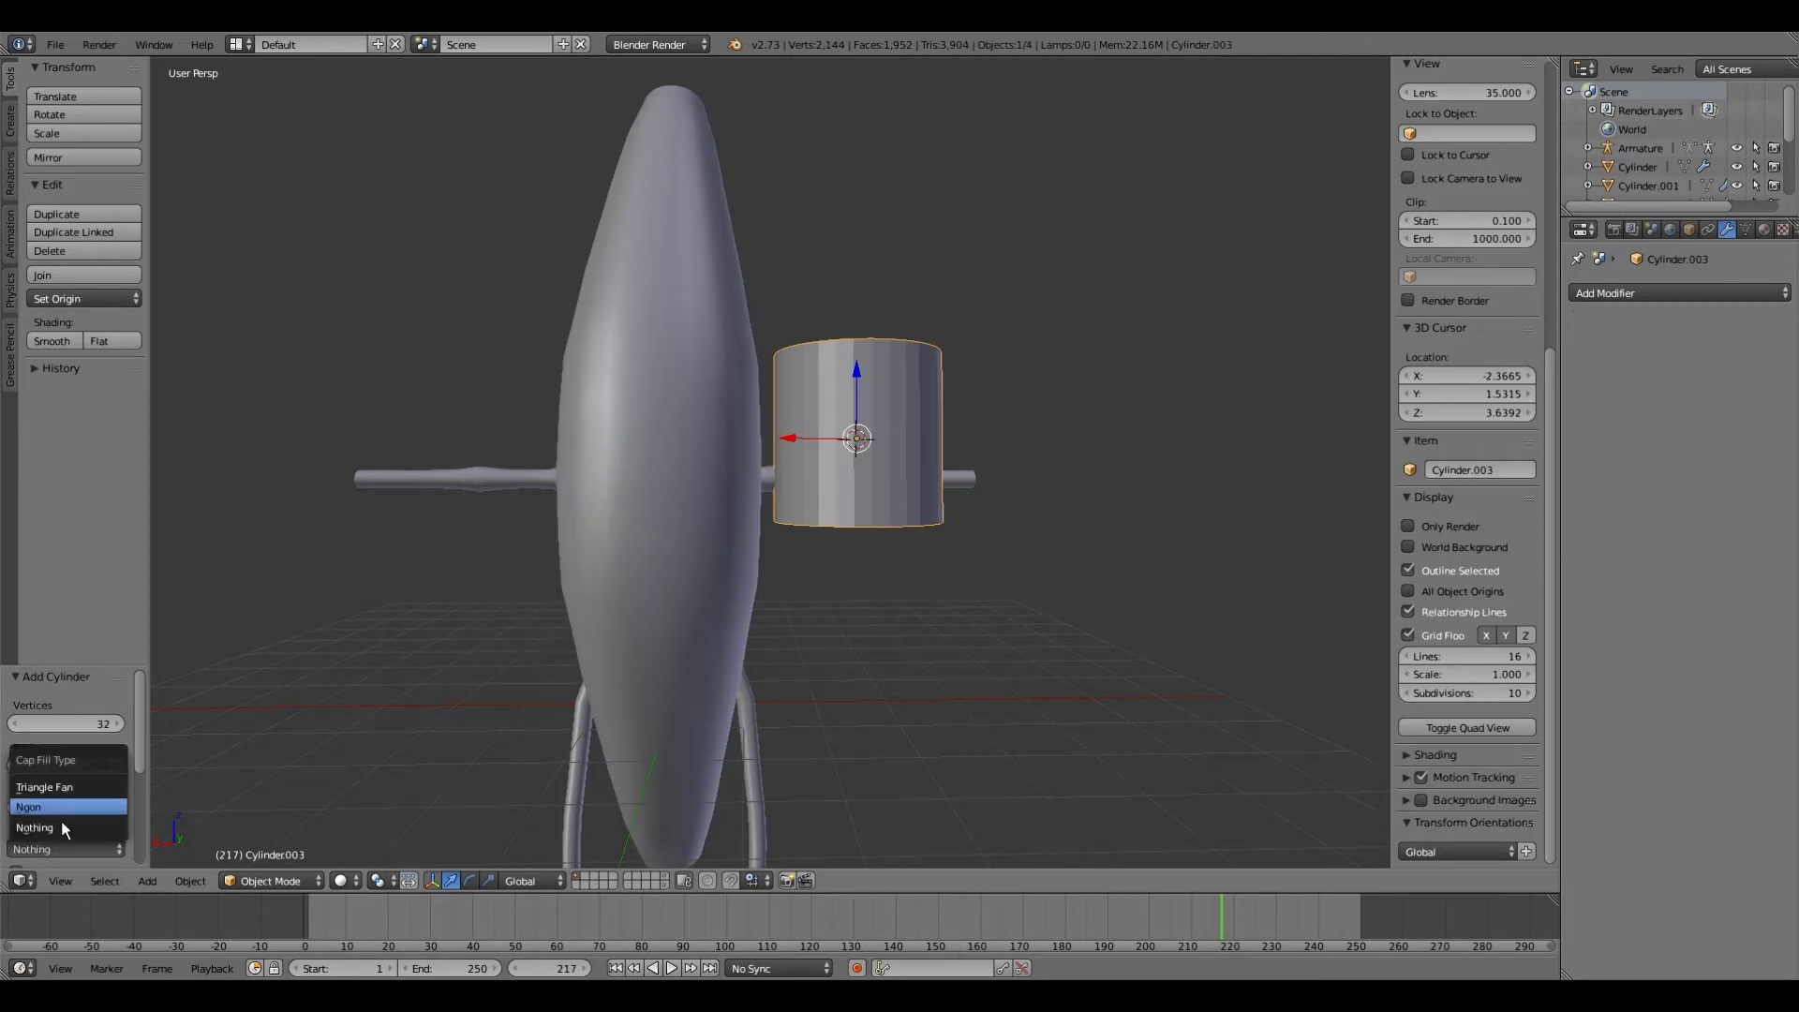
{"action": "left_click", "coordinate": [59, 829]}
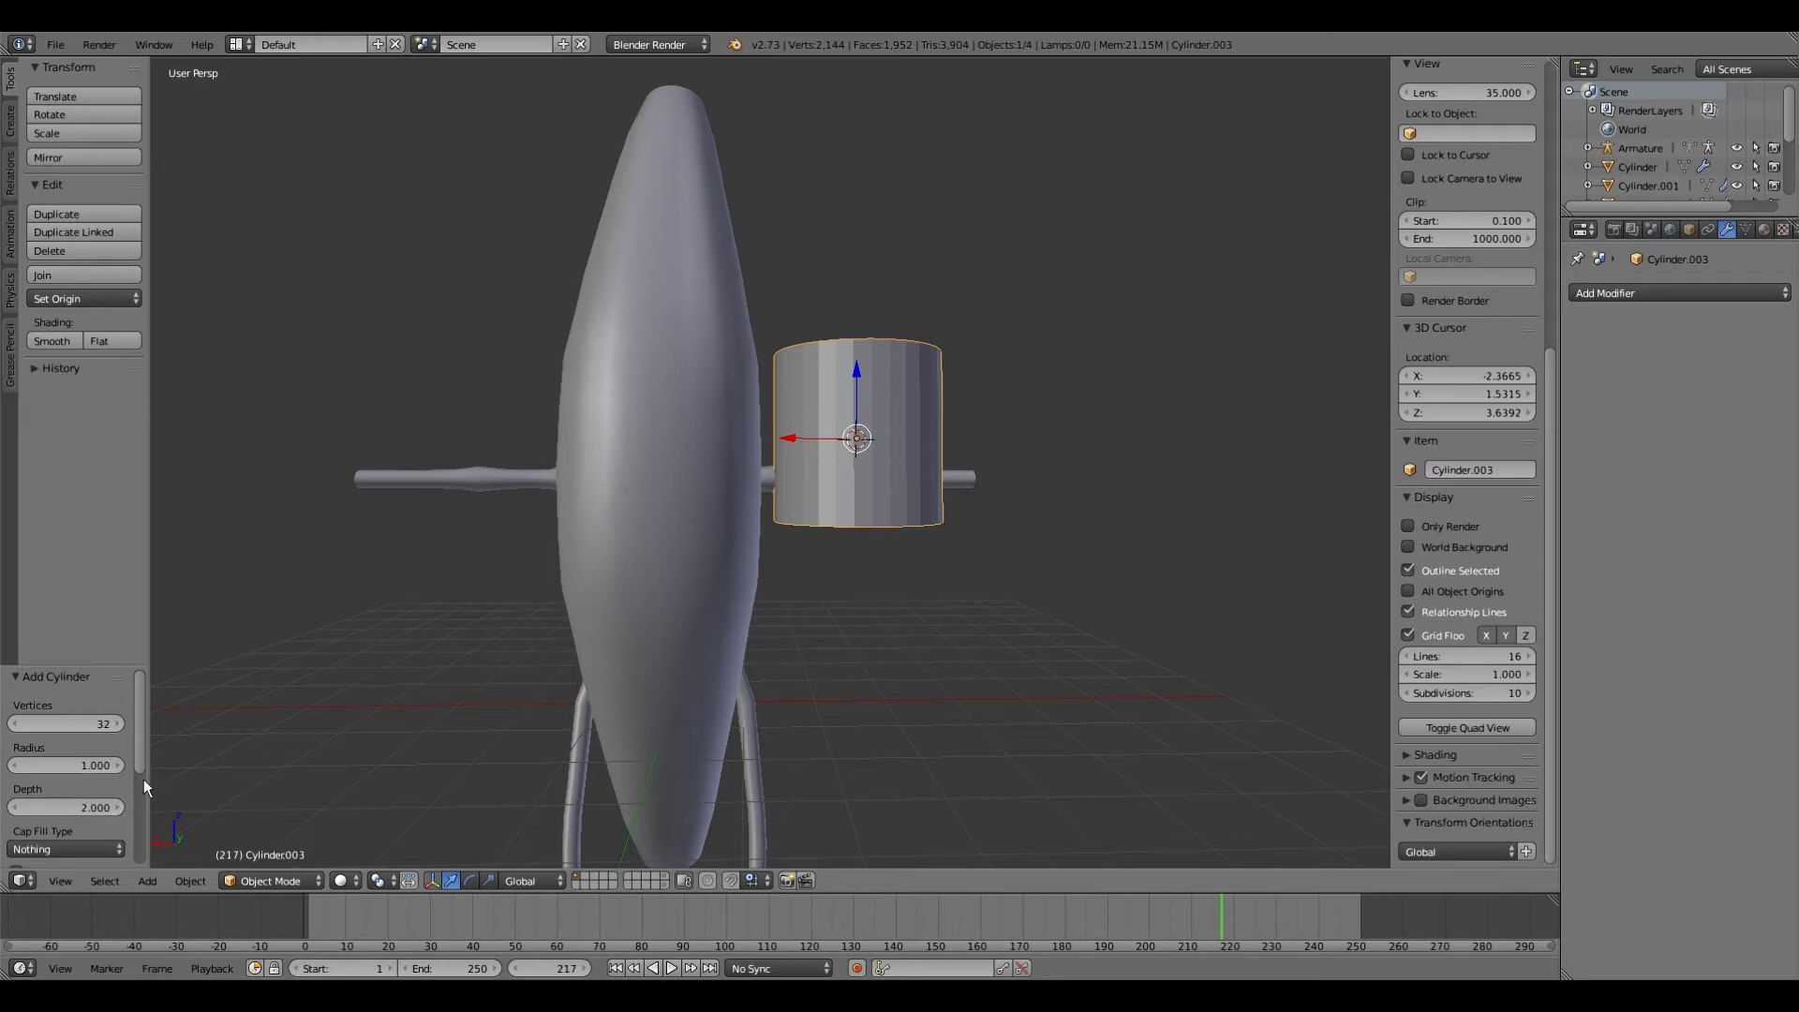
{"action": "left_click", "coordinate": [78, 802]}
{"action": "type", "text": ".25"}
{"action": "key", "text": "Return"}
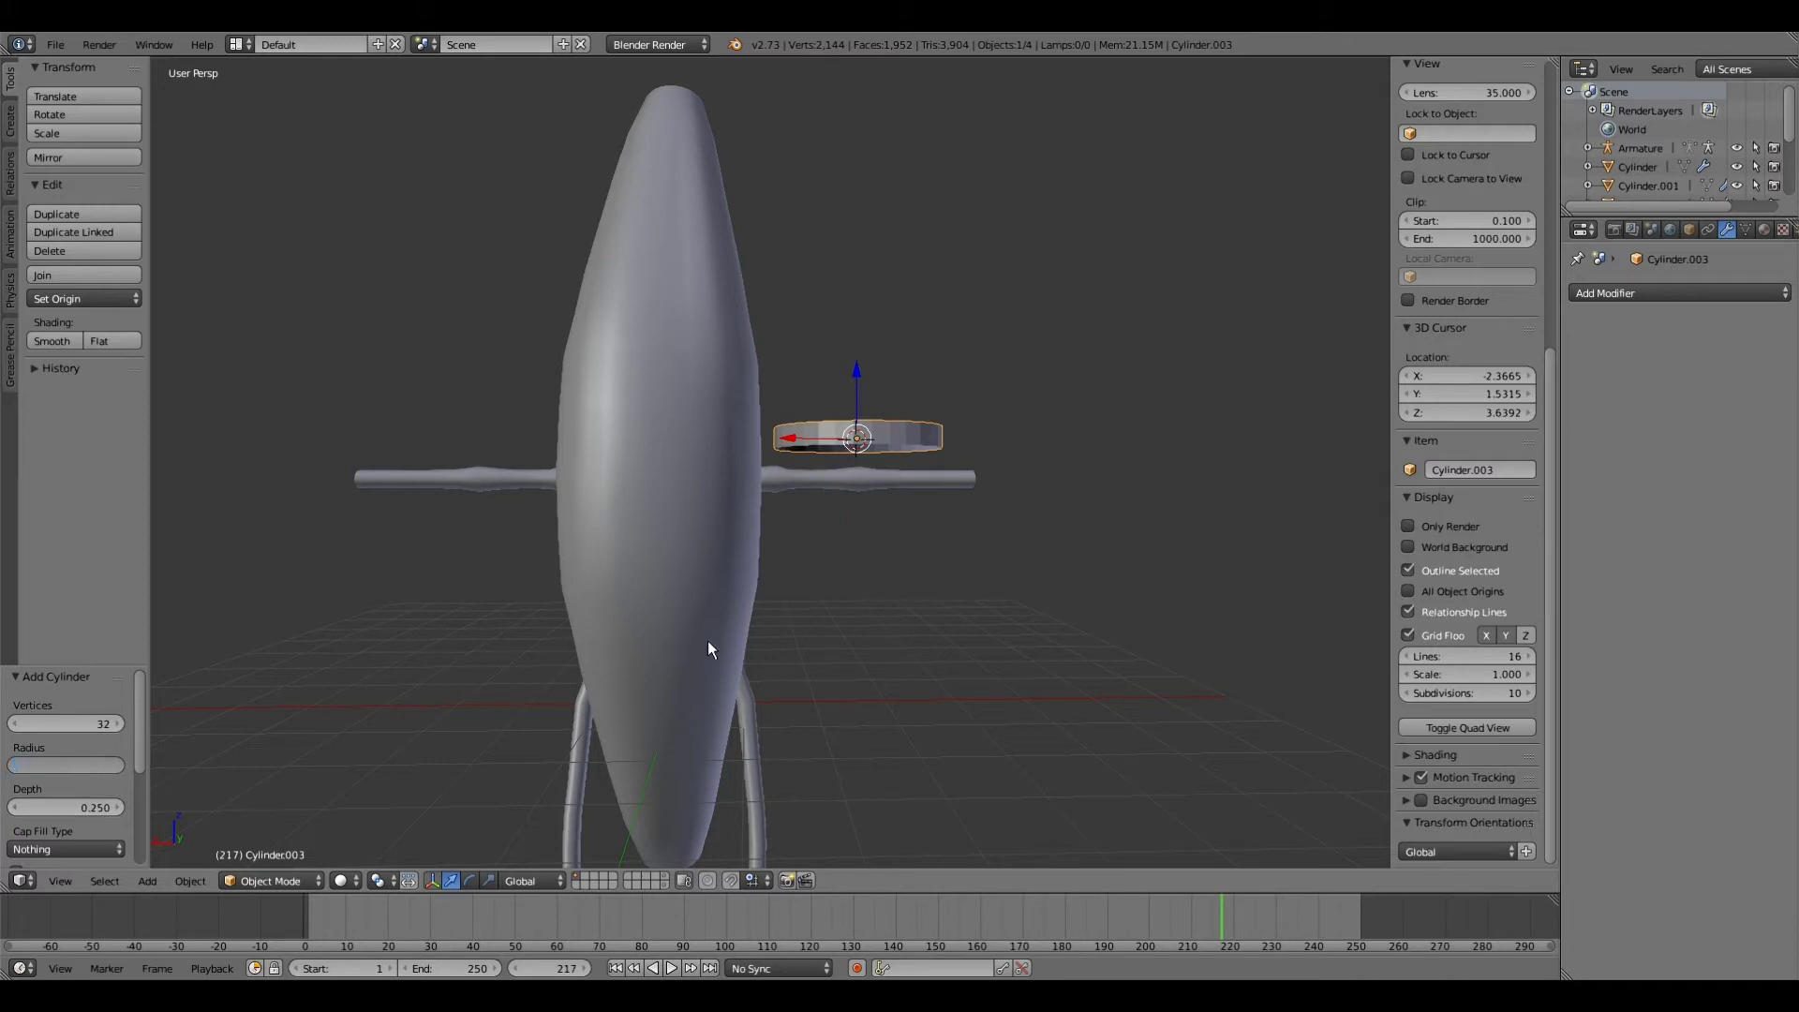
{"action": "type", "text": ".2"}
{"action": "key", "text": "Return"}
Step: Move the new cylinder 2.359 along X and 1.263 along Y, just outside the banana body
{"action": "key", "text": "g"}
{"action": "key", "text": "x"}
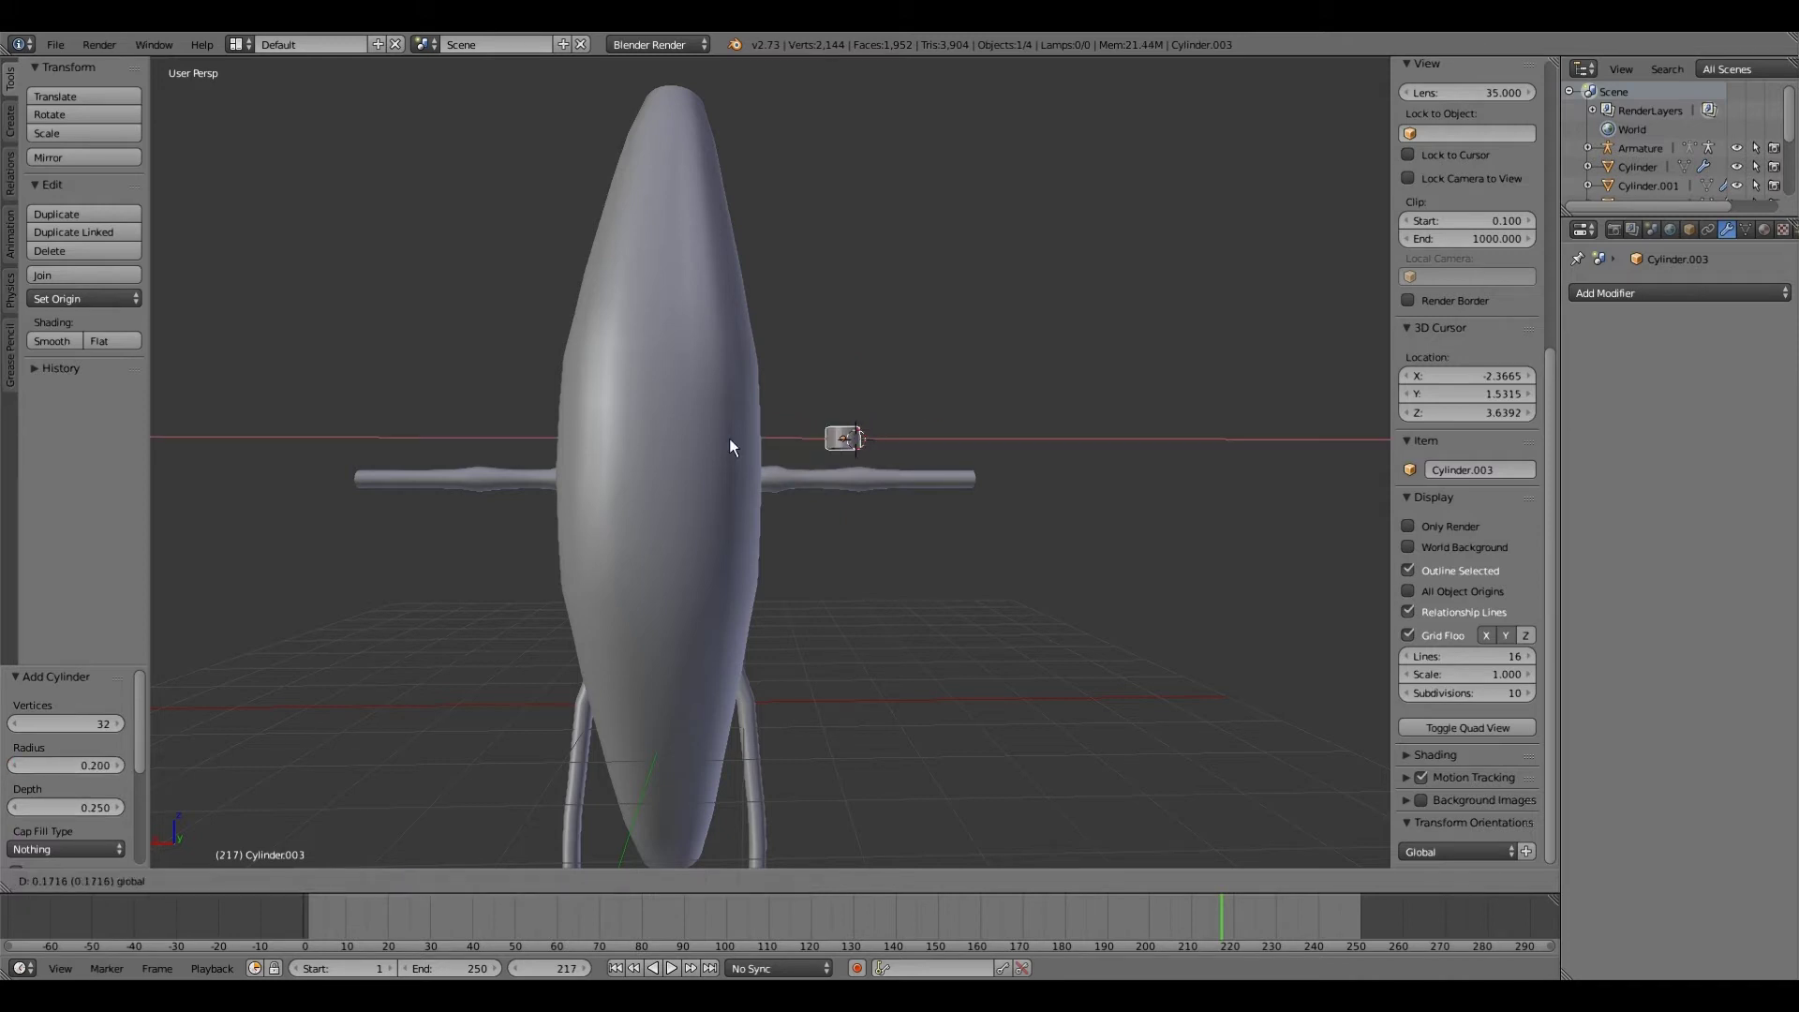
{"action": "left_click", "coordinate": [590, 454]}
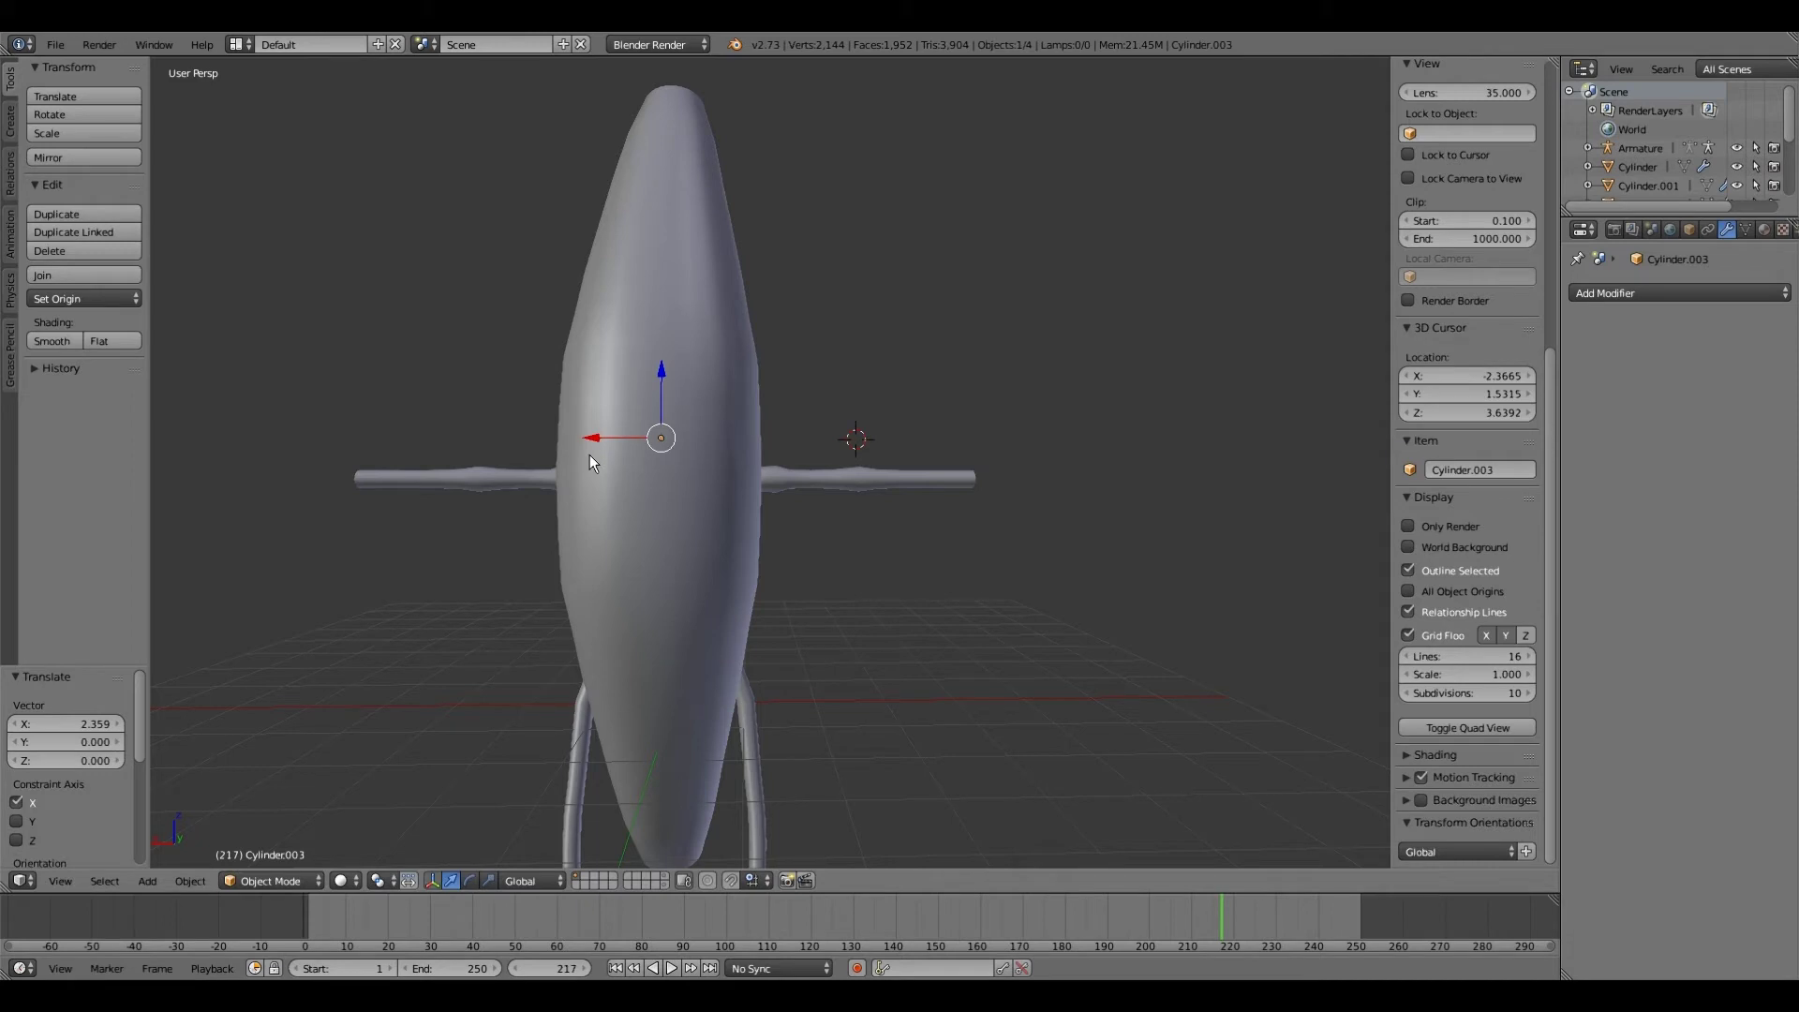
{"action": "key", "text": "KP_7"}
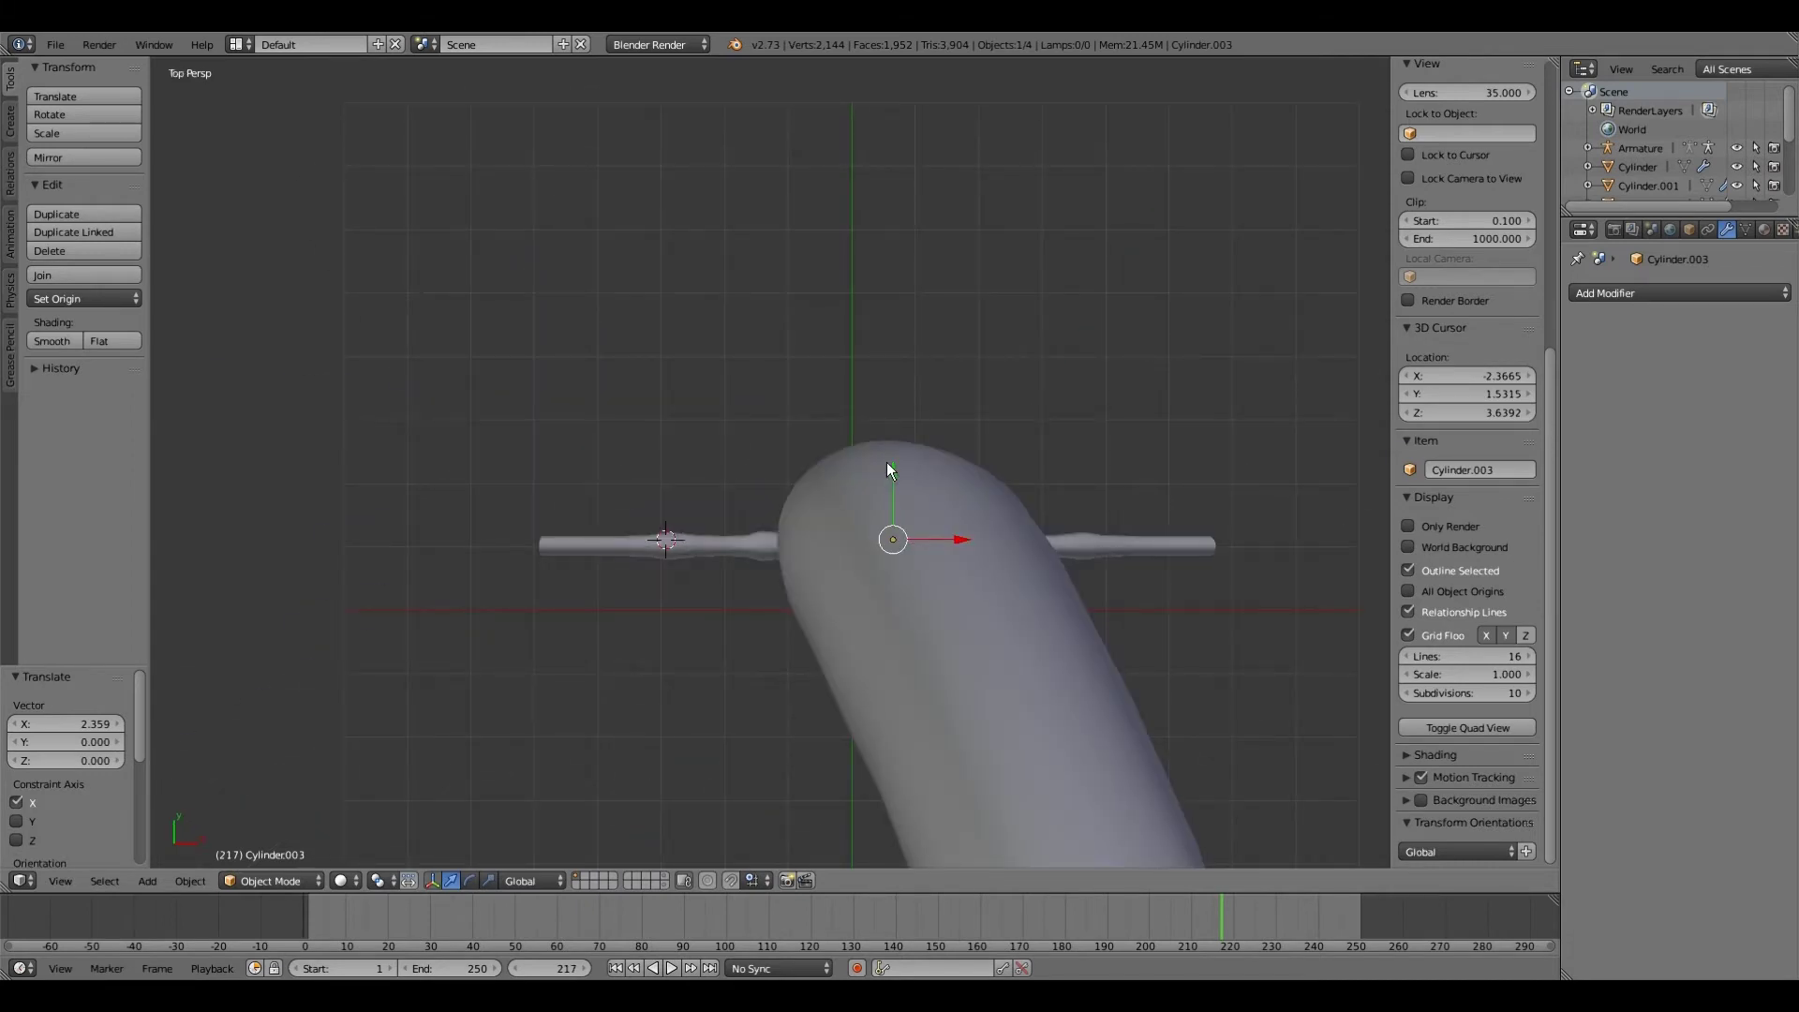
{"action": "key", "text": "g"}
{"action": "key", "text": "y"}
{"action": "left_click", "coordinate": [877, 346]}
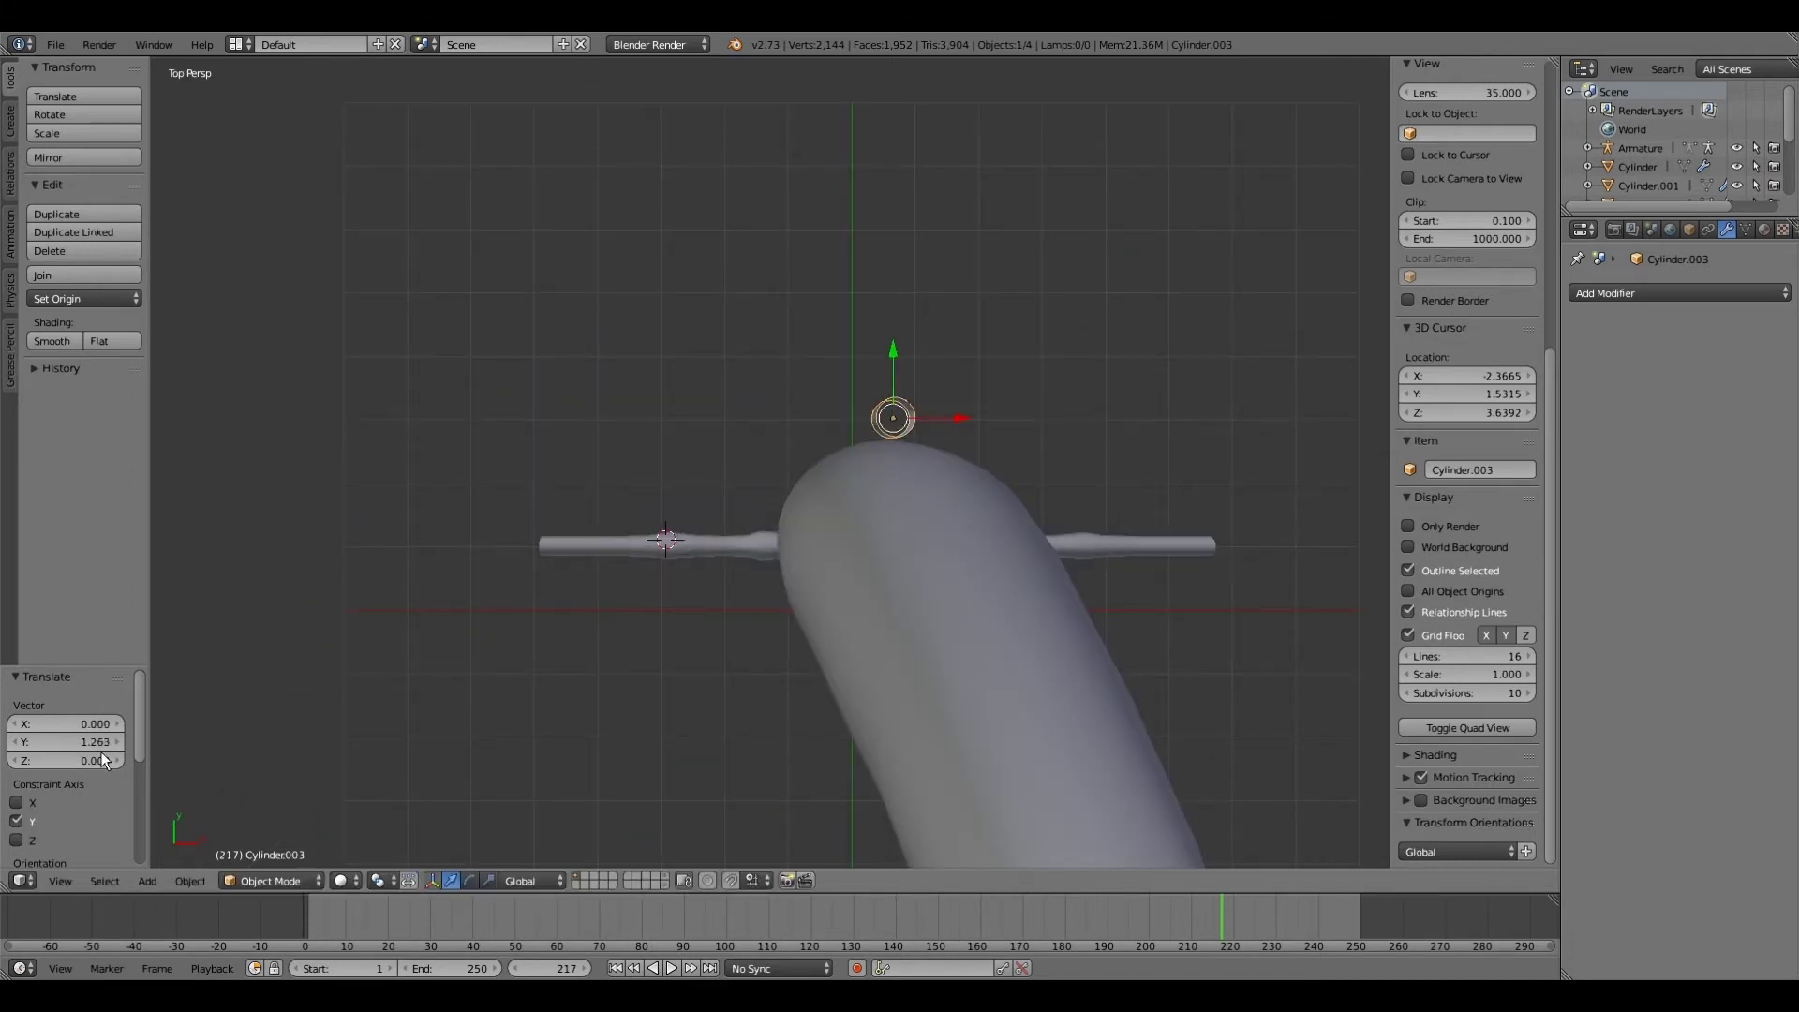
Step: Isolate the cylinder in local view and enter Edit Mode
{"action": "left_click", "coordinate": [53, 872]}
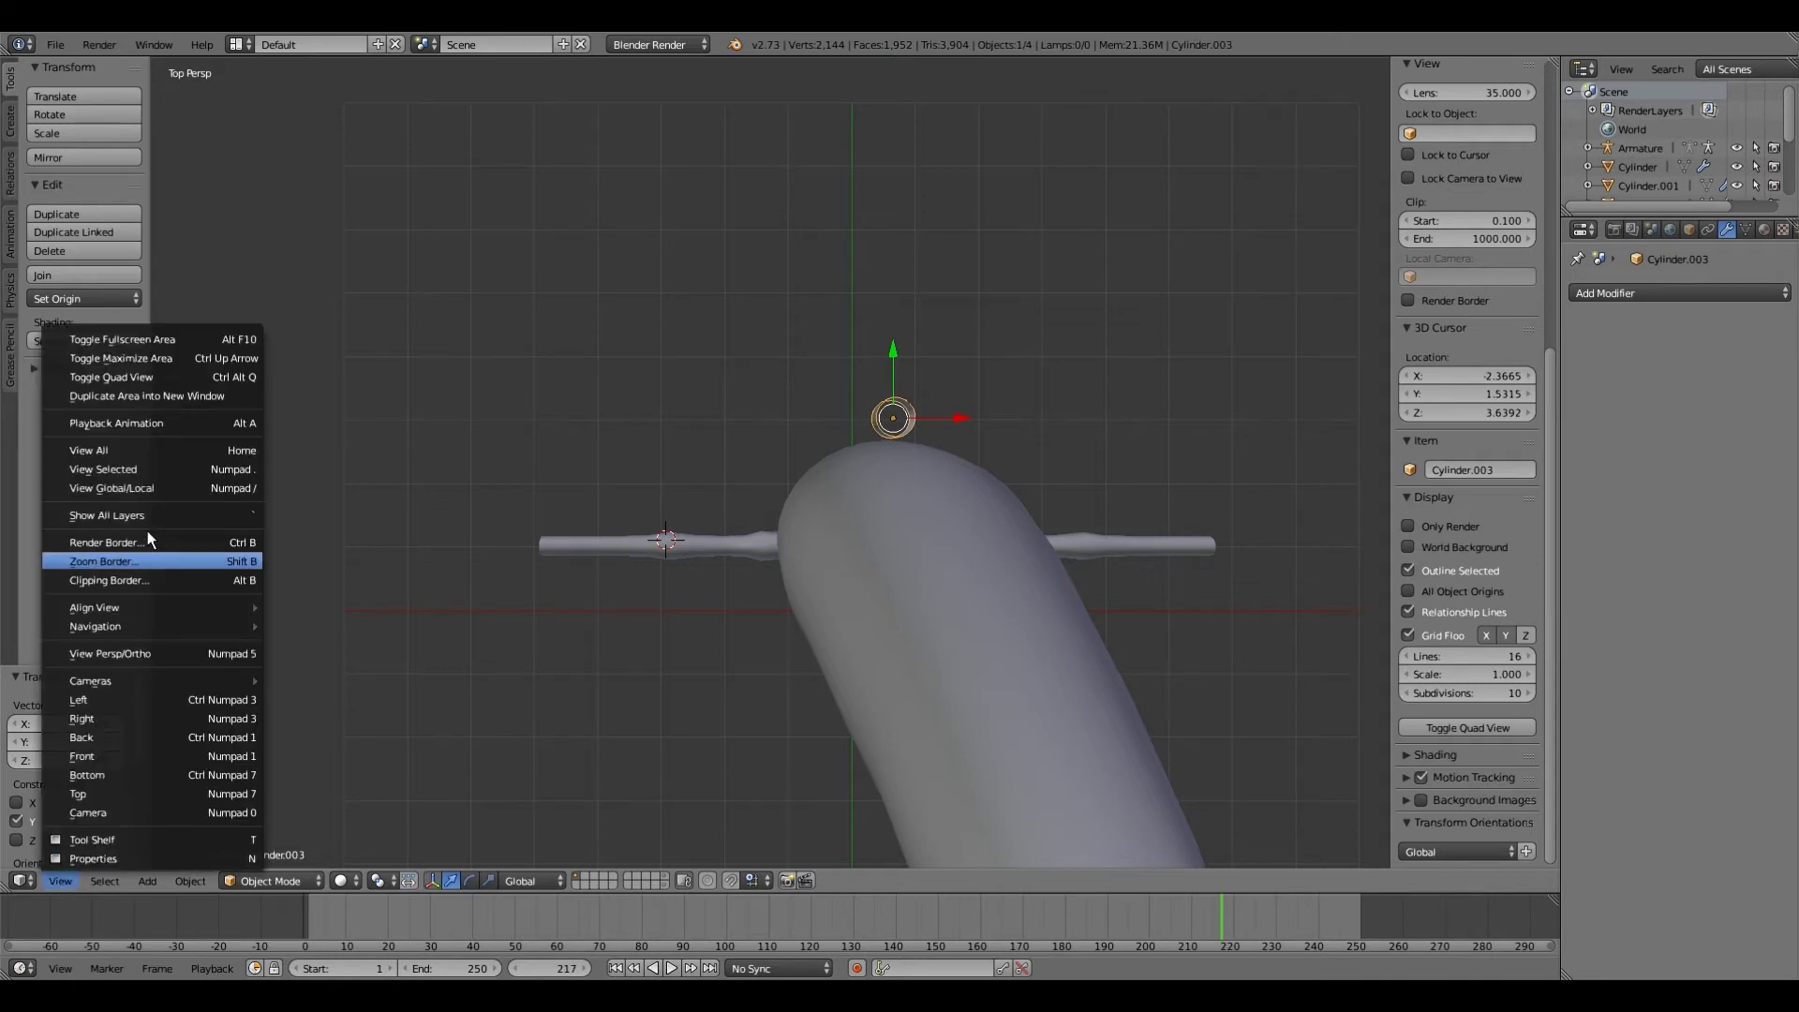
{"action": "left_click", "coordinate": [159, 491]}
{"action": "scroll", "coordinate": [497, 556], "scroll_direction": "down", "scroll_amount": 5}
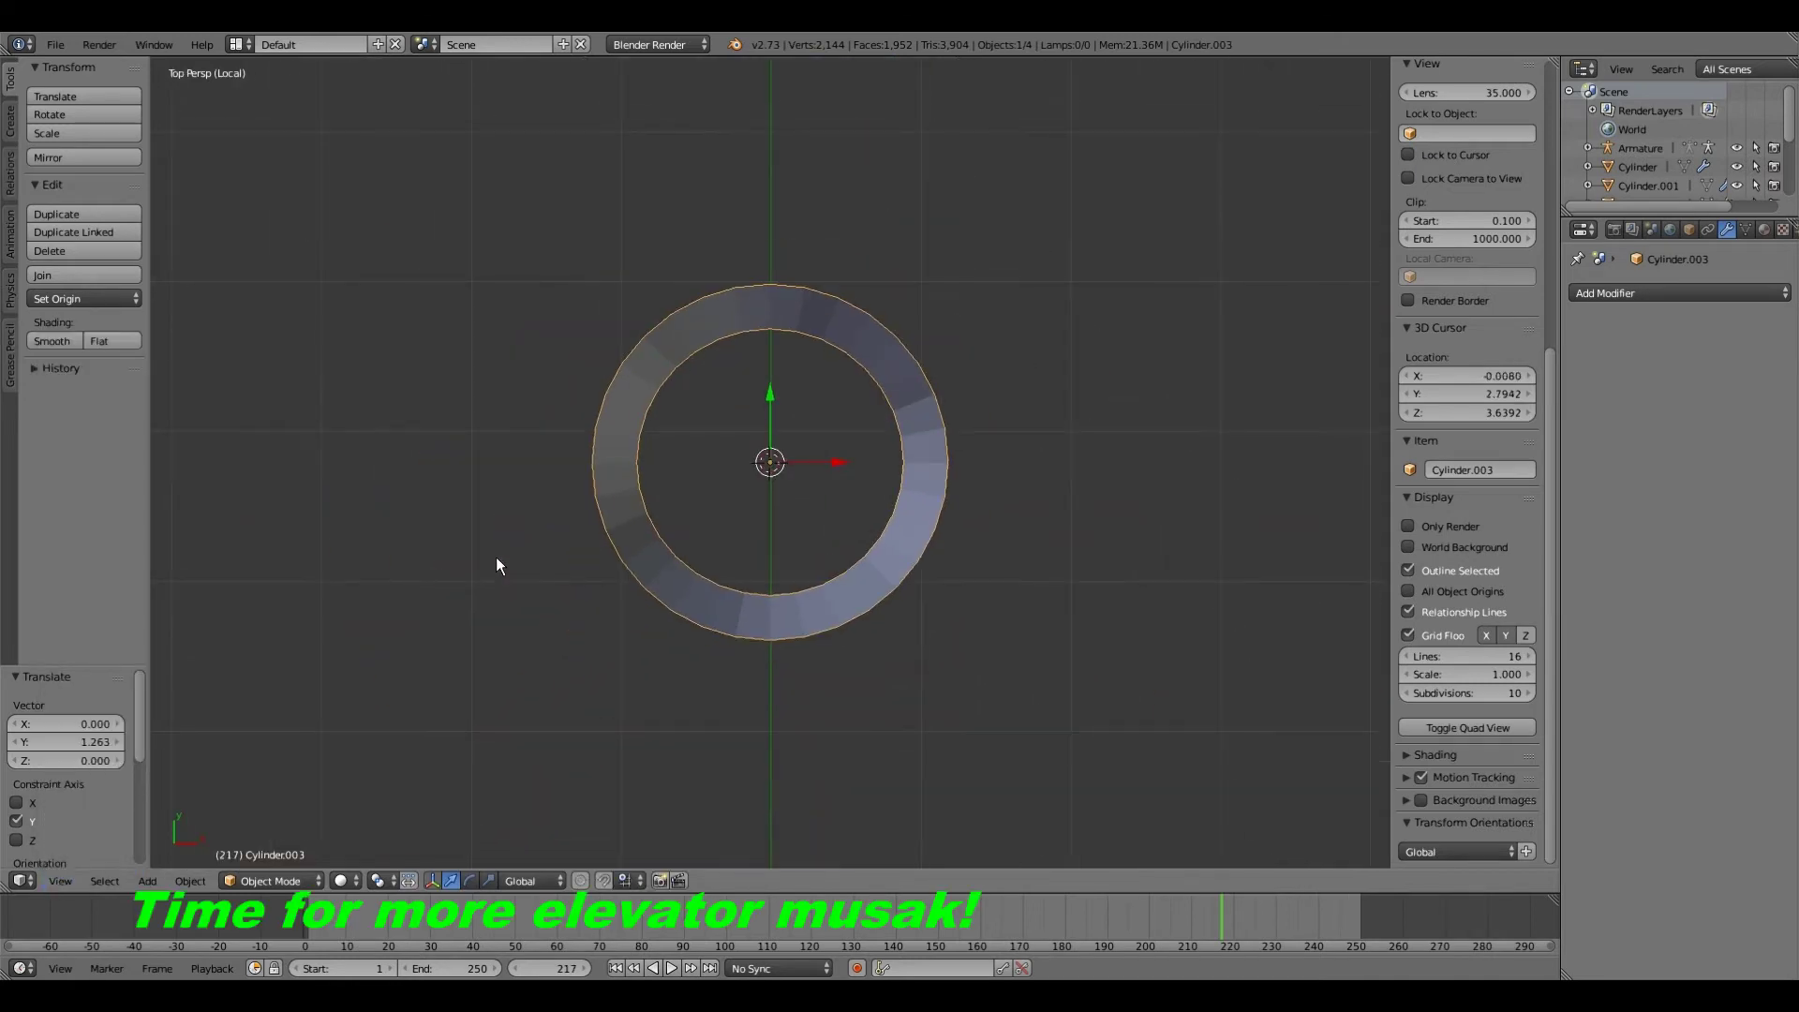
{"action": "left_click", "coordinate": [247, 871]}
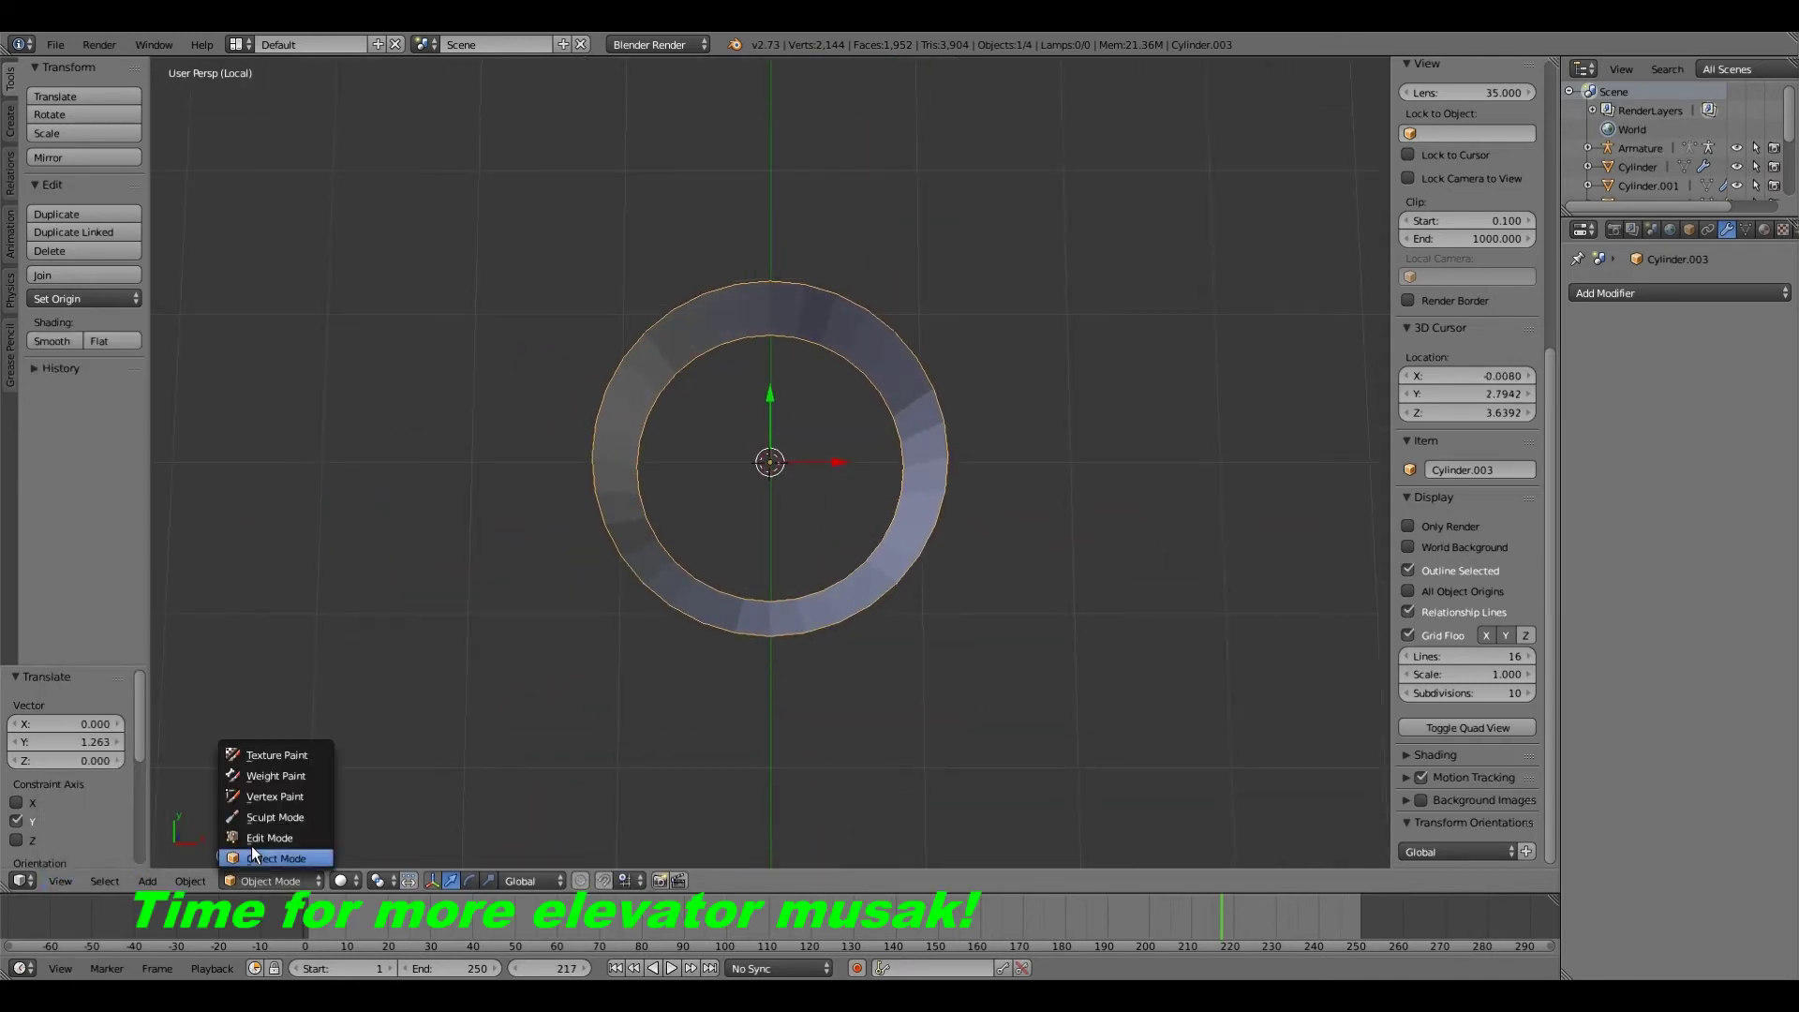
{"action": "left_click", "coordinate": [251, 846]}
{"action": "middle_click_drag", "start_coordinate": [543, 718], "coordinate": [675, 562]}
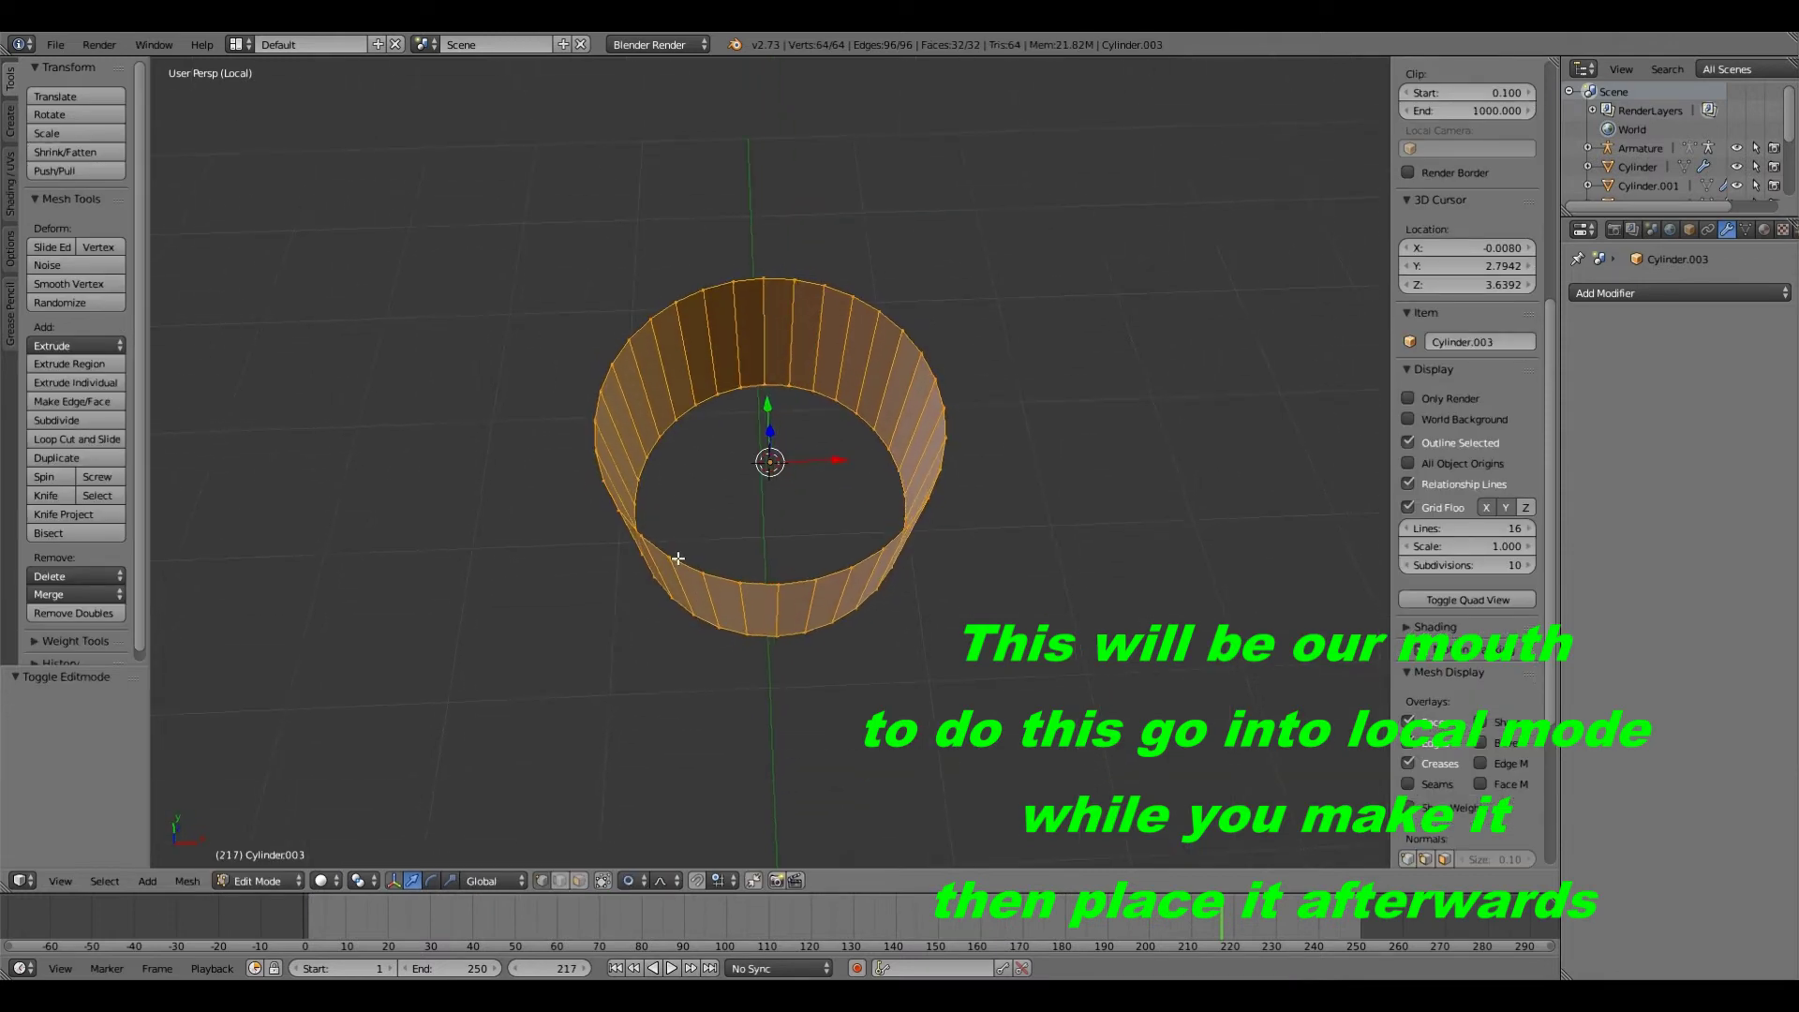
Step: Select an open end edge loop of the cylinder and extrude it with scaling to form a flat rim
{"action": "right_click", "coordinate": [683, 563]}
{"action": "left_click", "coordinate": [105, 881]}
{"action": "left_click", "coordinate": [176, 424]}
{"action": "key", "text": "e"}
{"action": "key", "text": "s"}
{"action": "left_click", "coordinate": [520, 723]}
{"action": "middle_click_drag", "start_coordinate": [521, 719], "coordinate": [558, 543]}
{"action": "middle_click_drag", "start_coordinate": [703, 603], "coordinate": [598, 671]}
Step: Add a Mirror modifier on Z instead of X with clipping, and raise the whole mesh along Z
{"action": "key", "text": "a"}
{"action": "key", "text": "a"}
{"action": "left_click", "coordinate": [1678, 293]}
{"action": "left_click", "coordinate": [1601, 441]}
{"action": "left_click", "coordinate": [1601, 441]}
{"action": "left_click", "coordinate": [1583, 401]}
{"action": "left_click", "coordinate": [1640, 422]}
{"action": "key", "text": "g"}
{"action": "key", "text": "z"}
{"action": "key", "text": "Return"}
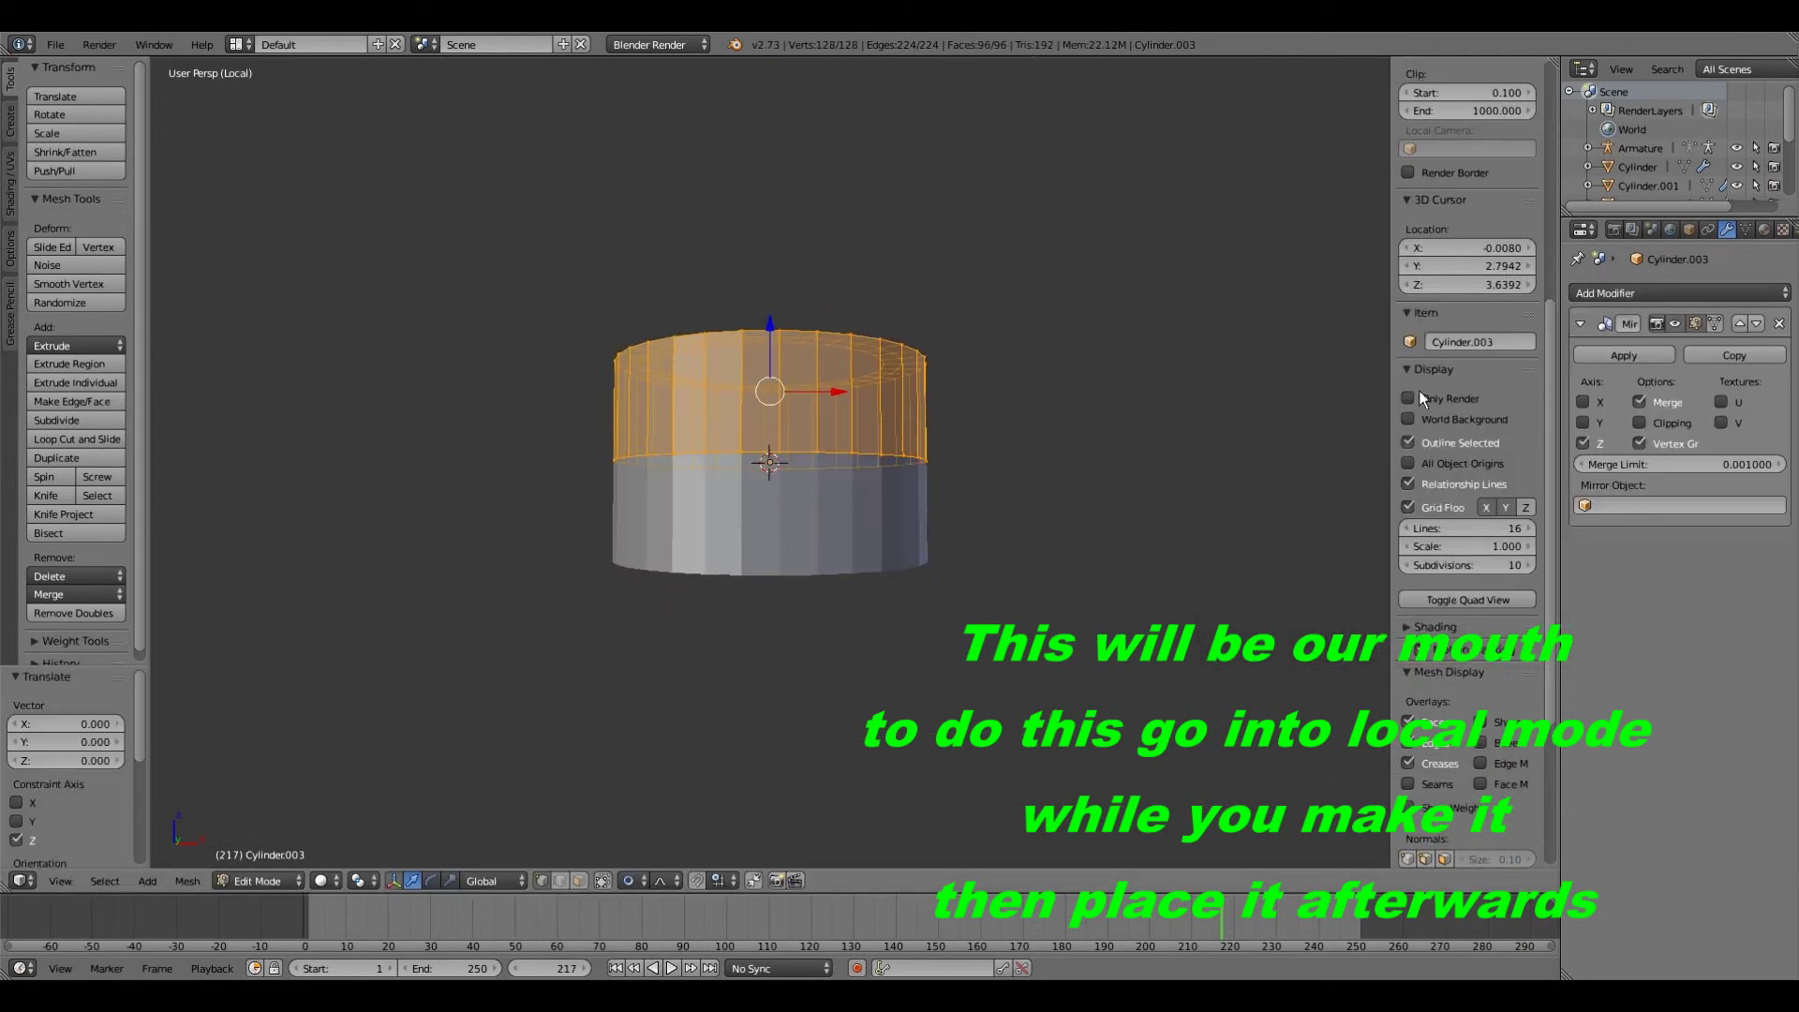
Step: Select the rim's inner edge loop and extrude it downward along Z to form the ring's inner wall
{"action": "key", "text": "KP_7"}
{"action": "middle_click_drag", "start_coordinate": [754, 570], "coordinate": [815, 525]}
{"action": "right_click", "coordinate": [808, 521]}
{"action": "left_click", "coordinate": [104, 881]}
{"action": "left_click", "coordinate": [138, 423]}
{"action": "middle_click_drag", "start_coordinate": [656, 487], "coordinate": [656, 393]}
{"action": "key", "text": "e"}
{"action": "key", "text": "z"}
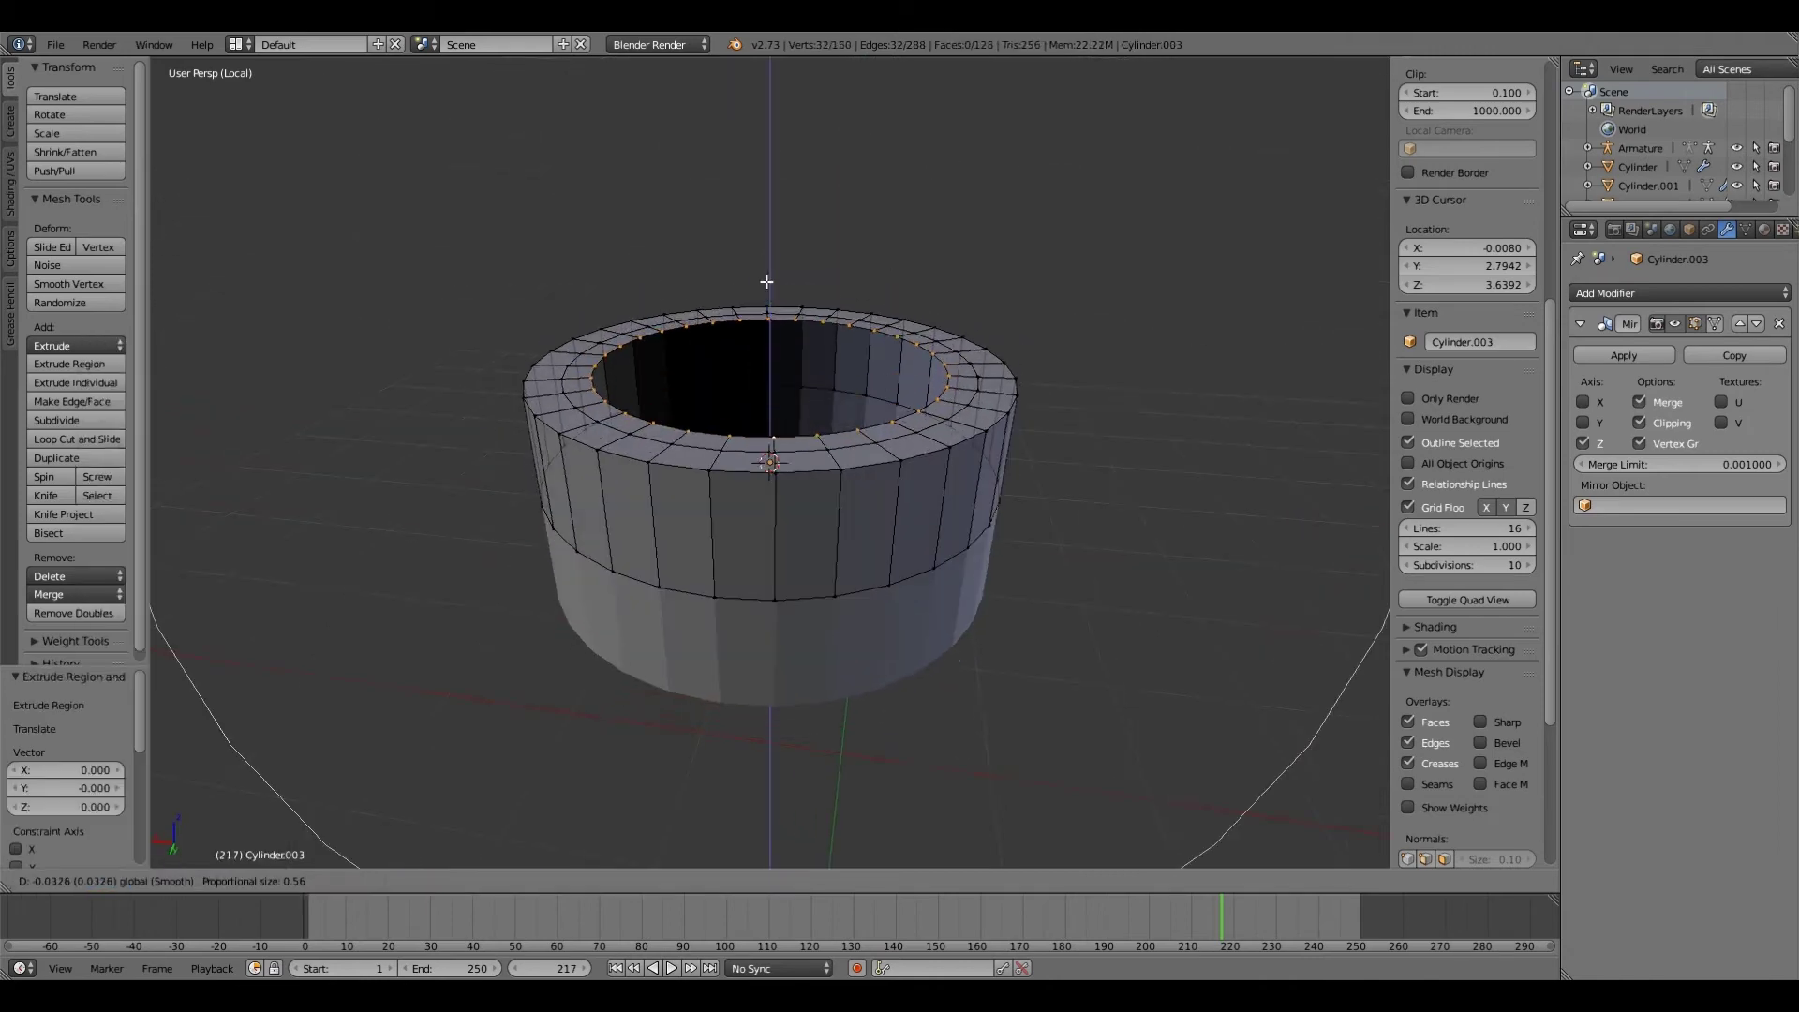
{"action": "left_click", "coordinate": [764, 422]}
Step: Add a loop cut around the wall of the mouth ring
{"action": "middle_click_drag", "start_coordinate": [764, 421], "coordinate": [675, 656]}
{"action": "key", "text": "ctrl+r"}
{"action": "left_click", "coordinate": [742, 572]}
{"action": "left_click", "coordinate": [742, 572]}
Step: Rotate the mouth ring 90° about X and 180° about Z in Object Mode
{"action": "key", "text": "KP_1"}
{"action": "key", "text": "Tab"}
{"action": "key", "text": "r"}
{"action": "key", "text": "x"}
{"action": "key", "text": "9"}
{"action": "key", "text": "0"}
{"action": "key", "text": "Return"}
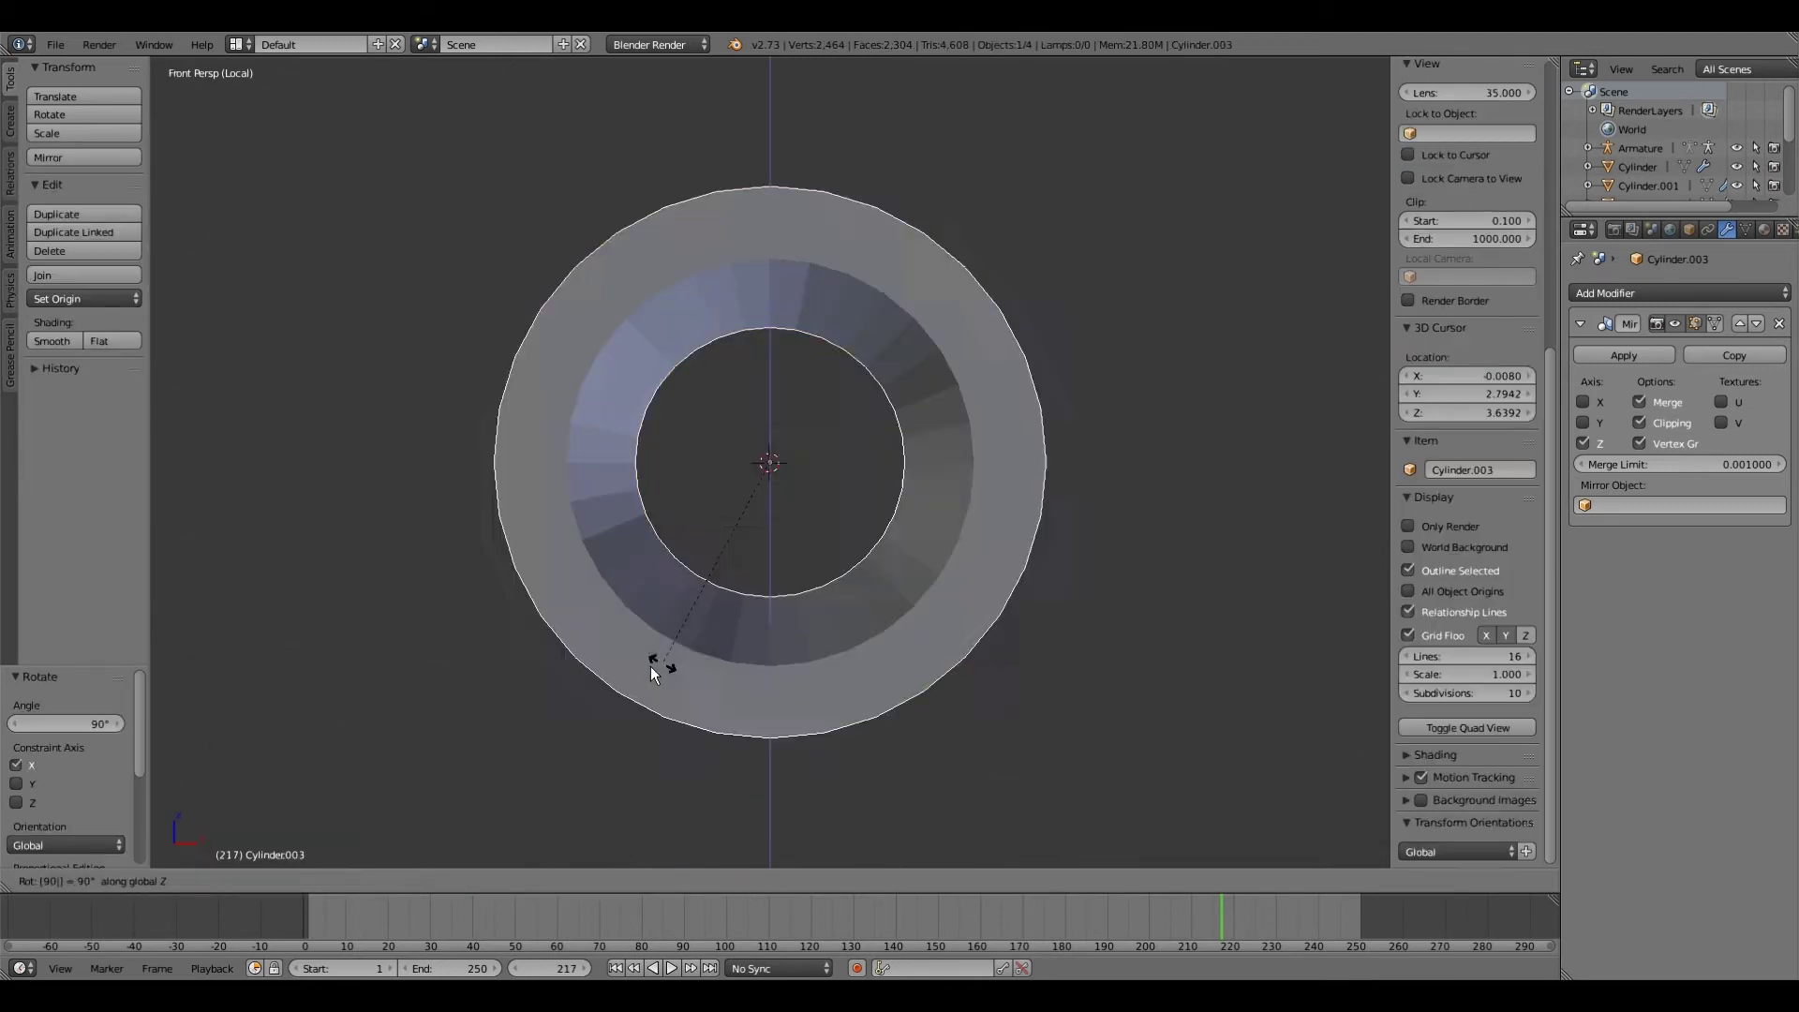
{"action": "key", "text": "Tab"}
{"action": "key", "text": "Tab"}
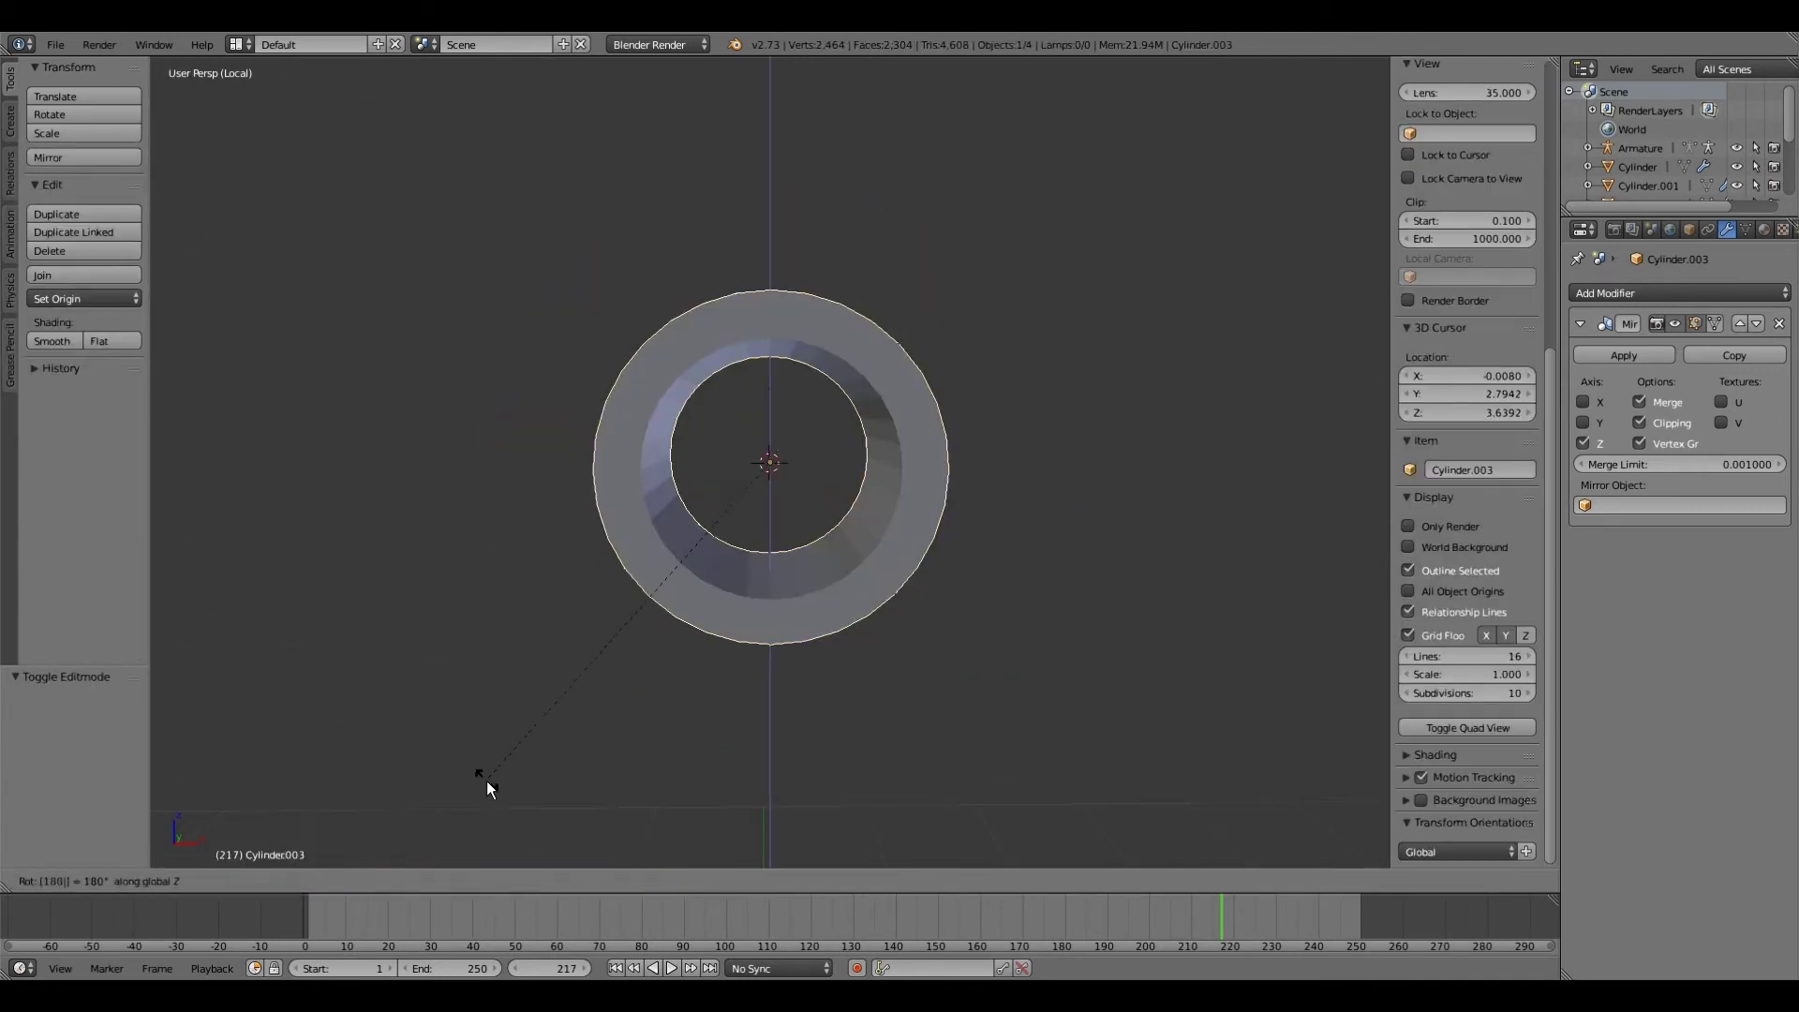
Step: Select the whole ring mesh in Edit Mode and scale it along Z into a flattened oval mouth
{"action": "key", "text": "Tab"}
{"action": "scroll", "coordinate": [582, 722], "scroll_direction": "up", "scroll_amount": 2}
{"action": "middle_click_drag", "start_coordinate": [582, 722], "coordinate": [543, 744]}
{"action": "key", "text": "a"}
{"action": "key", "text": "s"}
{"action": "key", "text": "z"}
{"action": "left_click", "coordinate": [574, 486]}
{"action": "middle_click_drag", "start_coordinate": [575, 485], "coordinate": [578, 874]}
{"action": "middle_click_drag", "start_coordinate": [655, 775], "coordinate": [624, 732]}
Step: Select the middle edge loop on the ring's flat face and shift it along Y to round the lip
{"action": "key", "text": "a"}
{"action": "scroll", "coordinate": [624, 732], "scroll_direction": "up", "scroll_amount": 2}
{"action": "right_click", "coordinate": [633, 588]}
{"action": "left_click", "coordinate": [105, 881]}
{"action": "left_click", "coordinate": [182, 437]}
{"action": "middle_click_drag", "start_coordinate": [182, 436], "coordinate": [768, 524]}
{"action": "key", "text": "g"}
{"action": "key", "text": "y"}
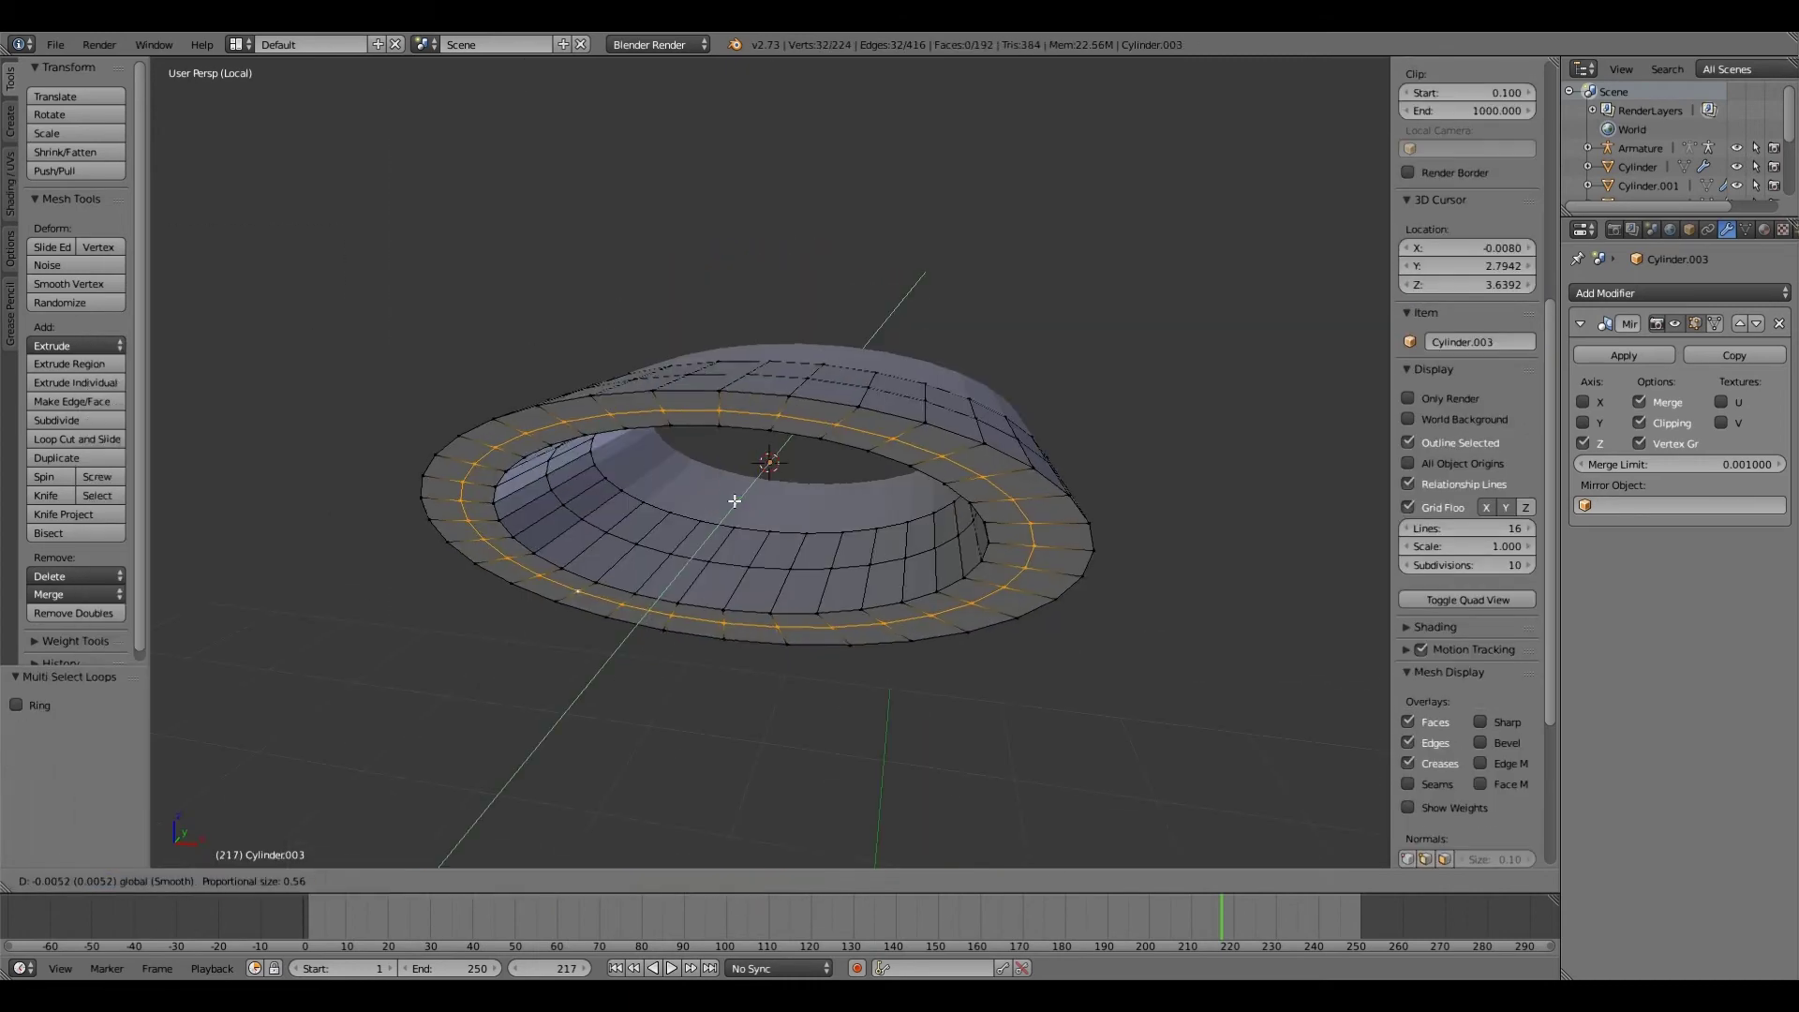
{"action": "key", "text": "Return"}
Step: Switch to Object Mode and apply the mouth's Mirror modifier
{"action": "left_click", "coordinate": [1624, 356]}
{"action": "left_click", "coordinate": [258, 881]}
{"action": "left_click", "coordinate": [249, 864]}
{"action": "left_click", "coordinate": [1624, 355]}
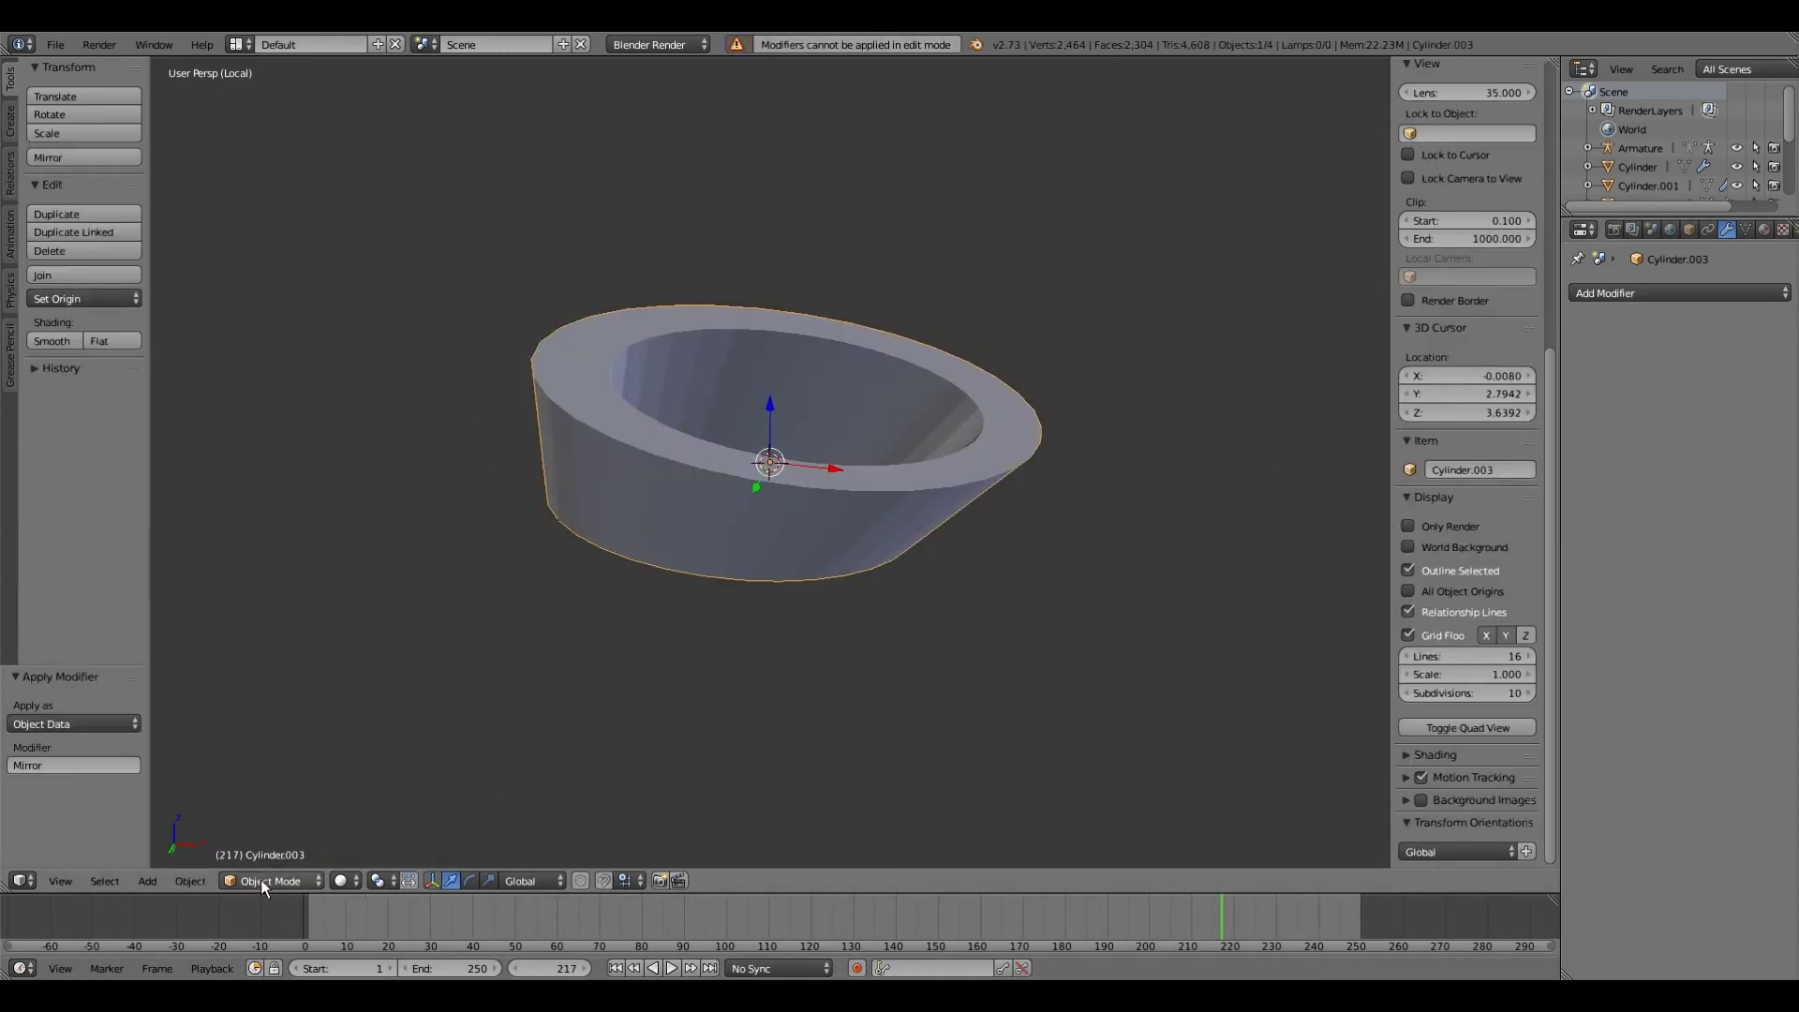
Step: Select the middle edge loop on the ring's opposite flat face in Edit Mode and move it along Y
{"action": "key", "text": "Tab"}
{"action": "key", "text": "a"}
{"action": "scroll", "coordinate": [651, 466], "scroll_direction": "up", "scroll_amount": 1}
{"action": "right_click", "coordinate": [651, 466]}
{"action": "left_click", "coordinate": [104, 881]}
{"action": "left_click", "coordinate": [181, 437]}
{"action": "middle_click_drag", "start_coordinate": [182, 437], "coordinate": [723, 450]}
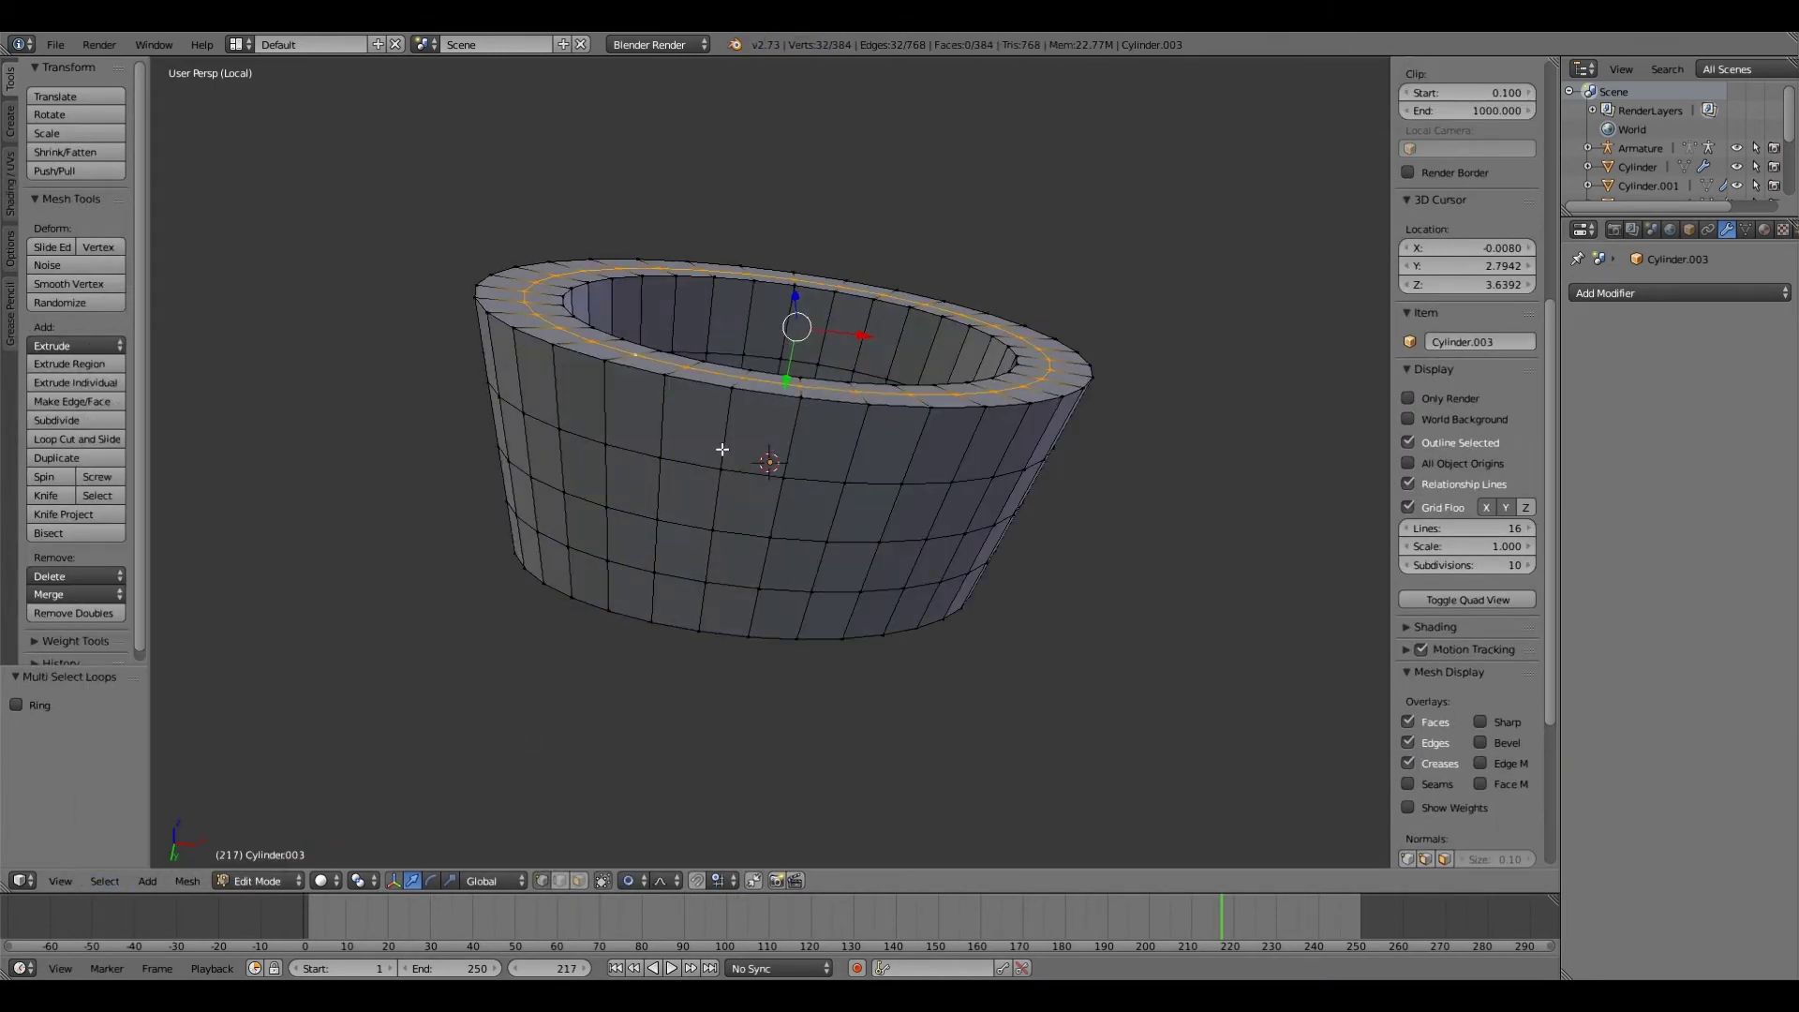
{"action": "key", "text": "KP_7"}
{"action": "key", "text": "g"}
{"action": "key", "text": "y"}
{"action": "left_click", "coordinate": [767, 556]}
{"action": "middle_click_drag", "start_coordinate": [767, 557], "coordinate": [80, 459]}
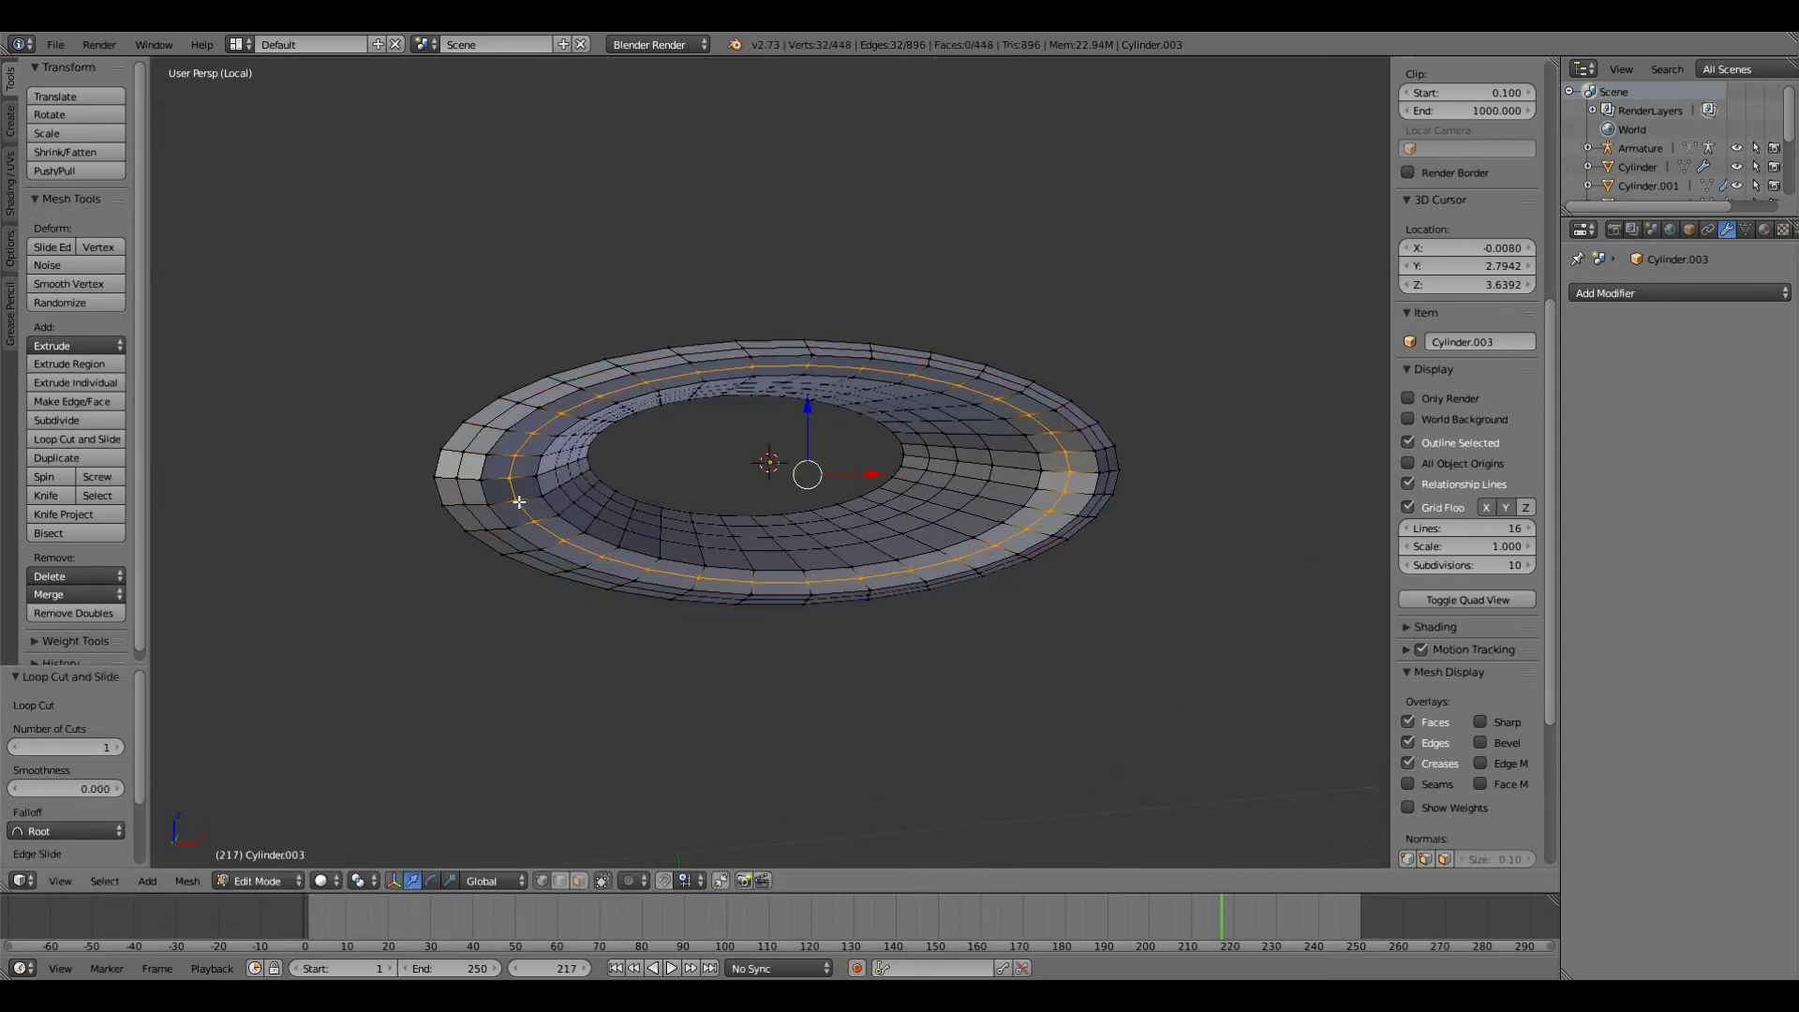
Step: Leave Edit Mode and local view, and shift the lips ring about -0.33 along Y against the banana body
{"action": "key", "text": "Tab"}
{"action": "left_click", "coordinate": [60, 881]}
{"action": "left_click", "coordinate": [112, 489]}
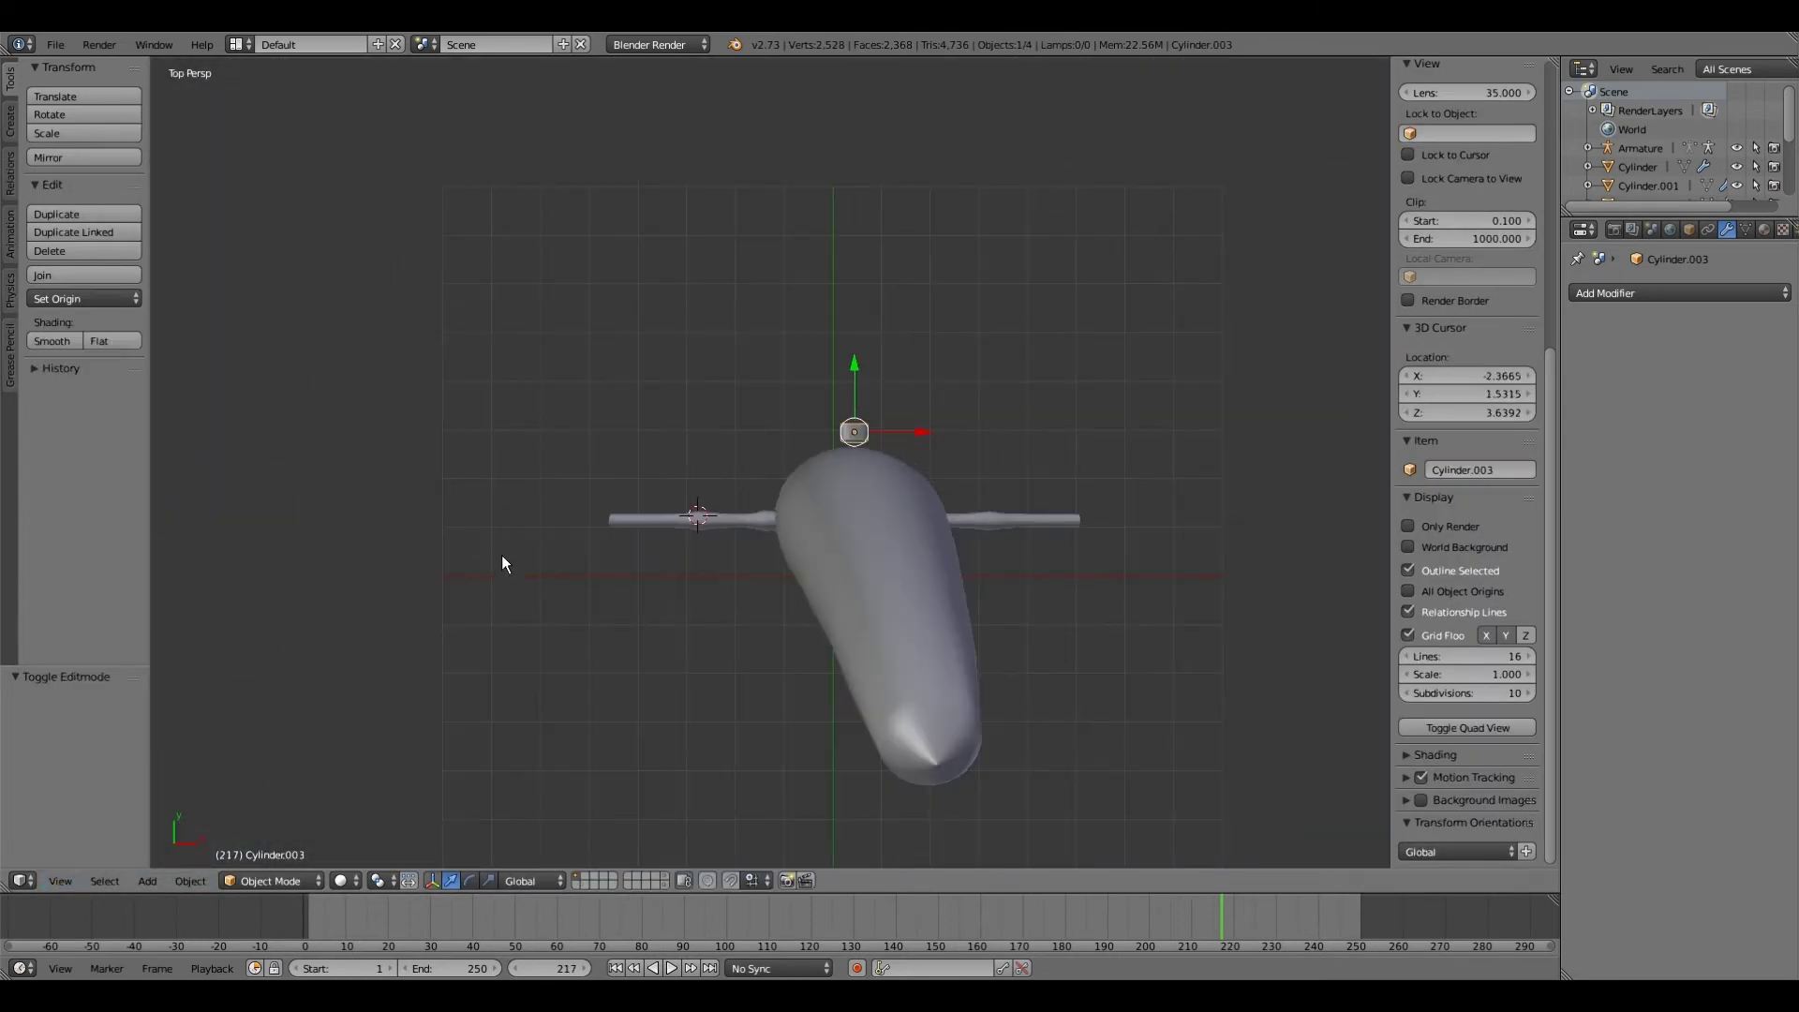
{"action": "key", "text": "KP_1"}
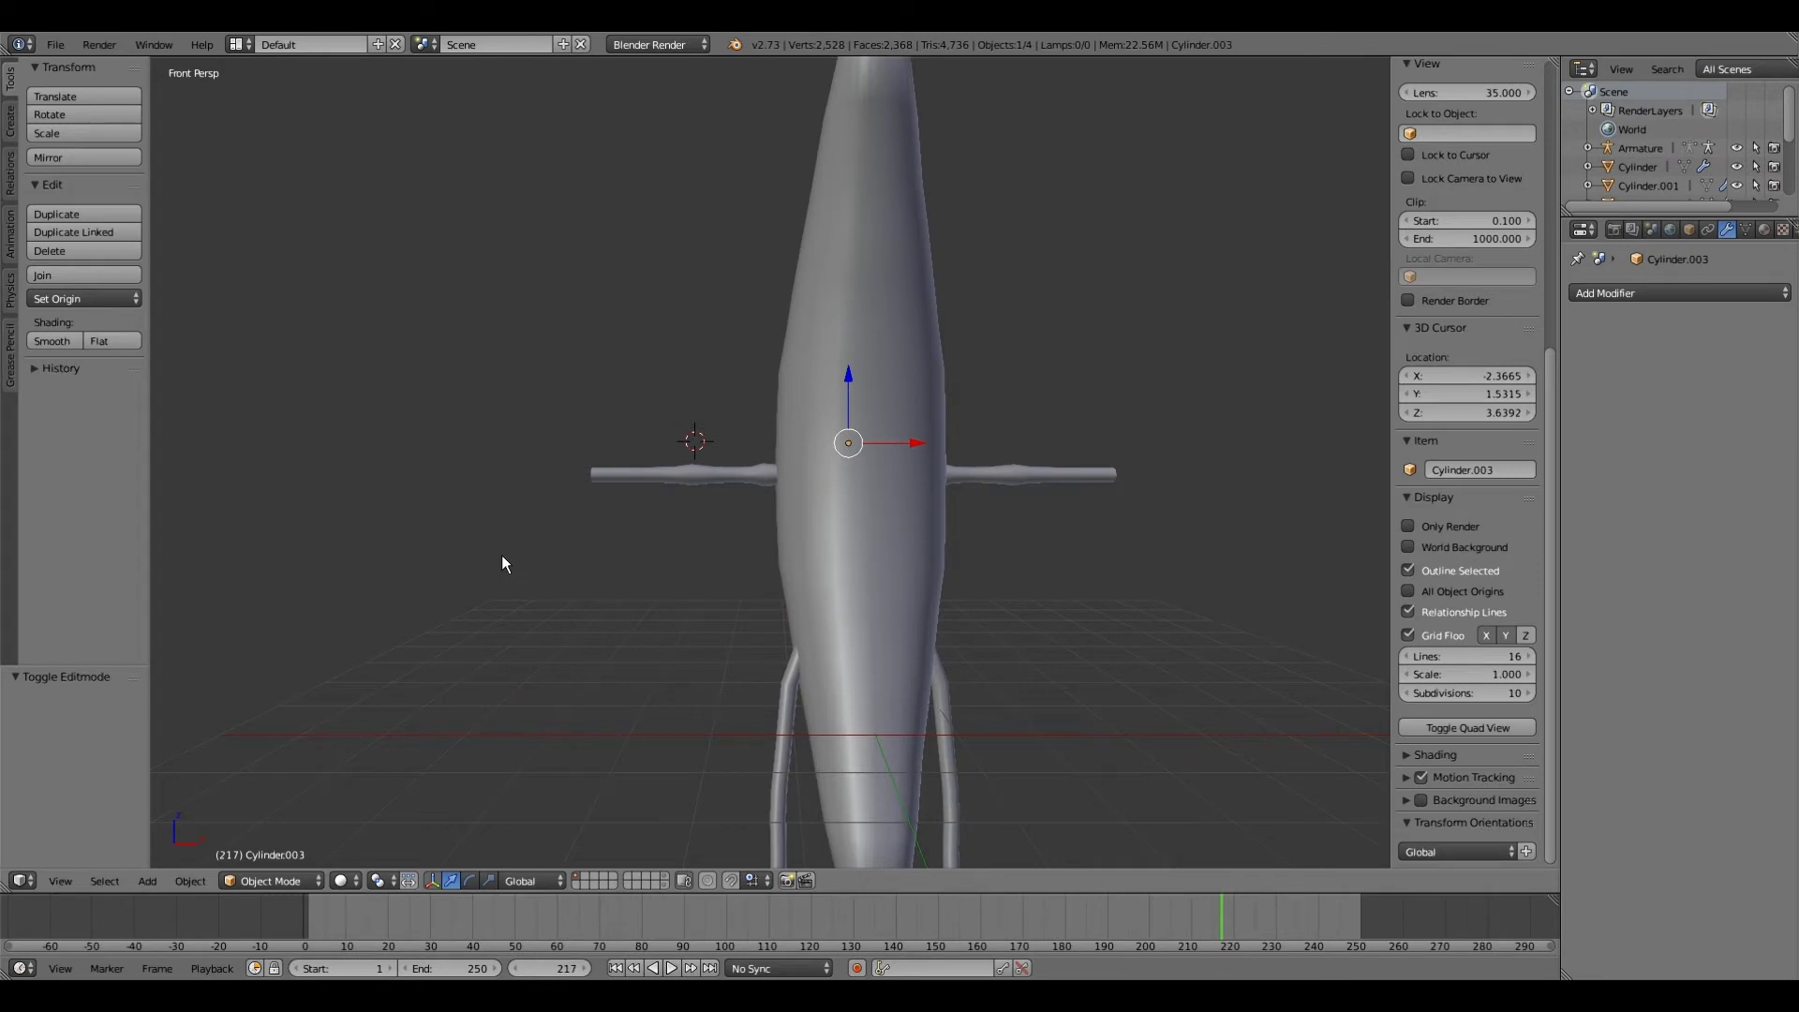
{"action": "key", "text": "ctrl+KP_1"}
{"action": "scroll", "coordinate": [508, 553], "scroll_direction": "up", "scroll_amount": 3}
{"action": "middle_click_drag", "start_coordinate": [514, 549], "coordinate": [715, 554]}
{"action": "left_click_drag", "start_coordinate": [715, 555], "coordinate": [670, 550]}
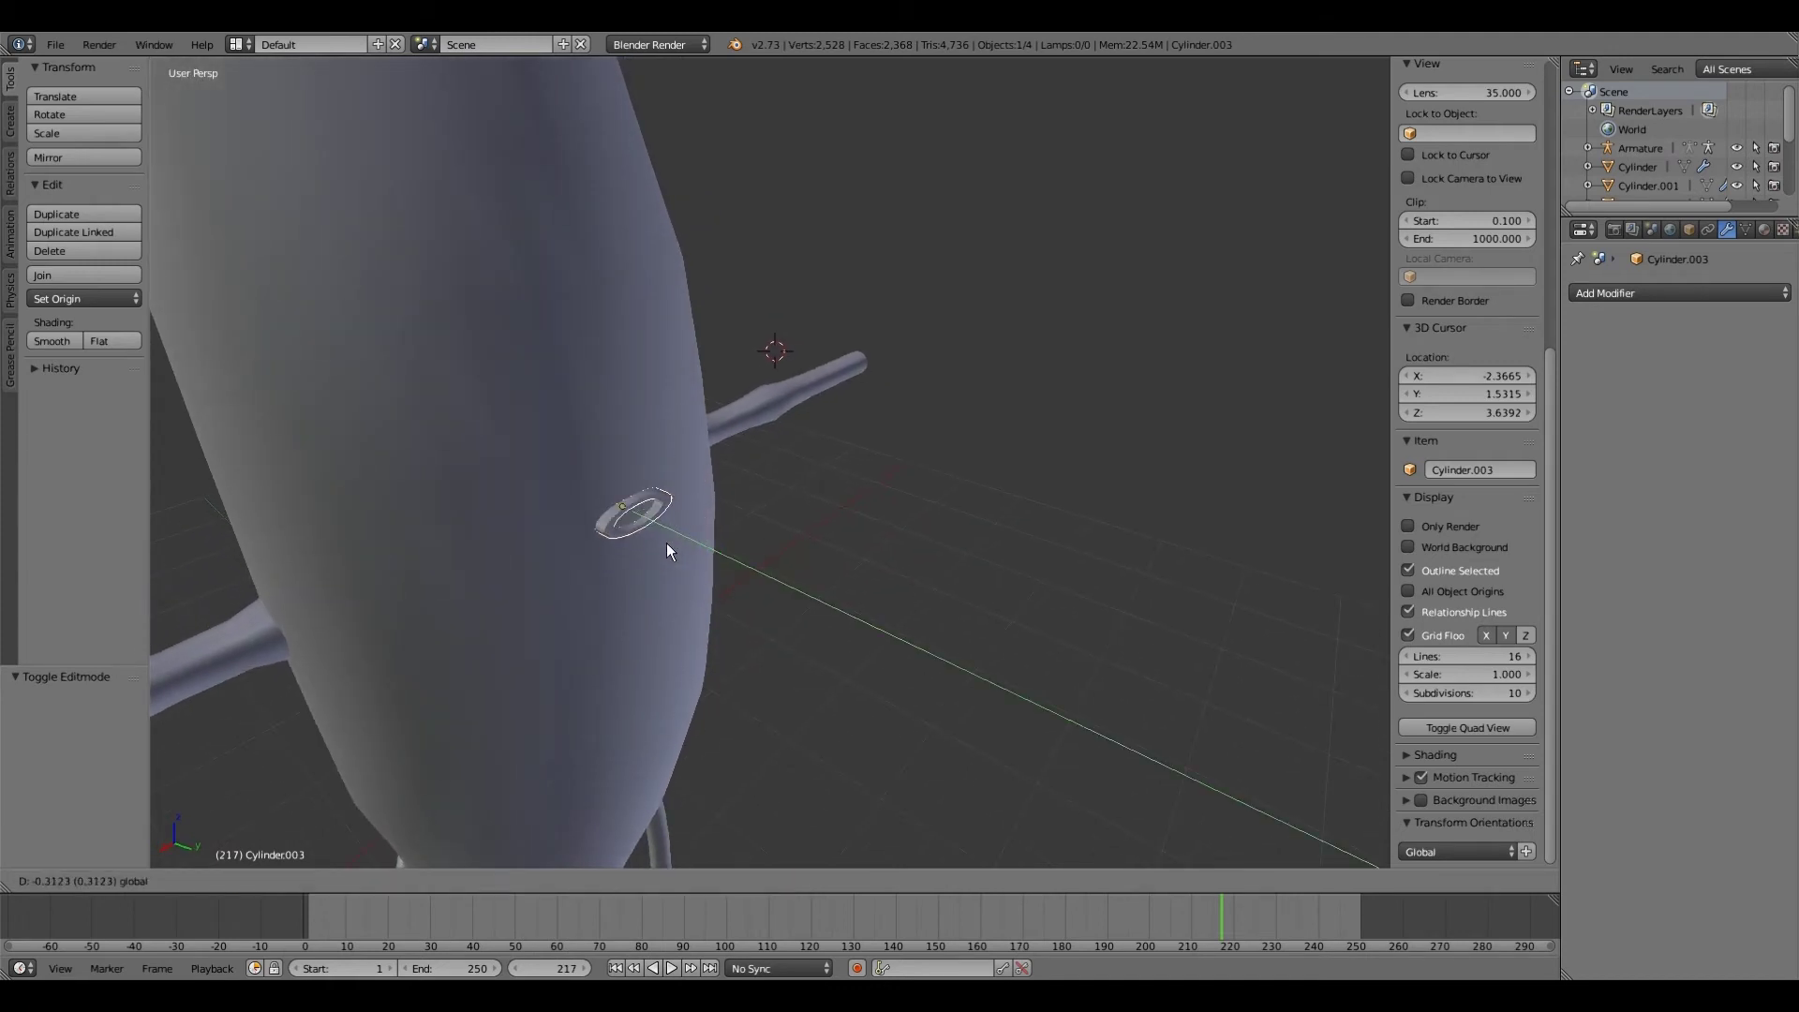
{"action": "left_click", "coordinate": [666, 542]}
{"action": "mouse_move", "coordinate": [604, 560]}
{"action": "middle_mouse_down"}
{"action": "mouse_move", "coordinate": [492, 525]}
{"action": "mouse_move", "coordinate": [623, 566]}
{"action": "middle_mouse_up"}
{"action": "key", "text": "KP_1"}
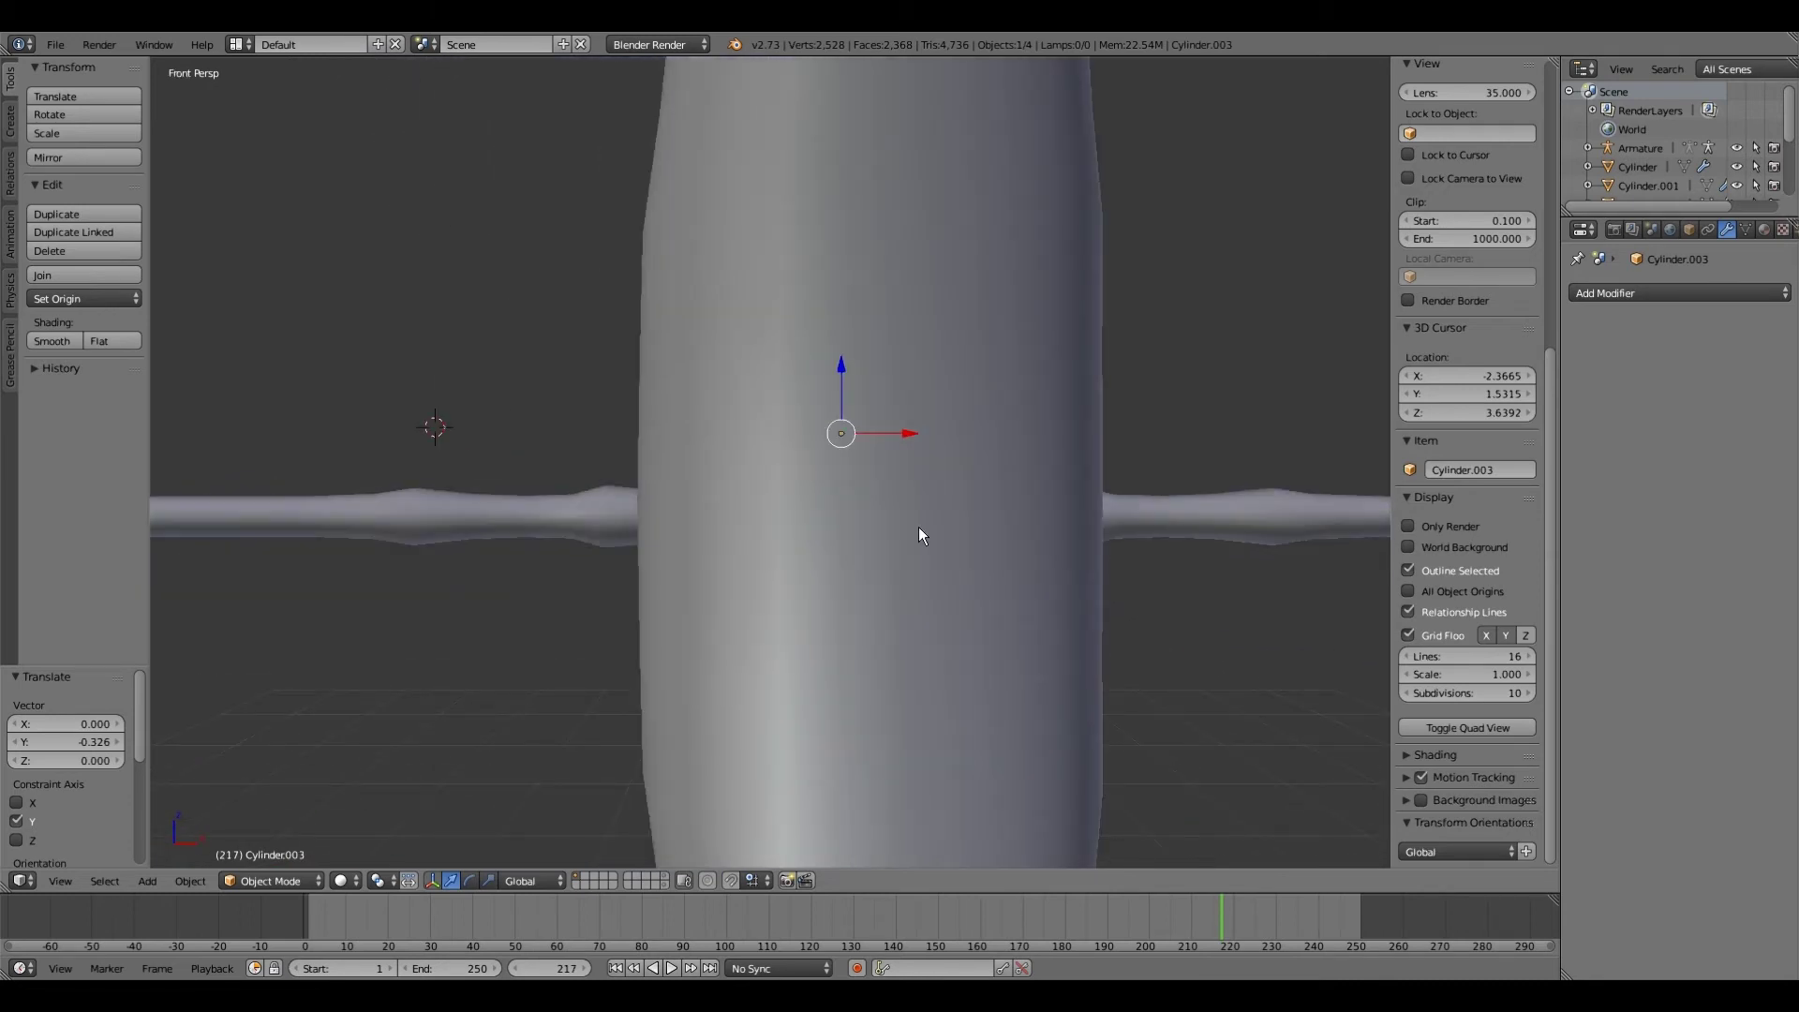
Step: Select the banana suit body and reset the 3D cursor to the world origin
{"action": "right_click", "coordinate": [919, 529]}
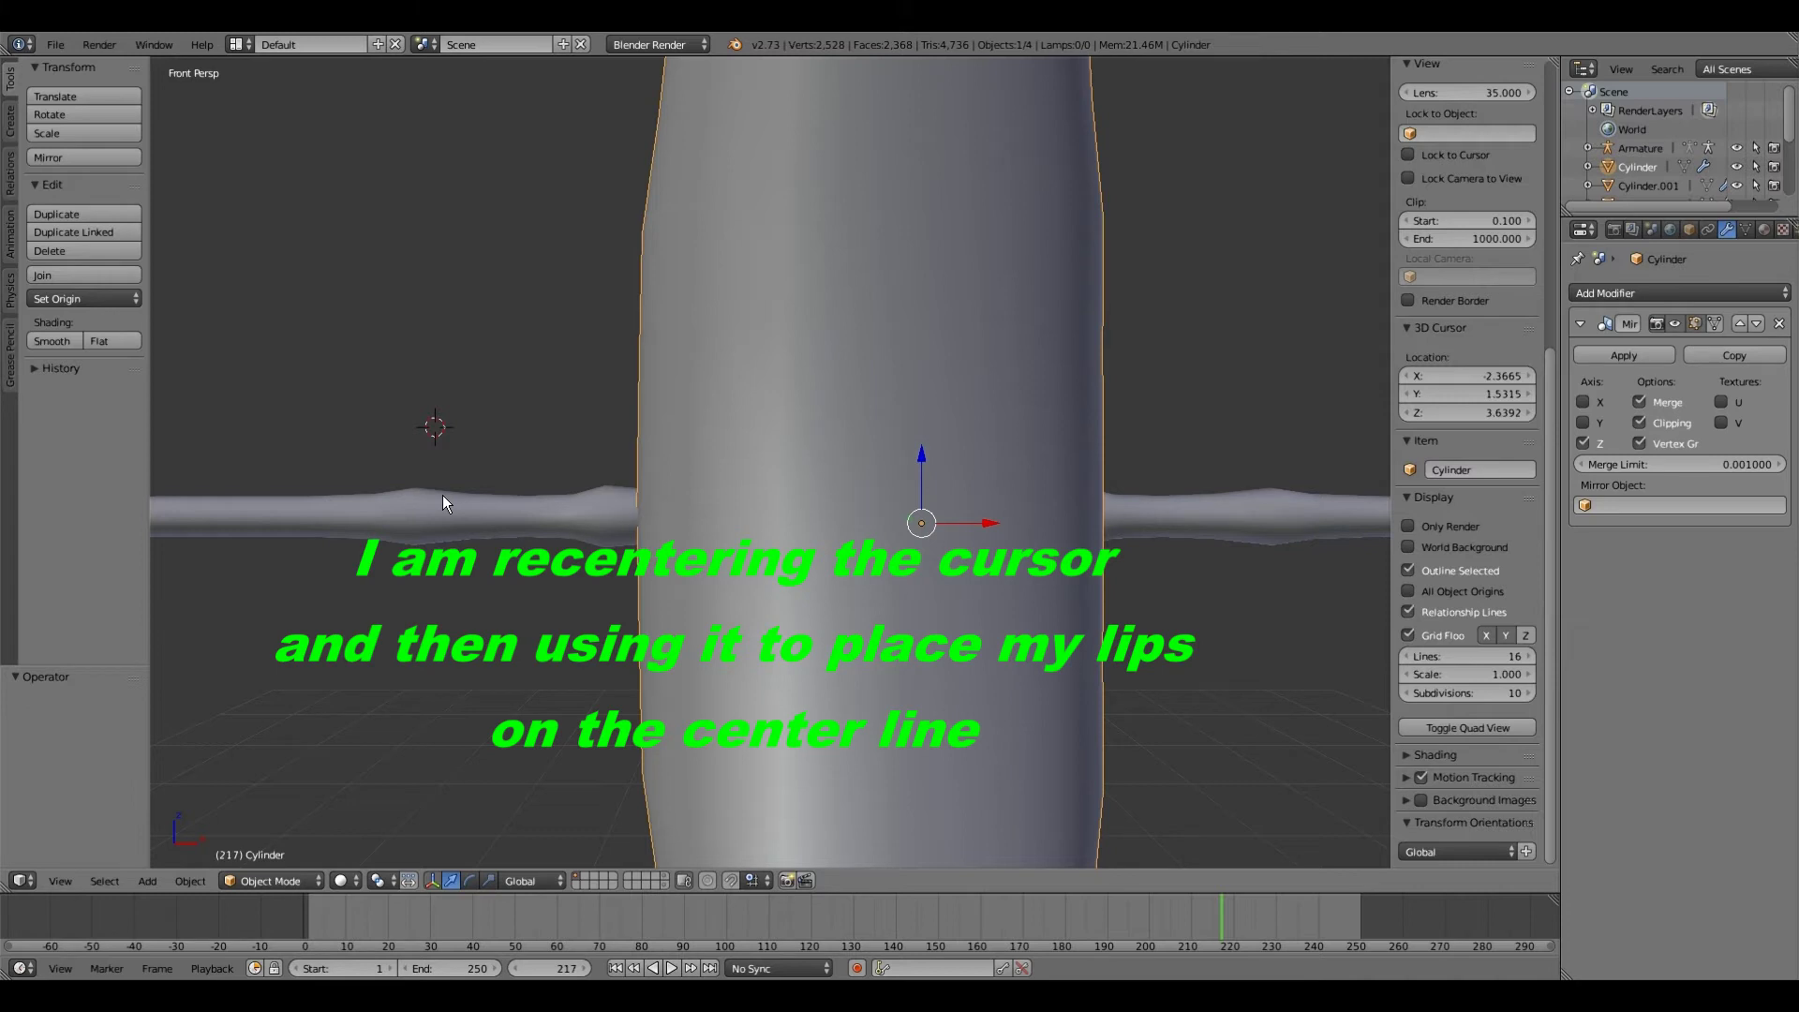
{"action": "scroll", "coordinate": [442, 495], "scroll_direction": "down", "scroll_amount": 5}
{"action": "key", "text": "shift+c"}
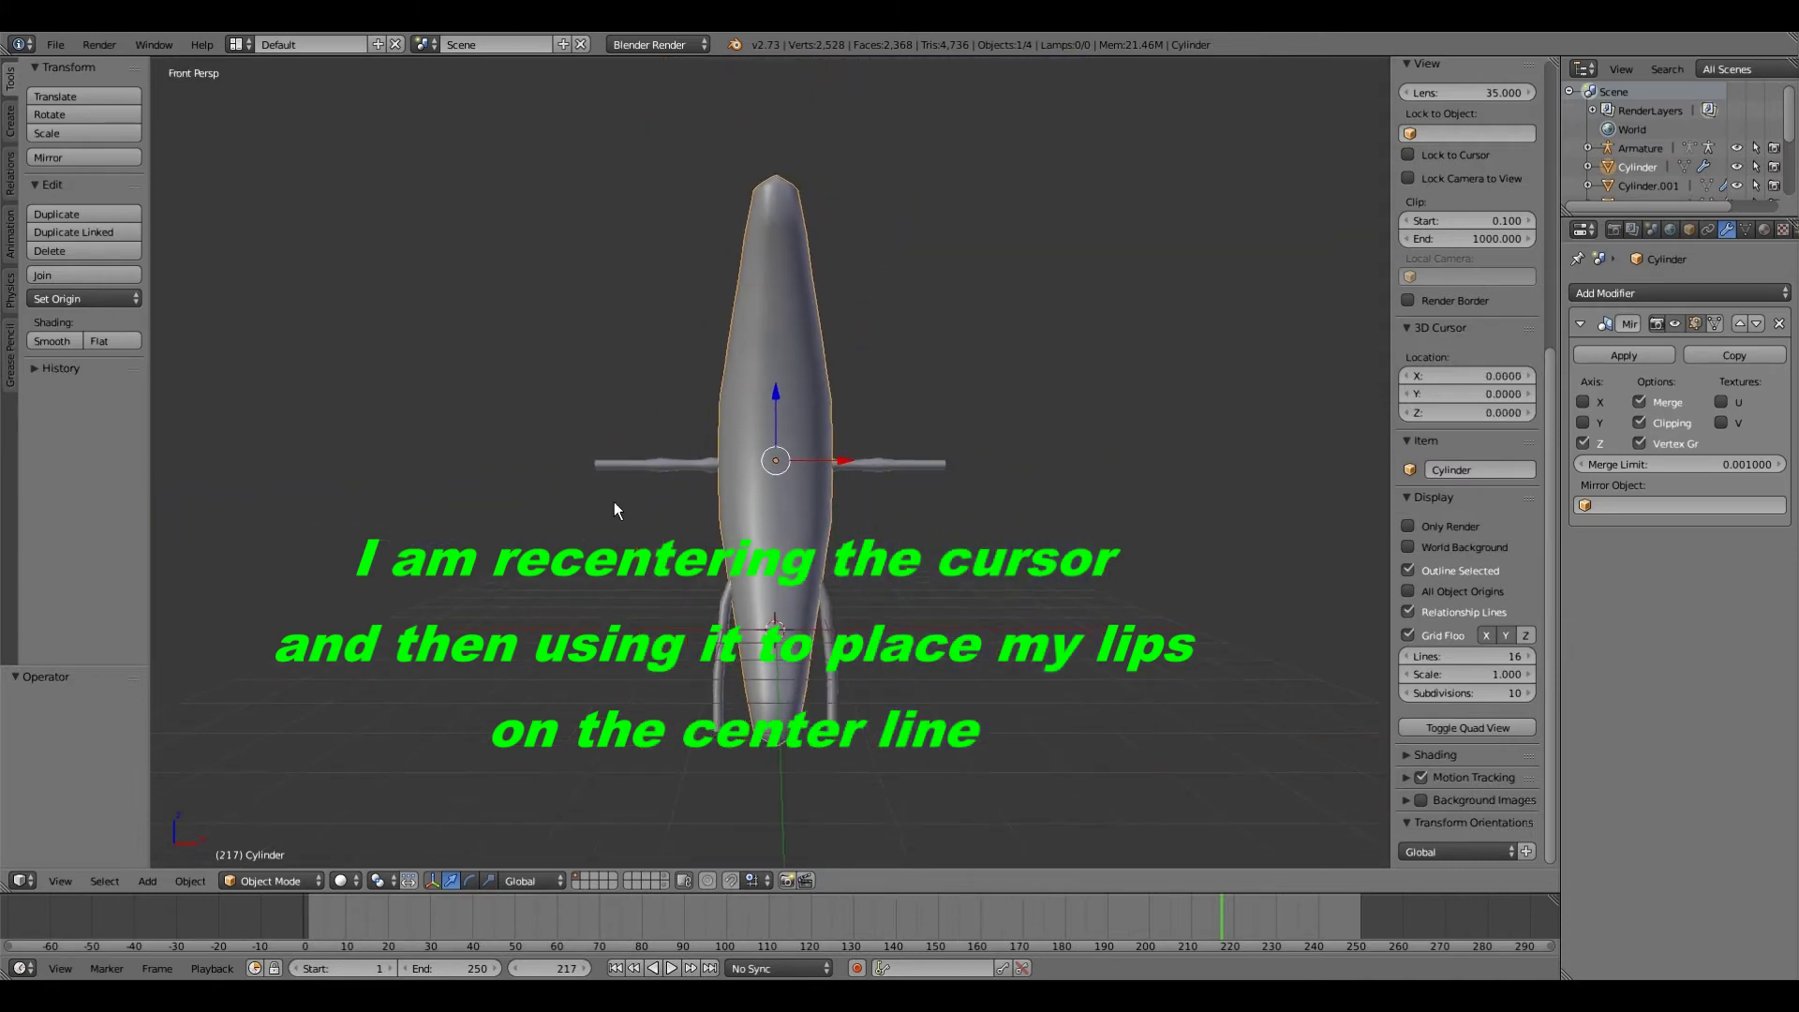
Step: Select the lips ring, snap it to the 3D cursor, and raise it about 3.81 along Z
{"action": "middle_click_drag", "start_coordinate": [615, 503], "coordinate": [465, 531]}
{"action": "scroll", "coordinate": [652, 441], "scroll_direction": "up", "scroll_amount": 3}
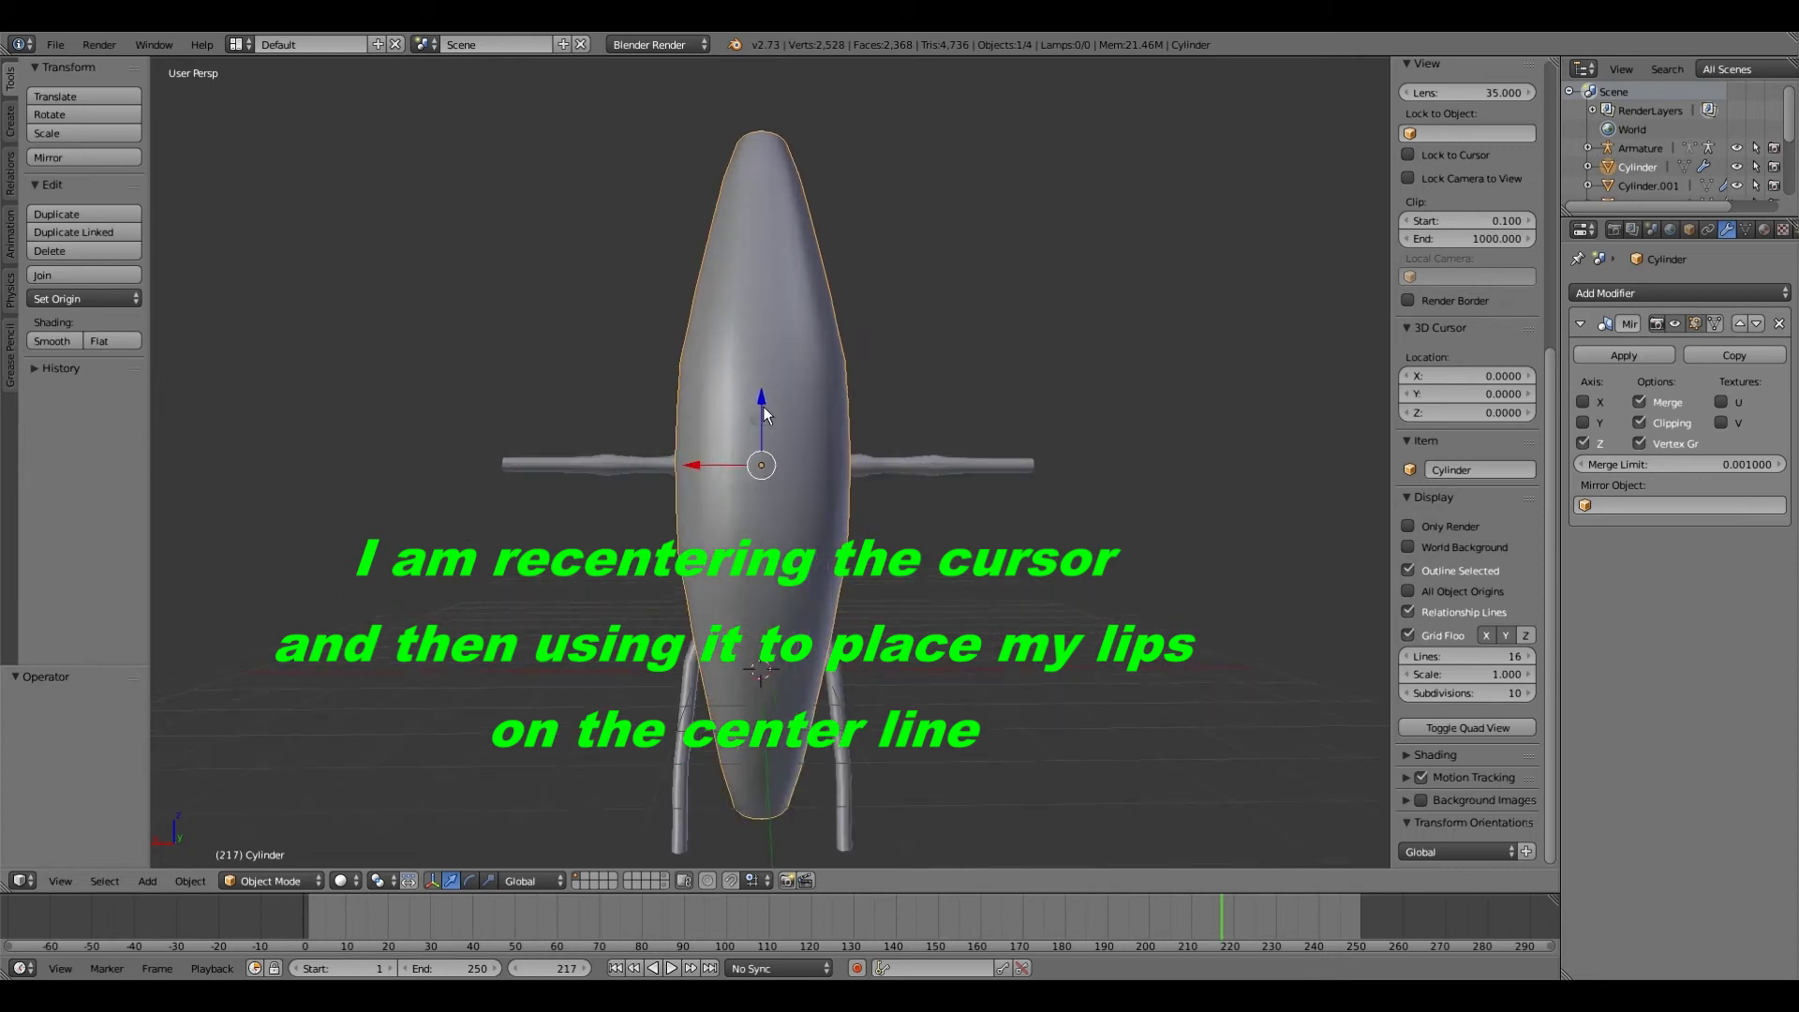
{"action": "scroll", "coordinate": [762, 406], "scroll_direction": "up", "scroll_amount": 1}
{"action": "right_click", "coordinate": [763, 407]}
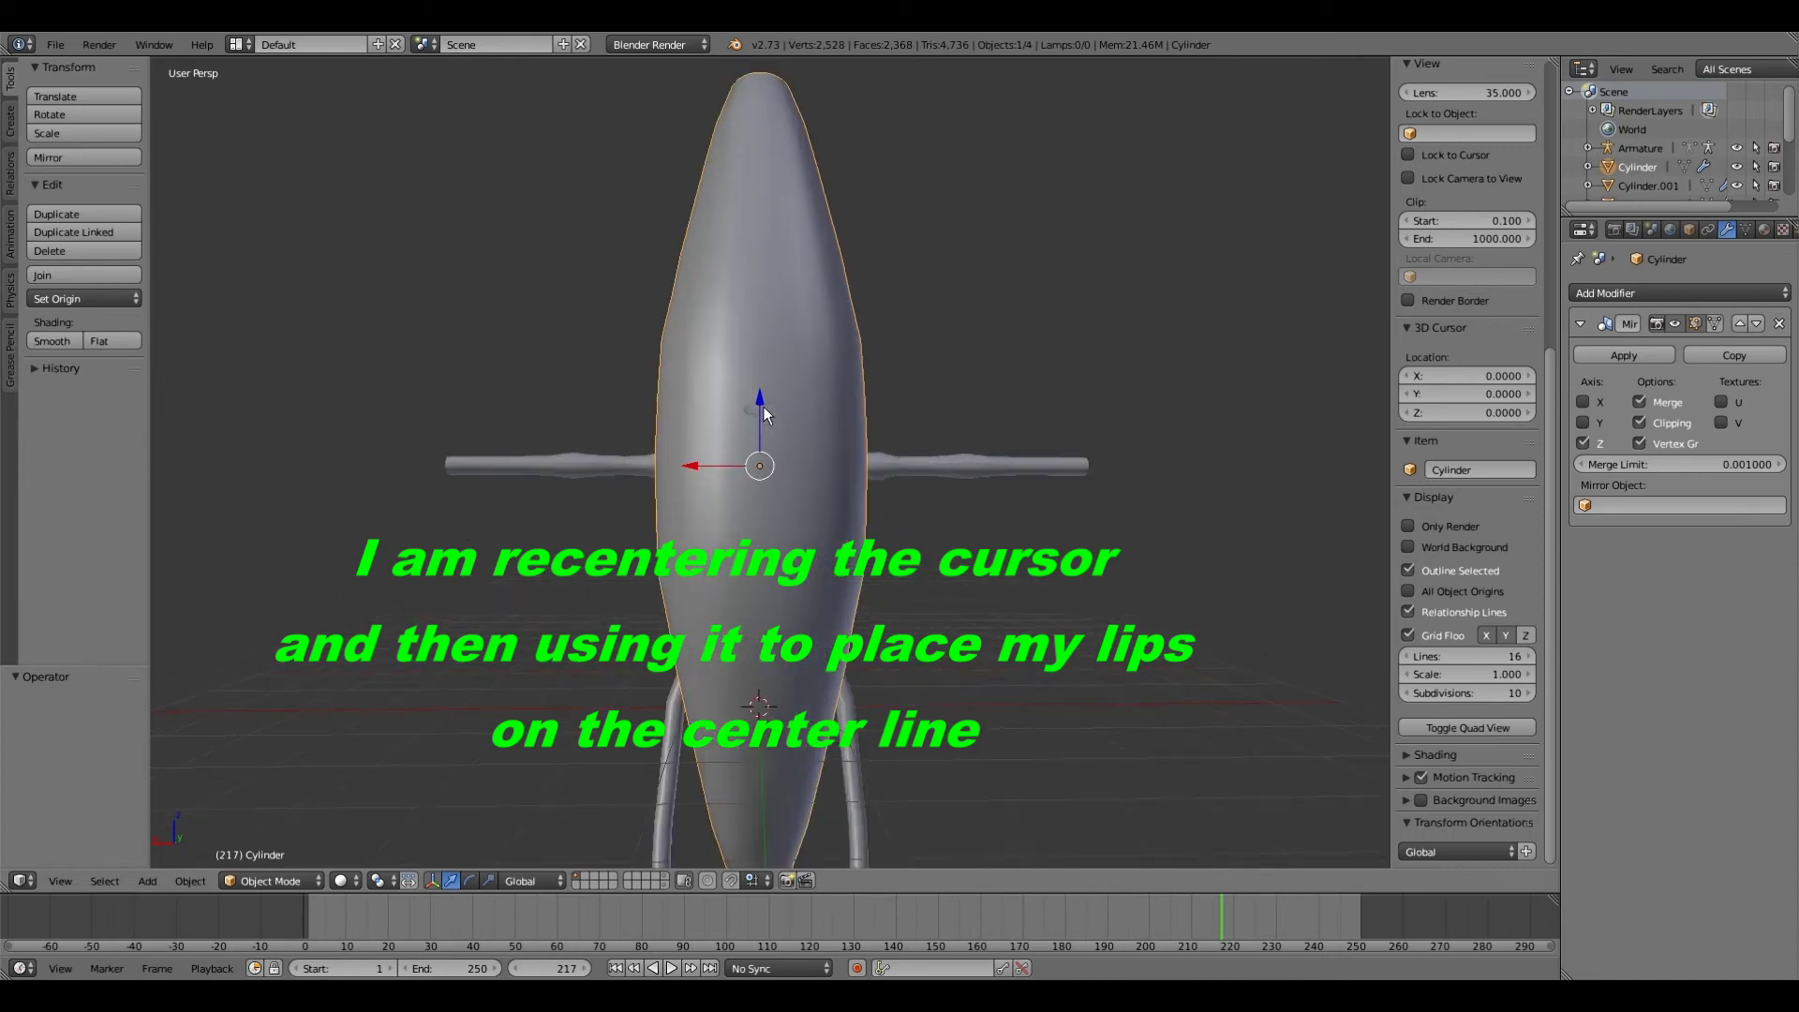
{"action": "left_click", "coordinate": [199, 881]}
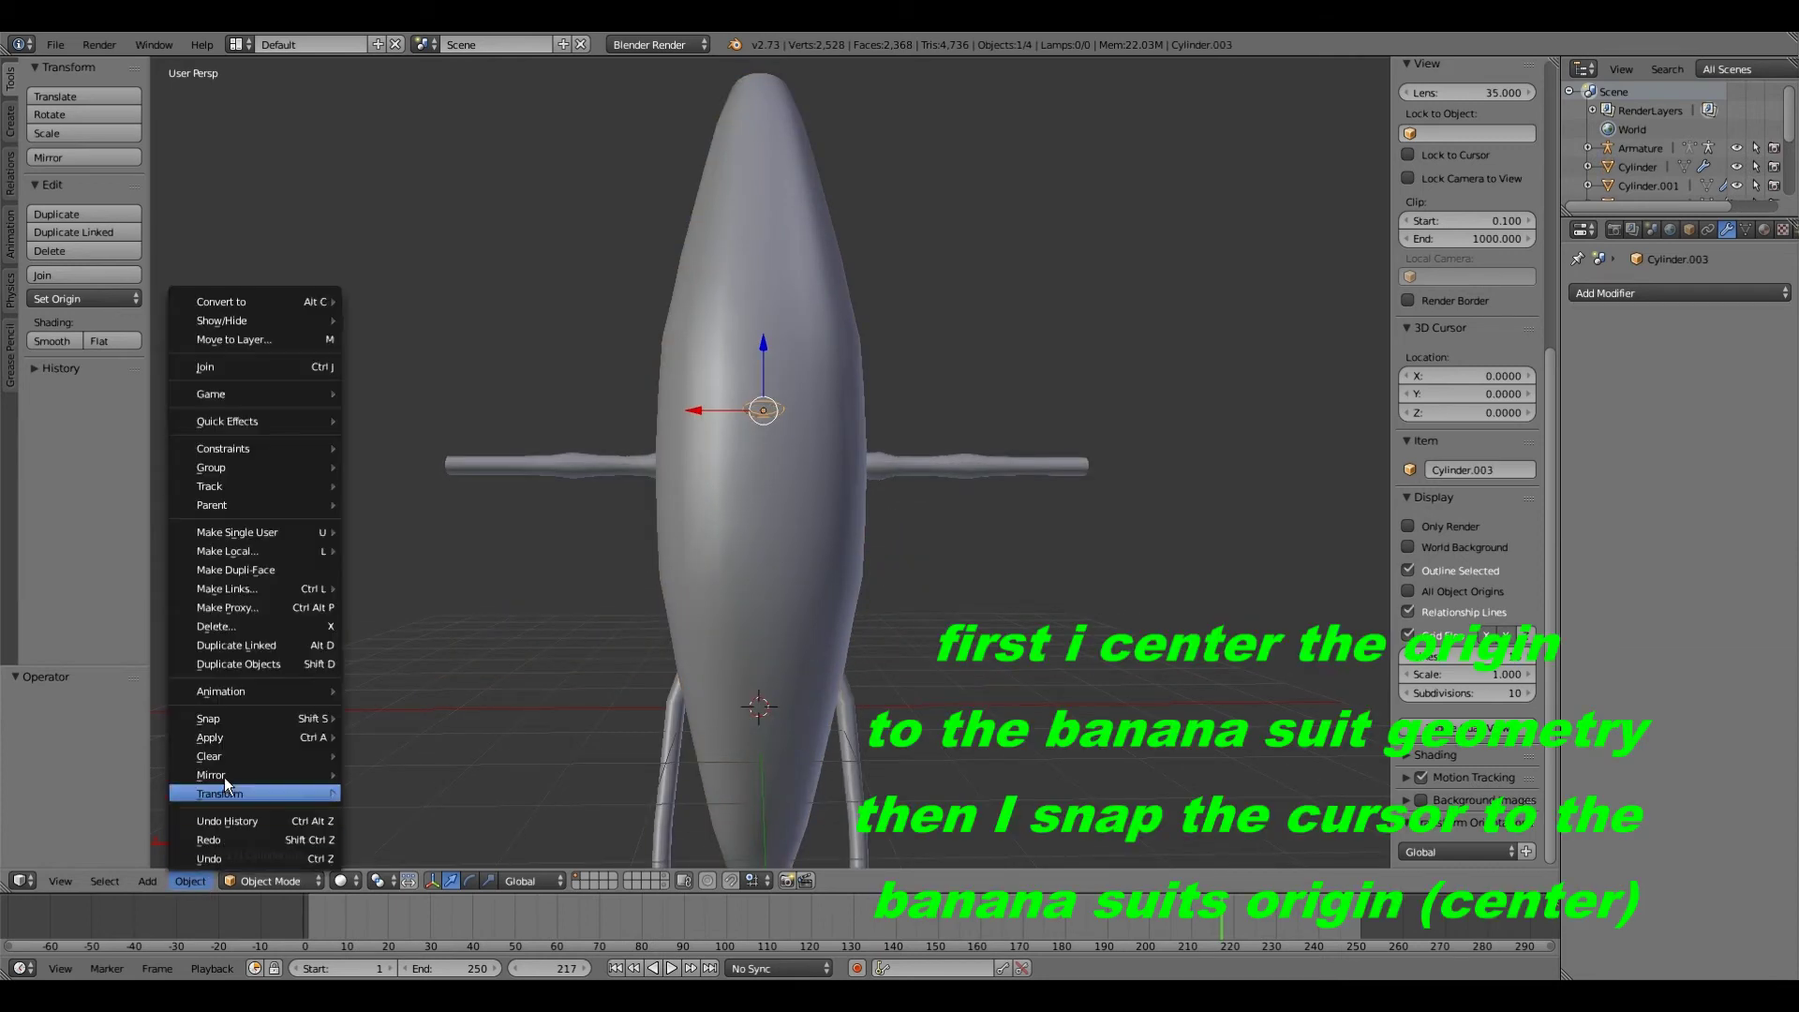
{"action": "mouse_move", "coordinate": [282, 718]}
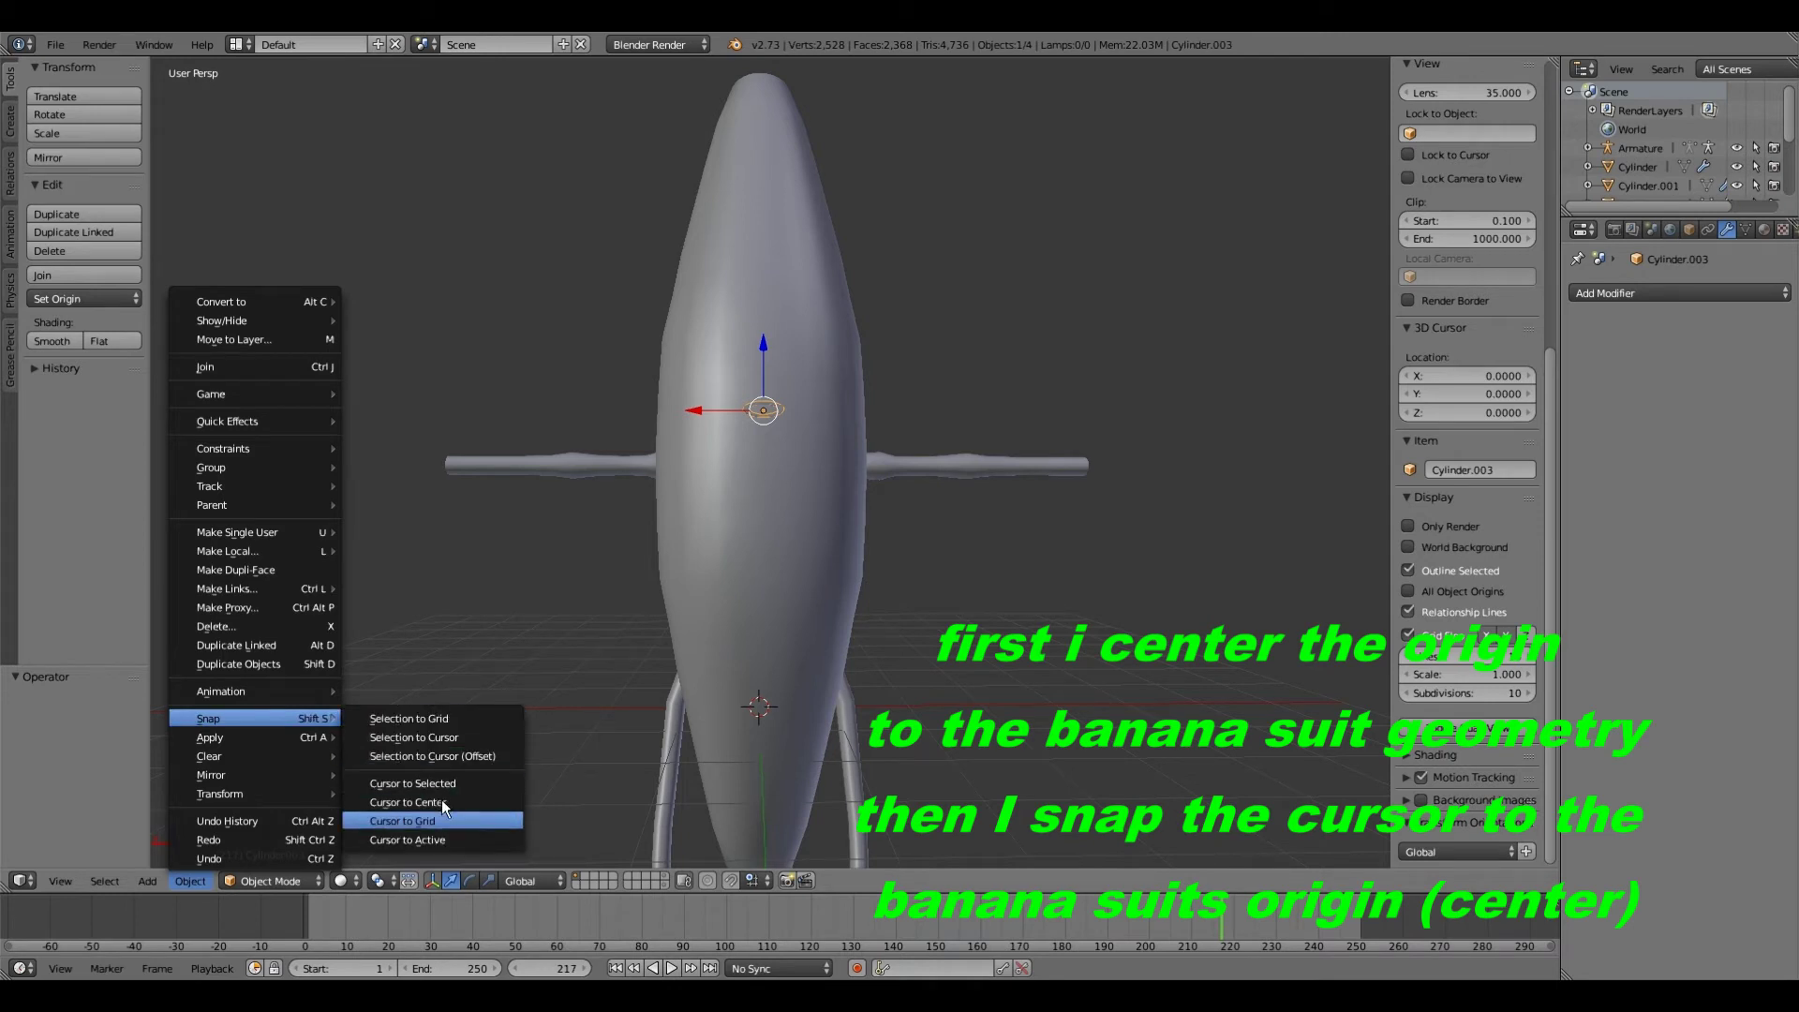
{"action": "left_click", "coordinate": [441, 738]}
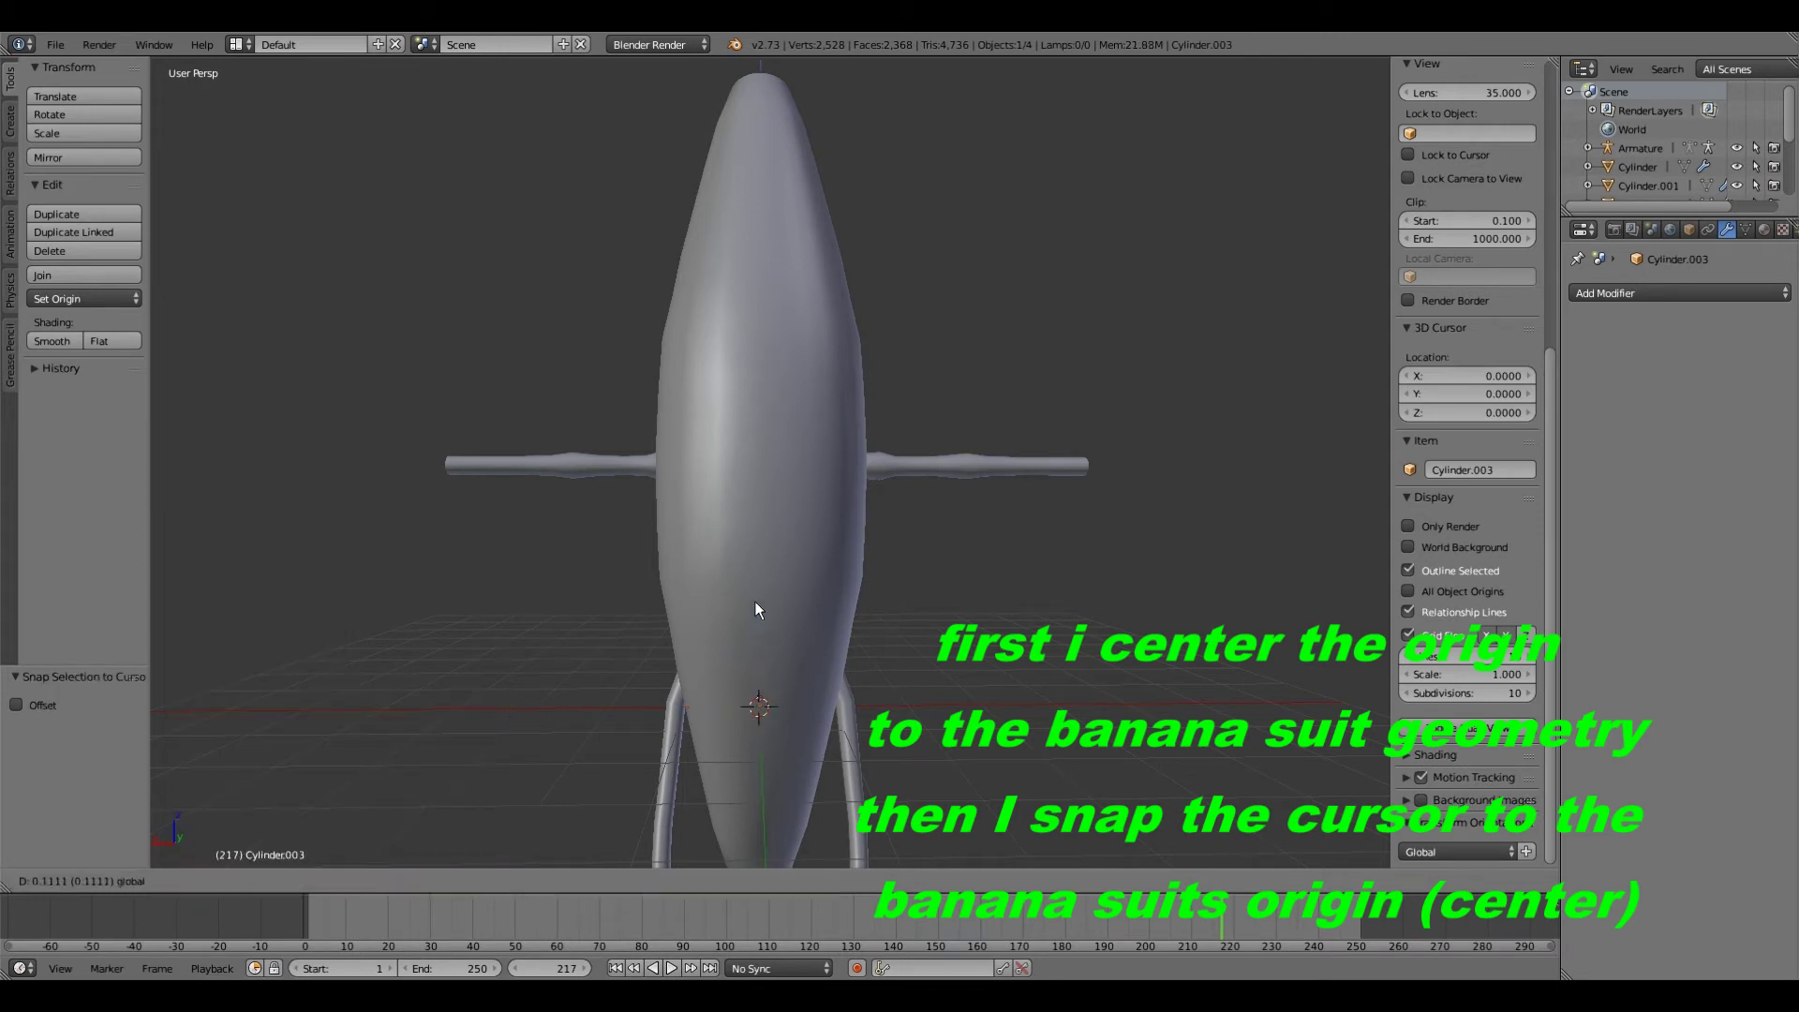
{"action": "left_click", "coordinate": [763, 353]}
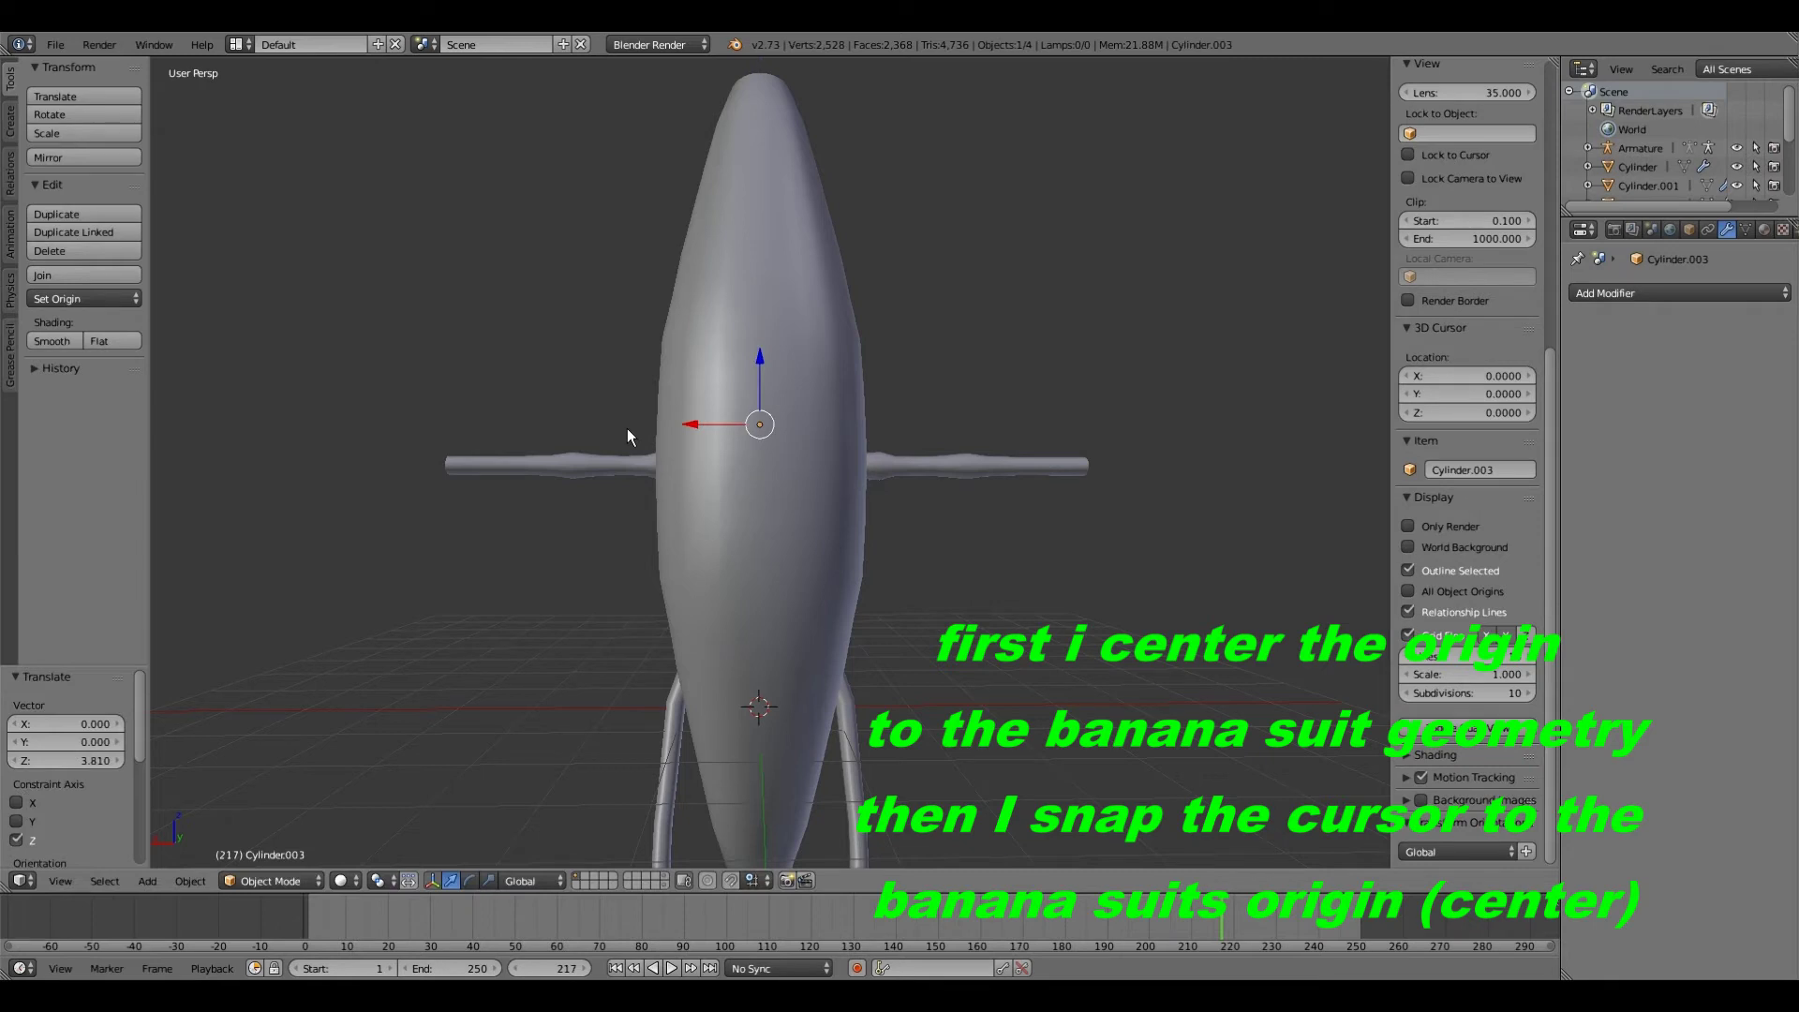
Step: Move the lips ring about 2.5 along Y to the banana body's surface
{"action": "key", "text": "KP_7"}
{"action": "key", "text": "g"}
{"action": "key", "text": "y"}
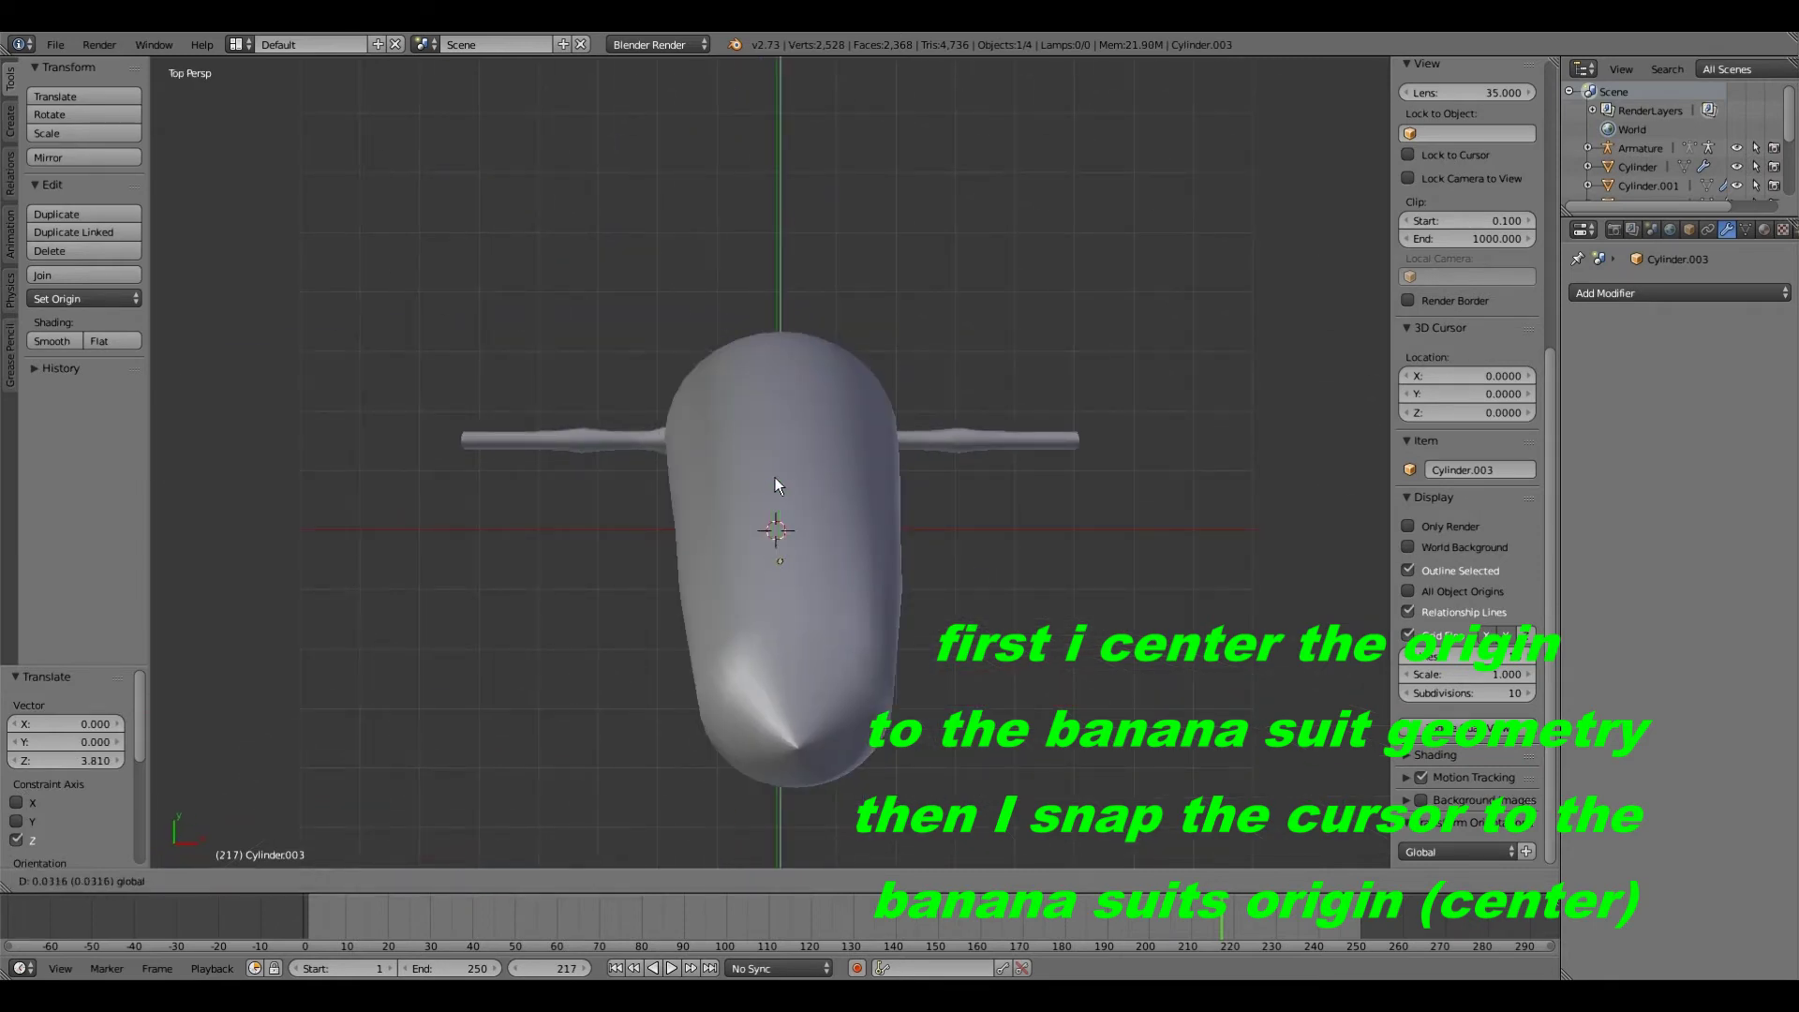
{"action": "left_click", "coordinate": [767, 277]}
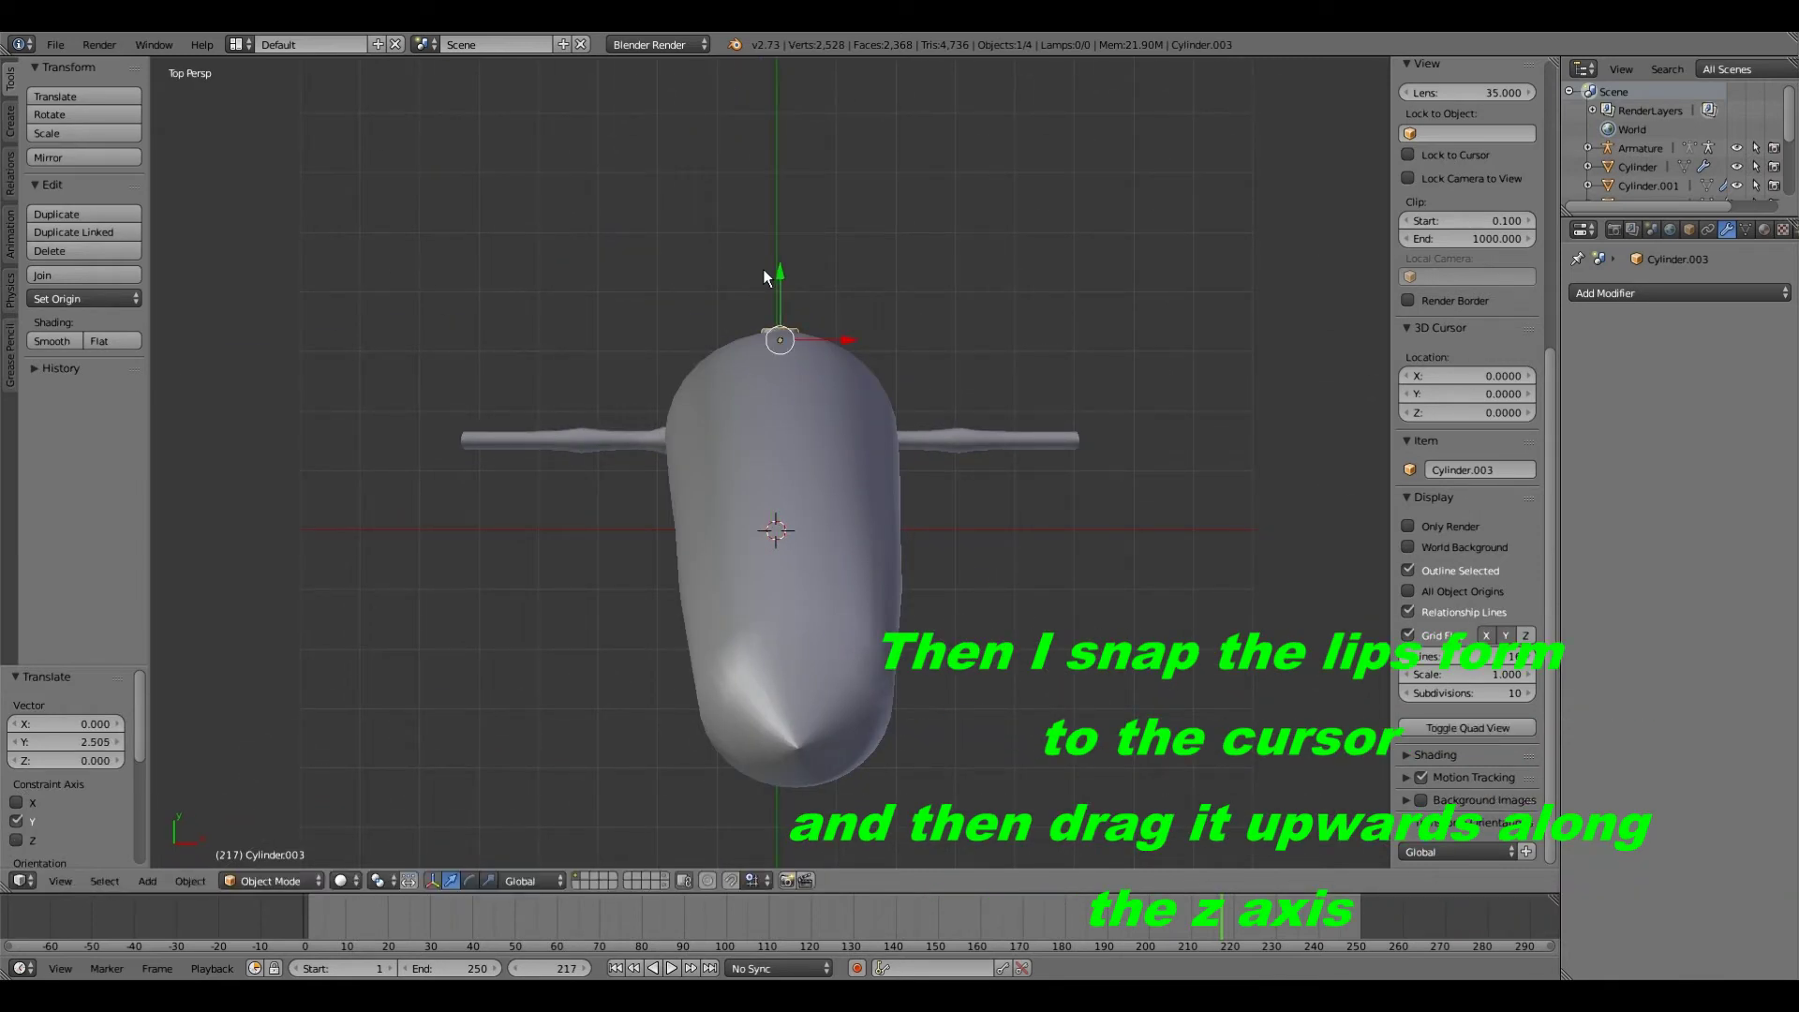
Step: Lower the lips ring on the banana body by about 0.11 along Z
{"action": "key", "text": "ctrl+KP_1"}
{"action": "scroll", "coordinate": [762, 268], "scroll_direction": "up", "scroll_amount": 2}
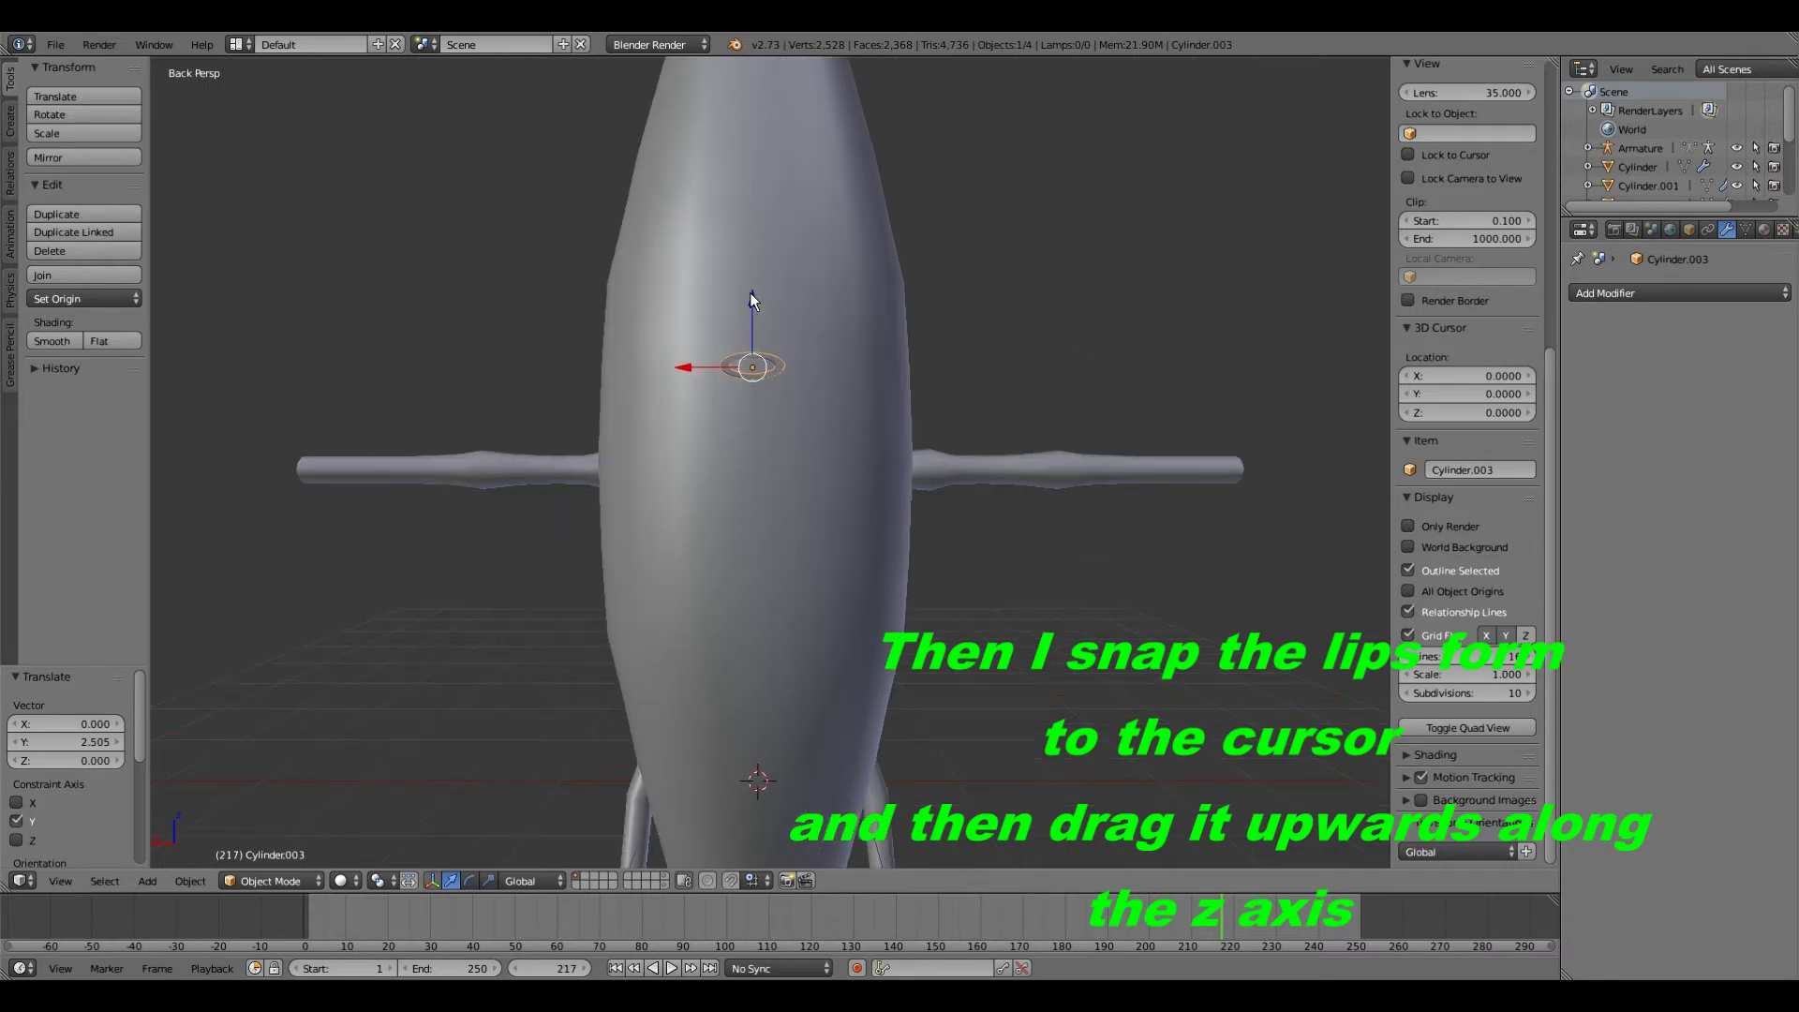
{"action": "key", "text": "g"}
{"action": "key", "text": "z"}
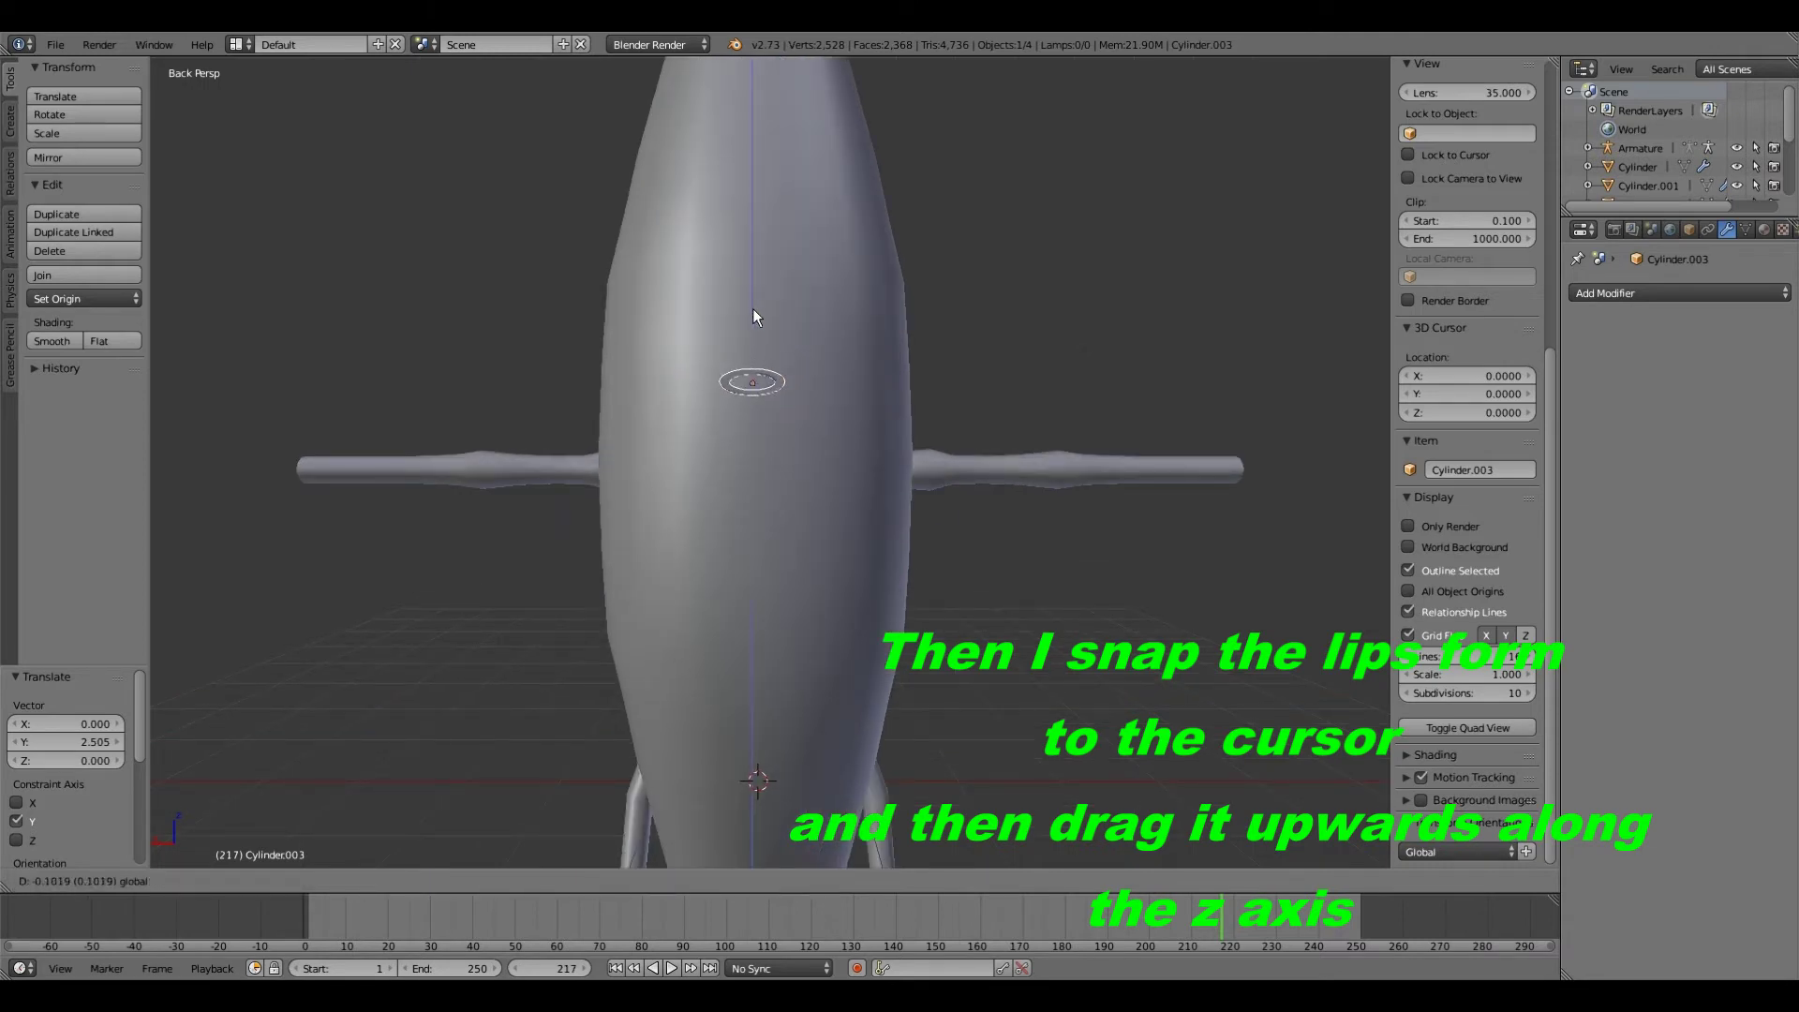
{"action": "left_click", "coordinate": [728, 379]}
{"action": "middle_click_drag", "start_coordinate": [708, 331], "coordinate": [702, 312]}
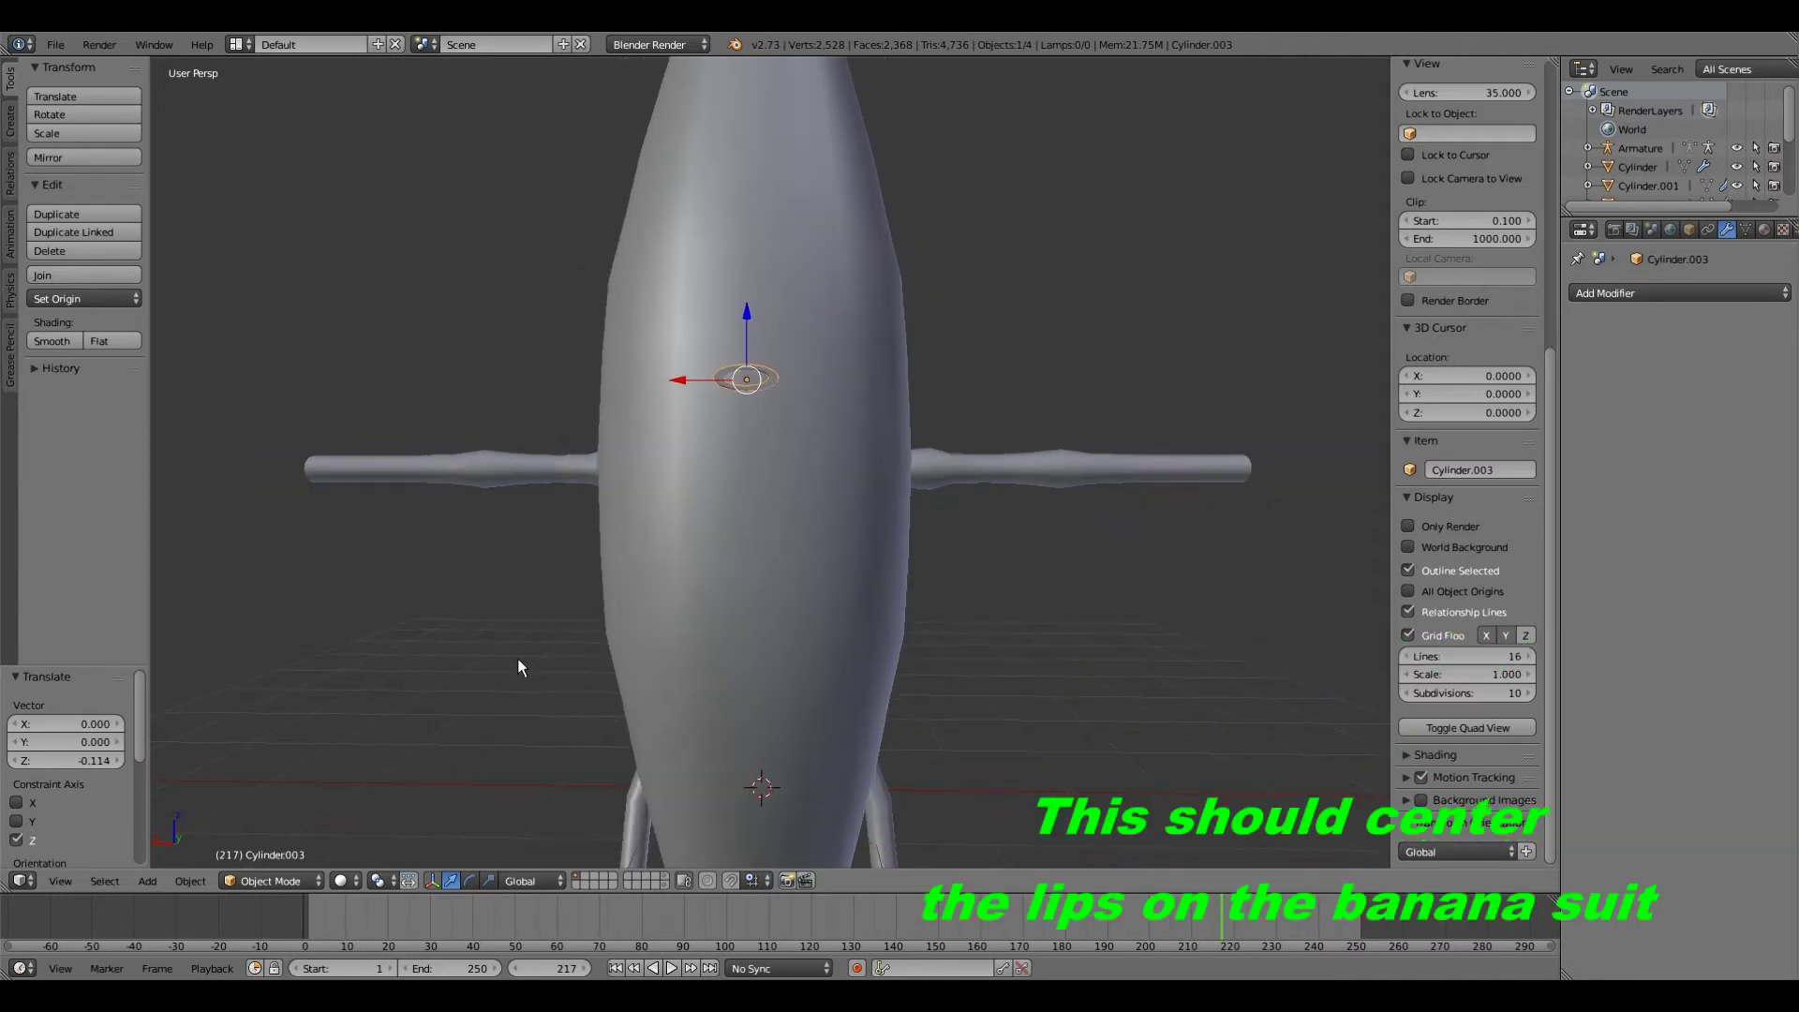
Step: Scale the lips ring uniformly by about 1.2, and flatten it along Z to 0.75
{"action": "key", "text": "s"}
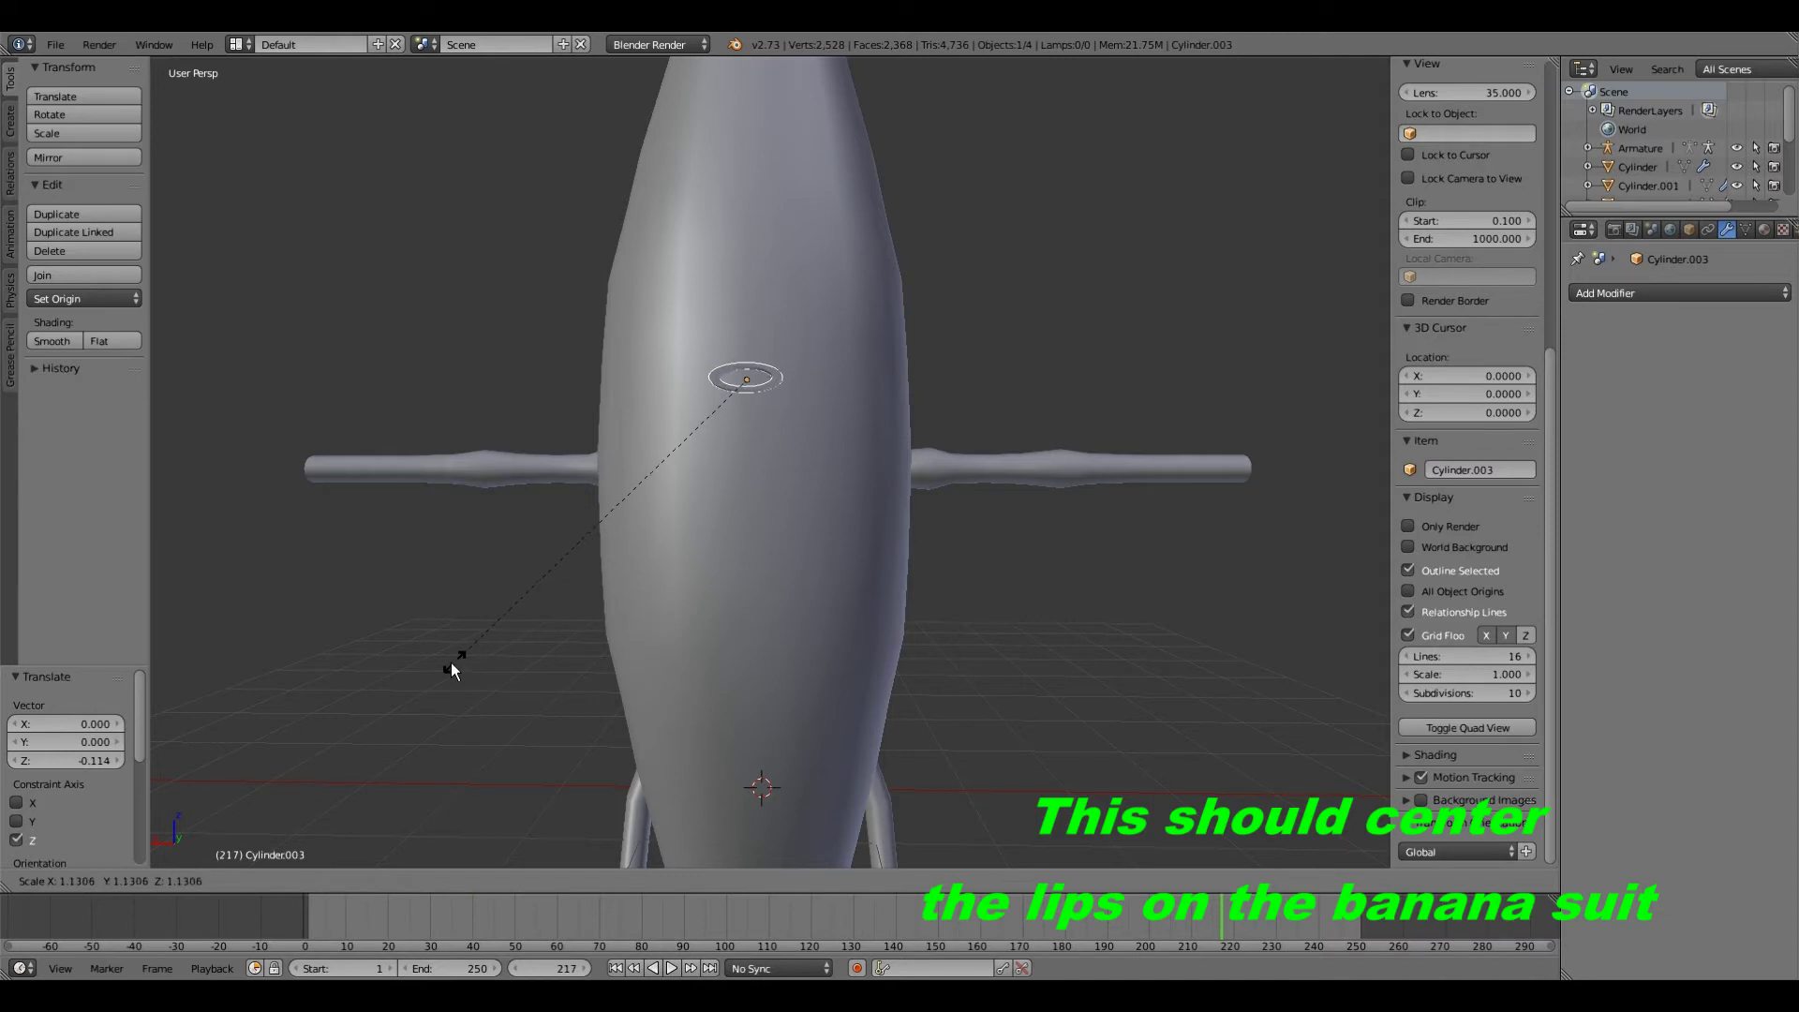
{"action": "left_click", "coordinate": [536, 635]}
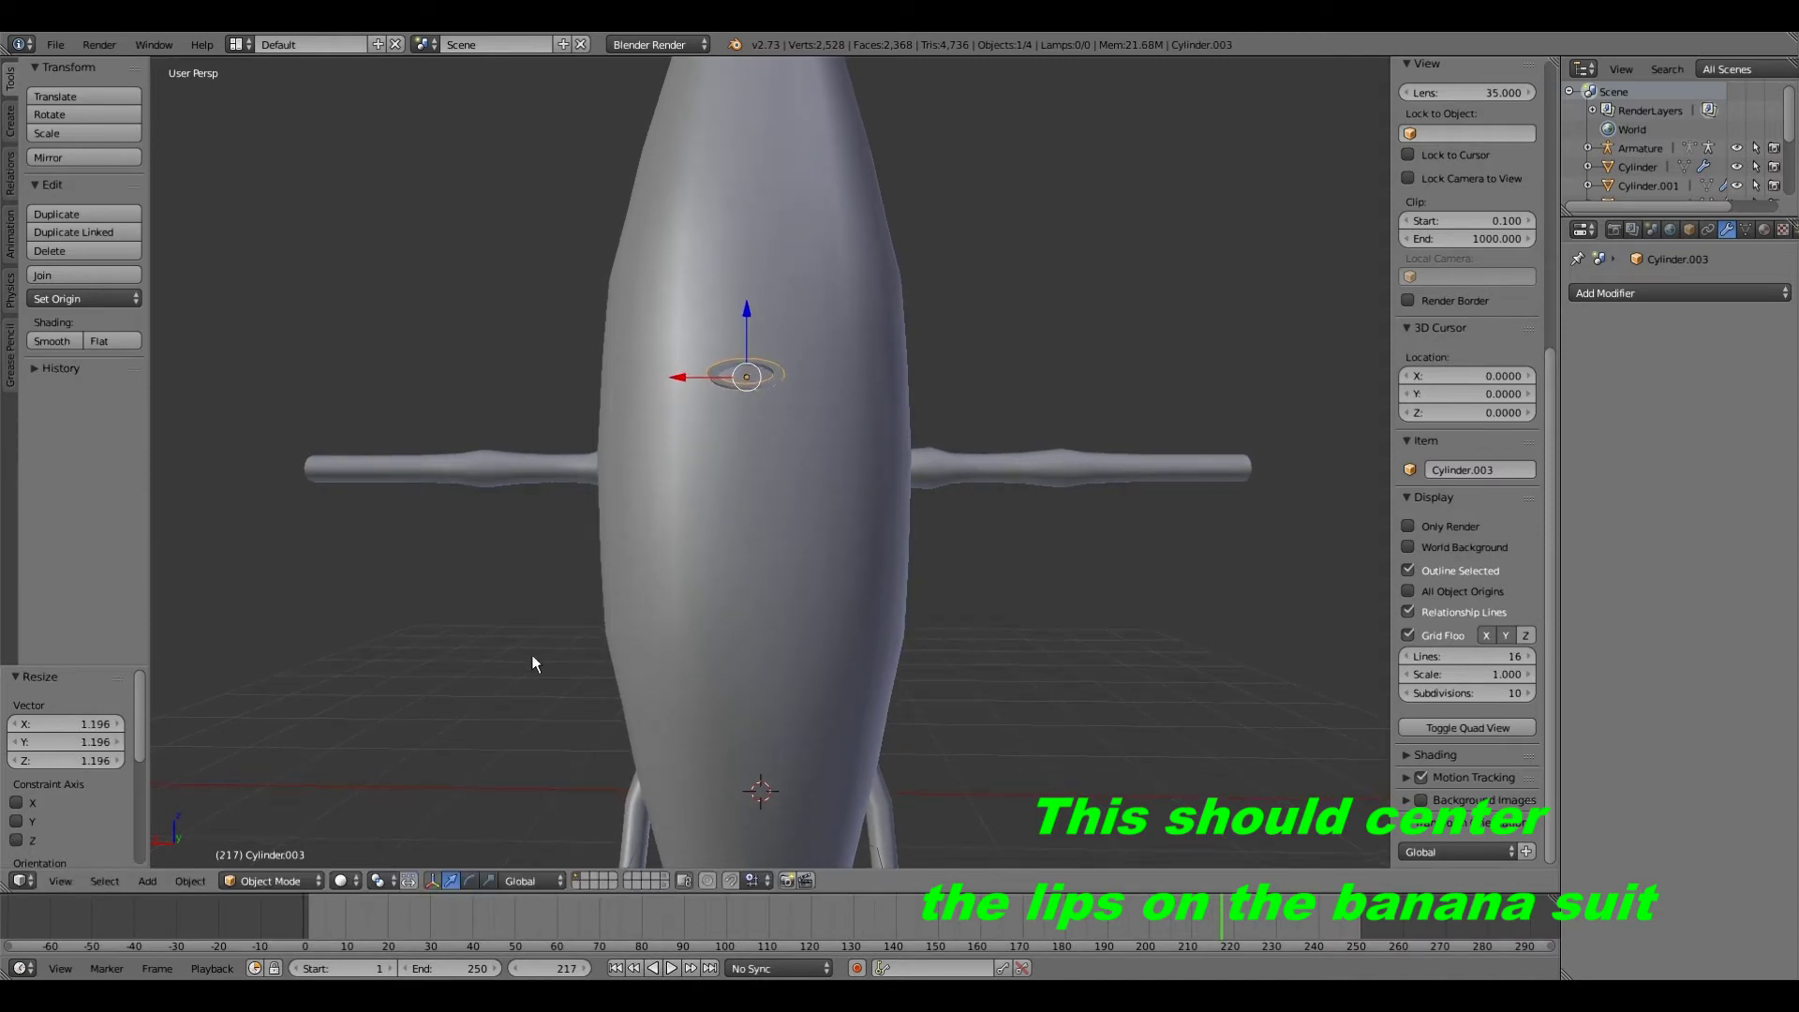
{"action": "key", "text": "s"}
{"action": "key", "text": "z"}
{"action": "left_click", "coordinate": [606, 549]}
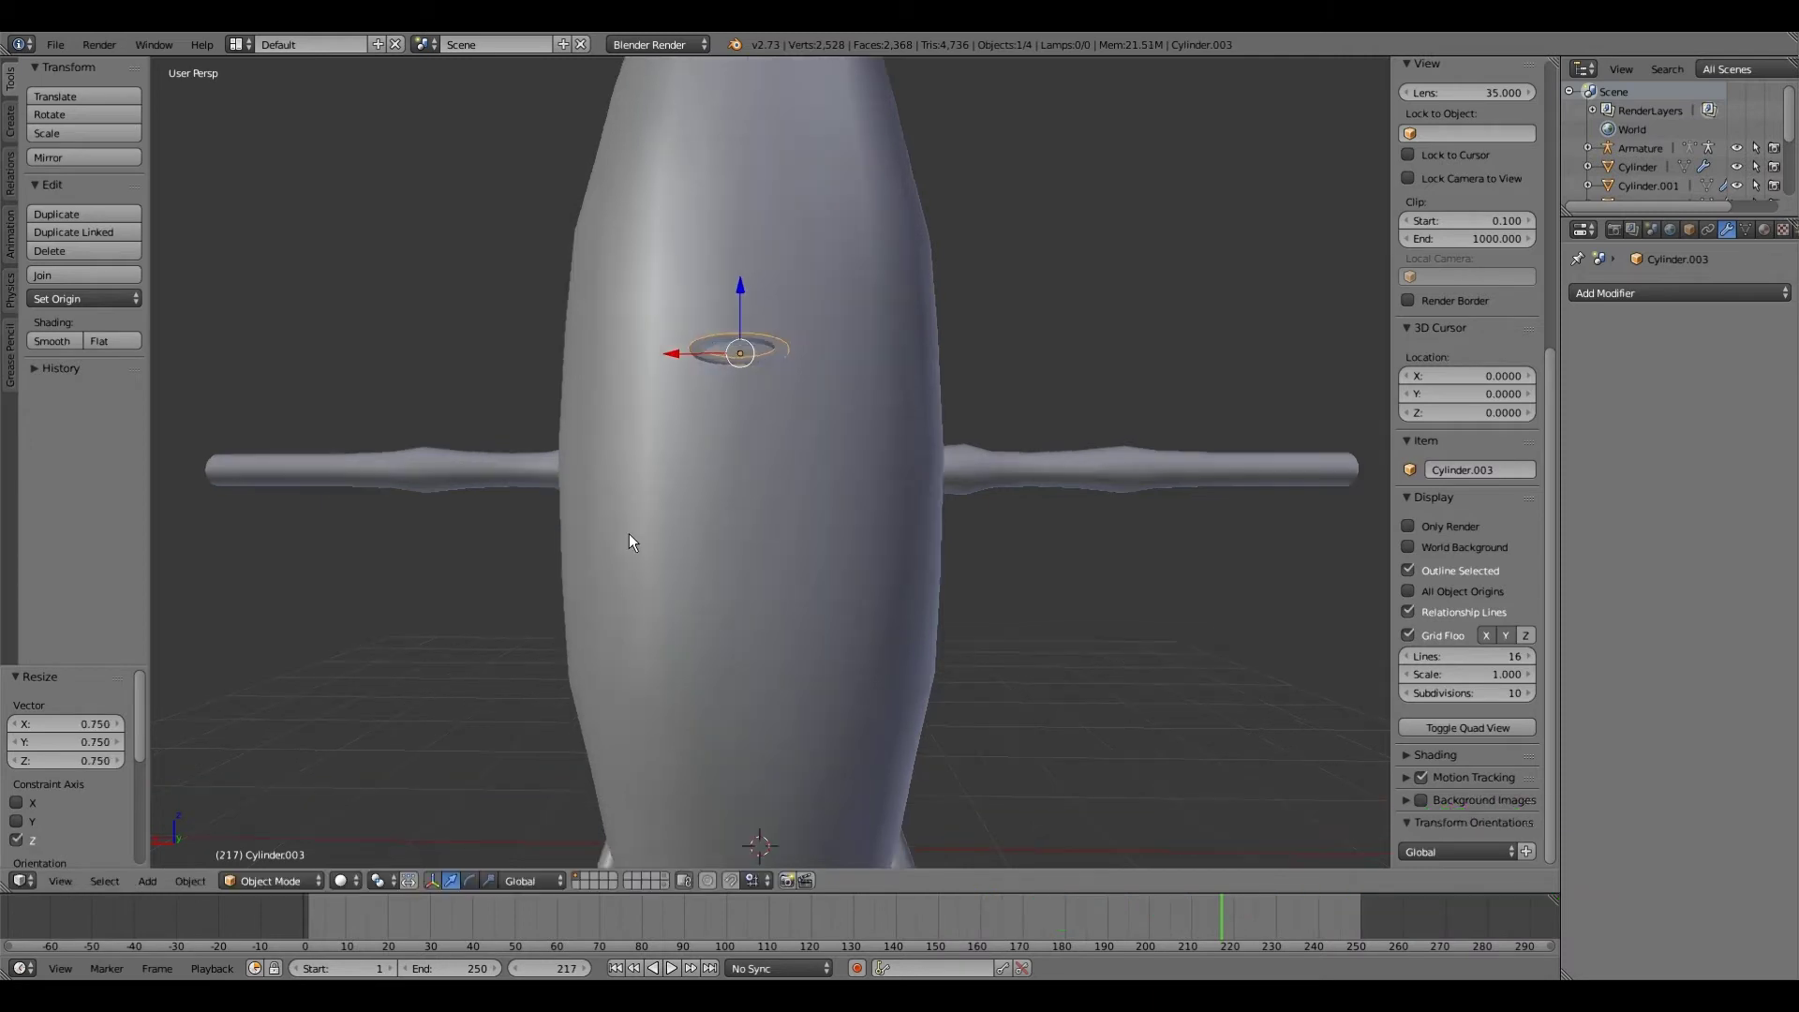
Step: In Edit Mode, select the edge loop around the ring's front rim and pull it slightly along Y
{"action": "middle_click_drag", "start_coordinate": [628, 536], "coordinate": [813, 556]}
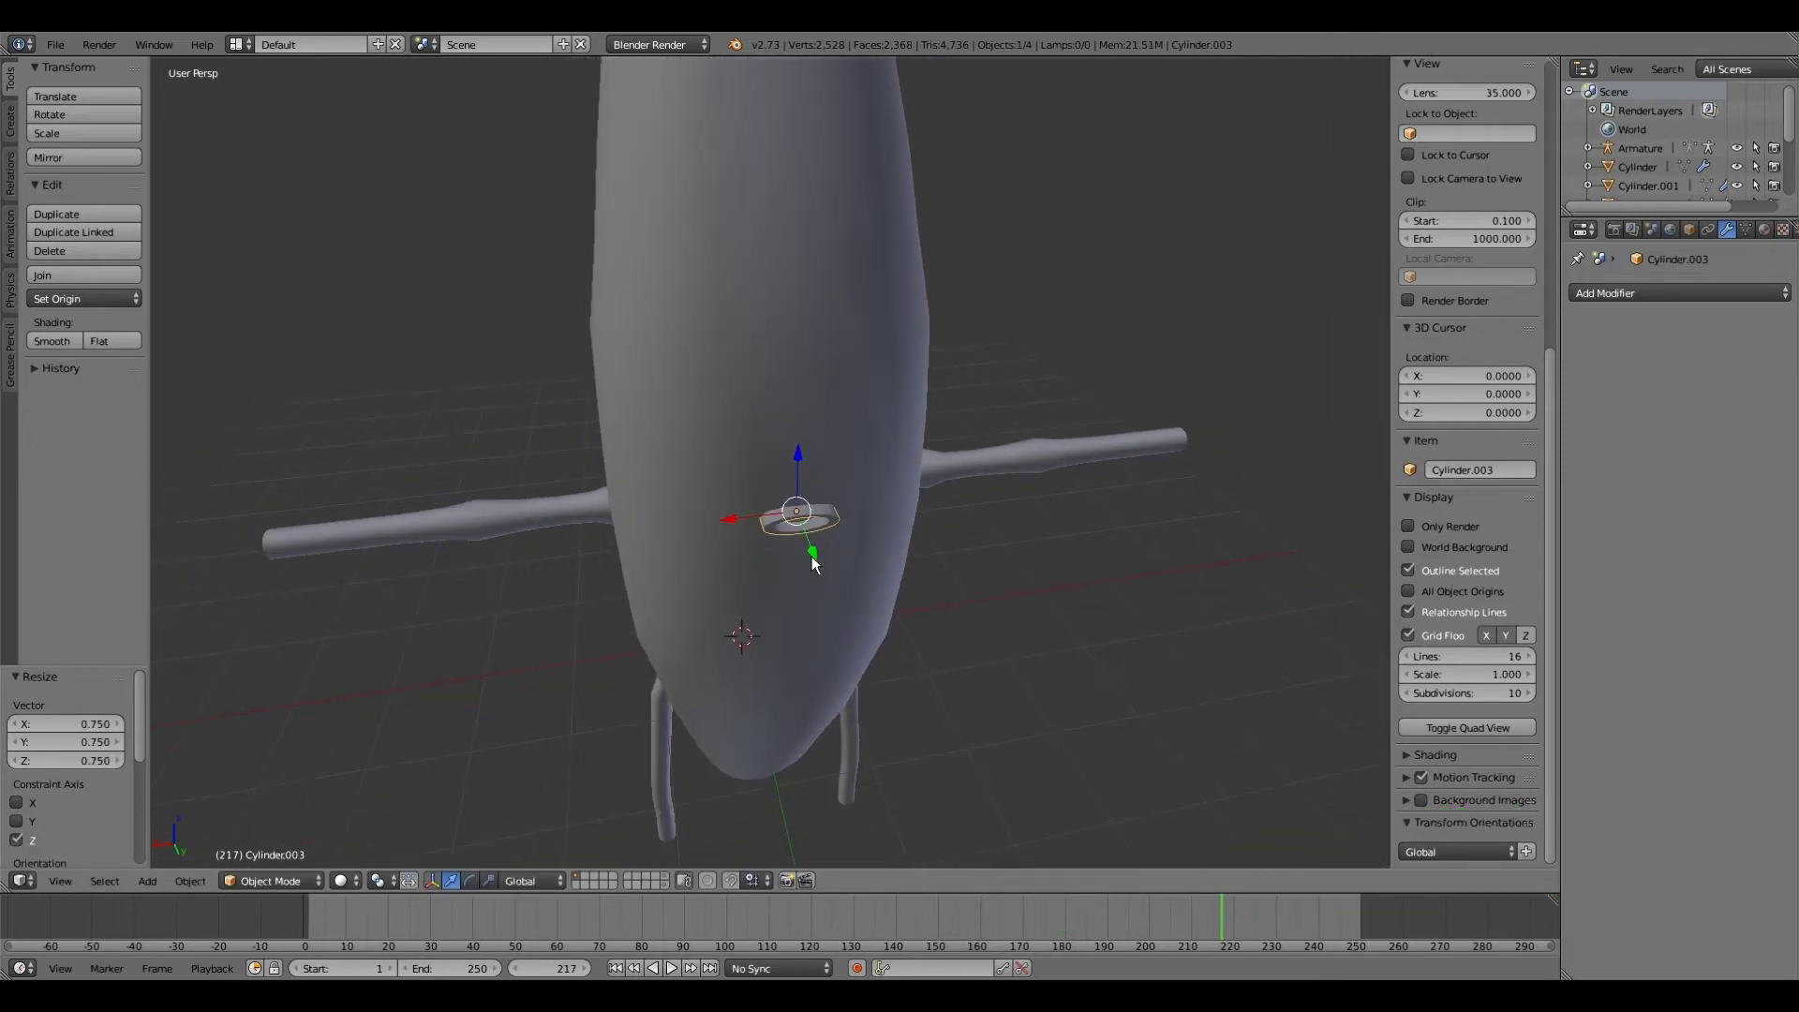
{"action": "scroll", "coordinate": [813, 561], "scroll_direction": "up", "scroll_amount": 4}
{"action": "left_click", "coordinate": [265, 879]}
{"action": "left_click", "coordinate": [275, 837]}
{"action": "middle_click_drag", "start_coordinate": [525, 702], "coordinate": [522, 643]}
{"action": "right_click", "coordinate": [725, 399]}
{"action": "right_click", "coordinate": [691, 398], "text": "shift"}
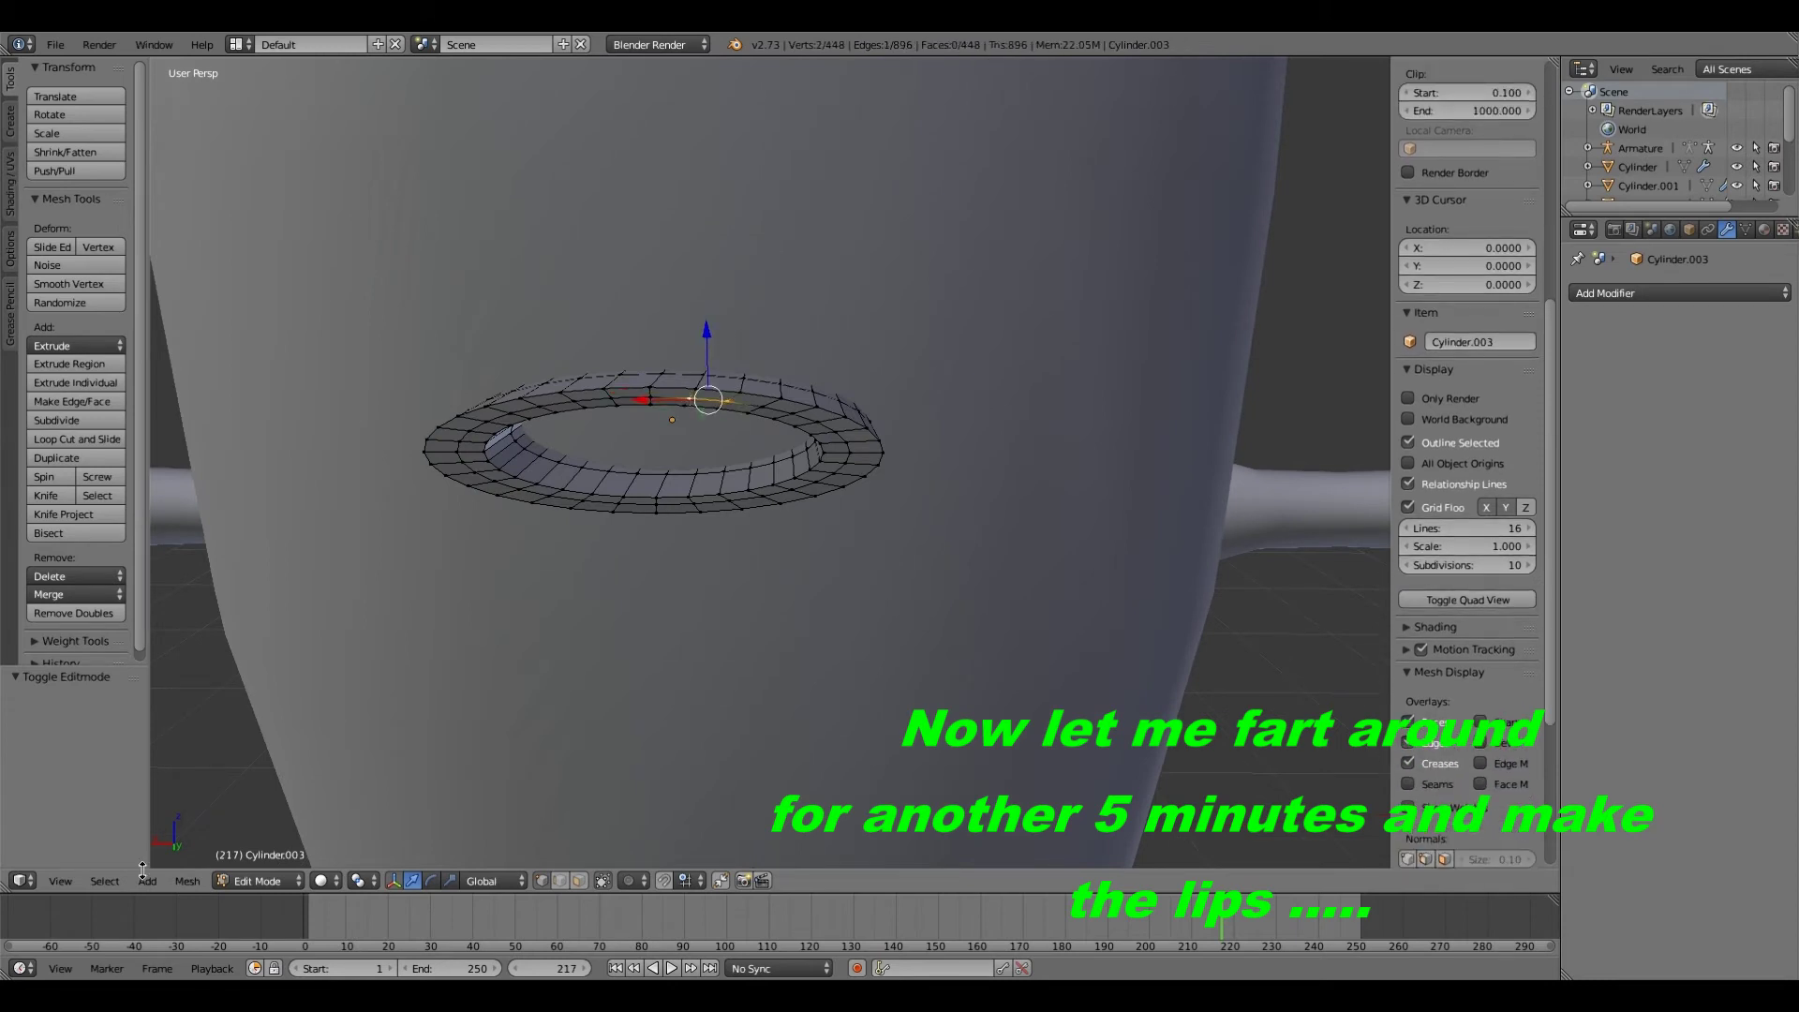
{"action": "left_click", "coordinate": [110, 879]}
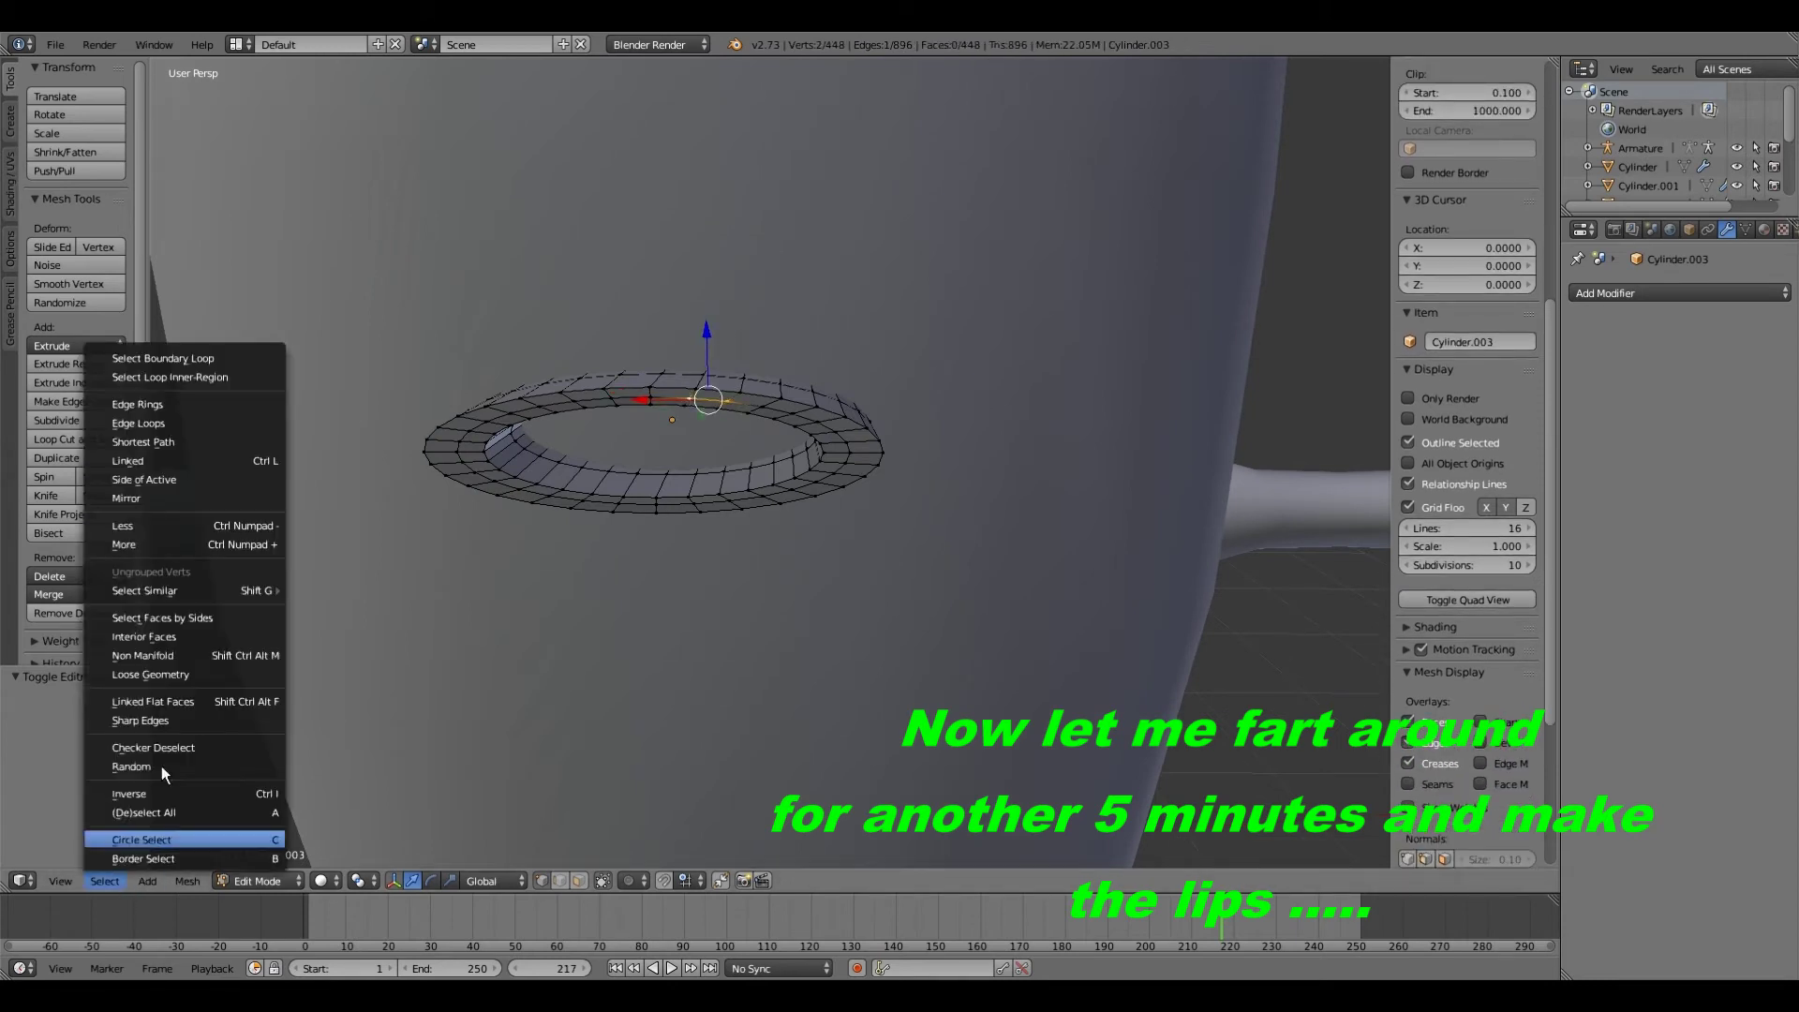
{"action": "left_click", "coordinate": [192, 425]}
{"action": "middle_click_drag", "start_coordinate": [502, 562], "coordinate": [617, 757]}
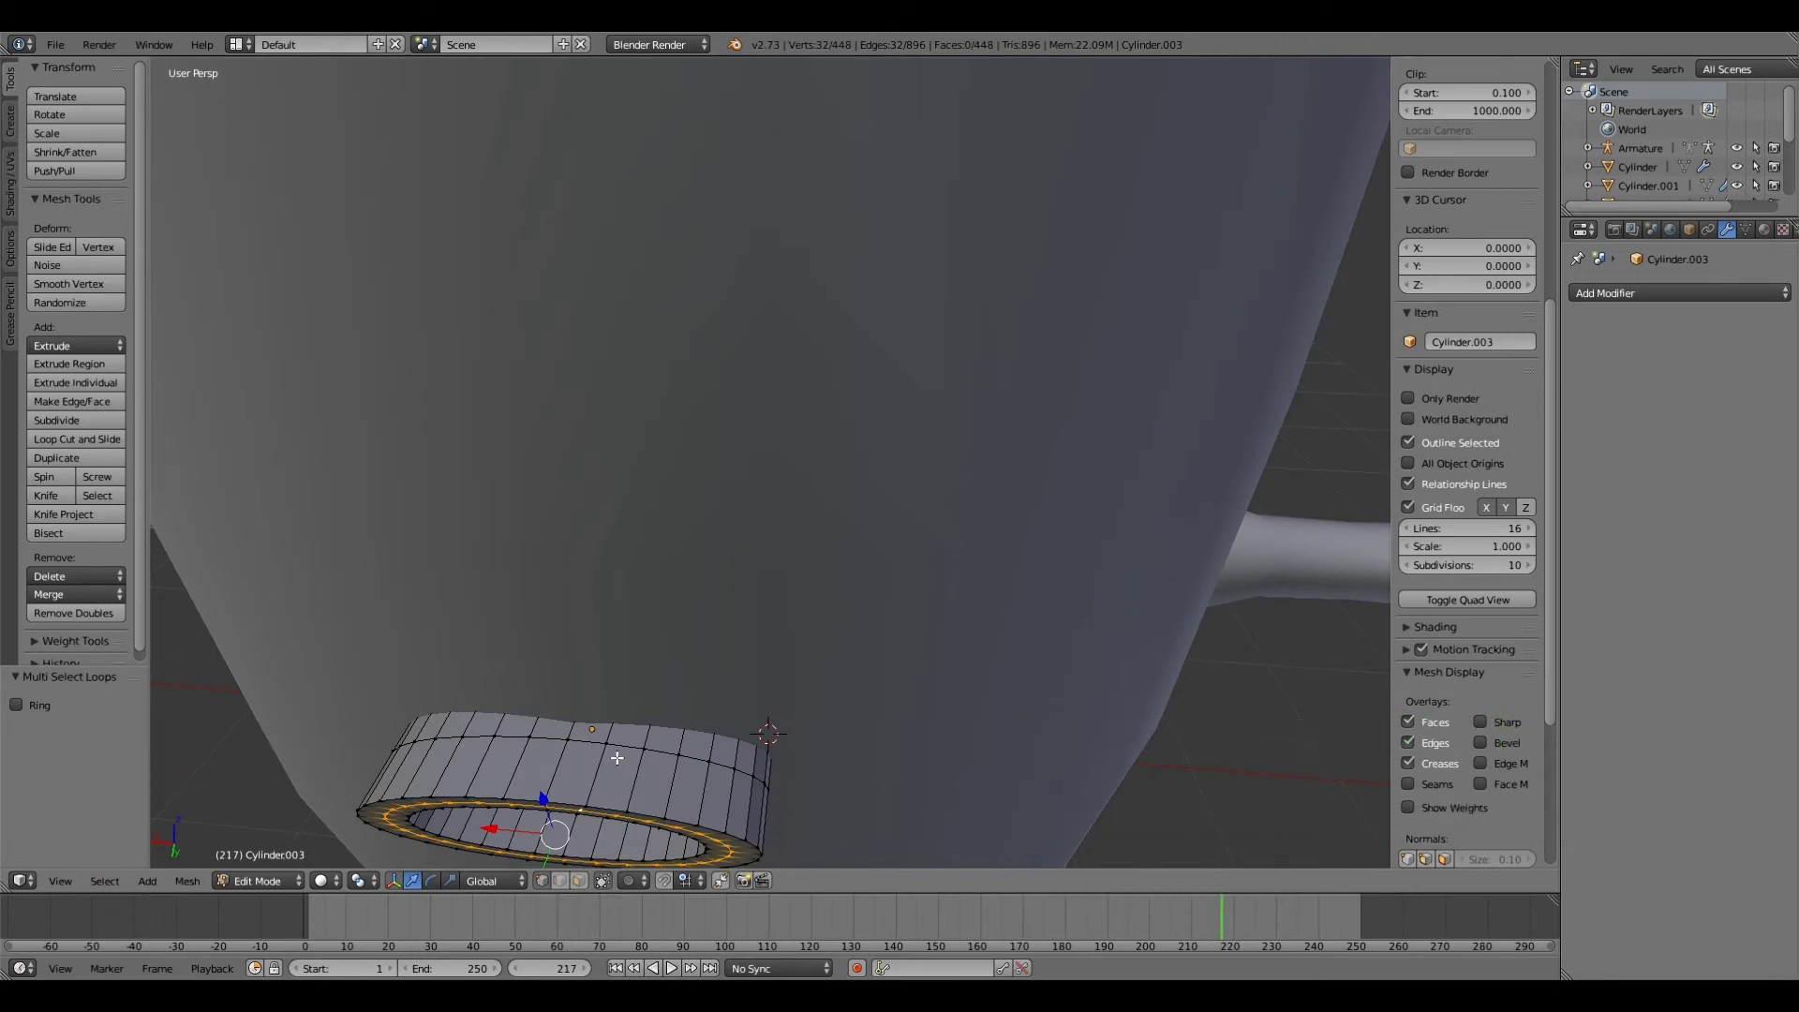
{"action": "scroll", "coordinate": [617, 757], "scroll_direction": "down", "scroll_amount": 3}
{"action": "left_click_drag", "start_coordinate": [619, 737], "coordinate": [610, 755]}
{"action": "middle_click_drag", "start_coordinate": [610, 755], "coordinate": [586, 656]}
{"action": "scroll", "coordinate": [585, 656], "scroll_direction": "up", "scroll_amount": 3}
Step: Cut one edge loop each into the outer and inner bands of the ring's front, and adjust the newest loop's depth
{"action": "left_click", "coordinate": [76, 440]}
{"action": "left_click", "coordinate": [478, 341]}
{"action": "left_click", "coordinate": [476, 339]}
{"action": "left_click", "coordinate": [77, 440]}
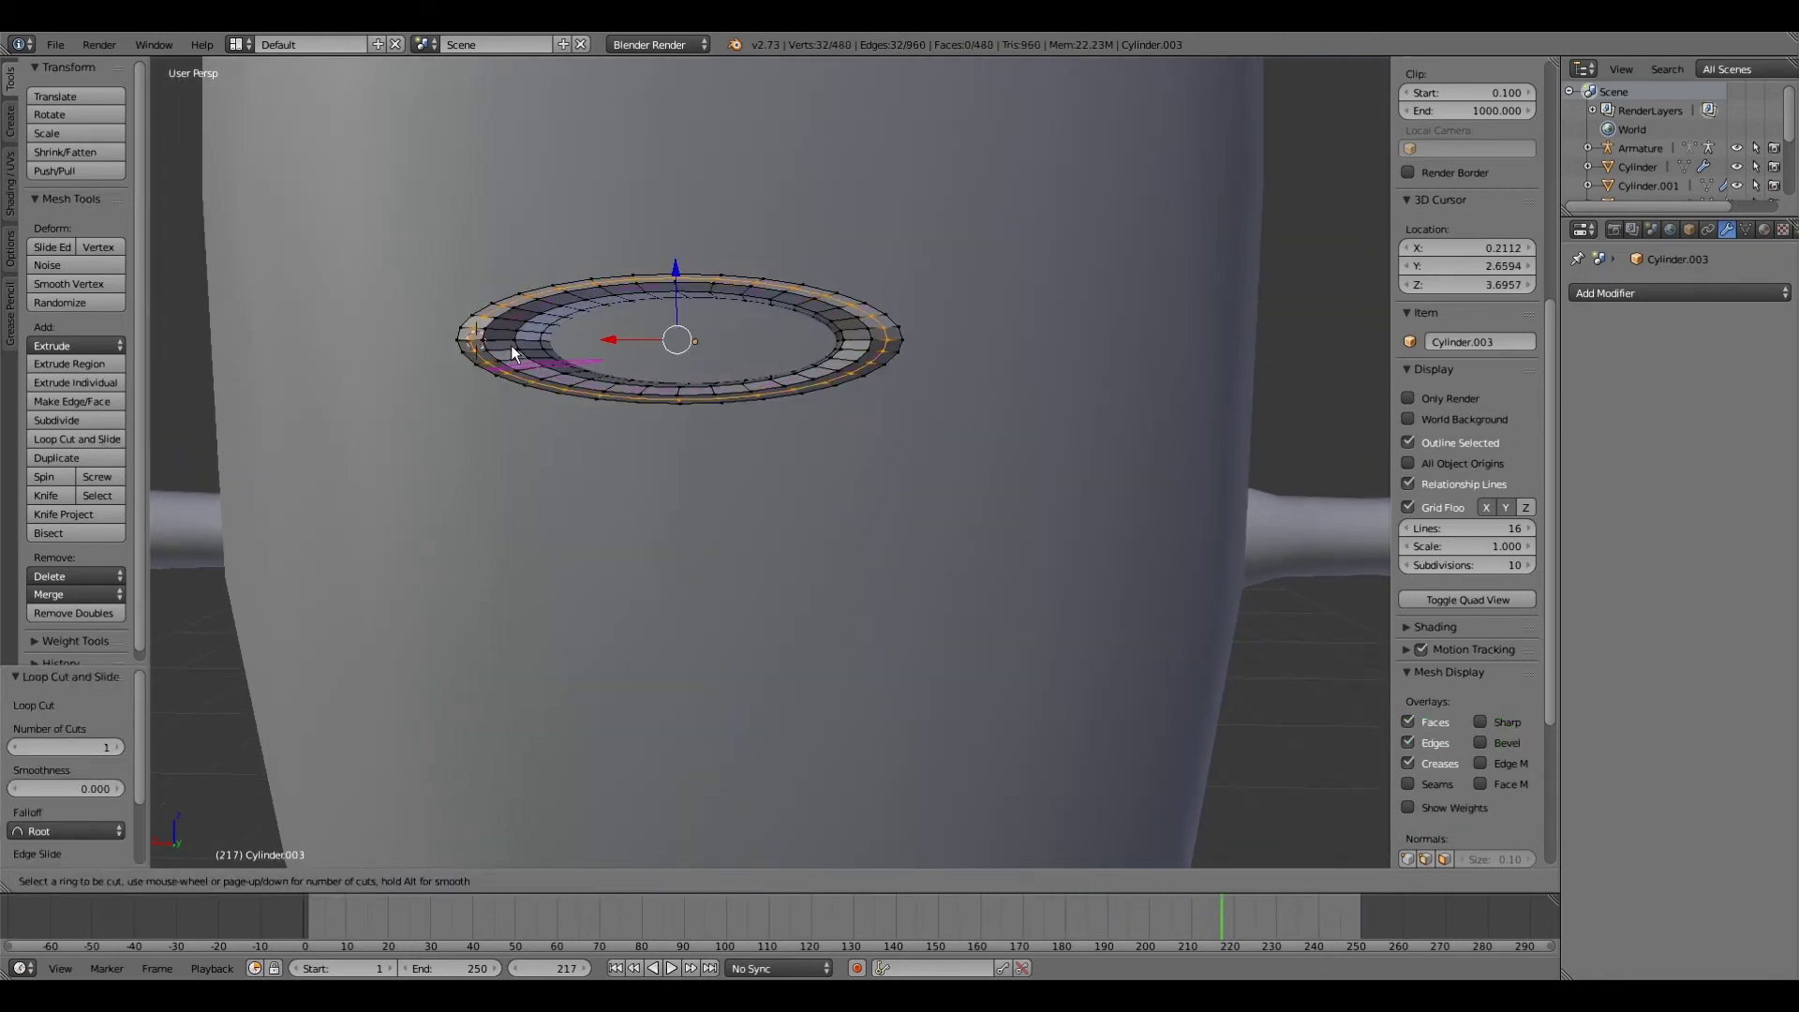
{"action": "left_click", "coordinate": [511, 346]}
{"action": "left_click", "coordinate": [511, 347]}
{"action": "middle_click_drag", "start_coordinate": [524, 375], "coordinate": [675, 487]}
{"action": "left_click_drag", "start_coordinate": [964, 559], "coordinate": [971, 573]}
{"action": "middle_click_drag", "start_coordinate": [975, 609], "coordinate": [914, 647]}
Step: Cut an edge loop around the ring's outer wall and scale it to round the lip
{"action": "left_click", "coordinate": [77, 439]}
{"action": "double_click", "coordinate": [568, 555]}
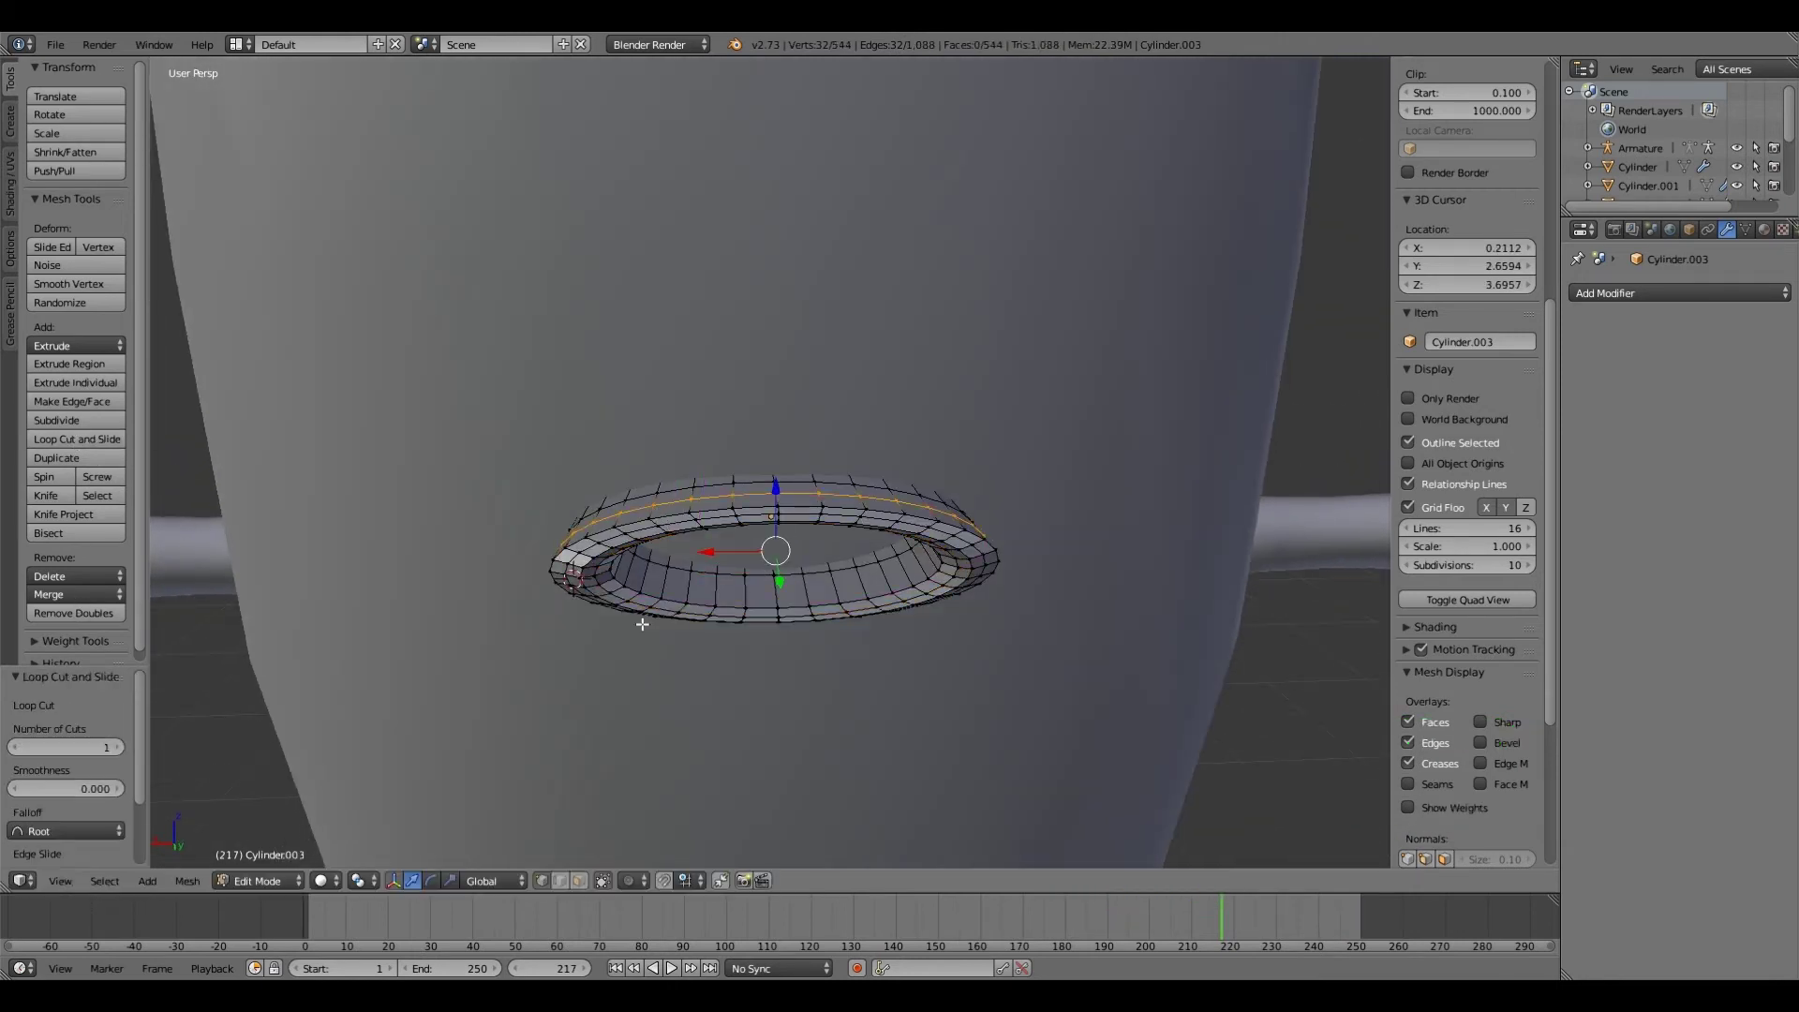
{"action": "scroll", "coordinate": [642, 624], "scroll_direction": "down", "scroll_amount": 3}
{"action": "middle_click_drag", "start_coordinate": [642, 624], "coordinate": [632, 664]}
{"action": "left_click_drag", "start_coordinate": [755, 684], "coordinate": [756, 691]}
{"action": "key", "text": "s"}
{"action": "left_click", "coordinate": [551, 752]}
Step: Cut another edge loop into the ring and scale it to refine the lip's curve
{"action": "left_click", "coordinate": [77, 439]}
{"action": "double_click", "coordinate": [707, 600]}
{"action": "key", "text": "s"}
{"action": "left_click", "coordinate": [414, 707]}
Step: Cut an edge loop into the ring's inner side and scale it by about 1.04
{"action": "scroll", "coordinate": [608, 606], "scroll_direction": "up", "scroll_amount": 5}
{"action": "middle_click_drag", "start_coordinate": [572, 703], "coordinate": [619, 703]}
{"action": "left_click", "coordinate": [78, 439]}
{"action": "double_click", "coordinate": [511, 623]}
{"action": "middle_click_drag", "start_coordinate": [506, 687], "coordinate": [469, 596]}
{"action": "key", "text": "s"}
{"action": "left_click", "coordinate": [400, 695]}
{"action": "scroll", "coordinate": [559, 636], "scroll_direction": "down", "scroll_amount": 3}
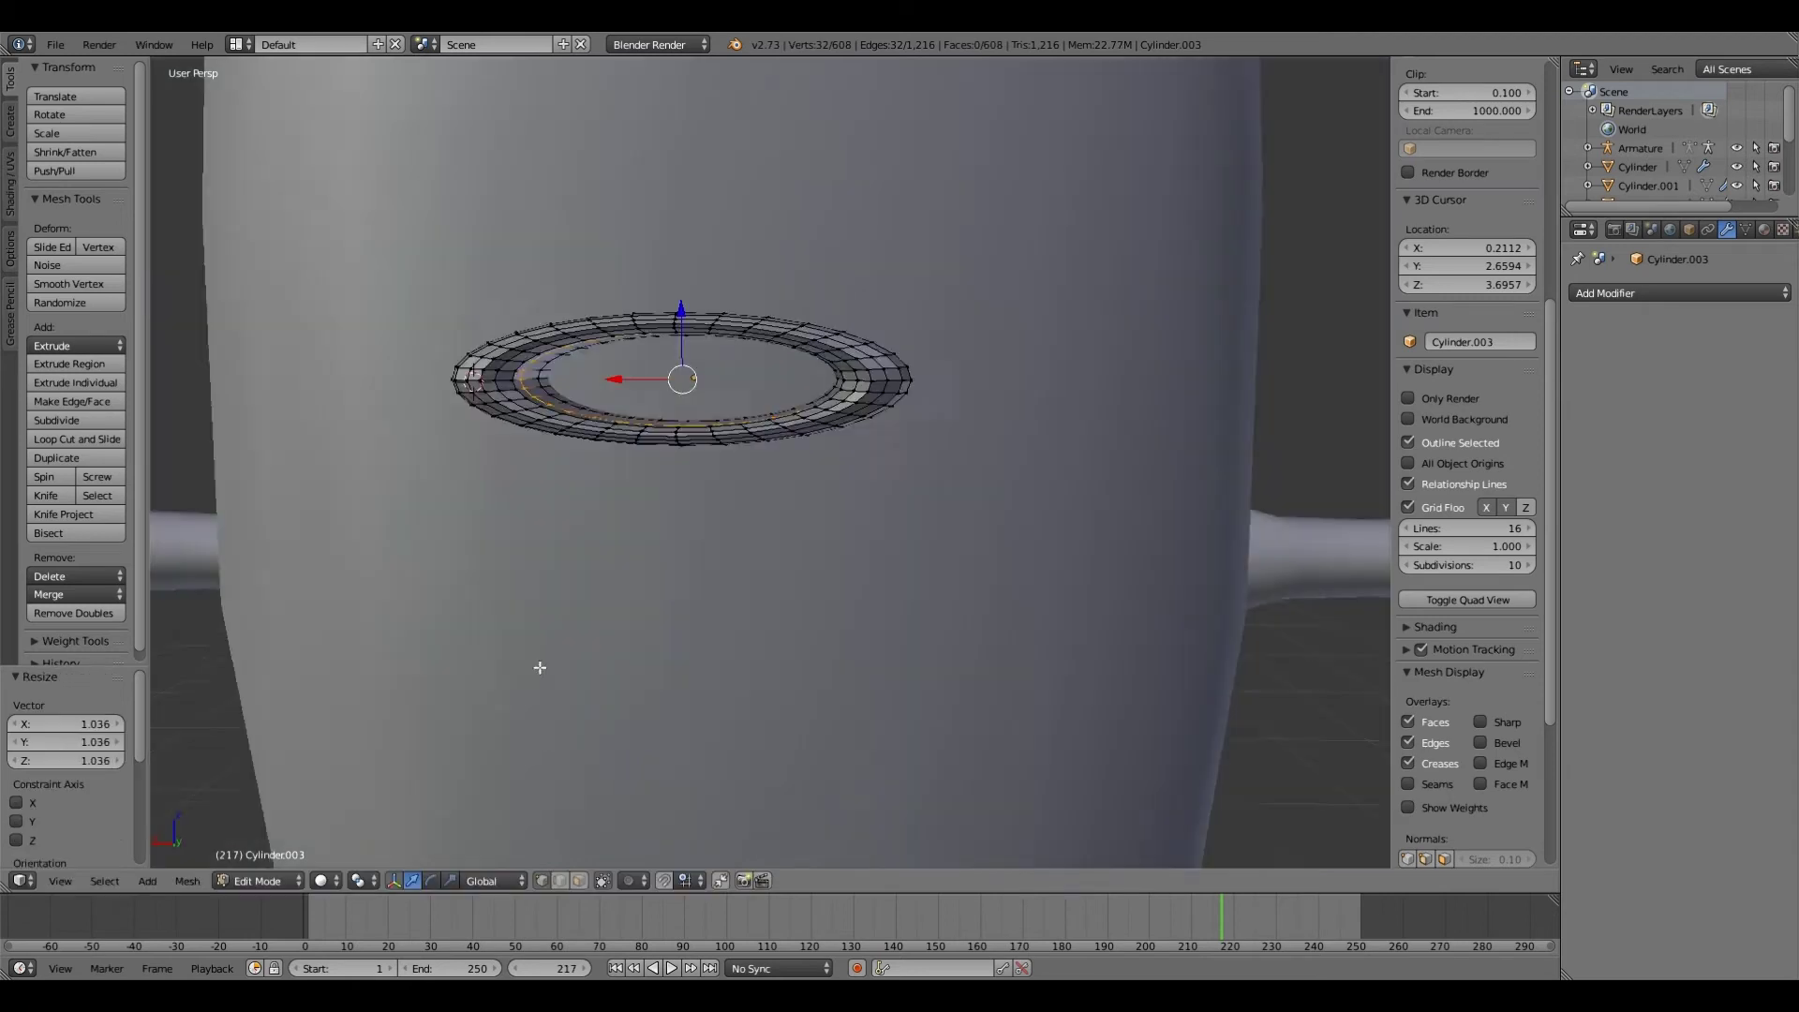
Step: Select an existing edge loop around the ring and resize it to smooth the lip profile
{"action": "scroll", "coordinate": [559, 635], "scroll_direction": "up", "scroll_amount": 4}
{"action": "right_click", "coordinate": [865, 521]}
{"action": "left_click", "coordinate": [104, 881]}
{"action": "left_click", "coordinate": [139, 424]}
{"action": "key", "text": "s"}
{"action": "left_click", "coordinate": [482, 750]}
Step: Apply smooth shading to the lips ring in Object Mode and return to Edit Mode
{"action": "scroll", "coordinate": [482, 731], "scroll_direction": "down", "scroll_amount": 4}
{"action": "left_click", "coordinate": [258, 881]}
{"action": "left_click", "coordinate": [258, 837]}
{"action": "left_click", "coordinate": [52, 341]}
{"action": "scroll", "coordinate": [685, 588], "scroll_direction": "down", "scroll_amount": 4}
{"action": "scroll", "coordinate": [689, 587], "scroll_direction": "up", "scroll_amount": 3}
{"action": "left_click", "coordinate": [271, 881]}
{"action": "left_click", "coordinate": [258, 843]}
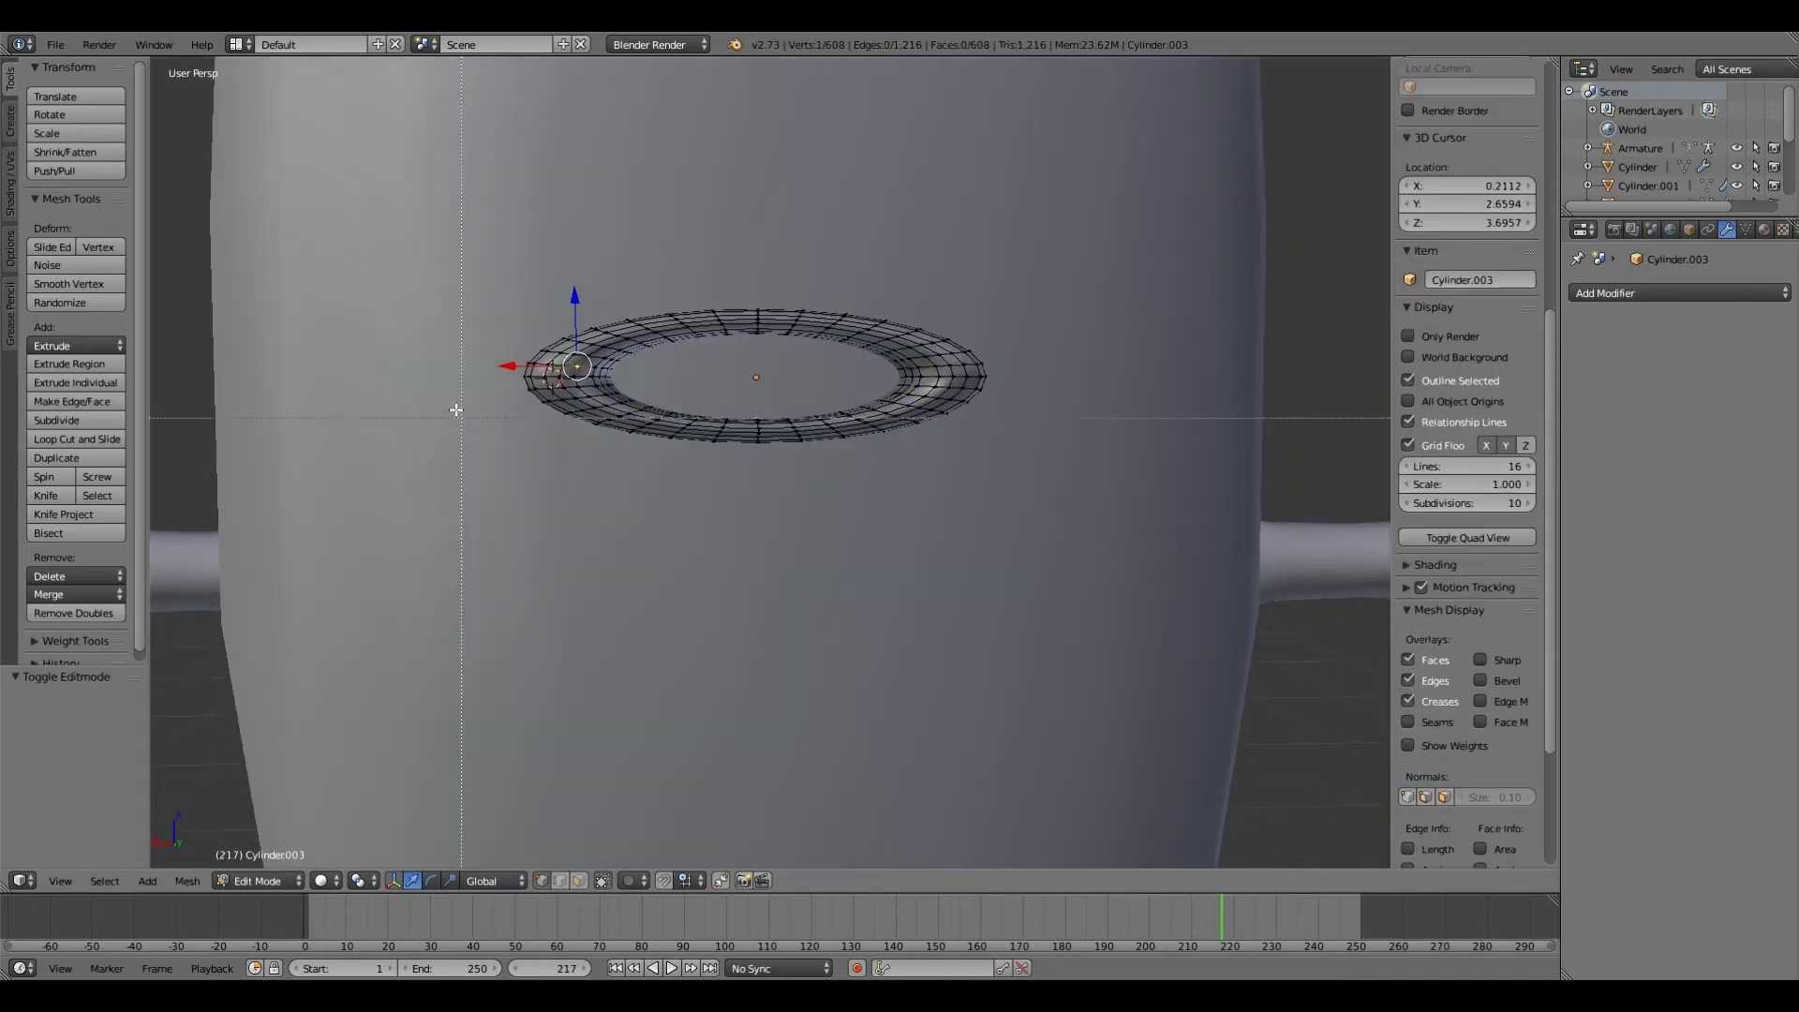
Step: Select the face loop crossing the lips' corner, try shifting it along X, and undo the move
{"action": "scroll", "coordinate": [465, 423], "scroll_direction": "up", "scroll_amount": 4}
{"action": "right_click", "coordinate": [389, 278], "text": "shift"}
{"action": "right_click", "coordinate": [386, 278]}
{"action": "right_click", "coordinate": [386, 259], "text": "shift"}
{"action": "left_click", "coordinate": [101, 880]}
{"action": "left_click", "coordinate": [149, 397]}
{"action": "scroll", "coordinate": [369, 293], "scroll_direction": "down", "scroll_amount": 4}
{"action": "scroll", "coordinate": [369, 294], "scroll_direction": "up", "scroll_amount": 4}
{"action": "left_click_drag", "start_coordinate": [370, 295], "coordinate": [349, 298]}
{"action": "key", "text": "ctrl+z"}
Step: Enable proportional editing, shift the selected corner face loop about 0.011 along X, and return to Object Mode
{"action": "left_click", "coordinate": [631, 881]}
{"action": "left_click", "coordinate": [653, 842]}
{"action": "scroll", "coordinate": [362, 297], "scroll_direction": "up", "scroll_amount": 12}
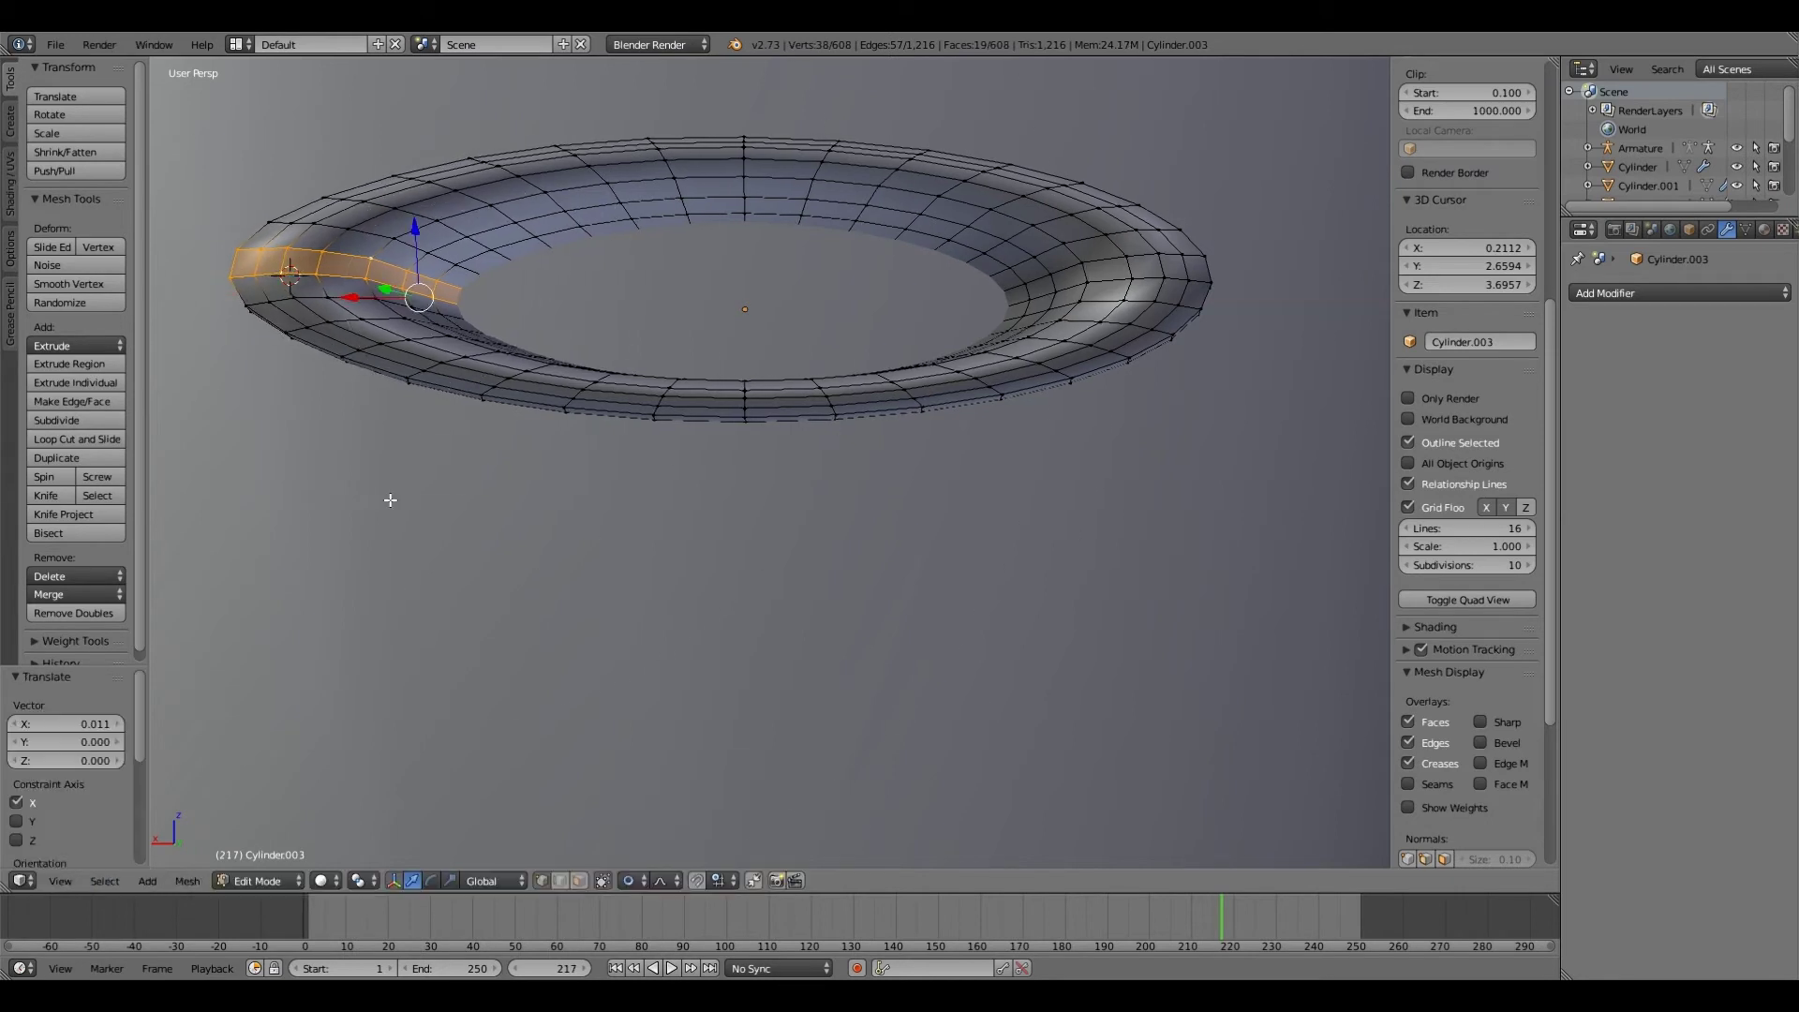
{"action": "key", "text": "Tab"}
{"action": "scroll", "coordinate": [494, 708], "scroll_direction": "down", "scroll_amount": 7}
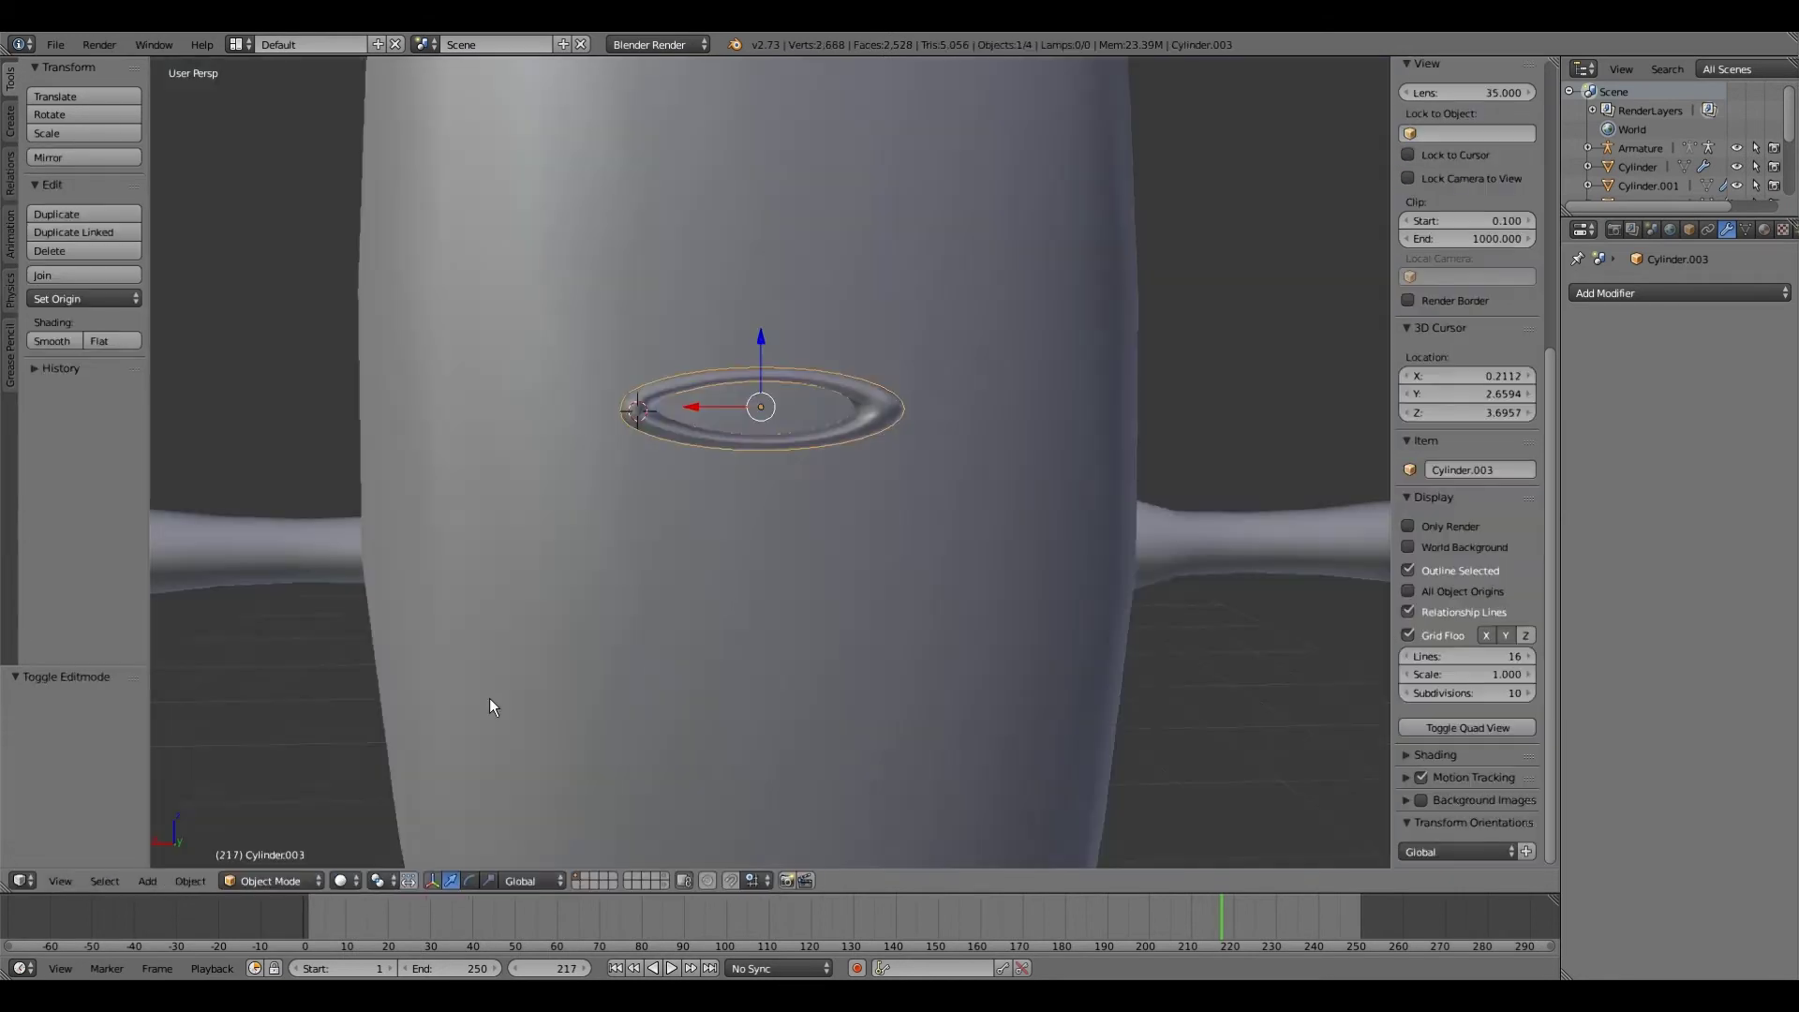
Step: In Edit Mode, box-select the -X half of the lips ring, including its hidden vertices
{"action": "left_click", "coordinate": [319, 881]}
{"action": "left_click", "coordinate": [271, 855]}
{"action": "scroll", "coordinate": [790, 187], "scroll_direction": "up", "scroll_amount": 3}
{"action": "key", "text": "b"}
{"action": "left_click_drag", "start_coordinate": [781, 173], "coordinate": [1017, 487]}
{"action": "middle_click_drag", "start_coordinate": [992, 526], "coordinate": [614, 727]}
{"action": "left_click", "coordinate": [603, 881]}
{"action": "key", "text": "b"}
{"action": "left_click_drag", "start_coordinate": [717, 246], "coordinate": [1003, 525]}
{"action": "middle_click_drag", "start_coordinate": [984, 534], "coordinate": [146, 872]}
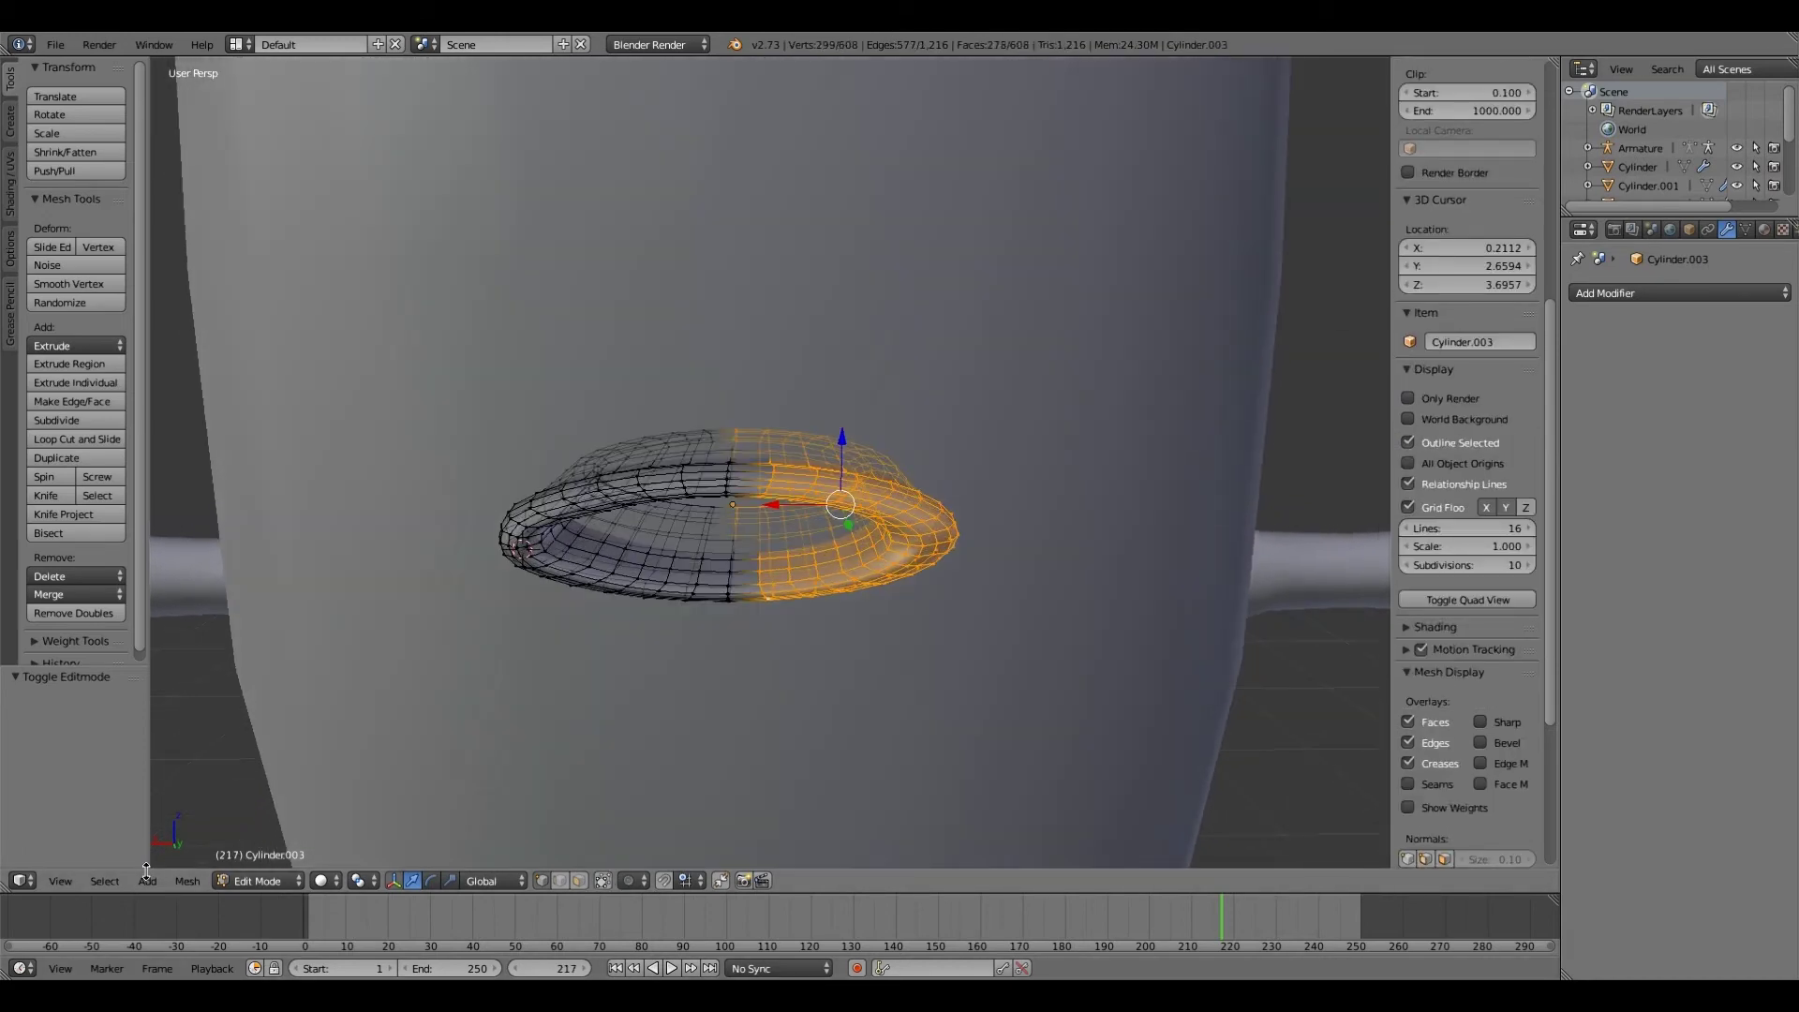
Step: Isolate the ring in local view, box-select its -X half through the mesh, and delete those vertices
{"action": "key", "text": "KP_Divide"}
{"action": "left_click", "coordinate": [603, 881]}
{"action": "middle_click_drag", "start_coordinate": [796, 562], "coordinate": [796, 487]}
{"action": "right_click", "coordinate": [807, 532]}
{"action": "left_click", "coordinate": [604, 883]}
{"action": "key", "text": "b"}
{"action": "left_click_drag", "start_coordinate": [792, 307], "coordinate": [1134, 681]}
{"action": "key", "text": "x"}
{"action": "left_click", "coordinate": [614, 718]}
Step: Add a Mirror modifier on the X axis with clipping enabled to the half ring, and try to apply it
{"action": "scroll", "coordinate": [1470, 356], "scroll_direction": "down", "scroll_amount": 5}
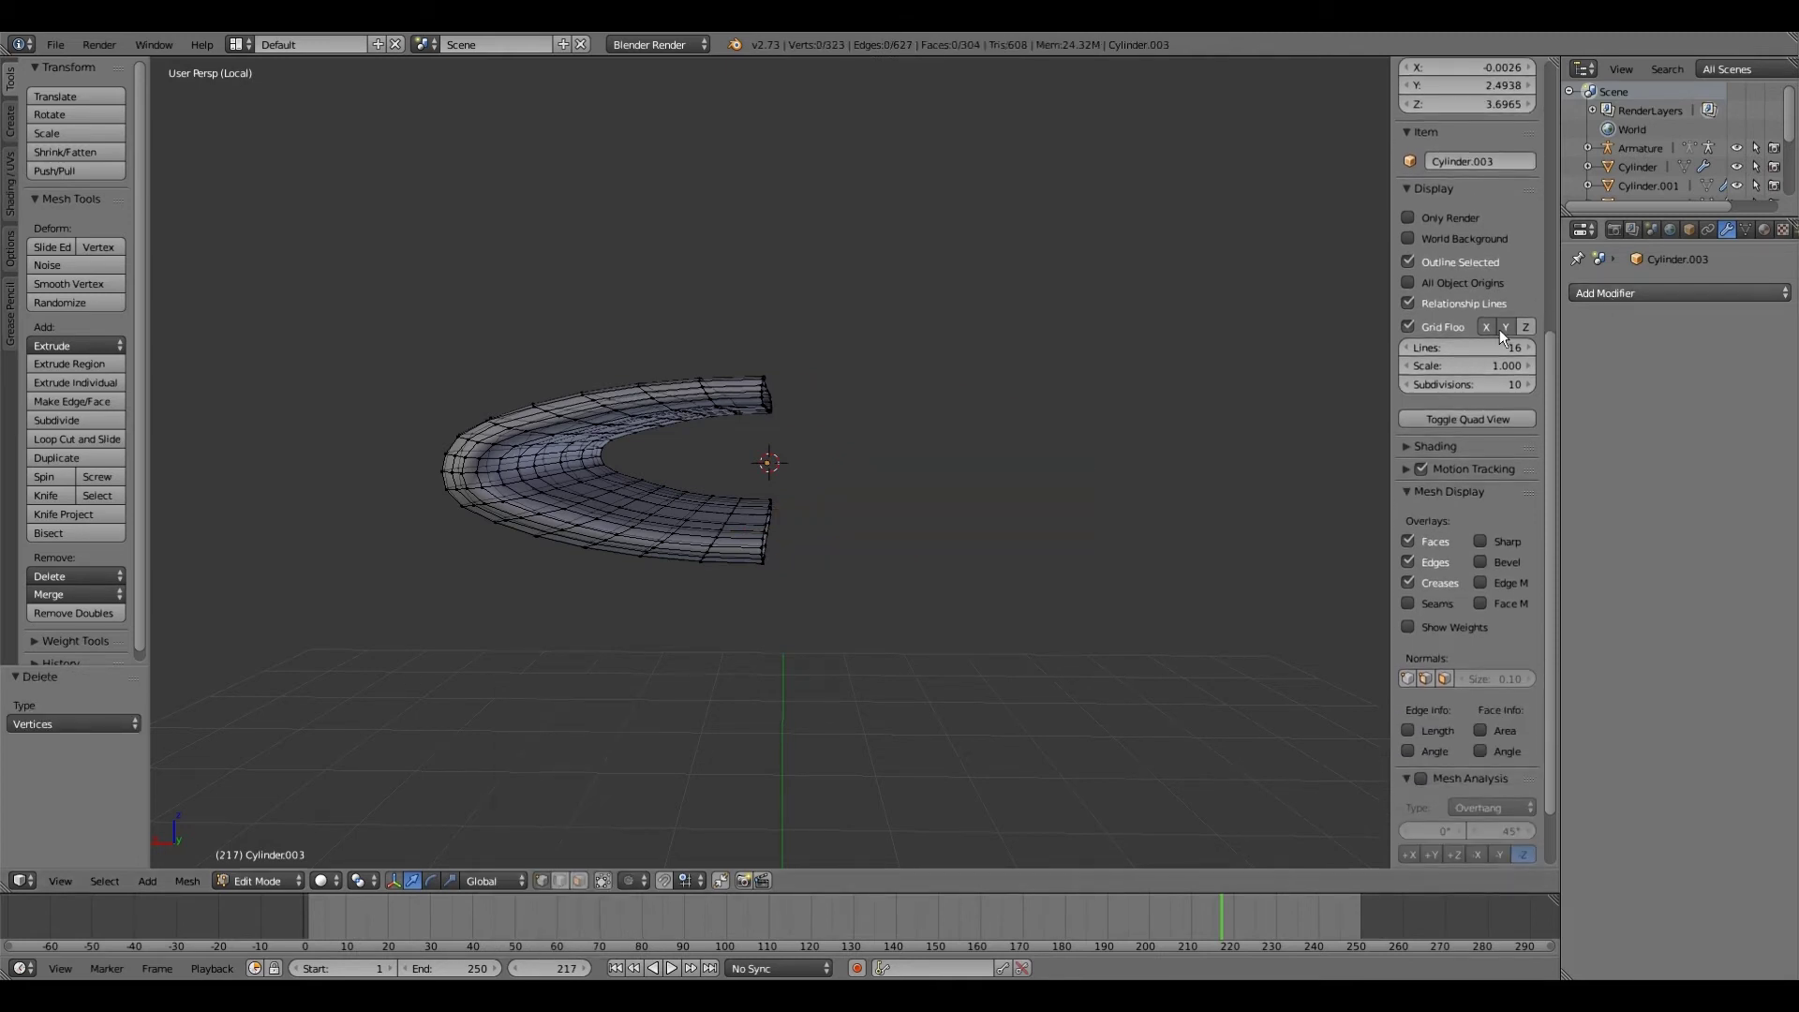
{"action": "left_click", "coordinate": [1607, 294]}
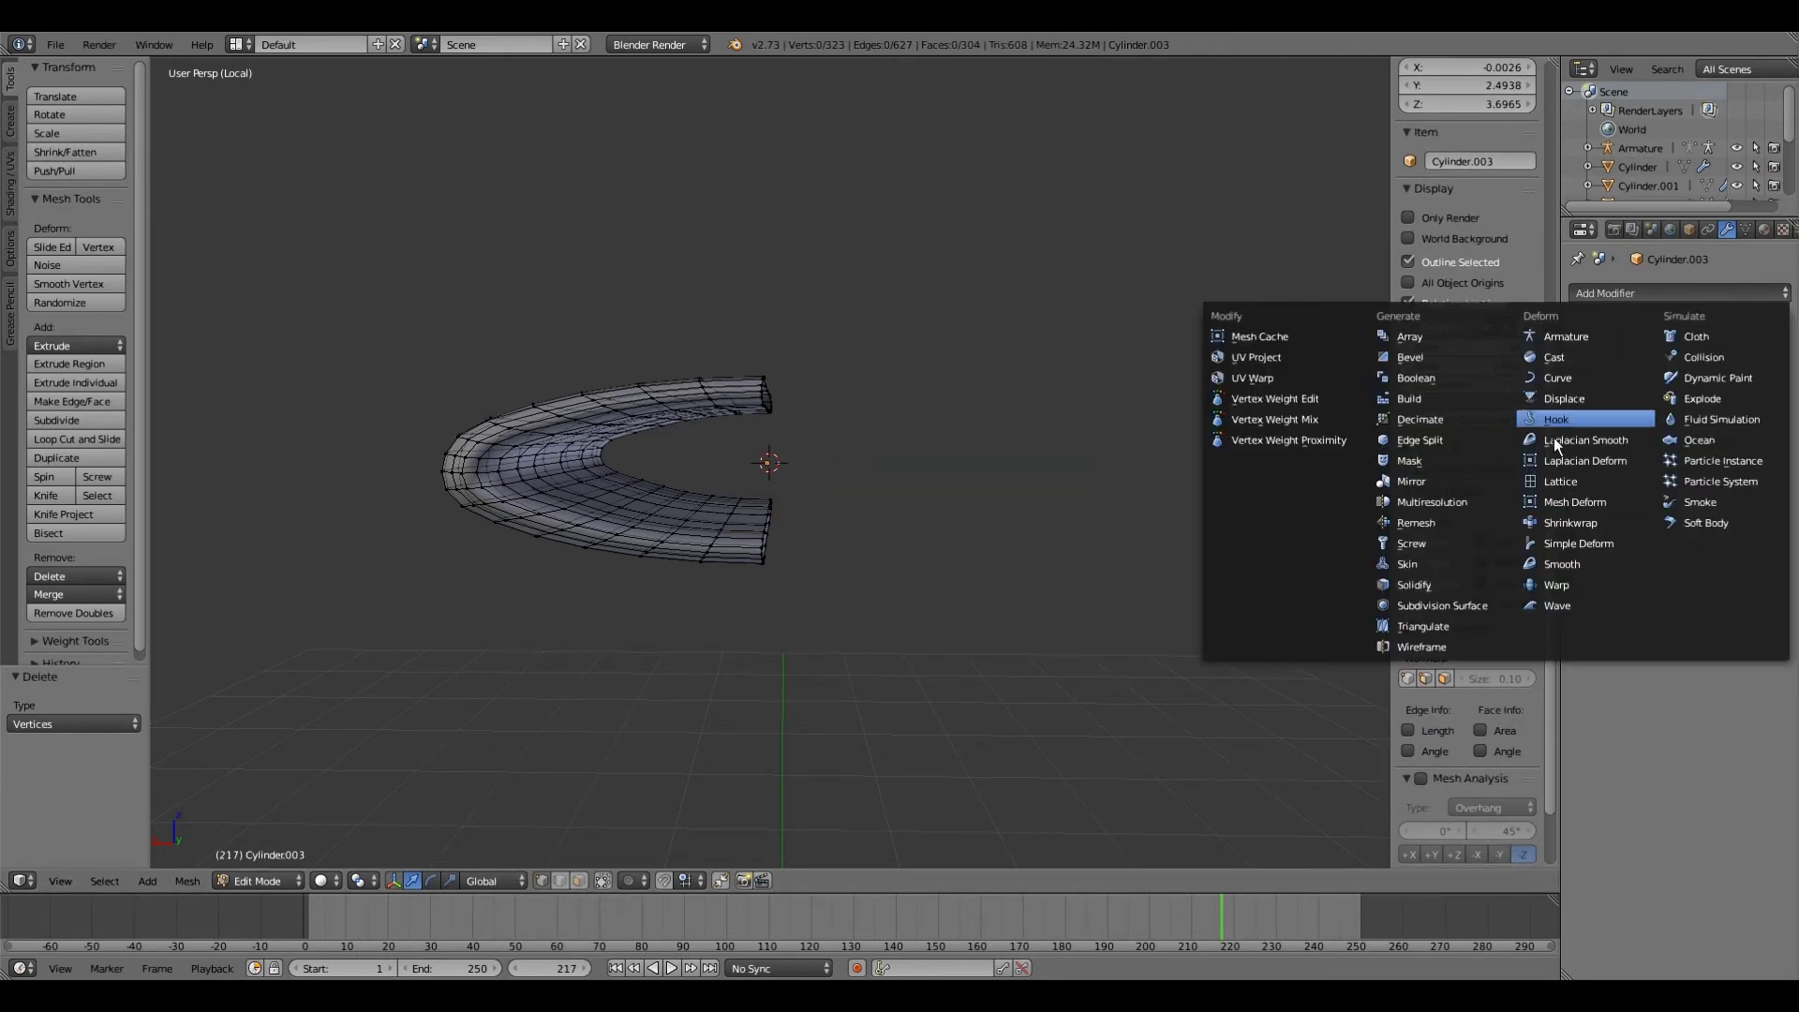
{"action": "left_click", "coordinate": [1406, 480]}
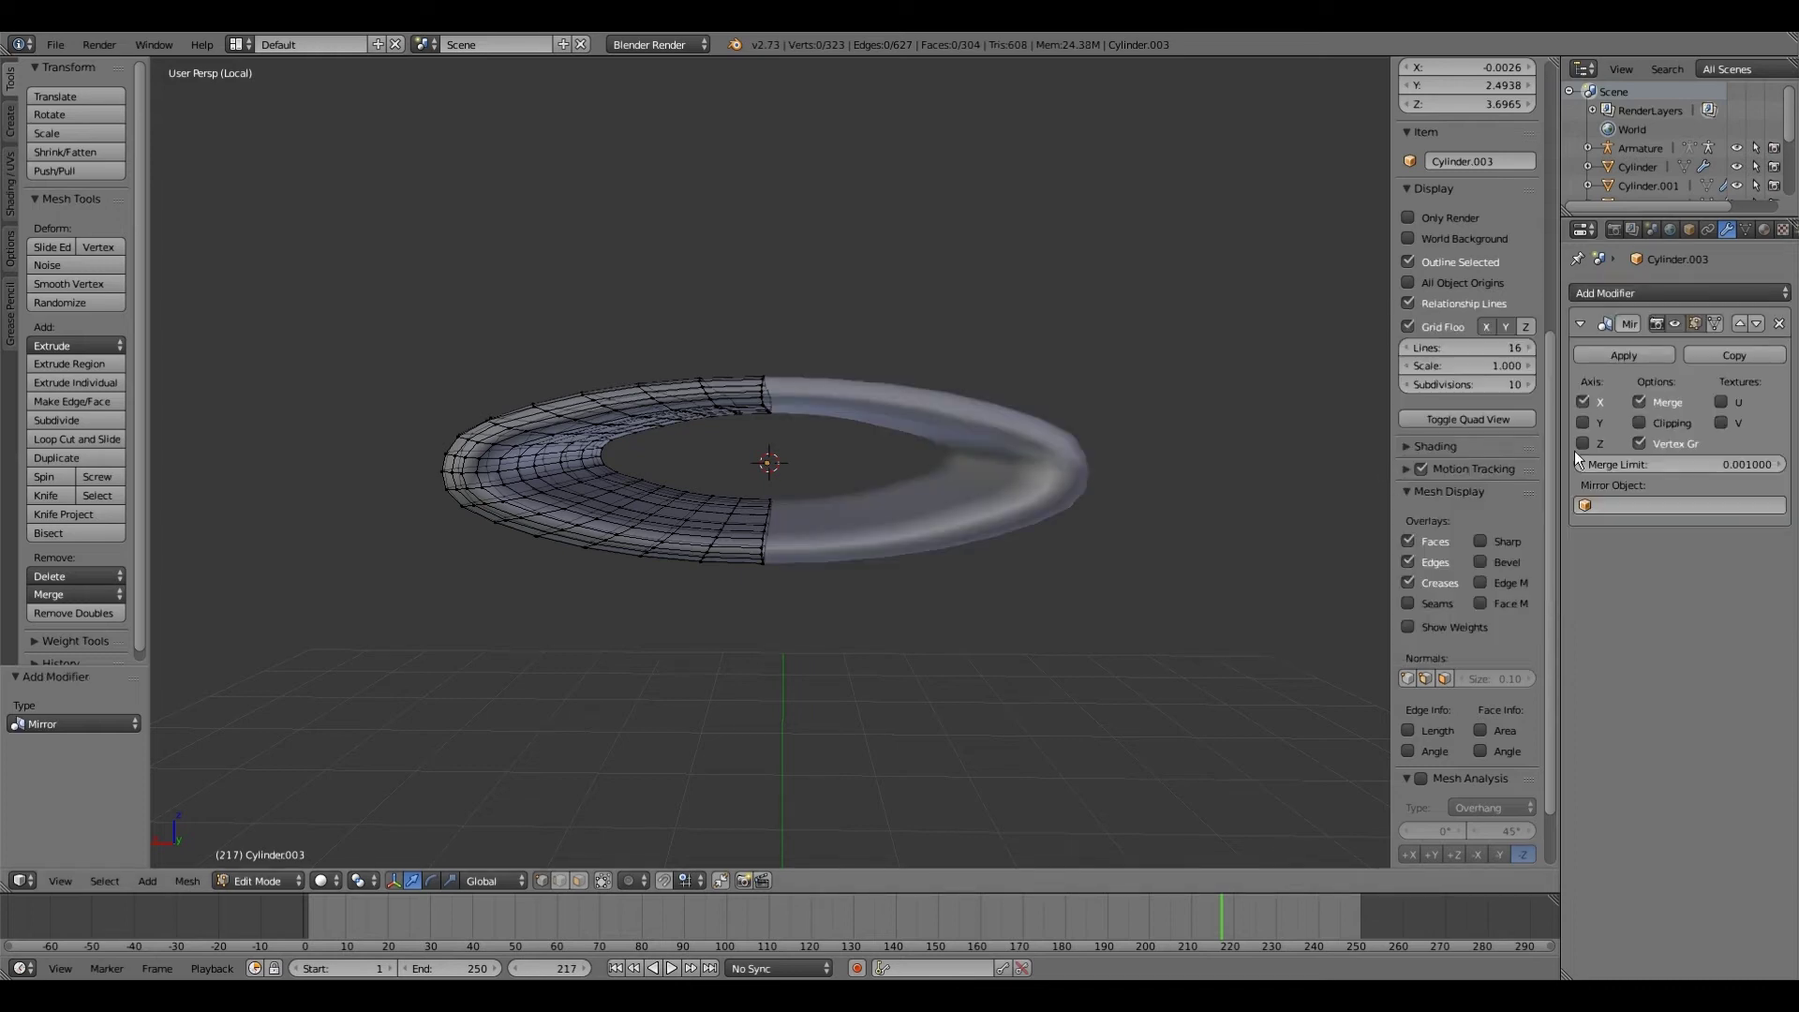
{"action": "left_click", "coordinate": [1618, 355]}
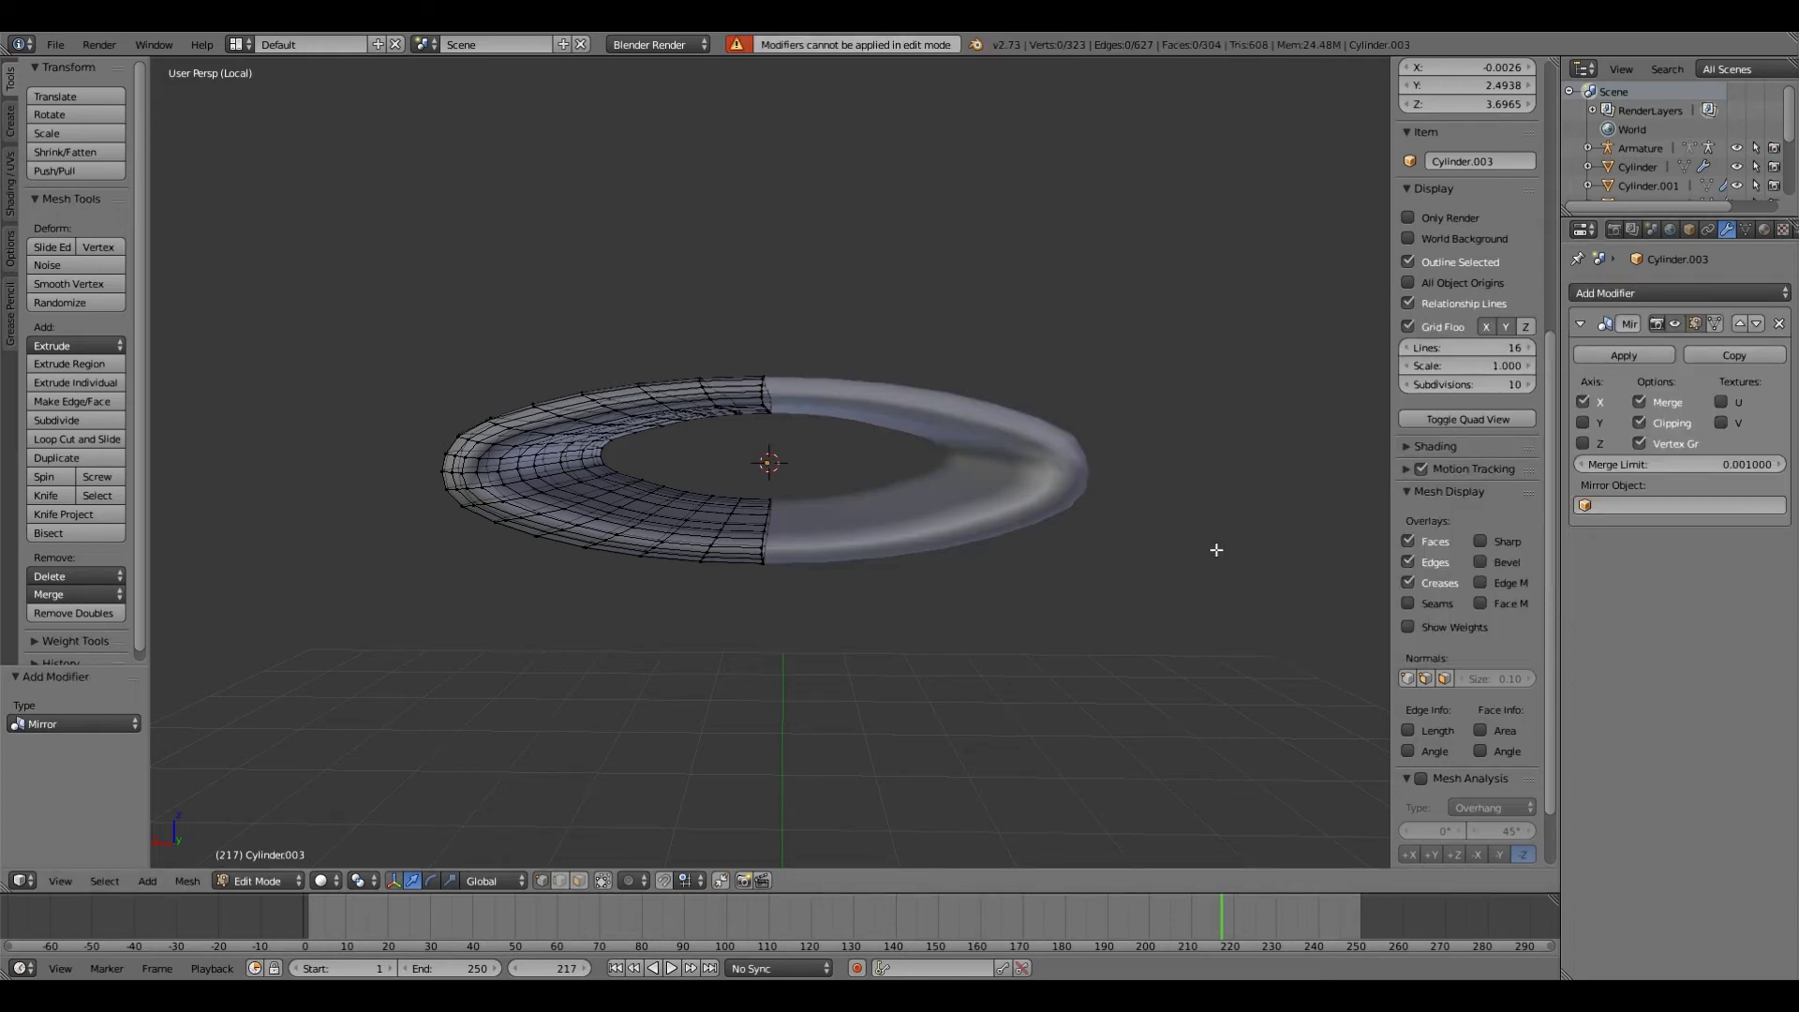
Step: Return to Object Mode, apply the Mirror modifier on the lips ring, and exit local view
{"action": "left_click", "coordinate": [263, 879]}
{"action": "left_click", "coordinate": [270, 855]}
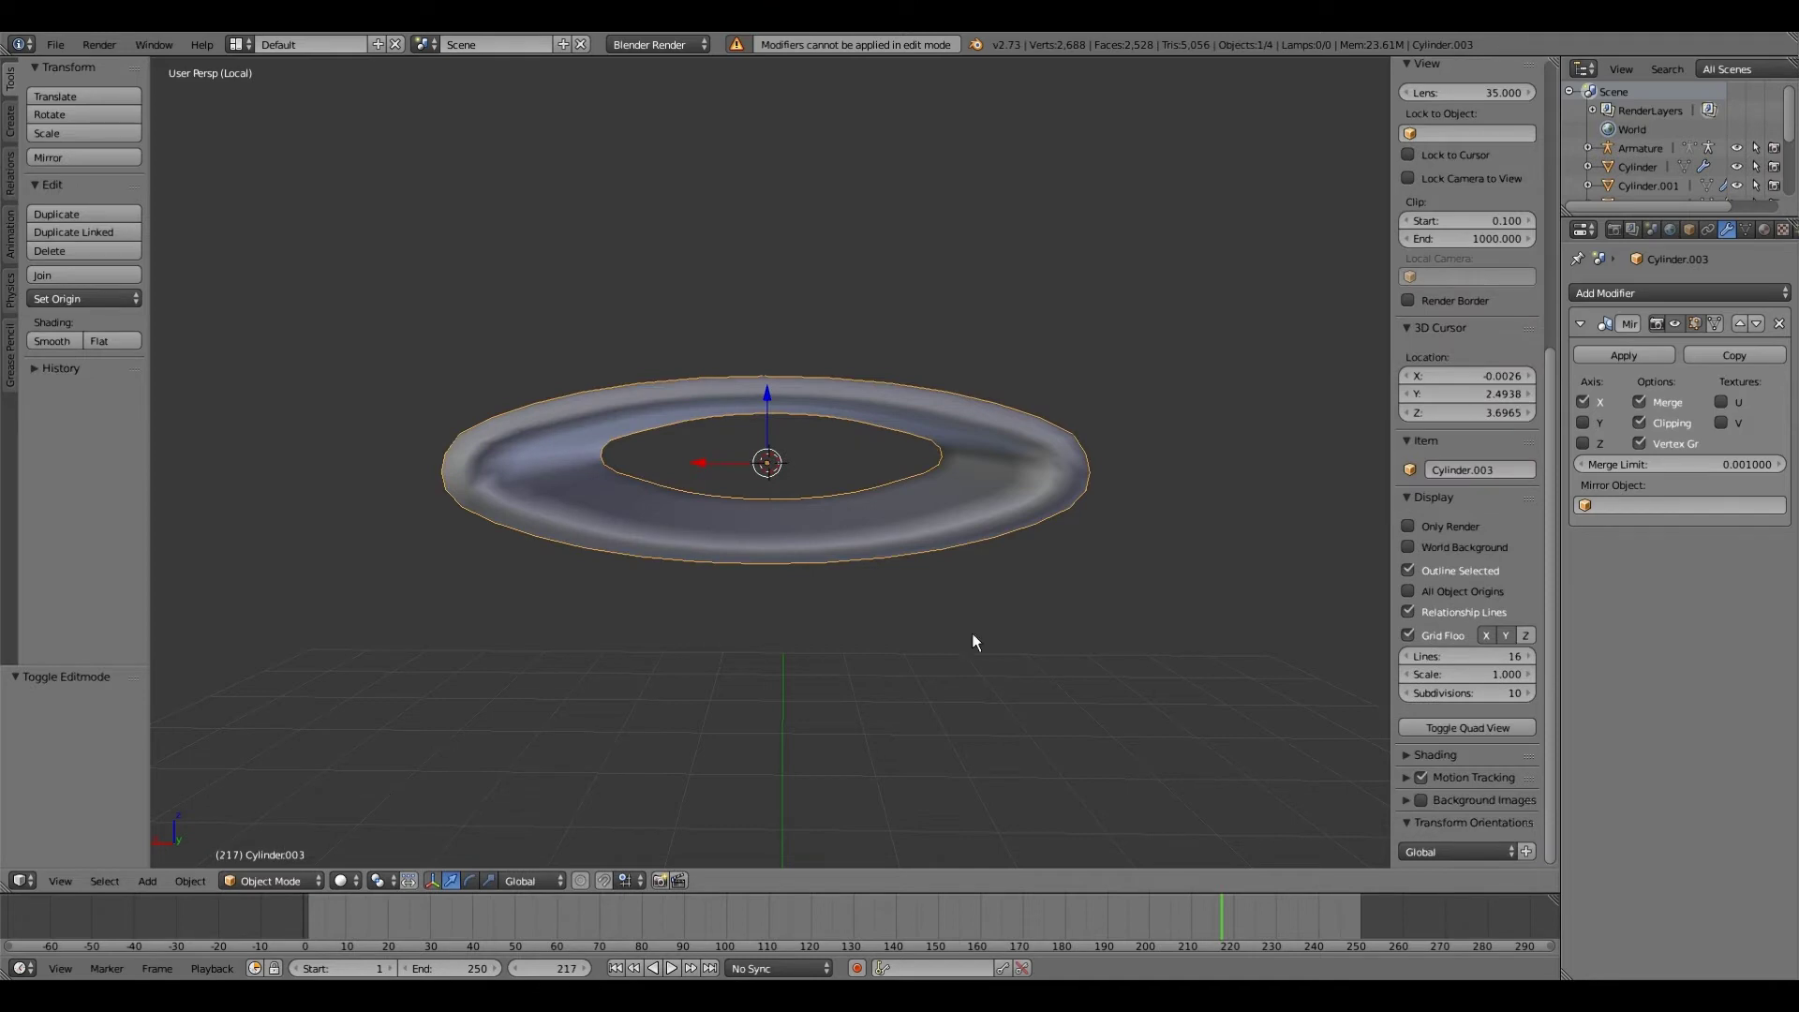
{"action": "left_click", "coordinate": [1653, 361]}
{"action": "left_click", "coordinate": [49, 879]}
{"action": "left_click", "coordinate": [153, 495]}
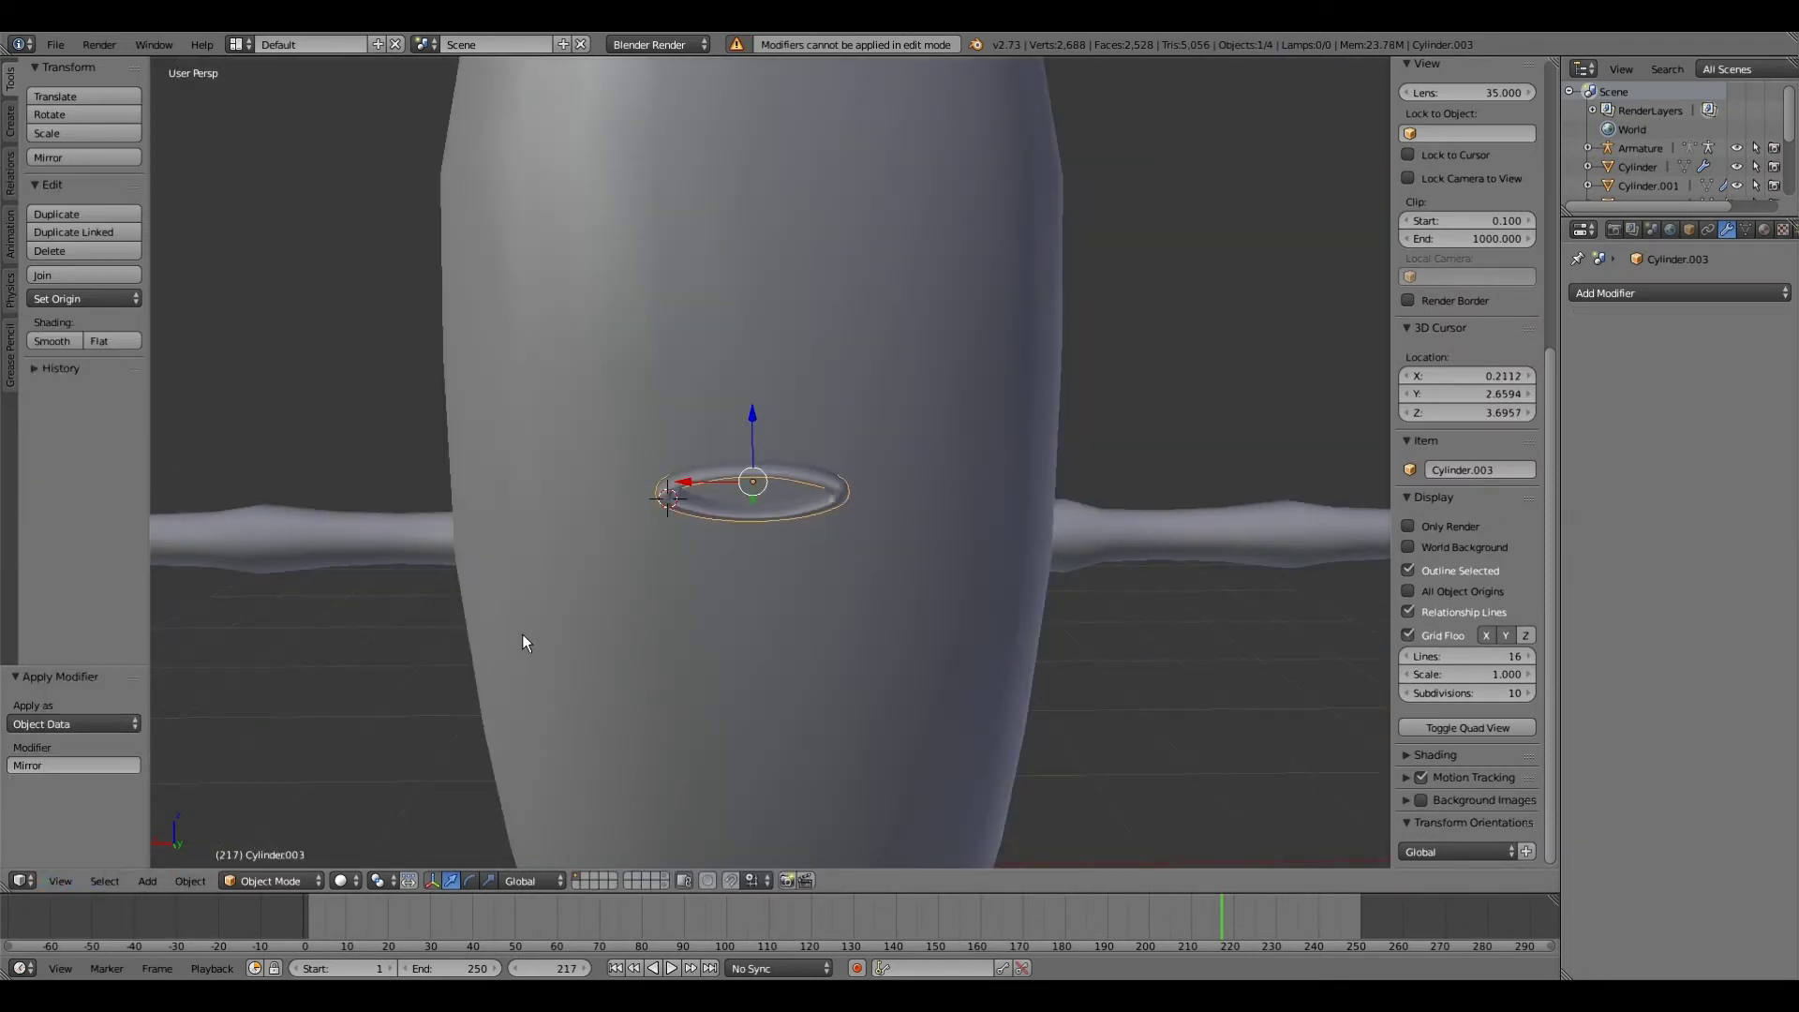
Step: From the back view, shift the lips ring about -0.085 along Y relative to the body
{"action": "key", "text": "KP_1"}
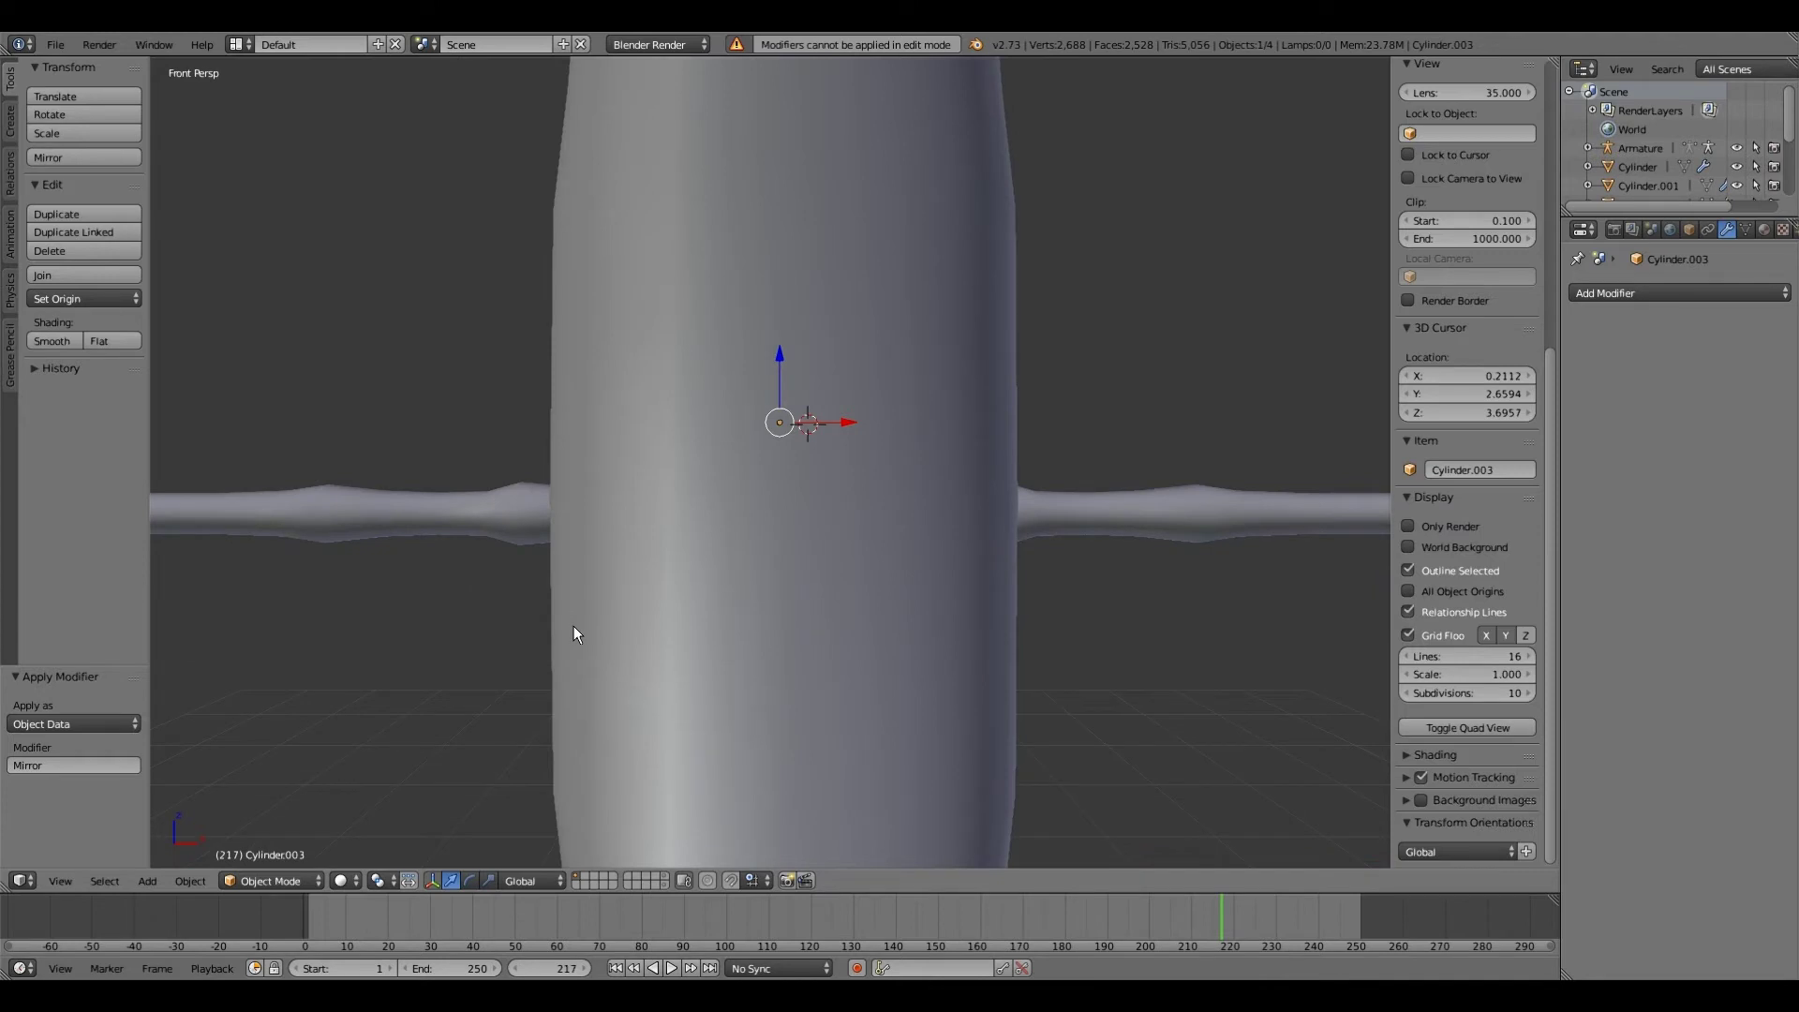
{"action": "key", "text": "ctrl+KP_1"}
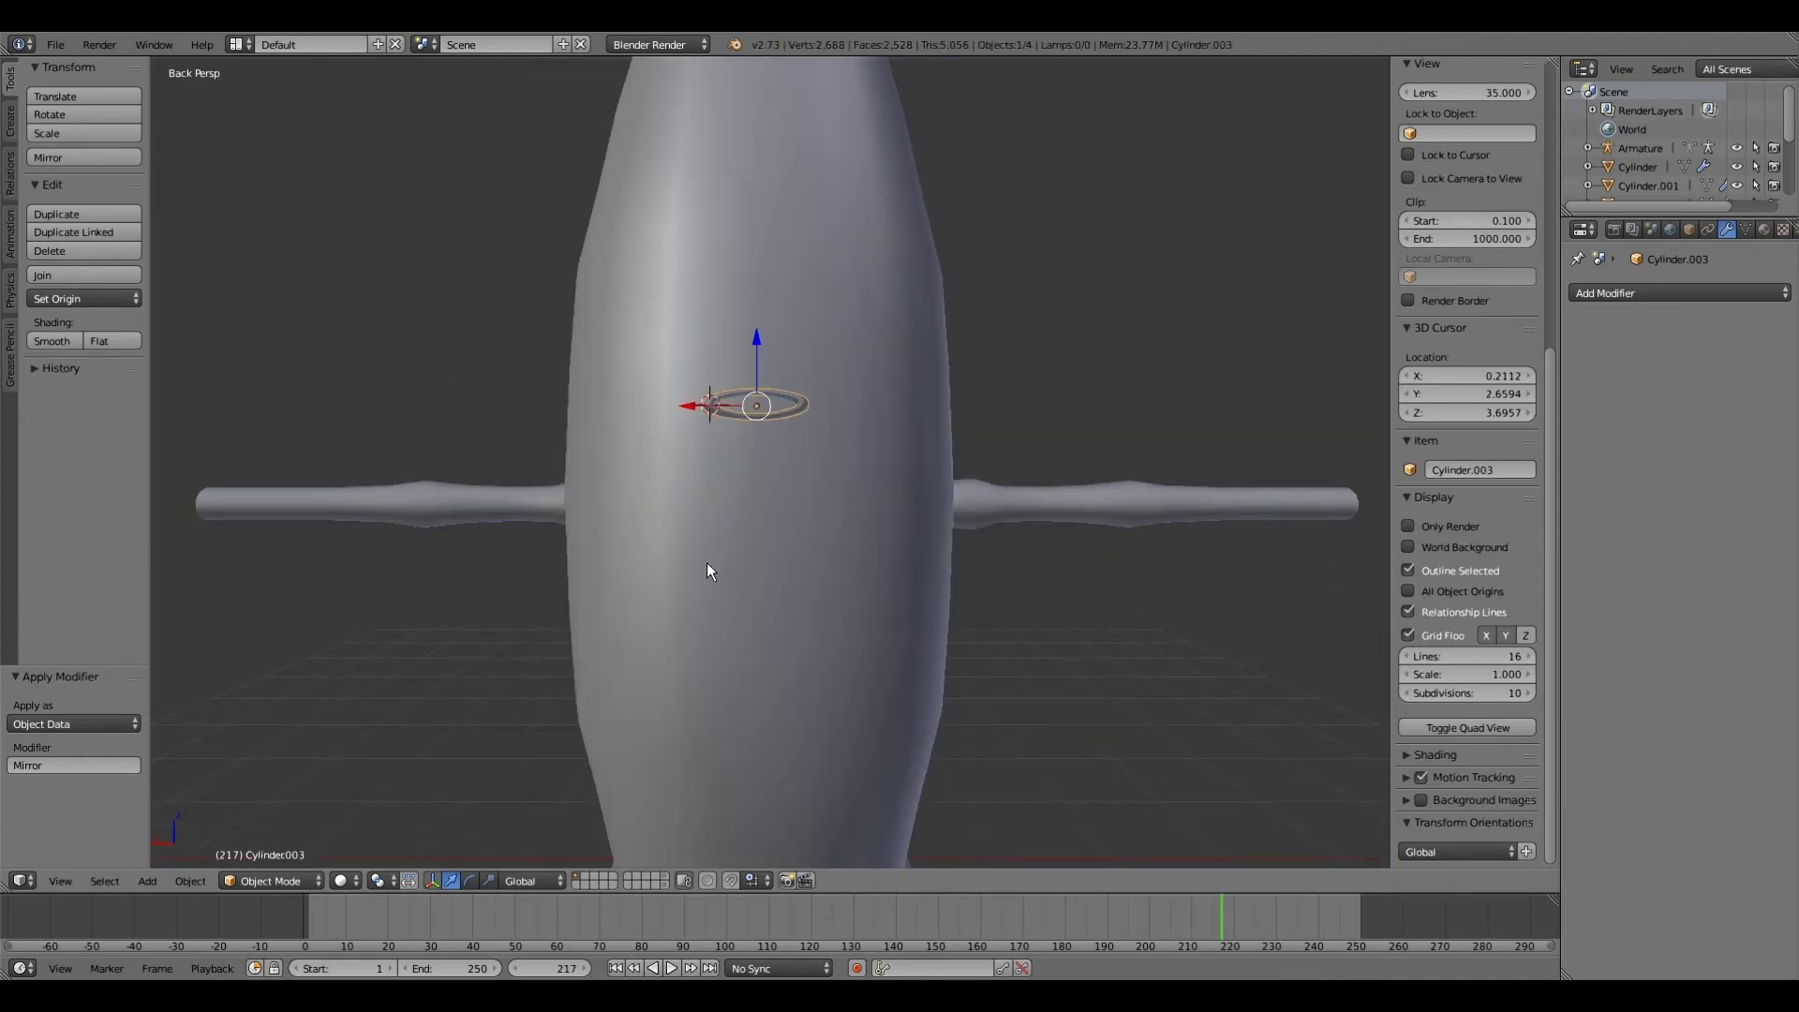
{"action": "middle_click_drag", "start_coordinate": [706, 564], "coordinate": [932, 651]}
{"action": "left_click_drag", "start_coordinate": [931, 644], "coordinate": [919, 645]}
{"action": "middle_click_drag", "start_coordinate": [853, 684], "coordinate": [620, 581]}
{"action": "scroll", "coordinate": [763, 611], "scroll_direction": "down", "scroll_amount": 2}
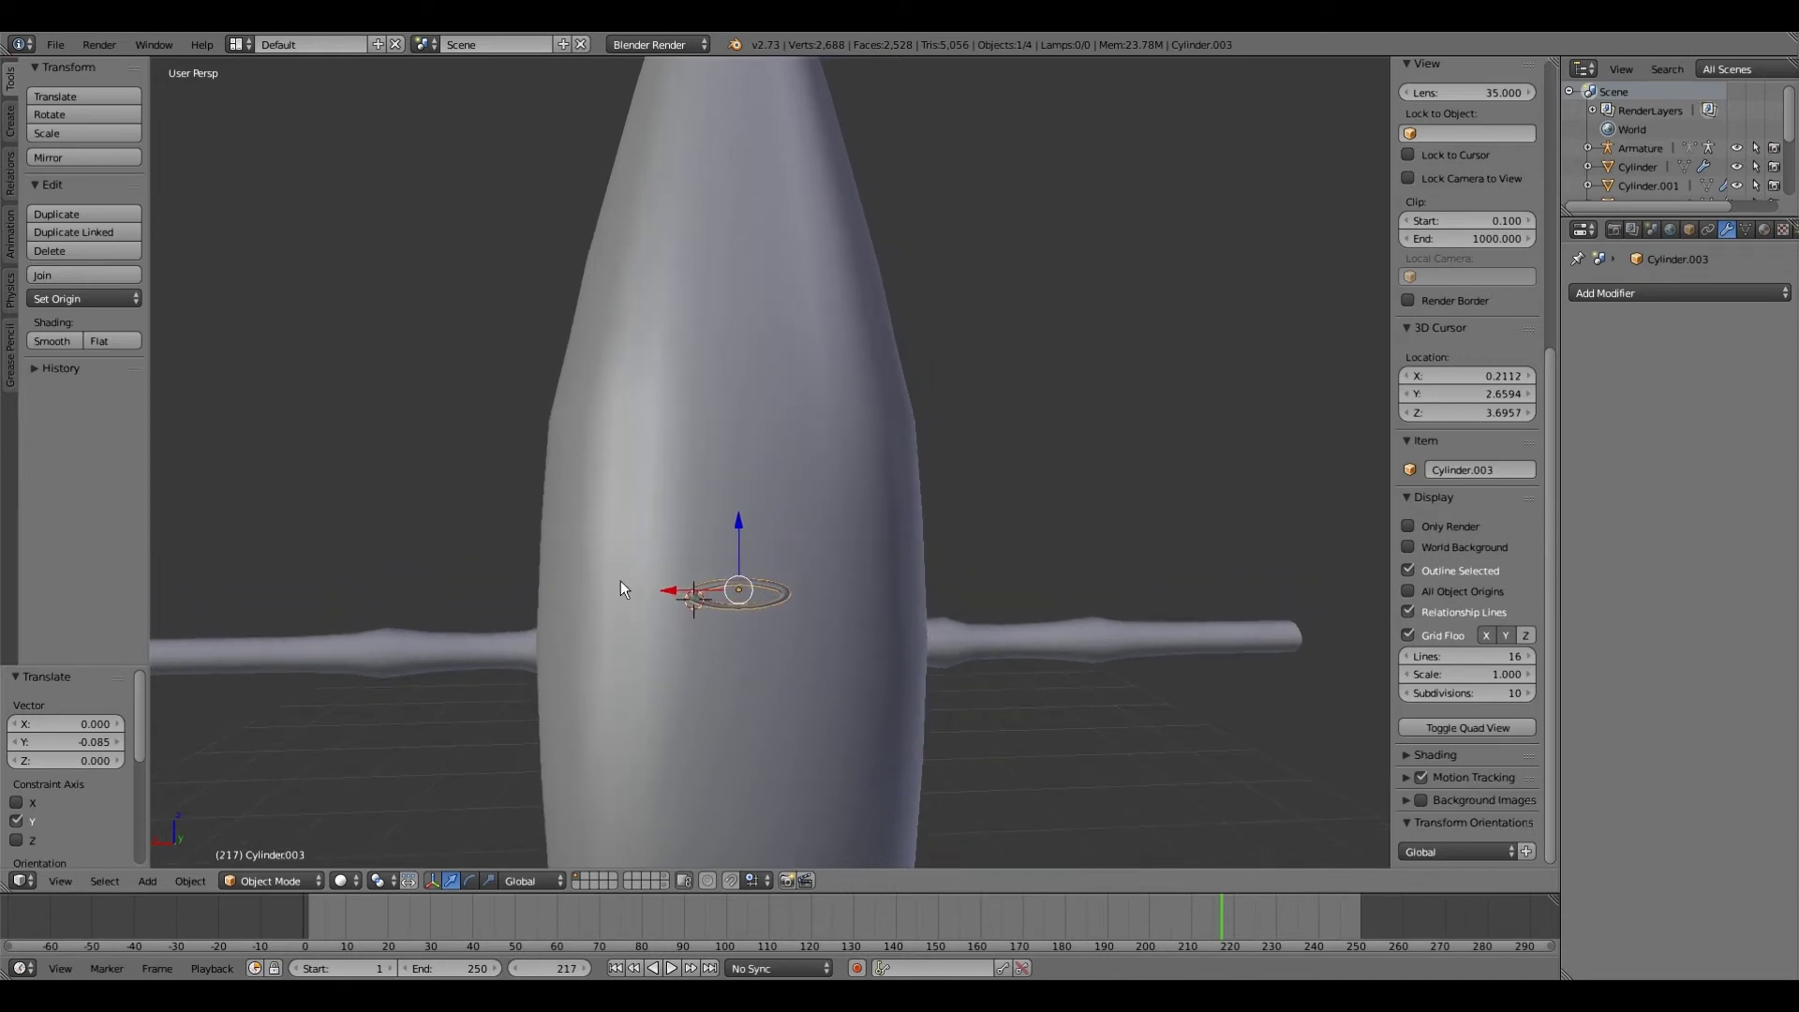
Step: Add a UV sphere at the 3D cursor and scale it down to a small placeholder eye
{"action": "key", "text": "shift+a"}
{"action": "mouse_move", "coordinate": [621, 581]}
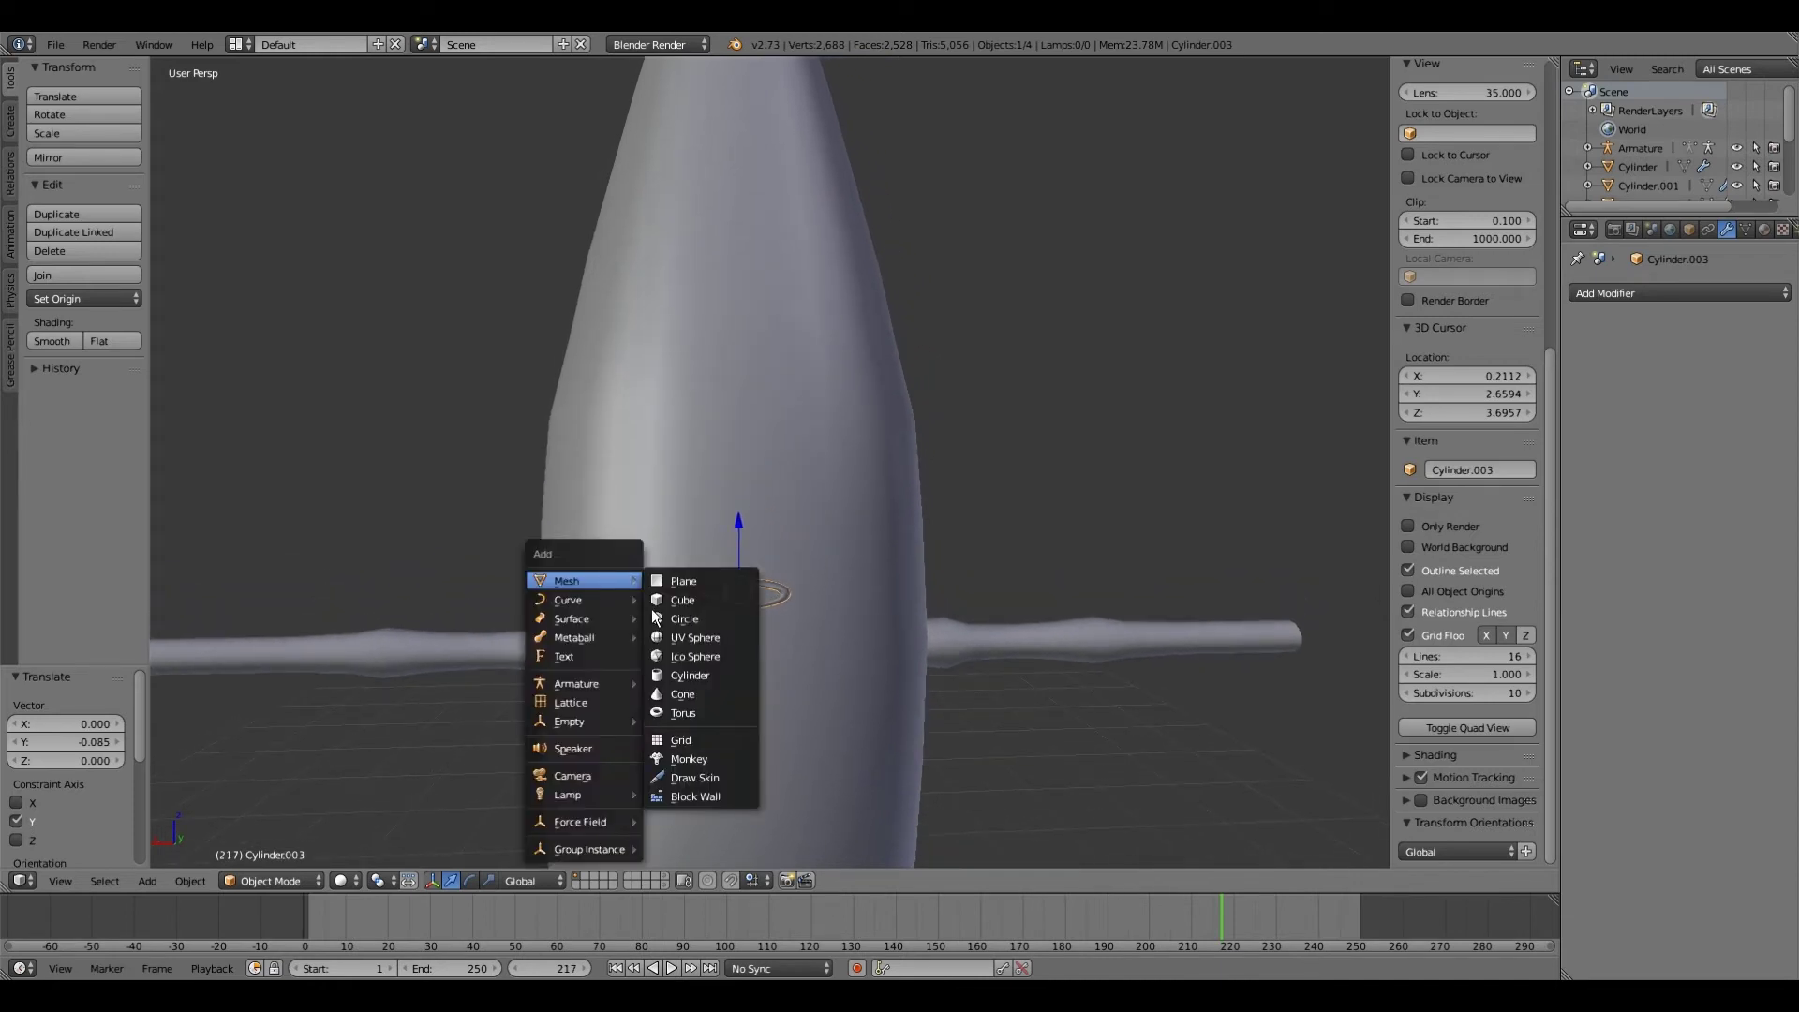
{"action": "left_click", "coordinate": [695, 639]}
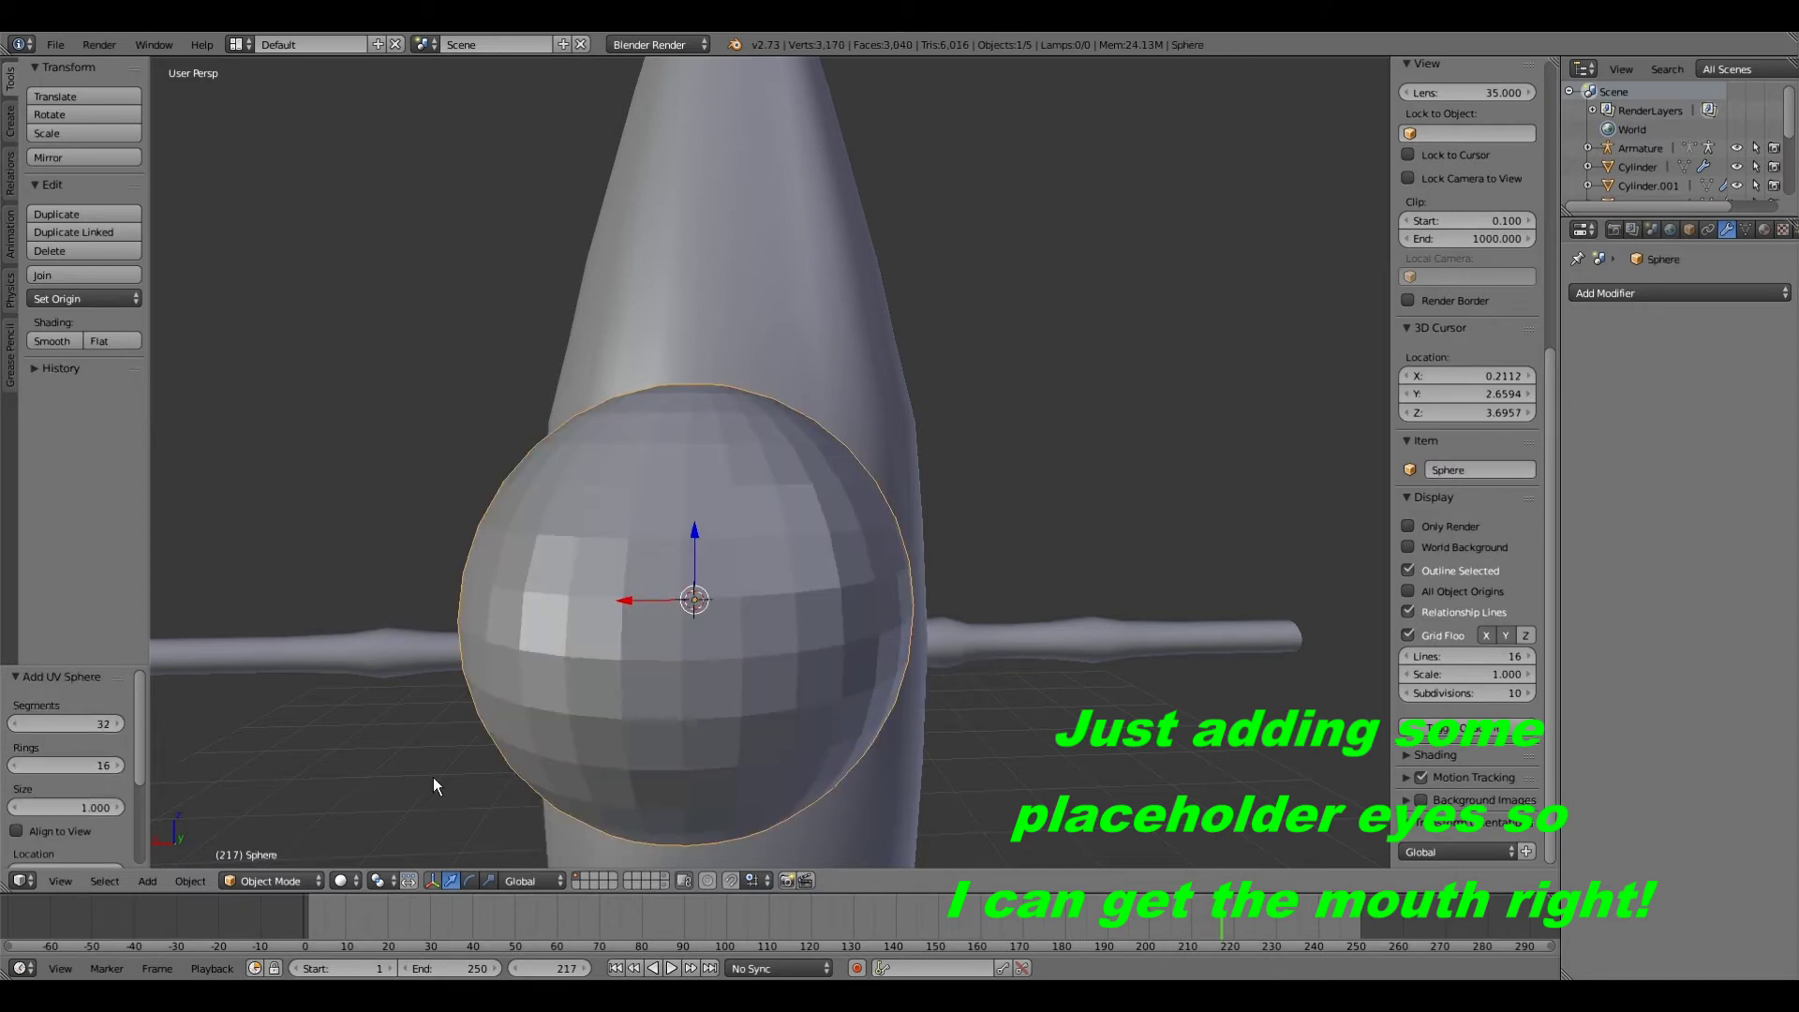
{"action": "key", "text": "s"}
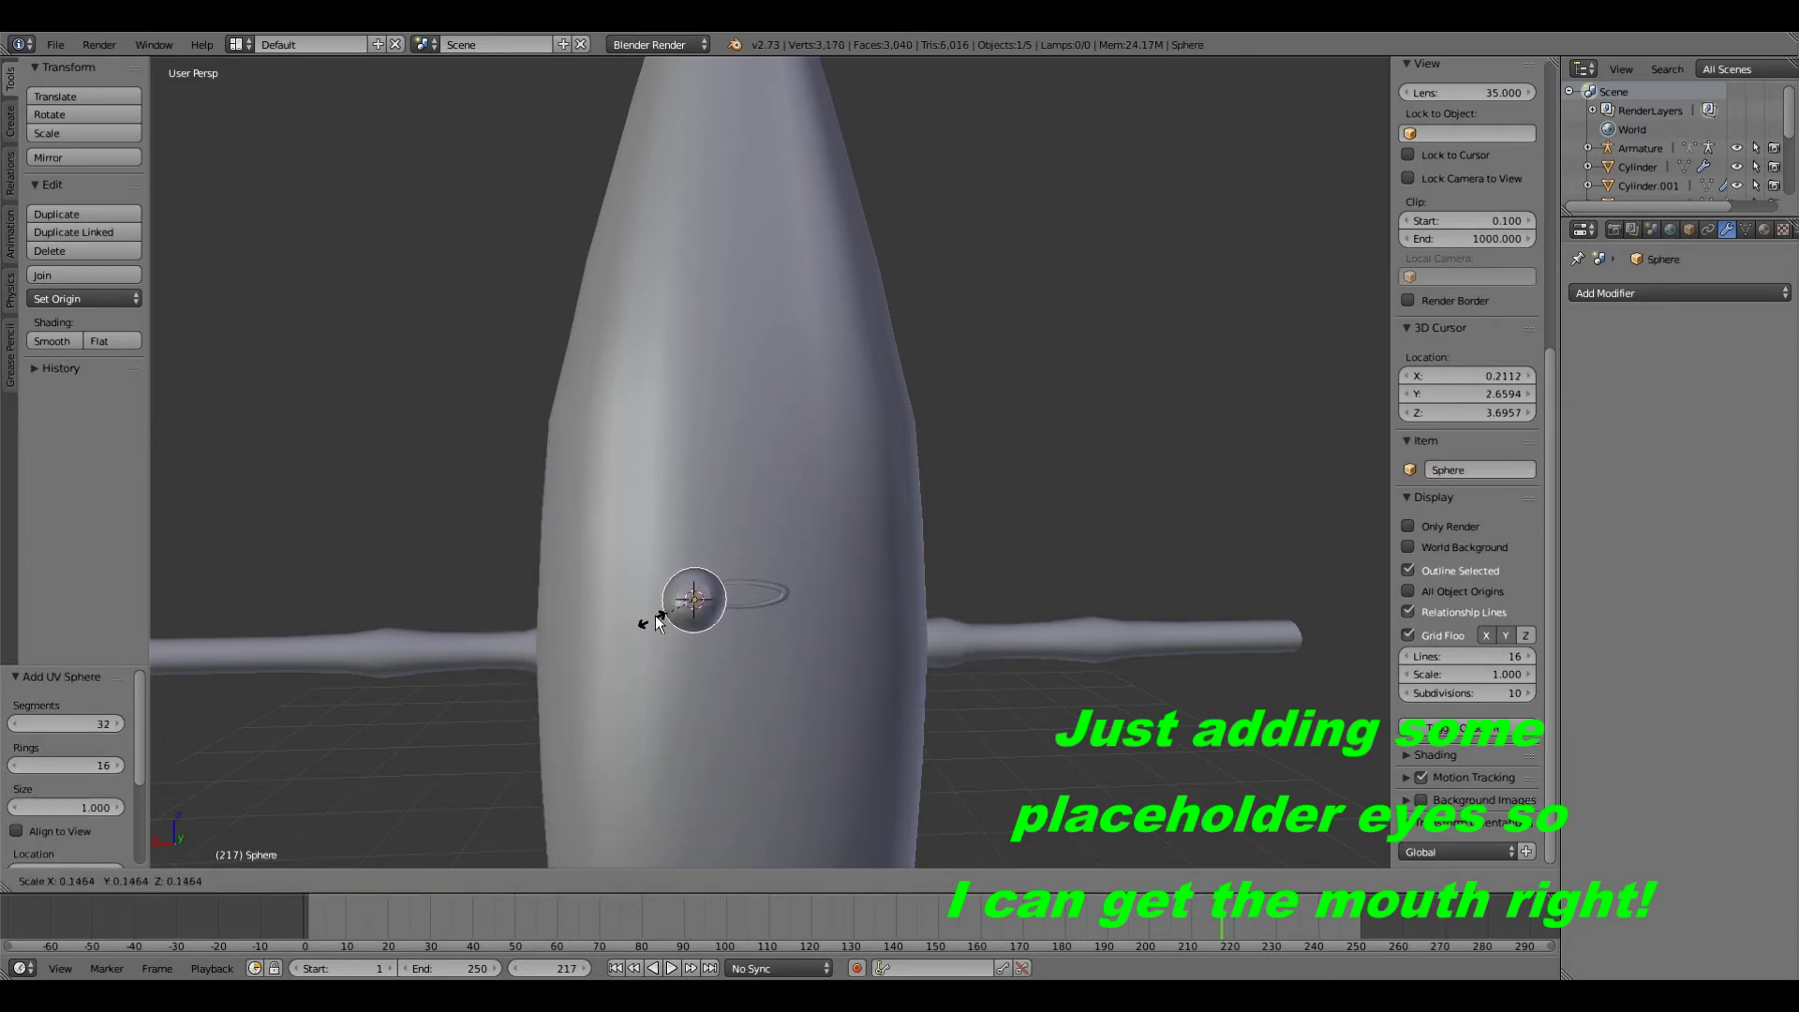
{"action": "left_click", "coordinate": [666, 601]}
Step: Position the eye sphere above the lips, moving it about -0.427 along X, -0.177 along Y, and finally 0.176 up Z
{"action": "left_click_drag", "start_coordinate": [695, 519], "coordinate": [695, 441]}
{"action": "middle_click_drag", "start_coordinate": [684, 542], "coordinate": [607, 505]}
{"action": "left_click_drag", "start_coordinate": [607, 498], "coordinate": [683, 532]}
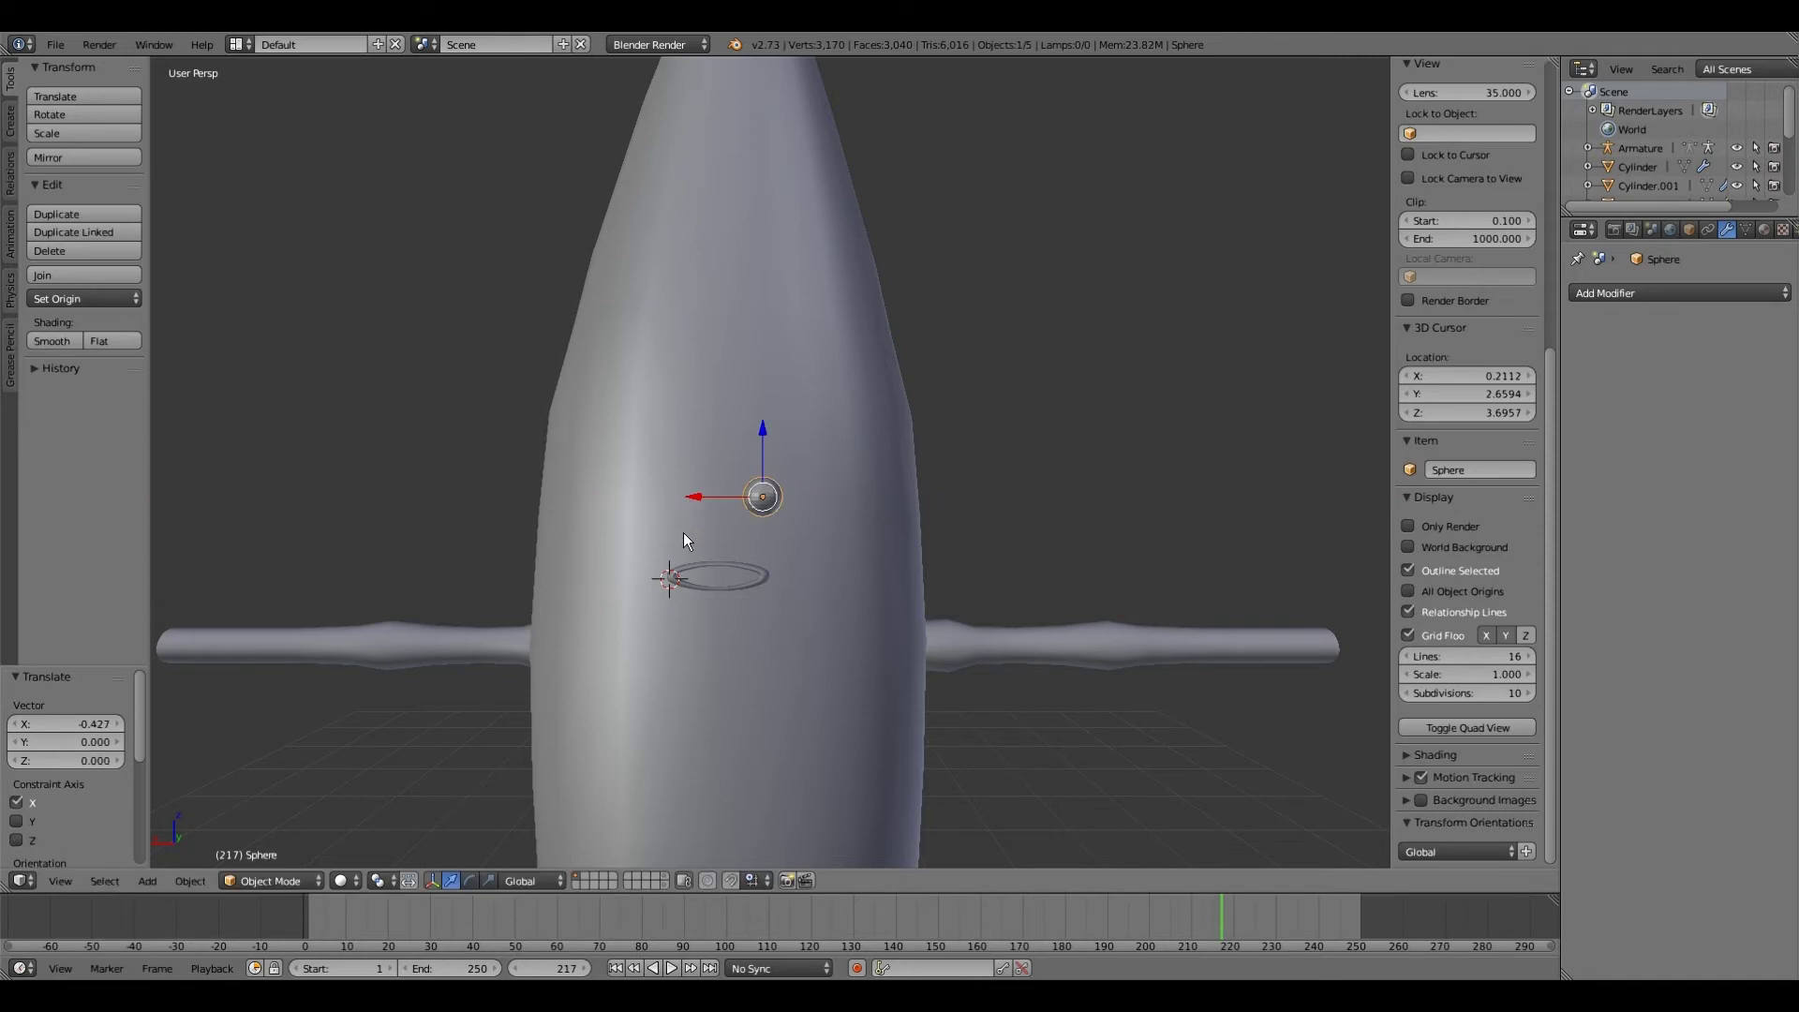
{"action": "scroll", "coordinate": [684, 532], "scroll_direction": "up", "scroll_amount": 1}
{"action": "middle_click_drag", "start_coordinate": [684, 532], "coordinate": [968, 558]}
{"action": "left_click_drag", "start_coordinate": [968, 559], "coordinate": [932, 562]}
{"action": "middle_click_drag", "start_coordinate": [853, 581], "coordinate": [770, 319]}
{"action": "scroll", "coordinate": [792, 590], "scroll_direction": "down", "scroll_amount": 1}
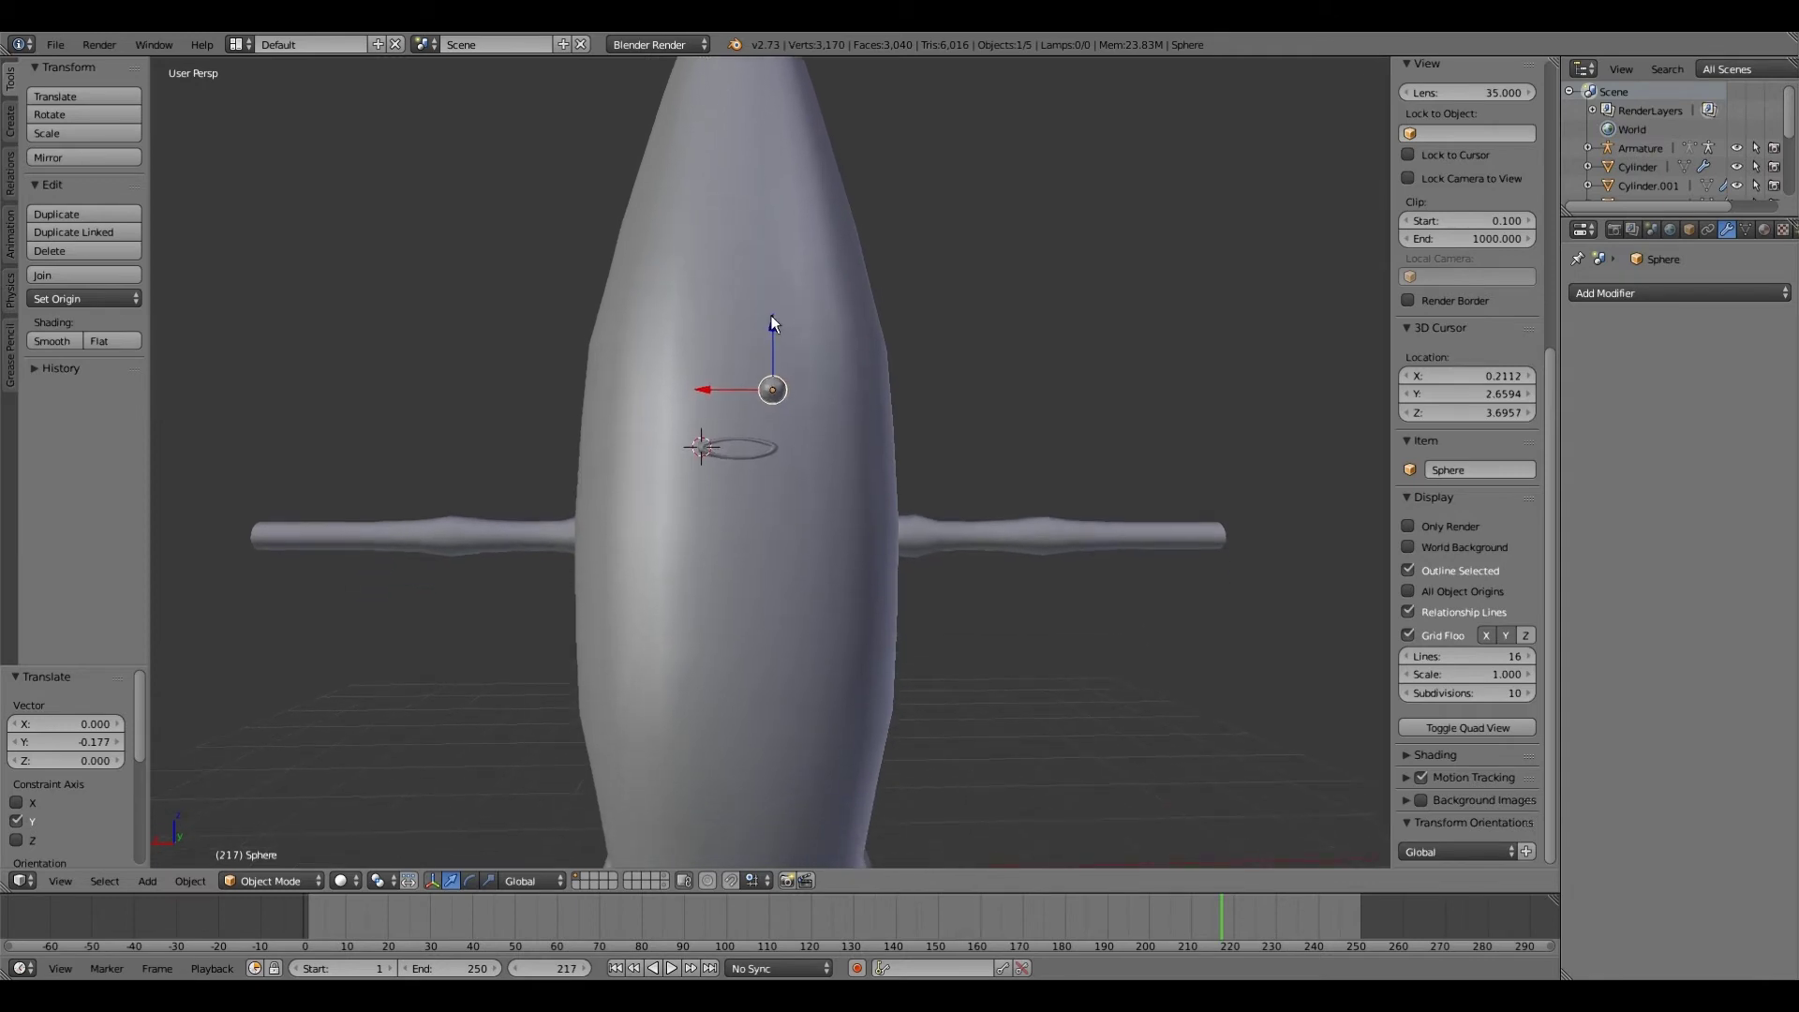
{"action": "left_click_drag", "start_coordinate": [771, 324], "coordinate": [772, 296]}
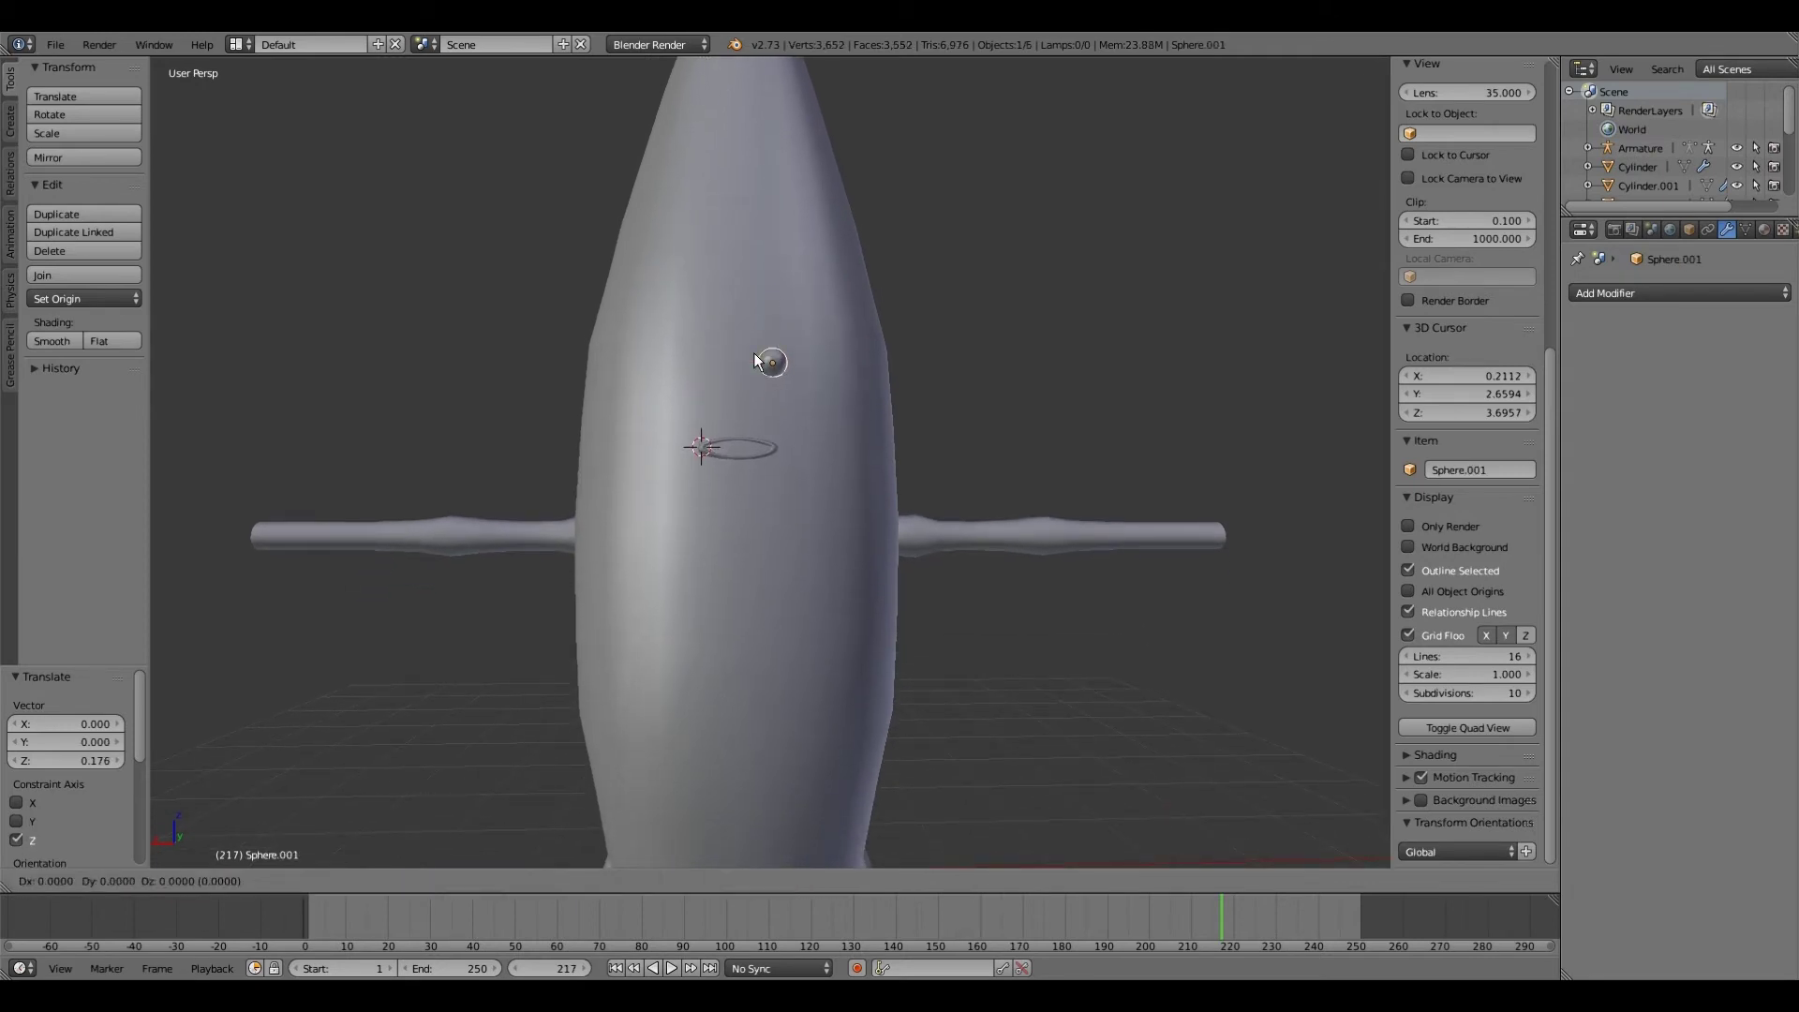
Step: Duplicate the eye sphere and offset the copy about 0.418 along X for the second eye
{"action": "key", "text": "shift+d"}
{"action": "key", "text": "x"}
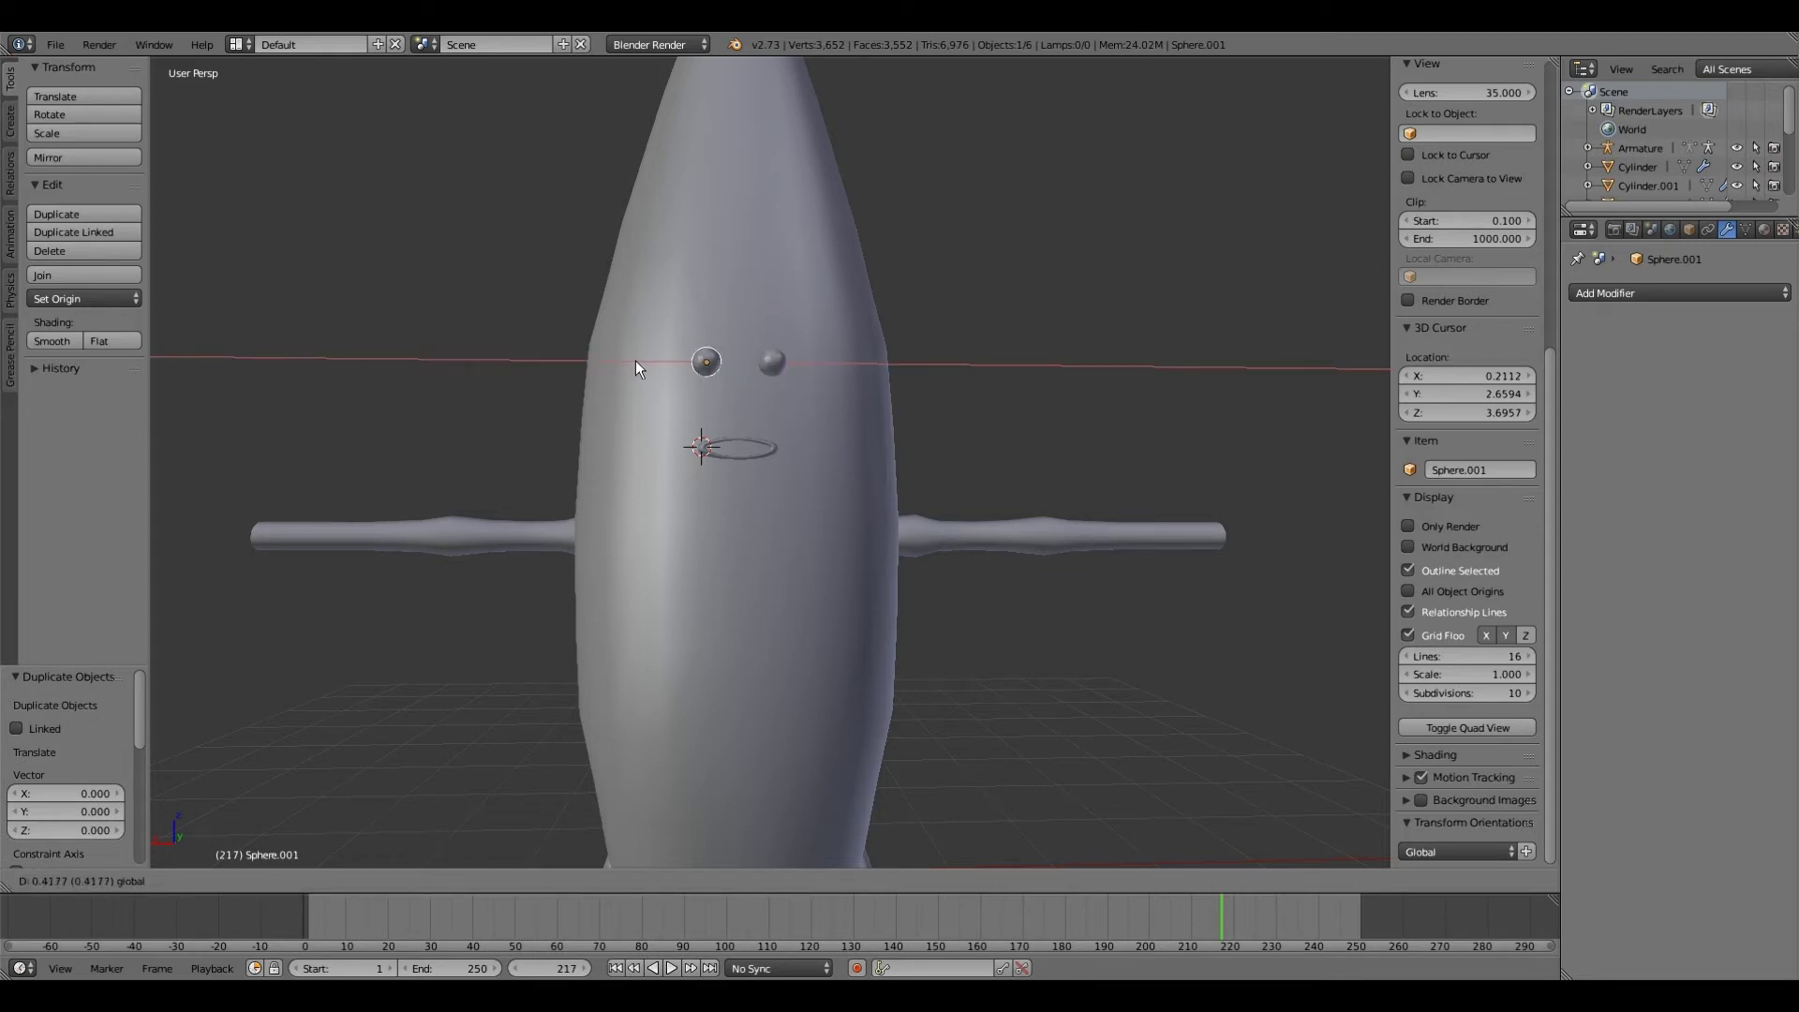
{"action": "left_click", "coordinate": [636, 360]}
Step: Move the lips ring about 0.091 up along Z and scale it uniformly by about 1.219
{"action": "right_click", "coordinate": [741, 377]}
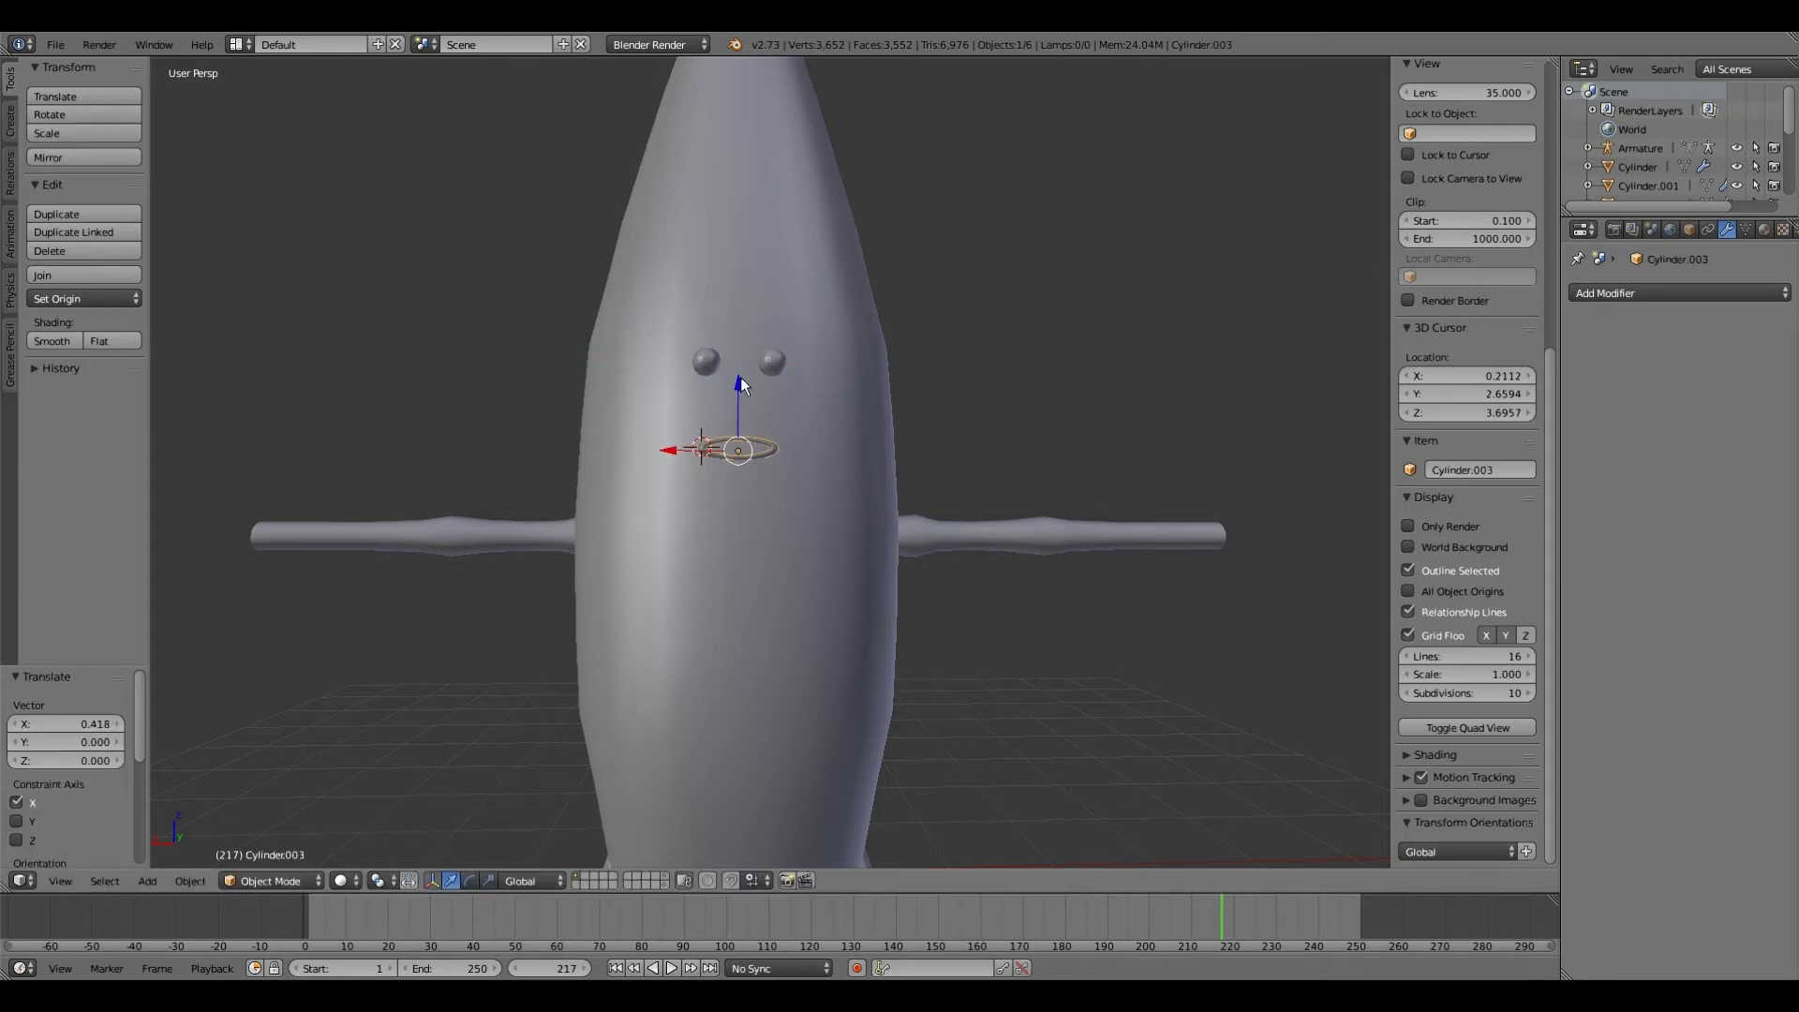
{"action": "key", "text": "g"}
{"action": "key", "text": "z"}
{"action": "left_click", "coordinate": [737, 478]}
{"action": "scroll", "coordinate": [737, 506], "scroll_direction": "down", "scroll_amount": 2}
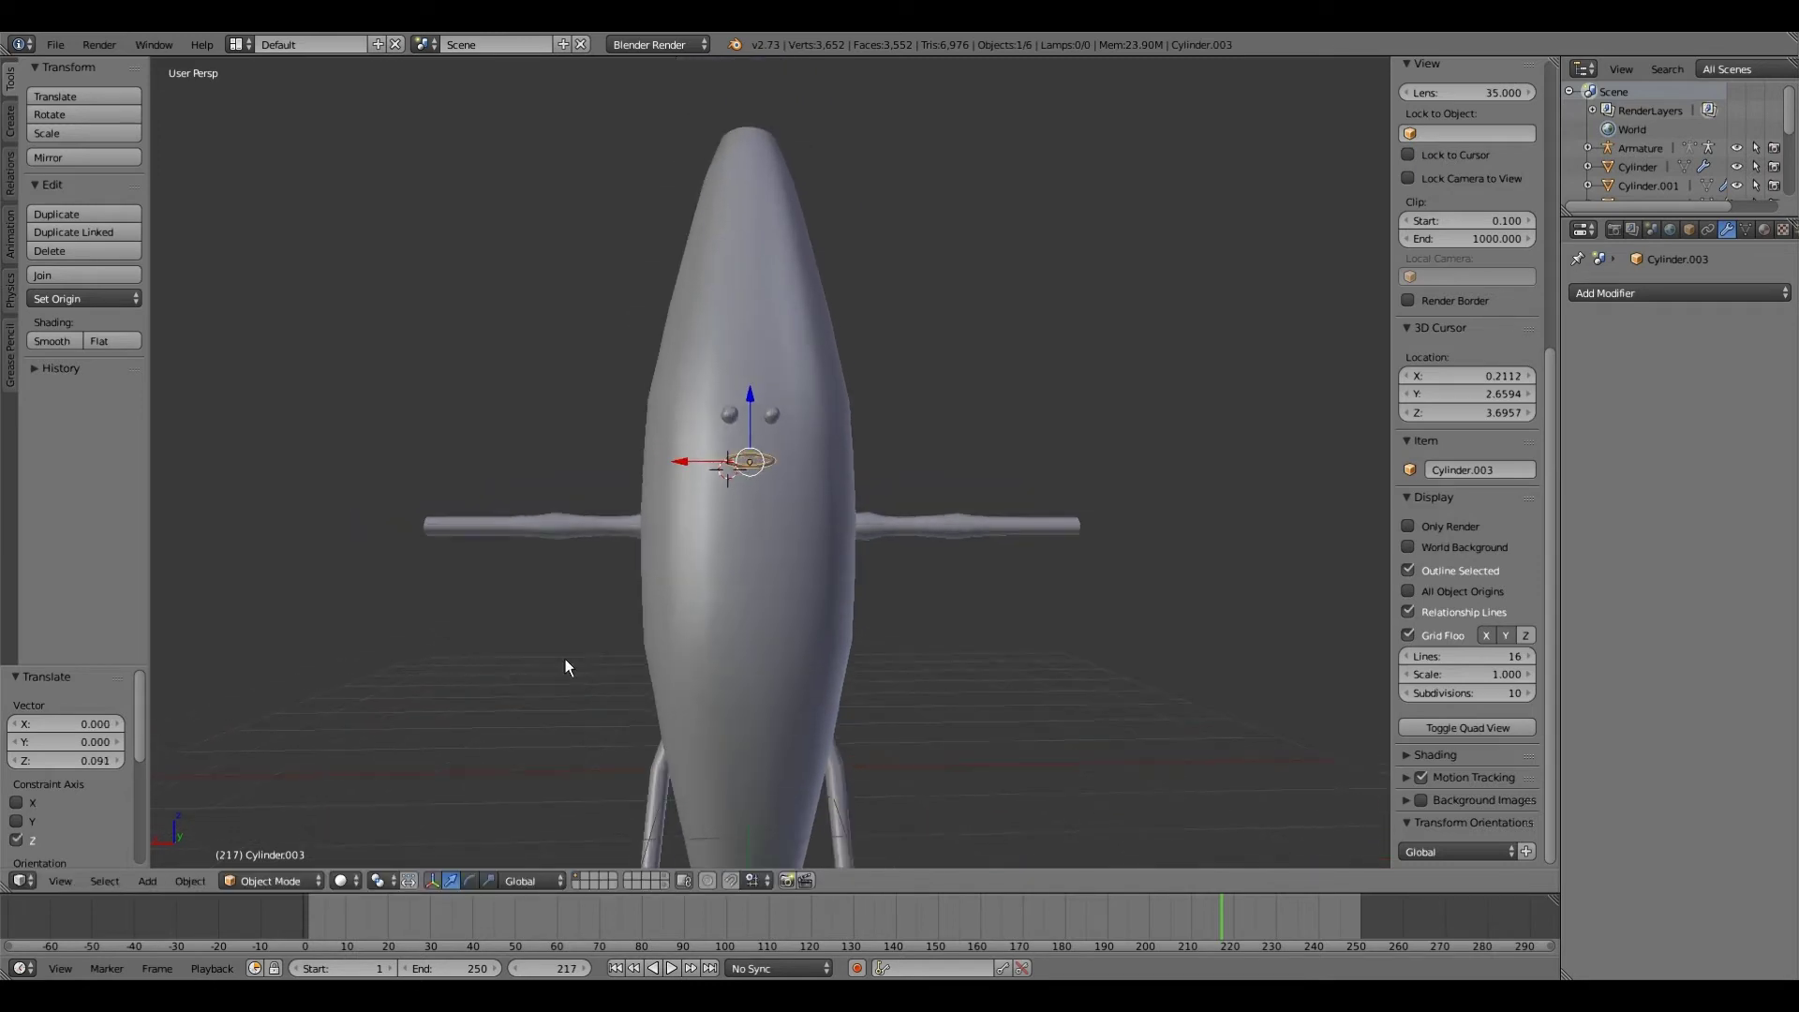
{"action": "scroll", "coordinate": [565, 659], "scroll_direction": "up", "scroll_amount": 1}
{"action": "key", "text": "s"}
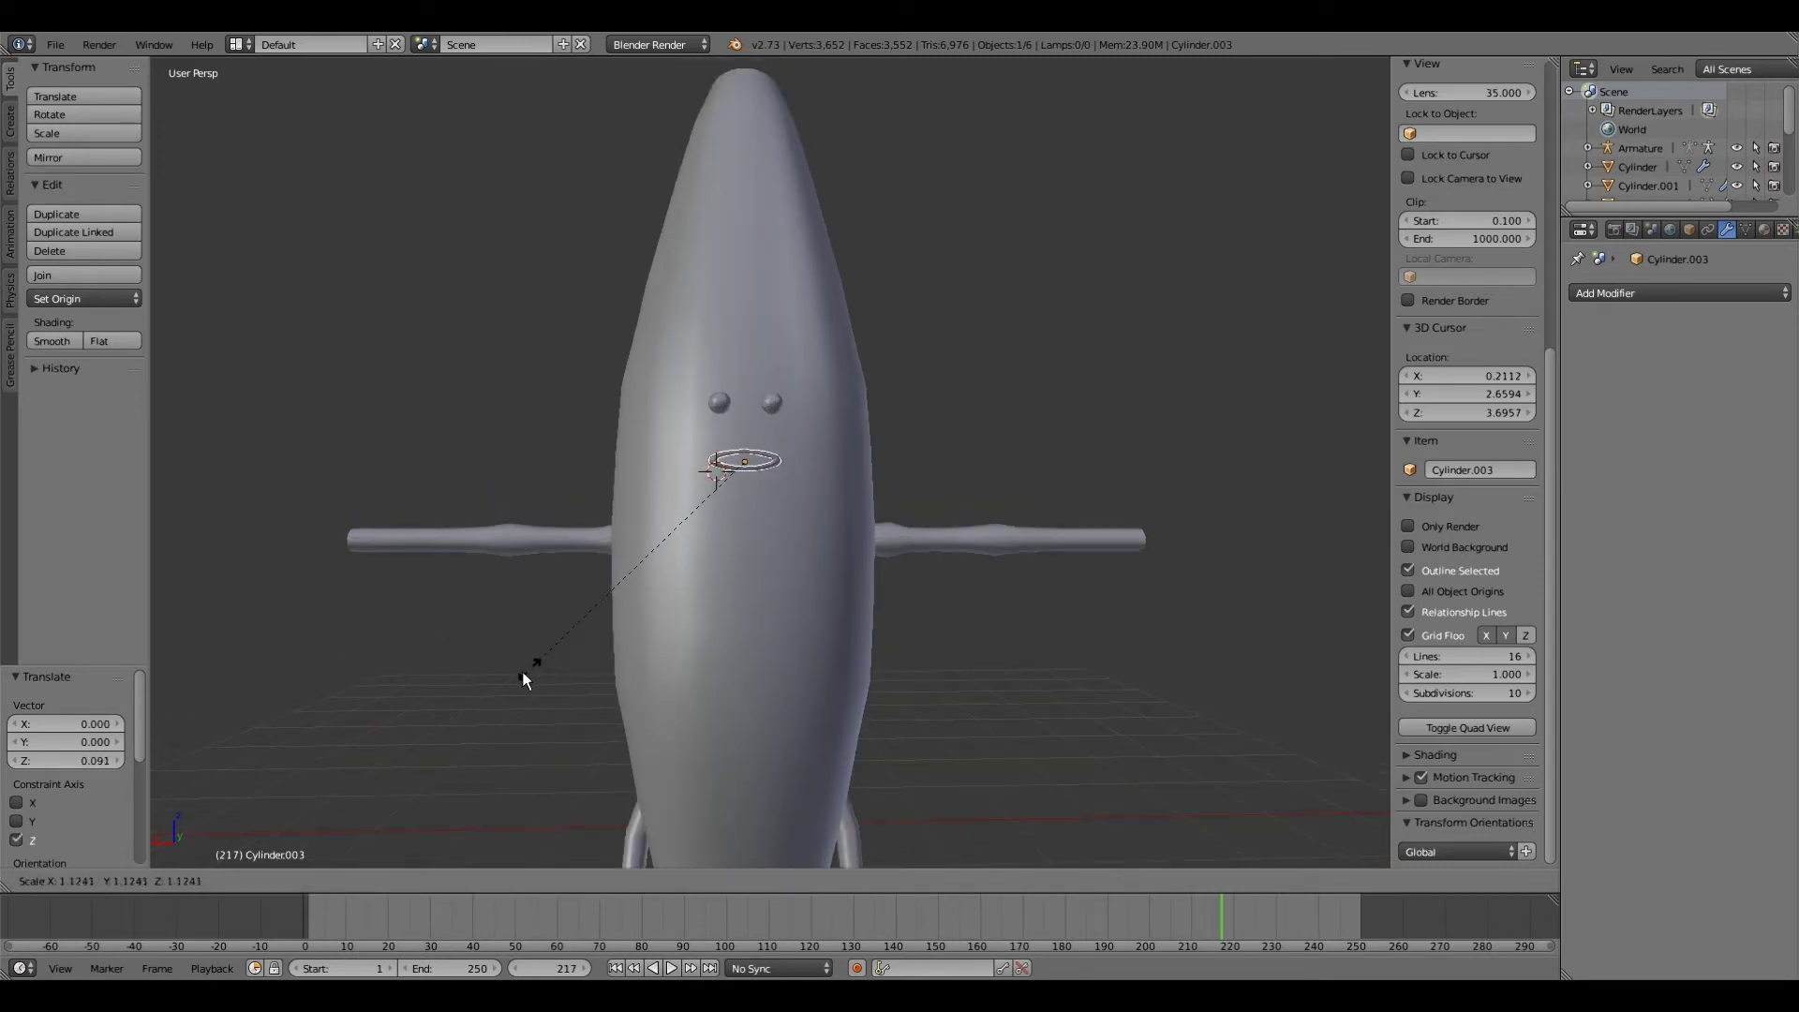
{"action": "left_click", "coordinate": [504, 679]}
Step: Reset the 3D cursor to the origin and move the lips ring about -0.024 along Y
{"action": "middle_click_drag", "start_coordinate": [718, 683], "coordinate": [759, 733]}
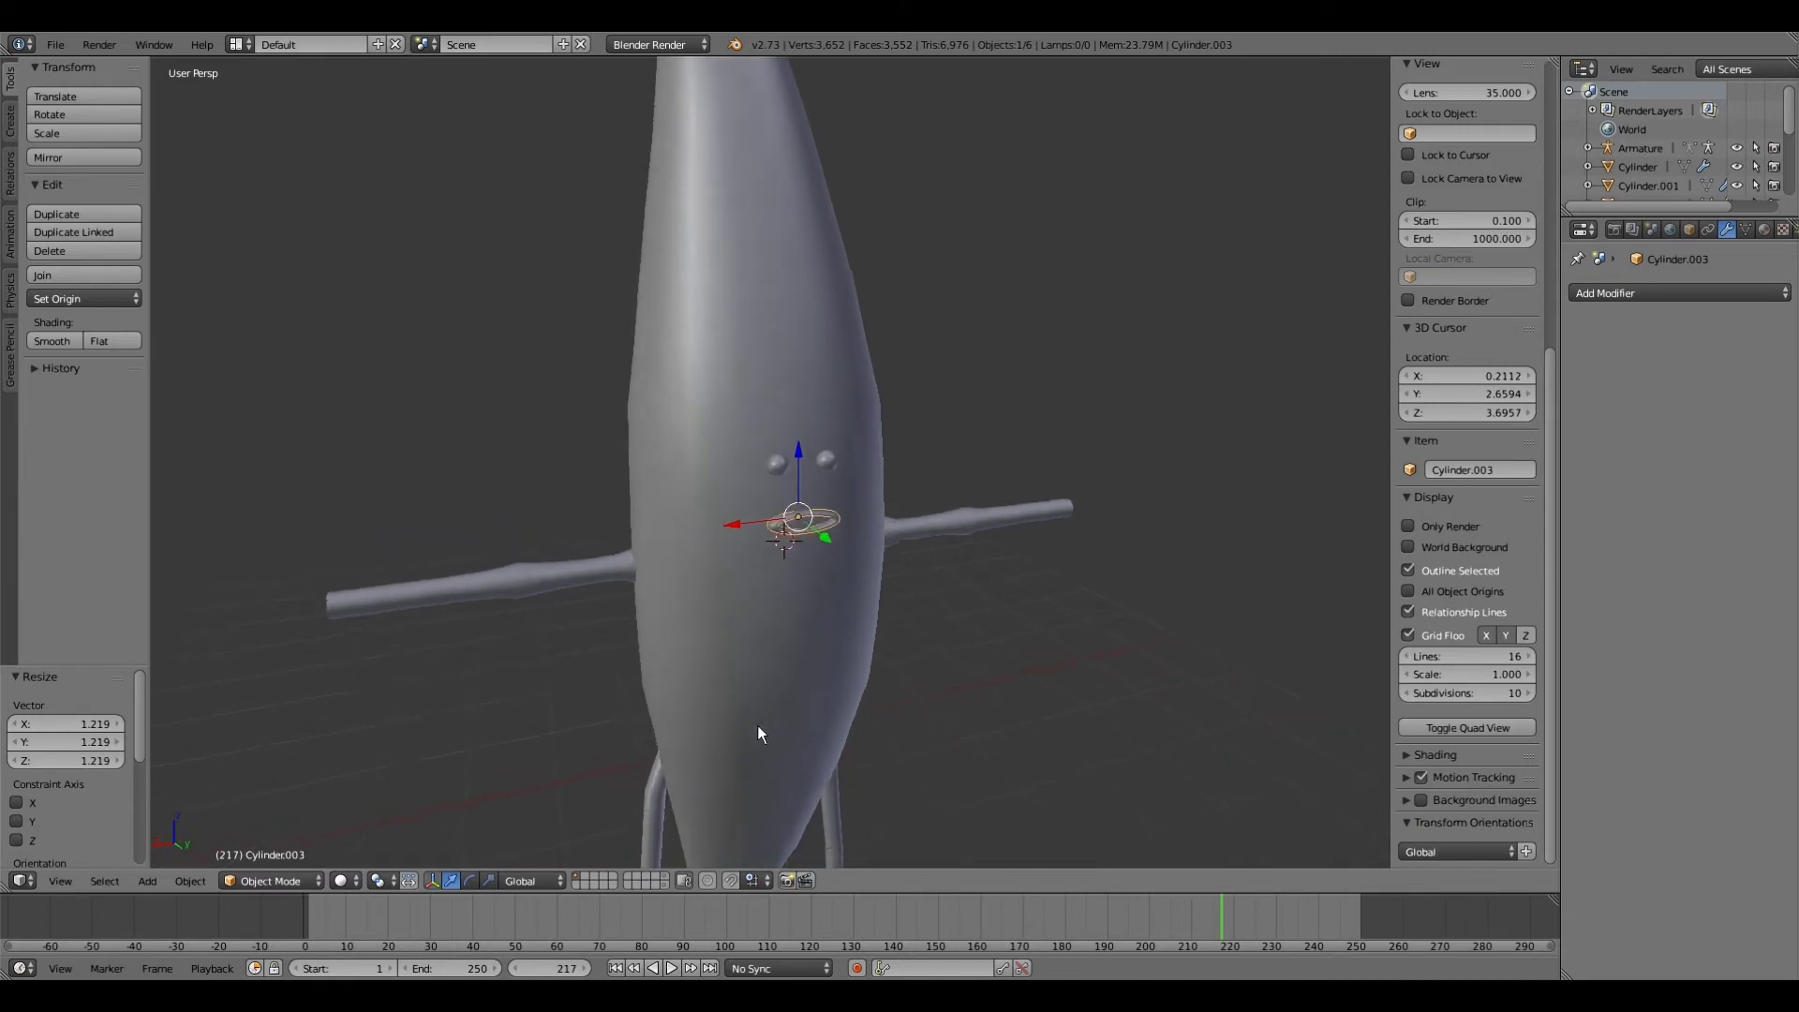
{"action": "key", "text": "shift+c"}
{"action": "key", "text": "ctrl+KP_1"}
{"action": "scroll", "coordinate": [778, 510], "scroll_direction": "up", "scroll_amount": 3}
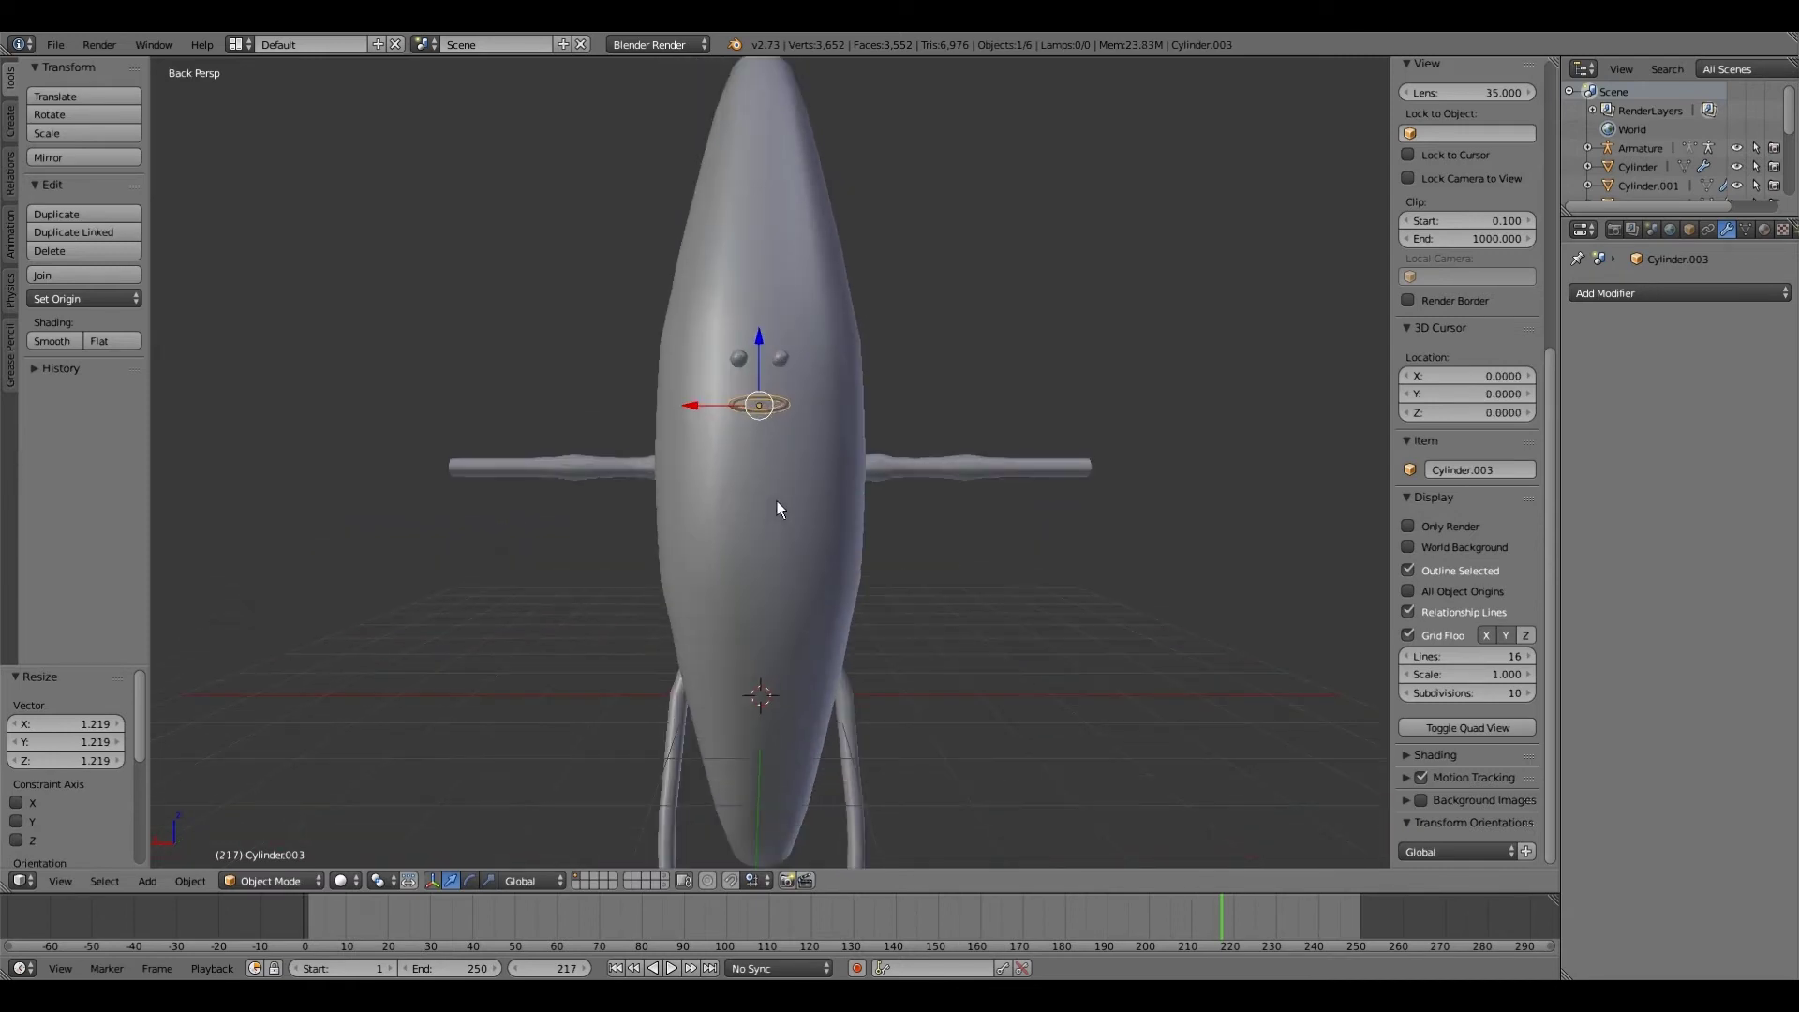
{"action": "scroll", "coordinate": [778, 509], "scroll_direction": "up", "scroll_amount": 1}
{"action": "middle_click_drag", "start_coordinate": [778, 512], "coordinate": [773, 573]}
{"action": "key", "text": "g"}
{"action": "key", "text": "y"}
{"action": "left_click", "coordinate": [793, 650]}
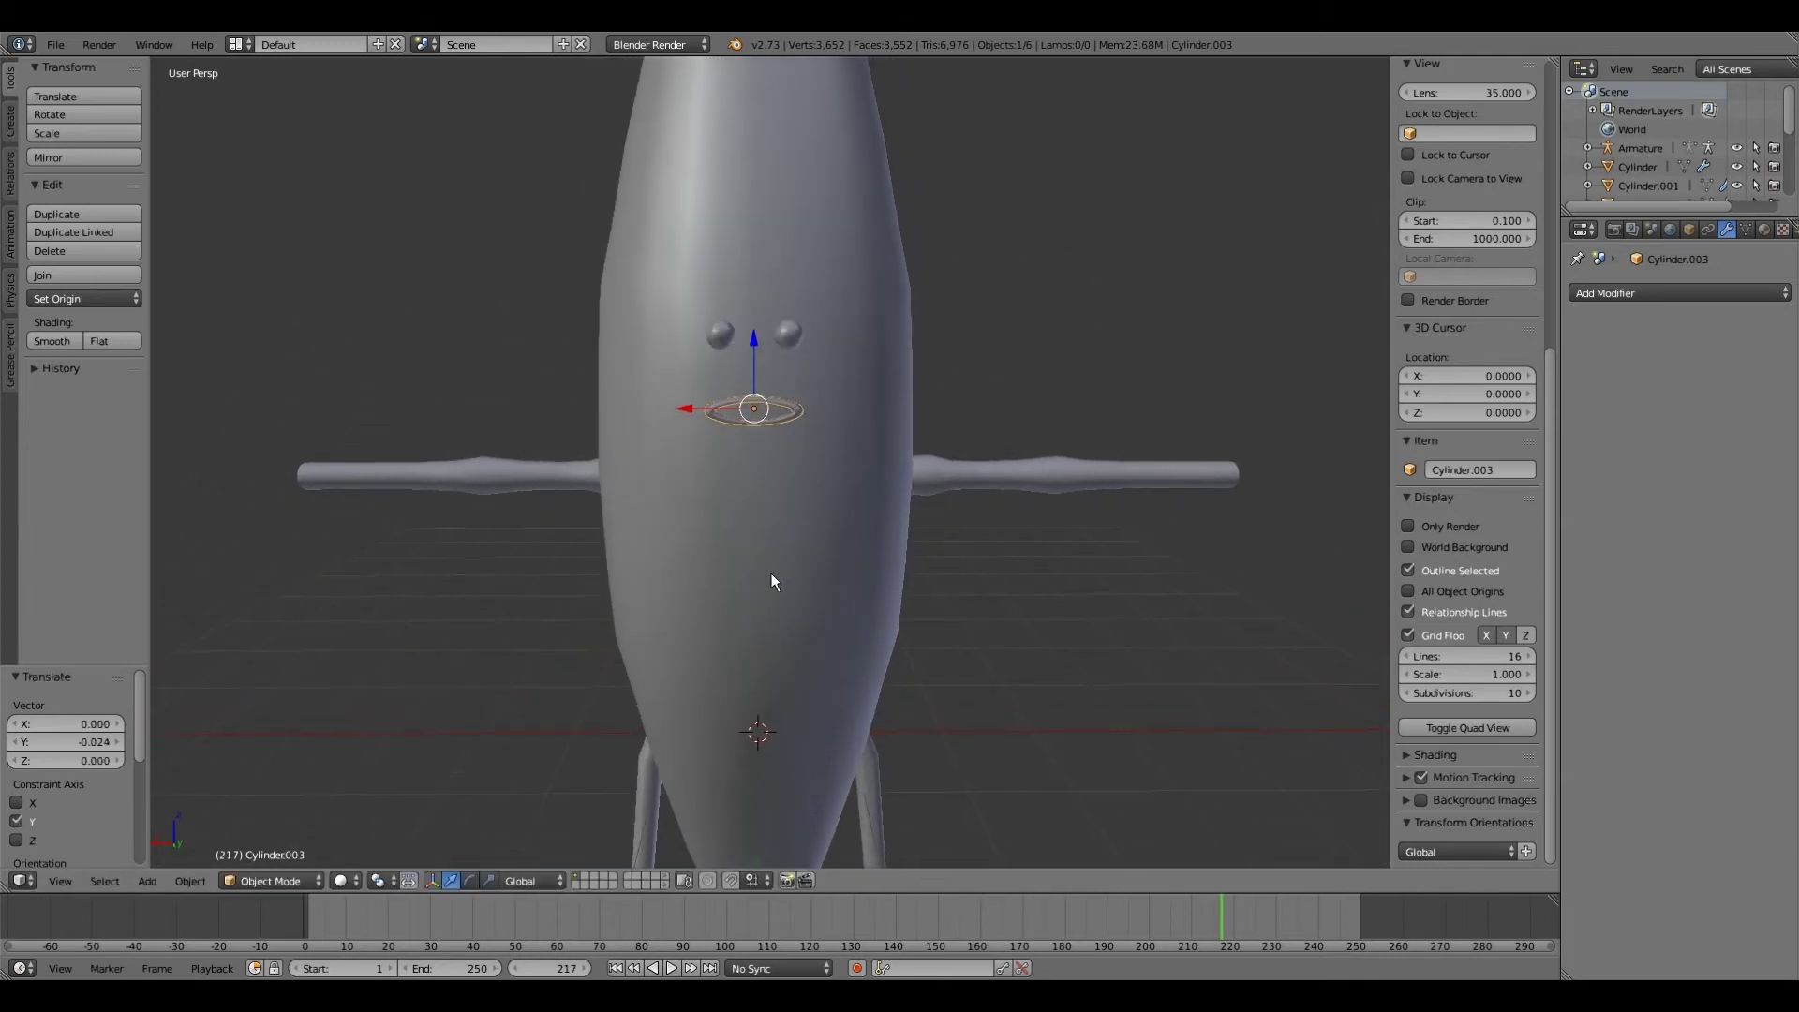
Step: Place the 3D cursor at the end of the -X arm and lock the view to the cursor
{"action": "scroll", "coordinate": [772, 573], "scroll_direction": "down", "scroll_amount": 3}
{"action": "scroll", "coordinate": [780, 583], "scroll_direction": "up", "scroll_amount": 3}
{"action": "scroll", "coordinate": [935, 566], "scroll_direction": "down", "scroll_amount": 2}
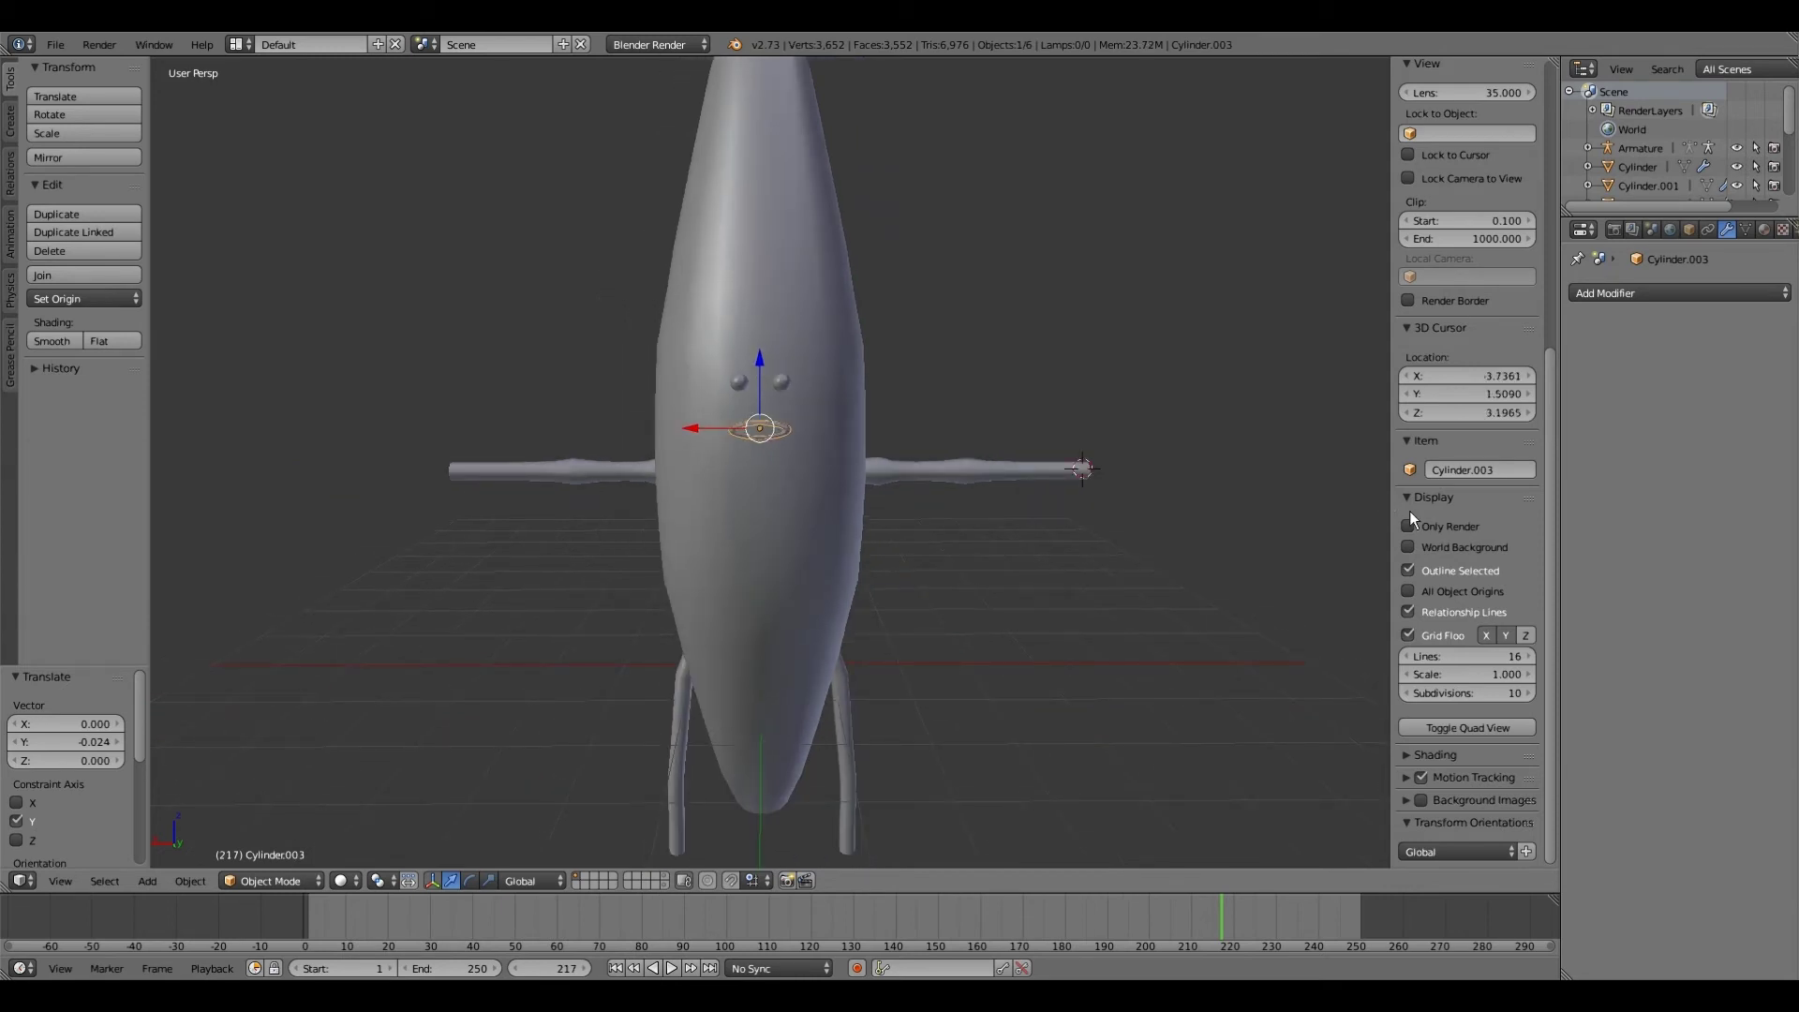
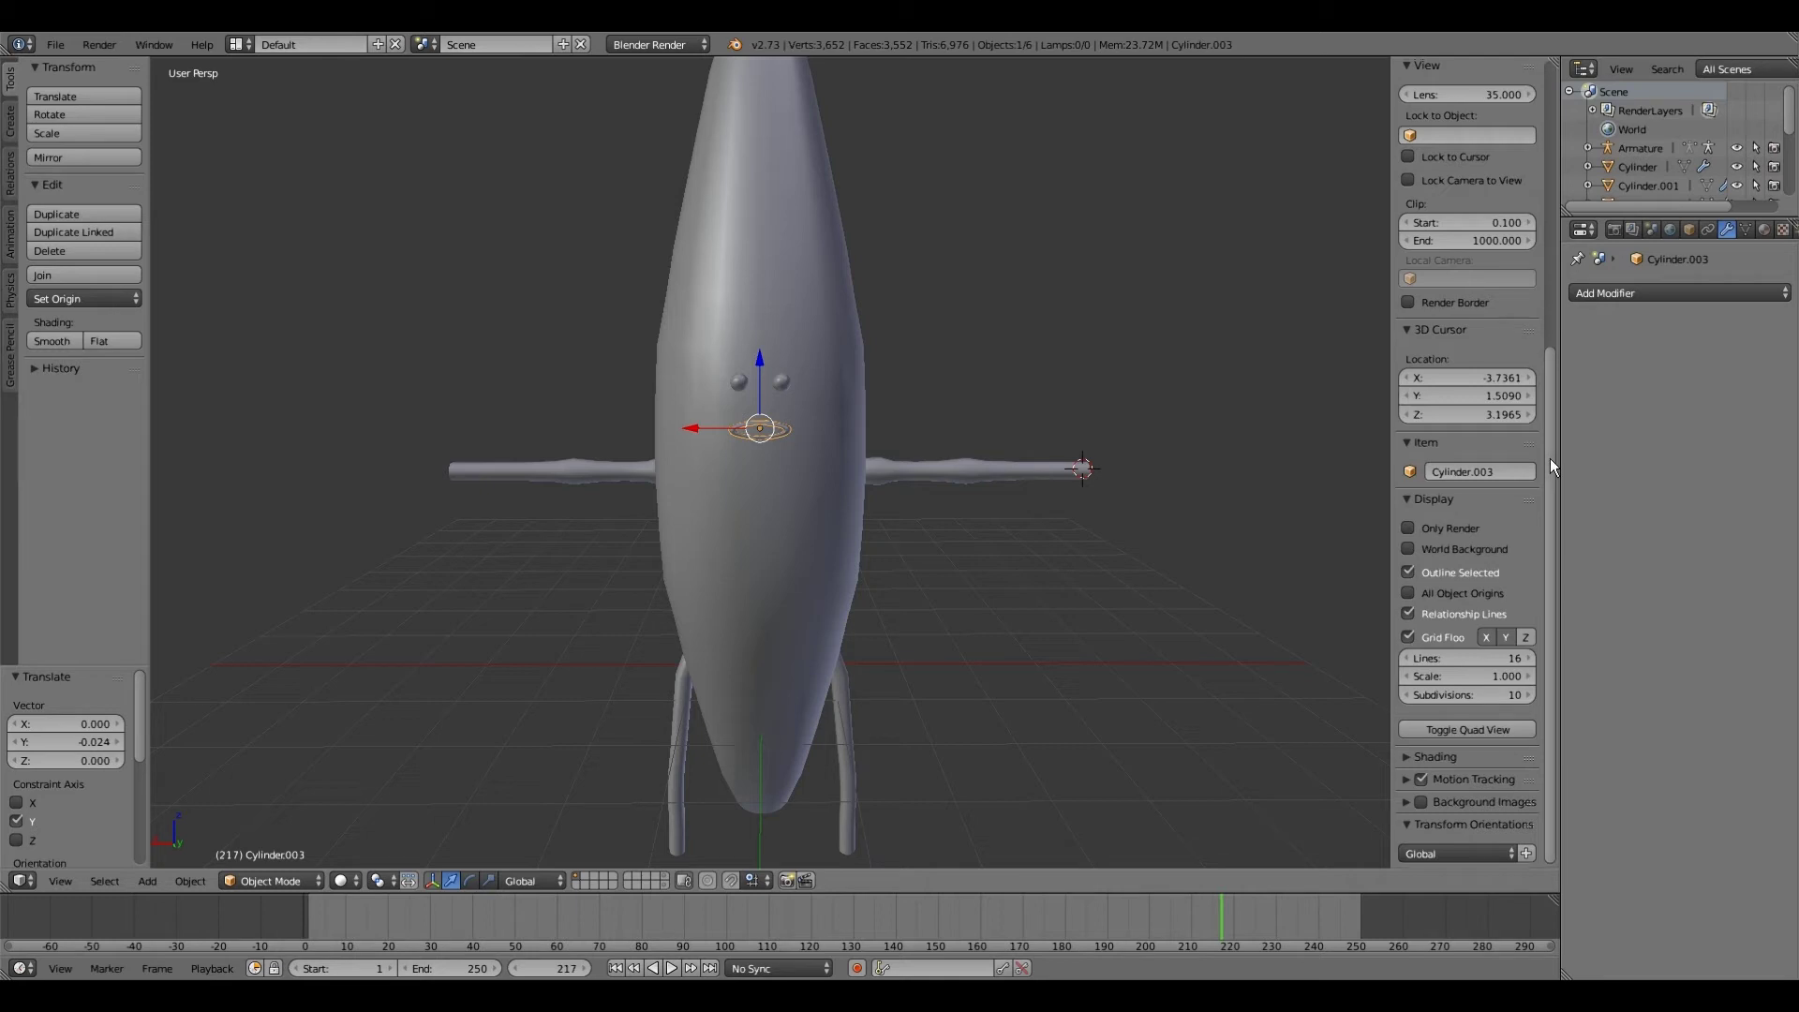
{"action": "left_click_drag", "start_coordinate": [1554, 490], "coordinate": [1549, 354]}
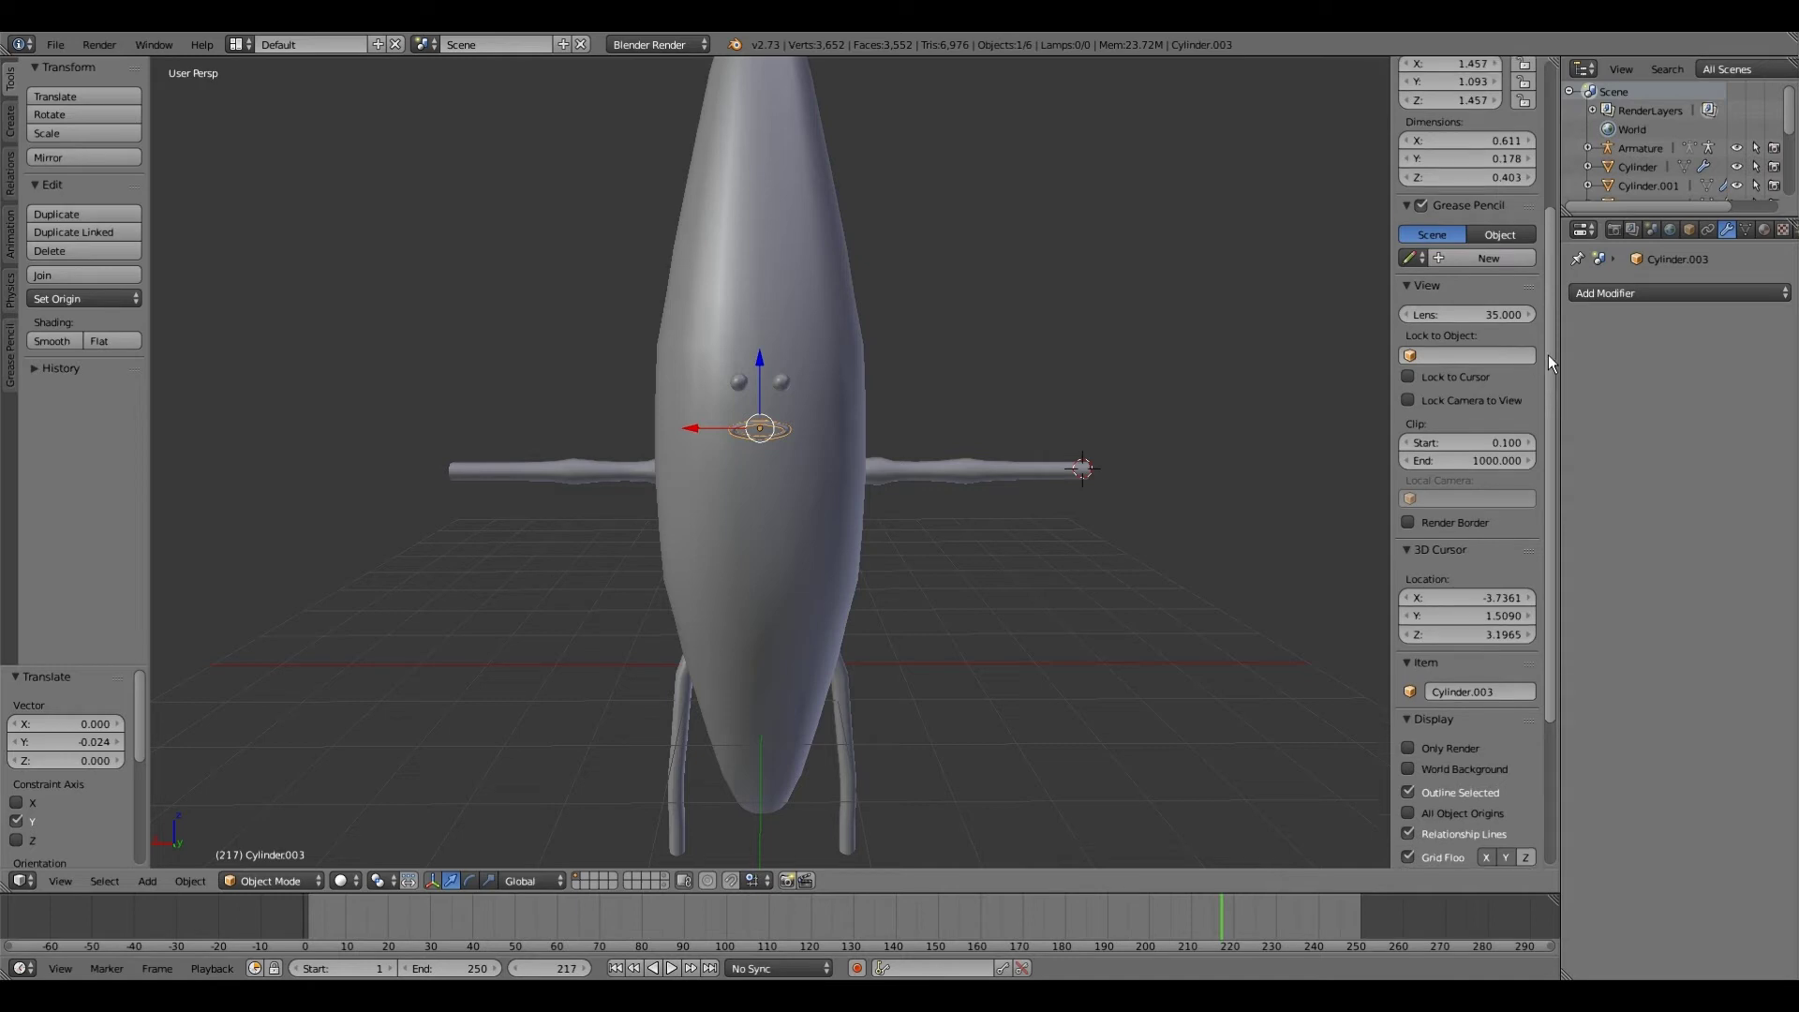
{"action": "left_click", "coordinate": [1408, 378]}
{"action": "scroll", "coordinate": [697, 446], "scroll_direction": "up", "scroll_amount": 8}
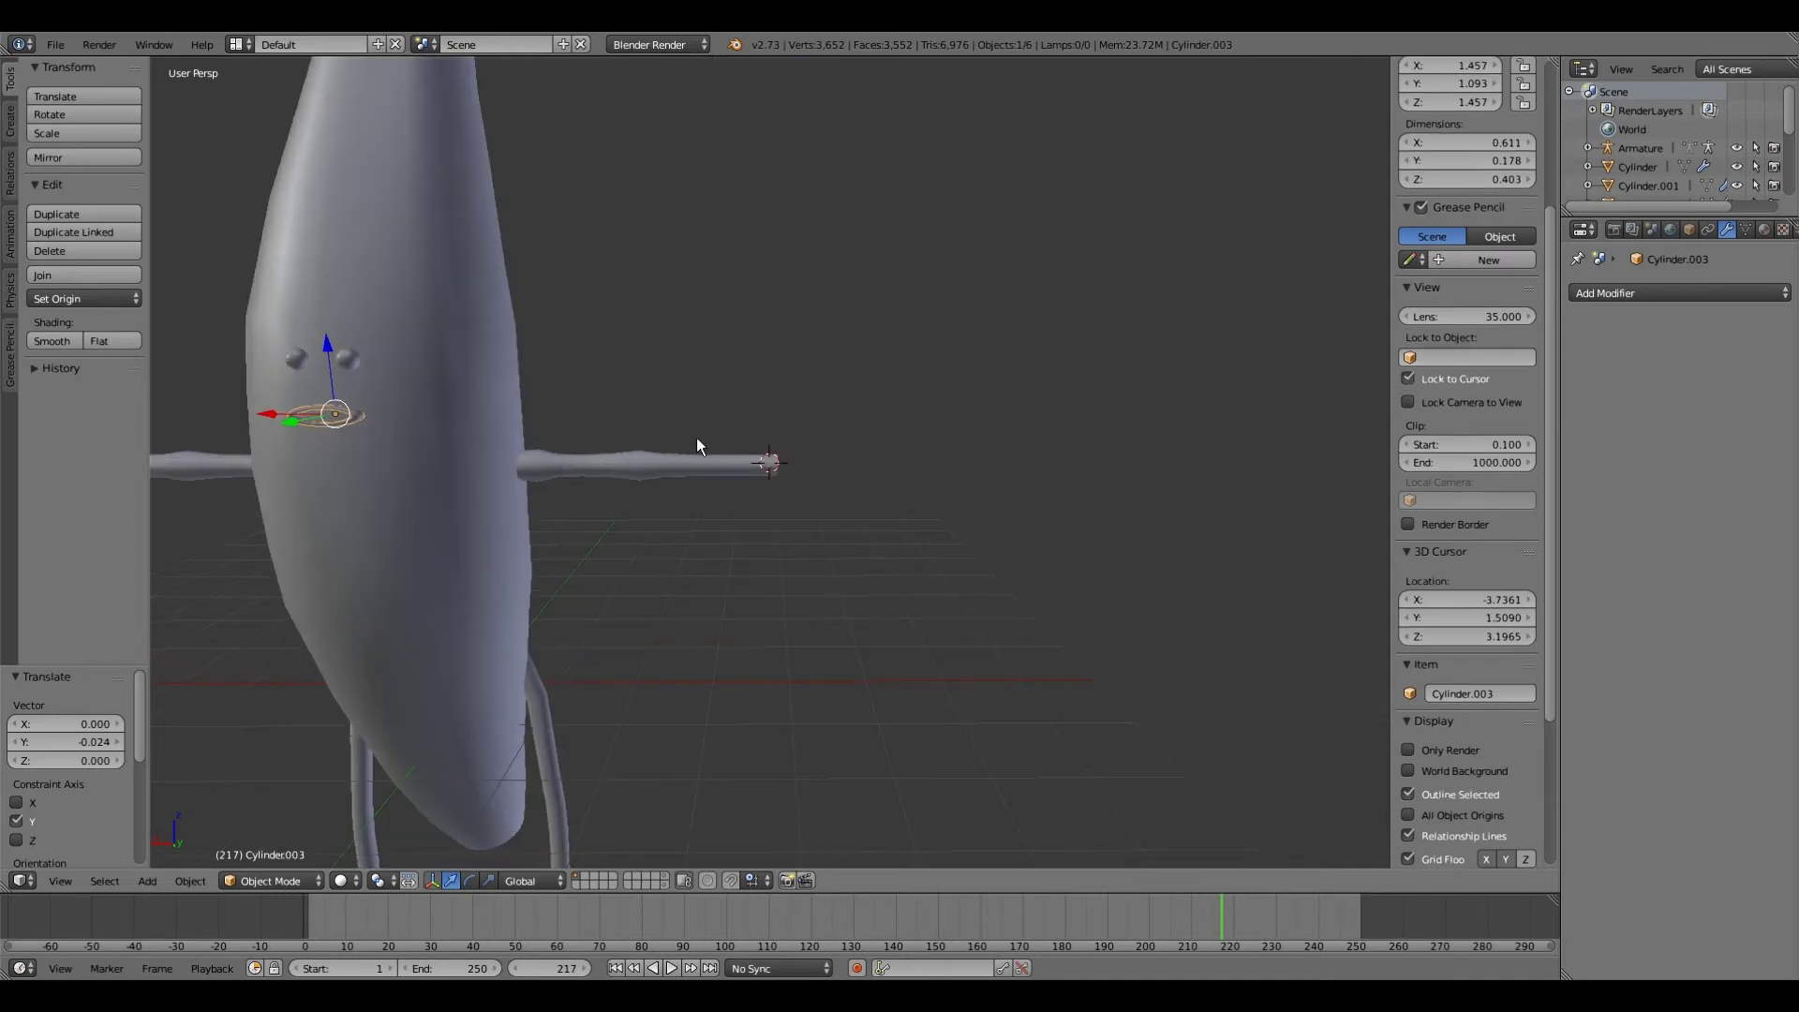
{"action": "scroll", "coordinate": [761, 441], "scroll_direction": "down", "scroll_amount": 8}
{"action": "middle_click_drag", "start_coordinate": [791, 454], "coordinate": [791, 491]}
{"action": "key", "text": "Escape"}
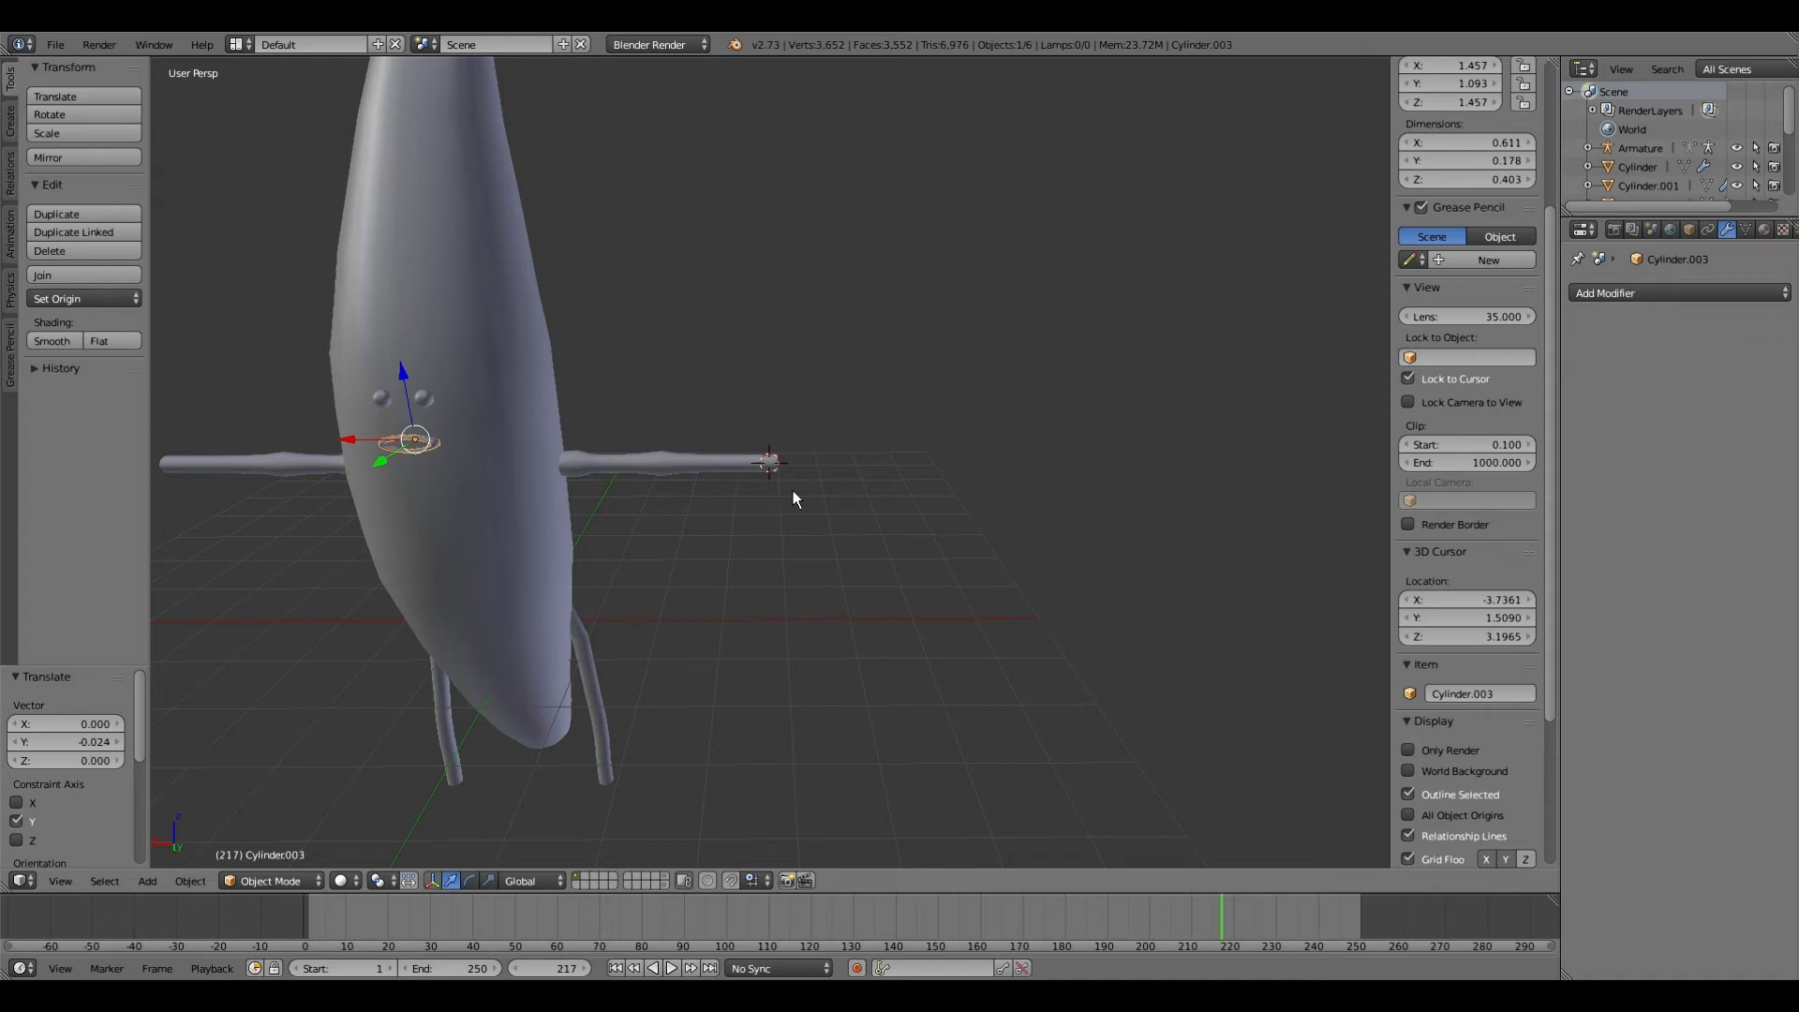
Step: Add a cube at the 3D cursor on the arm's end and scale it to about 0.231
{"action": "key", "text": "shift+a"}
{"action": "mouse_move", "coordinate": [740, 490]}
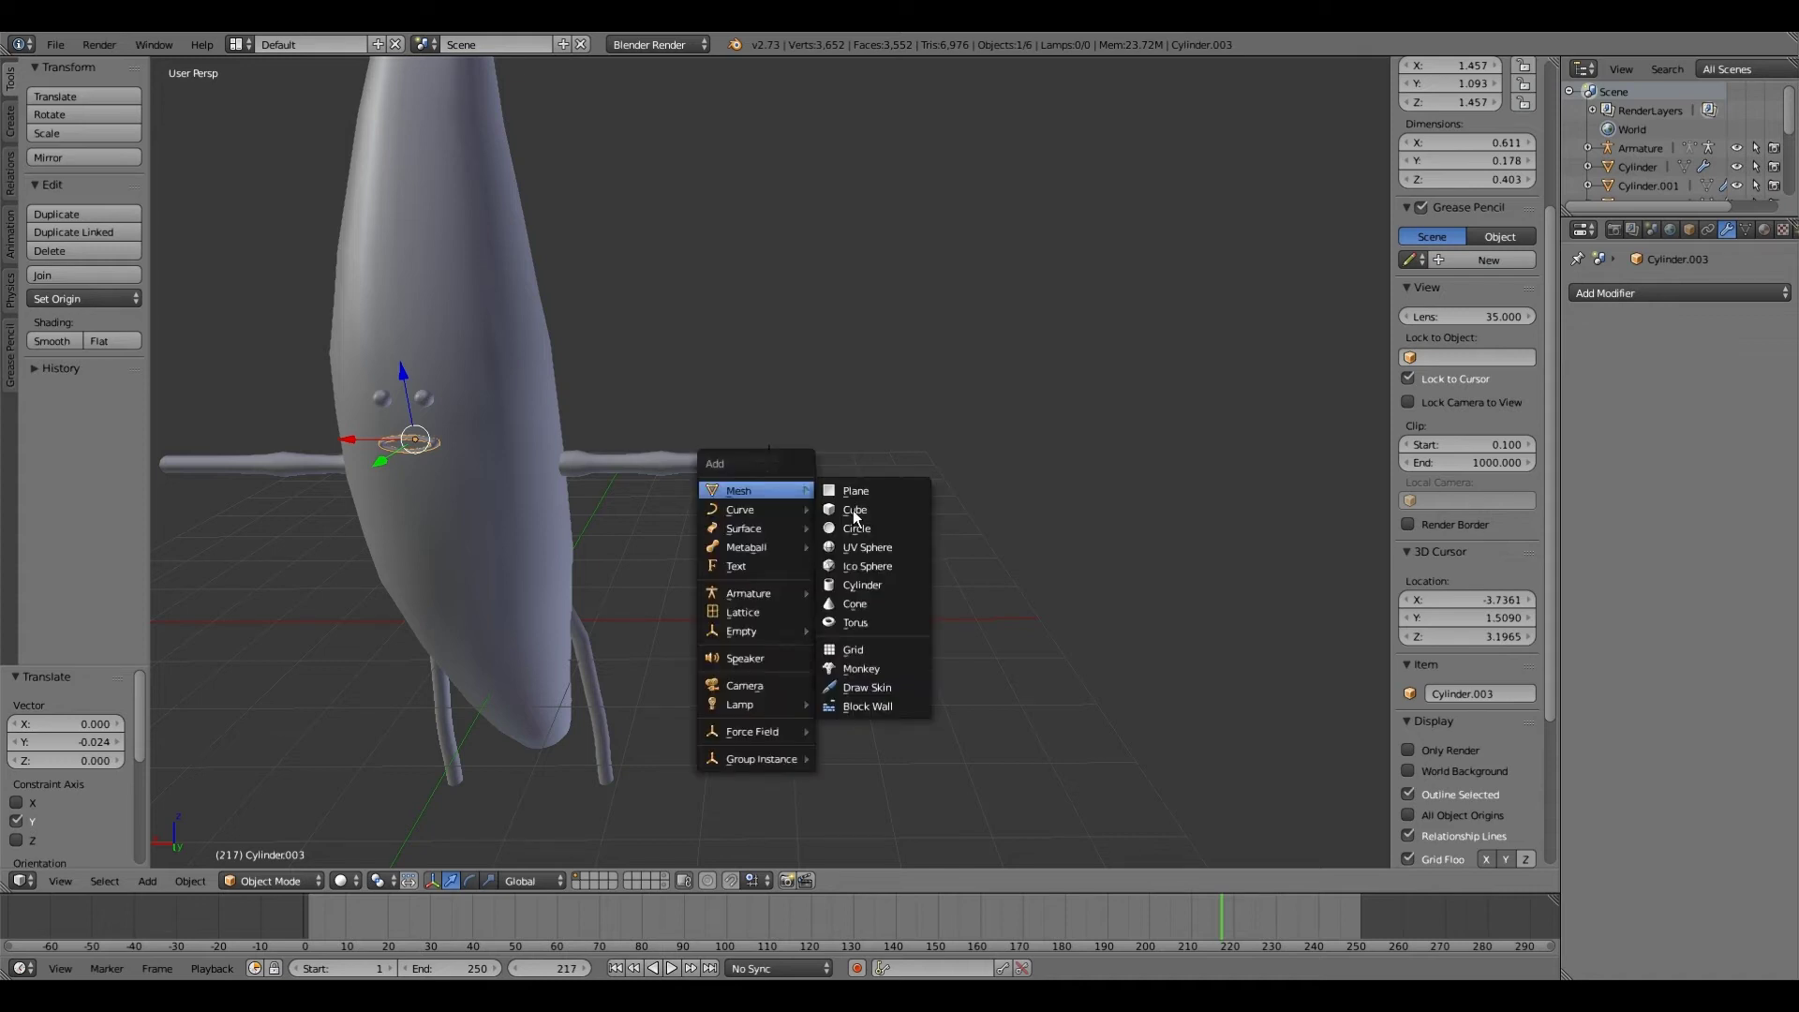
{"action": "left_click", "coordinate": [855, 513]}
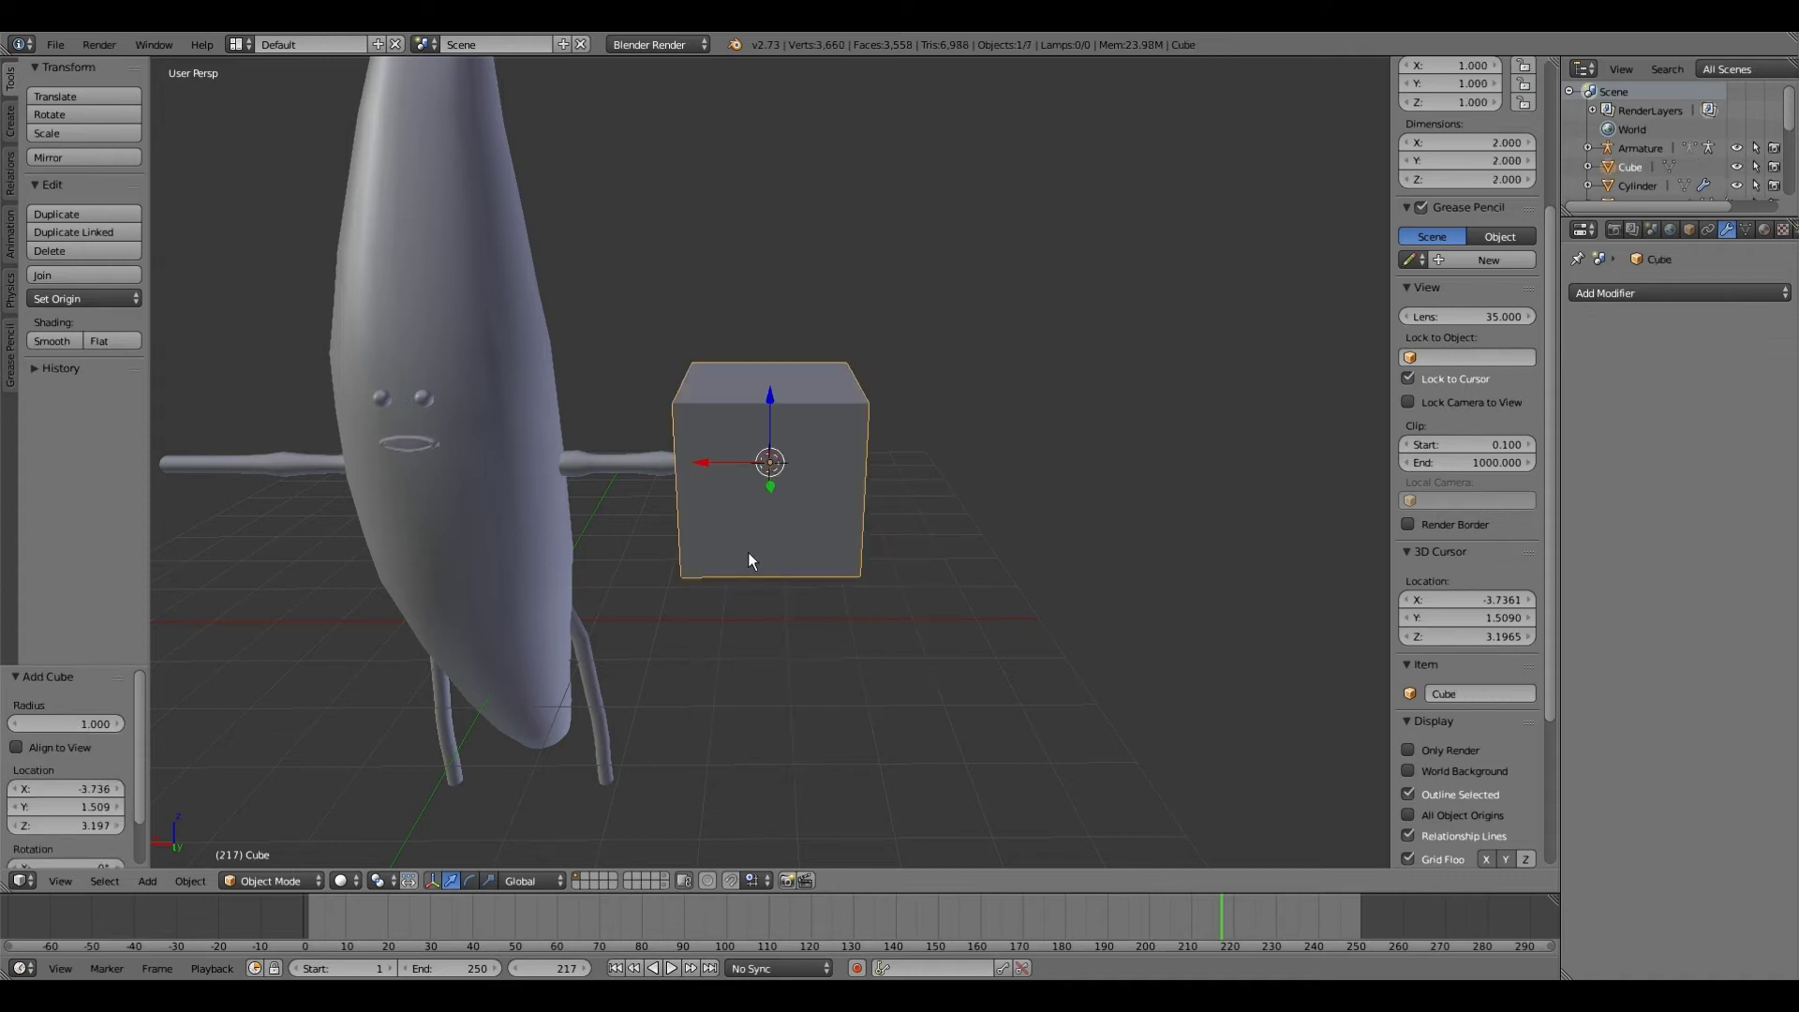
{"action": "key", "text": "s"}
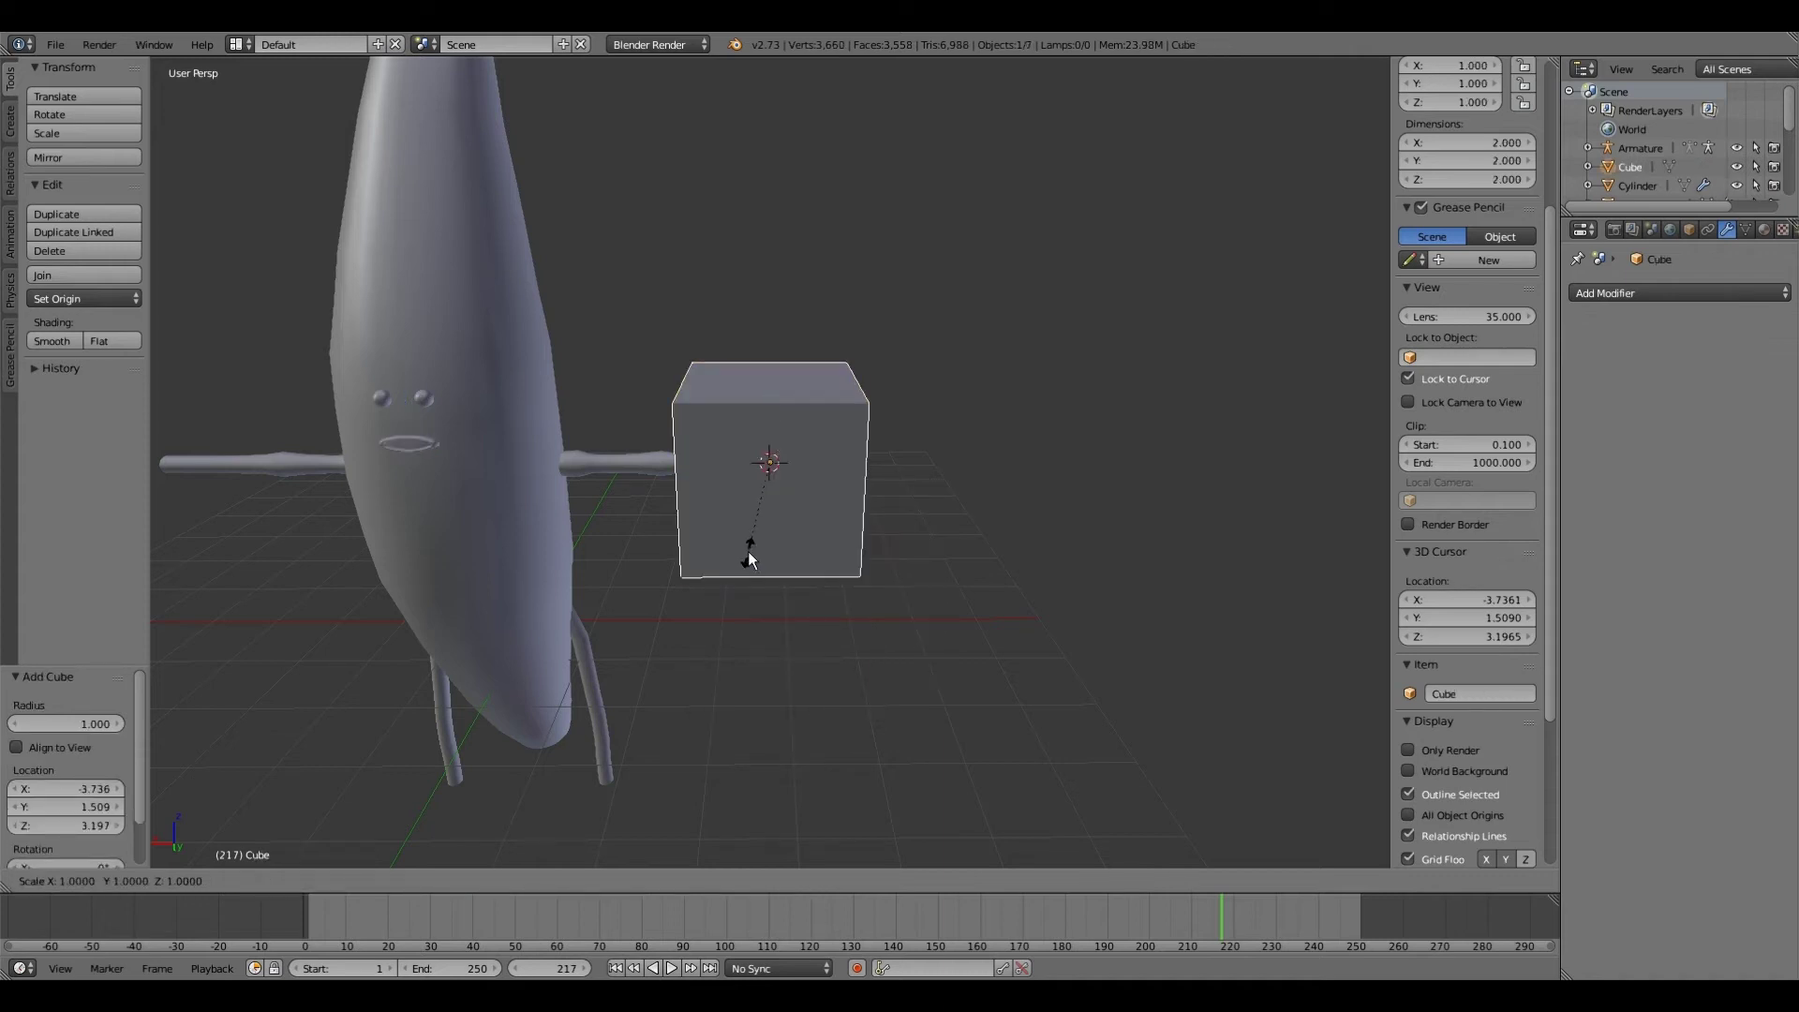
{"action": "left_click", "coordinate": [769, 492]}
{"action": "scroll", "coordinate": [769, 492], "scroll_direction": "up", "scroll_amount": 2}
{"action": "middle_click_drag", "start_coordinate": [768, 494], "coordinate": [776, 551]}
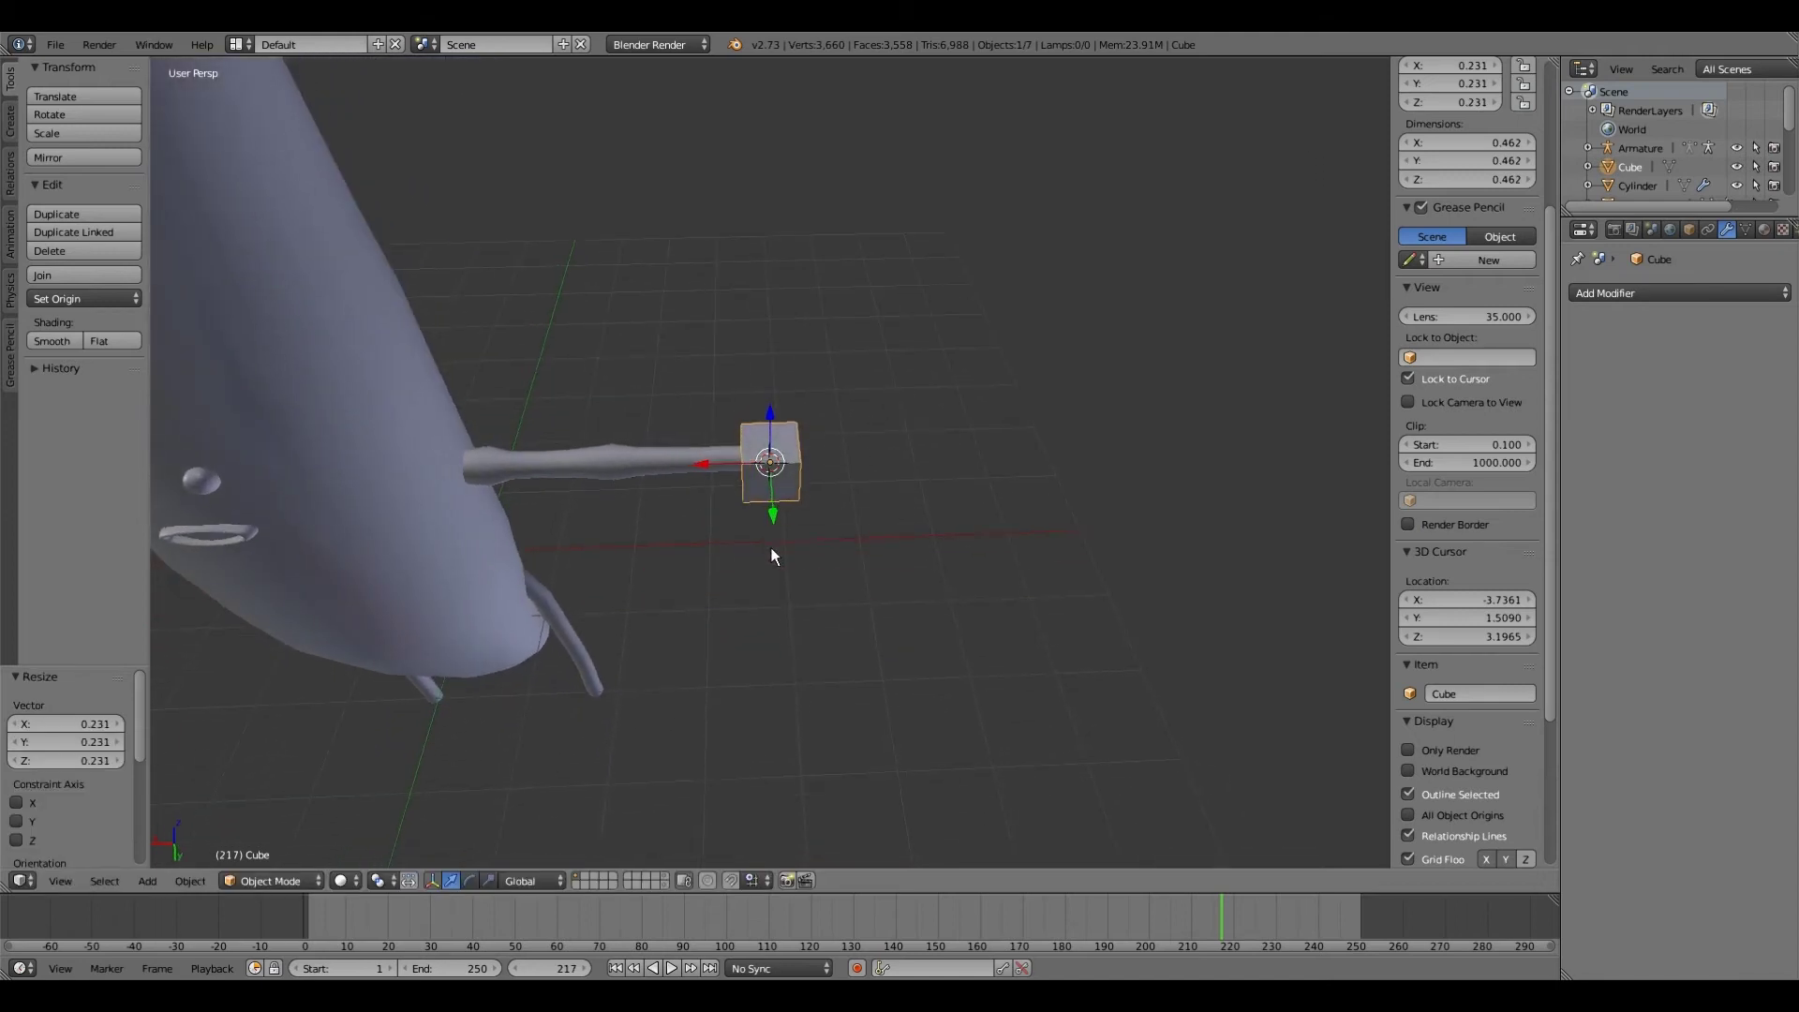
Step: In Edit Mode, select the cube's bottom face and raise it about 0.341 along Z to flatten the block
{"action": "scroll", "coordinate": [776, 551], "scroll_direction": "up", "scroll_amount": 4}
{"action": "left_click", "coordinate": [281, 880]}
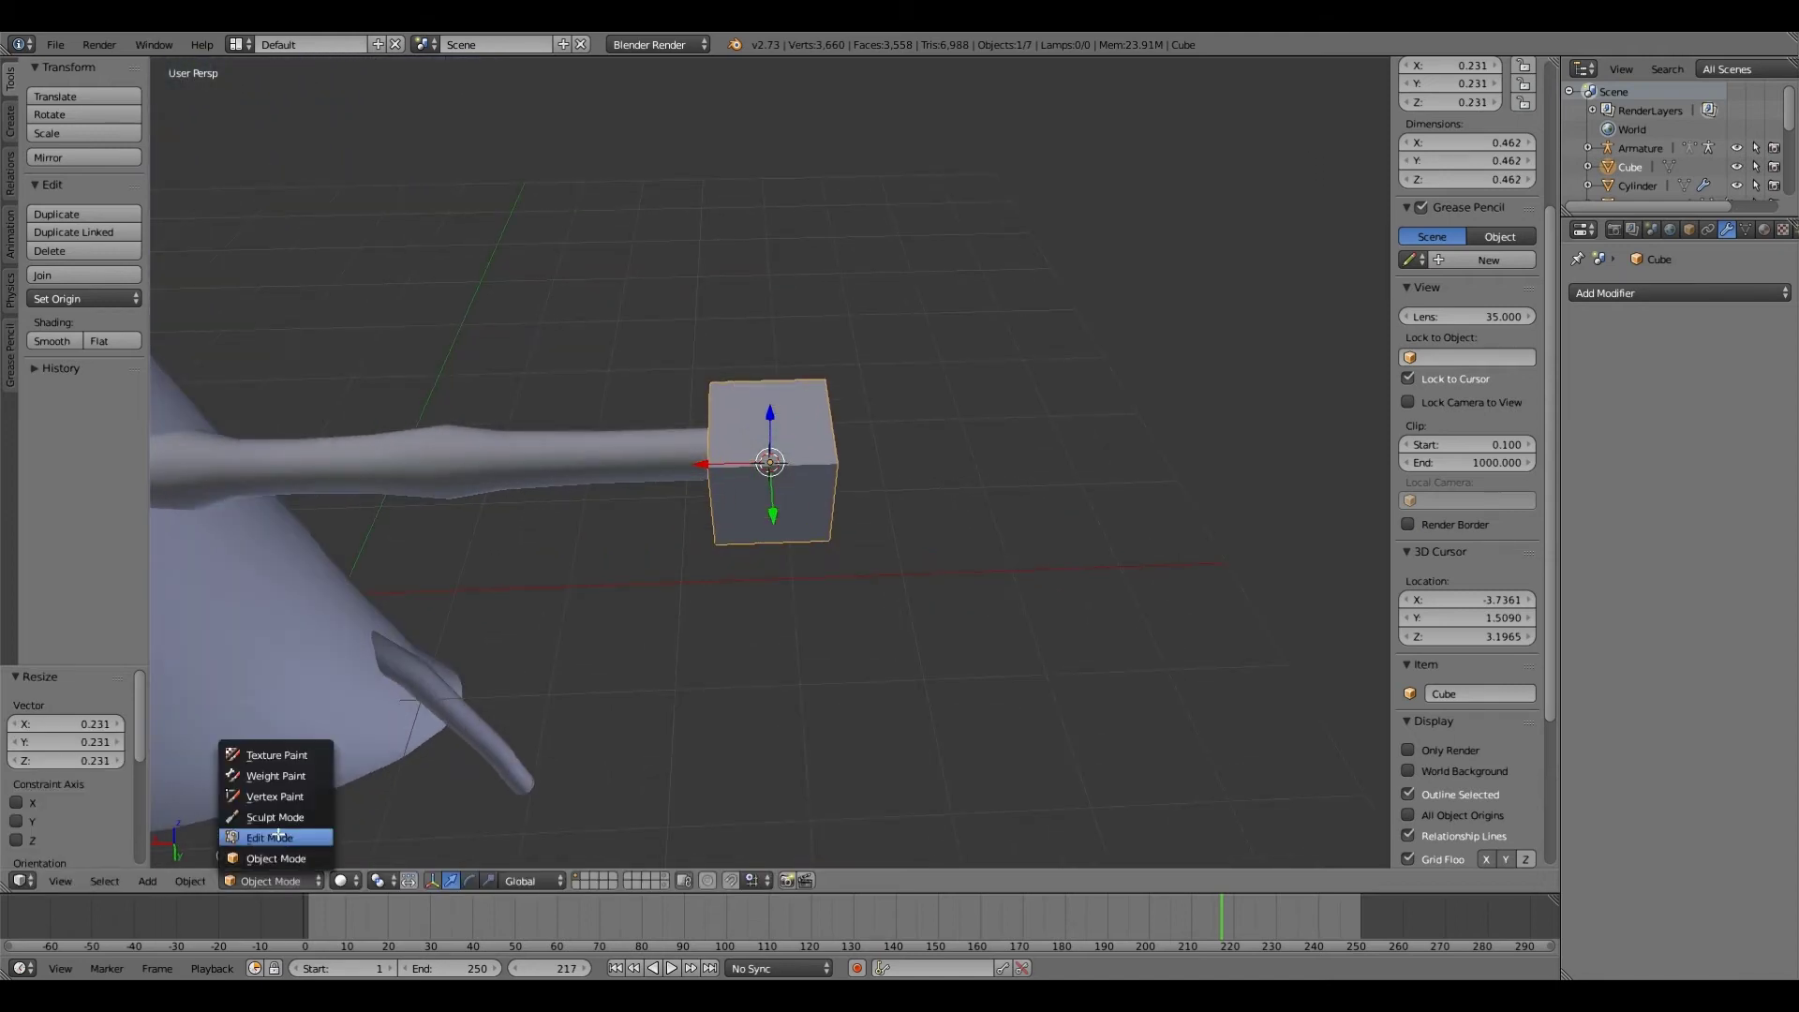
{"action": "left_click", "coordinate": [278, 834]}
{"action": "middle_click_drag", "start_coordinate": [699, 603], "coordinate": [632, 883]}
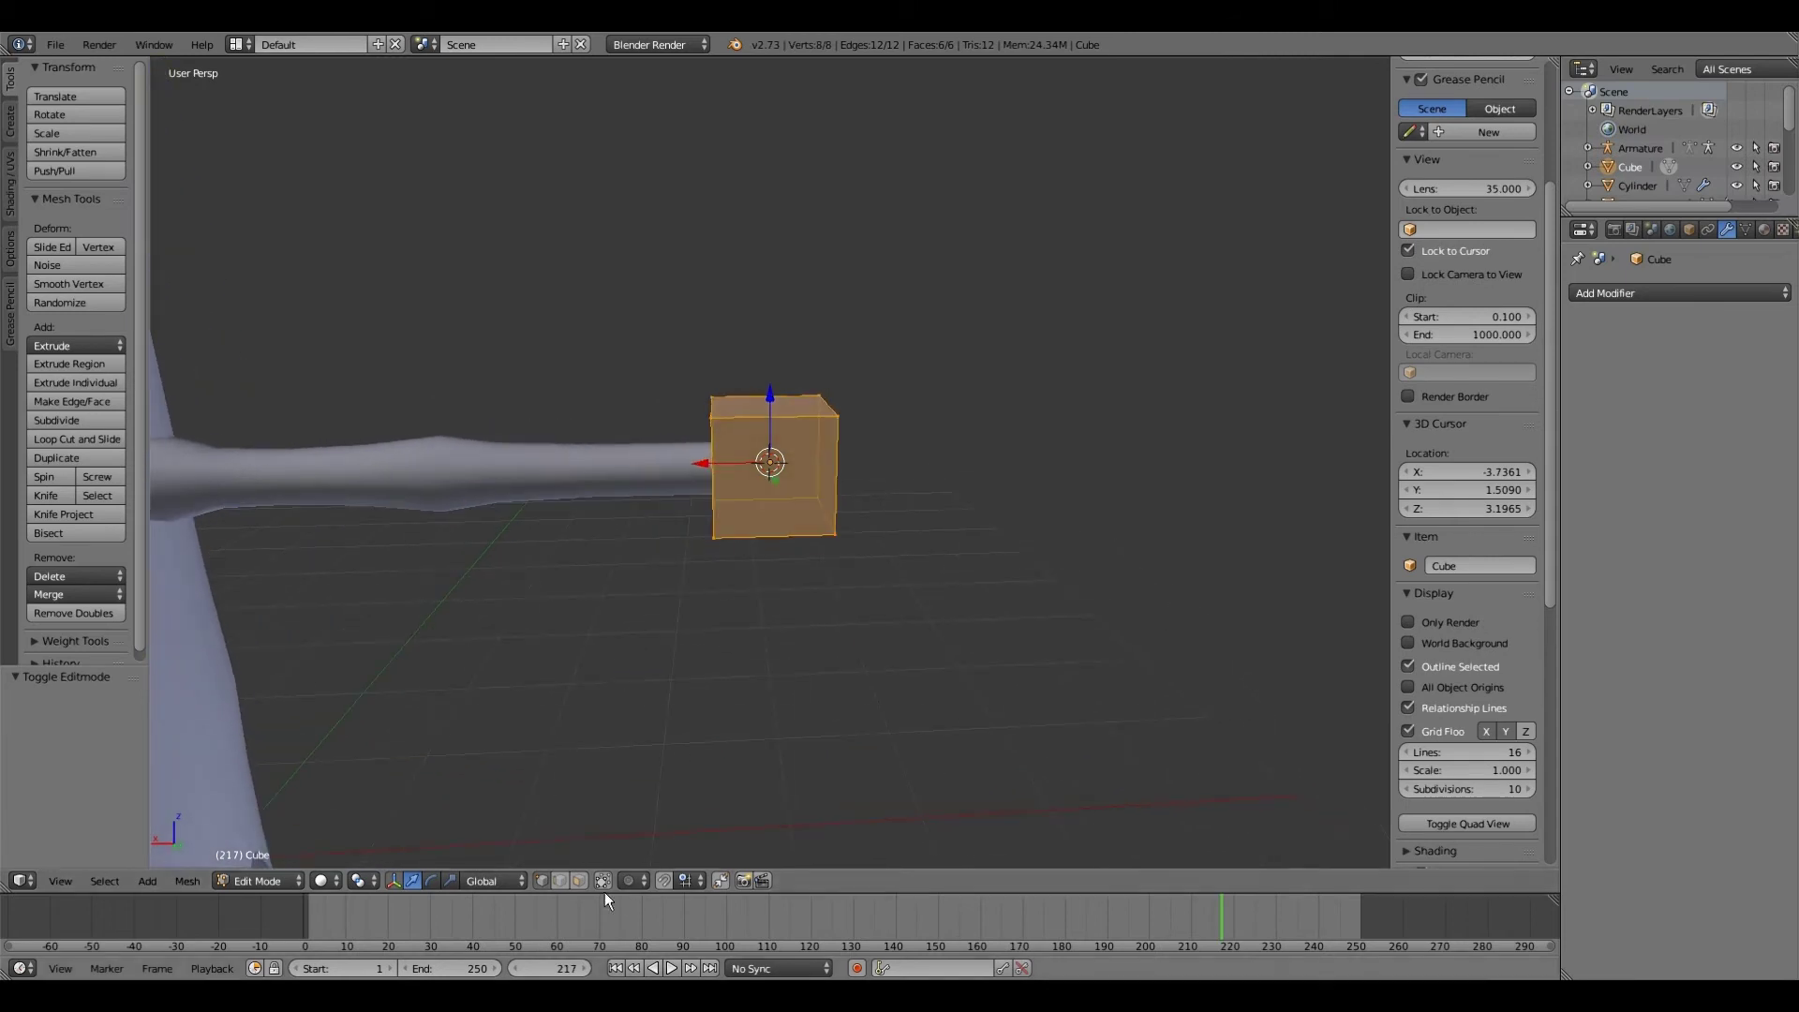
{"action": "middle_click_drag", "start_coordinate": [745, 718], "coordinate": [588, 871]}
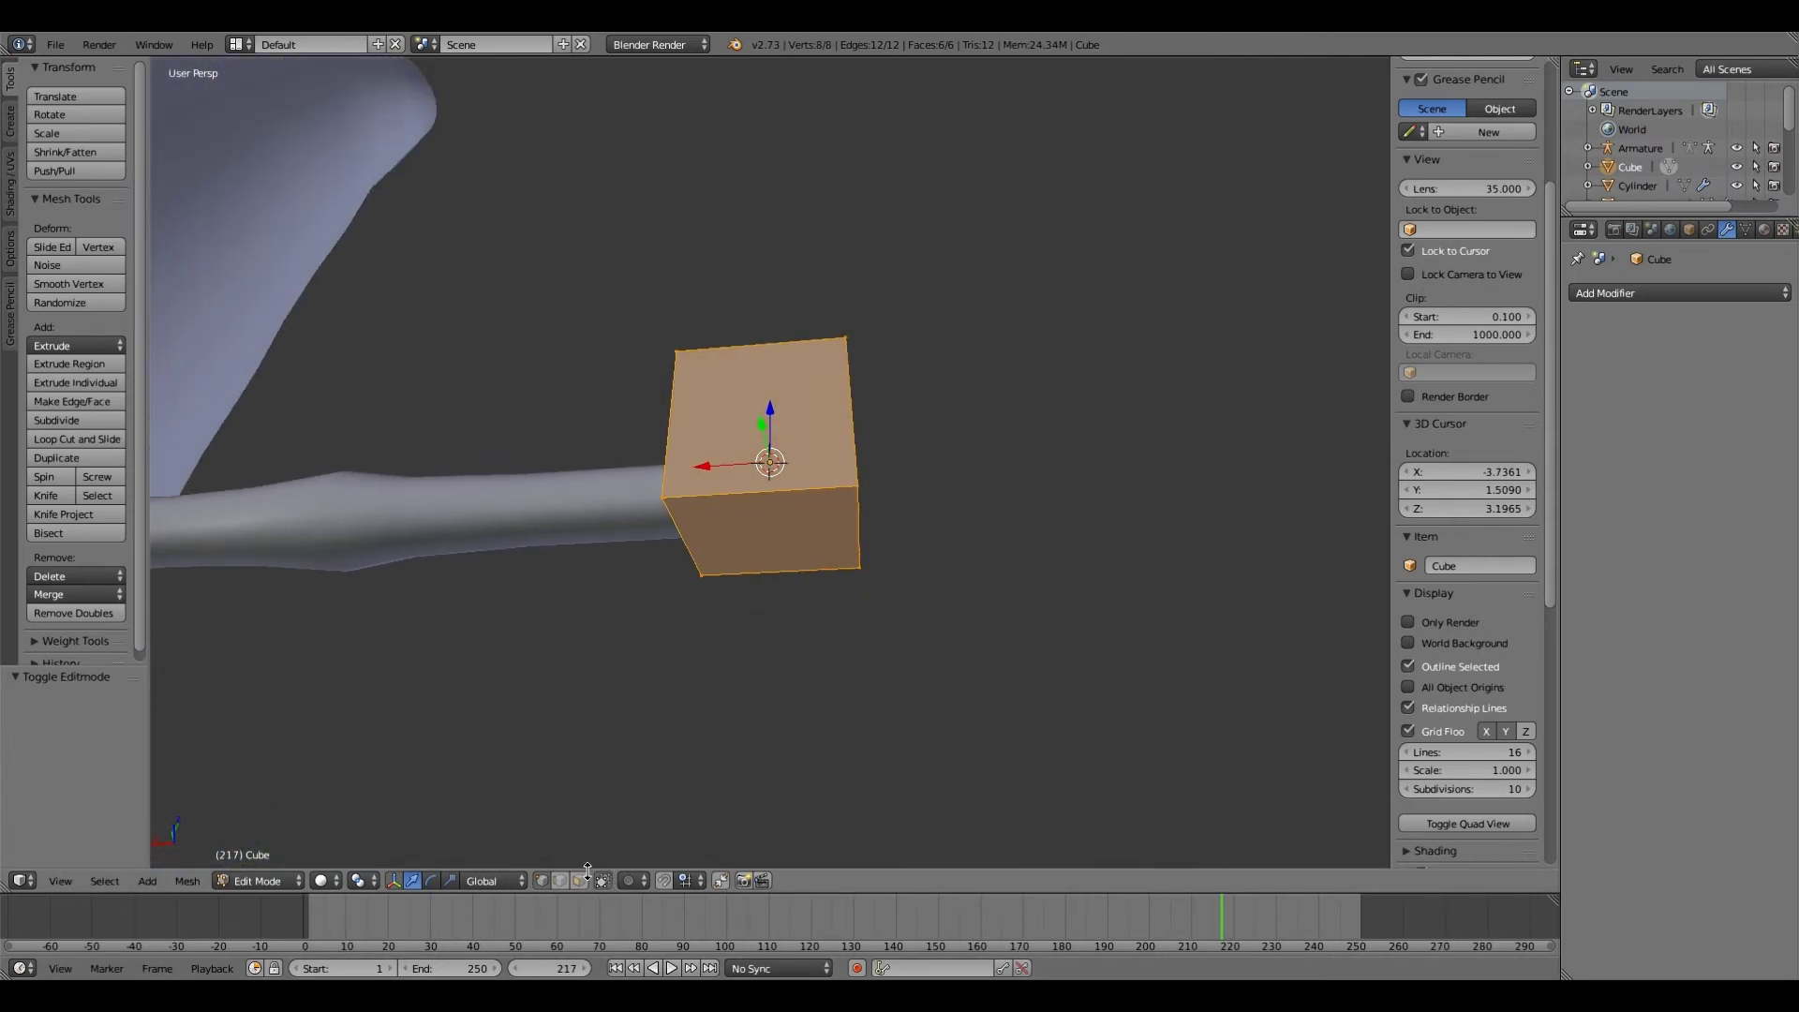
{"action": "right_click", "coordinate": [764, 535]}
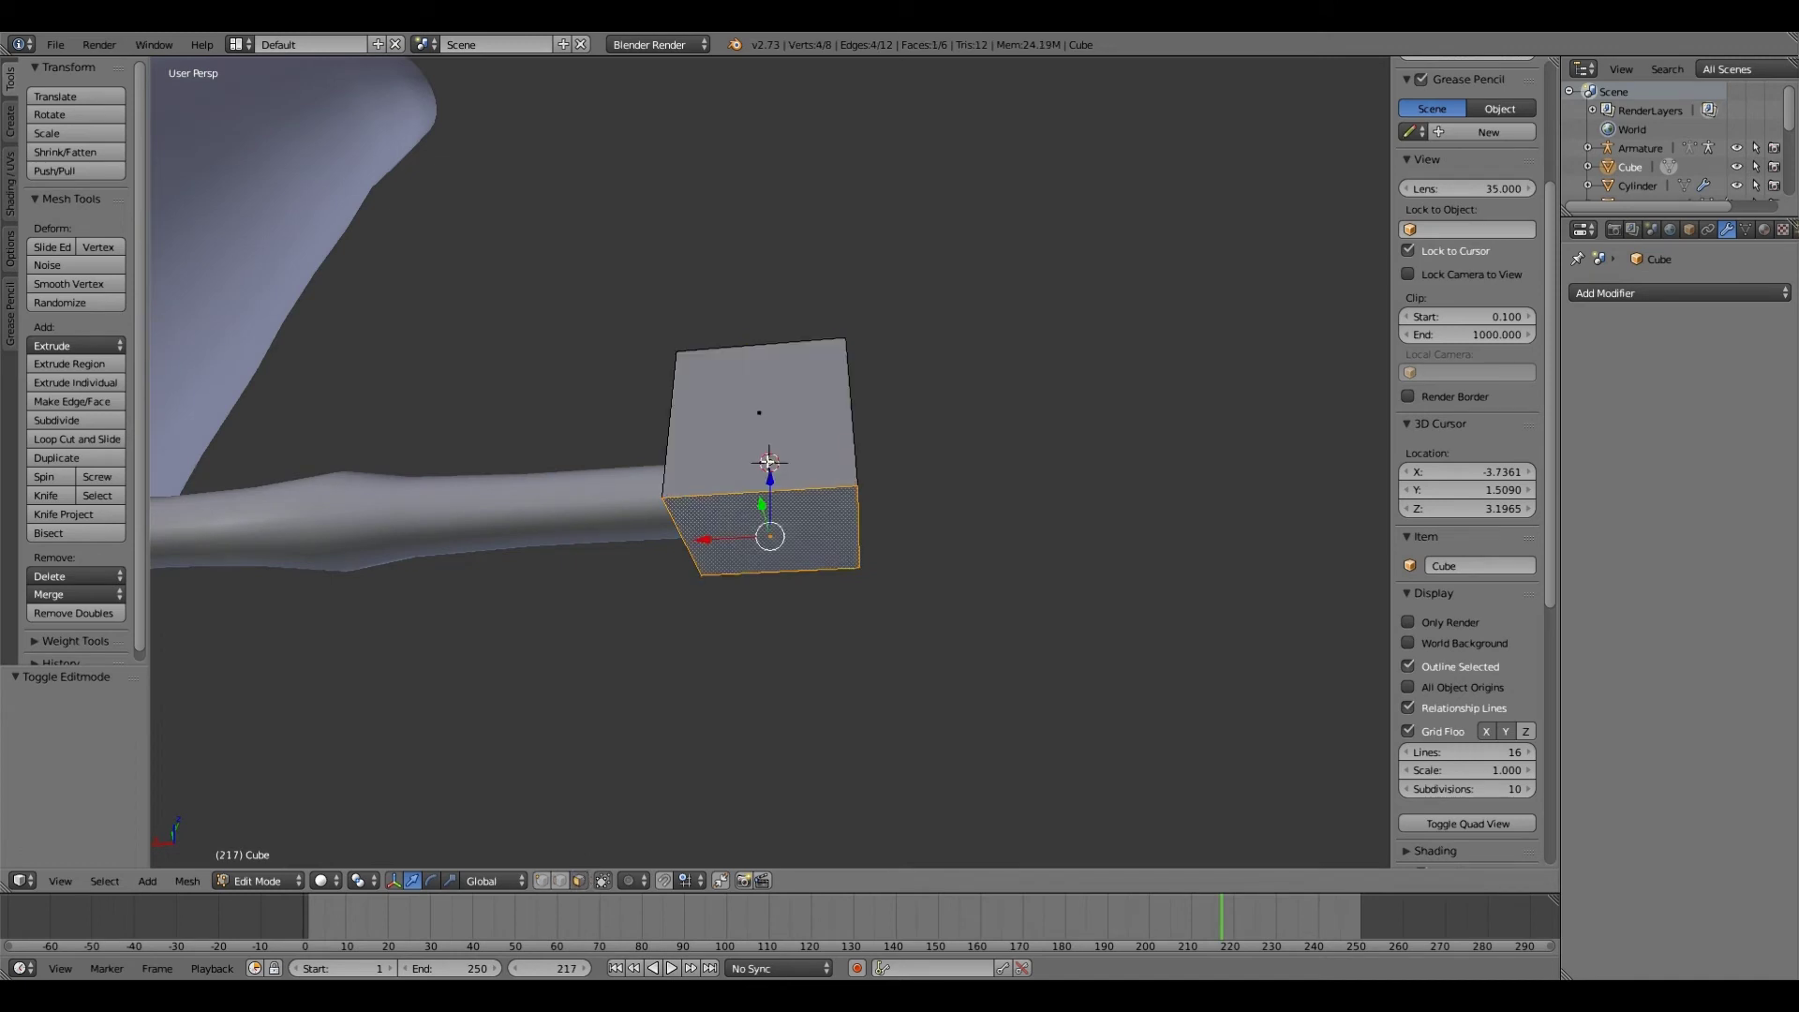
{"action": "middle_click_drag", "start_coordinate": [769, 462], "coordinate": [770, 476]}
{"action": "key", "text": "g"}
{"action": "key", "text": "z"}
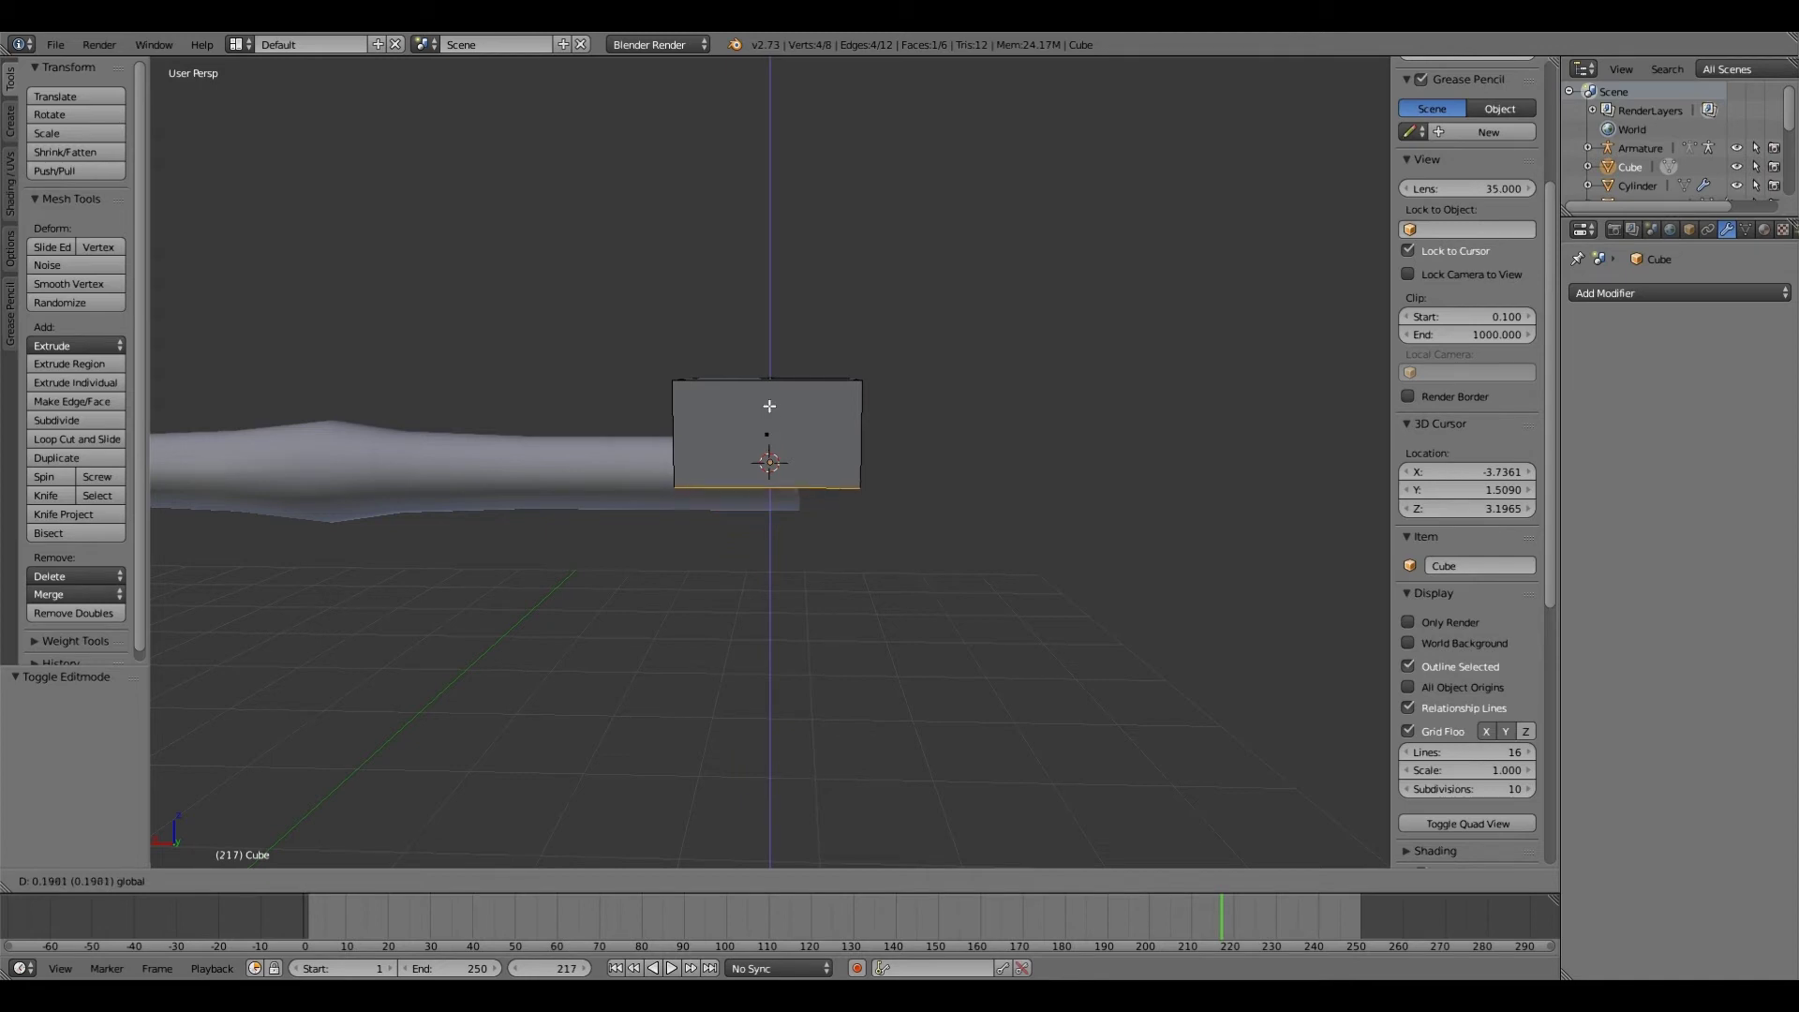
{"action": "left_click", "coordinate": [764, 374]}
Step: From the top view, select the whole cube mesh and move it about -0.039 along Y to line up with the arm
{"action": "mouse_move", "coordinate": [764, 374]}
{"action": "middle_mouse_down"}
{"action": "mouse_move", "coordinate": [751, 538]}
{"action": "mouse_move", "coordinate": [655, 543]}
{"action": "mouse_move", "coordinate": [772, 395]}
{"action": "middle_mouse_up"}
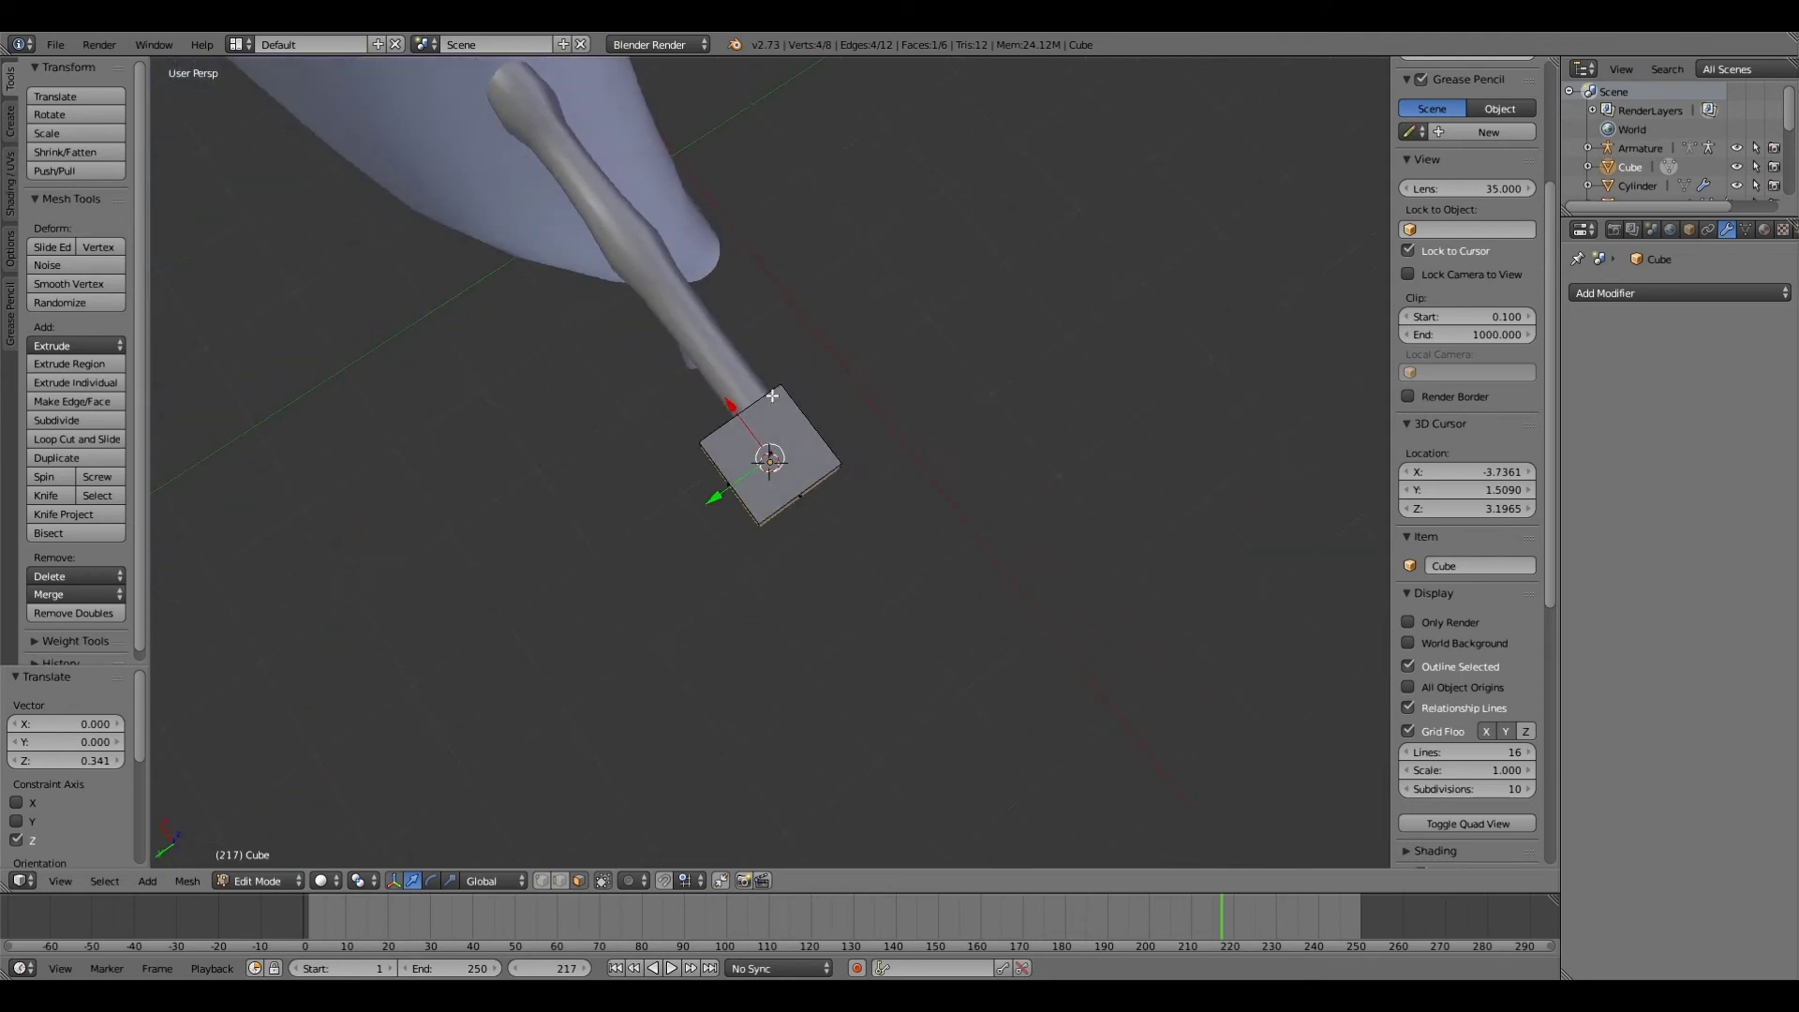
{"action": "key", "text": "KP_7"}
{"action": "left_click_drag", "start_coordinate": [772, 396], "coordinate": [772, 405]}
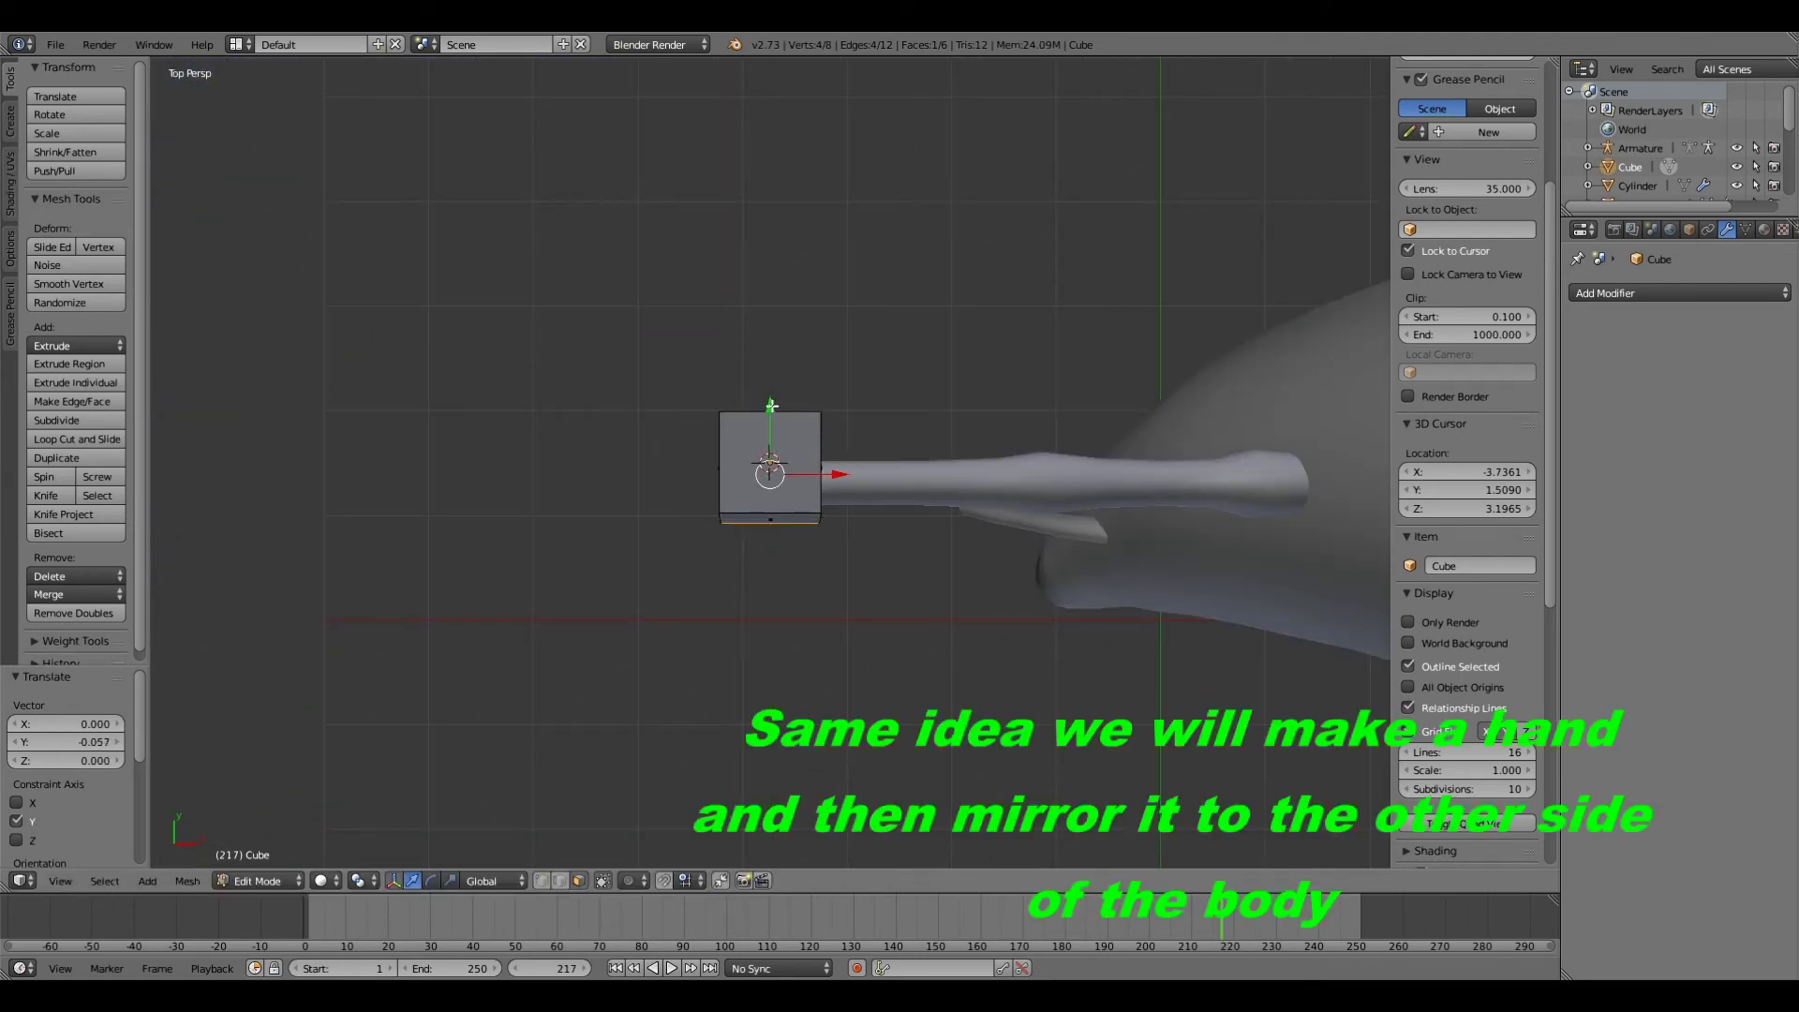
{"action": "key", "text": "ctrl+z"}
{"action": "key", "text": "a"}
{"action": "key", "text": "a"}
{"action": "left_click_drag", "start_coordinate": [771, 394], "coordinate": [776, 400]}
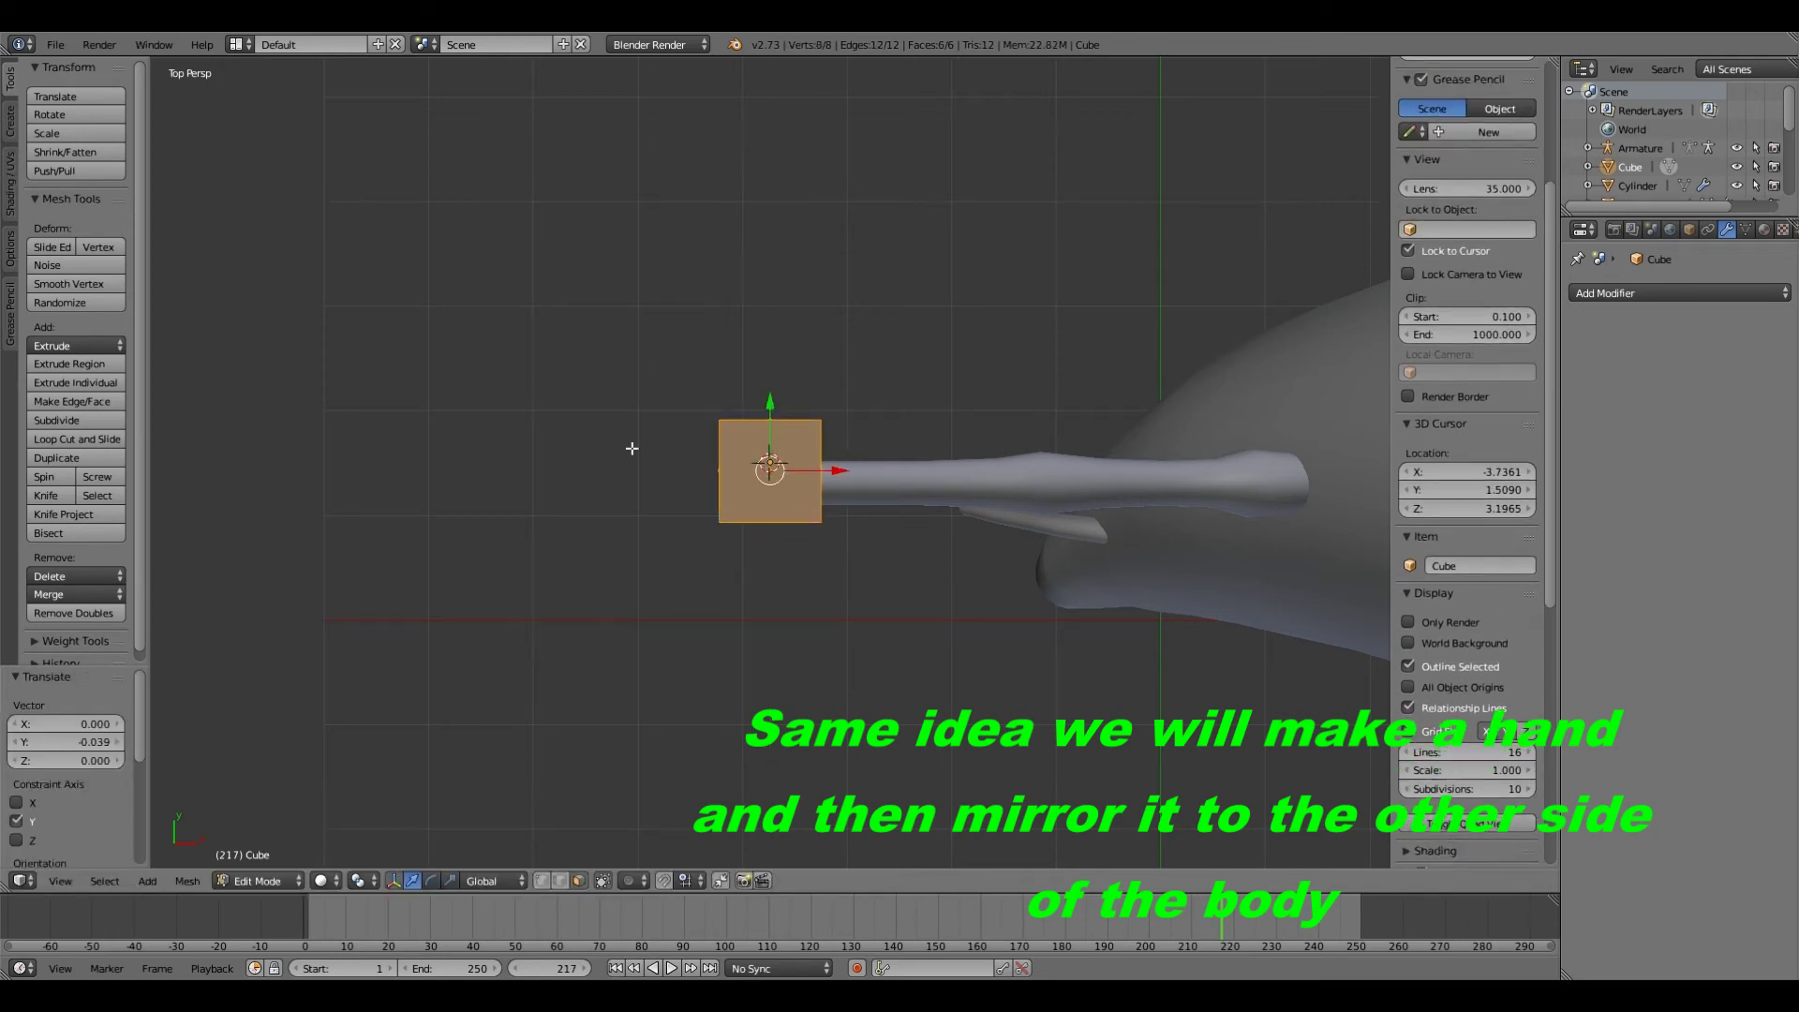
Step: From the front view, lower the whole block by about 0.090 and another 0.148 along Z to the arm's height
{"action": "key", "text": "KP_1"}
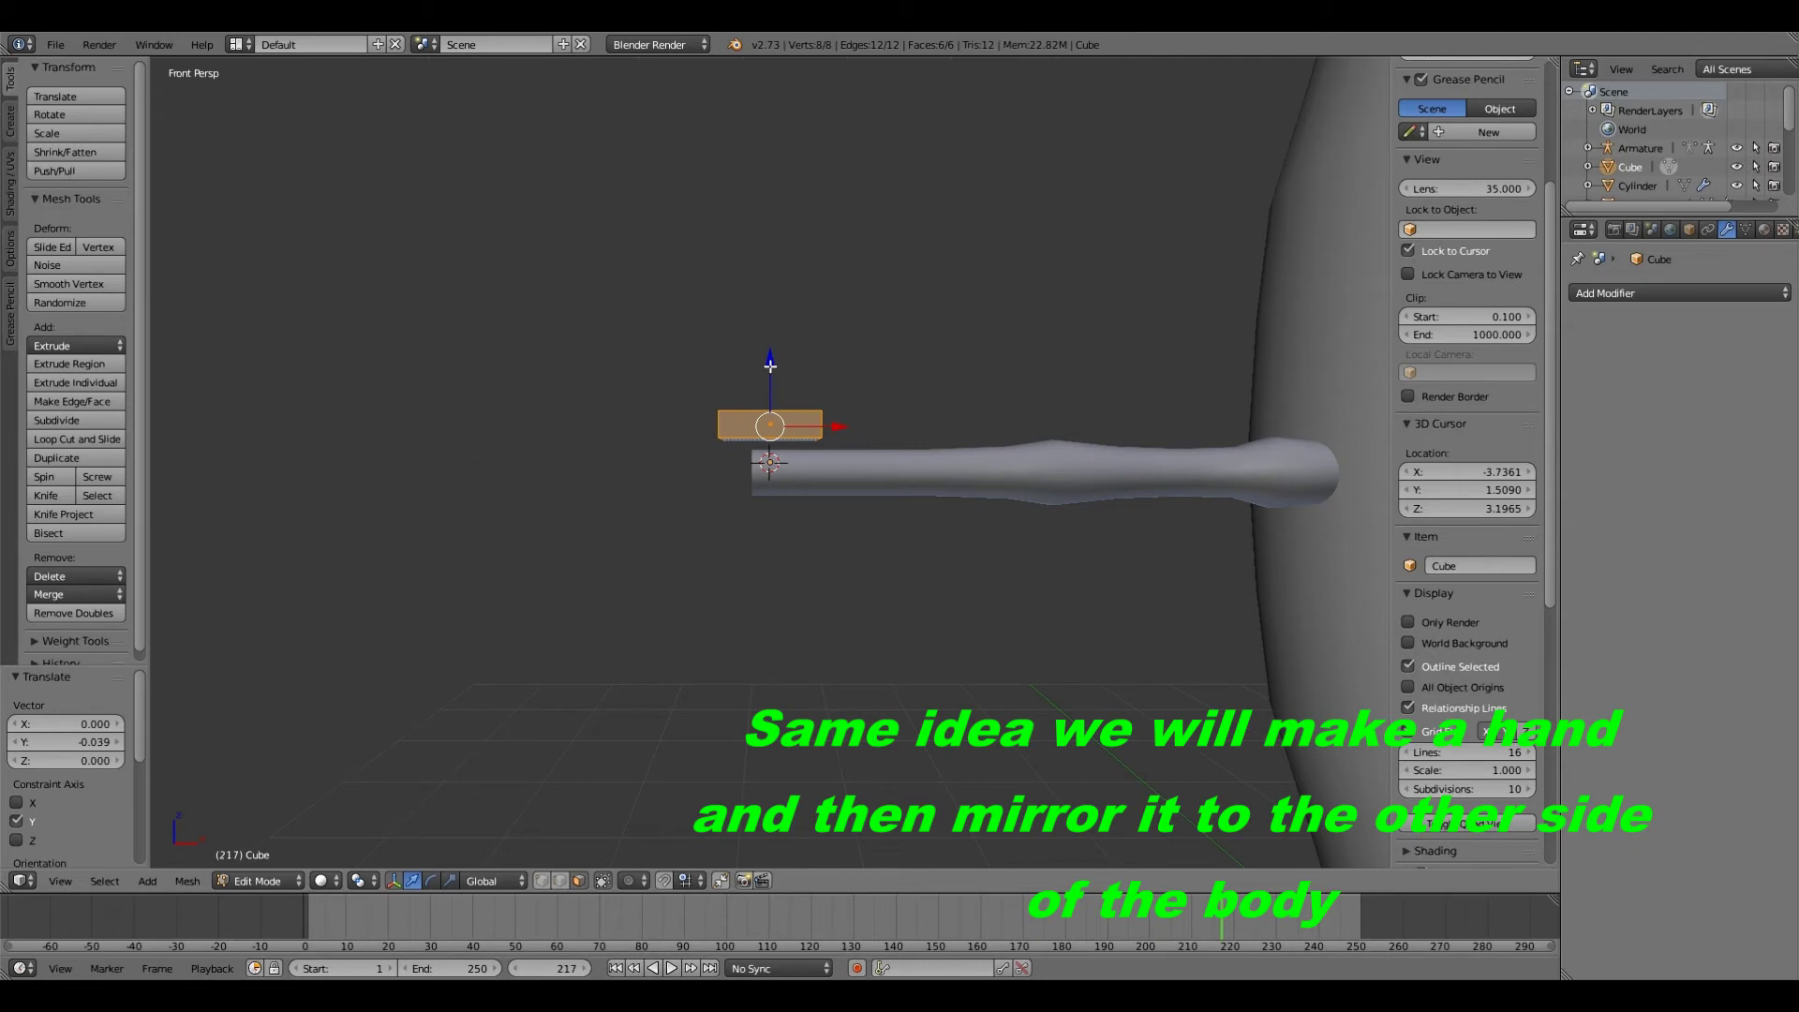
{"action": "left_click_drag", "start_coordinate": [770, 366], "coordinate": [772, 397]}
{"action": "middle_click_drag", "start_coordinate": [773, 433], "coordinate": [770, 398]}
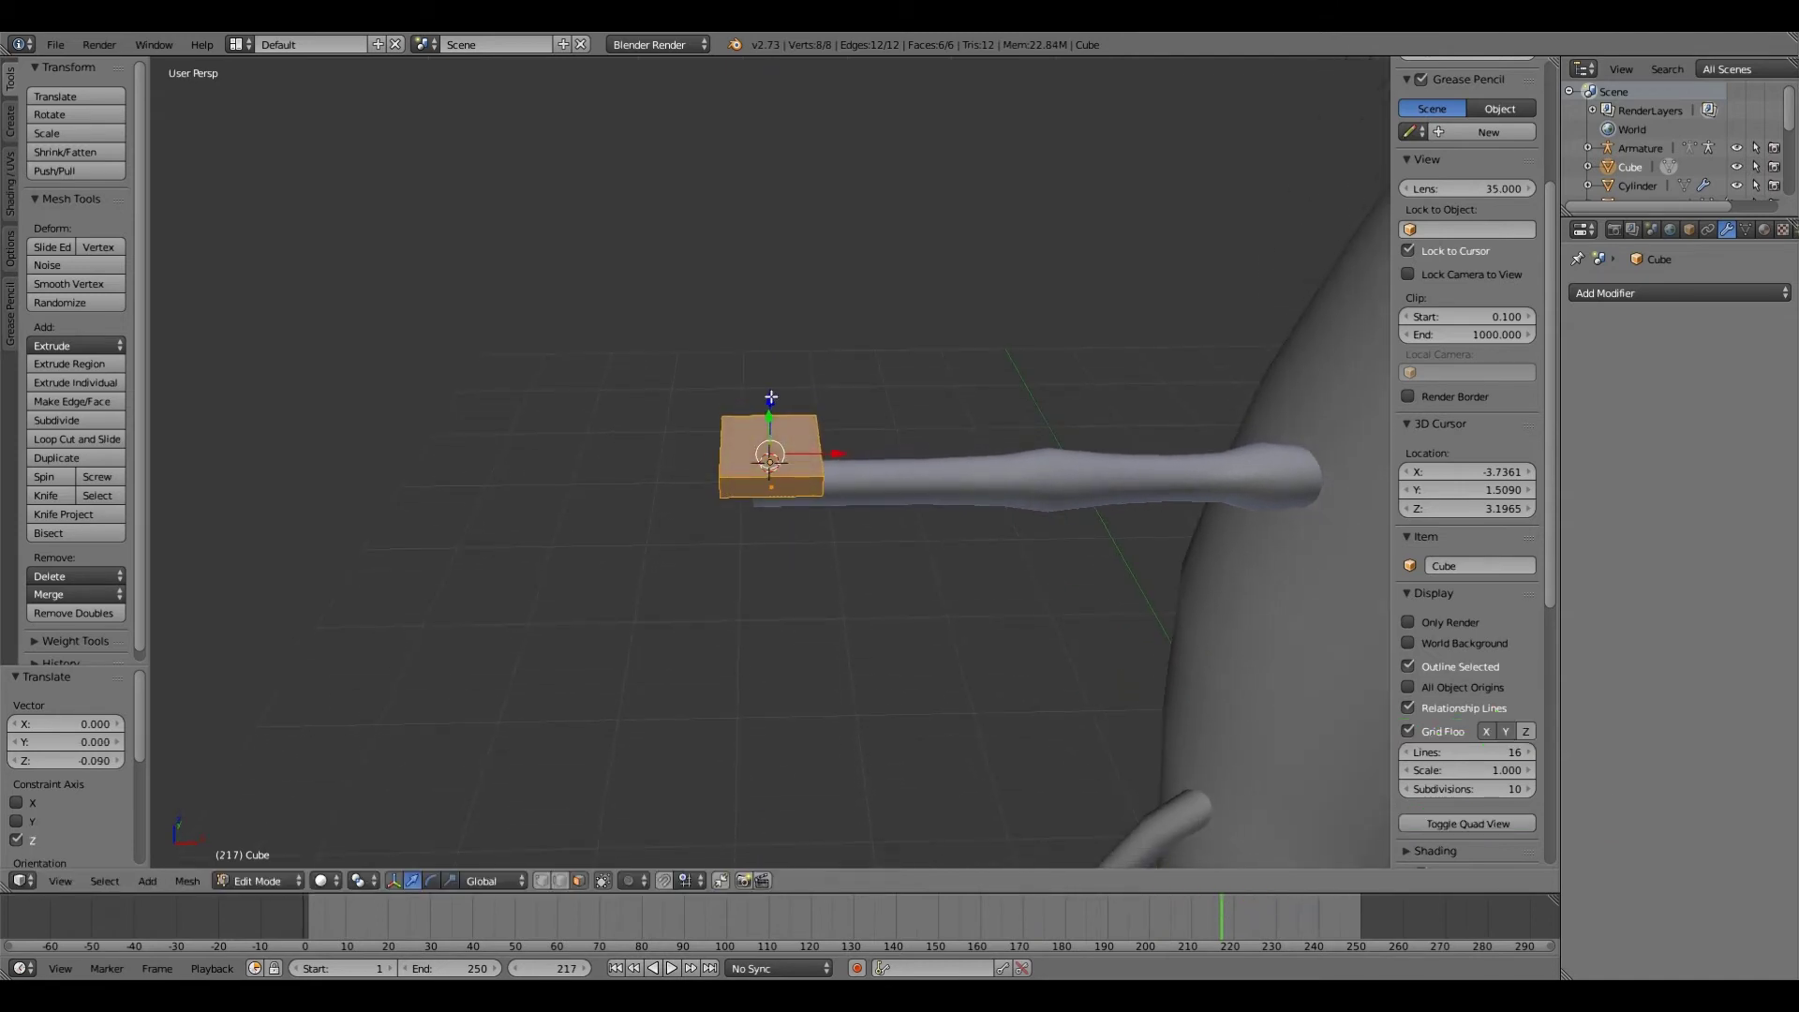
{"action": "left_click_drag", "start_coordinate": [771, 397], "coordinate": [775, 447]}
{"action": "middle_click_drag", "start_coordinate": [775, 447], "coordinate": [775, 492]}
Step: From the top view, move the block about -0.056 along Y and -0.228 along X to sit on the arm's tip
{"action": "key", "text": "KP_7"}
{"action": "left_click_drag", "start_coordinate": [772, 407], "coordinate": [772, 414]}
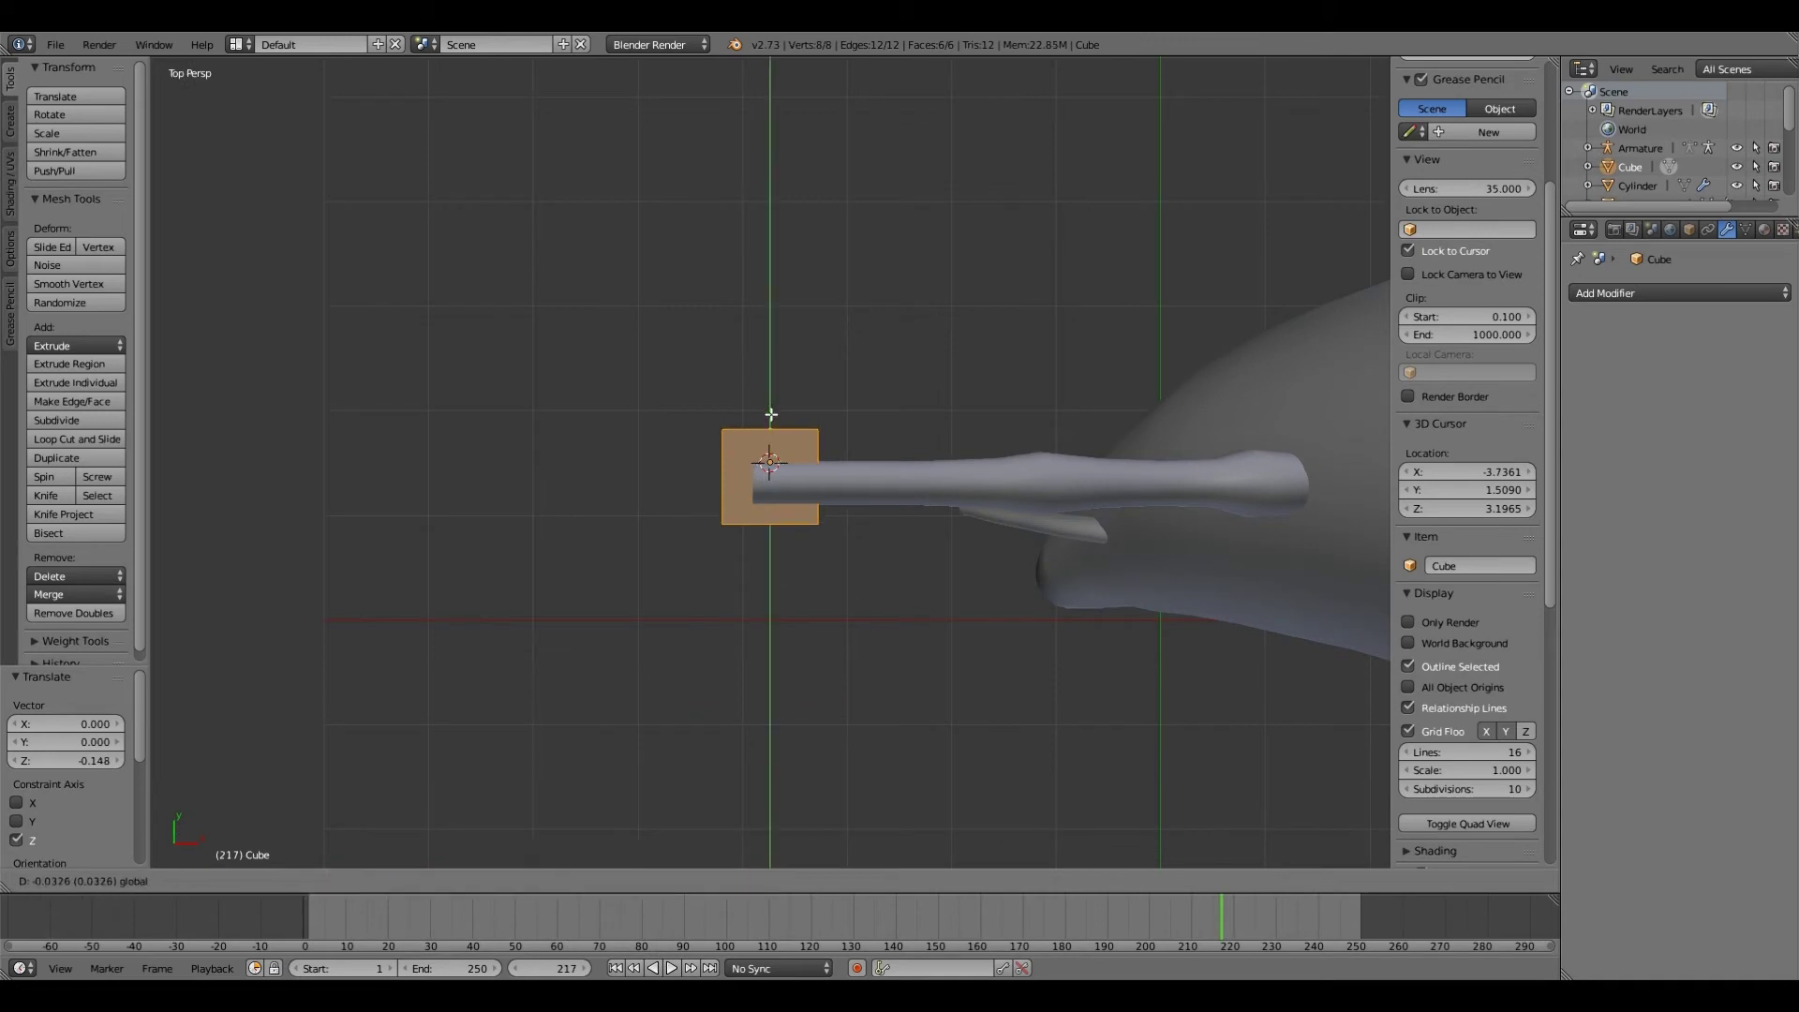
{"action": "left_click_drag", "start_coordinate": [836, 484], "coordinate": [789, 479]}
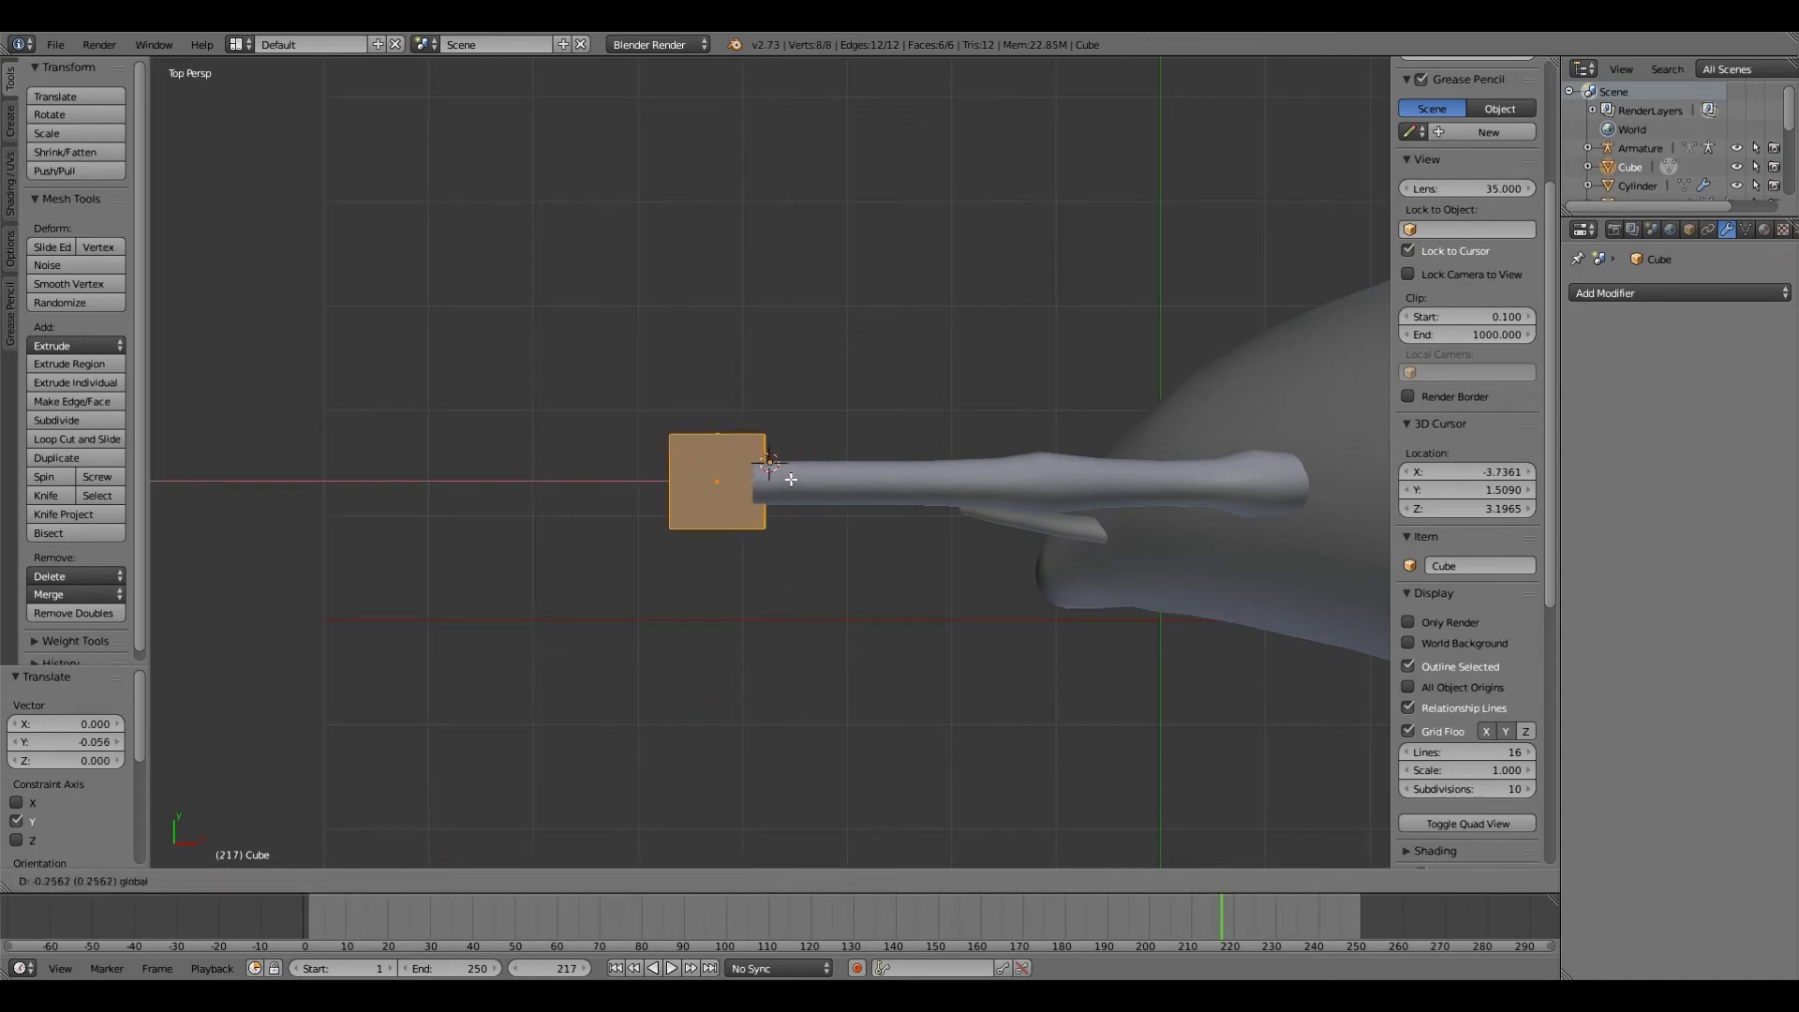
{"action": "left_click", "coordinate": [770, 483]}
{"action": "scroll", "coordinate": [703, 490], "scroll_direction": "up", "scroll_amount": 1}
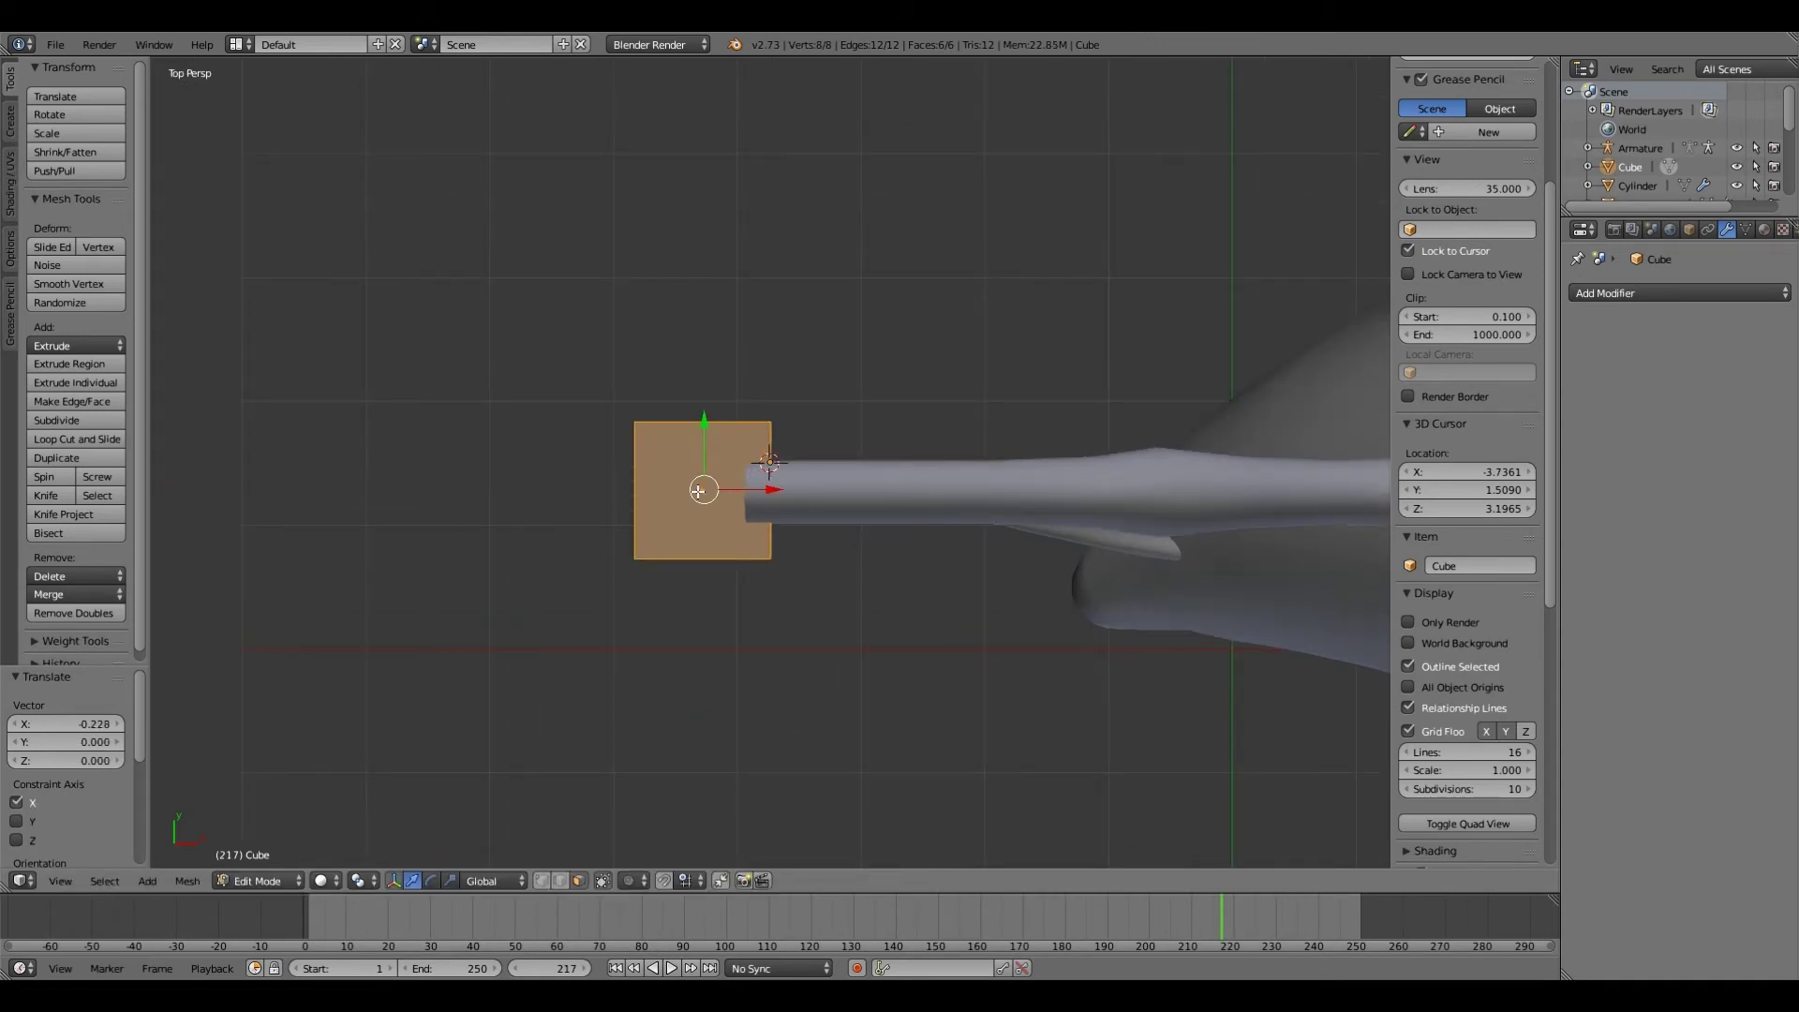
Step: Add three evenly spaced loop cuts along the block's length and three across its width
{"action": "middle_click_drag", "start_coordinate": [698, 490], "coordinate": [928, 563]}
{"action": "left_click", "coordinate": [110, 442]}
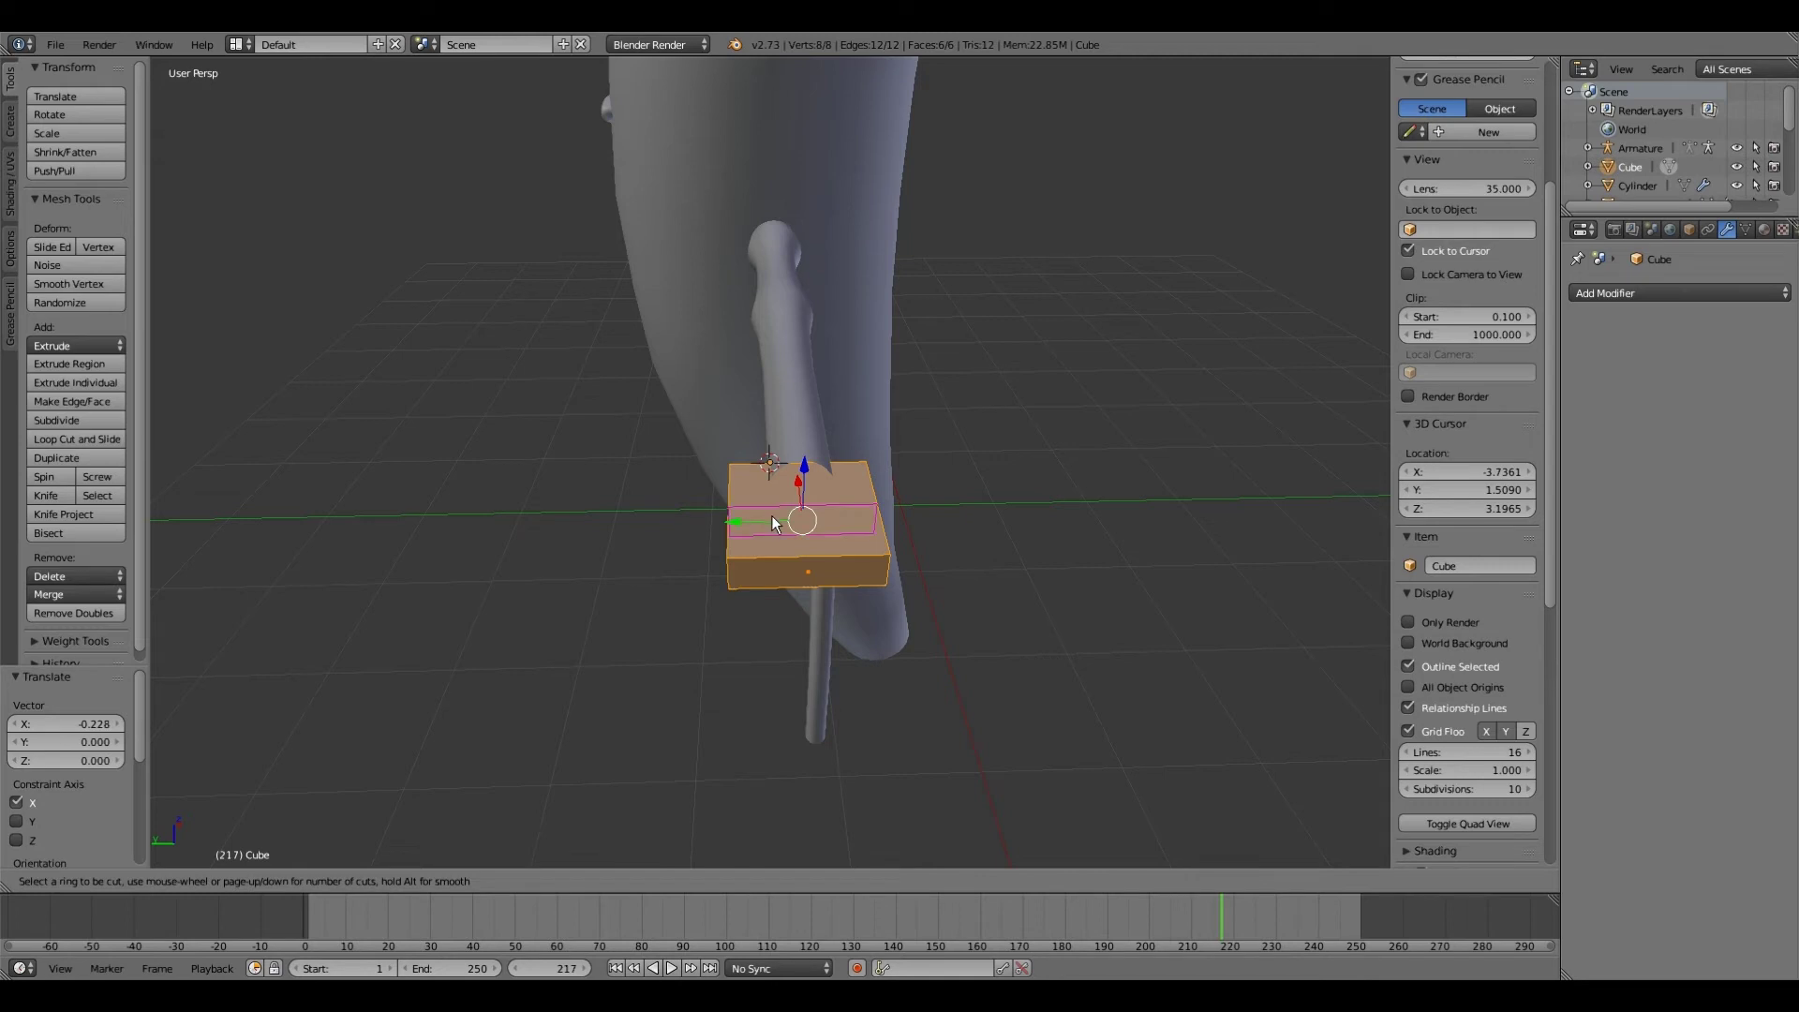
{"action": "scroll", "coordinate": [812, 548], "scroll_direction": "up", "scroll_amount": 2}
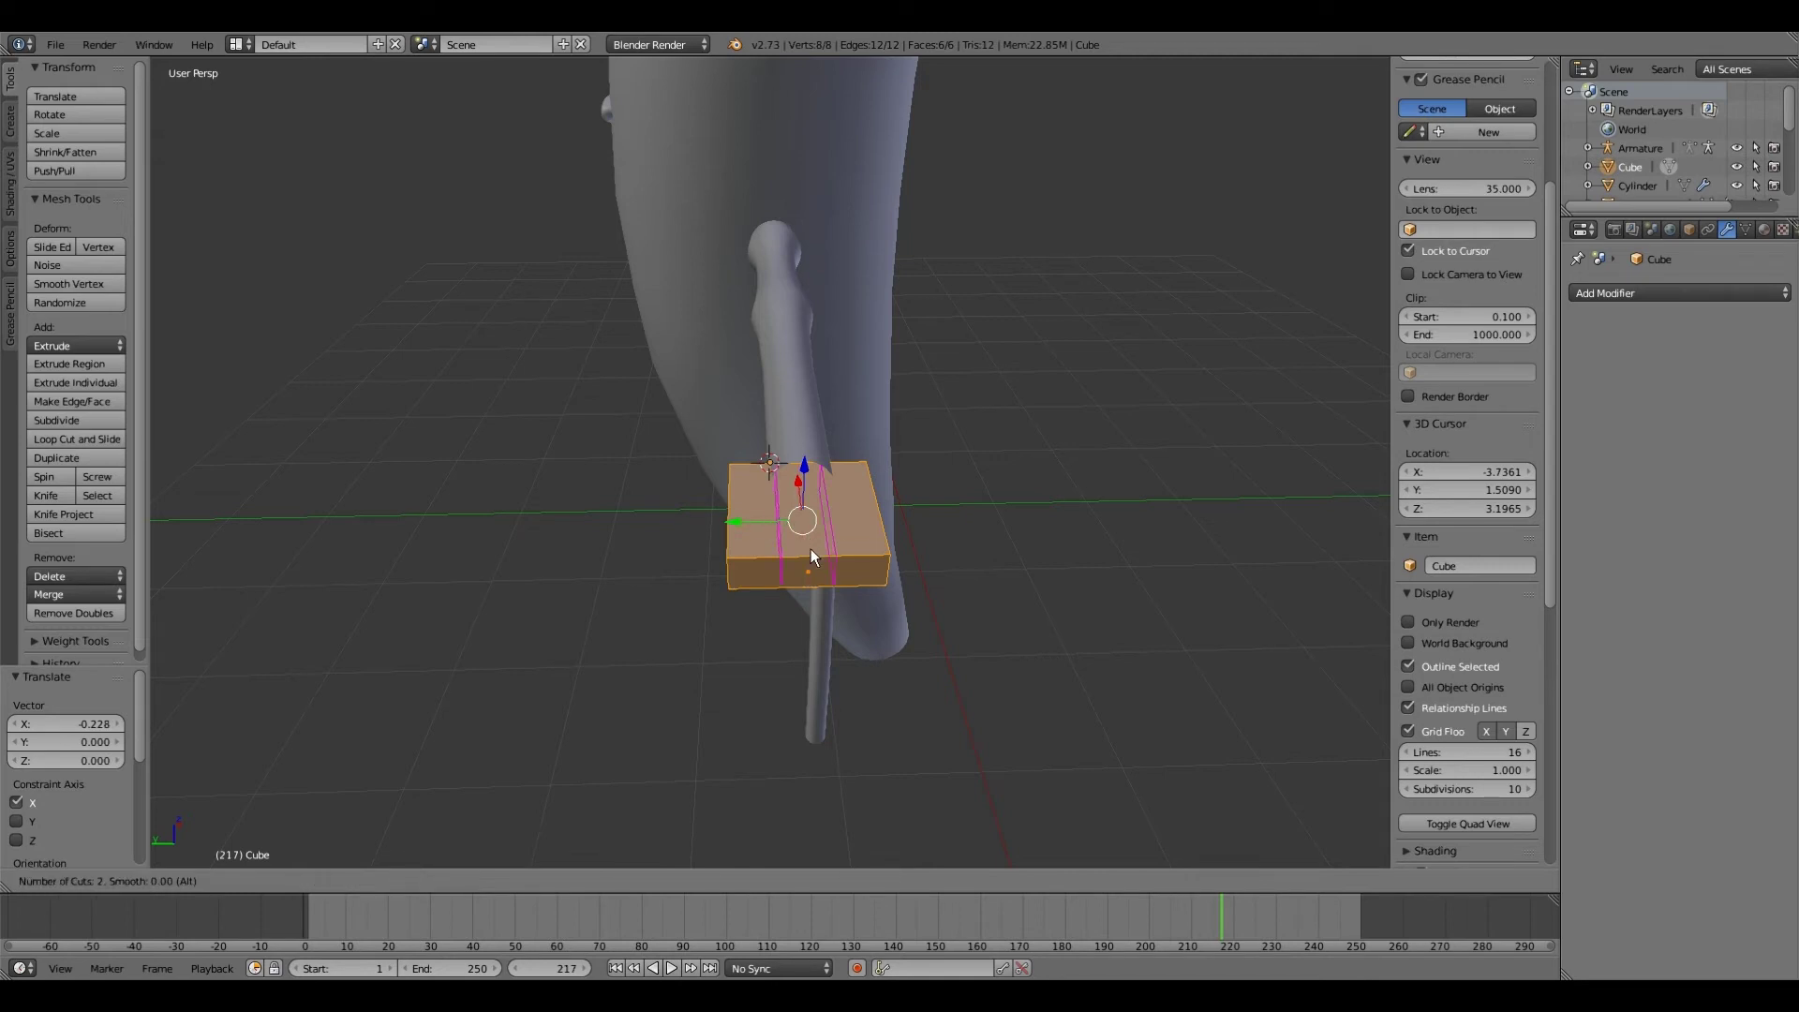
{"action": "left_click", "coordinate": [812, 548]}
{"action": "right_click", "coordinate": [812, 548]}
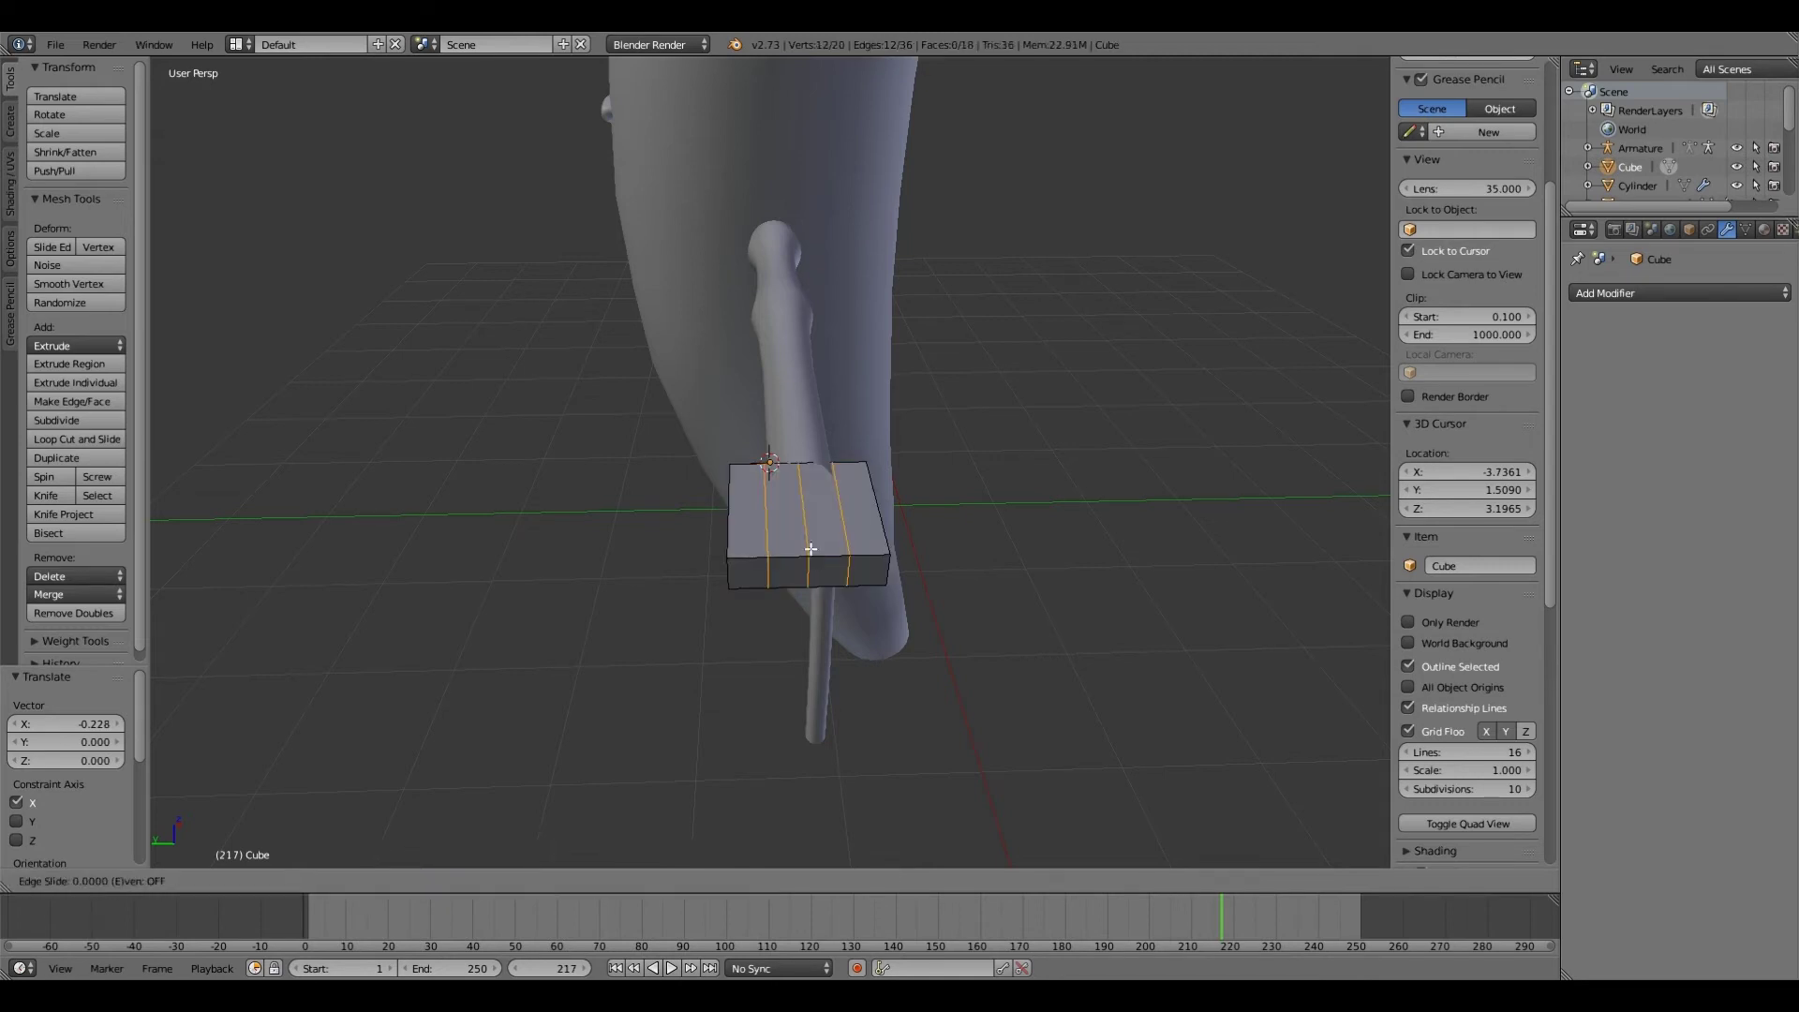
{"action": "left_click", "coordinate": [105, 441]}
{"action": "left_click", "coordinate": [793, 511]}
{"action": "right_click", "coordinate": [722, 513]}
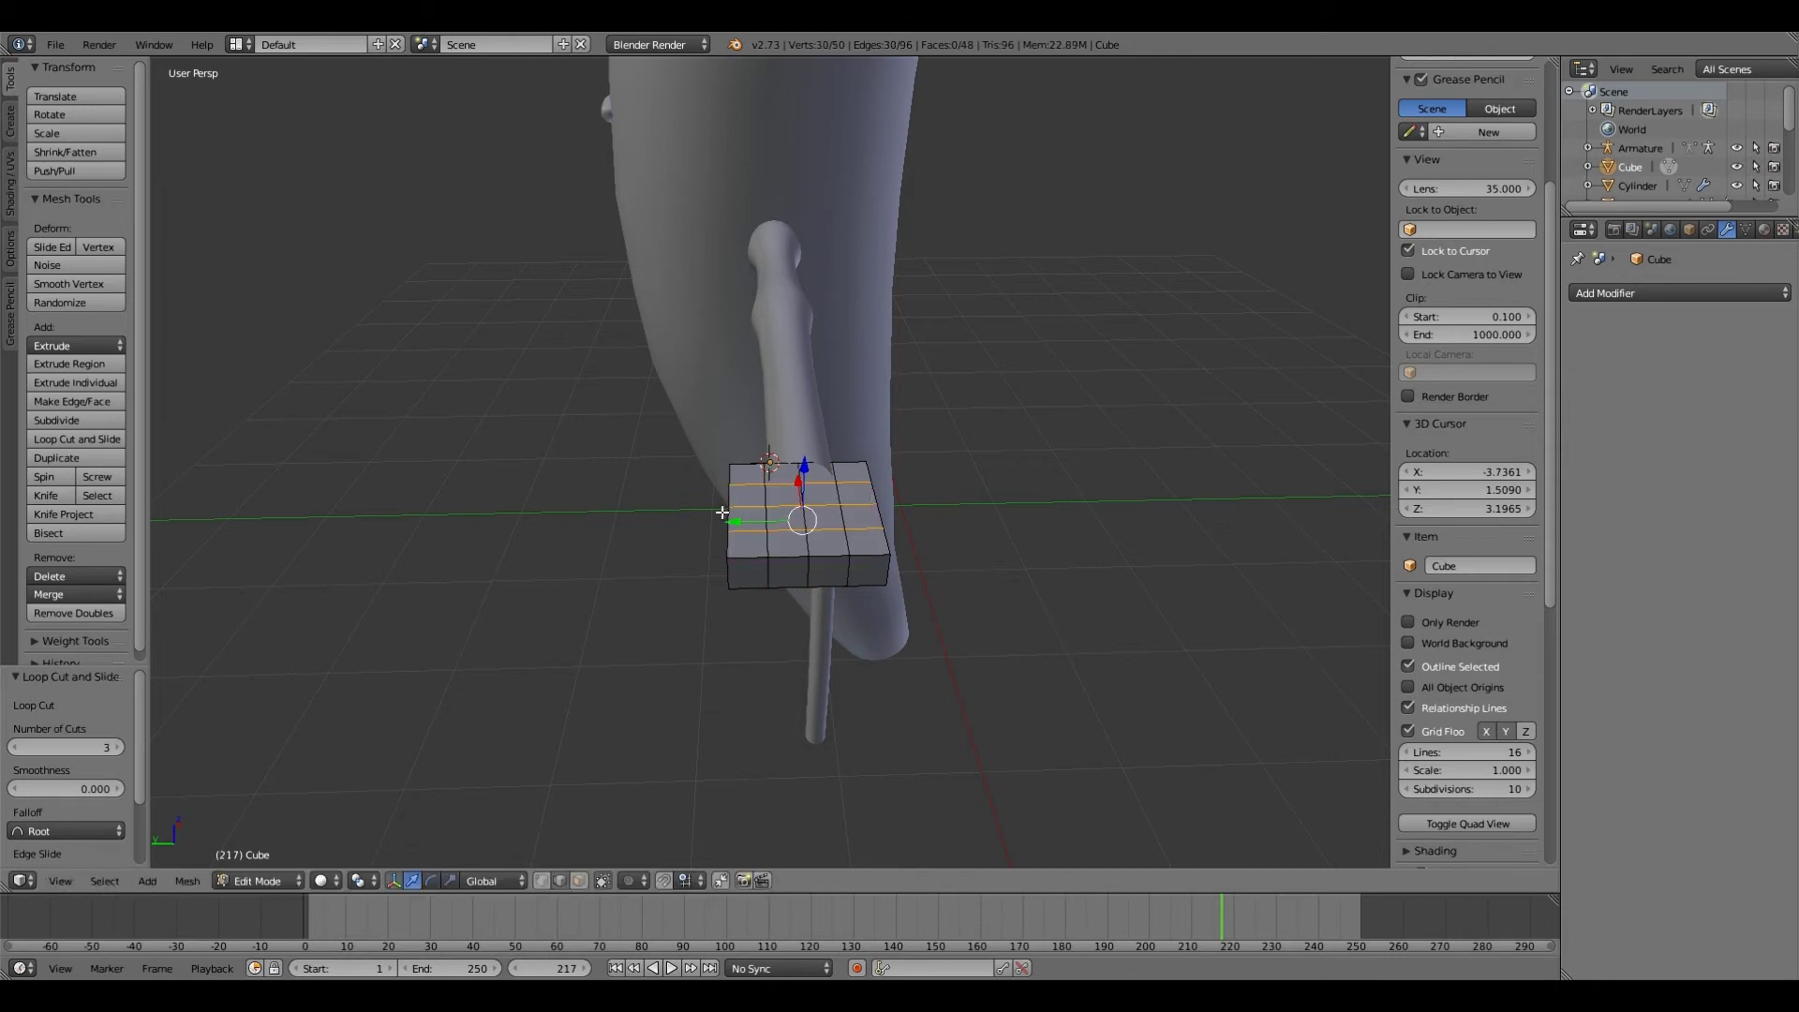
Step: Add one centred loop cut around the block's sides at mid-height, and deselect everything
{"action": "middle_click_drag", "start_coordinate": [726, 512], "coordinate": [613, 877]}
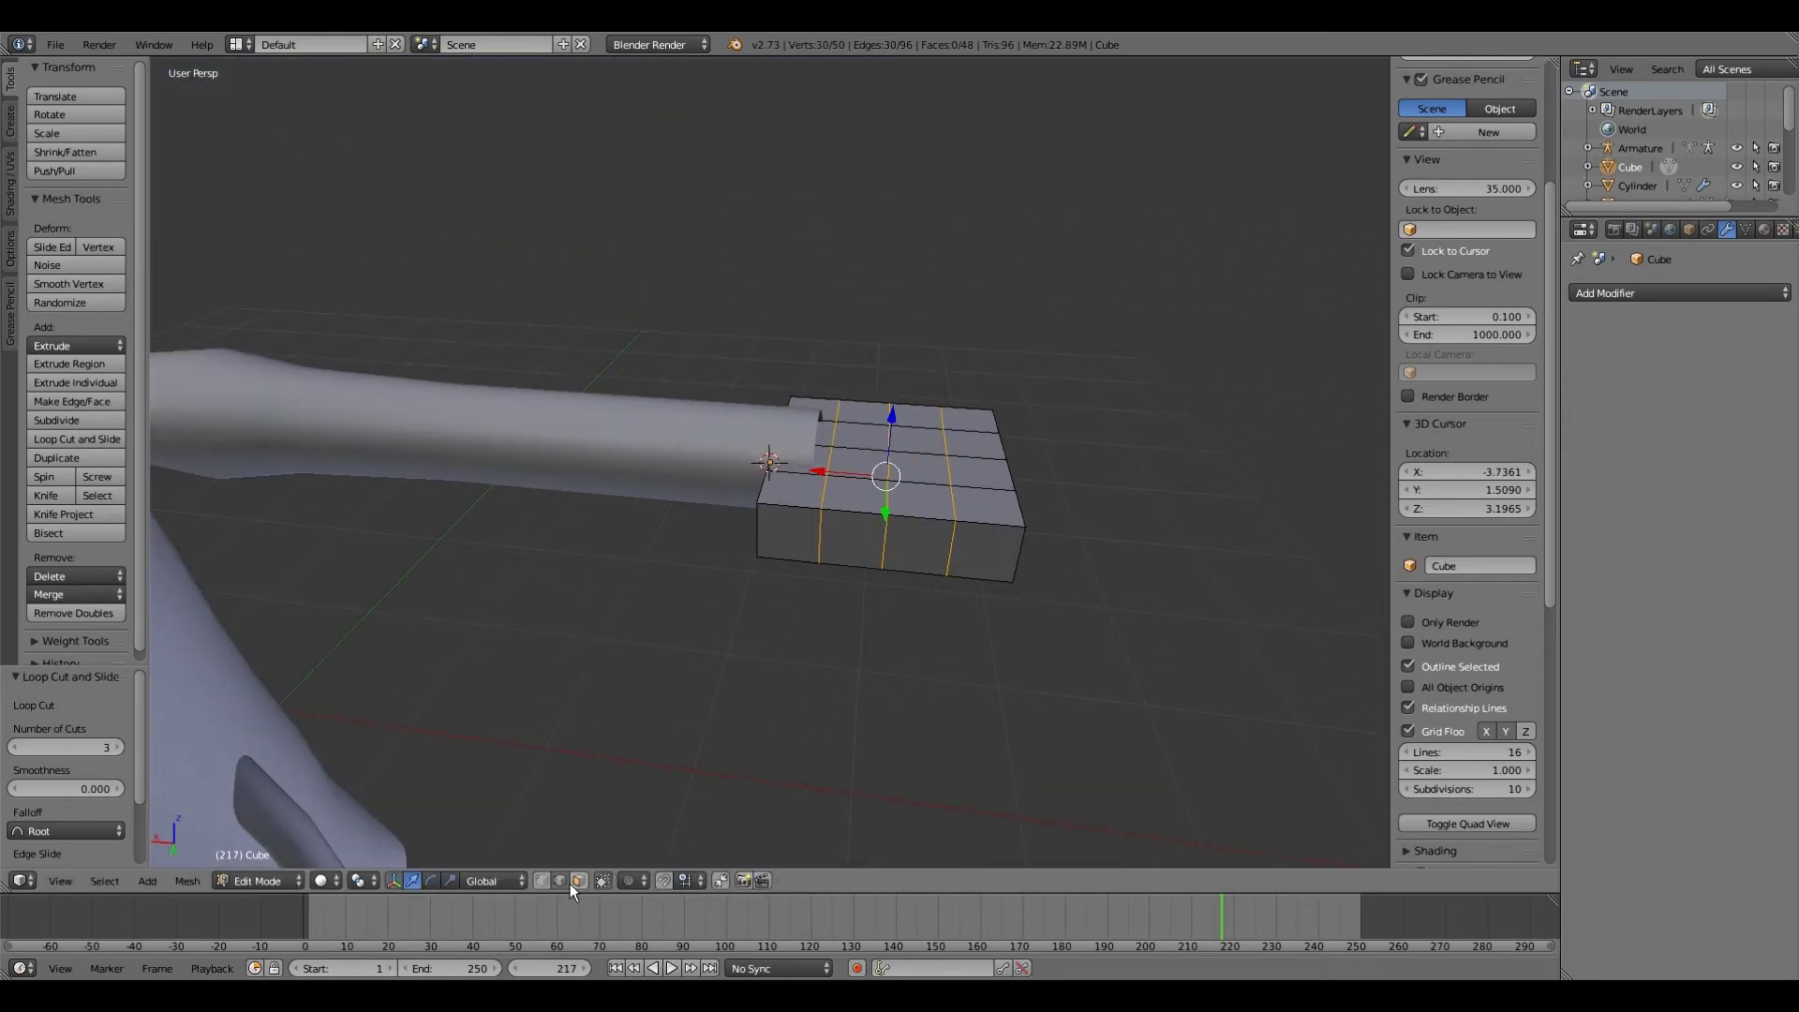
{"action": "left_click", "coordinate": [81, 439]}
{"action": "left_click", "coordinate": [803, 548]}
{"action": "right_click", "coordinate": [779, 597]}
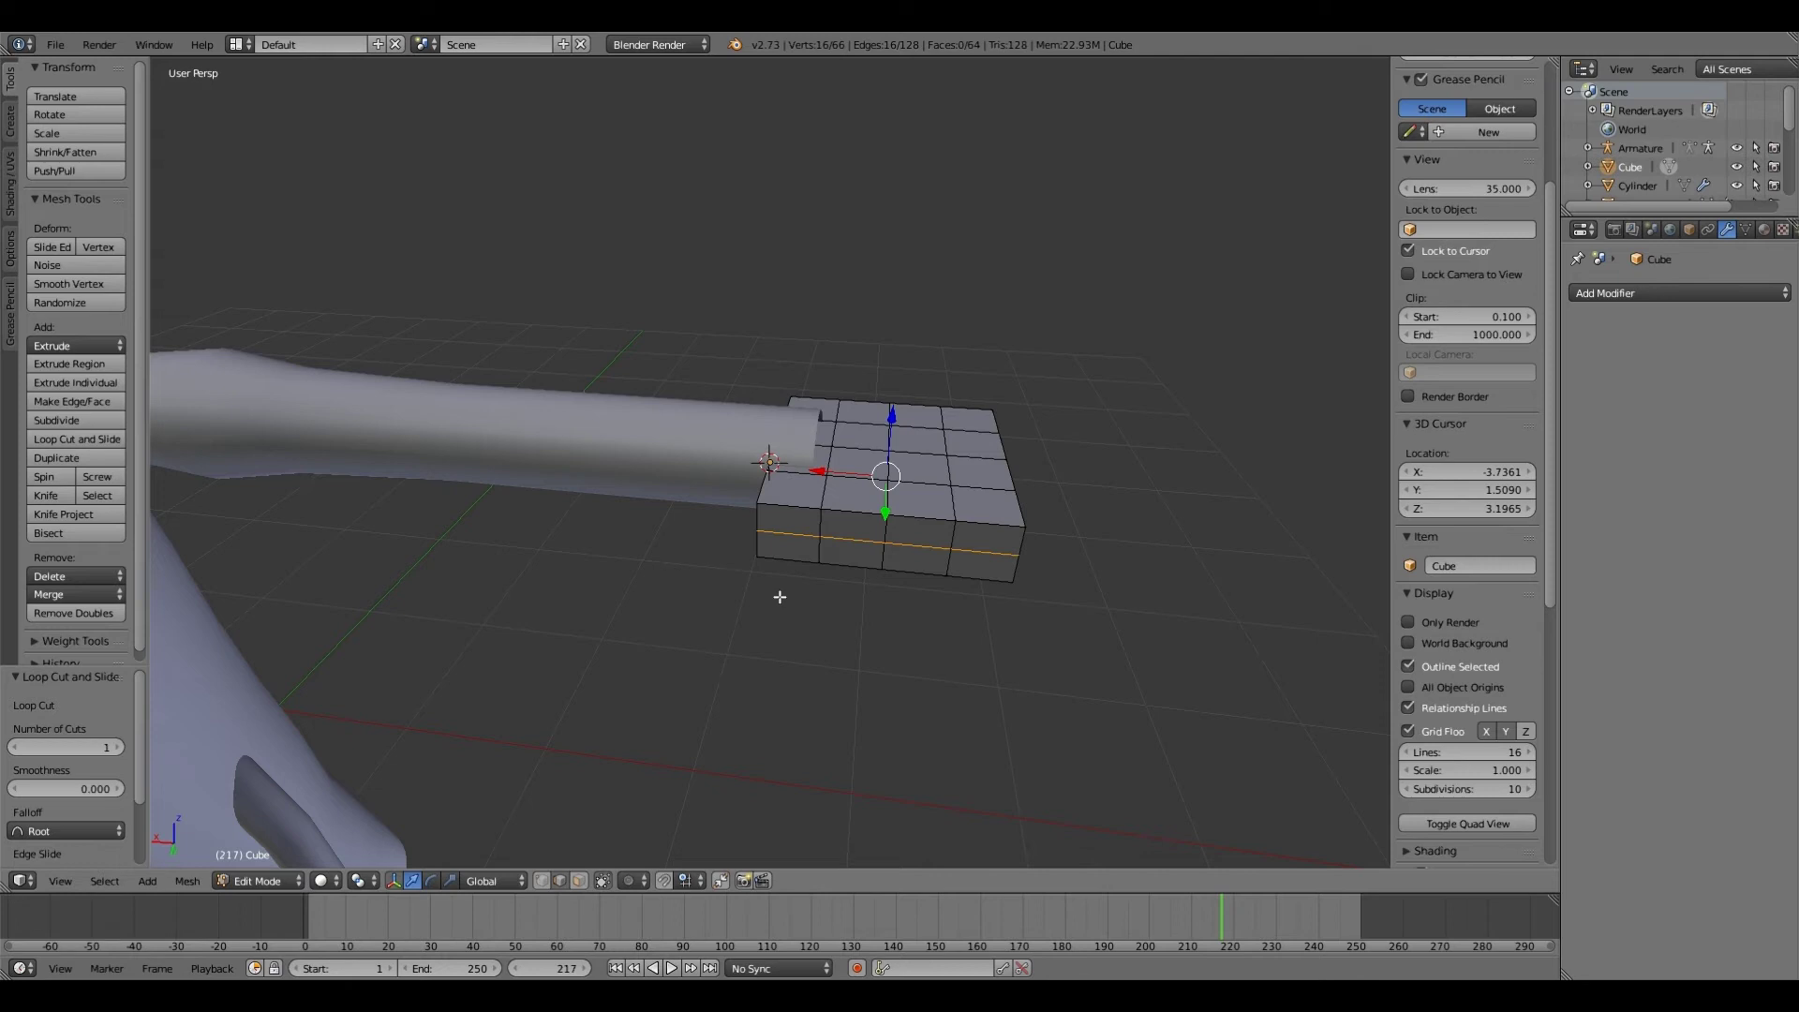
{"action": "key", "text": "a"}
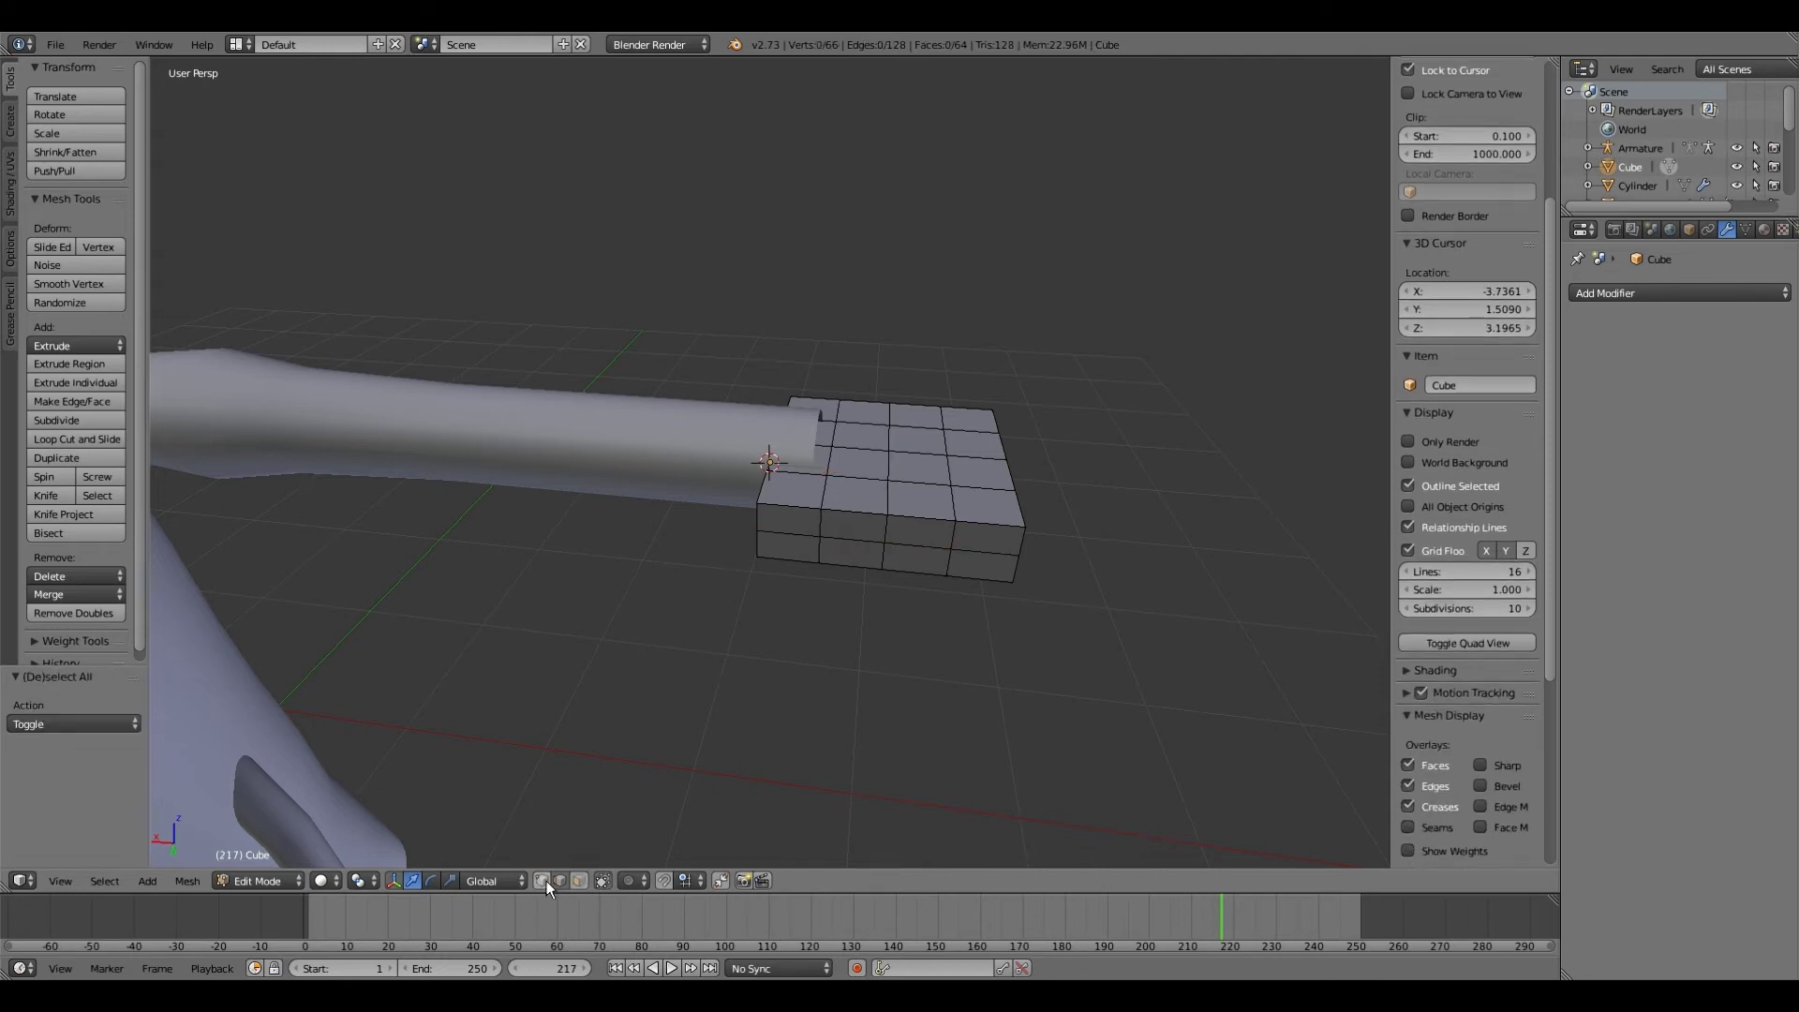
Step: Select the vertices of both vertical corner edges at the block's wrist end and scale them to about 0.633 along Y
{"action": "middle_click_drag", "start_coordinate": [665, 697], "coordinate": [822, 511]}
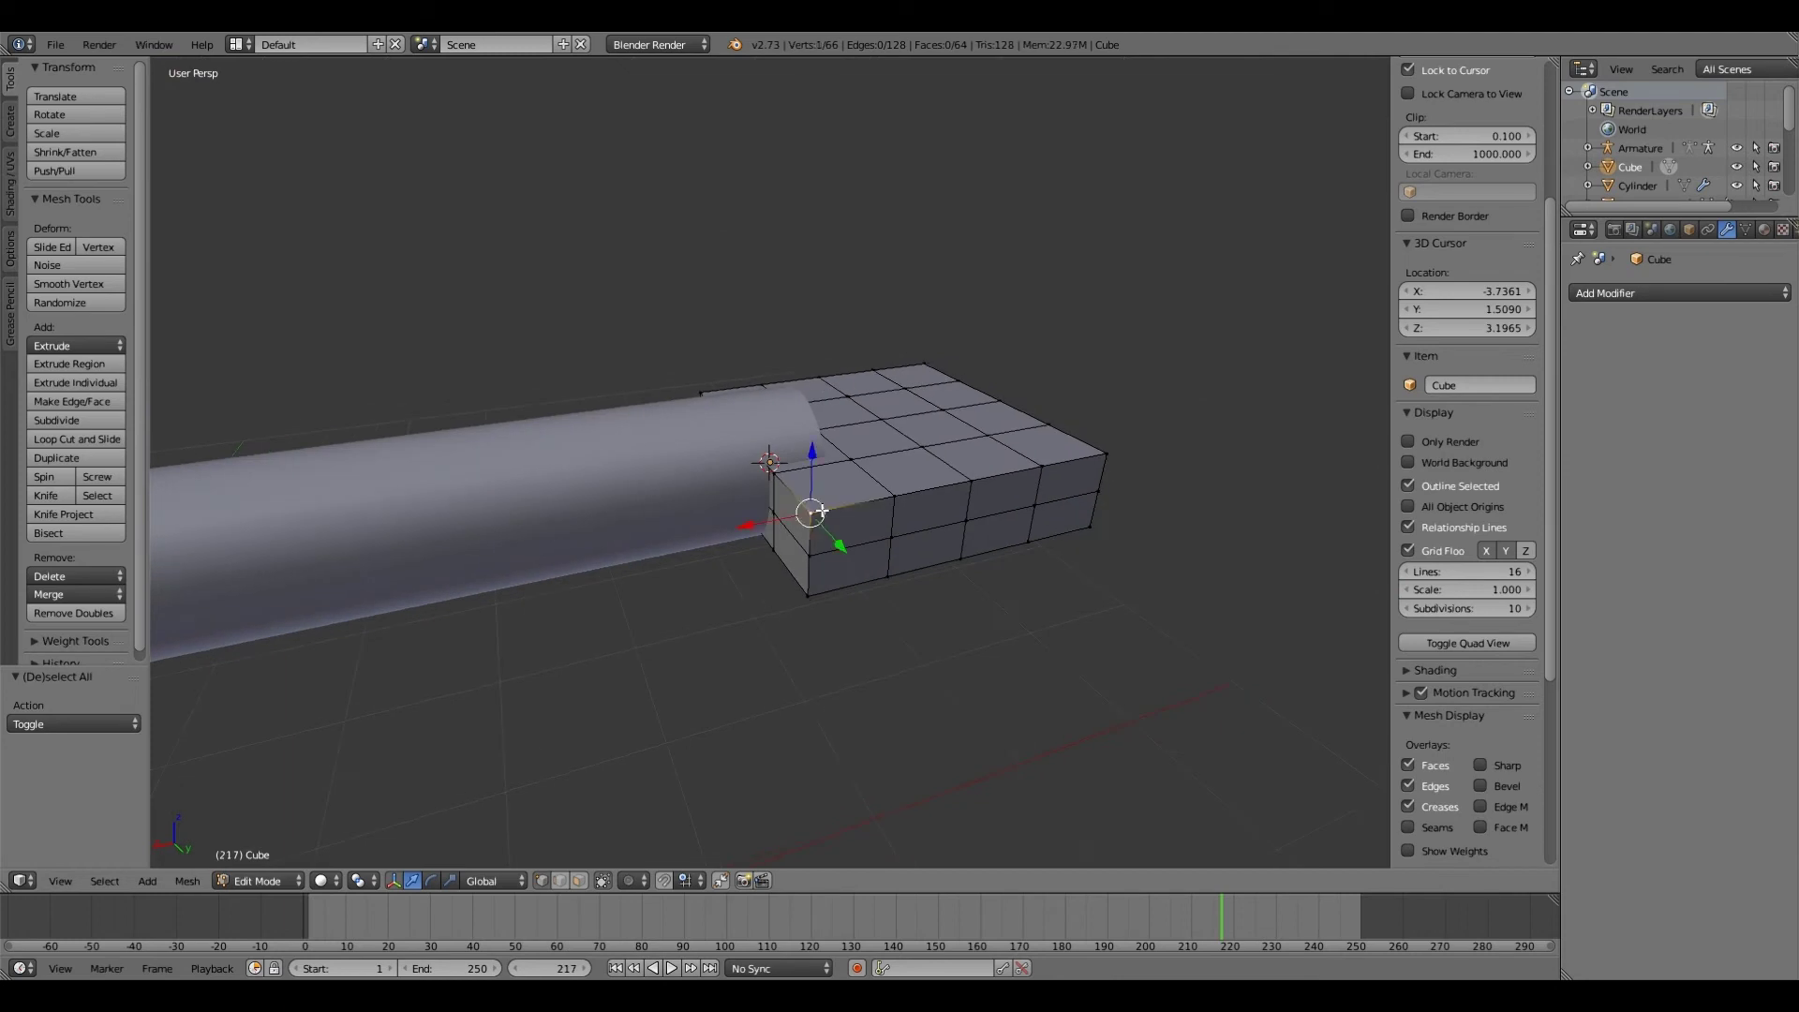
{"action": "right_click", "coordinate": [813, 514]}
{"action": "right_click", "coordinate": [811, 554], "text": "shift"}
{"action": "right_click", "coordinate": [808, 594], "text": "shift"}
{"action": "middle_click_drag", "start_coordinate": [772, 633], "coordinate": [769, 797]}
{"action": "middle_click_drag", "start_coordinate": [722, 400], "coordinate": [661, 233]}
{"action": "middle_click_drag", "start_coordinate": [692, 507], "coordinate": [632, 607]}
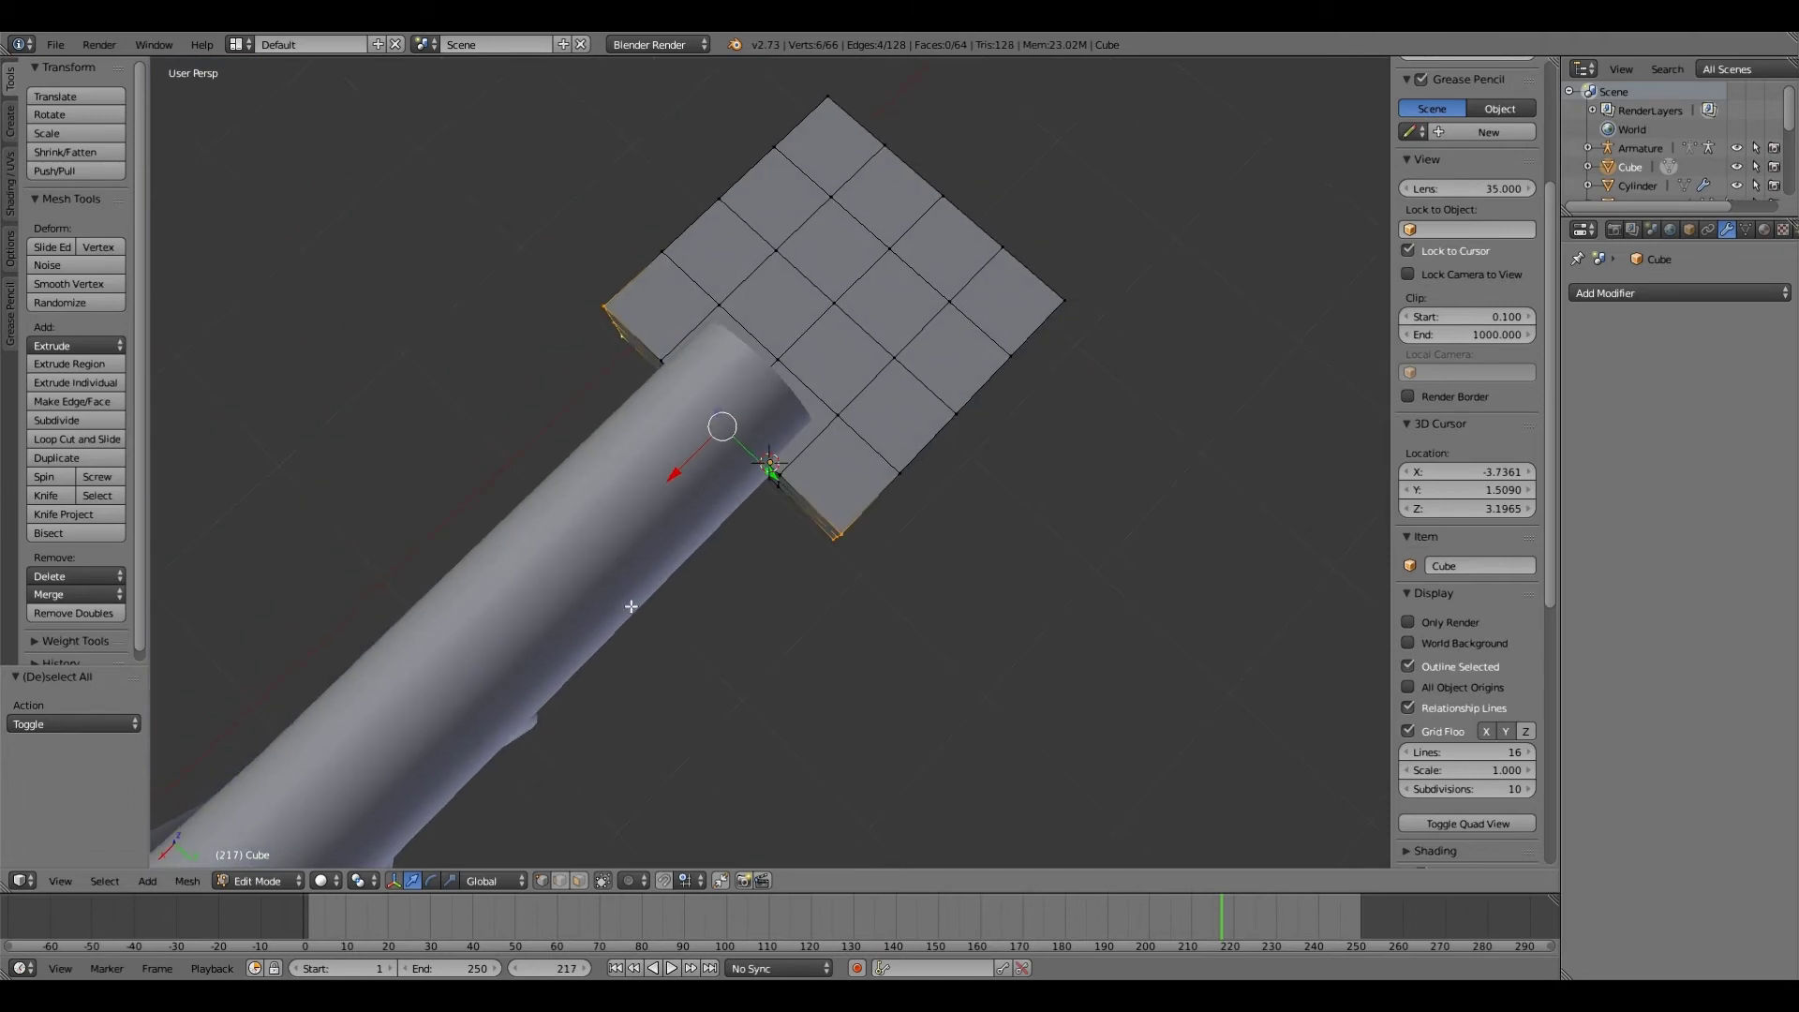
{"action": "key", "text": "s"}
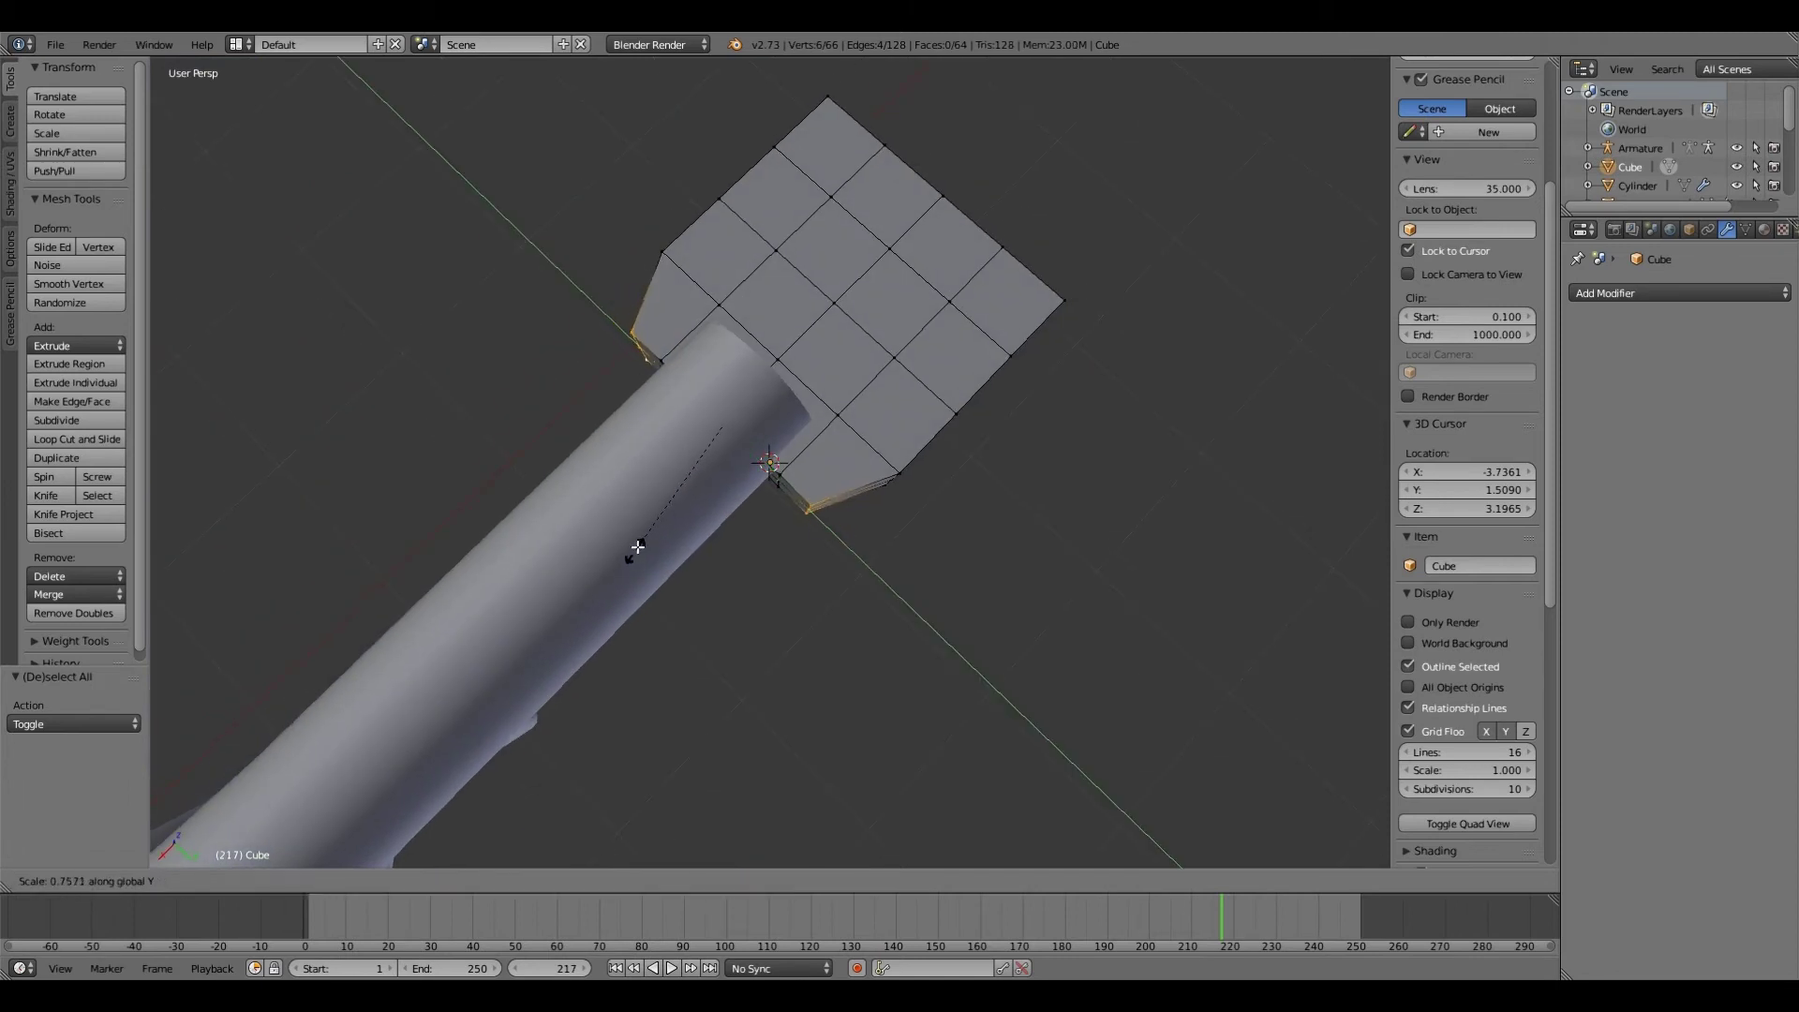
{"action": "left_click", "coordinate": [643, 533]}
Step: Select the whole hand mesh and raise it about 0.027 along Z to match the arm
{"action": "middle_click_drag", "start_coordinate": [643, 533], "coordinate": [820, 479]}
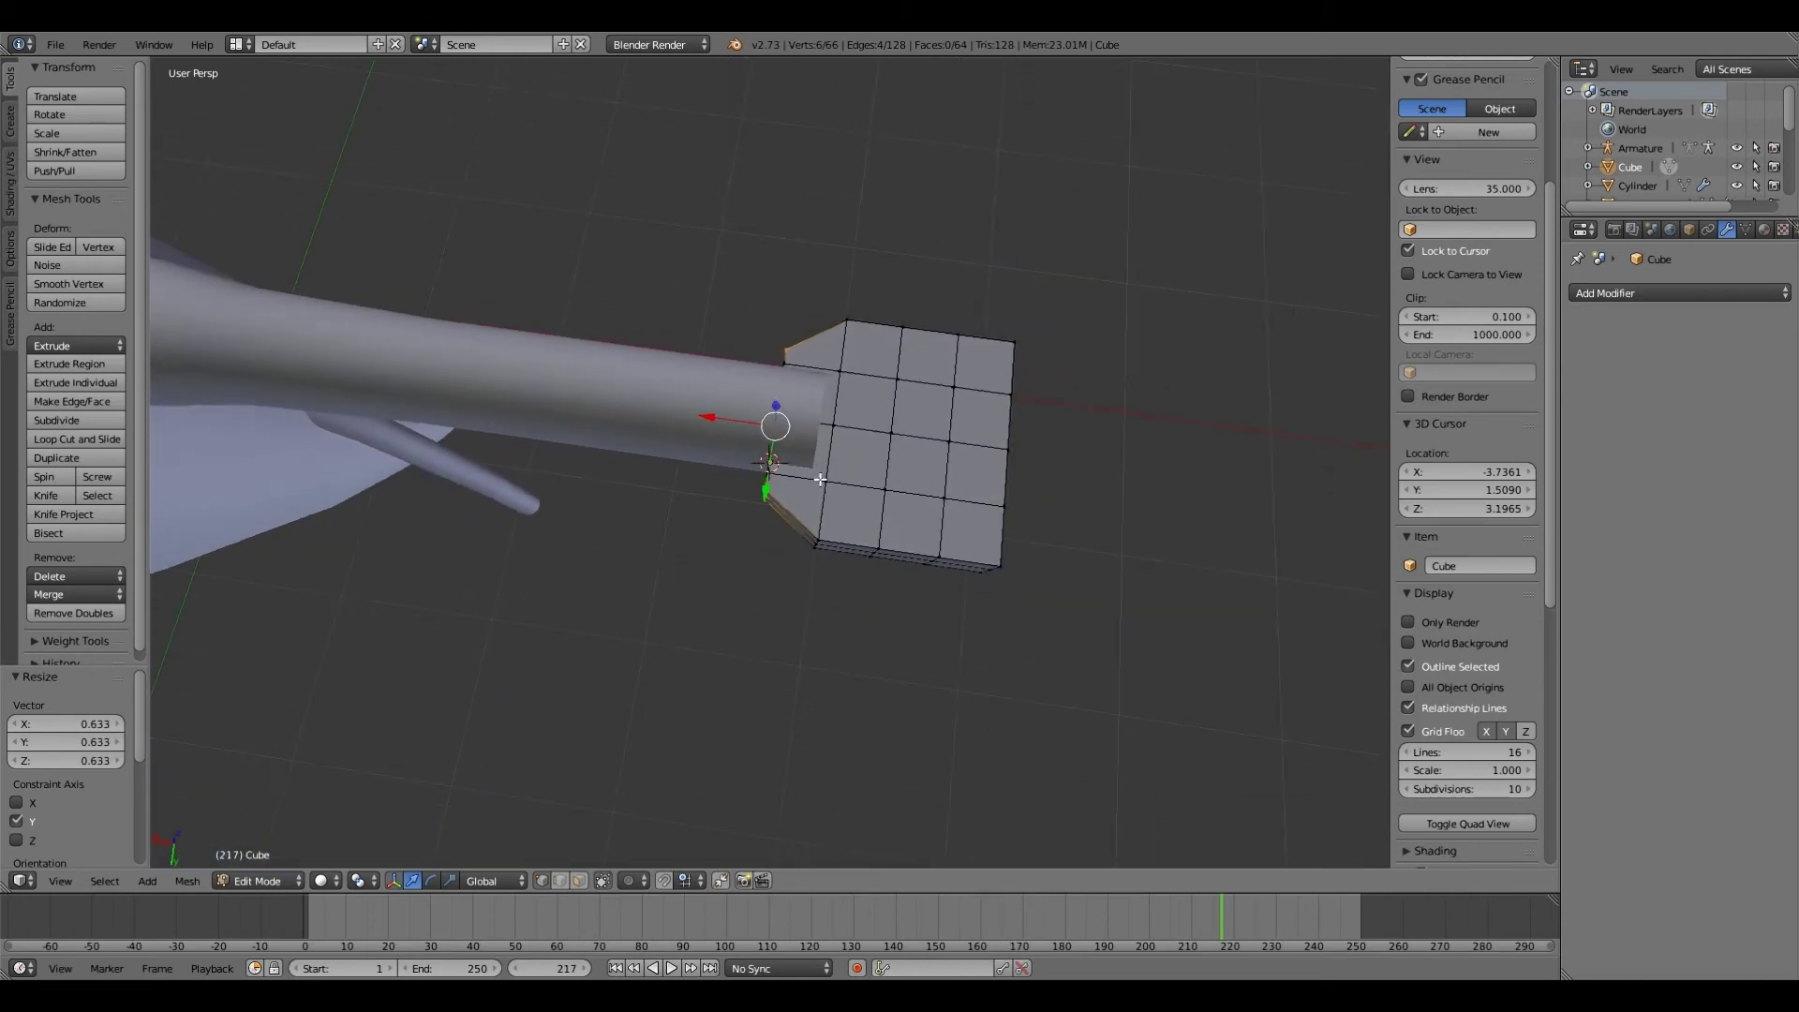
{"action": "right_click", "coordinate": [820, 479]}
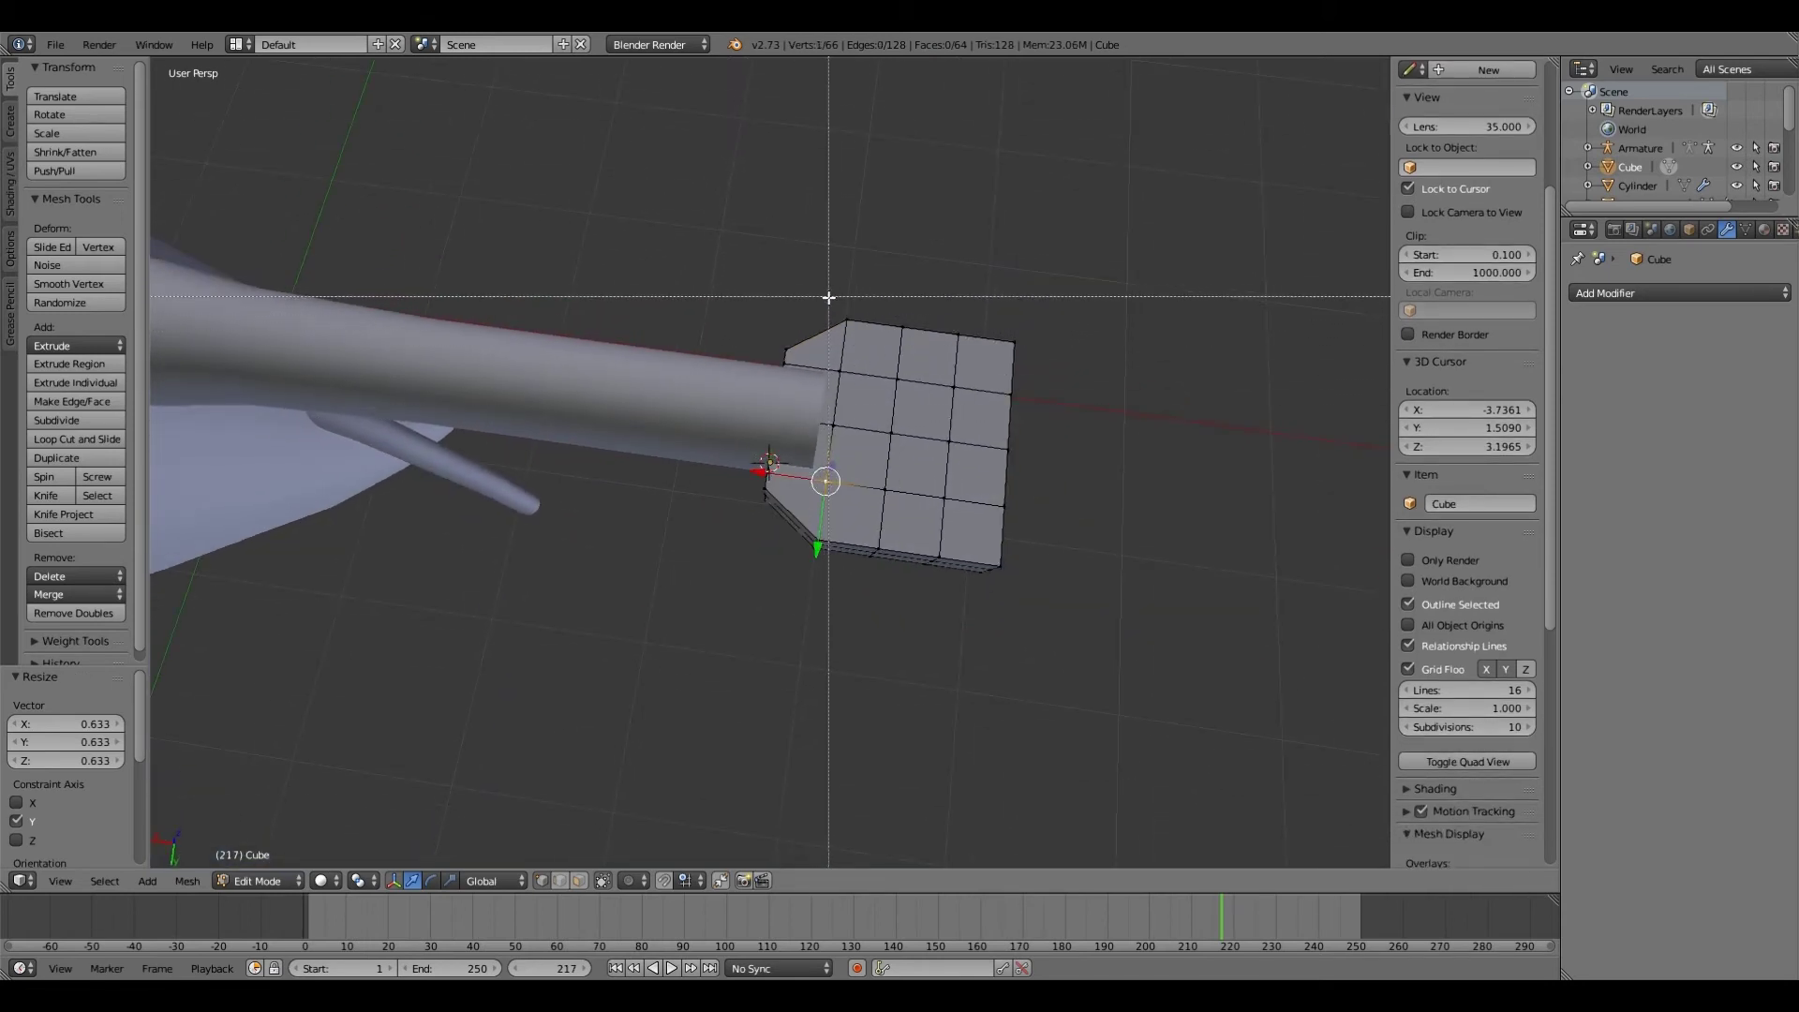
{"action": "middle_click_drag", "start_coordinate": [867, 430], "coordinate": [829, 356]}
{"action": "middle_click_drag", "start_coordinate": [771, 437], "coordinate": [688, 459]}
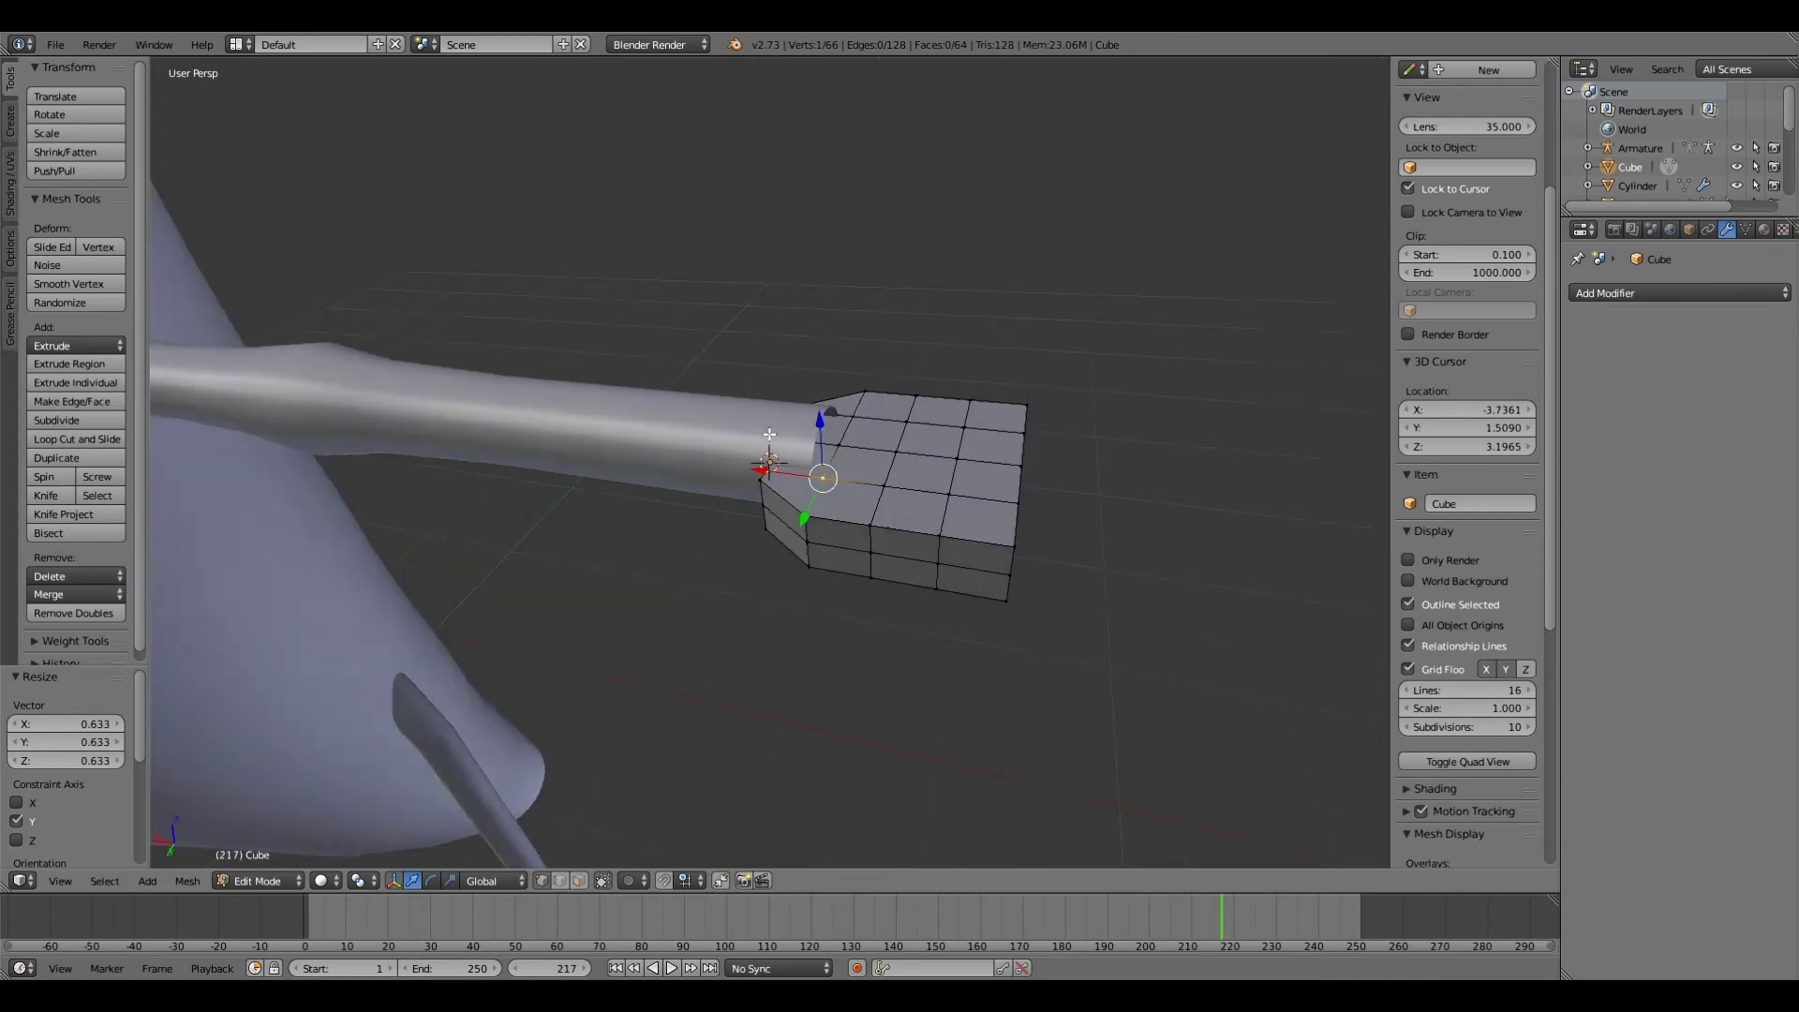
{"action": "key", "text": "KP_1"}
{"action": "middle_click_drag", "start_coordinate": [524, 439], "coordinate": [807, 425]}
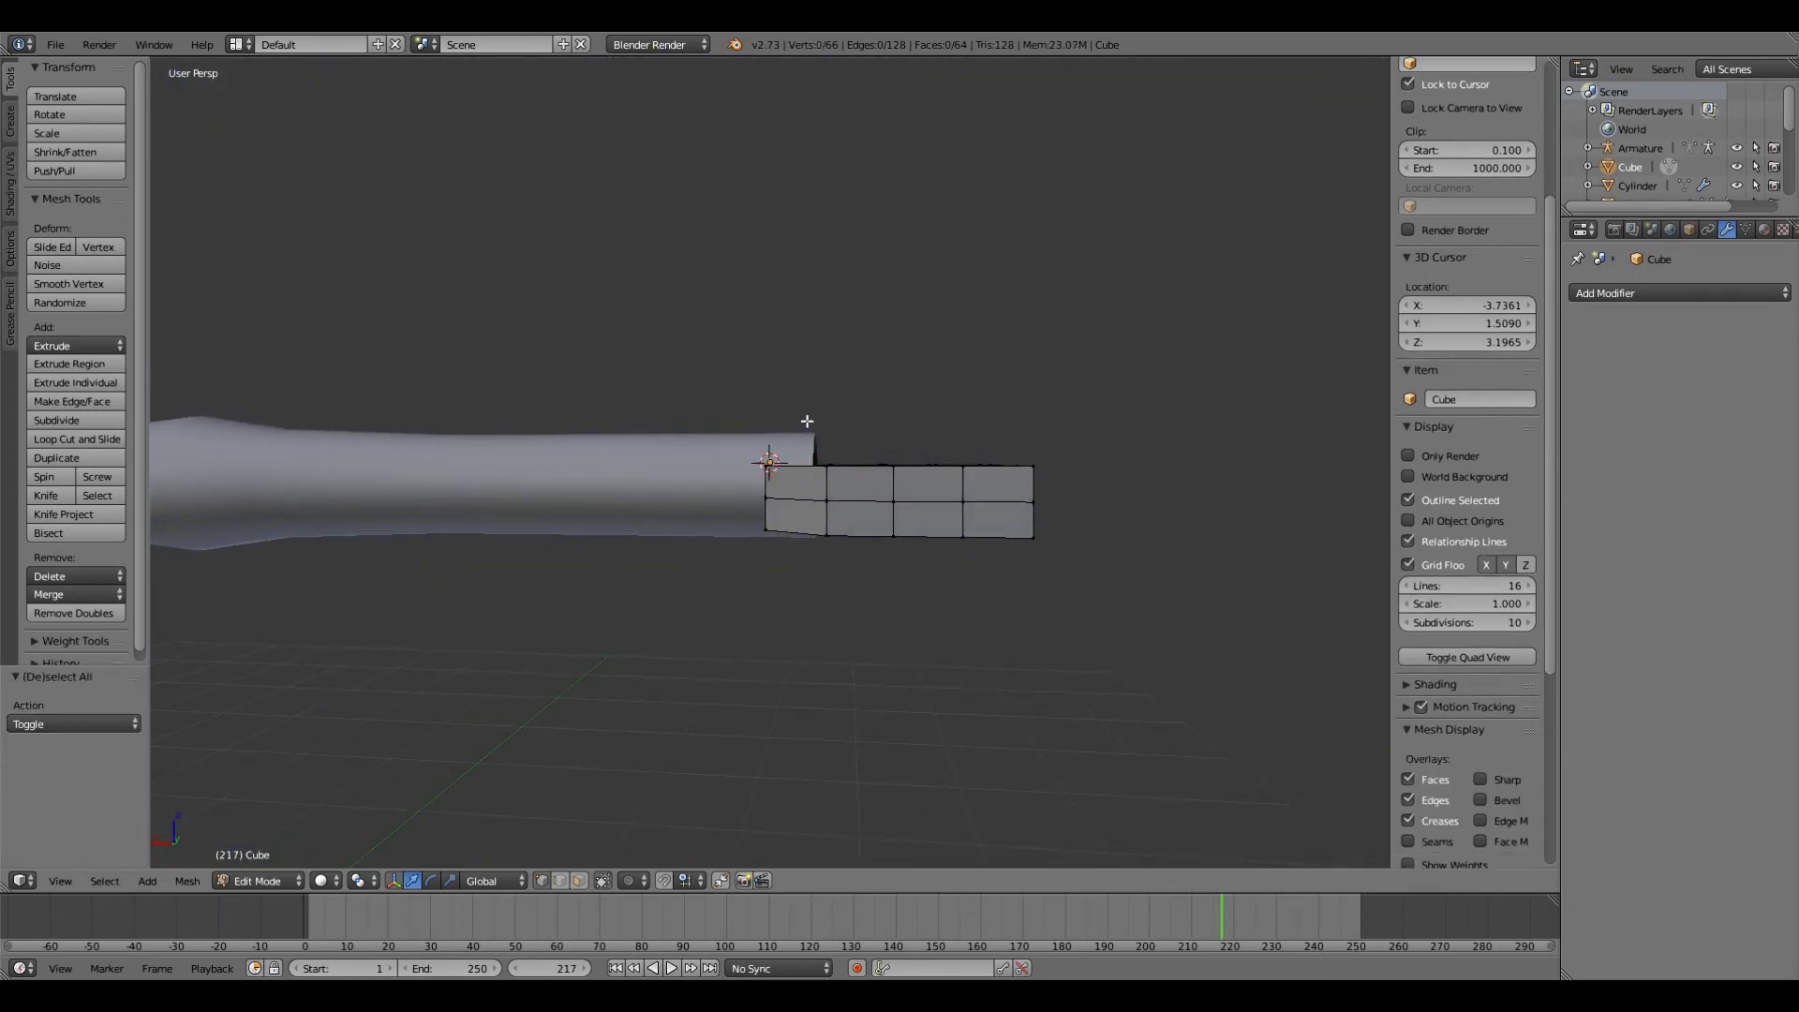
{"action": "key", "text": "a"}
{"action": "left_click_drag", "start_coordinate": [892, 426], "coordinate": [891, 418]}
Step: Narrow the whole hand mesh to about 0.653 along Y
{"action": "middle_click_drag", "start_coordinate": [891, 418], "coordinate": [720, 722]}
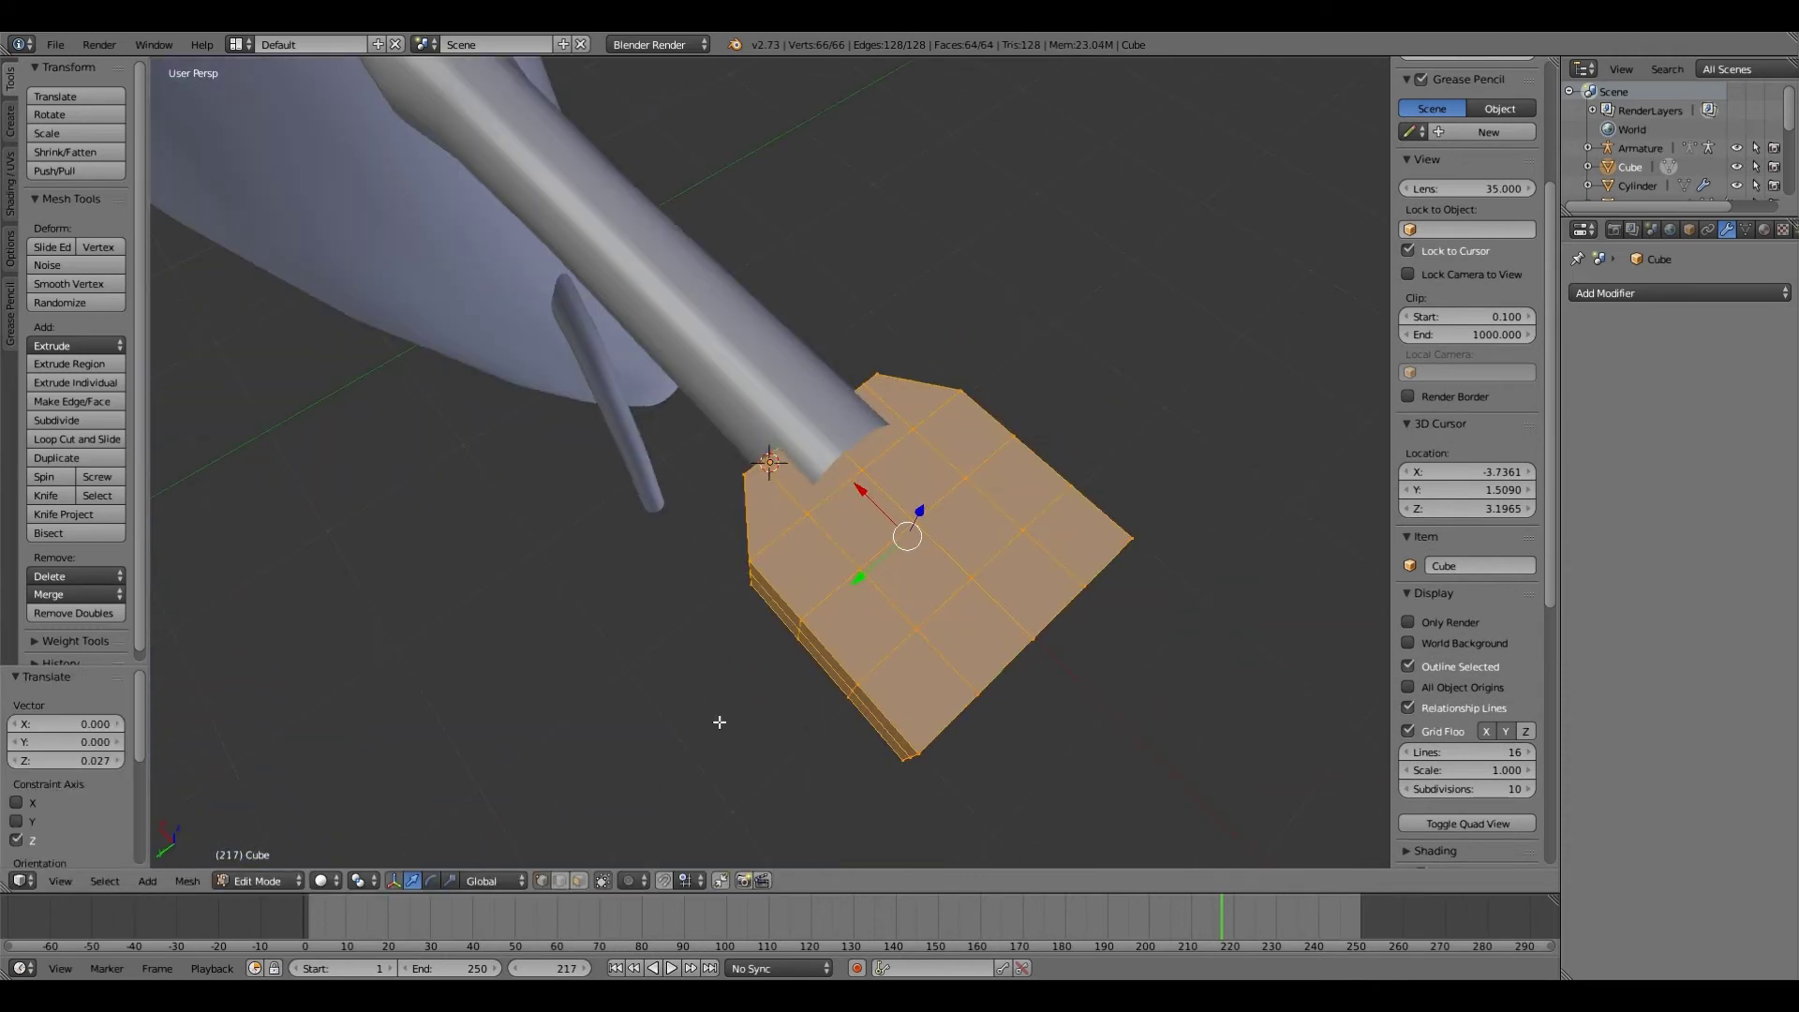
{"action": "key", "text": "s"}
{"action": "key", "text": "y"}
{"action": "left_click", "coordinate": [757, 618]}
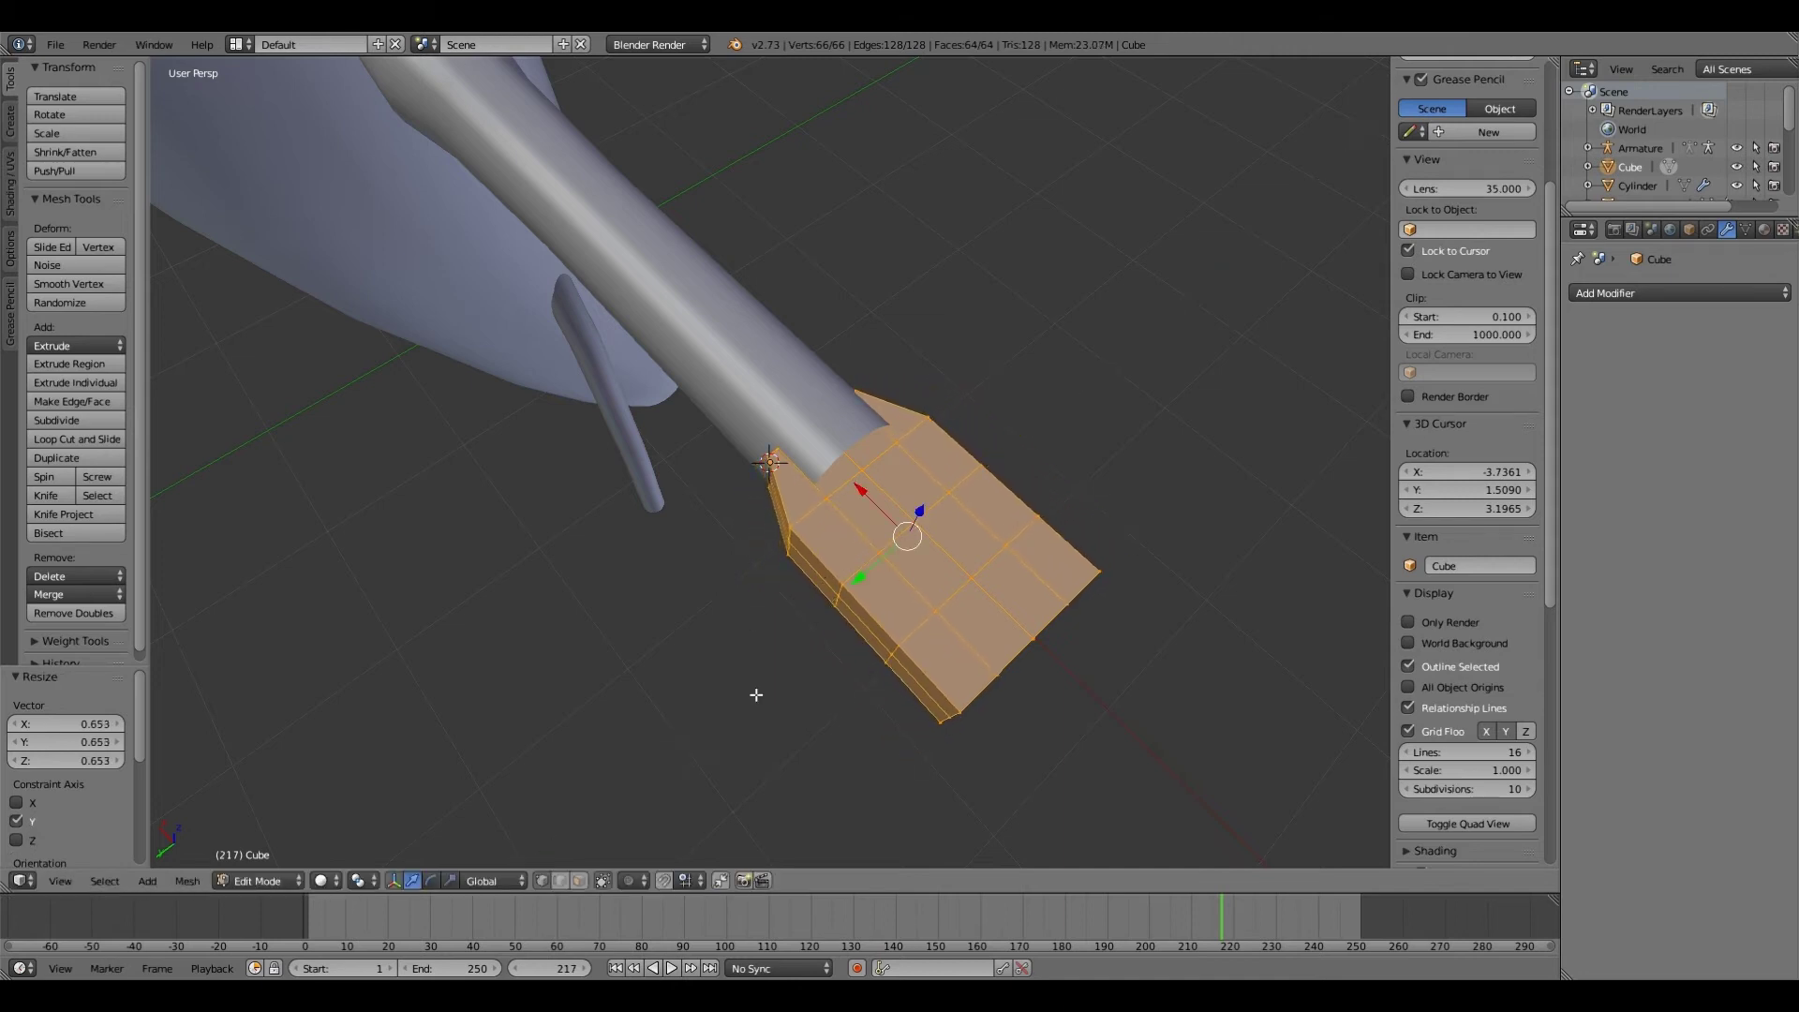
Step: Shorten the hand mesh along X and move it about 0.018 along X toward the arm
{"action": "key", "text": "s"}
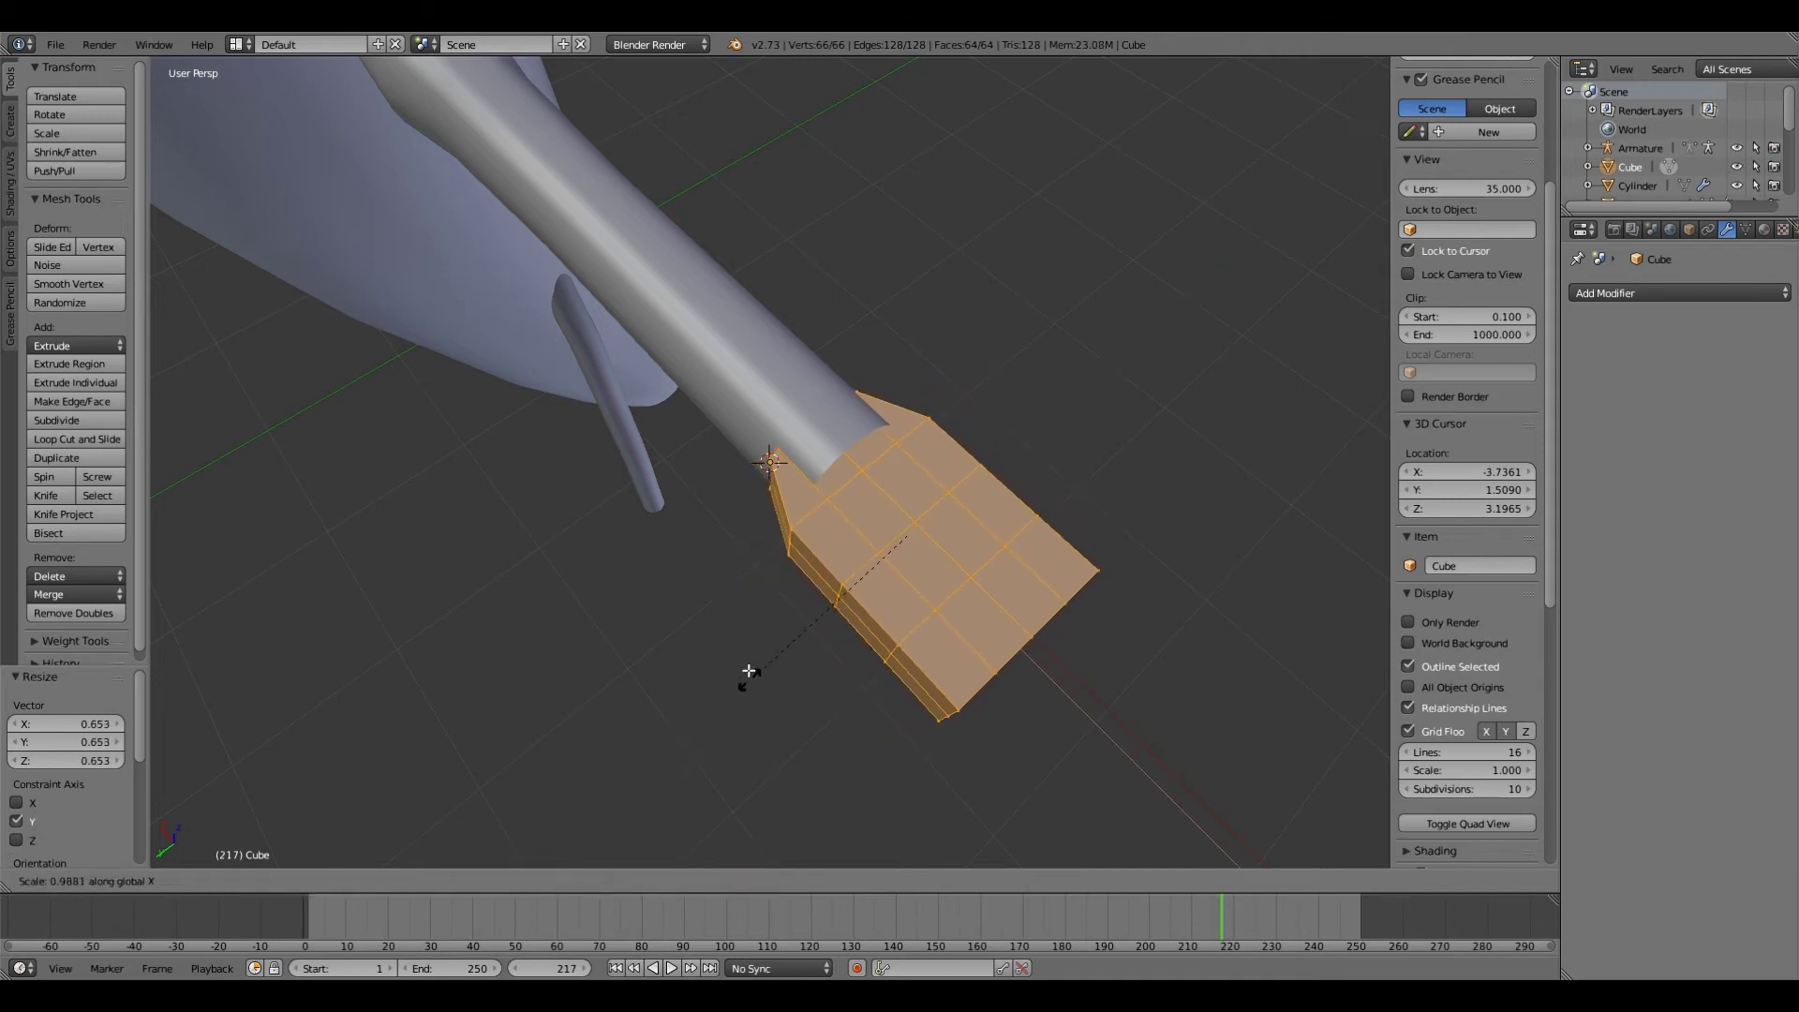
{"action": "left_click", "coordinate": [759, 548]}
{"action": "left_click_drag", "start_coordinate": [864, 494], "coordinate": [868, 495]}
Step: Thicken the hand mesh by scaling it about 1.669 along Z
{"action": "middle_click_drag", "start_coordinate": [868, 495], "coordinate": [644, 871]}
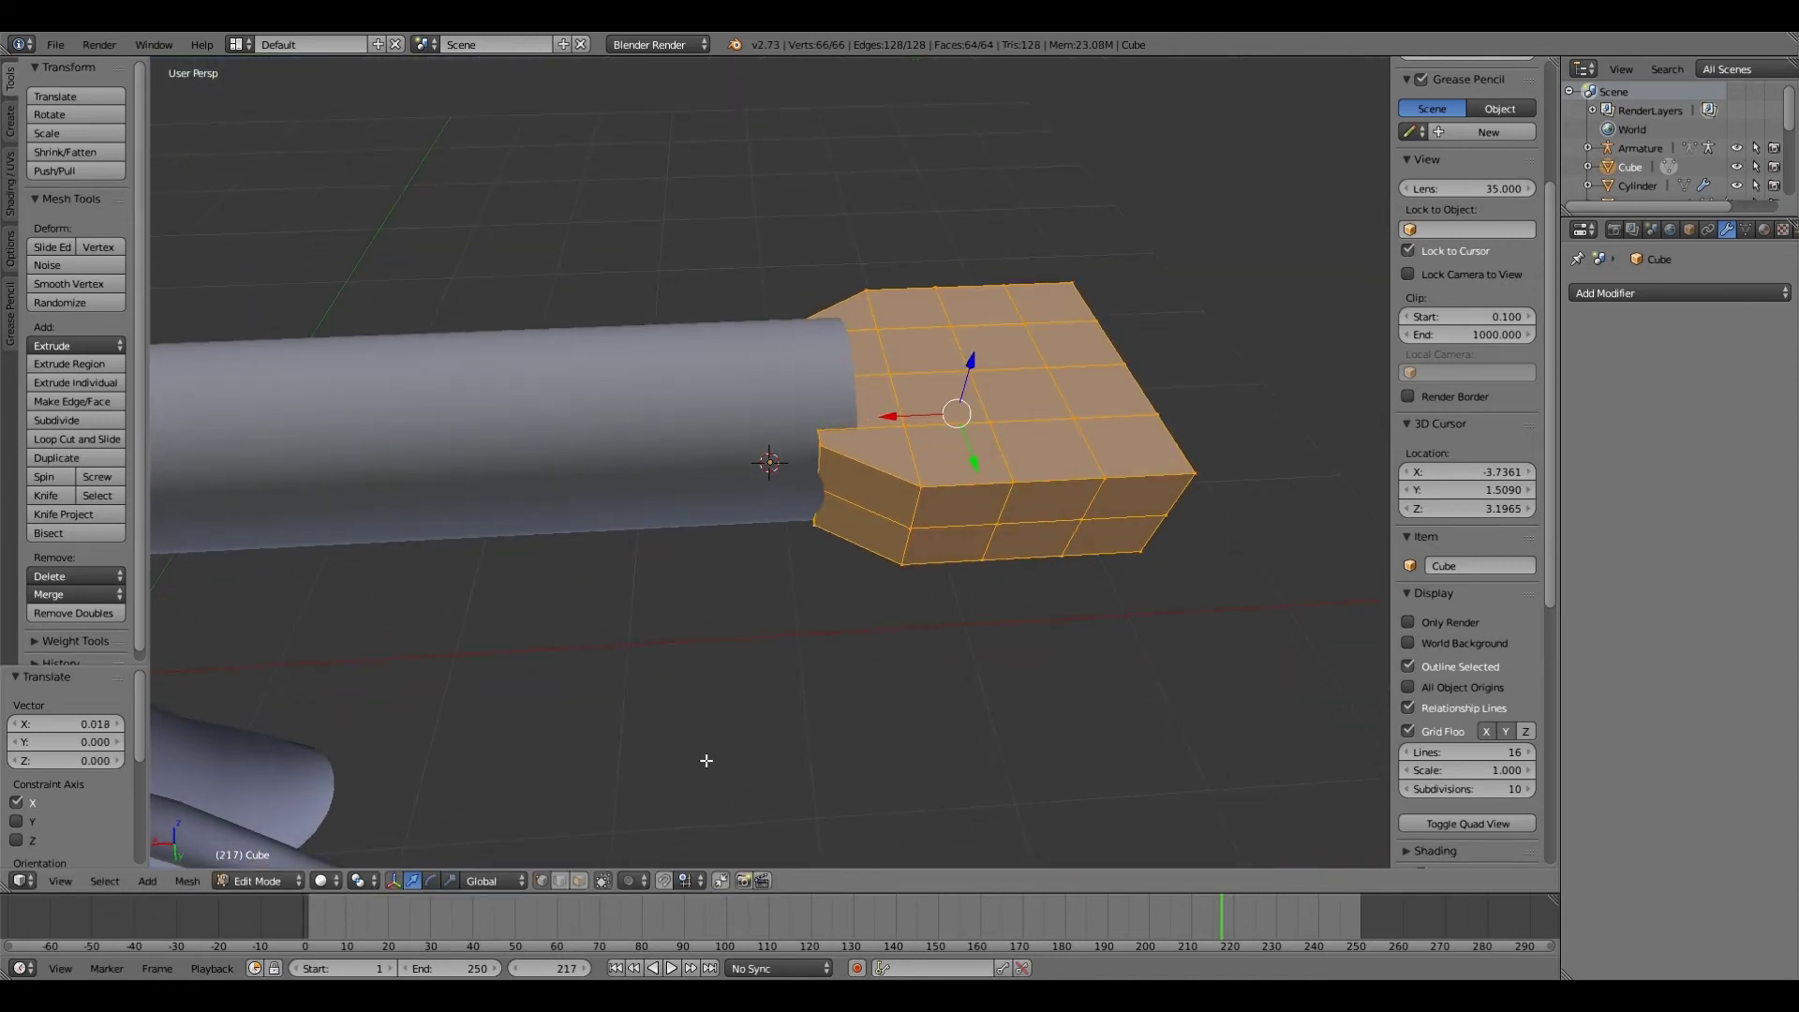
{"action": "key", "text": "s"}
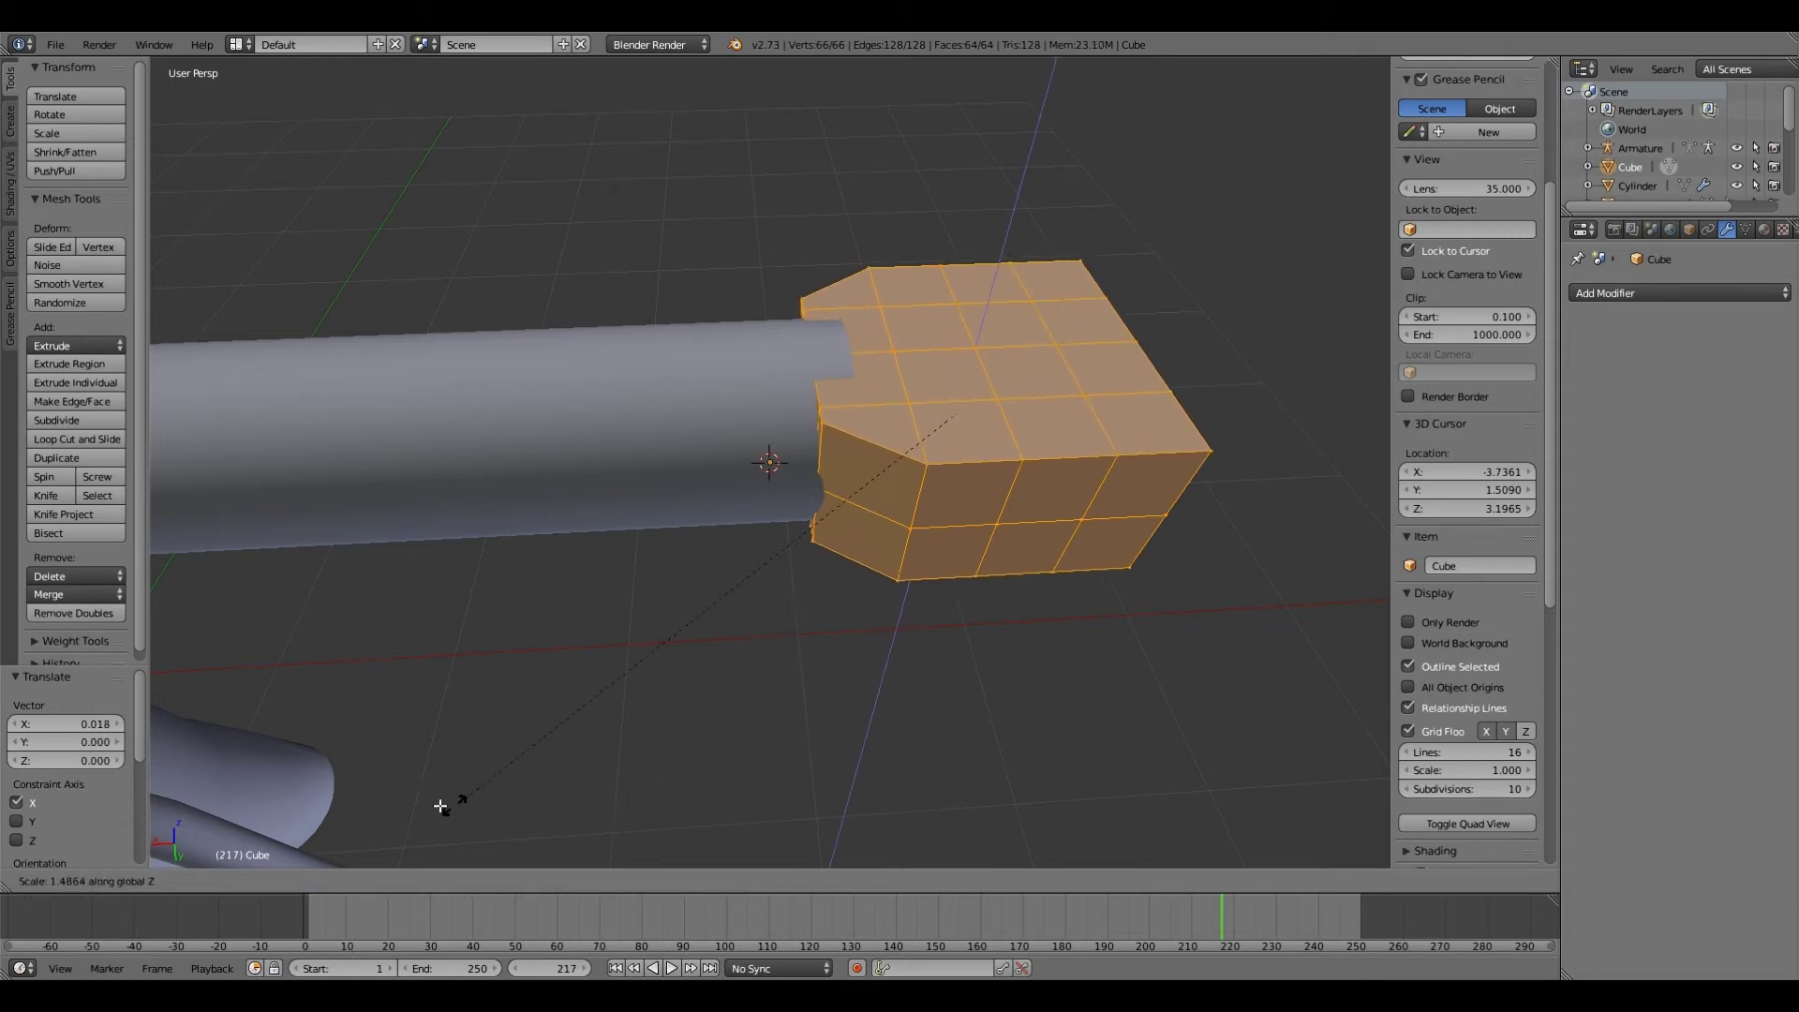
{"action": "left_click", "coordinate": [453, 824]}
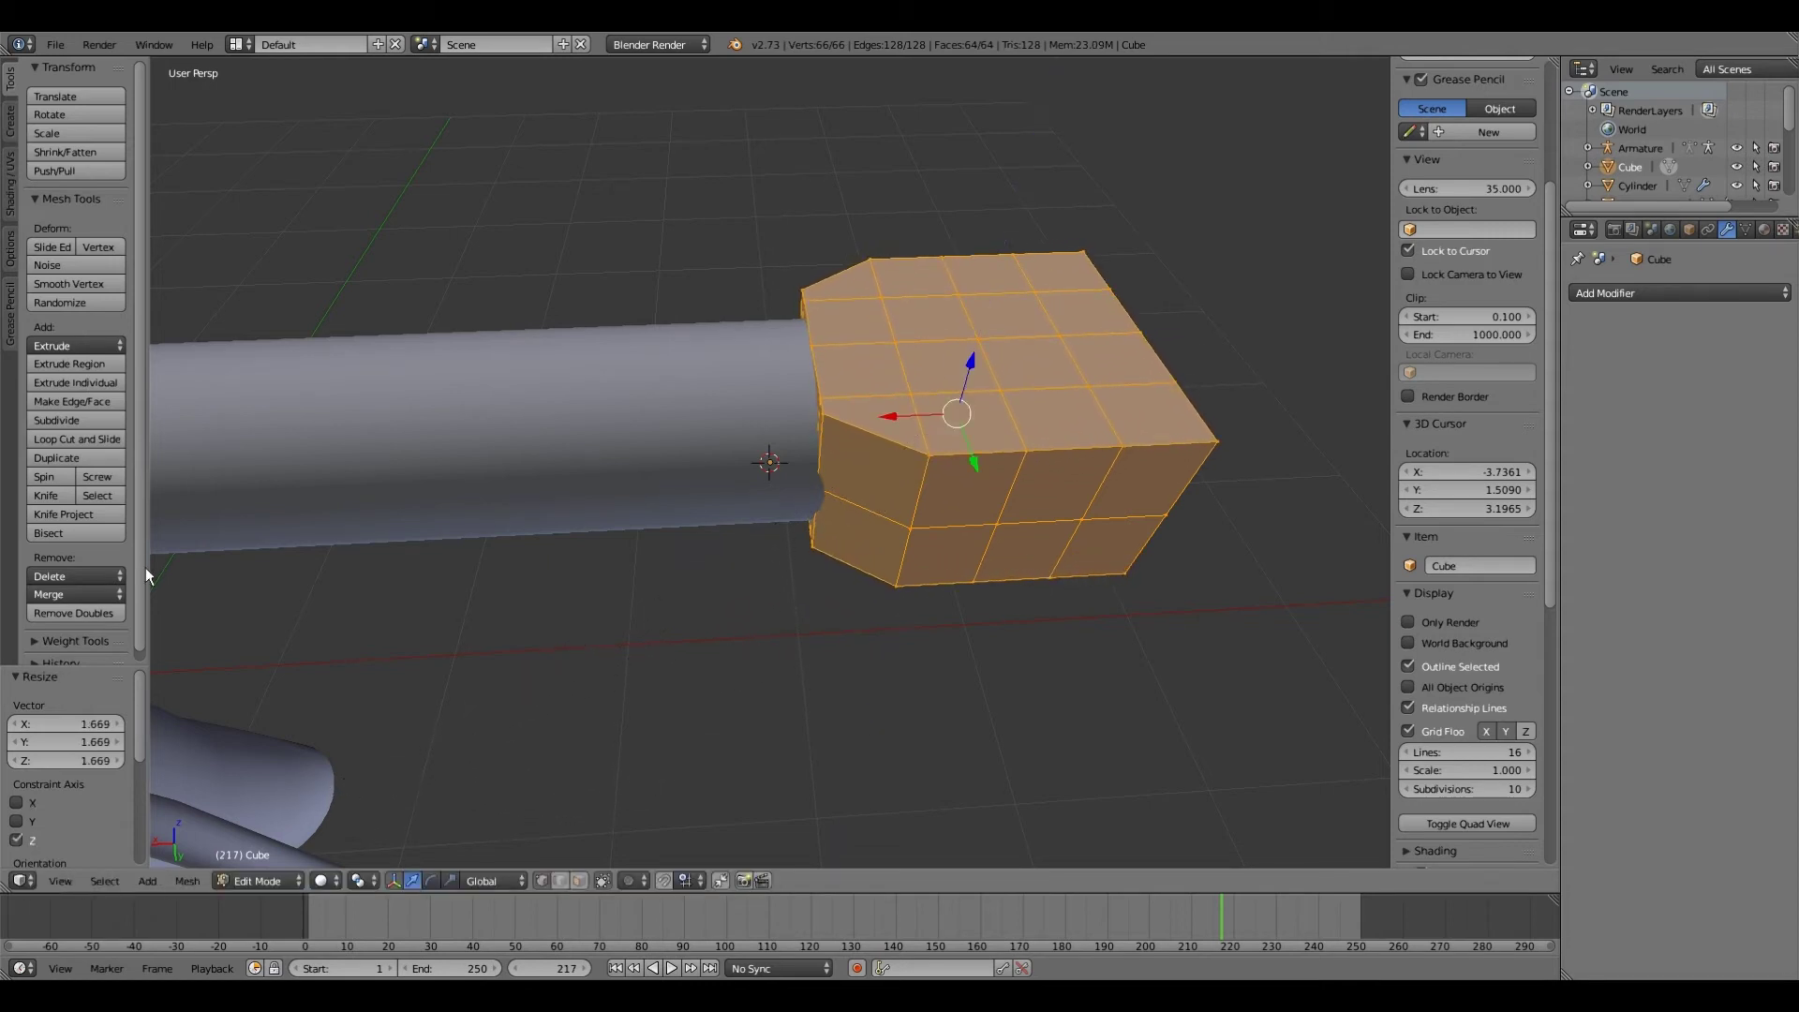
Step: Add a centred loop cut across the hand's tapered wrist section and scale the new loop up slightly
{"action": "left_click", "coordinate": [87, 438]}
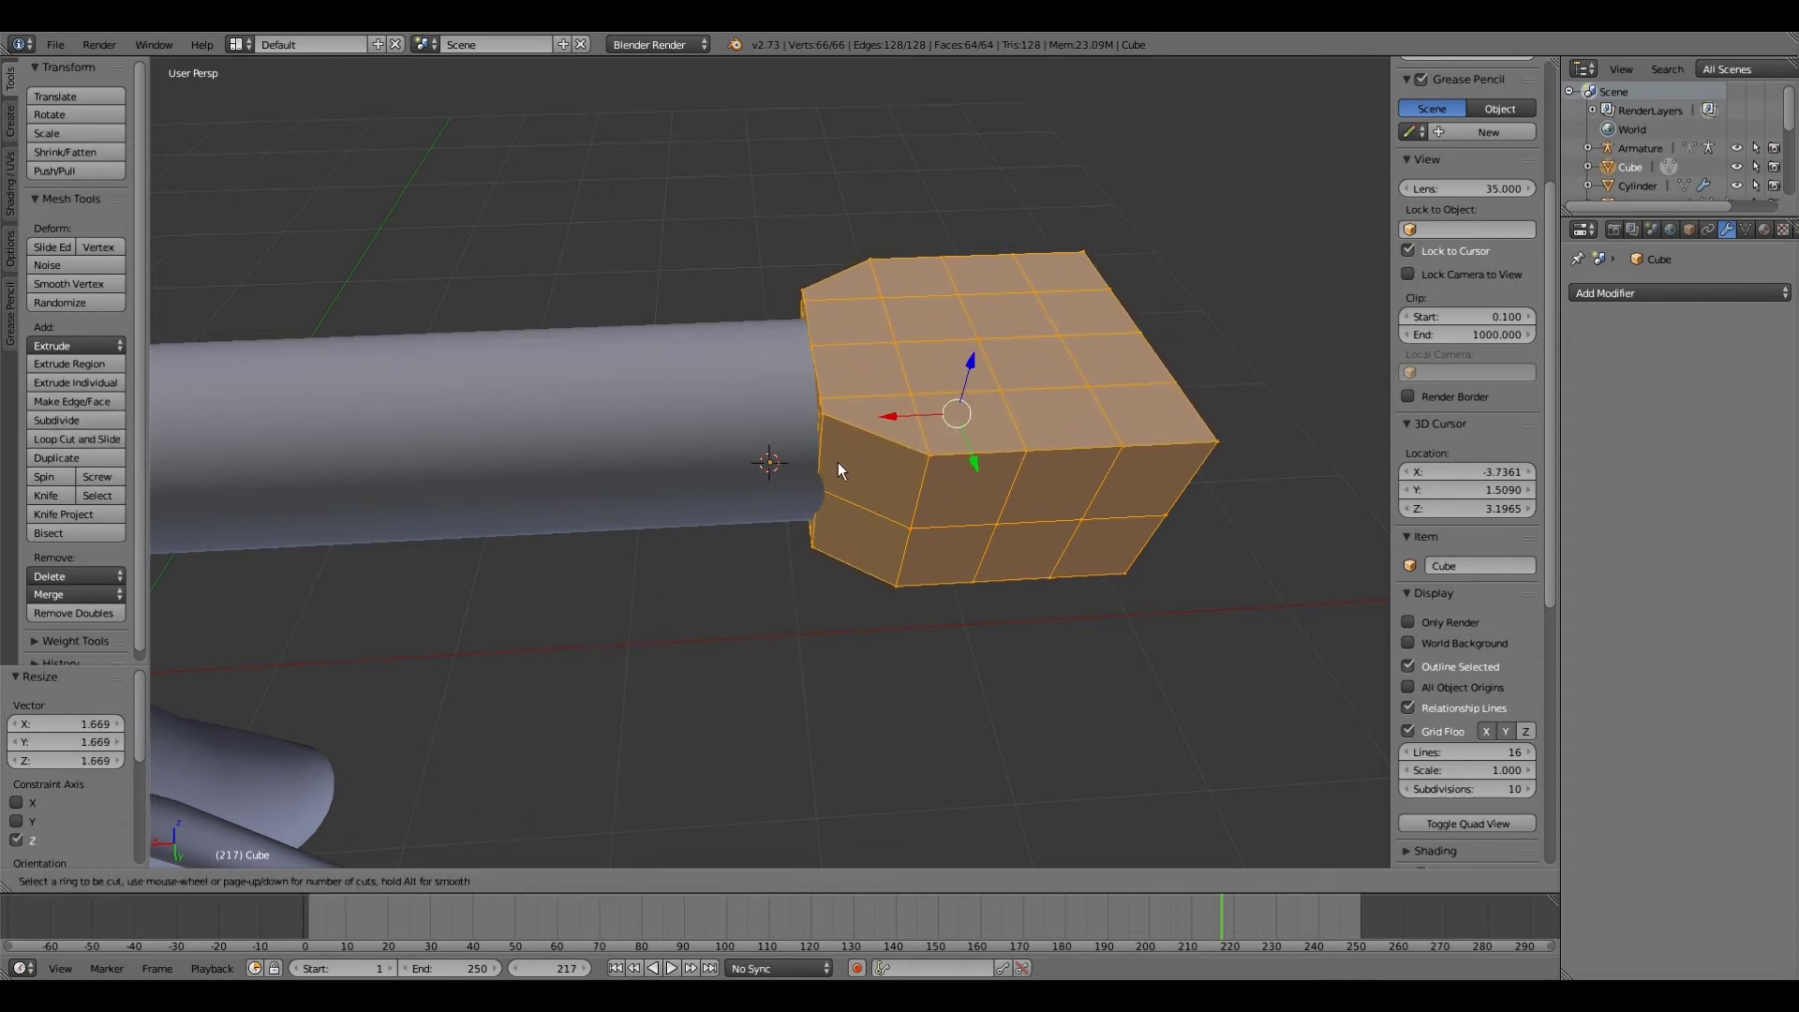
{"action": "left_click", "coordinate": [853, 520]}
{"action": "right_click", "coordinate": [783, 641]}
{"action": "key", "text": "s"}
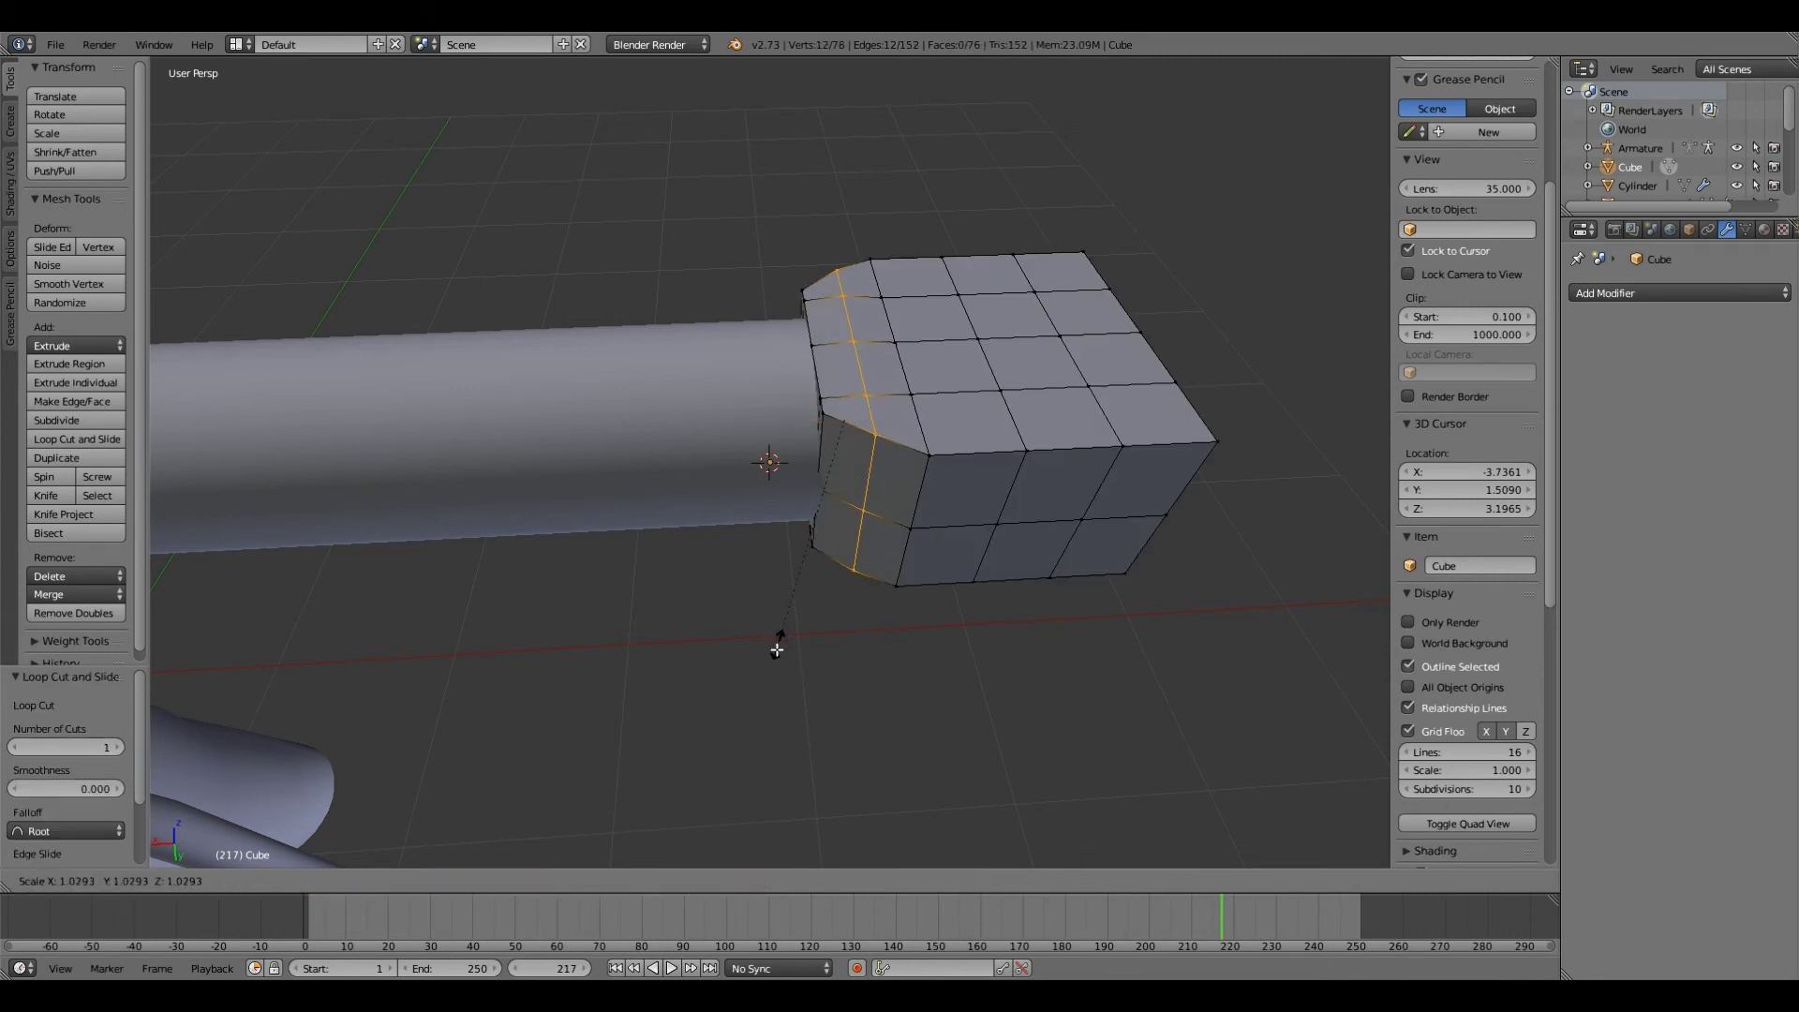
{"action": "left_click", "coordinate": [768, 651]}
{"action": "middle_click_drag", "start_coordinate": [791, 610], "coordinate": [750, 610]}
Step: Select the whole hand mesh and round it with Smooth Vertex at 0.500 smoothing
{"action": "key", "text": "a"}
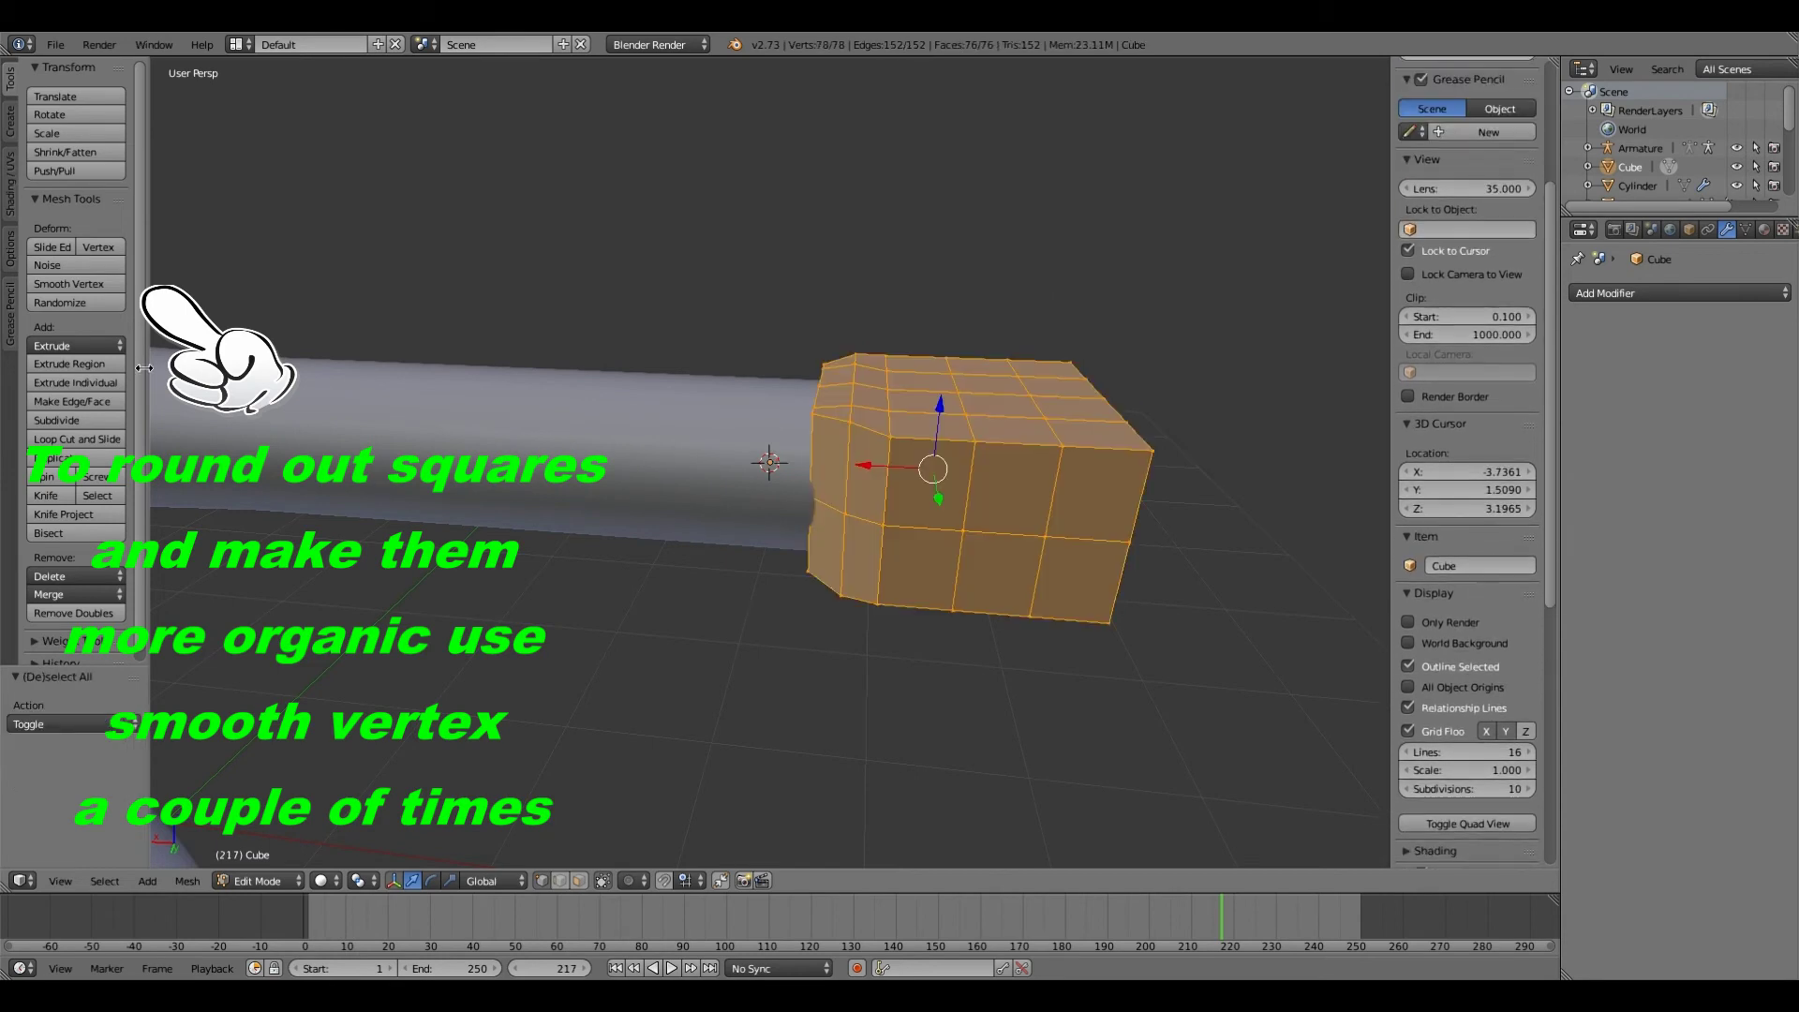
{"action": "middle_click_drag", "start_coordinate": [778, 457], "coordinate": [778, 497]}
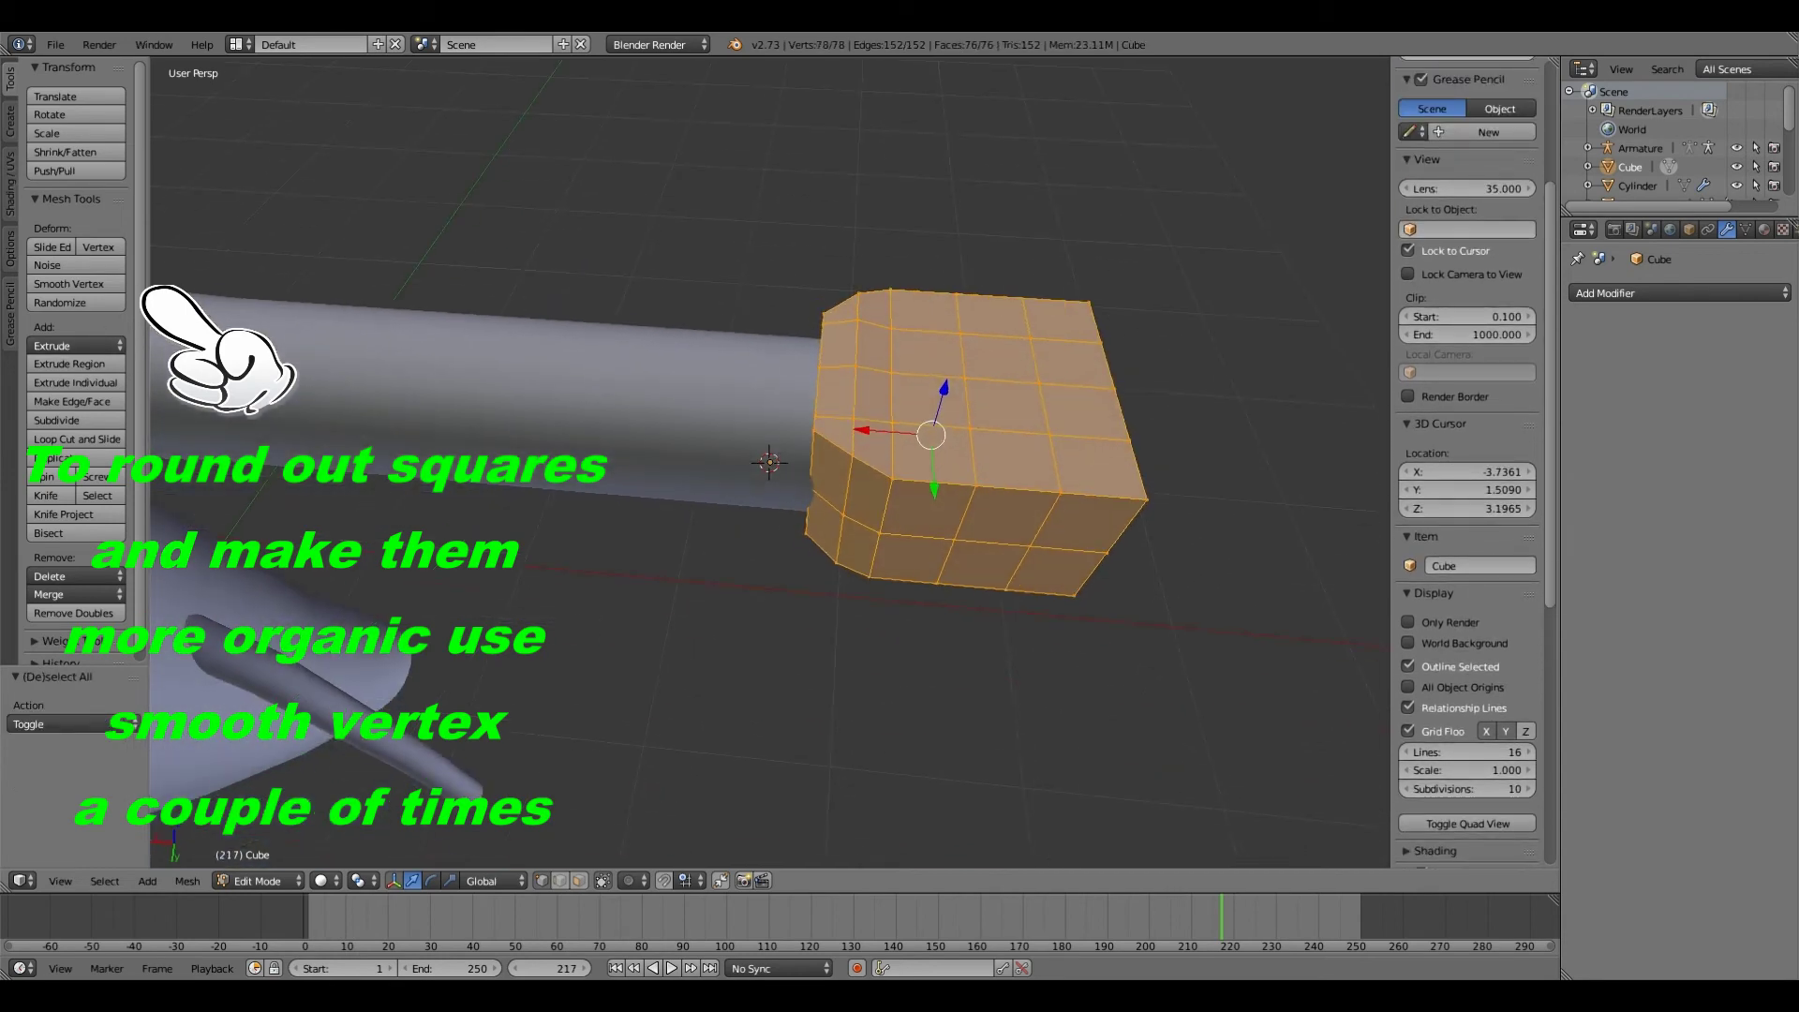
{"action": "left_click", "coordinate": [94, 284]}
{"action": "middle_click_drag", "start_coordinate": [728, 559], "coordinate": [815, 553]}
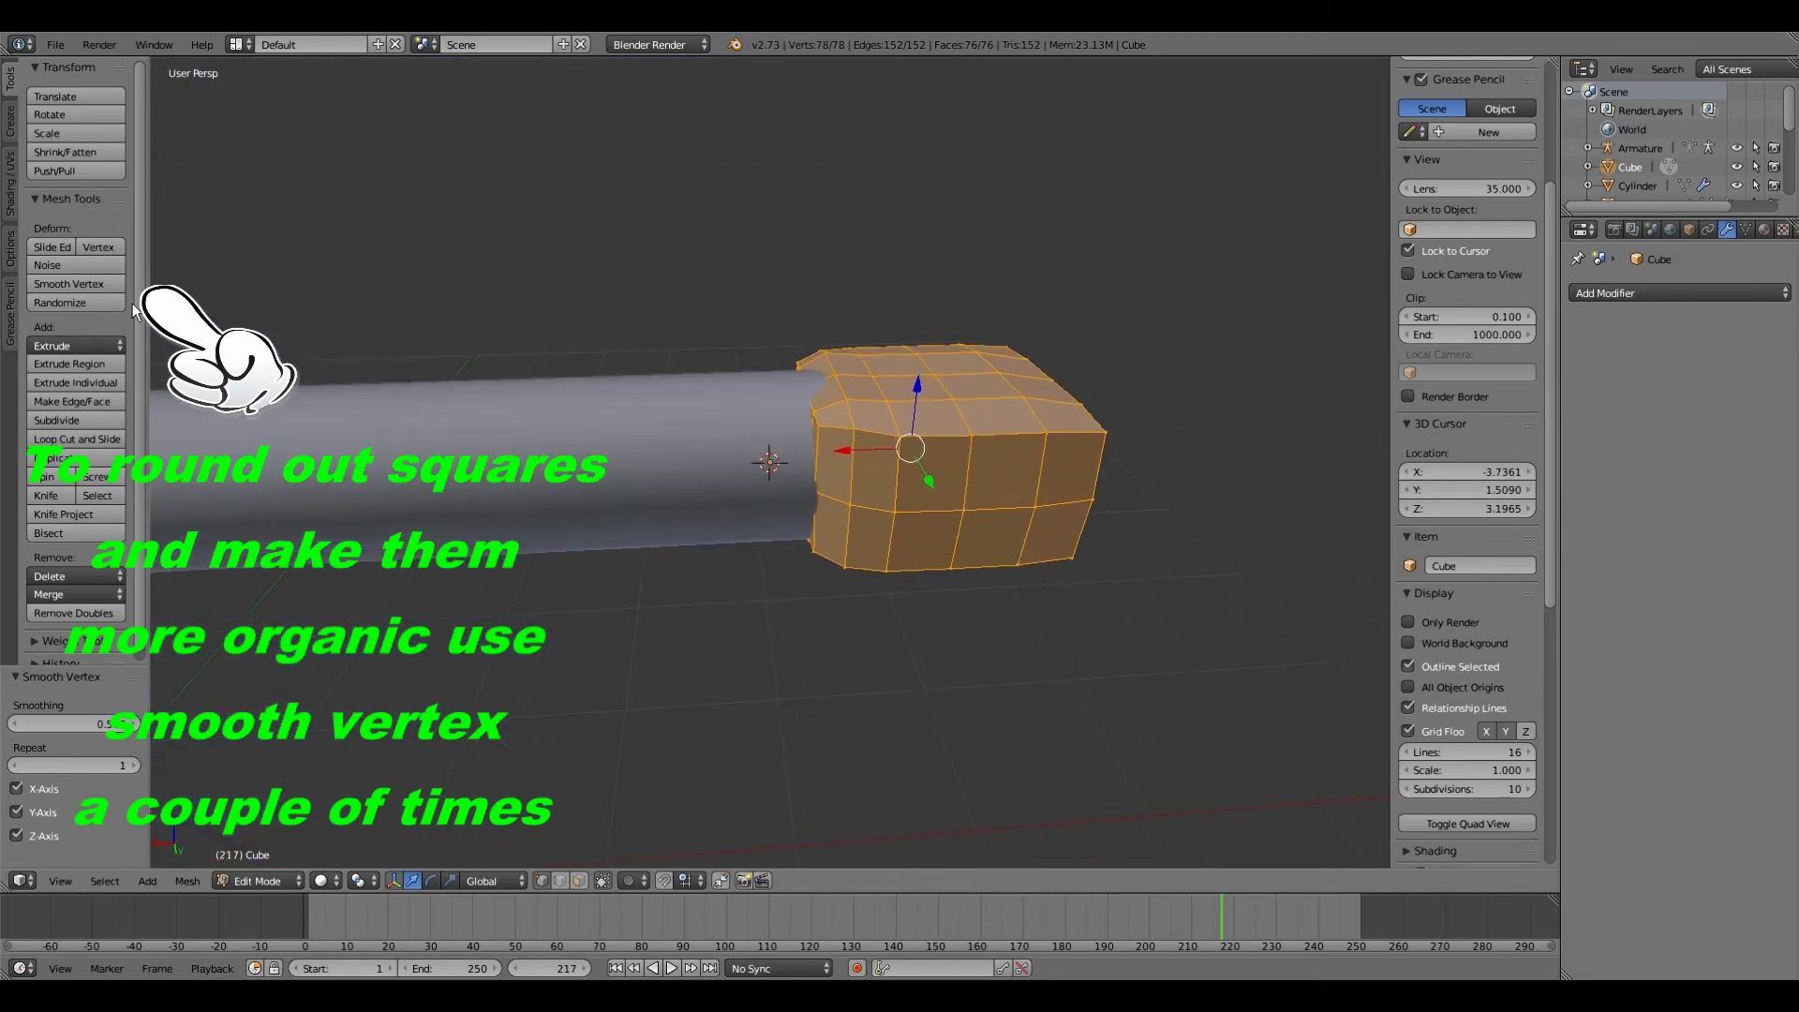
{"action": "left_click", "coordinate": [80, 438]}
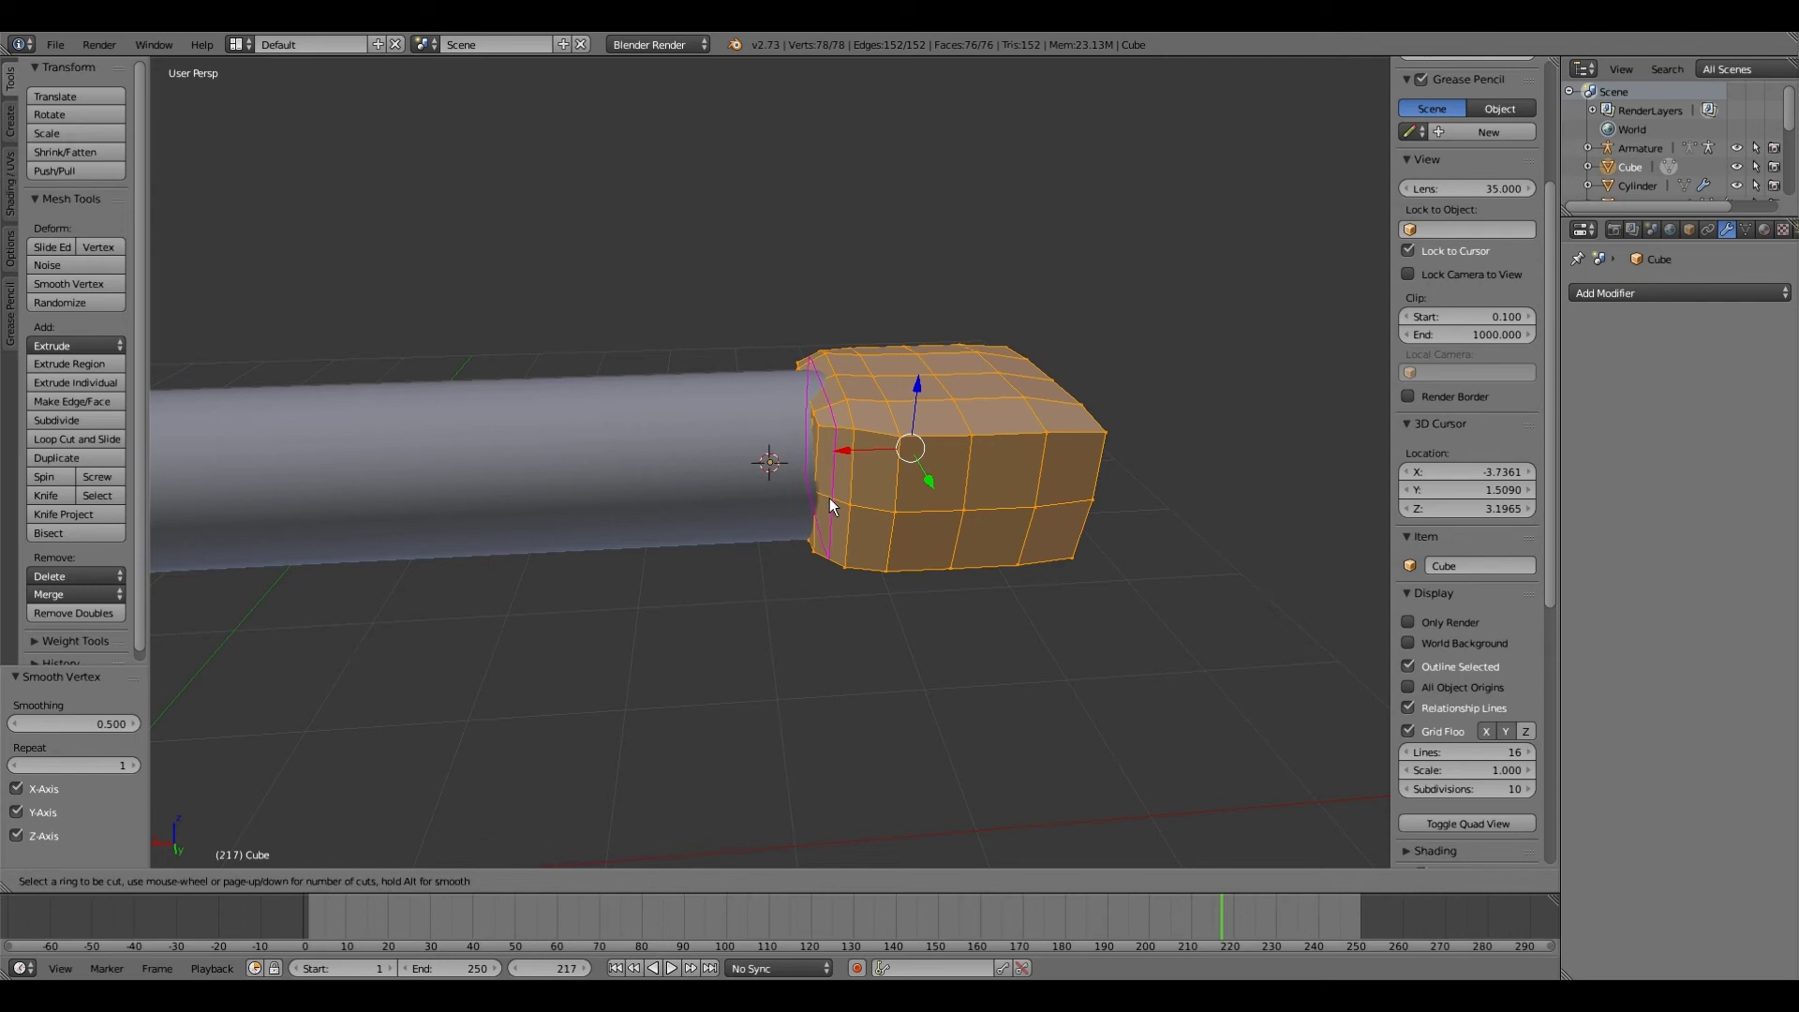
{"action": "left_click", "coordinate": [902, 491]}
{"action": "left_click", "coordinate": [919, 491]}
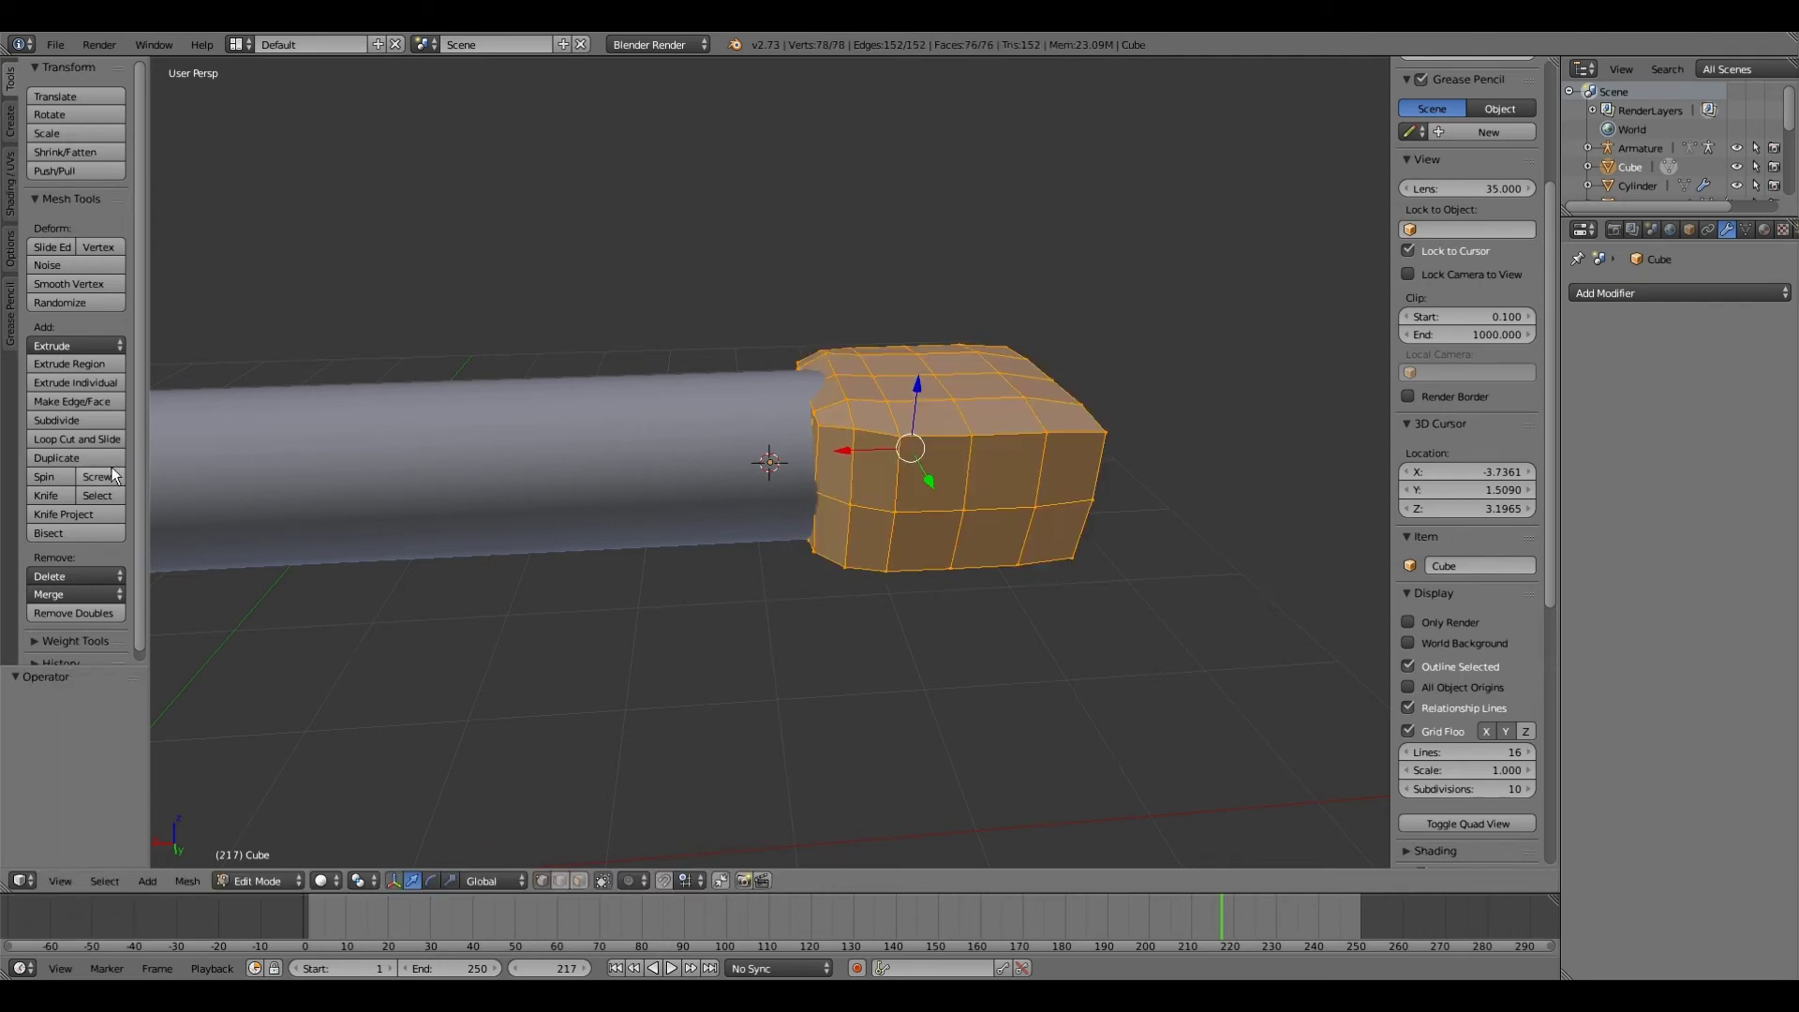
Step: Add loop cuts around the hand's sides, one in the upper half and one in the lower half
{"action": "left_click", "coordinate": [79, 440]}
{"action": "left_click", "coordinate": [891, 539]}
{"action": "left_click", "coordinate": [890, 540]}
{"action": "middle_click_drag", "start_coordinate": [858, 567], "coordinate": [784, 615]}
Step: Select the whole hand mesh and flatten it by scaling along Z
{"action": "key", "text": "a"}
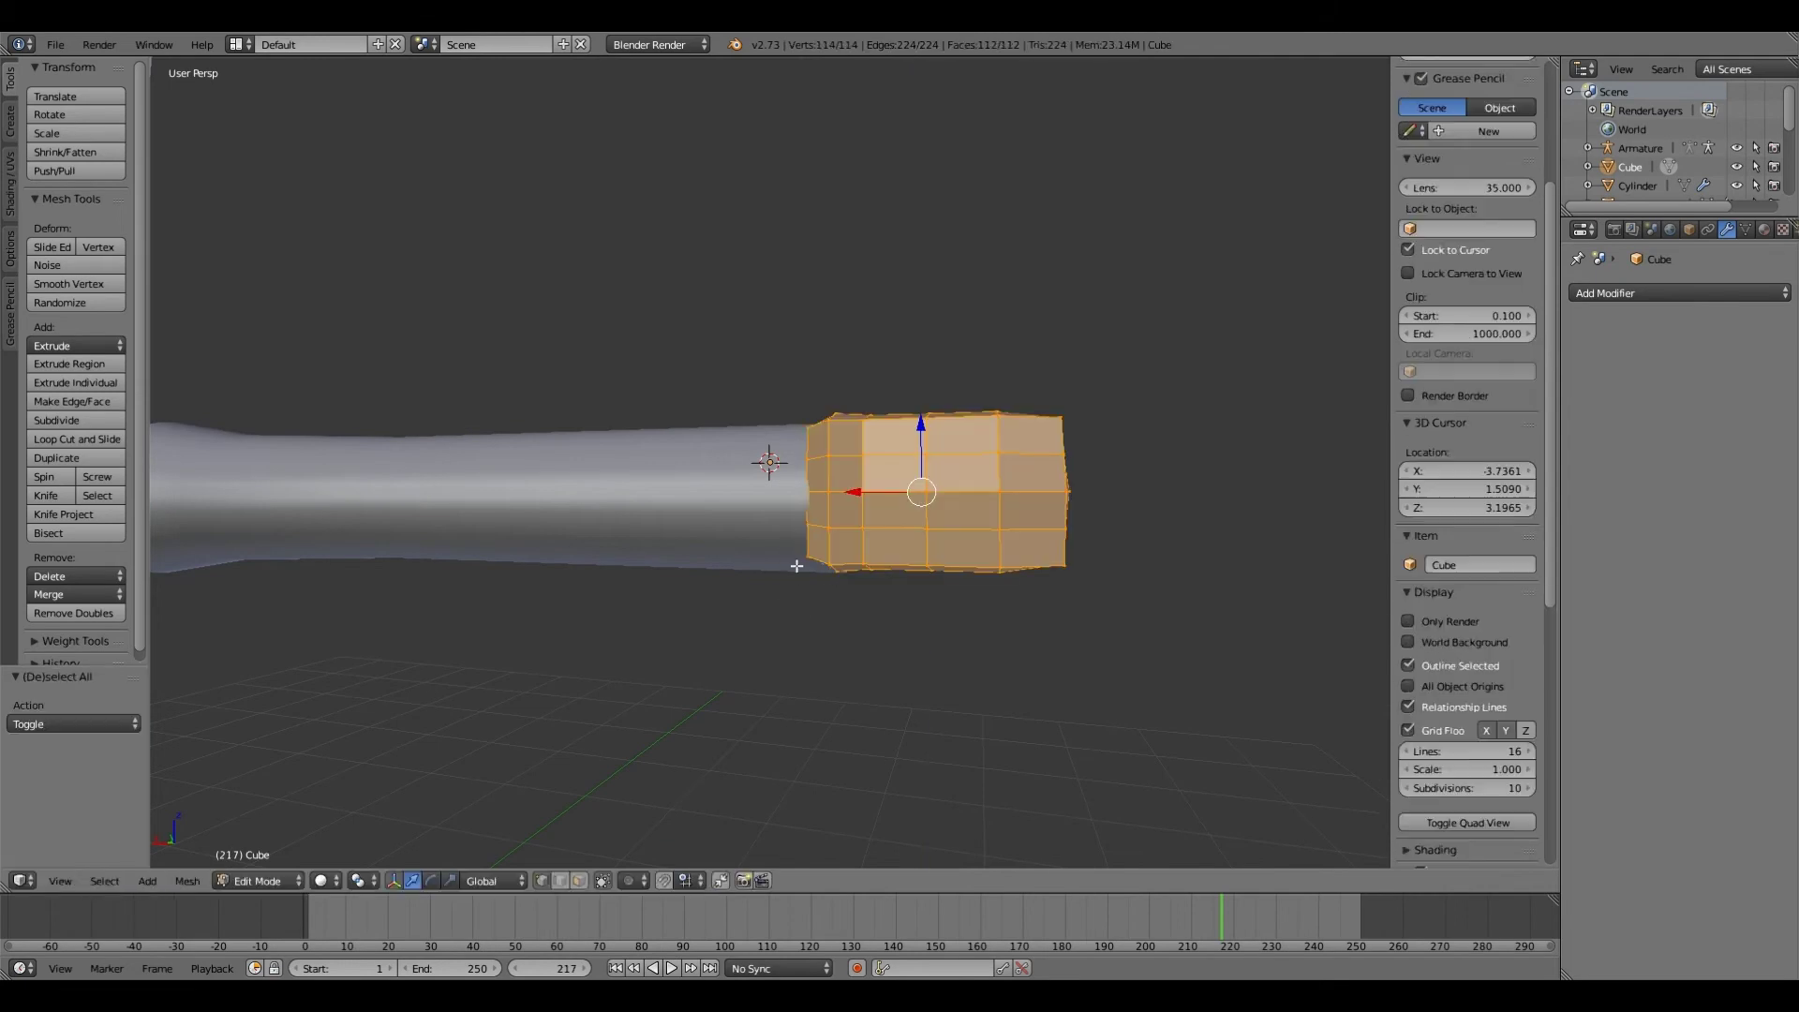
{"action": "key", "text": "s"}
{"action": "left_click", "coordinate": [801, 535]}
{"action": "middle_click_drag", "start_coordinate": [801, 535], "coordinate": [840, 610]}
Step: Switch to face selection and select two adjacent side faces of the hand near the wrist
{"action": "left_click", "coordinate": [578, 881]}
{"action": "right_click", "coordinate": [856, 515]}
{"action": "right_click", "coordinate": [916, 534], "text": "shift"}
Step: From the top view, try to extrude the selected faces twice into a thumb, moving its tip about -0.063 along X
{"action": "key", "text": "KP_7"}
{"action": "key", "text": "e"}
{"action": "right_click", "coordinate": [696, 368]}
{"action": "key", "text": "e"}
{"action": "left_click_drag", "start_coordinate": [695, 368], "coordinate": [695, 262]}
{"action": "right_click", "coordinate": [695, 319]}
{"action": "left_click_drag", "start_coordinate": [765, 332], "coordinate": [734, 332]}
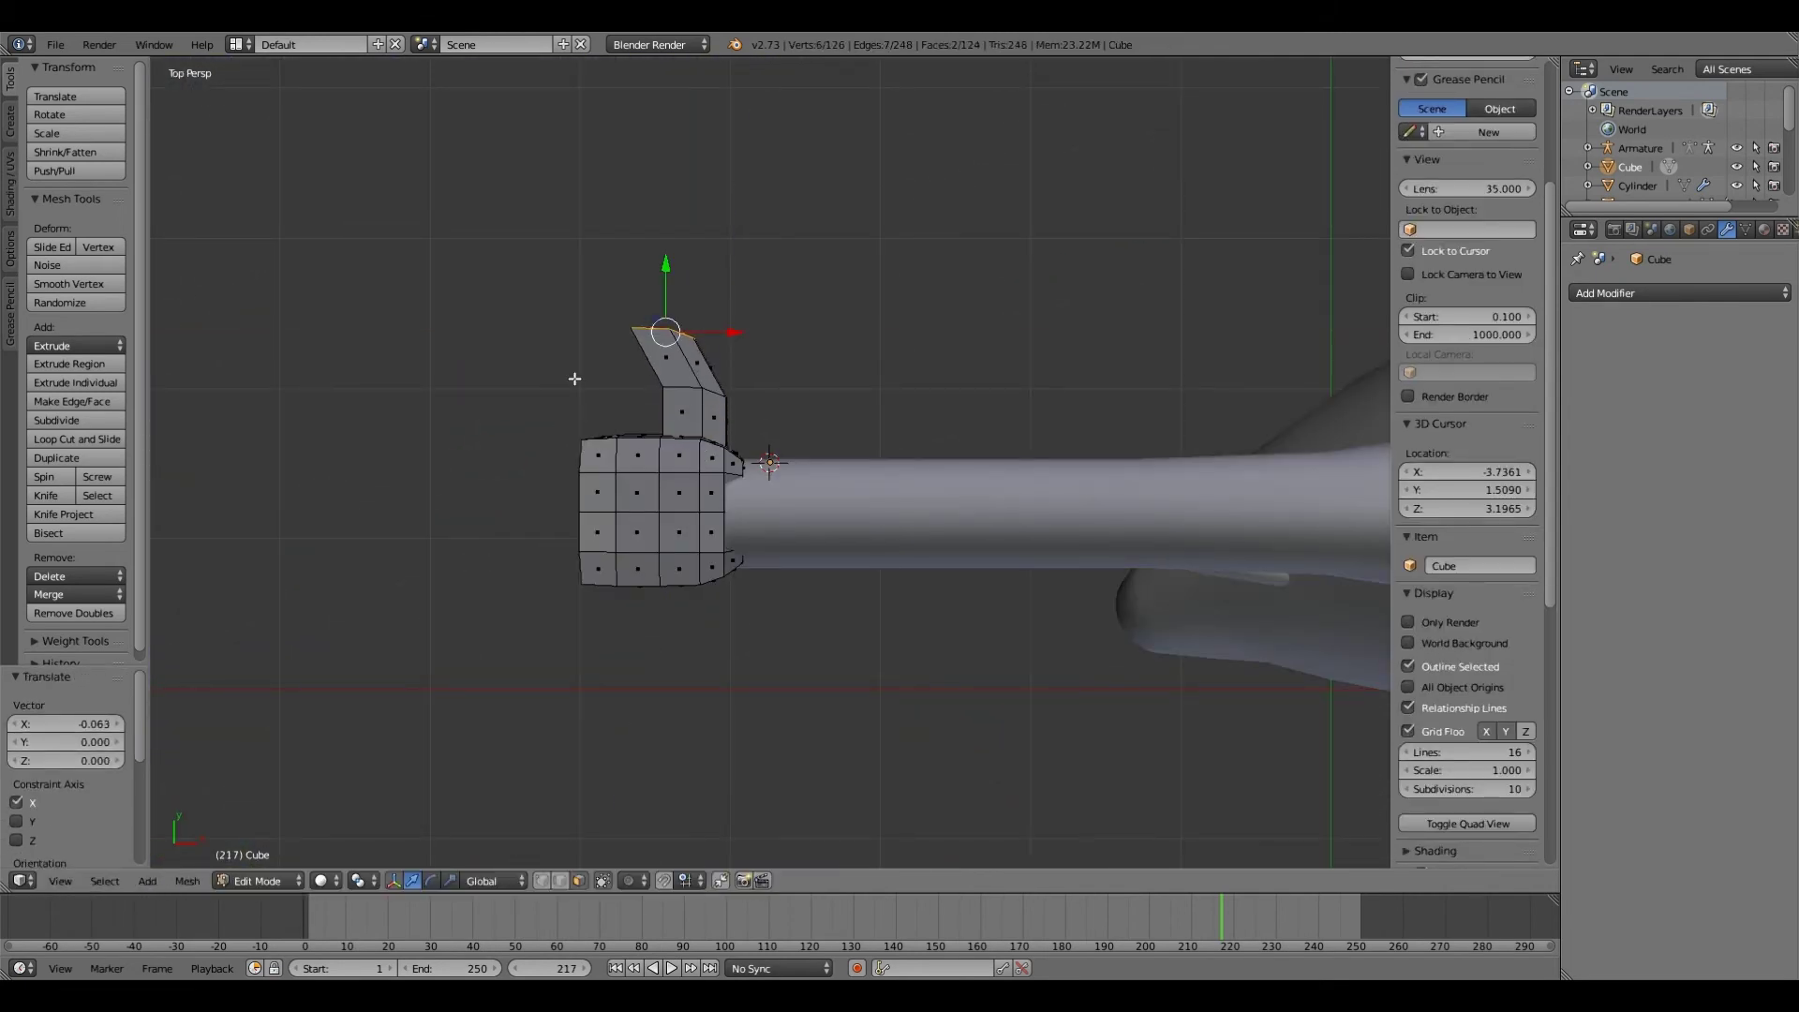
Step: Undo the thumb extrusions back to the two selected side faces
{"action": "key", "text": "ctrl+KP_7"}
{"action": "key", "text": "ctrl+z"}
{"action": "key", "text": "ctrl+z"}
{"action": "key", "text": "ctrl+z"}
{"action": "key", "text": "ctrl+z"}
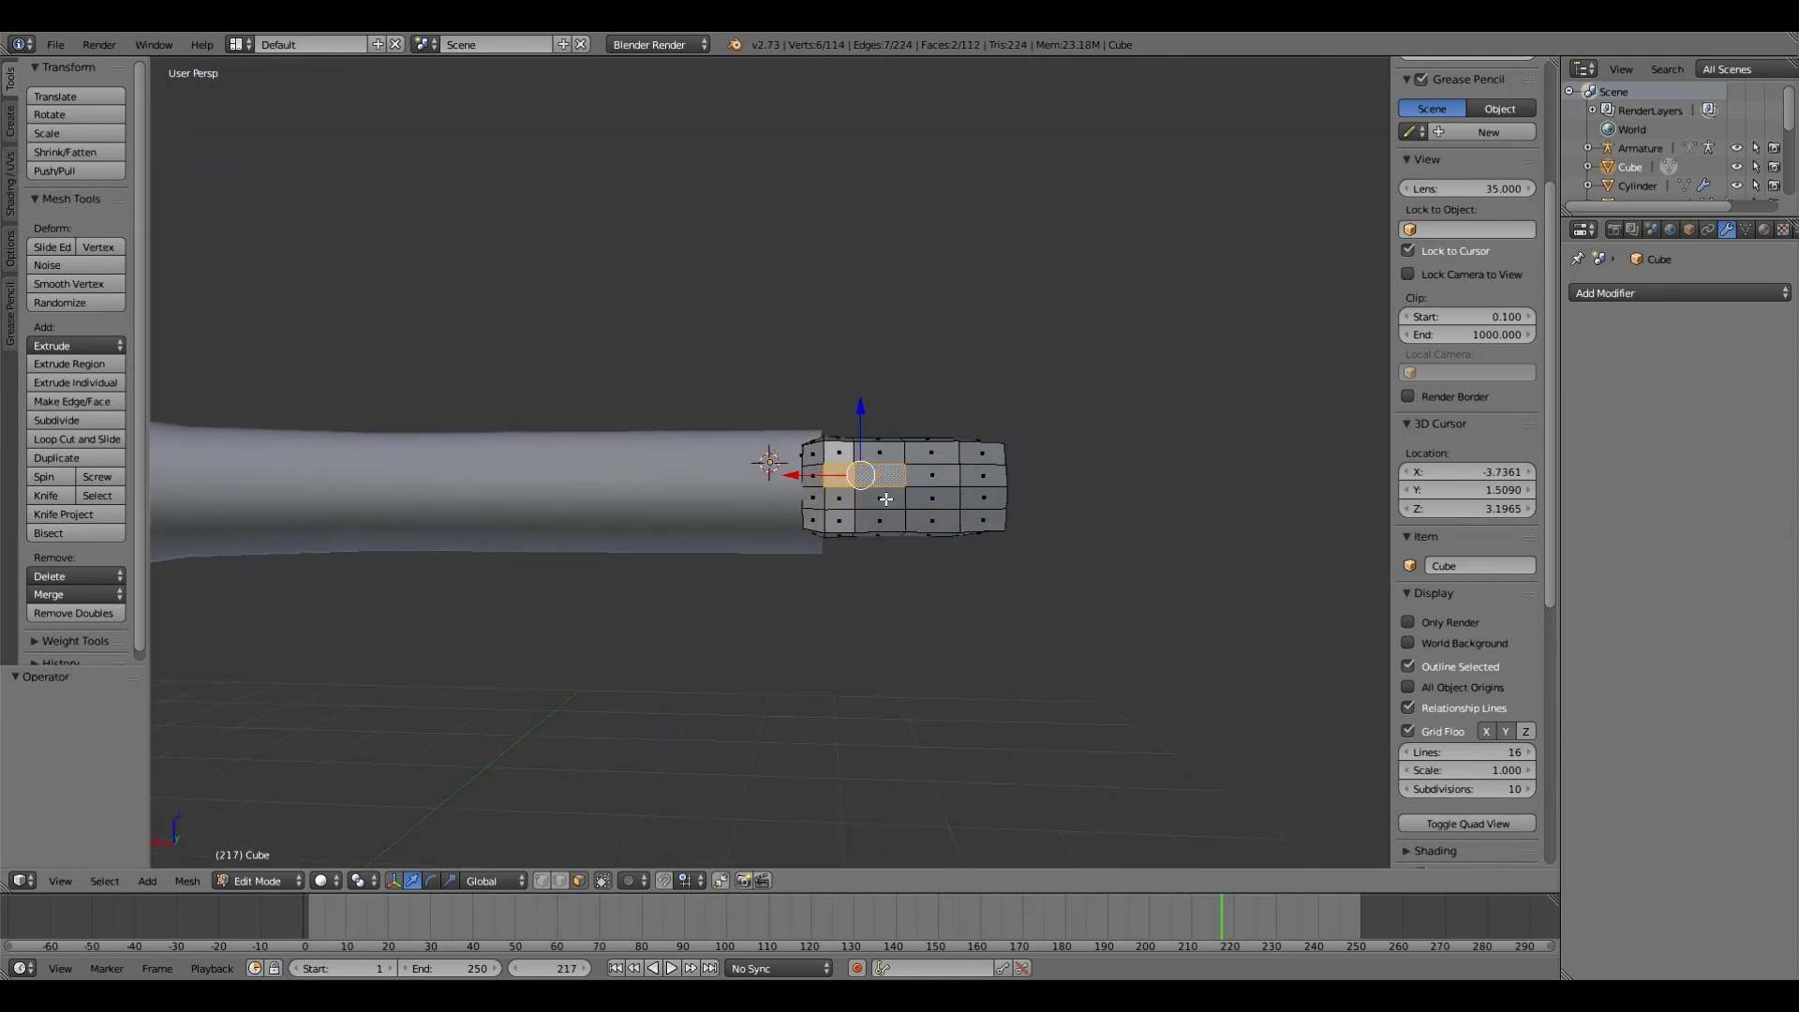
Step: From the top view, extrude the two selected side faces outward as the thumb's base and rotate their end -12.957° about X
{"action": "middle_click_drag", "start_coordinate": [993, 398], "coordinate": [666, 689]}
{"action": "key", "text": "KP_7"}
{"action": "key", "text": "e"}
{"action": "right_click", "coordinate": [687, 377]}
{"action": "left_click_drag", "start_coordinate": [687, 372], "coordinate": [687, 329]}
{"action": "key", "text": "r"}
{"action": "key", "text": "x"}
{"action": "left_click", "coordinate": [639, 567]}
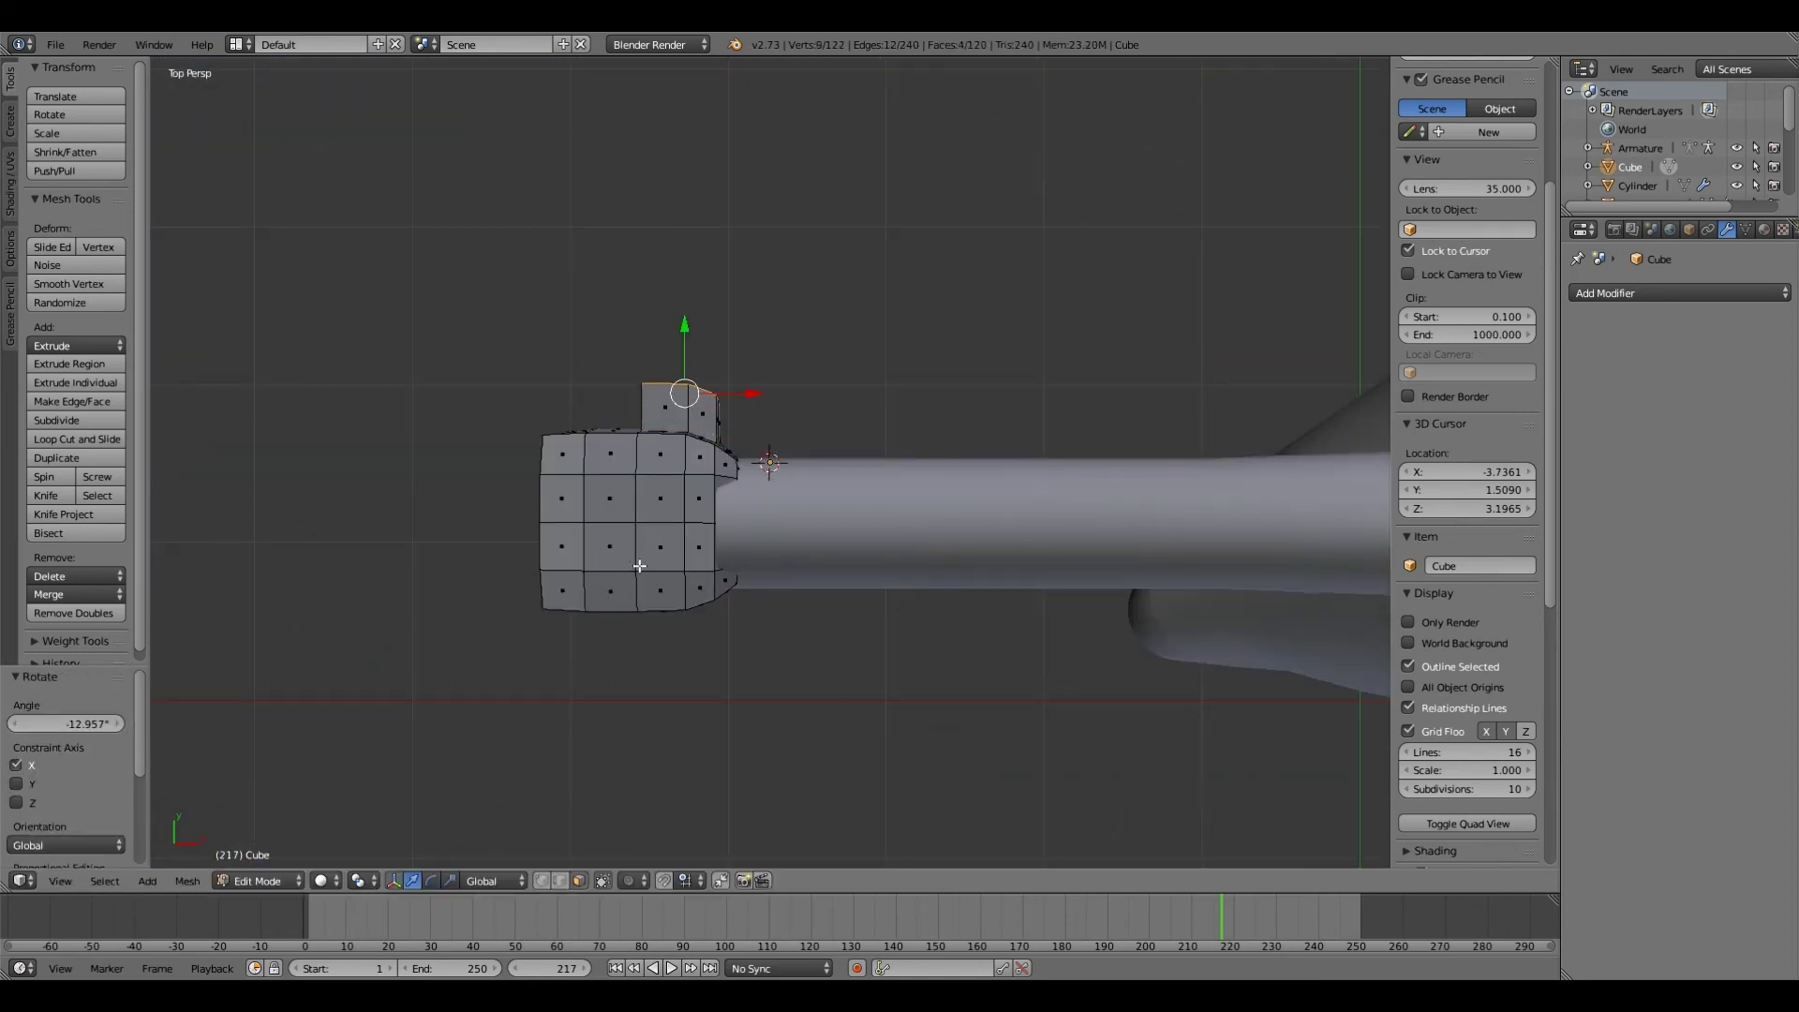
Step: Rotate the thumb base's end faces about Y and nudge them 0.002 along Y
{"action": "key", "text": "r"}
{"action": "key", "text": "y"}
{"action": "left_click", "coordinate": [673, 569]}
{"action": "key", "text": "e"}
{"action": "right_click", "coordinate": [662, 563]}
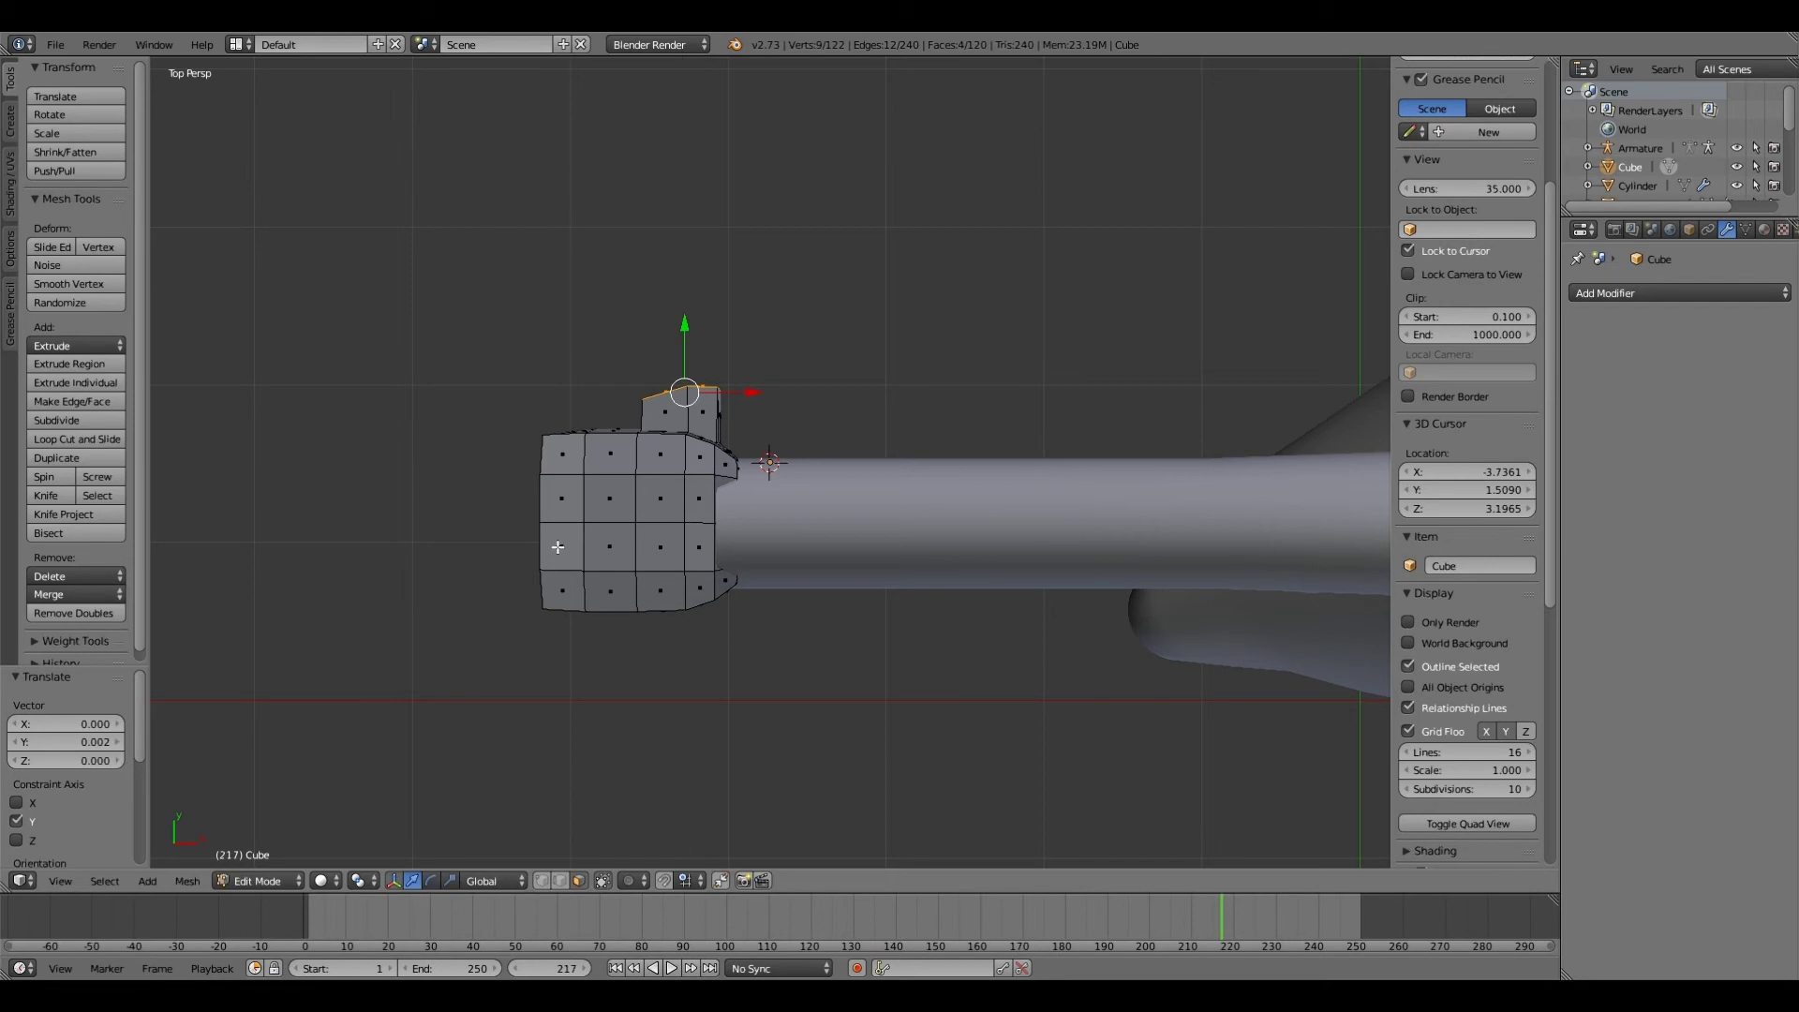
{"action": "left_click", "coordinate": [600, 525]}
Step: Extrude two further thumb segments and move the tip along X so the thumb bends toward the fingers
{"action": "key", "text": "e"}
{"action": "key", "text": "x"}
{"action": "left_click", "coordinate": [618, 356]}
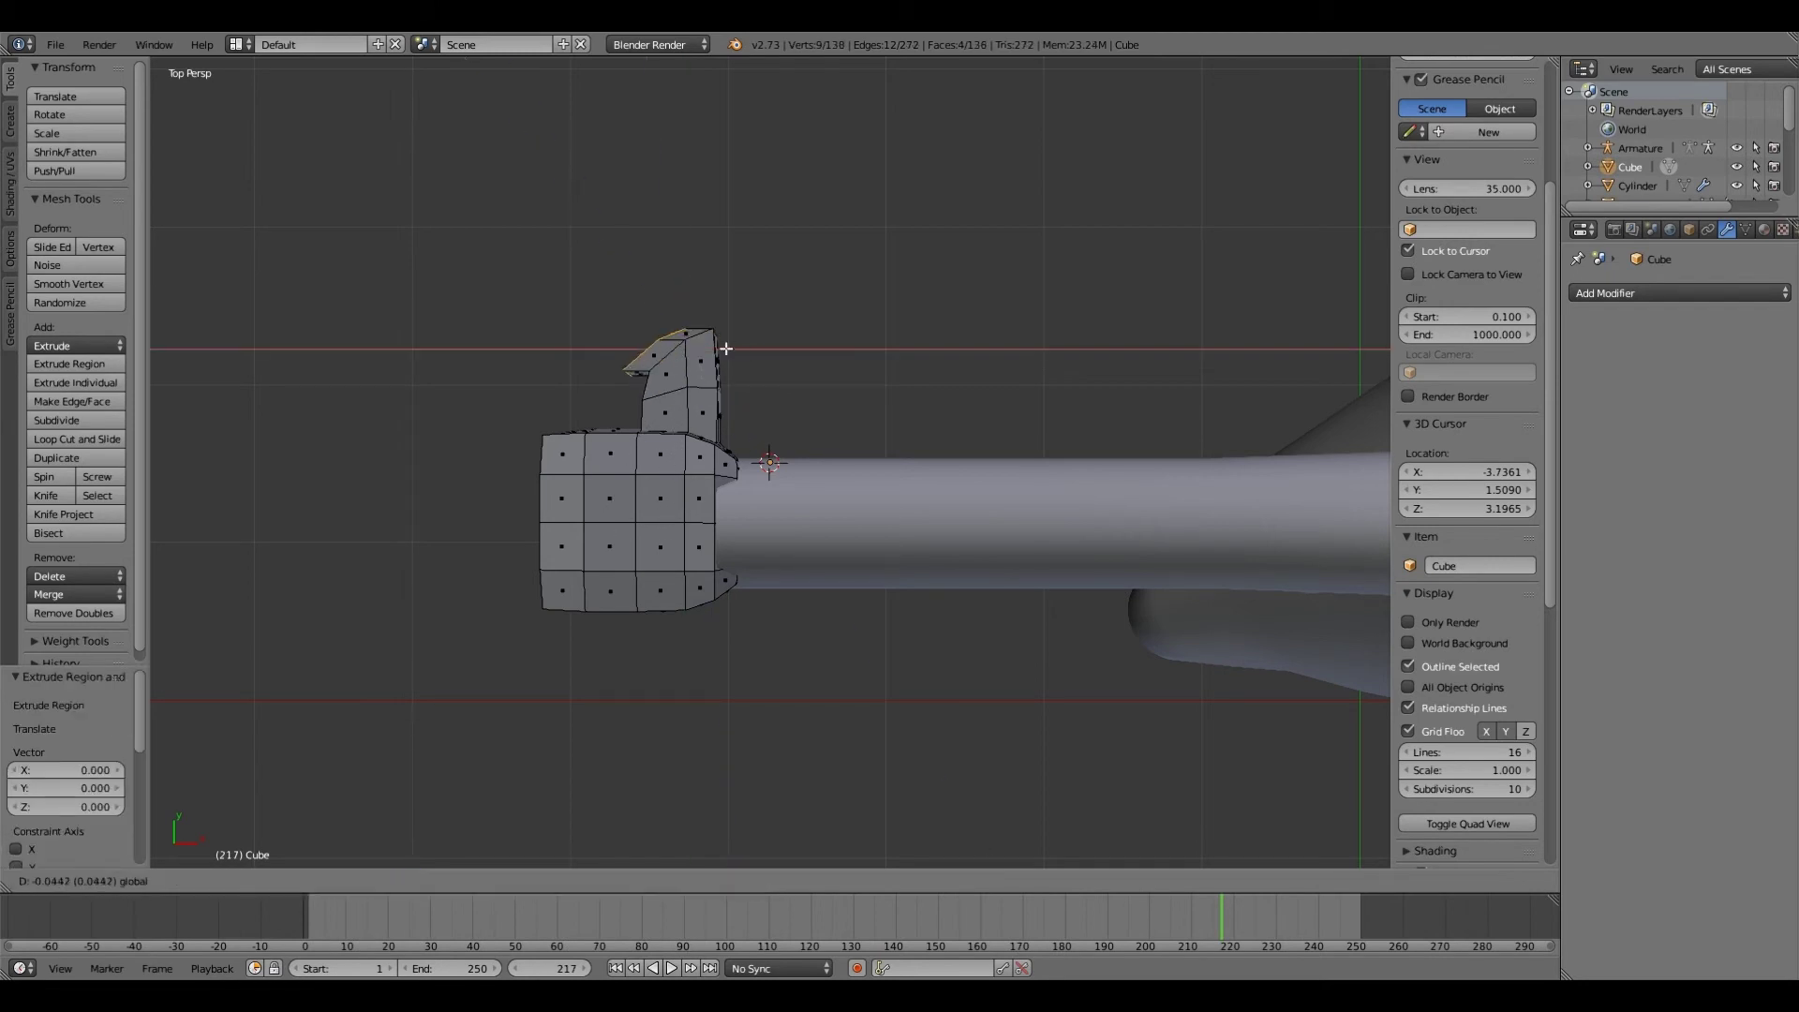
{"action": "key", "text": "g"}
{"action": "key", "text": "y"}
{"action": "key", "text": "Escape"}
{"action": "key", "text": "g"}
{"action": "key", "text": "x"}
{"action": "left_click", "coordinate": [614, 502]}
Step: Cut lengthwise edge loops through the hand to separate the individual fingers
{"action": "middle_click_drag", "start_coordinate": [614, 501], "coordinate": [900, 586]}
{"action": "right_click", "coordinate": [924, 638]}
{"action": "left_click", "coordinate": [103, 440]}
{"action": "left_click", "coordinate": [872, 562]}
{"action": "key", "text": "ctrl+r"}
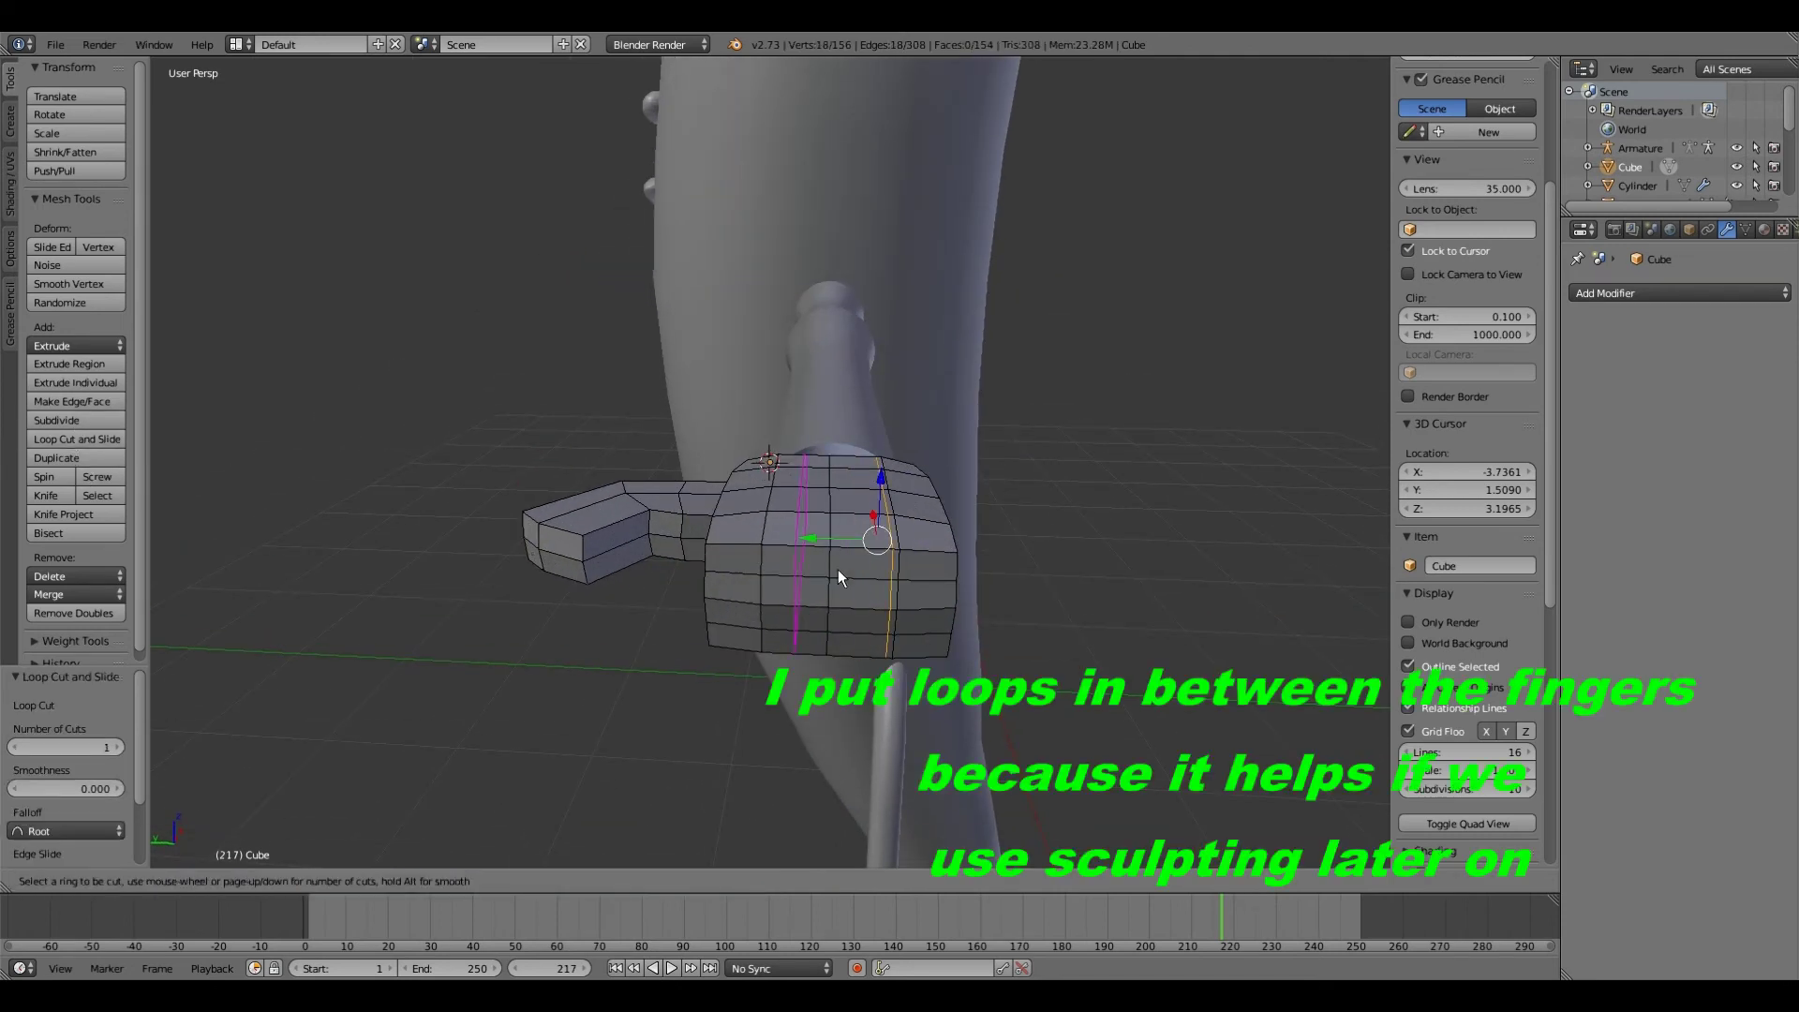
{"action": "left_click", "coordinate": [806, 580]}
Step: From the top view, select the finger faces at the hand's front and extrude them along X into four fingers
{"action": "right_click", "coordinate": [740, 604], "text": "alt"}
{"action": "key", "text": "KP_7"}
{"action": "key", "text": "e"}
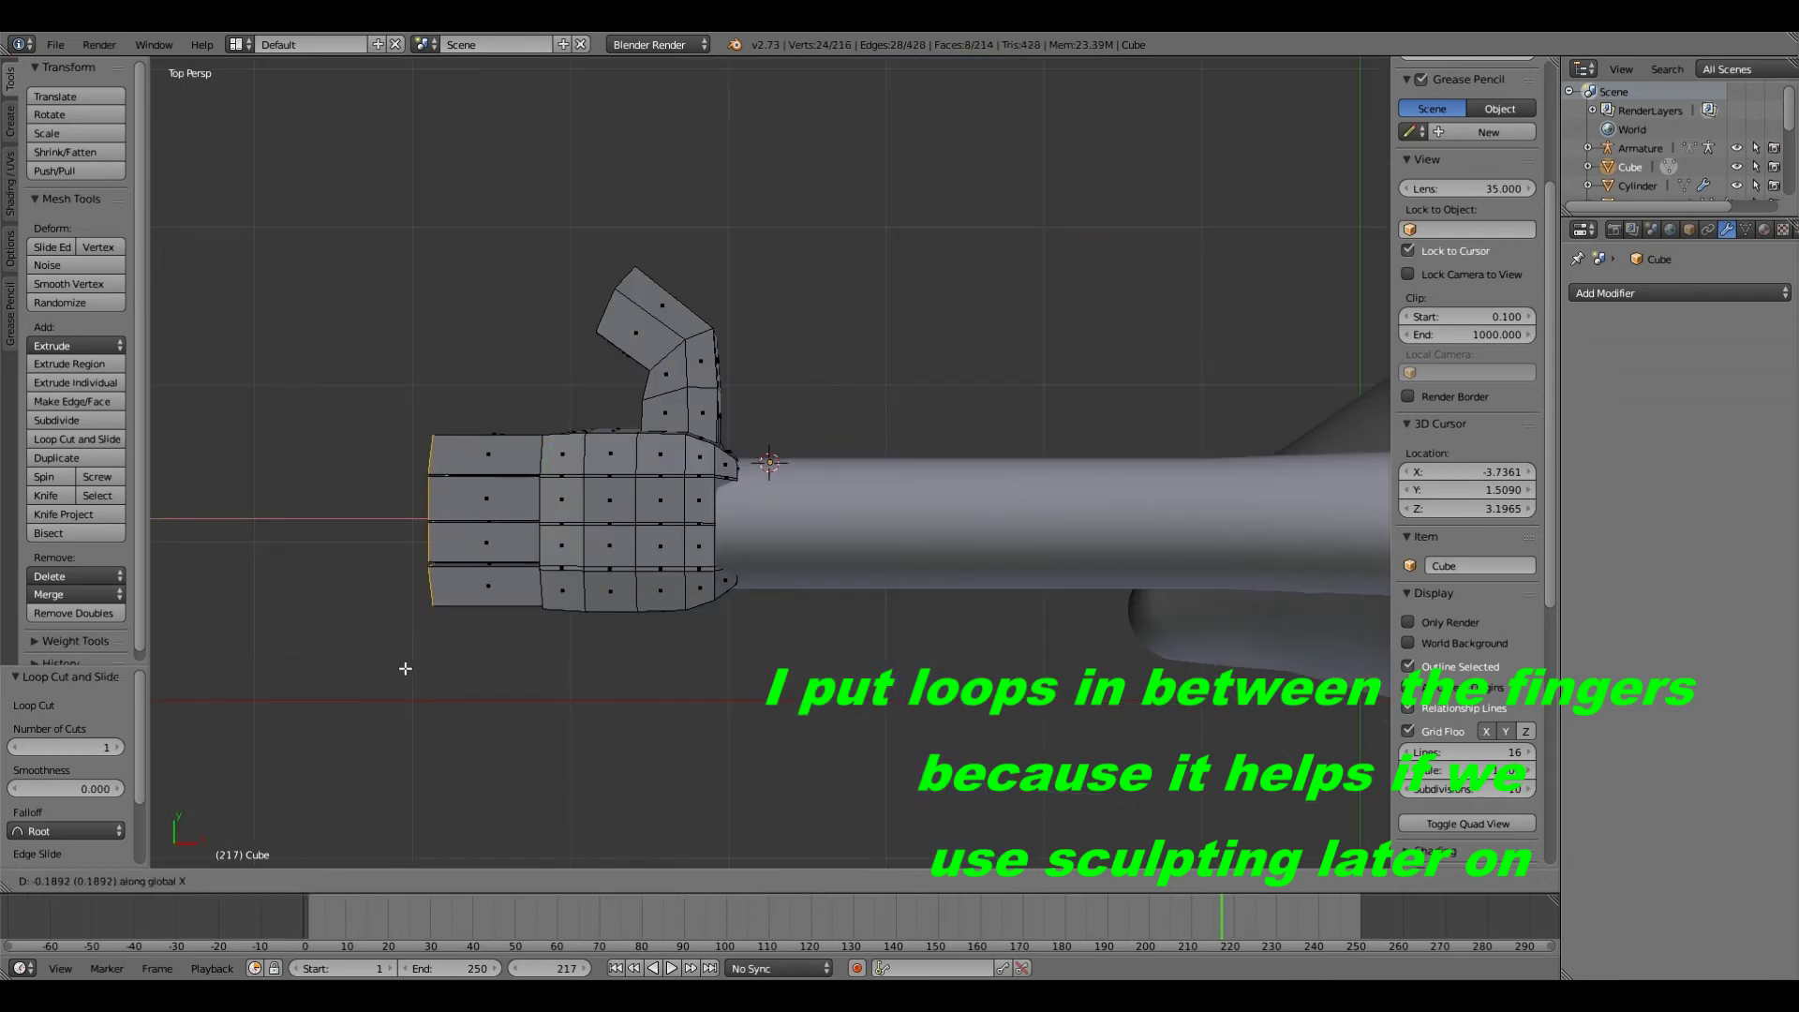
{"action": "left_click", "coordinate": [338, 678]}
Step: Select individual fingertip end faces and move them along X to stagger the finger lengths, shifting the outermost one 0.036
{"action": "middle_click_drag", "start_coordinate": [337, 679], "coordinate": [1274, 713]}
{"action": "right_click", "coordinate": [1278, 705]}
{"action": "left_click_drag", "start_coordinate": [1278, 705], "coordinate": [1289, 705]}
{"action": "middle_click_drag", "start_coordinate": [1288, 704], "coordinate": [1044, 683]}
{"action": "right_click", "coordinate": [1044, 683], "text": "shift"}
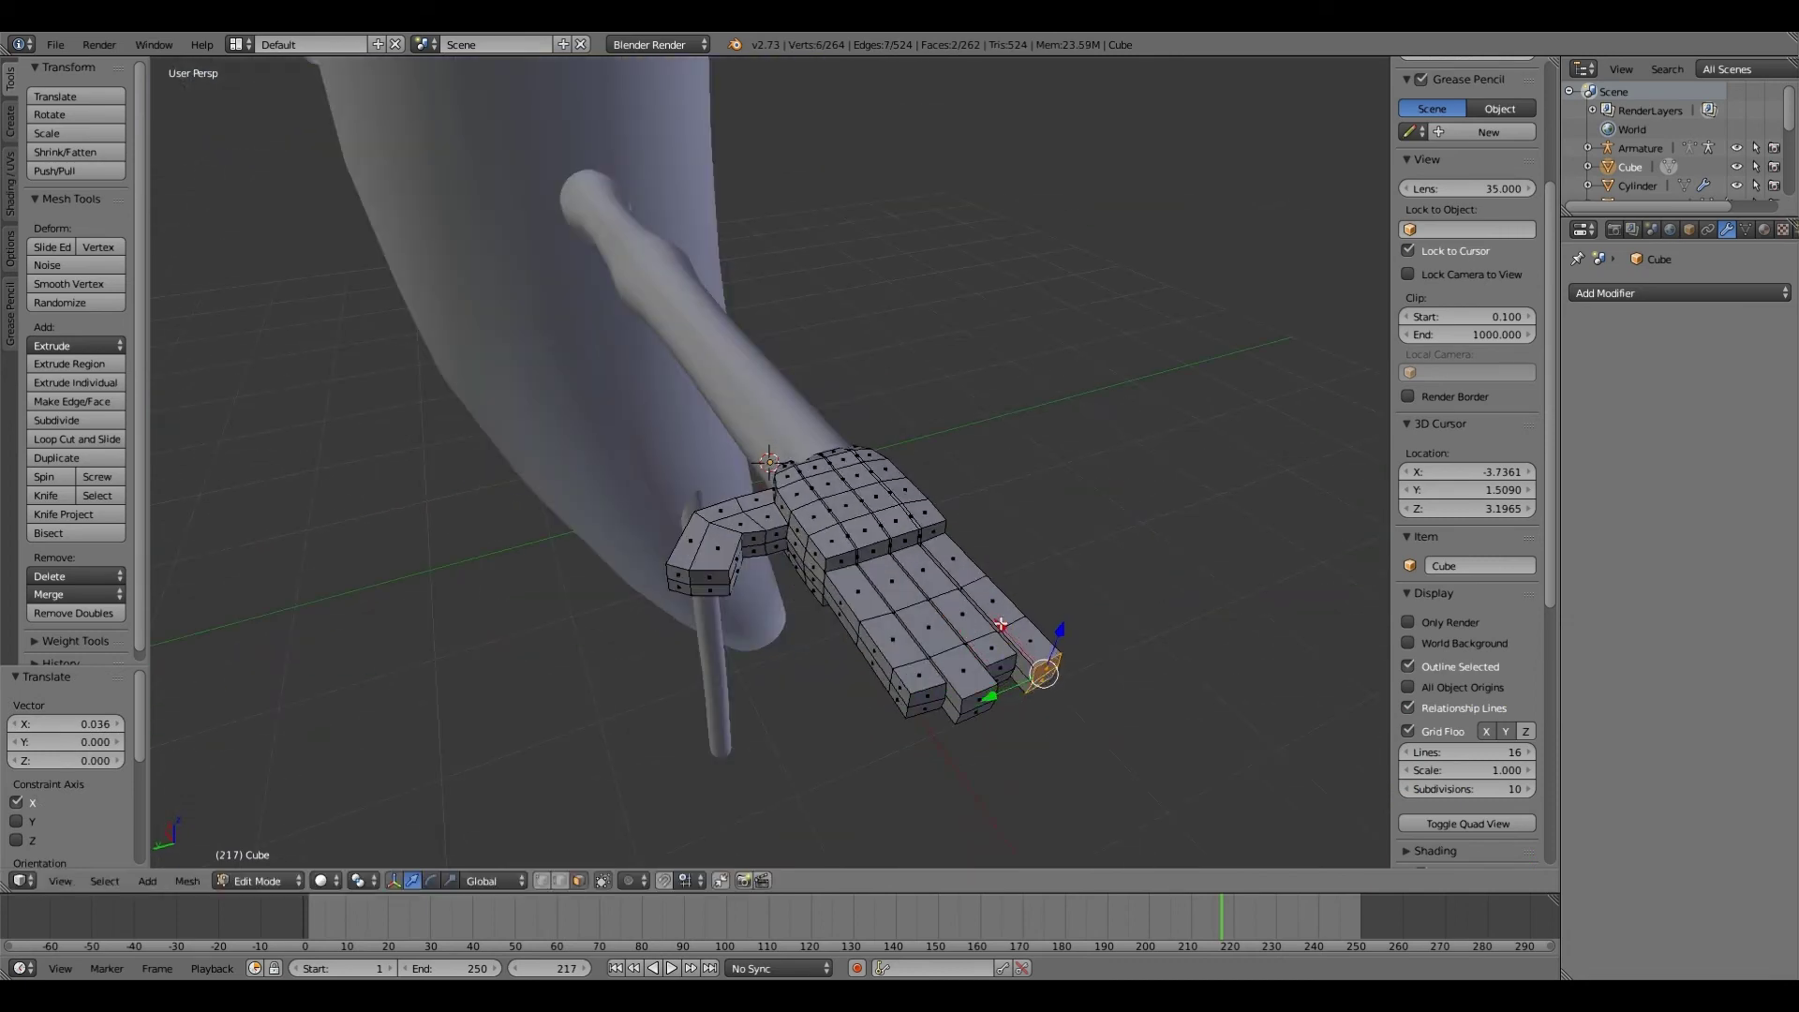
Step: Expand the fingertip selection to the adjoining faces and slide that finger section along X
{"action": "key", "text": "ctrl+KP_Add"}
{"action": "key", "text": "g"}
{"action": "key", "text": "Escape"}
{"action": "key", "text": "ctrl+KP_Add"}
{"action": "key", "text": "g"}
{"action": "key", "text": "Escape"}
{"action": "key", "text": "ctrl+KP_Subtract"}
{"action": "key", "text": "g"}
{"action": "key", "text": "Escape"}
{"action": "key", "text": "g"}
{"action": "key", "text": "Escape"}
{"action": "key", "text": "ctrl+KP_Add"}
{"action": "key", "text": "g"}
{"action": "key", "text": "Escape"}
{"action": "key", "text": "ctrl+KP_Subtract"}
{"action": "key", "text": "g"}
{"action": "key", "text": "x"}
{"action": "left_click", "coordinate": [924, 596]}
Step: Select faces on one side of the wrist end and move them 0.019 along Z
{"action": "middle_click_drag", "start_coordinate": [924, 596], "coordinate": [822, 469]}
{"action": "right_click", "coordinate": [895, 461]}
{"action": "right_click", "coordinate": [1022, 450], "text": "shift"}
{"action": "key", "text": "g"}
{"action": "key", "text": "z"}
{"action": "left_click", "coordinate": [1019, 463]}
Step: Select the matching faces on the wrist's opposite side and move them outward along Z to flare the cuff
{"action": "left_click_drag", "start_coordinate": [824, 432], "coordinate": [873, 546]}
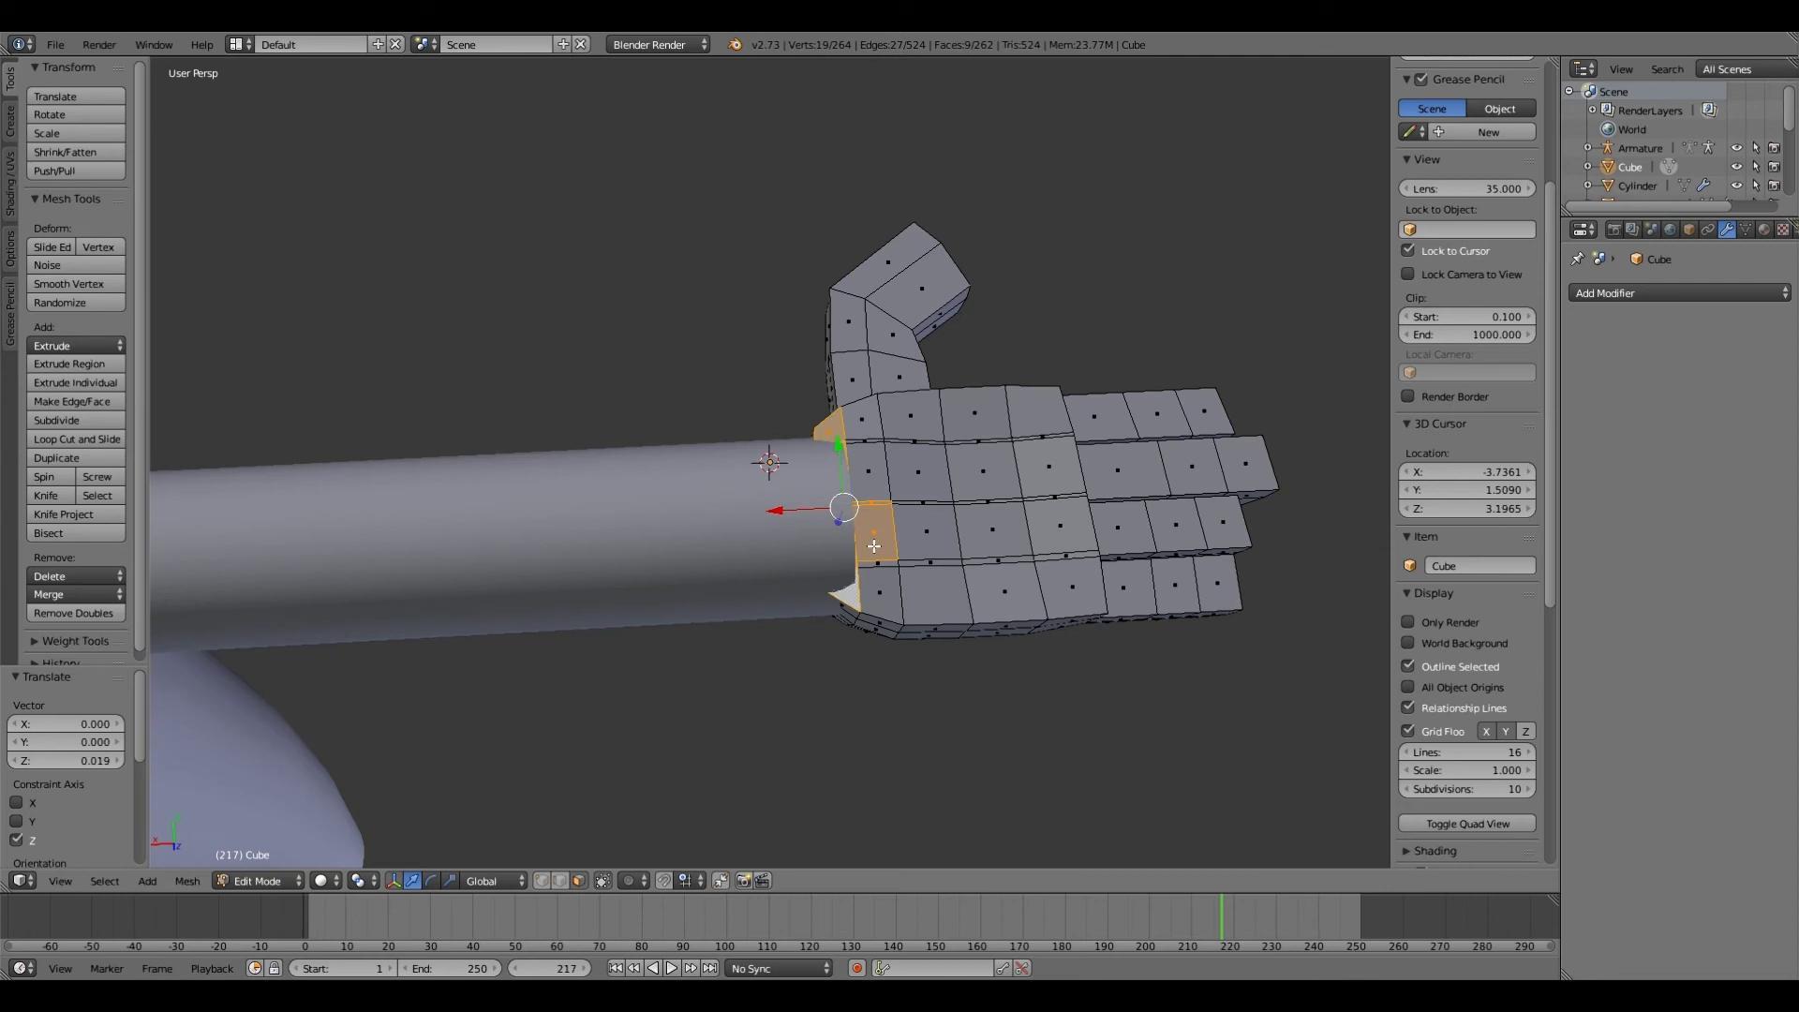
{"action": "middle_click_drag", "start_coordinate": [820, 569], "coordinate": [812, 361]}
{"action": "right_click", "coordinate": [806, 525], "text": "shift"}
{"action": "right_click", "coordinate": [843, 369], "text": "shift"}
{"action": "right_click", "coordinate": [838, 444], "text": "shift"}
{"action": "left_click_drag", "start_coordinate": [808, 362], "coordinate": [807, 345]}
{"action": "middle_click_drag", "start_coordinate": [807, 345], "coordinate": [750, 581]}
Step: Select the whole hand mesh, add a Multiresolution modifier, and switch to Object Mode
{"action": "right_click", "coordinate": [821, 424]}
{"action": "key", "text": "a"}
{"action": "left_click", "coordinate": [1678, 292]}
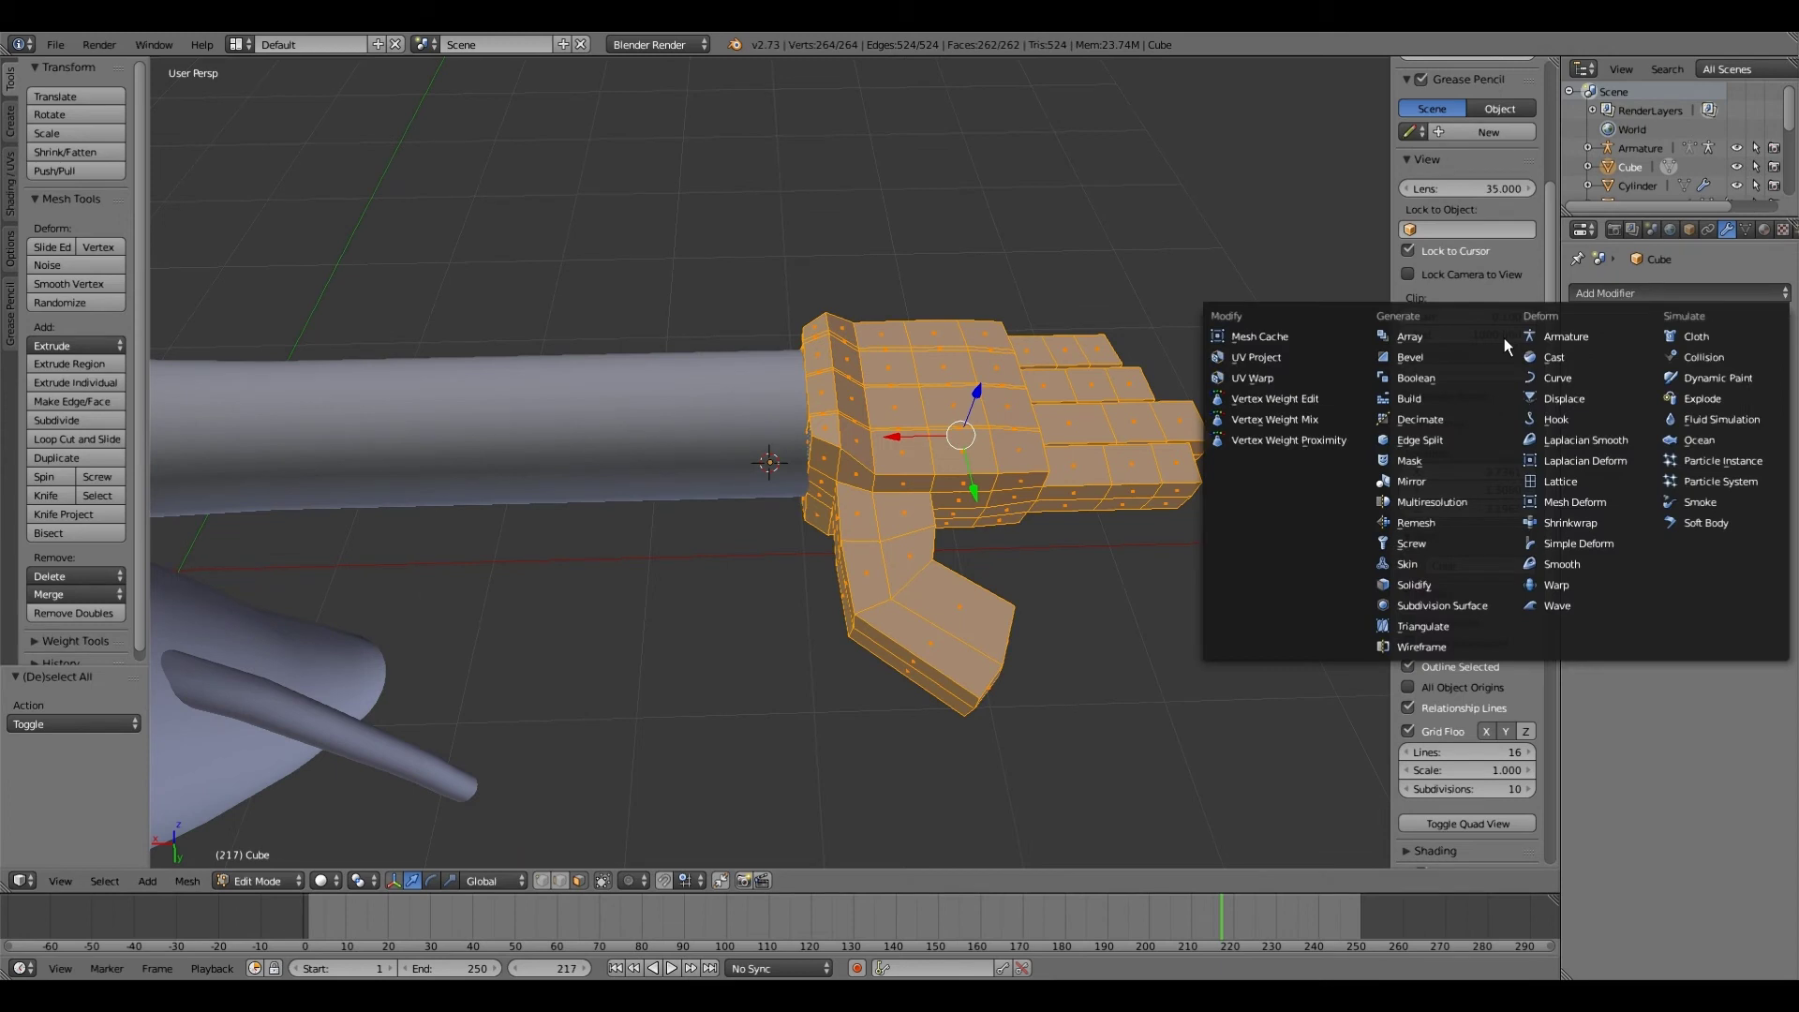
{"action": "left_click", "coordinate": [1476, 503]}
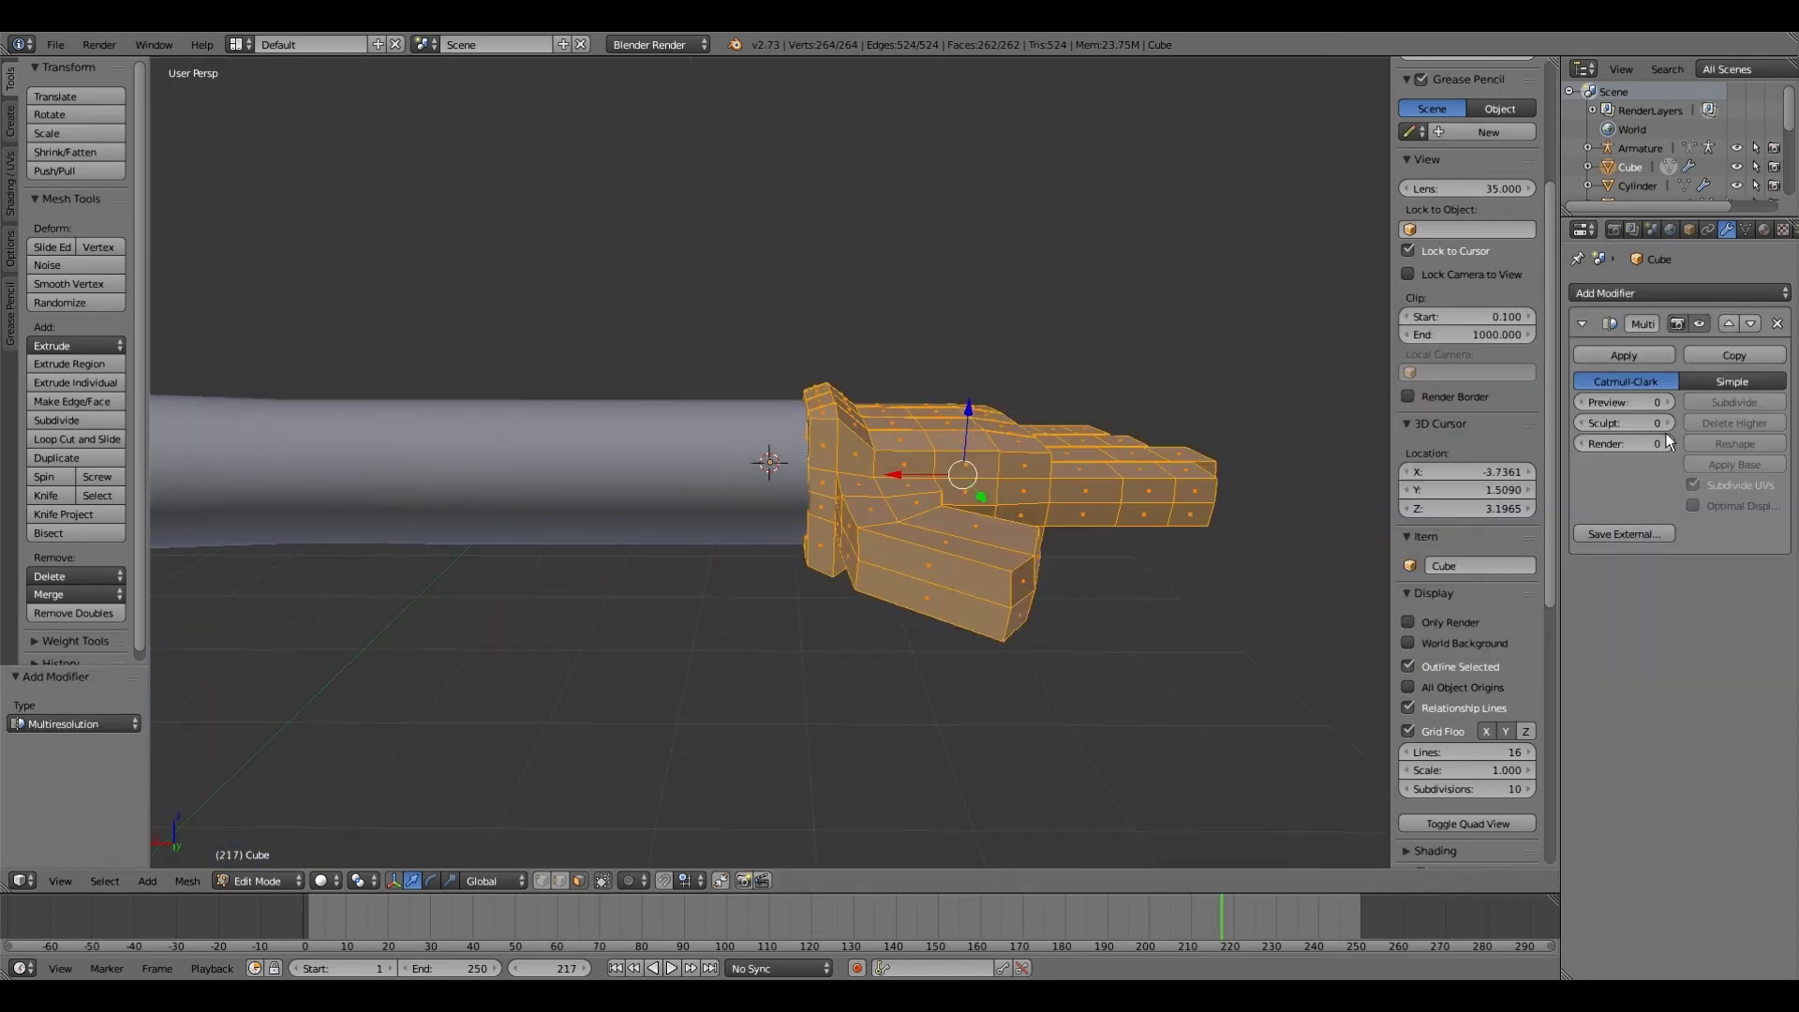
{"action": "left_click", "coordinate": [1624, 355]}
{"action": "key", "text": "Tab"}
Step: Try applying the Multiresolution modifier and undo the application
{"action": "left_click", "coordinate": [1624, 355]}
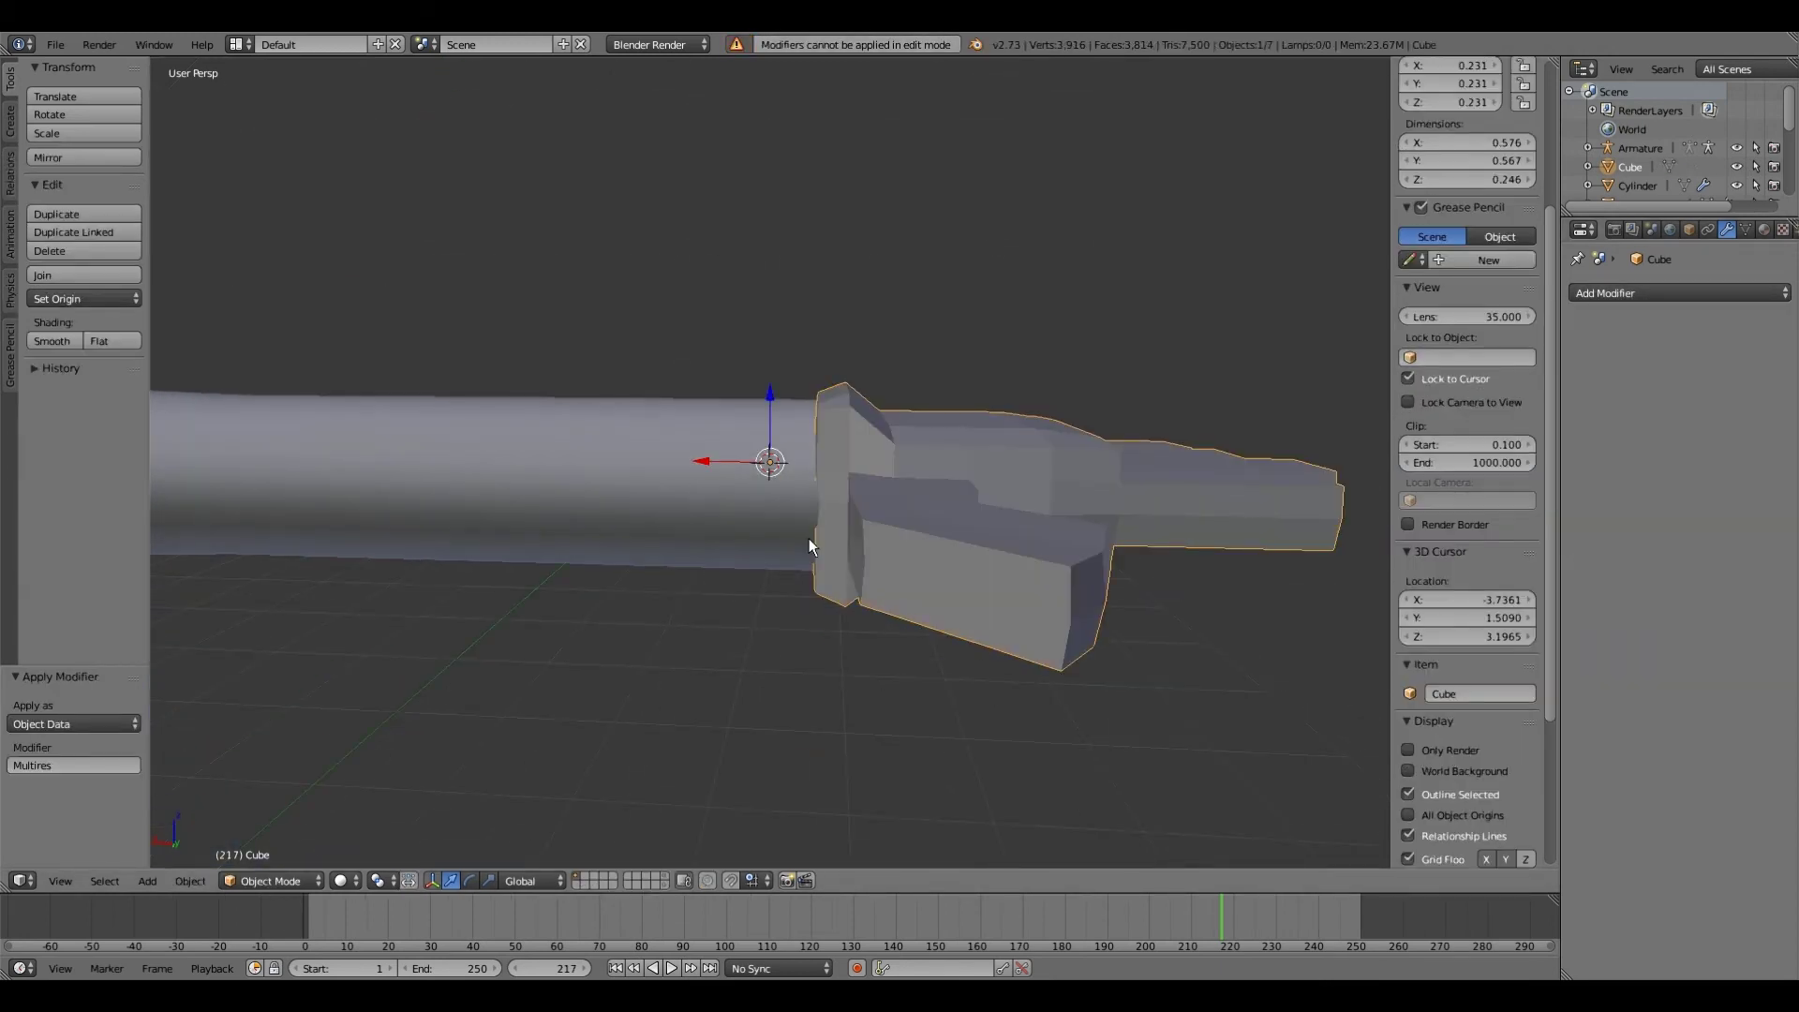
{"action": "key", "text": "ctrl+z"}
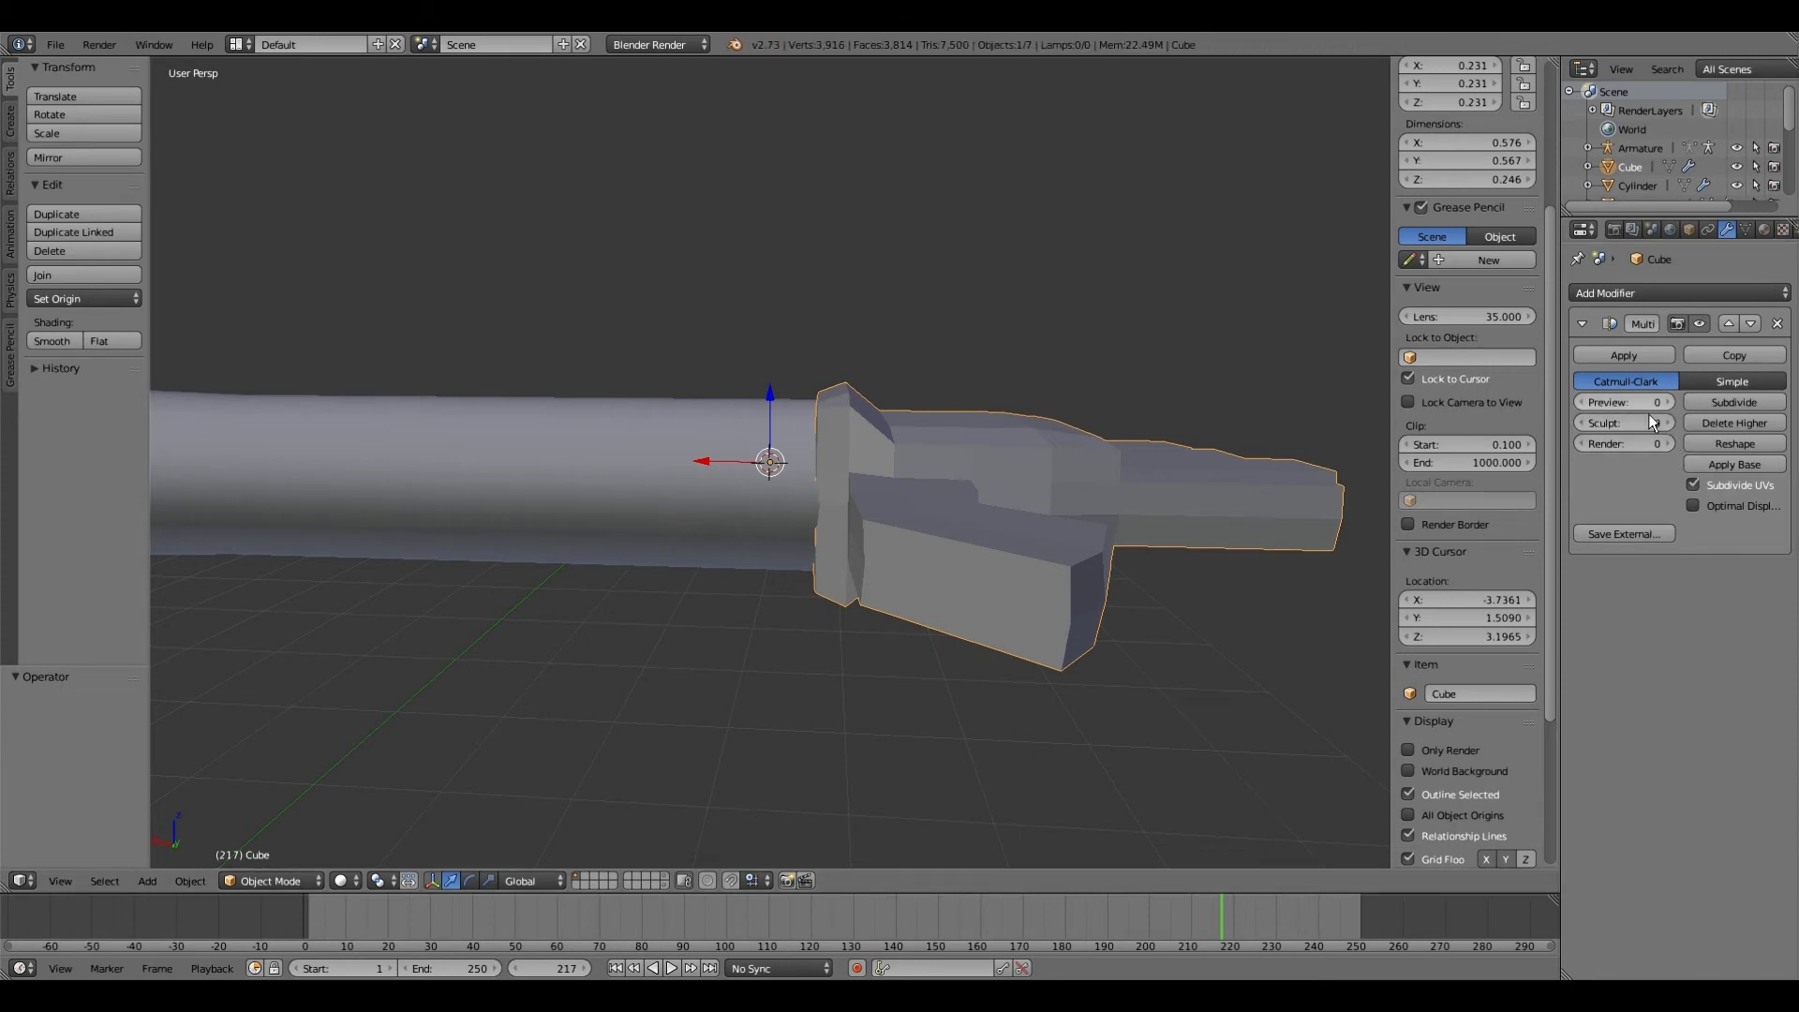
{"action": "middle_click_drag", "start_coordinate": [1004, 462], "coordinate": [1417, 421]}
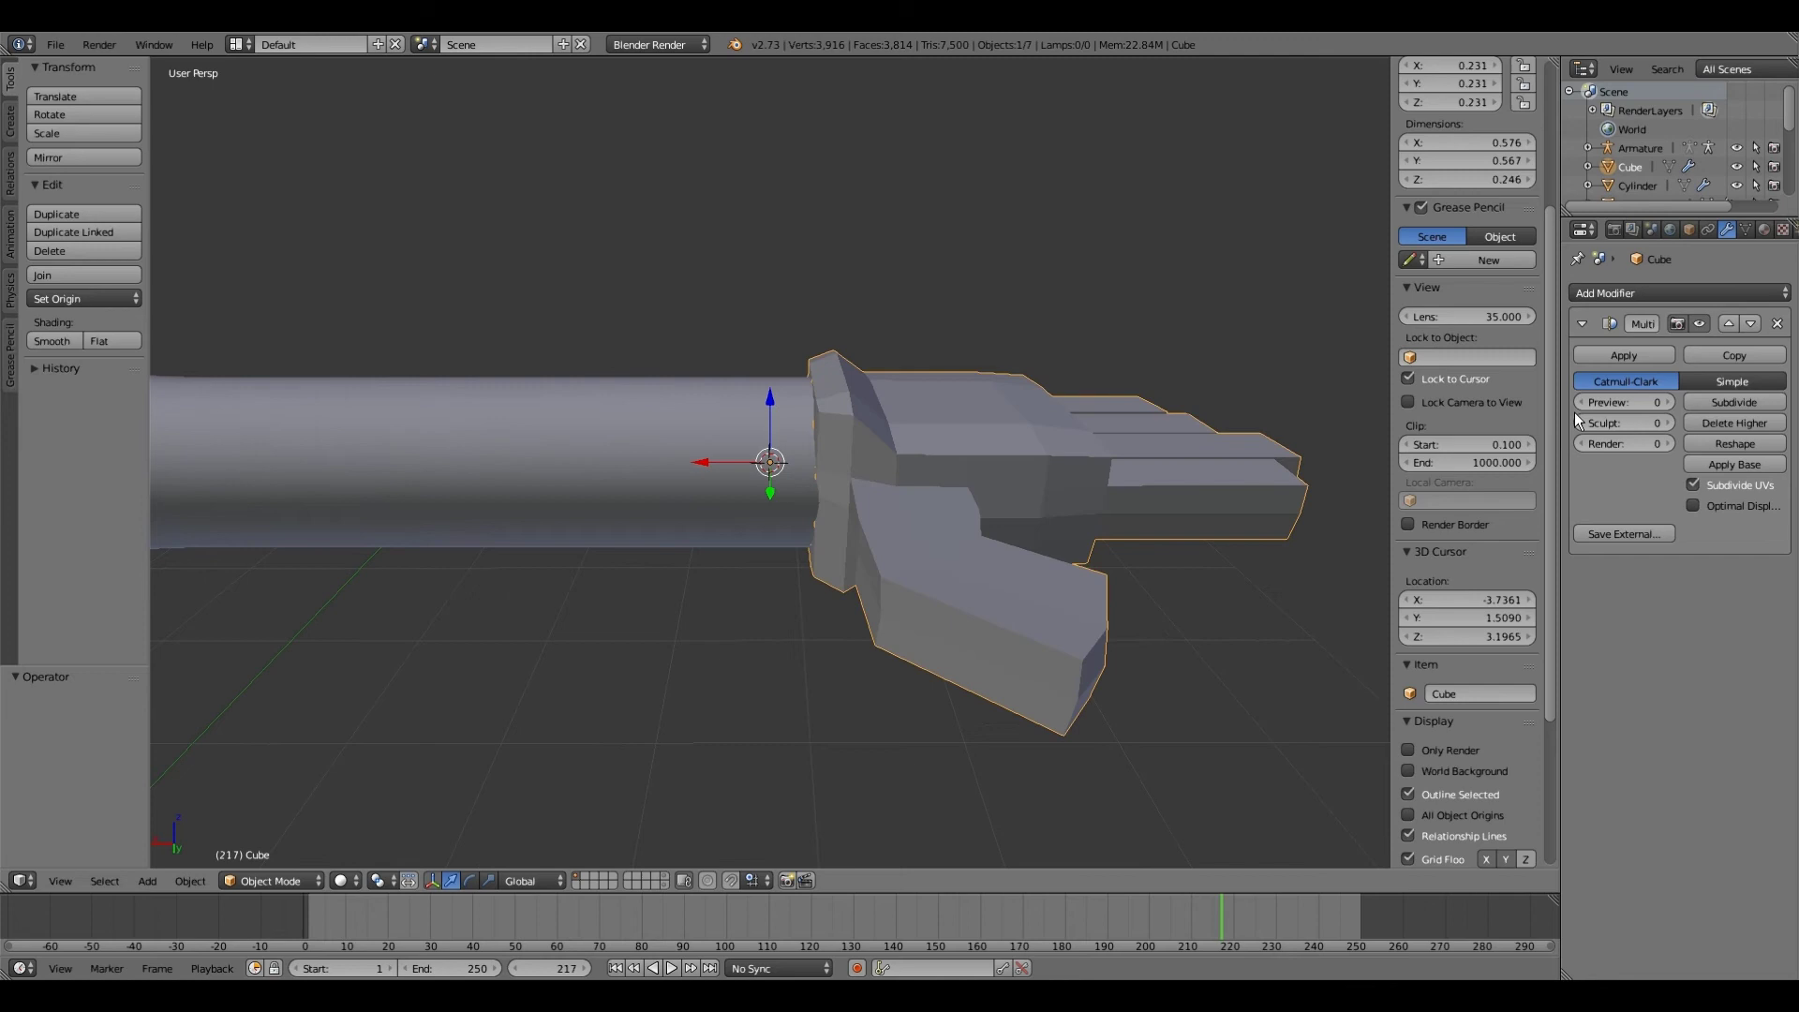
Step: Subdivide the hand's Multiresolution modifier twice to level 2 and inspect the smoothed shape
{"action": "left_click", "coordinate": [1735, 402]}
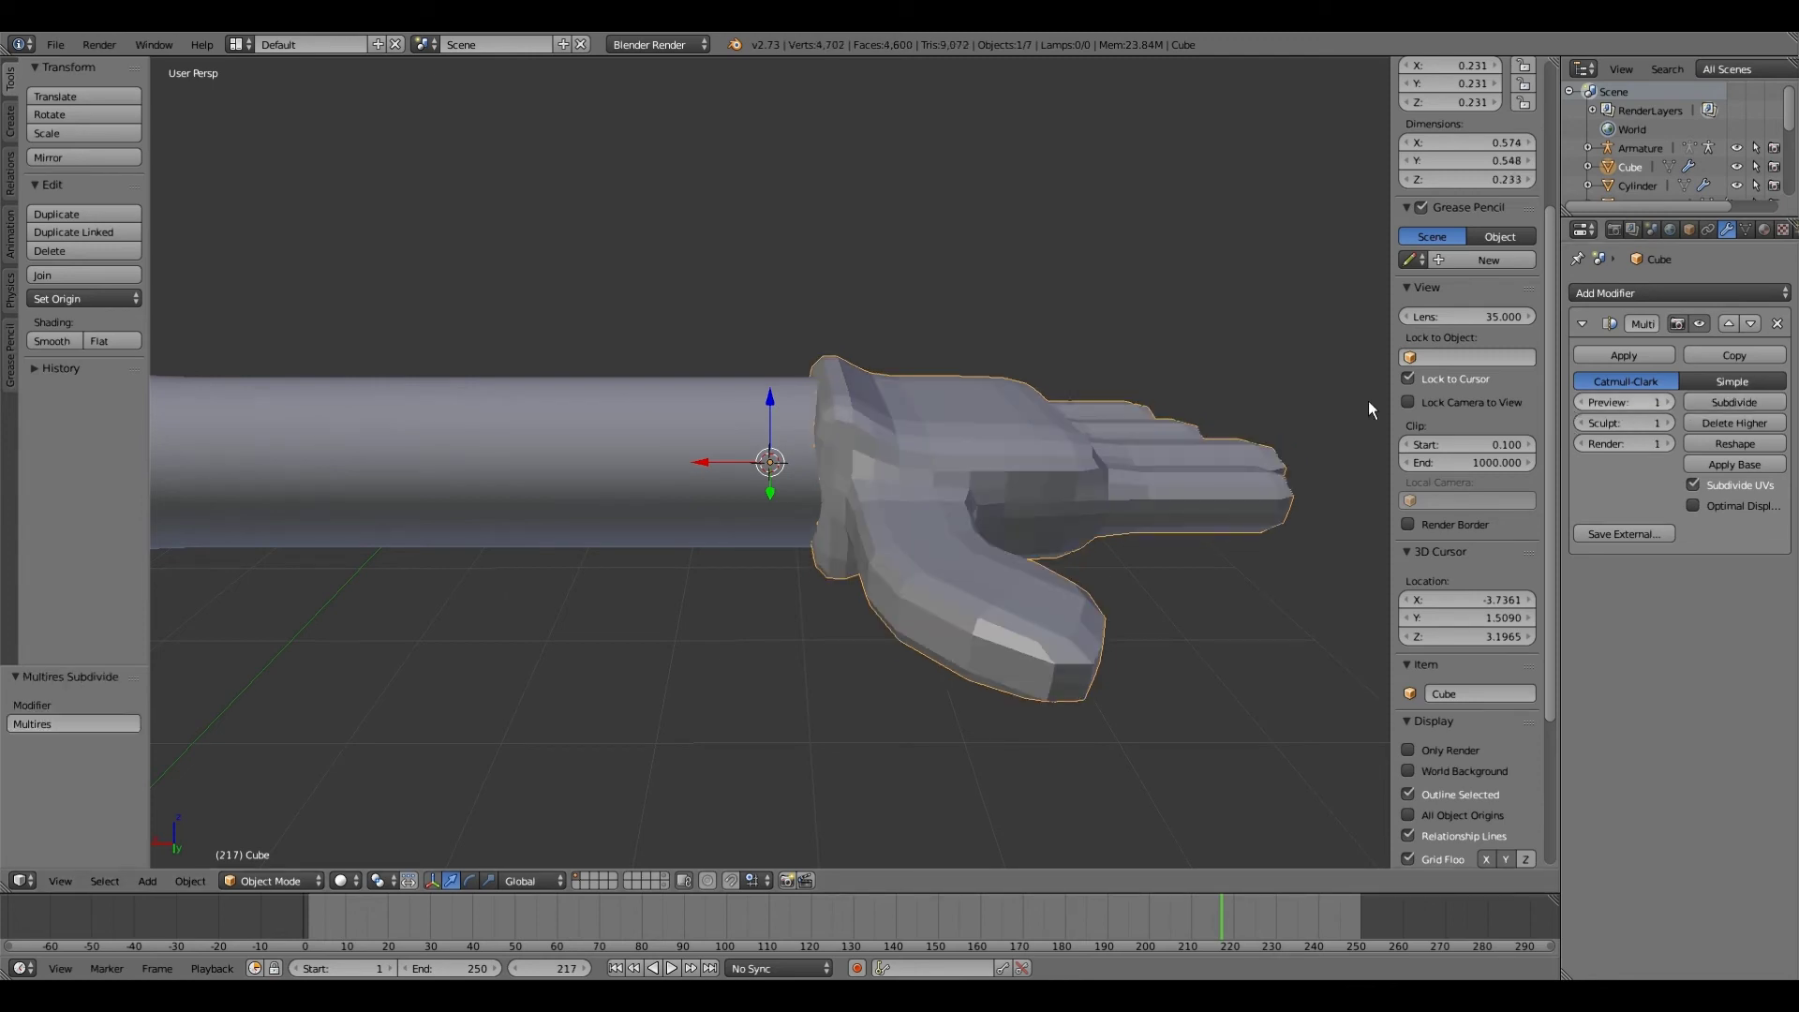
{"action": "middle_click_drag", "start_coordinate": [1027, 373], "coordinate": [1548, 447]}
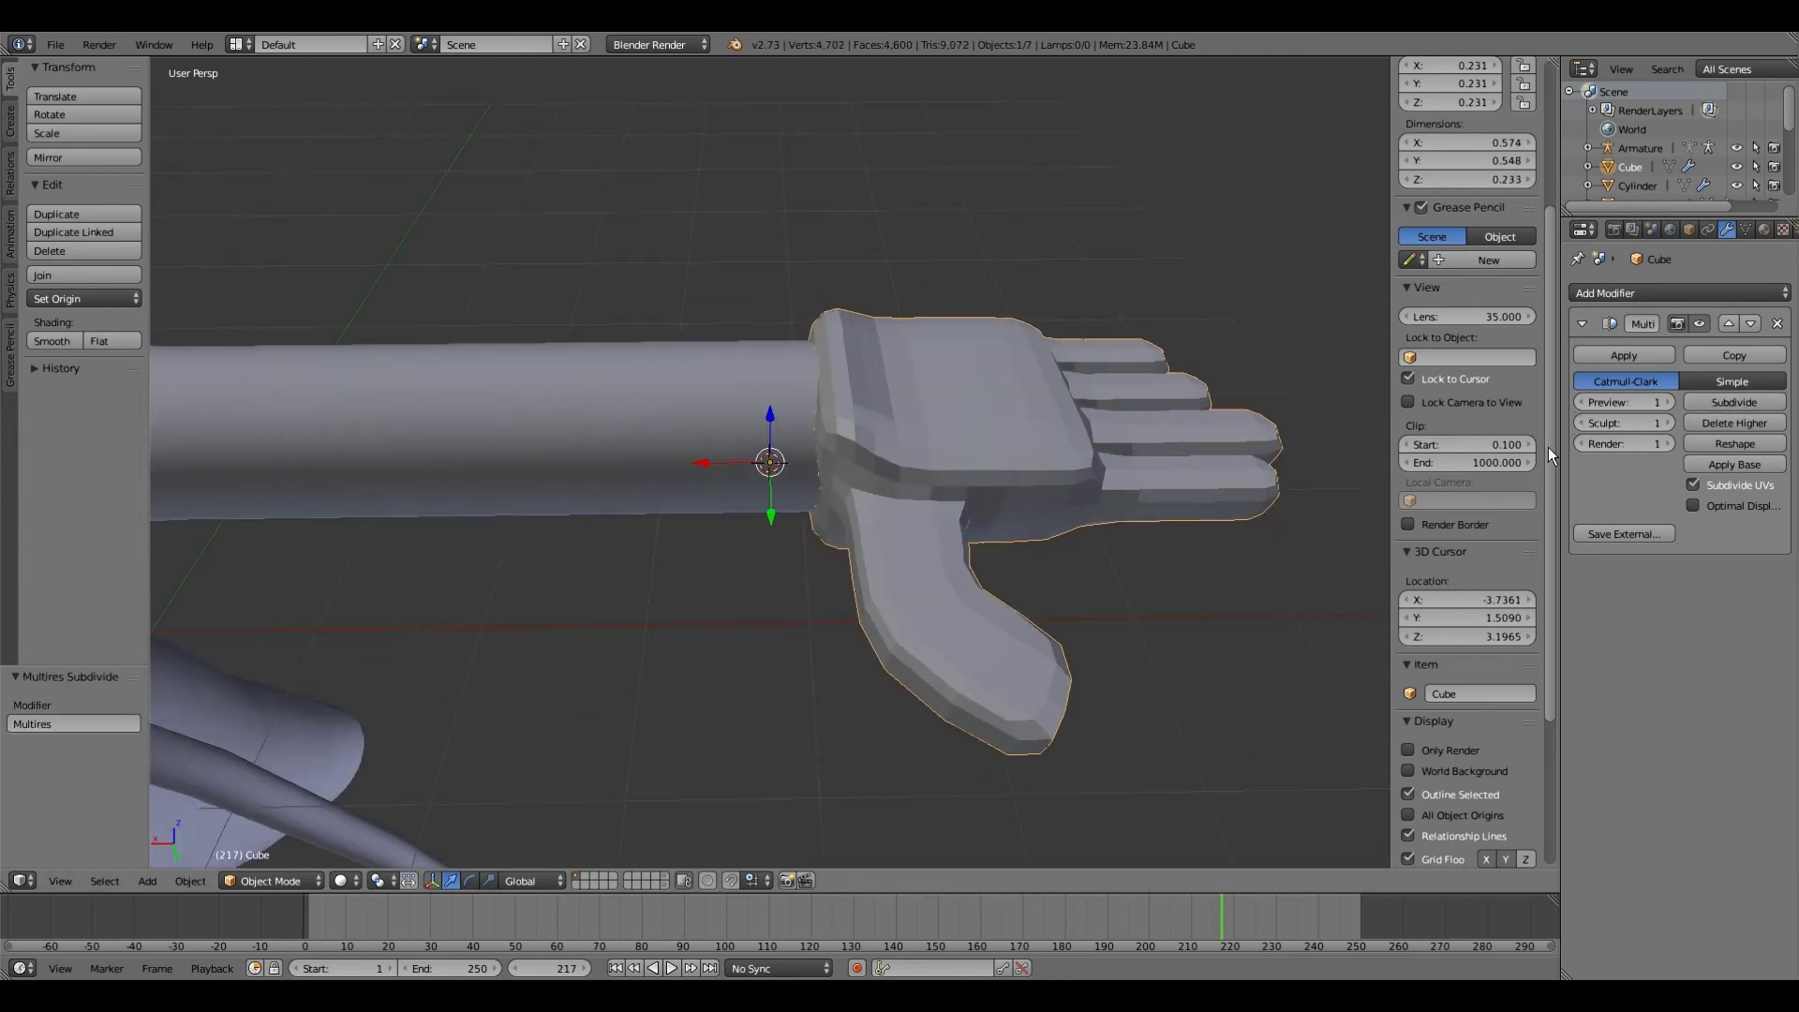
{"action": "left_click", "coordinate": [1689, 405]}
{"action": "middle_click_drag", "start_coordinate": [951, 424], "coordinate": [255, 876]}
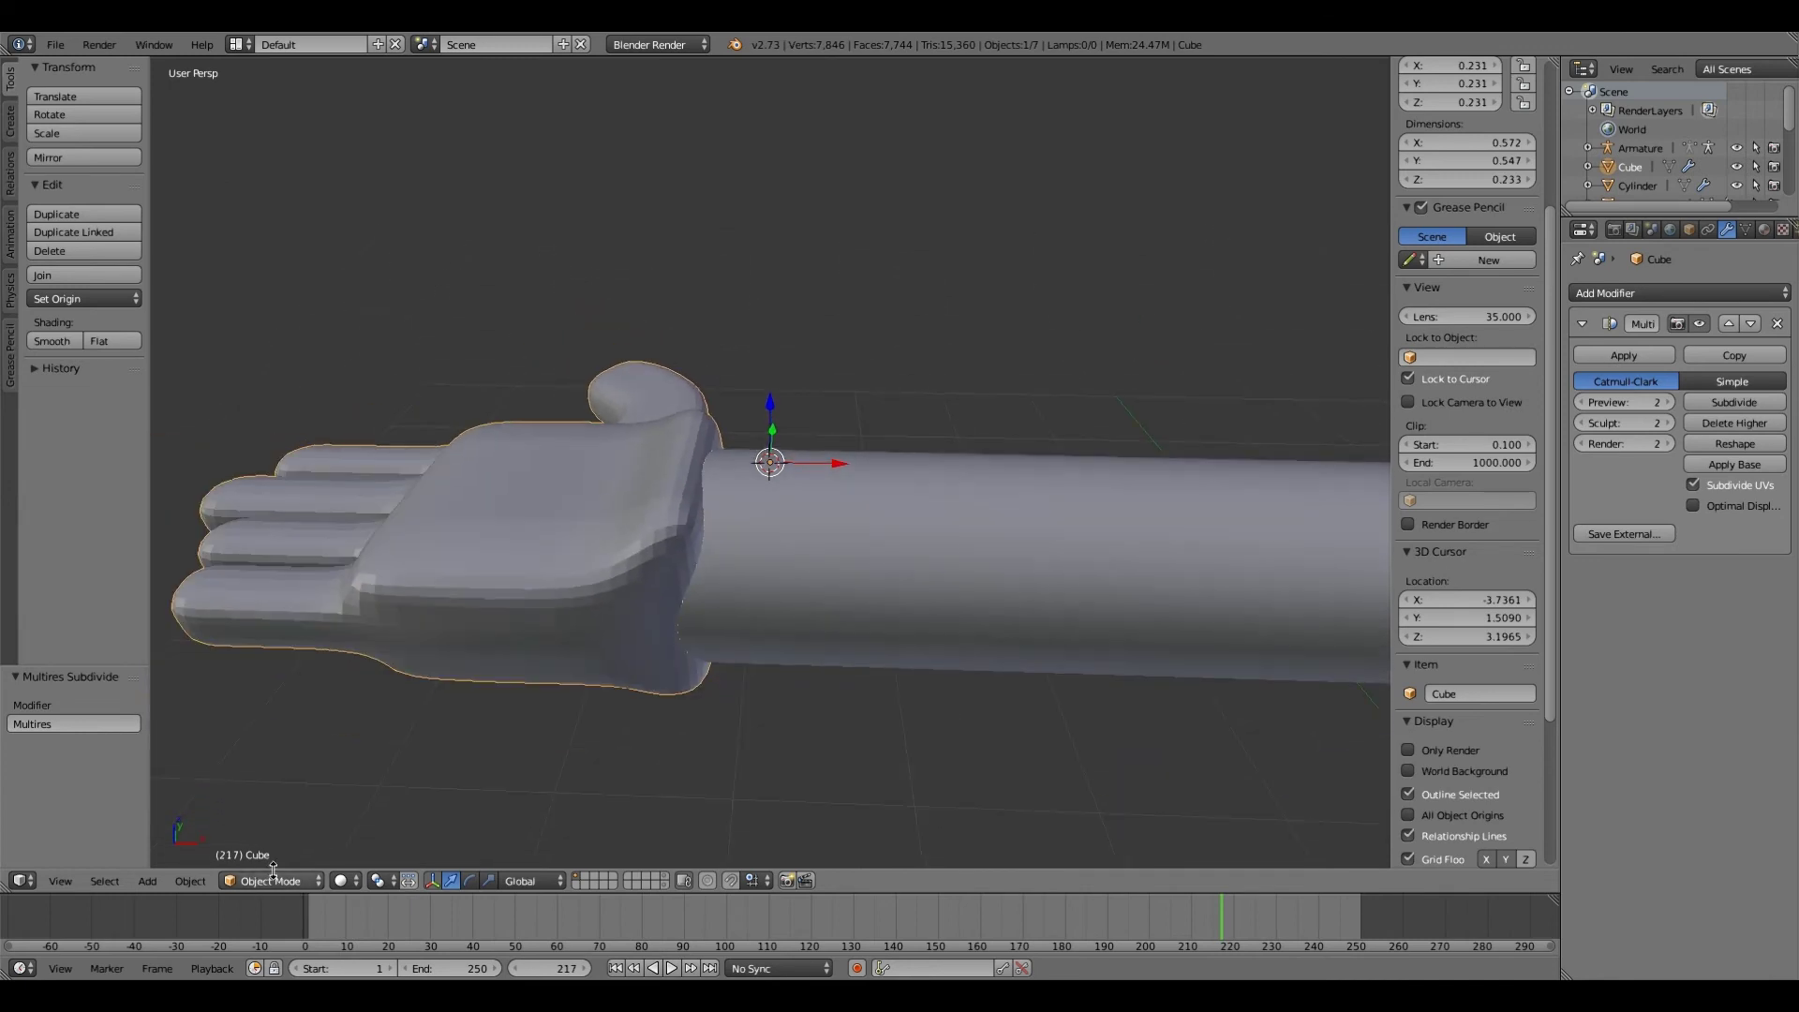
Step: Set the Multiresolution preview, sculpt and render levels to 1 and return to Edit Mode
{"action": "left_click", "coordinate": [1581, 402]}
{"action": "left_click", "coordinate": [1580, 442]}
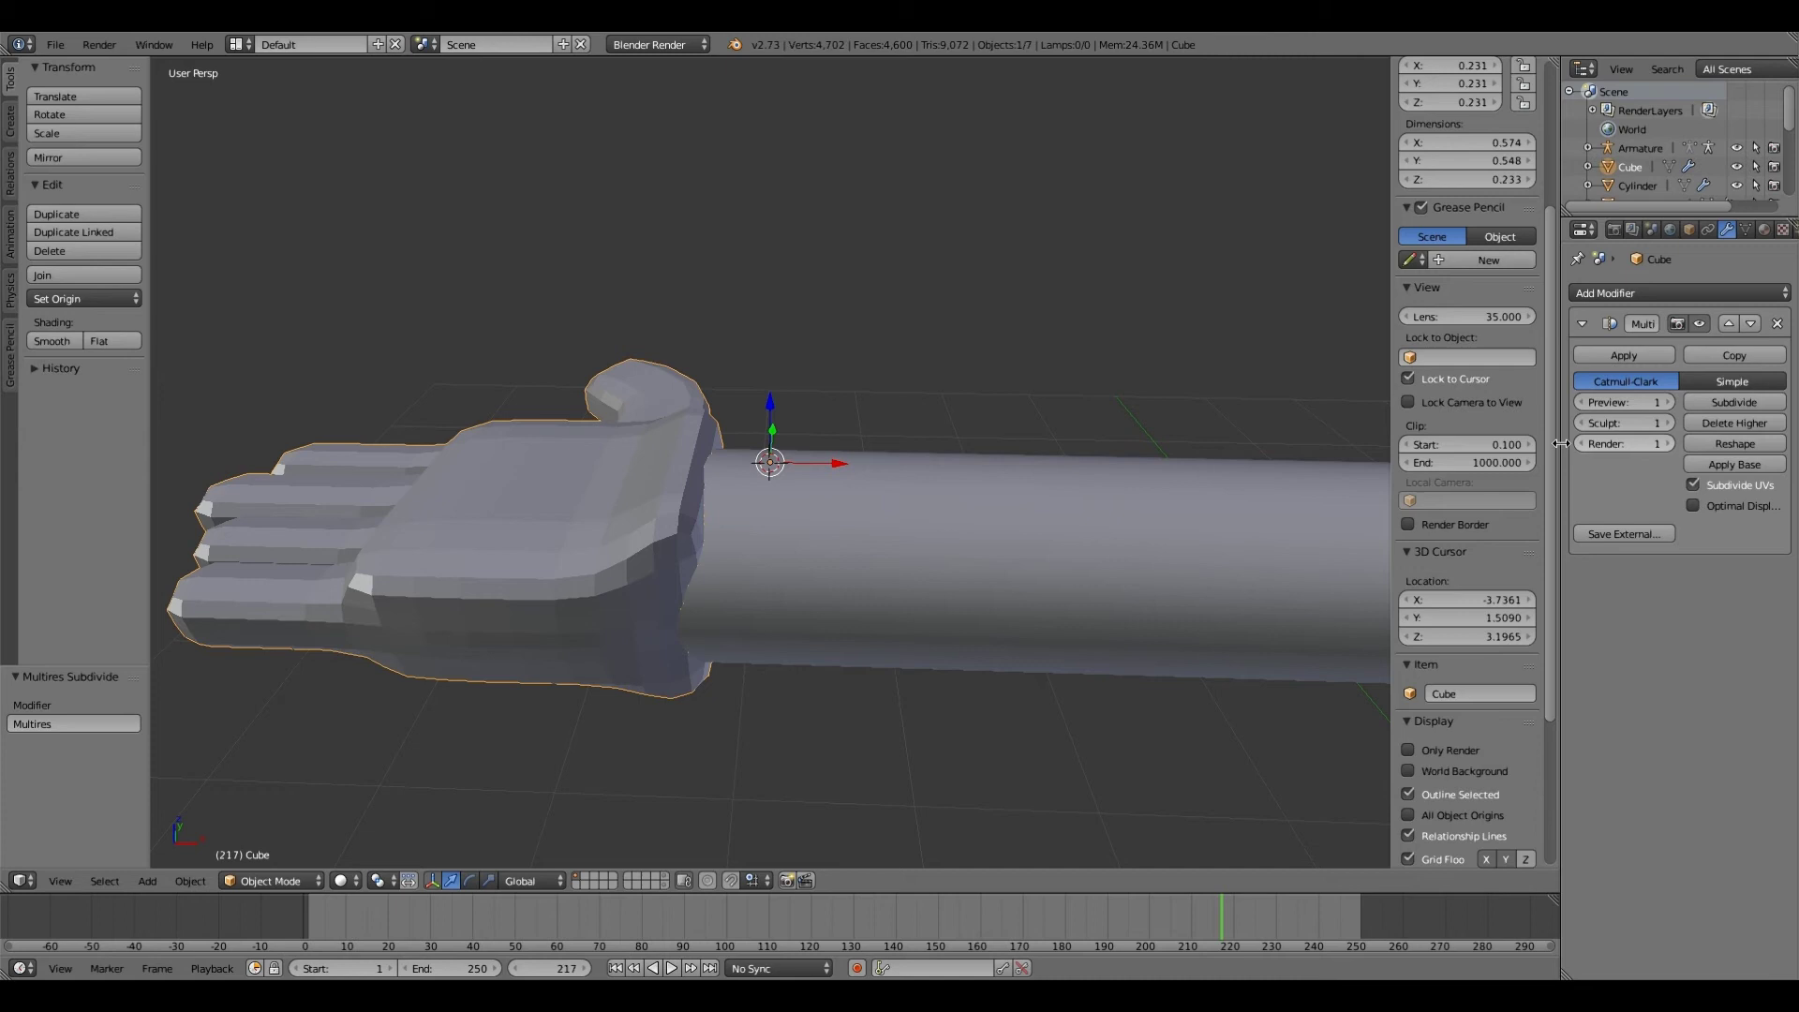
{"action": "left_click", "coordinate": [275, 840]}
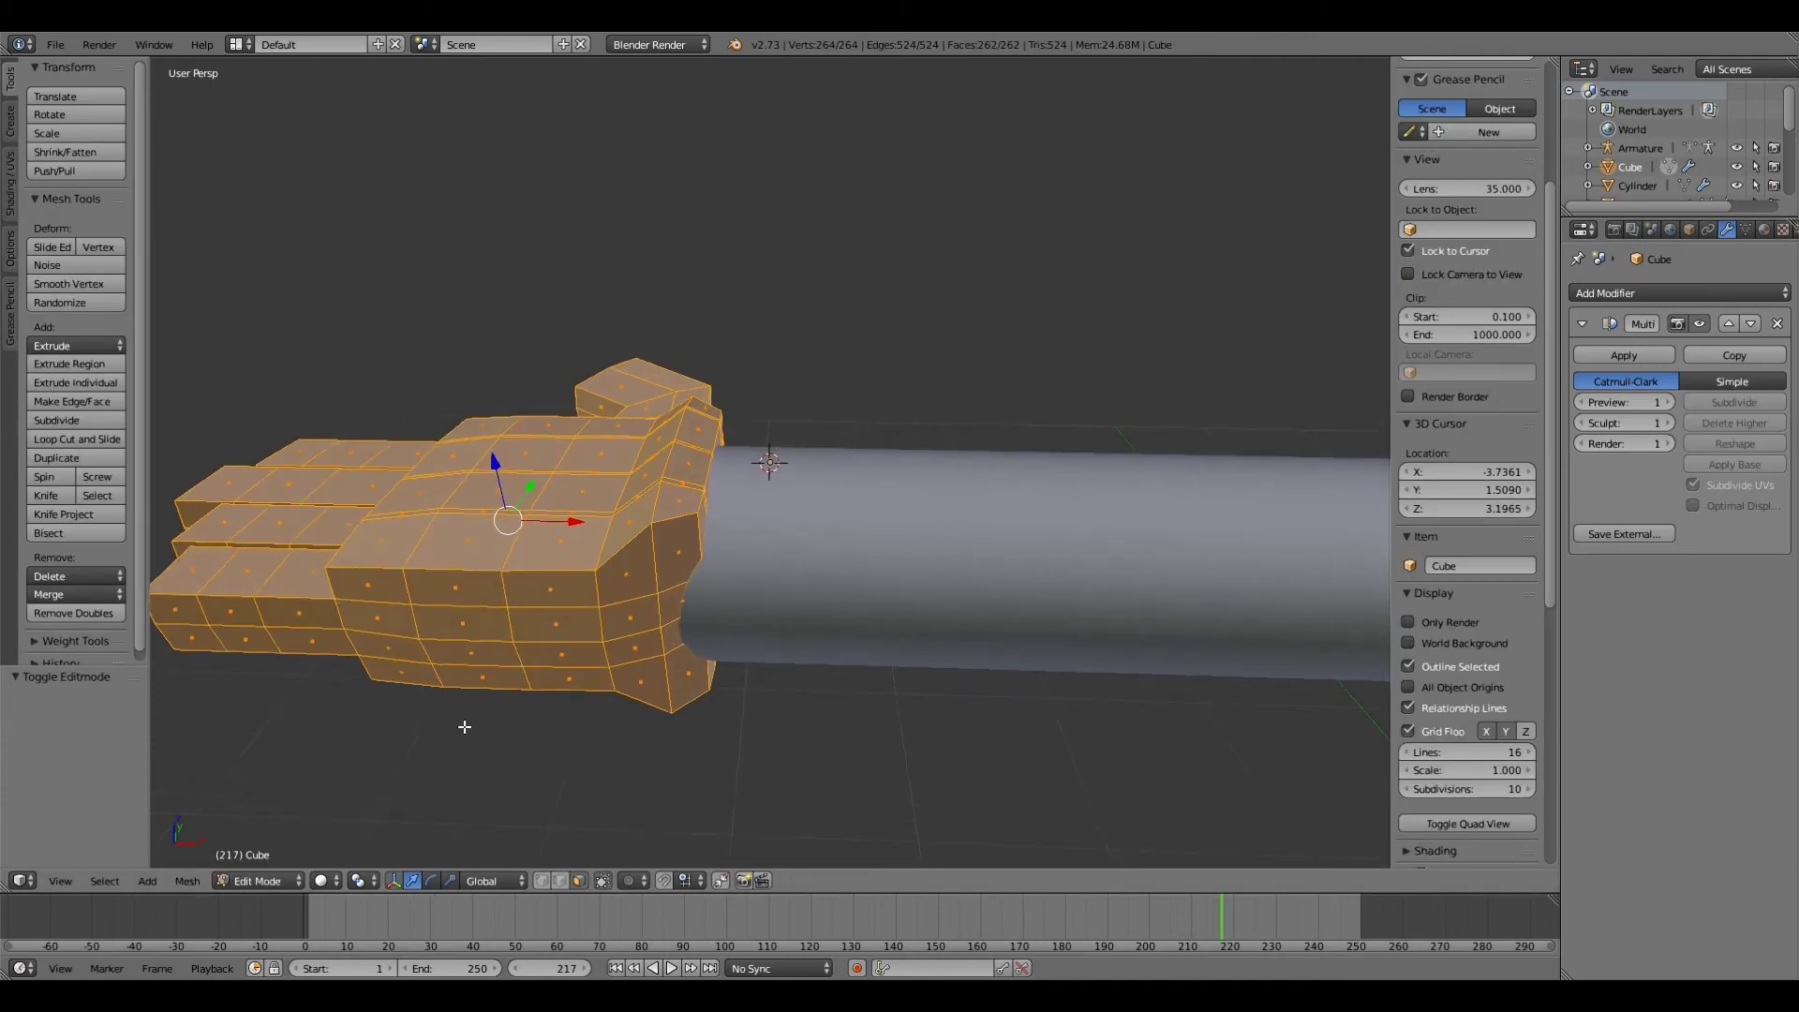
Step: Select the middle side faces opposite the thumb near the wrist, enable proportional editing, and move them -0.014 along Y
{"action": "scroll", "coordinate": [466, 727], "scroll_direction": "up", "scroll_amount": 3}
{"action": "right_click", "coordinate": [578, 540]}
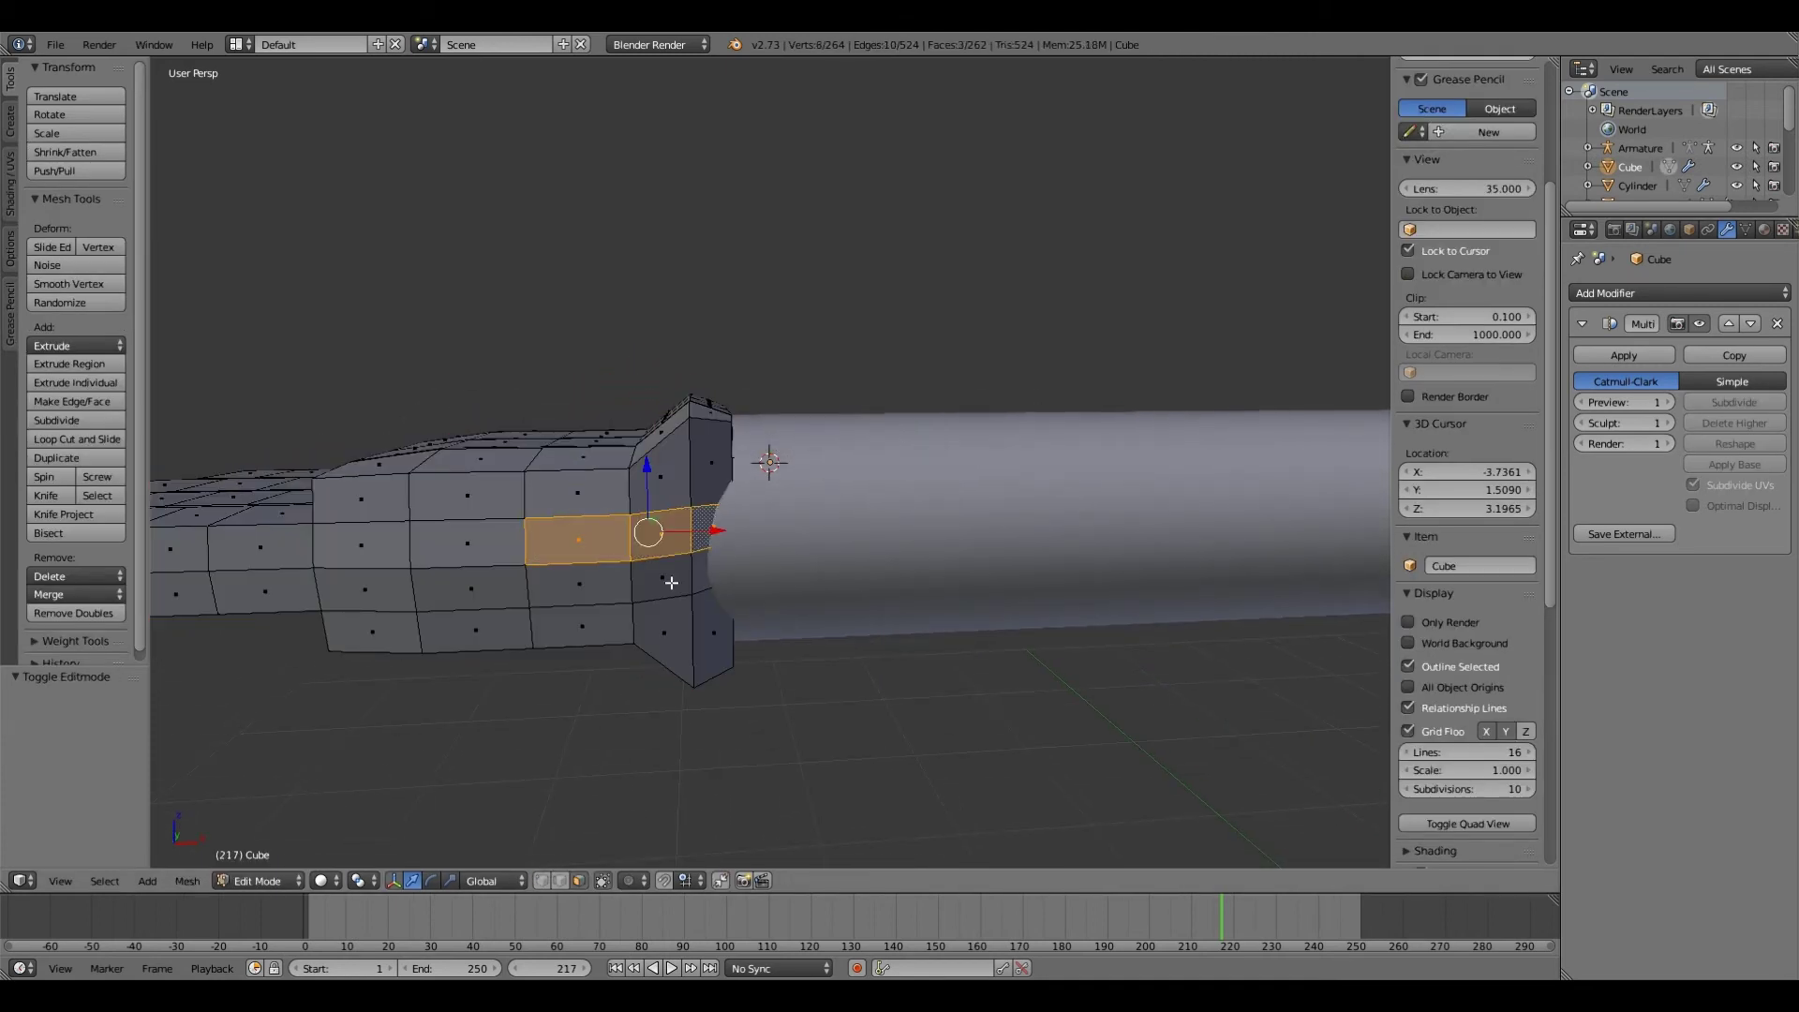
{"action": "right_click", "coordinate": [469, 544], "text": "shift"}
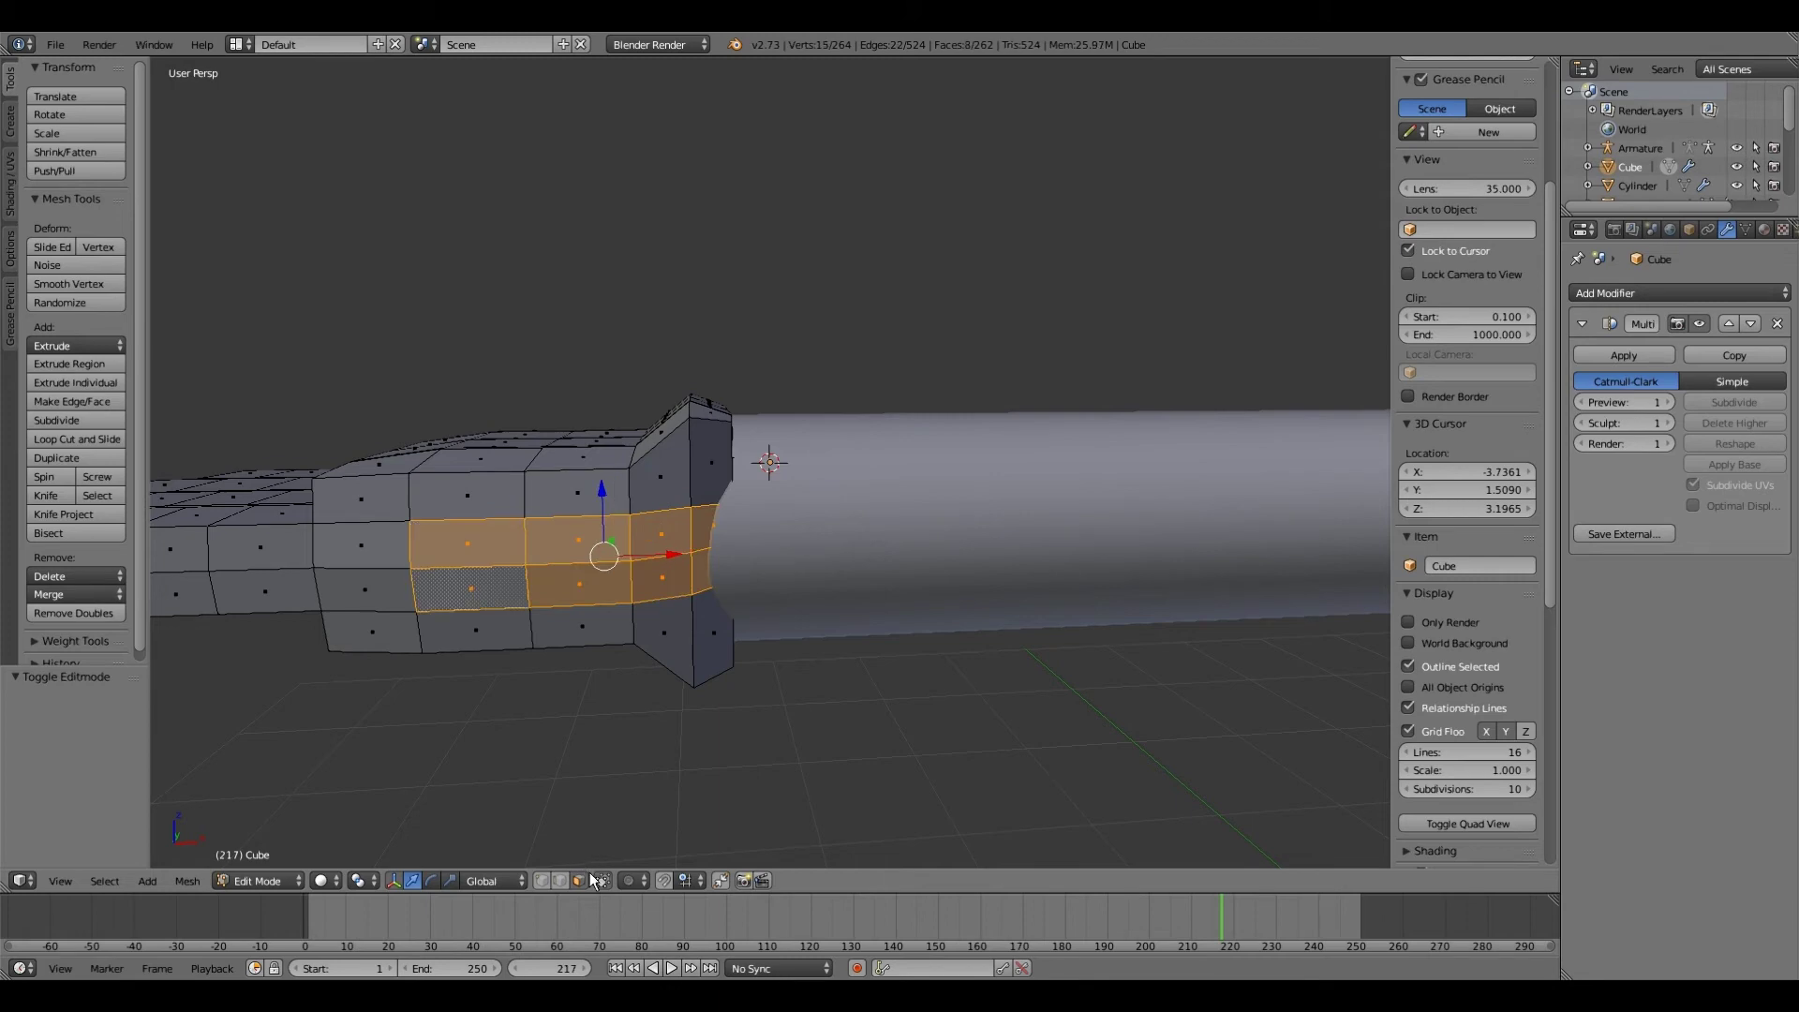
{"action": "left_click", "coordinate": [633, 881]}
{"action": "left_click", "coordinate": [650, 795]}
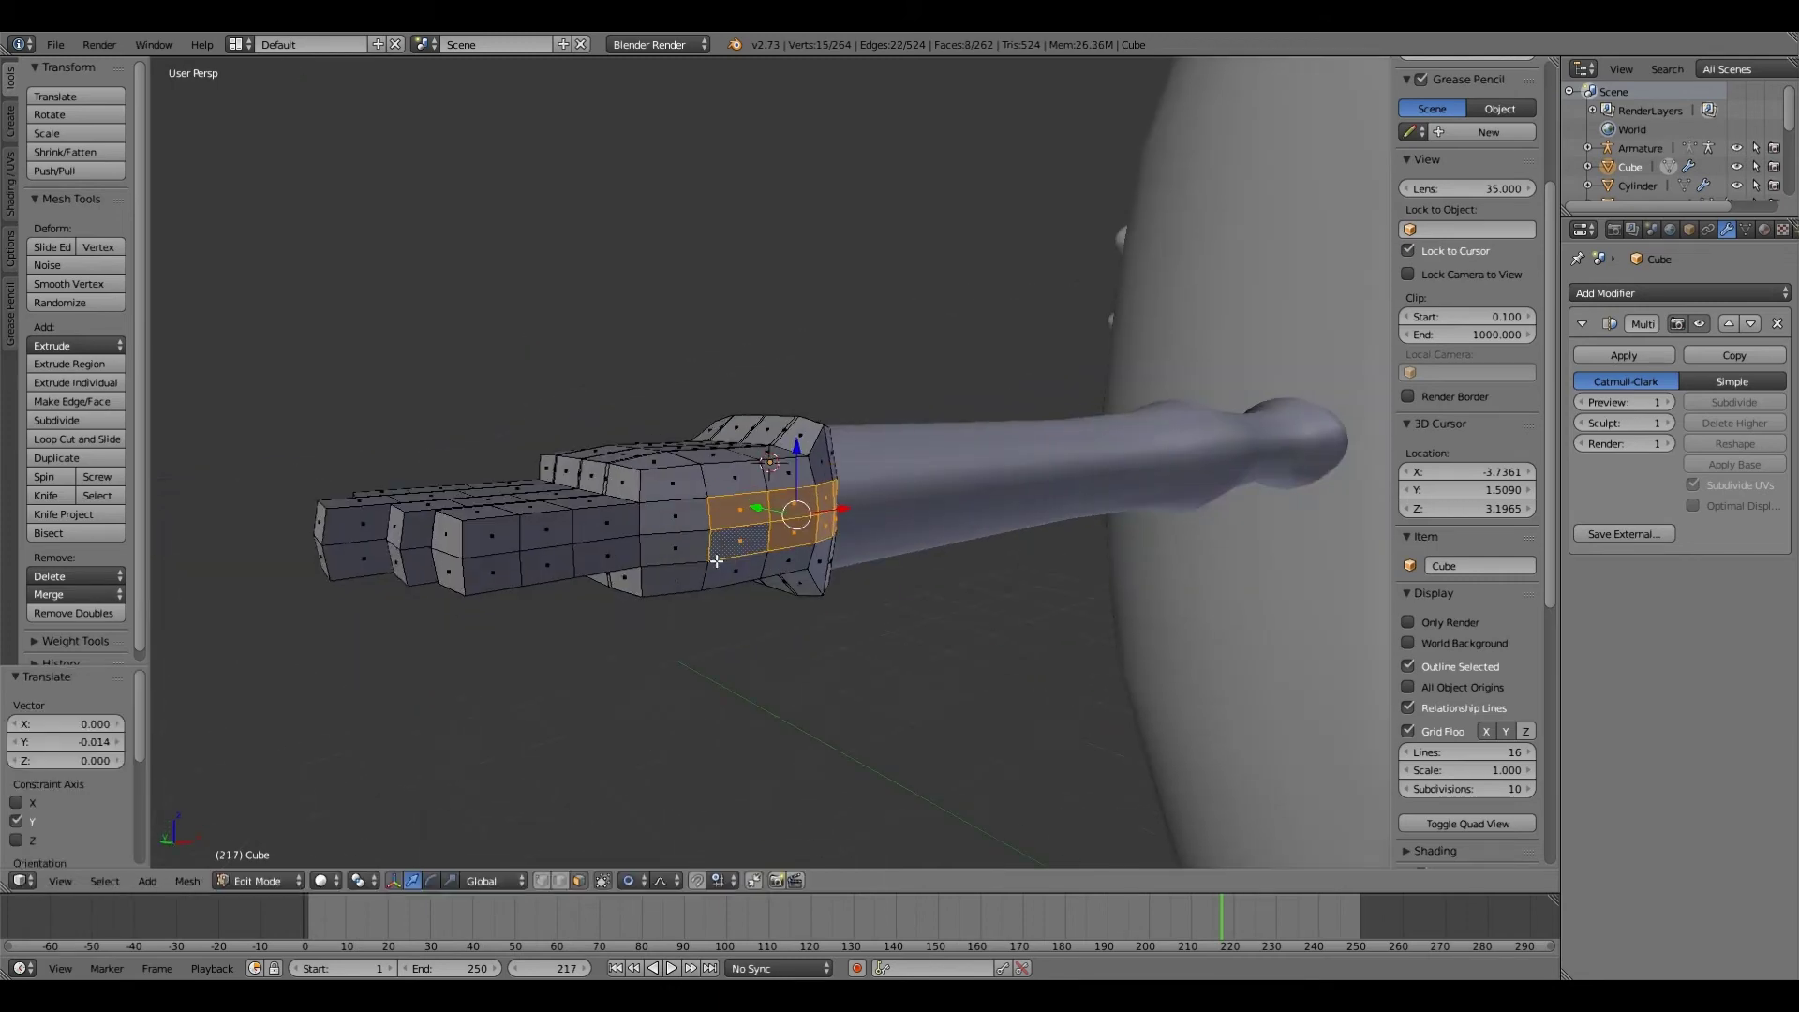
Step: Adjust further faces around the wrist with proportional editing and switch to edge selection
{"action": "right_click", "coordinate": [855, 511], "text": "alt"}
{"action": "middle_click_drag", "start_coordinate": [855, 510], "coordinate": [777, 646]}
{"action": "left_click", "coordinate": [743, 514]}
{"action": "right_click_drag", "start_coordinate": [777, 646], "coordinate": [763, 661]}
{"action": "middle_click_drag", "start_coordinate": [763, 661], "coordinate": [817, 528]}
{"action": "left_click_drag", "start_coordinate": [774, 536], "coordinate": [581, 544]}
{"action": "middle_click_drag", "start_coordinate": [581, 543], "coordinate": [565, 869]}
Step: Select the middle edges along the thumb's outer side and shift them along X with proportional editing
{"action": "right_click", "coordinate": [775, 575]}
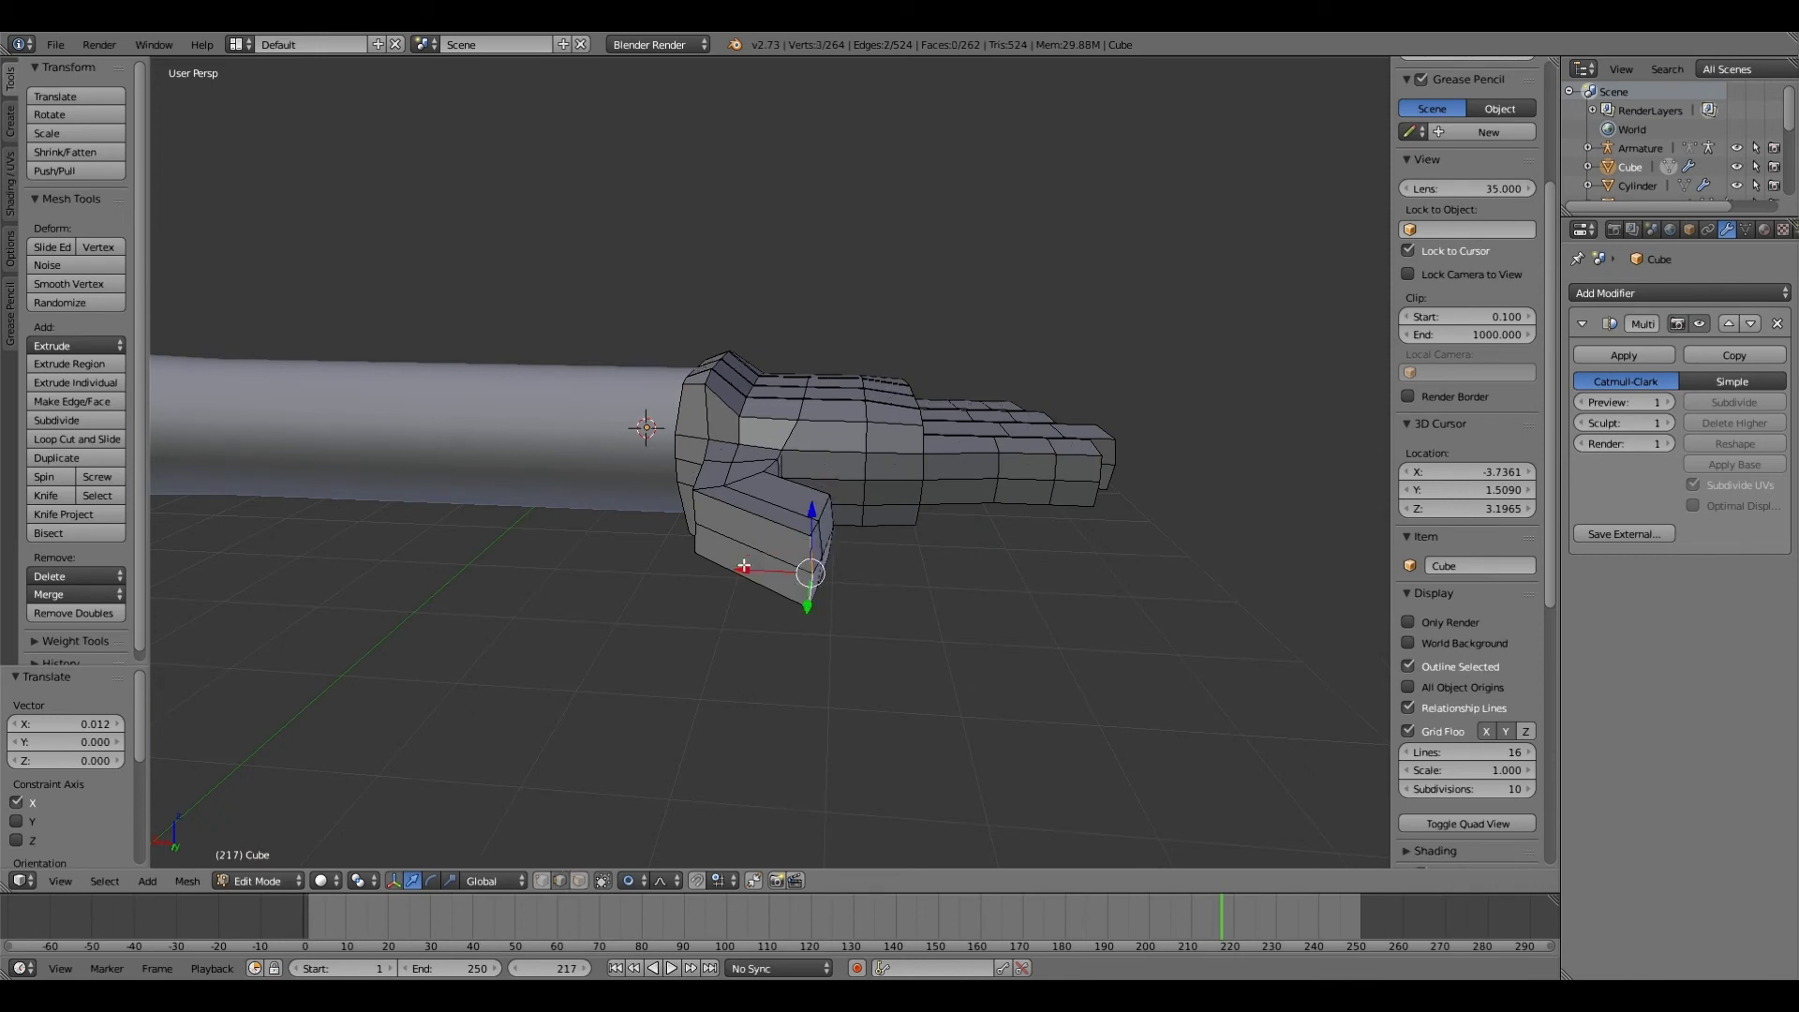
{"action": "left_click_drag", "start_coordinate": [745, 566], "coordinate": [745, 566]}
{"action": "middle_click_drag", "start_coordinate": [757, 513], "coordinate": [750, 457]}
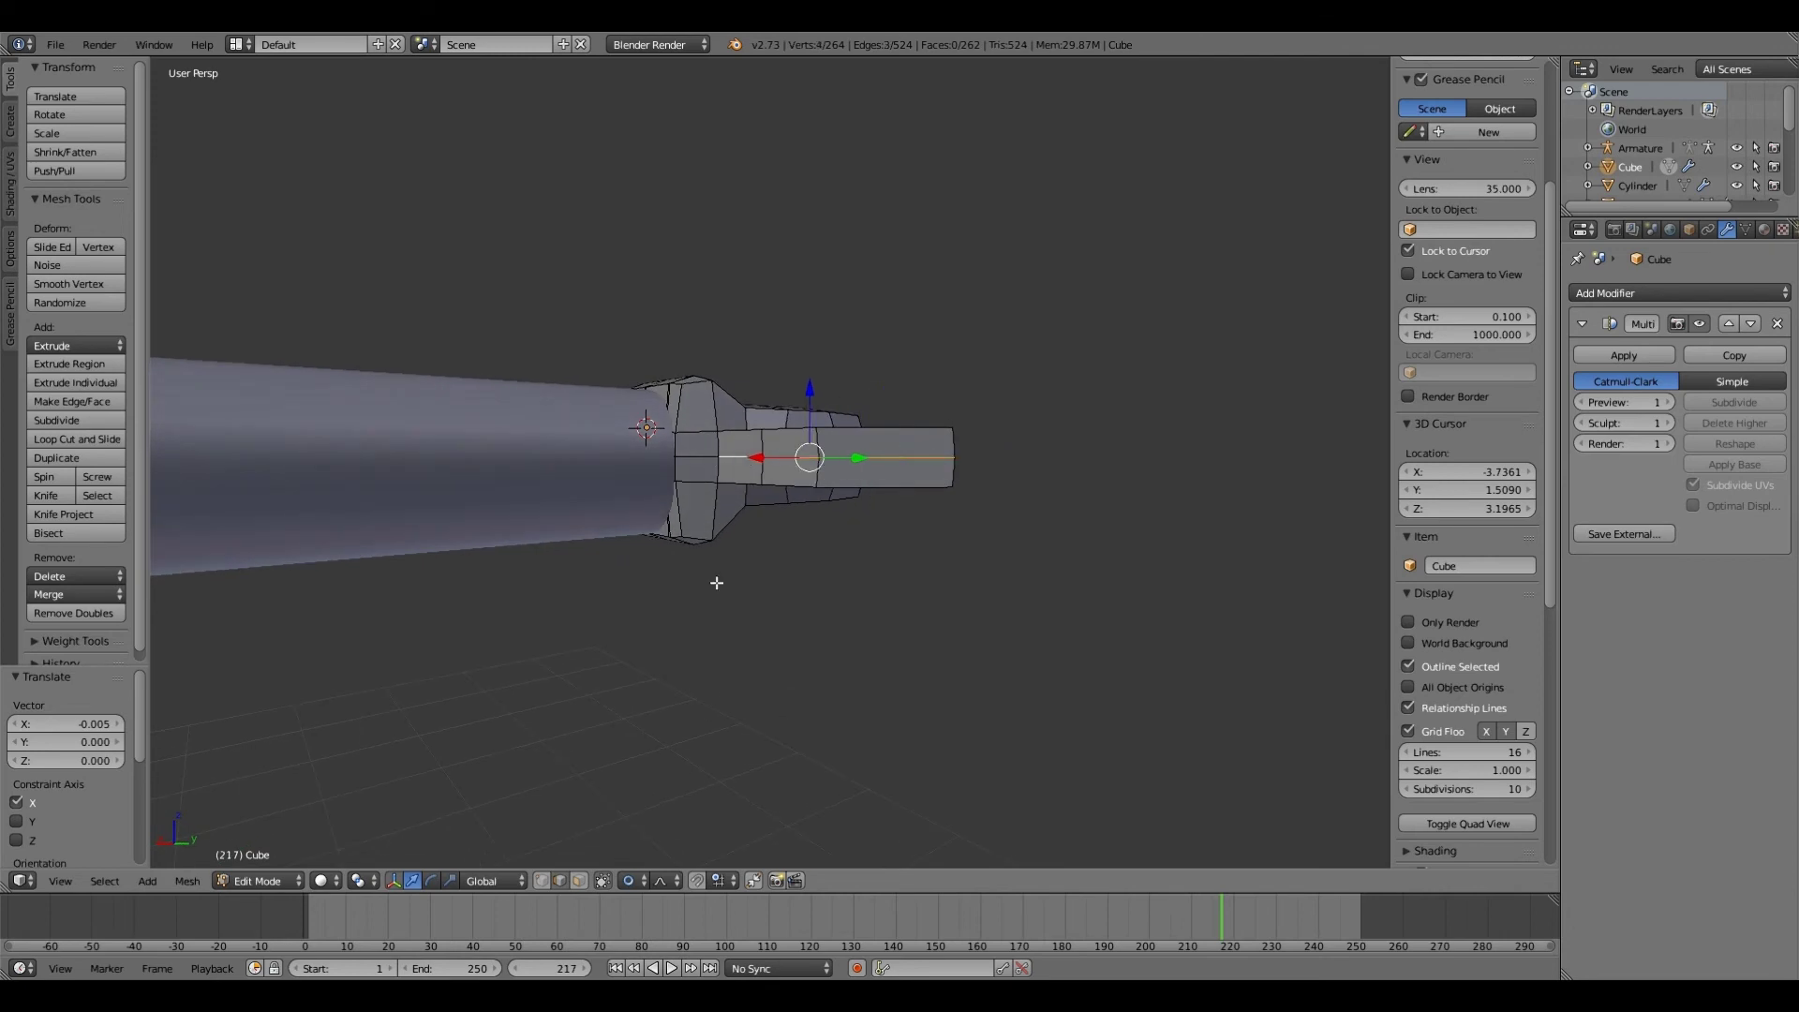
{"action": "middle_click_drag", "start_coordinate": [716, 593], "coordinate": [711, 518]}
{"action": "key", "text": "g"}
{"action": "key", "text": "x"}
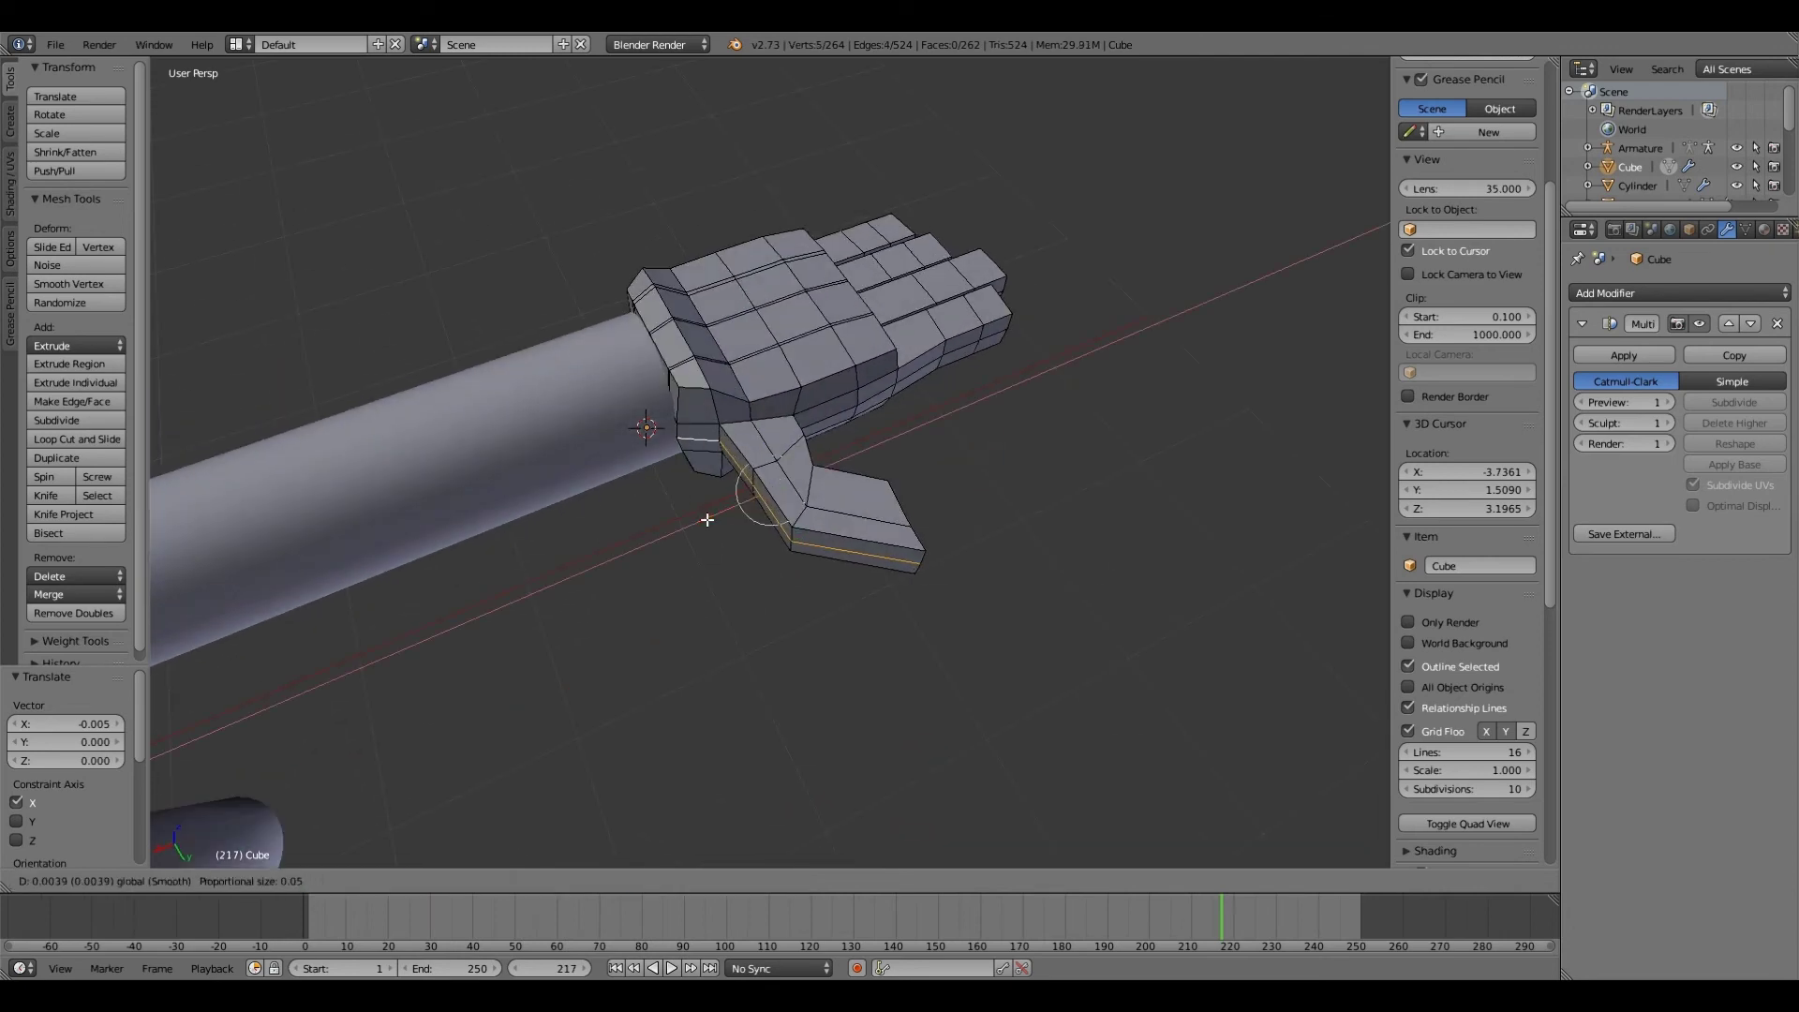
{"action": "left_click", "coordinate": [697, 532]}
Step: Select the middle edges around the thumb's tip and move them -0.006 along X
{"action": "middle_click_drag", "start_coordinate": [697, 531], "coordinate": [580, 461]}
{"action": "right_click", "coordinate": [545, 530], "text": "shift"}
{"action": "key", "text": "g"}
{"action": "key", "text": "x"}
{"action": "left_click", "coordinate": [693, 562]}
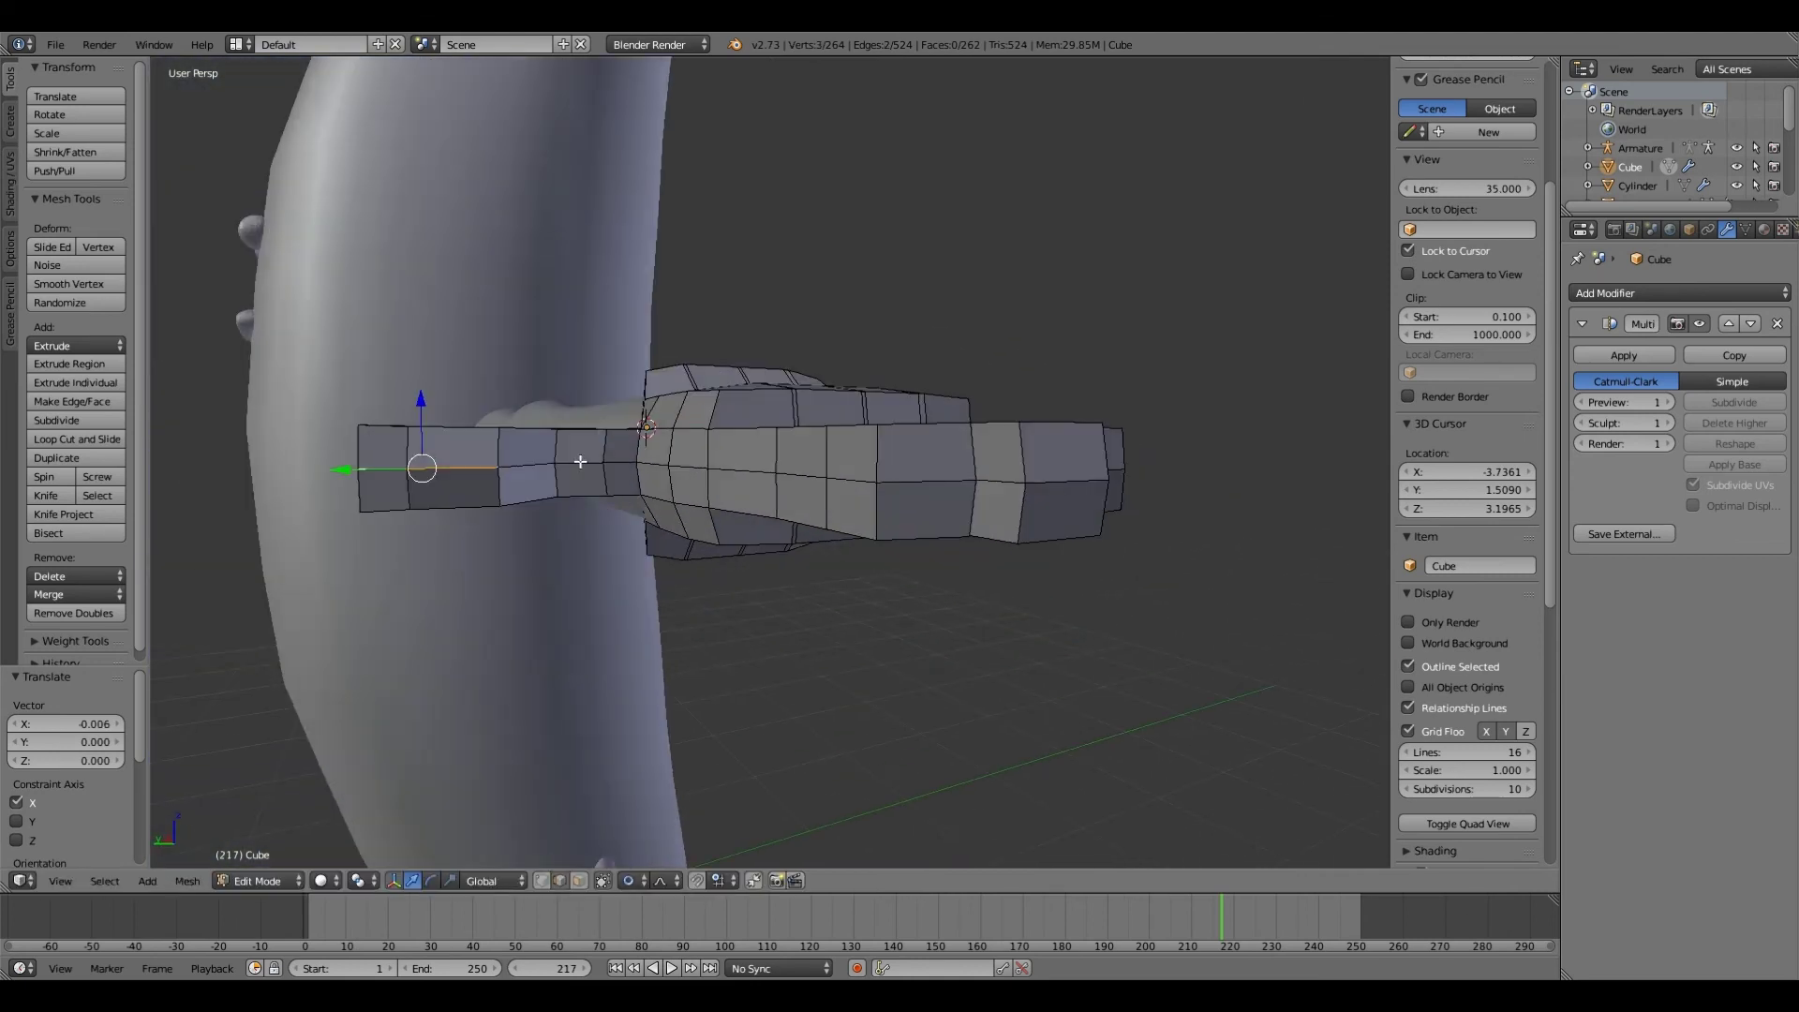
Step: Select the middle edges along the thumb's inner side and move them -0.018 along X
{"action": "middle_click_drag", "start_coordinate": [623, 527], "coordinate": [602, 492]}
{"action": "key", "text": "g"}
{"action": "key", "text": "x"}
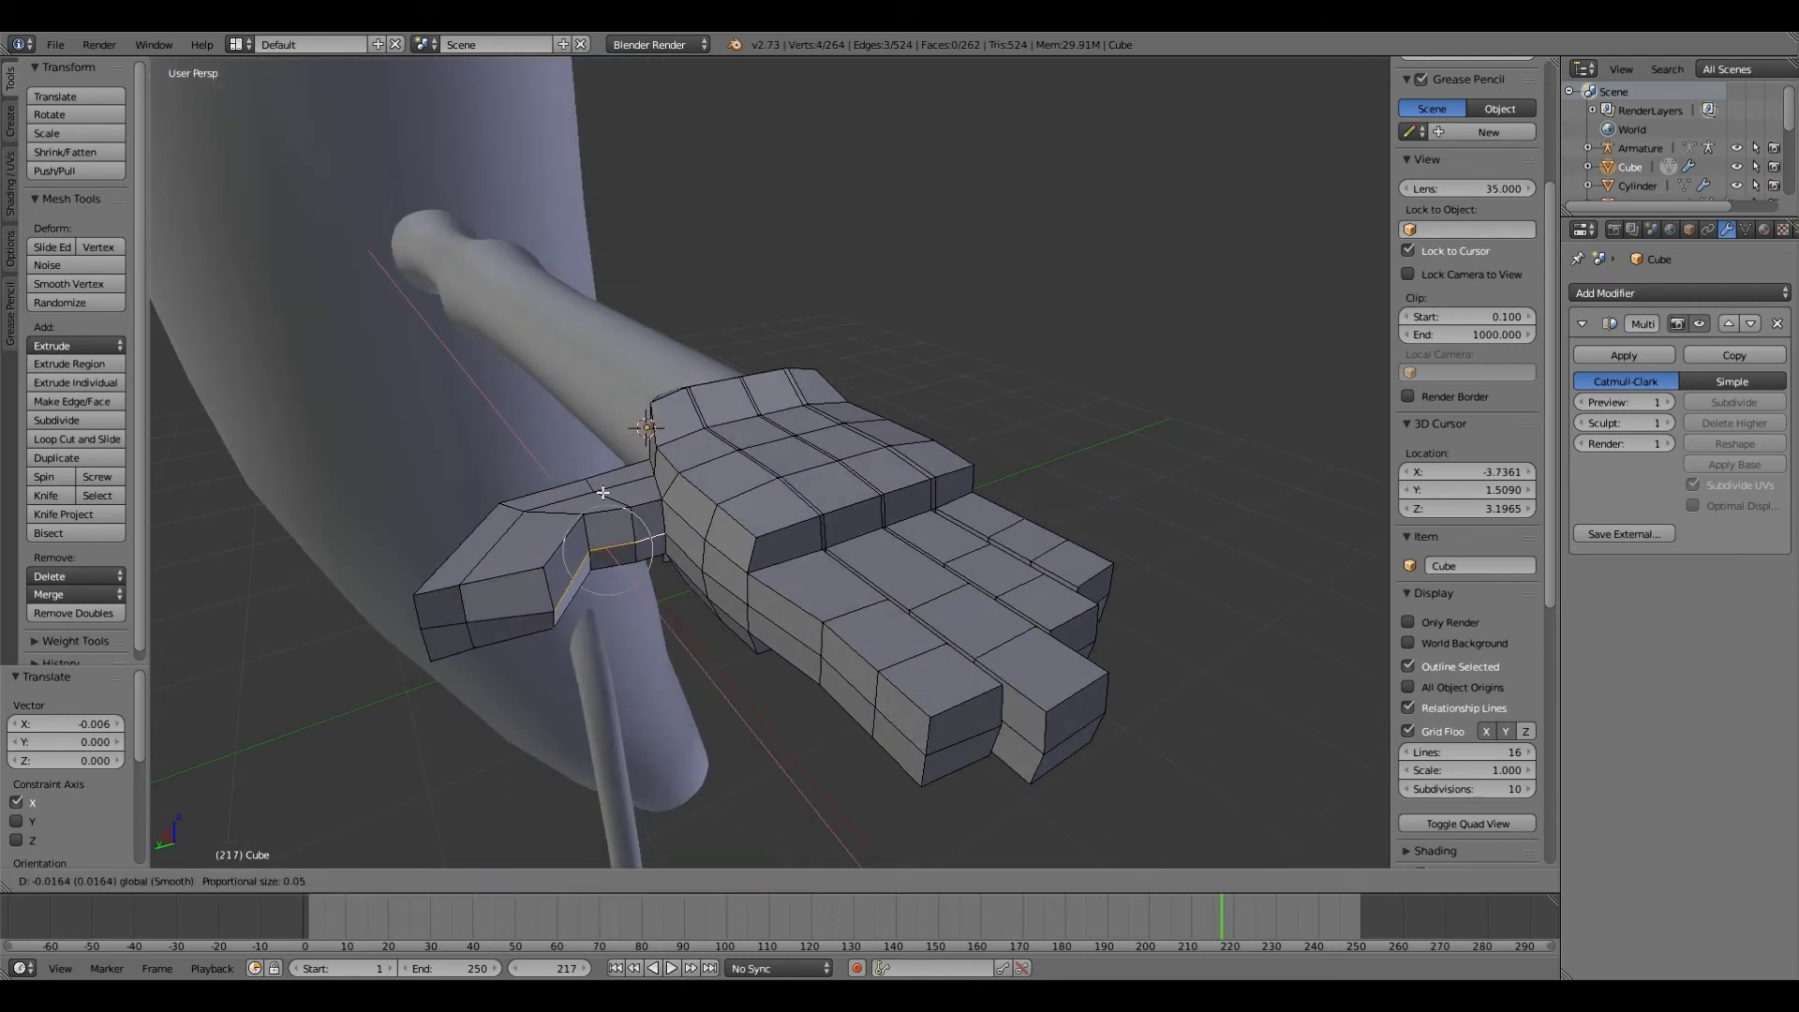
{"action": "left_click", "coordinate": [606, 510]}
Step: Select the middle row of edges along the hand's little-finger side and reposition it with proportional editing
{"action": "middle_click_drag", "start_coordinate": [605, 510], "coordinate": [630, 437]}
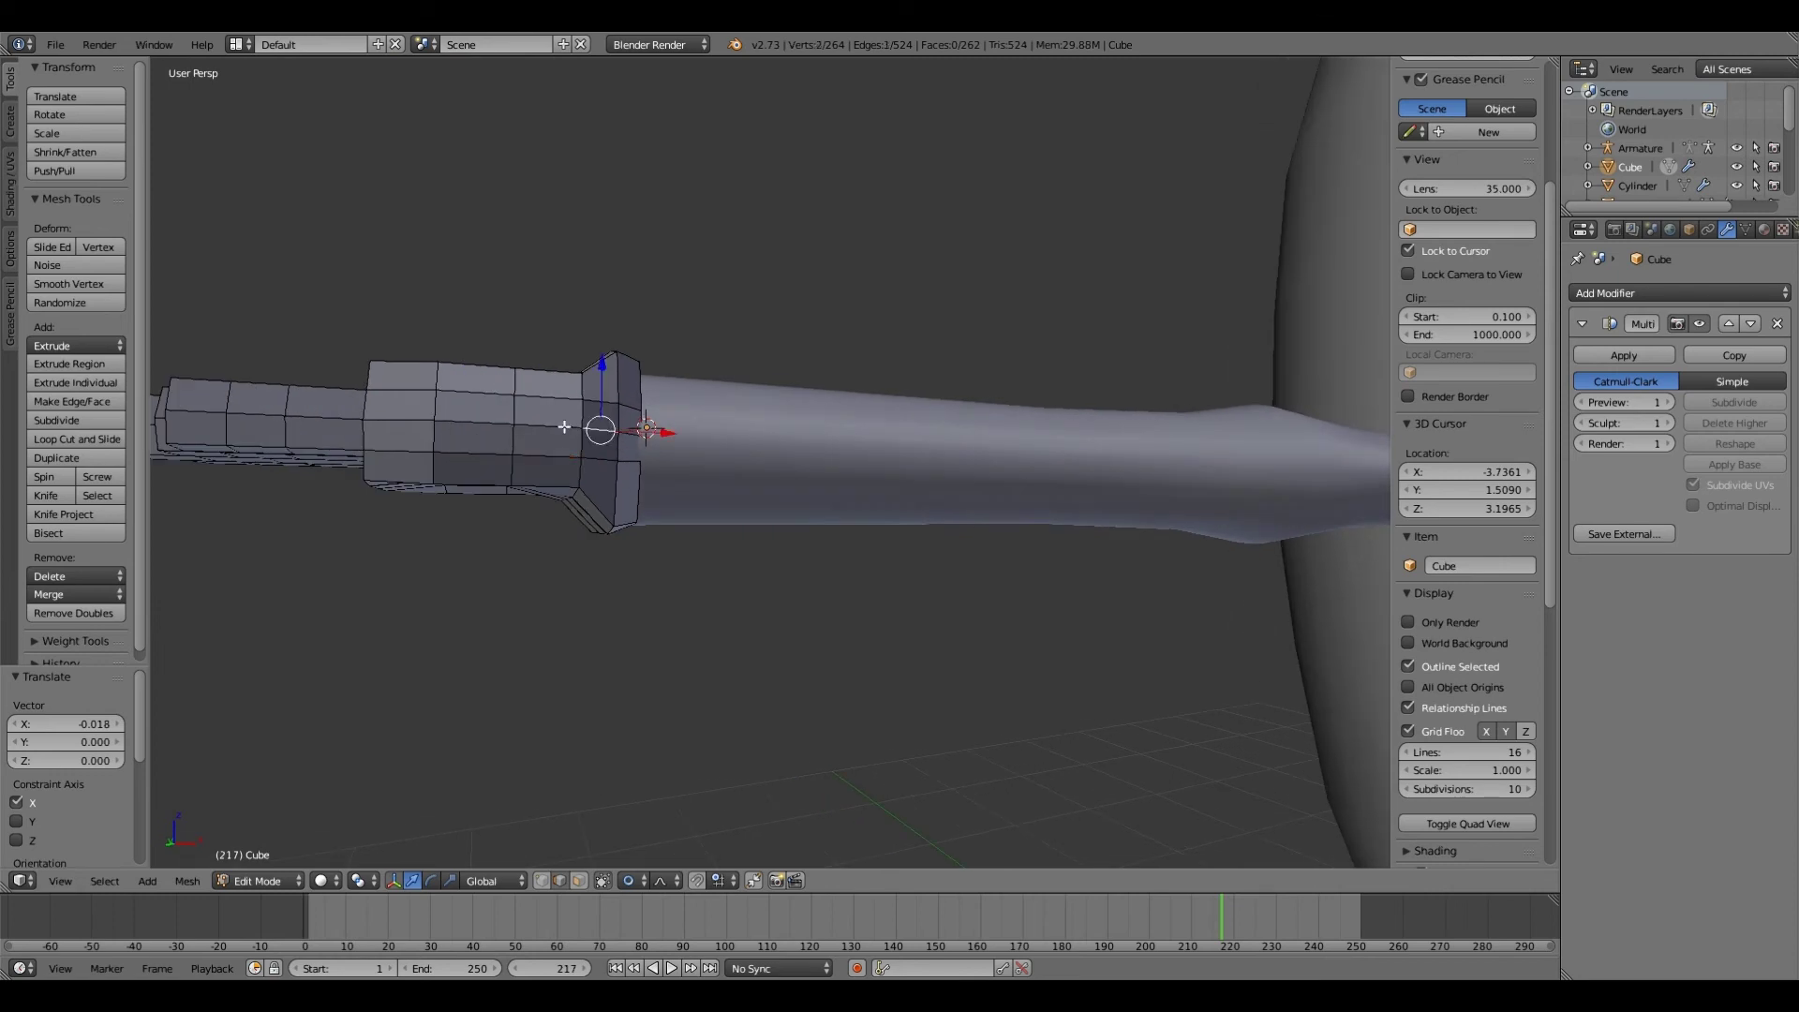
{"action": "right_click", "coordinate": [409, 426], "text": "shift"}
{"action": "middle_click_drag", "start_coordinate": [438, 470], "coordinate": [312, 521]}
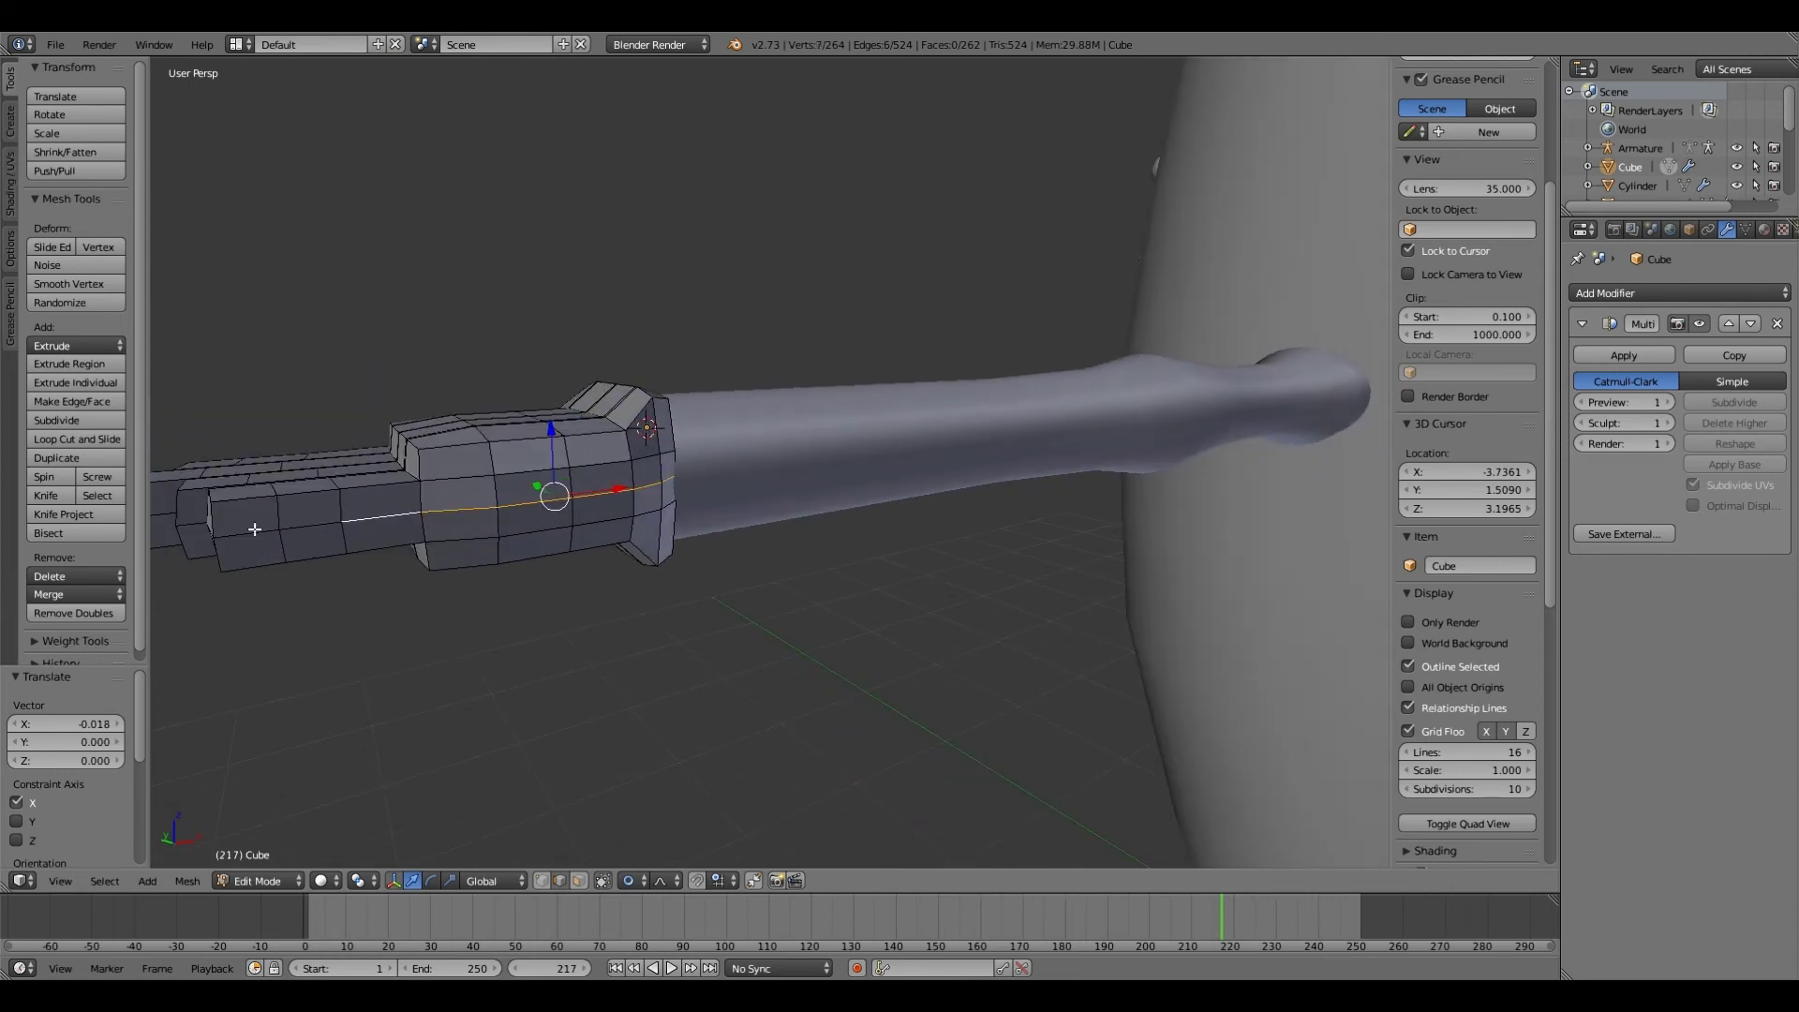
{"action": "right_click", "coordinate": [301, 544], "text": "shift"}
{"action": "middle_click_drag", "start_coordinate": [301, 545], "coordinate": [613, 350]}
{"action": "key", "text": "g"}
{"action": "left_click", "coordinate": [585, 515]}
Step: Select the upper edges of the wrist opening, move them 0.012 along X, and scale them to about 0.975
{"action": "right_click", "coordinate": [497, 563], "text": "shift"}
{"action": "key", "text": "g"}
{"action": "key", "text": "x"}
{"action": "left_click", "coordinate": [810, 563]}
{"action": "key", "text": "s"}
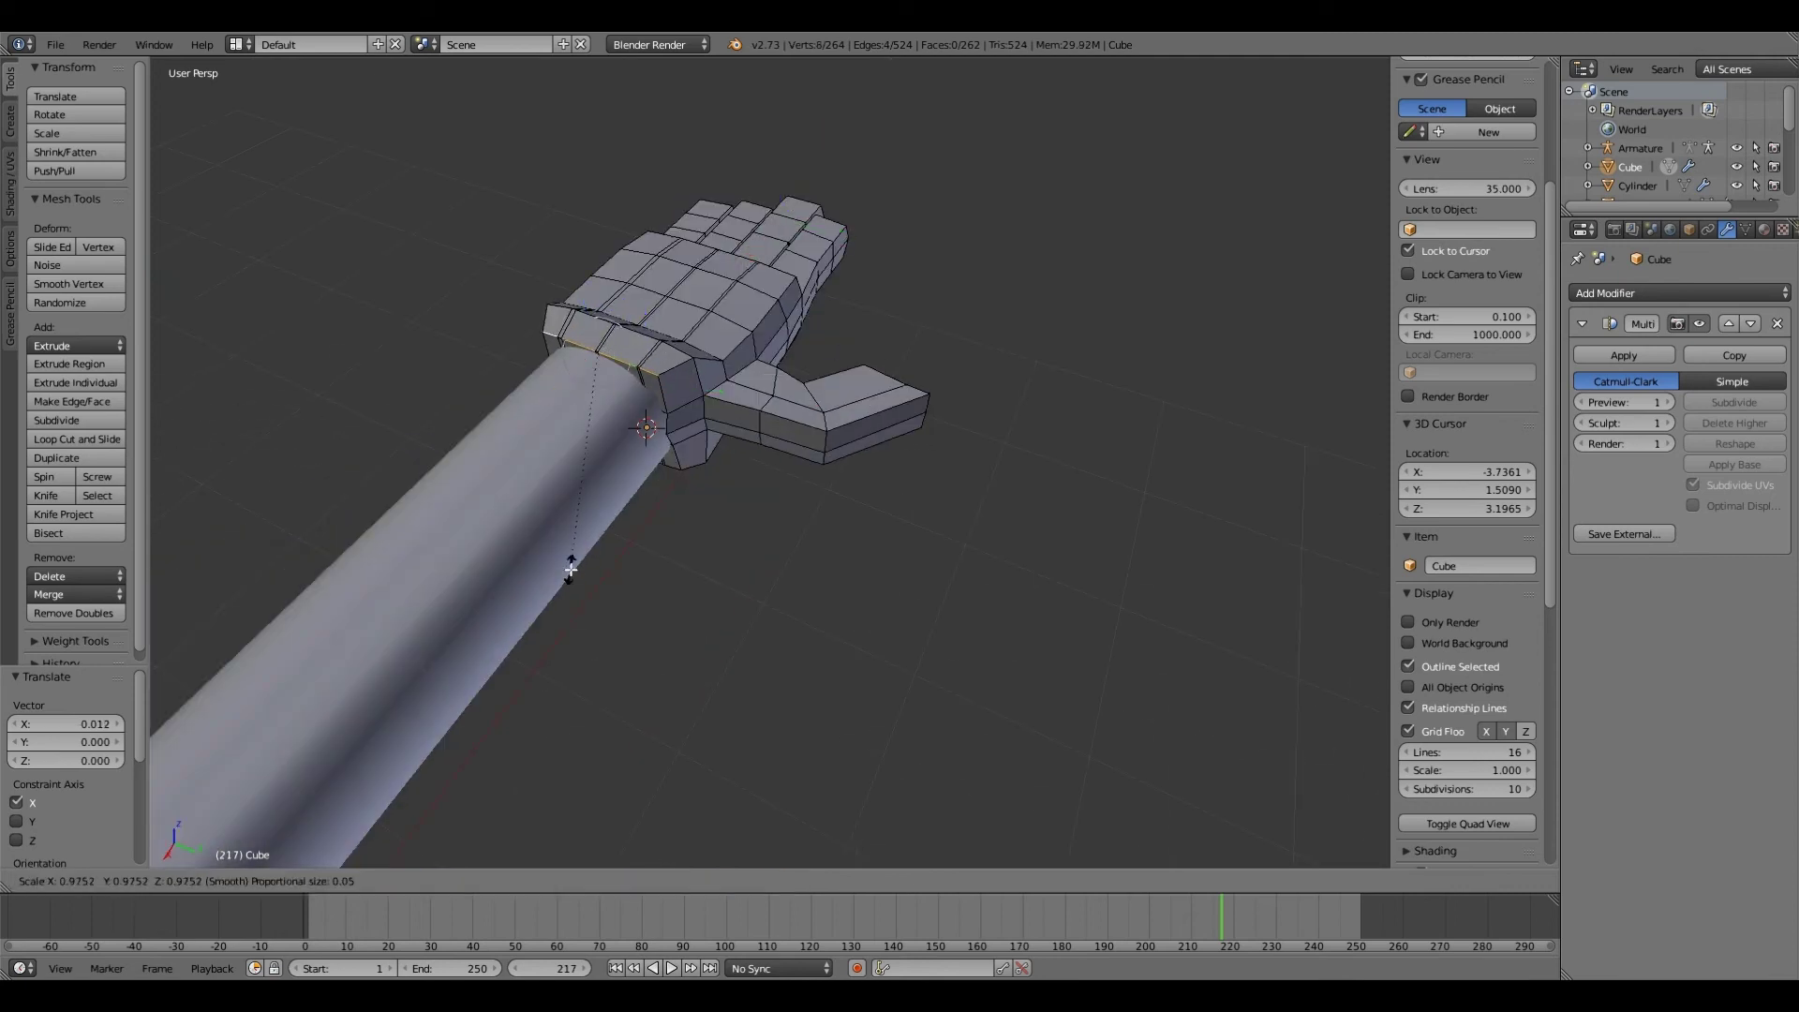
{"action": "left_click", "coordinate": [570, 562]}
Step: Switch to vertex selection and adjust the wrist opening's corner vertices along Z, moving the first -0.008
{"action": "middle_click_drag", "start_coordinate": [570, 562], "coordinate": [535, 438]}
{"action": "key", "text": "ctrl+Tab"}
{"action": "right_click", "coordinate": [671, 361]}
{"action": "middle_click_drag", "start_coordinate": [671, 361], "coordinate": [671, 403]}
{"action": "left_click", "coordinate": [674, 301]}
{"action": "left_click_drag", "start_coordinate": [656, 420], "coordinate": [656, 426]}
{"action": "middle_click_drag", "start_coordinate": [600, 487], "coordinate": [844, 478]}
{"action": "right_click", "coordinate": [494, 485]}
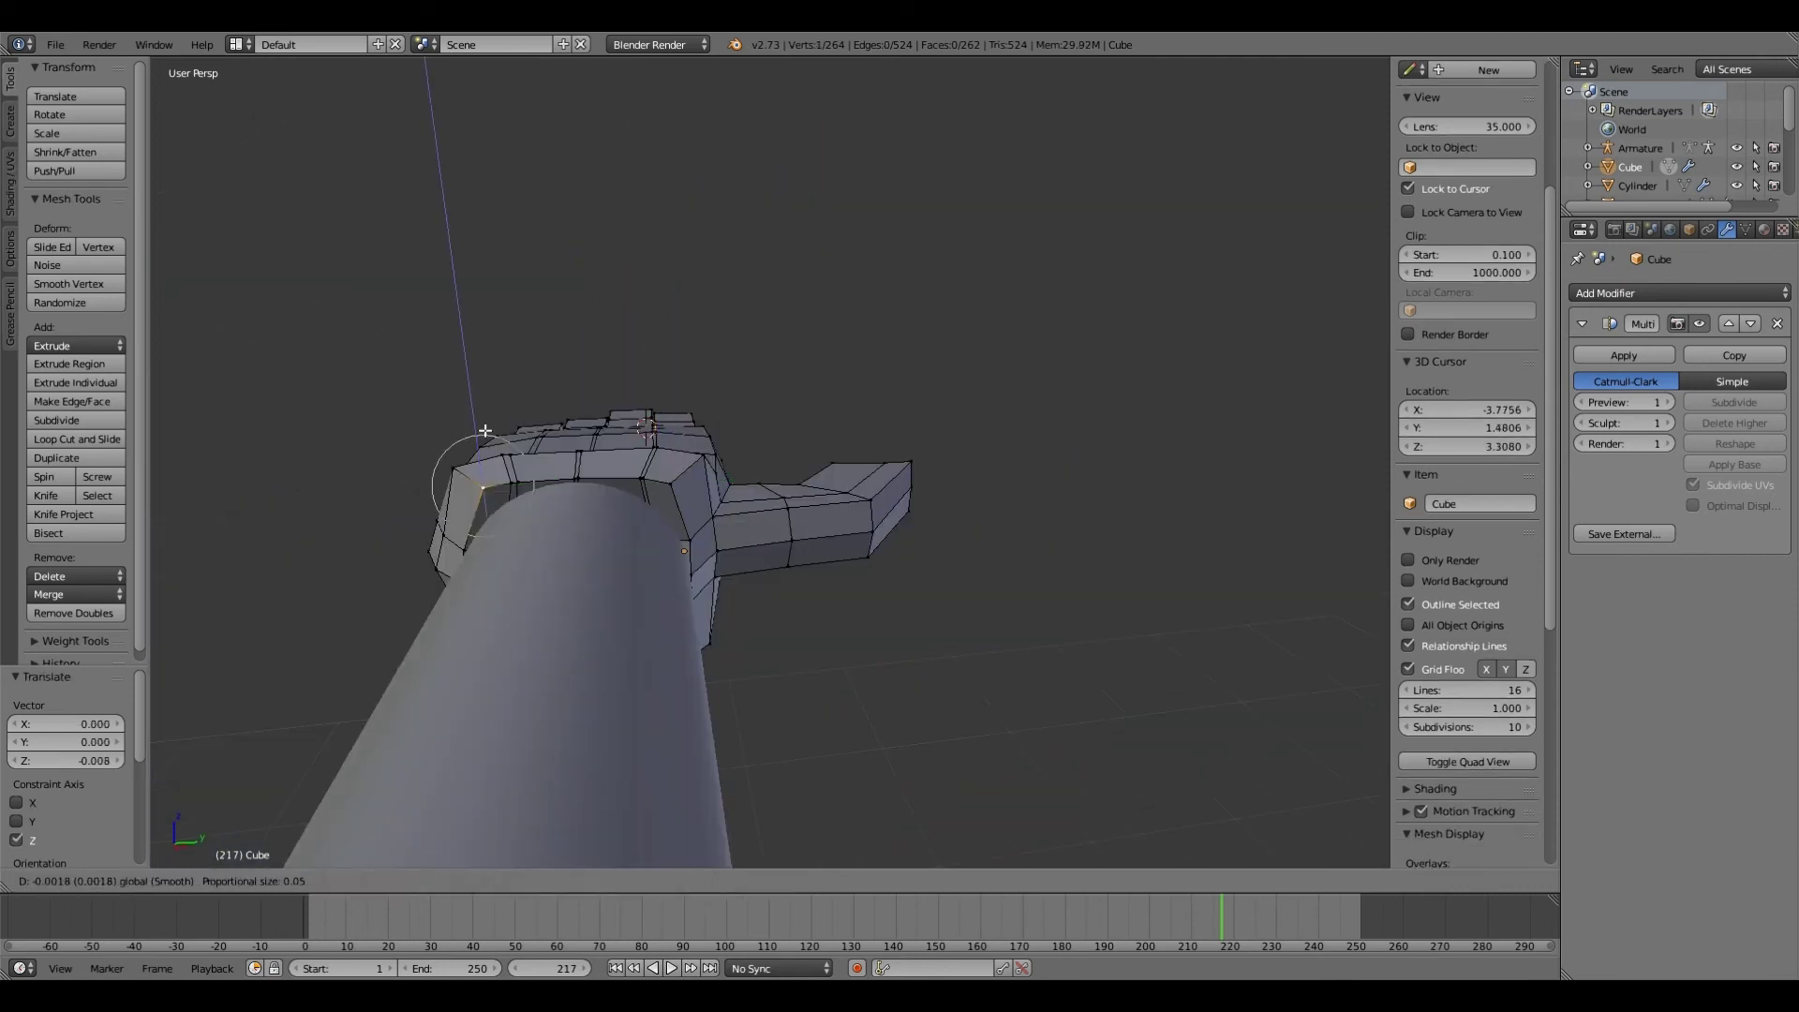
Step: Return to Object Mode and set the Multiresolution preview level to 2 to check the smoothed hand
{"action": "left_click", "coordinate": [257, 880]}
{"action": "left_click", "coordinate": [267, 842]}
{"action": "middle_click_drag", "start_coordinate": [594, 739], "coordinate": [309, 733]}
{"action": "left_click", "coordinate": [1668, 402]}
{"action": "middle_click_drag", "start_coordinate": [694, 581], "coordinate": [750, 563]}
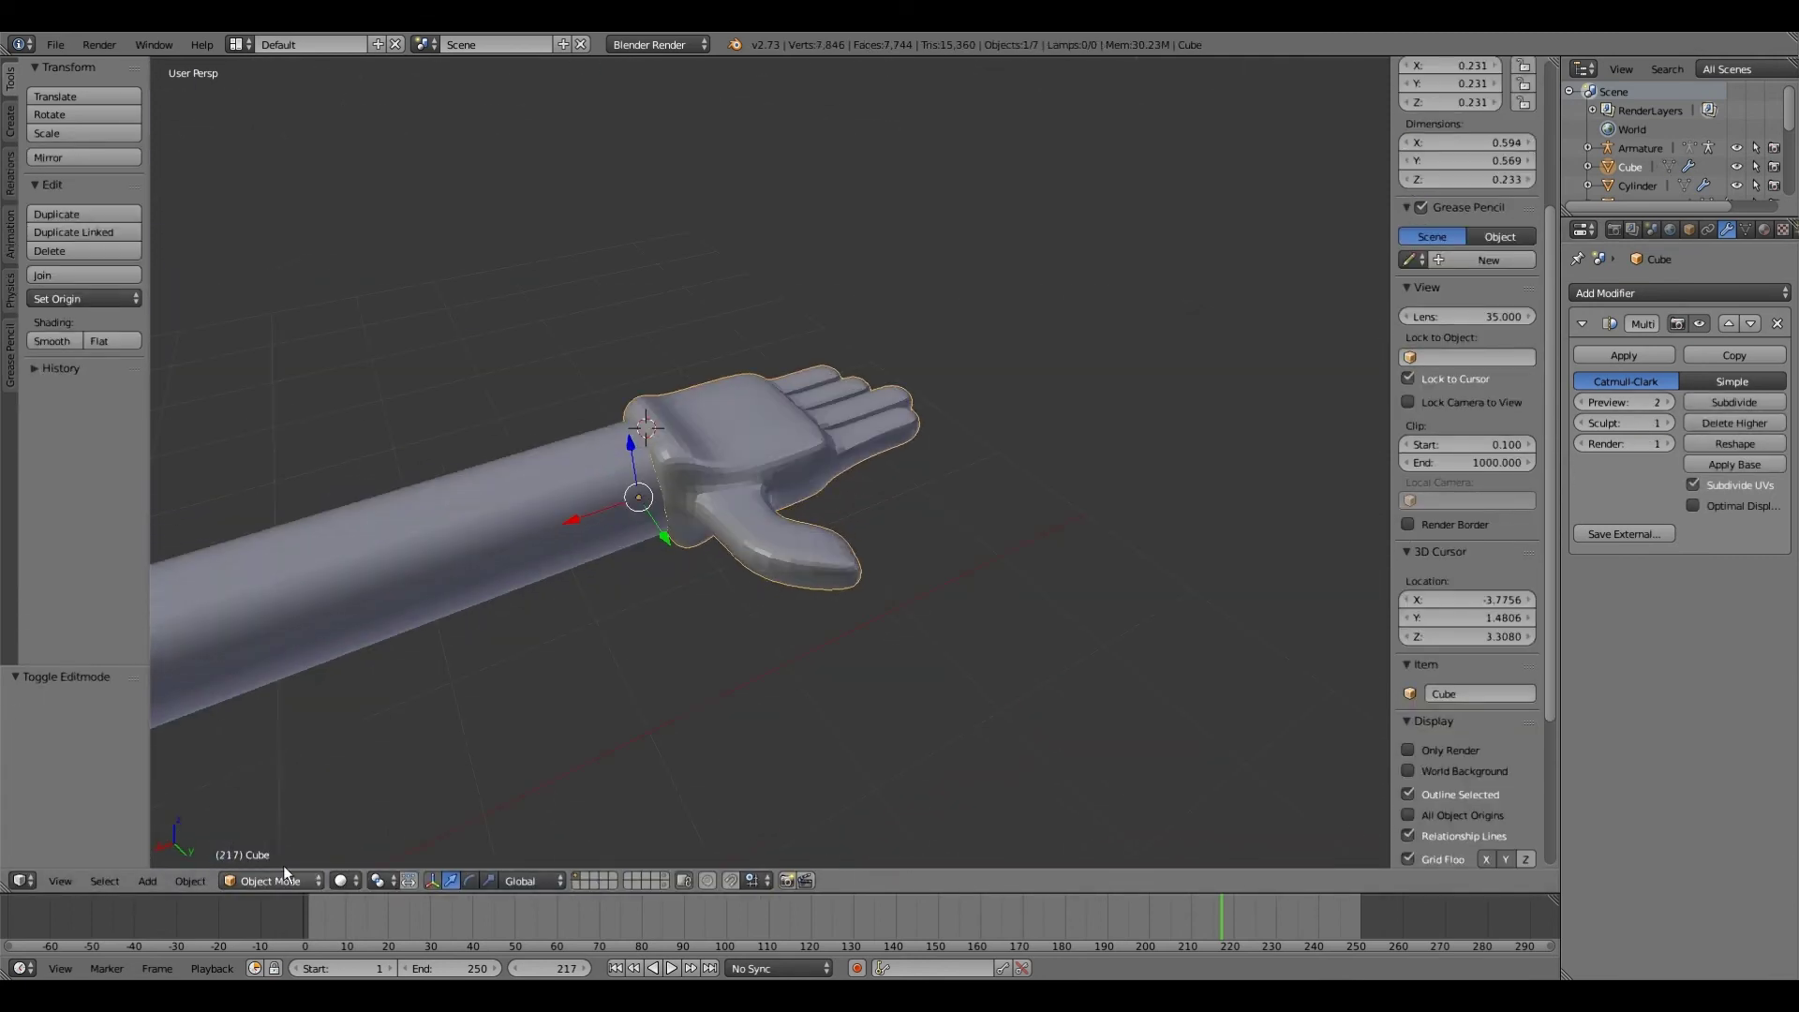
Step: Reopen the hand mesh for editing, select vertices along the knuckles, and raise them slightly
{"action": "key", "text": "Tab"}
{"action": "right_click", "coordinate": [848, 480]}
{"action": "right_click", "coordinate": [876, 427], "text": "shift"}
{"action": "right_click", "coordinate": [862, 401], "text": "shift"}
{"action": "middle_click_drag", "start_coordinate": [876, 450], "coordinate": [792, 506]}
{"action": "left_click_drag", "start_coordinate": [907, 480], "coordinate": [908, 473]}
Step: Switch to edge selection, select edges across the back of the hand, and reposition them with proportional editing
{"action": "left_click", "coordinate": [560, 881]}
{"action": "right_click", "coordinate": [750, 550]}
{"action": "right_click", "coordinate": [849, 469], "text": "shift"}
{"action": "right_click", "coordinate": [691, 529]}
{"action": "right_click", "coordinate": [731, 495], "text": "shift"}
{"action": "right_click", "coordinate": [768, 469], "text": "shift"}
{"action": "left_click_drag", "start_coordinate": [808, 442], "coordinate": [749, 402]}
Step: Select the edges across the knuckles where the fingers begin and move them 0.026 along X
{"action": "right_click", "coordinate": [798, 451], "text": "shift"}
{"action": "right_click", "coordinate": [968, 500], "text": "shift"}
{"action": "left_click_drag", "start_coordinate": [937, 491], "coordinate": [939, 475]}
{"action": "middle_click_drag", "start_coordinate": [844, 592], "coordinate": [829, 525]}
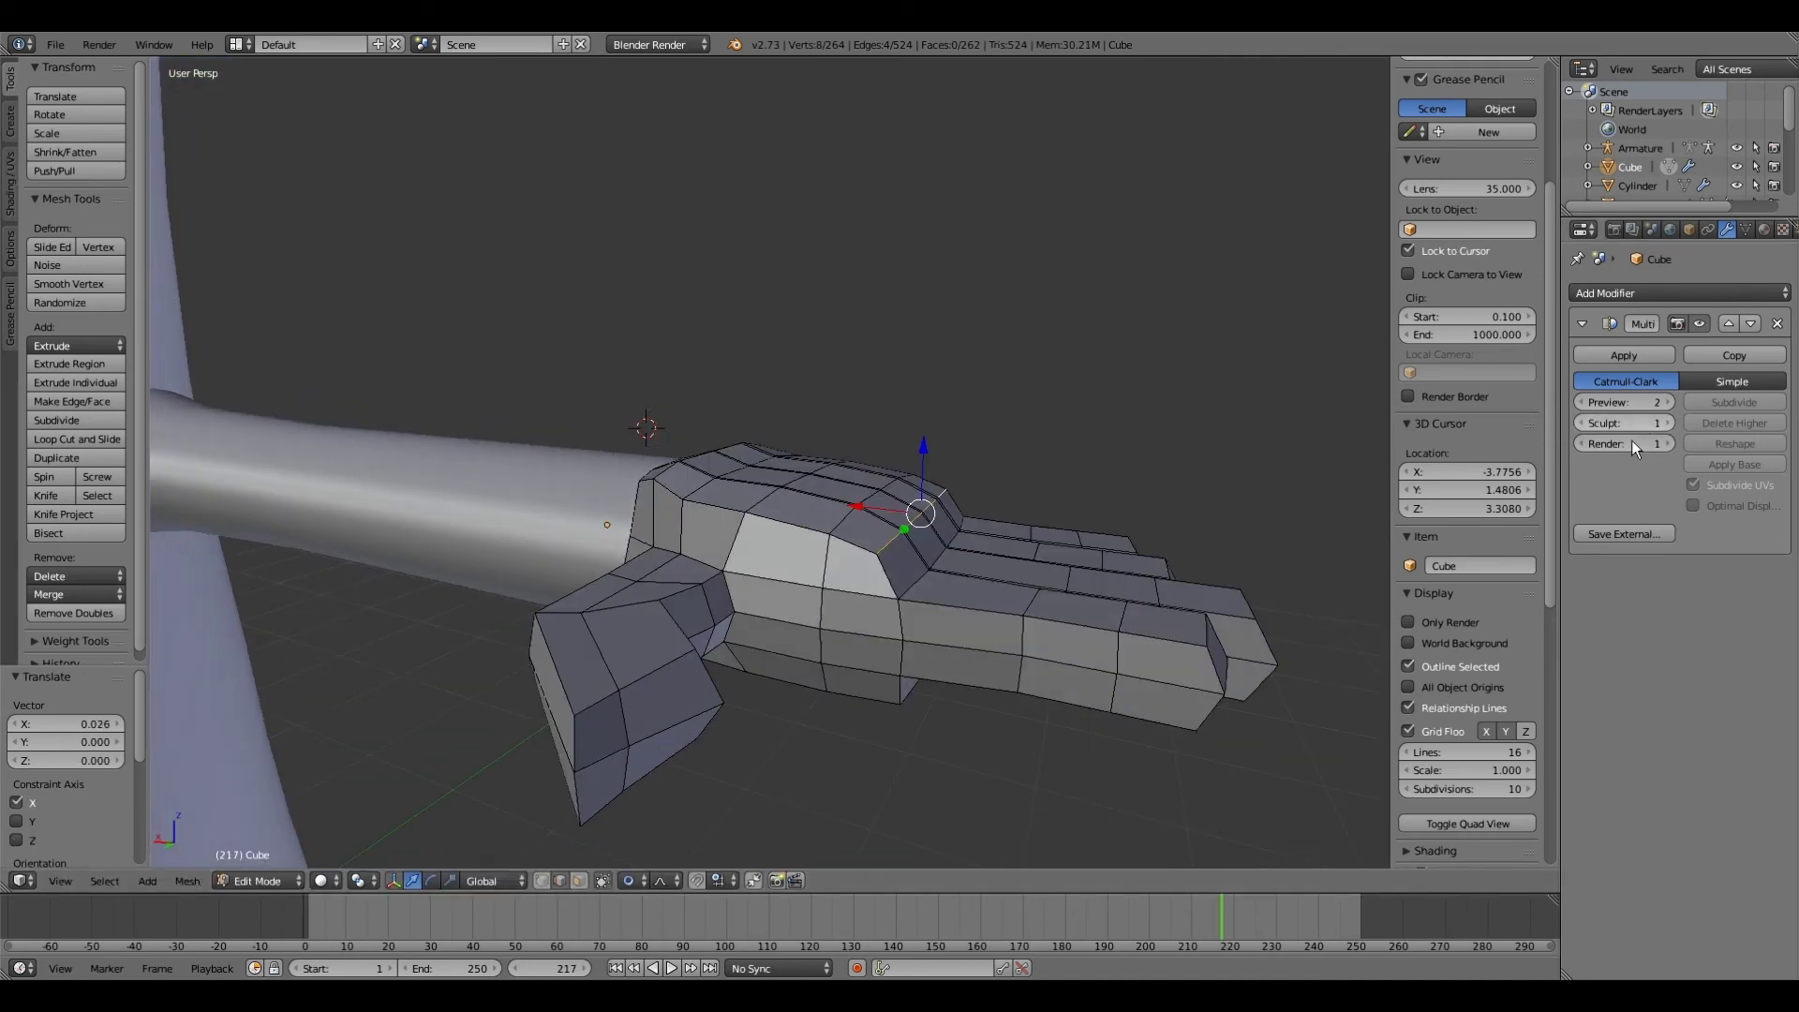
Step: Check the smoothed hand in Object Mode, reopen its mesh for editing, and move the selected upper wrist edges 0.014 along Z
{"action": "key", "text": "Tab"}
{"action": "scroll", "coordinate": [662, 764], "scroll_direction": "down", "scroll_amount": 4}
{"action": "middle_click_drag", "start_coordinate": [662, 765], "coordinate": [572, 441]}
{"action": "key", "text": "Tab"}
{"action": "scroll", "coordinate": [640, 543], "scroll_direction": "up", "scroll_amount": 3}
{"action": "scroll", "coordinate": [640, 543], "scroll_direction": "down", "scroll_amount": 3}
{"action": "key", "text": "Tab"}
{"action": "left_click", "coordinate": [270, 881]}
{"action": "left_click", "coordinate": [266, 841]}
{"action": "middle_click_drag", "start_coordinate": [701, 548], "coordinate": [673, 419]}
{"action": "left_click_drag", "start_coordinate": [674, 418], "coordinate": [677, 413]}
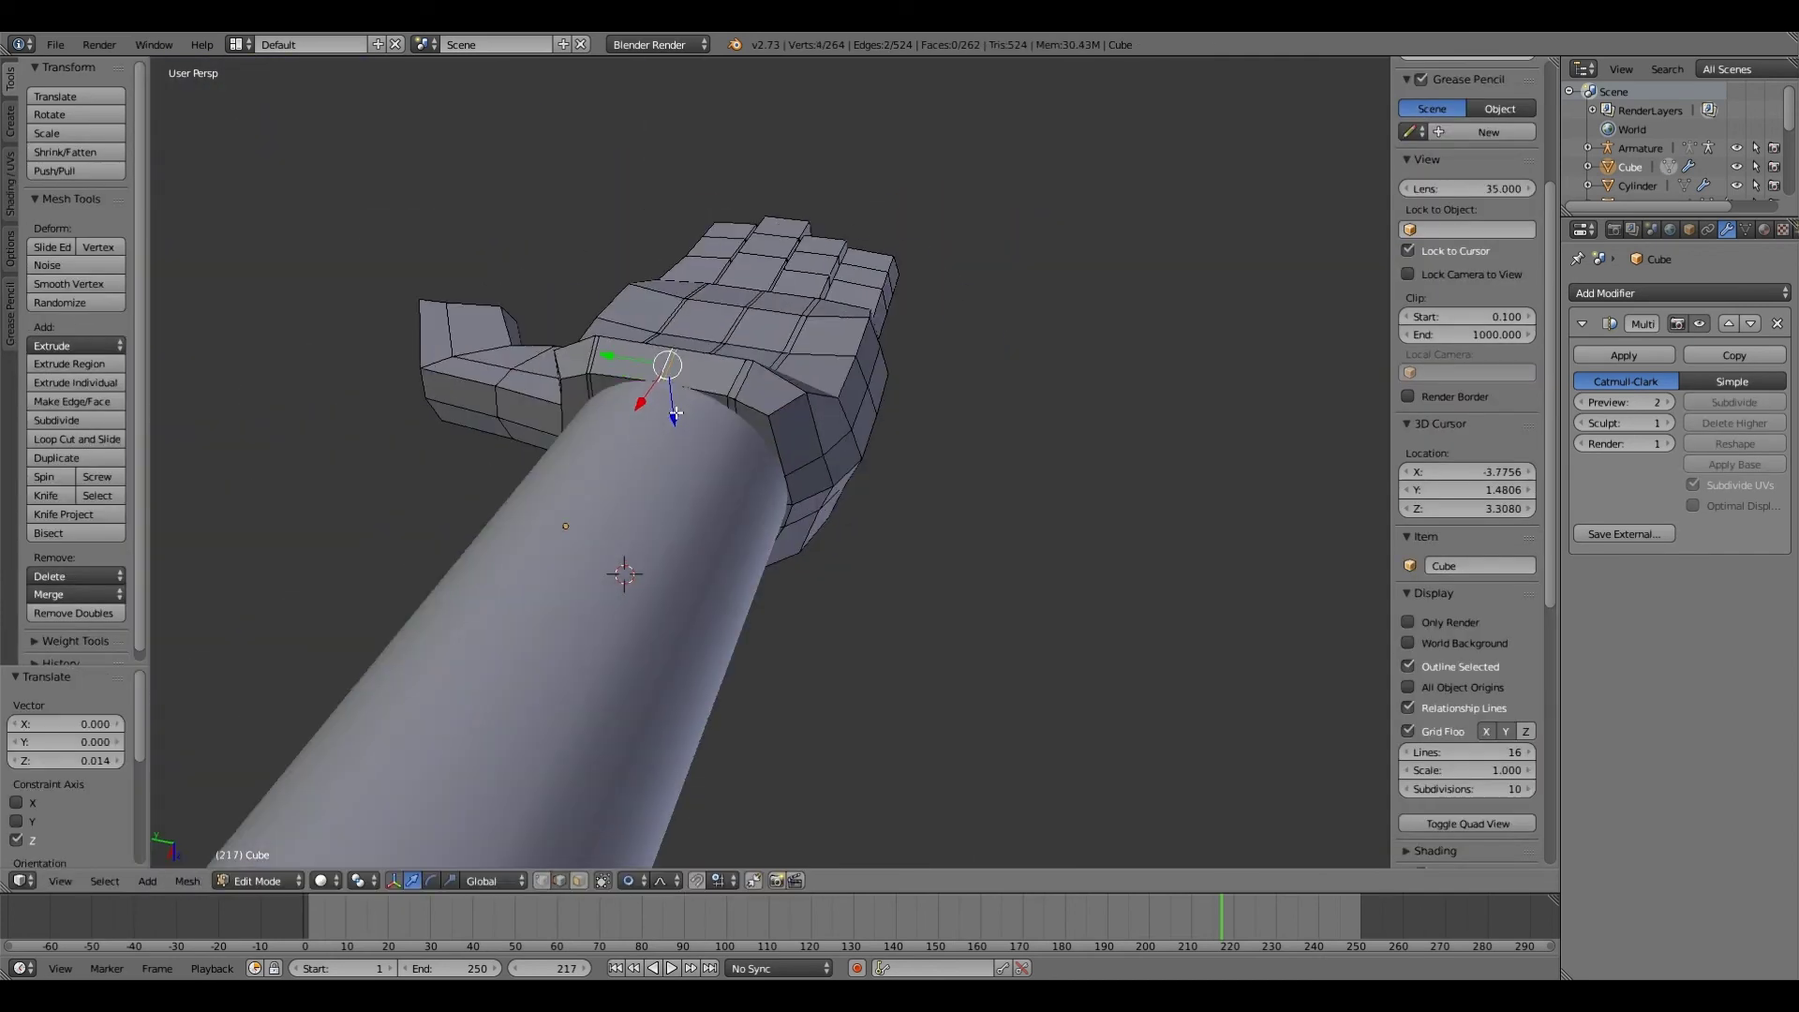
Step: Adjust the neighbouring edges around the wrist opening with proportional editing so the cuff fits the end of the arm
{"action": "middle_click_drag", "start_coordinate": [724, 452], "coordinate": [689, 394]}
{"action": "left_click_drag", "start_coordinate": [777, 353], "coordinate": [768, 355]}
{"action": "middle_click_drag", "start_coordinate": [534, 420], "coordinate": [749, 398]}
{"action": "right_click", "coordinate": [574, 351]}
{"action": "left_click_drag", "start_coordinate": [583, 396], "coordinate": [590, 388]}
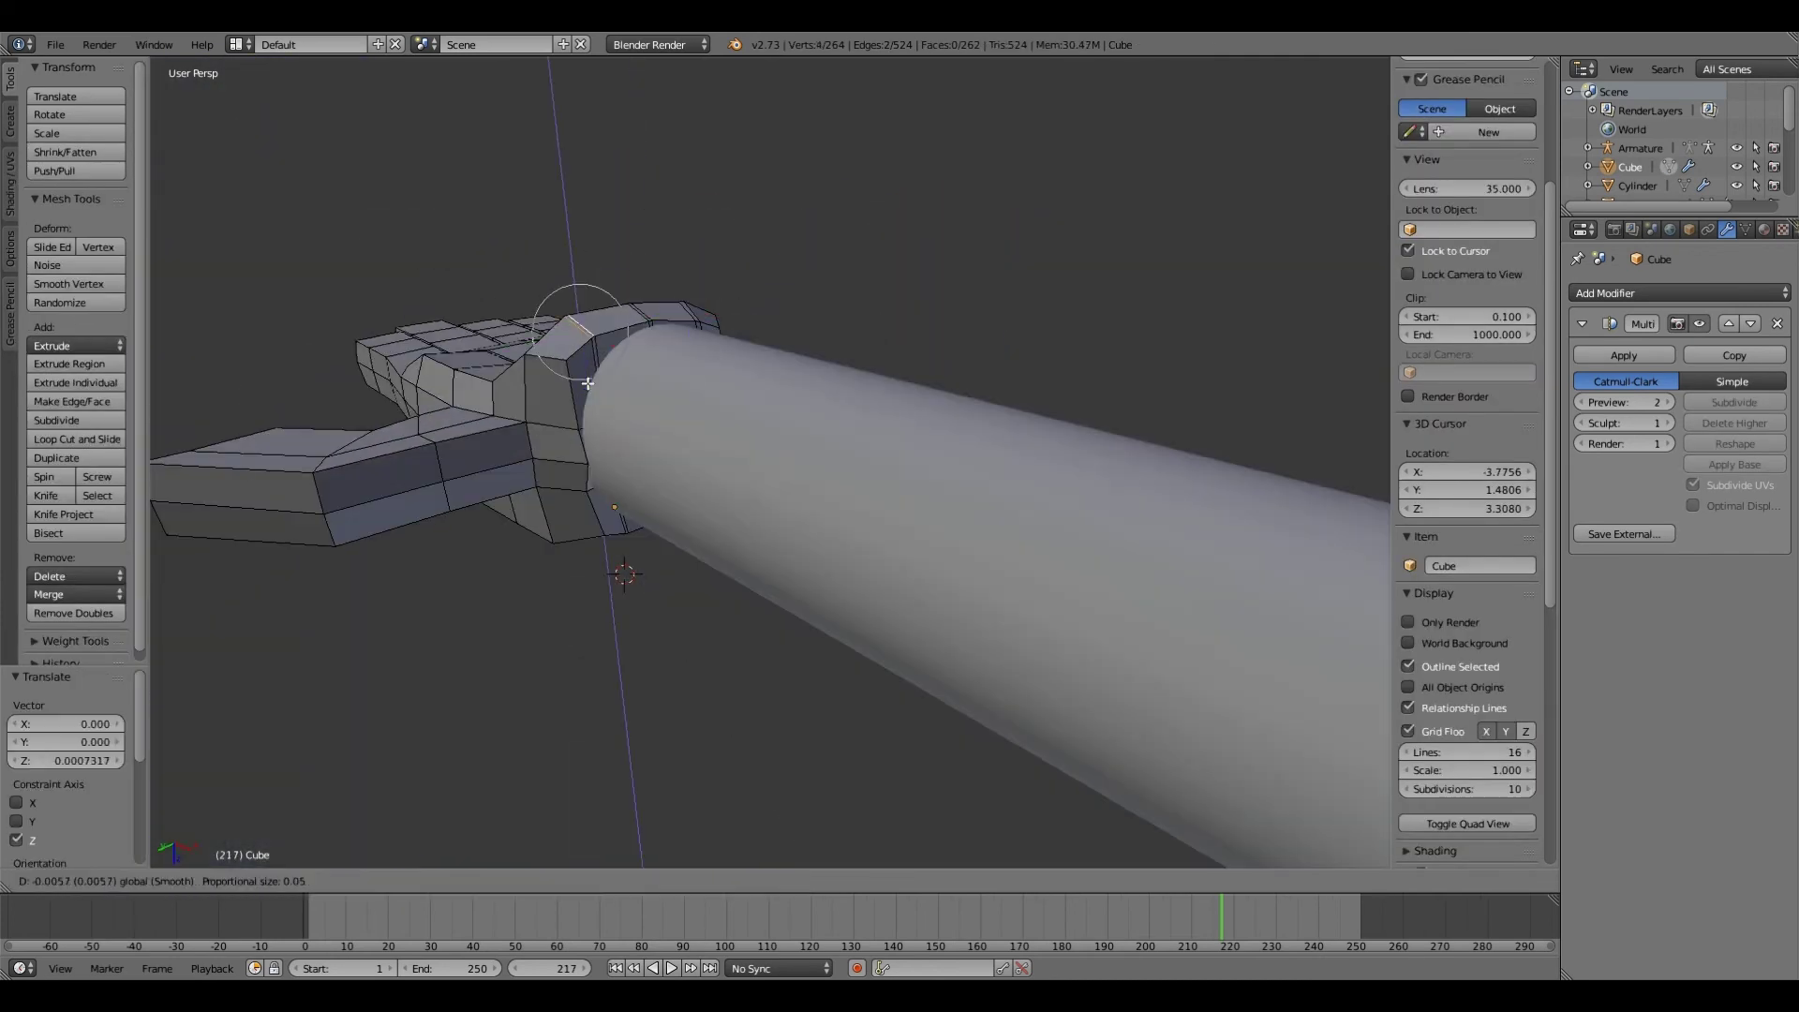
Step: Switch to vertex selection, select a vertex on the thumb side of the wrist, and reposition it against the arm
{"action": "middle_click_drag", "start_coordinate": [591, 403], "coordinate": [628, 361]}
{"action": "left_click", "coordinate": [543, 884]}
{"action": "right_click", "coordinate": [607, 464]}
{"action": "middle_click_drag", "start_coordinate": [674, 497], "coordinate": [581, 478]}
{"action": "left_click_drag", "start_coordinate": [603, 497], "coordinate": [602, 489]}
{"action": "left_click_drag", "start_coordinate": [553, 431], "coordinate": [559, 430]}
{"action": "middle_click_drag", "start_coordinate": [562, 469], "coordinate": [647, 572]}
{"action": "middle_click_drag", "start_coordinate": [703, 674], "coordinate": [656, 469]}
Step: Leave the hand mesh, select the arm object, and open its mesh for editing
{"action": "key", "text": "Tab"}
{"action": "scroll", "coordinate": [537, 617], "scroll_direction": "down", "scroll_amount": 5}
{"action": "right_click", "coordinate": [537, 617]}
{"action": "middle_click_drag", "start_coordinate": [537, 617], "coordinate": [685, 557], "text": "shift"}
{"action": "middle_click_drag", "start_coordinate": [574, 644], "coordinate": [581, 635]}
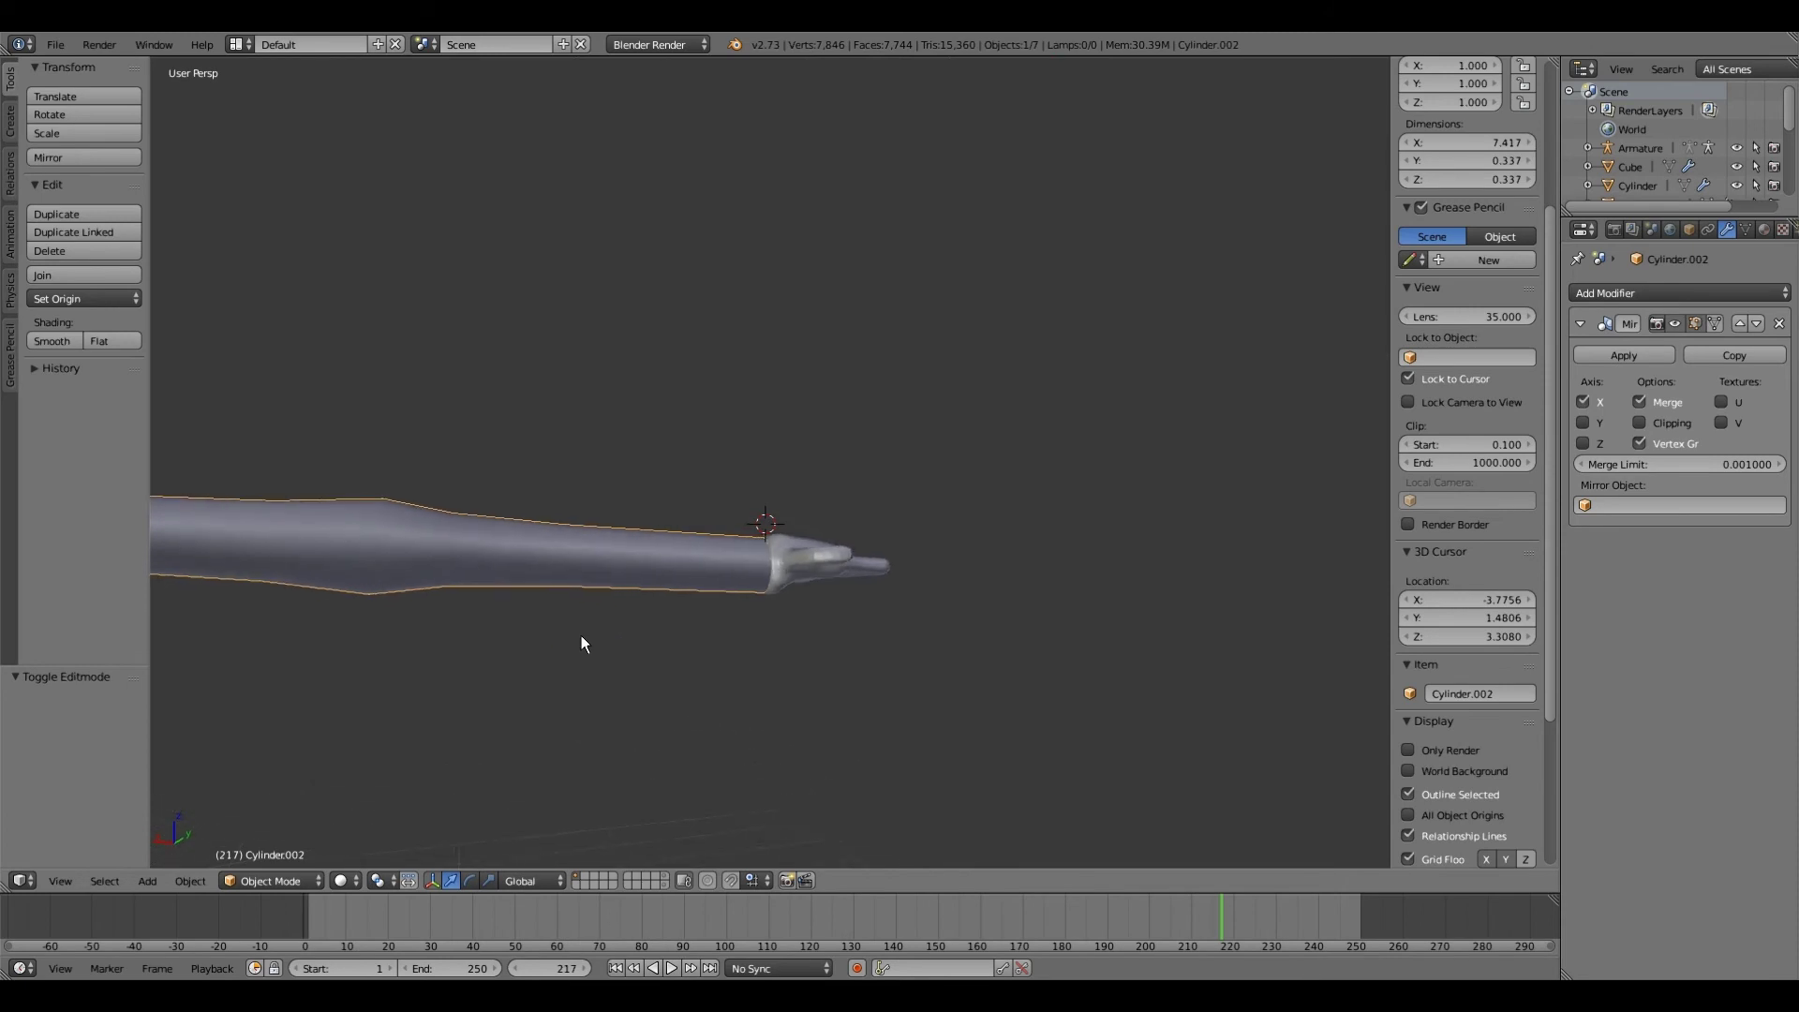
{"action": "scroll", "coordinate": [581, 636], "scroll_direction": "up", "scroll_amount": 3}
{"action": "left_click", "coordinate": [277, 881]}
{"action": "left_click", "coordinate": [273, 845]}
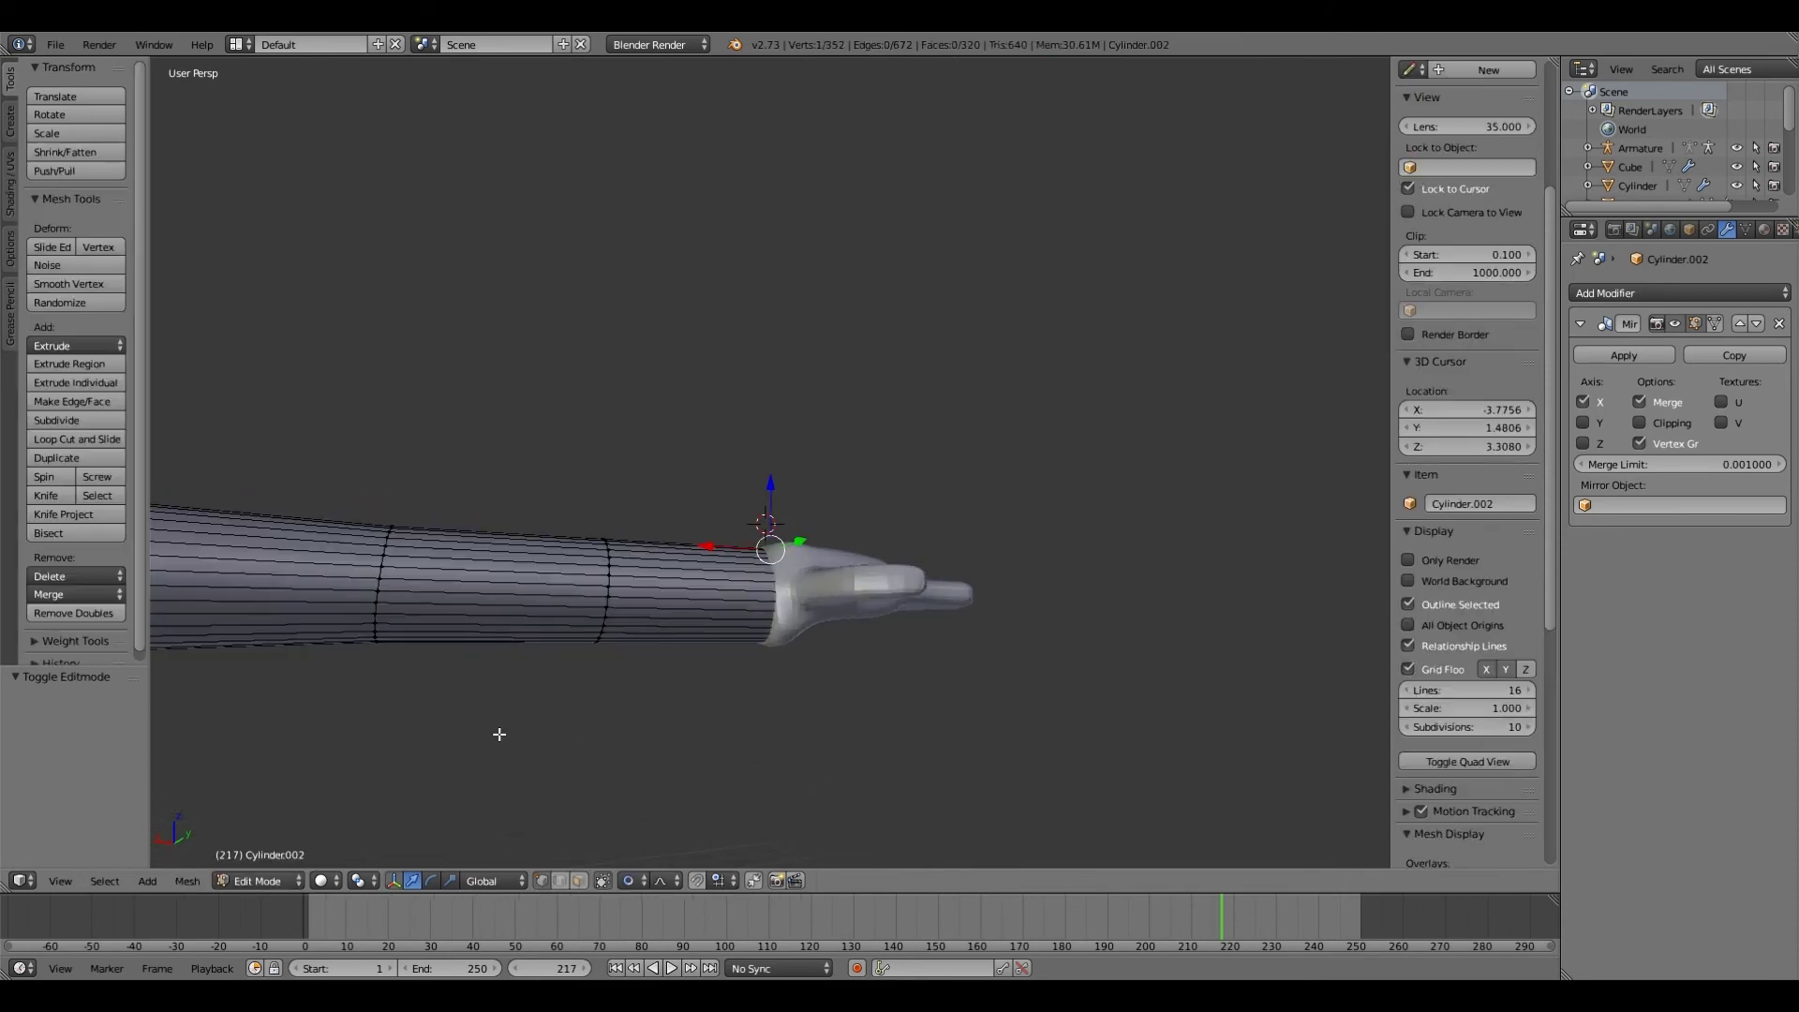
{"action": "scroll", "coordinate": [497, 731], "scroll_direction": "down", "scroll_amount": 3}
{"action": "scroll", "coordinate": [530, 745], "scroll_direction": "up", "scroll_amount": 3}
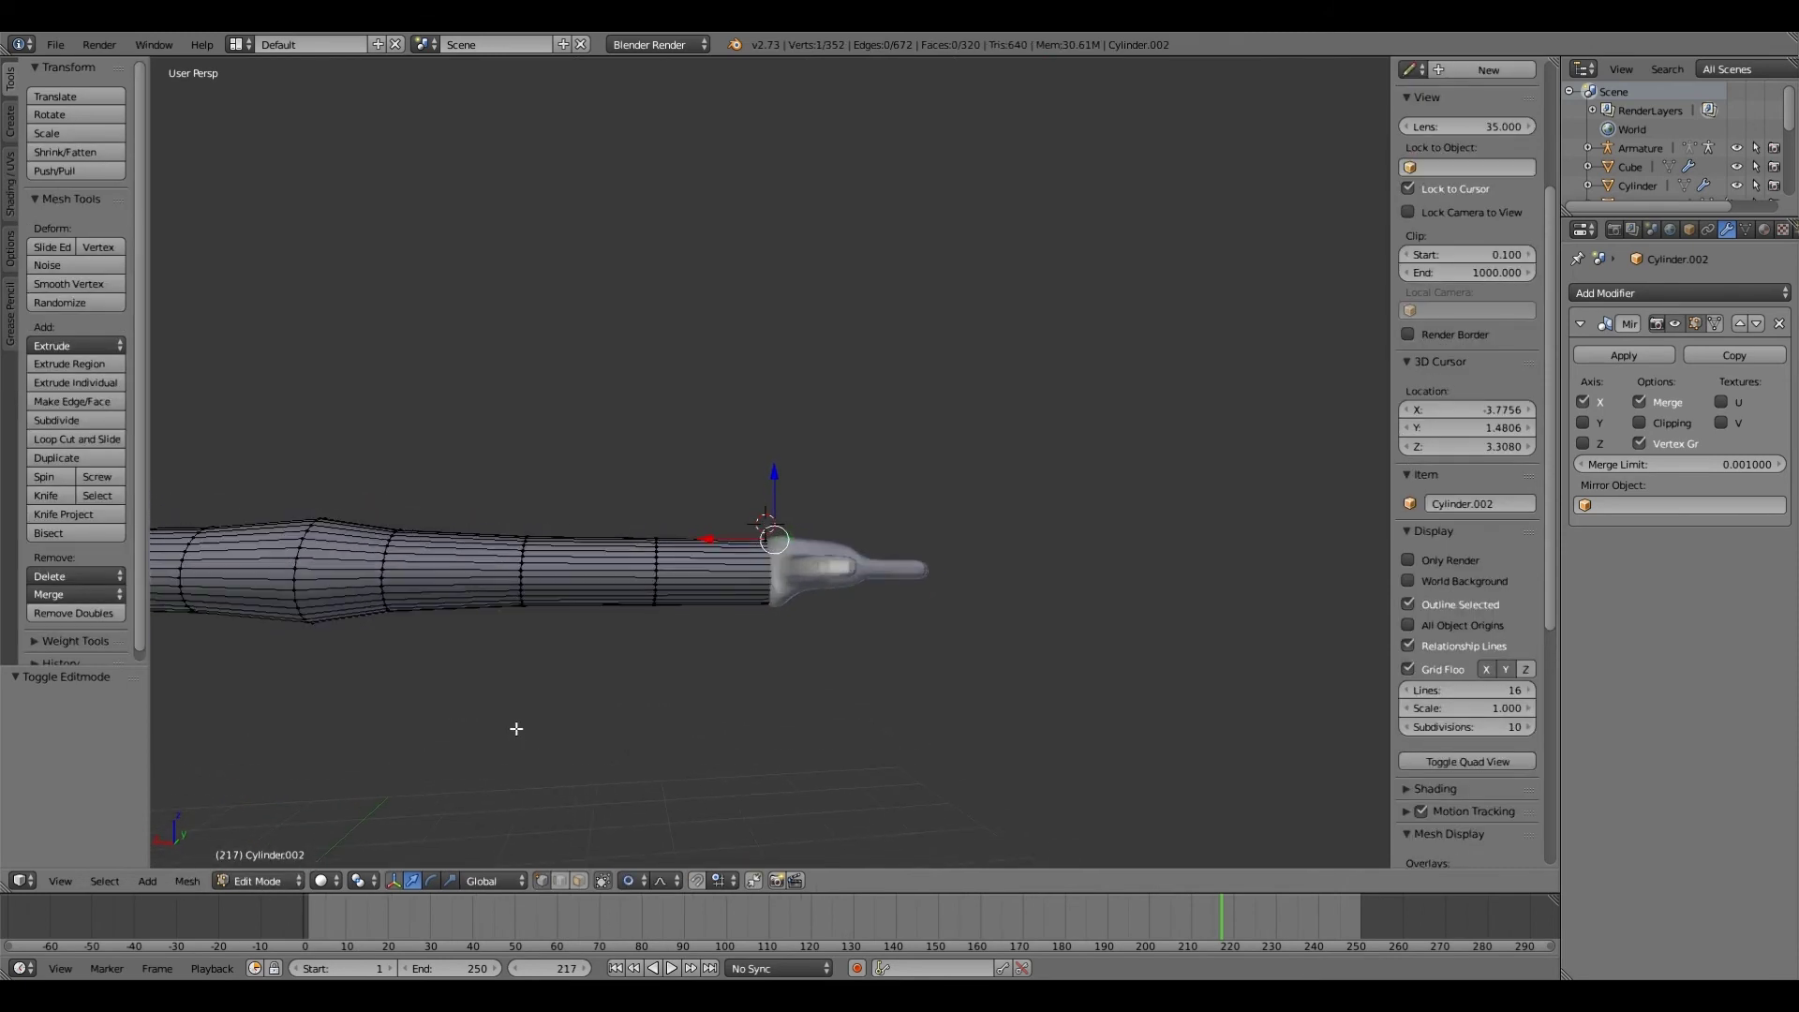
{"action": "scroll", "coordinate": [271, 867], "scroll_direction": "up", "scroll_amount": 1}
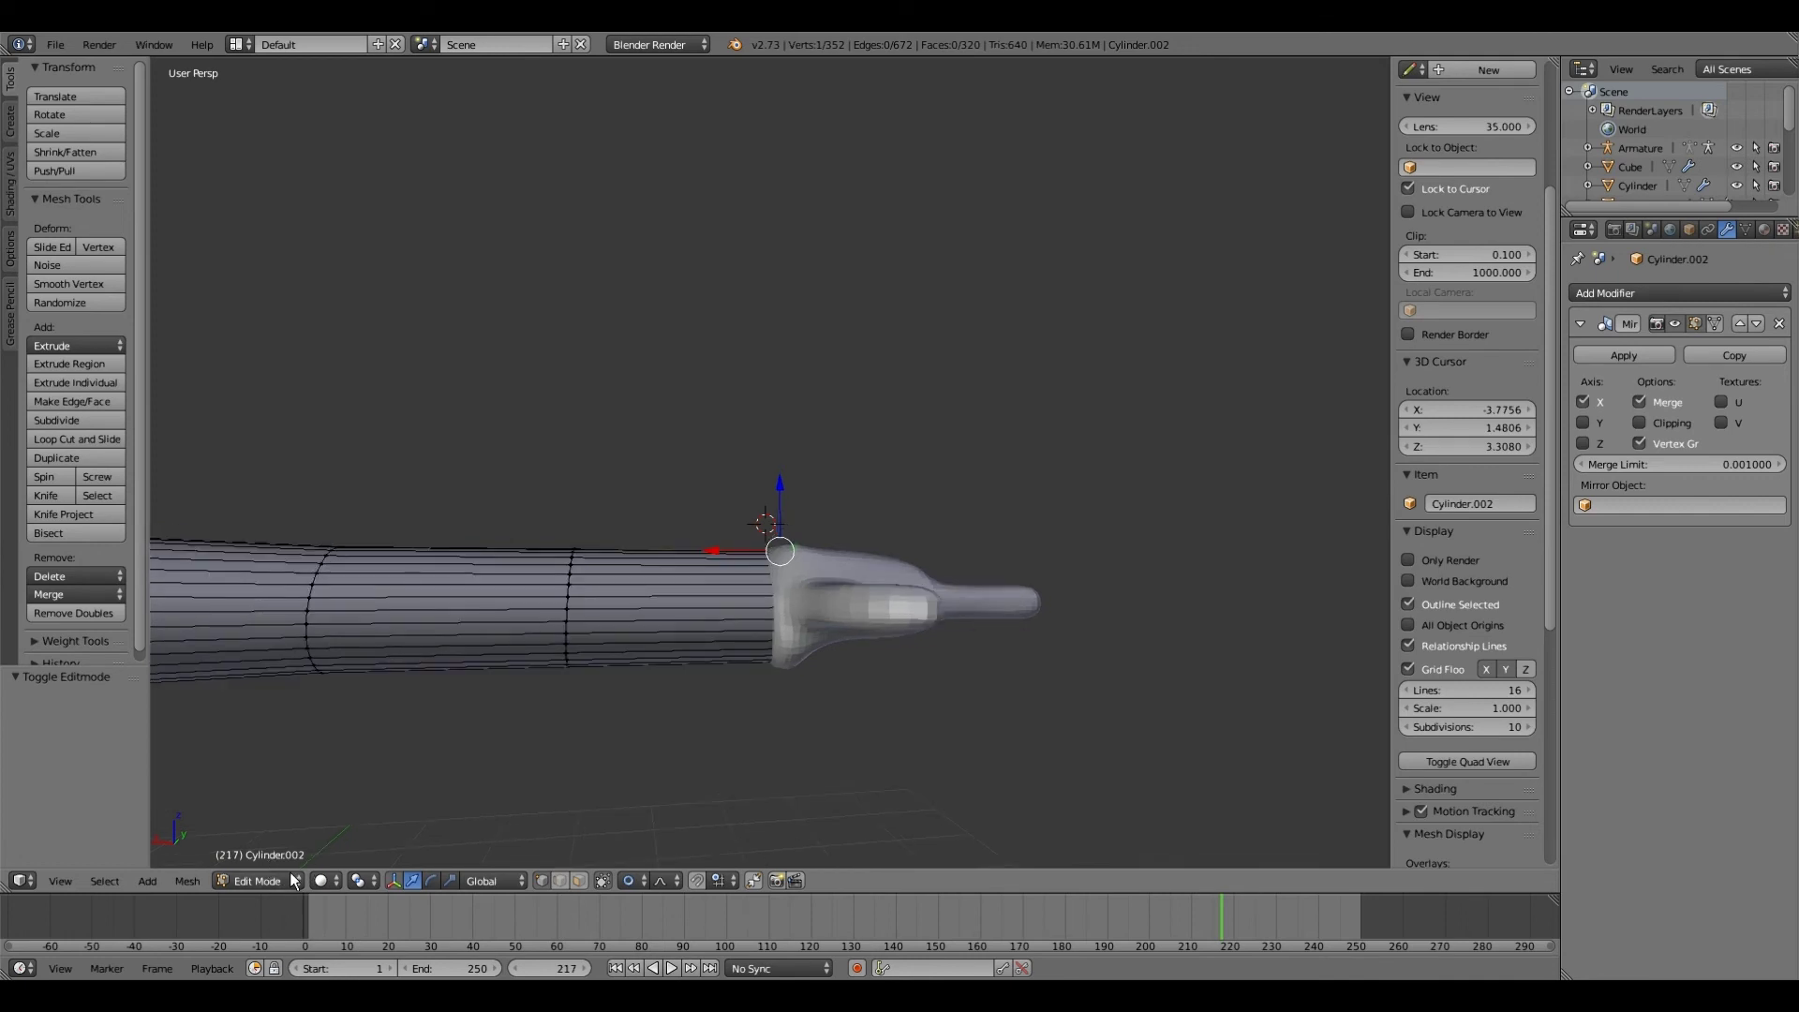
Step: Return to Object Mode, hide the hand object, and reopen the arm mesh for editing
{"action": "left_click", "coordinate": [261, 881]}
{"action": "left_click", "coordinate": [266, 855]}
{"action": "right_click", "coordinate": [801, 621]}
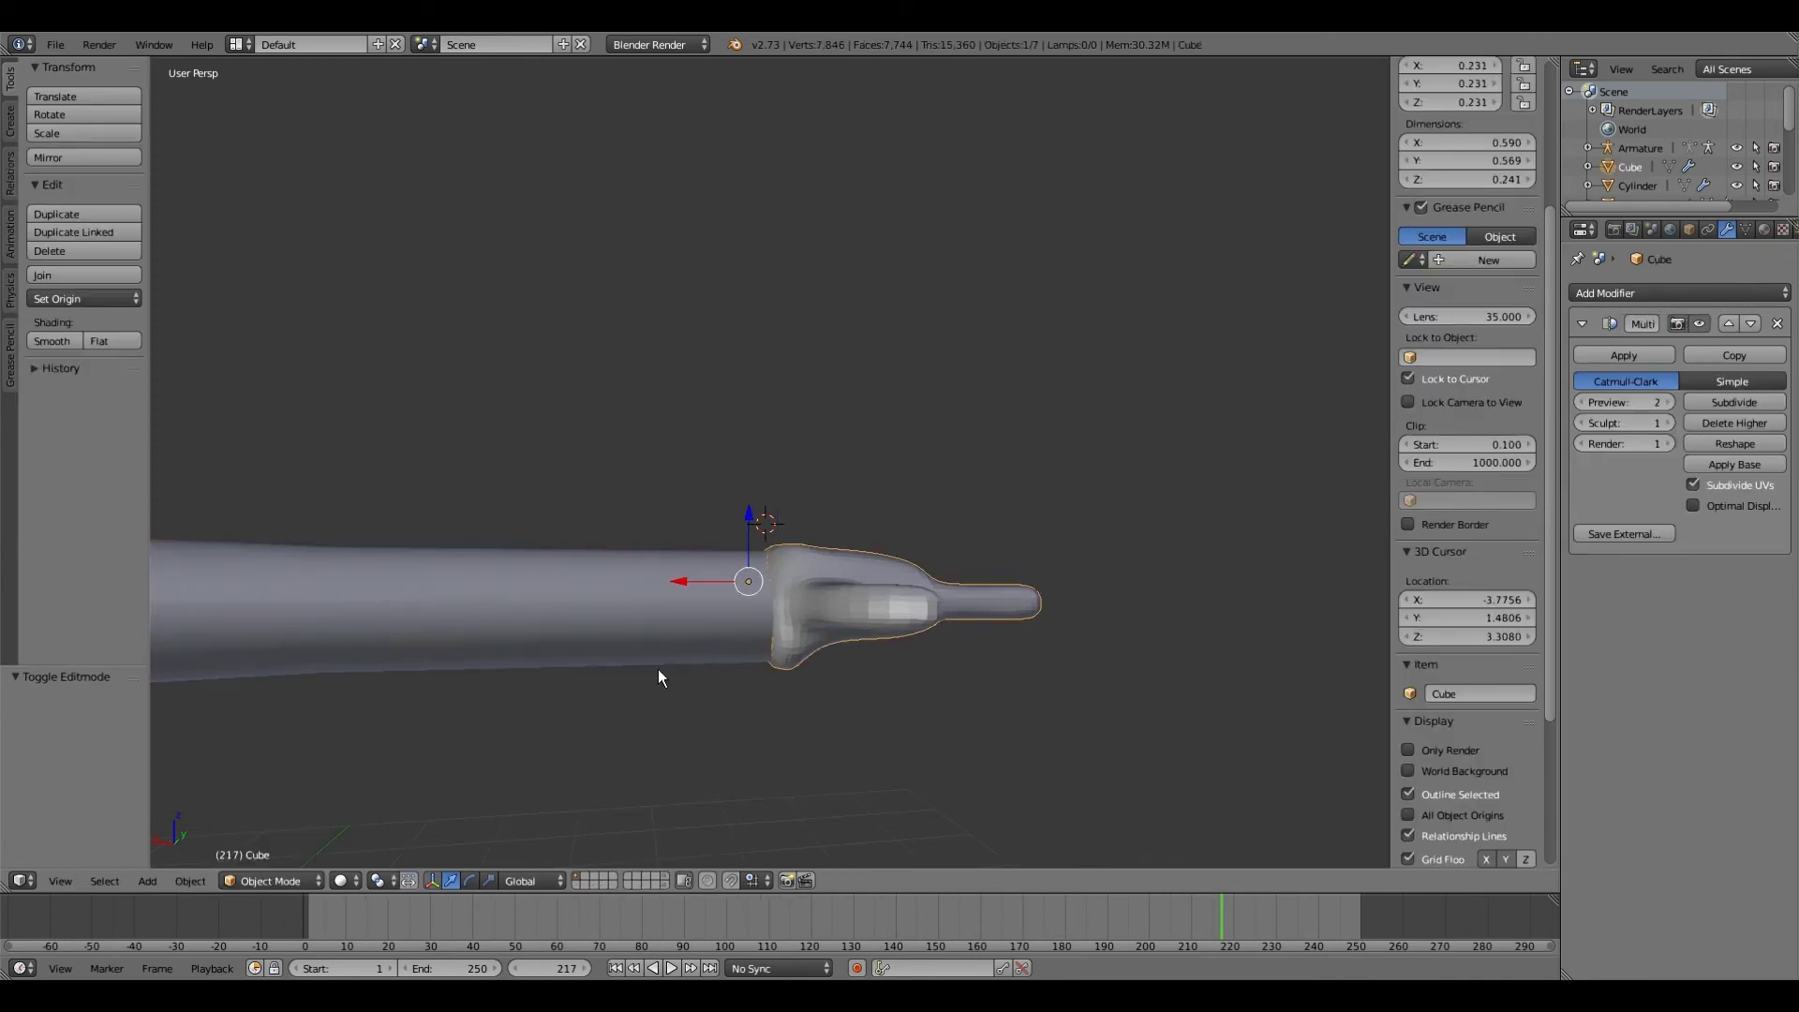
{"action": "key", "text": "h"}
{"action": "right_click", "coordinate": [669, 621]}
{"action": "left_click", "coordinate": [279, 881]}
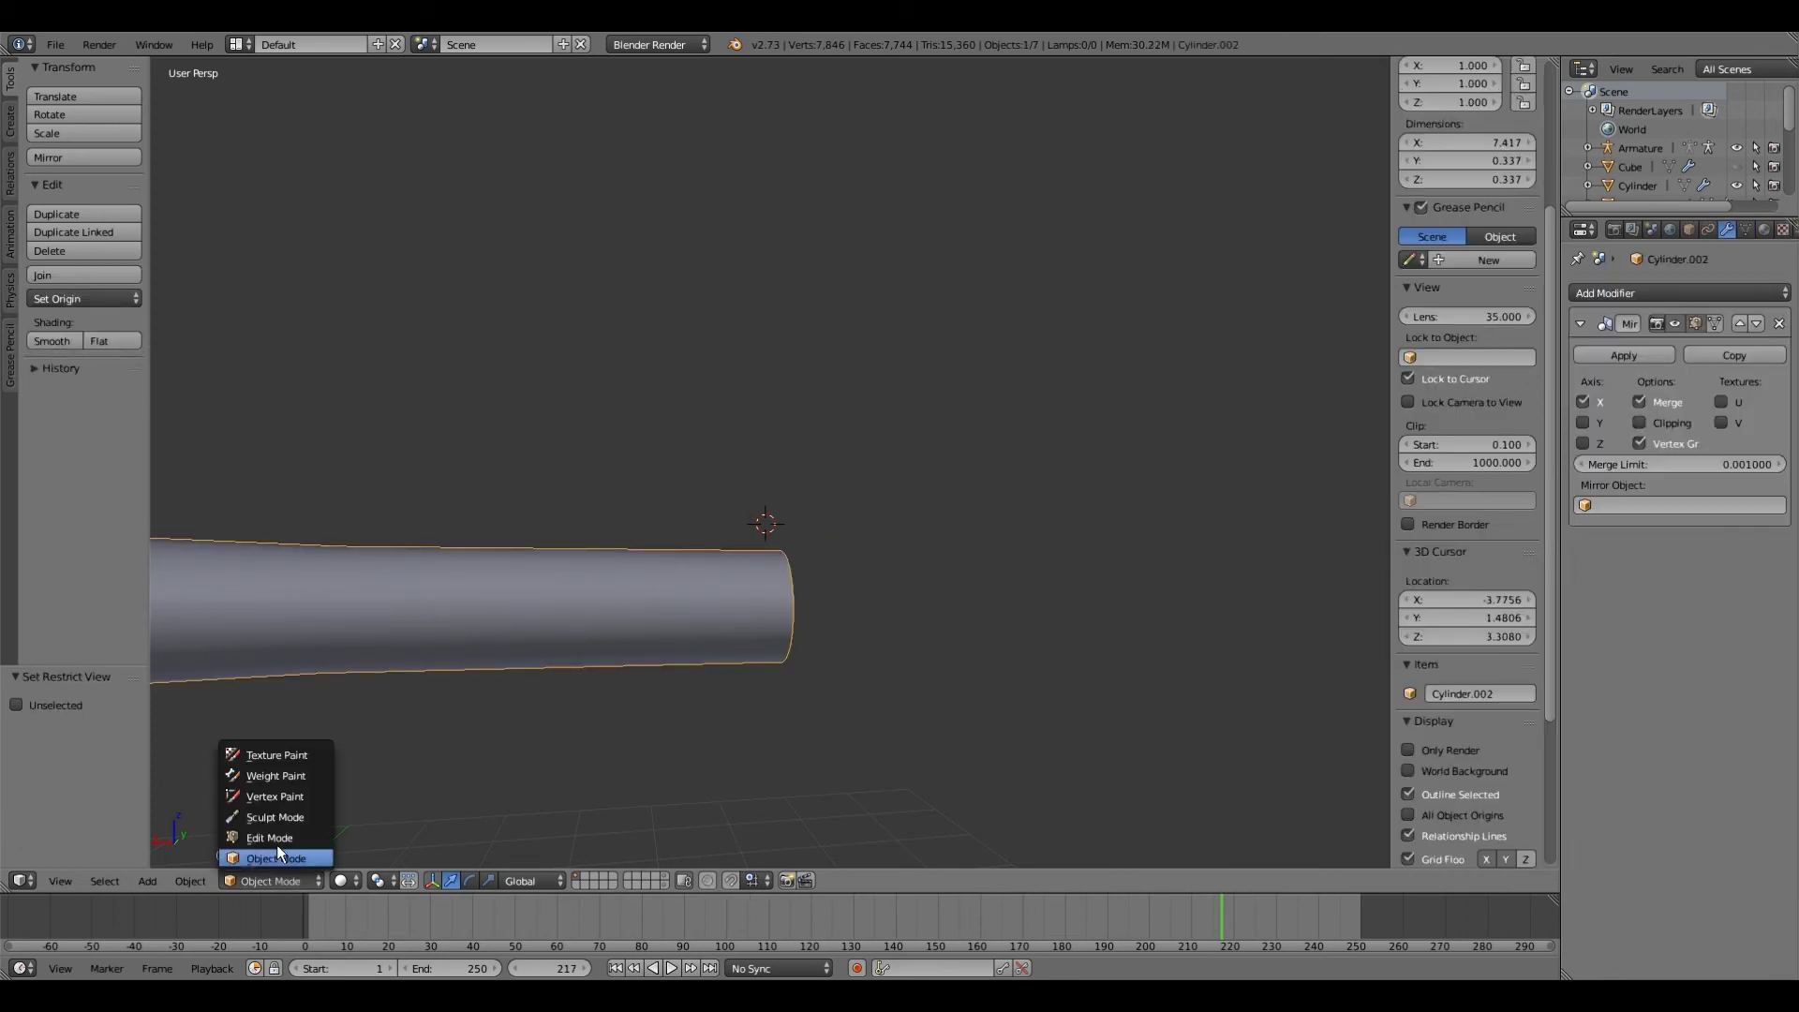
{"action": "left_click", "coordinate": [271, 830]}
Step: Add one centred loop cut to the last segment of the arm at the wrist end
{"action": "middle_click_drag", "start_coordinate": [635, 736], "coordinate": [656, 733]}
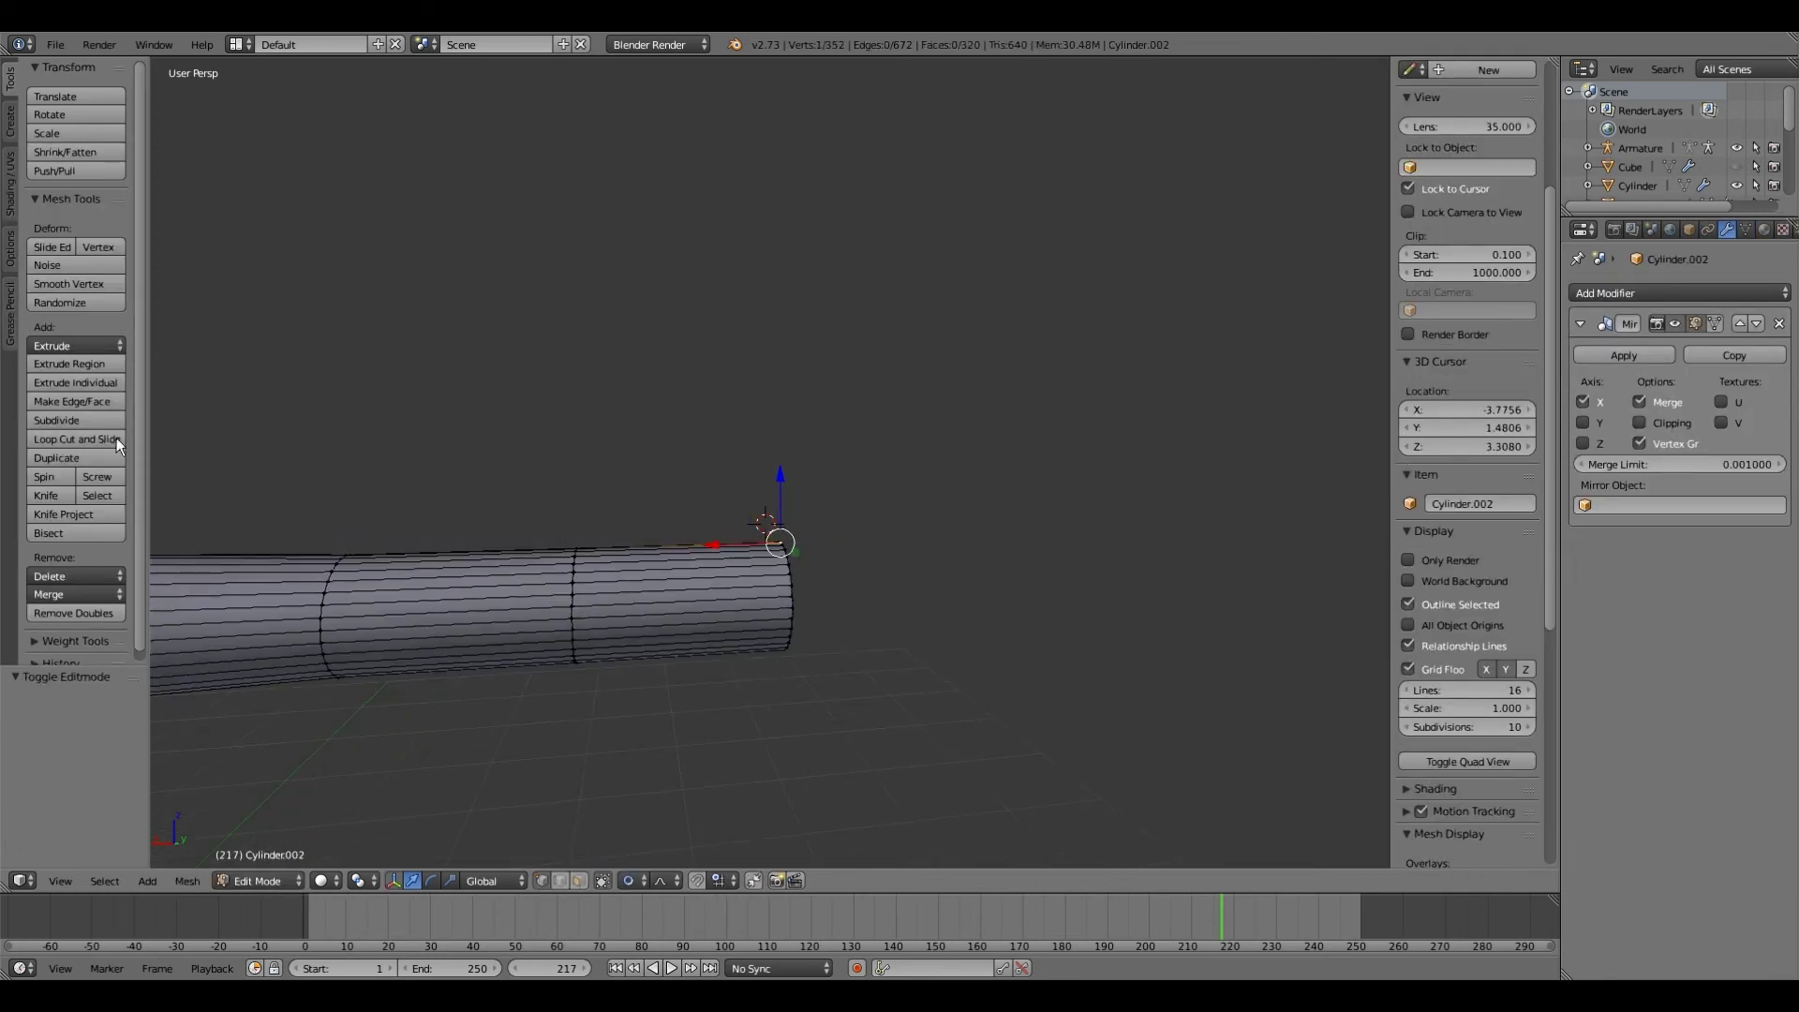
{"action": "left_click", "coordinate": [81, 441]}
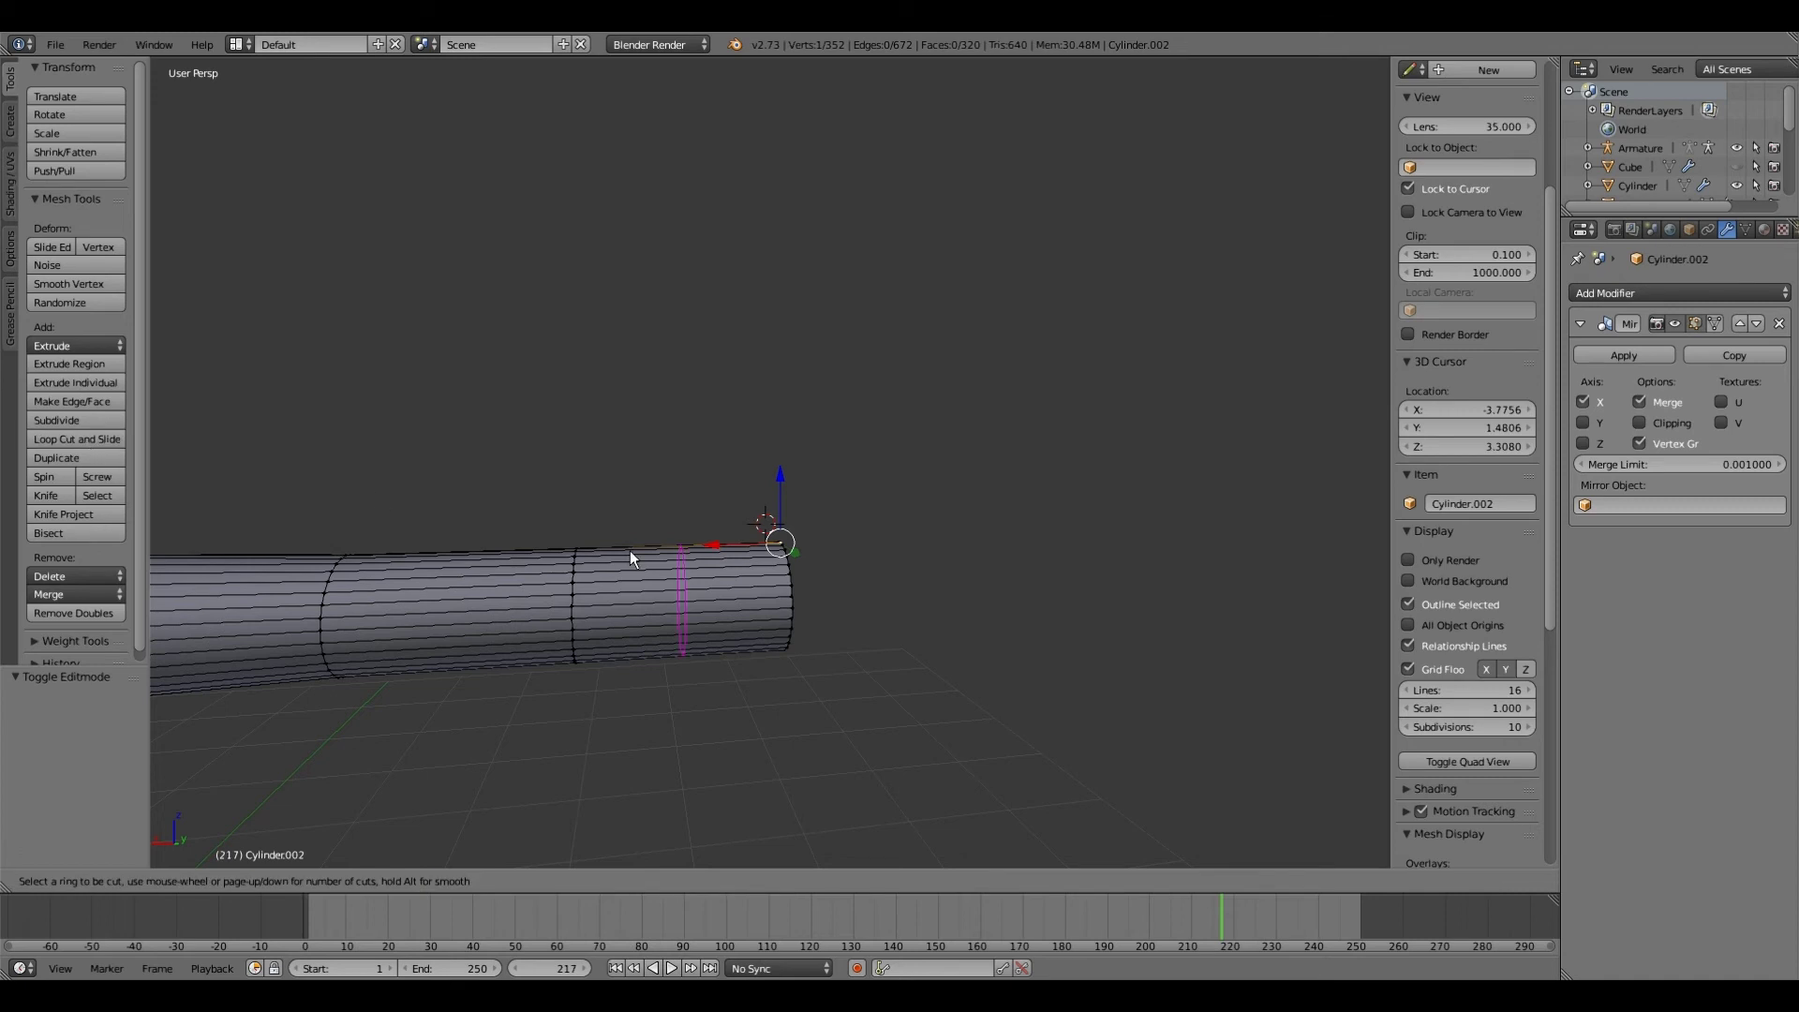
{"action": "left_click", "coordinate": [683, 600]}
{"action": "right_click", "coordinate": [682, 600]}
Step: Select the open edge loop at the arm's wrist end and scale it by 0.847
{"action": "right_click", "coordinate": [789, 604]}
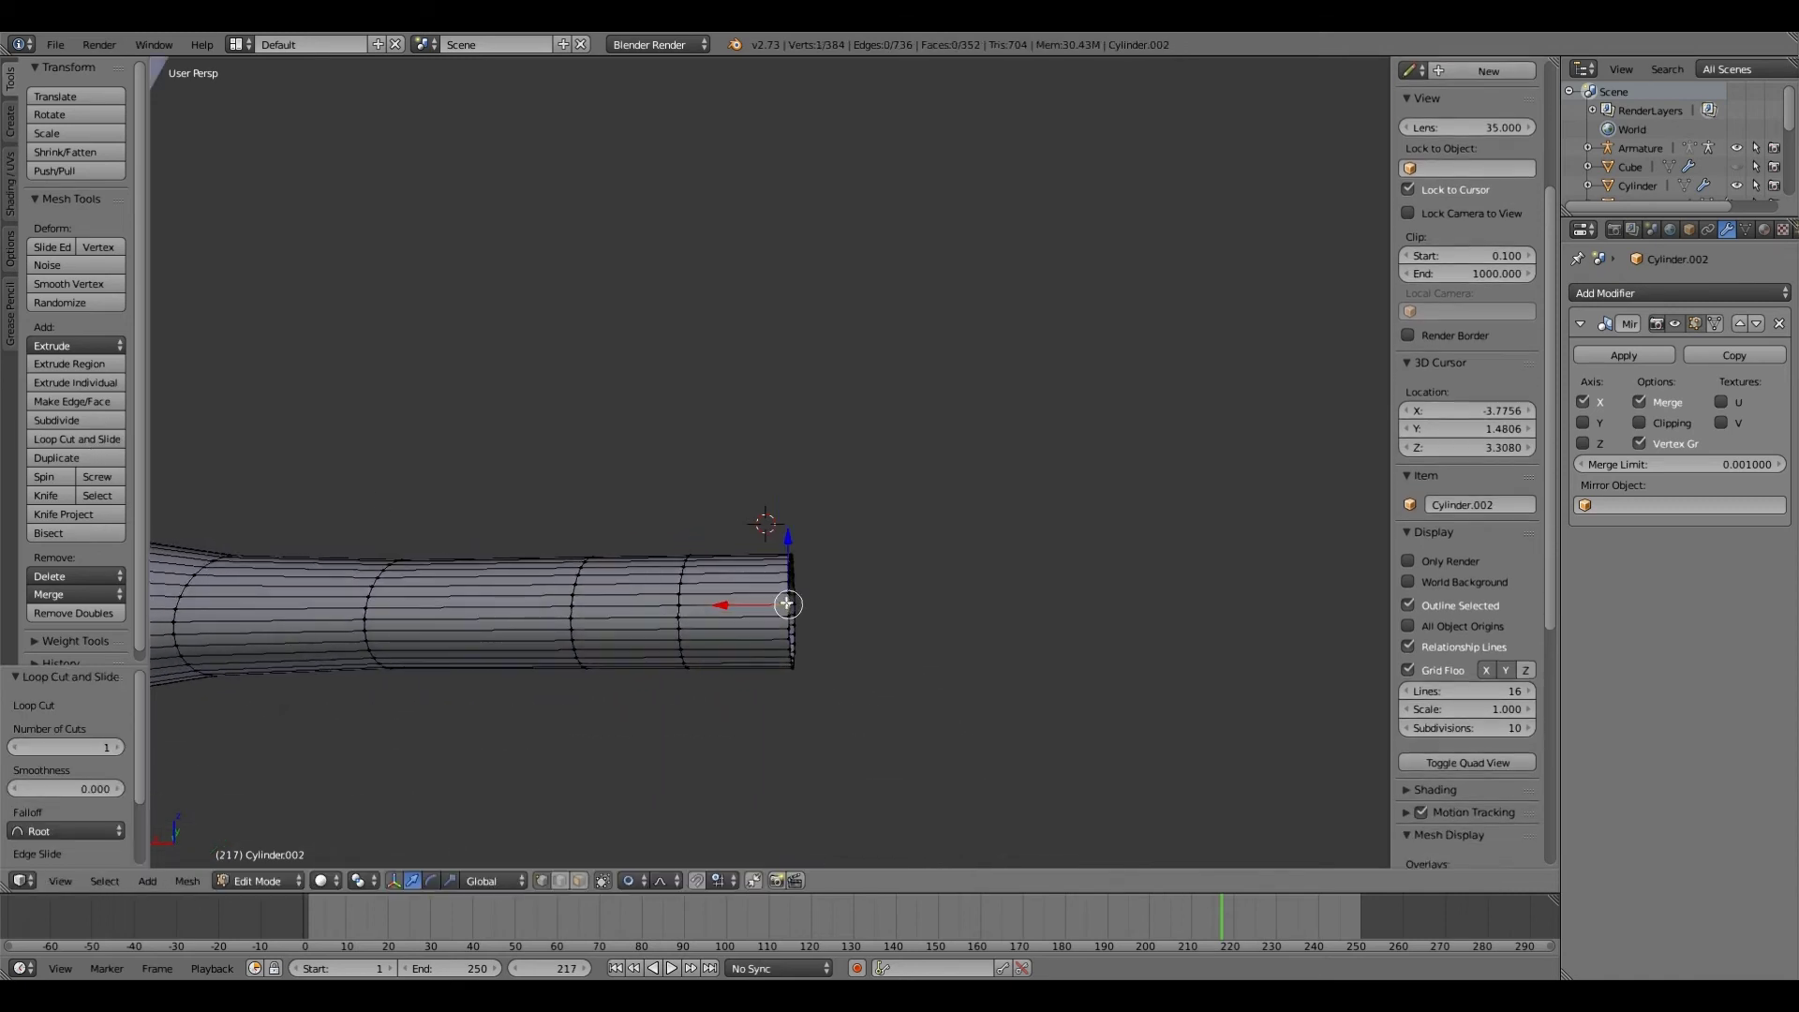
{"action": "left_click", "coordinate": [104, 881]}
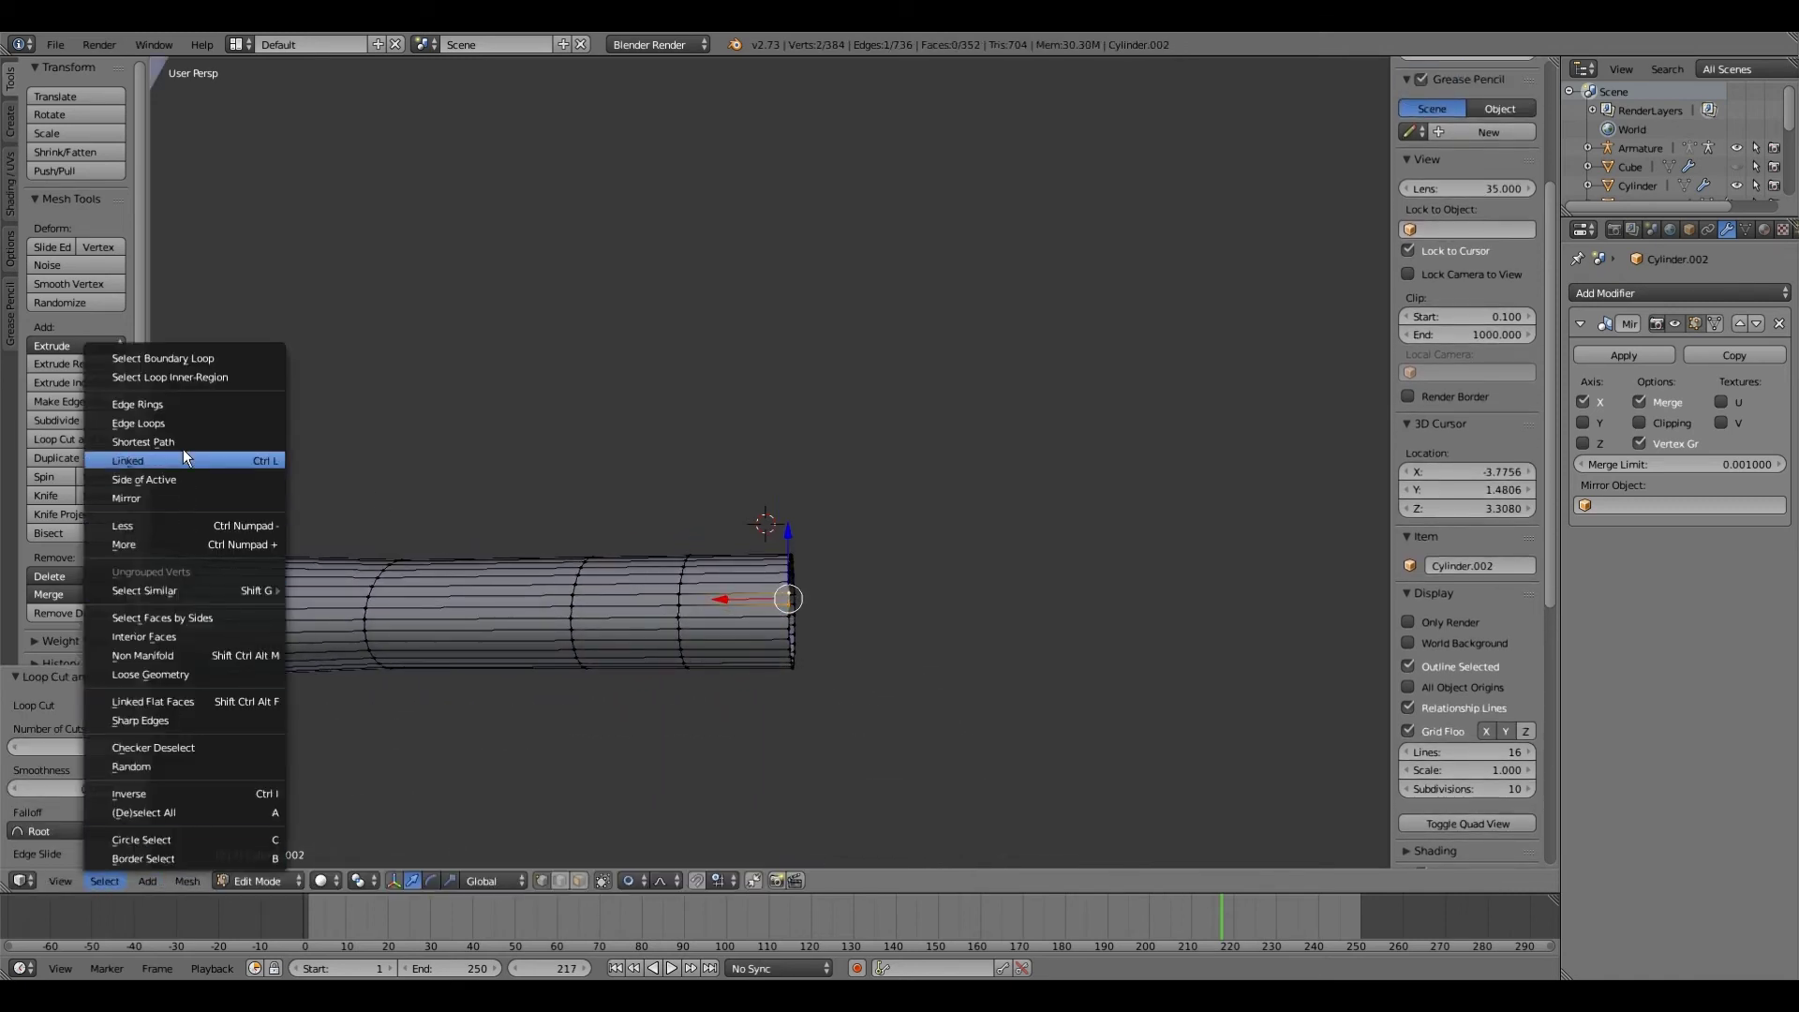
{"action": "left_click", "coordinate": [138, 423]}
{"action": "key", "text": "s"}
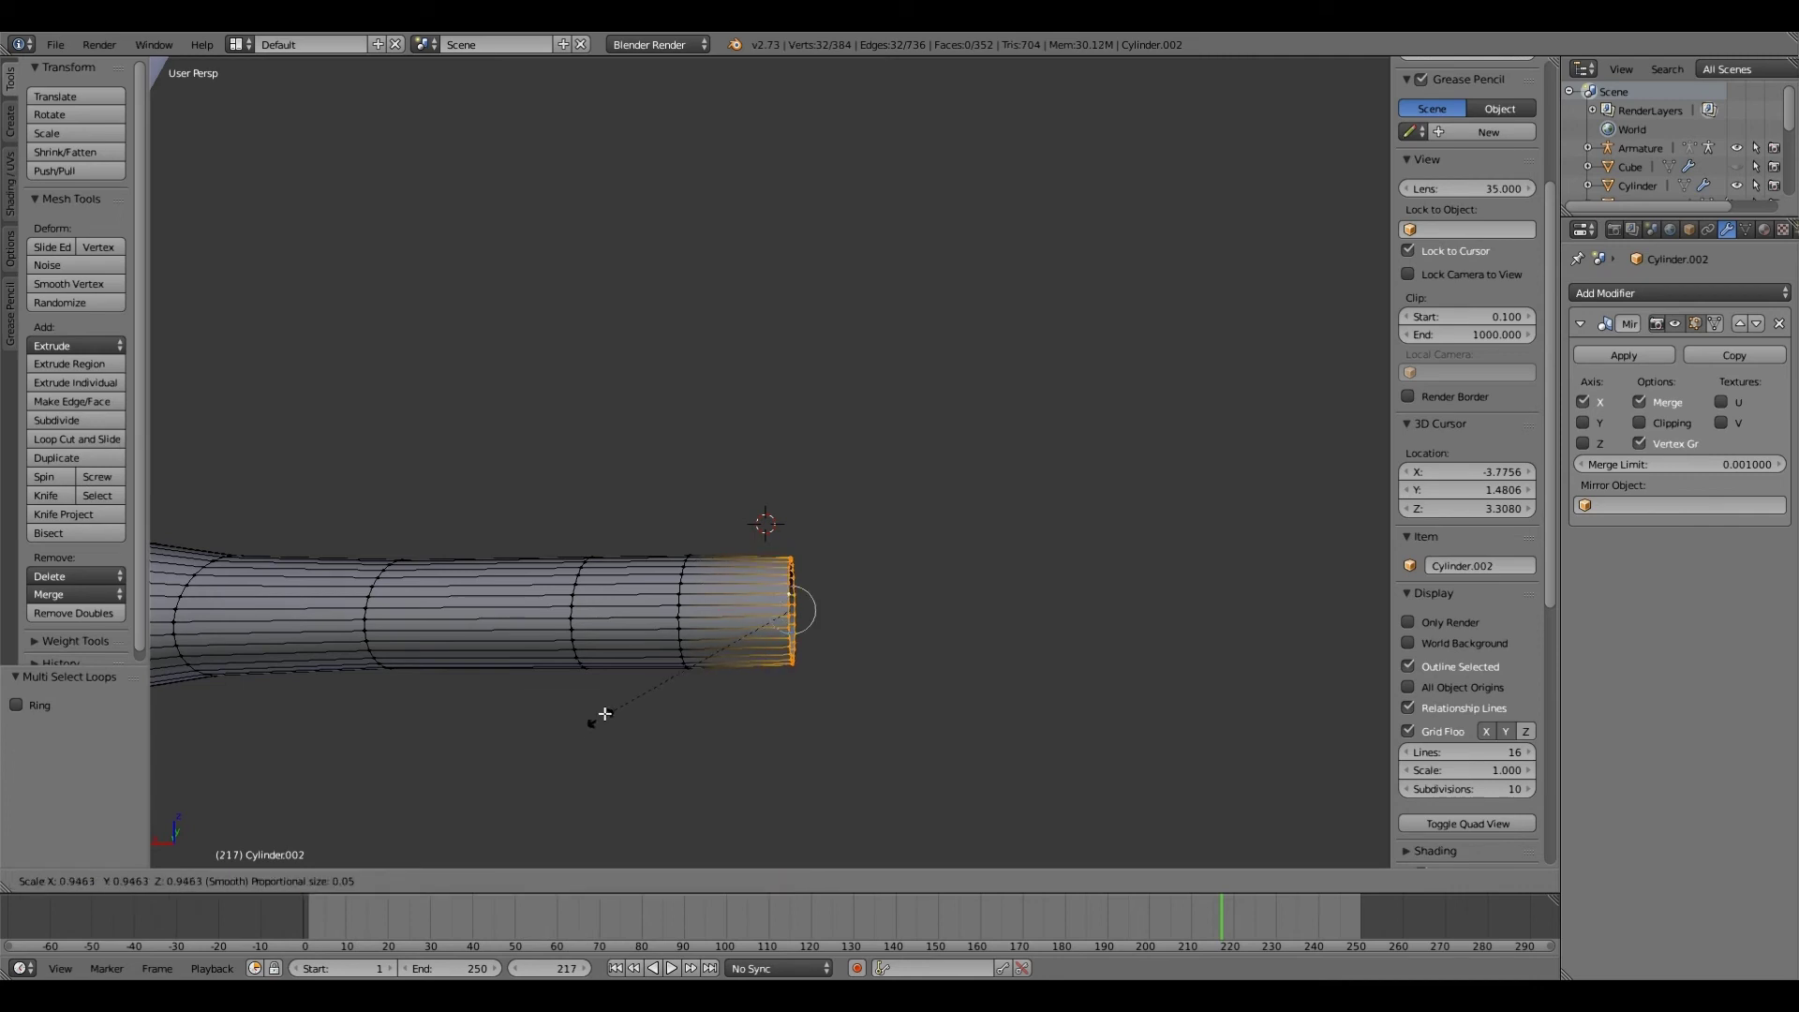
{"action": "left_click", "coordinate": [618, 700]}
Step: Select the edge loop on the upper arm, two rings inward from the elbow bulge, and scale it by 1.223
{"action": "middle_click_drag", "start_coordinate": [635, 699], "coordinate": [553, 675]}
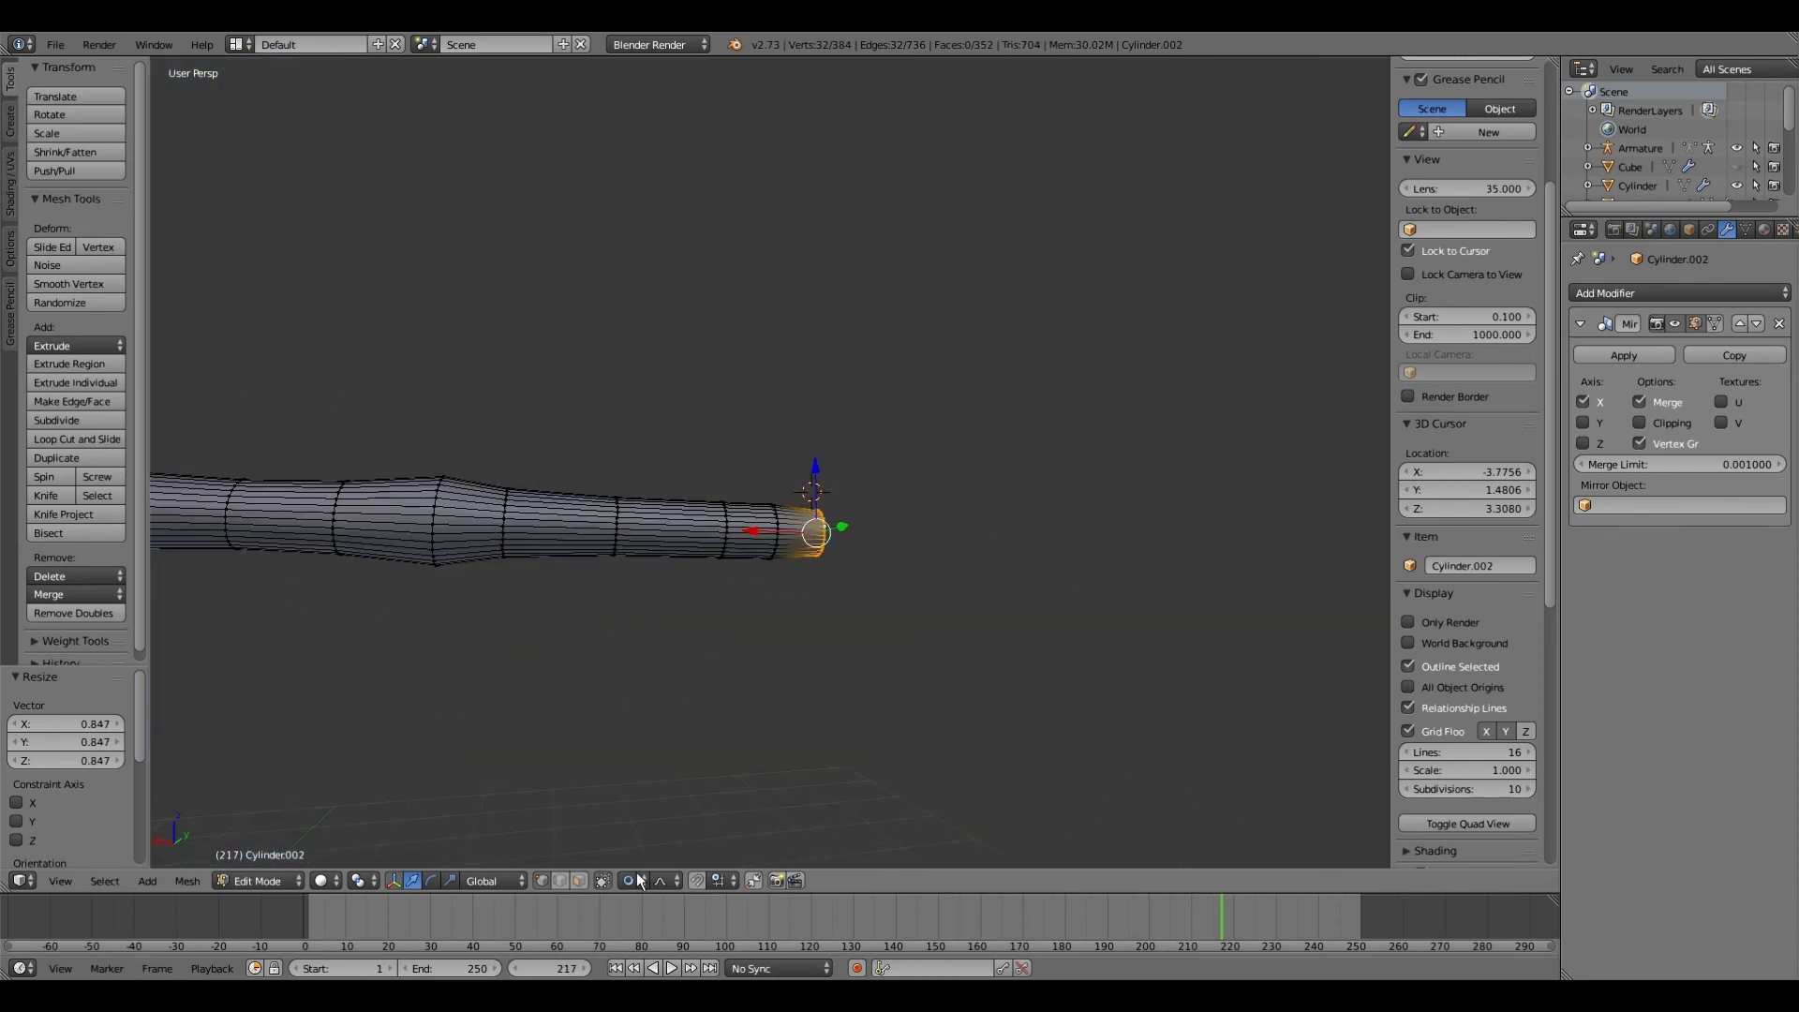
{"action": "right_click", "coordinate": [227, 504]}
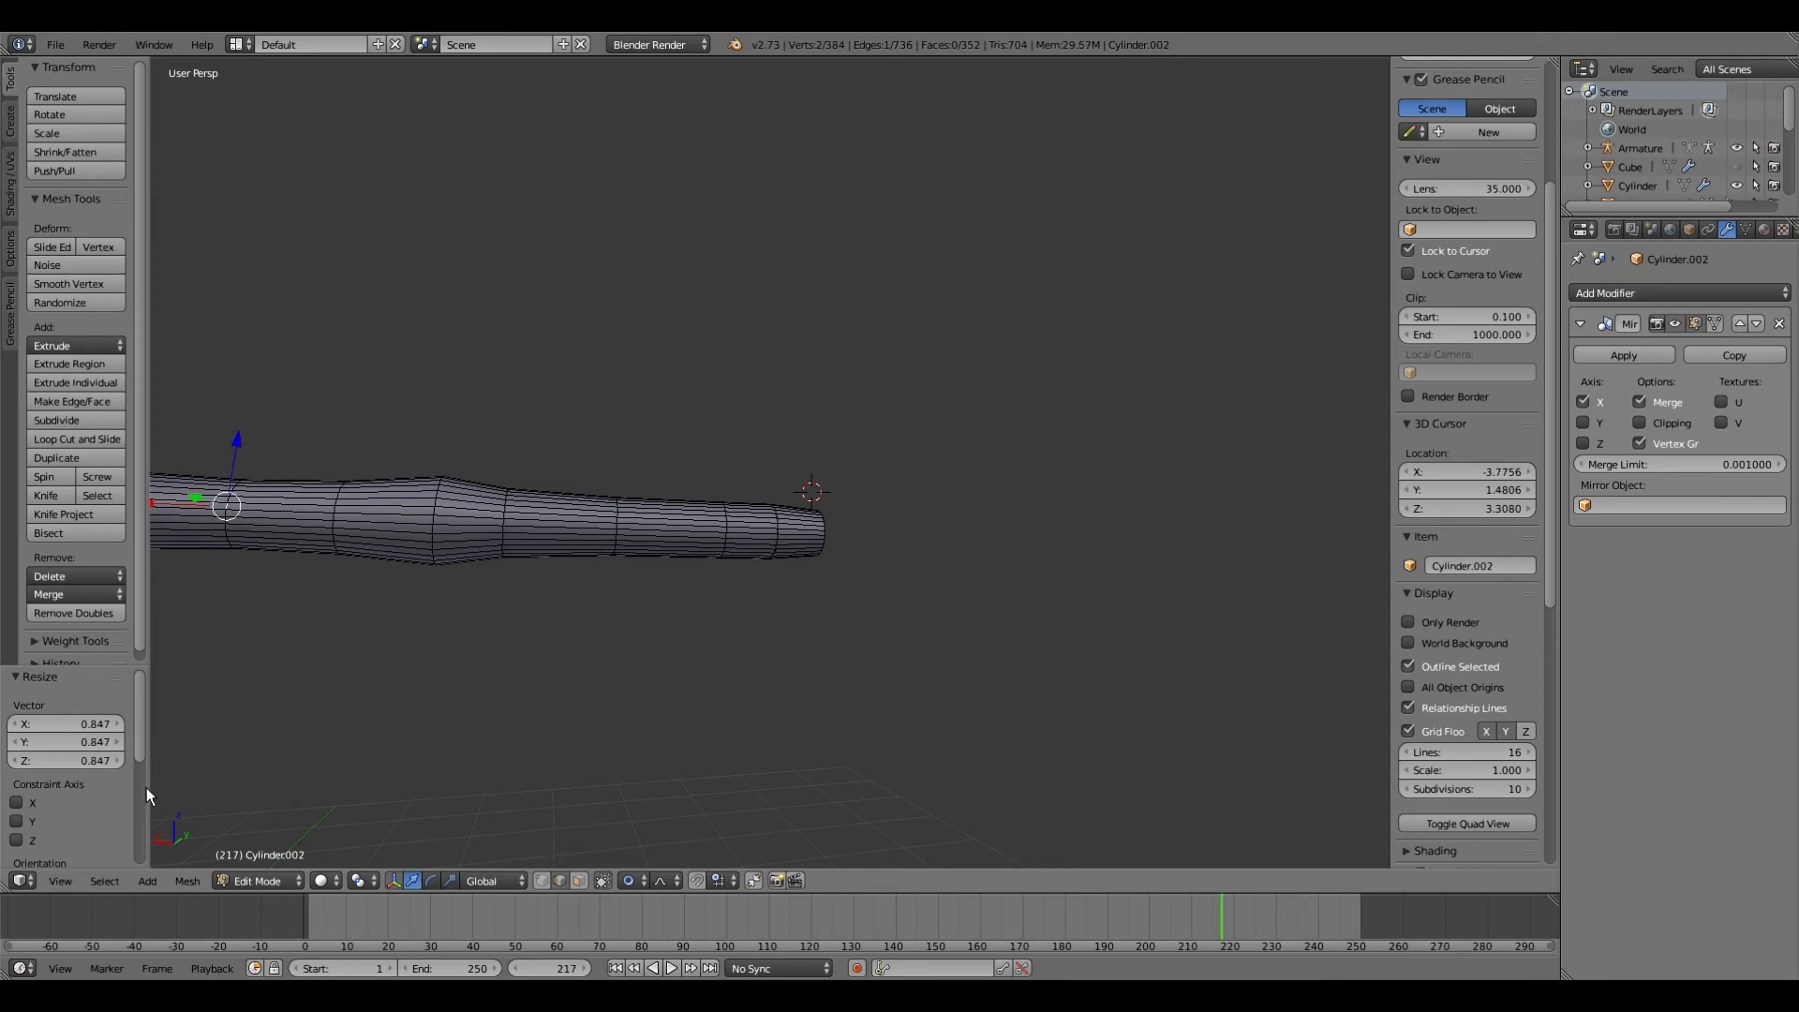
{"action": "left_click", "coordinate": [105, 881]}
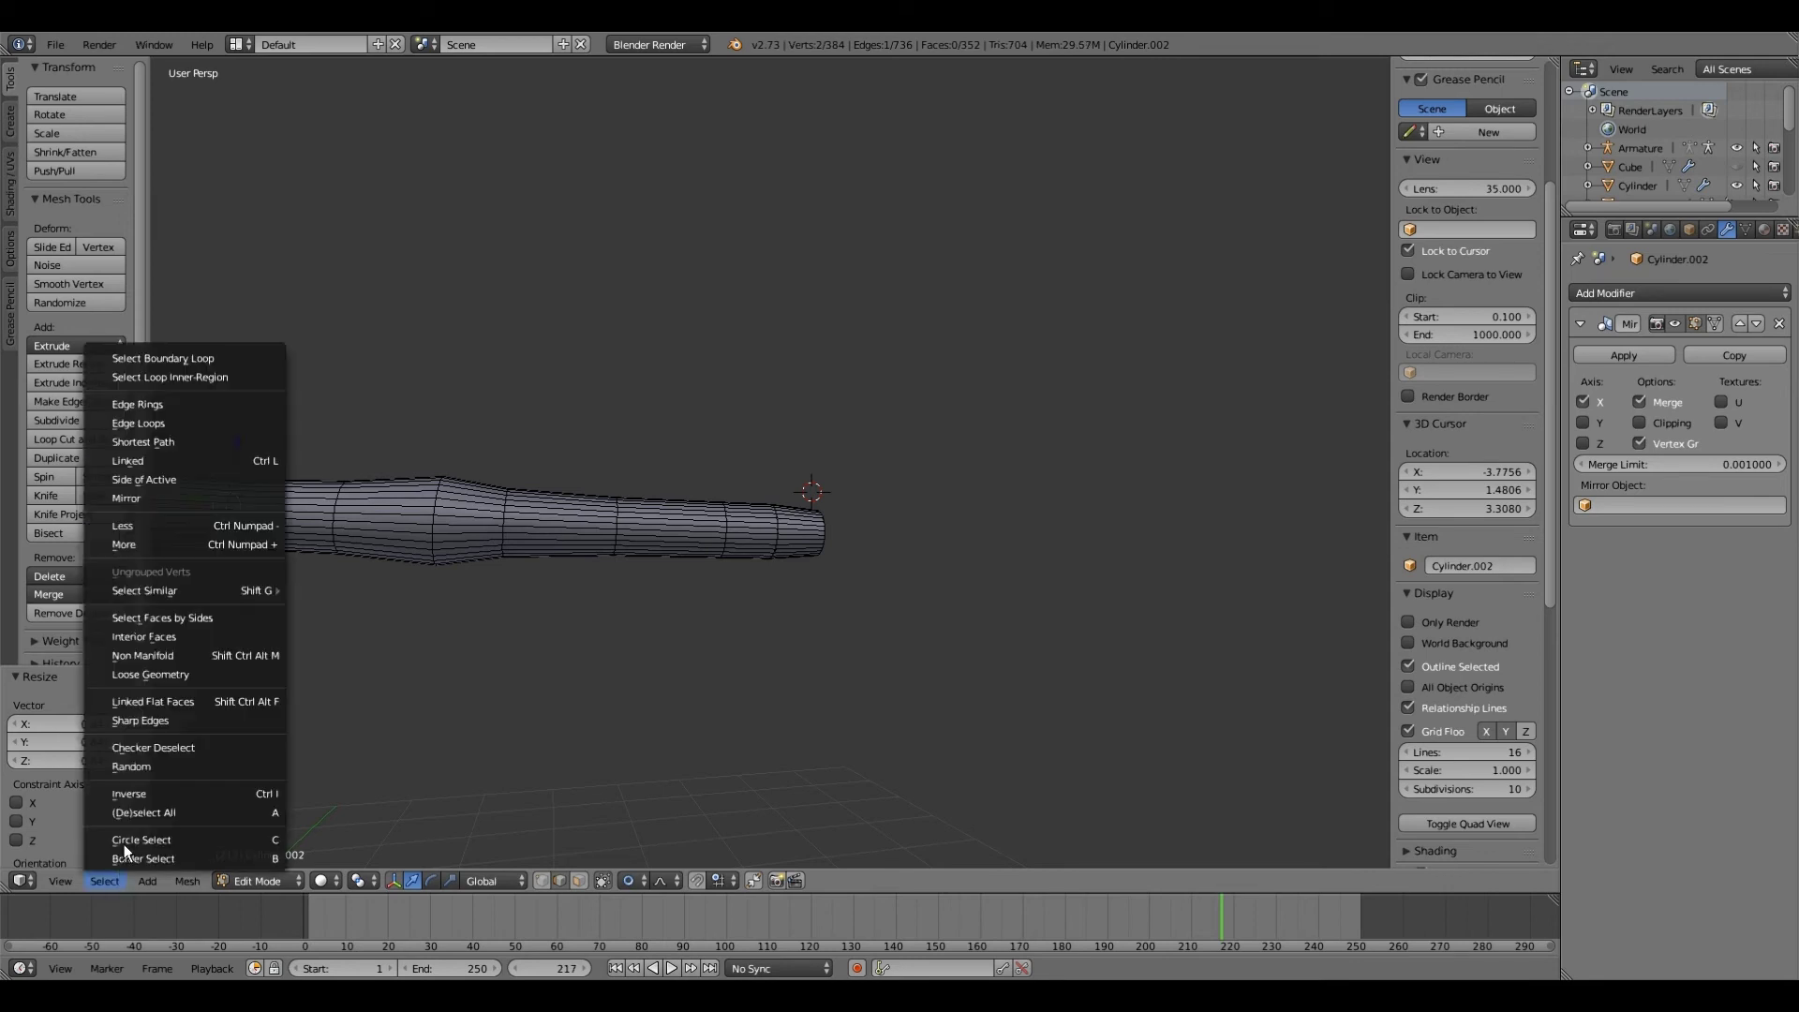
{"action": "left_click", "coordinate": [167, 424]}
{"action": "key", "text": "s"}
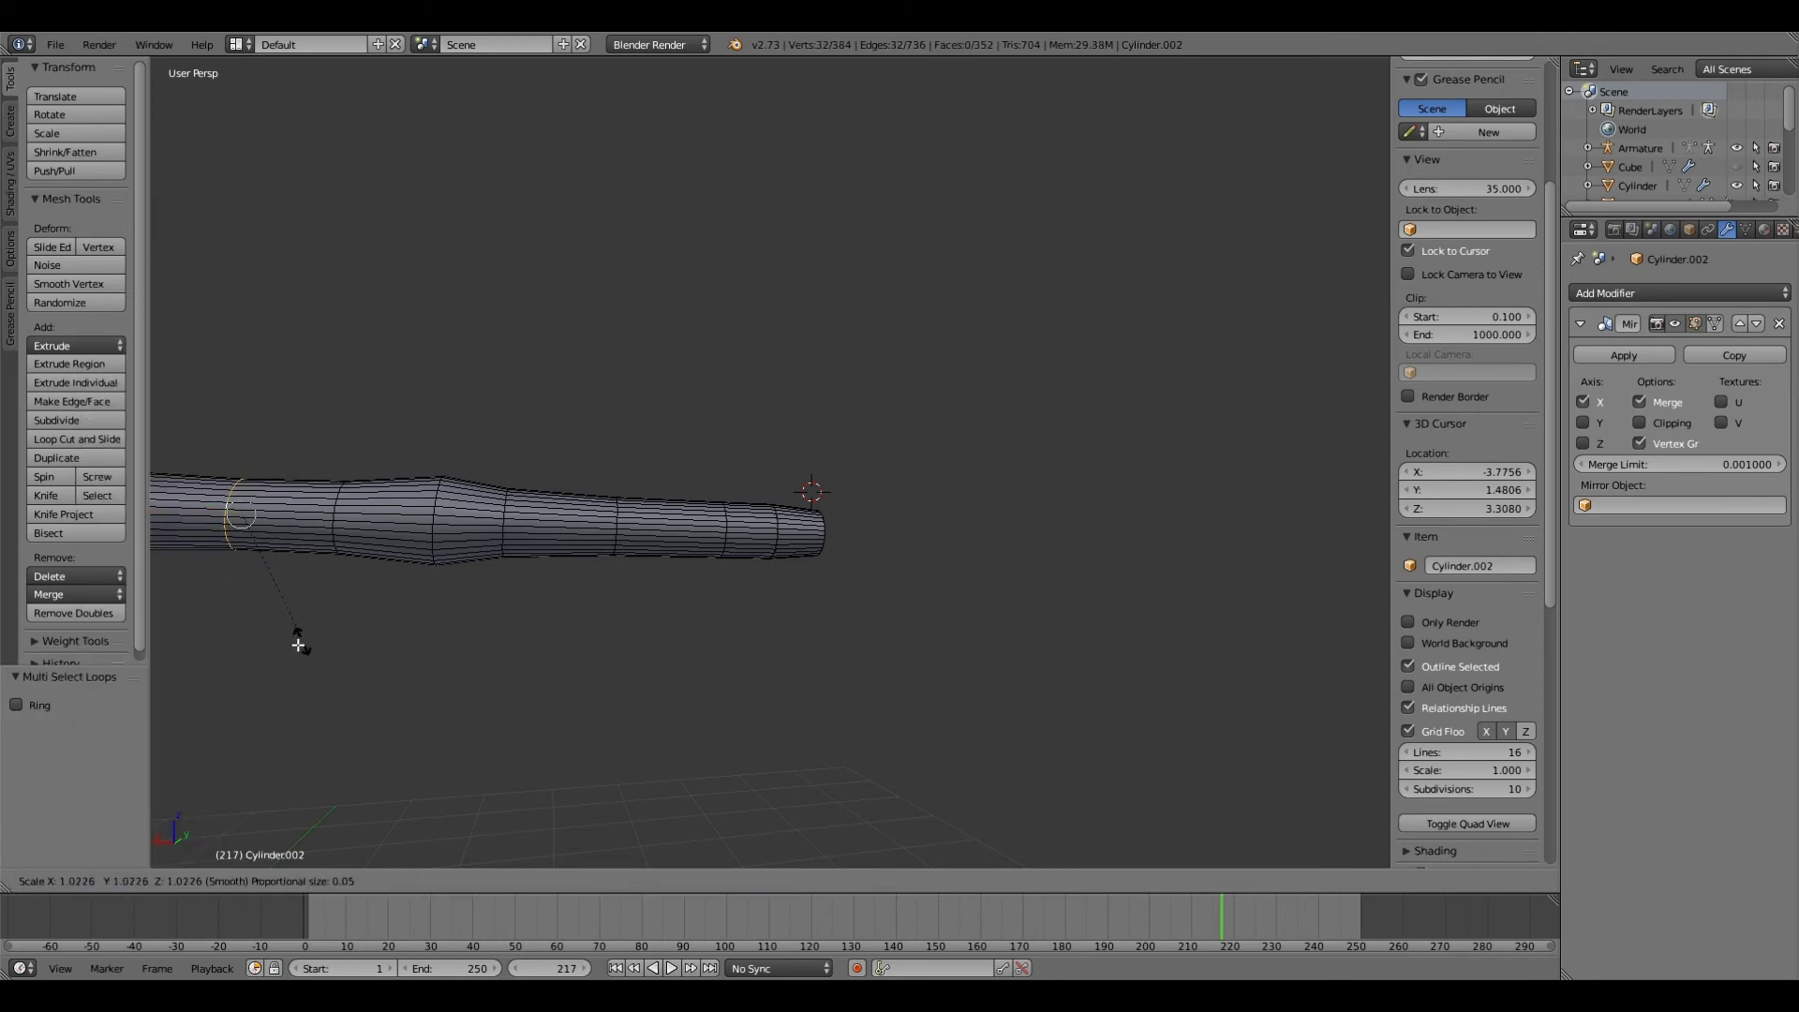
{"action": "left_click", "coordinate": [274, 681]}
Step: Select the next edge loop toward the shoulder and scale it up to thicken the upper arm
{"action": "scroll", "coordinate": [439, 695], "scroll_direction": "down", "scroll_amount": 3}
{"action": "middle_click_drag", "start_coordinate": [441, 695], "coordinate": [232, 566]}
{"action": "scroll", "coordinate": [353, 563], "scroll_direction": "down", "scroll_amount": 3}
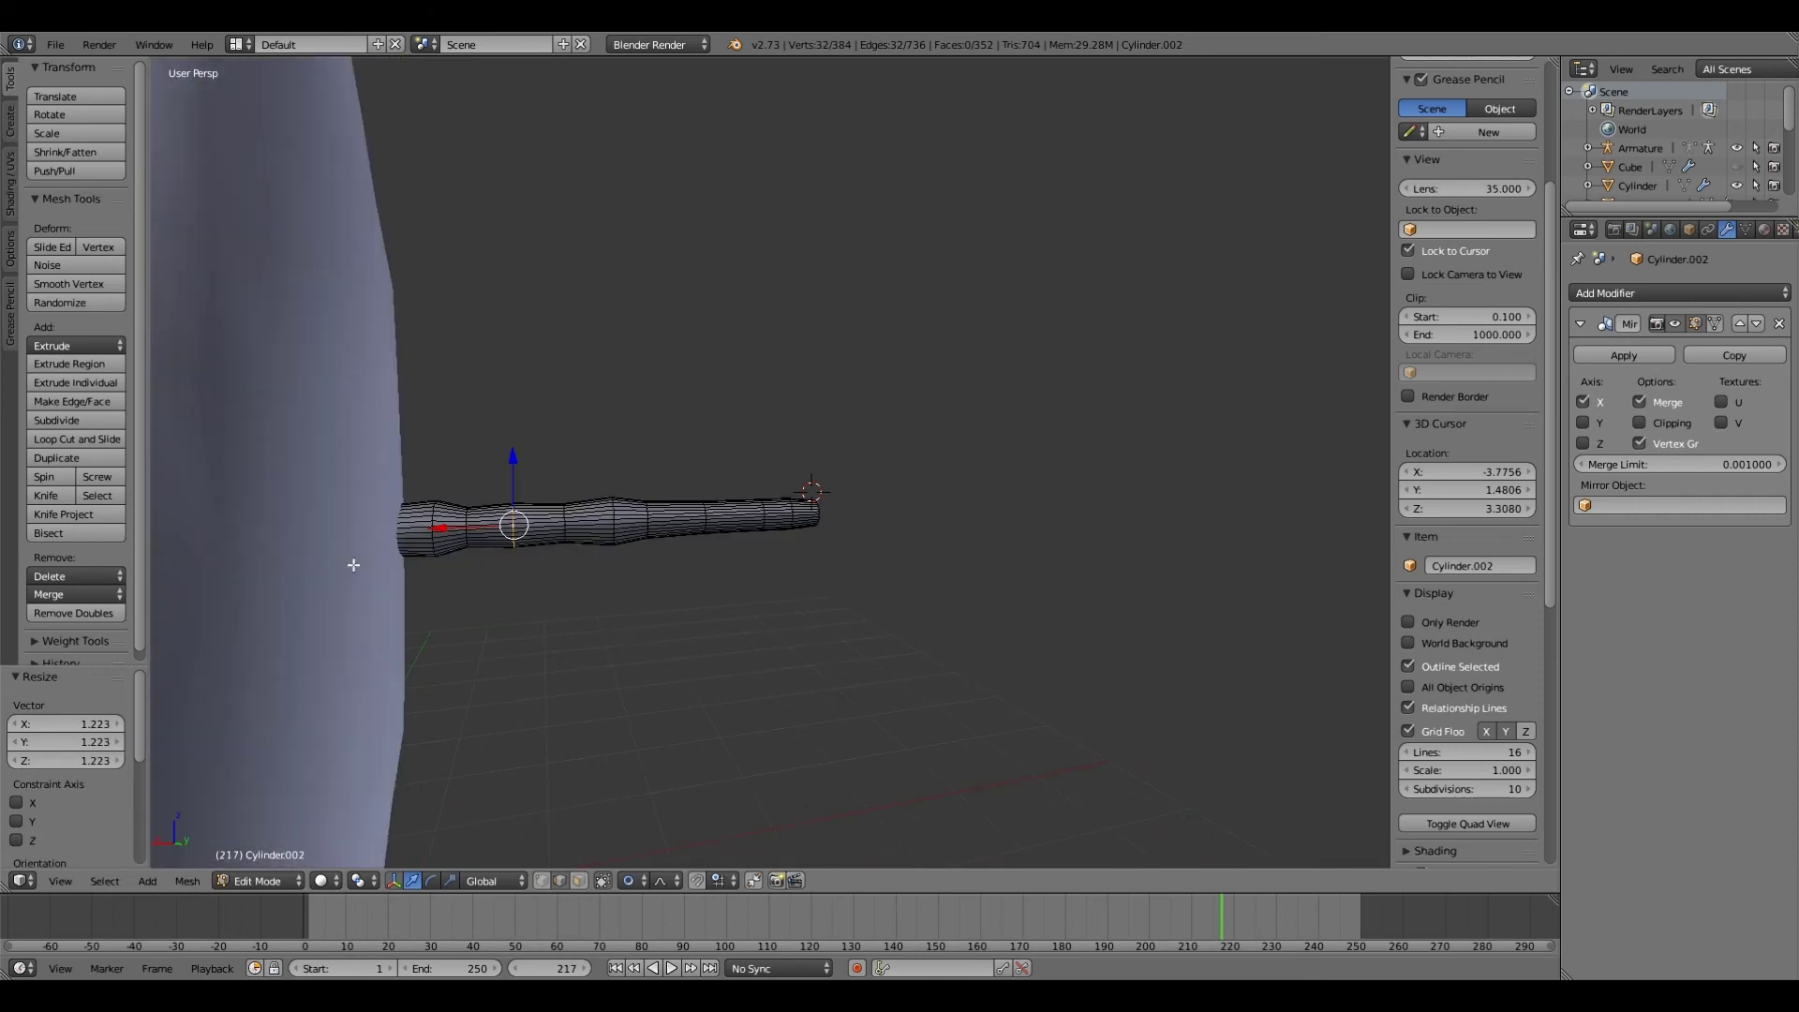
{"action": "middle_click_drag", "start_coordinate": [354, 564], "coordinate": [354, 550]}
{"action": "scroll", "coordinate": [354, 550], "scroll_direction": "up", "scroll_amount": 2}
{"action": "right_click", "coordinate": [263, 515]}
{"action": "left_click", "coordinate": [105, 881]}
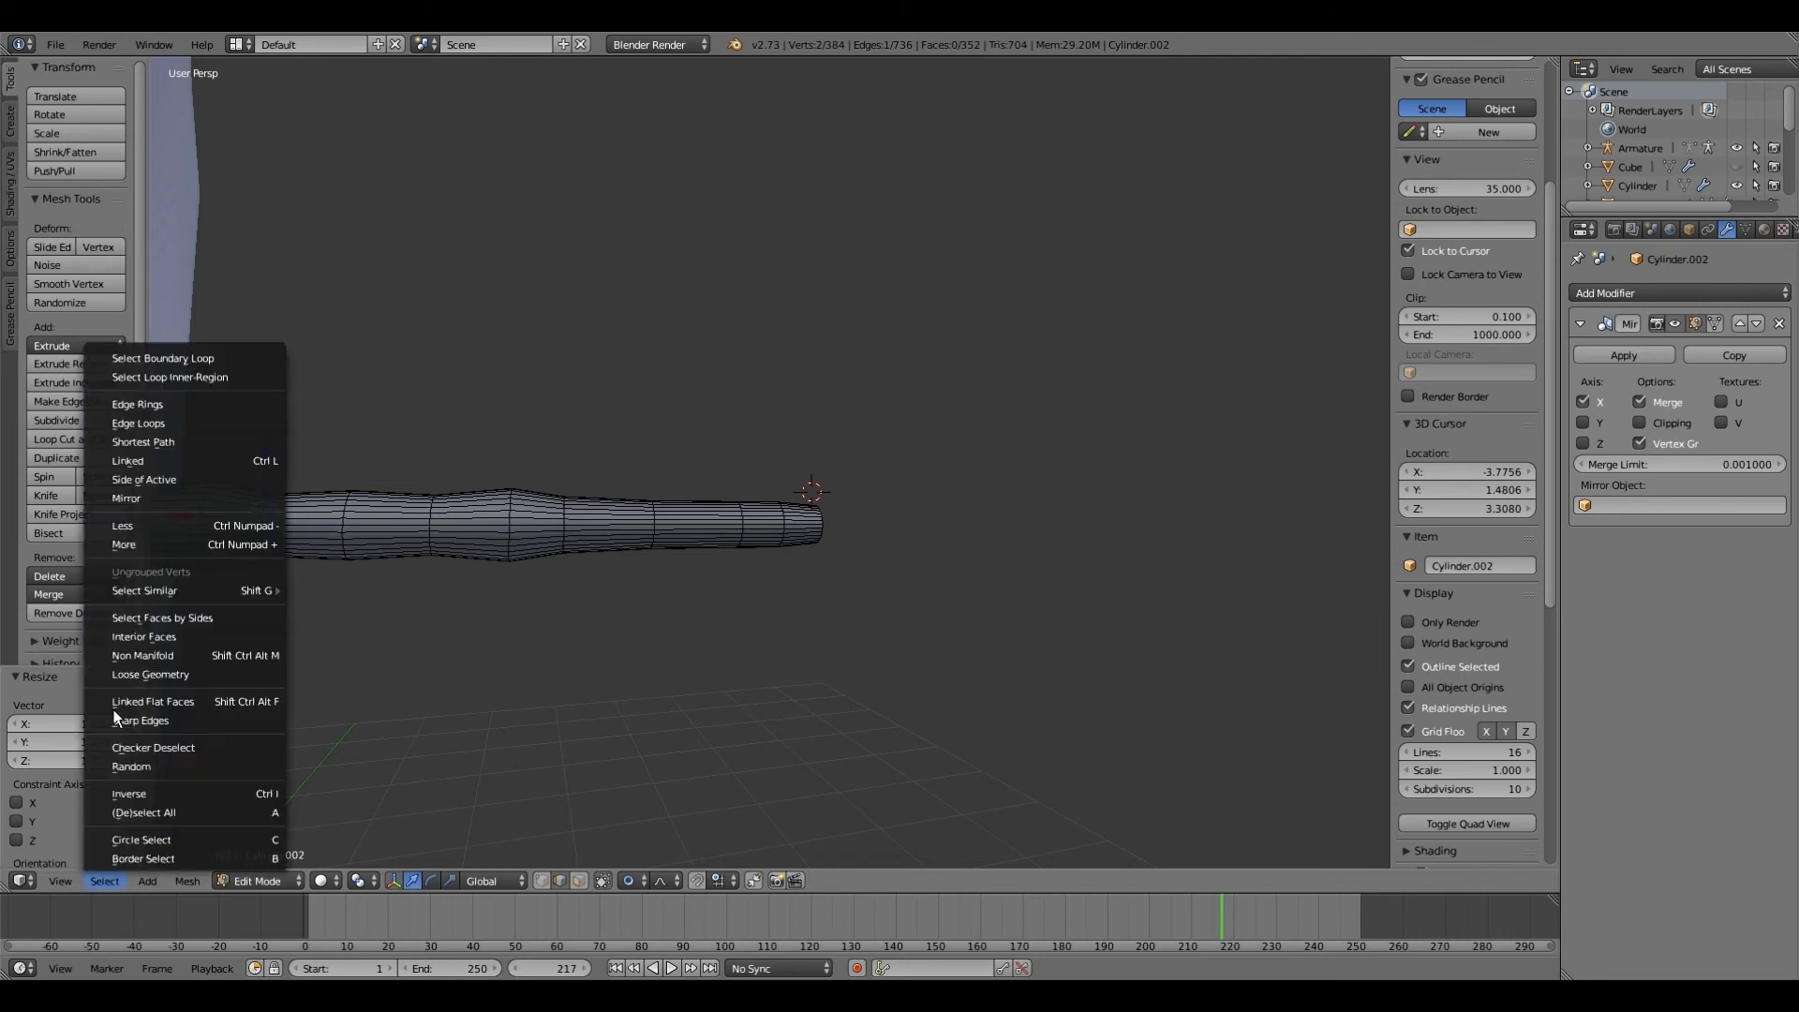
{"action": "left_click", "coordinate": [183, 423]}
{"action": "key", "text": "s"}
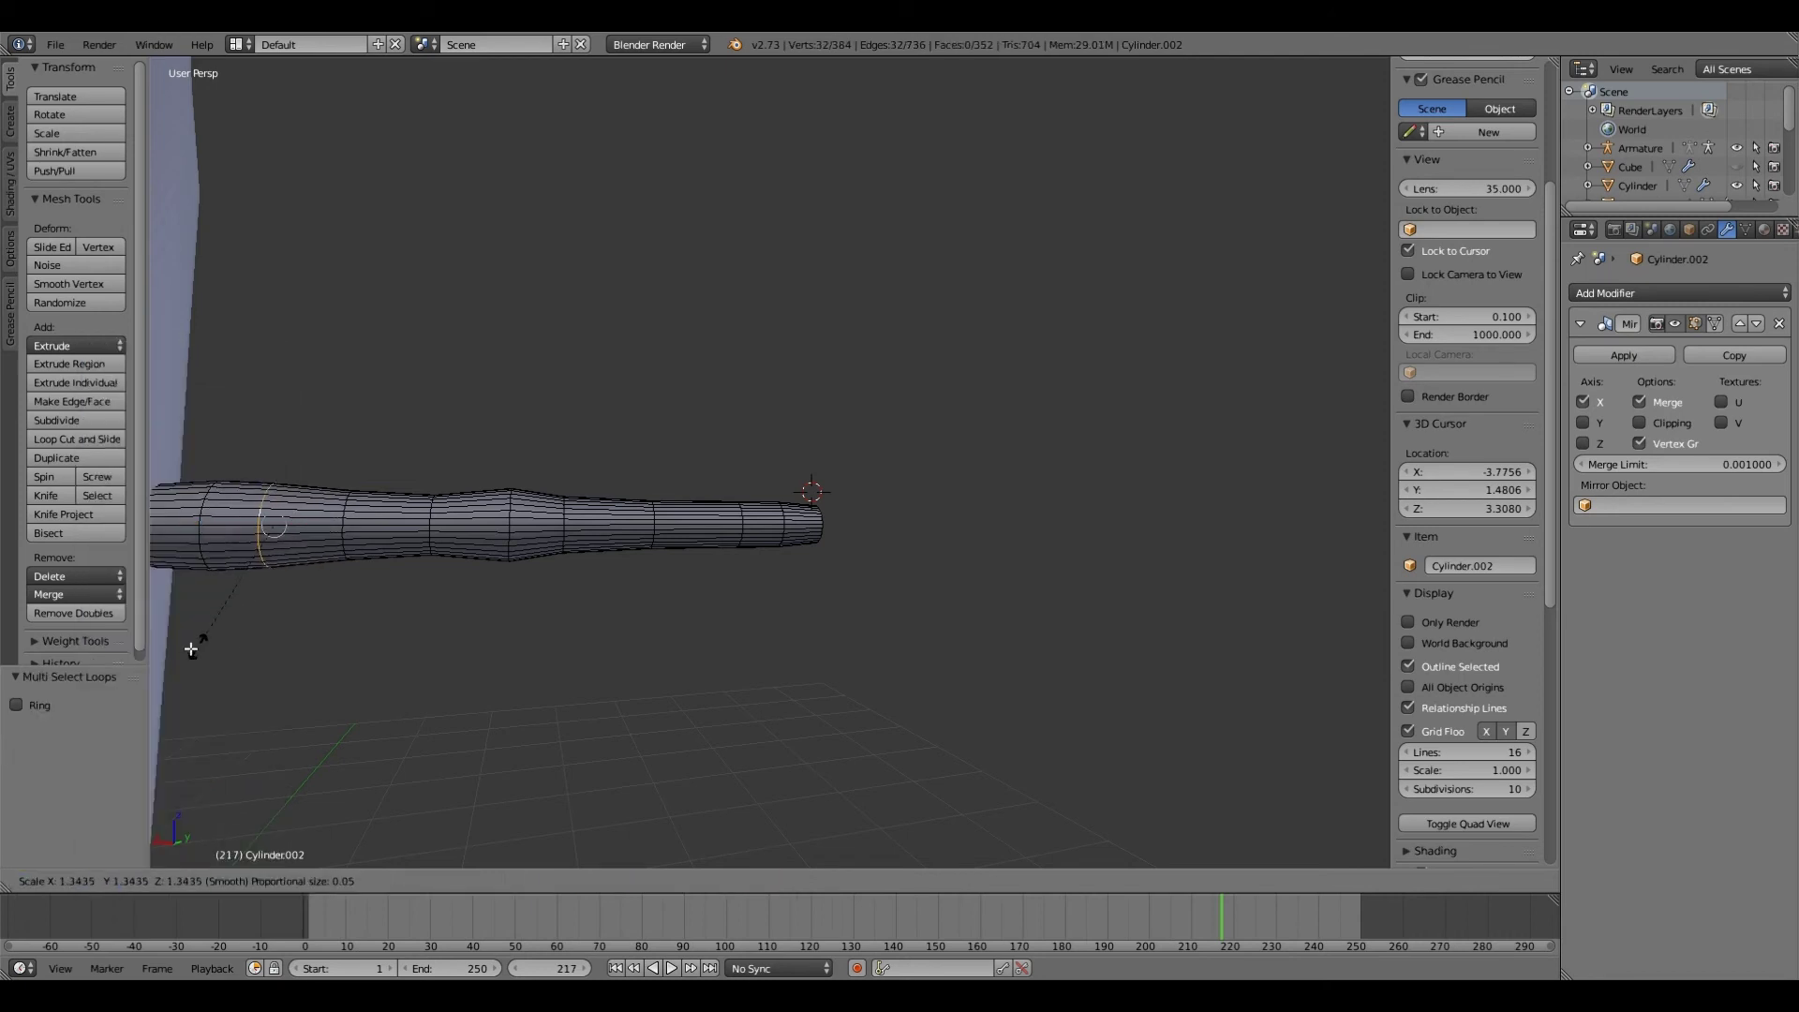
{"action": "left_click", "coordinate": [367, 628]}
Step: Select an edge loop near the elbow, shift it slightly along X, and rescale it to smooth the arm's contour
{"action": "middle_click_drag", "start_coordinate": [365, 618], "coordinate": [487, 574]}
{"action": "right_click", "coordinate": [394, 517]}
{"action": "scroll", "coordinate": [488, 574], "scroll_direction": "up", "scroll_amount": 1}
{"action": "right_click", "coordinate": [433, 547]}
{"action": "left_click", "coordinate": [105, 881]}
{"action": "left_click", "coordinate": [142, 422]}
{"action": "left_click_drag", "start_coordinate": [362, 548], "coordinate": [353, 547]}
{"action": "middle_click_drag", "start_coordinate": [358, 669], "coordinate": [372, 642]}
{"action": "key", "text": "s"}
{"action": "left_click", "coordinate": [373, 630]}
Step: Return to Object Mode, bring back the hidden hand, and scale its entire mesh by 1.169
{"action": "left_click", "coordinate": [105, 881]}
{"action": "left_click", "coordinate": [258, 881]}
{"action": "left_click", "coordinate": [261, 858]}
{"action": "right_click", "coordinate": [890, 539]}
{"action": "key", "text": "Tab"}
{"action": "key", "text": "a"}
{"action": "key", "text": "s"}
{"action": "left_click", "coordinate": [695, 746]}
{"action": "left_click", "coordinate": [262, 881]}
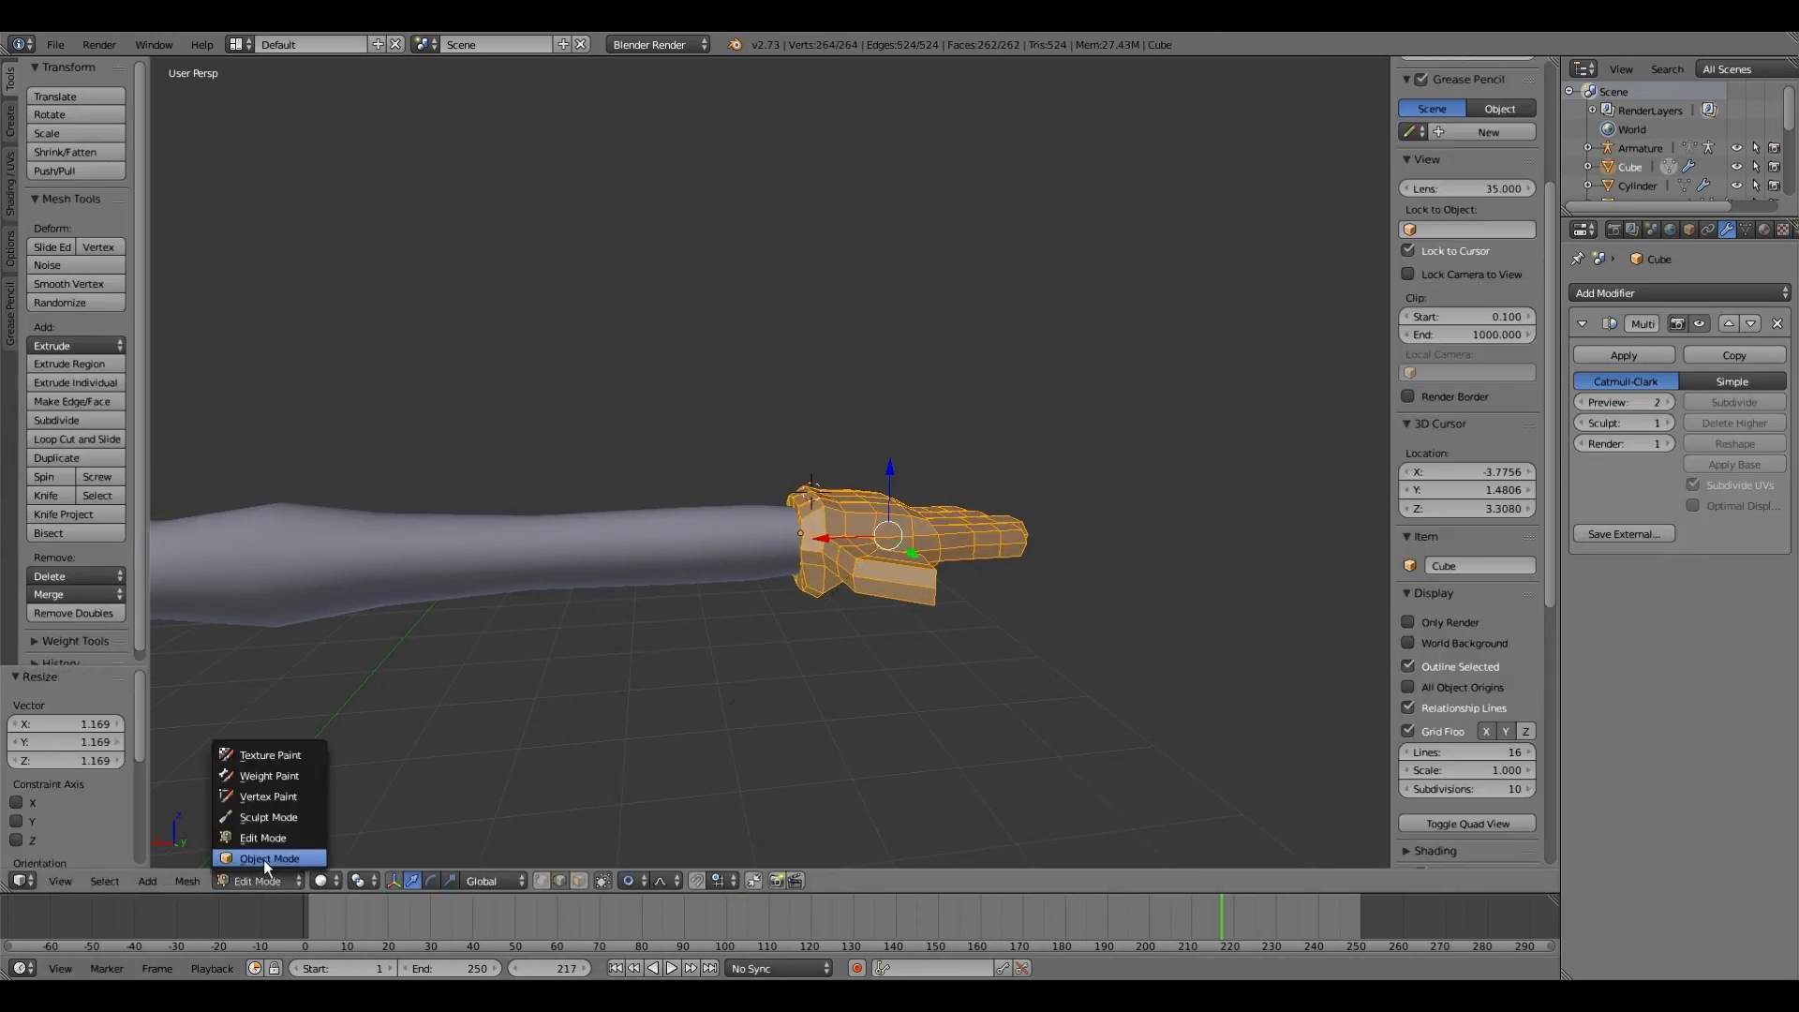
{"action": "left_click", "coordinate": [263, 858]}
Step: Select the hand object and apply smooth shading to it
{"action": "right_click", "coordinate": [433, 577]}
{"action": "right_click", "coordinate": [830, 539]}
{"action": "left_click", "coordinate": [32, 347]}
Step: Open the arm mesh for editing, select an edge loop on the forearm, and scale it by 0.997
{"action": "right_click", "coordinate": [492, 583]}
{"action": "middle_click_drag", "start_coordinate": [492, 593], "coordinate": [491, 650]}
{"action": "left_click", "coordinate": [271, 881]}
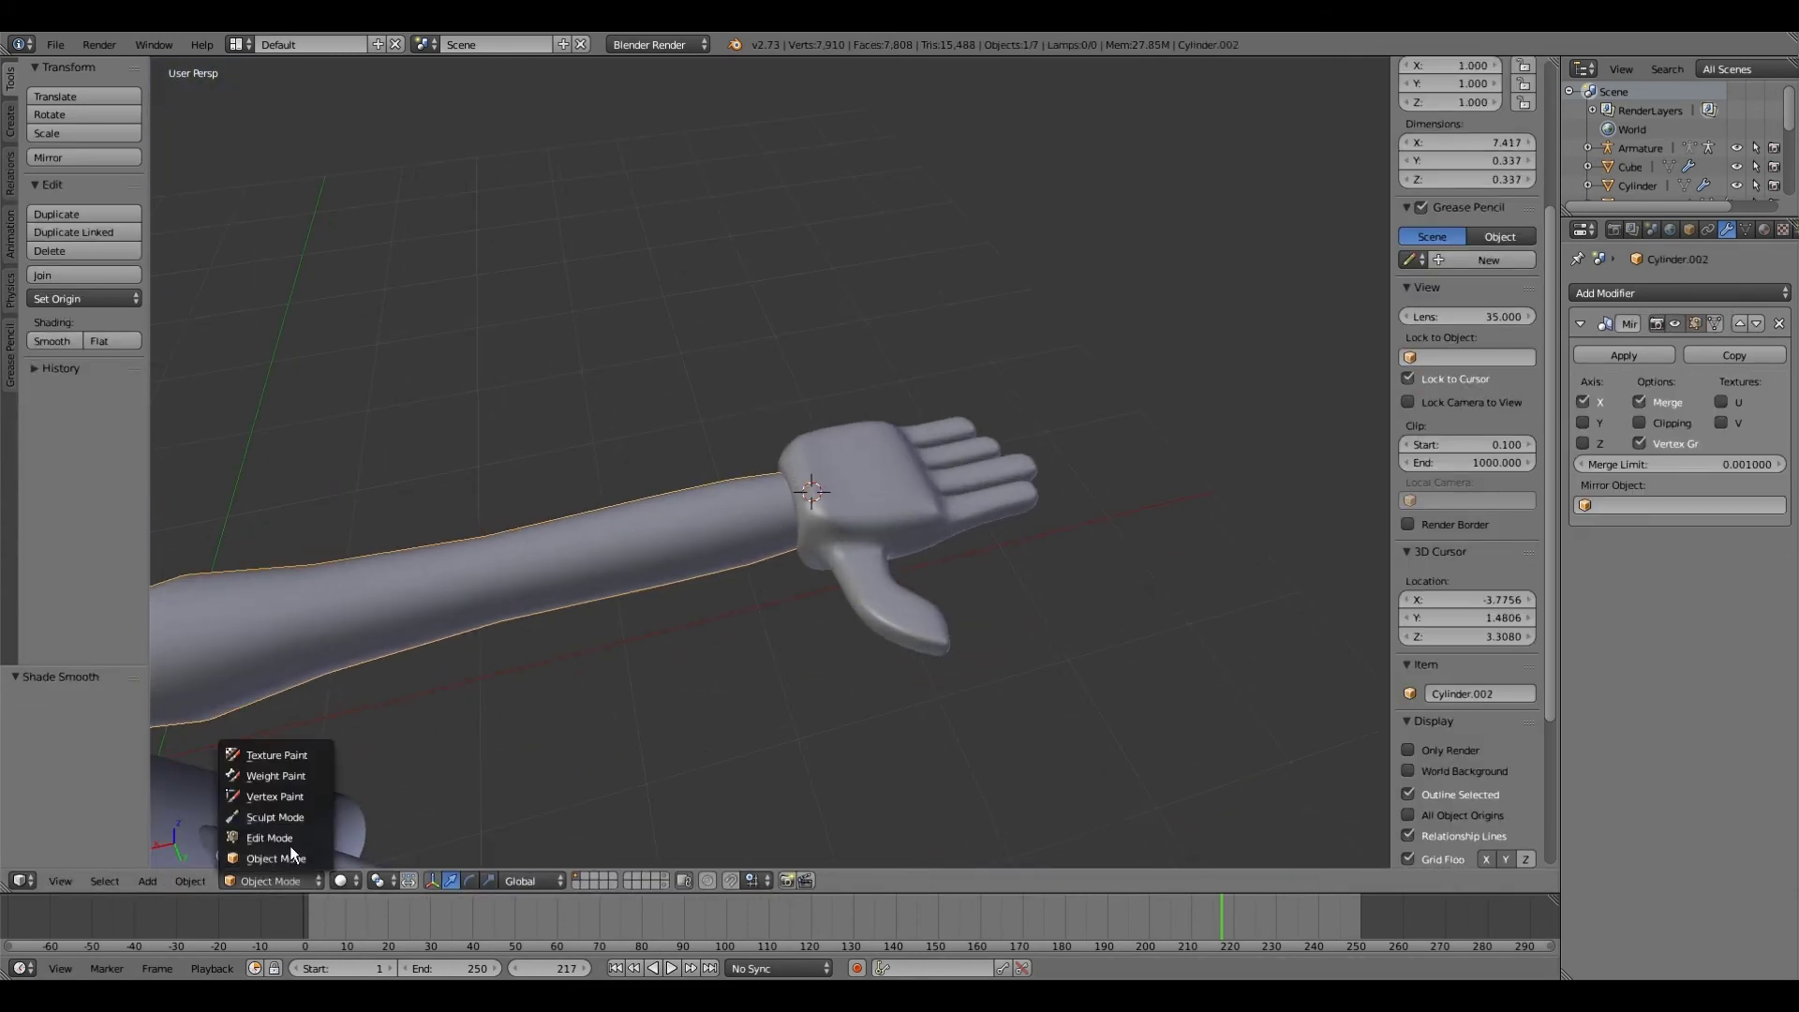
{"action": "left_click", "coordinate": [286, 849]}
{"action": "right_click", "coordinate": [574, 553], "text": "alt"}
{"action": "key", "text": "s"}
{"action": "left_click", "coordinate": [501, 648]}
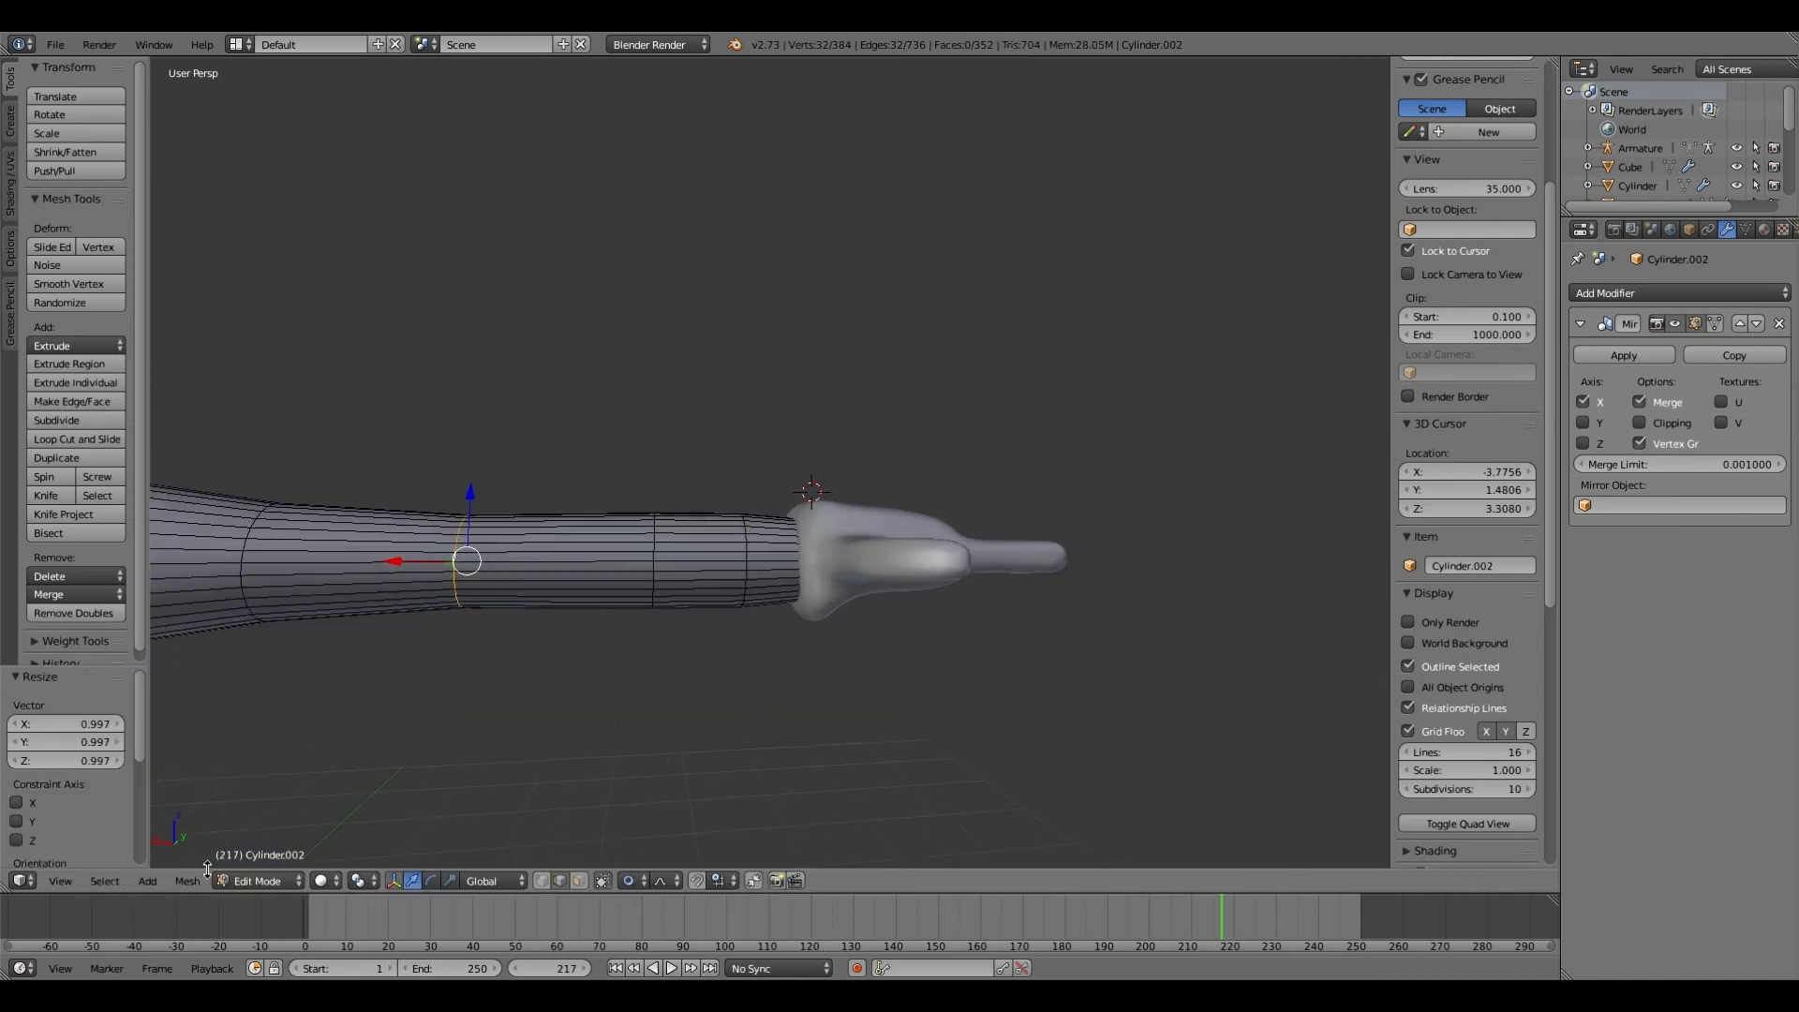
Step: Add a loop cut close to the arm's wrist end and return to Object Mode to check the whole character
{"action": "scroll", "coordinate": [522, 643], "scroll_direction": "up", "scroll_amount": 2}
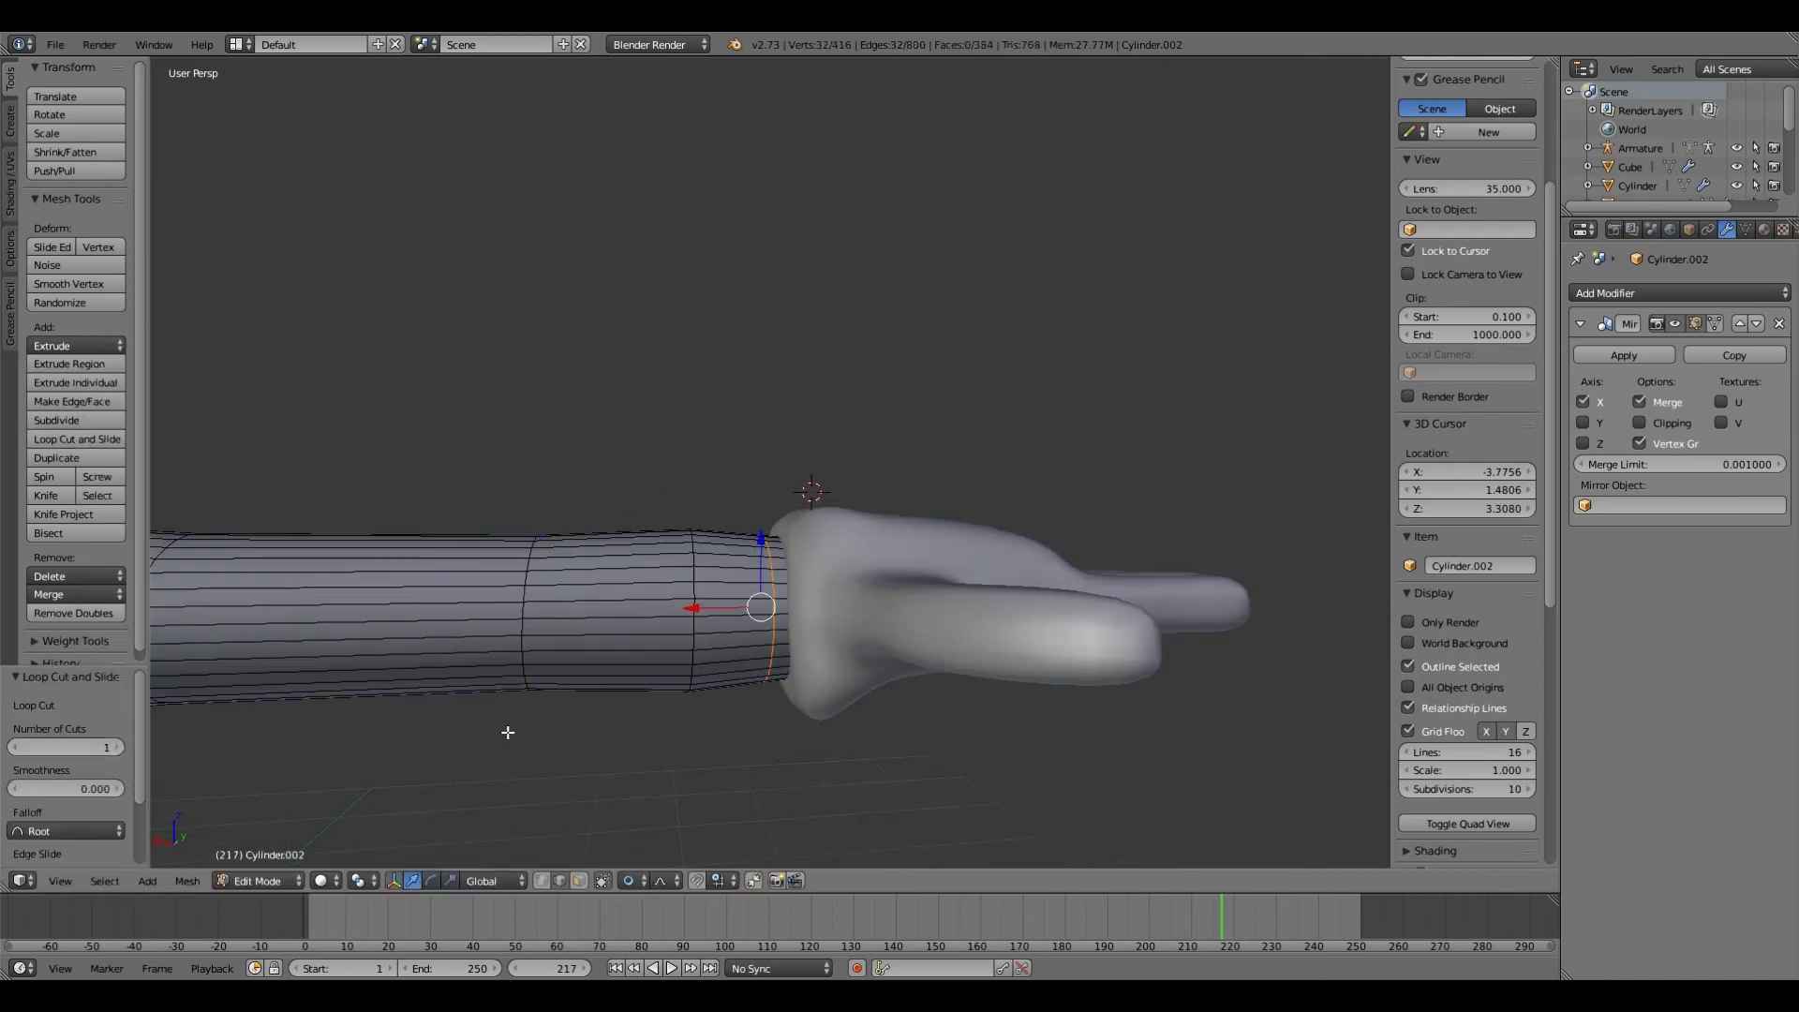
{"action": "scroll", "coordinate": [526, 715], "scroll_direction": "down", "scroll_amount": 4}
{"action": "key", "text": "Tab"}
{"action": "middle_click_drag", "start_coordinate": [576, 698], "coordinate": [571, 609]}
{"action": "scroll", "coordinate": [708, 630], "scroll_direction": "up", "scroll_amount": 4}
{"action": "scroll", "coordinate": [699, 620], "scroll_direction": "down", "scroll_amount": 4}
{"action": "scroll", "coordinate": [576, 660], "scroll_direction": "up", "scroll_amount": 3}
{"action": "scroll", "coordinate": [890, 334], "scroll_direction": "down", "scroll_amount": 1}
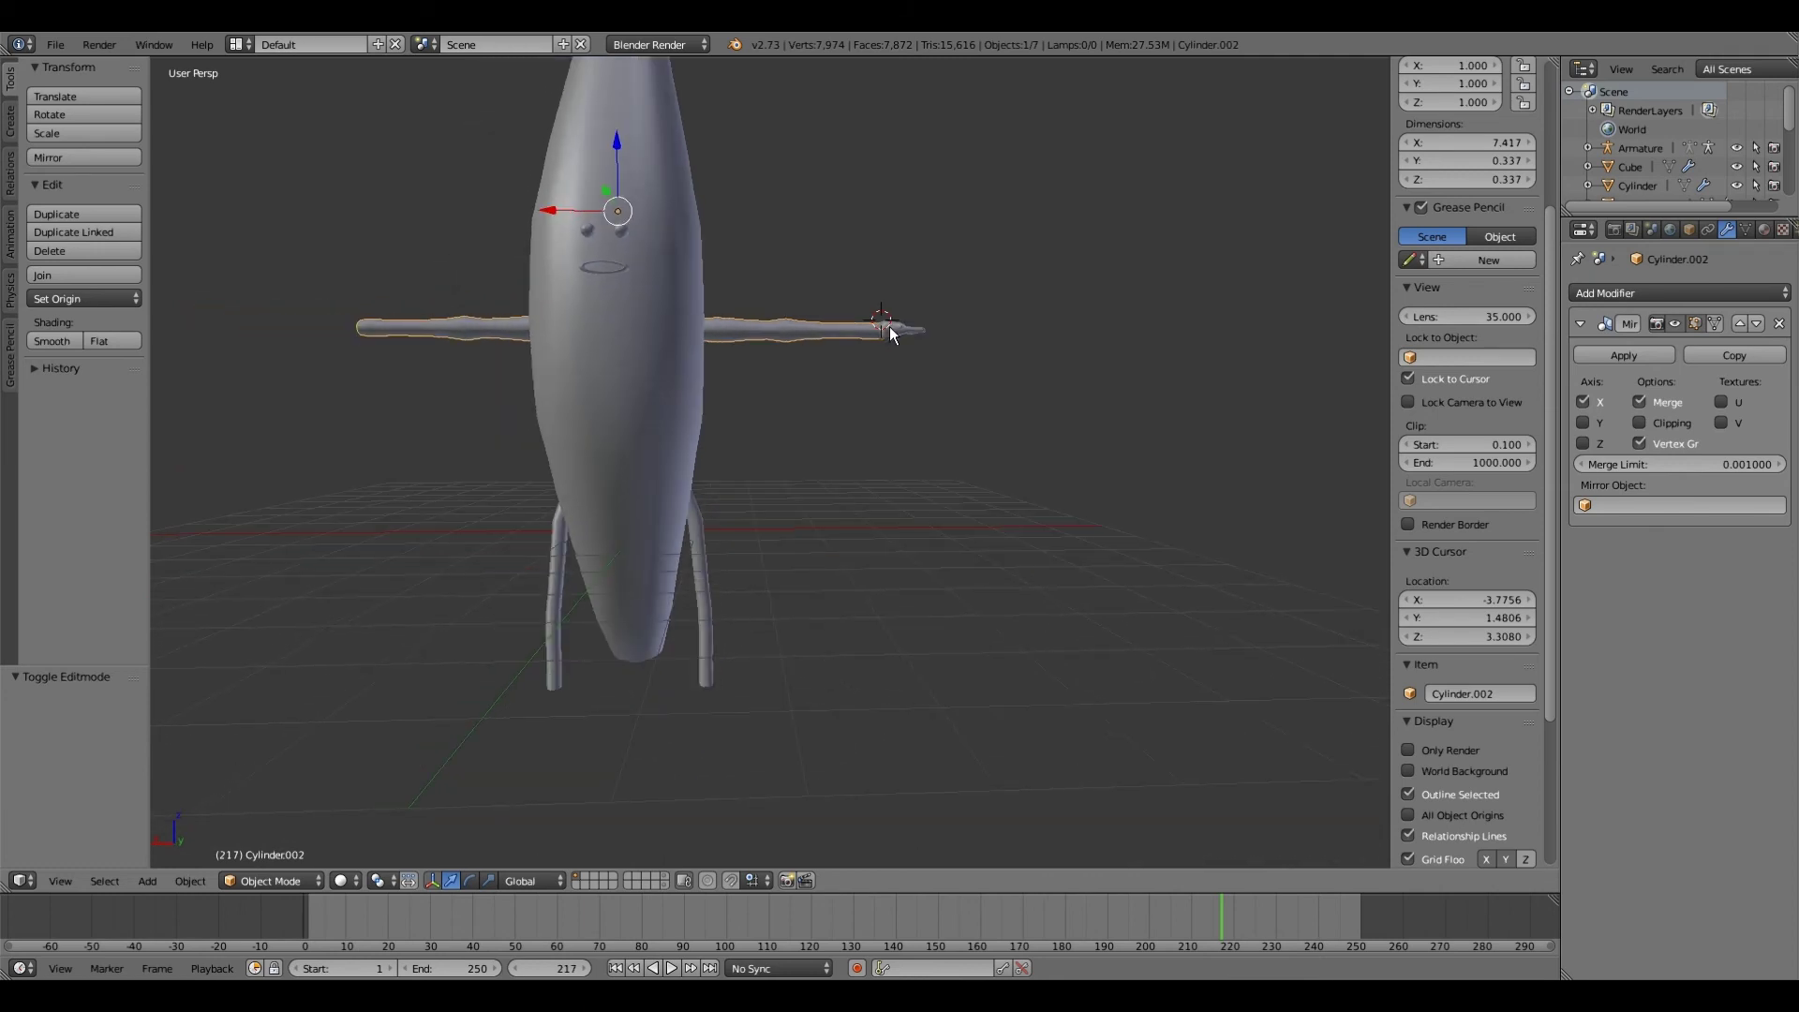
Step: Select the hand, remove its Multiresolution modifier, and add a Mirror modifier
{"action": "right_click", "coordinate": [891, 335]}
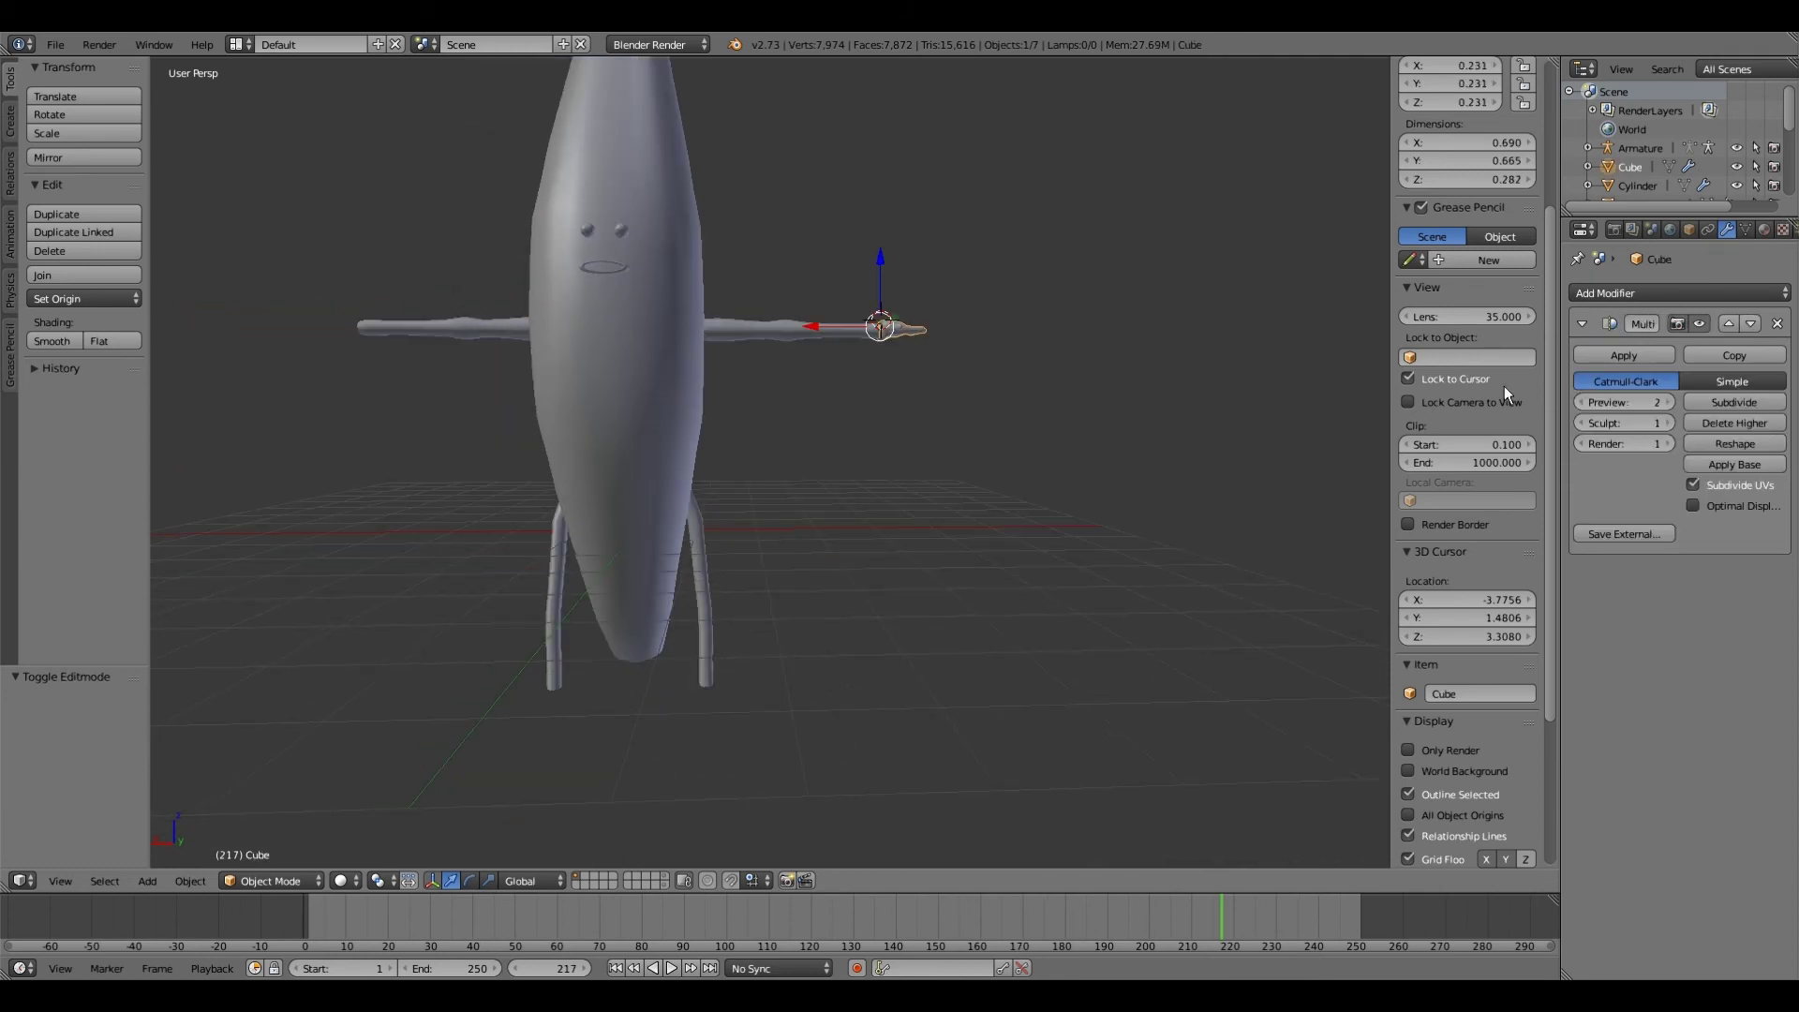
{"action": "scroll", "coordinate": [972, 418], "scroll_direction": "up", "scroll_amount": 4}
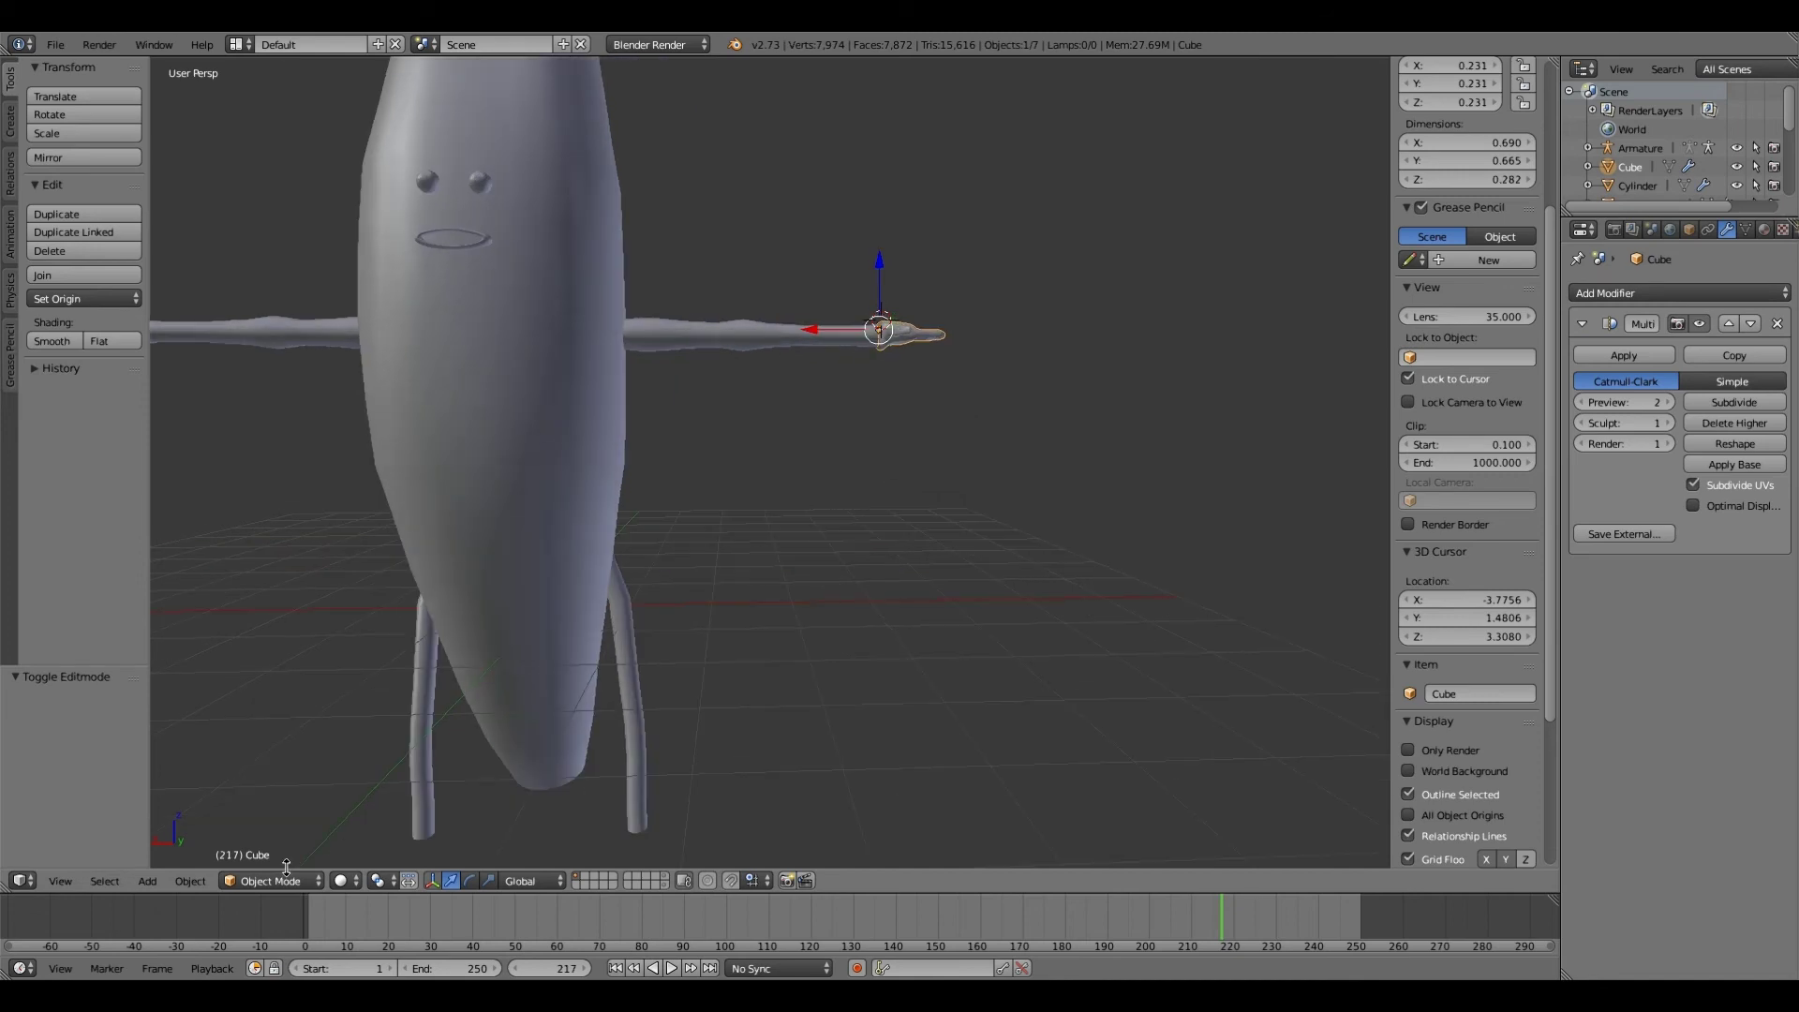
{"action": "left_click", "coordinate": [288, 881]}
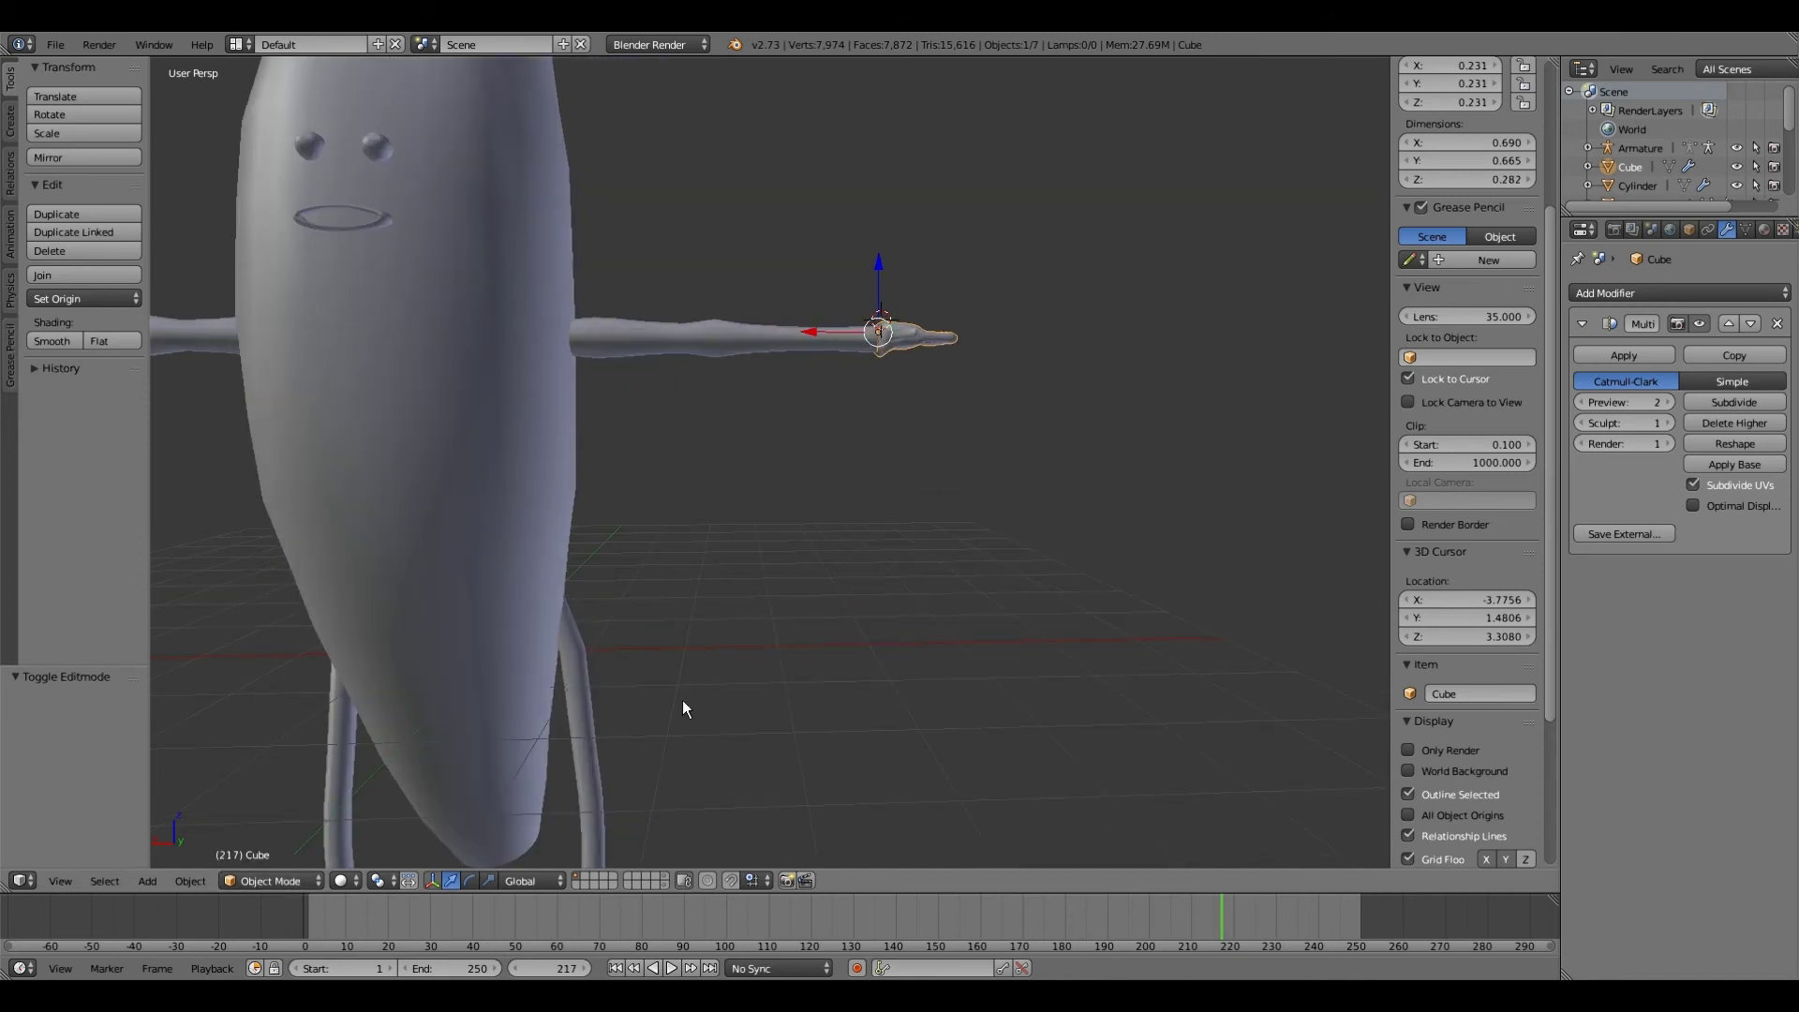
{"action": "scroll", "coordinate": [680, 694], "scroll_direction": "down", "scroll_amount": 5}
{"action": "scroll", "coordinate": [673, 647], "scroll_direction": "up", "scroll_amount": 3}
{"action": "scroll", "coordinate": [673, 647], "scroll_direction": "up", "scroll_amount": 3}
{"action": "scroll", "coordinate": [784, 642], "scroll_direction": "down", "scroll_amount": 3}
{"action": "mouse_move", "coordinate": [783, 641]}
{"action": "middle_mouse_down"}
{"action": "mouse_move", "coordinate": [773, 707]}
{"action": "mouse_move", "coordinate": [755, 662]}
{"action": "middle_mouse_up"}
{"action": "scroll", "coordinate": [756, 662], "scroll_direction": "up", "scroll_amount": 3}
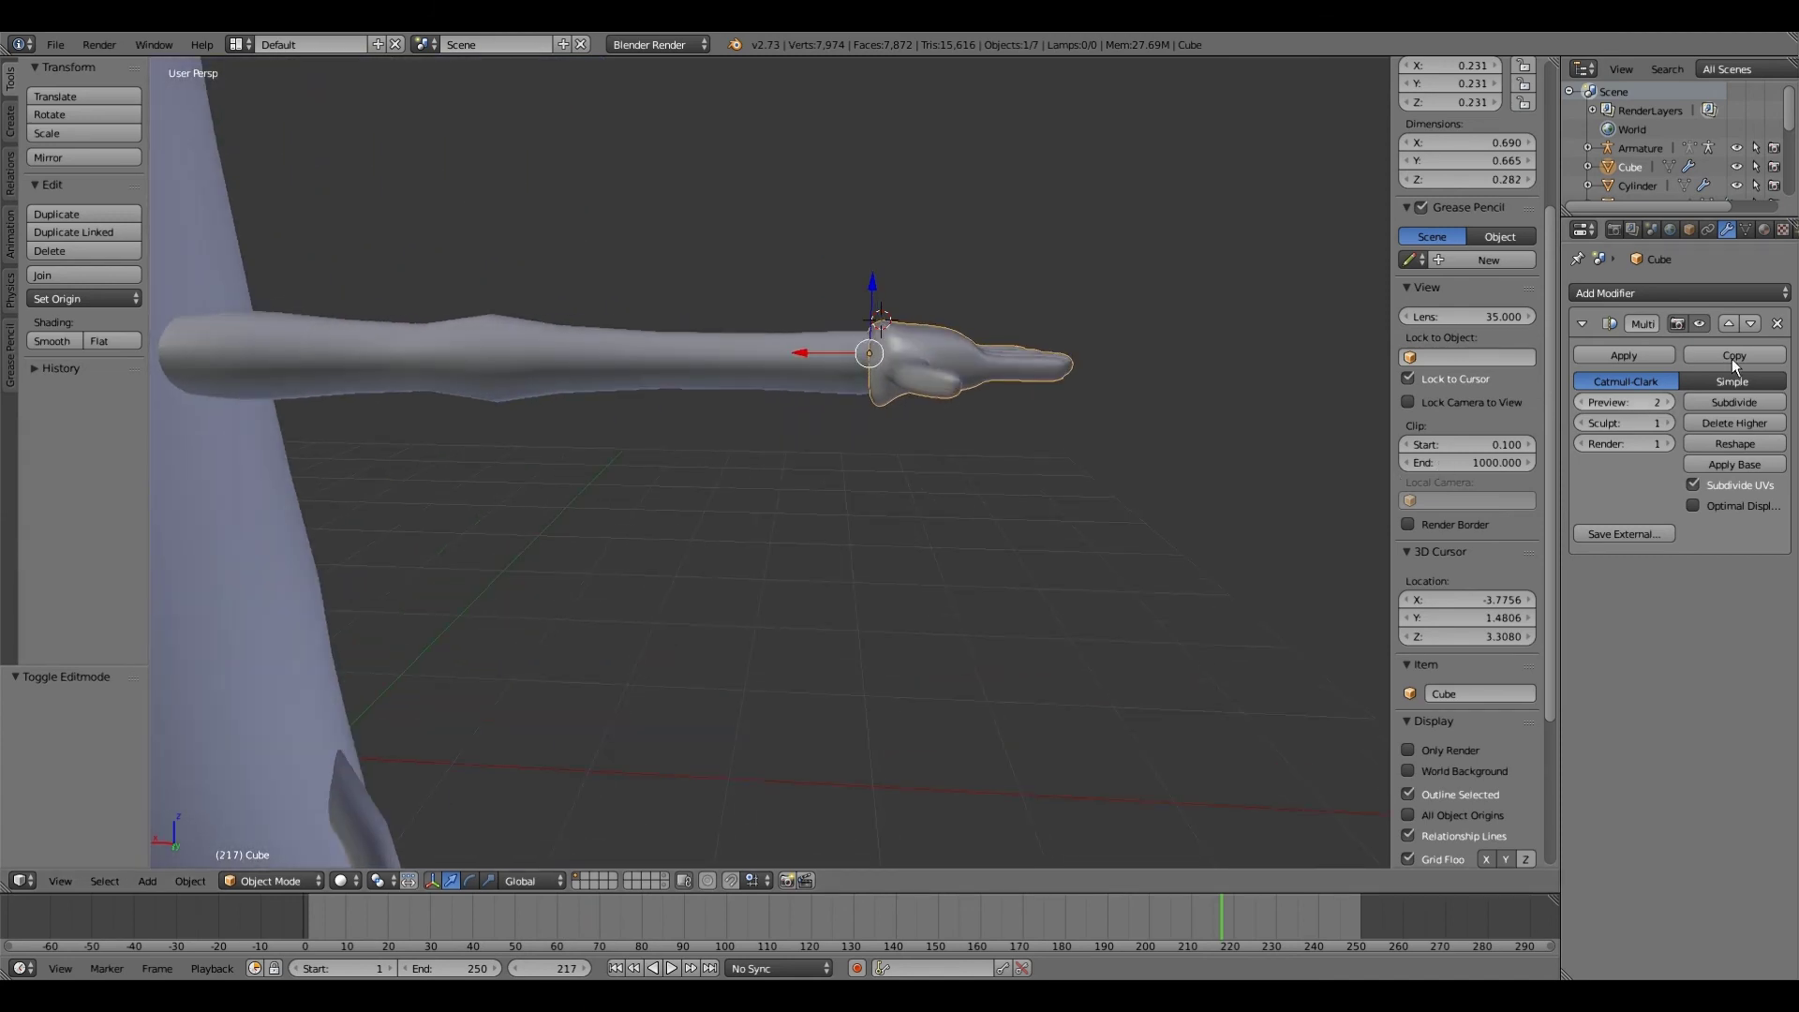
{"action": "left_click", "coordinate": [1778, 324]}
{"action": "left_click", "coordinate": [1643, 290]}
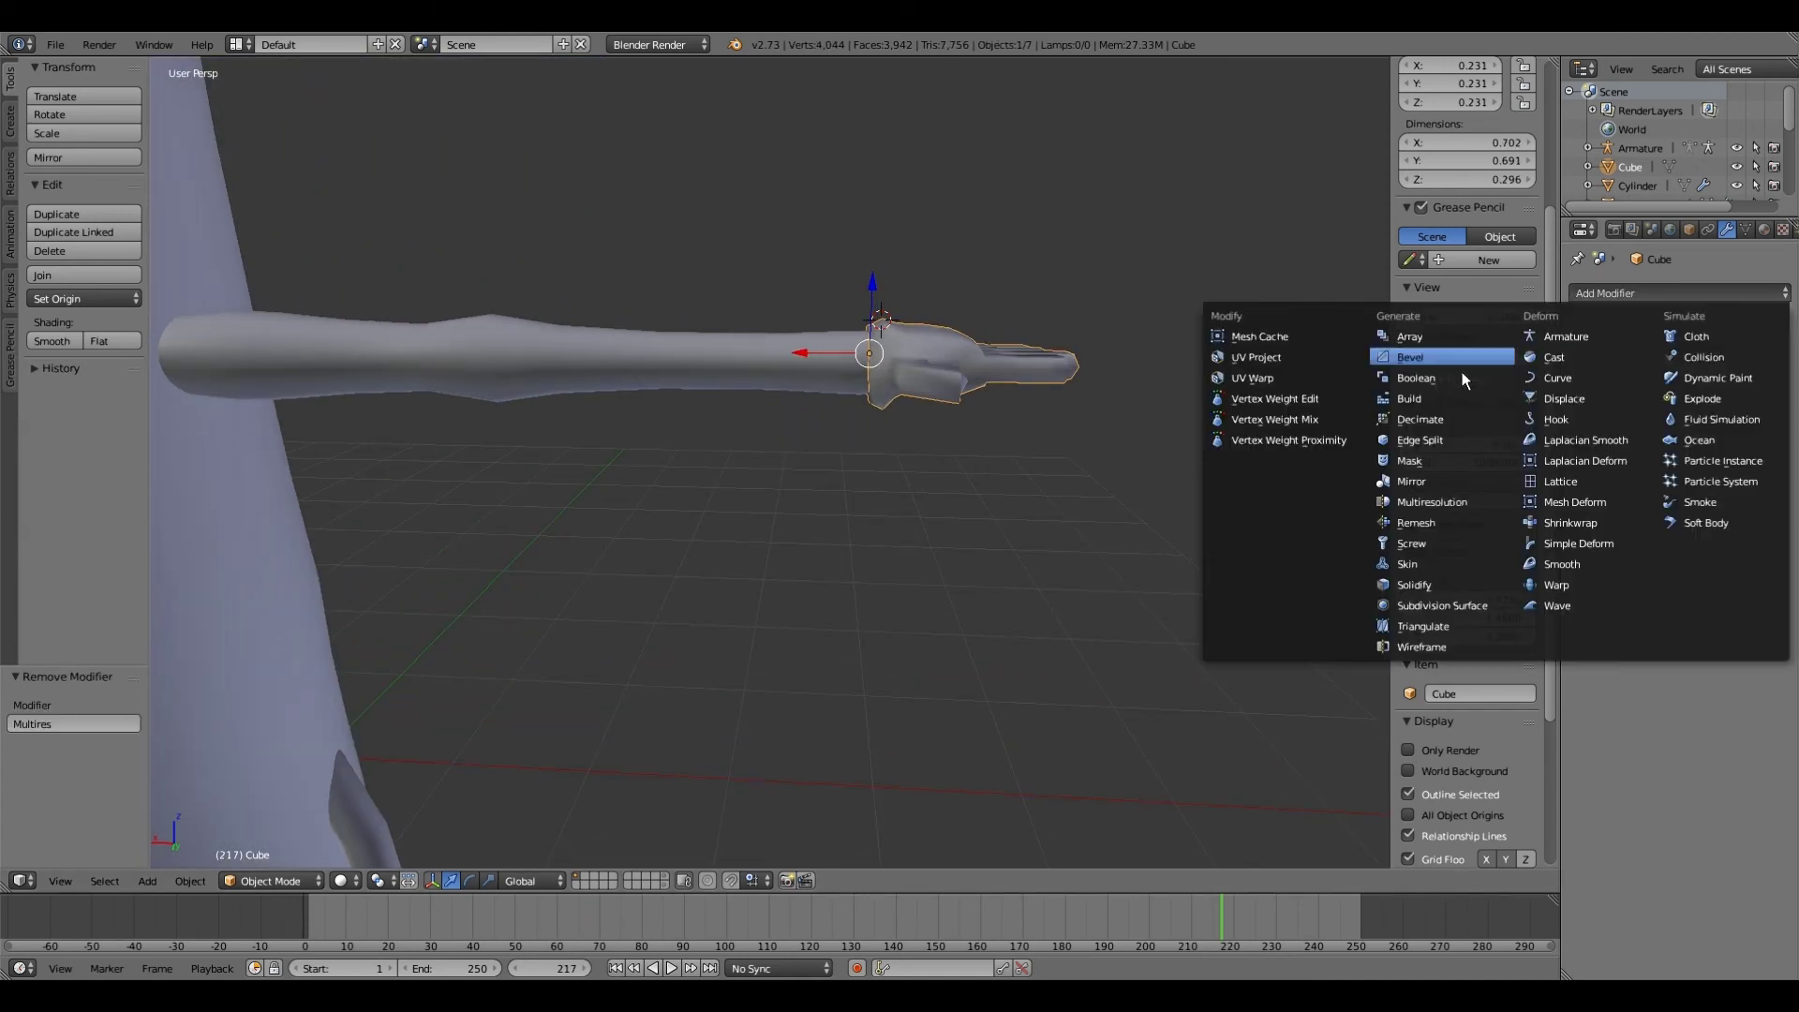
{"action": "left_click", "coordinate": [1418, 487]}
Step: In Edit Mode, move the whole hand mesh outward along X away from its origin, then return to Object Mode
{"action": "scroll", "coordinate": [943, 491], "scroll_direction": "down", "scroll_amount": 4}
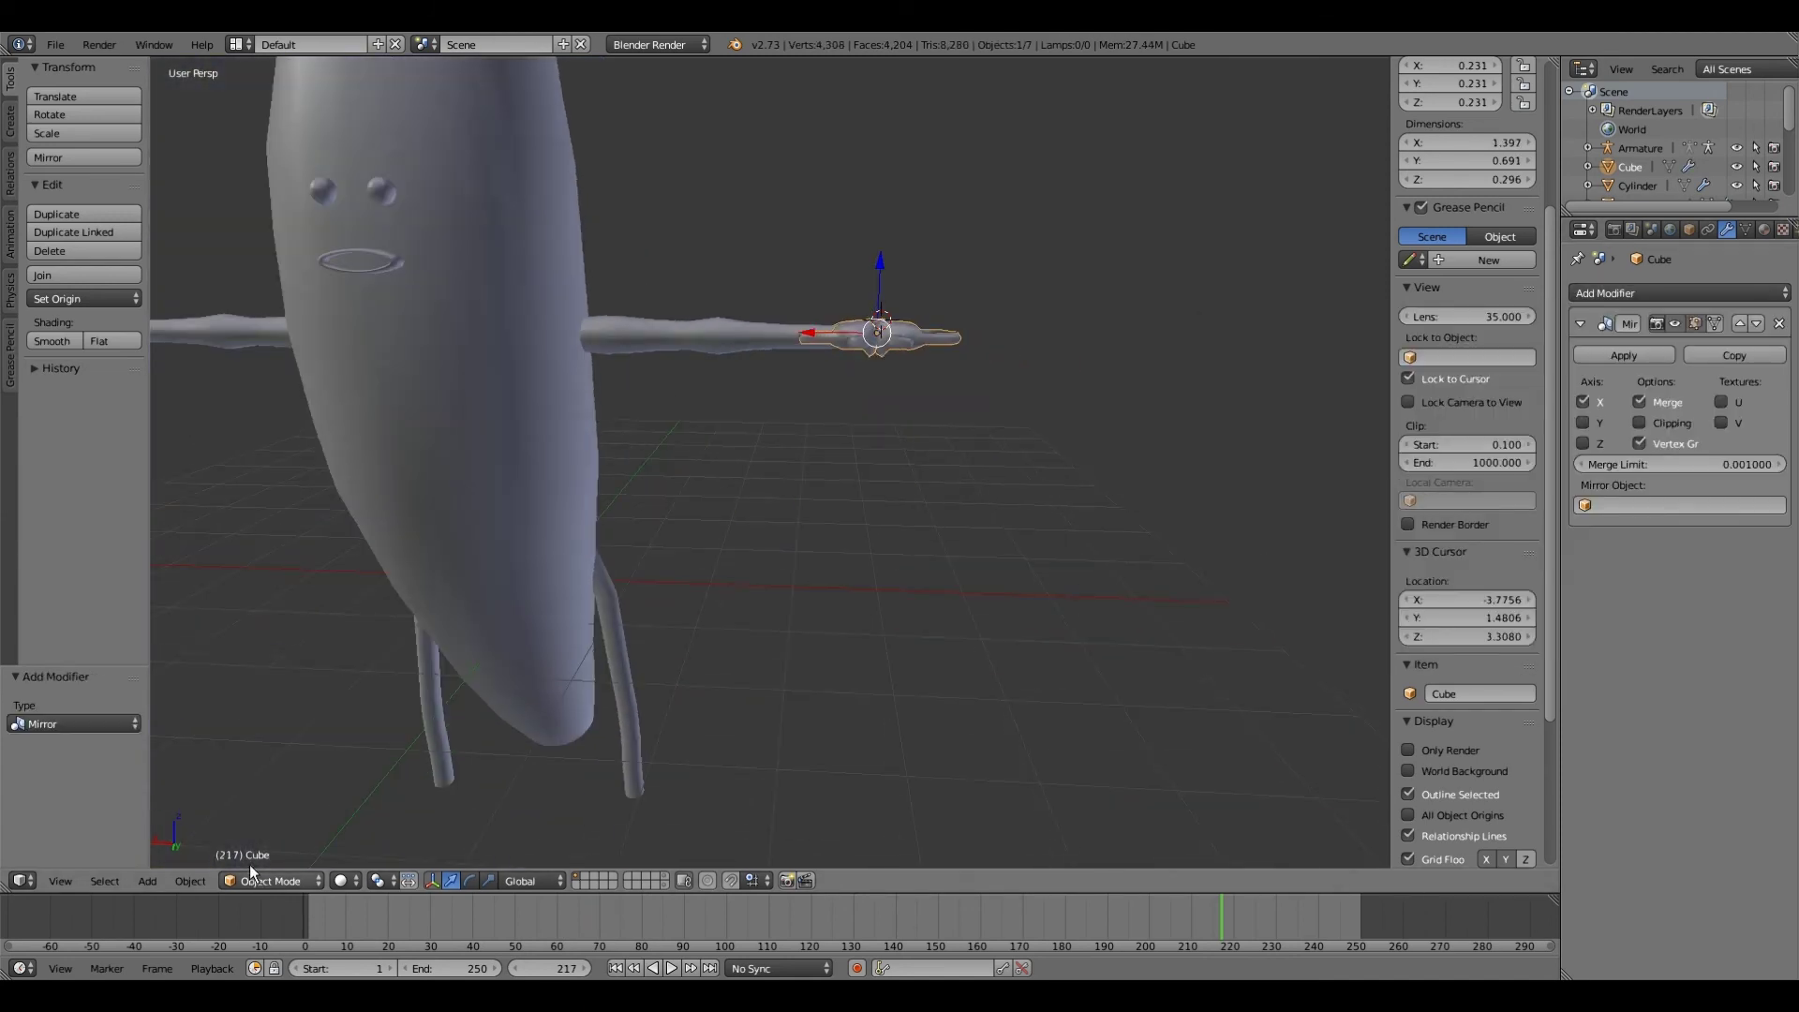
{"action": "left_click", "coordinate": [259, 881]}
{"action": "left_click", "coordinate": [259, 838]}
{"action": "scroll", "coordinate": [719, 660], "scroll_direction": "up", "scroll_amount": 2}
{"action": "scroll", "coordinate": [719, 662], "scroll_direction": "down", "scroll_amount": 2}
{"action": "left_click_drag", "start_coordinate": [837, 331], "coordinate": [884, 331]}
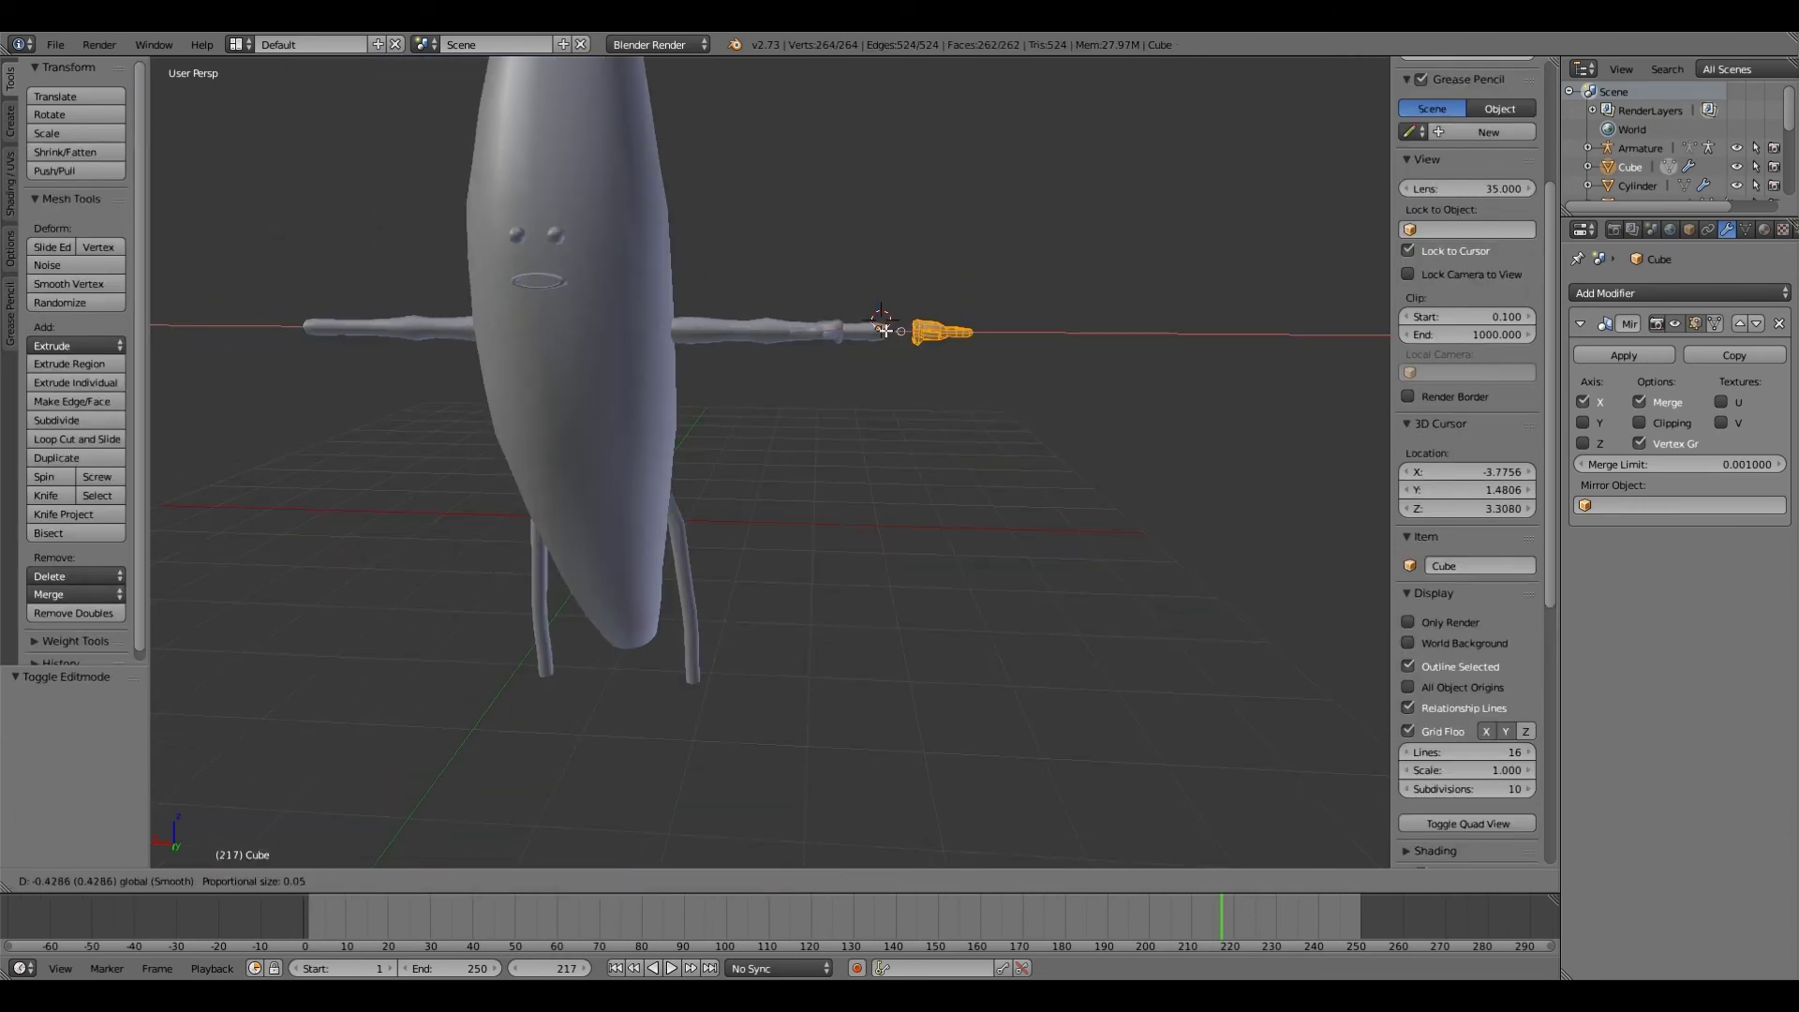
{"action": "left_click_drag", "start_coordinate": [1003, 335], "coordinate": [1003, 335]}
{"action": "left_click", "coordinate": [258, 881]}
{"action": "left_click", "coordinate": [264, 858]}
Step: Move the hand object along X to the body's centre, and shift its mesh in Edit Mode so both mirrored hands meet the arms
{"action": "left_click_drag", "start_coordinate": [808, 329], "coordinate": [506, 358]}
{"action": "left_click", "coordinate": [310, 881]}
{"action": "left_click", "coordinate": [272, 837]}
{"action": "left_click_drag", "start_coordinate": [714, 332], "coordinate": [839, 338]}
{"action": "middle_click_drag", "start_coordinate": [787, 418], "coordinate": [761, 448]}
{"action": "scroll", "coordinate": [767, 572], "scroll_direction": "up", "scroll_amount": 3}
{"action": "left_click", "coordinate": [283, 866]}
{"action": "left_click", "coordinate": [281, 859]}
Step: Select all objects, raise the whole character 3.007 along Z, and lower it 0.255 so the legs meet the grid floor
{"action": "scroll", "coordinate": [713, 682], "scroll_direction": "down", "scroll_amount": 5}
{"action": "middle_click_drag", "start_coordinate": [713, 682], "coordinate": [711, 605]}
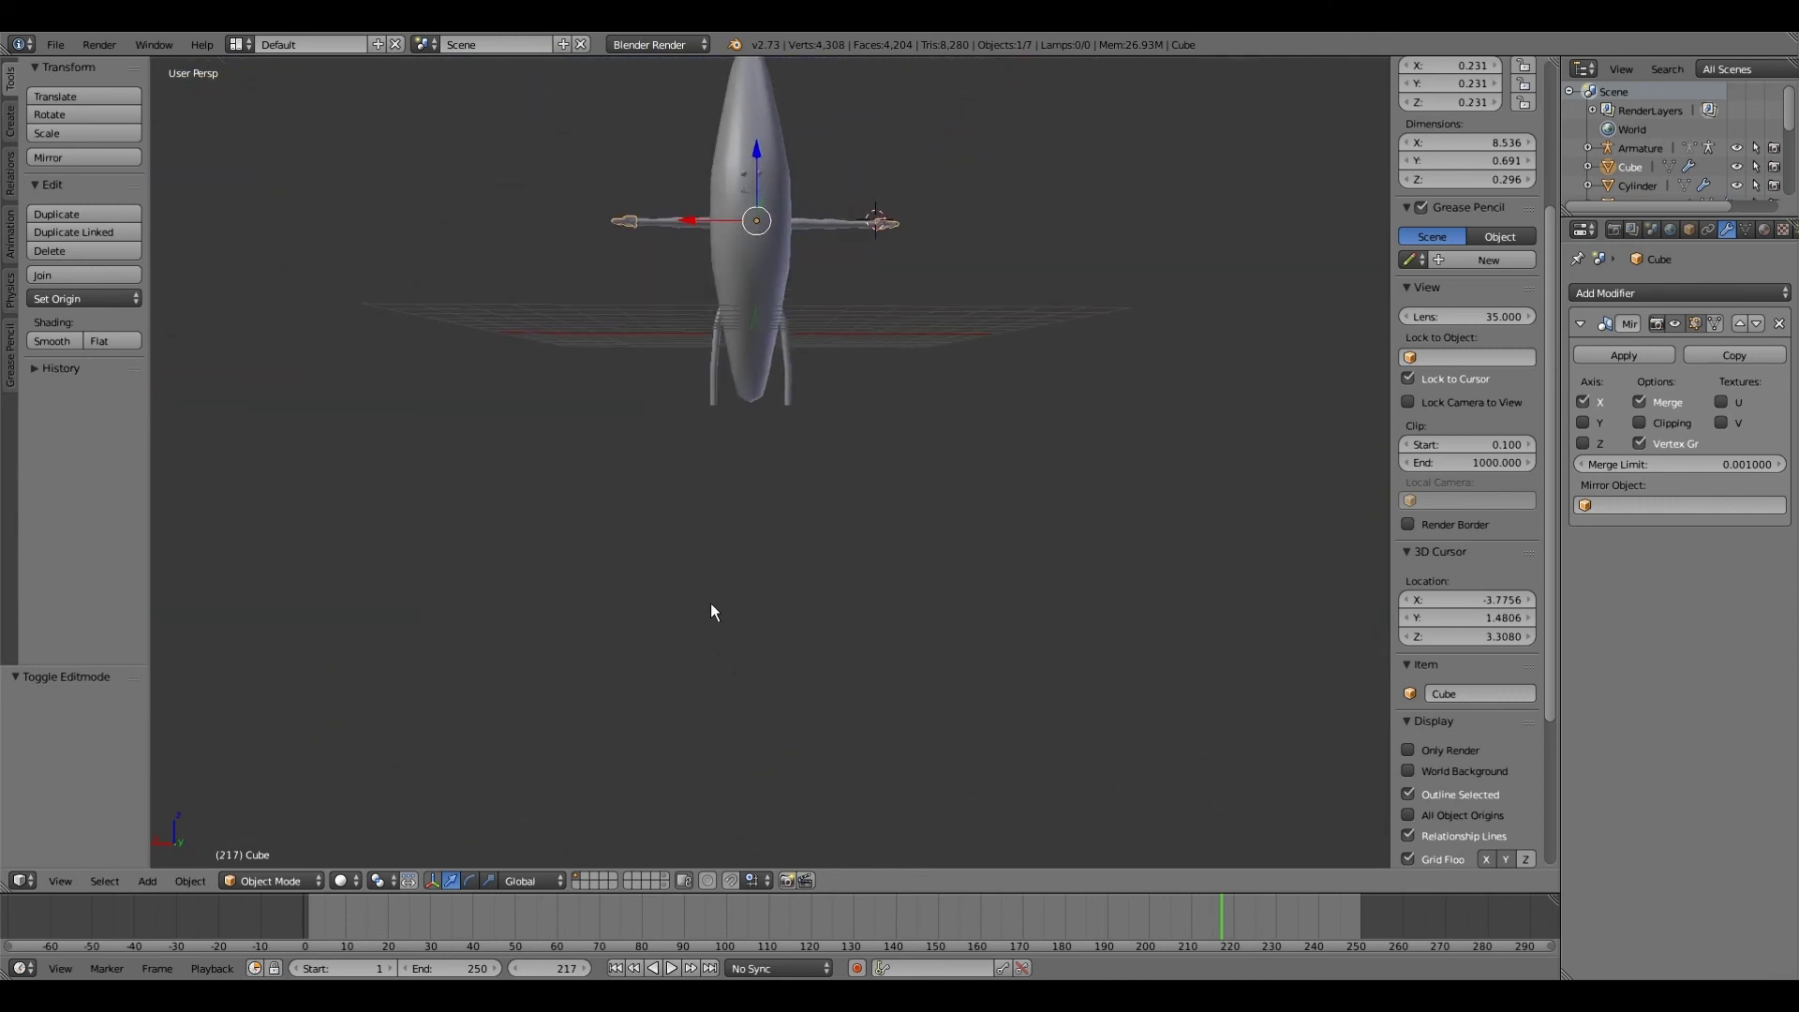
{"action": "key", "text": "KP_1"}
{"action": "key", "text": "ctrl+KP_1"}
{"action": "key", "text": "a"}
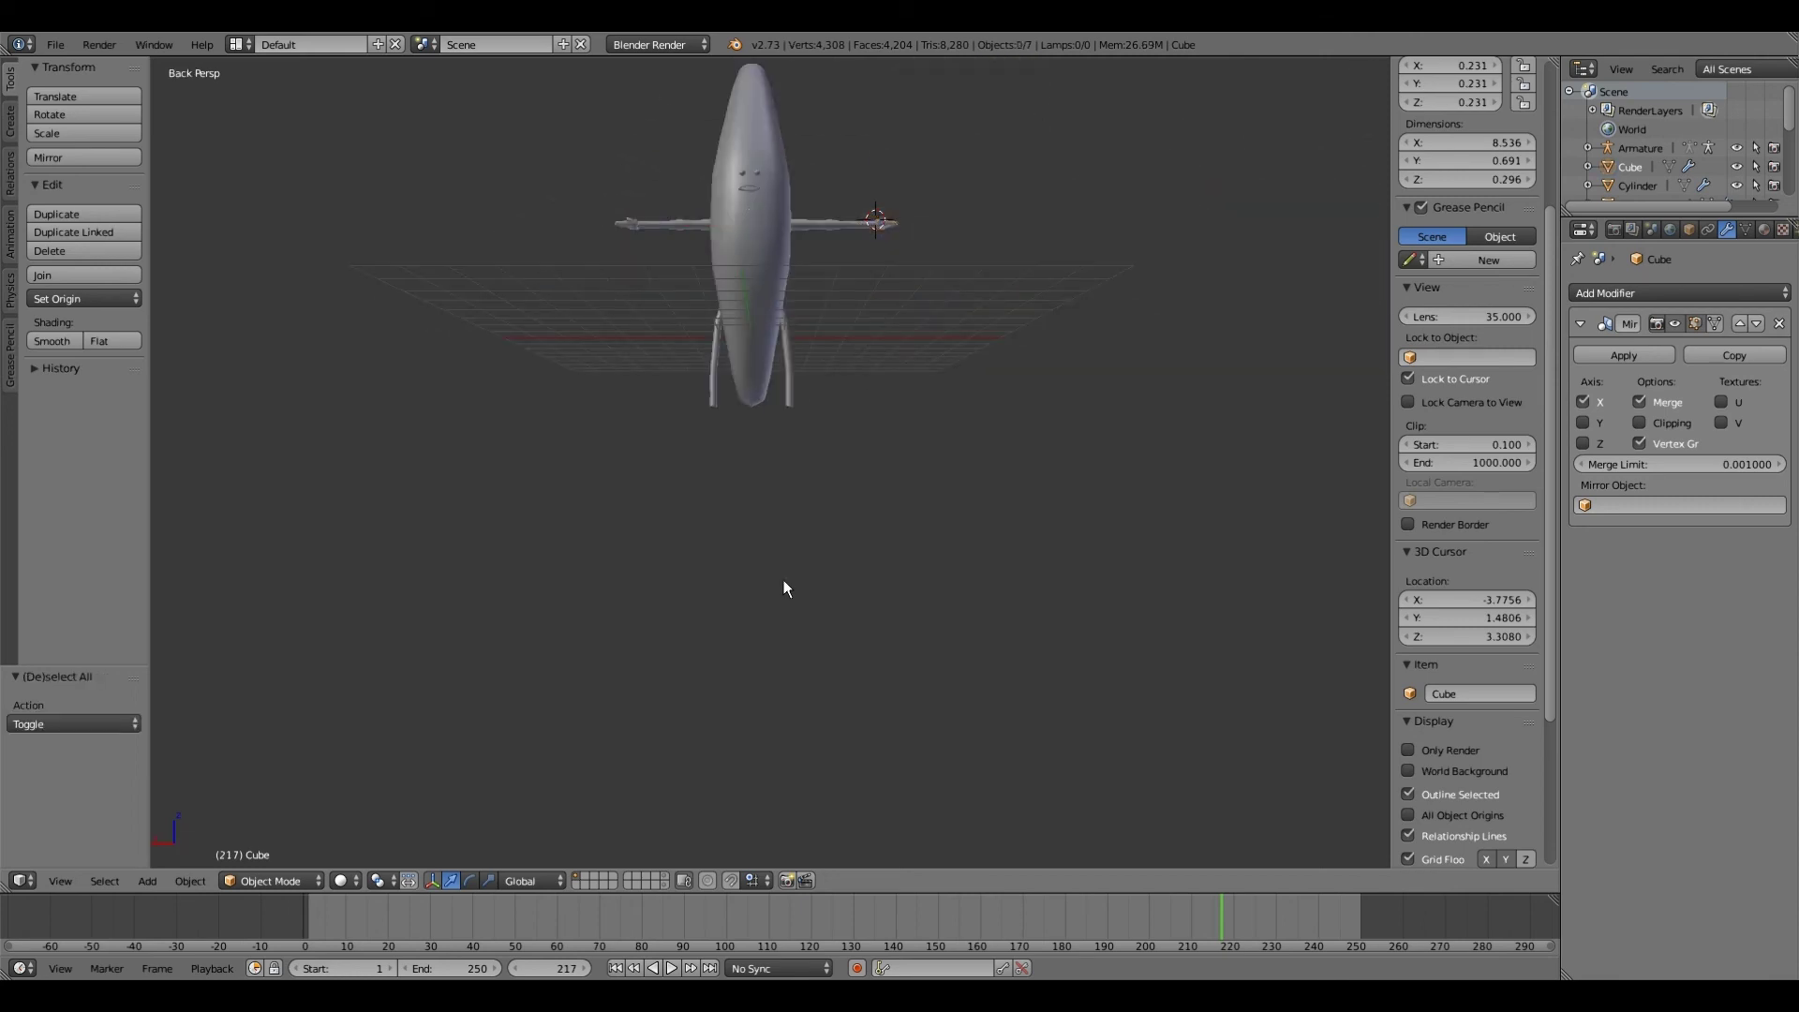
{"action": "key", "text": "KP_Decimal"}
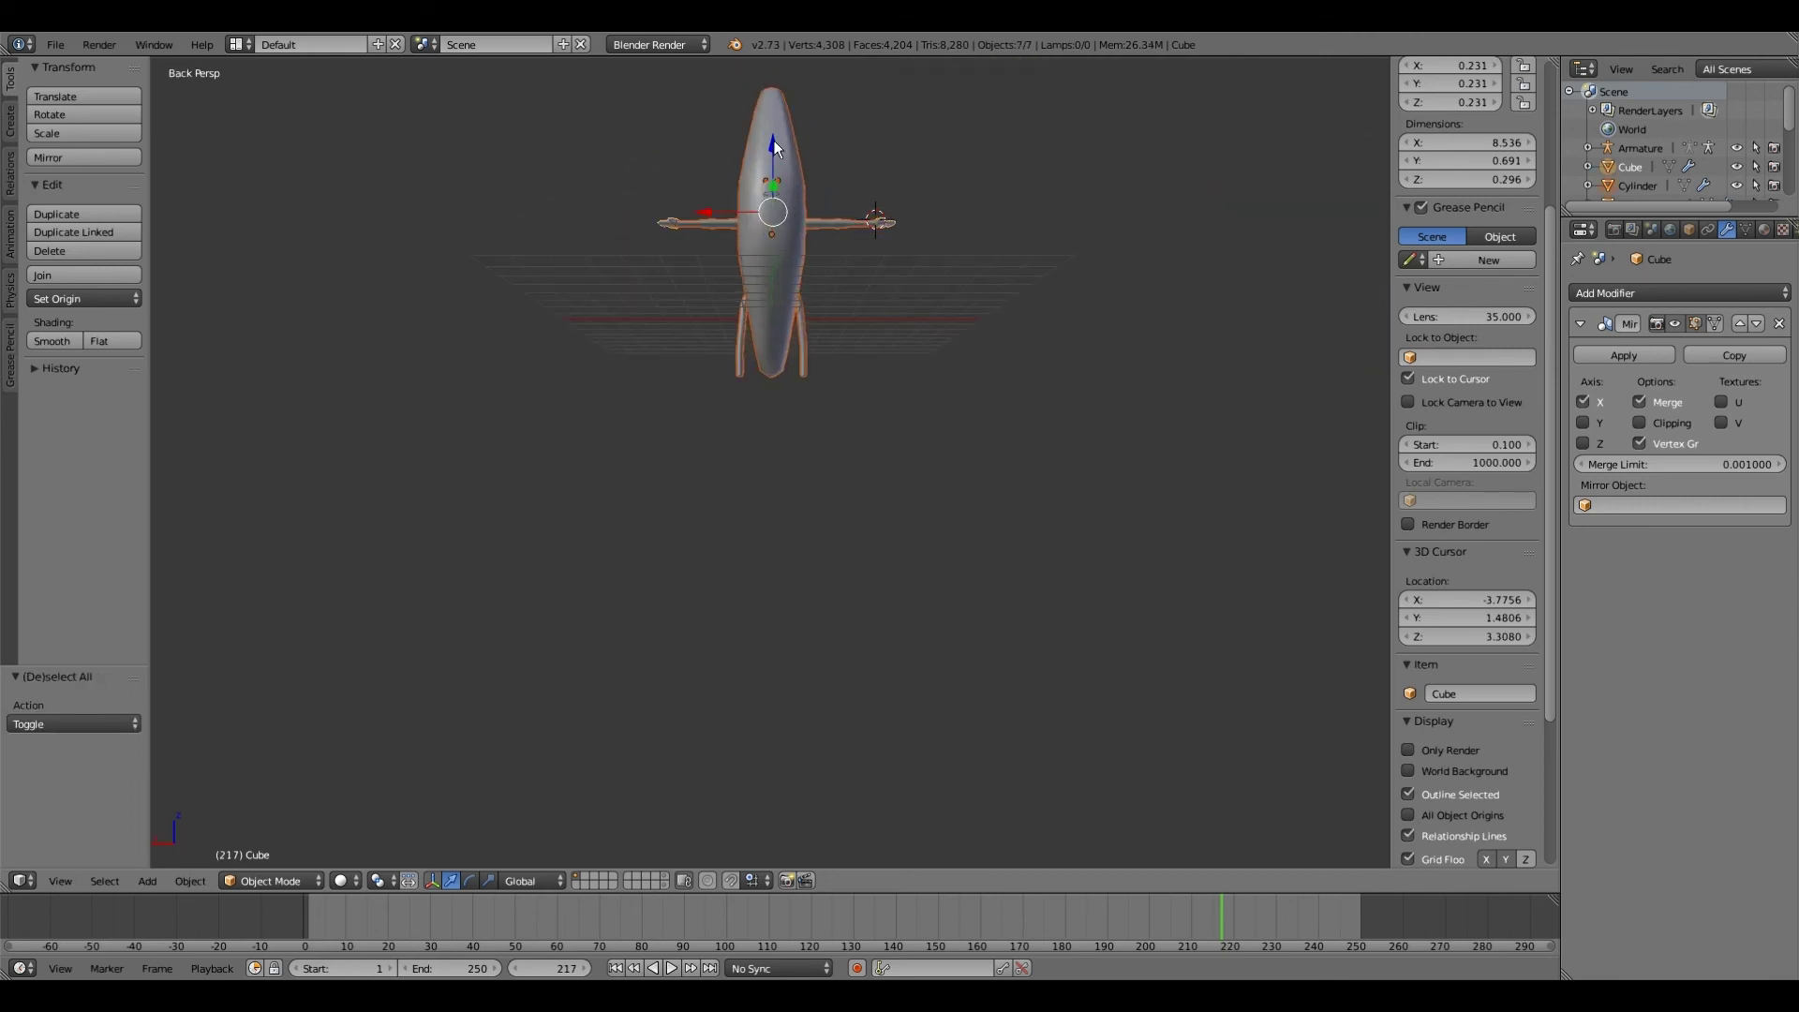
{"action": "left_click_drag", "start_coordinate": [774, 147], "coordinate": [790, 864]}
{"action": "middle_click_drag", "start_coordinate": [724, 600], "coordinate": [736, 230]}
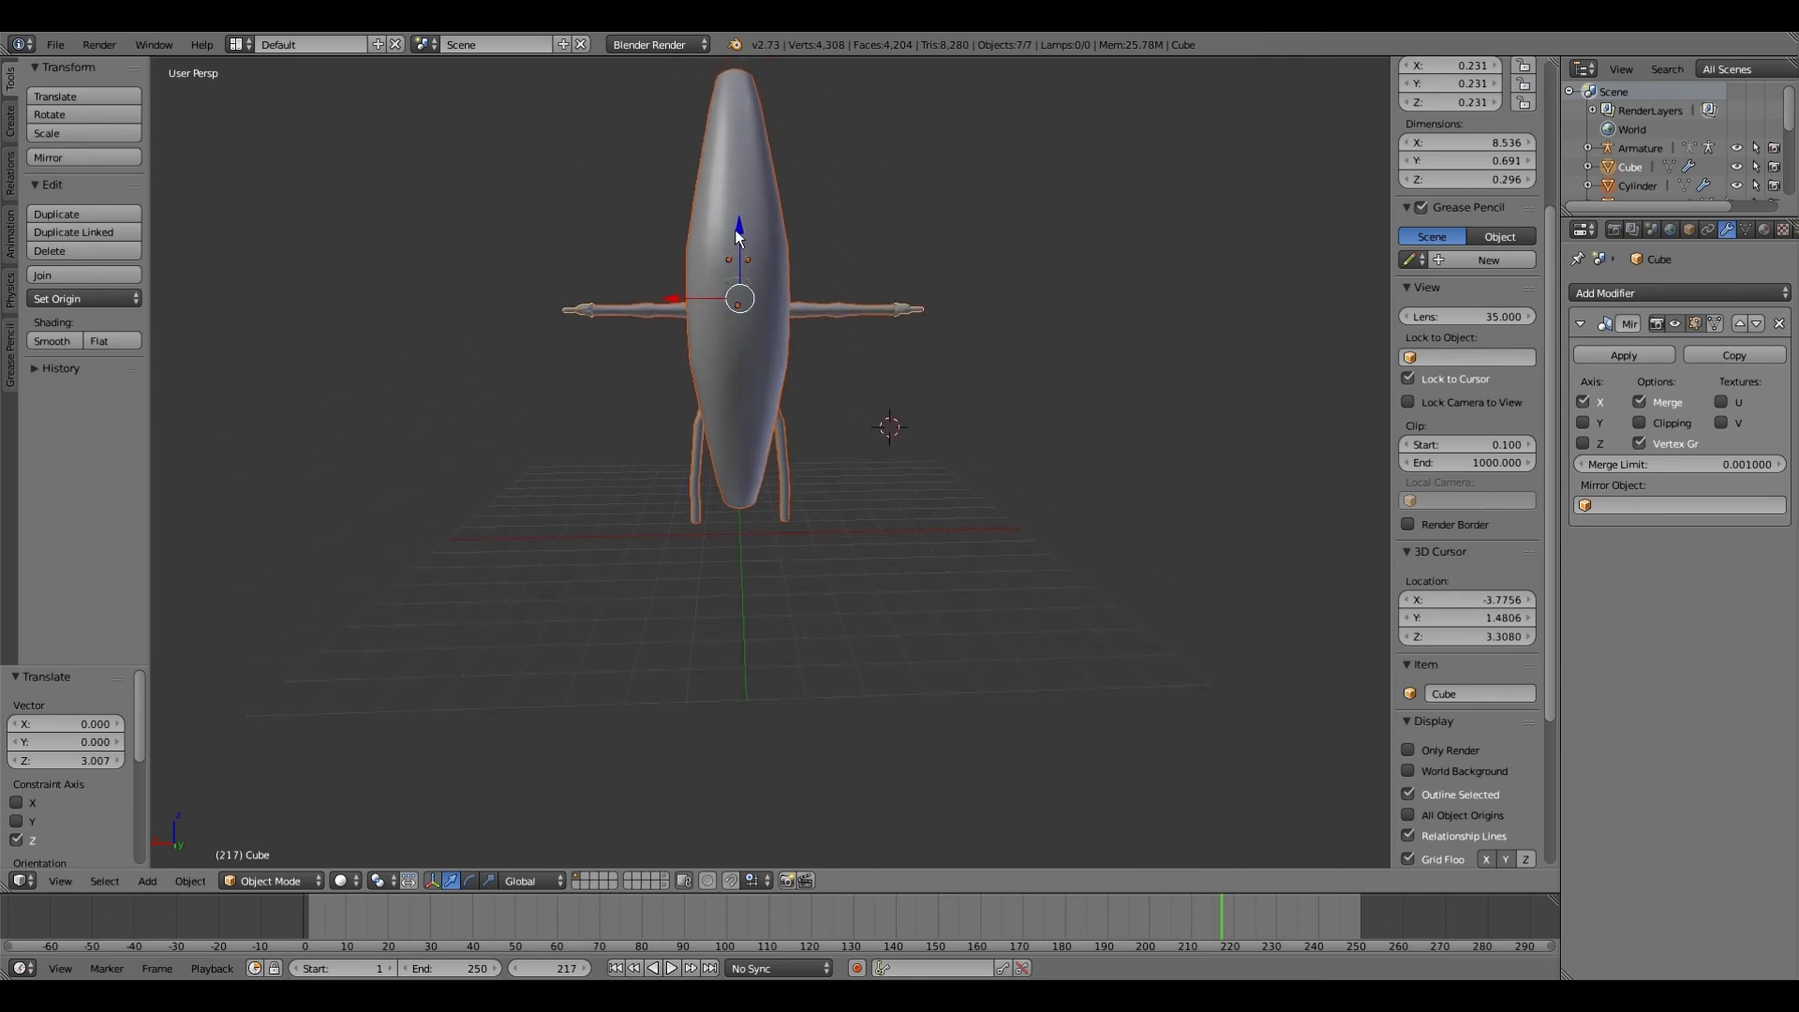
{"action": "left_click_drag", "start_coordinate": [737, 237], "coordinate": [708, 290]}
{"action": "scroll", "coordinate": [593, 626], "scroll_direction": "up", "scroll_amount": 2}
{"action": "scroll", "coordinate": [592, 626], "scroll_direction": "up", "scroll_amount": 1}
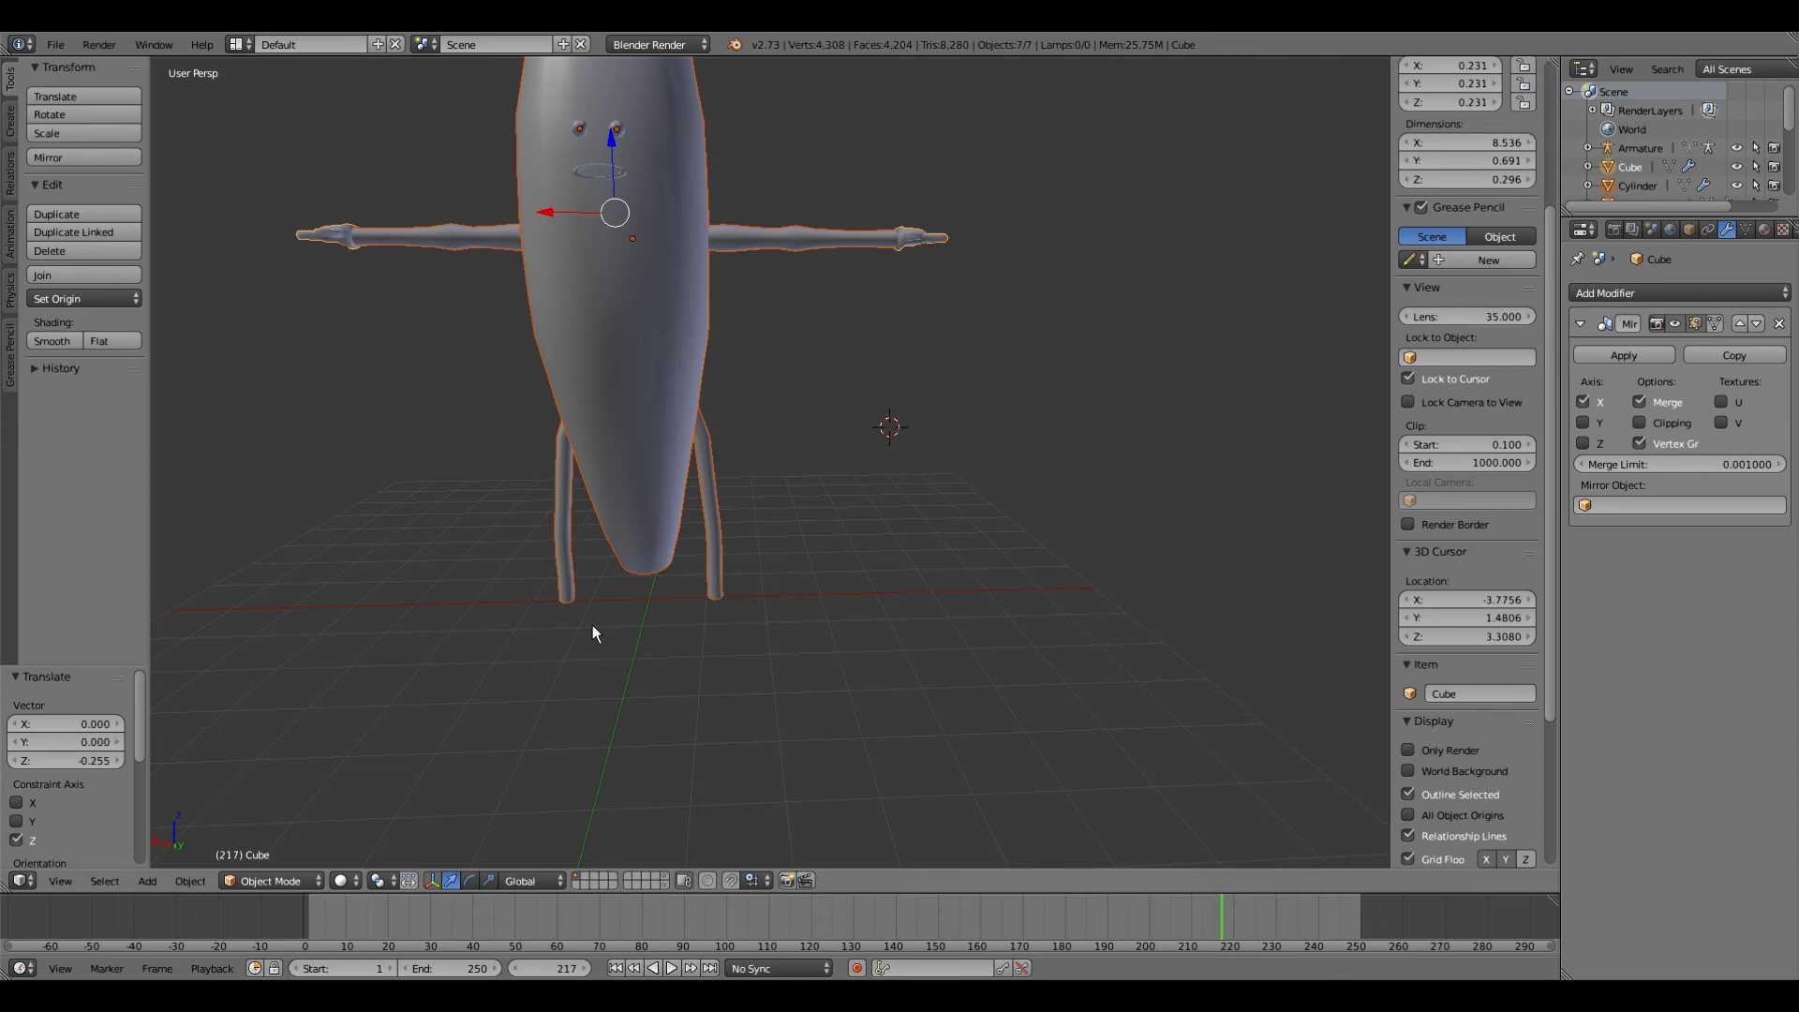
{"action": "key", "text": "ctrl+KP_1"}
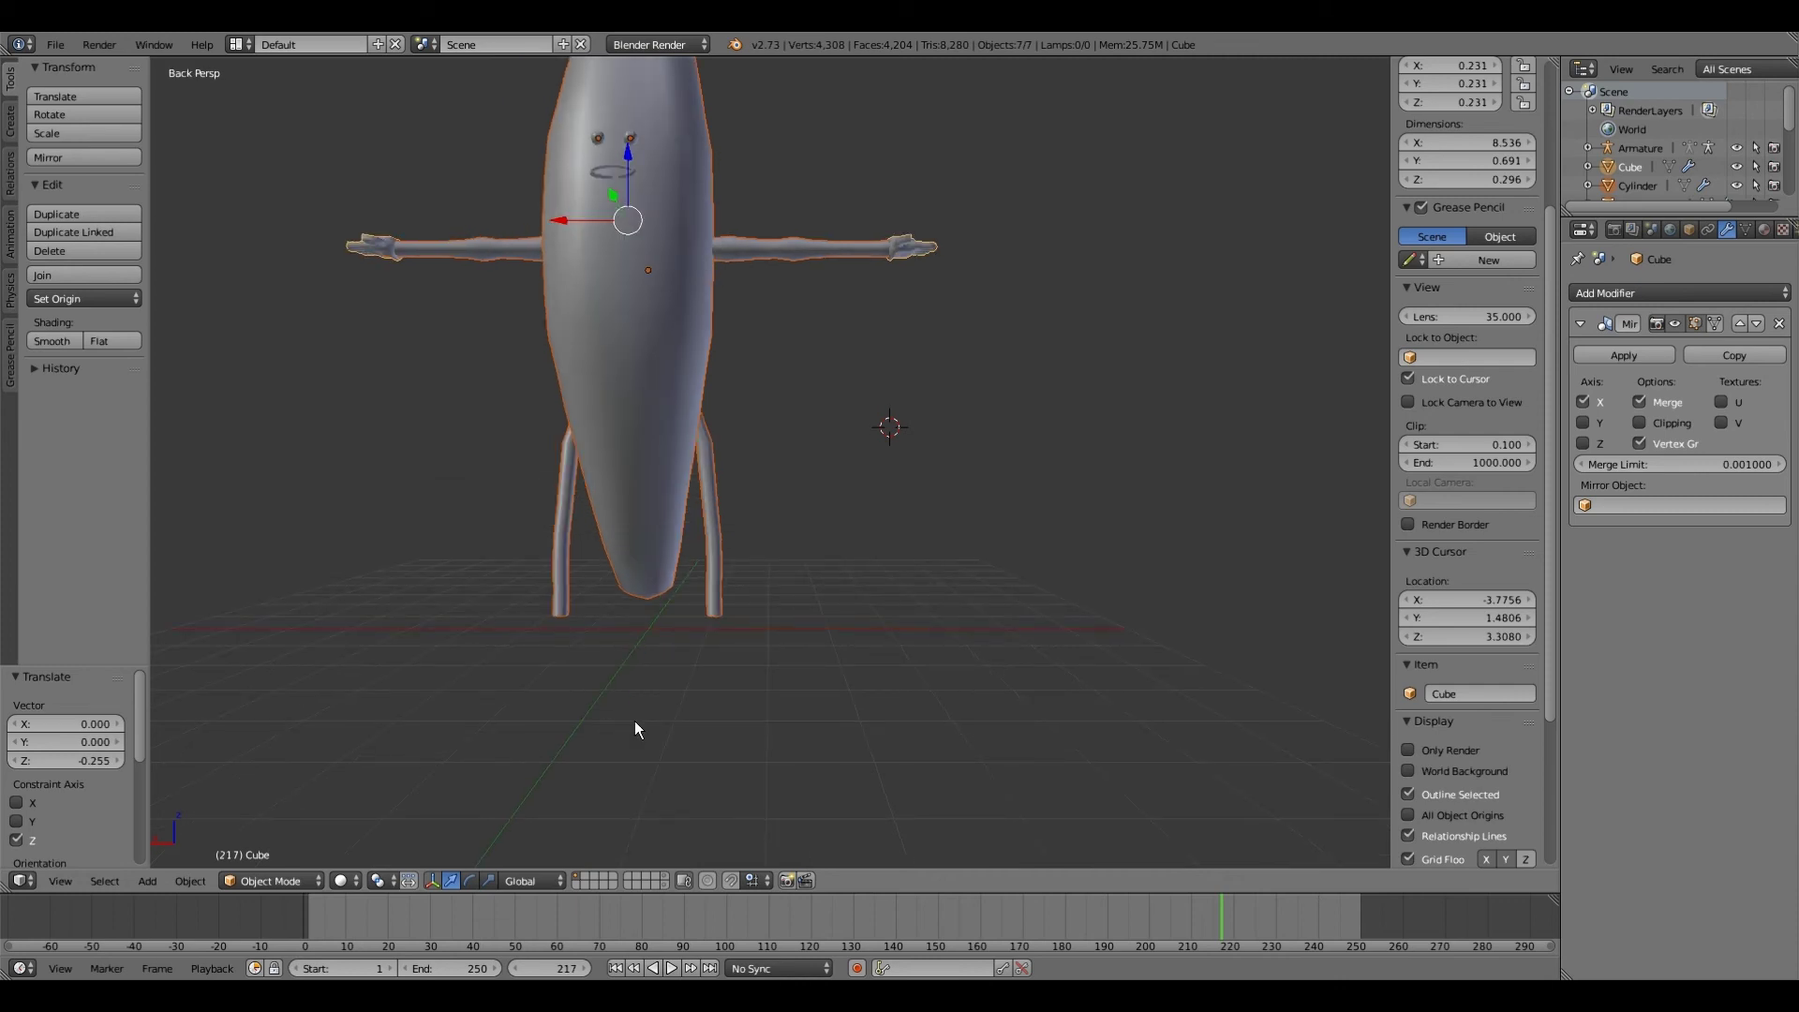
Step: Add a cube mesh for the foot and scale it down to about 0.387
{"action": "right_click", "coordinate": [634, 722]}
{"action": "scroll", "coordinate": [647, 678], "scroll_direction": "down", "scroll_amount": 1}
{"action": "middle_click_drag", "start_coordinate": [648, 671], "coordinate": [666, 682]}
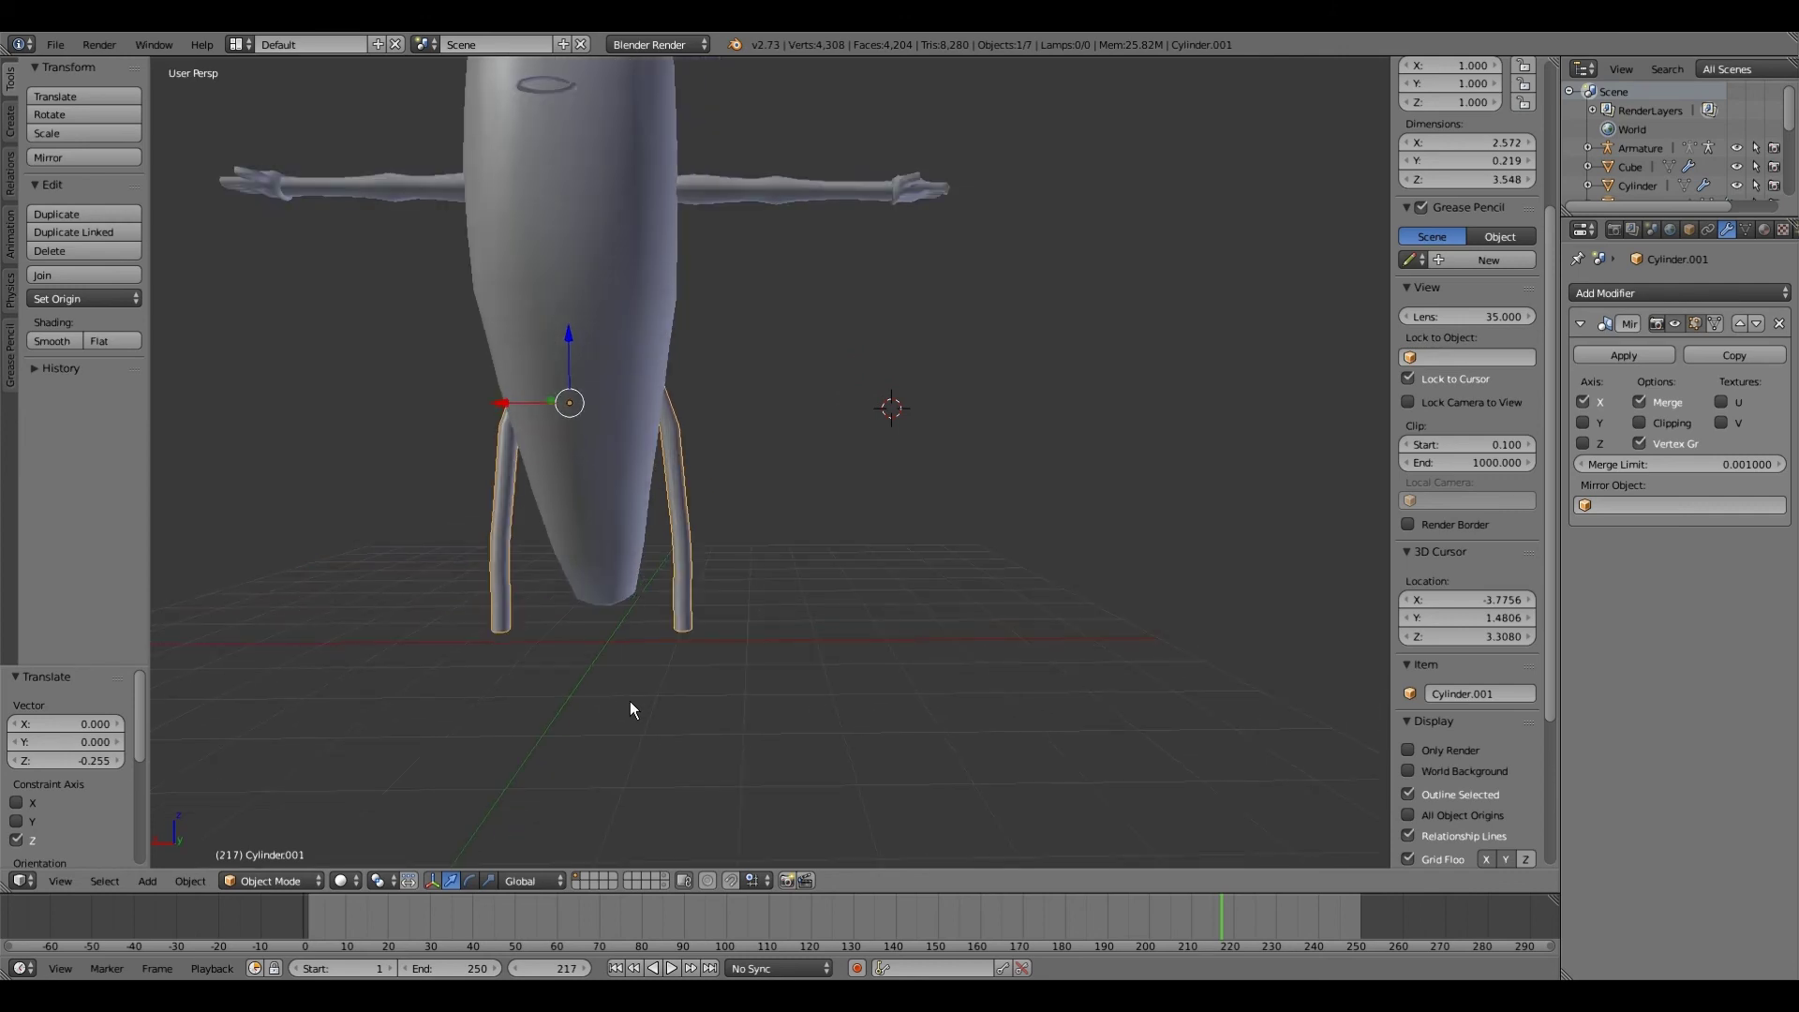
{"action": "mouse_move", "coordinate": [630, 701]}
{"action": "middle_mouse_down"}
{"action": "mouse_move", "coordinate": [628, 716]}
{"action": "mouse_move", "coordinate": [586, 701]}
{"action": "mouse_move", "coordinate": [645, 669]}
{"action": "middle_mouse_up"}
{"action": "scroll", "coordinate": [615, 697], "scroll_direction": "up", "scroll_amount": 2}
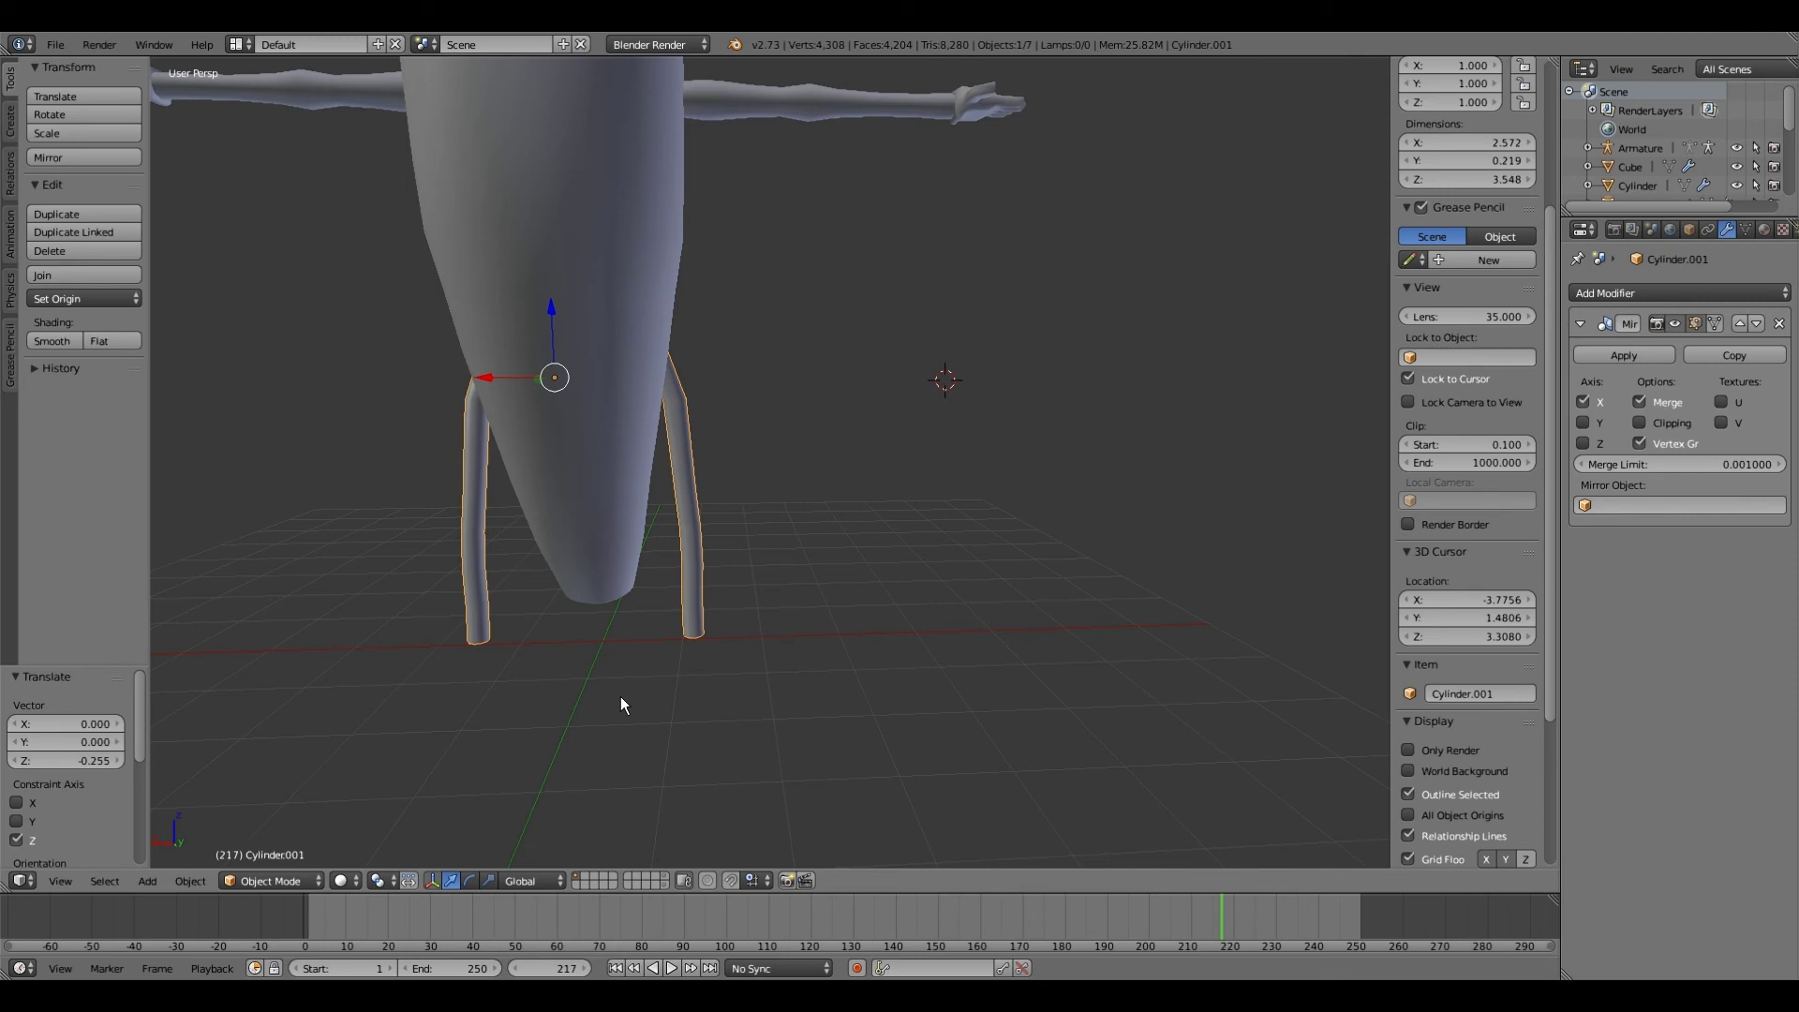
{"action": "key", "text": "shift+a"}
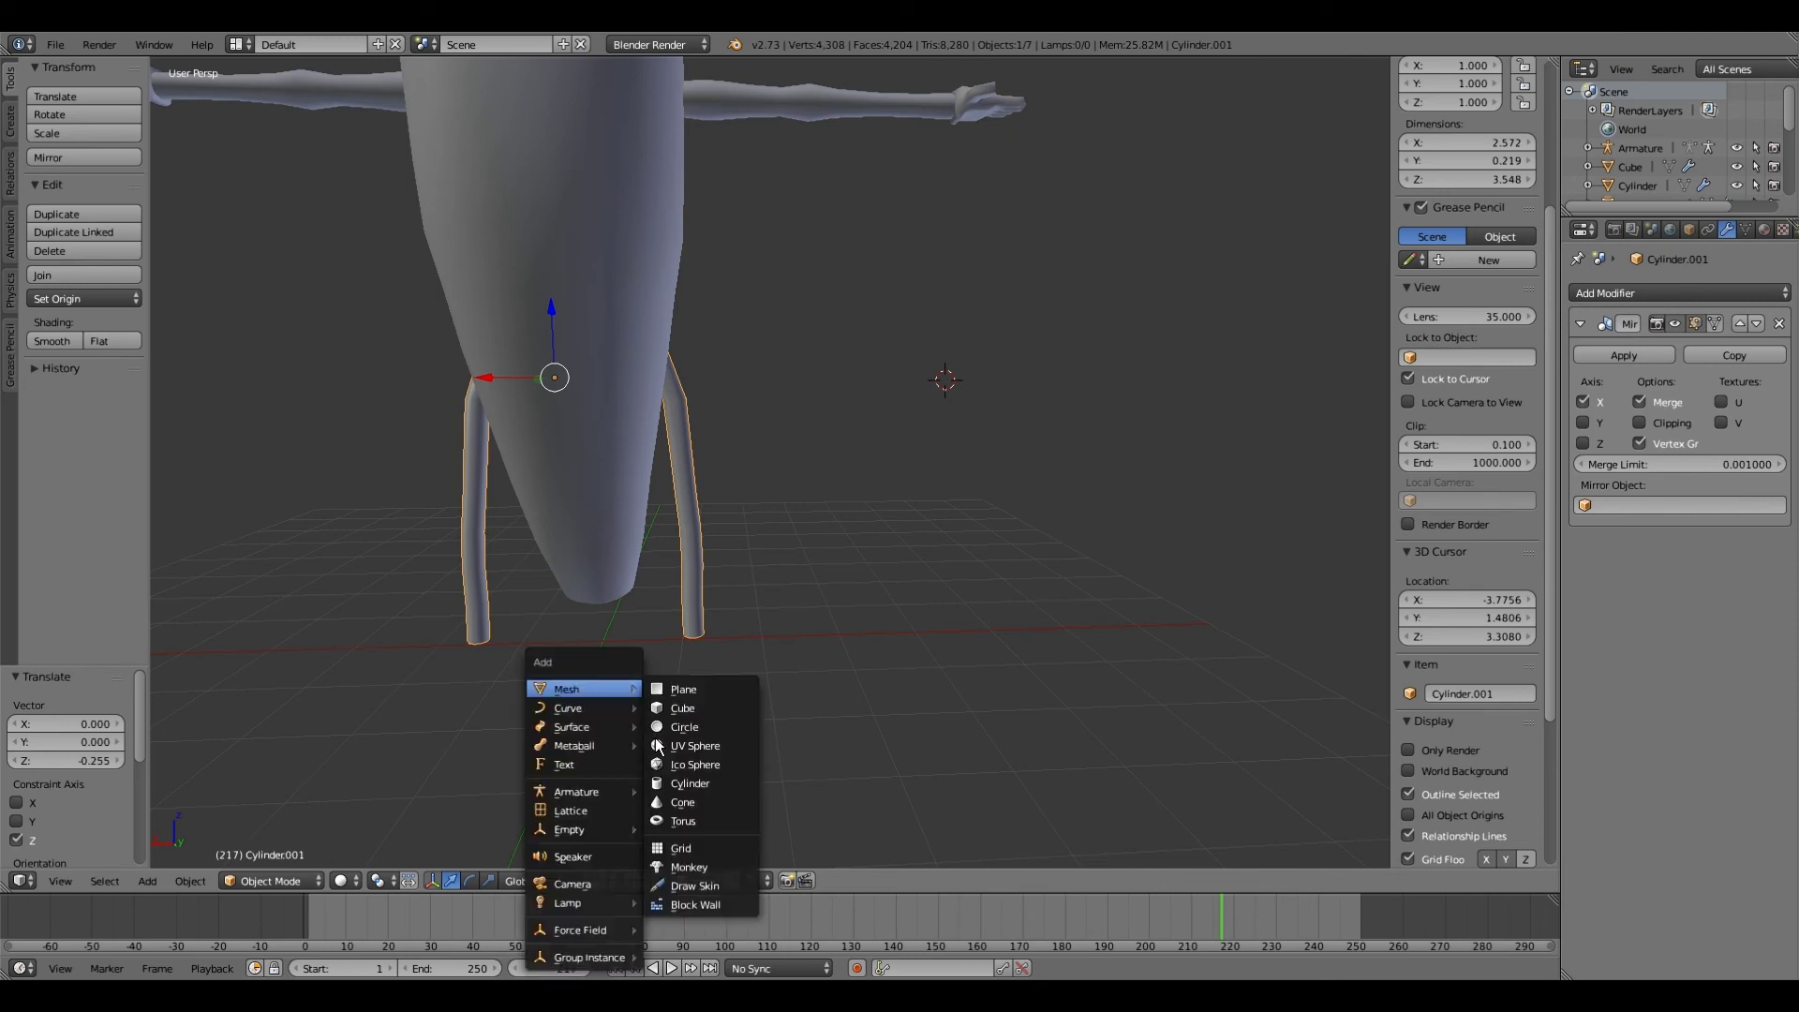
{"action": "left_click", "coordinate": [685, 709]}
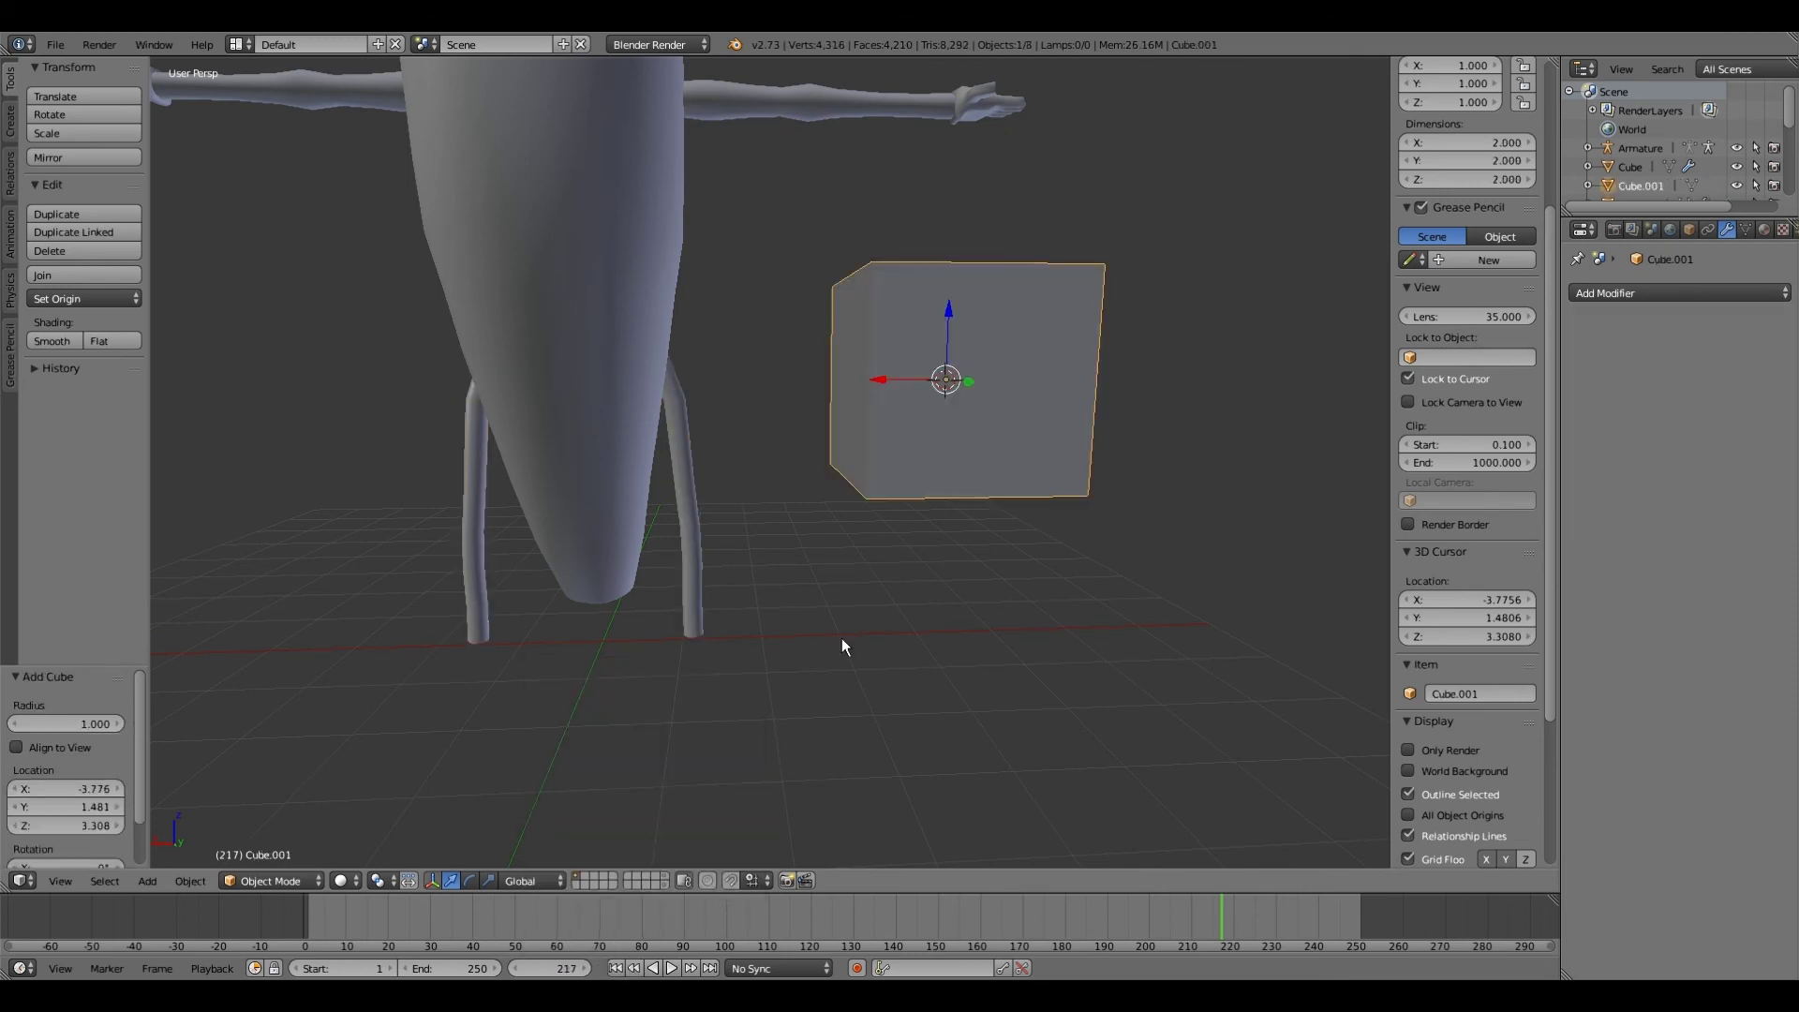
{"action": "scroll", "coordinate": [841, 638], "scroll_direction": "down", "scroll_amount": 2}
{"action": "key", "text": "s"}
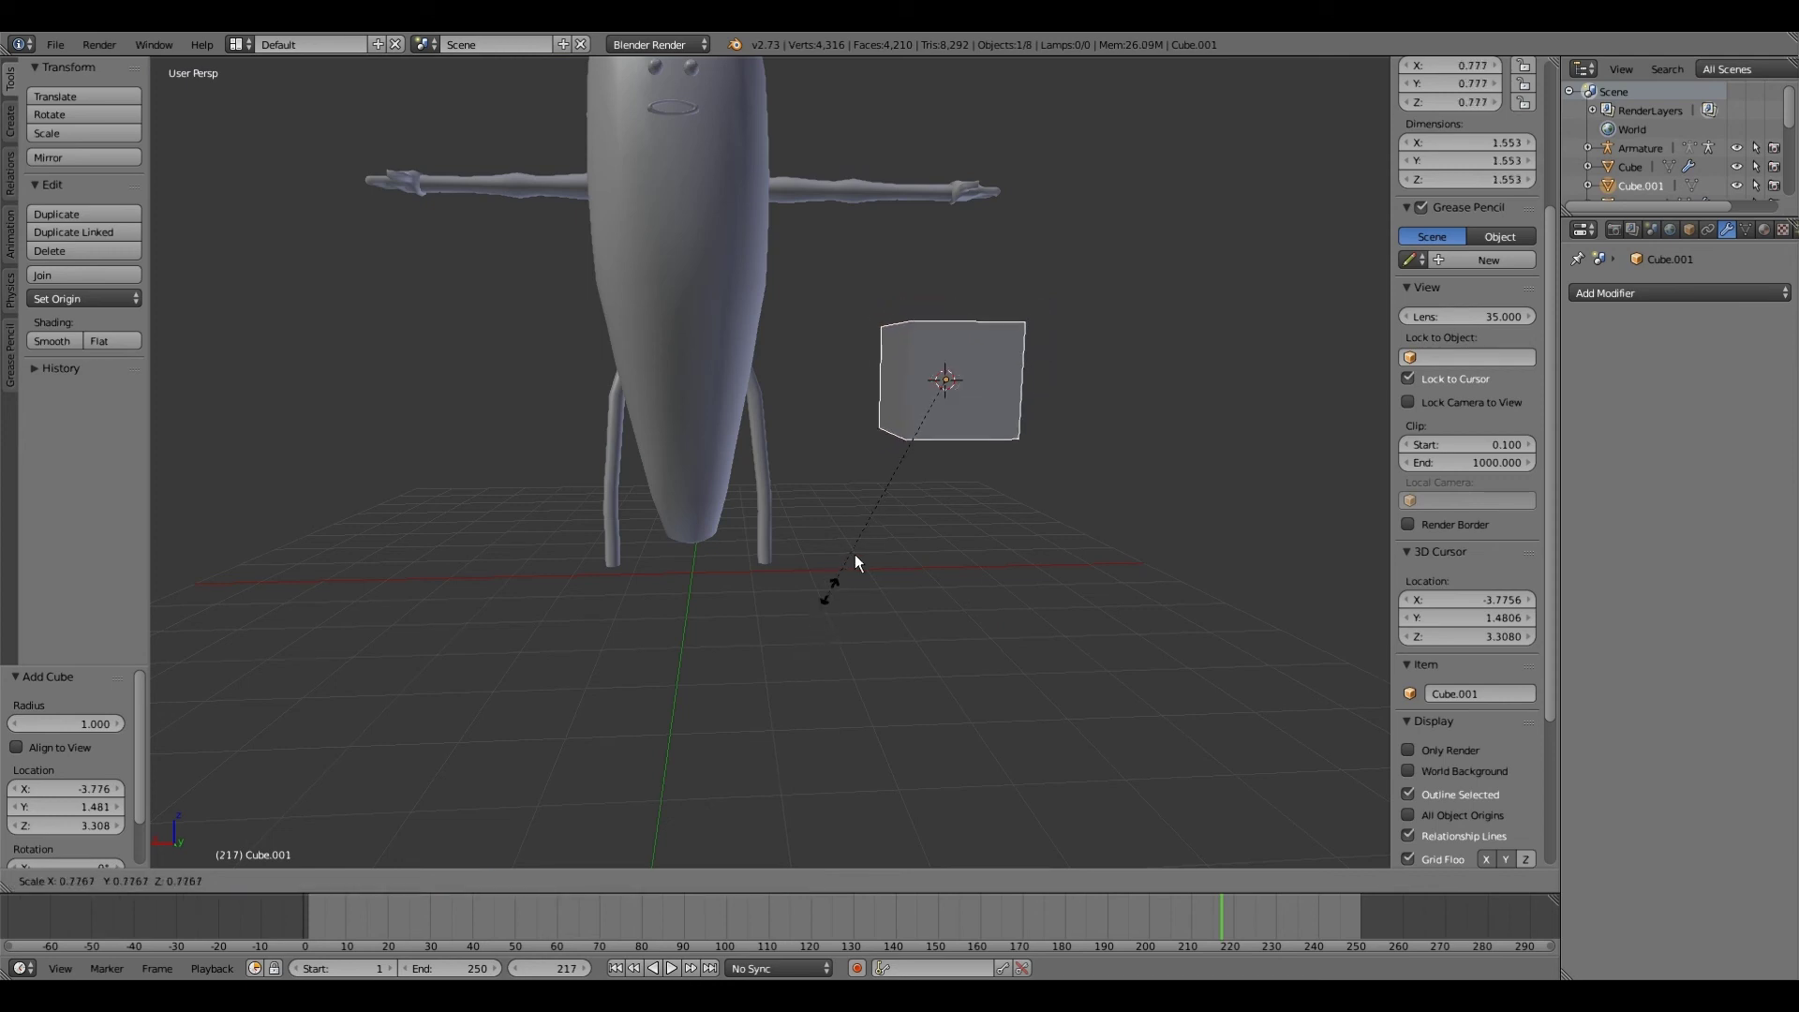
{"action": "left_click", "coordinate": [947, 325]}
Step: Move the foot cube down to the end of one leg, shifting it 2.515 along X and -0.496 along Y
{"action": "left_click_drag", "start_coordinate": [947, 318], "coordinate": [718, 583]}
{"action": "middle_click_drag", "start_coordinate": [718, 587], "coordinate": [791, 545]}
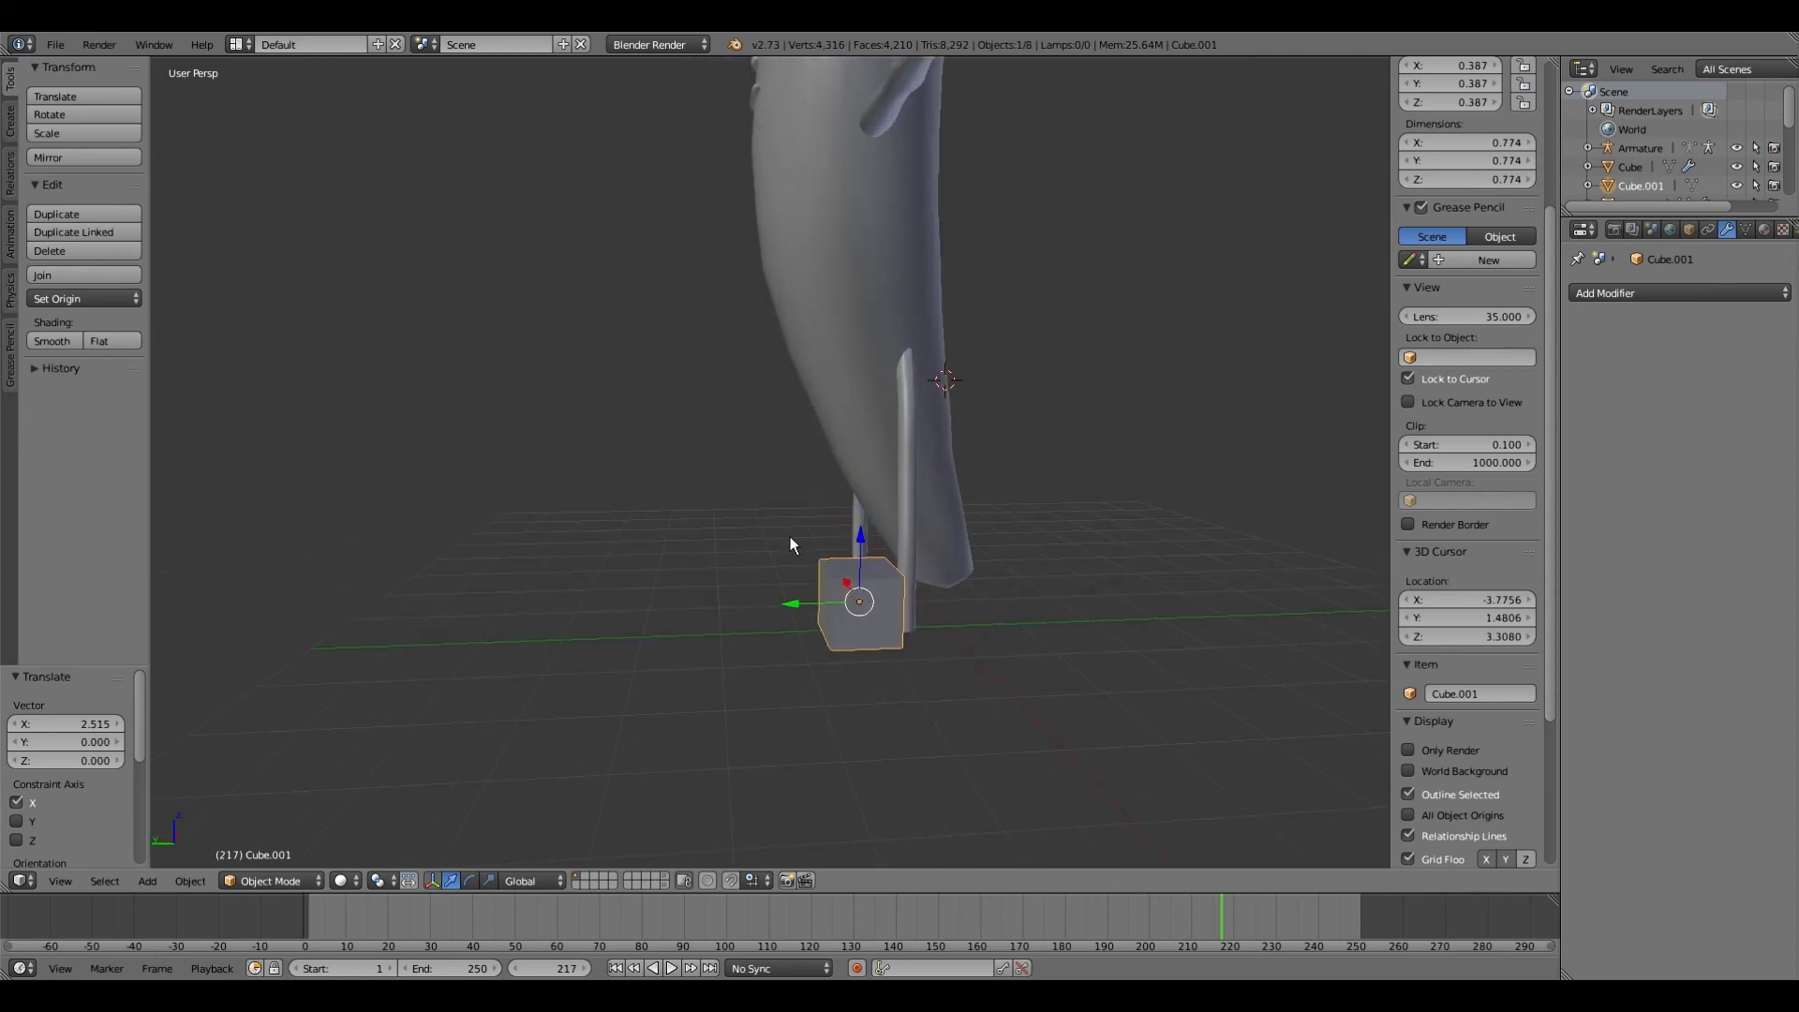
{"action": "key", "text": "KP_3"}
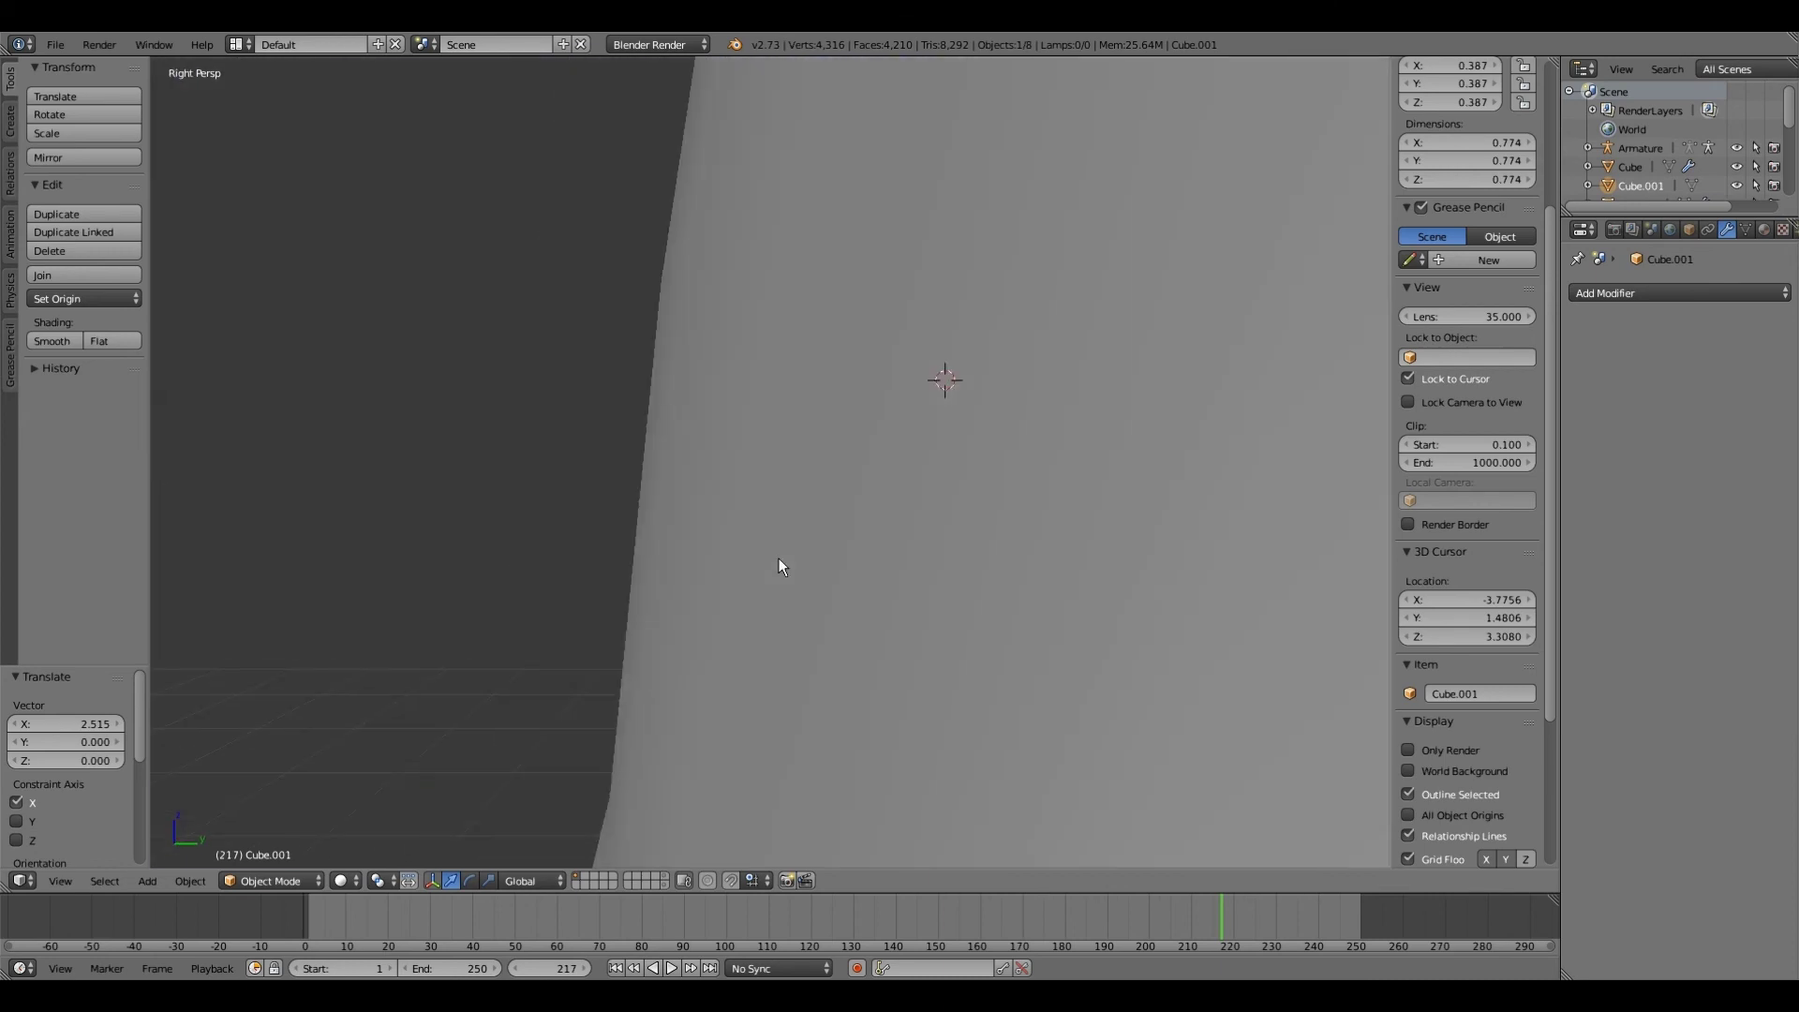
{"action": "key", "text": "ctrl+KP_3"}
{"action": "scroll", "coordinate": [779, 567], "scroll_direction": "up", "scroll_amount": 2}
{"action": "middle_click_drag", "start_coordinate": [779, 566], "coordinate": [670, 282], "text": "shift"}
{"action": "key", "text": "g"}
{"action": "key", "text": "y"}
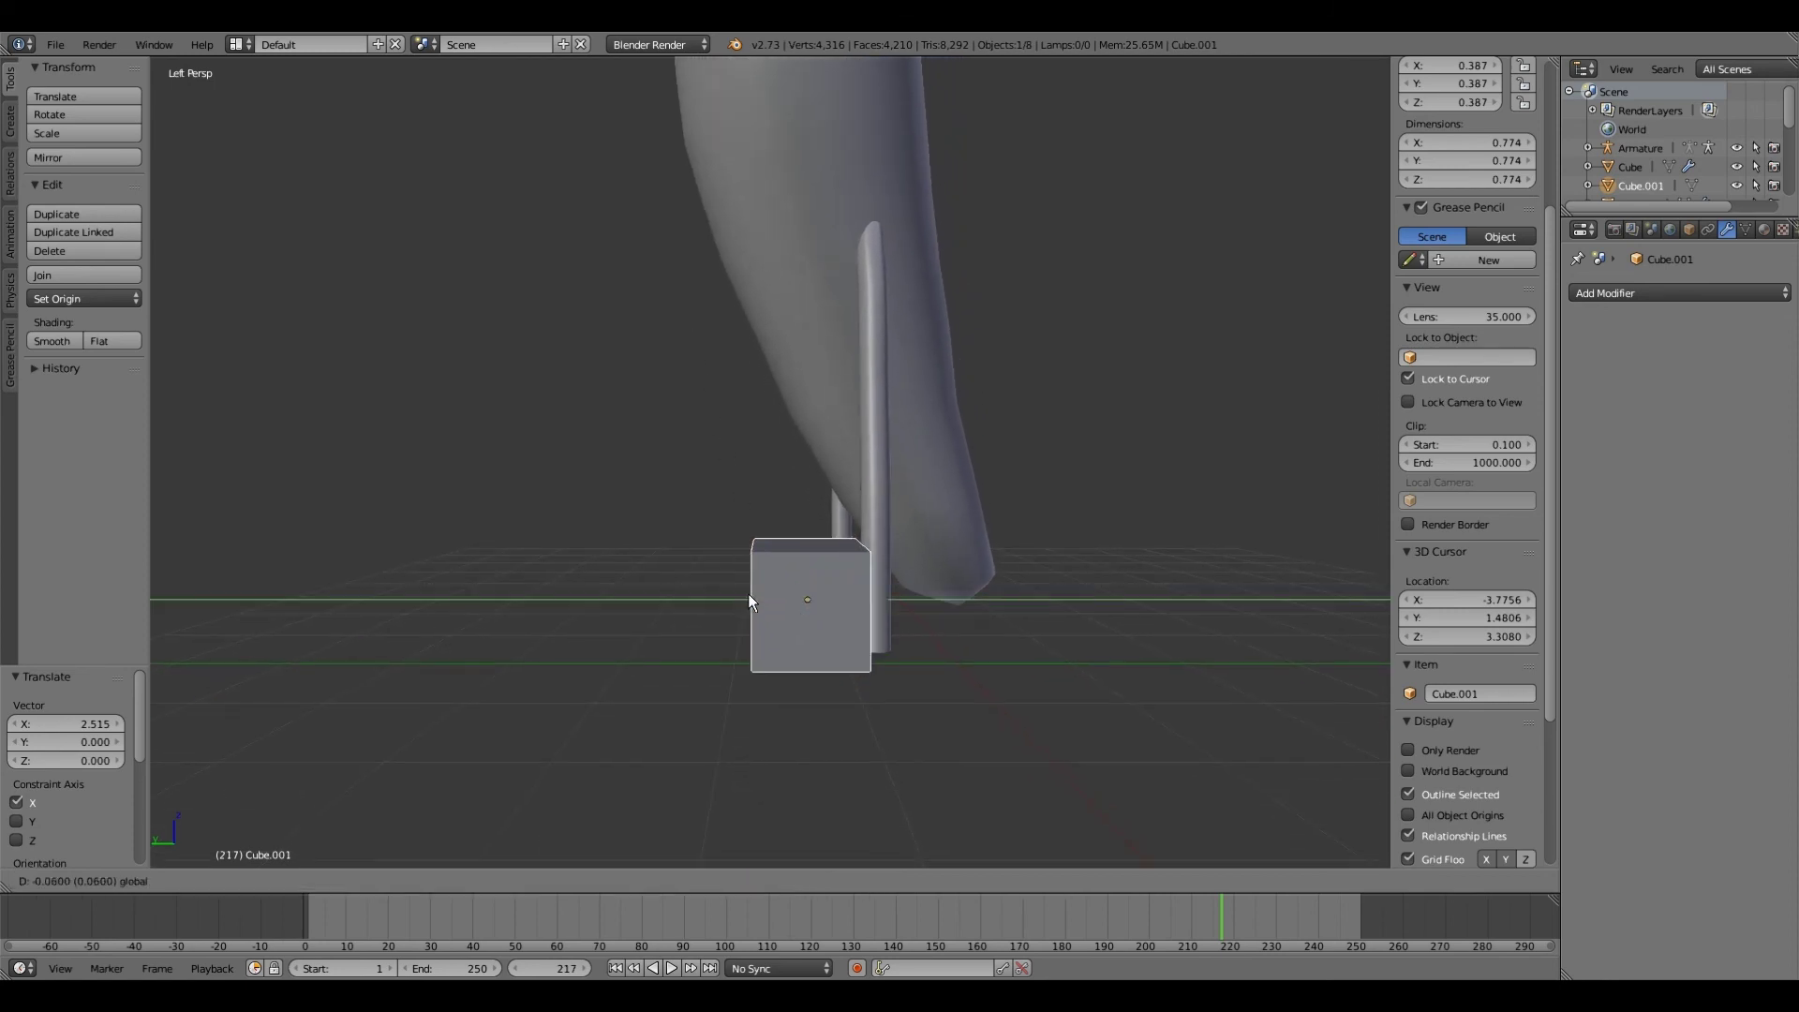
{"action": "left_click", "coordinate": [830, 143]}
{"action": "left_click", "coordinate": [830, 143]}
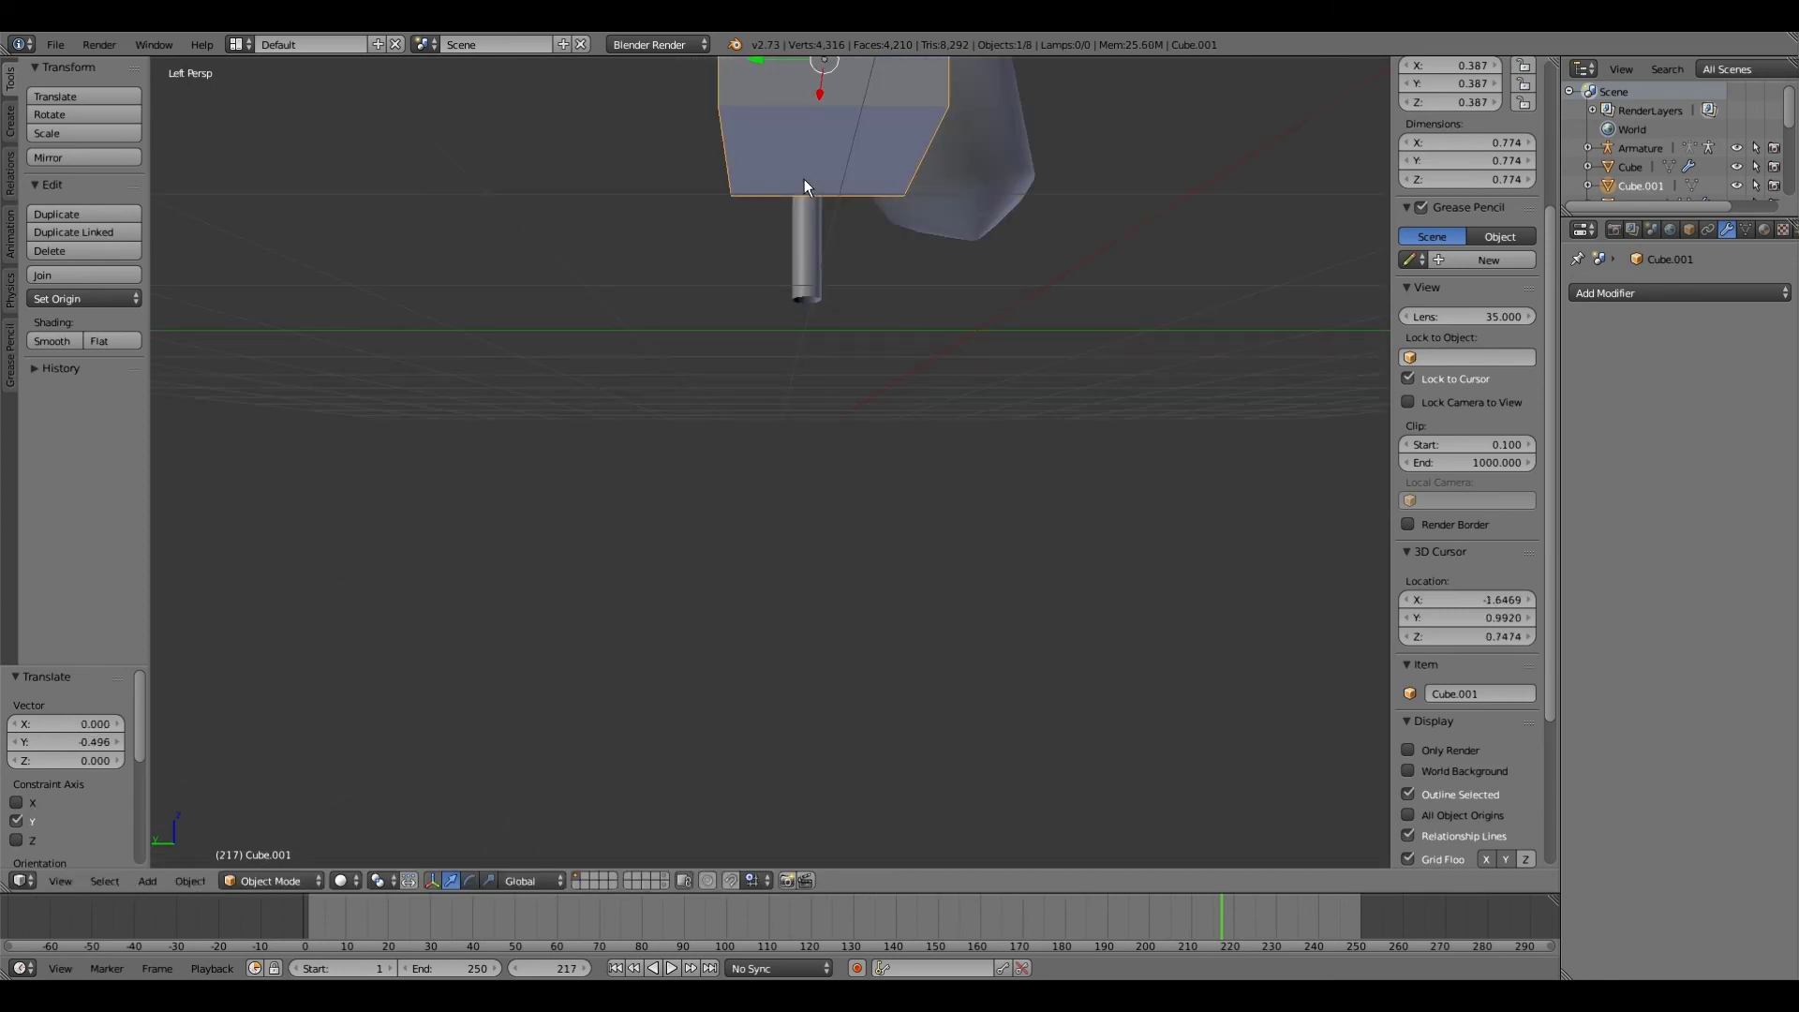
Step: Select the legs and try to centre the view on the leg's lower end by placing the 3D cursor there
{"action": "right_click", "coordinate": [804, 178]}
{"action": "scroll", "coordinate": [717, 206], "scroll_direction": "down", "scroll_amount": 3}
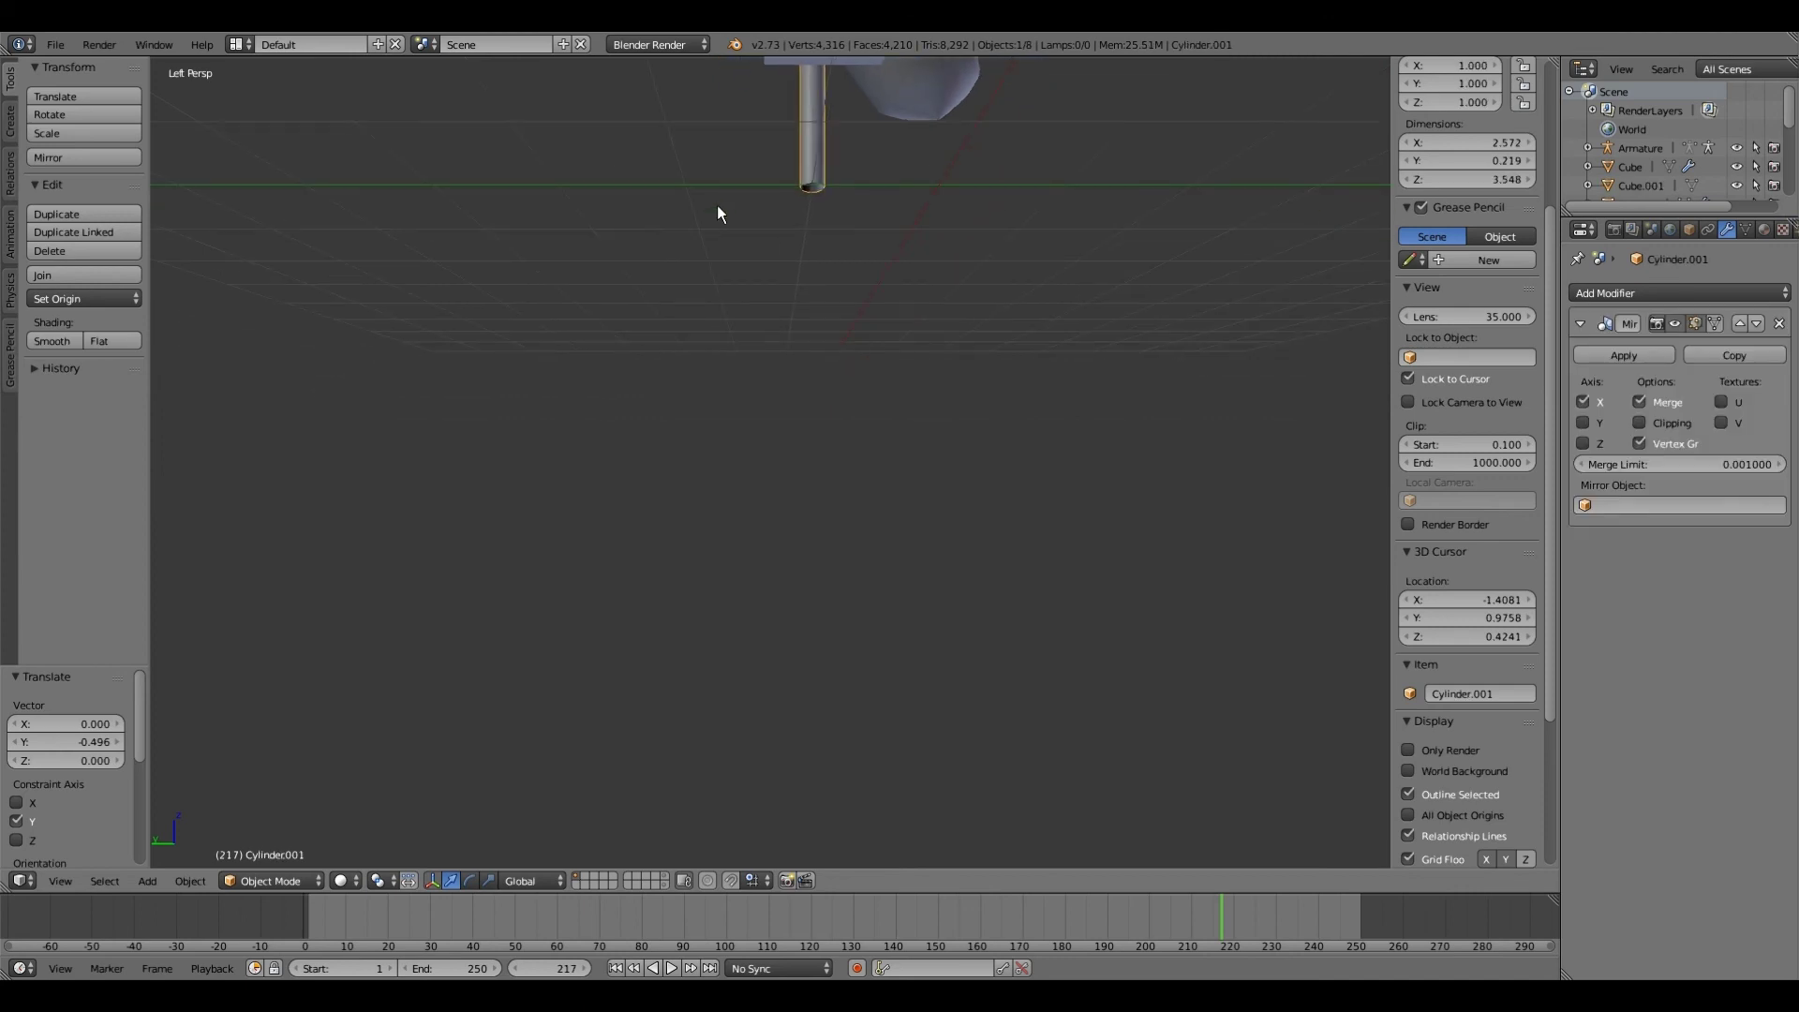
{"action": "left_click", "coordinate": [717, 205]}
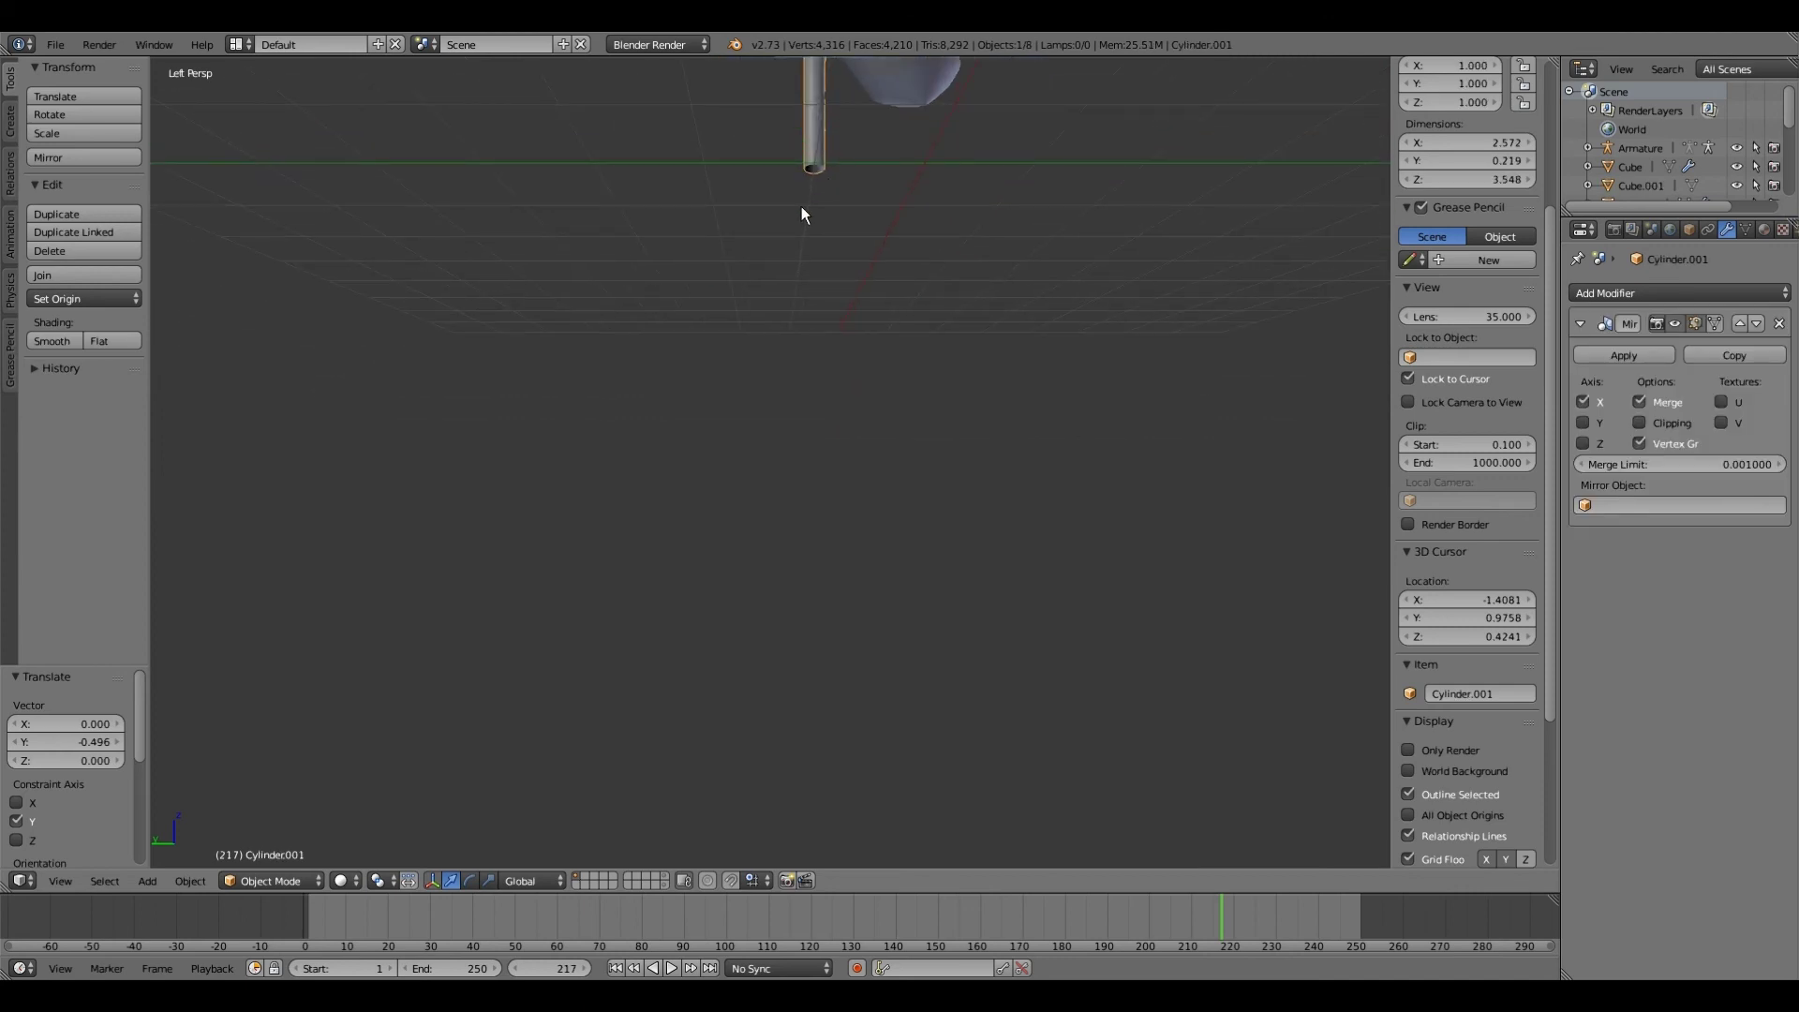
{"action": "scroll", "coordinate": [801, 206], "scroll_direction": "down", "scroll_amount": 1}
{"action": "scroll", "coordinate": [801, 198], "scroll_direction": "up", "scroll_amount": 5}
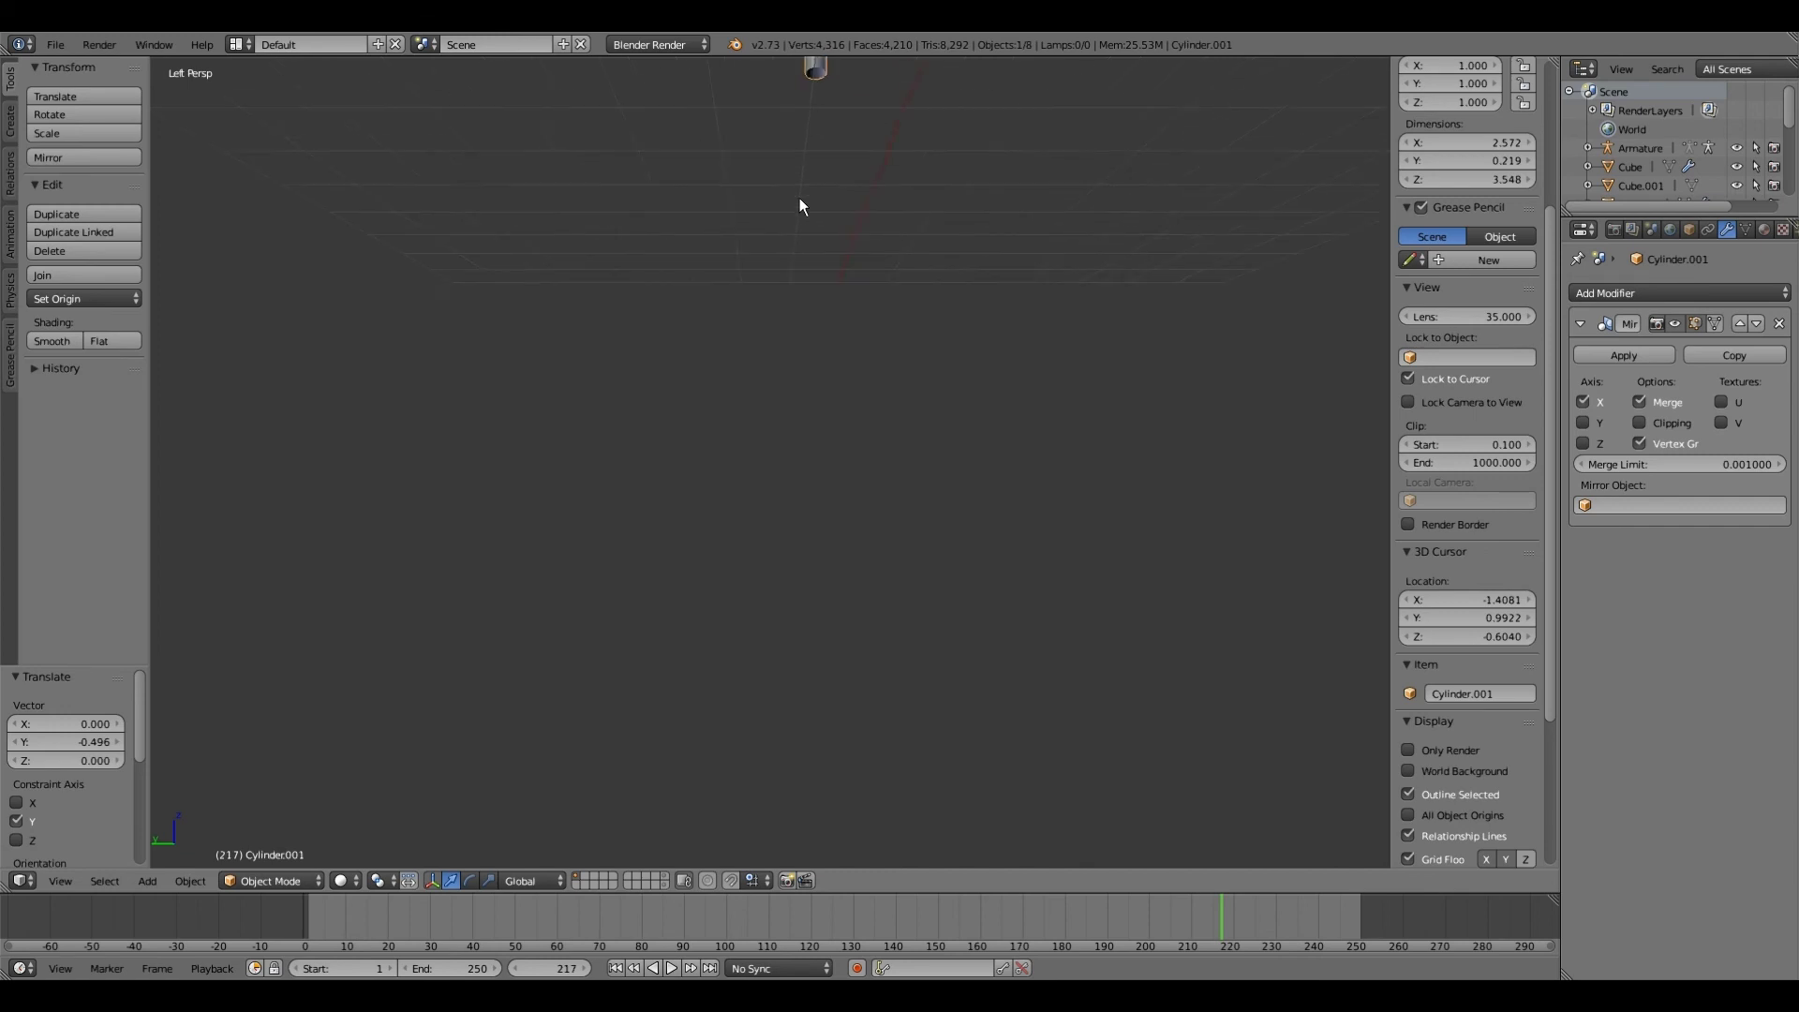
Step: Turn off Lock to Cursor, place the 3D cursor at the foot cube, and turn Lock to Cursor back on
{"action": "left_click", "coordinate": [1408, 379]}
{"action": "scroll", "coordinate": [900, 328], "scroll_direction": "down", "scroll_amount": 5}
{"action": "middle_click_drag", "start_coordinate": [791, 438], "coordinate": [896, 554]}
{"action": "key", "text": "shift+c"}
{"action": "scroll", "coordinate": [881, 619], "scroll_direction": "up", "scroll_amount": 5}
{"action": "scroll", "coordinate": [864, 688], "scroll_direction": "down", "scroll_amount": 3}
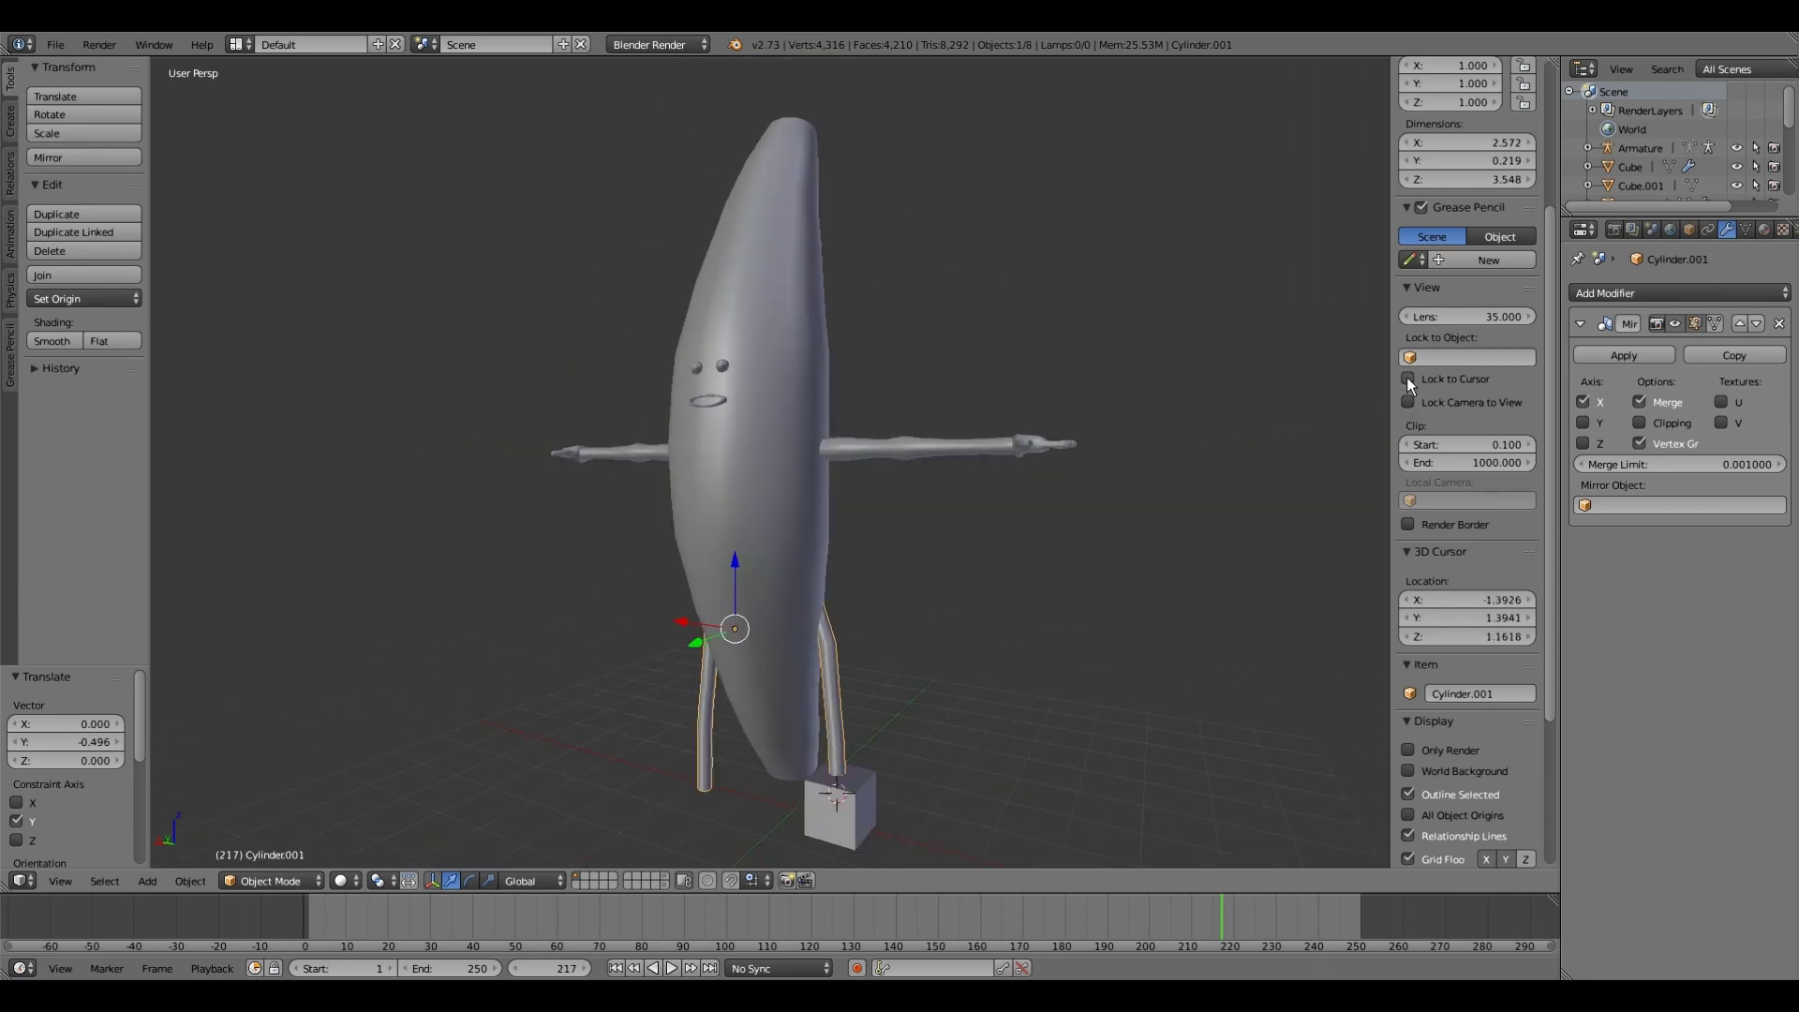
{"action": "left_click", "coordinate": [1408, 379]}
{"action": "scroll", "coordinate": [769, 238], "scroll_direction": "down", "scroll_amount": 4}
{"action": "scroll", "coordinate": [802, 483], "scroll_direction": "up", "scroll_amount": 3}
{"action": "mouse_move", "coordinate": [798, 465]}
{"action": "middle_mouse_down"}
{"action": "mouse_move", "coordinate": [862, 515]}
{"action": "mouse_move", "coordinate": [824, 508]}
{"action": "mouse_move", "coordinate": [821, 476]}
{"action": "middle_mouse_up"}
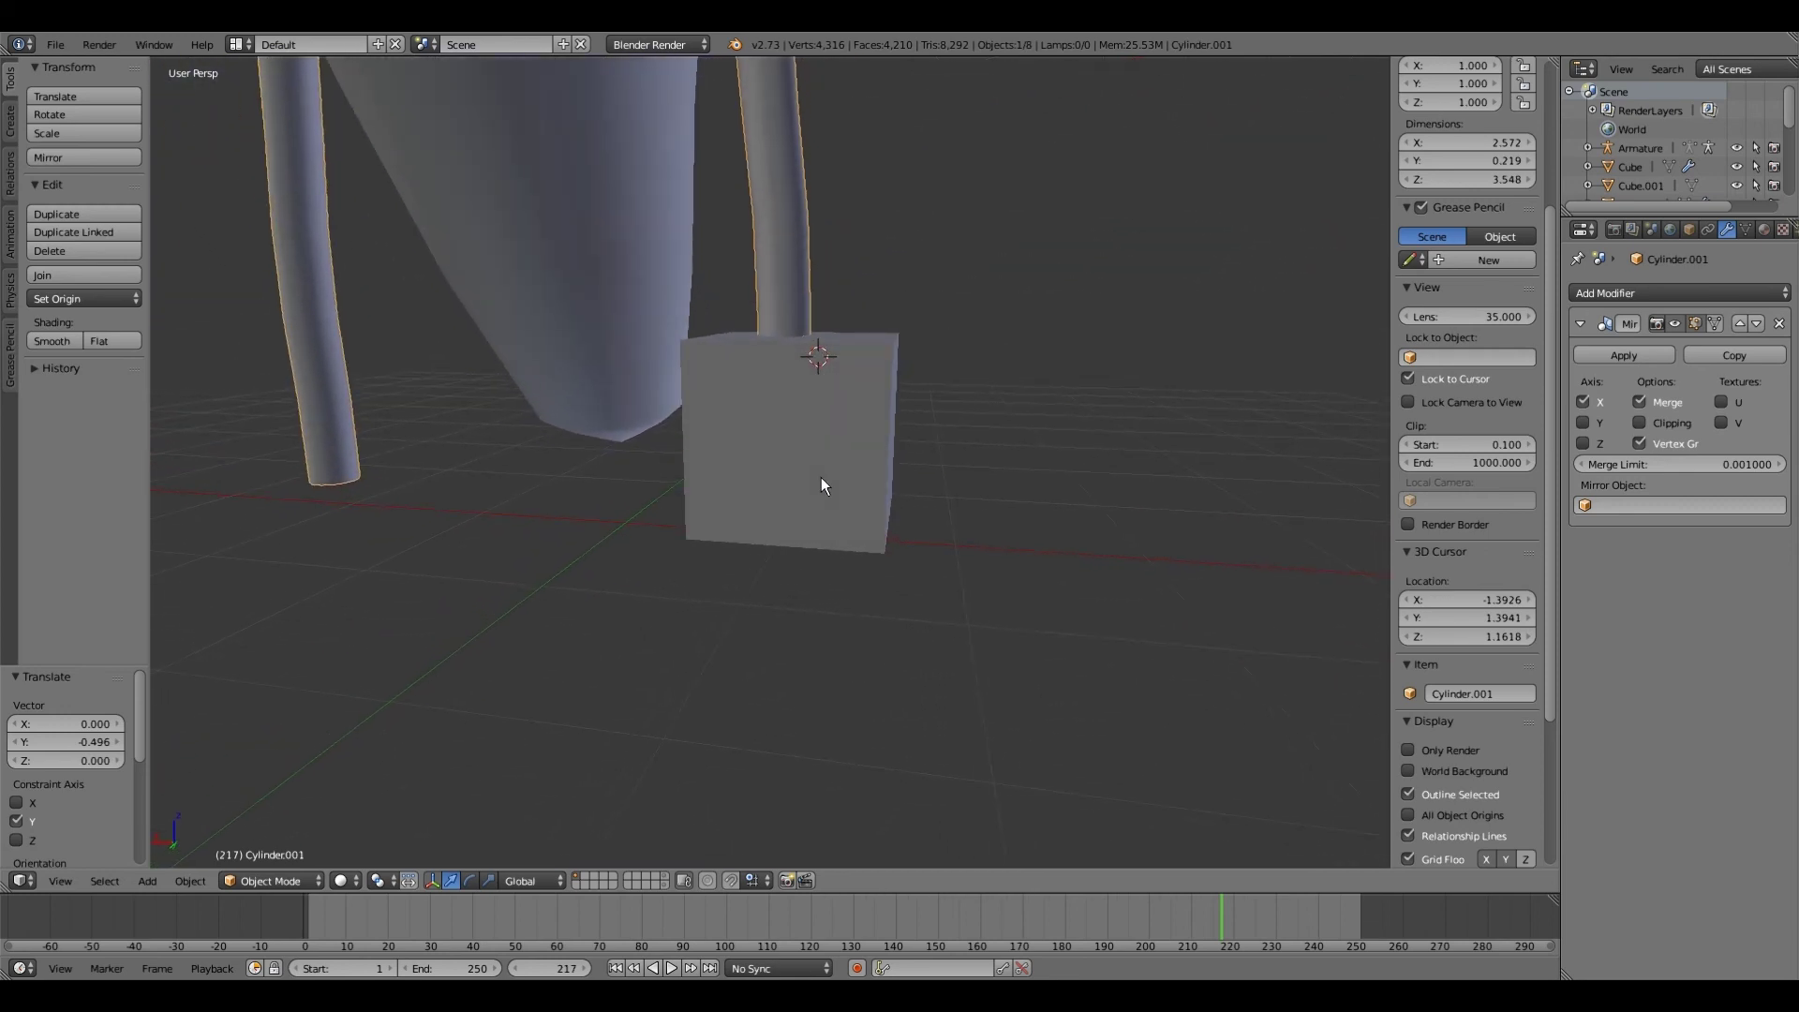
Step: Select the foot cube and move it 0.061 along X to line up with the leg
{"action": "right_click", "coordinate": [821, 478]}
{"action": "left_click_drag", "start_coordinate": [735, 433], "coordinate": [693, 503]}
{"action": "middle_click_drag", "start_coordinate": [694, 503], "coordinate": [740, 525]}
Step: Enter Edit Mode and flatten the foot cube by scaling its mesh to 0.39 along Z
{"action": "left_click", "coordinate": [272, 881]}
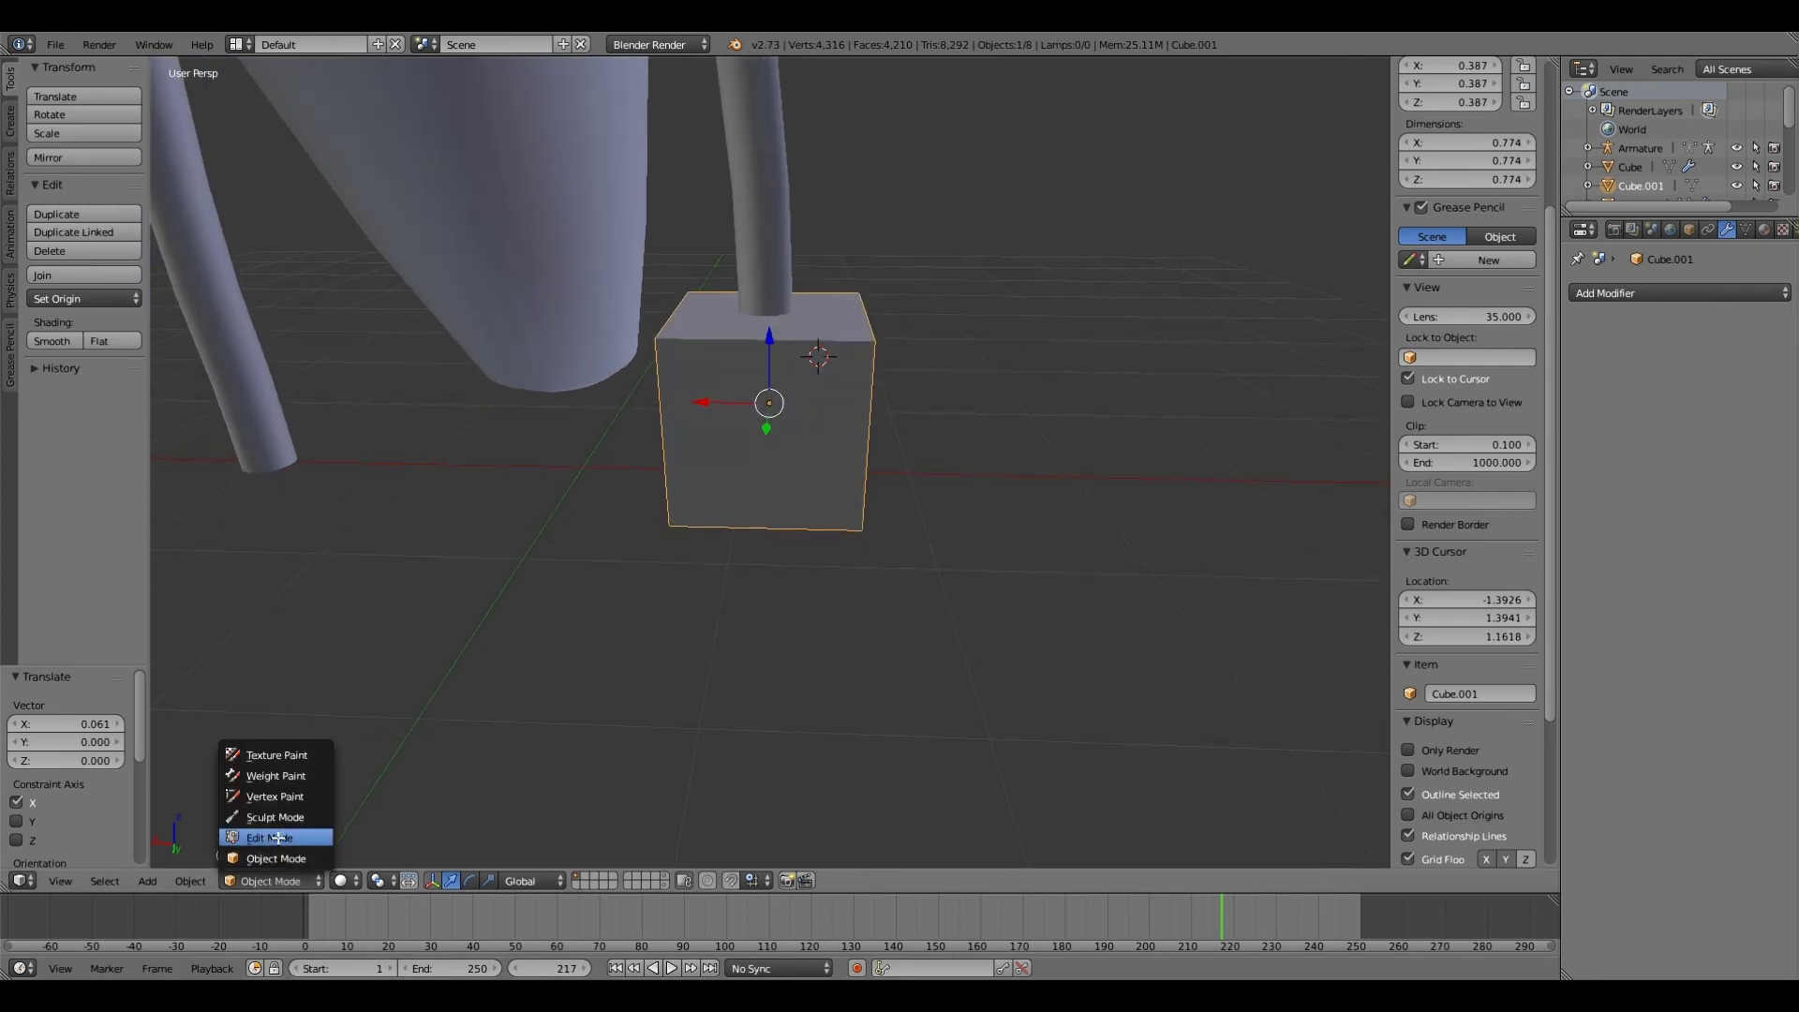
{"action": "left_click", "coordinate": [271, 840]}
{"action": "scroll", "coordinate": [632, 614], "scroll_direction": "up", "scroll_amount": 1}
{"action": "middle_click_drag", "start_coordinate": [632, 614], "coordinate": [588, 678]}
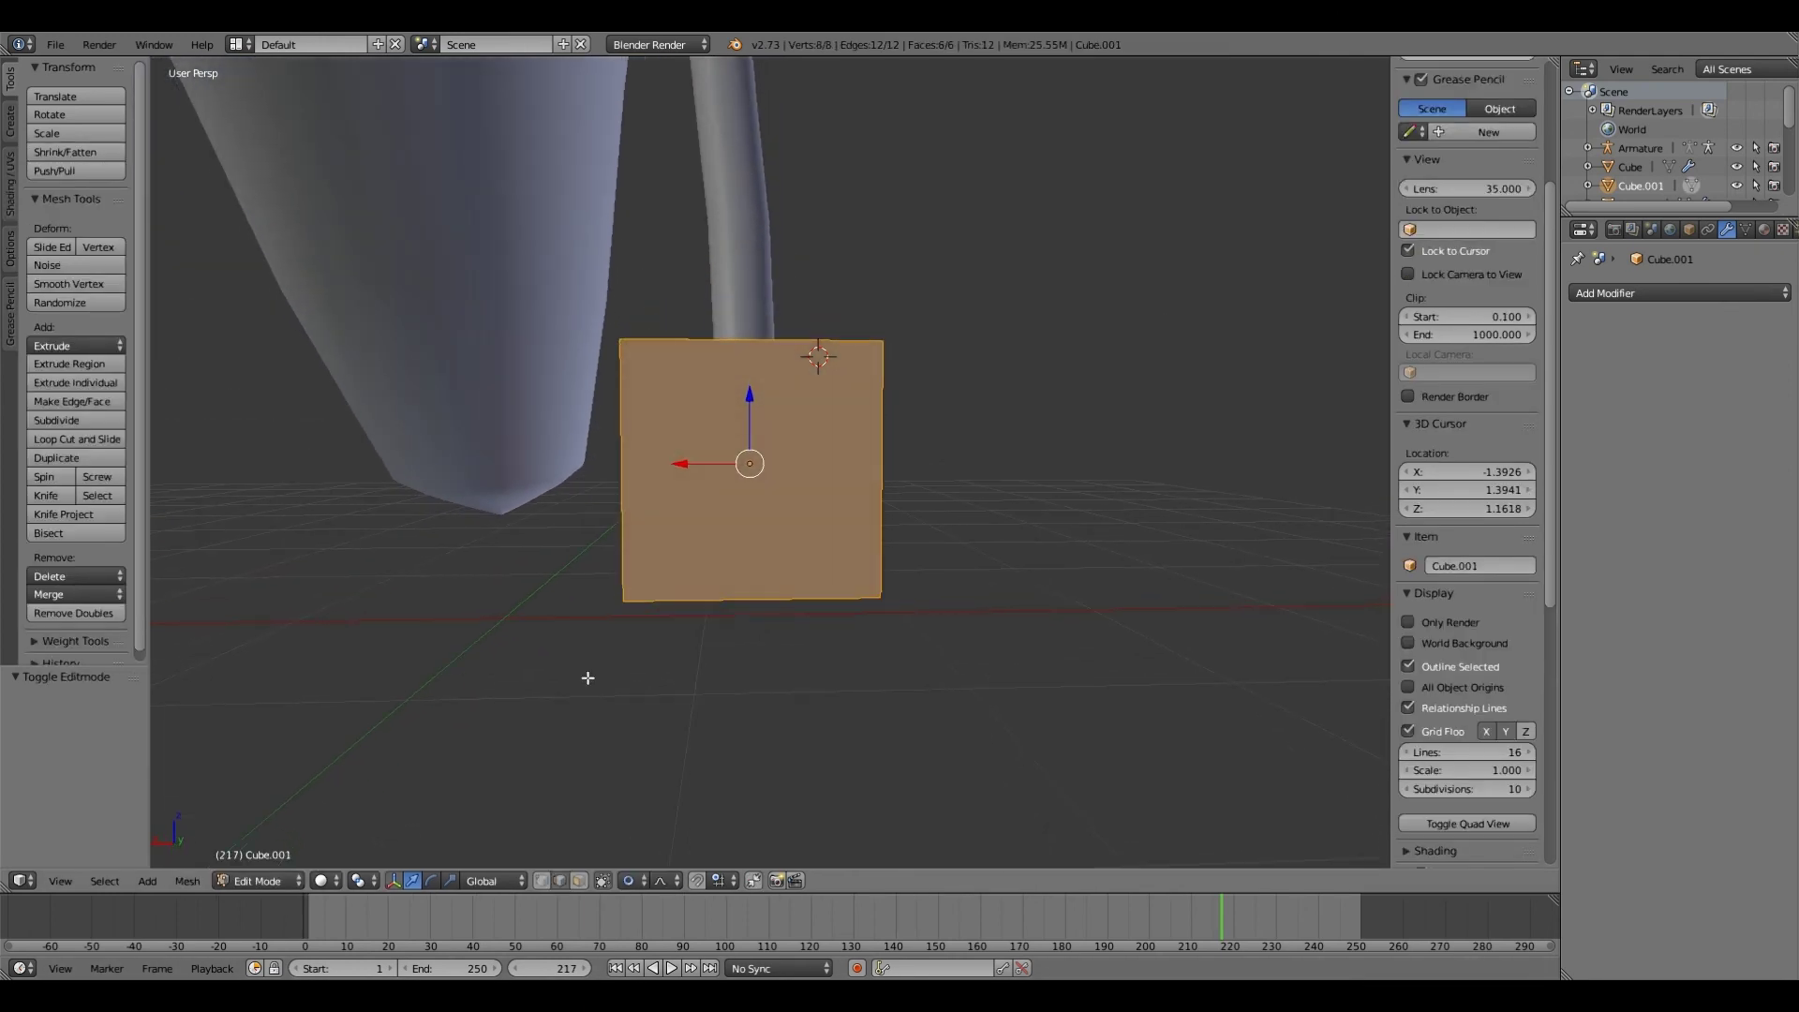
{"action": "key", "text": "s"}
{"action": "key", "text": "z"}
{"action": "left_click", "coordinate": [658, 511]}
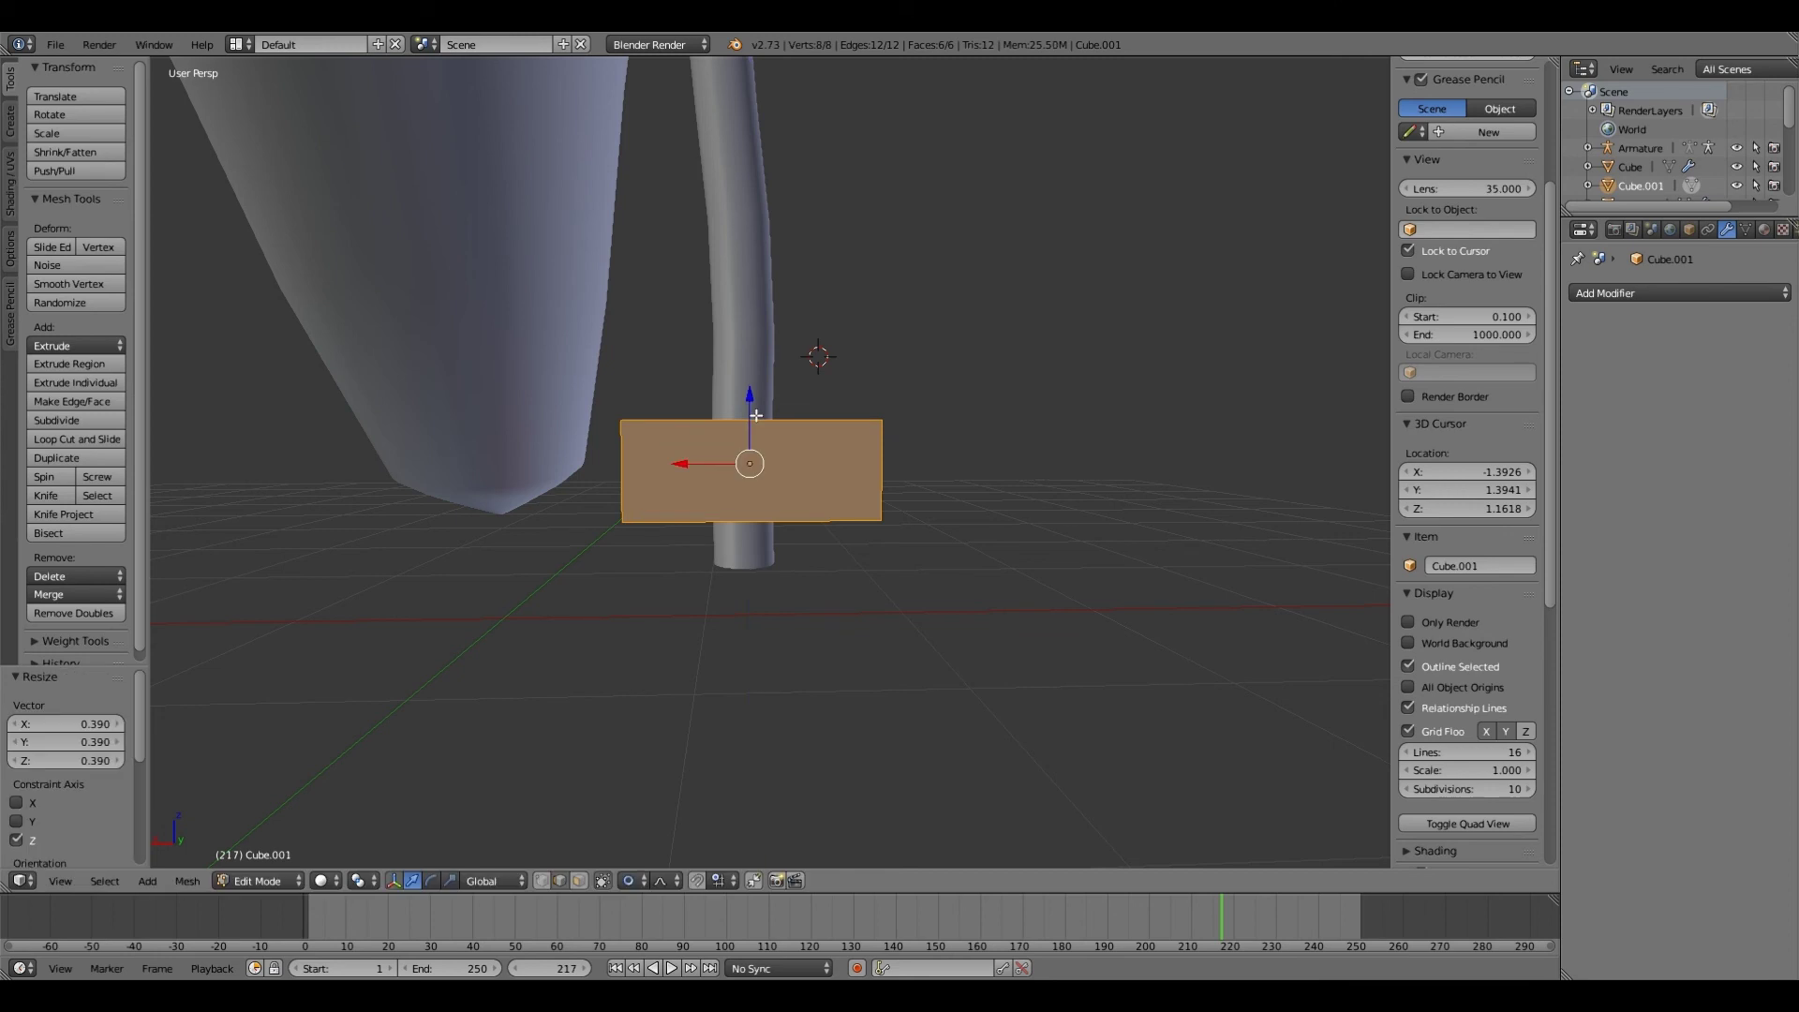
Step: Move the foot mesh 0.377 down along Z to the leg's end and 0.244 forward along Y
{"action": "left_click_drag", "start_coordinate": [757, 416], "coordinate": [757, 544]}
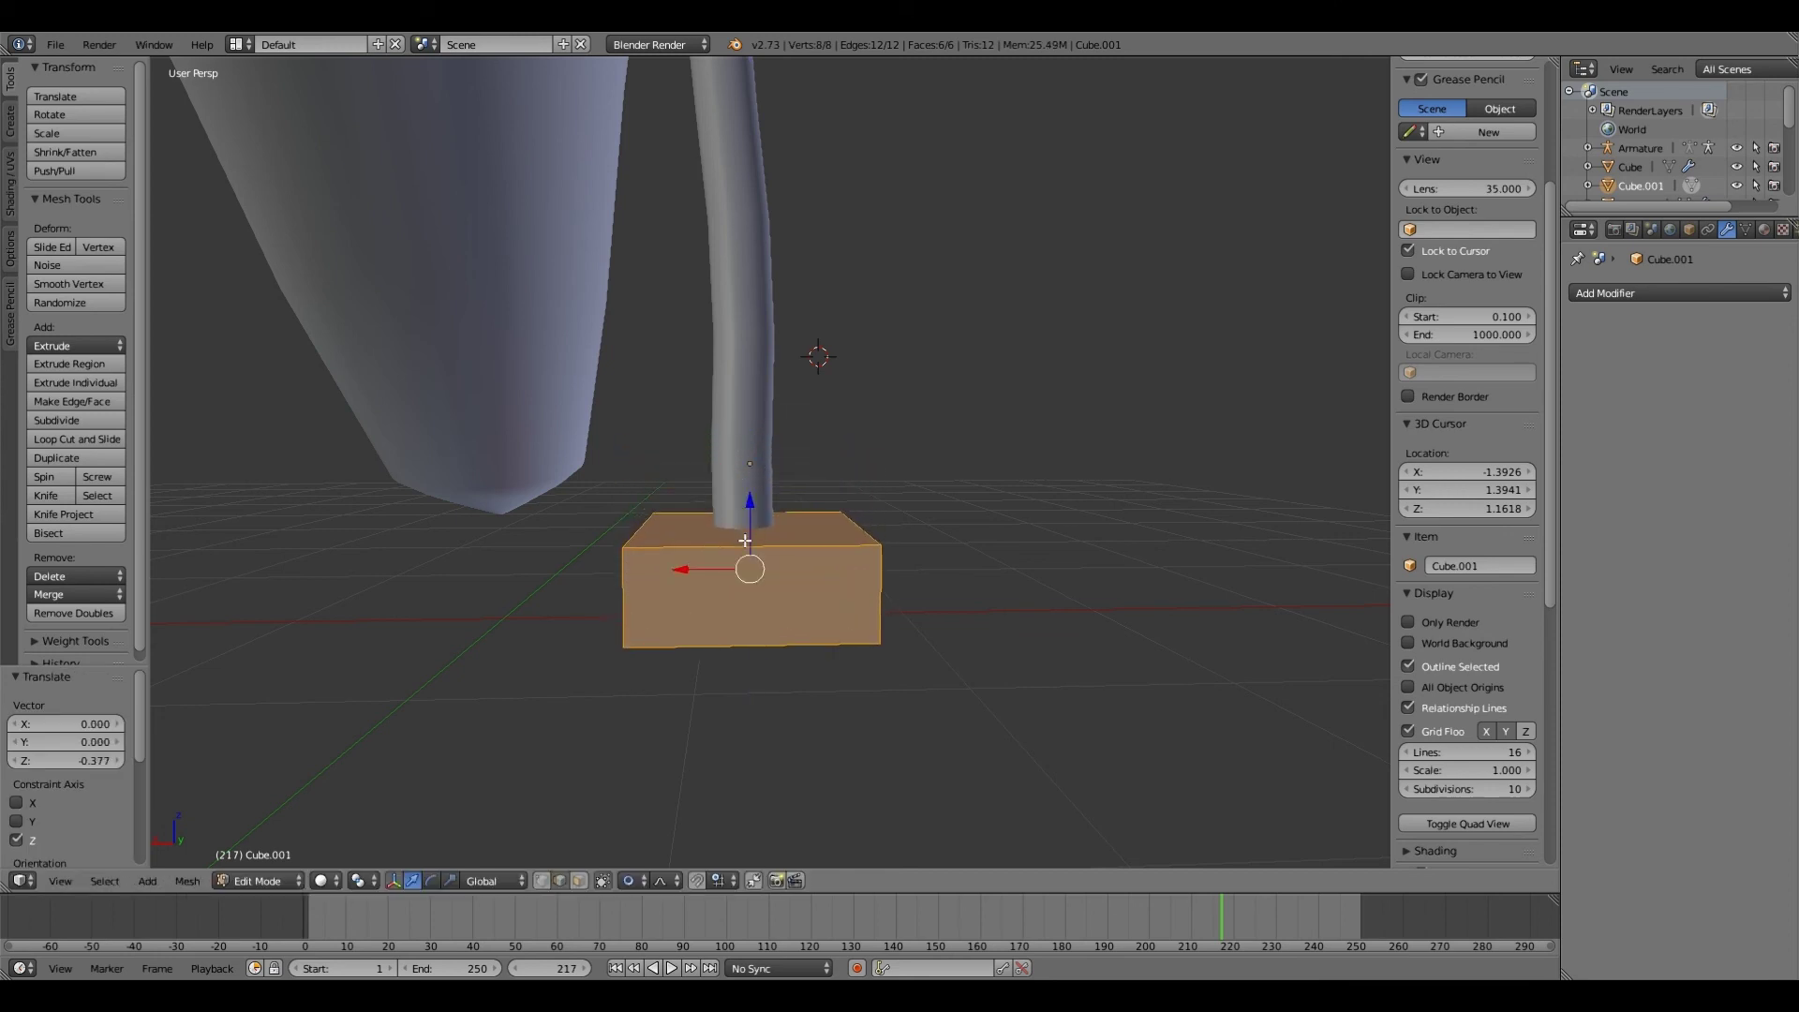
{"action": "middle_click_drag", "start_coordinate": [757, 543], "coordinate": [755, 542]}
{"action": "left_click_drag", "start_coordinate": [756, 542], "coordinate": [755, 574]}
{"action": "middle_click_drag", "start_coordinate": [756, 573], "coordinate": [632, 715]}
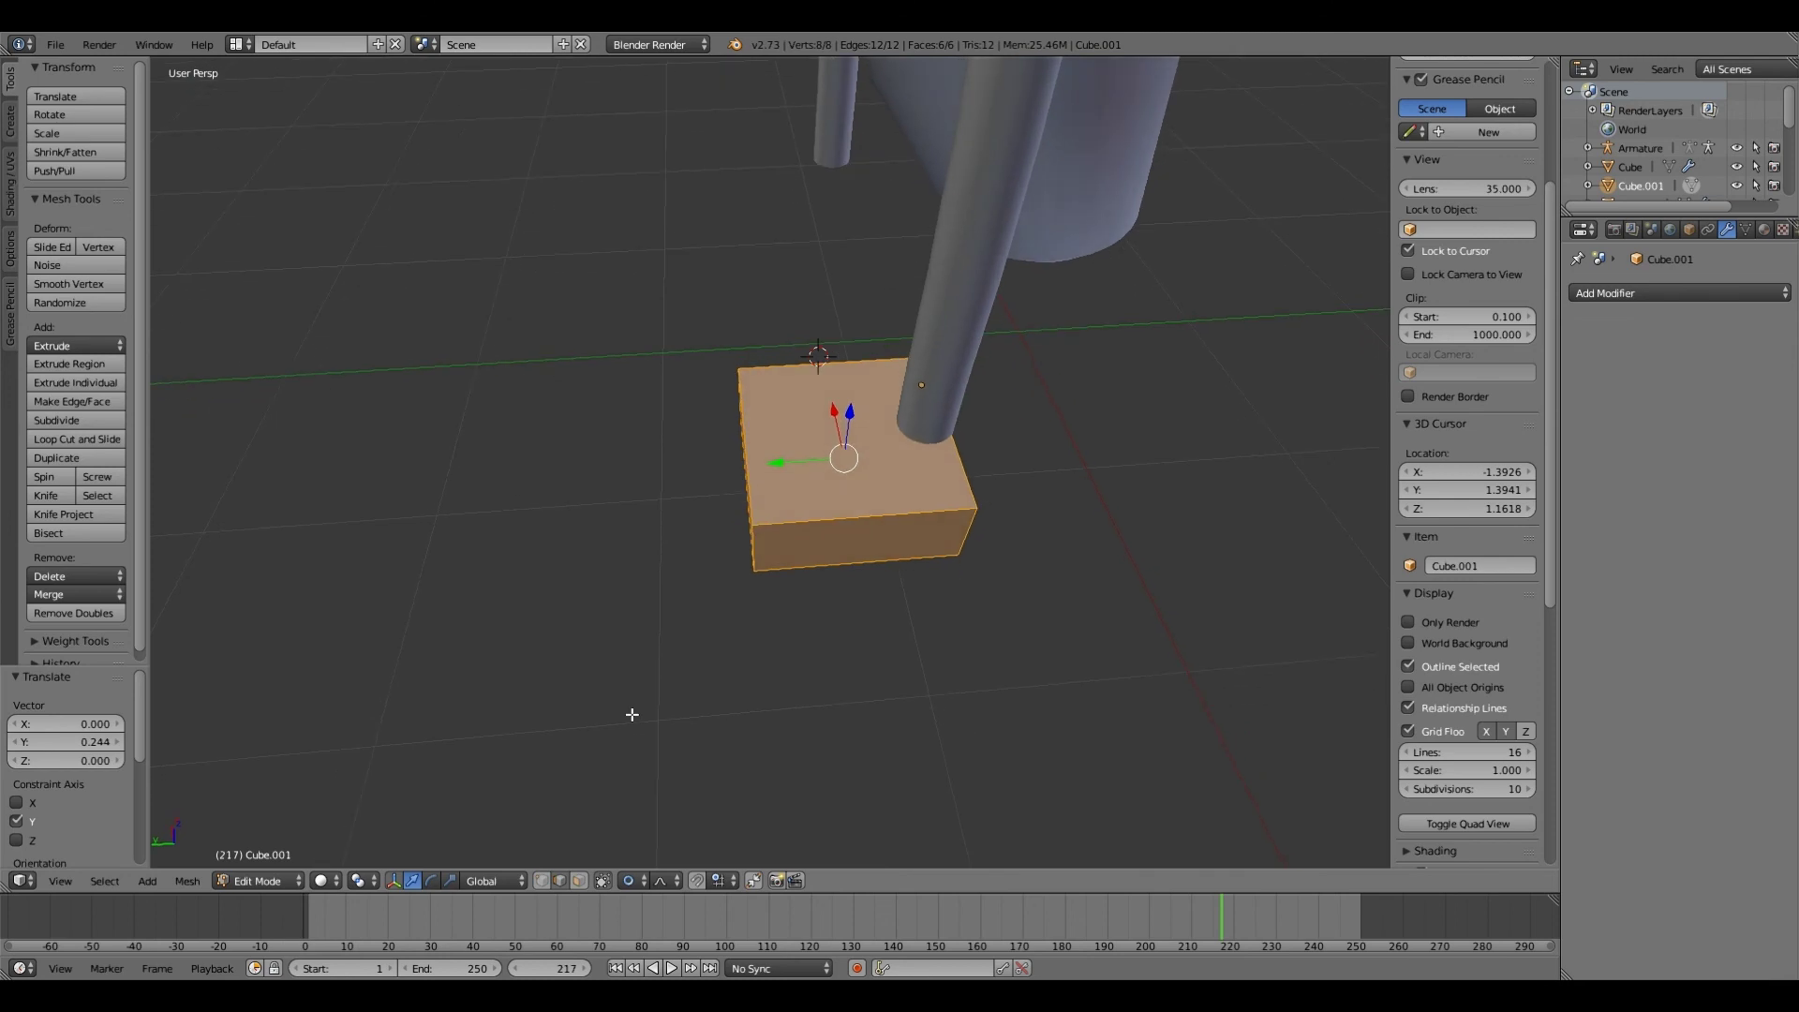
Step: Narrow the foot mesh along X and shift it 0.073 along X to centre it on the leg
{"action": "key", "text": "s"}
{"action": "key", "text": "x"}
{"action": "left_click", "coordinate": [671, 619]}
{"action": "mouse_move", "coordinate": [671, 619]}
{"action": "middle_mouse_down"}
{"action": "mouse_move", "coordinate": [932, 554]}
{"action": "mouse_move", "coordinate": [667, 581]}
{"action": "mouse_move", "coordinate": [664, 606]}
{"action": "middle_mouse_up"}
{"action": "key", "text": "g"}
{"action": "left_click", "coordinate": [667, 581]}
Step: Return to Object Mode, select the legs together with the foot block, and adjust their placement under the body
{"action": "scroll", "coordinate": [655, 631], "scroll_direction": "down", "scroll_amount": 4}
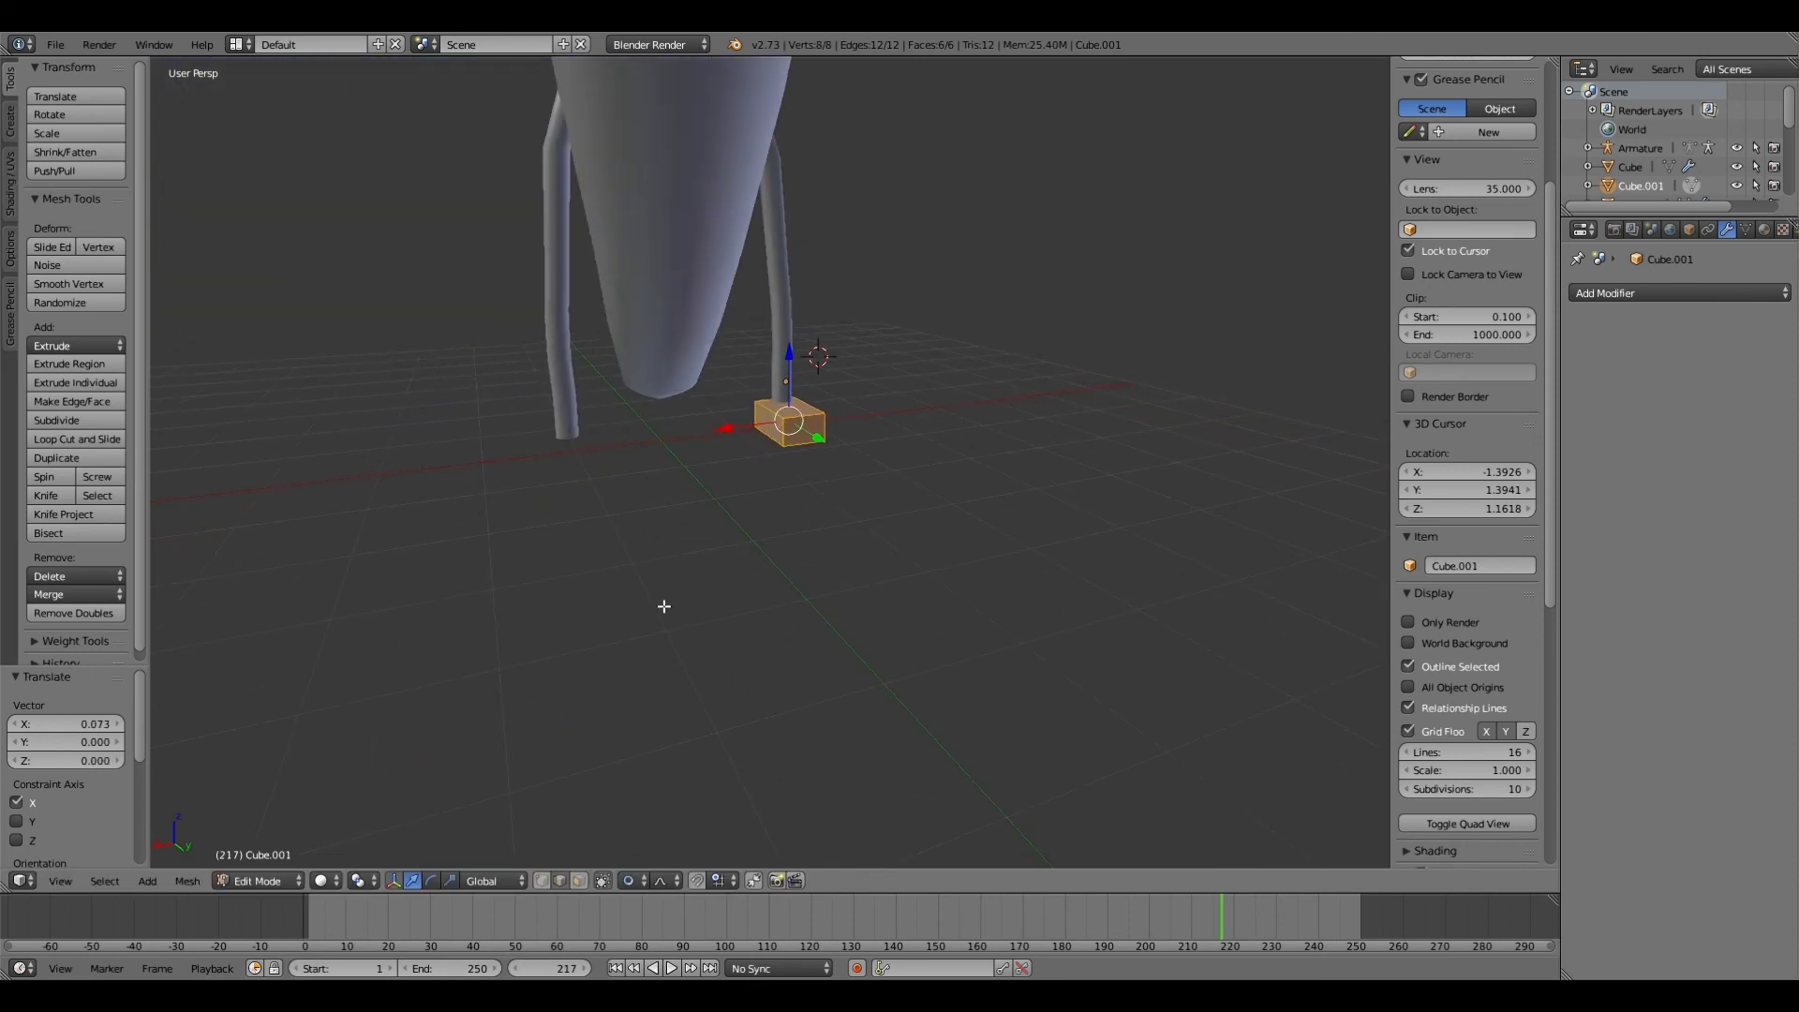
{"action": "key", "text": "KP_3"}
{"action": "key", "text": "ctrl+KP_3"}
{"action": "scroll", "coordinate": [667, 604], "scroll_direction": "down", "scroll_amount": 3}
{"action": "middle_click_drag", "start_coordinate": [751, 446], "coordinate": [727, 618], "text": "shift"}
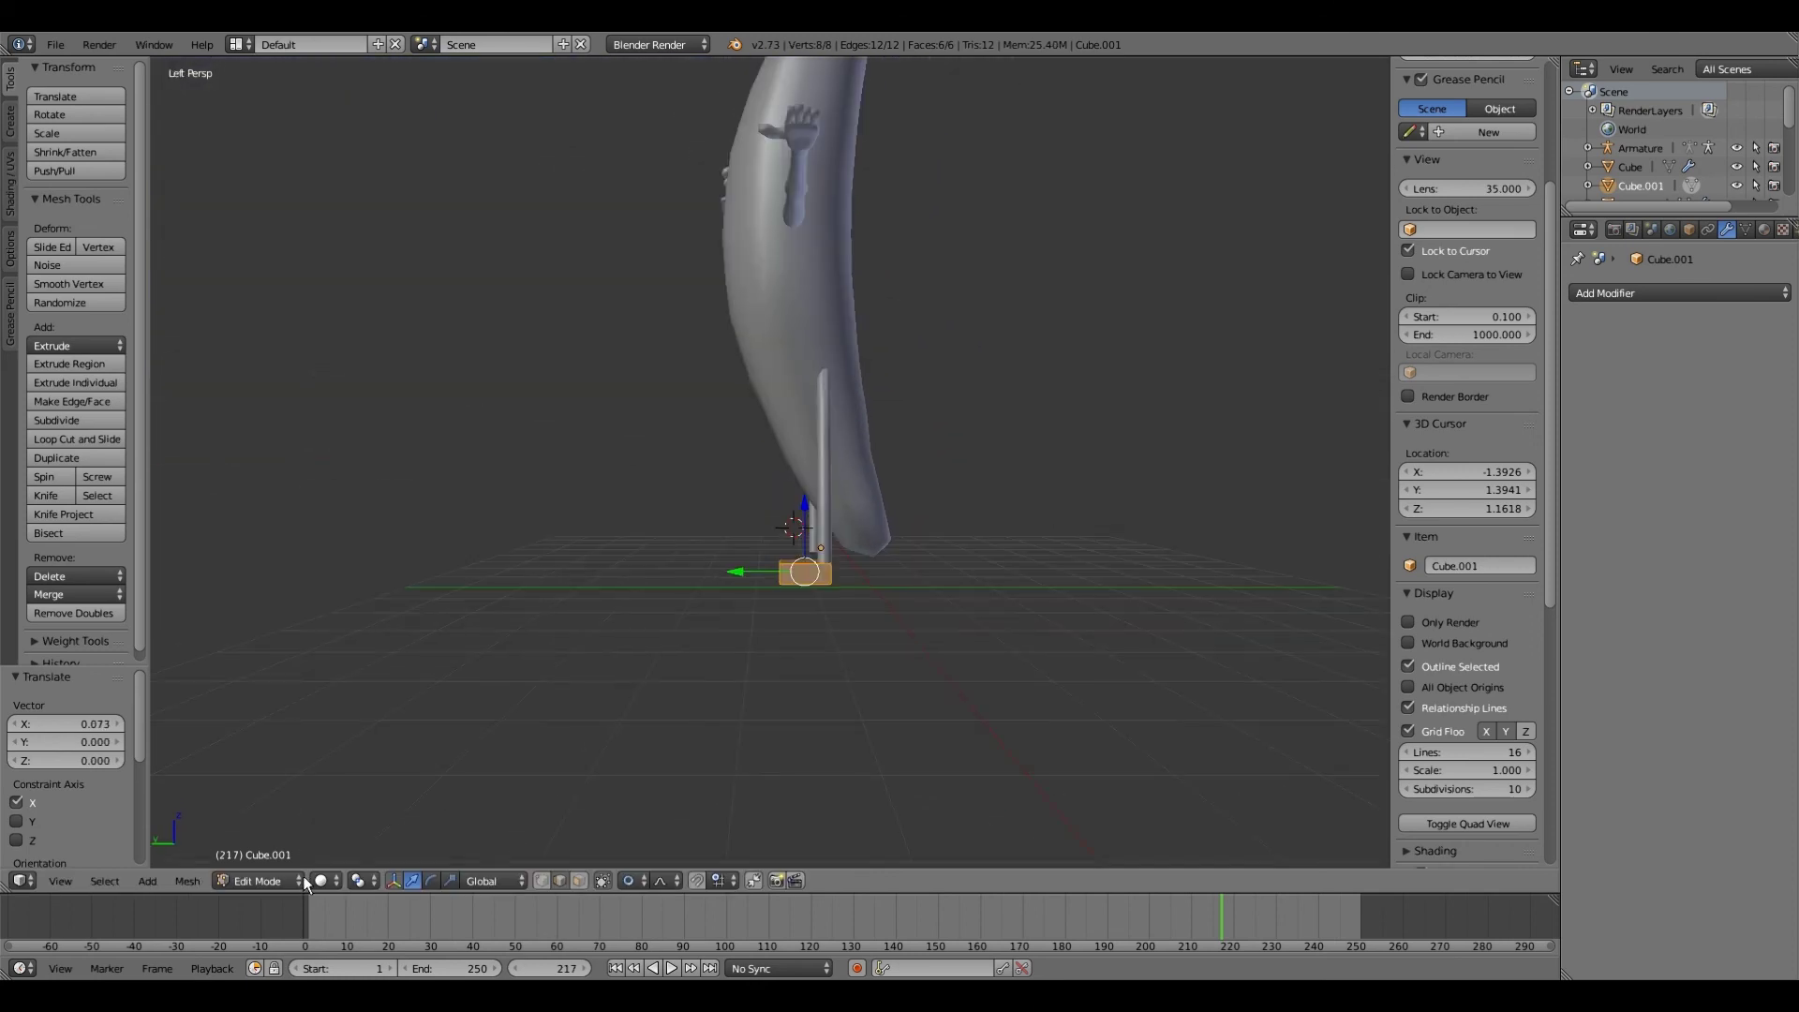
{"action": "left_click", "coordinate": [296, 881]}
{"action": "left_click", "coordinate": [269, 843]}
{"action": "right_click", "coordinate": [823, 506]}
{"action": "right_click", "coordinate": [816, 572], "text": "shift"}
{"action": "left_click_drag", "start_coordinate": [729, 468], "coordinate": [739, 469]}
{"action": "middle_click_drag", "start_coordinate": [553, 483], "coordinate": [733, 487]}
{"action": "left_click_drag", "start_coordinate": [736, 398], "coordinate": [736, 446]}
{"action": "middle_click_drag", "start_coordinate": [750, 497], "coordinate": [574, 527]}
Step: Select only the foot block and move it -0.057 along X to align it with the leg
{"action": "right_click", "coordinate": [814, 619]}
{"action": "middle_click_drag", "start_coordinate": [413, 622], "coordinate": [673, 627]}
{"action": "scroll", "coordinate": [673, 627], "scroll_direction": "up", "scroll_amount": 3}
{"action": "right_click", "coordinate": [705, 619]}
{"action": "right_click", "coordinate": [705, 618]}
{"action": "left_click_drag", "start_coordinate": [643, 535], "coordinate": [655, 535]}
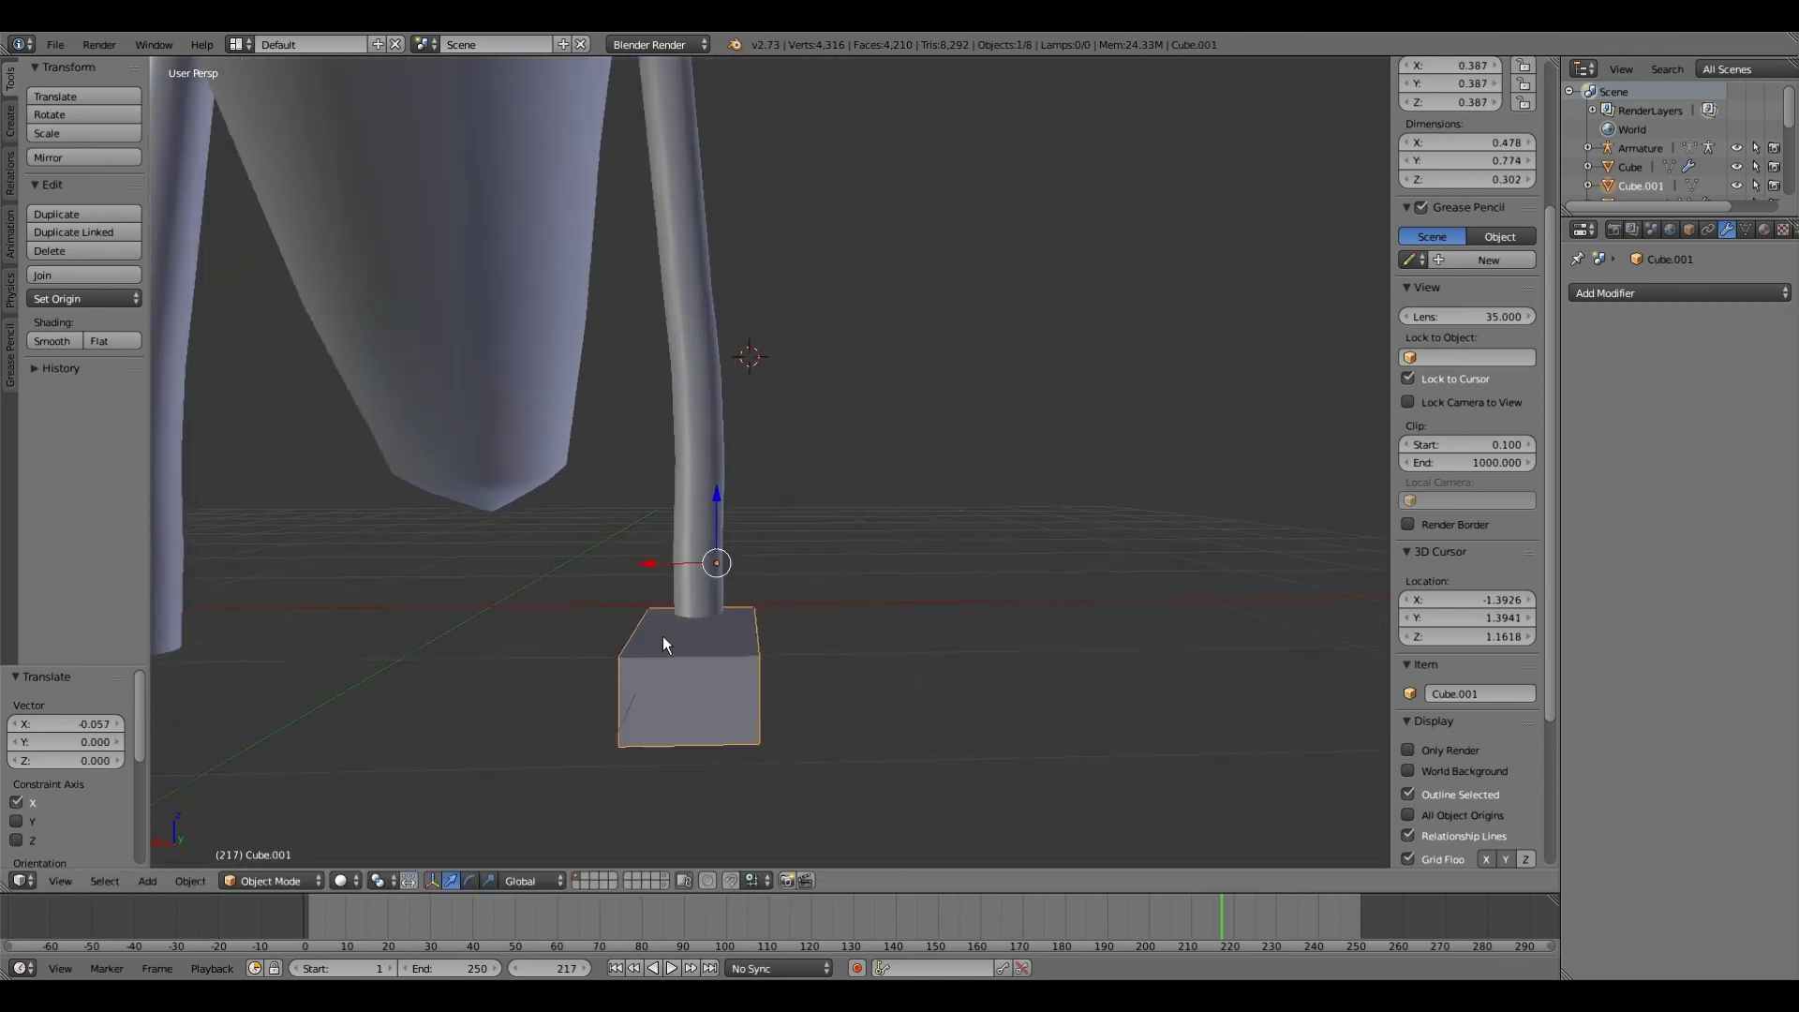
Step: In Edit Mode, scale the foot mesh along Z and shift it slightly to fit the leg's end
{"action": "left_click", "coordinate": [279, 879]}
{"action": "left_click", "coordinate": [270, 823]}
{"action": "middle_click_drag", "start_coordinate": [656, 736], "coordinate": [624, 683]}
{"action": "key", "text": "s"}
{"action": "key", "text": "z"}
{"action": "left_click", "coordinate": [646, 615]}
{"action": "middle_click_drag", "start_coordinate": [647, 615], "coordinate": [469, 607]}
{"action": "left_click_drag", "start_coordinate": [767, 609], "coordinate": [779, 609]}
Step: Subdivide the foot block with three loop cuts across its width, three along its length, and one around its height
{"action": "middle_click_drag", "start_coordinate": [525, 614], "coordinate": [717, 693]}
{"action": "scroll", "coordinate": [717, 694], "scroll_direction": "up", "scroll_amount": 2}
{"action": "left_click", "coordinate": [61, 440]}
{"action": "scroll", "coordinate": [623, 620], "scroll_direction": "up", "scroll_amount": 2}
{"action": "left_click", "coordinate": [623, 621]}
{"action": "left_click", "coordinate": [79, 440]}
{"action": "scroll", "coordinate": [653, 647], "scroll_direction": "up", "scroll_amount": 2}
{"action": "left_click", "coordinate": [653, 647]}
{"action": "left_click", "coordinate": [77, 439]}
{"action": "double_click", "coordinate": [654, 677]}
Step: Select the vertical corner edges at the foot block's end and scale them inward with proportional editing
{"action": "middle_click_drag", "start_coordinate": [740, 792], "coordinate": [535, 745]}
{"action": "right_click", "coordinate": [825, 647]}
{"action": "middle_click_drag", "start_coordinate": [984, 778], "coordinate": [628, 679], "text": "shift"}
{"action": "right_click", "coordinate": [495, 846], "text": "shift"}
{"action": "right_click", "coordinate": [794, 780], "text": "shift"}
{"action": "right_click", "coordinate": [797, 821], "text": "shift"}
{"action": "scroll", "coordinate": [575, 787], "scroll_direction": "down", "scroll_amount": 1}
{"action": "key", "text": "s"}
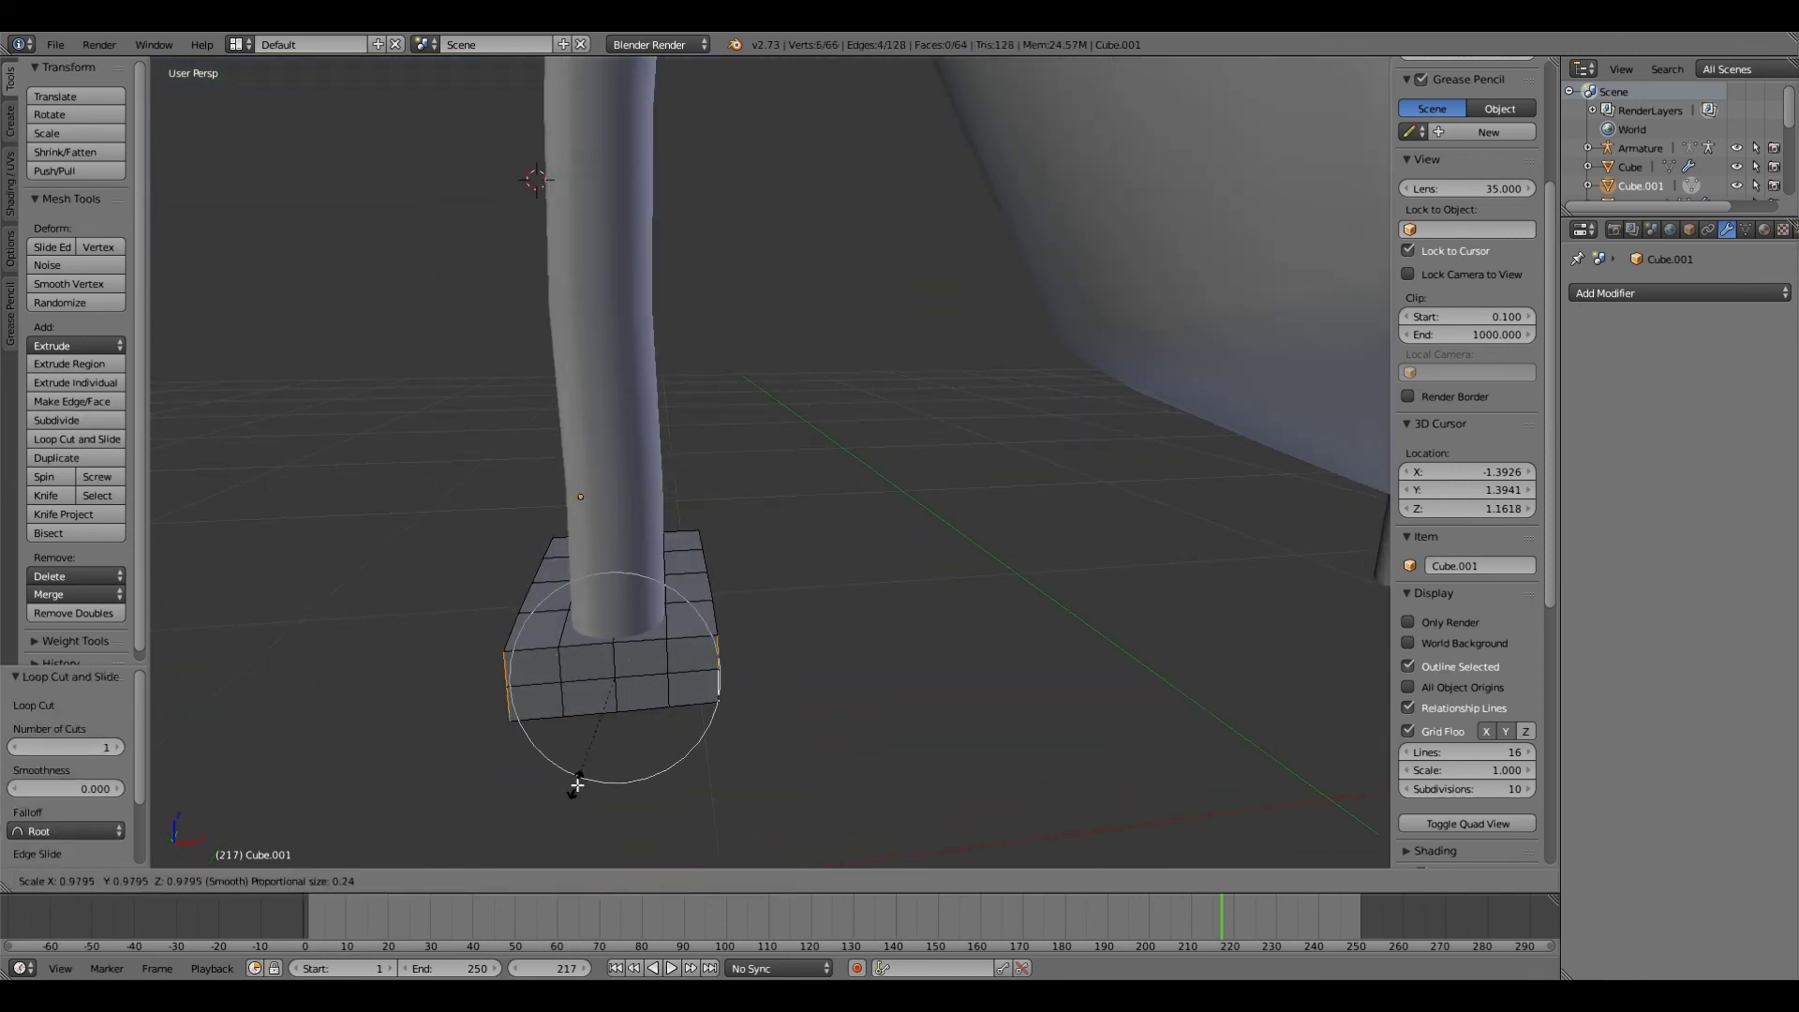
{"action": "left_click", "coordinate": [578, 740]}
Step: Shift the side edges at the foot block's other end and scale its vertical edges along X to taper it
{"action": "middle_click_drag", "start_coordinate": [579, 739], "coordinate": [782, 749]}
{"action": "right_click", "coordinate": [504, 605]}
{"action": "right_click", "coordinate": [507, 631], "text": "shift"}
{"action": "left_click_drag", "start_coordinate": [497, 652], "coordinate": [494, 674]}
{"action": "left_click", "coordinate": [494, 675]}
{"action": "right_click", "coordinate": [582, 606]}
{"action": "middle_click_drag", "start_coordinate": [559, 650], "coordinate": [525, 643]}
{"action": "right_click", "coordinate": [388, 653], "text": "shift"}
{"action": "right_click", "coordinate": [392, 684], "text": "shift"}
{"action": "key", "text": "s"}
{"action": "key", "text": "x"}
{"action": "left_click", "coordinate": [458, 738]}
Step: Adjust the height of the foot's end edges along Z, changing the proportional editing mode between moves
{"action": "middle_click_drag", "start_coordinate": [458, 731], "coordinate": [566, 563]}
{"action": "right_click", "coordinate": [551, 618]}
{"action": "key", "text": "g"}
{"action": "key", "text": "z"}
{"action": "left_click", "coordinate": [554, 563]}
{"action": "right_click", "coordinate": [328, 608]}
{"action": "middle_click_drag", "start_coordinate": [324, 609], "coordinate": [257, 656]}
{"action": "left_click", "coordinate": [635, 881]}
{"action": "left_click", "coordinate": [643, 856]}
{"action": "key", "text": "g"}
{"action": "key", "text": "z"}
{"action": "left_click", "coordinate": [469, 689]}
Step: Extend the edge selection and adjust its height along Z, finishing with a 0.046 move in another proportional editing mode
{"action": "middle_click_drag", "start_coordinate": [469, 689], "coordinate": [552, 563]}
{"action": "right_click", "coordinate": [538, 655], "text": "shift"}
{"action": "key", "text": "g"}
{"action": "key", "text": "z"}
{"action": "left_click", "coordinate": [552, 518]}
{"action": "left_click", "coordinate": [634, 881]}
{"action": "left_click", "coordinate": [660, 796]}
{"action": "key", "text": "g"}
{"action": "key", "text": "z"}
{"action": "left_click", "coordinate": [506, 470]}
Step: Select the mid-height edges around the toe end of the foot and scale them to round the shape
{"action": "middle_click_drag", "start_coordinate": [507, 470], "coordinate": [731, 677]}
{"action": "right_click", "coordinate": [441, 761]}
{"action": "right_click", "coordinate": [418, 623], "text": "shift"}
{"action": "middle_click_drag", "start_coordinate": [427, 743], "coordinate": [146, 803]}
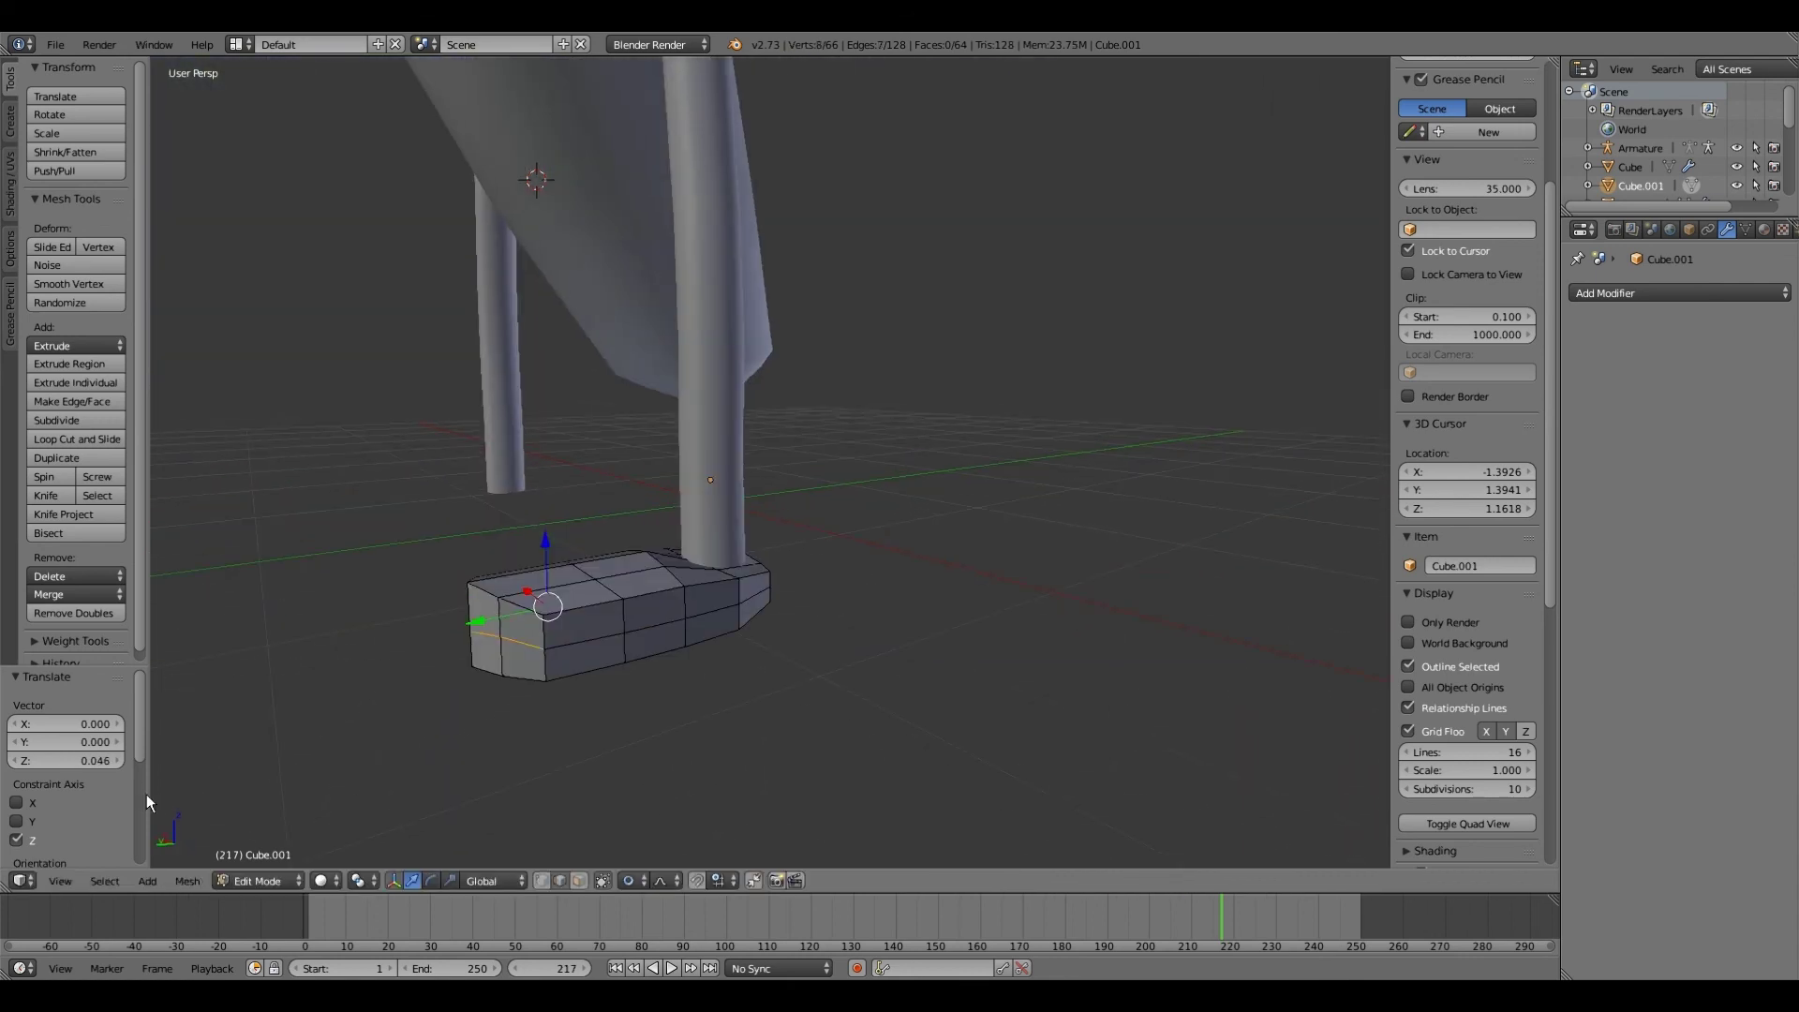
{"action": "key", "text": "s"}
{"action": "left_click", "coordinate": [350, 763]}
Step: Select the edges at the foot's front and move them along Y to reshape the toe
{"action": "middle_click_drag", "start_coordinate": [350, 763], "coordinate": [600, 656]}
{"action": "right_click", "coordinate": [532, 717]}
{"action": "right_click", "coordinate": [531, 633], "text": "shift"}
{"action": "key", "text": "g"}
{"action": "key", "text": "y"}
{"action": "left_click", "coordinate": [323, 739]}
Step: Select edges on the foot's upper side and move them along Z to refine its profile
{"action": "right_click", "coordinate": [567, 572]}
{"action": "right_click", "coordinate": [683, 653], "text": "shift"}
{"action": "key", "text": "g"}
{"action": "key", "text": "z"}
{"action": "left_click", "coordinate": [553, 585]}
Step: Return to Object Mode, shade the foot smooth, and add a Mirror modifier to it
{"action": "middle_click_drag", "start_coordinate": [553, 585], "coordinate": [656, 609]}
{"action": "right_click", "coordinate": [815, 730], "text": "shift"}
{"action": "key", "text": "Tab"}
{"action": "left_click", "coordinate": [52, 341]}
{"action": "left_click", "coordinate": [1680, 294]}
{"action": "left_click", "coordinate": [1502, 371]}
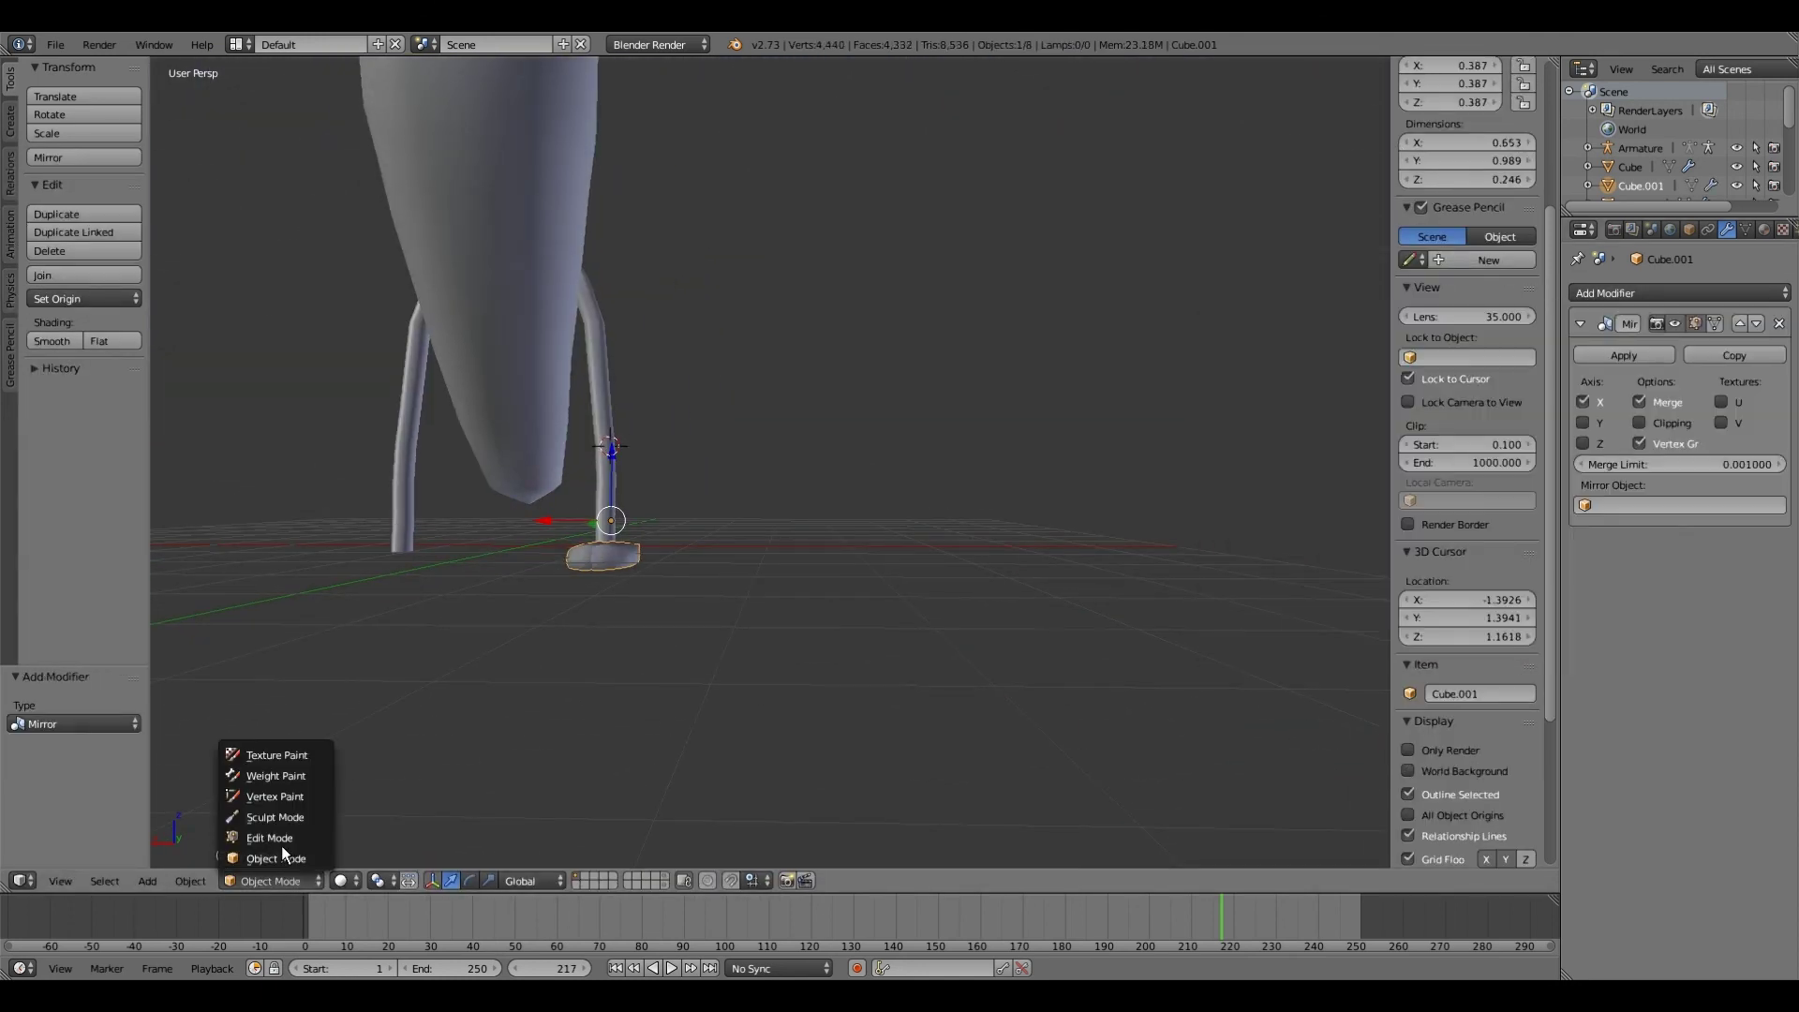
Step: In Edit Mode, move the whole foot mesh away from its origin to separate the mirrored feet, and return to Object Mode
{"action": "key", "text": "Tab"}
{"action": "key", "text": "a"}
{"action": "key", "text": "ctrl+KP_1"}
{"action": "key", "text": "g"}
{"action": "key", "text": "Tab"}
{"action": "key", "text": "ctrl+space"}
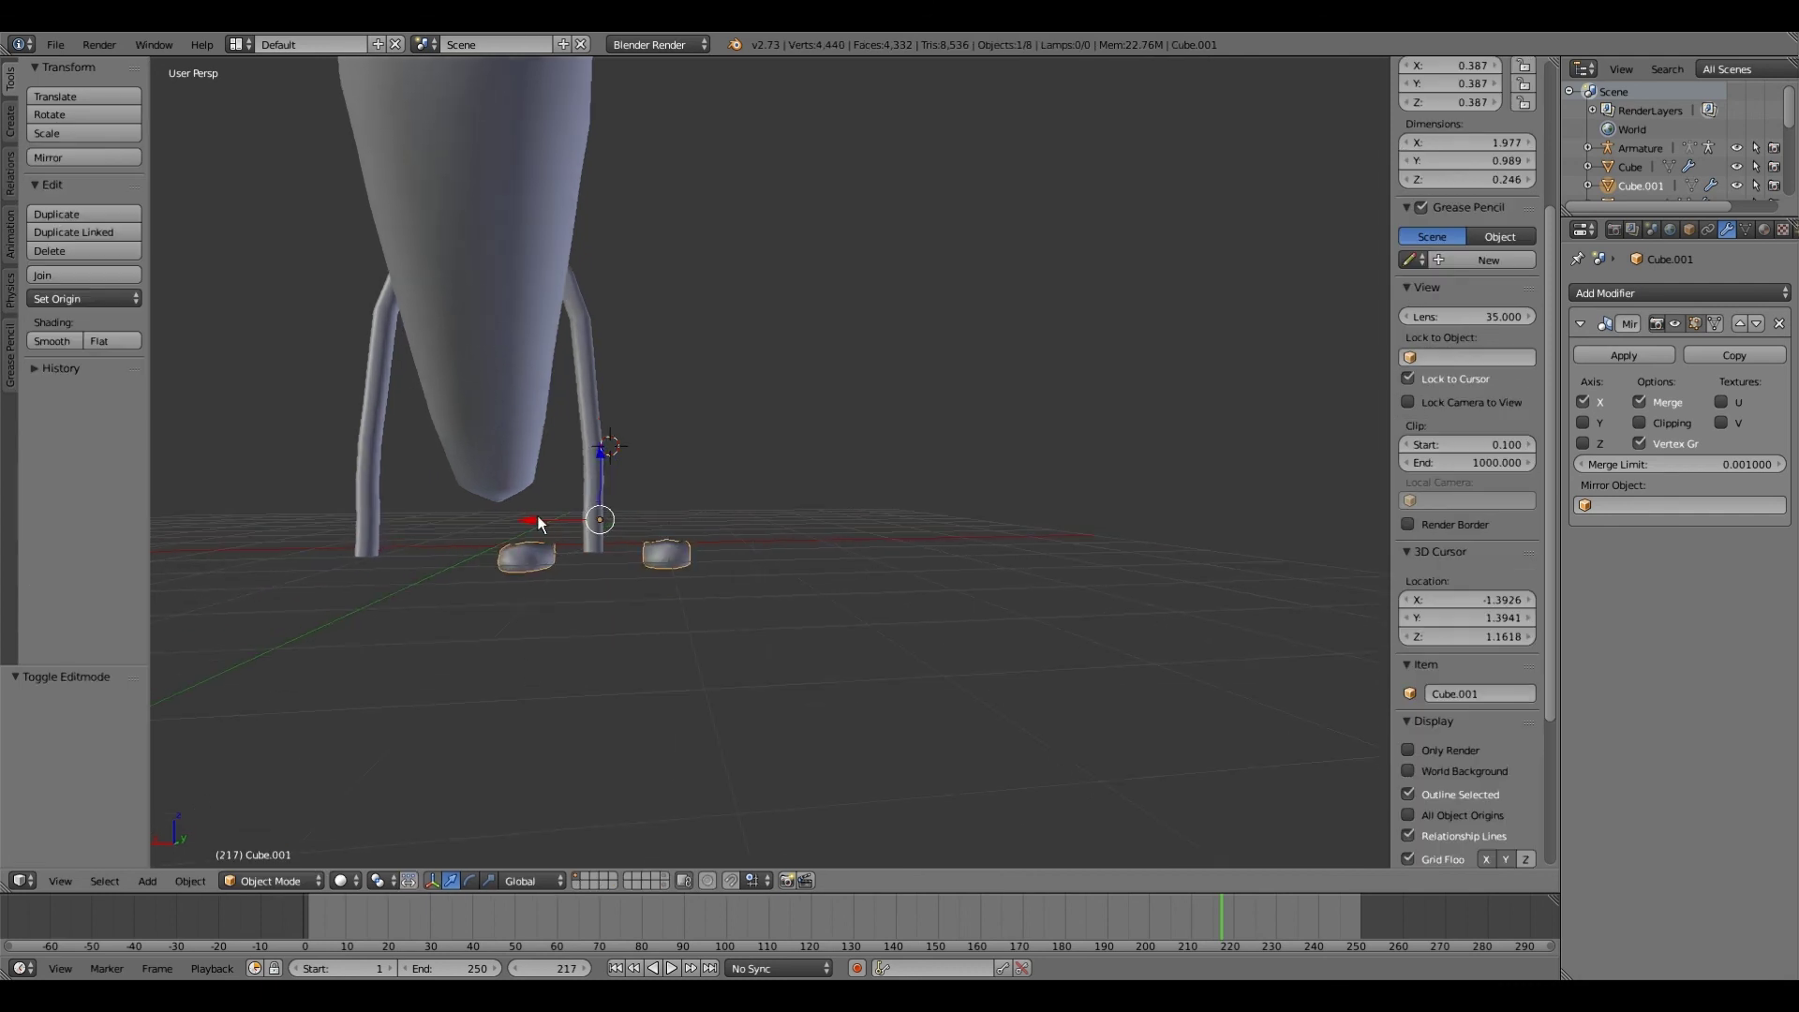
Step: Move the mirrored feet object 1.202 along X under the body and reset the 3D cursor to the world origin
{"action": "left_click_drag", "start_coordinate": [537, 522], "coordinate": [444, 546]}
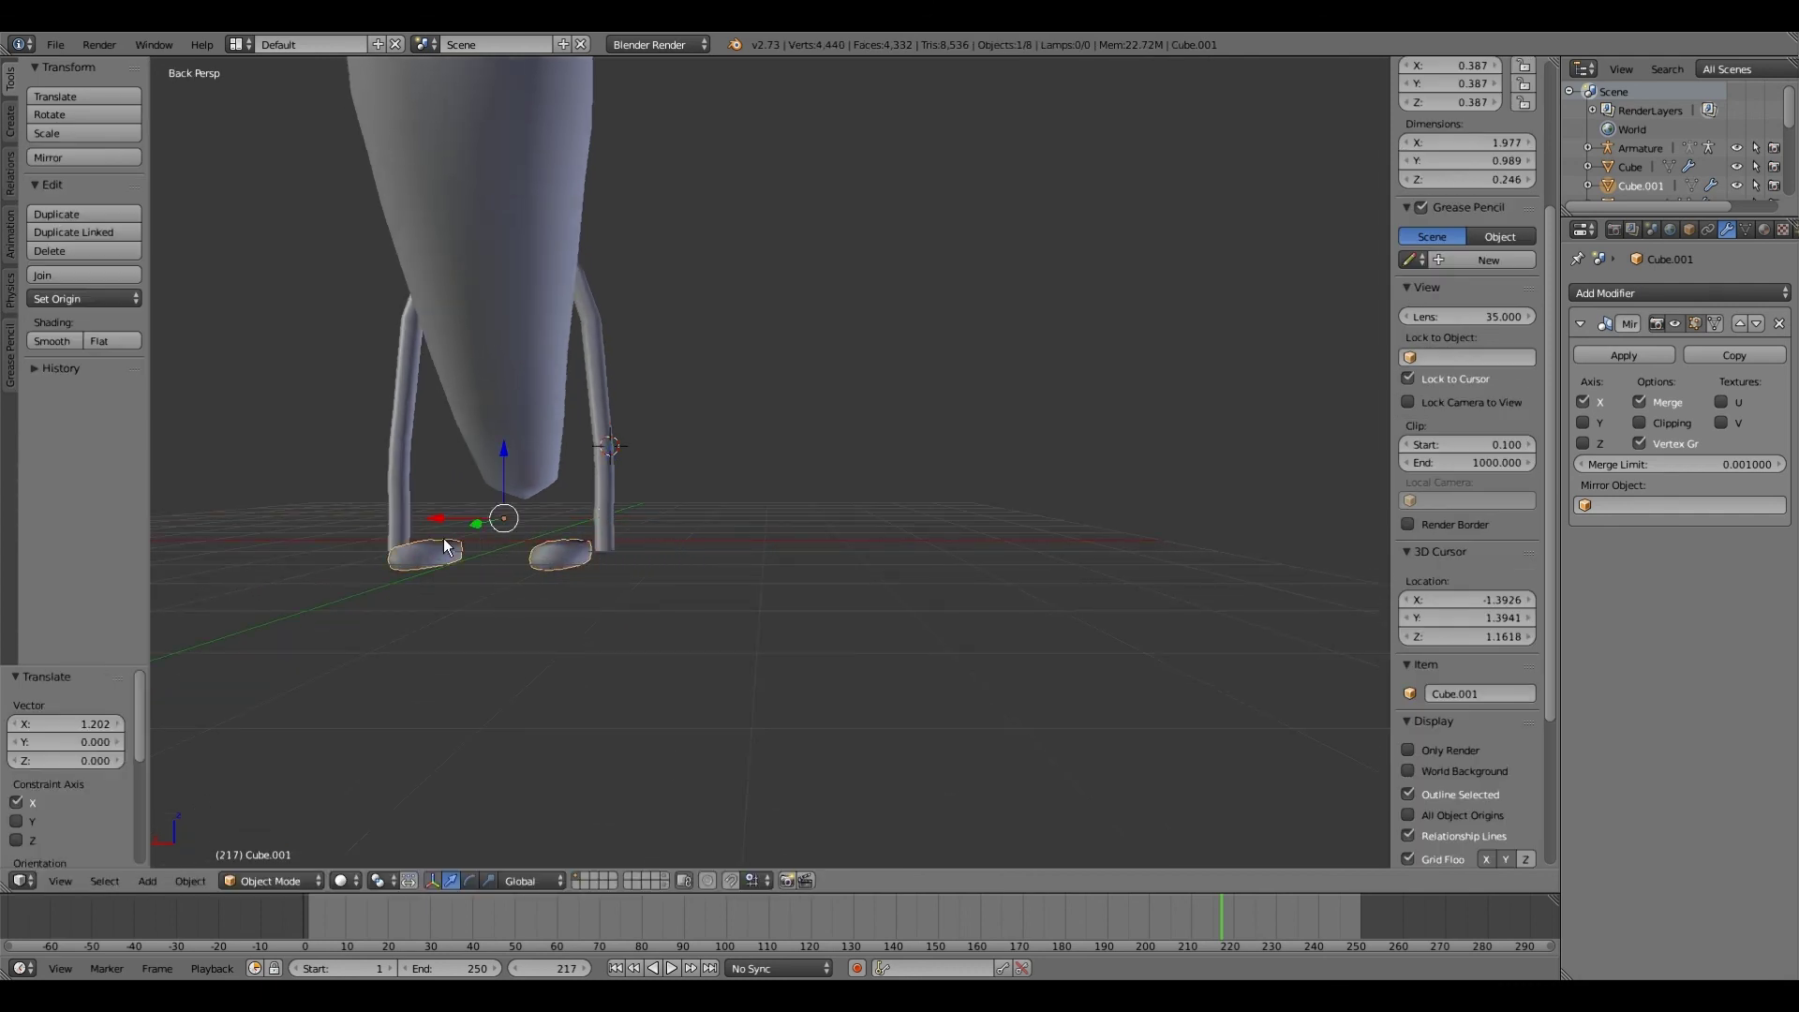
{"action": "key", "text": "shift+c"}
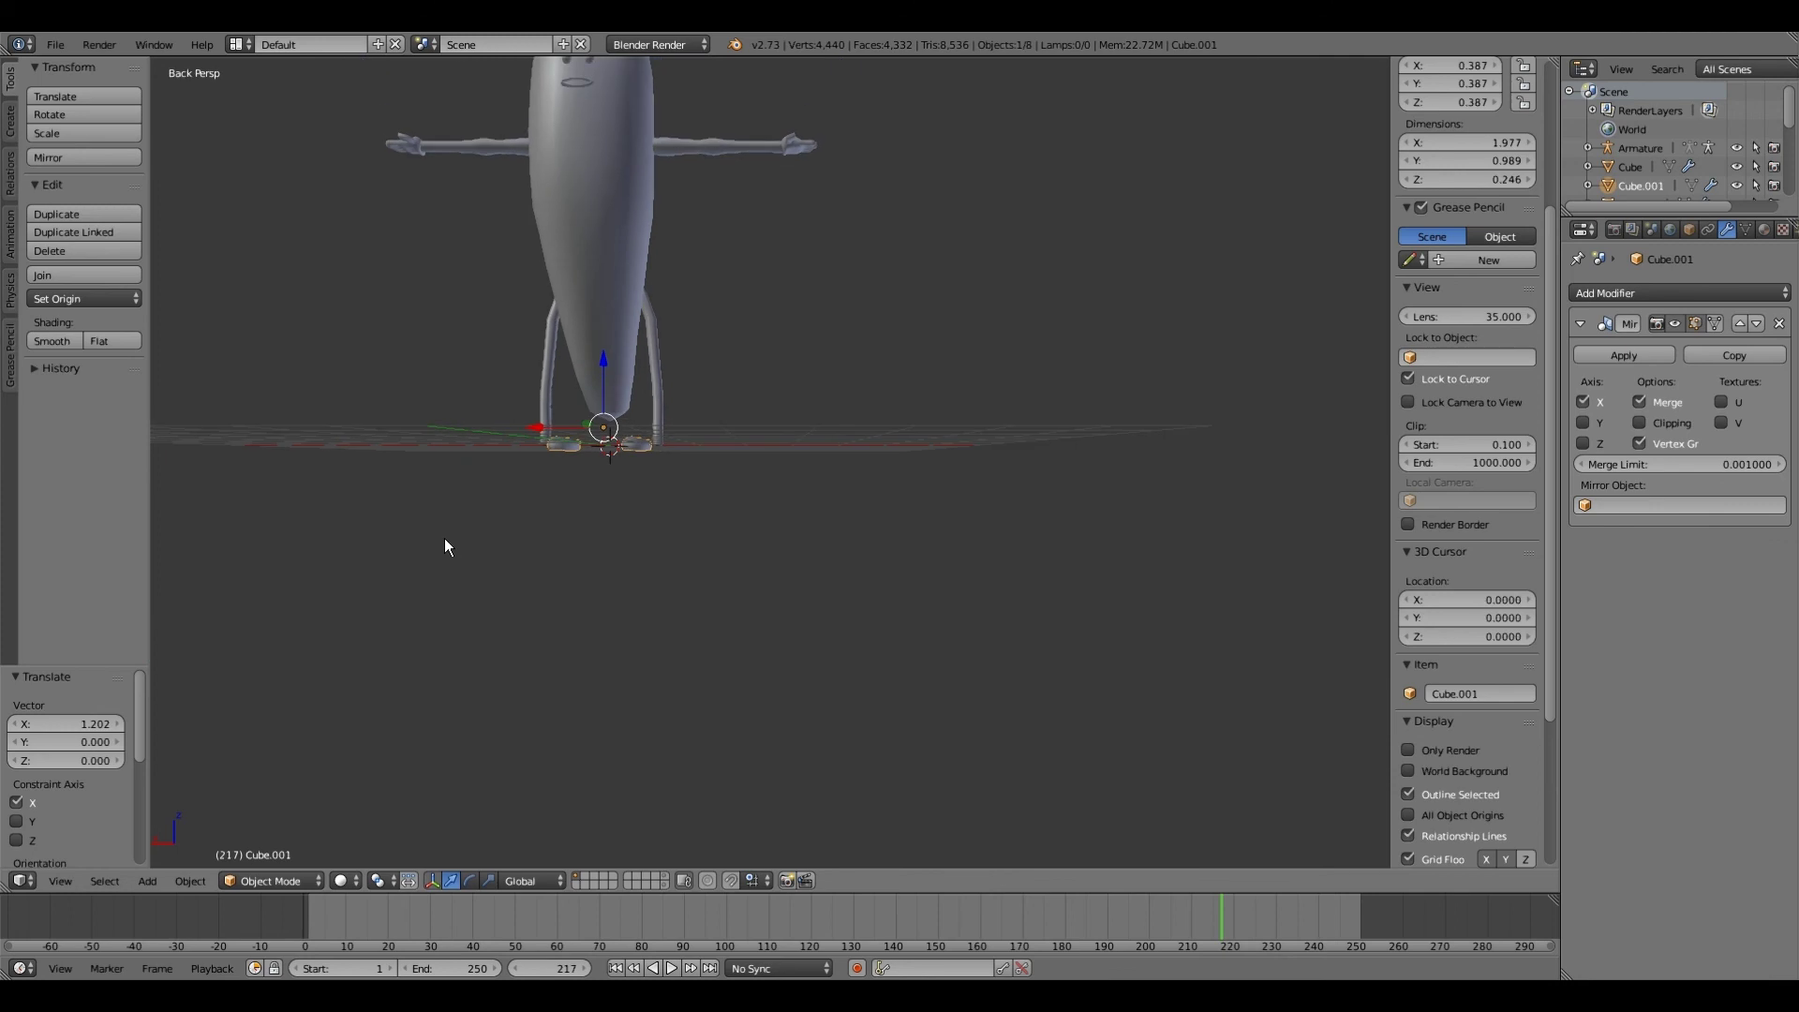
{"action": "scroll", "coordinate": [444, 548], "scroll_direction": "up", "scroll_amount": 5}
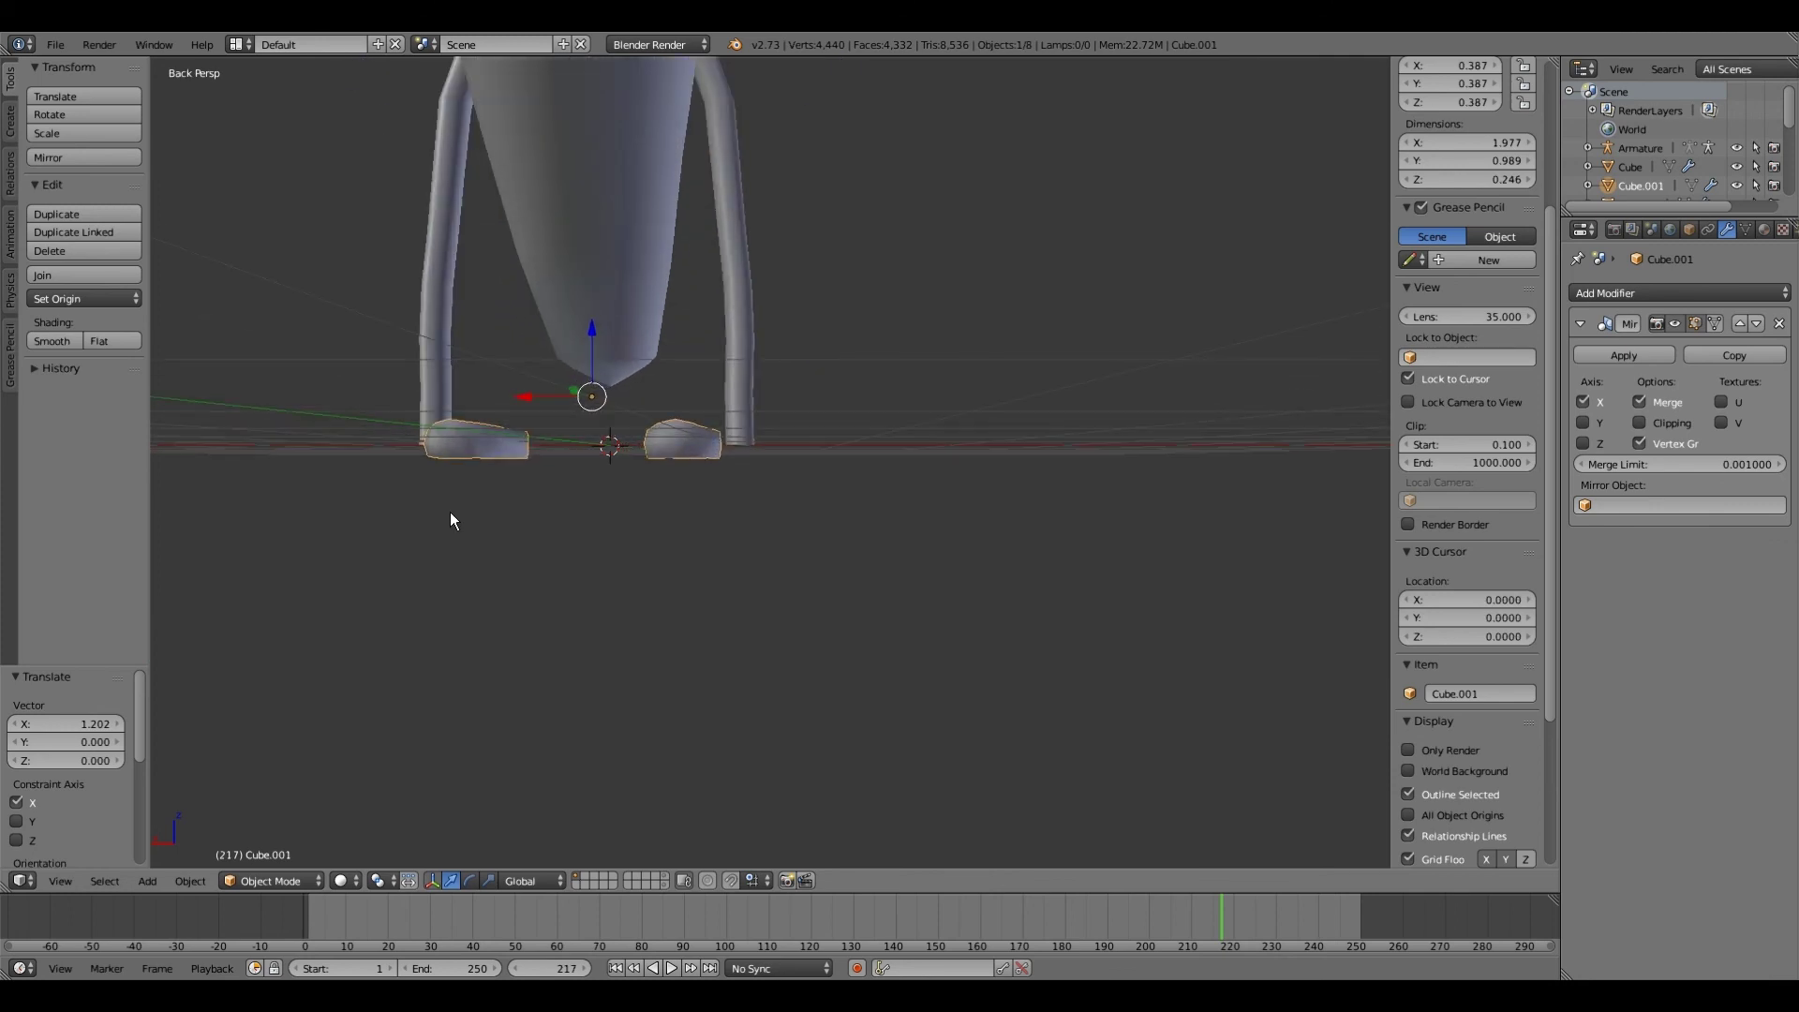
{"action": "mouse_move", "coordinate": [457, 519]}
{"action": "middle_mouse_down"}
{"action": "mouse_move", "coordinate": [486, 522]}
{"action": "mouse_move", "coordinate": [467, 526]}
{"action": "middle_mouse_up"}
{"action": "scroll", "coordinate": [267, 869], "scroll_direction": "up", "scroll_amount": 1}
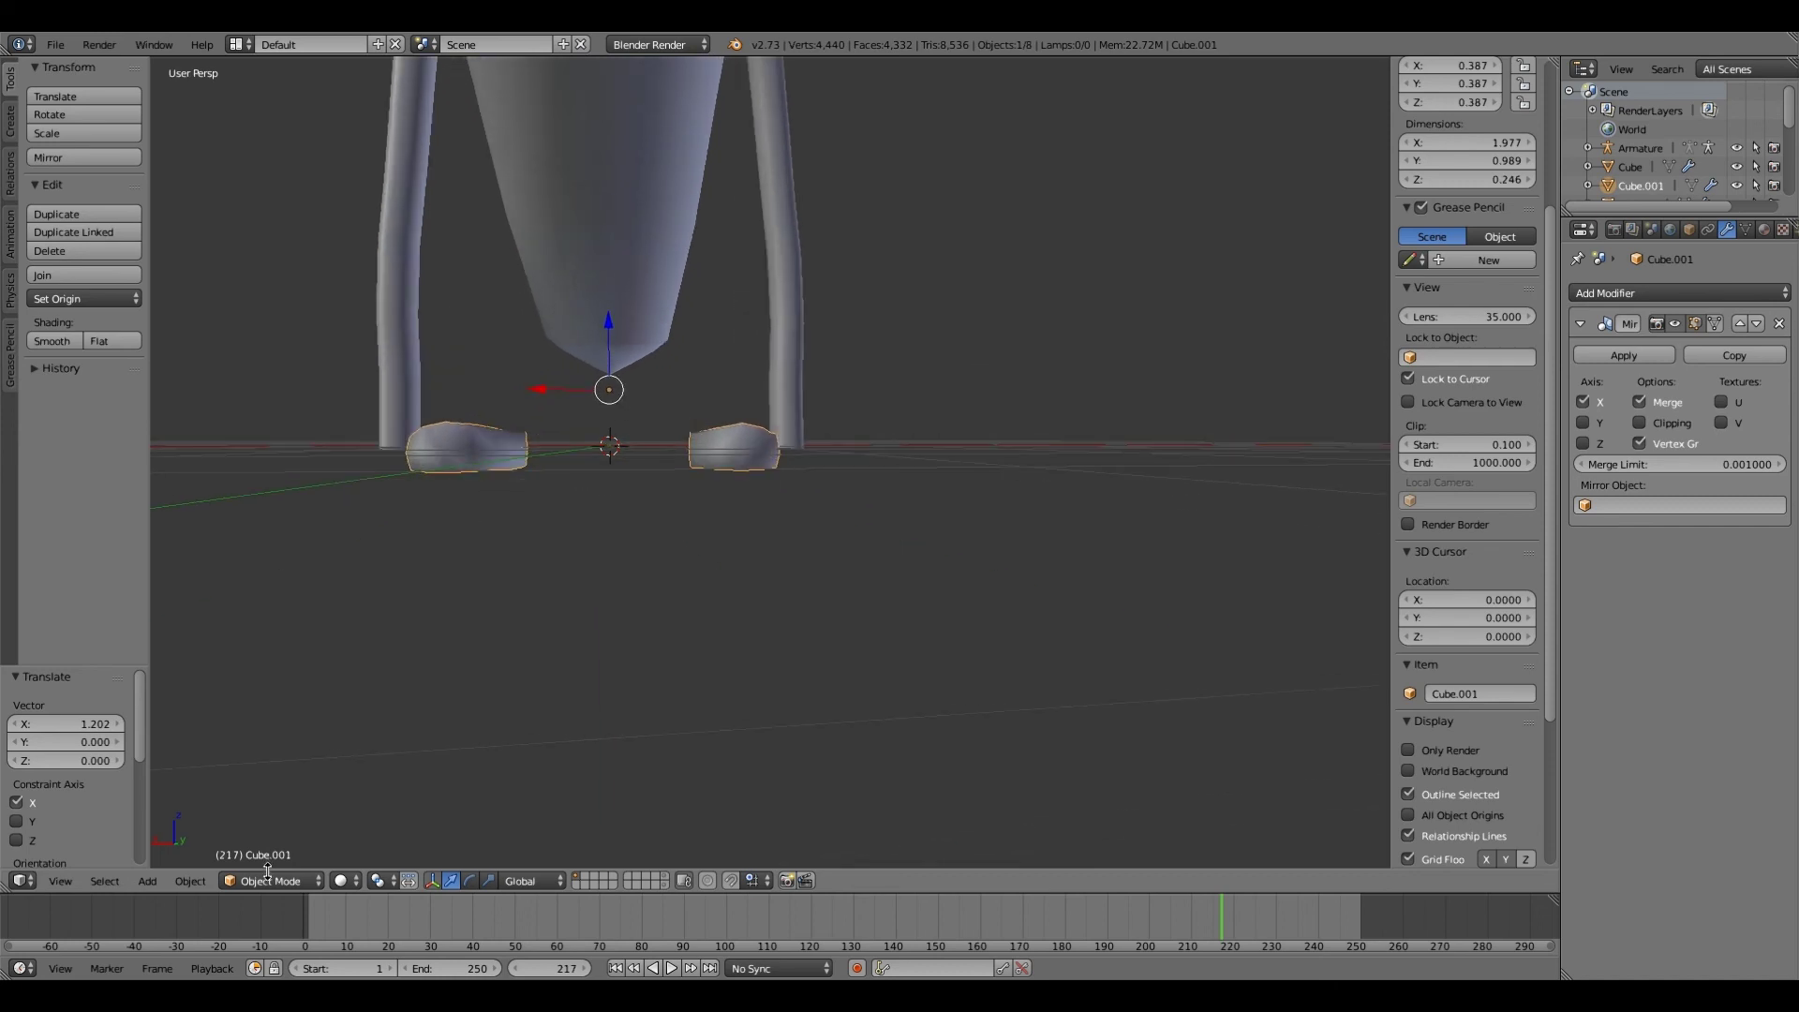
Step: In Edit Mode, move the foot mesh -0.352 and -0.073 along X to align both feet with the legs, and return to Object Mode
{"action": "left_click", "coordinate": [268, 881]}
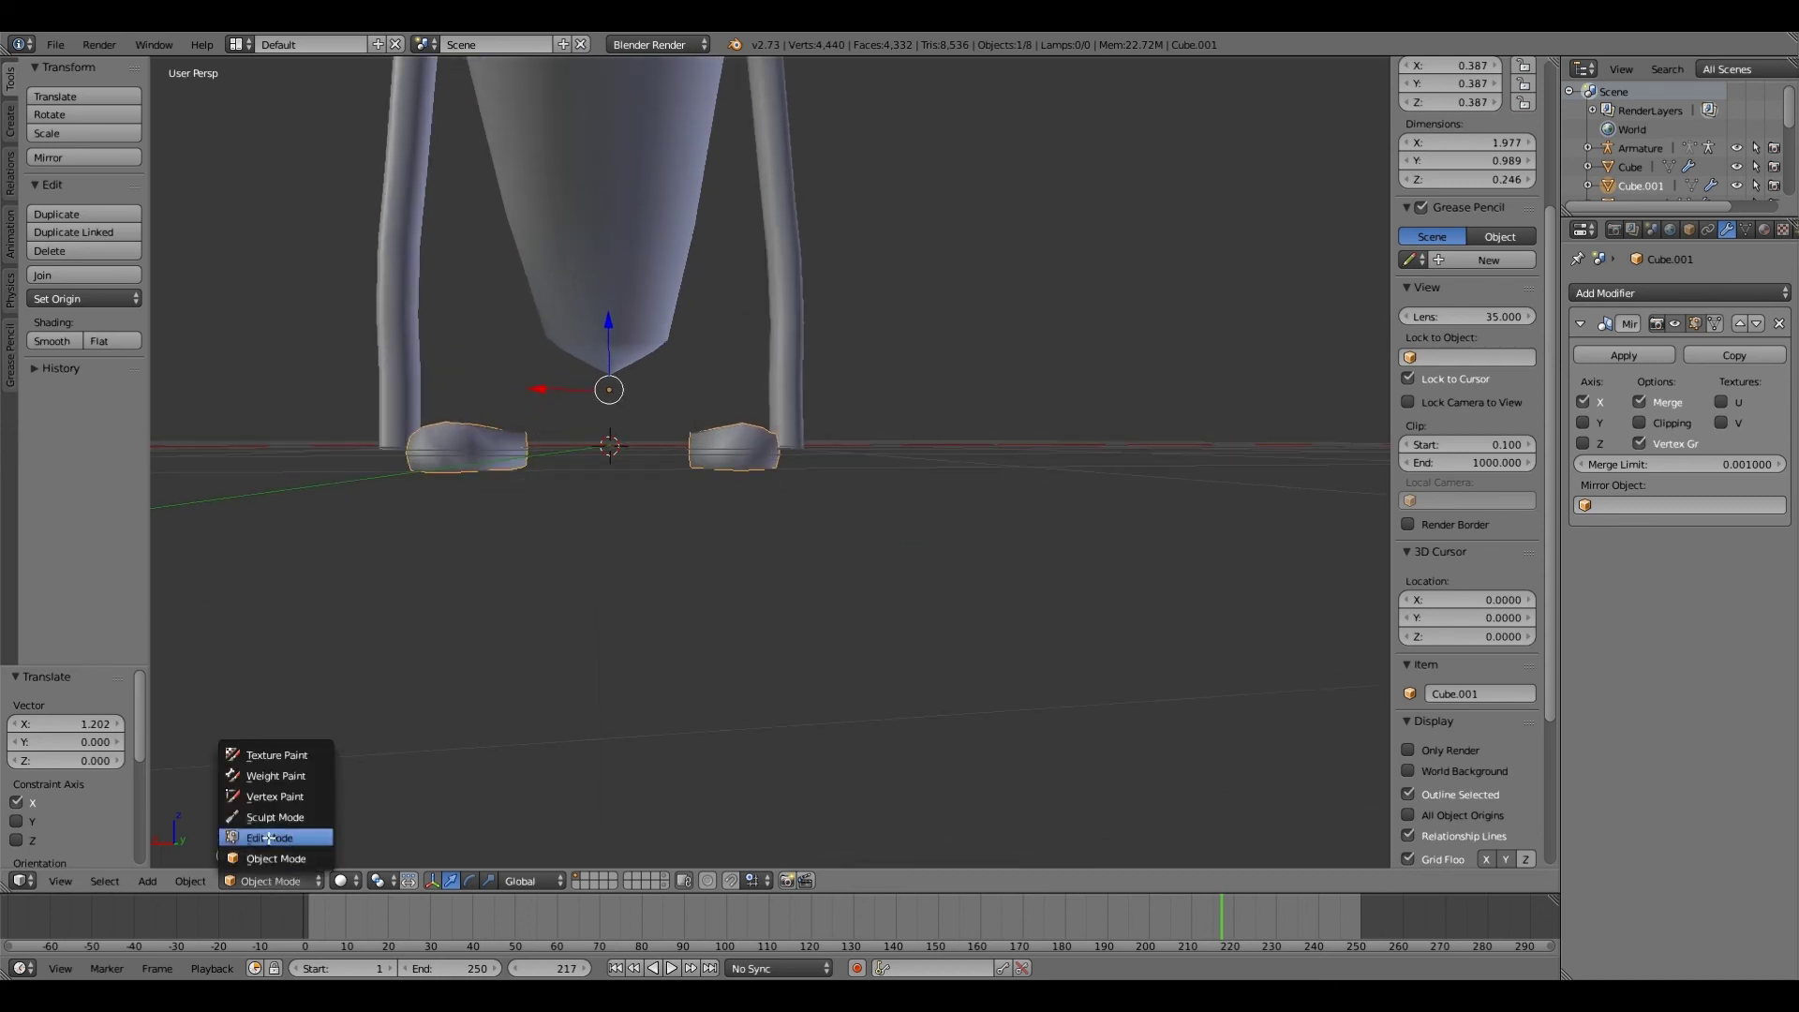
{"action": "left_click", "coordinate": [268, 836]}
{"action": "key", "text": "g"}
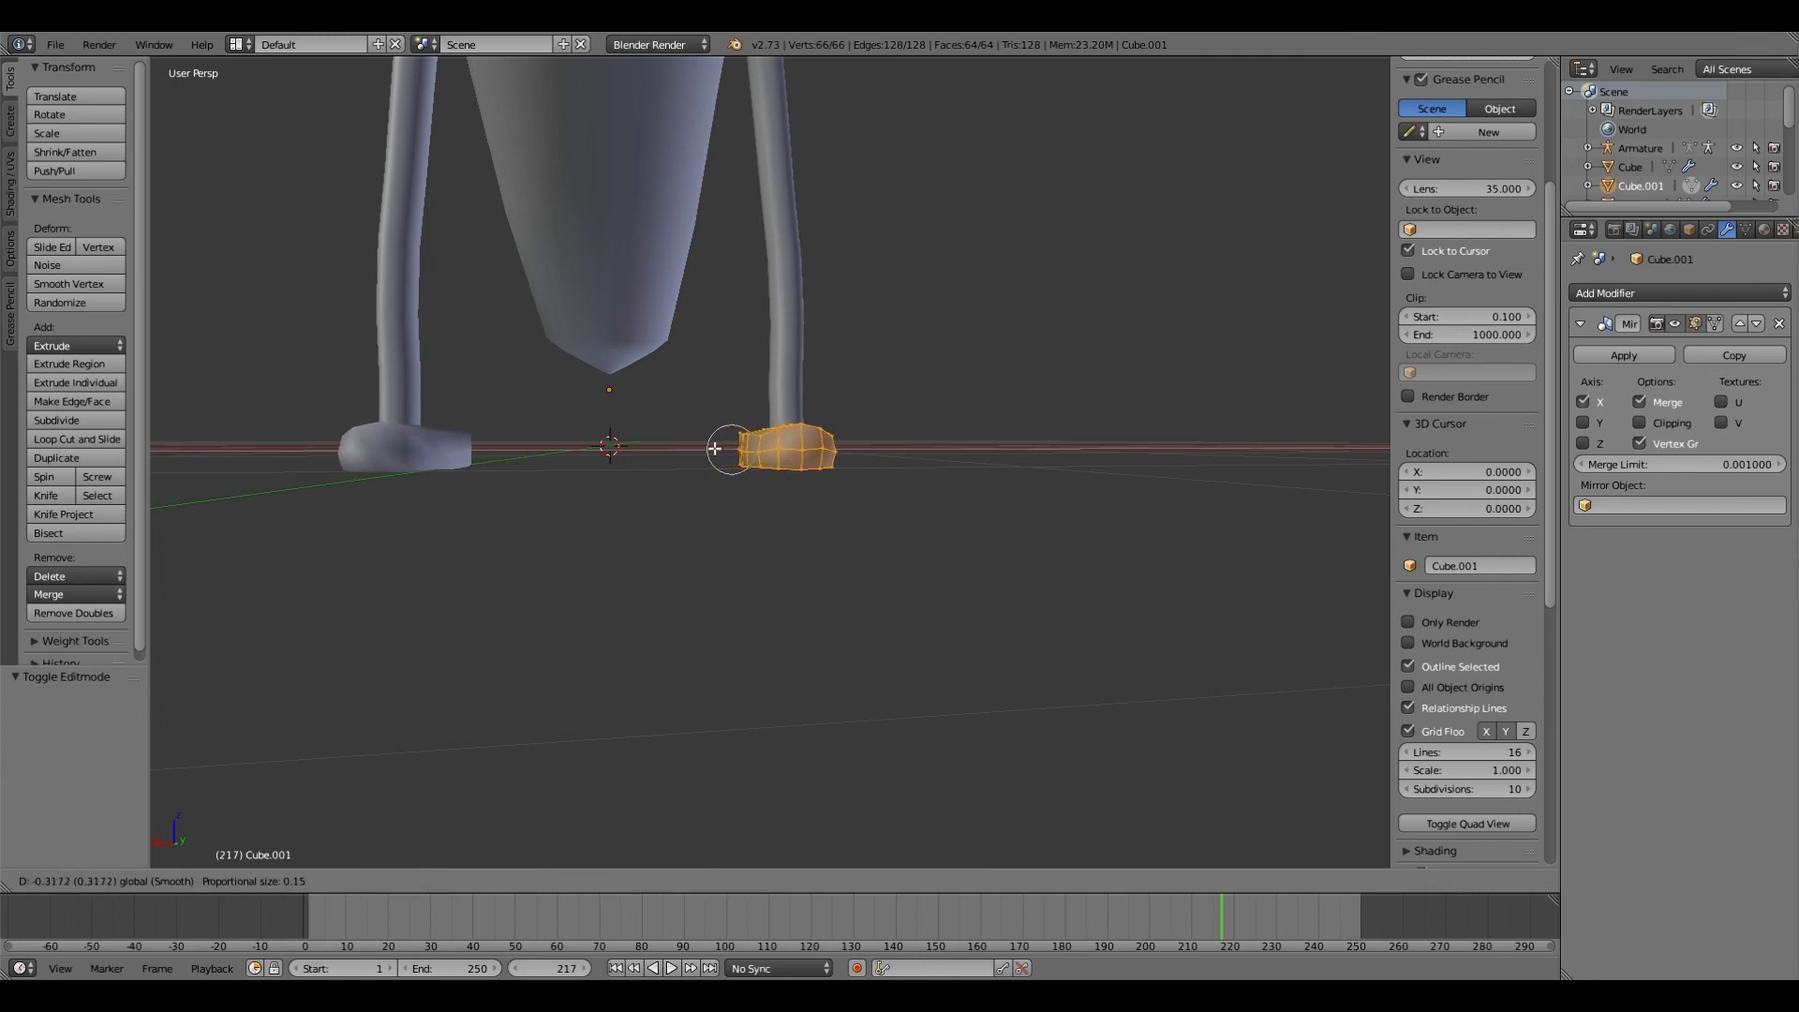
{"action": "left_click", "coordinate": [717, 448]}
{"action": "middle_click_drag", "start_coordinate": [611, 474], "coordinate": [645, 523]}
{"action": "key", "text": "g"}
{"action": "key", "text": "x"}
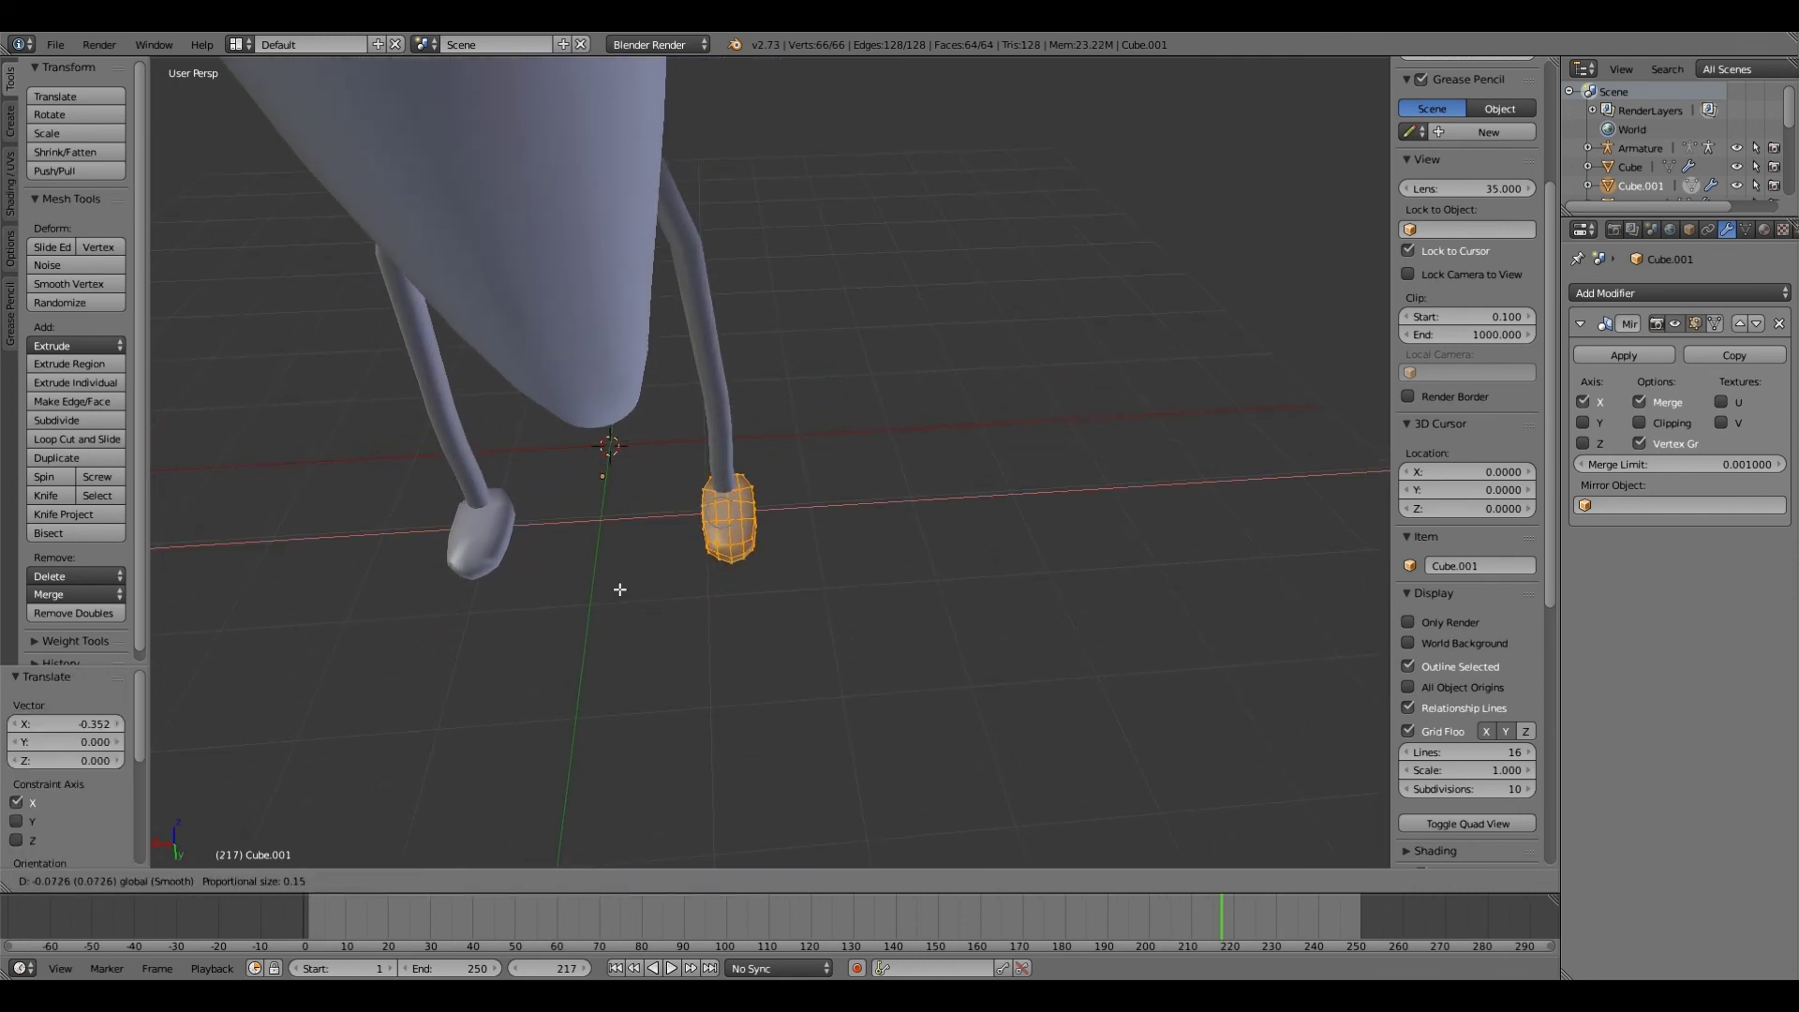
{"action": "left_click", "coordinate": [619, 588]}
{"action": "middle_click_drag", "start_coordinate": [619, 589], "coordinate": [624, 522]}
{"action": "left_click", "coordinate": [279, 877]}
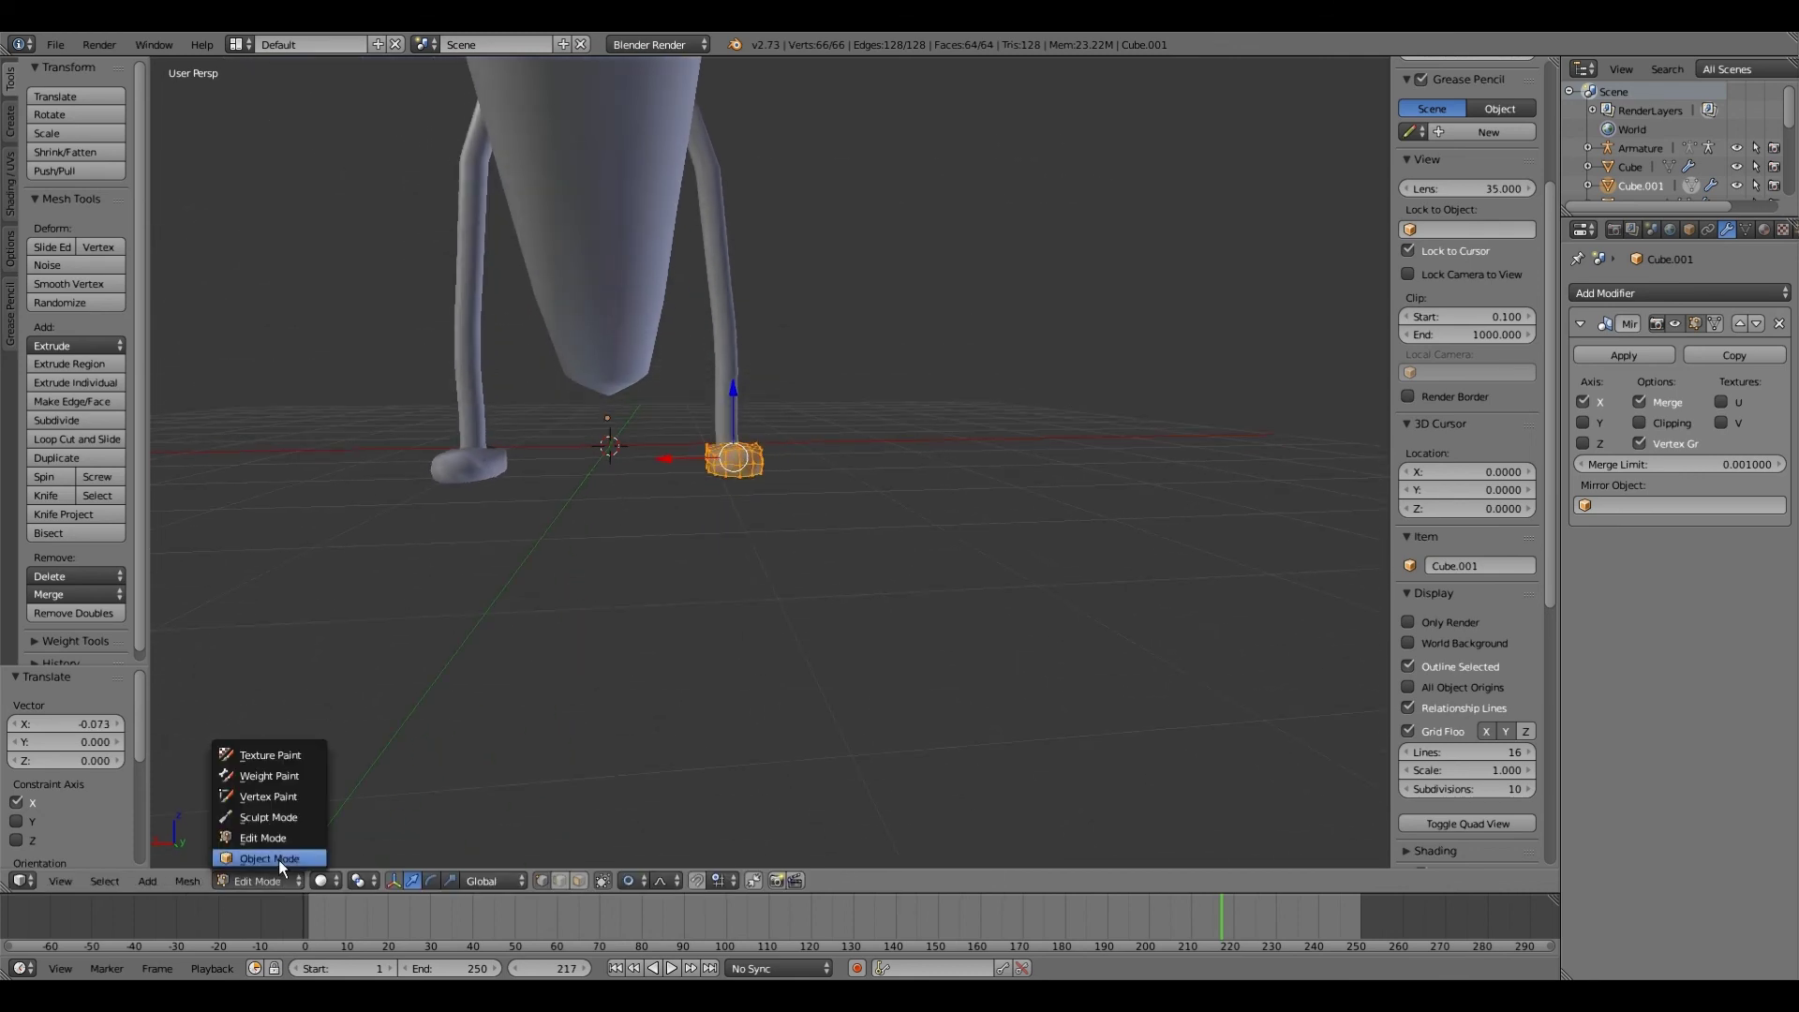
{"action": "left_click", "coordinate": [278, 858]}
Step: Check the feet against the whole character and set them to flat shading
{"action": "scroll", "coordinate": [515, 589], "scroll_direction": "down", "scroll_amount": 6}
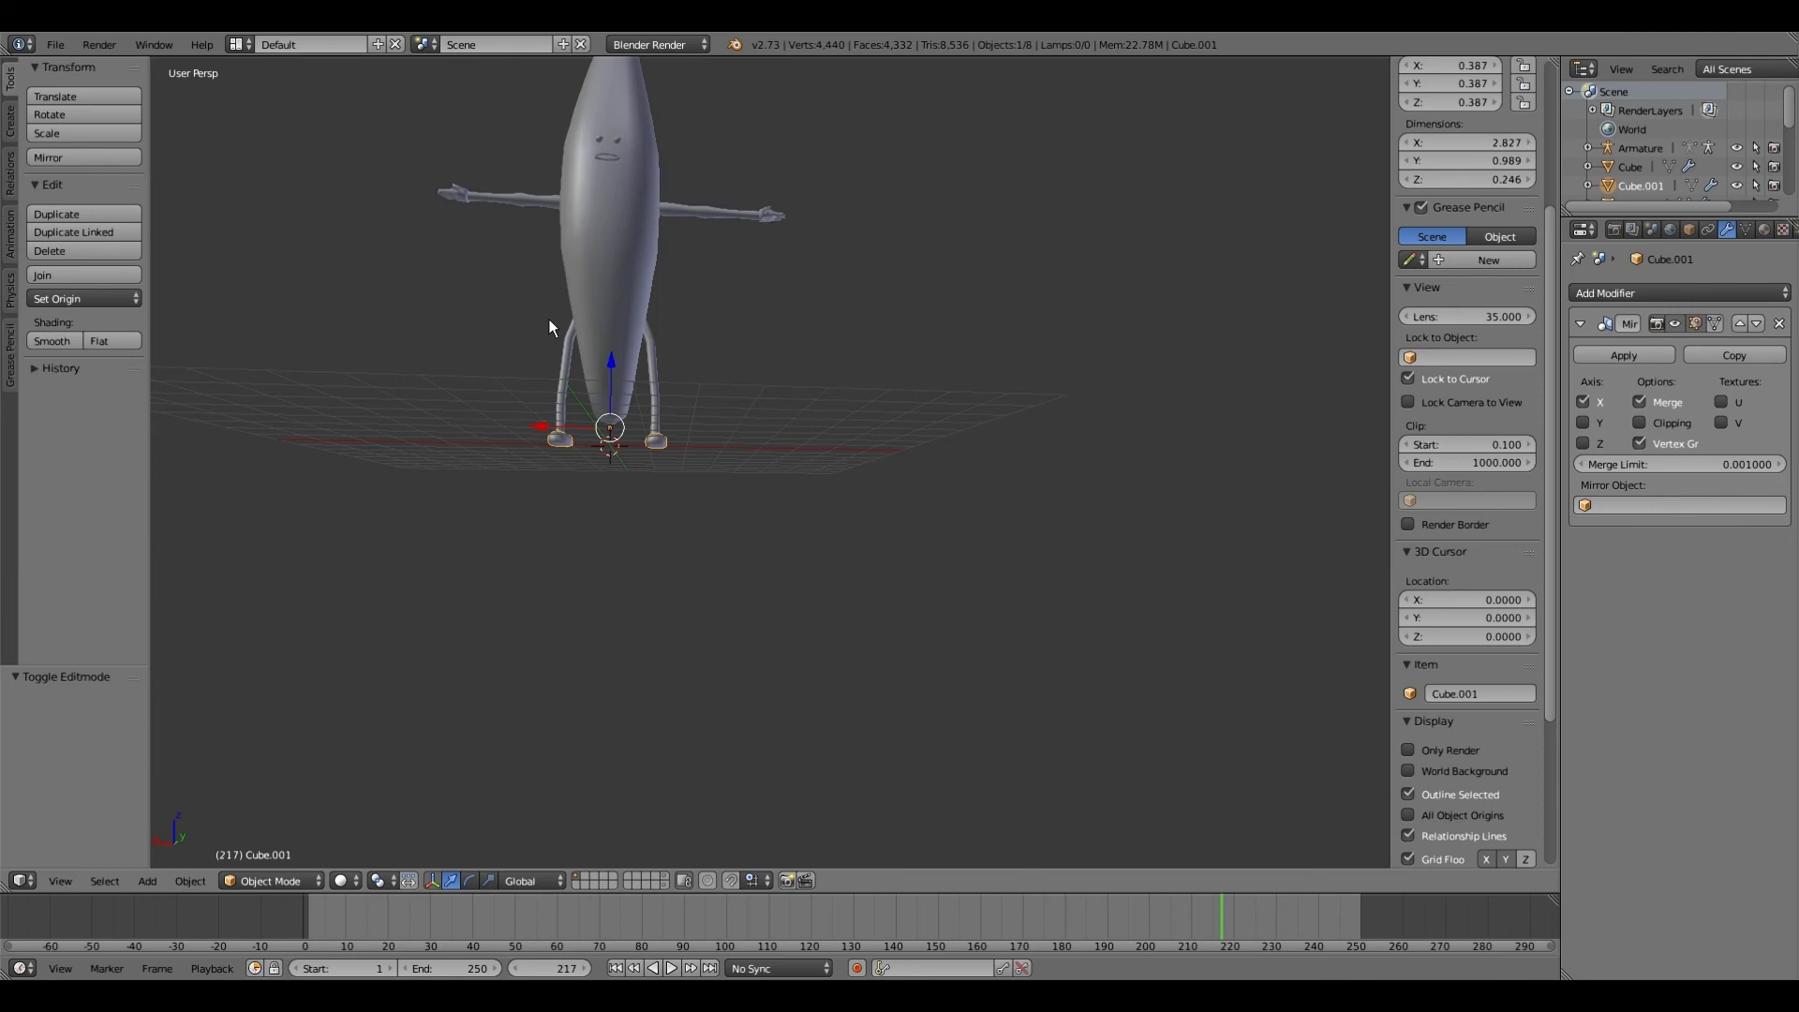
{"action": "middle_click_drag", "start_coordinate": [579, 452], "coordinate": [640, 640]}
{"action": "scroll", "coordinate": [607, 624], "scroll_direction": "up", "scroll_amount": 2}
{"action": "scroll", "coordinate": [656, 599], "scroll_direction": "up", "scroll_amount": 3}
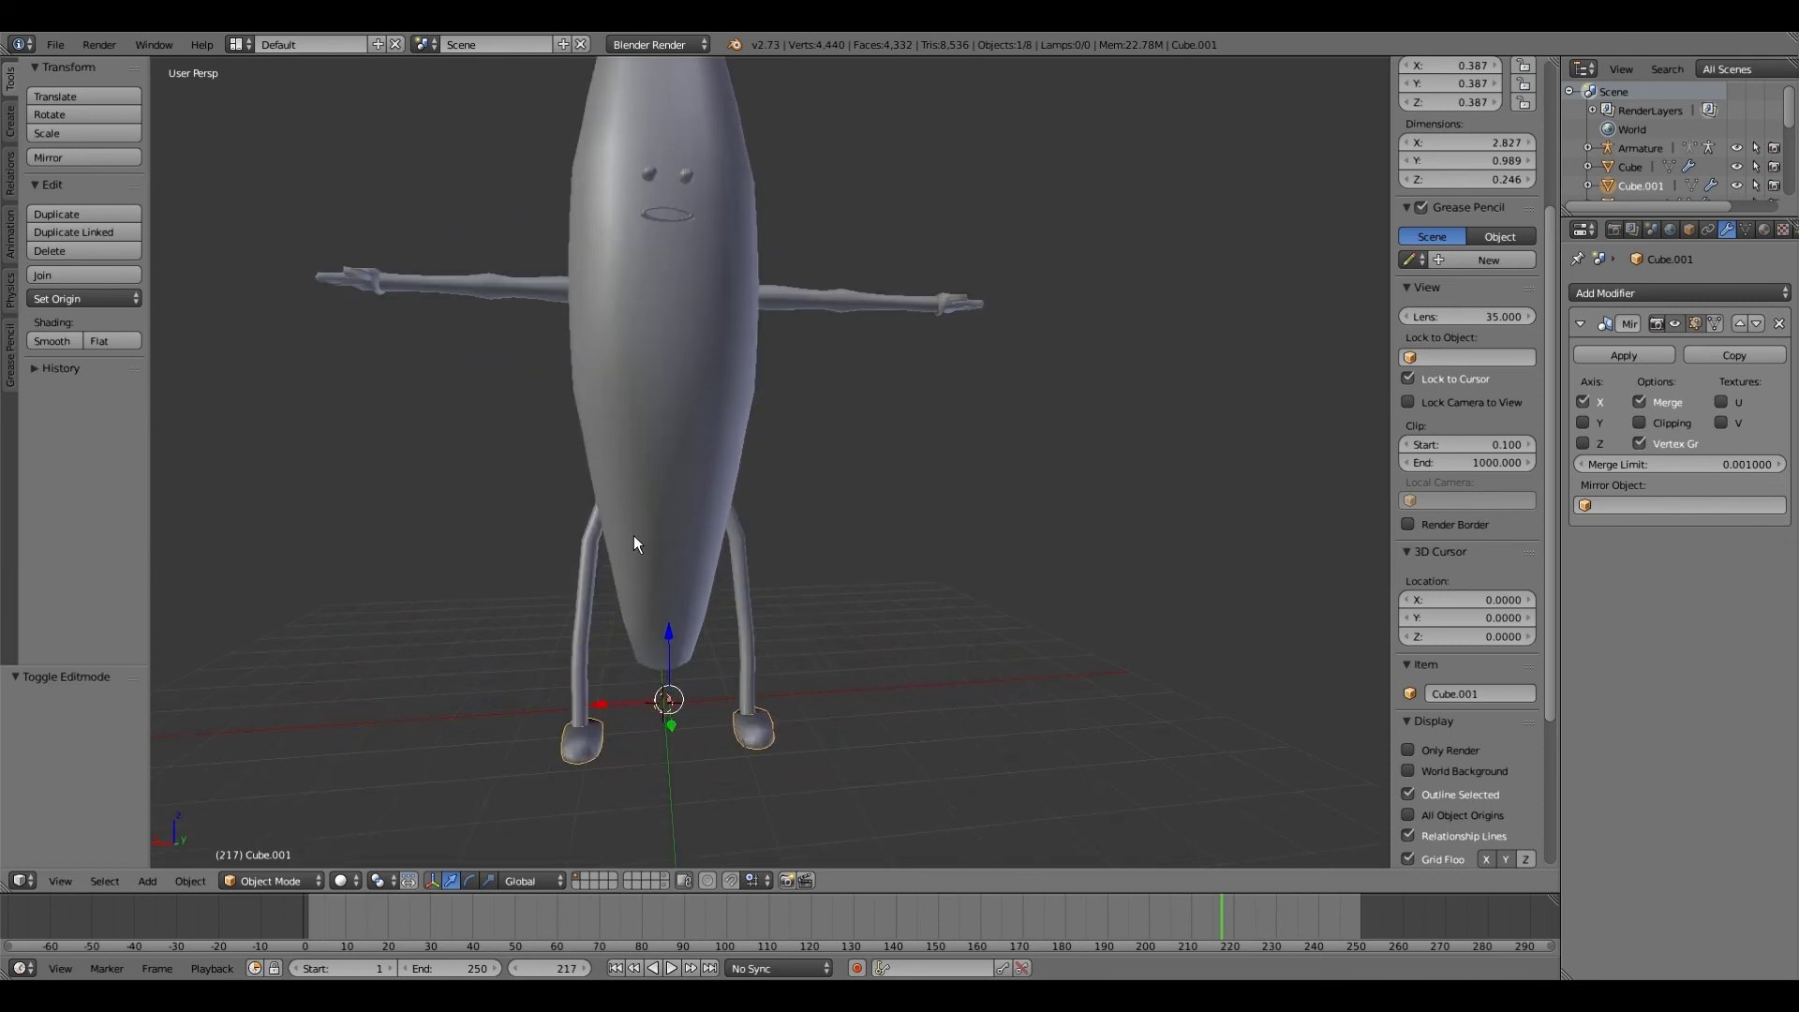
{"action": "scroll", "coordinate": [632, 538], "scroll_direction": "up", "scroll_amount": 1}
{"action": "middle_click_drag", "start_coordinate": [629, 541], "coordinate": [137, 463]}
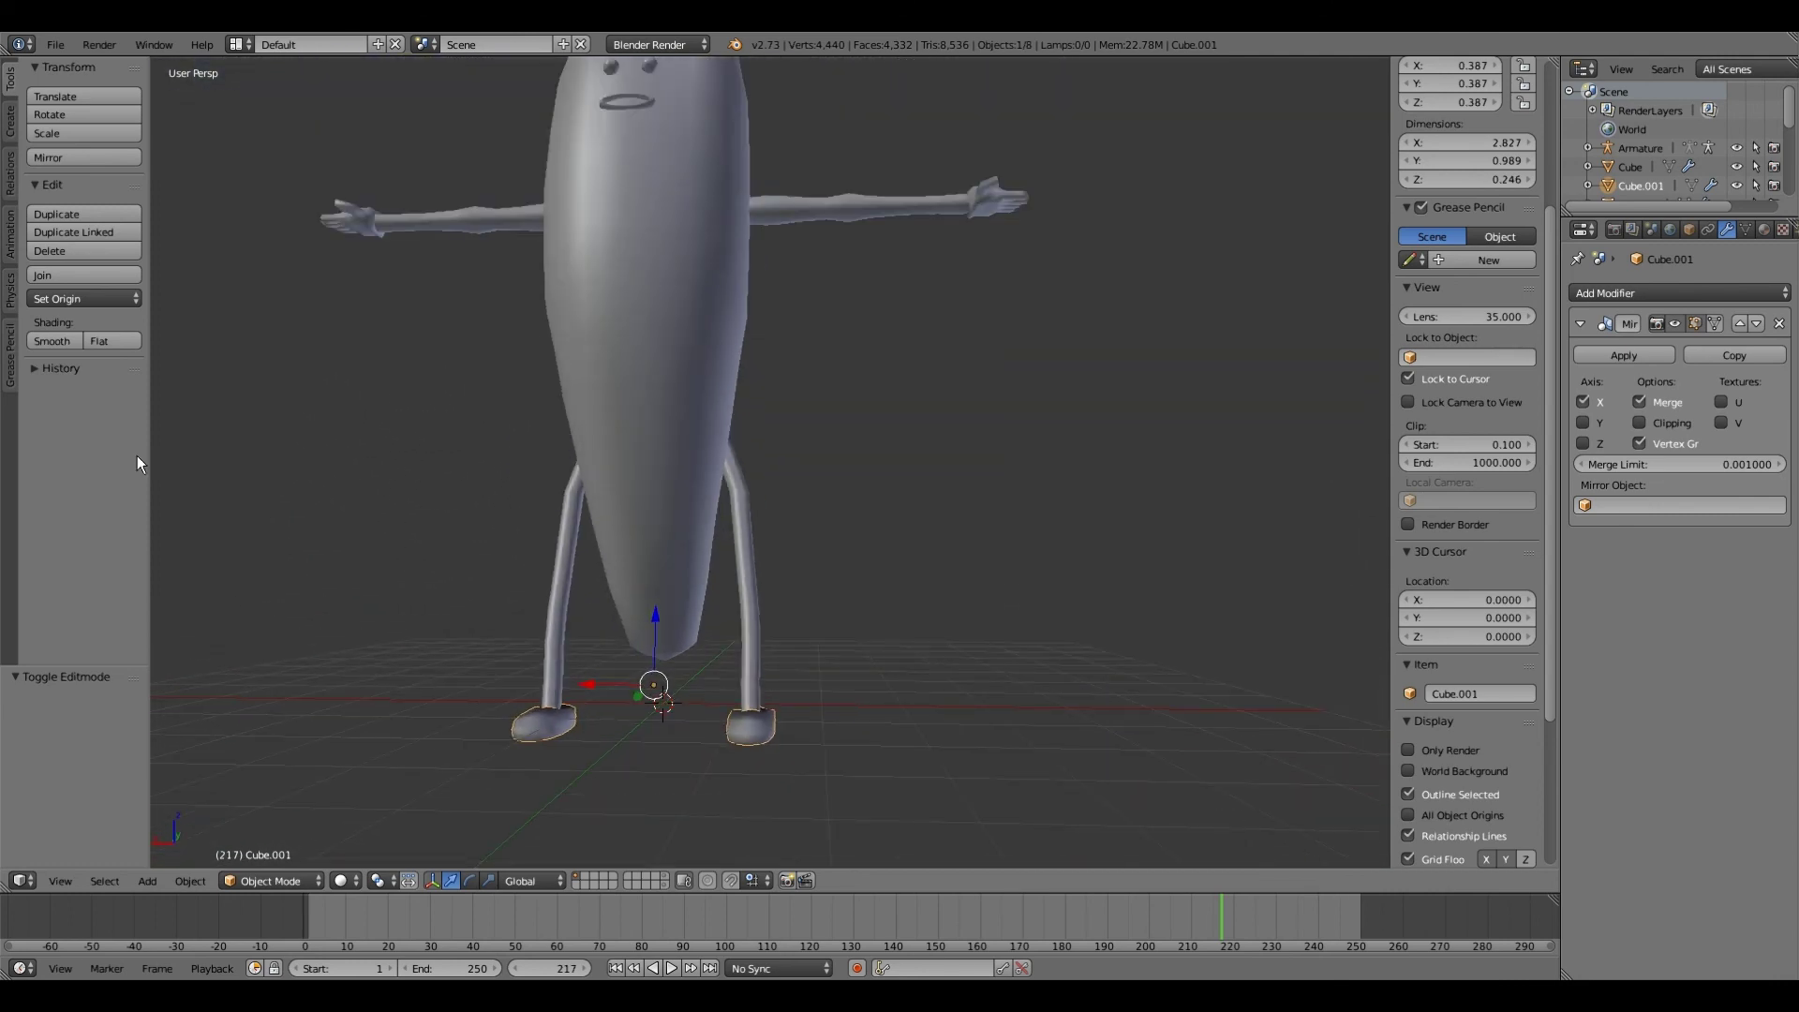
{"action": "left_click", "coordinate": [44, 341]}
Step: Select the mirrored hands object and save the file
{"action": "right_click", "coordinate": [360, 222]}
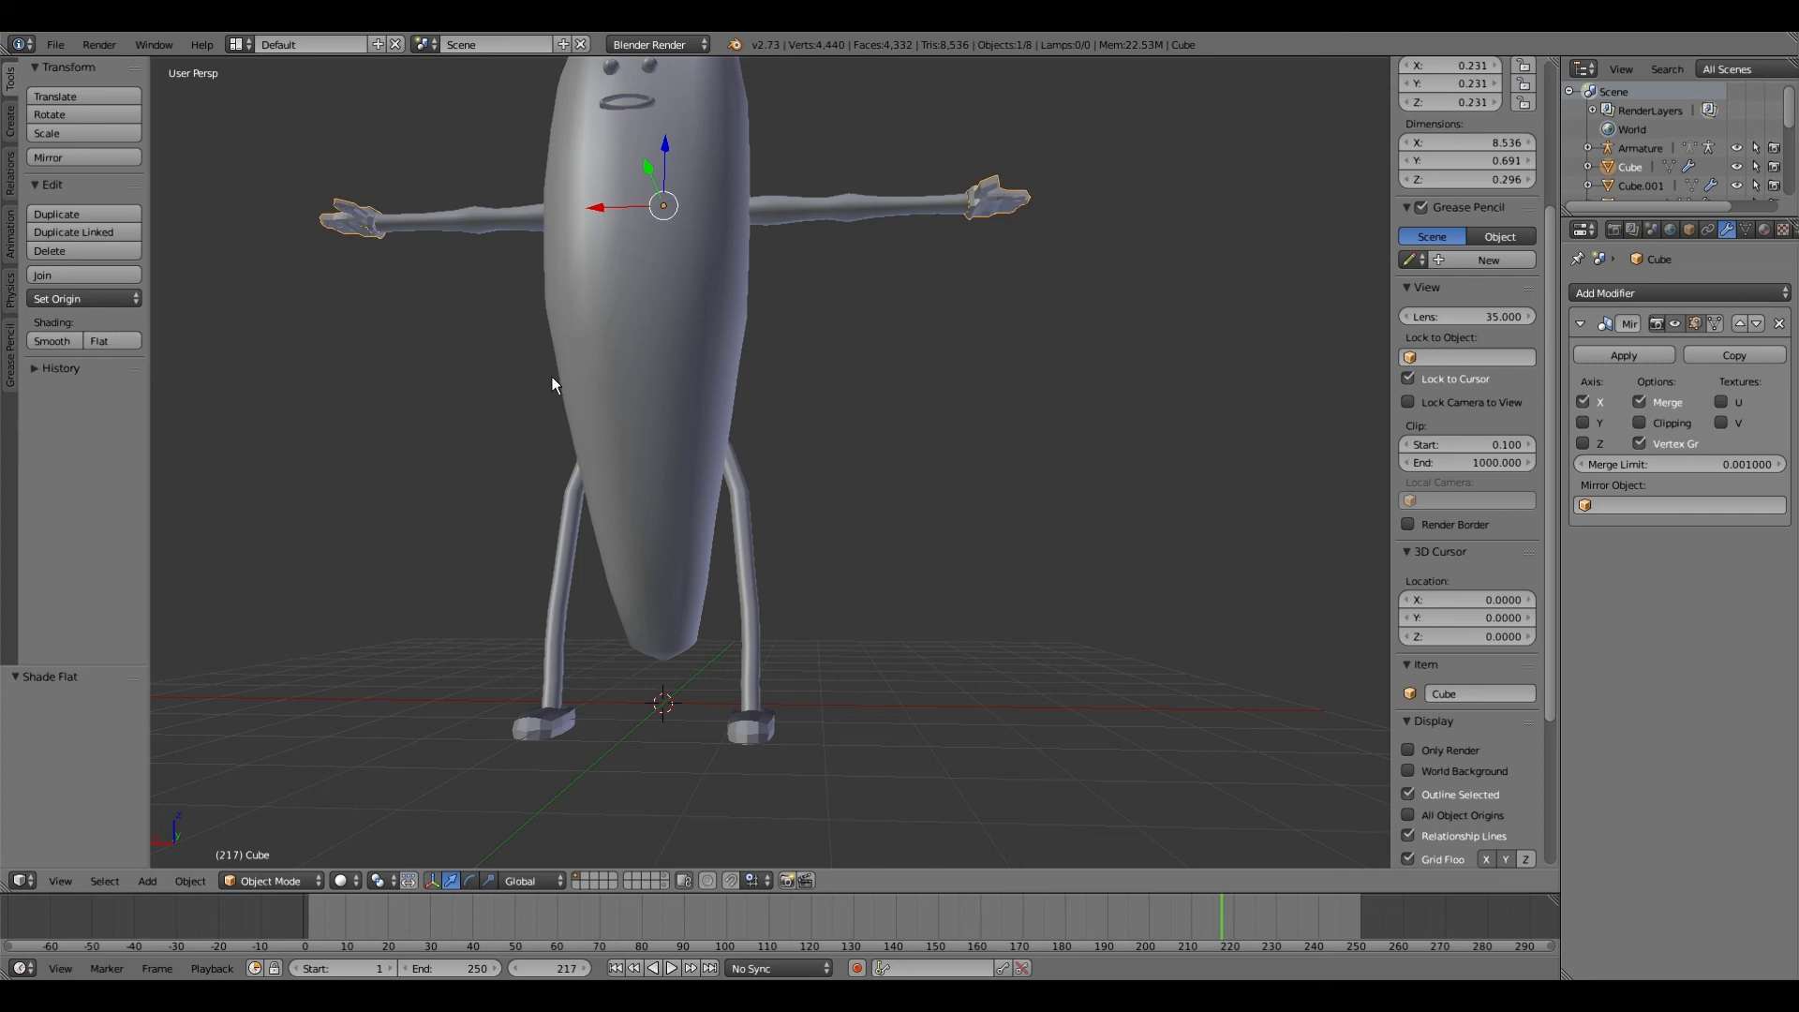
{"action": "middle_click_drag", "start_coordinate": [553, 377], "coordinate": [56, 53]}
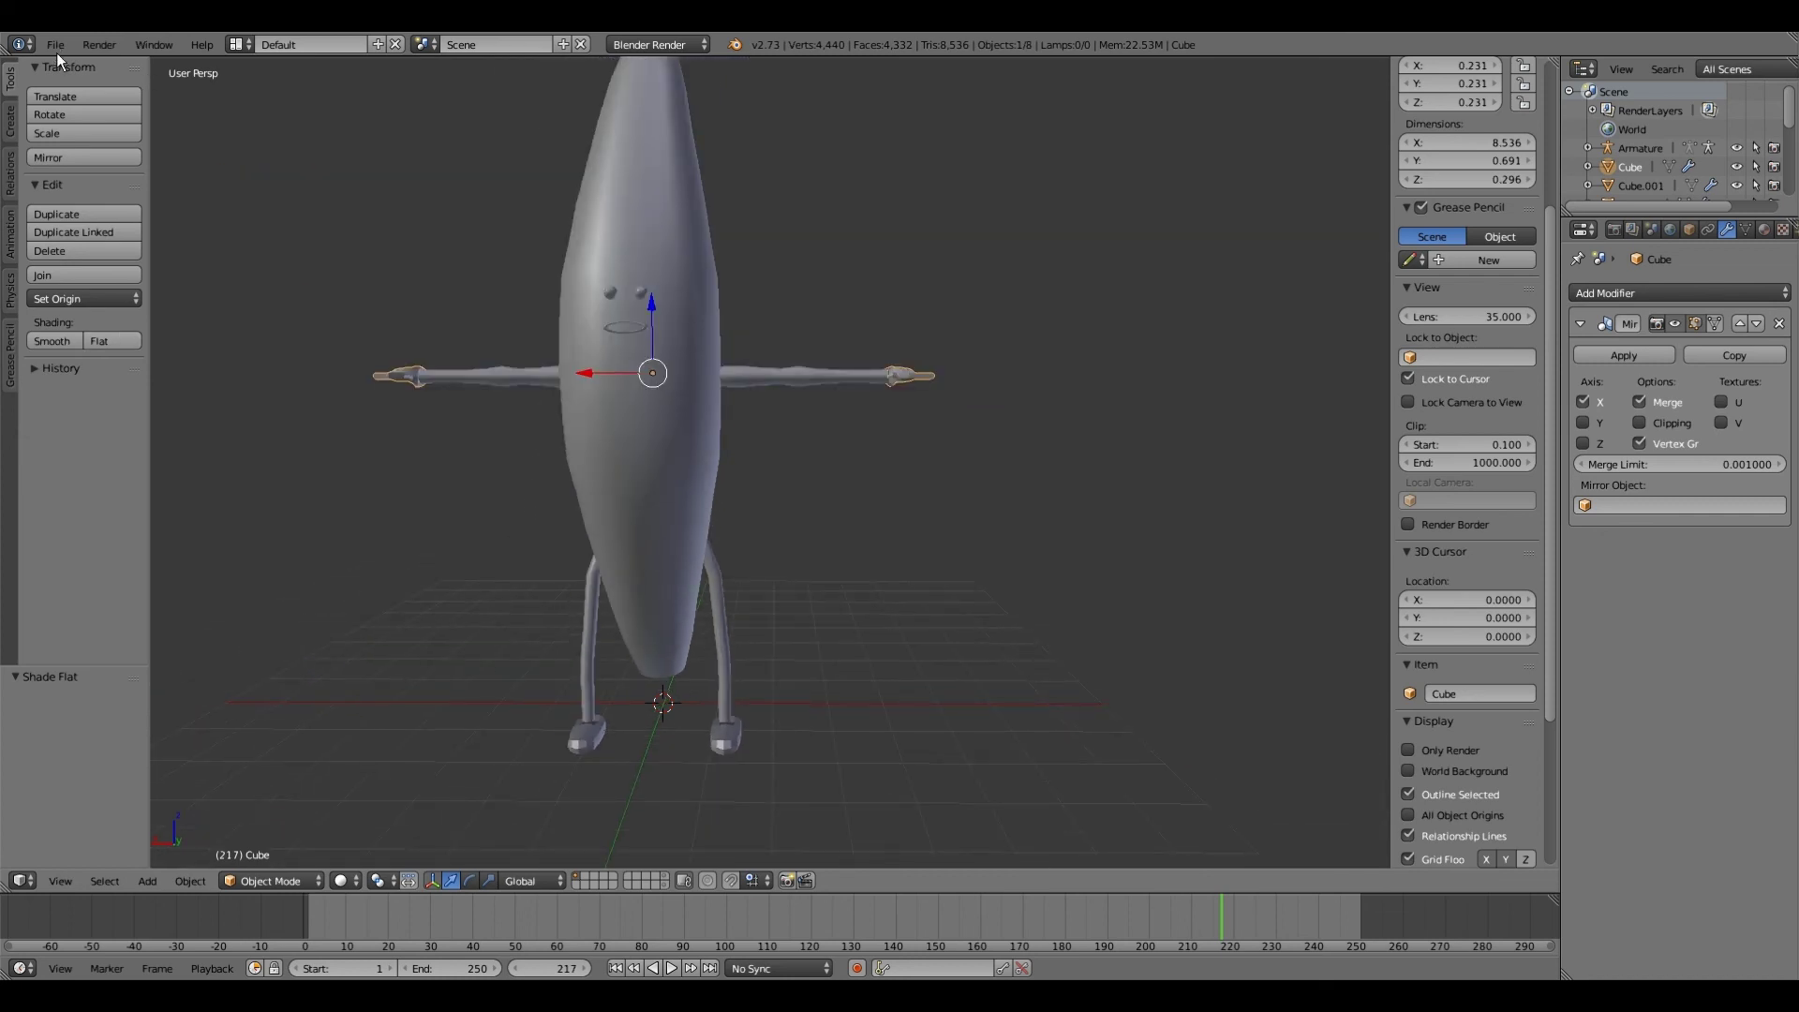
{"action": "left_click", "coordinate": [55, 45]}
{"action": "left_click", "coordinate": [78, 193]}
Step: Examine the complete character's body, arms, legs and feet from several angles and distances
{"action": "middle_click_drag", "start_coordinate": [531, 277], "coordinate": [684, 341]}
{"action": "scroll", "coordinate": [680, 341], "scroll_direction": "down", "scroll_amount": 5}
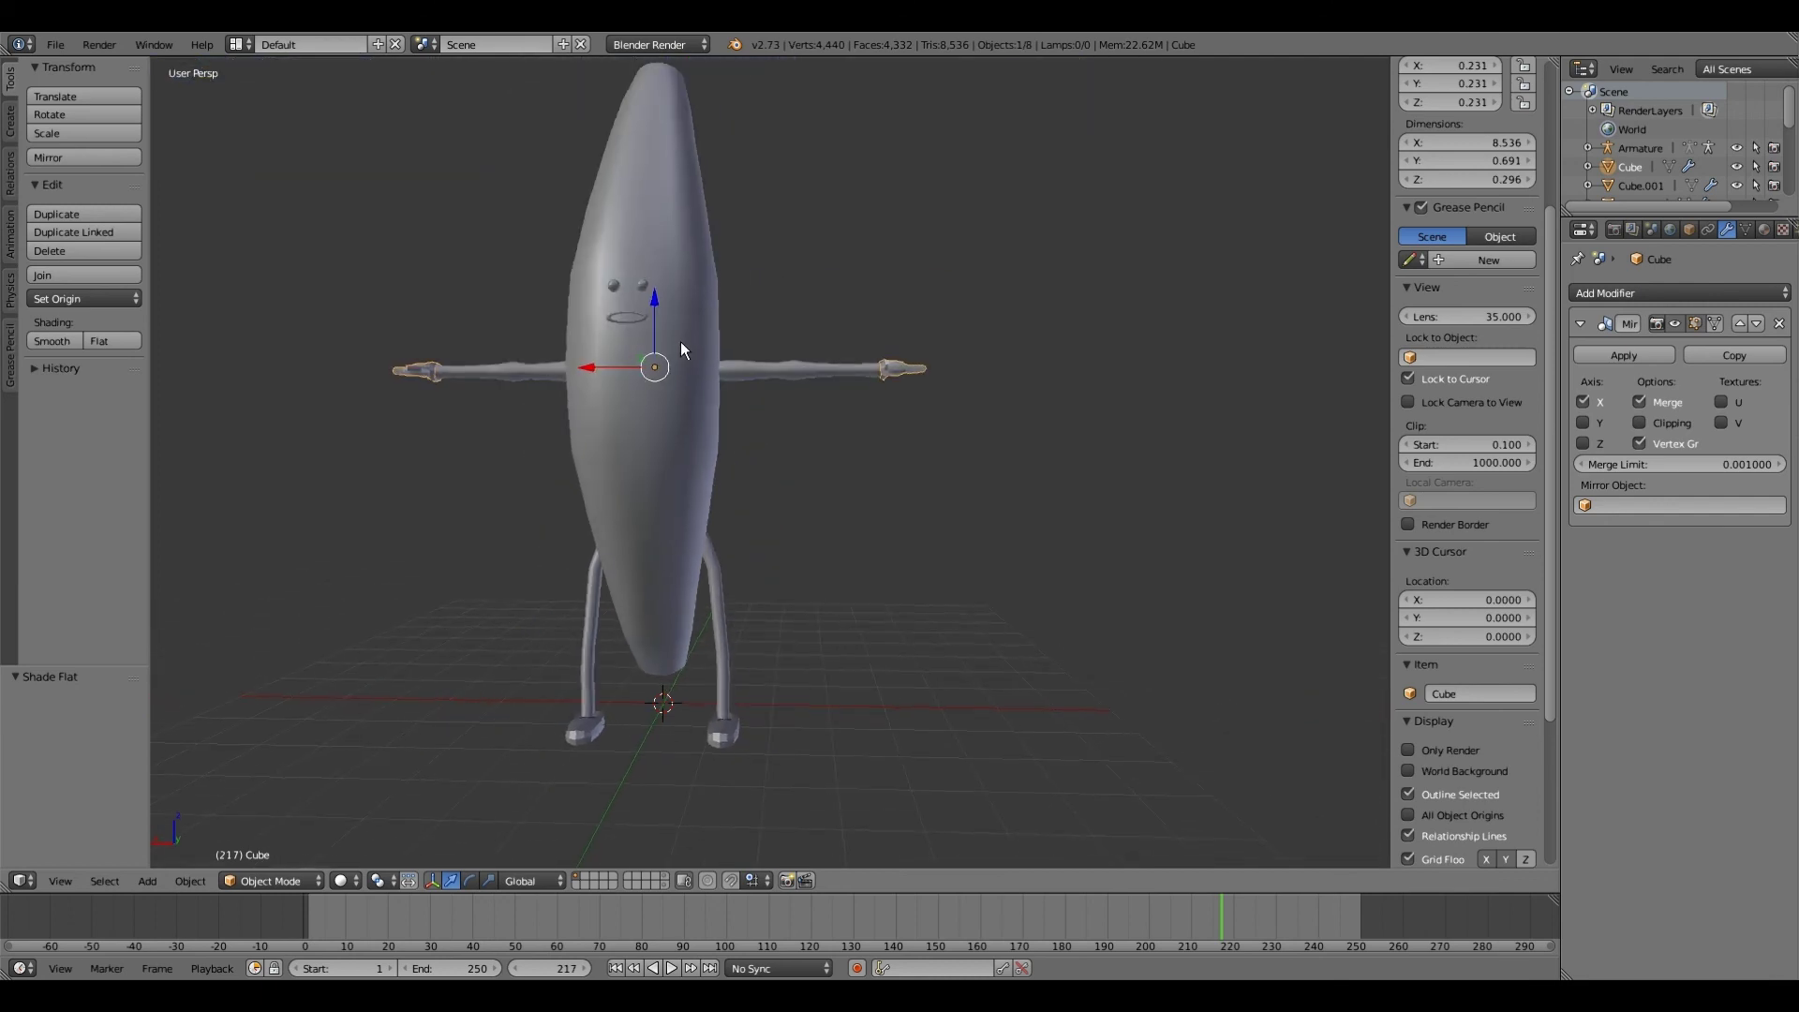
{"action": "scroll", "coordinate": [690, 345], "scroll_direction": "up", "scroll_amount": 3}
{"action": "scroll", "coordinate": [690, 350], "scroll_direction": "up", "scroll_amount": 2}
{"action": "middle_click_drag", "start_coordinate": [691, 349], "coordinate": [683, 353]}
{"action": "scroll", "coordinate": [675, 394], "scroll_direction": "down", "scroll_amount": 2}
{"action": "middle_click_drag", "start_coordinate": [663, 419], "coordinate": [625, 424]}
{"action": "scroll", "coordinate": [638, 397], "scroll_direction": "up", "scroll_amount": 3}
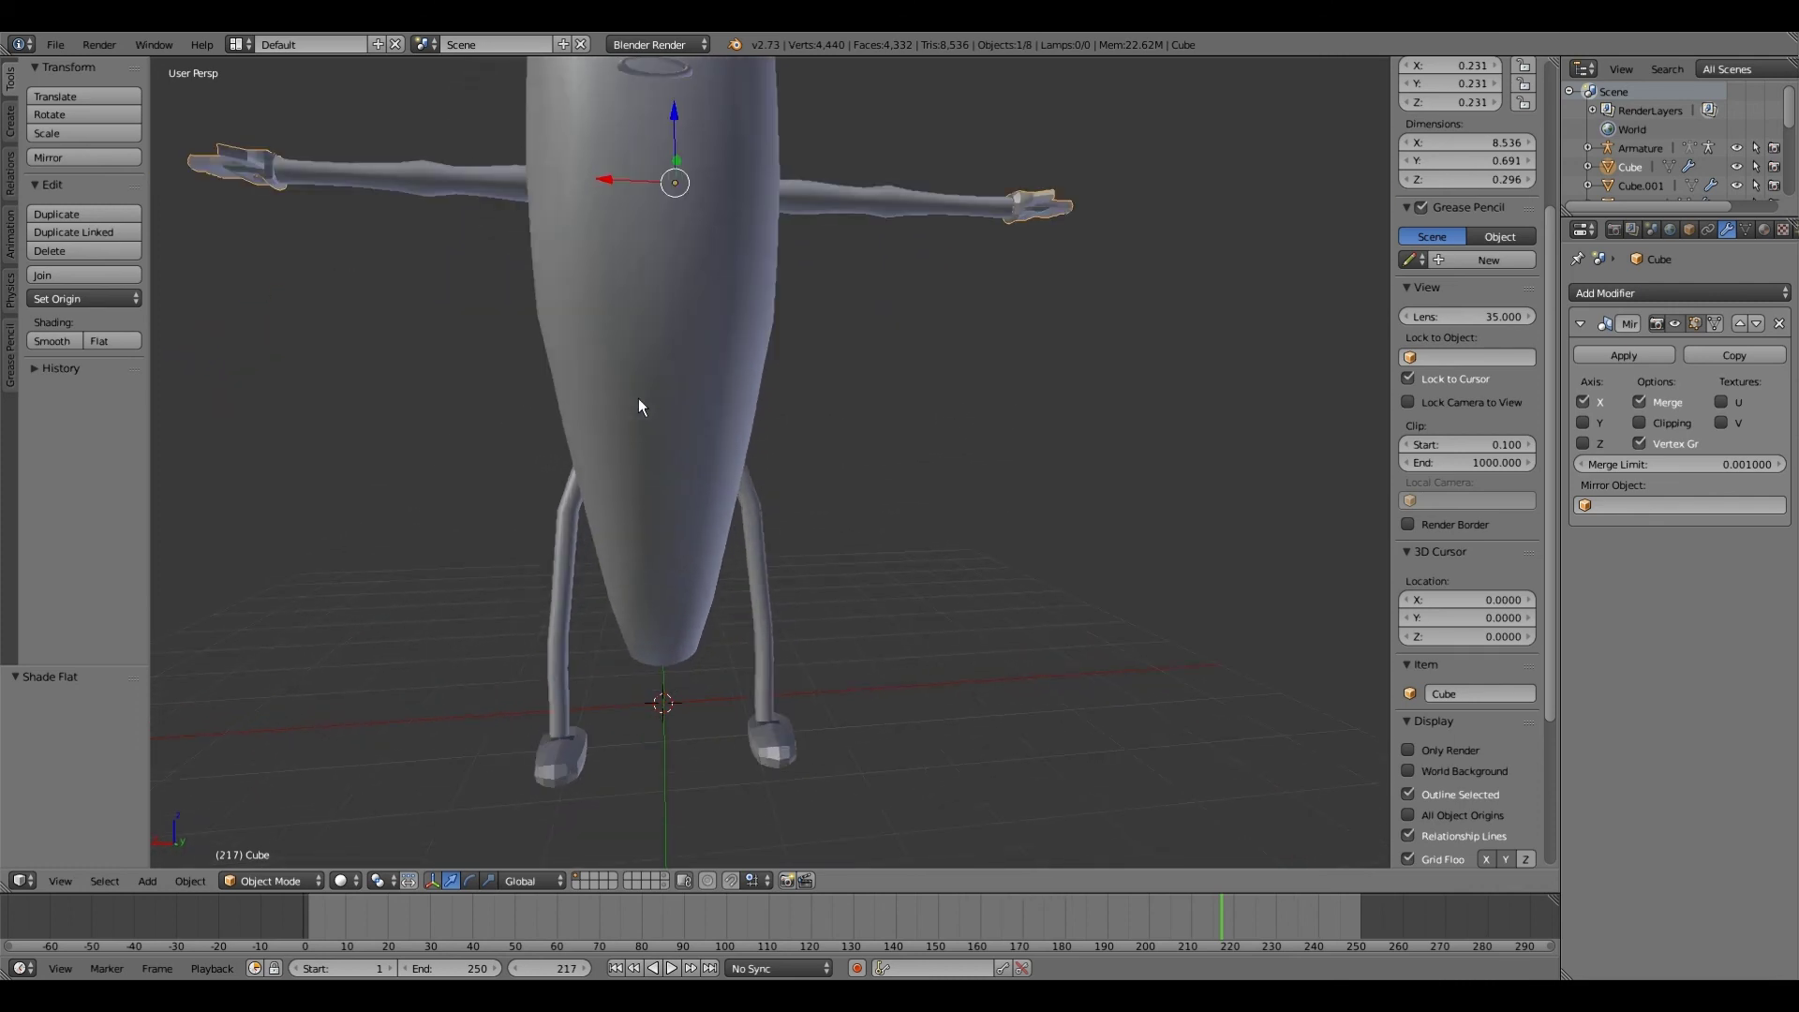
{"action": "scroll", "coordinate": [639, 398], "scroll_direction": "up", "scroll_amount": 2}
{"action": "scroll", "coordinate": [639, 400], "scroll_direction": "down", "scroll_amount": 3}
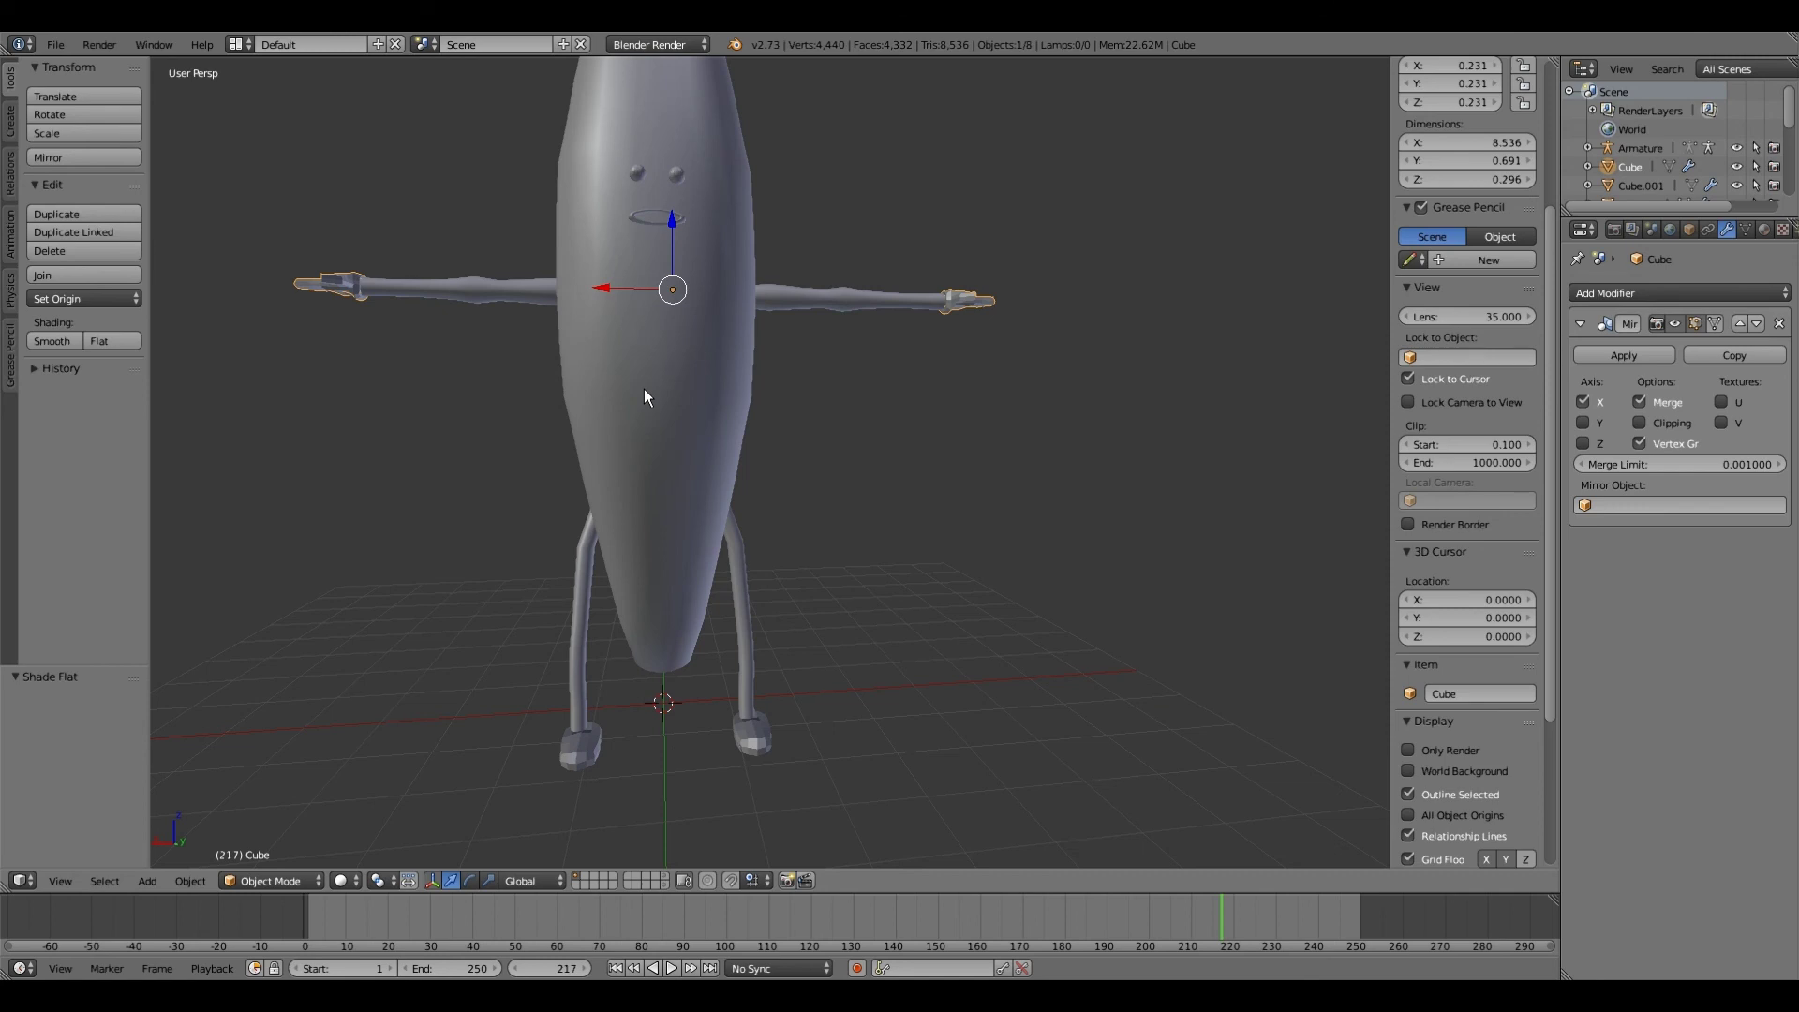